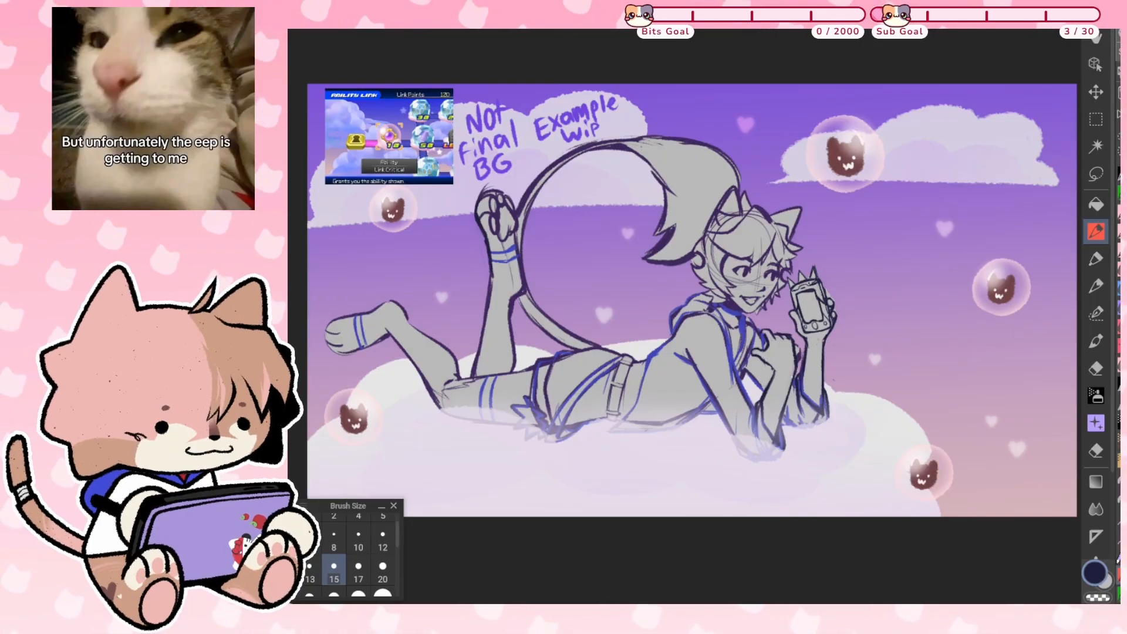
Examine the cat-eared character sketch and the Ability Link reference image in the canvas's upper left corner
scroll(667, 401, up, 3)
scroll(667, 401, down, 1)
scroll(684, 294, down, 2)
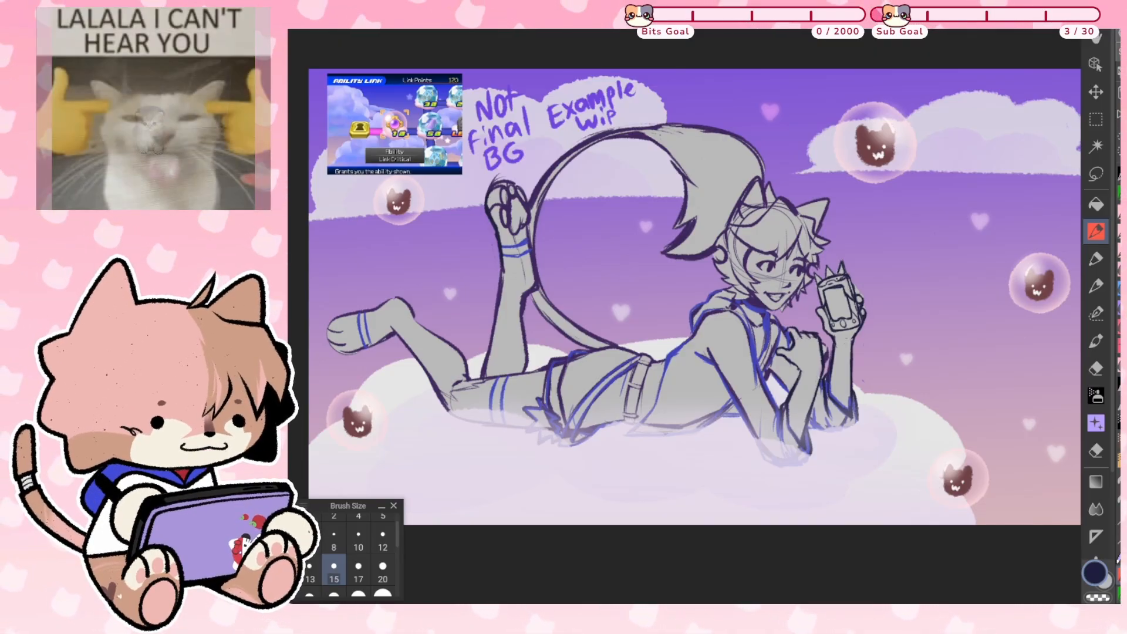
scroll(695, 296, up, 4)
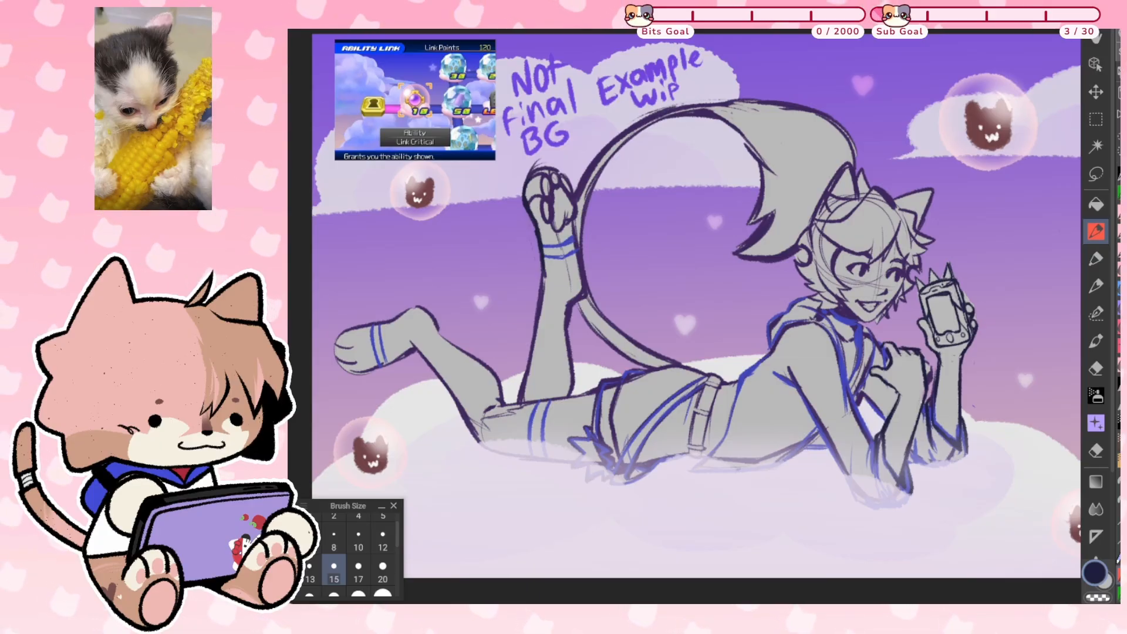
scroll(696, 306, down, 2)
scroll(696, 306, up, 1)
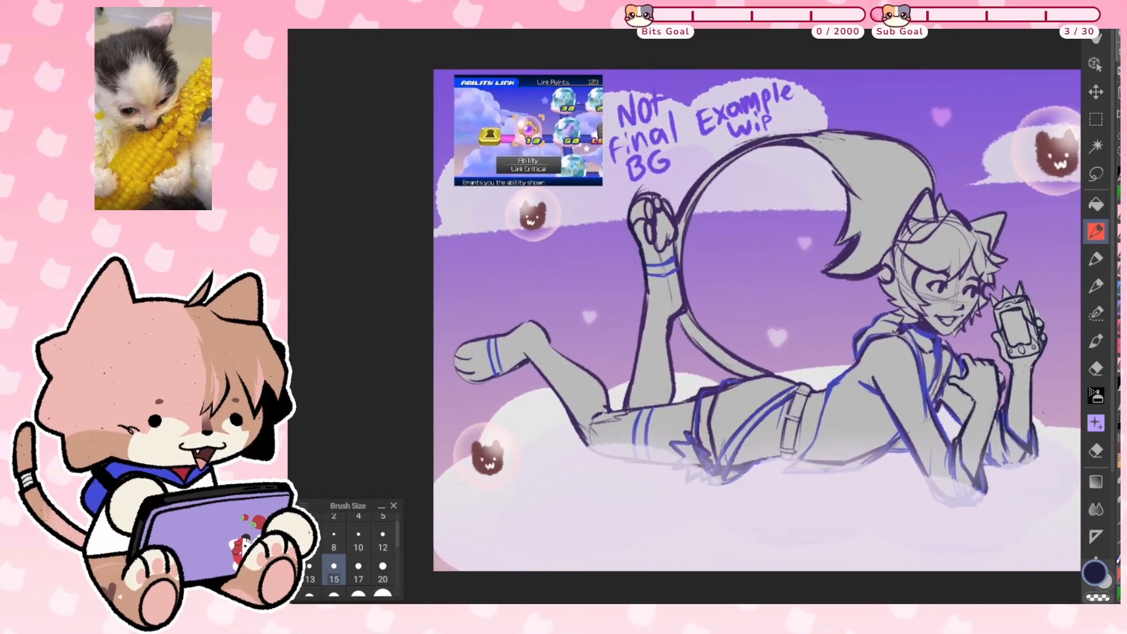
scroll(528, 131, up, 5)
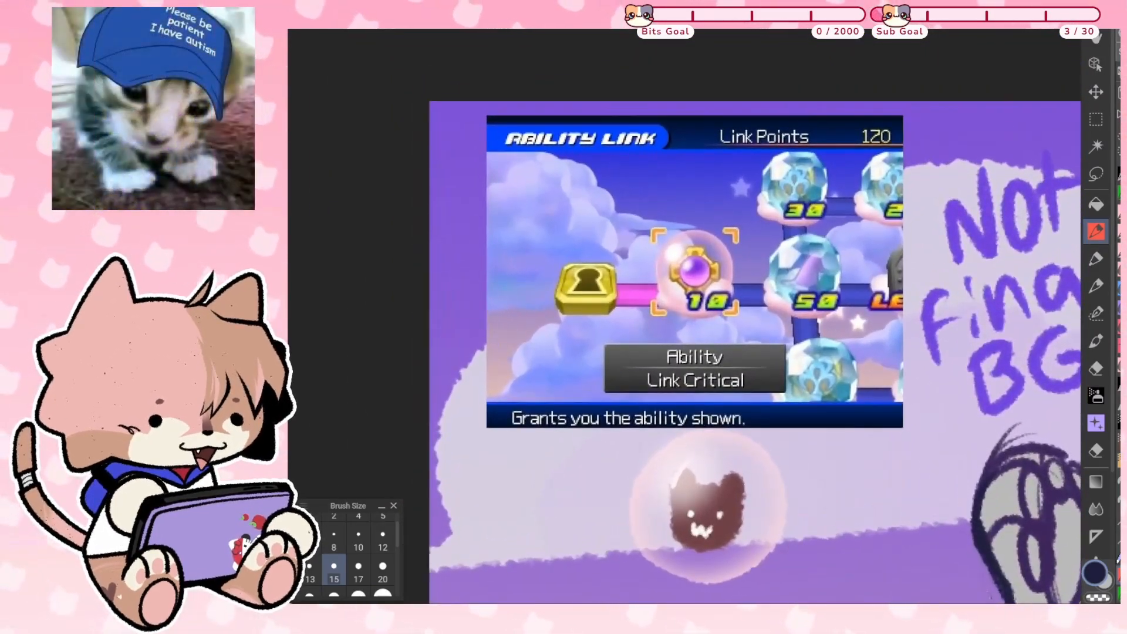
scroll(611, 250, up, 2)
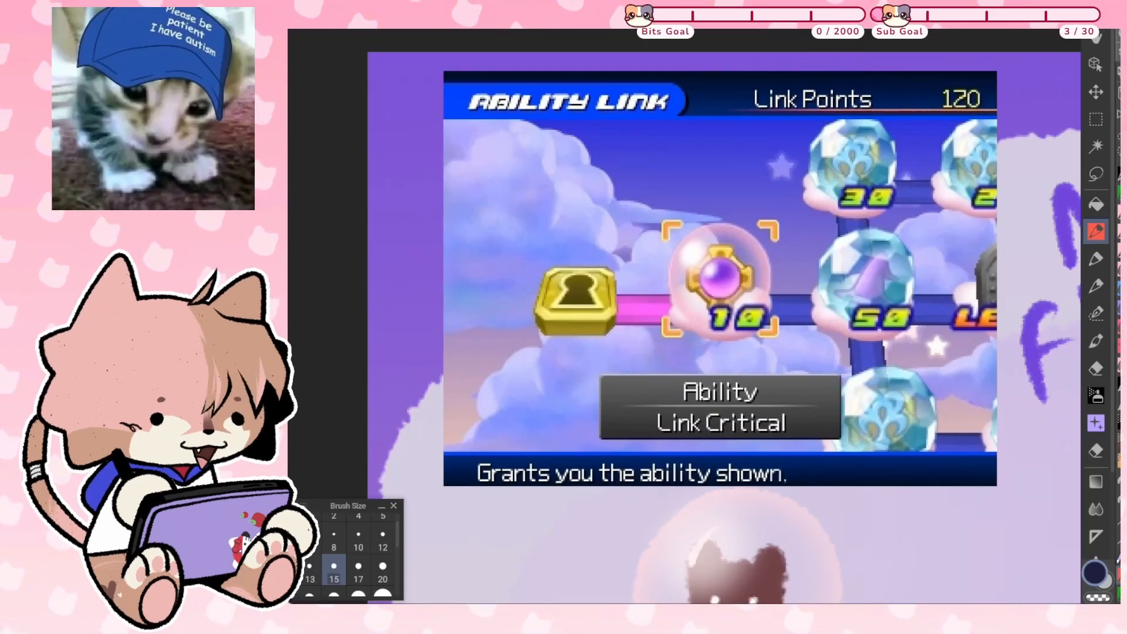
key(ctrl+0)
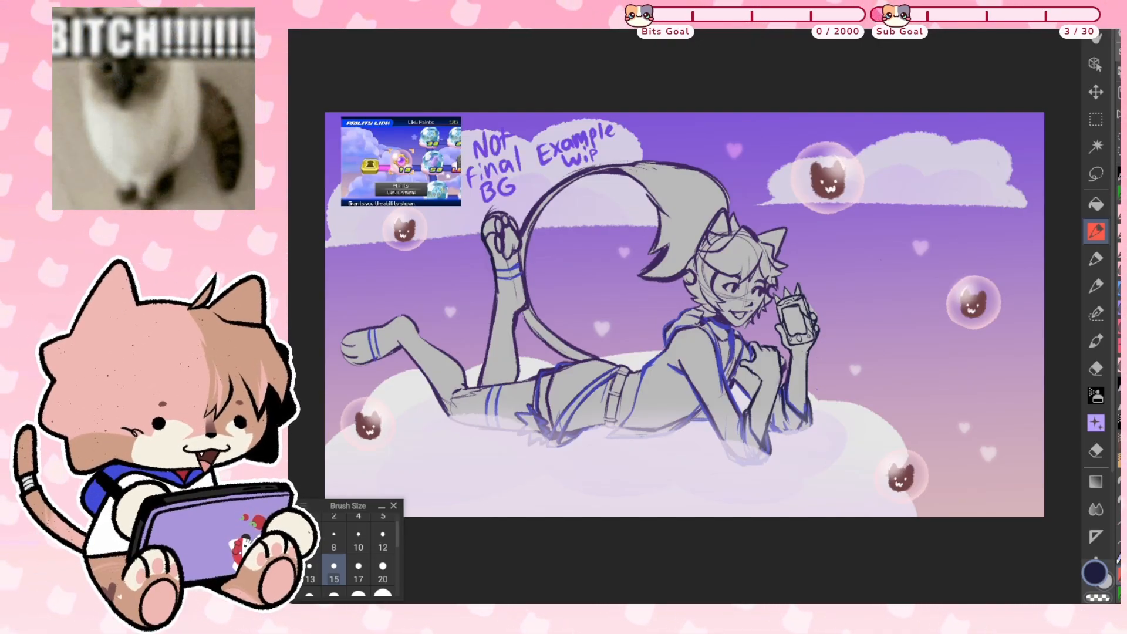
scroll(401, 161, up, 7)
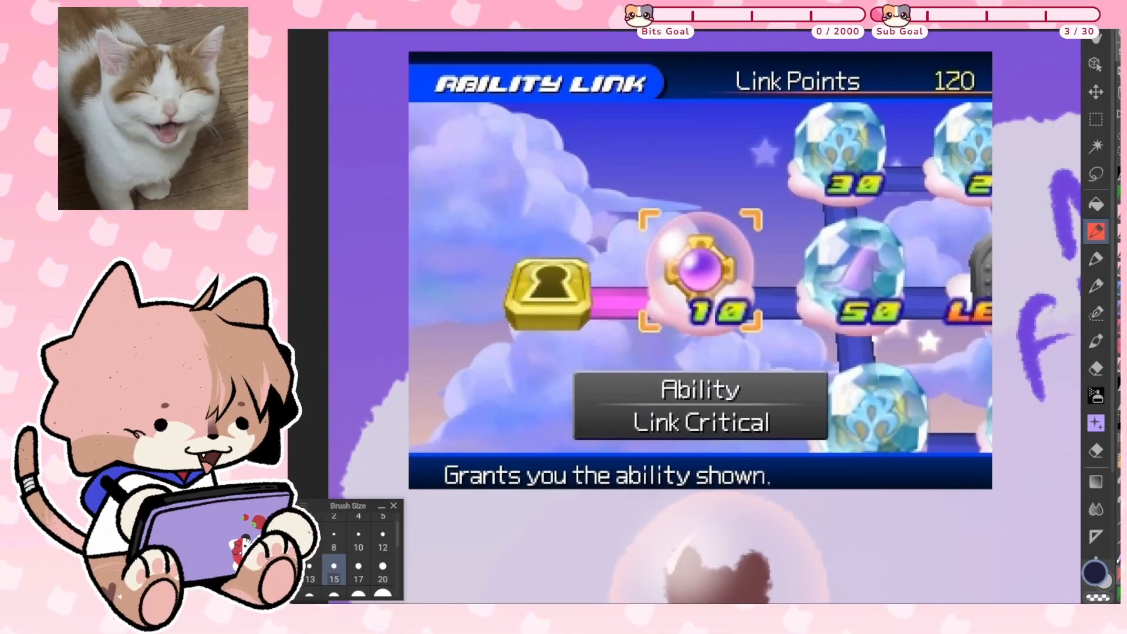
key(ctrl+0)
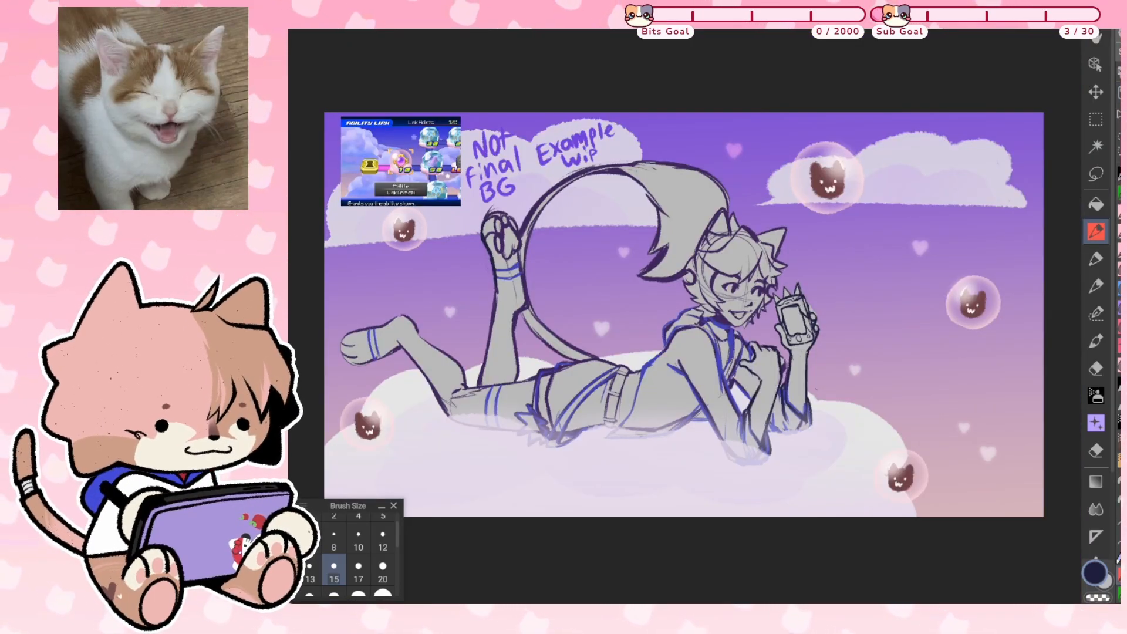
scroll(684, 315, up, 1)
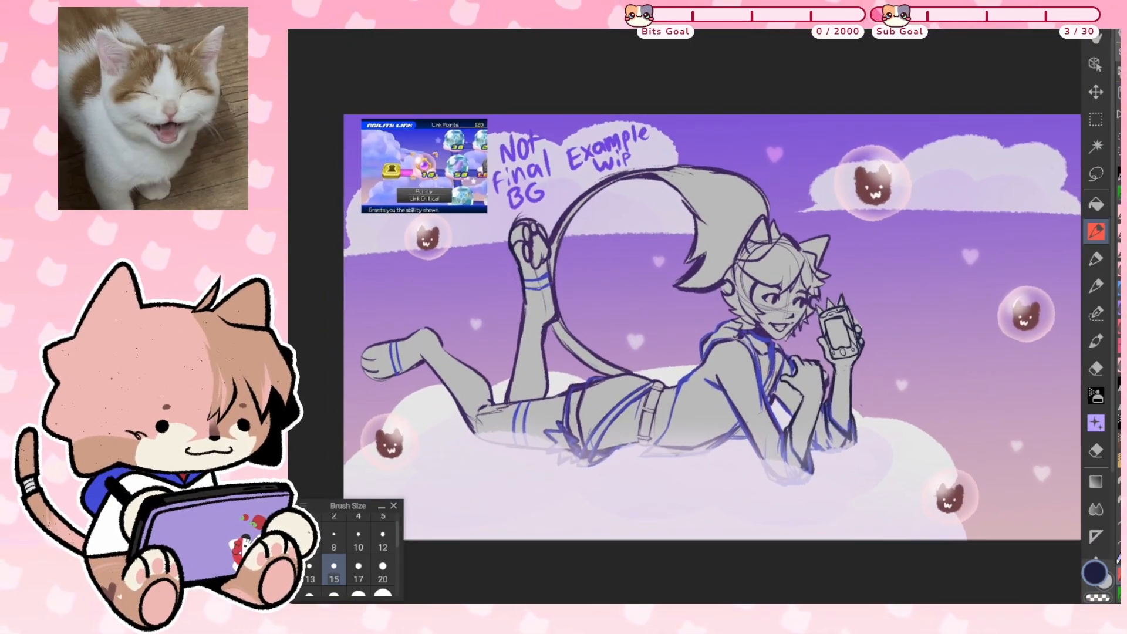
scroll(534, 458, up, 2)
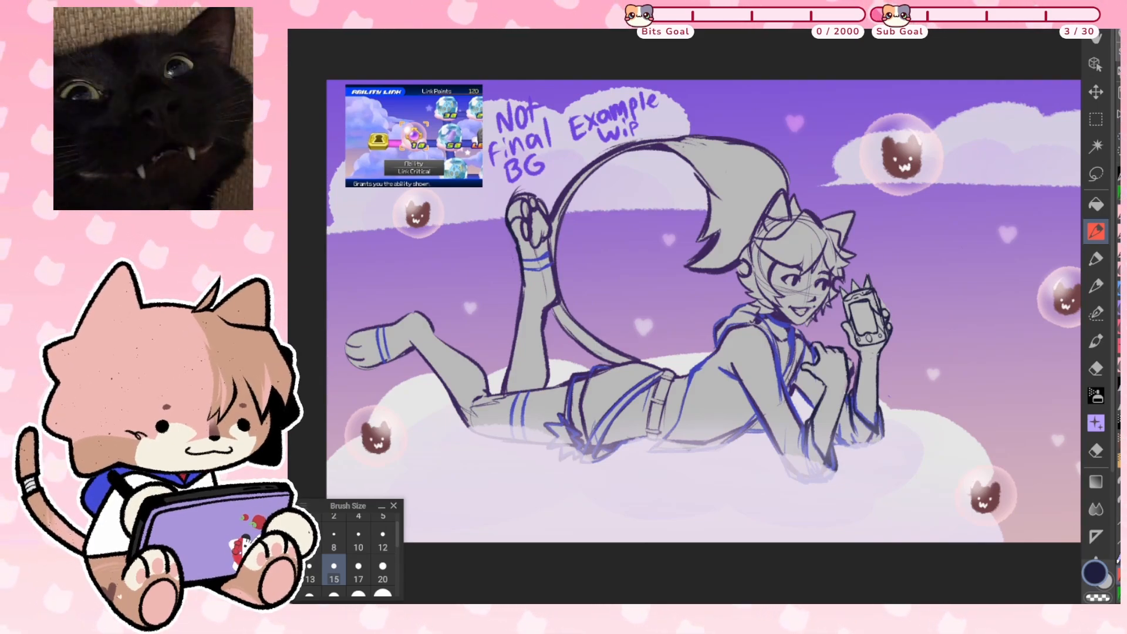
scroll(703, 311, down, 1)
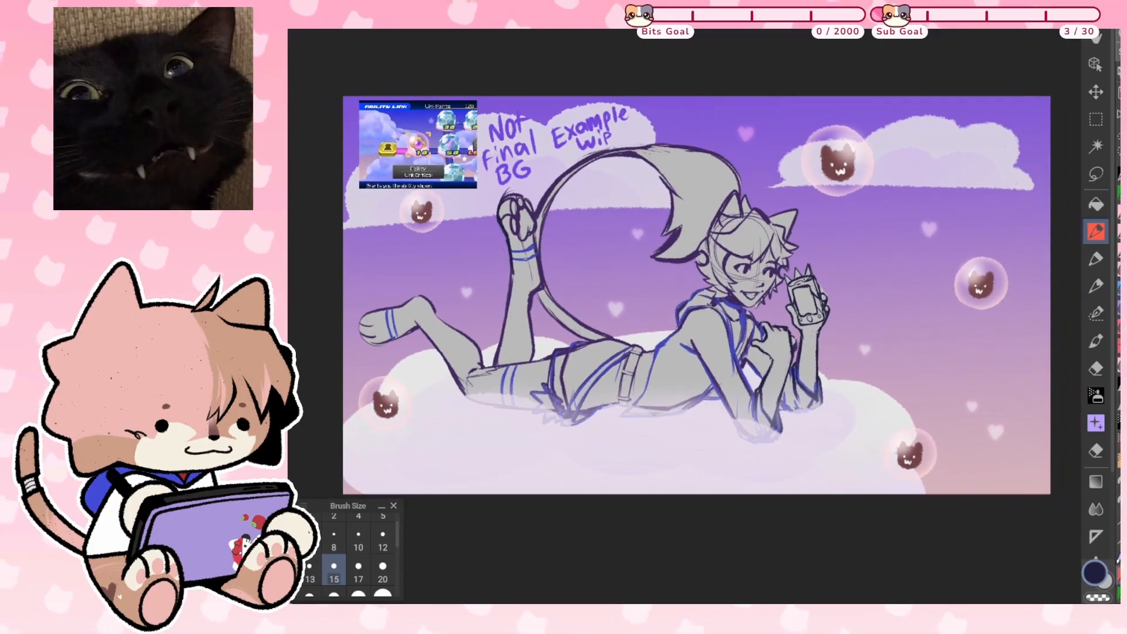
scroll(693, 292, up, 1)
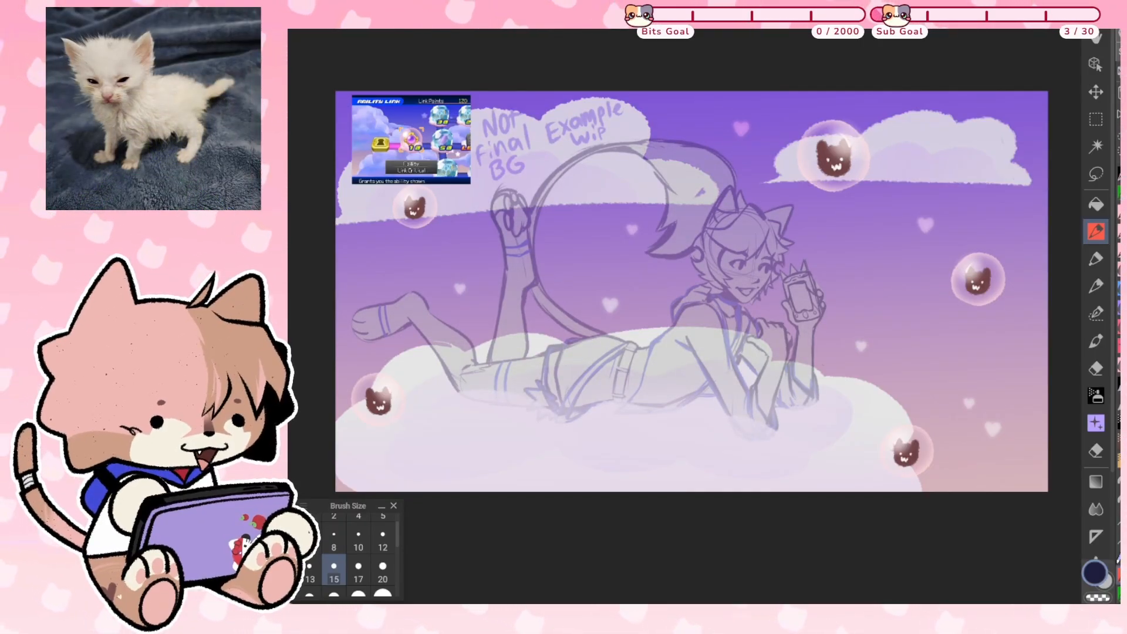
Try to ink the top hair contour between the cat ears in black with the pen at brush size 10
key(g)
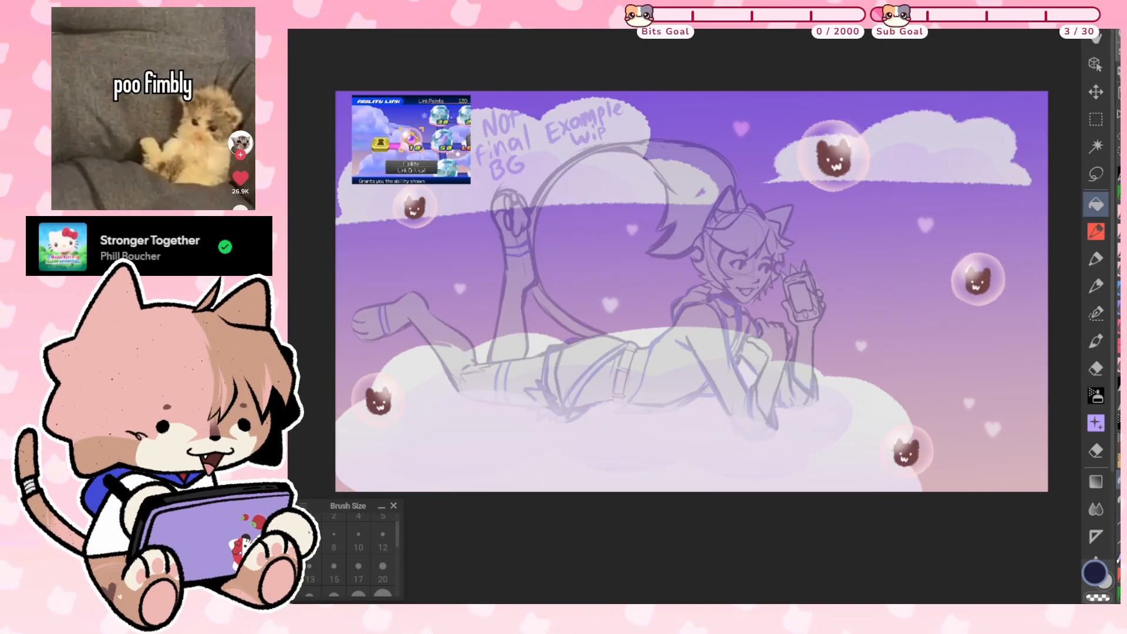
scroll(721, 231, up, 5)
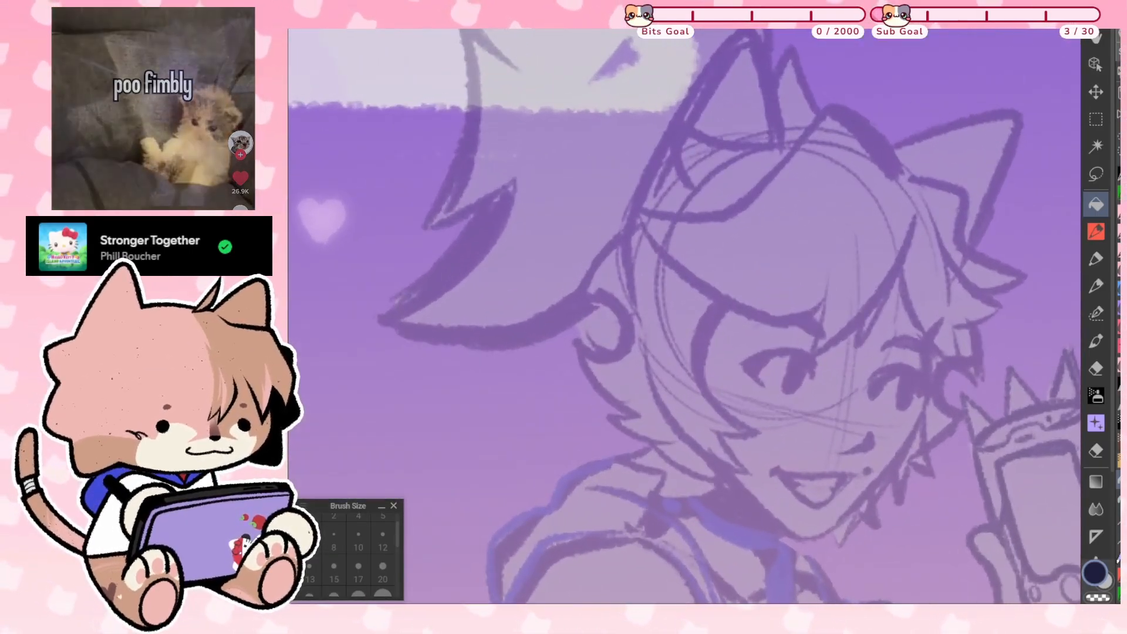
key(p)
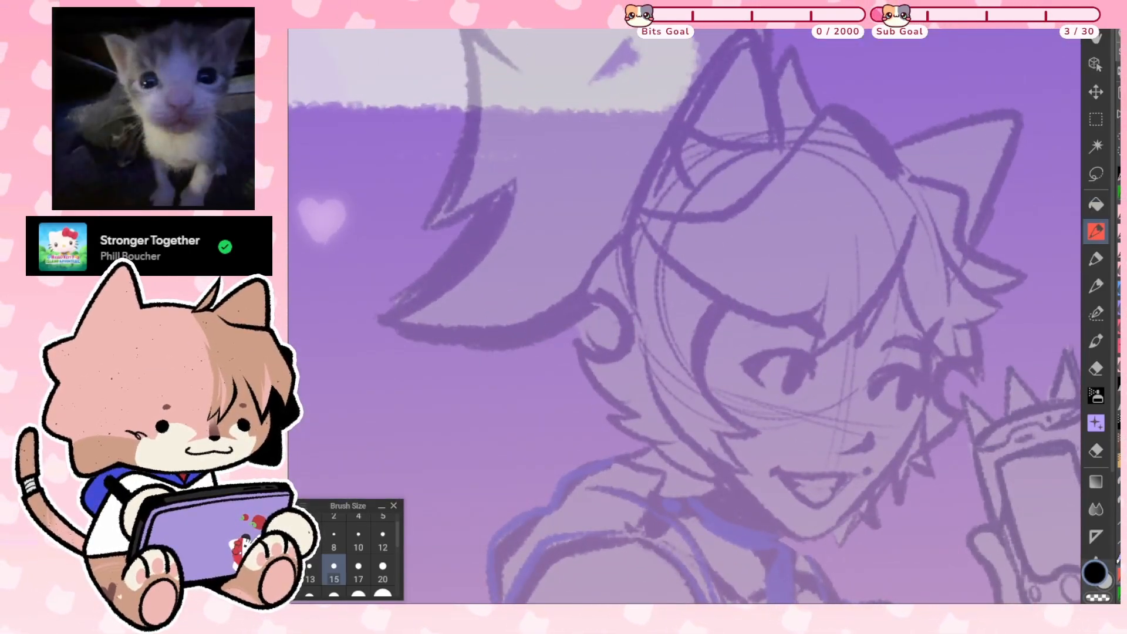
scroll(684, 316, up, 1)
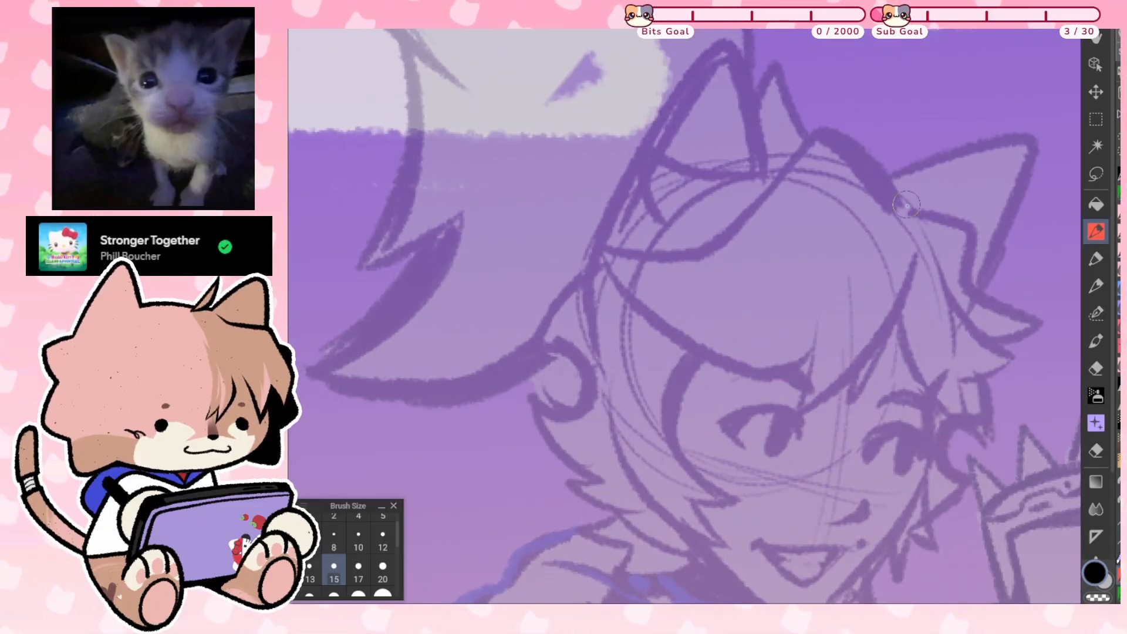
click(383, 537)
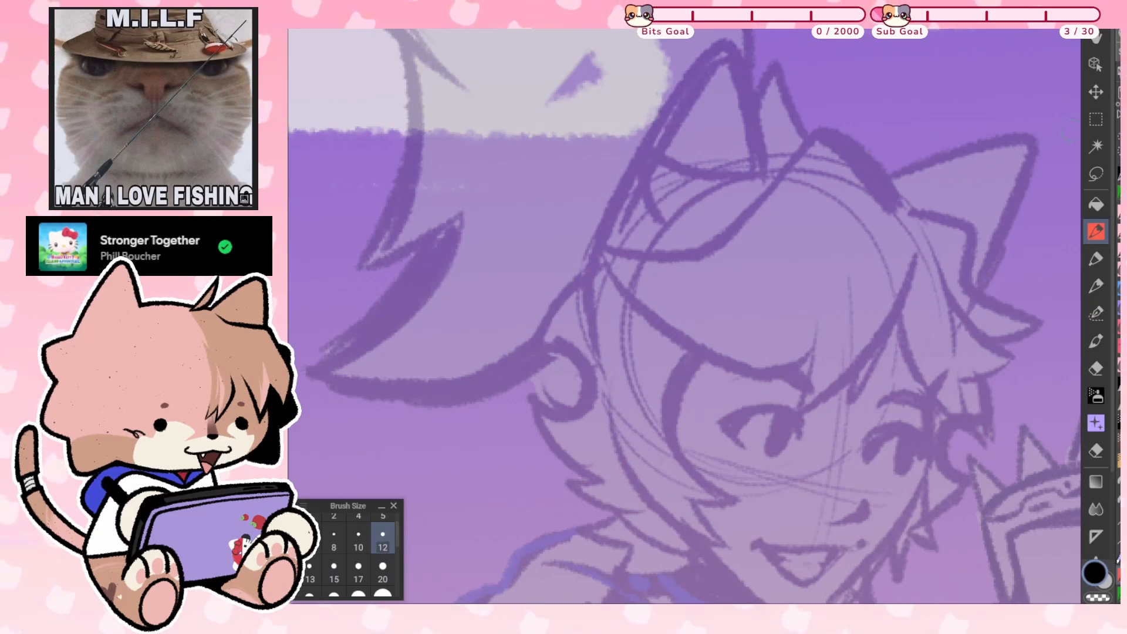
scroll(684, 316, down, 5)
scroll(684, 315, up, 5)
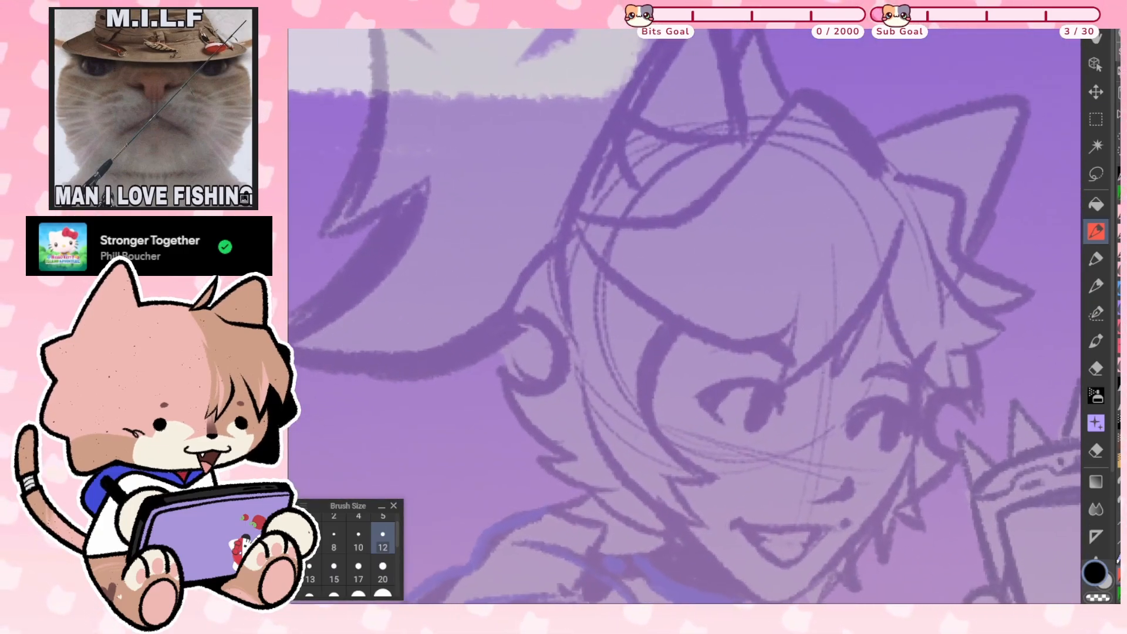
click(358, 538)
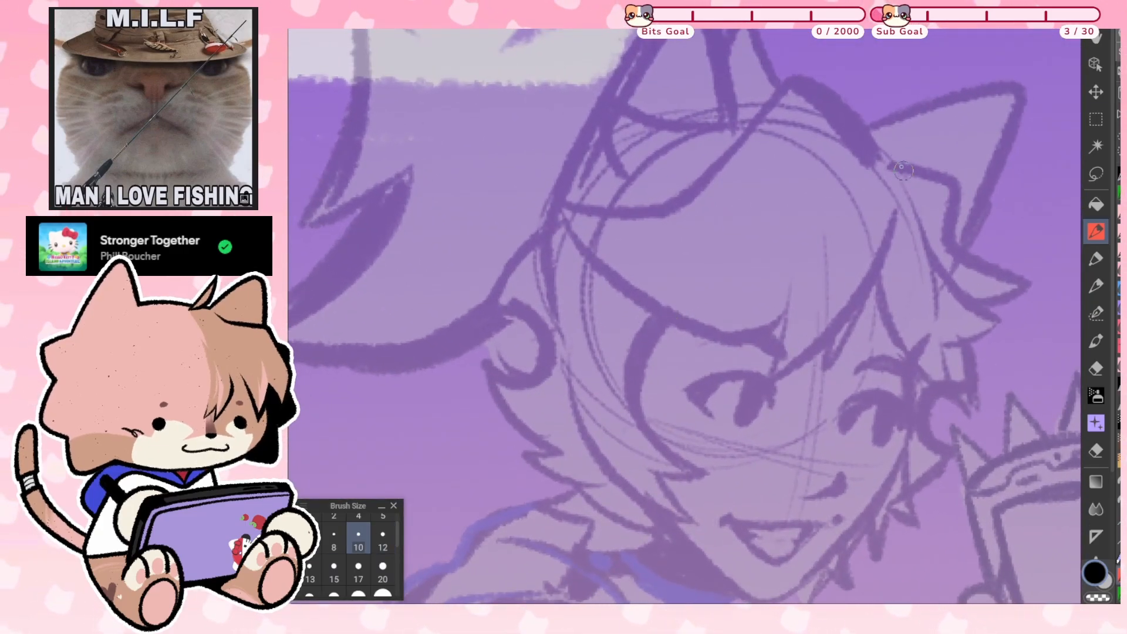
mouse_move(886, 168)
mouse_down()
mouse_move(801, 79)
mouse_move(664, 206)
mouse_move(555, 206)
mouse_up()
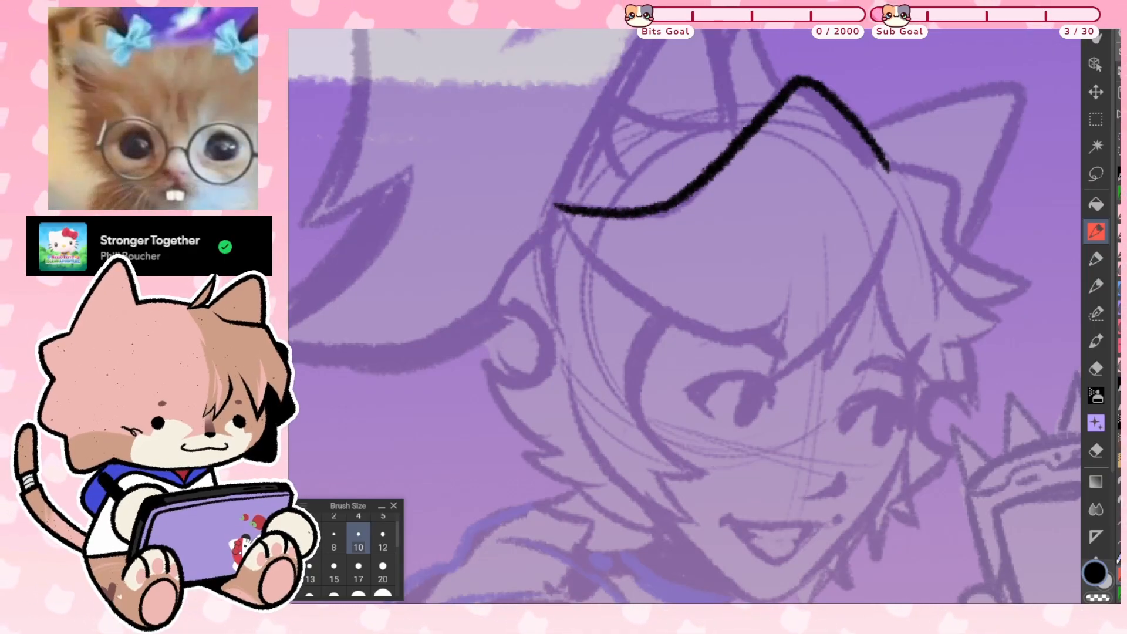
key(ctrl+z)
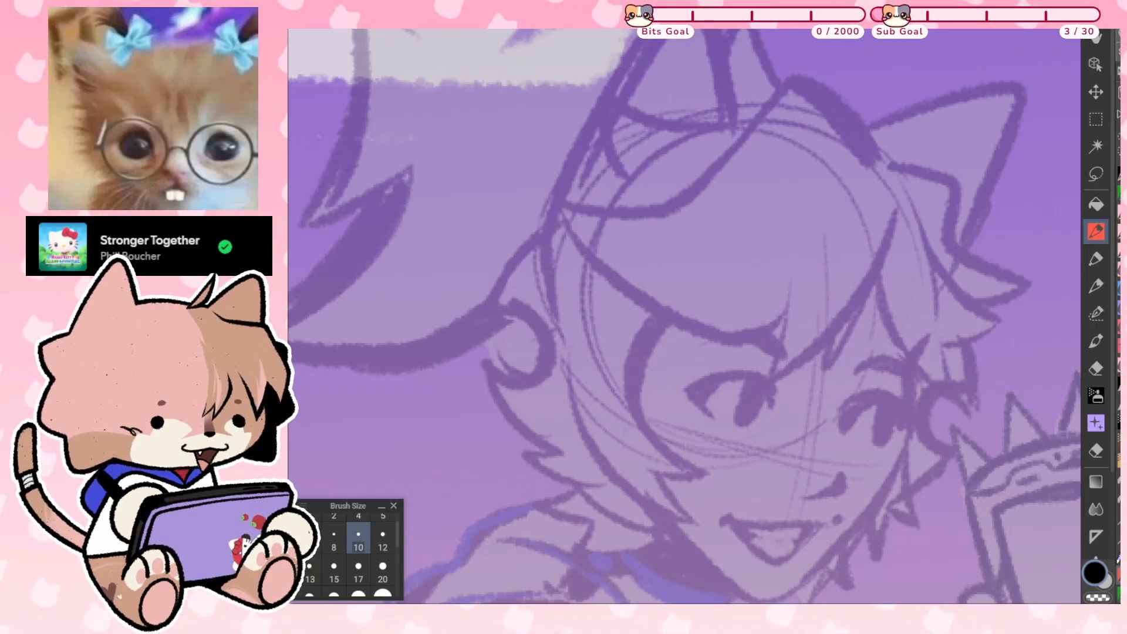
Ink the top hair contour between the cat ears in black at brush size 8 and thicken its end near the far ear
click(334, 537)
mouse_move(887, 164)
mouse_down()
mouse_move(845, 109)
mouse_move(800, 77)
mouse_move(712, 171)
mouse_move(611, 206)
mouse_move(555, 206)
mouse_up()
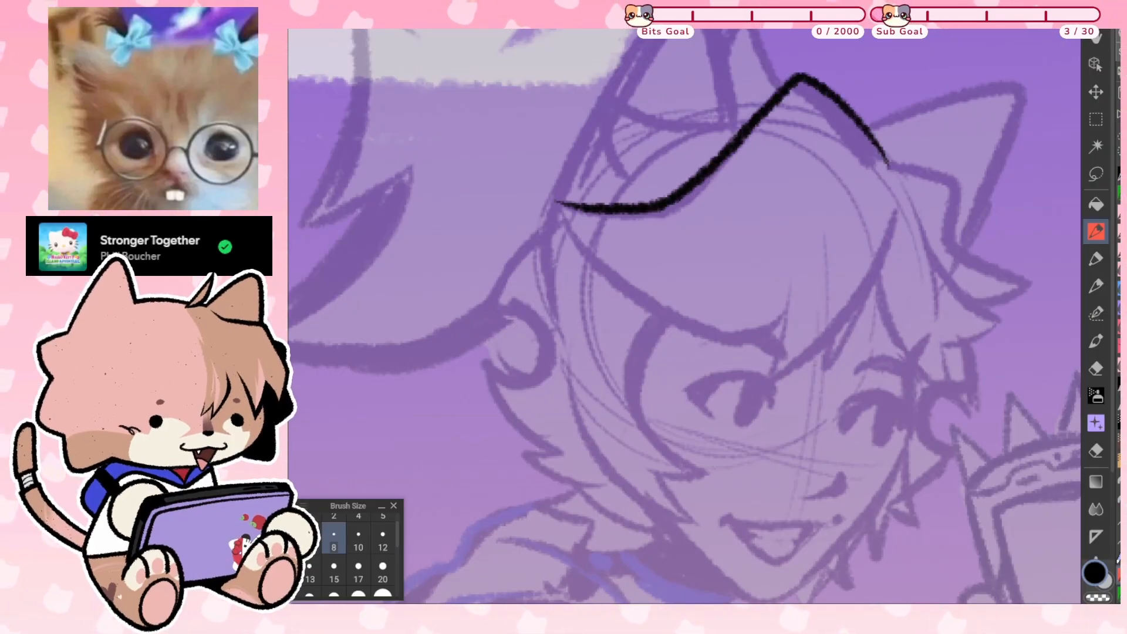
key(ctrl+z)
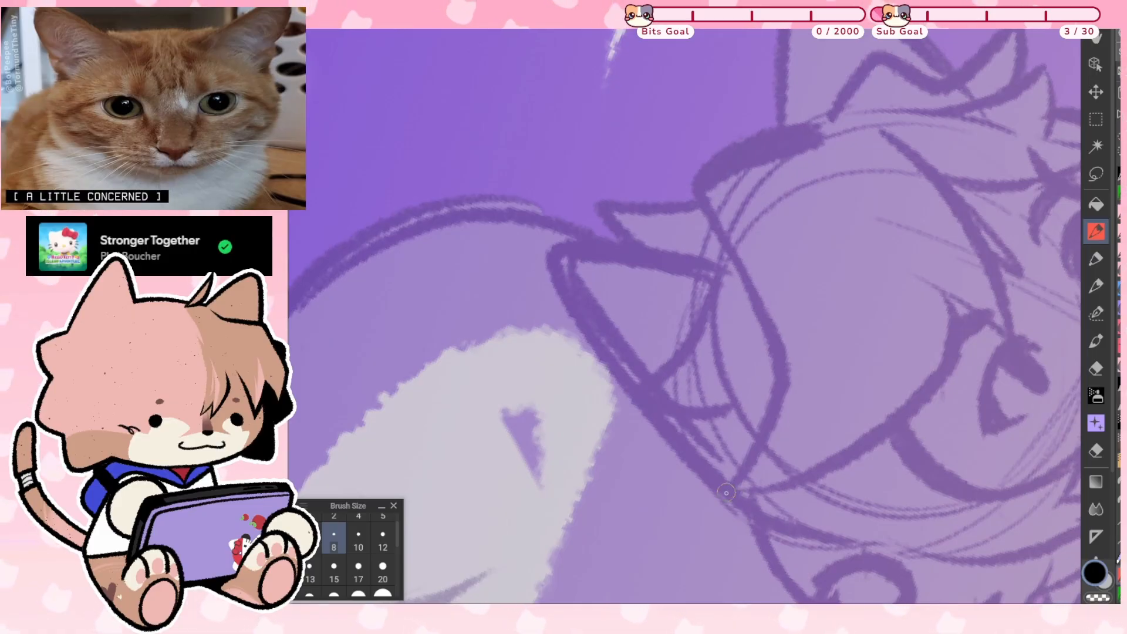
mouse_move(726, 493)
mouse_down()
mouse_move(786, 378)
mouse_move(693, 194)
mouse_move(759, 150)
mouse_move(824, 141)
mouse_up()
key(ctrl+z)
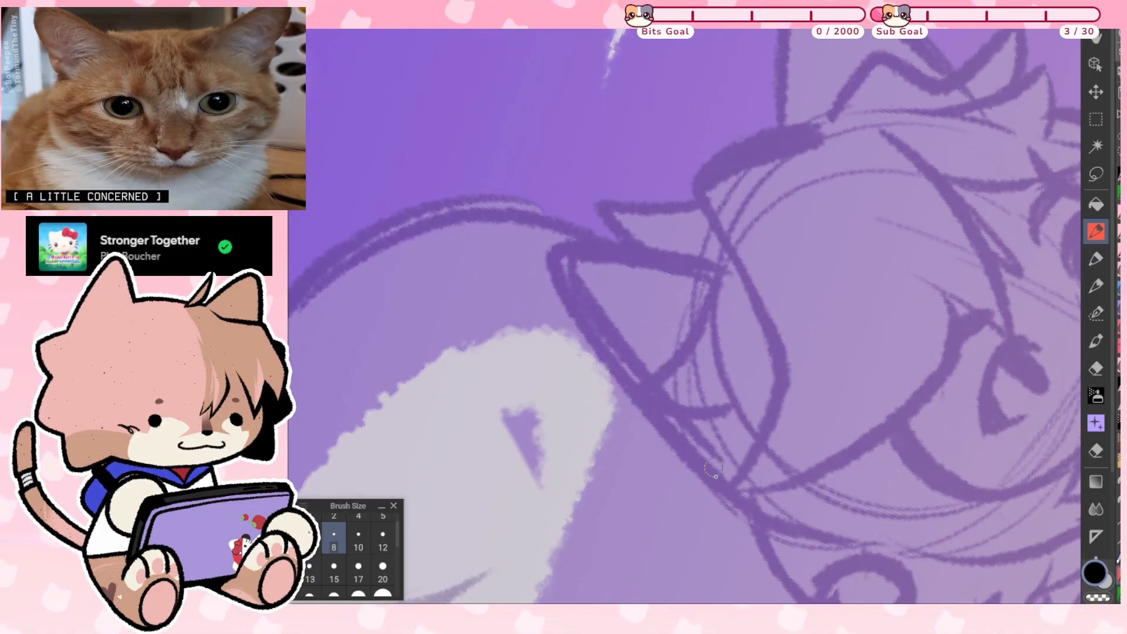
mouse_move(726, 496)
mouse_down()
mouse_move(783, 399)
mouse_move(764, 317)
mouse_move(707, 226)
mouse_move(699, 186)
mouse_move(801, 132)
mouse_up()
scroll(728, 317, down, 2)
scroll(728, 317, up, 1)
key(ctrl+z)
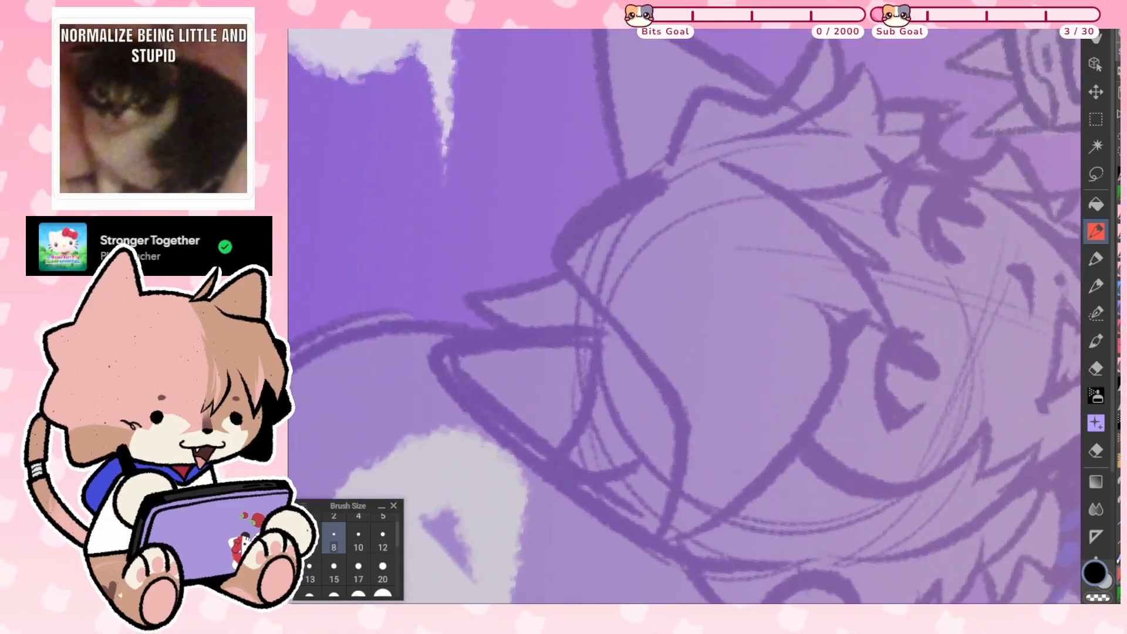
mouse_move(657, 543)
mouse_down()
mouse_move(682, 419)
mouse_move(638, 343)
mouse_move(560, 271)
mouse_move(576, 240)
mouse_move(636, 192)
mouse_move(692, 179)
mouse_up()
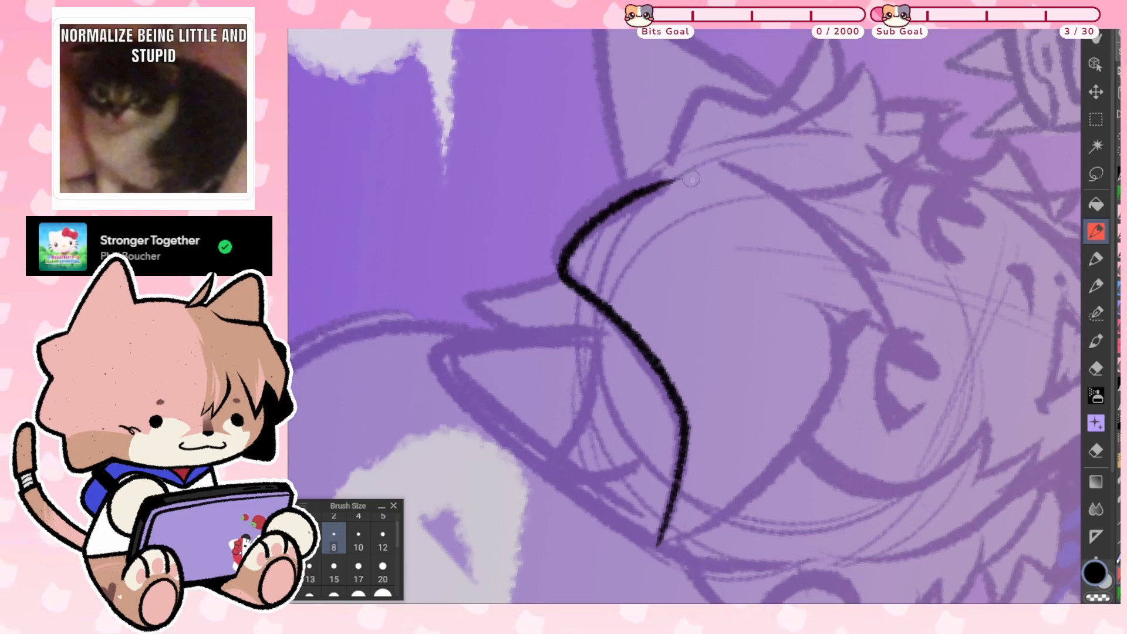
mouse_move(562, 265)
mouse_down()
mouse_move(601, 203)
mouse_move(679, 170)
mouse_move(585, 226)
mouse_move(560, 268)
mouse_move(644, 182)
mouse_up()
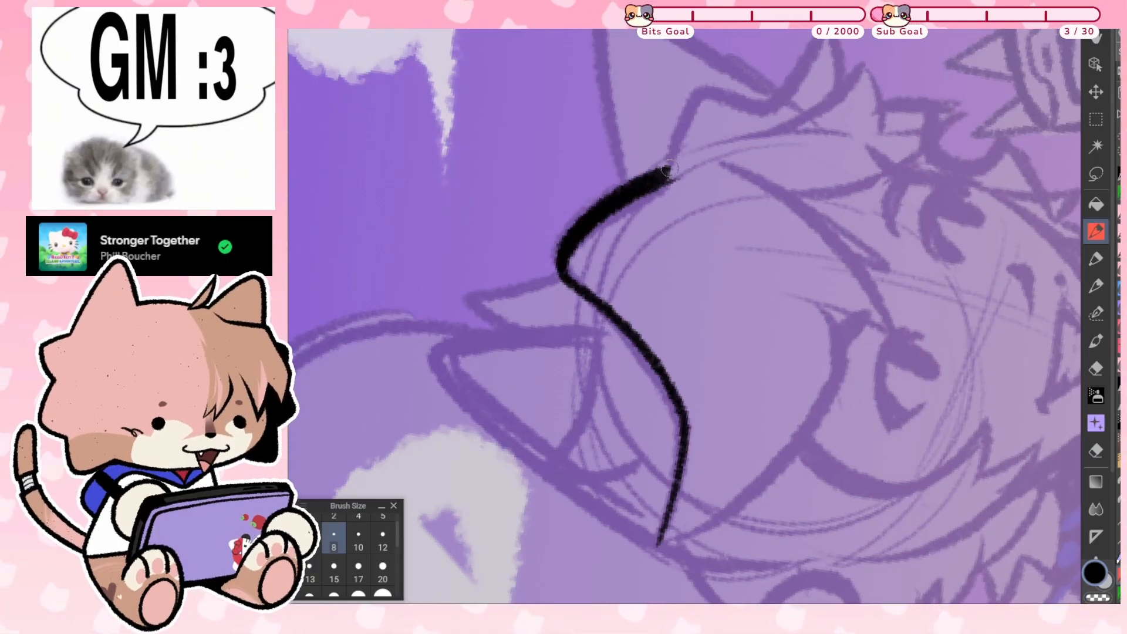
drag(668, 168, 662, 180)
Ink the fringe's lower curve across the forehead, from above the near eye back to the tip of the top hair contour
mouse_move(664, 359)
mouse_down()
mouse_move(588, 271)
mouse_move(627, 303)
mouse_move(543, 427)
mouse_up()
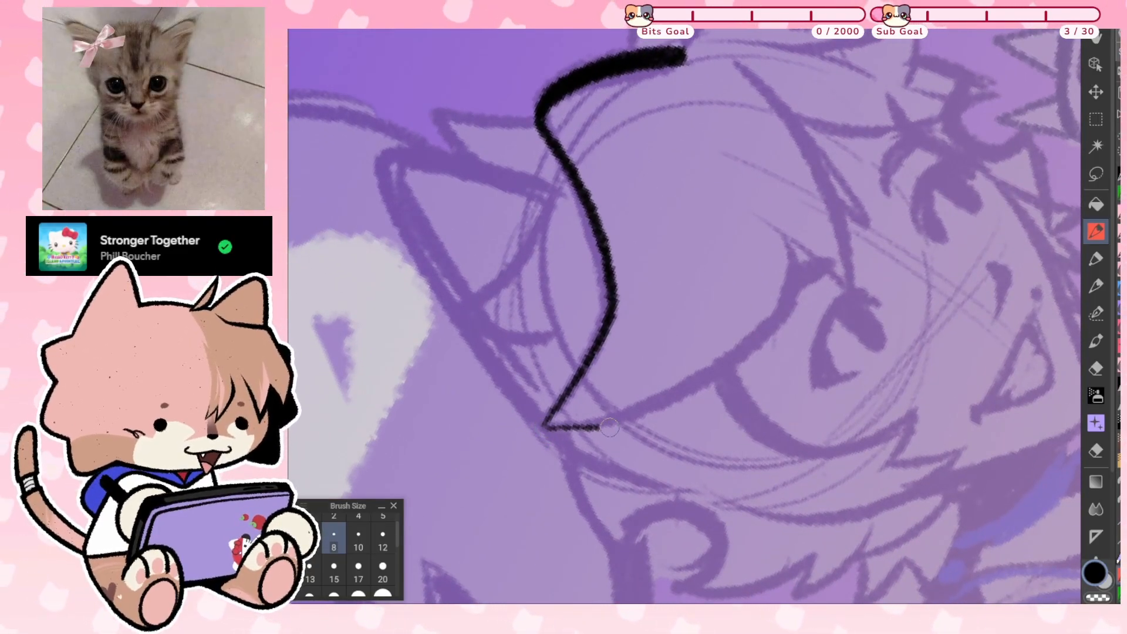
key(ctrl+z)
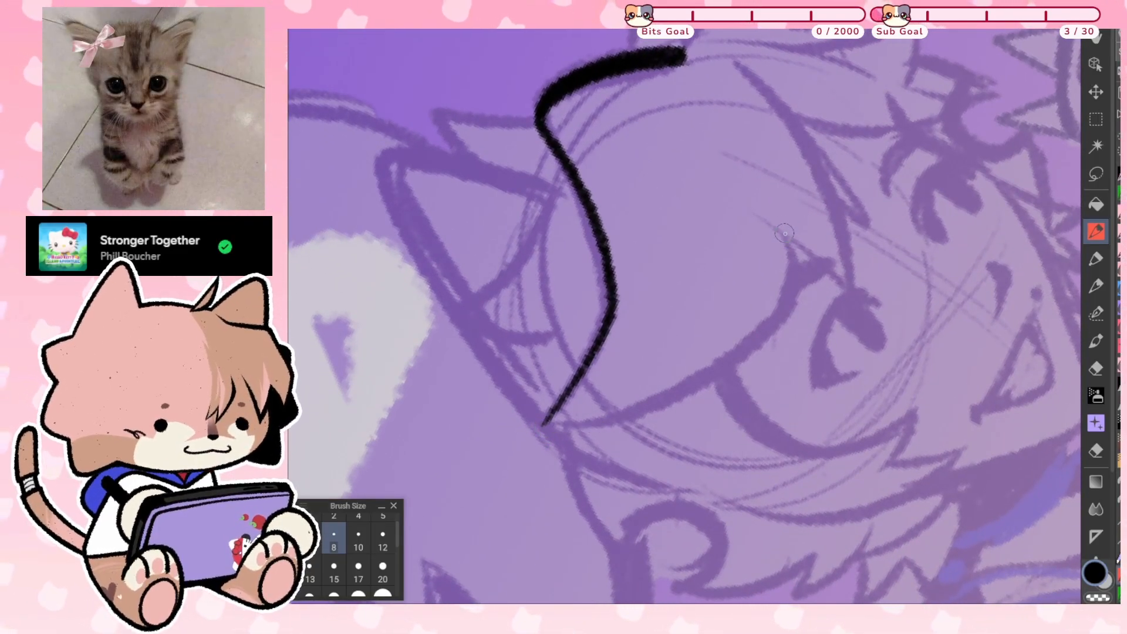
mouse_move(785, 233)
mouse_down()
mouse_move(795, 282)
mouse_move(758, 336)
mouse_move(706, 373)
mouse_move(544, 427)
mouse_up()
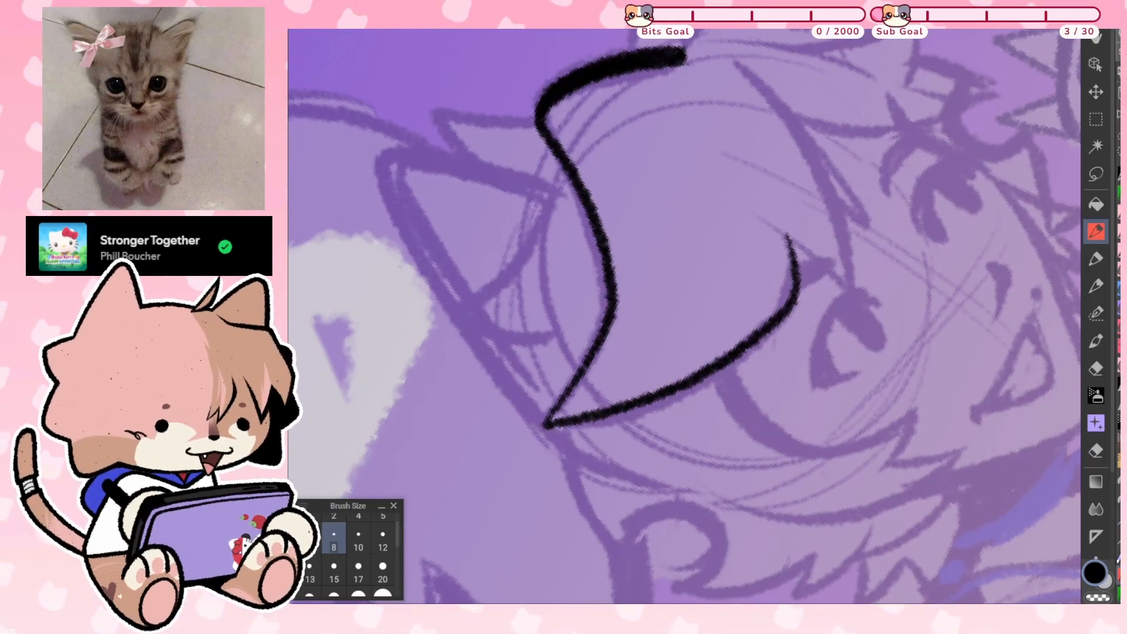
key(ctrl+z)
mouse_move(789, 245)
mouse_down()
mouse_move(792, 296)
mouse_move(767, 328)
mouse_move(700, 375)
mouse_move(544, 426)
mouse_up()
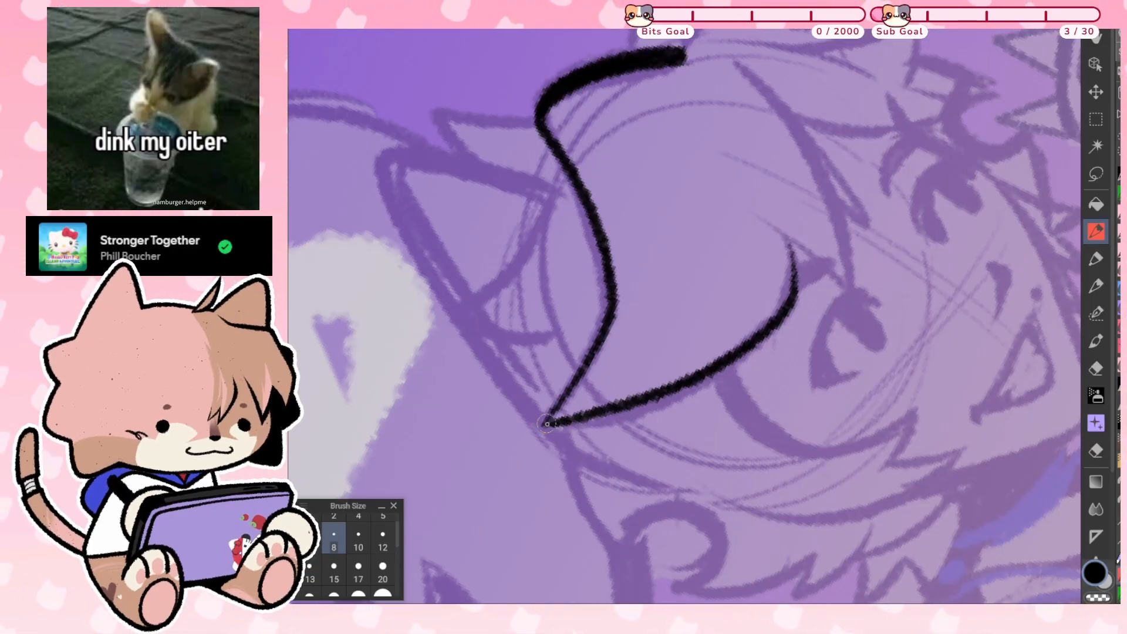
Thicken the bend of the top hair contour toward its pointed tip and switch the pen to the transparent colour
drag(548, 424, 604, 334)
drag(547, 417, 614, 317)
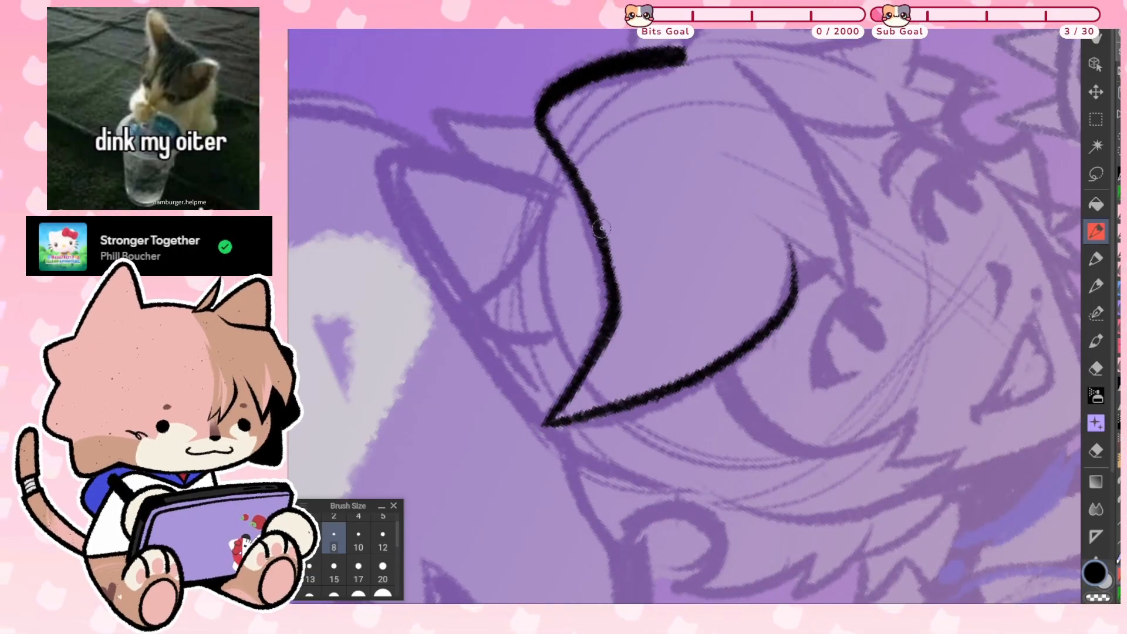
key(ctrl+z)
key(ctrl+z)
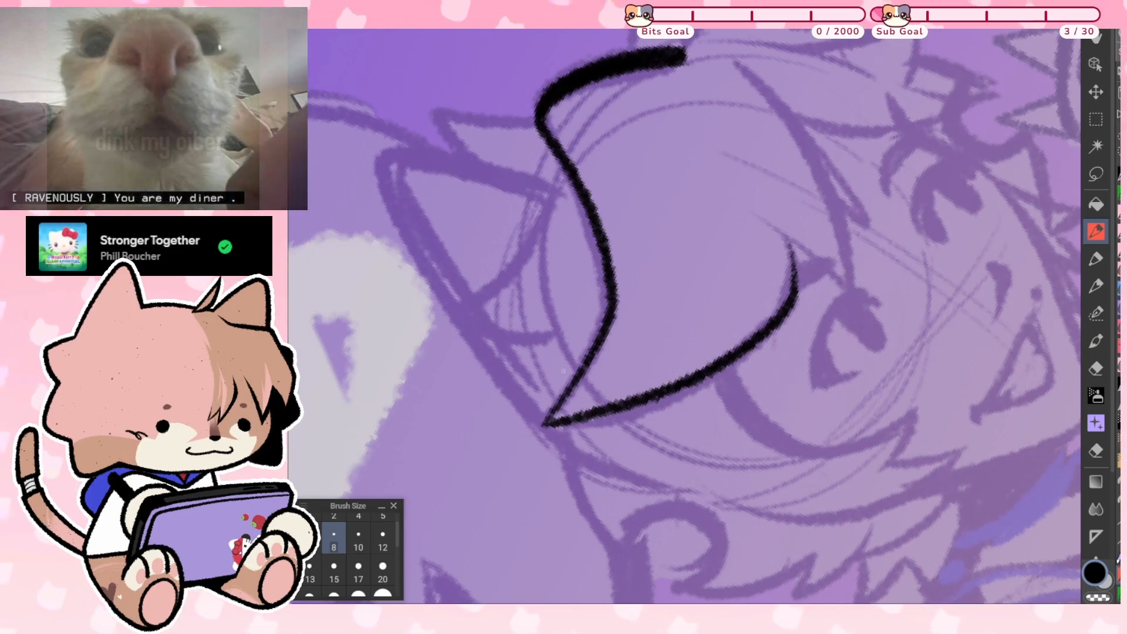
mouse_move(548, 415)
mouse_down()
mouse_move(592, 361)
mouse_move(613, 308)
mouse_move(599, 222)
mouse_up()
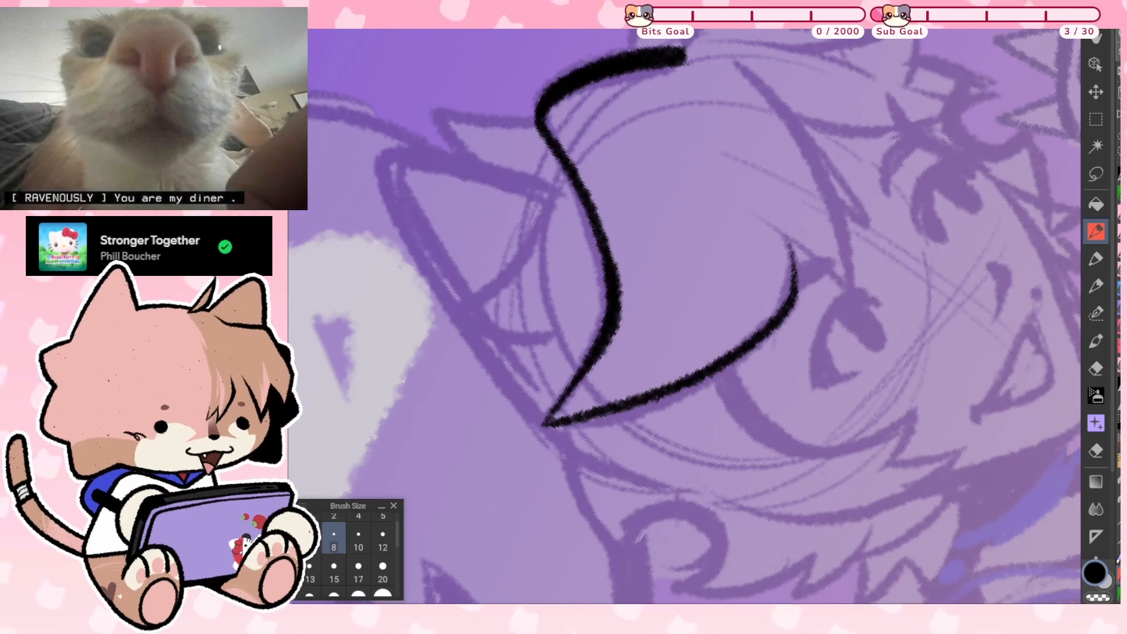
scroll(684, 316, up, 1)
key(c)
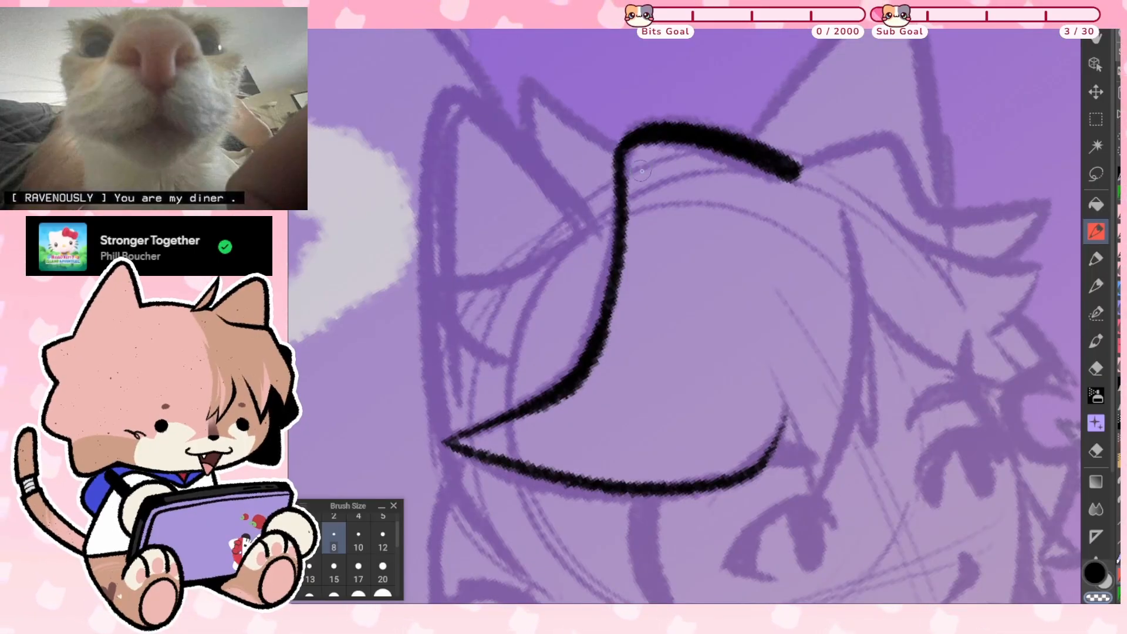
Thin the descending part of the top hair contour with the transparent pen and try extending the fringe curve's end above the near eye
drag(624, 173, 612, 307)
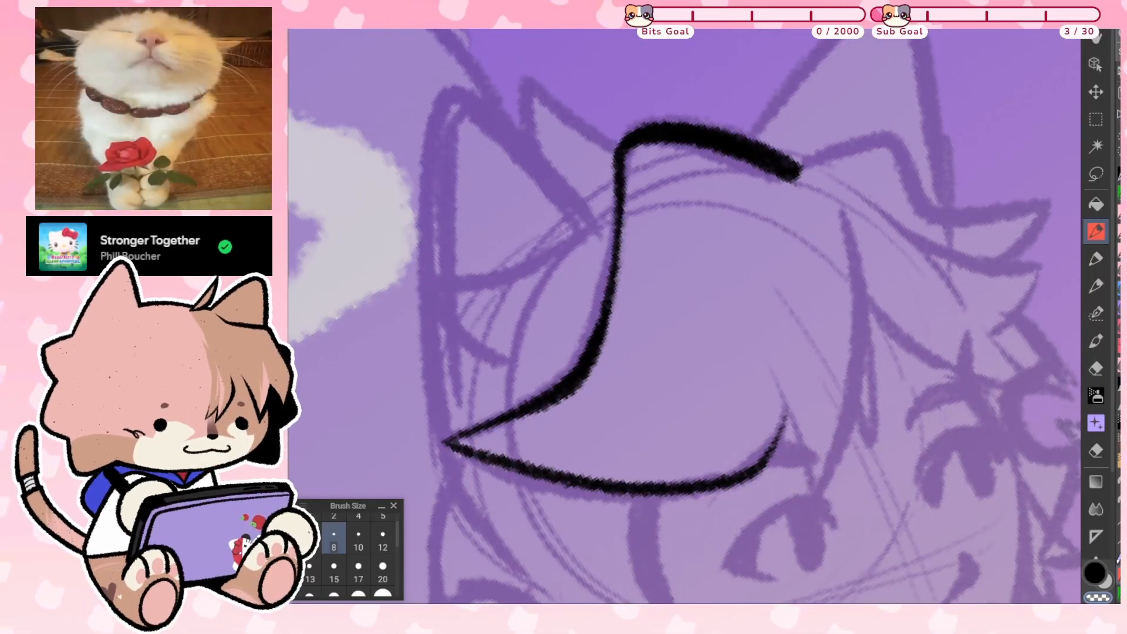
scroll(684, 316, up, 1)
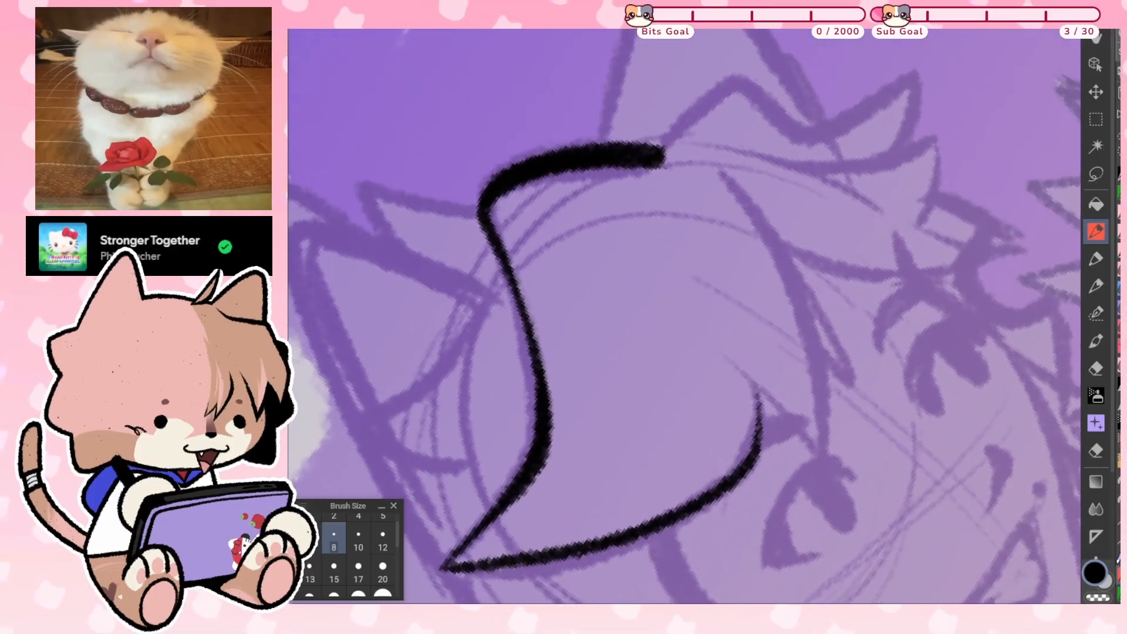
scroll(684, 316, down, 2)
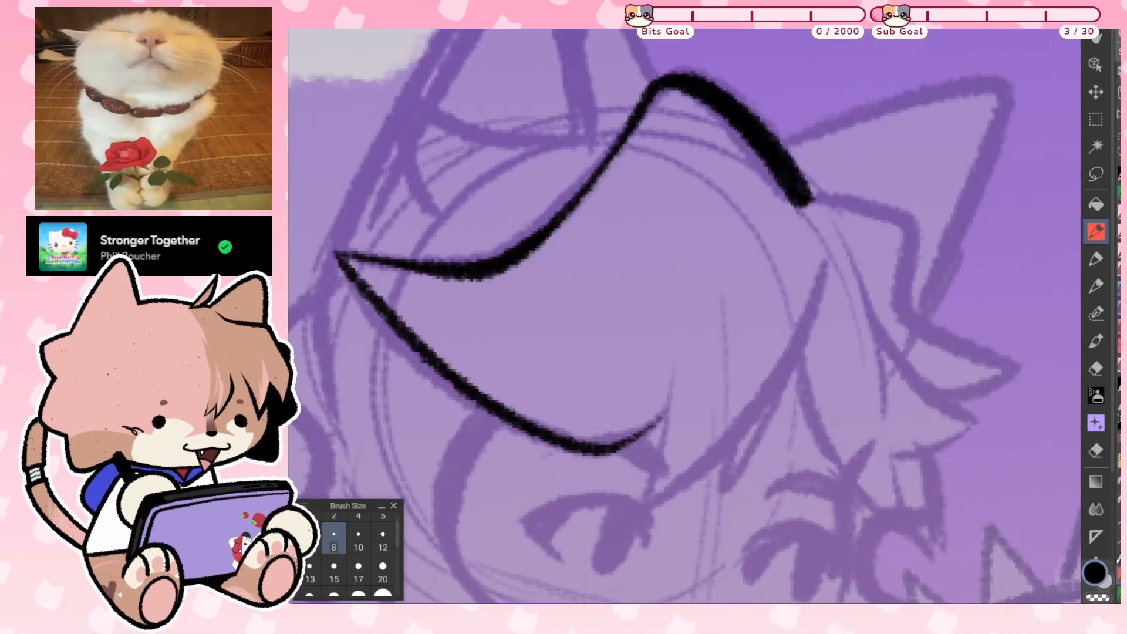
scroll(684, 316, down, 1)
scroll(684, 316, down, 2)
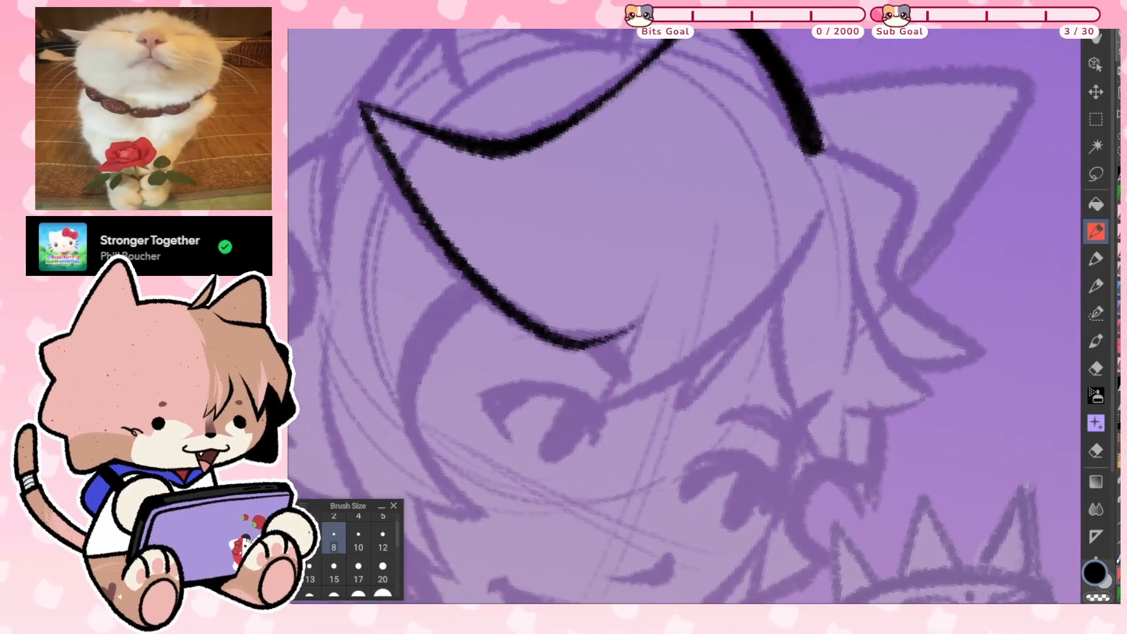
drag(643, 308, 607, 326)
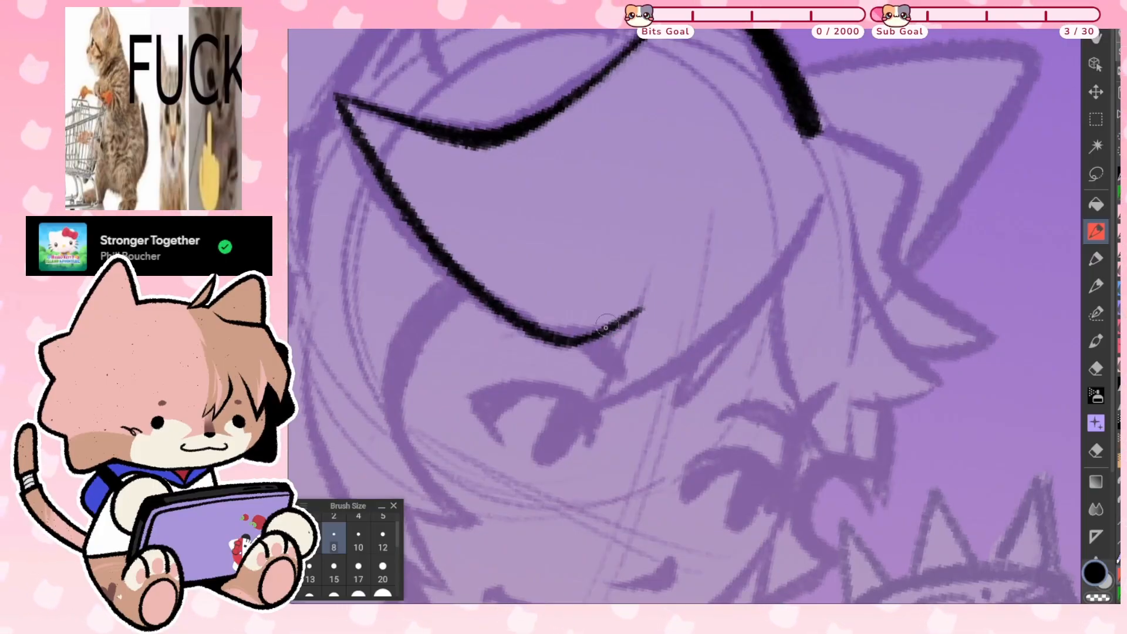
key(ctrl+z)
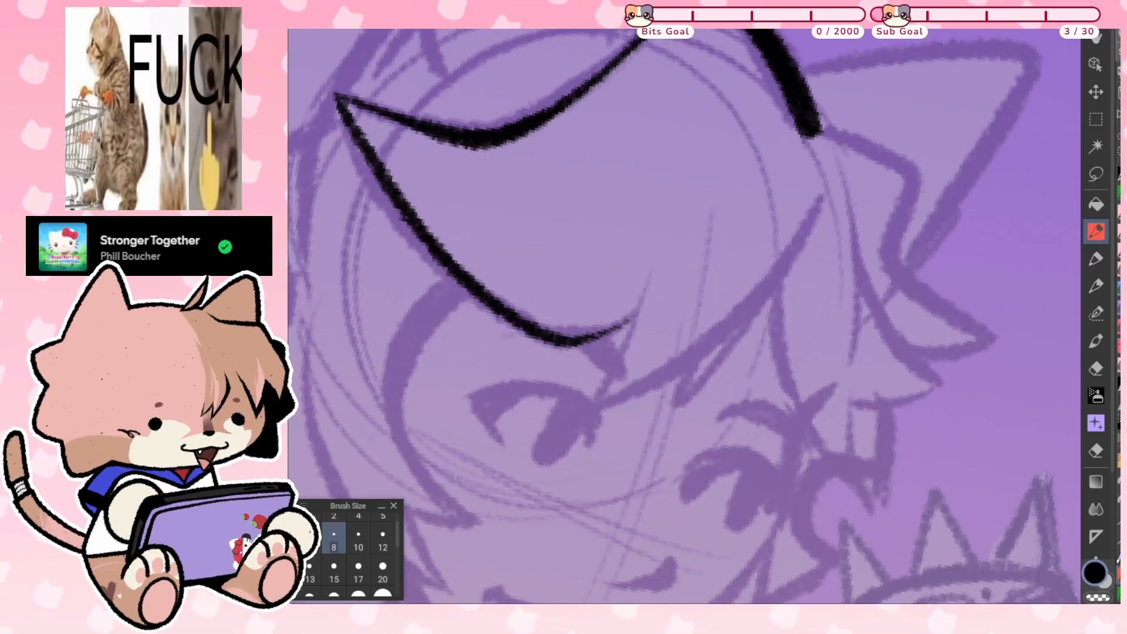
Ink the fringe's pointed notch above the near eye and its lower curve sweeping up toward the far side of the head
mouse_move(574, 340)
mouse_down()
mouse_move(644, 314)
mouse_move(593, 400)
mouse_up()
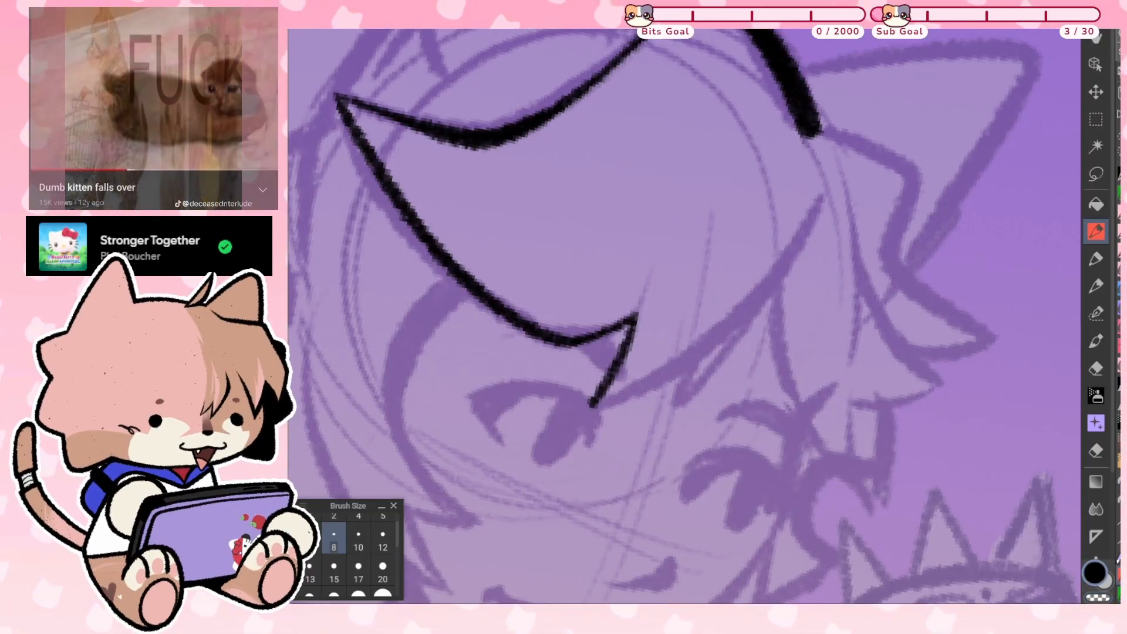
mouse_move(598, 405)
mouse_down()
mouse_move(699, 355)
mouse_move(765, 299)
mouse_move(842, 170)
mouse_up()
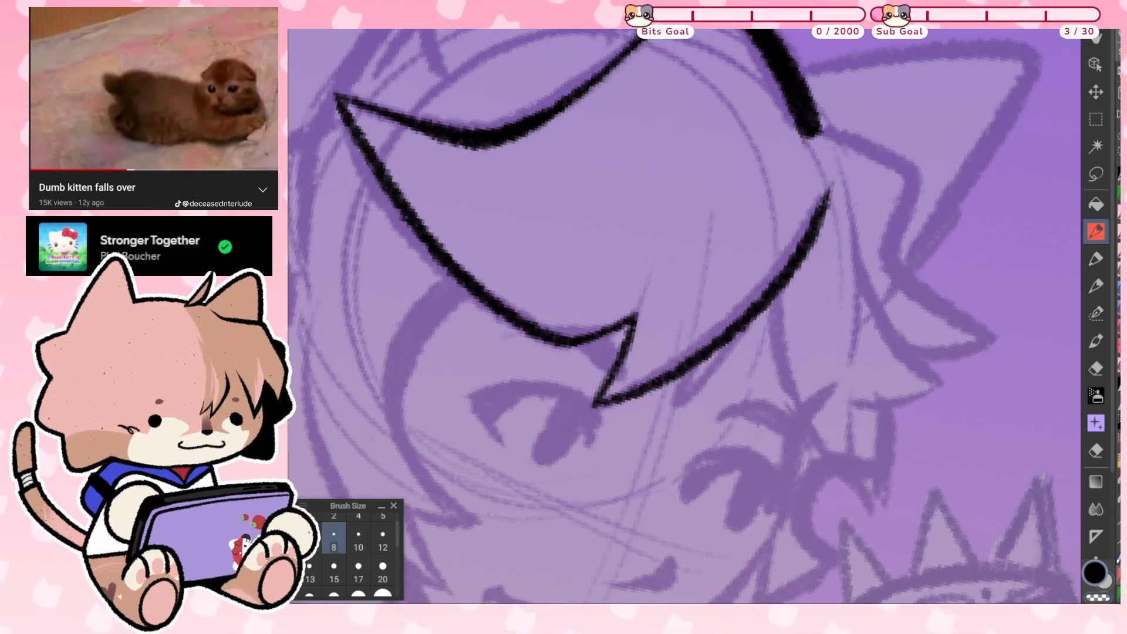
drag(611, 380, 628, 328)
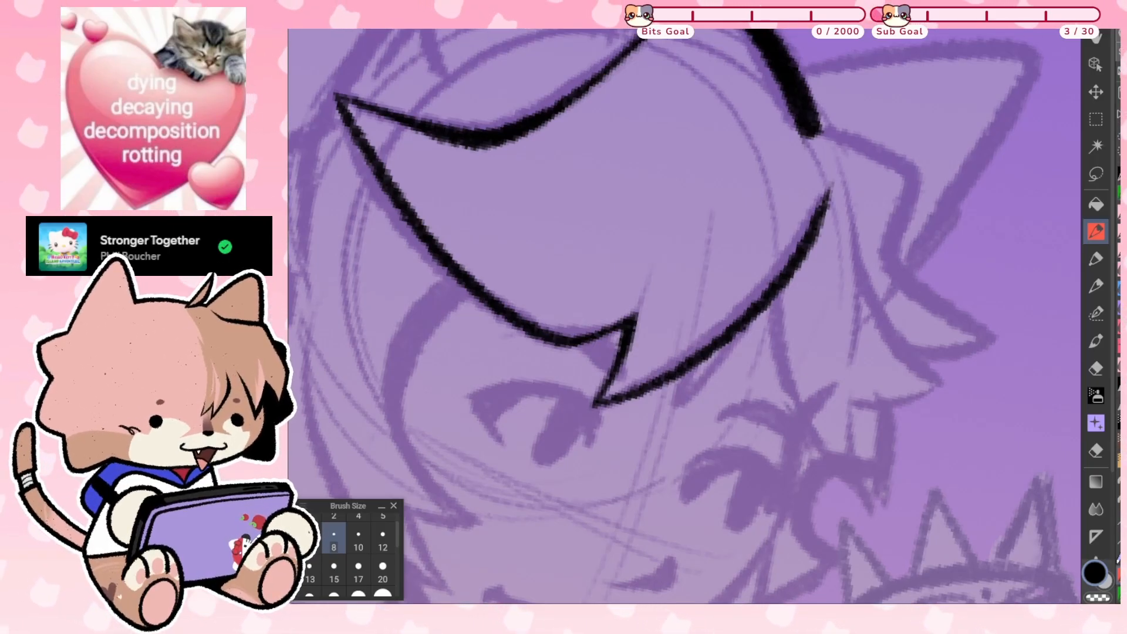
Ink a tapered strand branching off the fringe curve down past the far eye, and thicken the curve where they meet
scroll(684, 317, down, 8)
scroll(714, 253, up, 6)
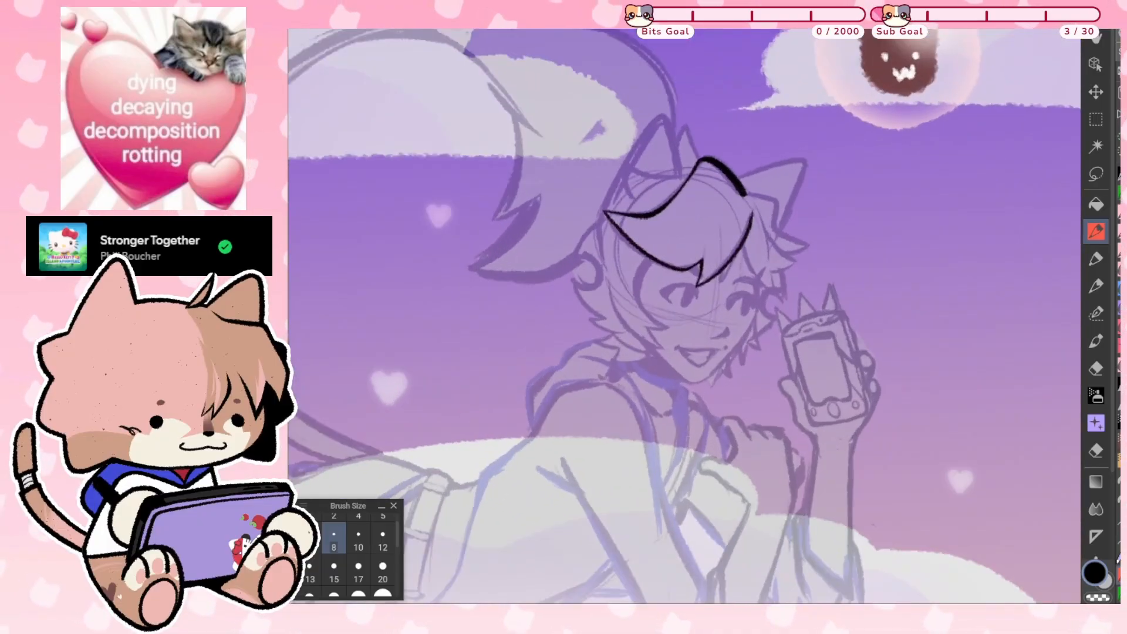
scroll(626, 232, up, 5)
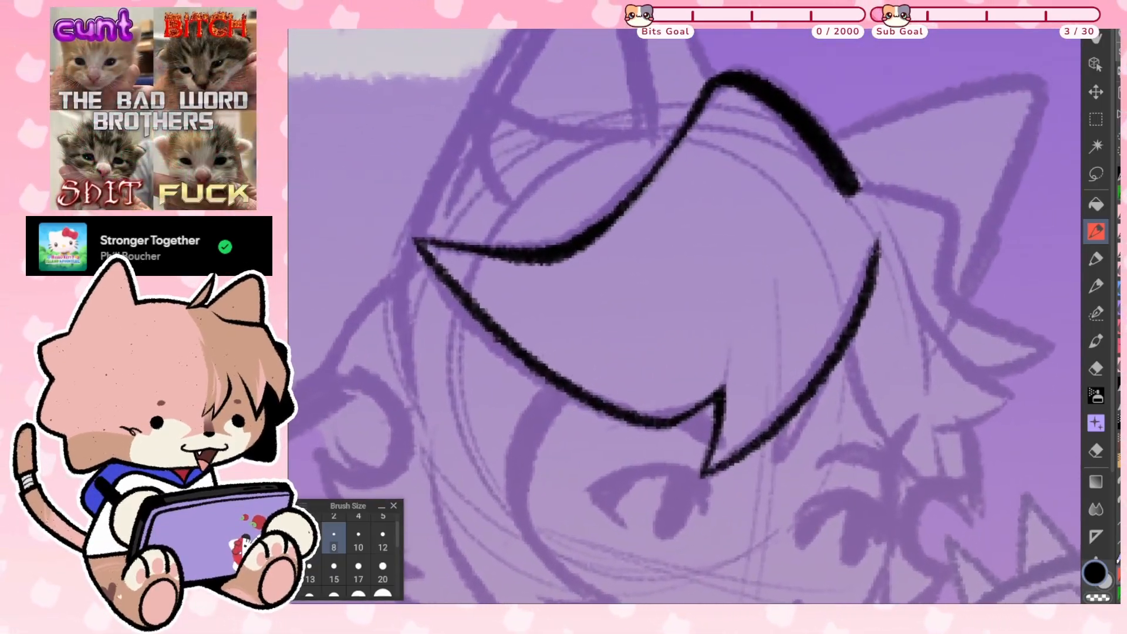
key(h)
drag(611, 329, 794, 261)
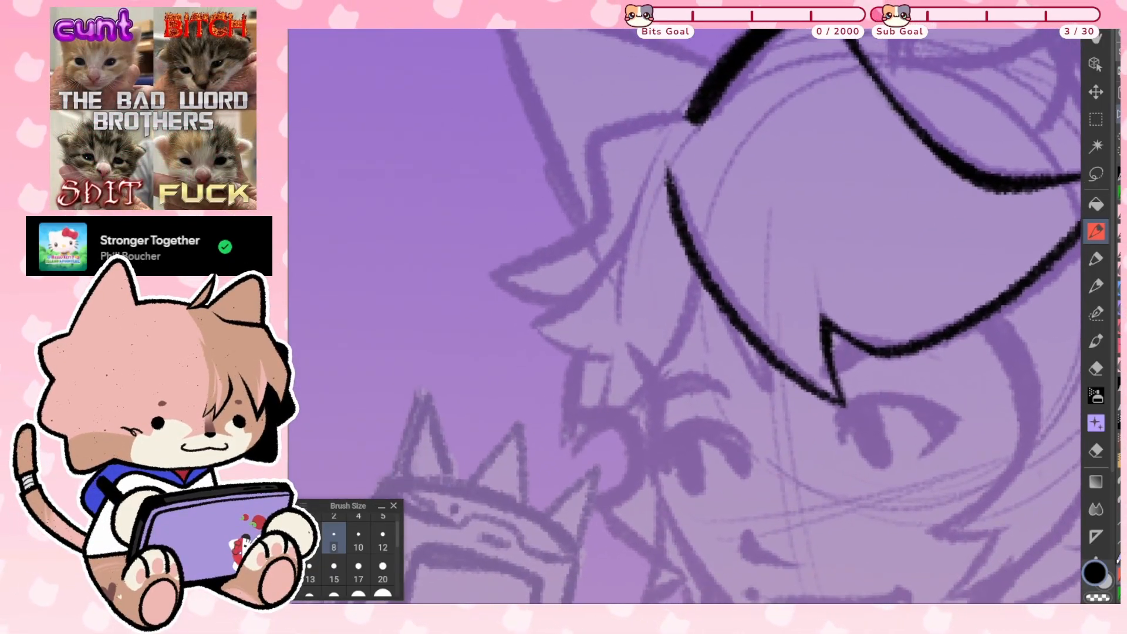
key(h)
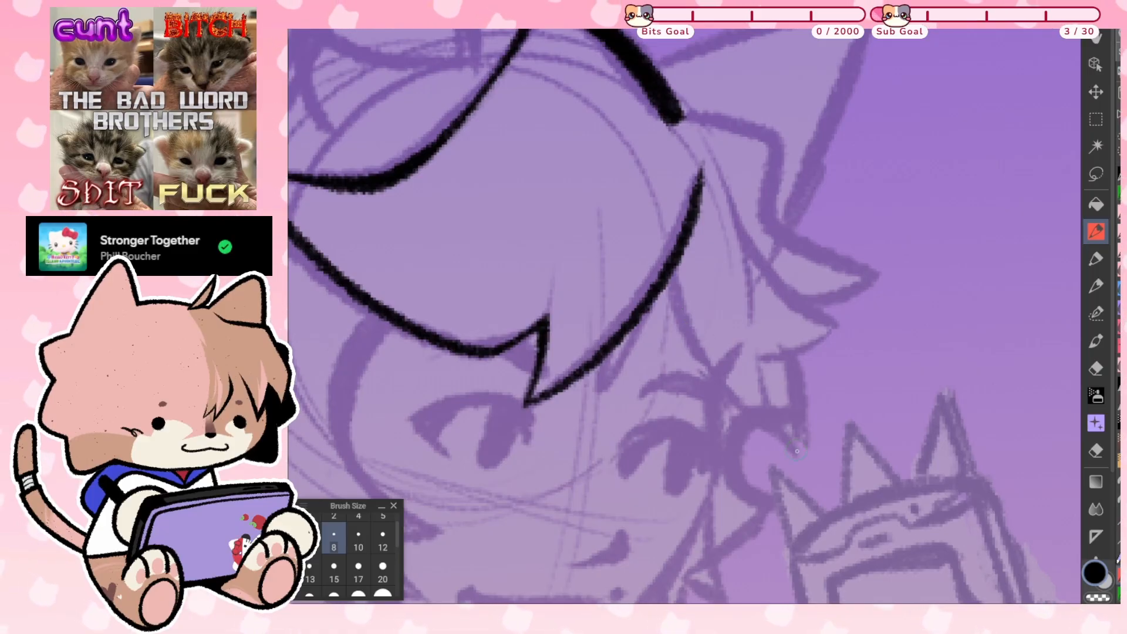
mouse_move(799, 455)
mouse_down()
mouse_move(699, 352)
mouse_move(672, 260)
mouse_up()
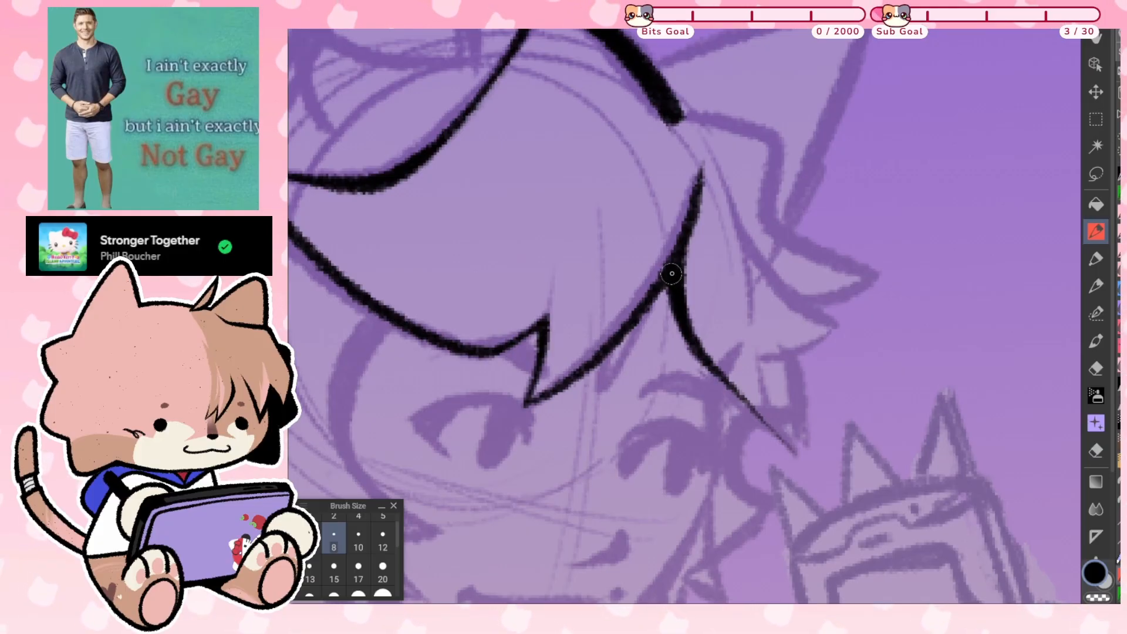
drag(597, 357, 681, 261)
Ink the side lock's outer edge and its two pointed ends, closing it at the tip of the strand beside the far eye
mouse_move(796, 448)
mouse_down()
mouse_move(810, 378)
mouse_move(848, 434)
mouse_up()
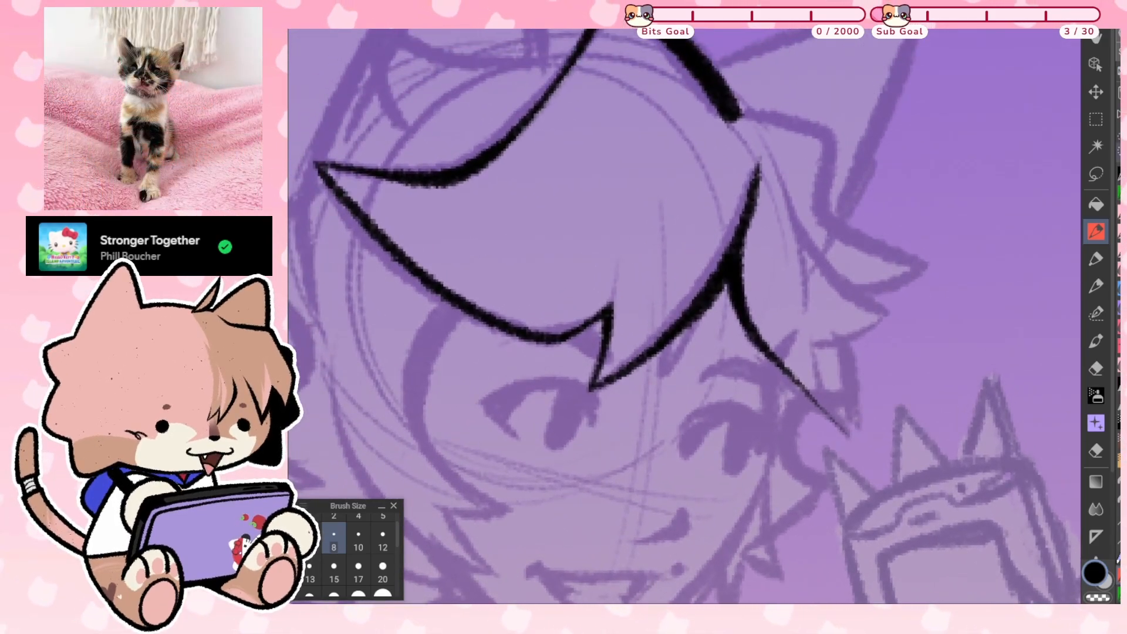
key(h)
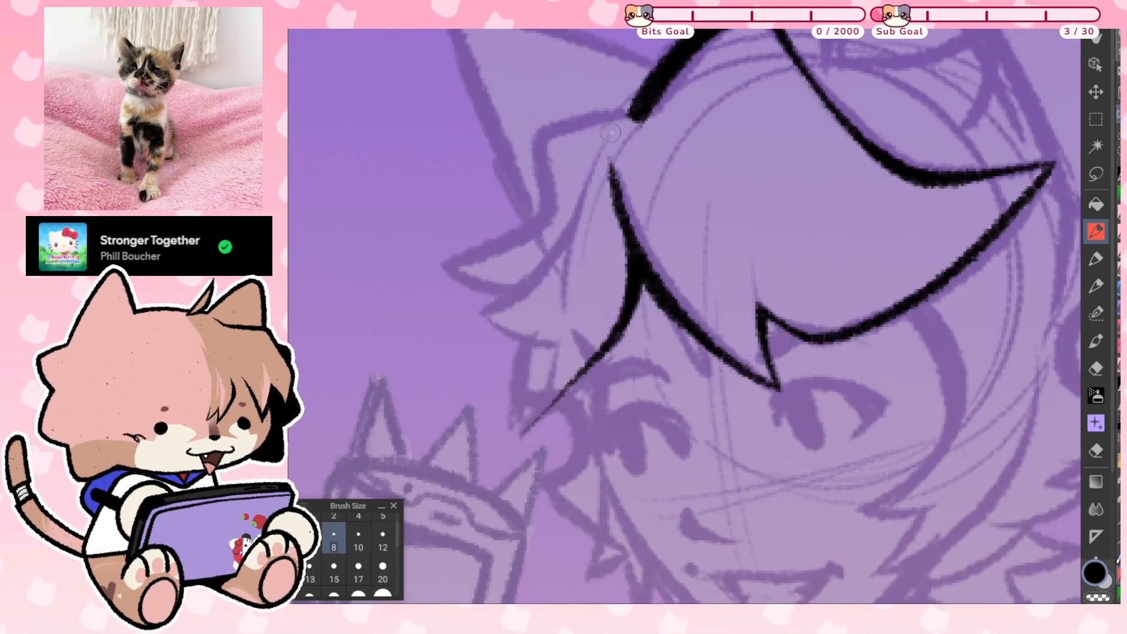
mouse_move(603, 145)
mouse_down()
mouse_move(561, 240)
mouse_move(493, 310)
mouse_up()
scroll(605, 143, up, 1)
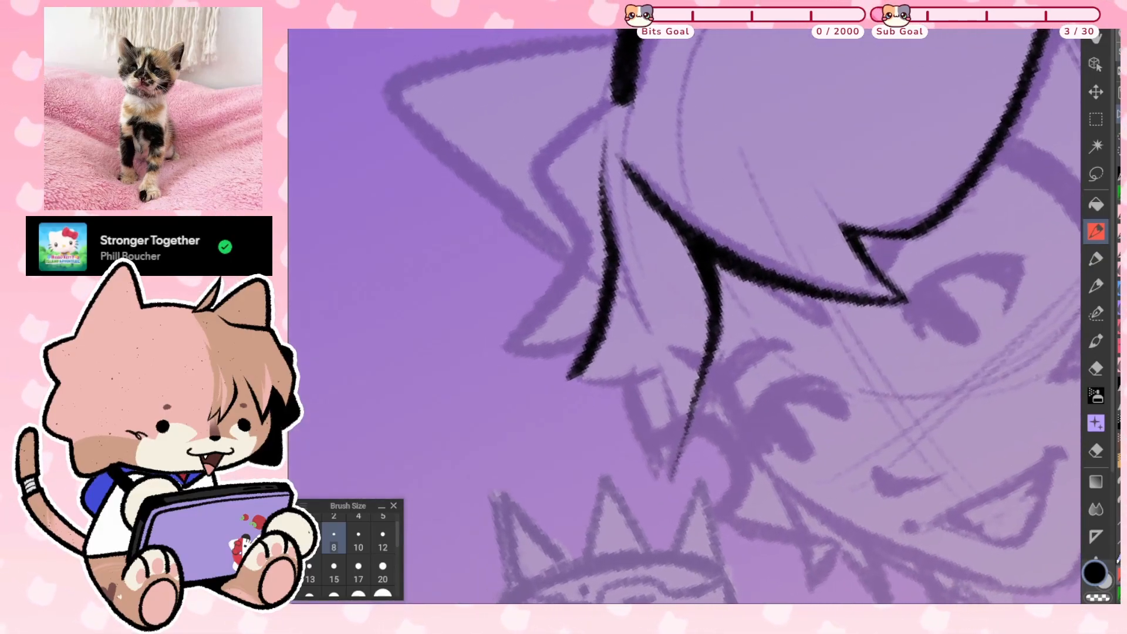
mouse_move(567, 378)
mouse_down()
mouse_move(634, 380)
mouse_move(657, 371)
mouse_up()
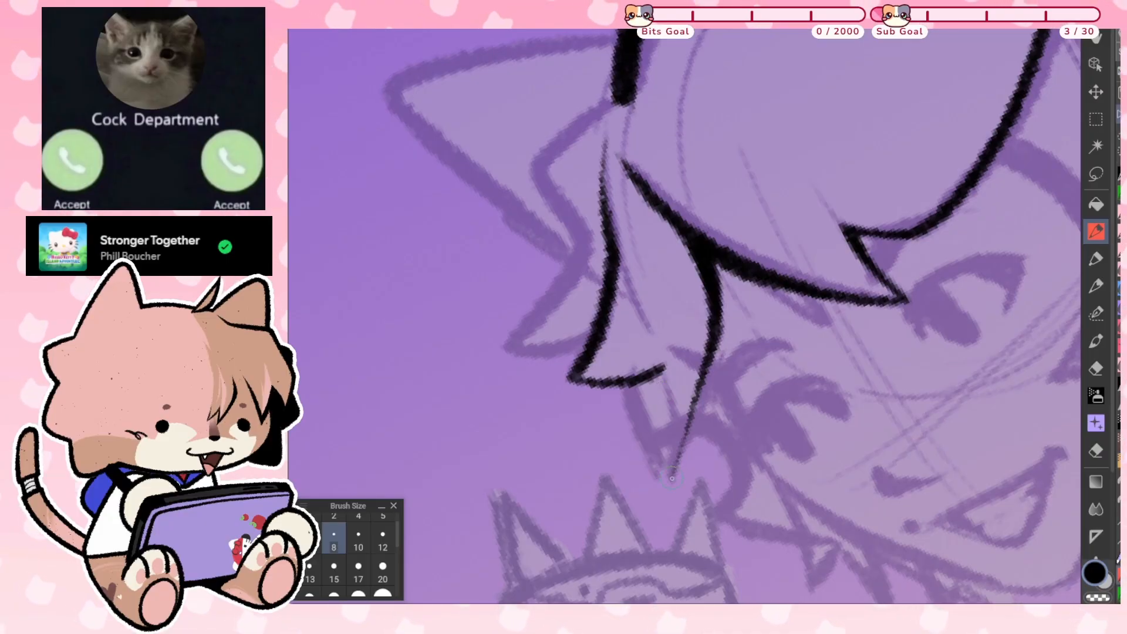
drag(672, 479, 663, 369)
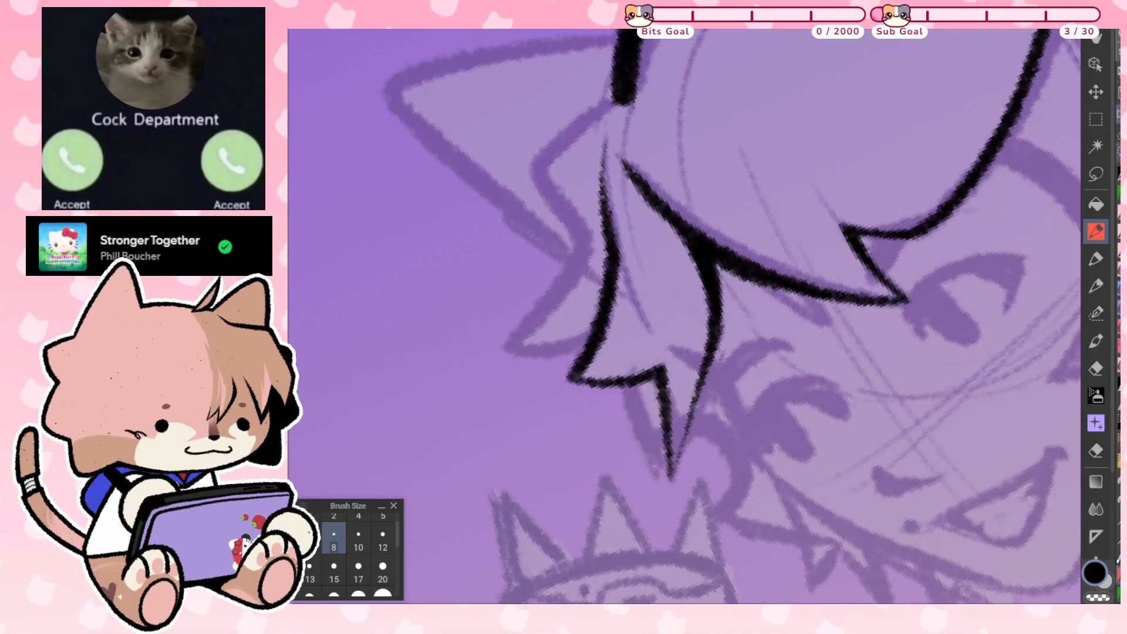
Ink the outer hair outline from the end of the top contour, in front of the far ear, down to a pointed lock
key(ctrl+at)
key(h)
scroll(684, 316, down, 2)
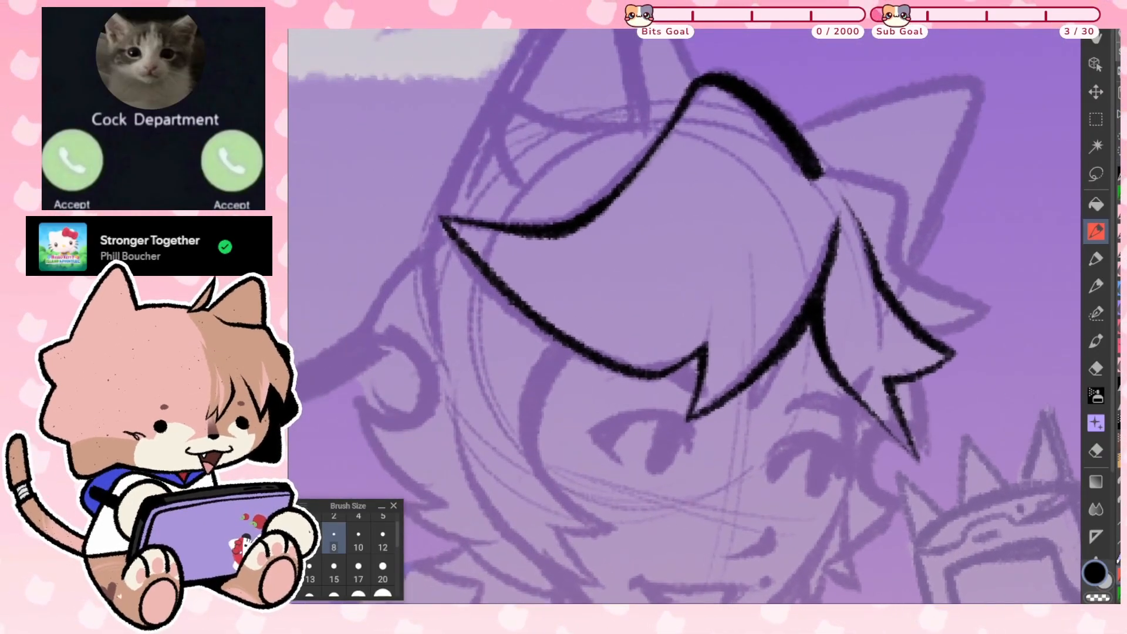
scroll(843, 165, up, 2)
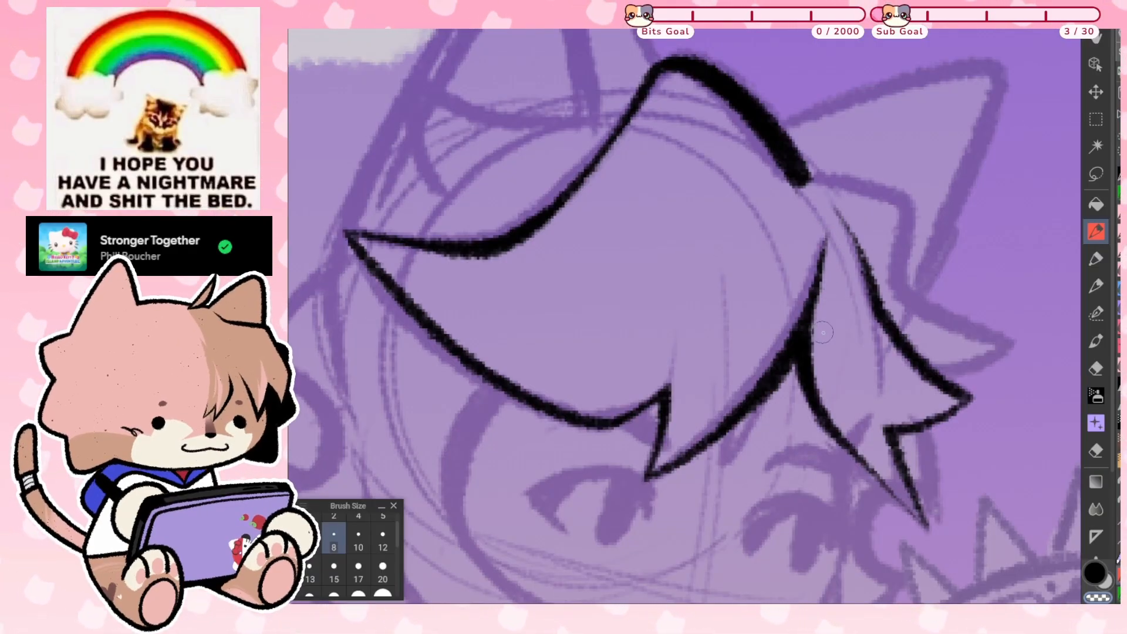
mouse_move(808, 176)
mouse_down()
mouse_move(898, 200)
mouse_move(909, 233)
mouse_move(889, 294)
mouse_move(1021, 341)
mouse_up()
key(ctrl+z)
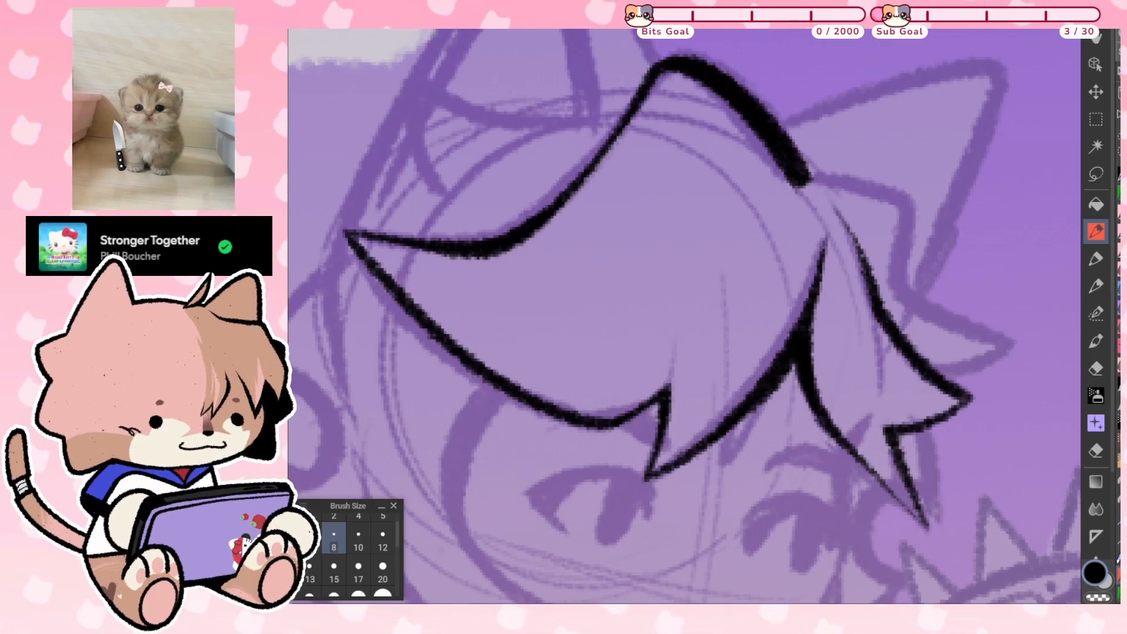
mouse_move(805, 178)
mouse_down()
mouse_move(889, 198)
mouse_move(906, 255)
mouse_move(895, 308)
mouse_move(1011, 348)
mouse_move(927, 379)
mouse_up()
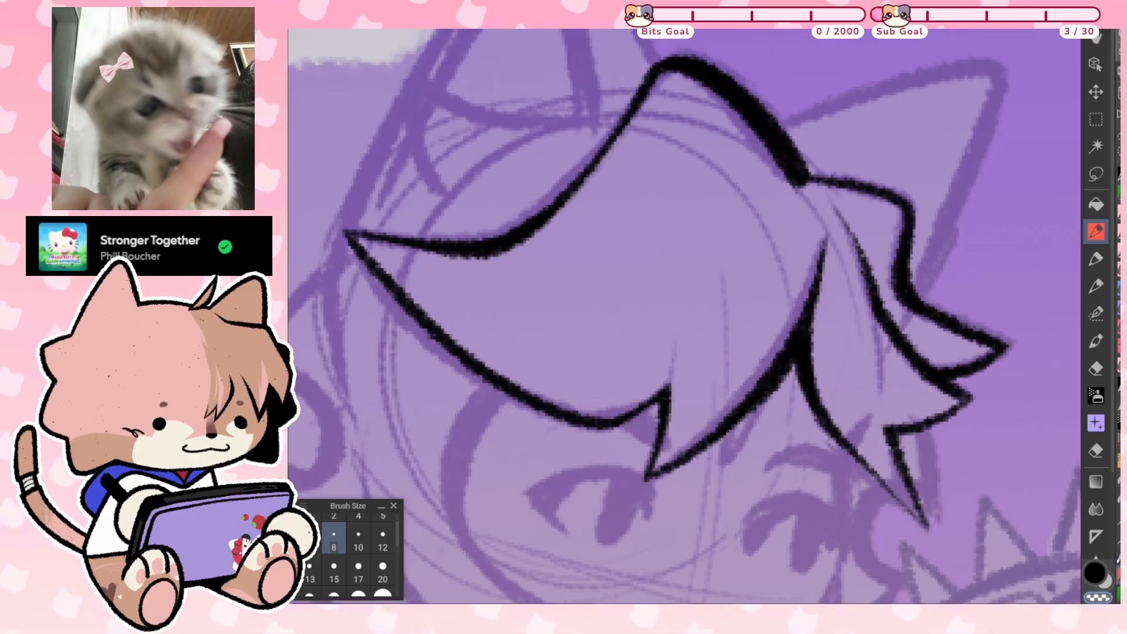
Erase and re-ink the start of the outer hair outline, thickening it where it joins the top contour near the far ear
drag(801, 179, 744, 346)
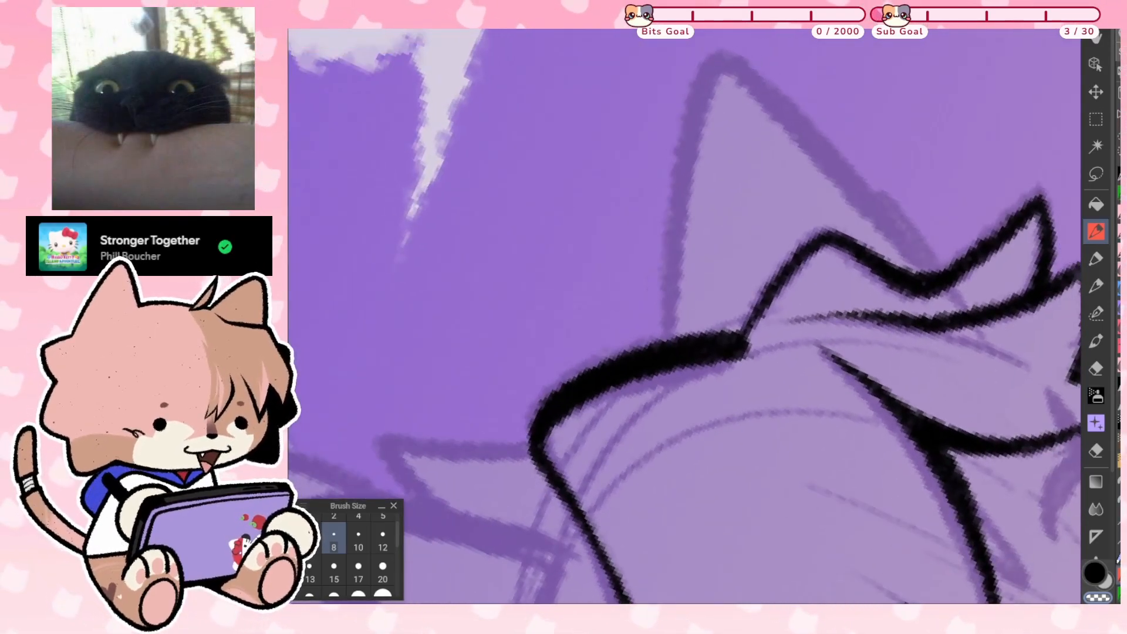
drag(813, 247, 743, 348)
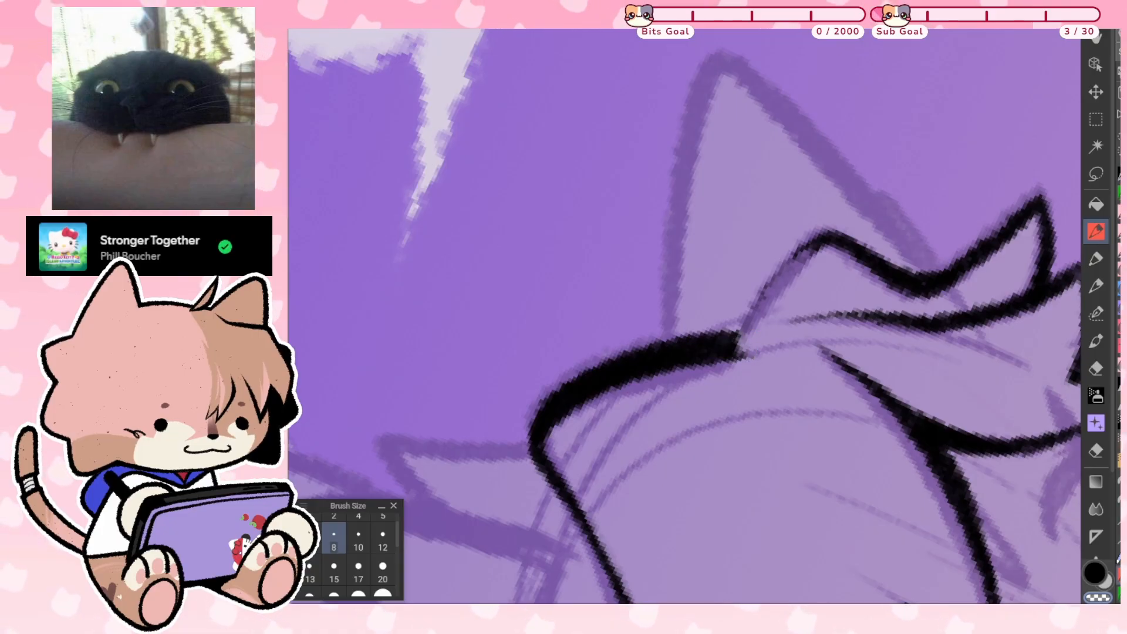
drag(814, 238, 780, 279)
drag(738, 347, 789, 273)
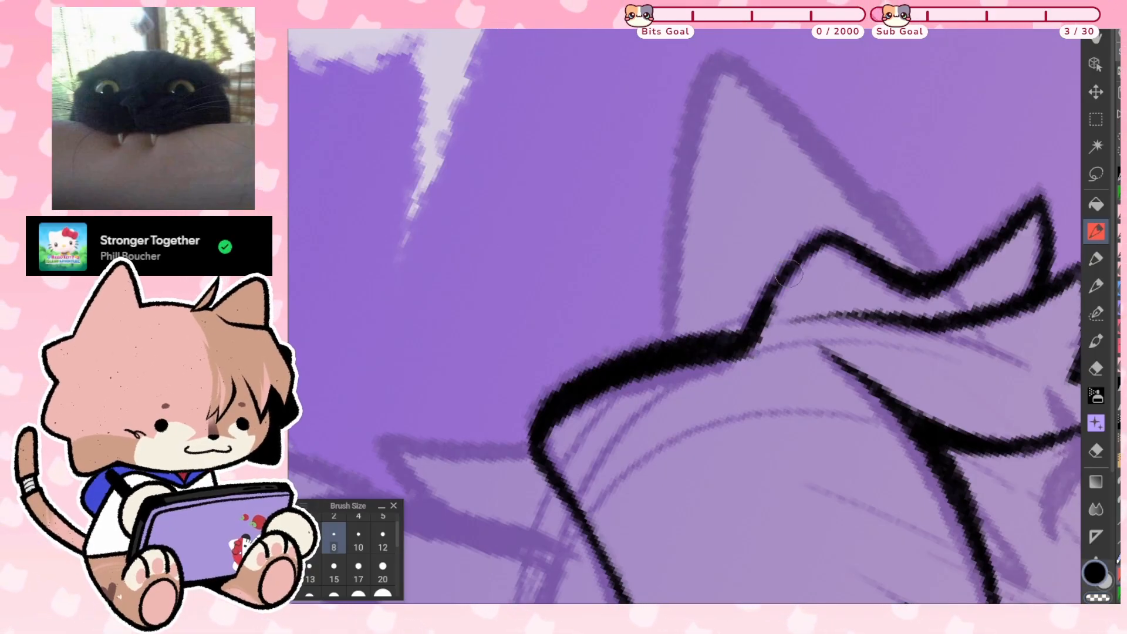
mouse_move(729, 345)
mouse_down()
mouse_move(827, 238)
mouse_move(739, 341)
mouse_move(753, 321)
mouse_up()
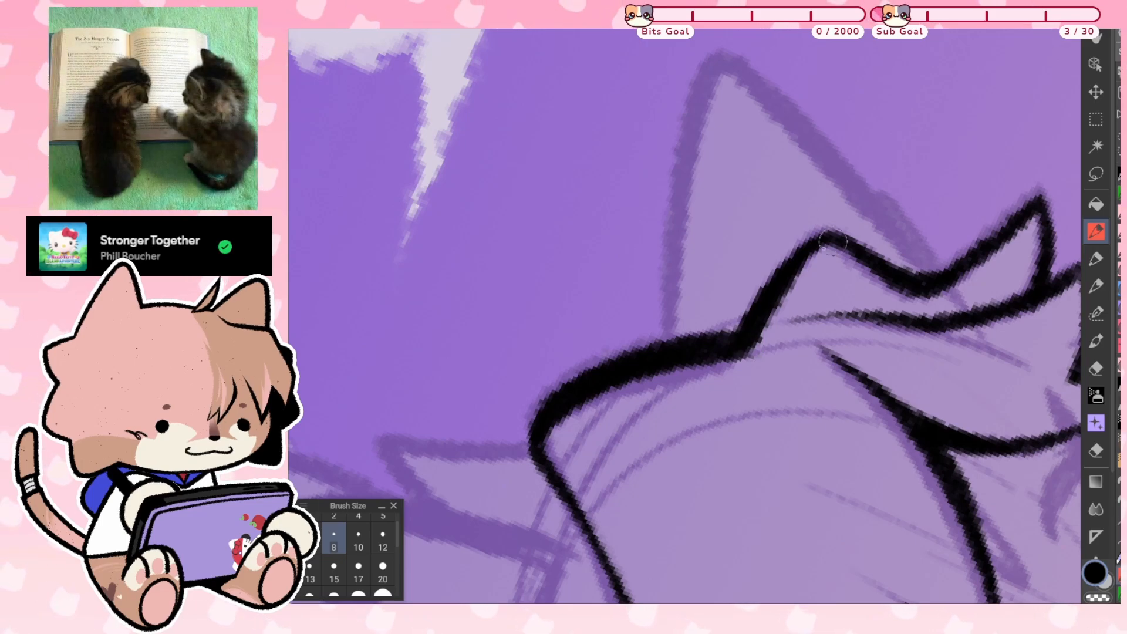
drag(813, 244, 759, 346)
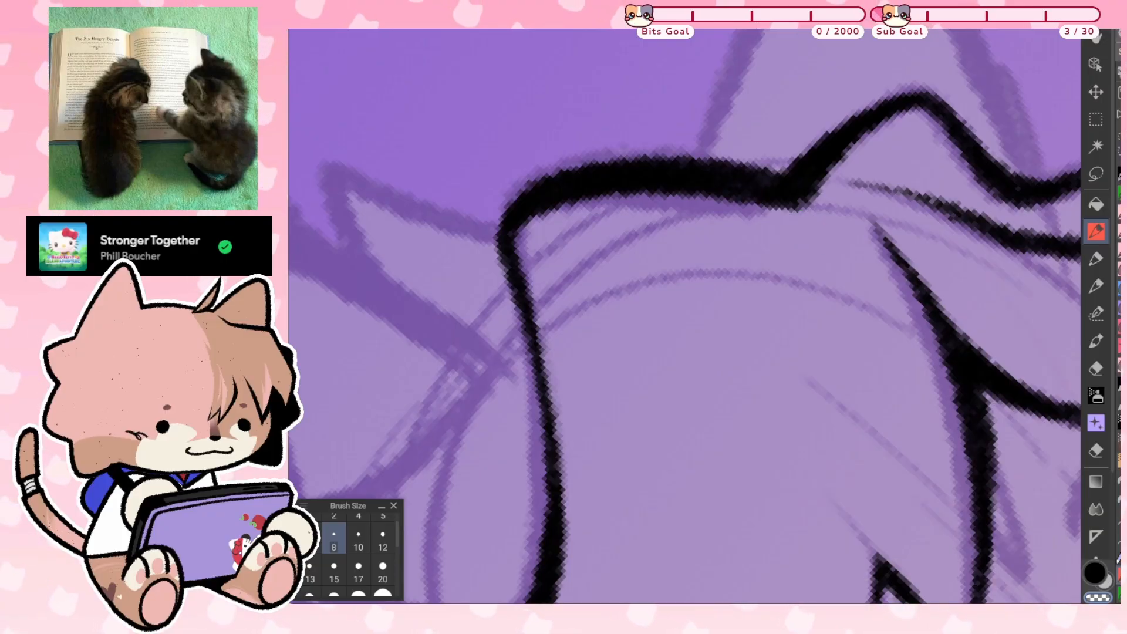
key(ctrl+at)
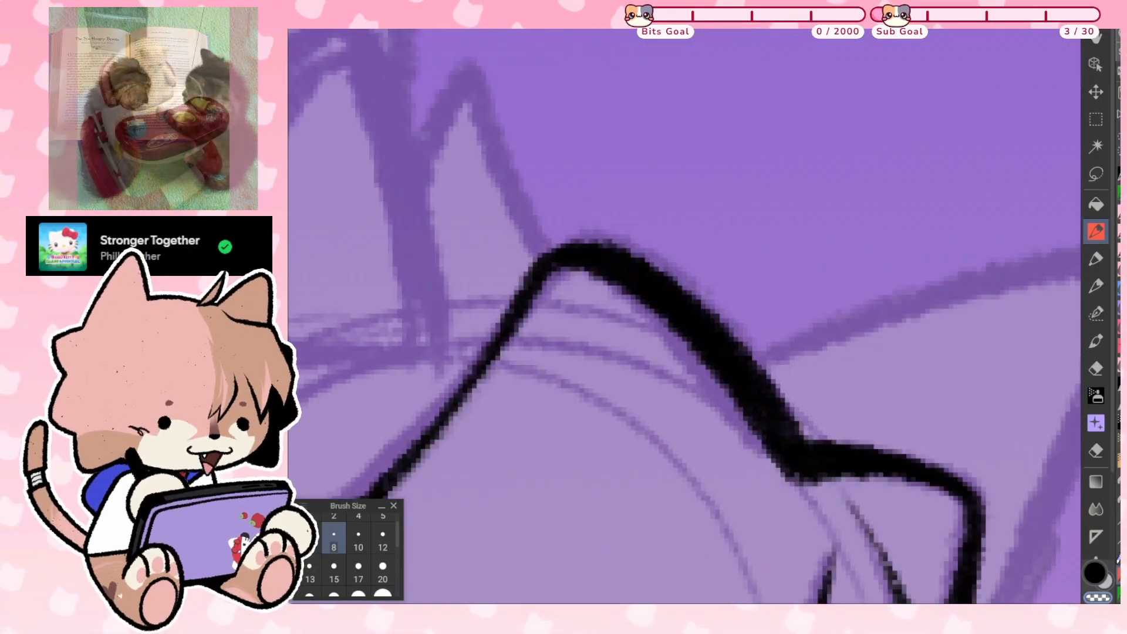
Reduce the brush size to 7 and ink the near eye's upper lash curve from the fringe tip to the outer corner
key(ctrl+0)
scroll(754, 281, up, 4)
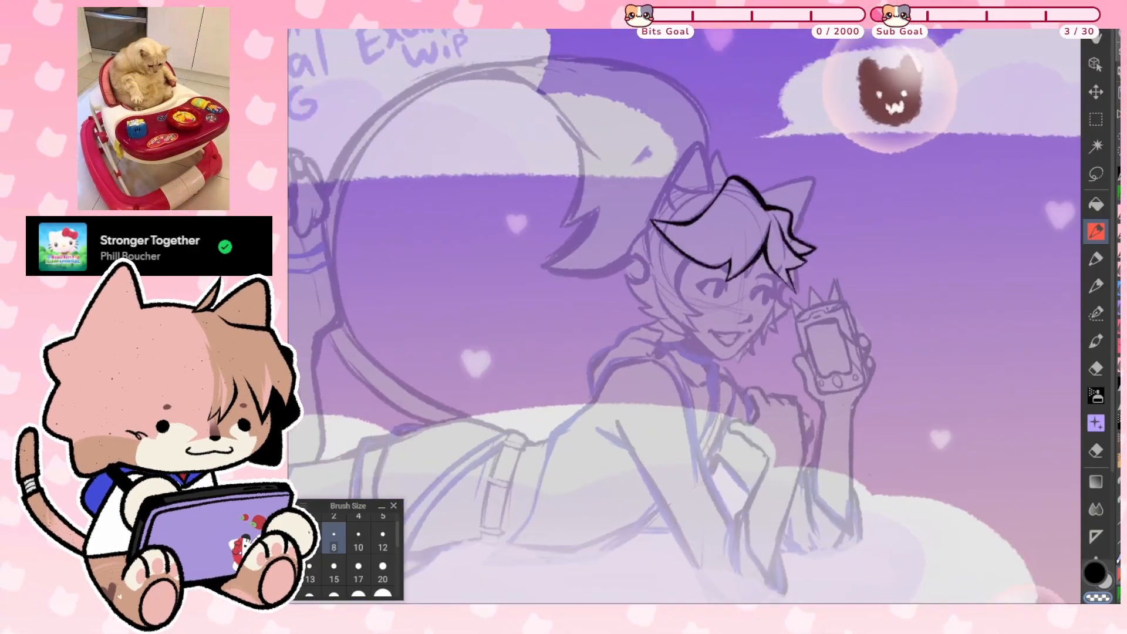
scroll(713, 302, up, 5)
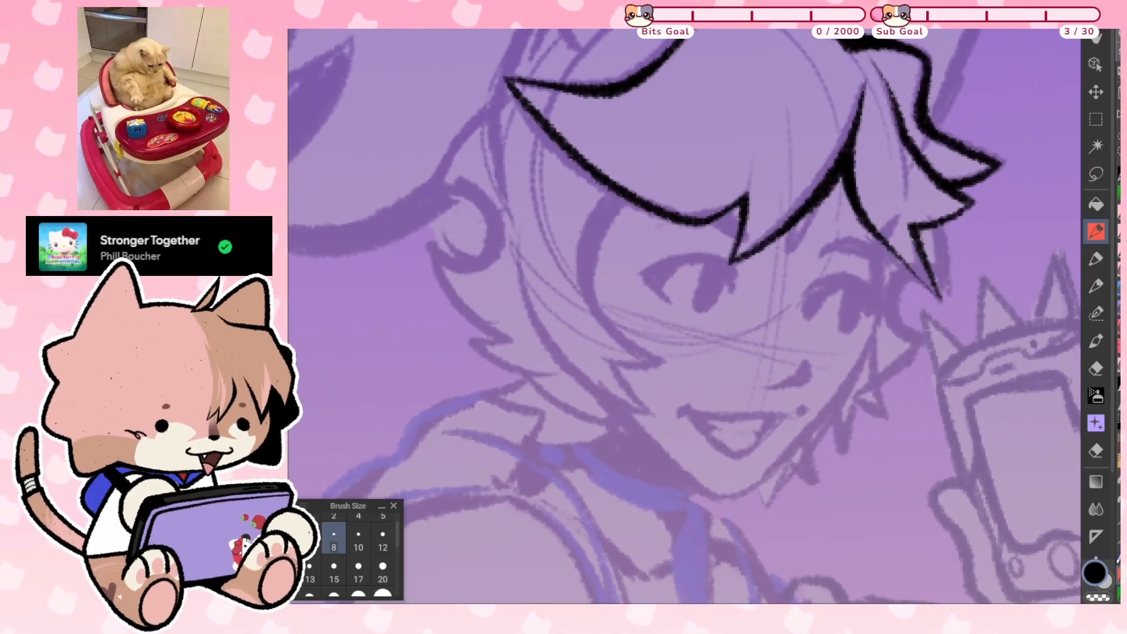
scroll(734, 265, up, 5)
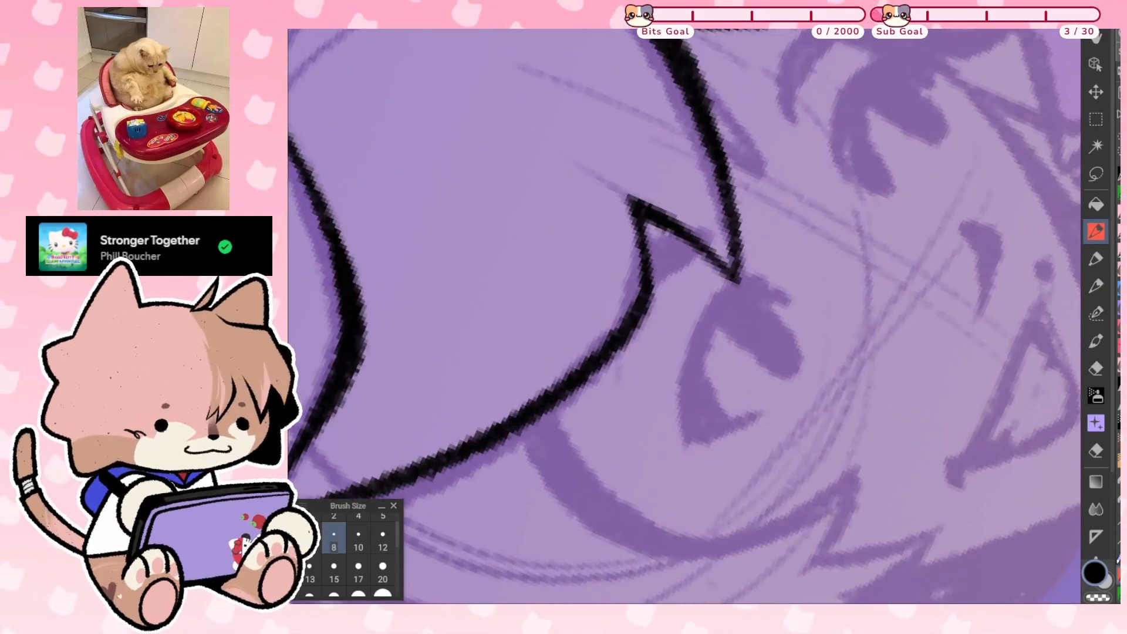
key([)
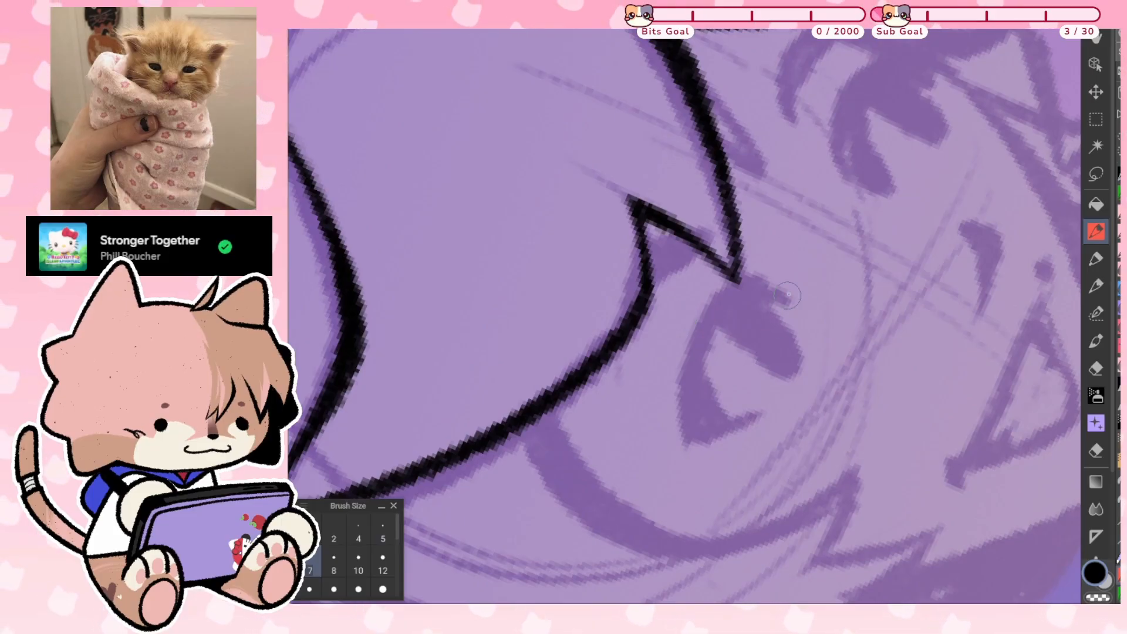
mouse_move(780, 290)
mouse_down()
mouse_move(717, 322)
mouse_move(720, 426)
mouse_up()
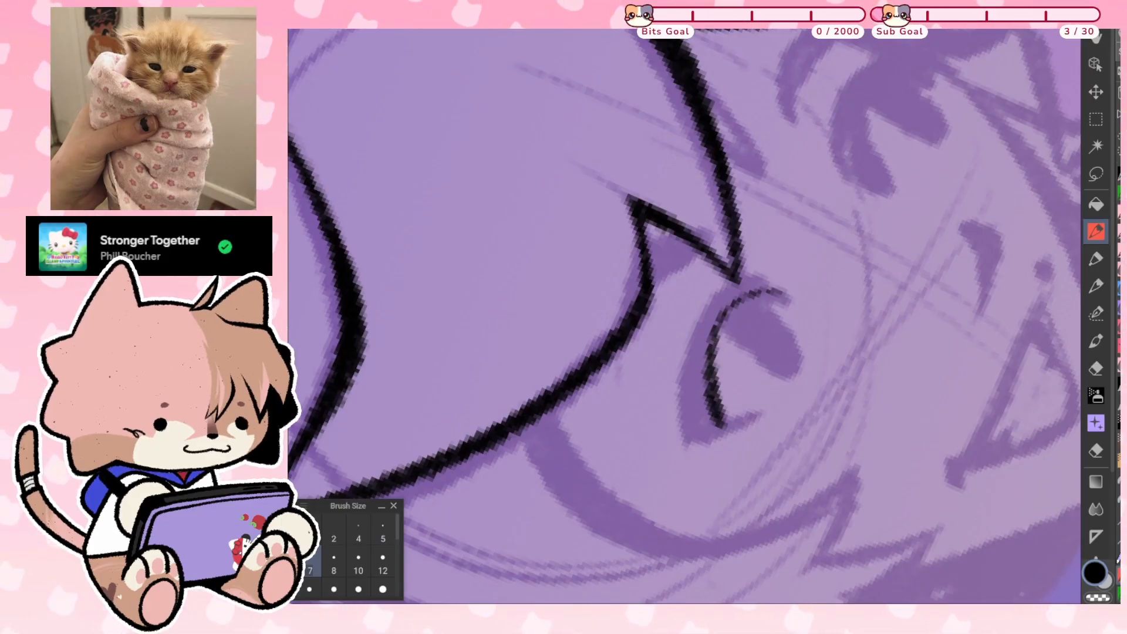
key(ctrl+z)
mouse_move(769, 289)
mouse_down()
mouse_move(711, 330)
mouse_move(725, 435)
mouse_up()
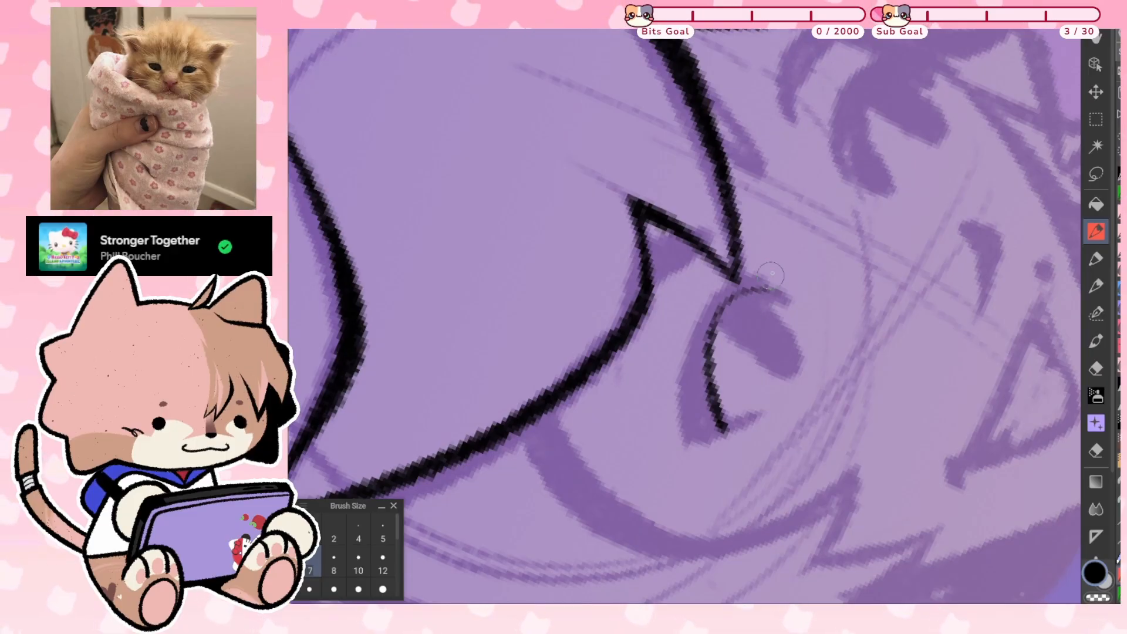
key(ctrl+z)
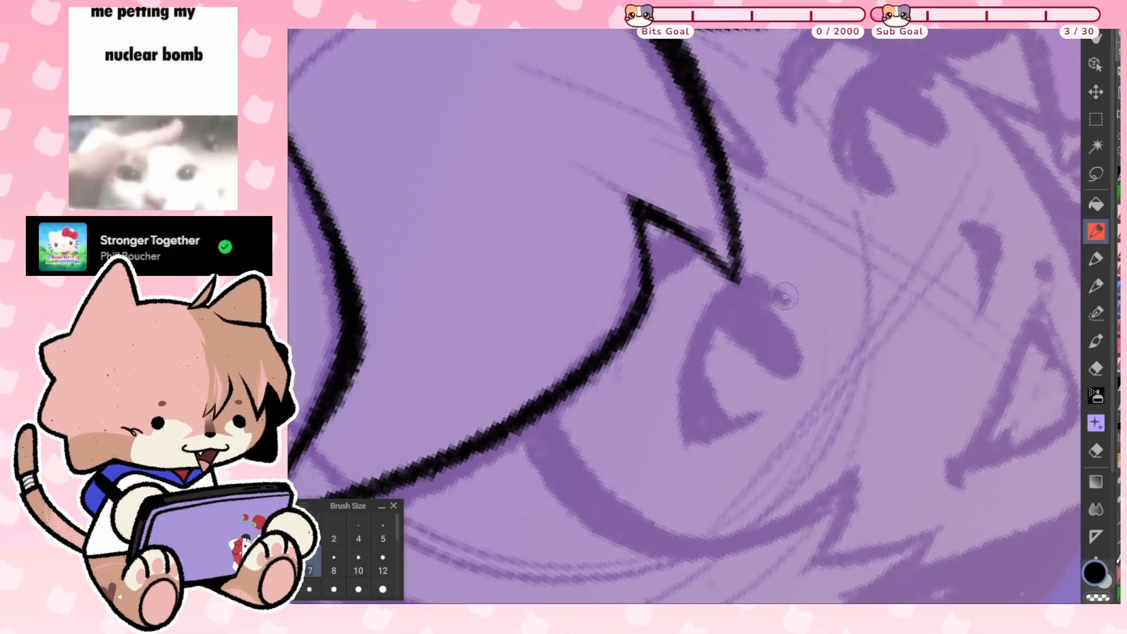
drag(769, 290, 722, 432)
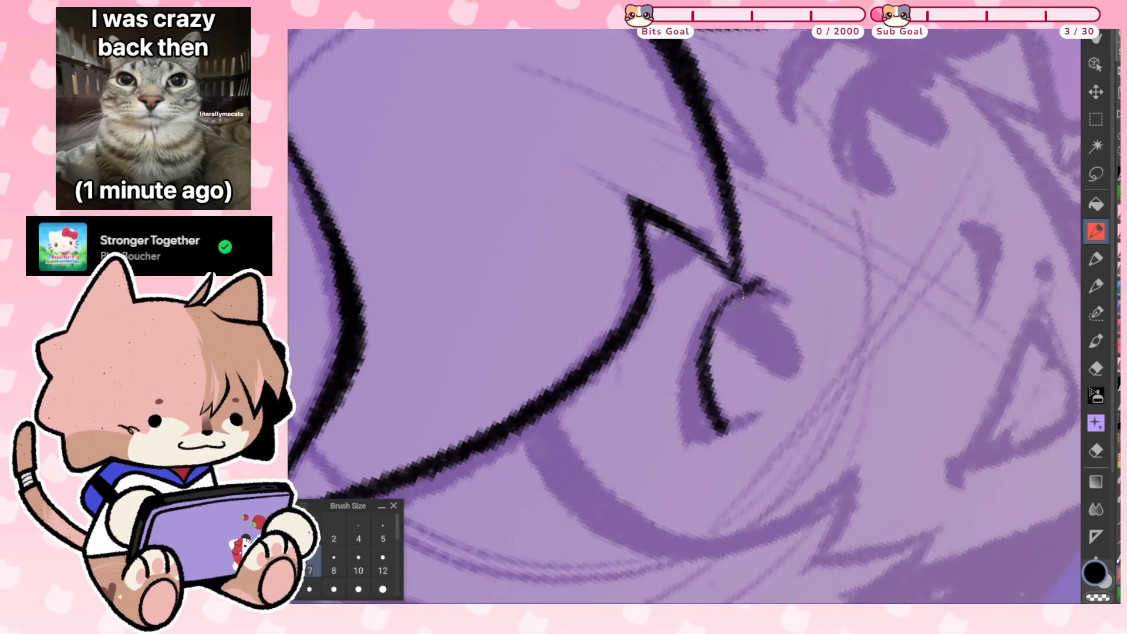
Thicken the near eye's upper lash line into a heavy wedge towards its outer corner
mouse_move(730, 296)
mouse_down()
mouse_move(696, 361)
mouse_move(701, 432)
mouse_up()
mouse_move(697, 382)
mouse_down()
mouse_move(708, 334)
mouse_move(708, 425)
mouse_move(696, 434)
mouse_move(688, 379)
mouse_move(703, 308)
mouse_up()
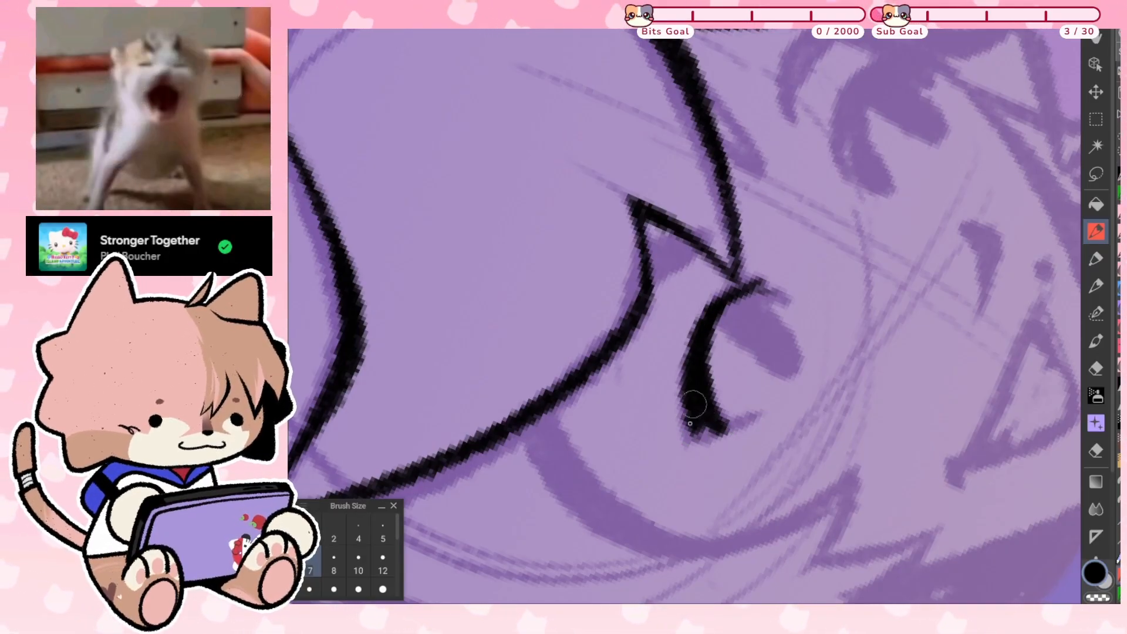
mouse_move(694, 395)
mouse_down()
mouse_move(693, 435)
mouse_move(690, 411)
mouse_up()
key(ctrl+@)
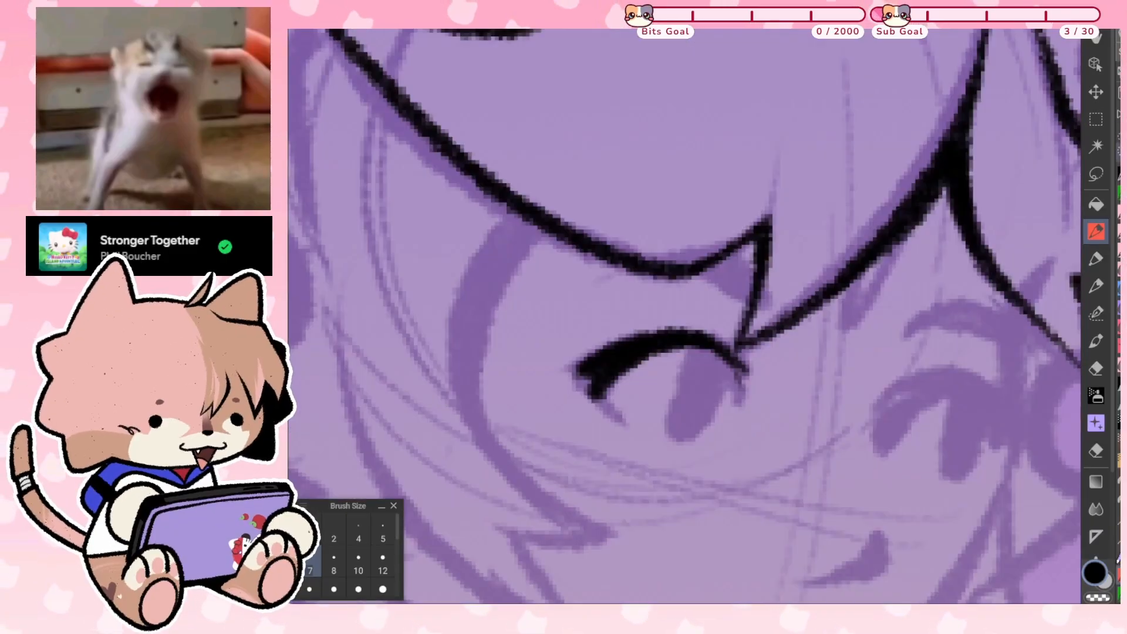
Smooth the near eye's upper lash edge and ink its outer corner with a pointed flick down to the lower lid
key(ctrl+0)
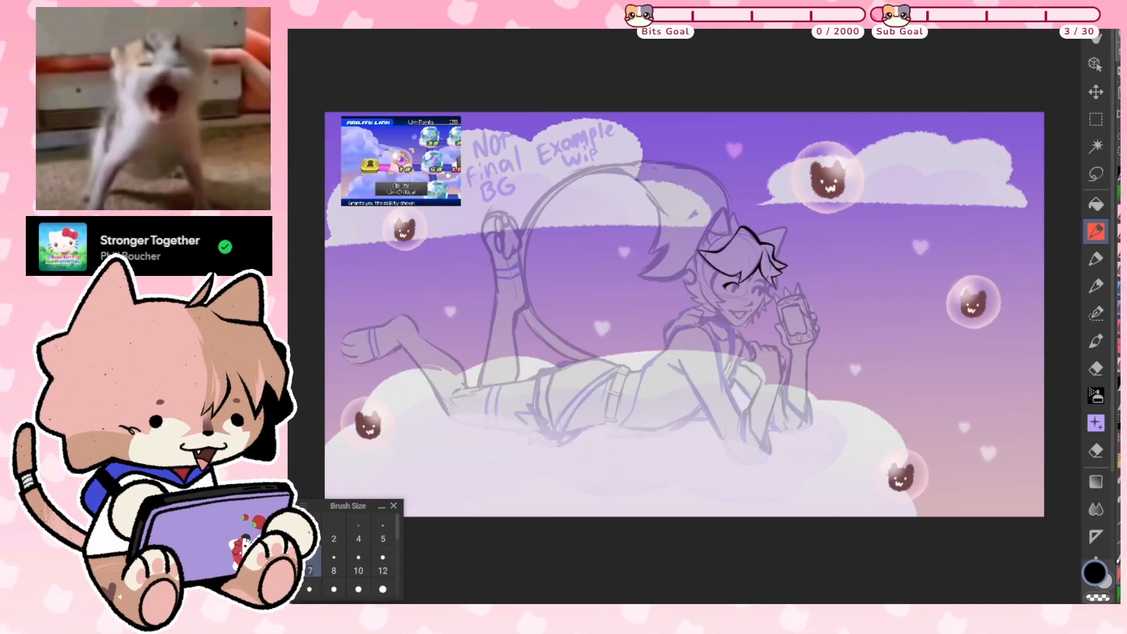
scroll(744, 234, up, 6)
key(minus)
scroll(698, 282, up, 8)
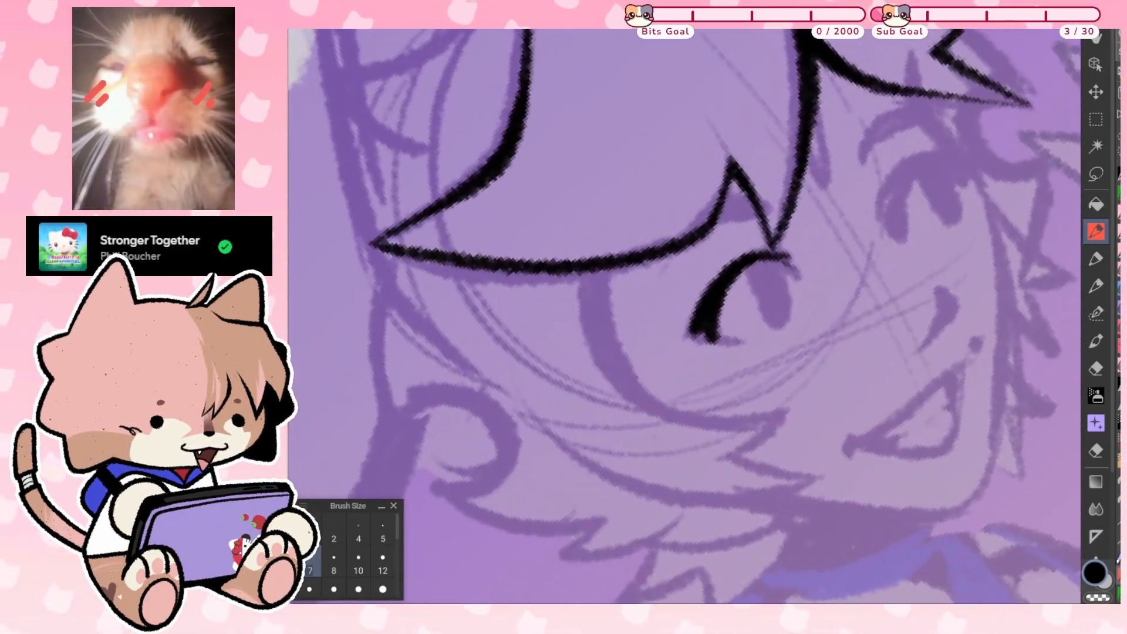
scroll(769, 226, down, 3)
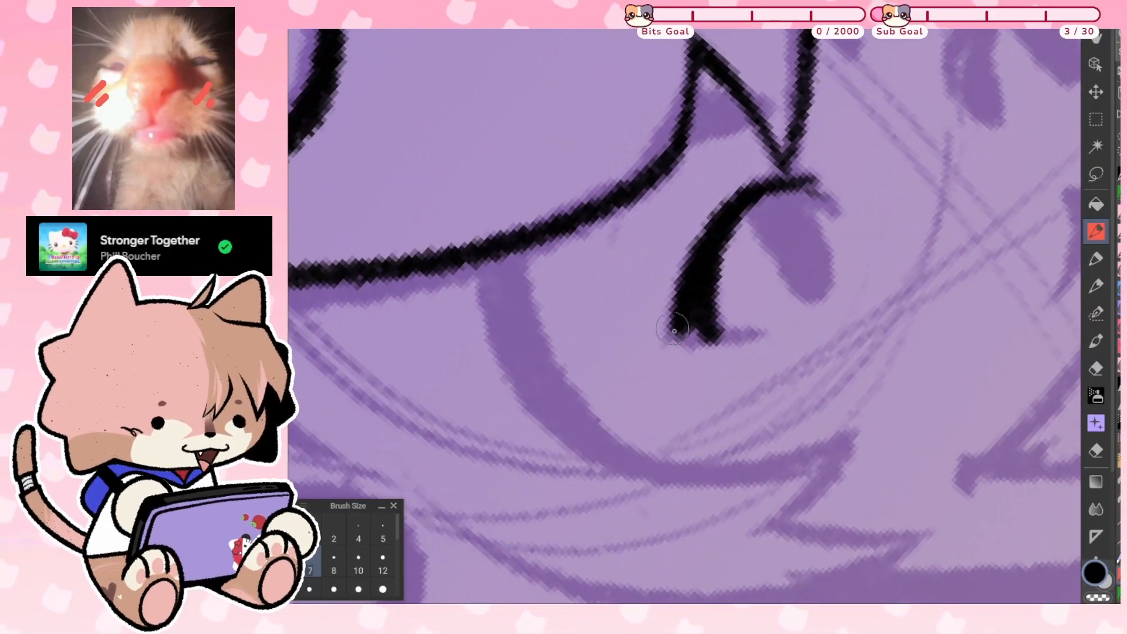
mouse_move(670, 335)
mouse_down()
mouse_move(704, 234)
mouse_move(726, 215)
mouse_up()
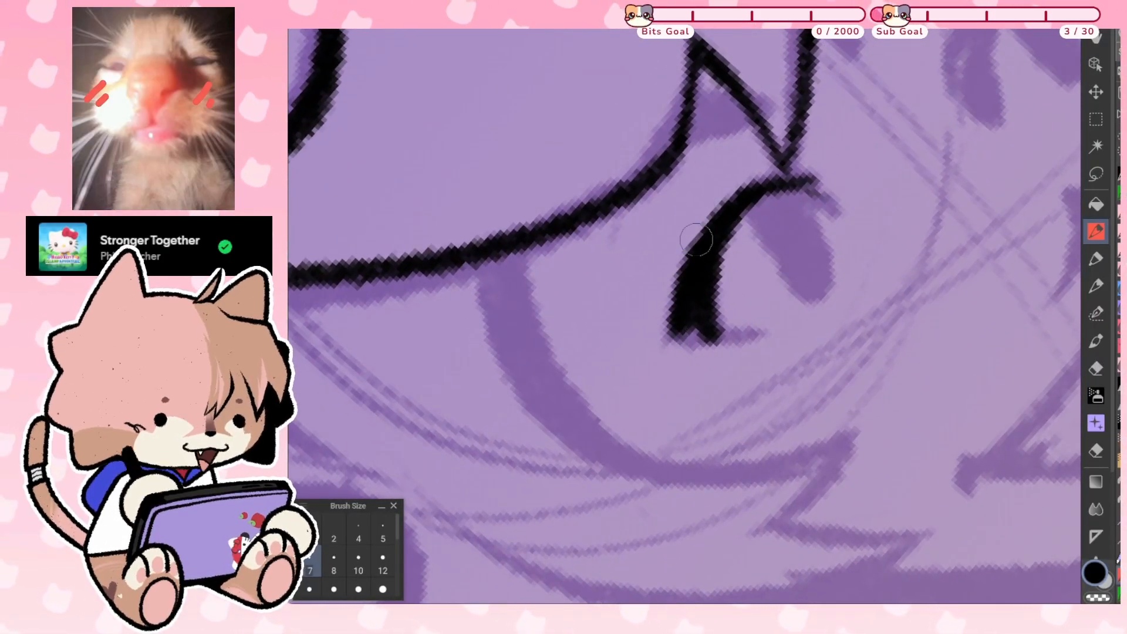
drag(694, 249, 755, 189)
key(^)
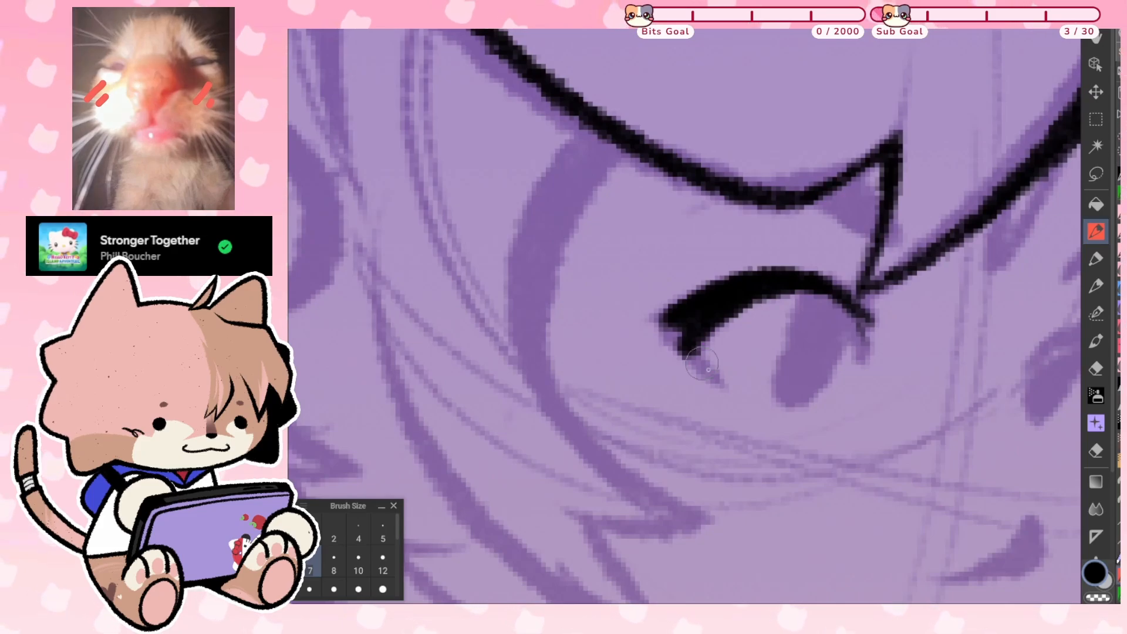
drag(721, 386, 664, 319)
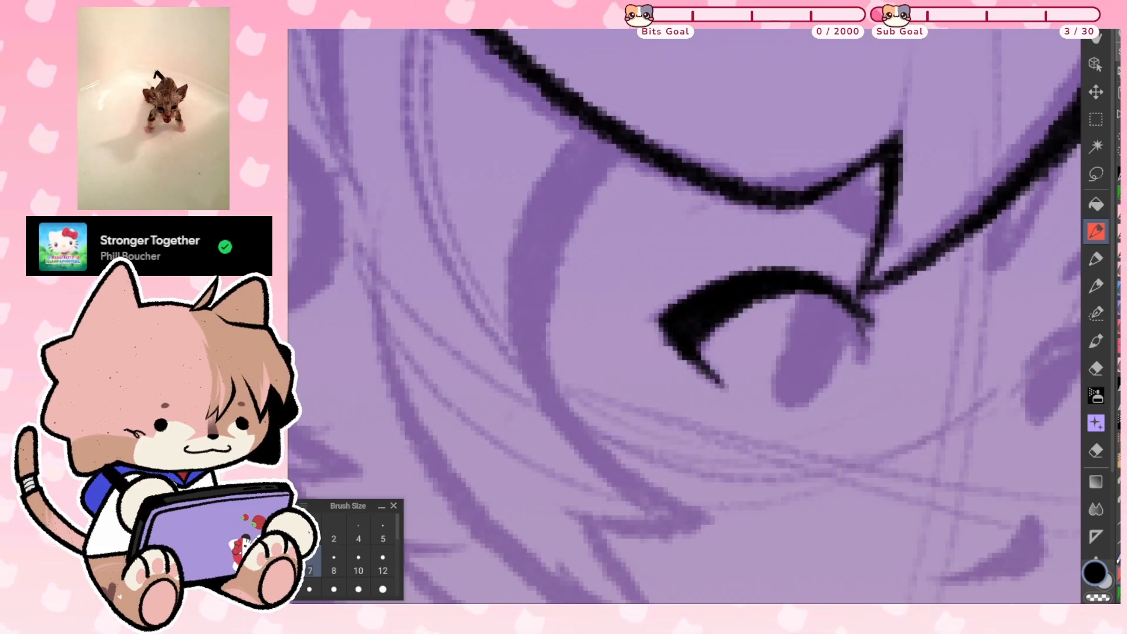
Round out the inside of the near eye's outer corner and ink the short downward end at the inner corner
key(ctrl+comma)
key(ctrl+comma)
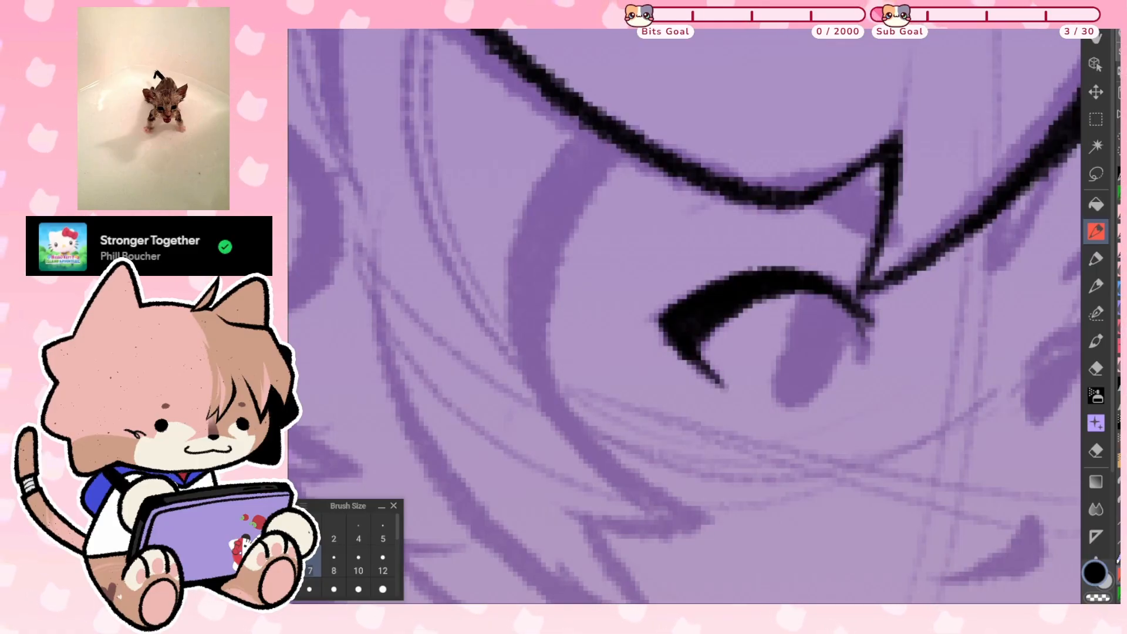
drag(694, 351, 744, 298)
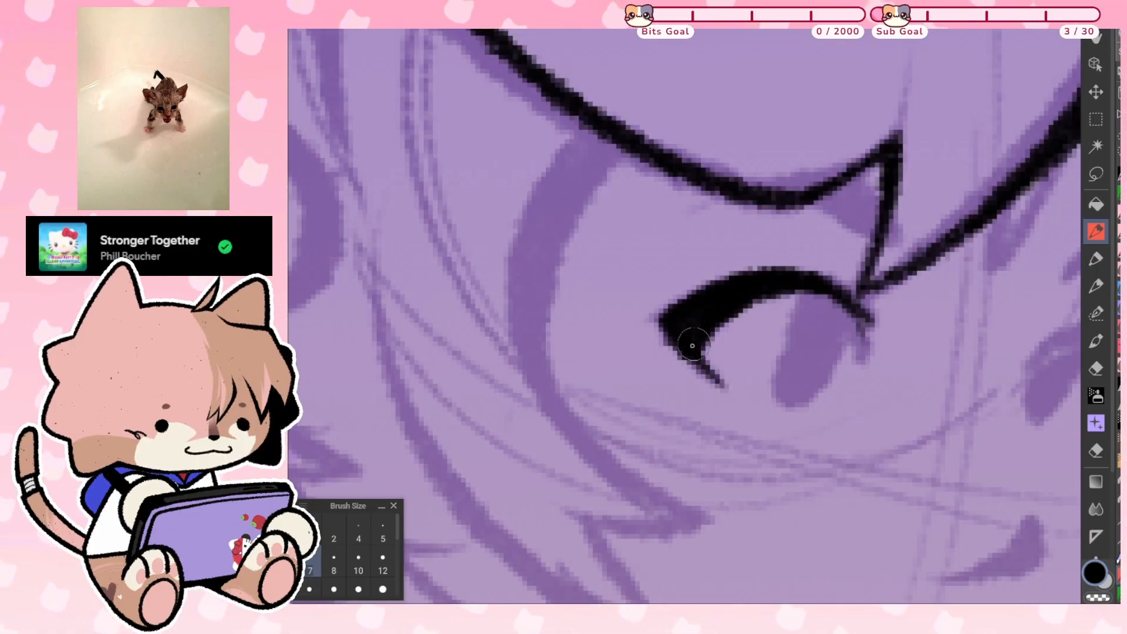
drag(692, 346, 706, 374)
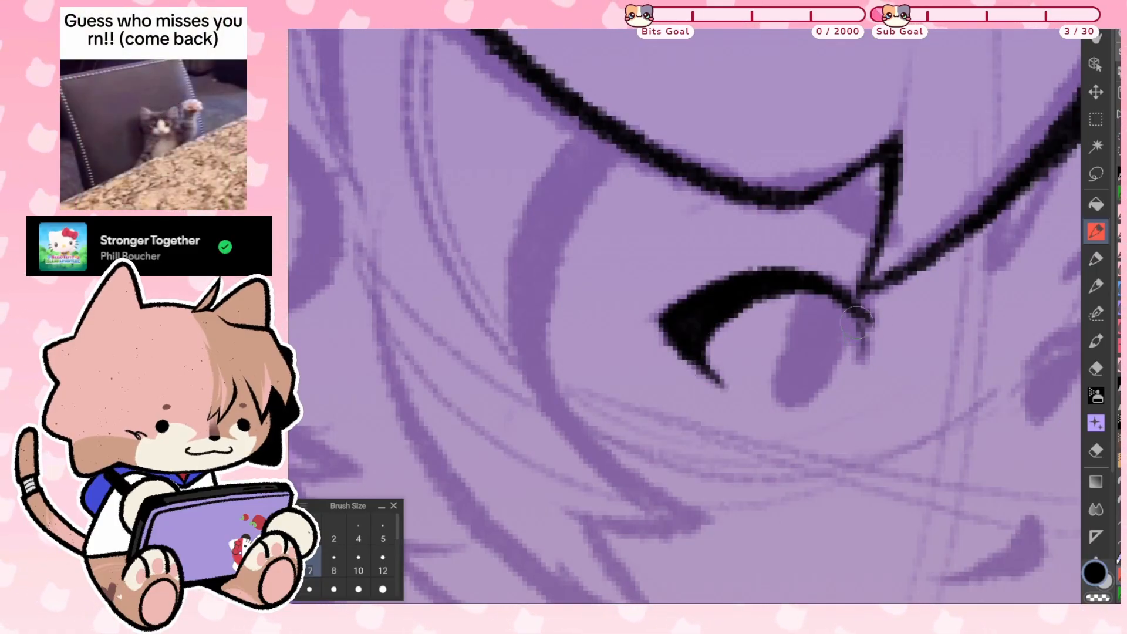
mouse_move(857, 322)
mouse_down()
mouse_move(864, 356)
mouse_move(850, 299)
mouse_move(863, 324)
mouse_up()
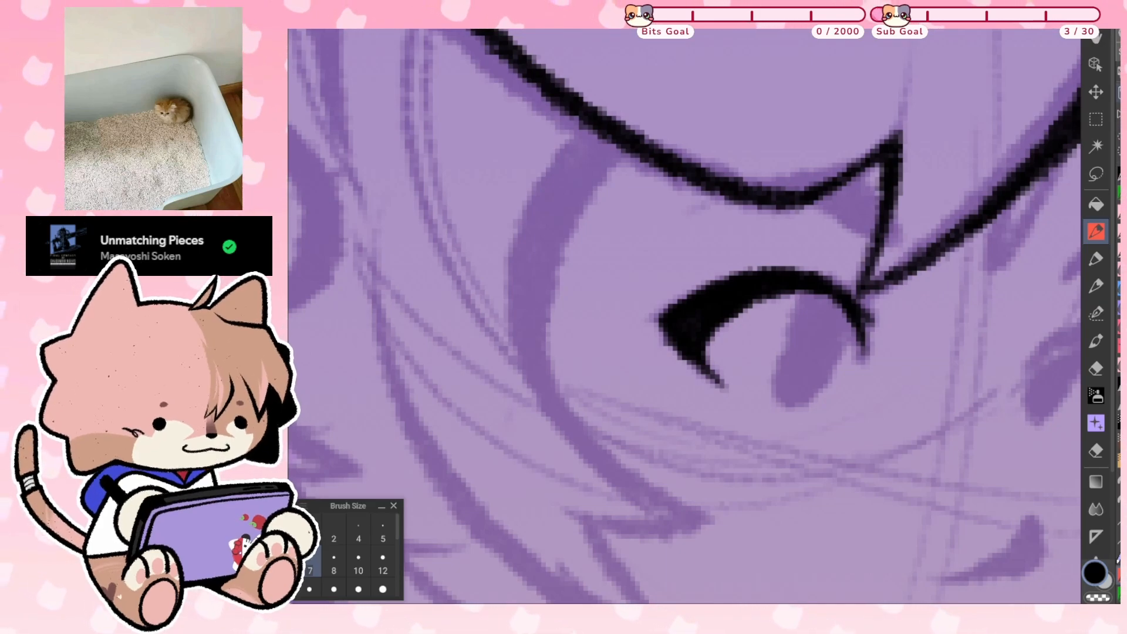
Ink the far eye's upper lash as an arched line over the sketch and thicken it into a solid tapered shape
key(ctrl+0)
scroll(733, 294, up, 7)
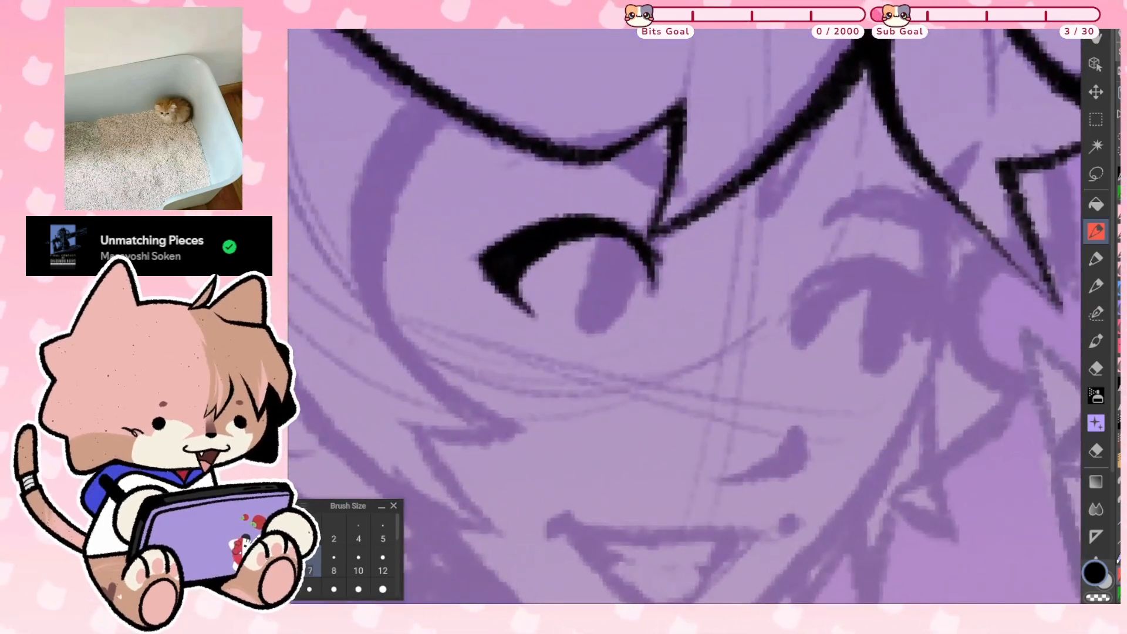
key(h)
drag(685, 317, 765, 328)
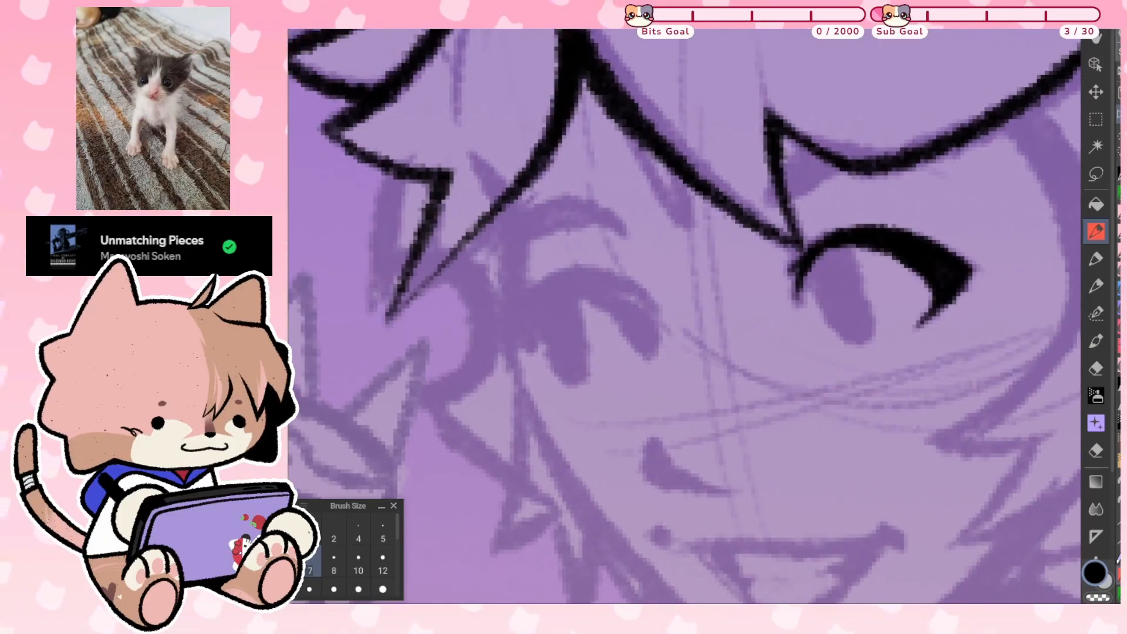
key(h)
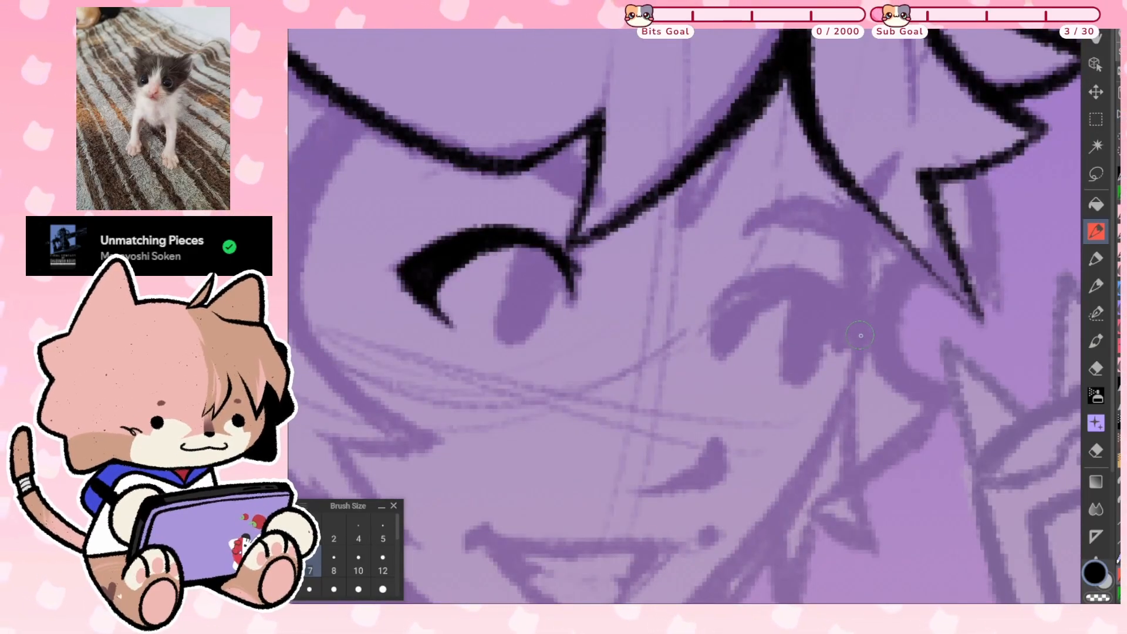
mouse_move(860, 332)
mouse_down()
mouse_move(763, 303)
mouse_move(724, 347)
mouse_up()
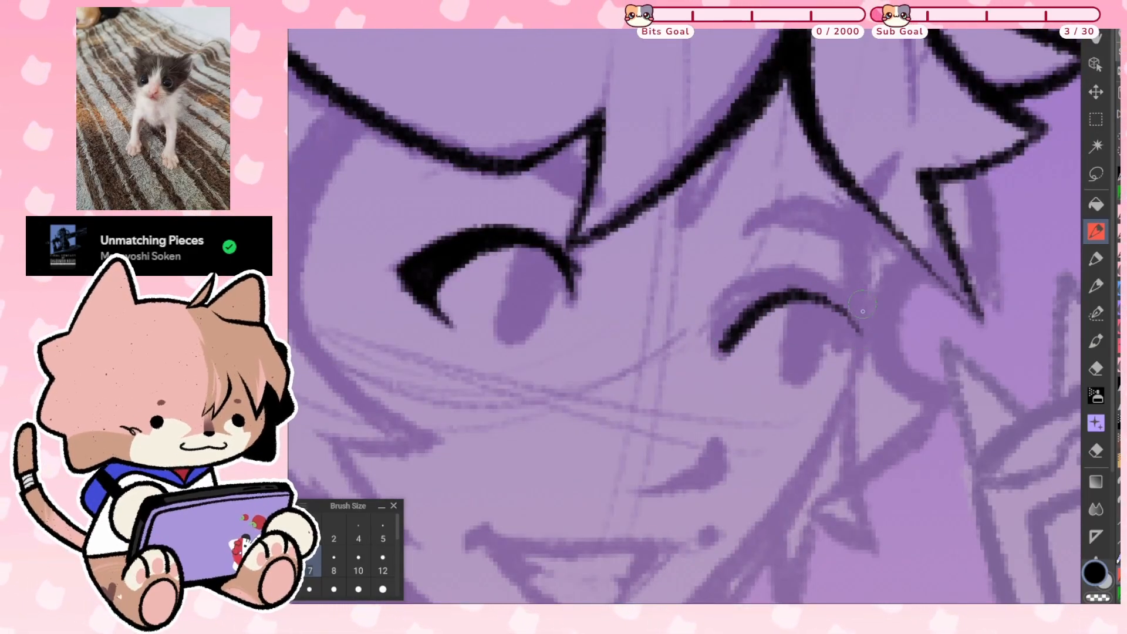
mouse_move(861, 349)
mouse_down()
mouse_move(833, 307)
mouse_move(804, 296)
mouse_up()
mouse_move(861, 343)
mouse_down()
mouse_move(827, 299)
mouse_move(789, 283)
mouse_move(725, 345)
mouse_up()
mouse_move(826, 288)
mouse_down()
mouse_move(780, 277)
mouse_move(736, 308)
mouse_move(724, 345)
mouse_up()
mouse_move(789, 282)
mouse_down()
mouse_move(764, 280)
mouse_move(739, 328)
mouse_up()
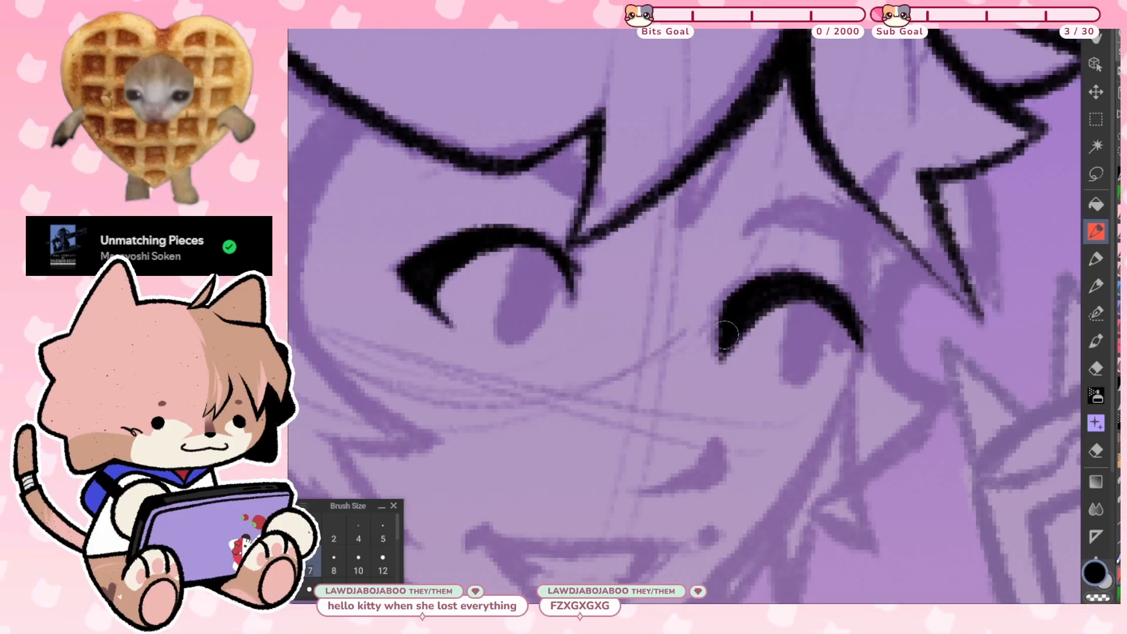
Fill in both eyes' oval pupils in solid black, joining them to the upper lashes
mouse_move(515, 240)
mouse_down()
mouse_move(508, 332)
mouse_move(529, 328)
mouse_move(550, 299)
mouse_move(557, 263)
mouse_move(538, 245)
mouse_move(523, 271)
mouse_move(530, 315)
mouse_move(529, 273)
mouse_move(545, 273)
mouse_move(529, 317)
mouse_up()
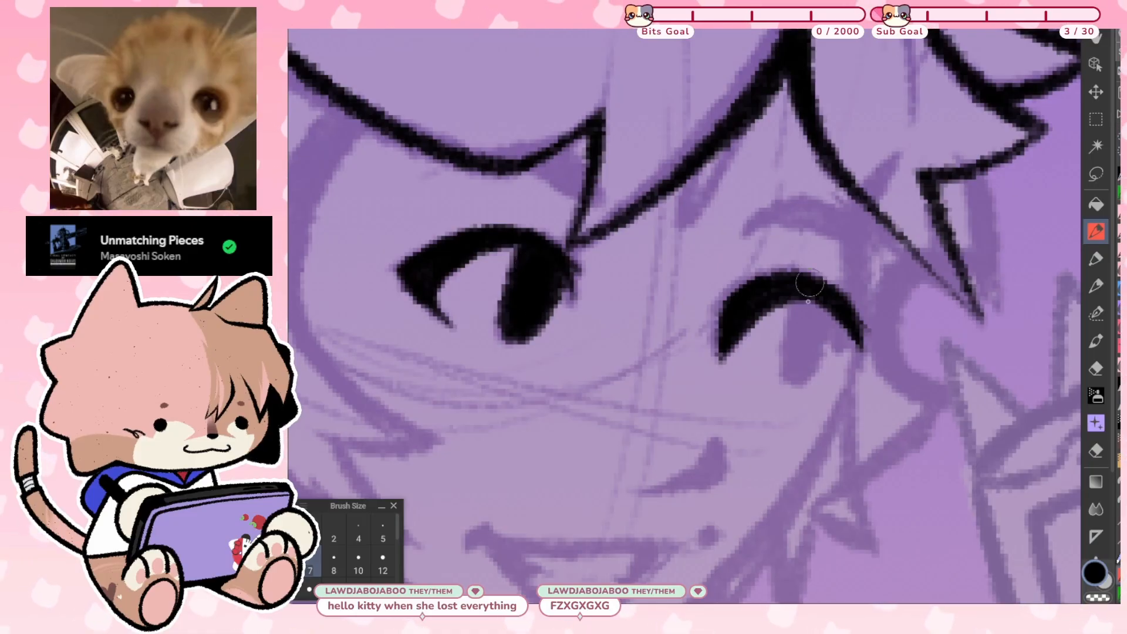
mouse_move(794, 297)
mouse_down()
mouse_move(794, 379)
mouse_move(821, 345)
mouse_move(817, 292)
mouse_move(800, 379)
mouse_move(810, 292)
mouse_move(795, 347)
mouse_move(802, 288)
mouse_up()
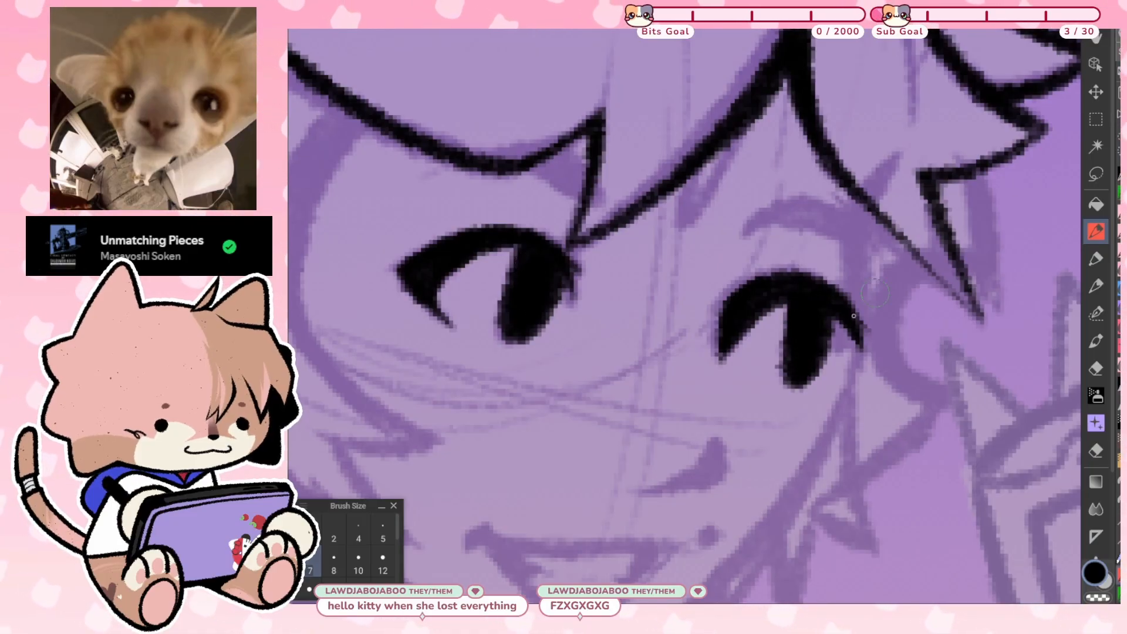
drag(817, 357, 810, 356)
Undo the last marks on the far eye and thicken the join between its pupil and upper lash
scroll(740, 296, down, 8)
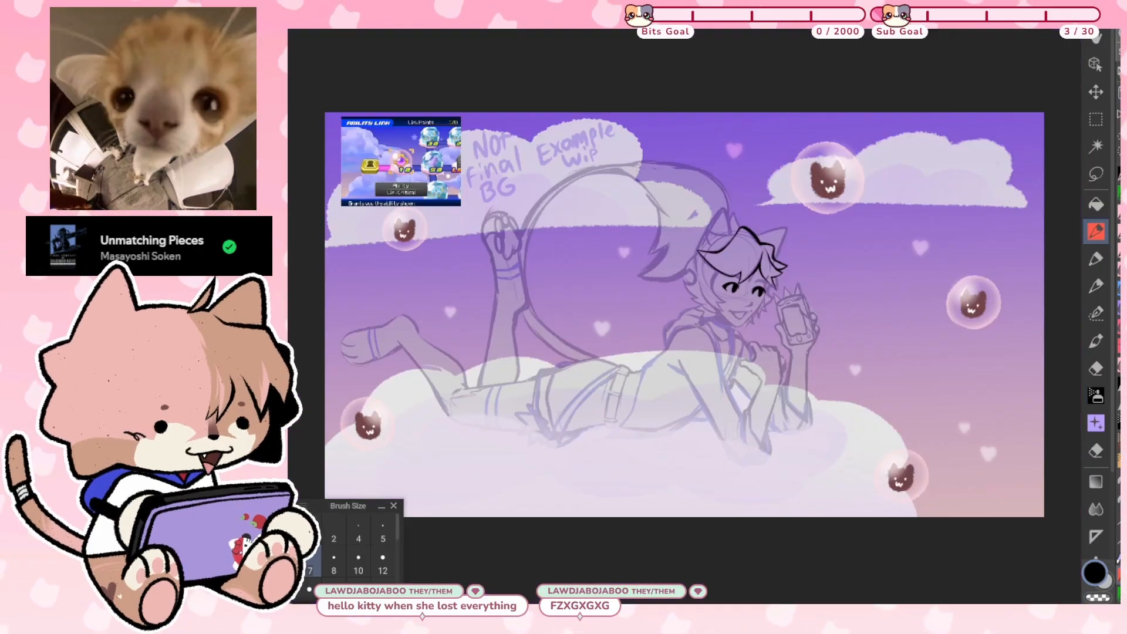
scroll(728, 302, up, 4)
scroll(760, 276, up, 6)
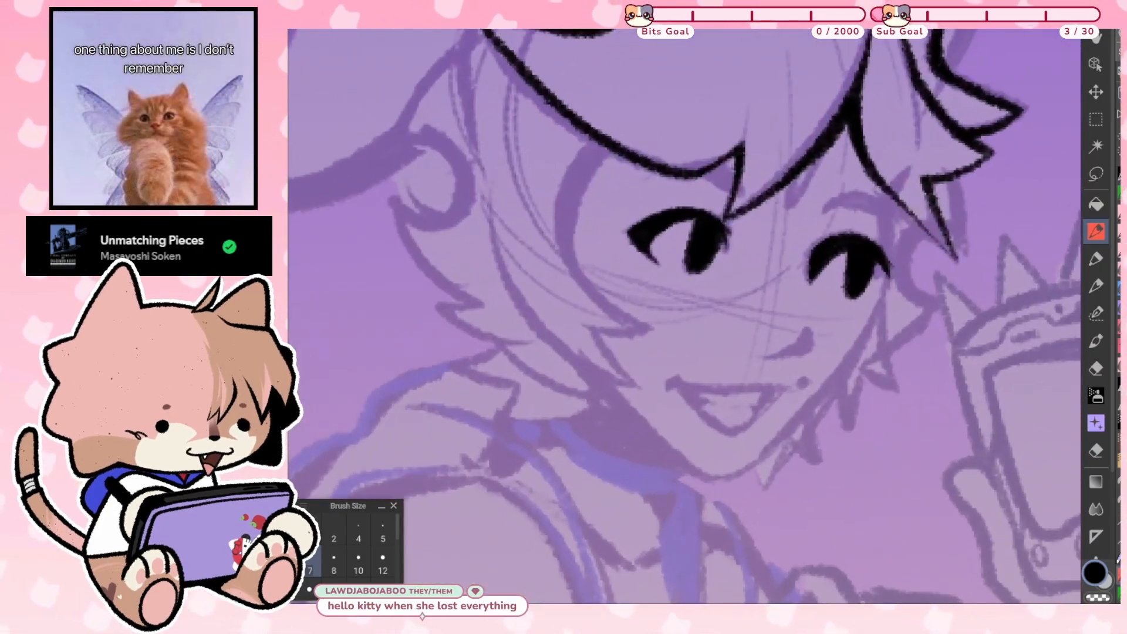
key(ctrl+z)
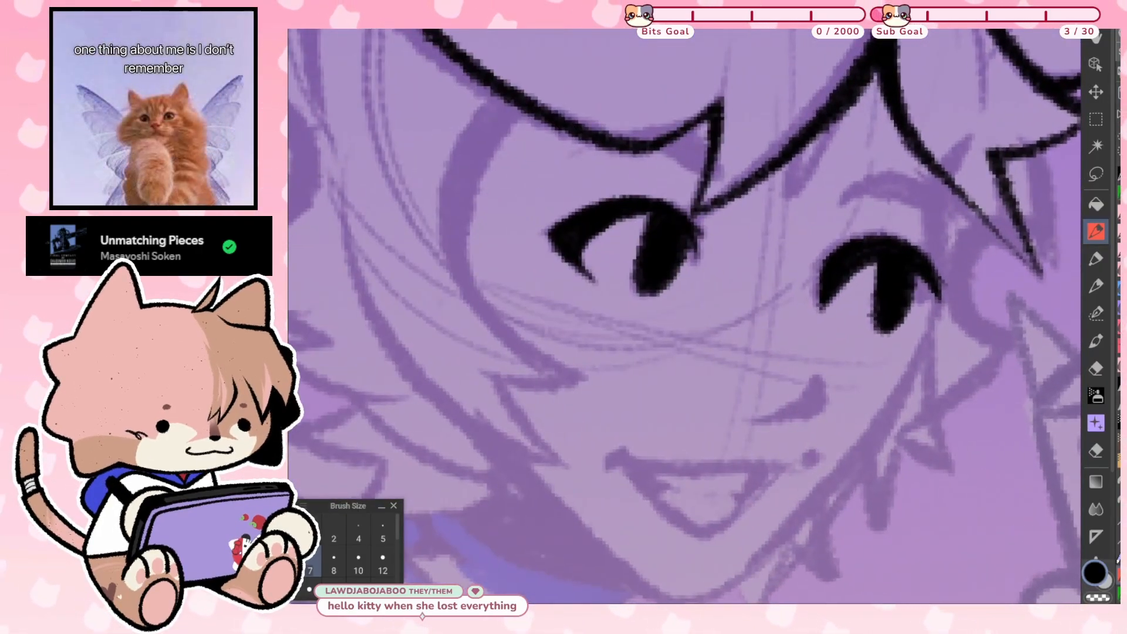
key(ctrl+z)
mouse_move(889, 257)
mouse_down()
mouse_move(880, 323)
mouse_move(906, 308)
mouse_move(906, 259)
mouse_move(878, 319)
mouse_move(889, 250)
mouse_move(878, 312)
mouse_move(895, 266)
mouse_up()
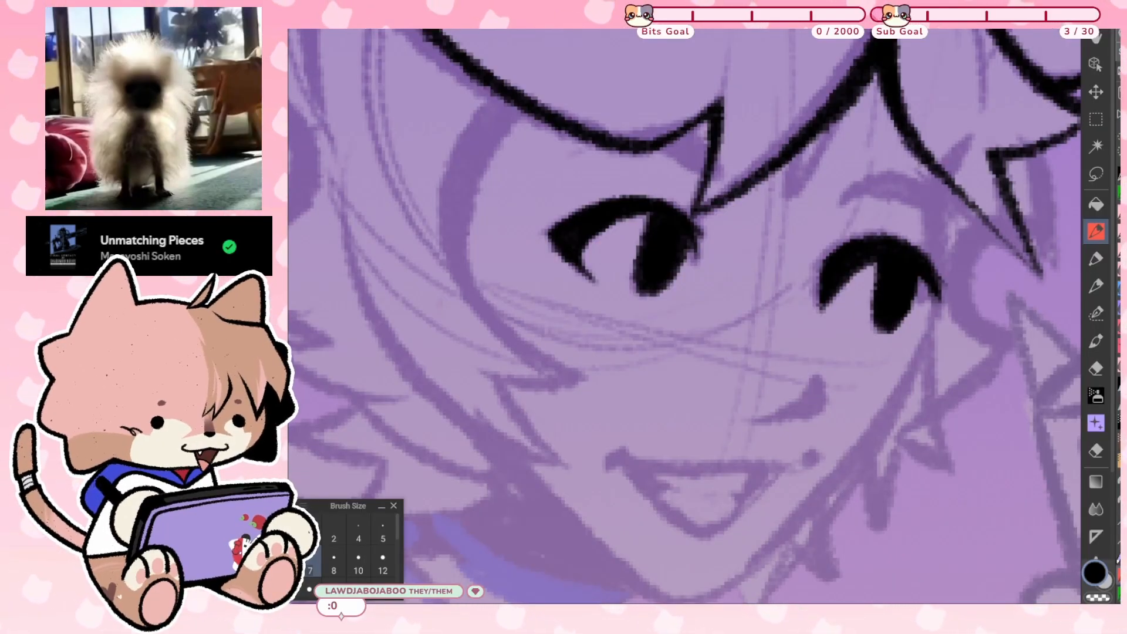
Ink the near eyebrow showing beneath the notch in the fringe and the arched far eyebrow above the far eye
mouse_move(636, 145)
mouse_down()
mouse_move(703, 311)
mouse_move(730, 275)
mouse_move(766, 261)
mouse_move(716, 264)
mouse_move(707, 303)
mouse_up()
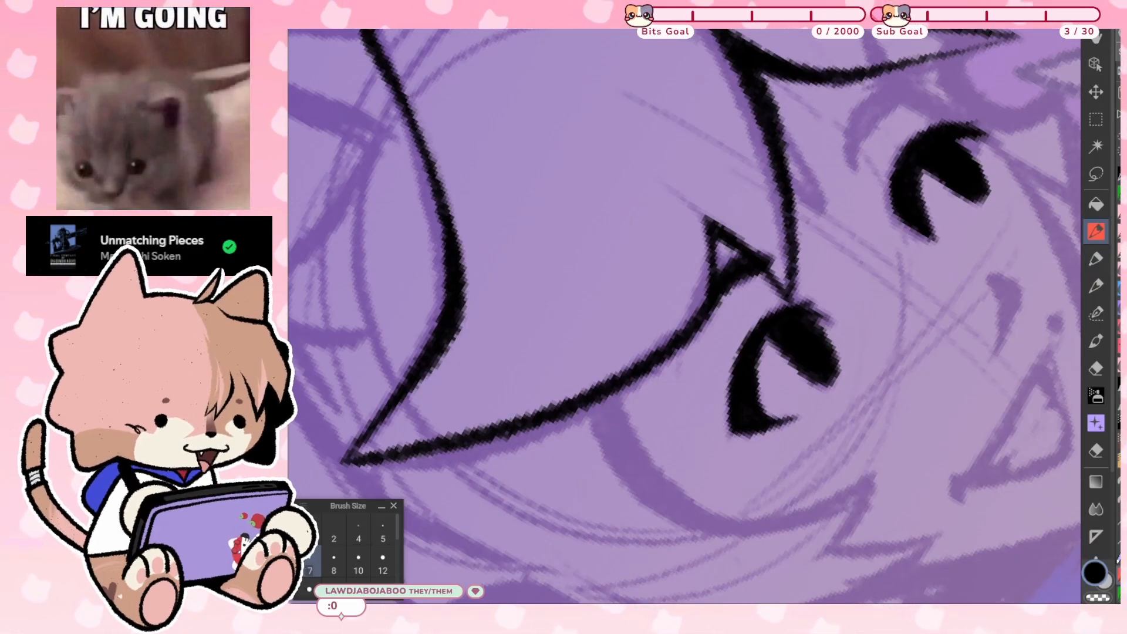
mouse_move(707, 221)
mouse_down()
mouse_move(611, 218)
mouse_move(595, 246)
mouse_up()
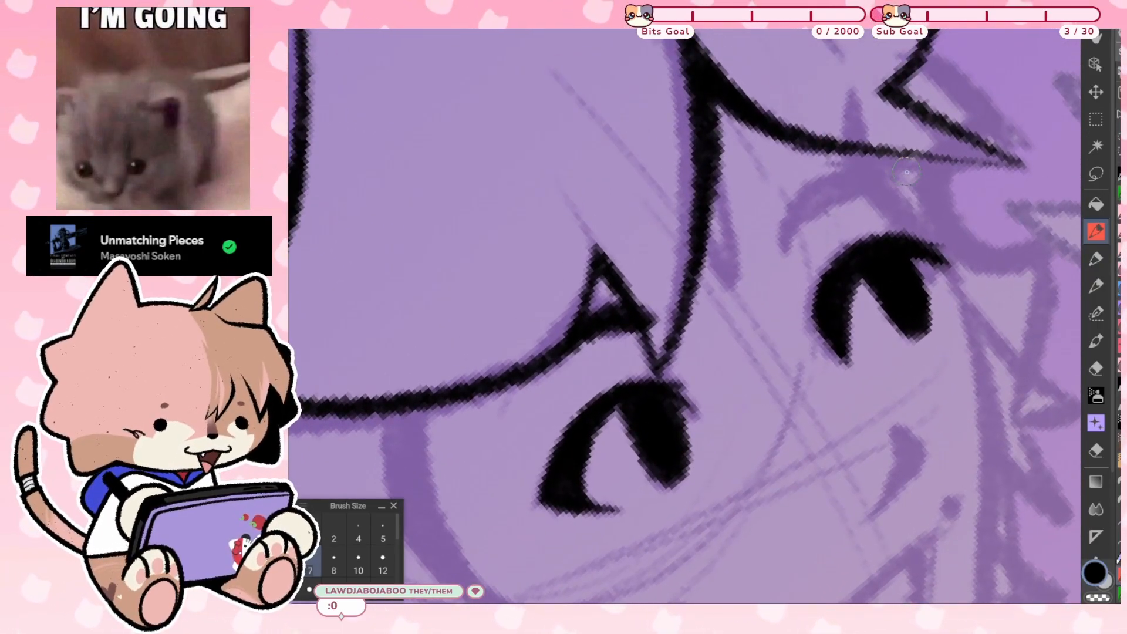
mouse_move(901, 170)
mouse_down()
mouse_move(803, 212)
mouse_move(786, 241)
mouse_move(793, 207)
mouse_move(847, 179)
mouse_move(903, 169)
mouse_move(803, 210)
mouse_move(889, 171)
mouse_up()
key(ctrl+at)
key(ctrl+0)
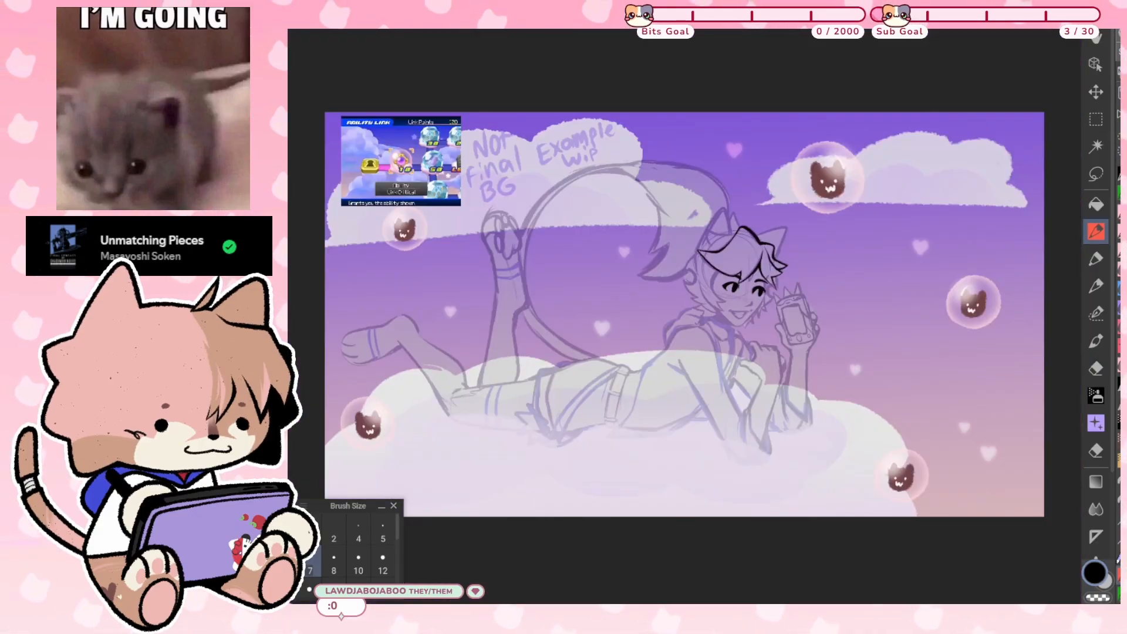
scroll(760, 299, up, 4)
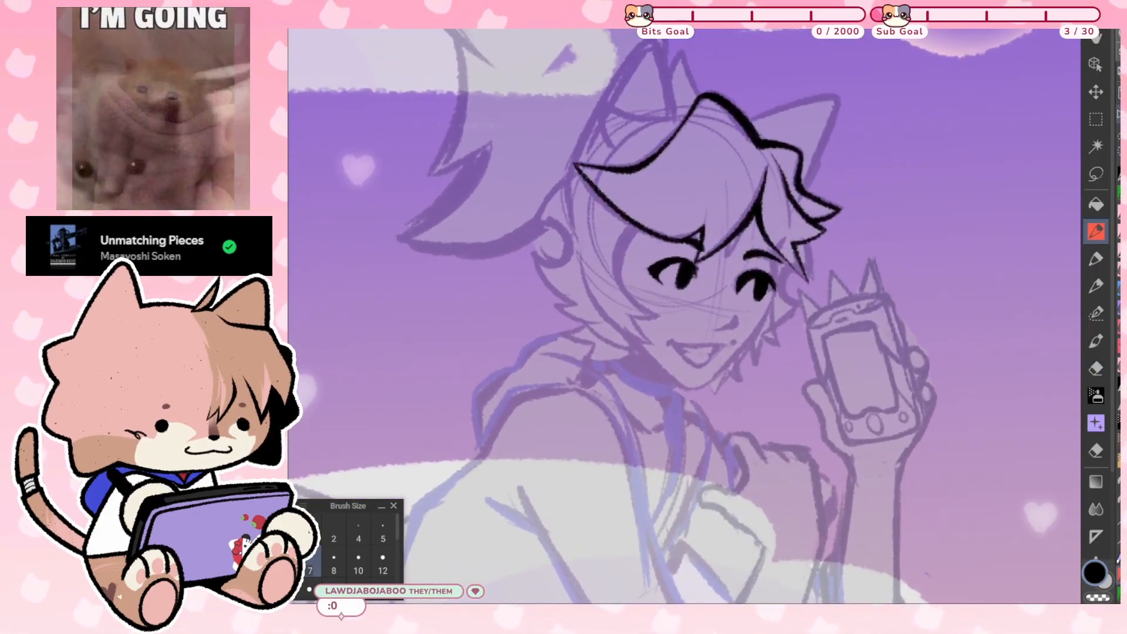
Ink the side lock's inner edge curving from the fringe past the near eye onto the cheek, and thicken where it joins the fringe
key(h)
key(h)
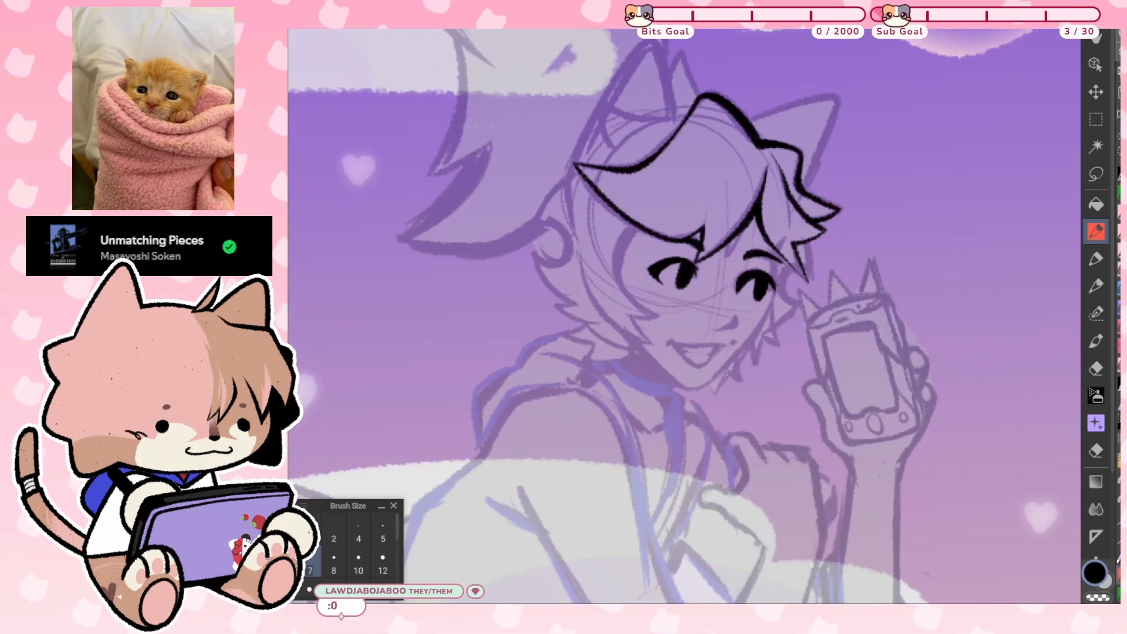
scroll(676, 251, up, 5)
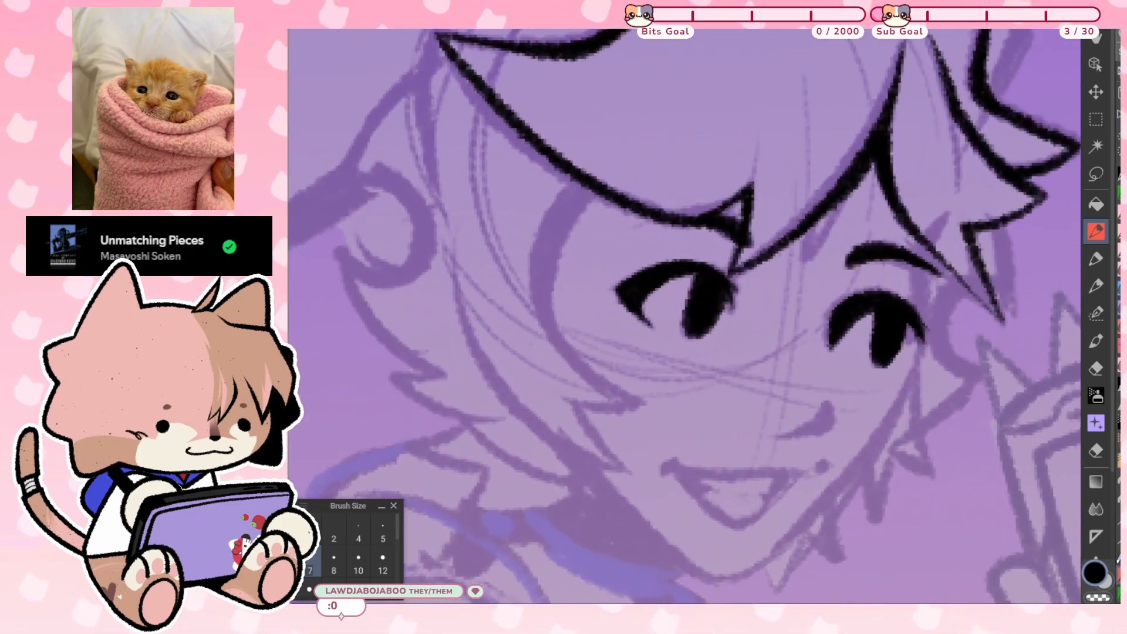
drag(557, 271, 593, 189)
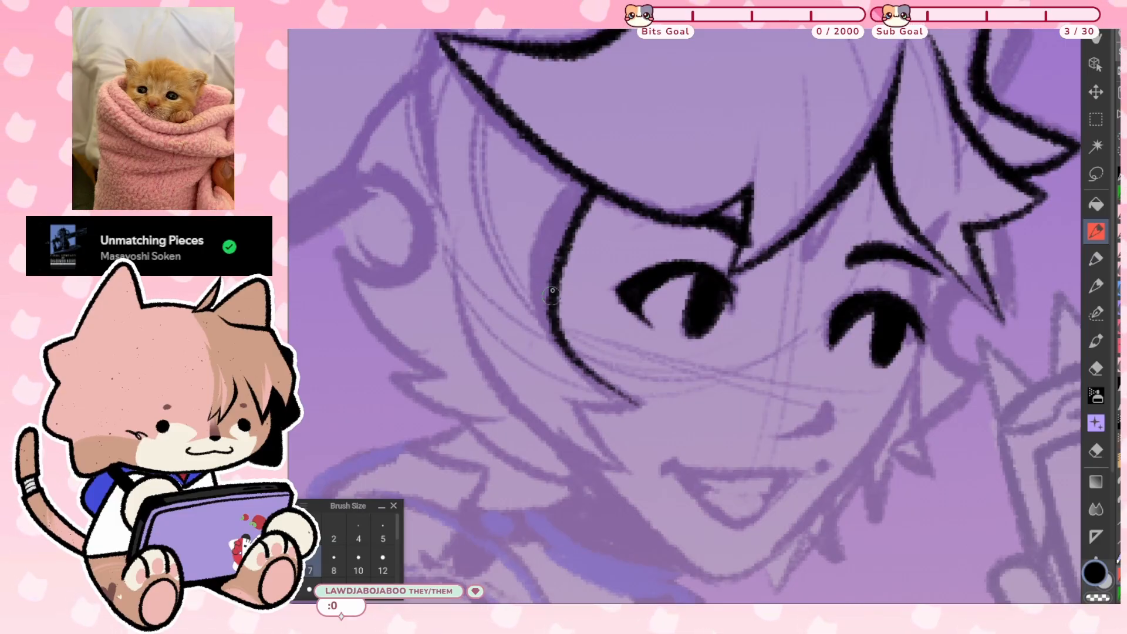
drag(564, 257, 599, 191)
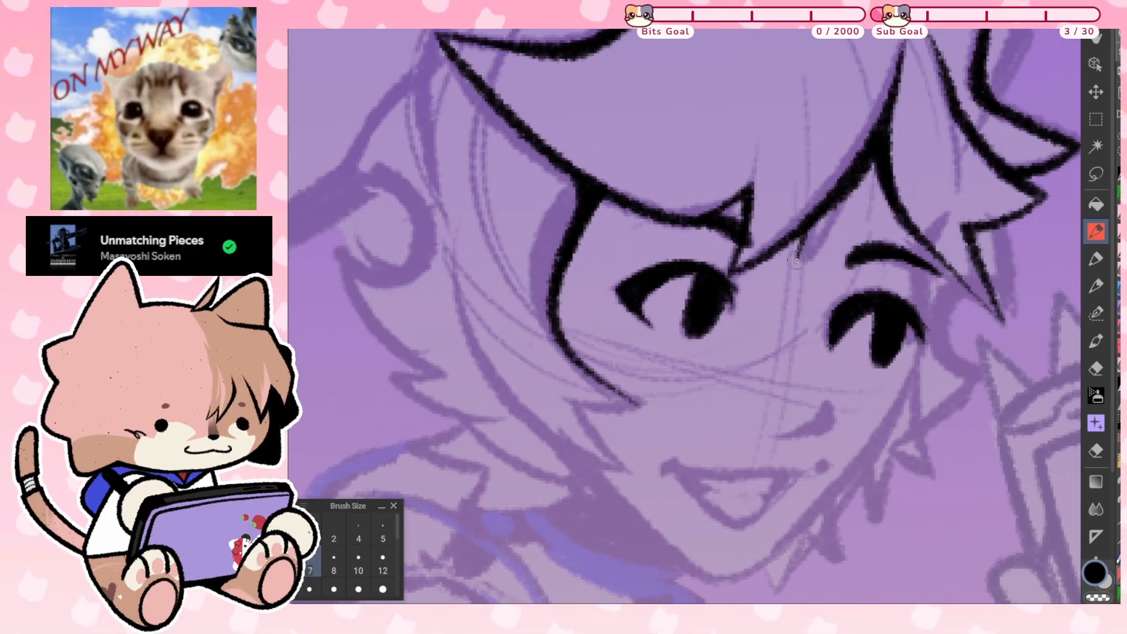
Add a small pointed notch to the fringe's lower edge between the two eyes and carve its shape with transparent colour
mouse_move(797, 258)
mouse_down()
mouse_move(861, 163)
mouse_move(803, 241)
mouse_up()
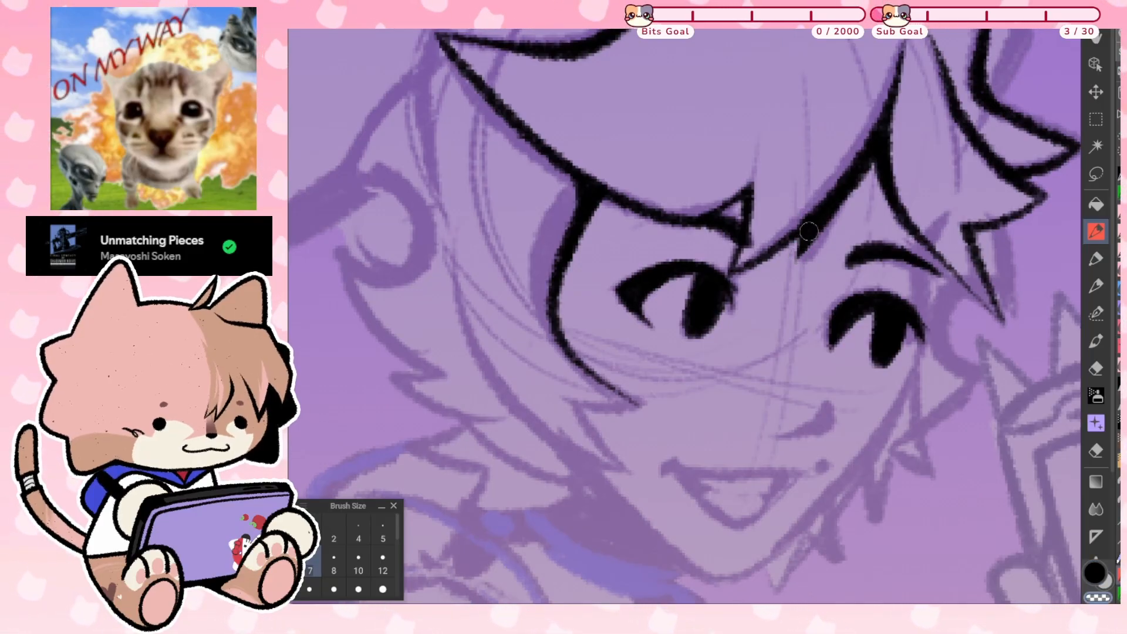
mouse_move(809, 231)
mouse_down()
mouse_move(843, 138)
mouse_move(810, 231)
mouse_move(821, 186)
mouse_up()
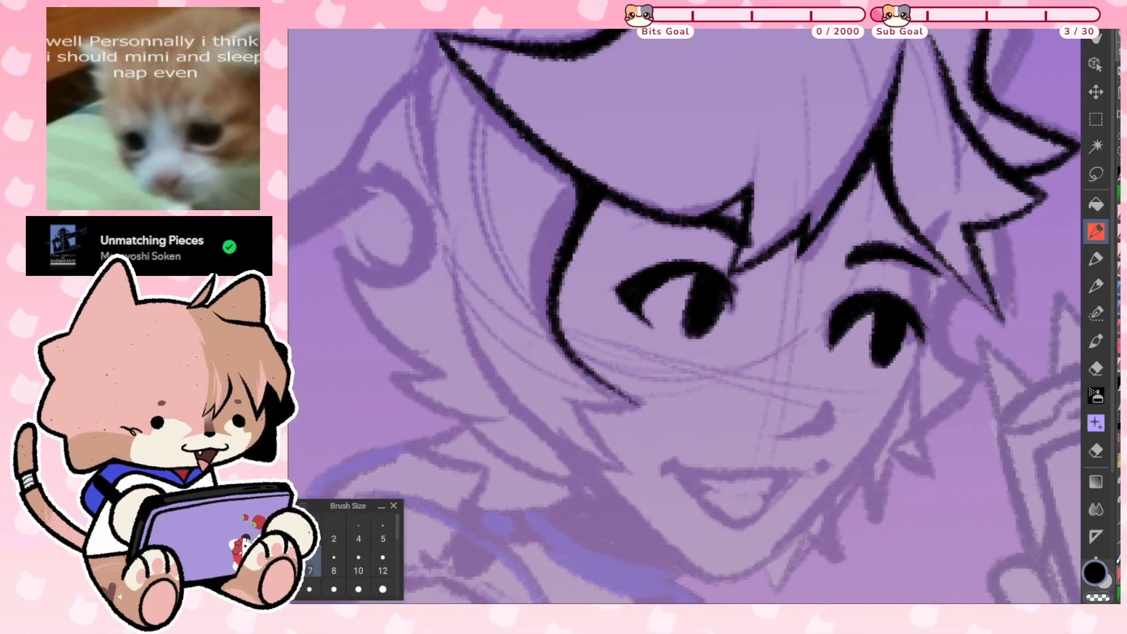
drag(684, 316, 628, 431)
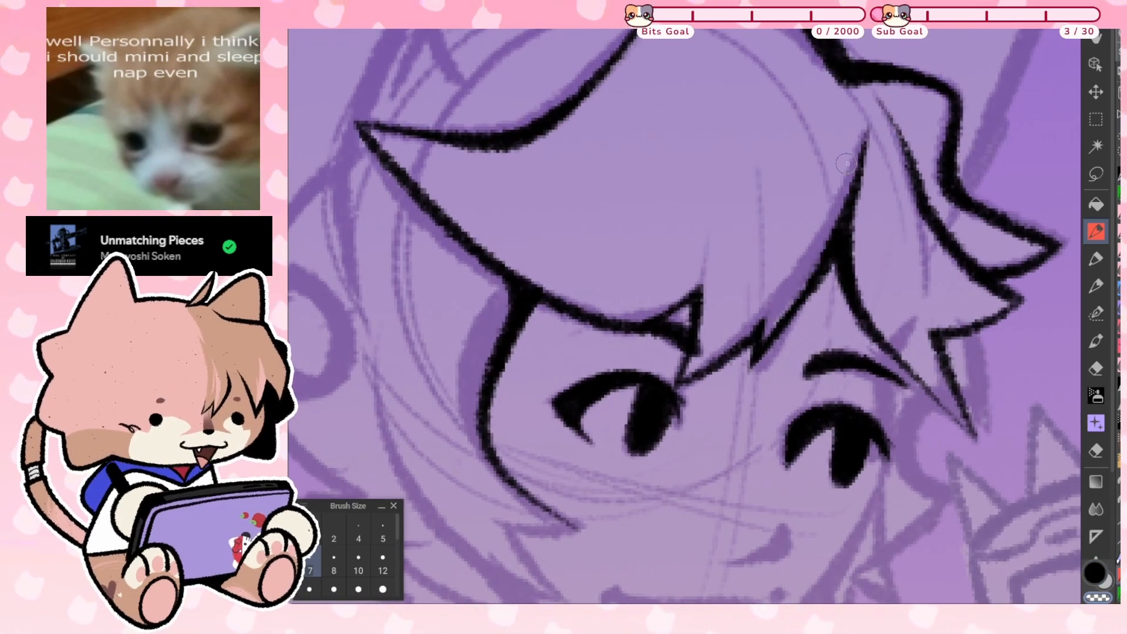
drag(1124, 443, 812, 445)
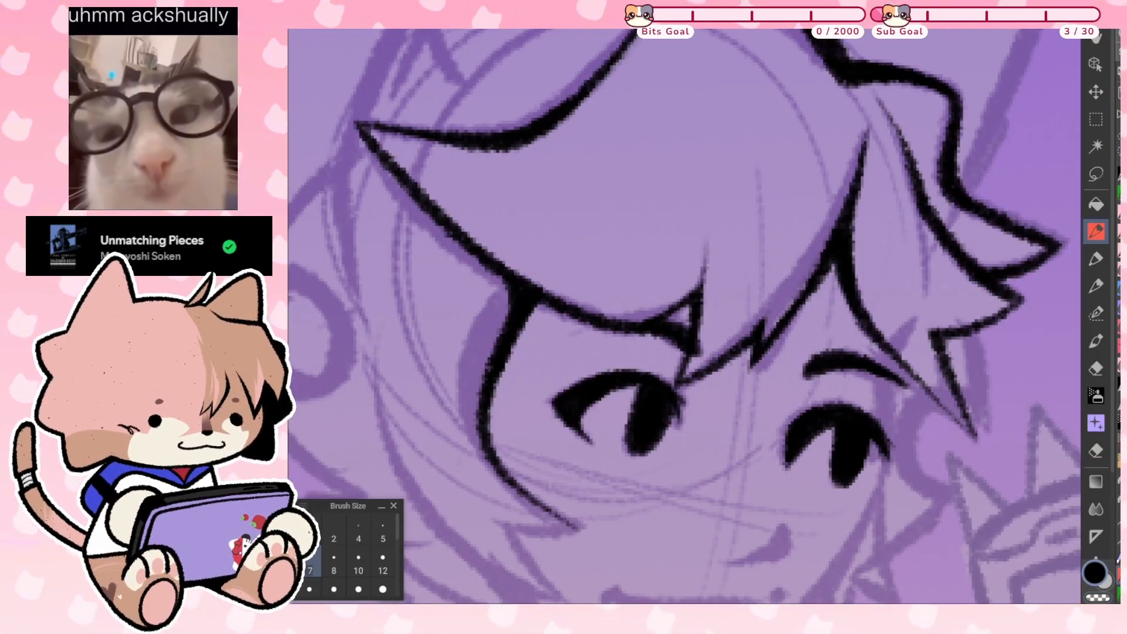
scroll(702, 223, down, 4)
scroll(701, 223, up, 3)
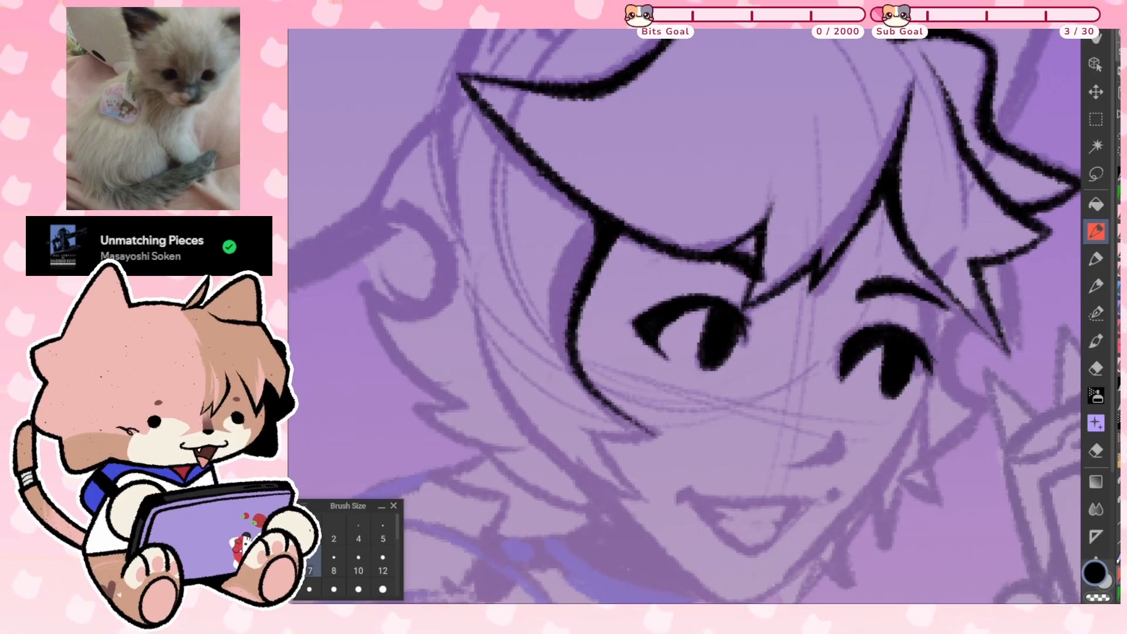
scroll(709, 330, up, 2)
drag(821, 192, 814, 222)
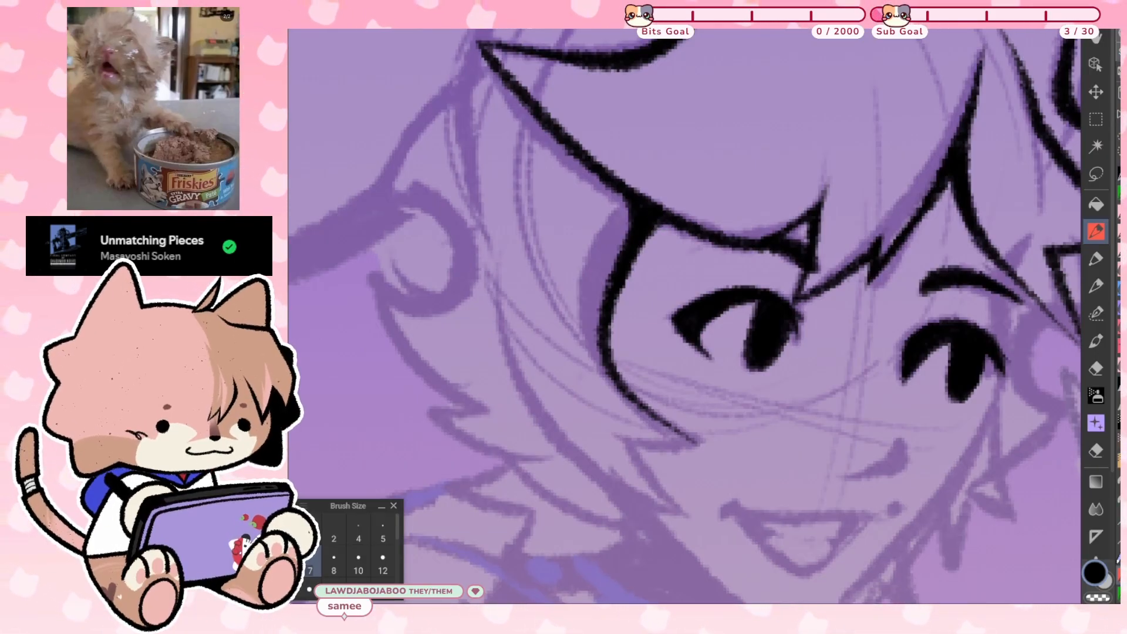
Ink the zigzag split tip of the side lock on the cheek and thicken its strokes into sharp corners
mouse_move(696, 440)
mouse_down()
mouse_move(683, 437)
mouse_move(698, 357)
mouse_move(657, 296)
mouse_up()
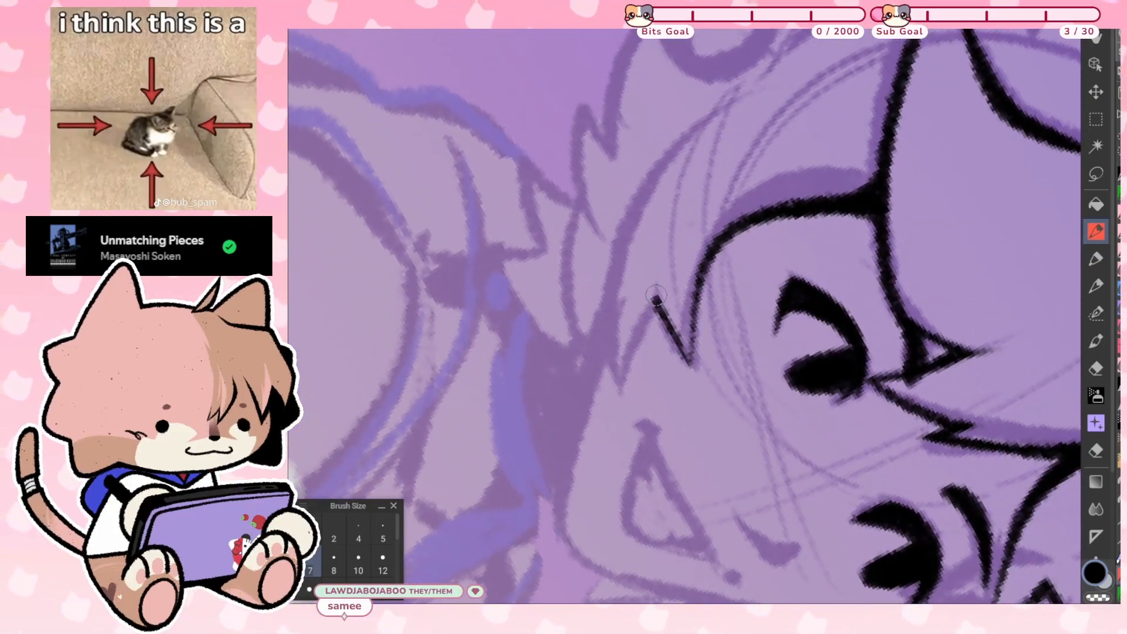
drag(690, 362, 657, 296)
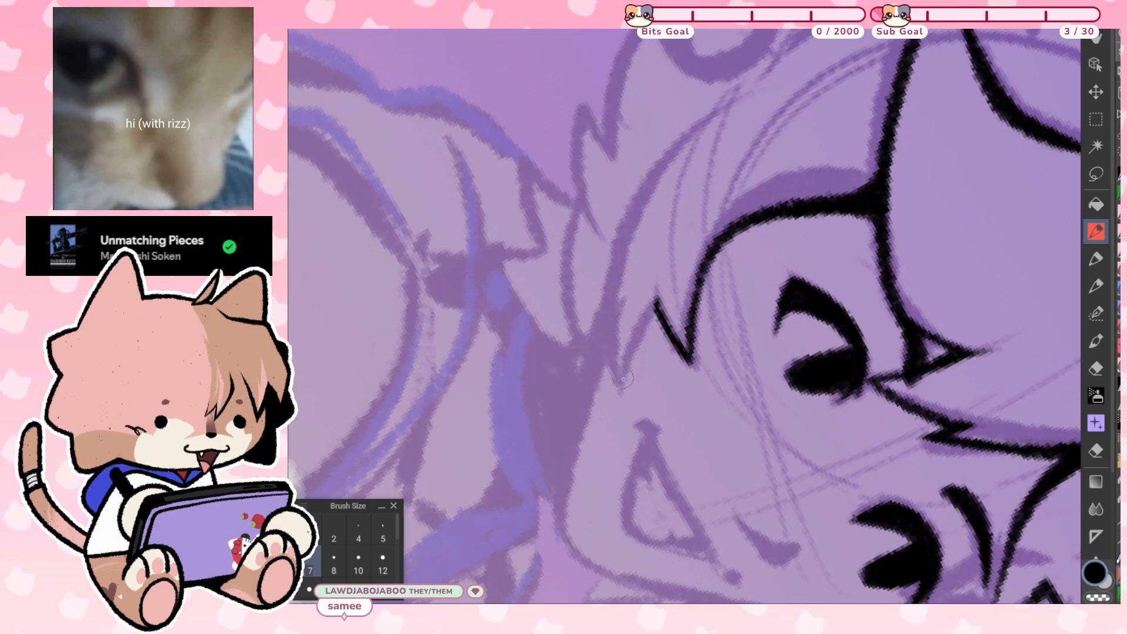
drag(620, 387, 656, 304)
mouse_move(629, 364)
mouse_down()
mouse_move(652, 314)
mouse_move(684, 357)
mouse_up()
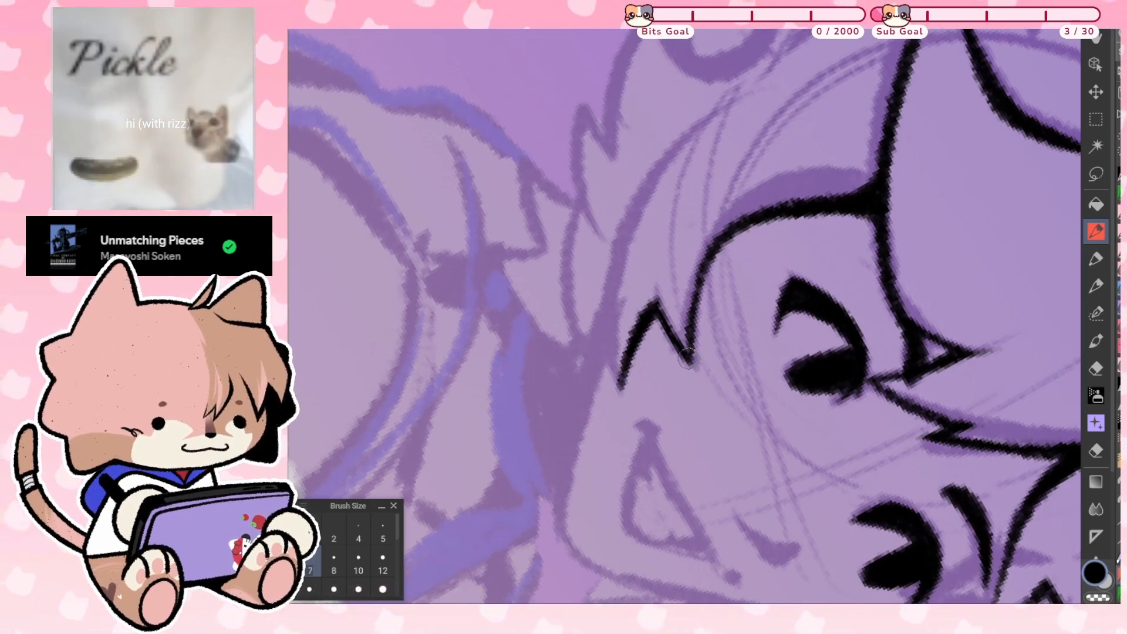
mouse_move(649, 309)
mouse_down()
mouse_move(682, 351)
mouse_move(661, 297)
mouse_up()
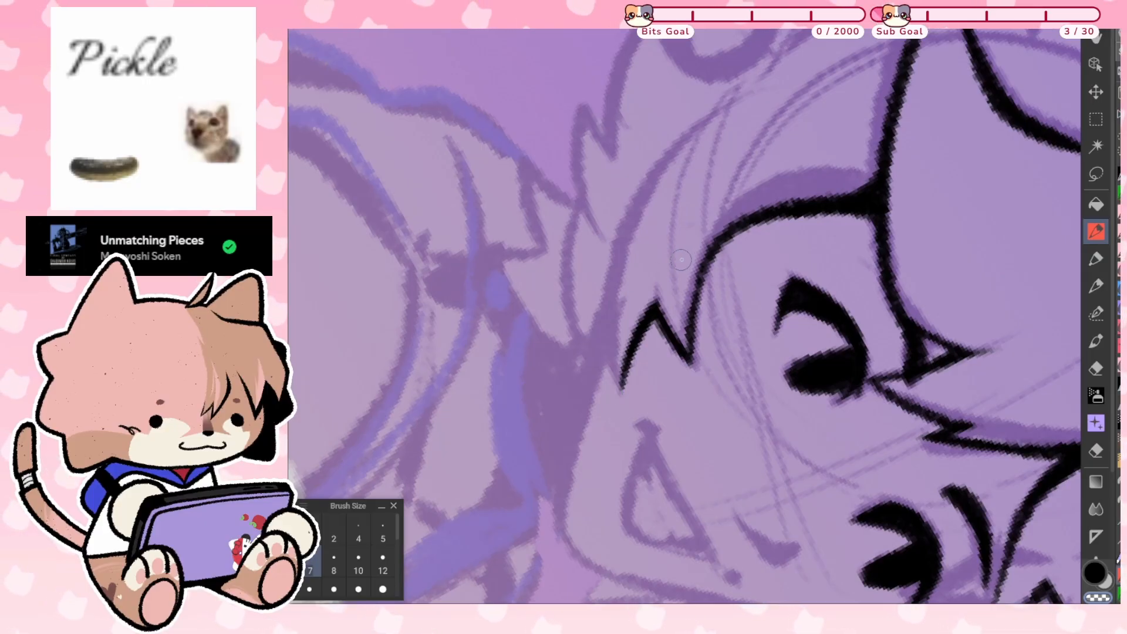
Ink the side lock's long curved outer edge up from its lowest tip and outline the narrow shadow strip behind its inner edge
mouse_move(622, 388)
mouse_down()
mouse_move(606, 297)
mouse_move(628, 210)
mouse_move(744, 82)
mouse_up()
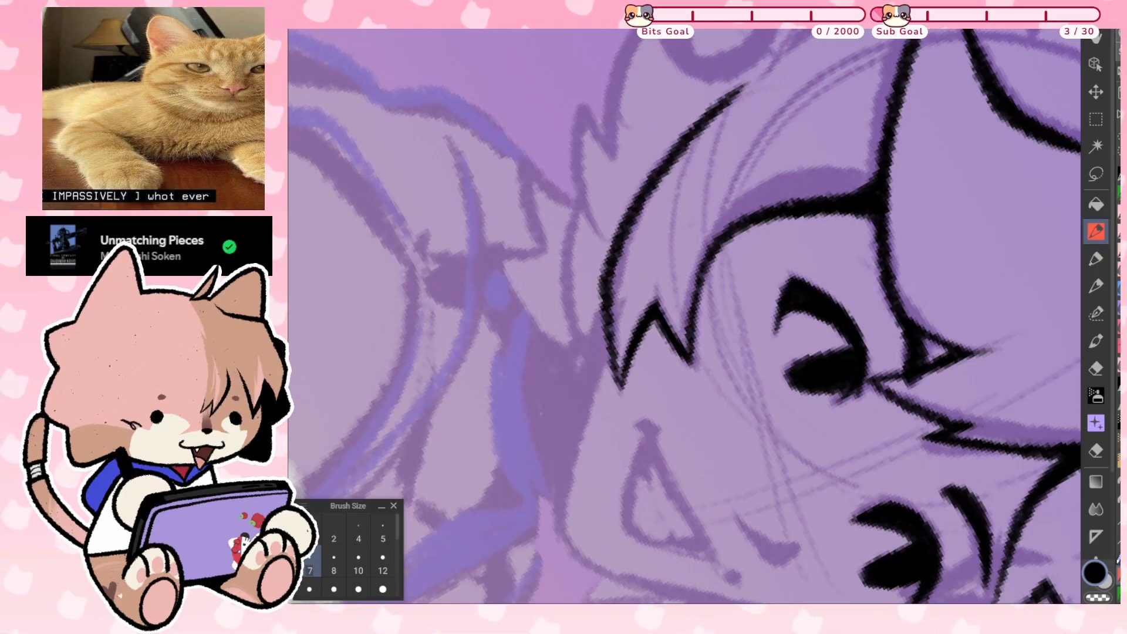
drag(621, 388, 796, 502)
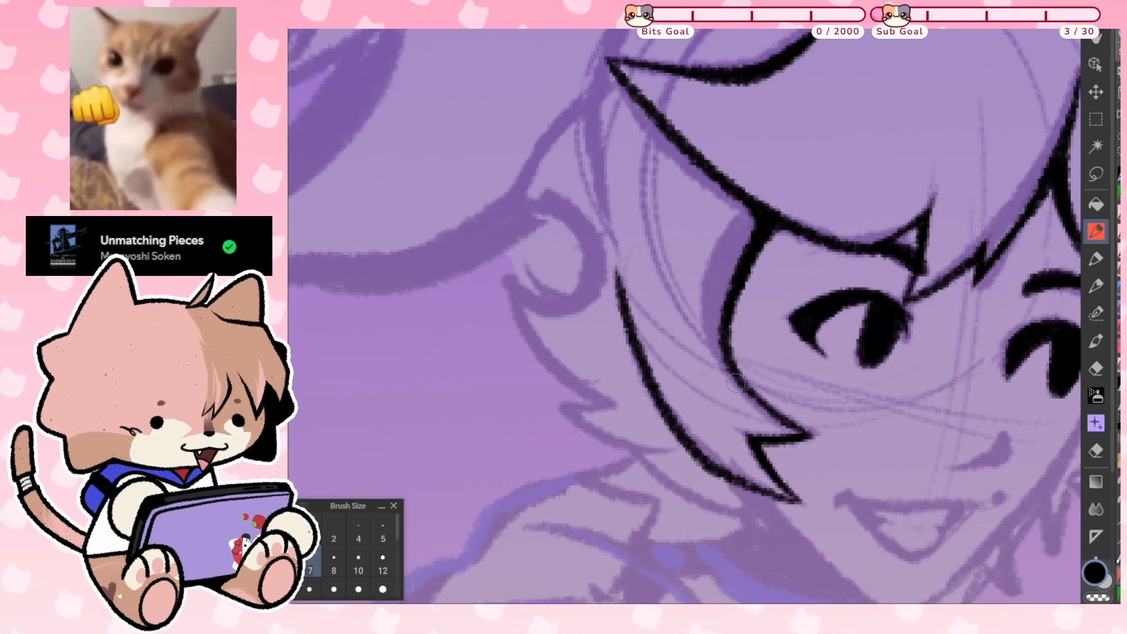
mouse_move(728, 375)
mouse_down()
mouse_move(696, 319)
mouse_move(734, 208)
mouse_up()
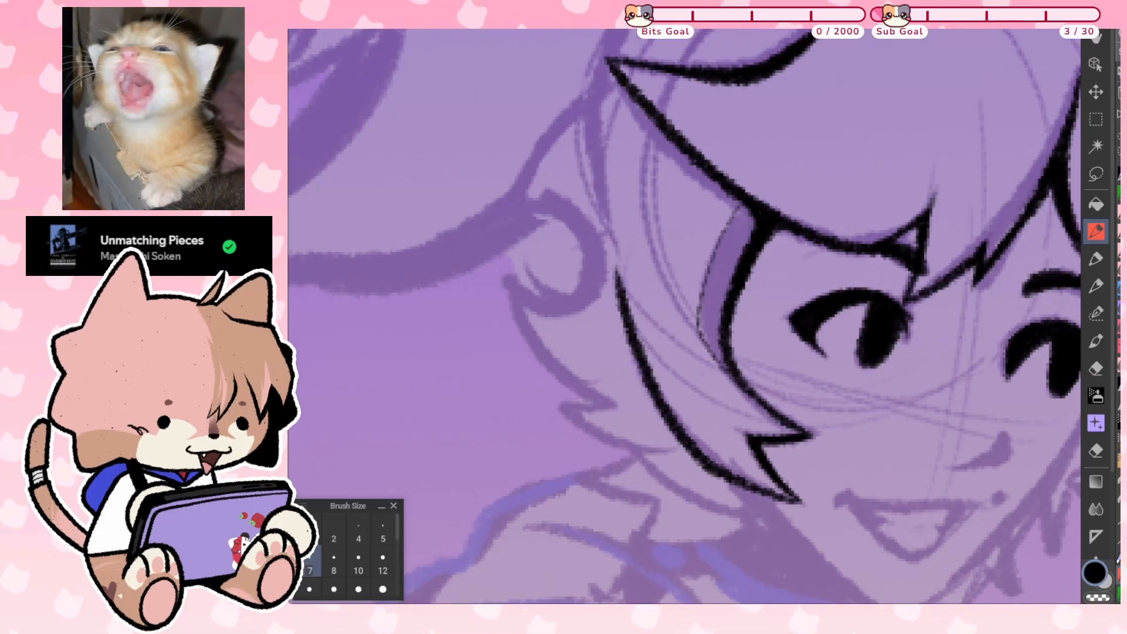
Ink a pointed hair tuft above the fringe at the near ear's base, with a long upper curve and a short thick lower curve
scroll(749, 407, down, 3)
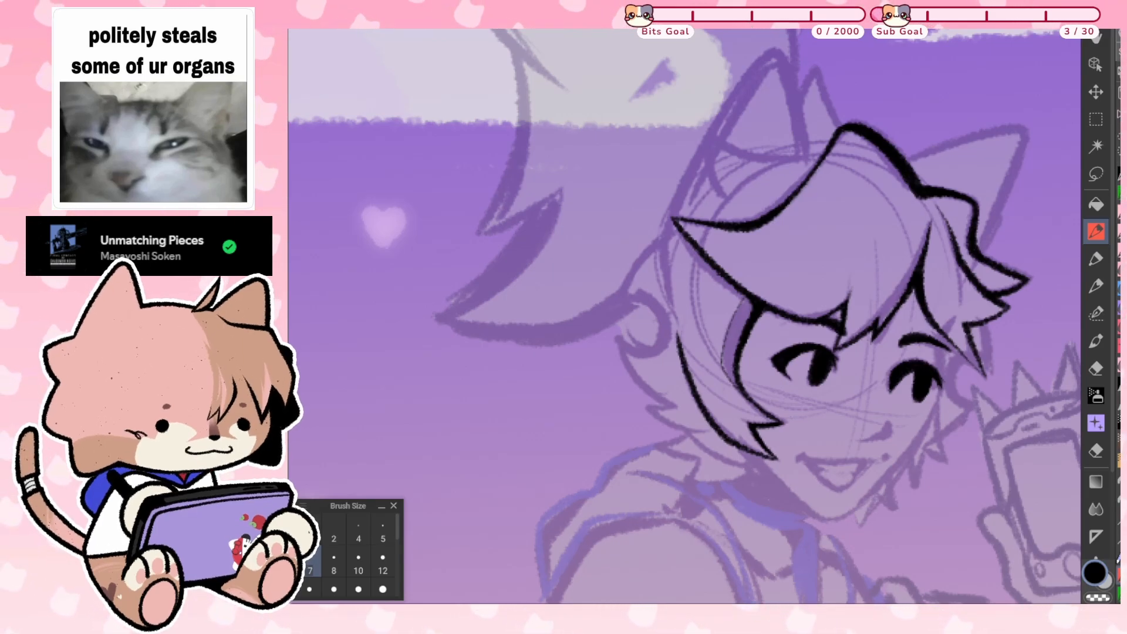
scroll(501, 344, up, 3)
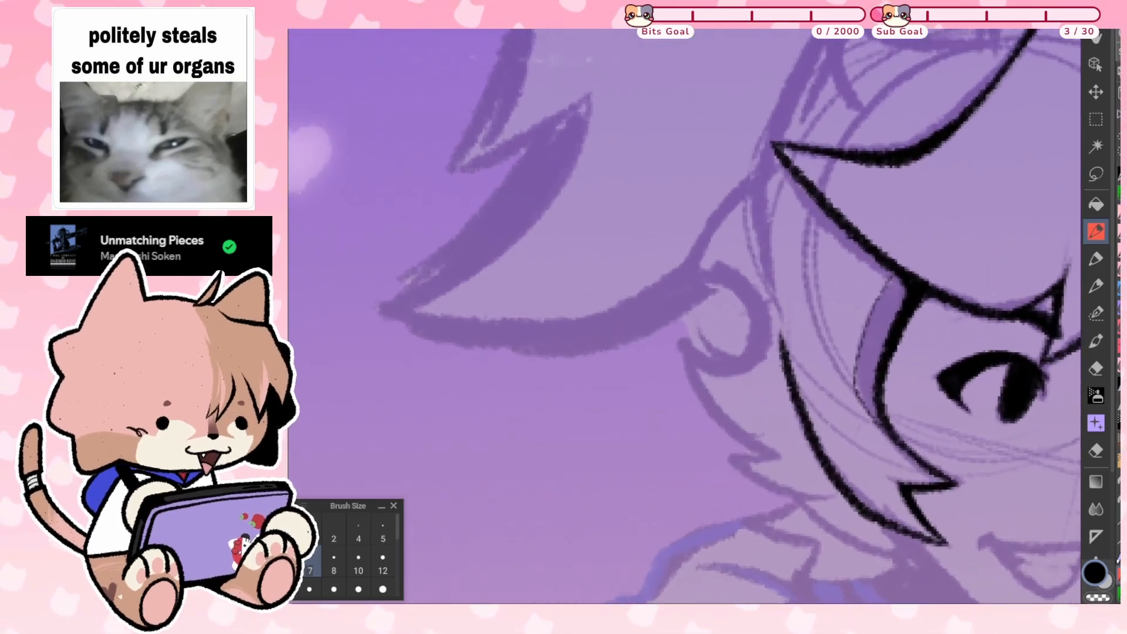
scroll(684, 316, down, 2)
scroll(684, 316, up, 2)
scroll(684, 315, up, 1)
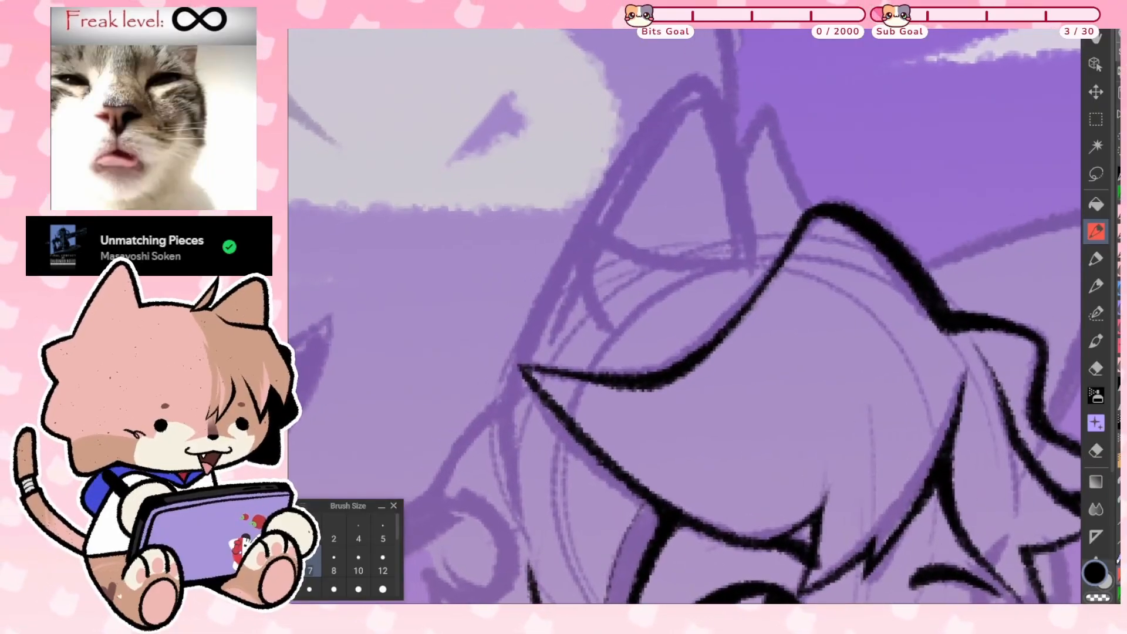
drag(766, 257, 678, 264)
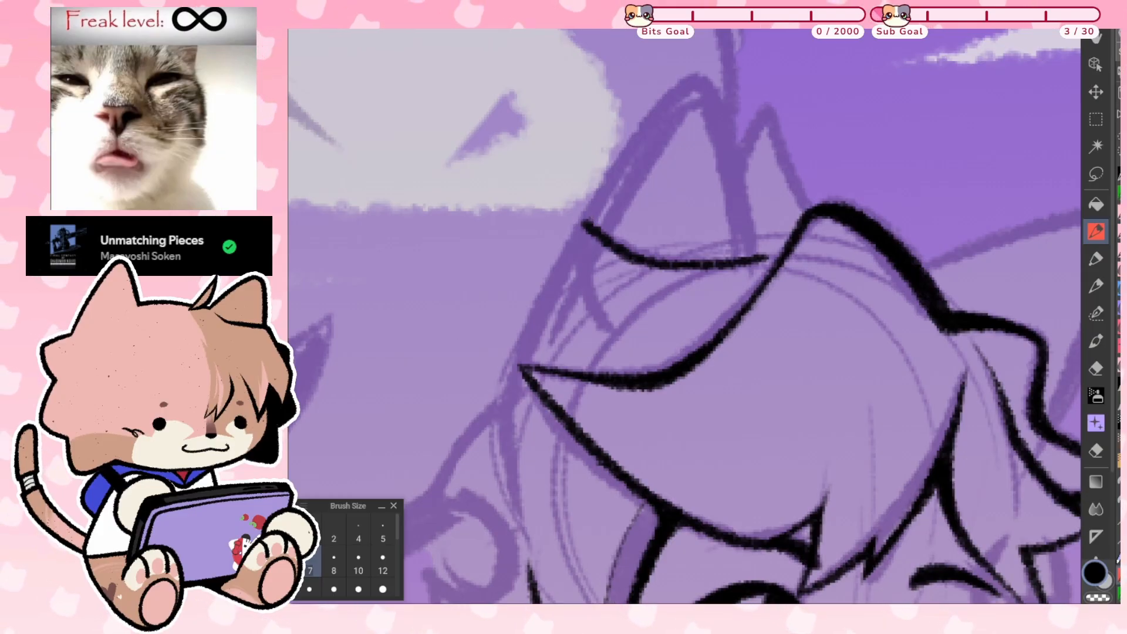
key(ctrl+z)
mouse_move(584, 231)
mouse_down()
mouse_move(599, 317)
mouse_move(668, 319)
mouse_move(795, 244)
mouse_up()
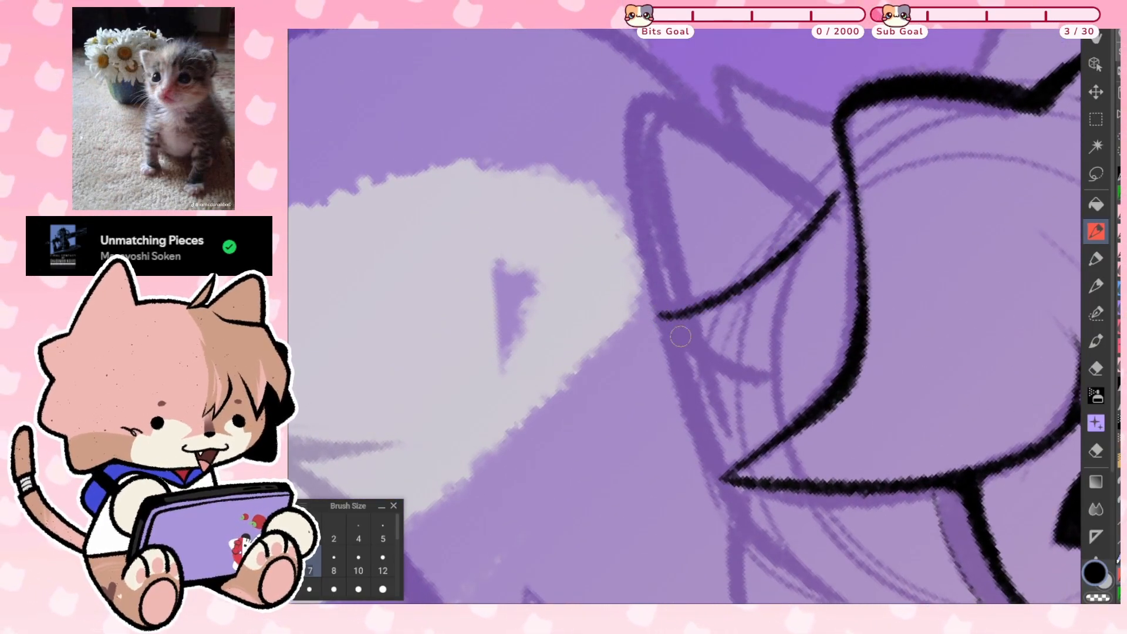
drag(660, 317, 814, 348)
mouse_move(662, 313)
mouse_down()
mouse_move(738, 371)
mouse_move(809, 352)
mouse_up()
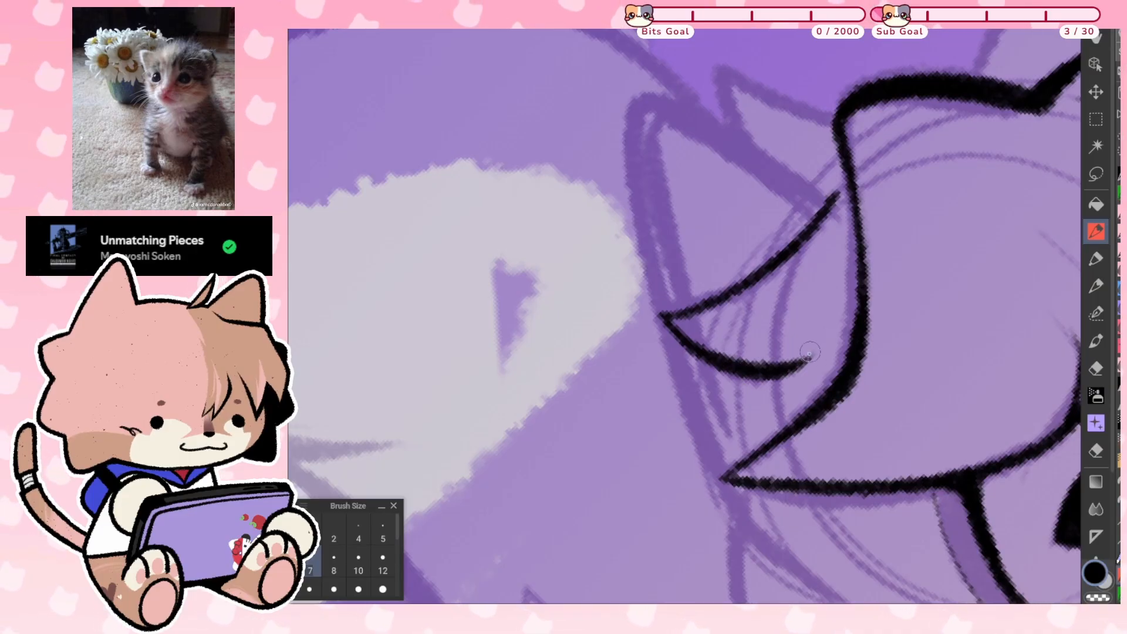
Review the inked tuft and fringe up close and against the whole drawing
scroll(684, 316, down, 3)
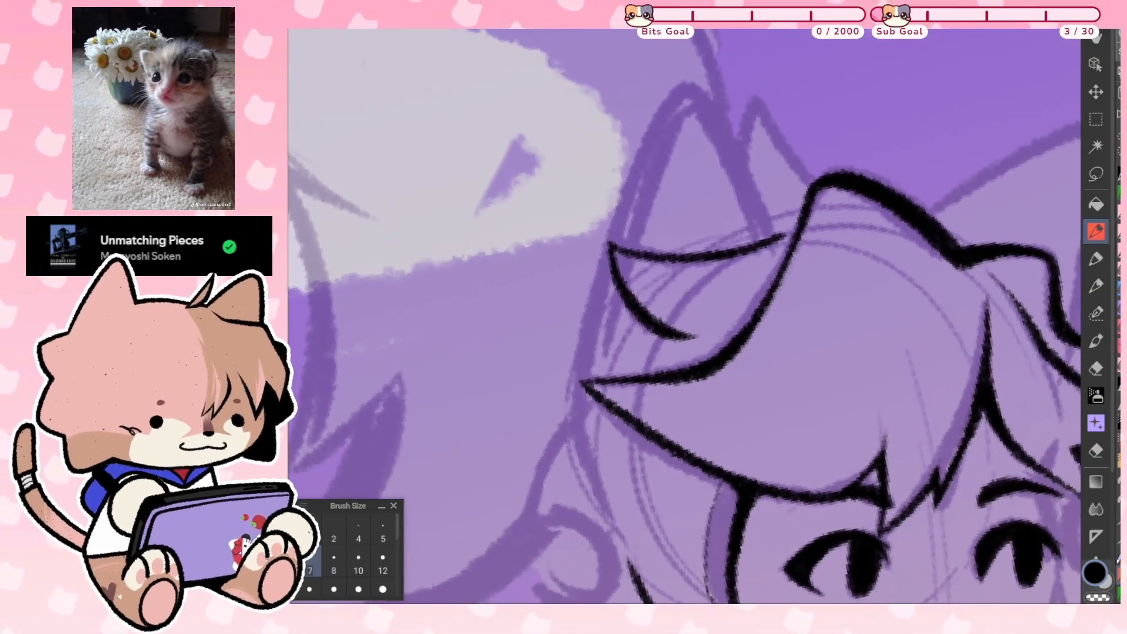
scroll(685, 316, up, 4)
scroll(775, 370, up, 2)
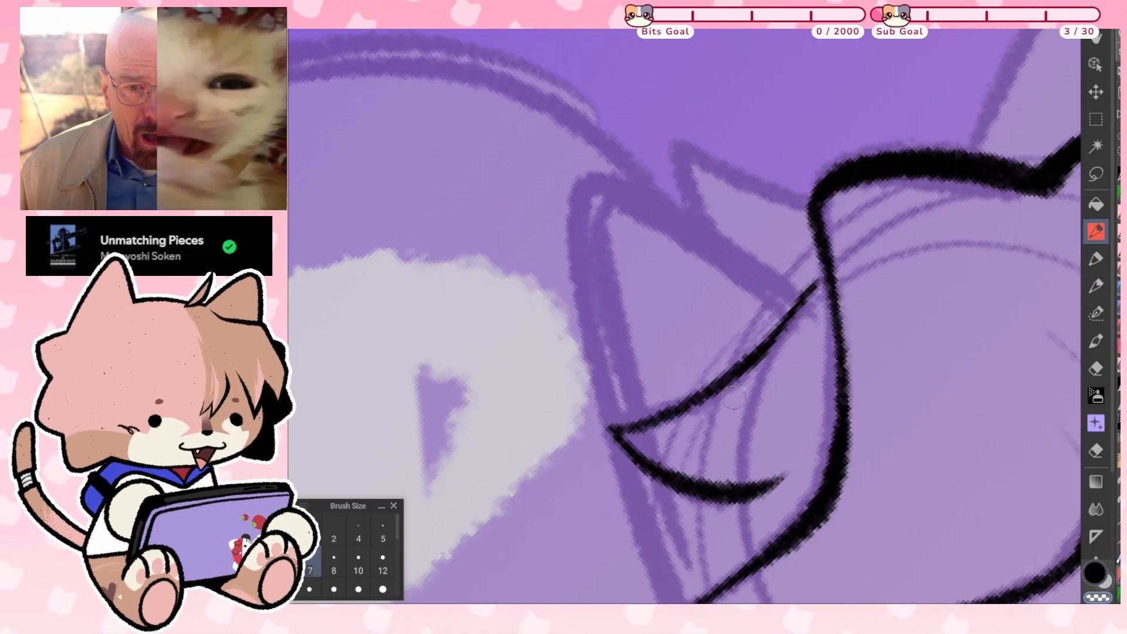
key(ctrl+at)
key(ctrl+0)
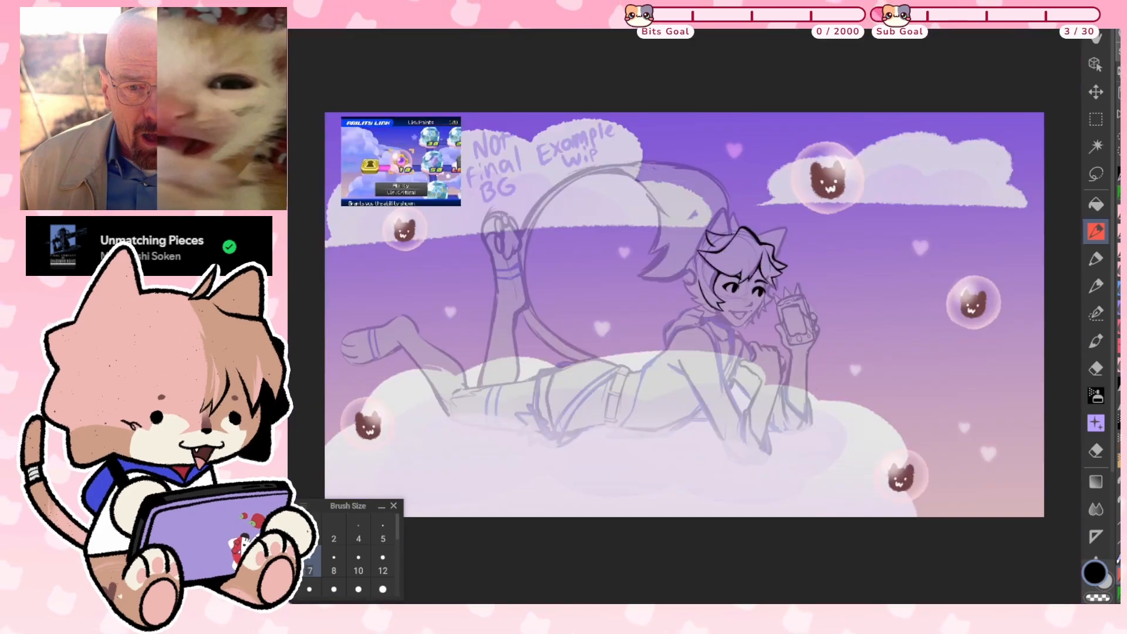
scroll(783, 229, up, 4)
scroll(529, 387, up, 2)
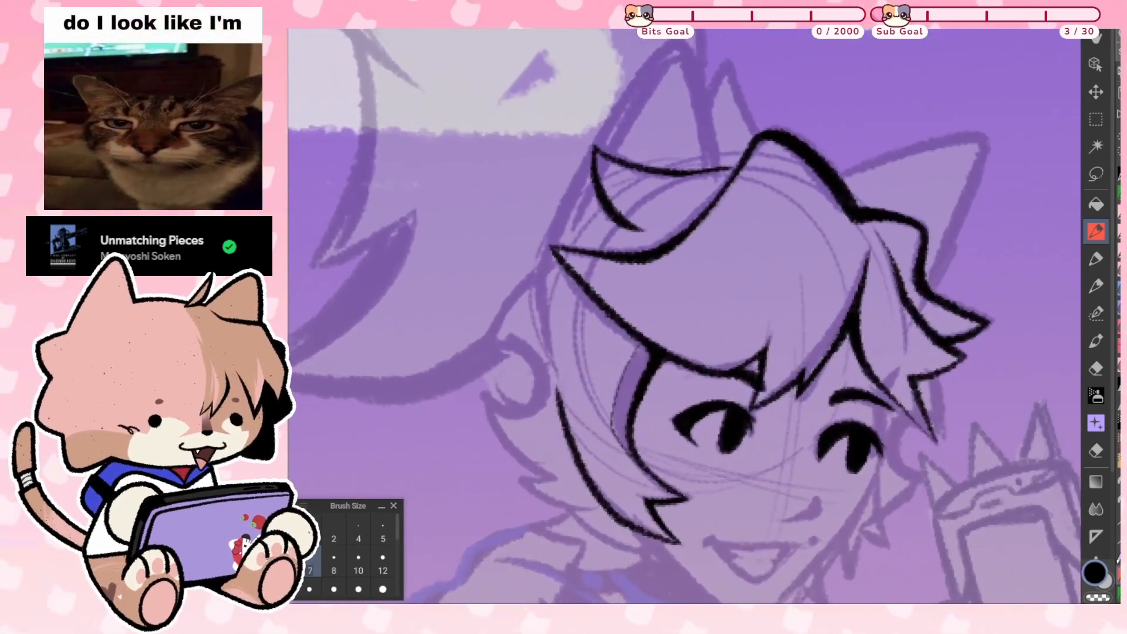
scroll(685, 317, up, 3)
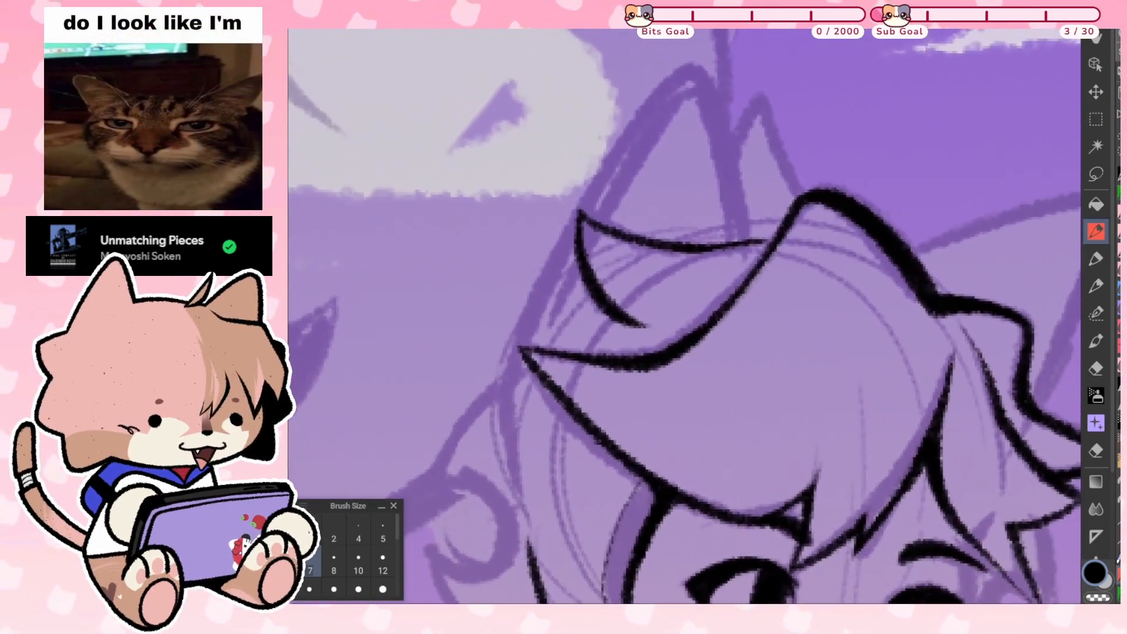
scroll(684, 317, up, 1)
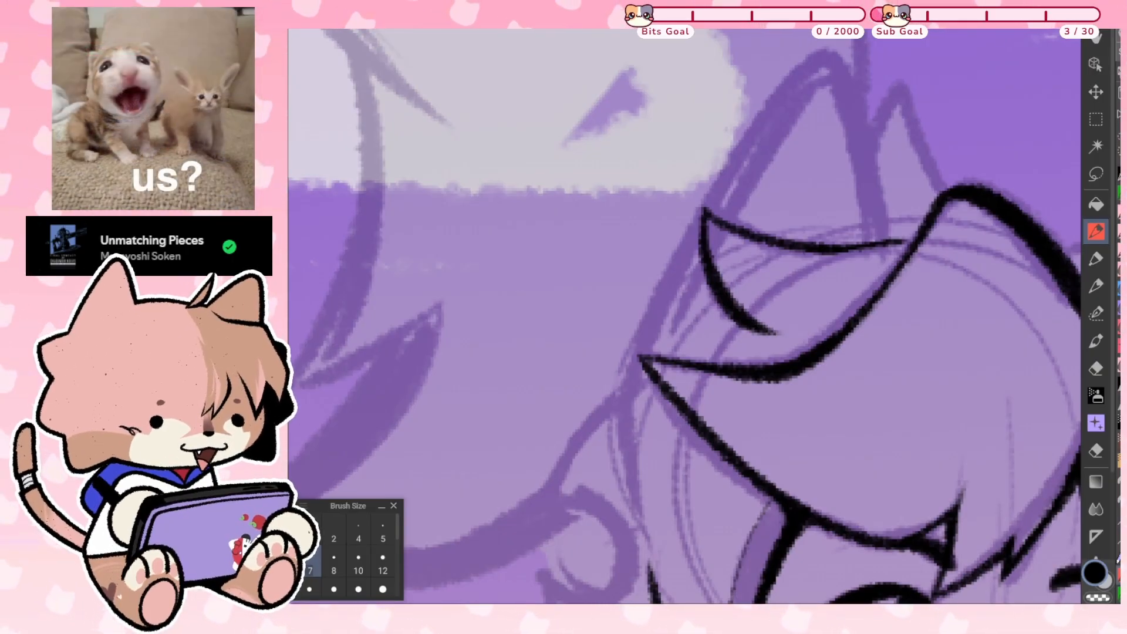
mouse_move(668, 286)
mouse_down()
mouse_move(772, 115)
mouse_move(831, 63)
mouse_move(872, 235)
mouse_up()
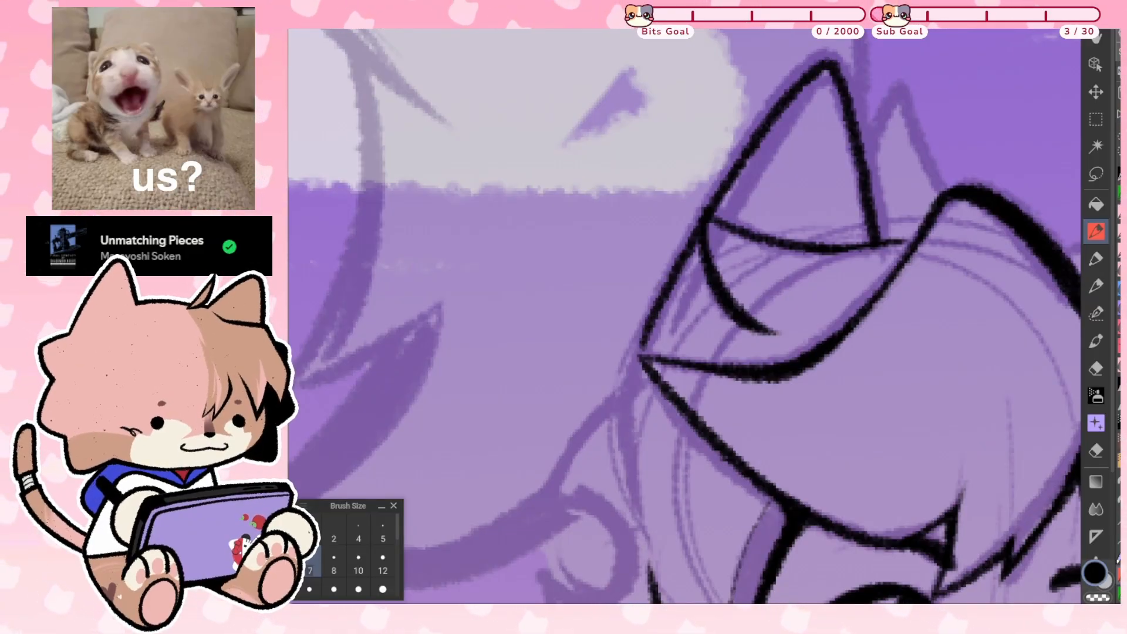
key(ctrl+z)
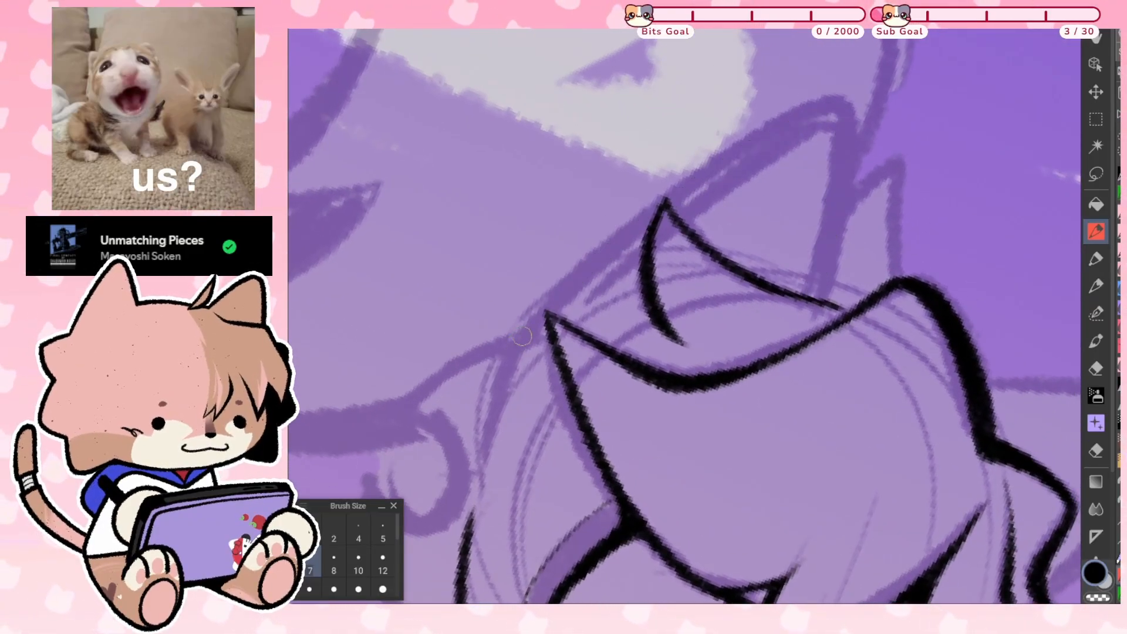
mouse_move(523, 335)
mouse_down()
mouse_move(722, 165)
mouse_move(840, 109)
mouse_move(846, 160)
mouse_move(823, 296)
mouse_up()
key(ctrl+z)
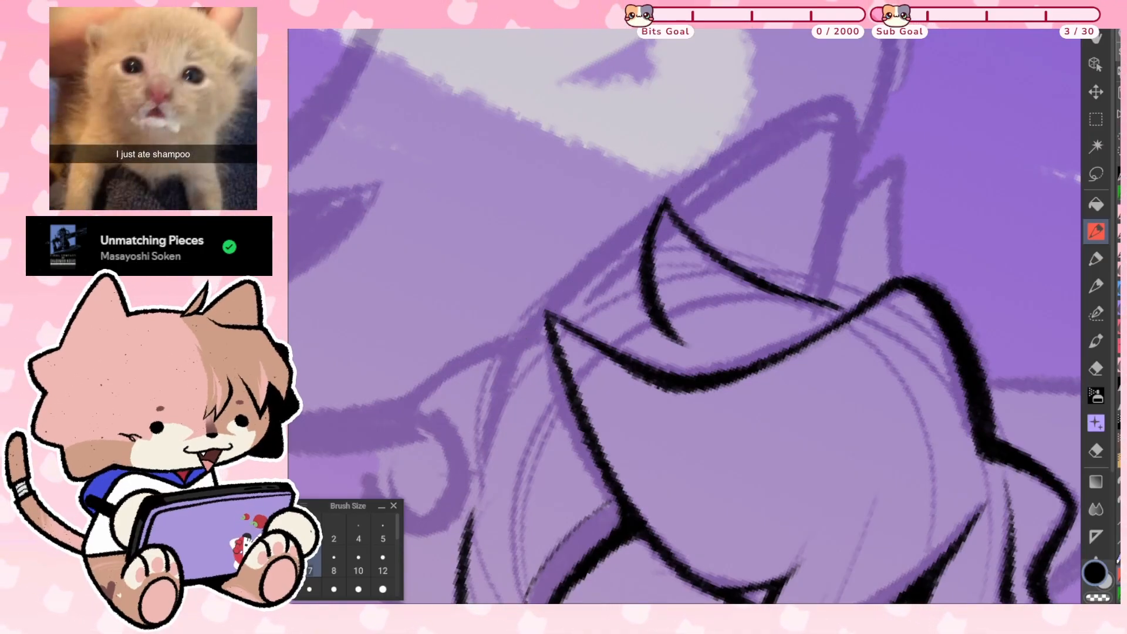
mouse_move(726, 172)
mouse_down()
mouse_move(845, 108)
mouse_move(852, 117)
mouse_up()
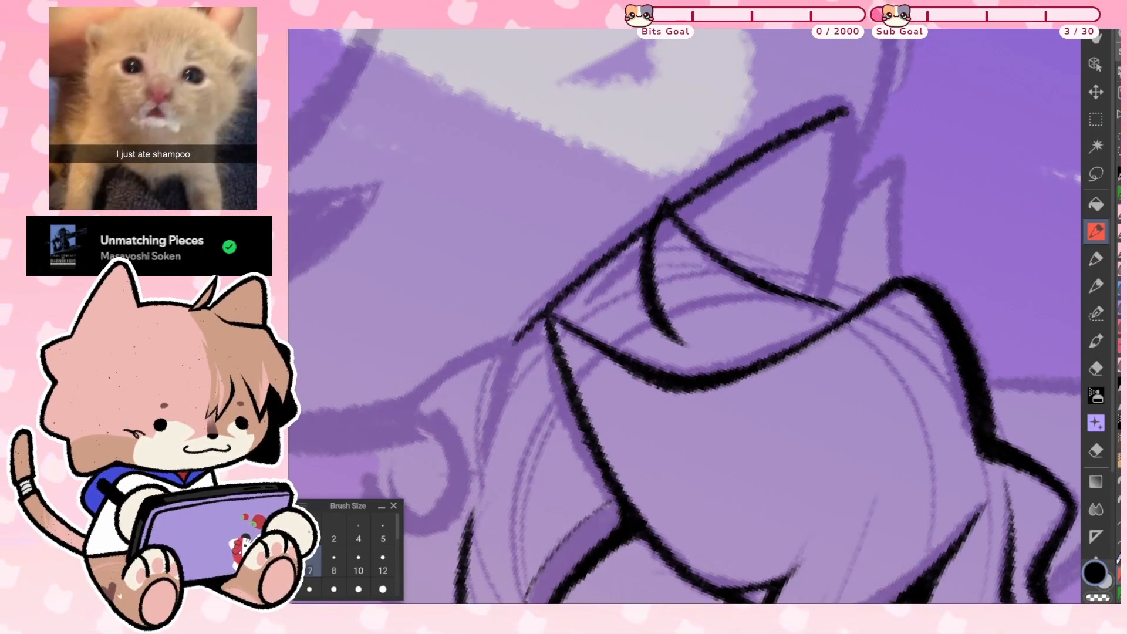
key(ctrl+z)
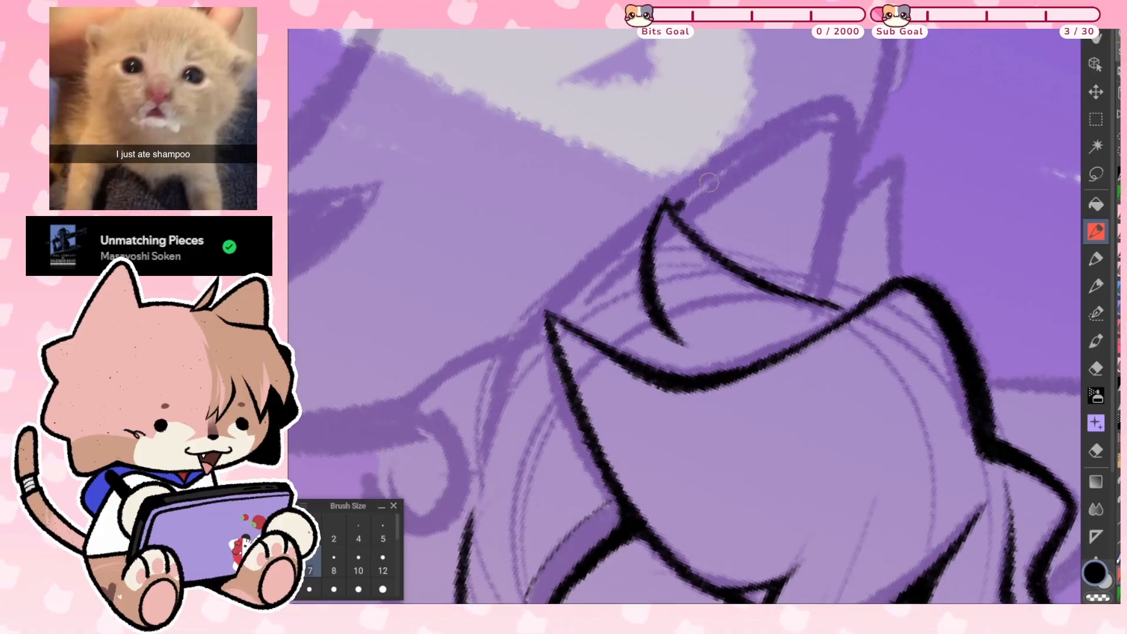
mouse_move(669, 201)
mouse_down()
mouse_move(851, 116)
mouse_move(821, 271)
mouse_up()
key(ctrl+z)
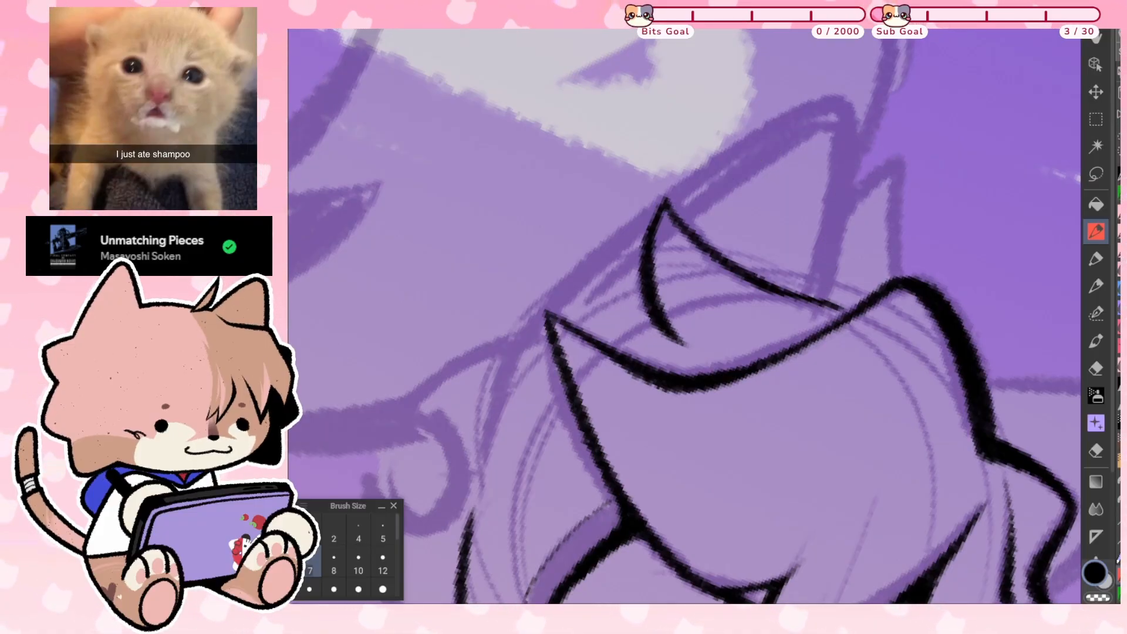
mouse_move(671, 211)
mouse_down()
mouse_move(745, 160)
mouse_move(836, 128)
mouse_move(842, 166)
mouse_move(816, 292)
mouse_up()
key(ctrl+z)
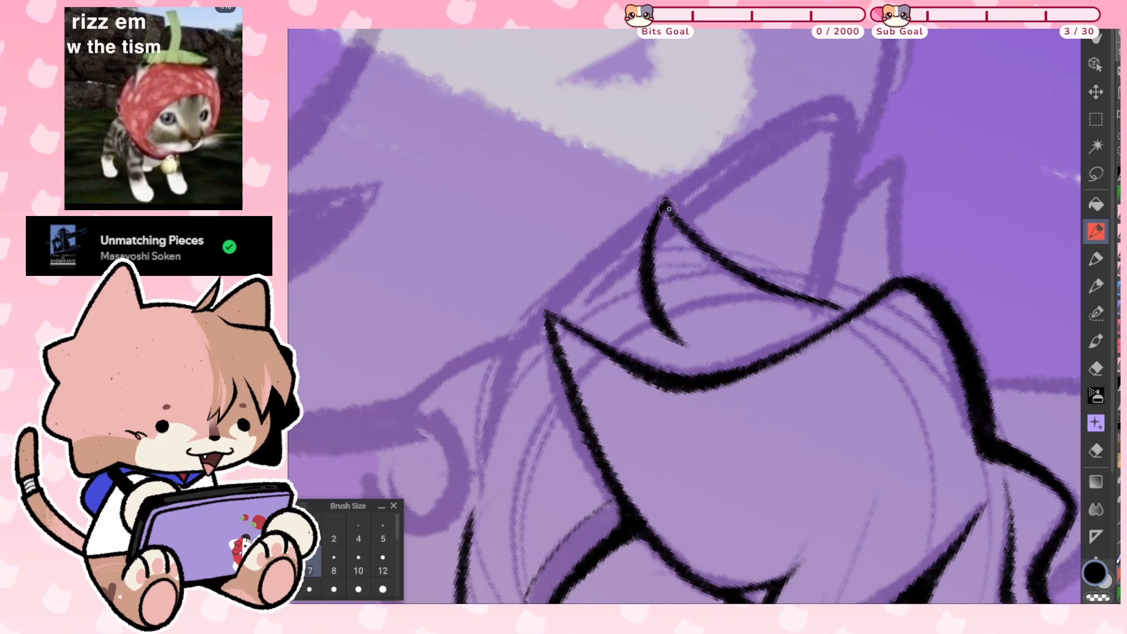
mouse_move(669, 209)
mouse_down()
mouse_move(823, 122)
mouse_move(841, 135)
mouse_move(821, 305)
mouse_up()
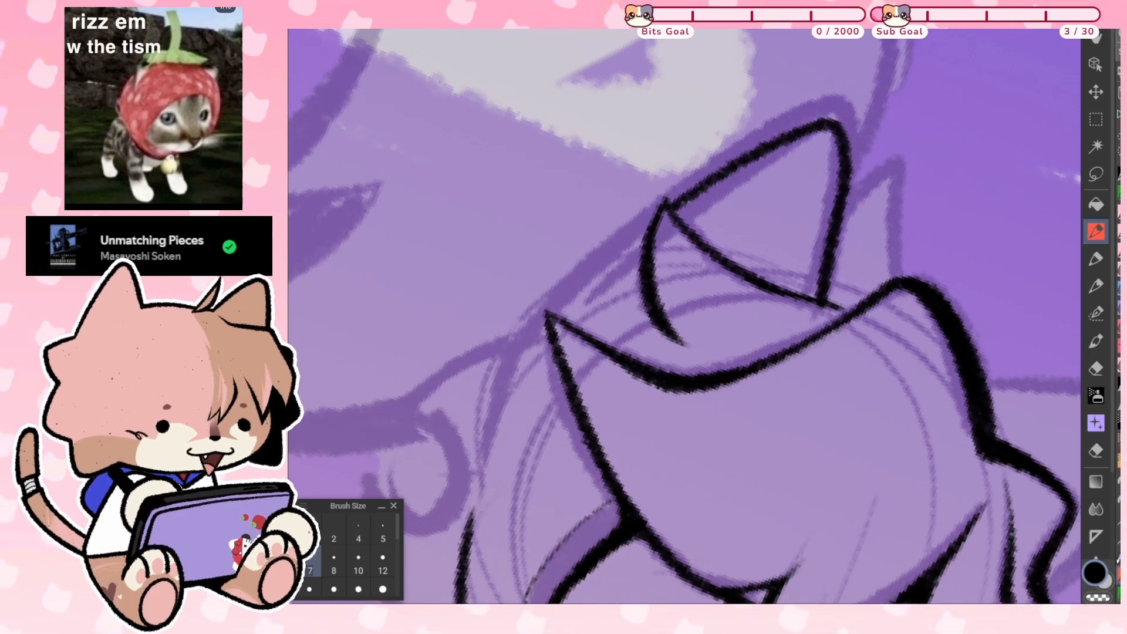
mouse_move(664, 203)
mouse_down()
mouse_move(672, 214)
mouse_move(727, 157)
mouse_up()
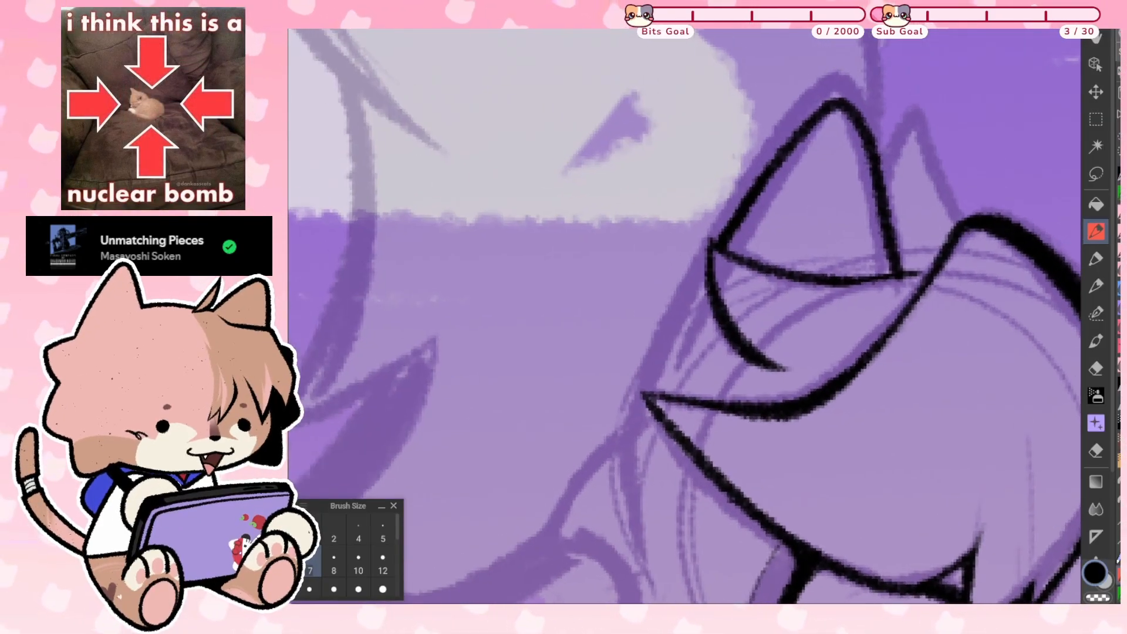
key(ctrl+z)
key(ctrl+z)
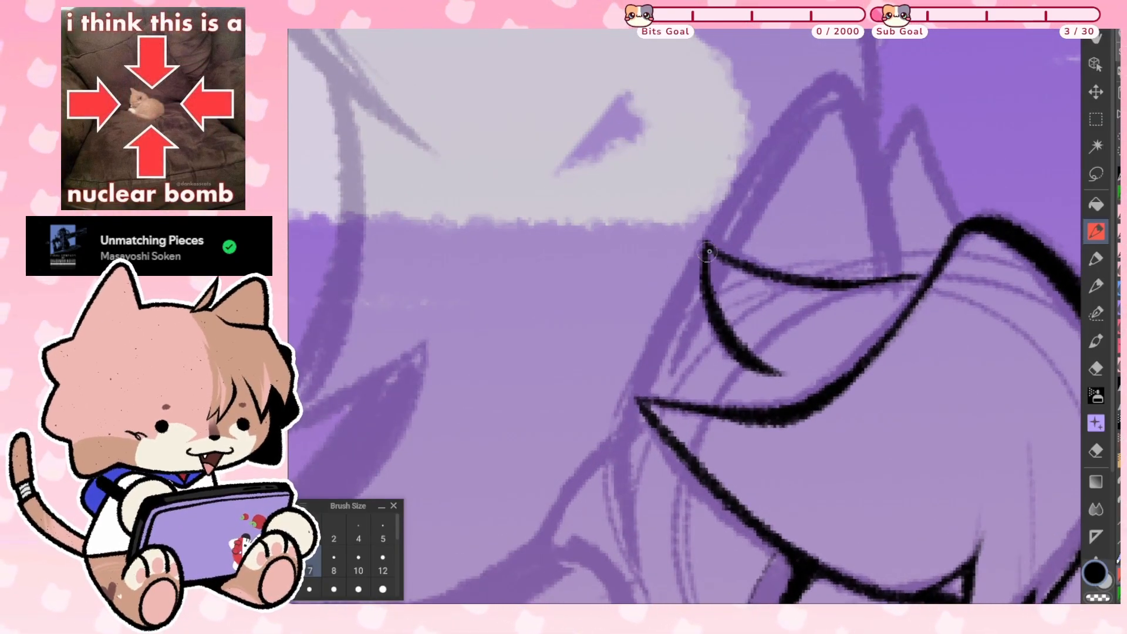
mouse_move(705, 257)
mouse_down()
mouse_move(823, 105)
mouse_move(868, 222)
mouse_up()
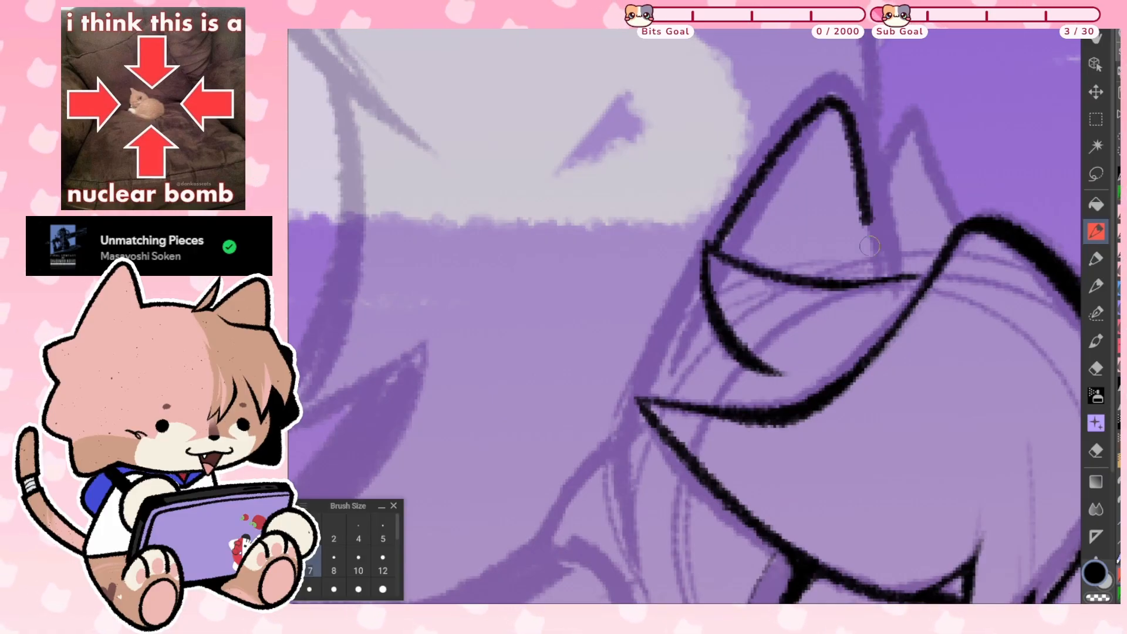
key(ctrl+z)
key(ctrl+z)
Ink the near cat ear's outline from the tuft's tip over the rounded point to the tuft's upper curve, trimming the overshoot
mouse_move(704, 258)
mouse_down()
mouse_move(829, 97)
mouse_move(843, 100)
mouse_move(860, 137)
mouse_move(892, 279)
mouse_up()
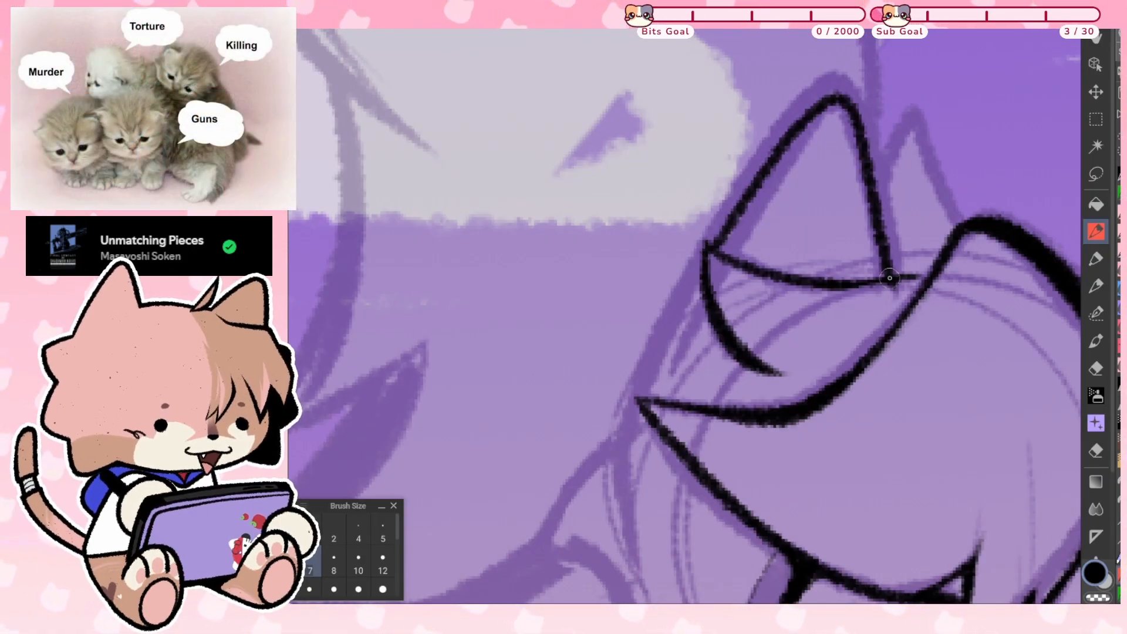
mouse_move(685, 317)
mouse_down()
mouse_move(644, 344)
mouse_move(602, 350)
mouse_up()
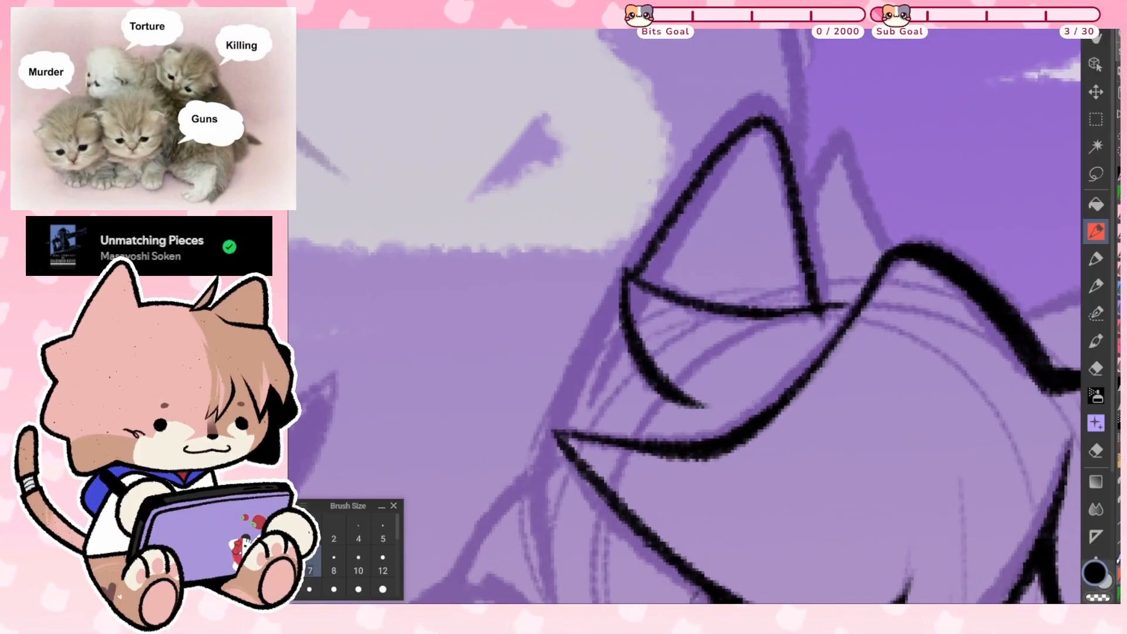
drag(808, 288, 819, 314)
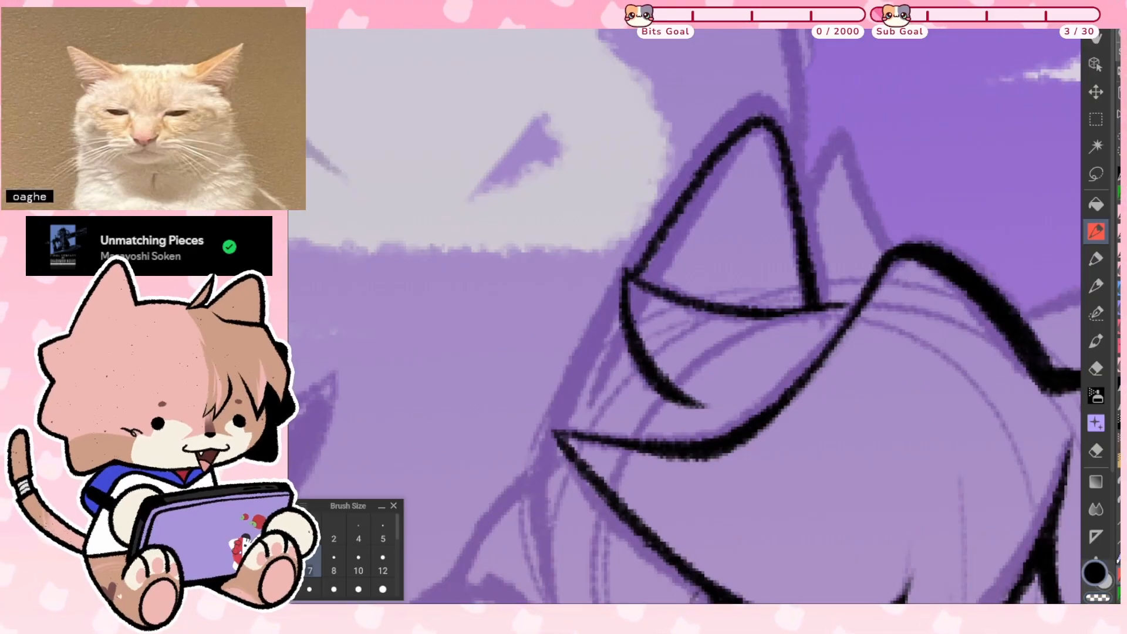
Ink the head's outer edge from the near ear's base past the fringe tip, curving down behind the side lock
drag(646, 411, 823, 246)
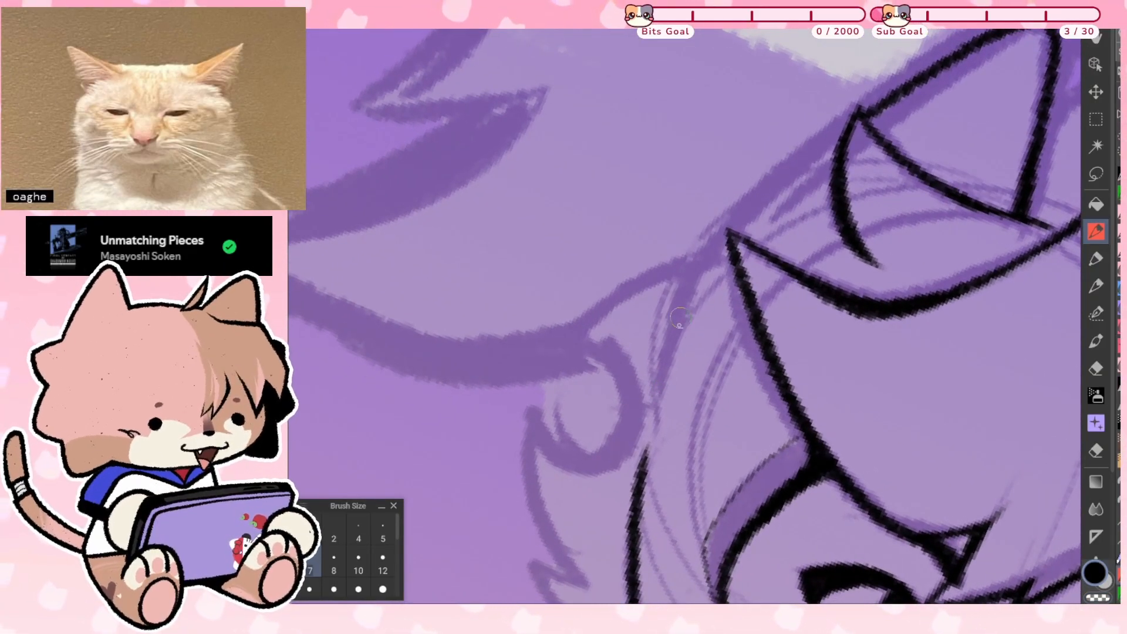
mouse_move(685, 282)
mouse_down()
mouse_move(732, 216)
mouse_move(803, 157)
mouse_up()
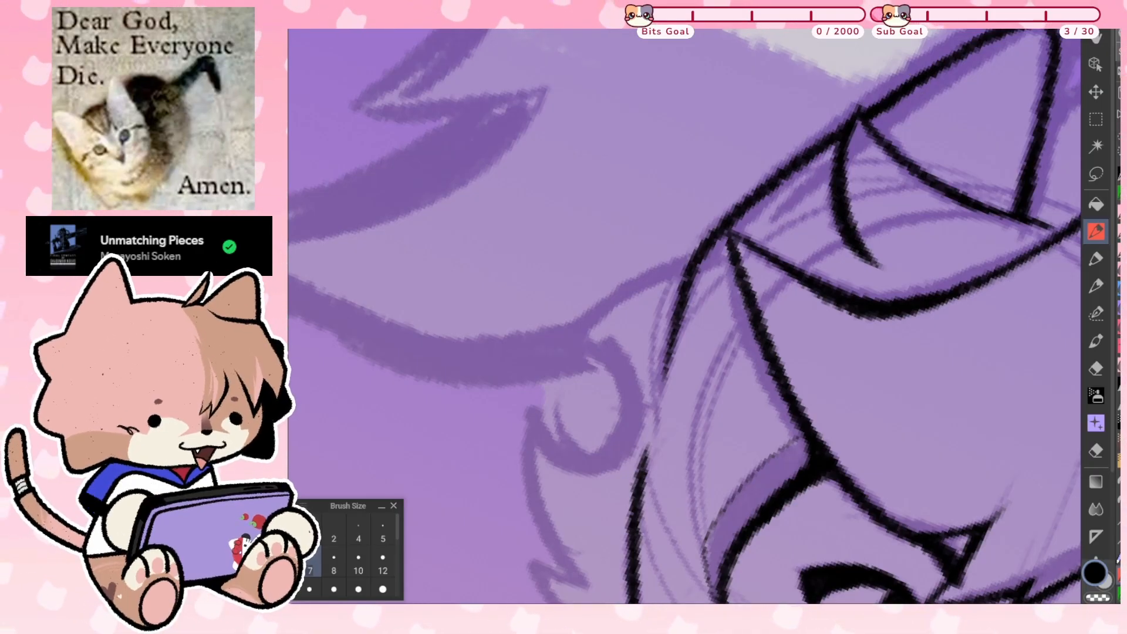
scroll(684, 316, up, 2)
scroll(685, 316, up, 1)
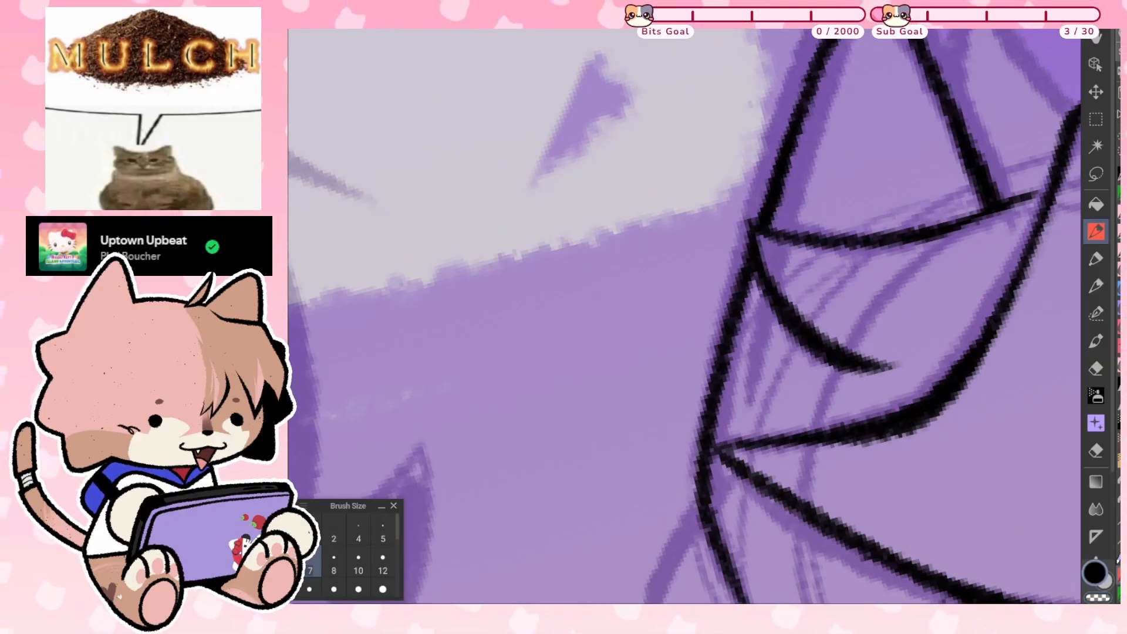
Ink the curved tuft behind the side lock, coming to a sharp point and hooking back around in a round curl
scroll(685, 316, down, 1)
scroll(685, 315, down, 2)
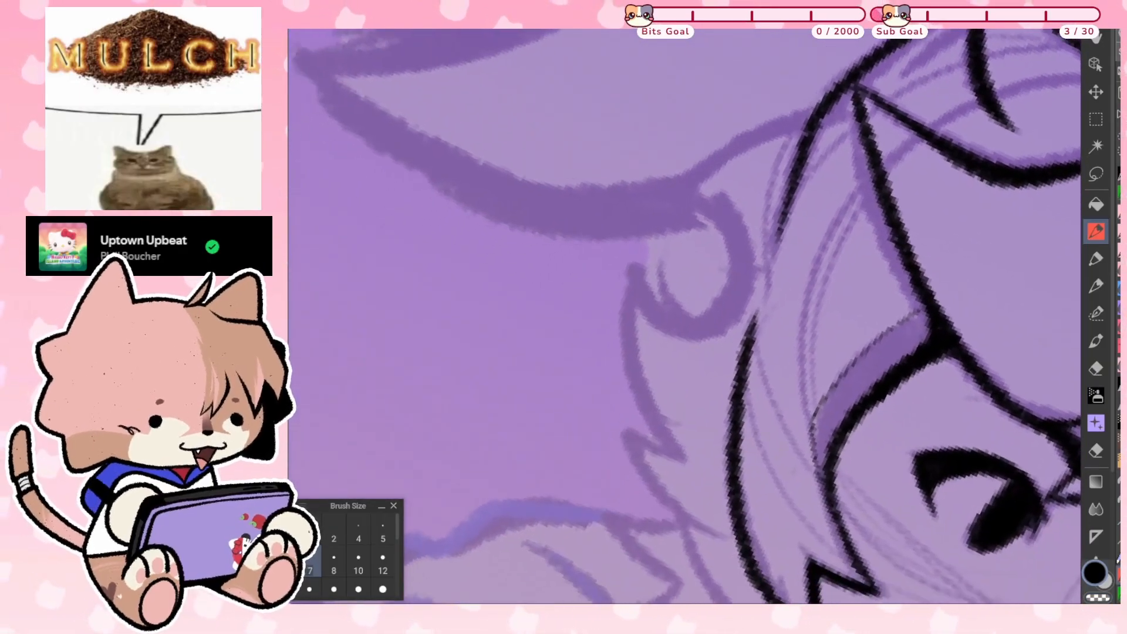
scroll(684, 316, up, 1)
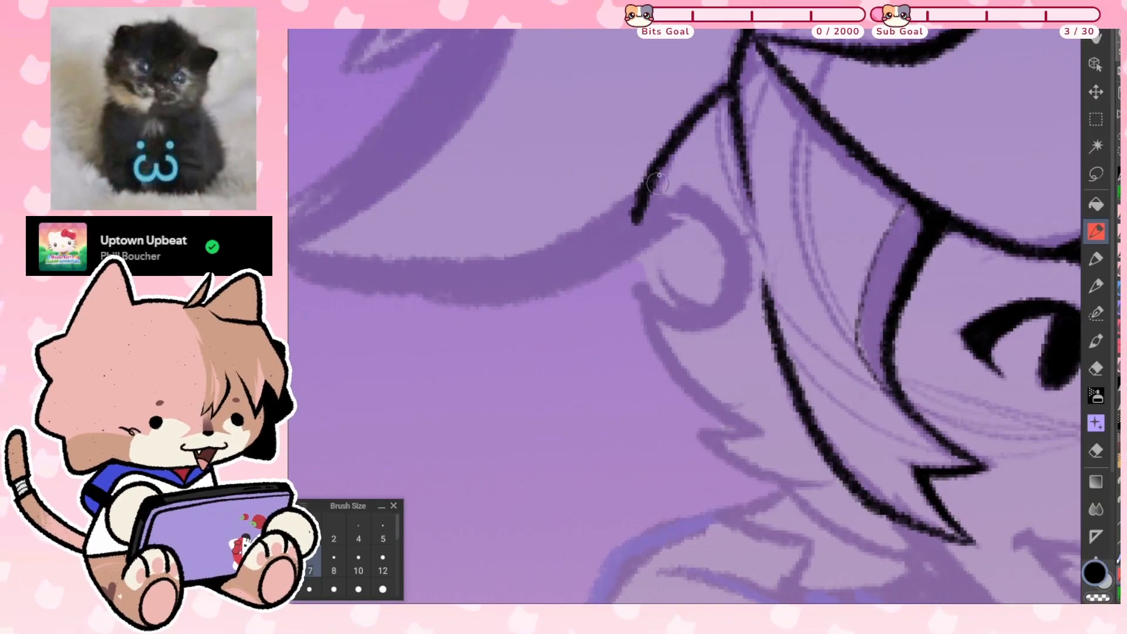
mouse_move(639, 213)
mouse_down()
mouse_move(692, 105)
mouse_move(730, 82)
mouse_up()
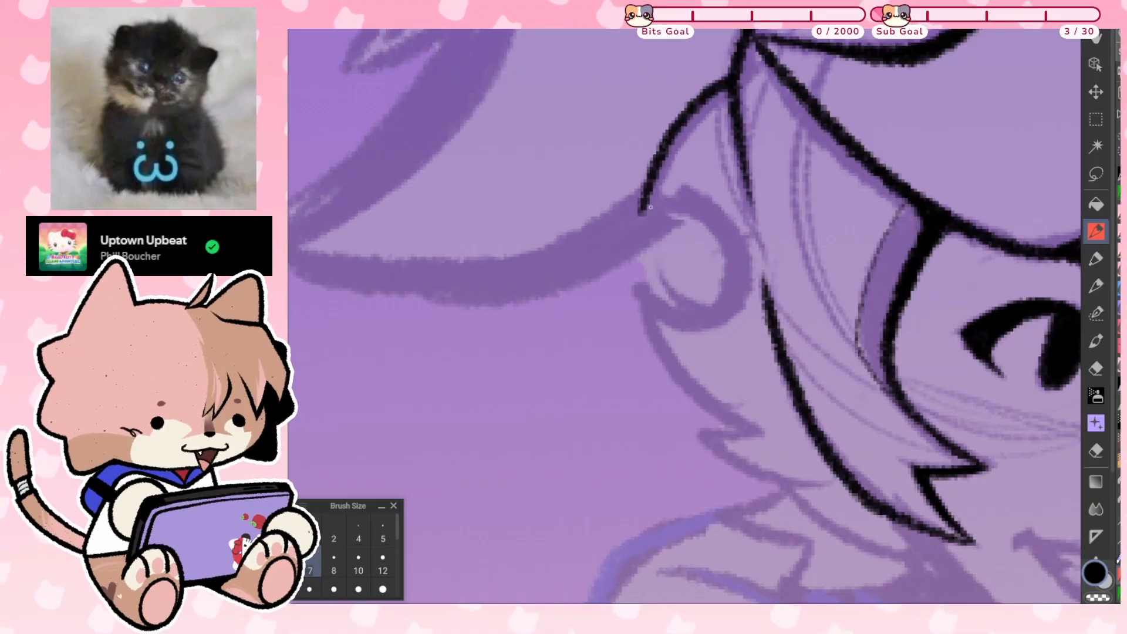
mouse_move(638, 211)
mouse_down()
mouse_move(679, 199)
mouse_move(729, 218)
mouse_move(735, 302)
mouse_move(690, 320)
mouse_move(647, 289)
mouse_move(658, 303)
mouse_move(713, 317)
mouse_move(733, 294)
mouse_up()
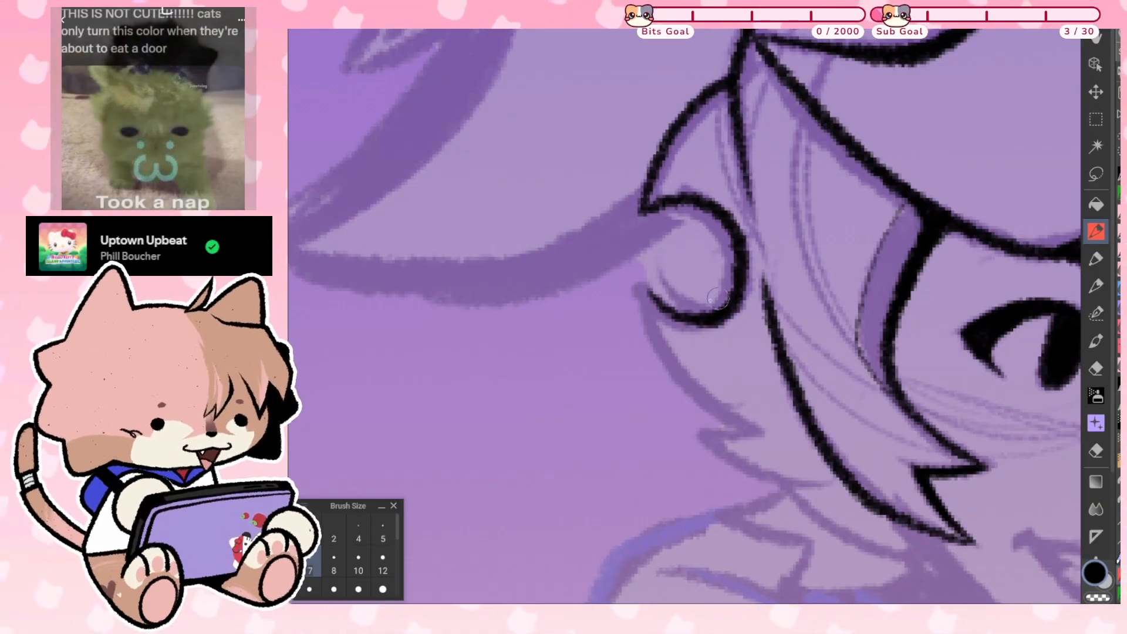
Ink the back hair's outer edge below the curl as two overlapping pointed locks with a short notch between them
drag(650, 291, 550, 180)
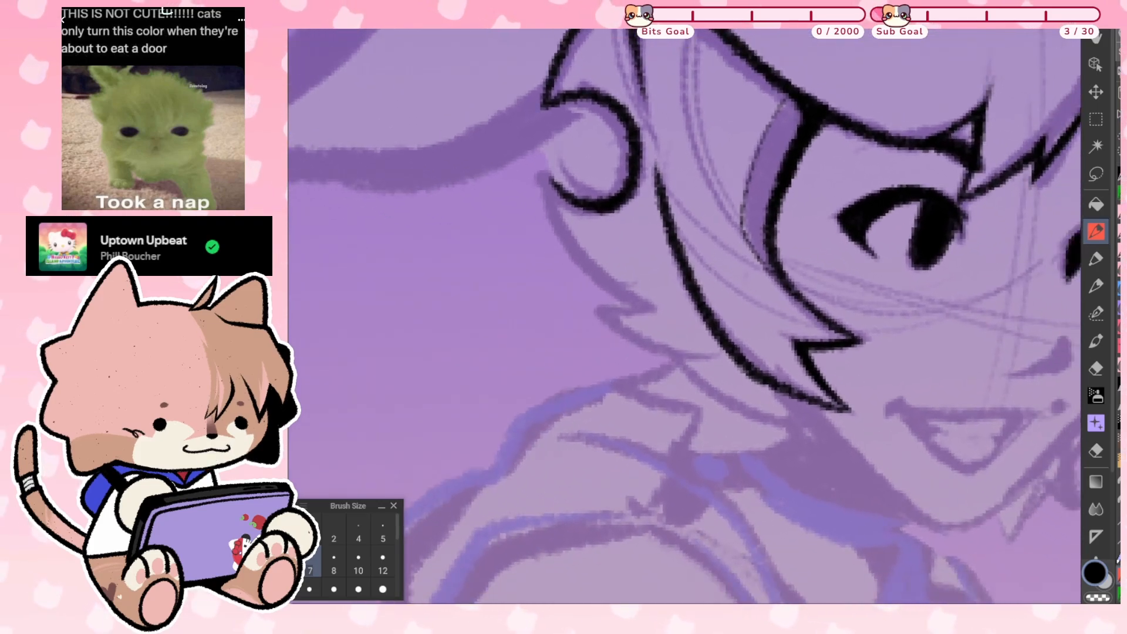
drag(557, 222, 669, 326)
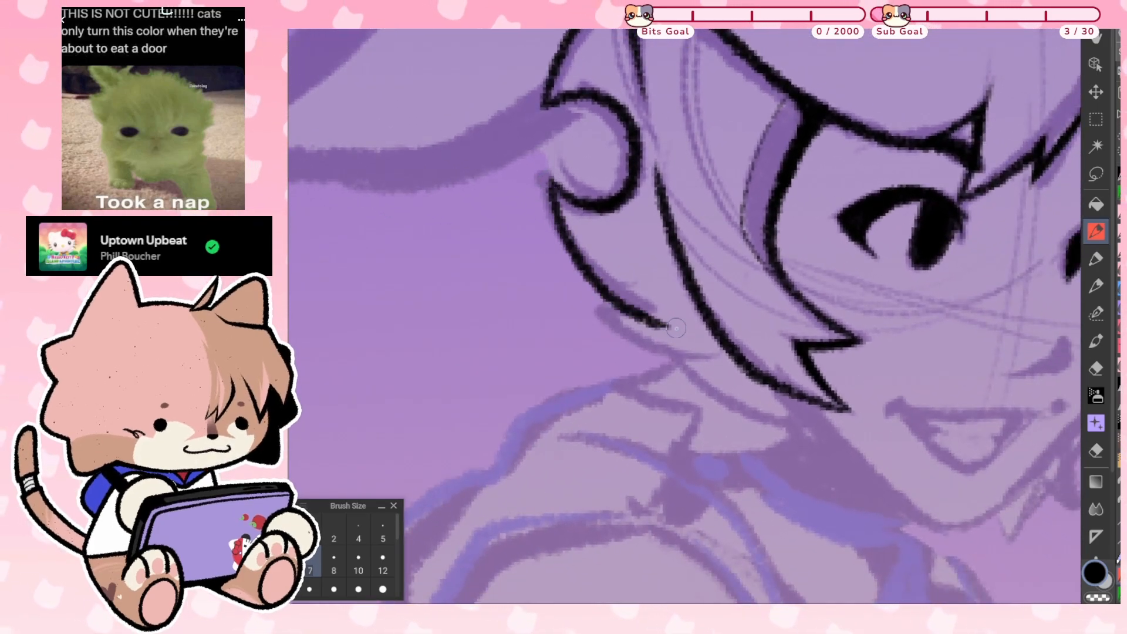
key(ctrl+z)
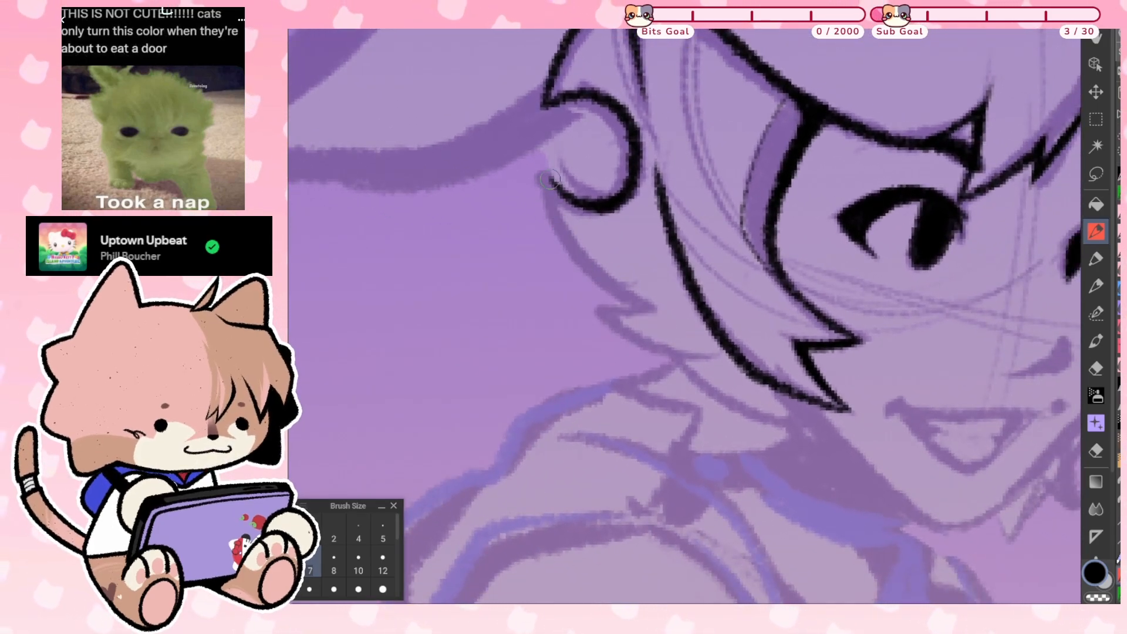
mouse_move(550, 179)
mouse_down()
mouse_move(560, 222)
mouse_move(604, 286)
mouse_move(672, 316)
mouse_up()
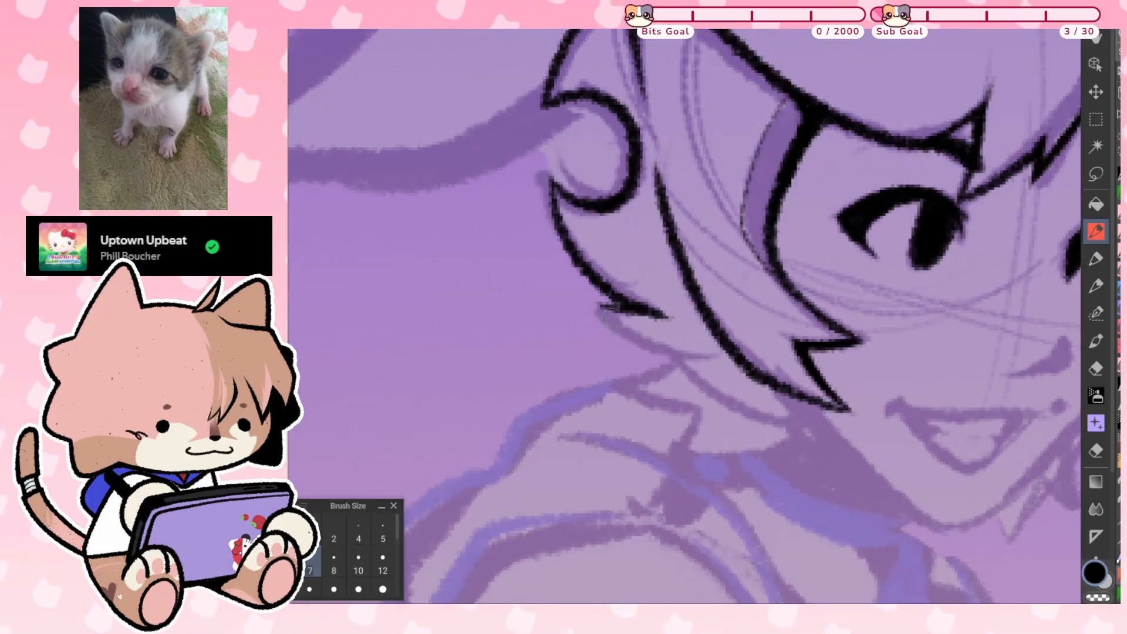
key(ctrl+z)
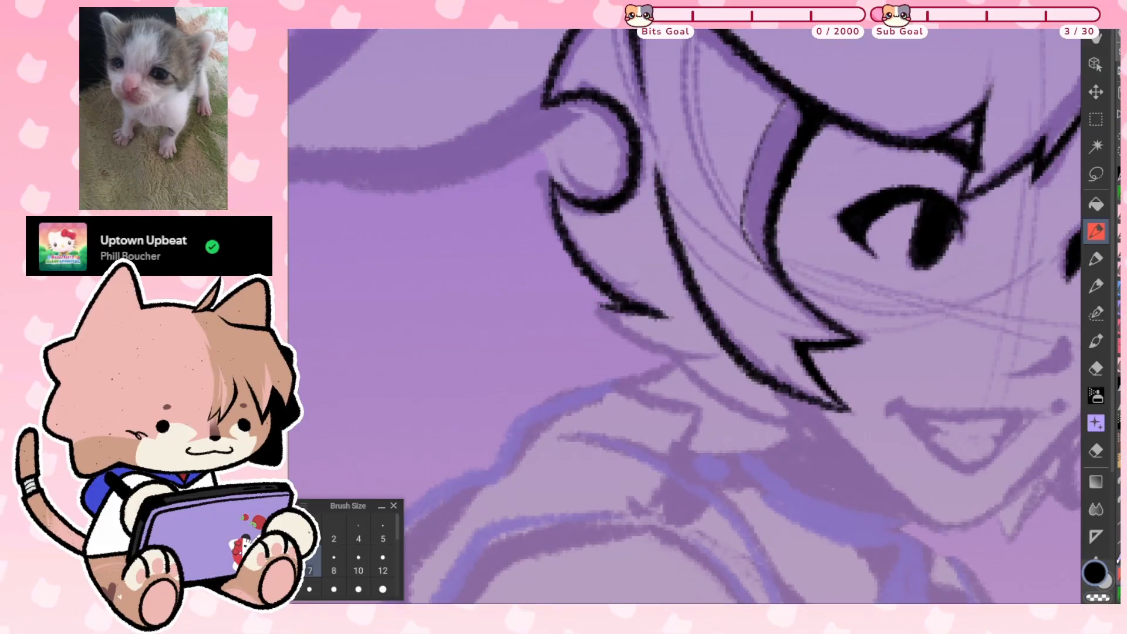
drag(602, 305, 712, 358)
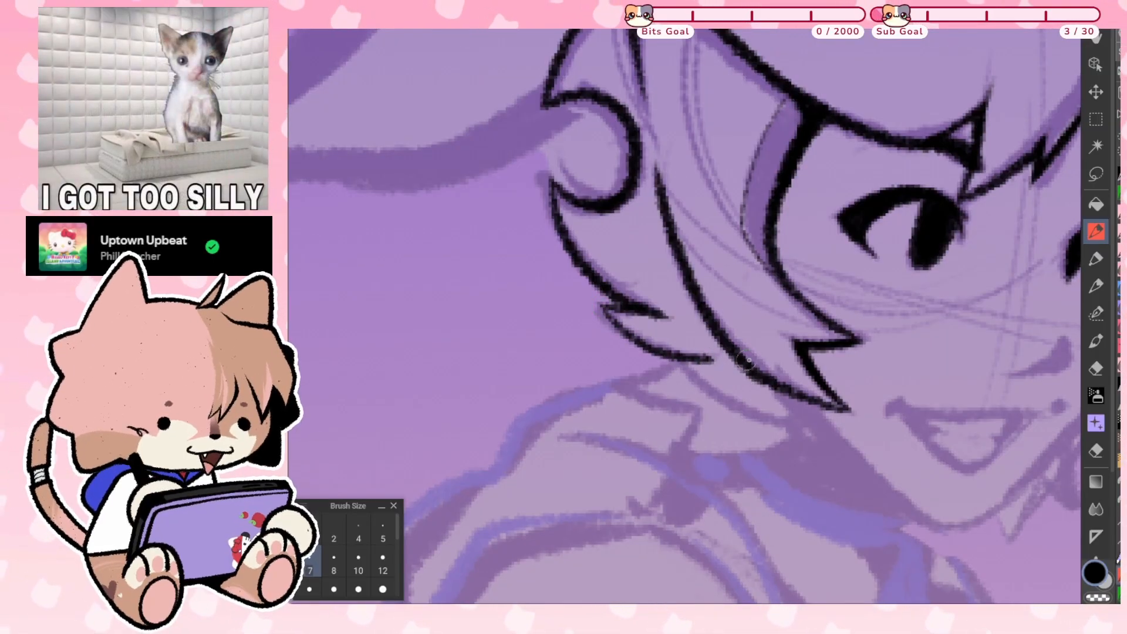
Ink the lowest back lock's outer curve up to the side lock's tip and sharpen the corner where they meet
mouse_move(849, 409)
mouse_down()
mouse_move(839, 370)
mouse_move(939, 200)
mouse_up()
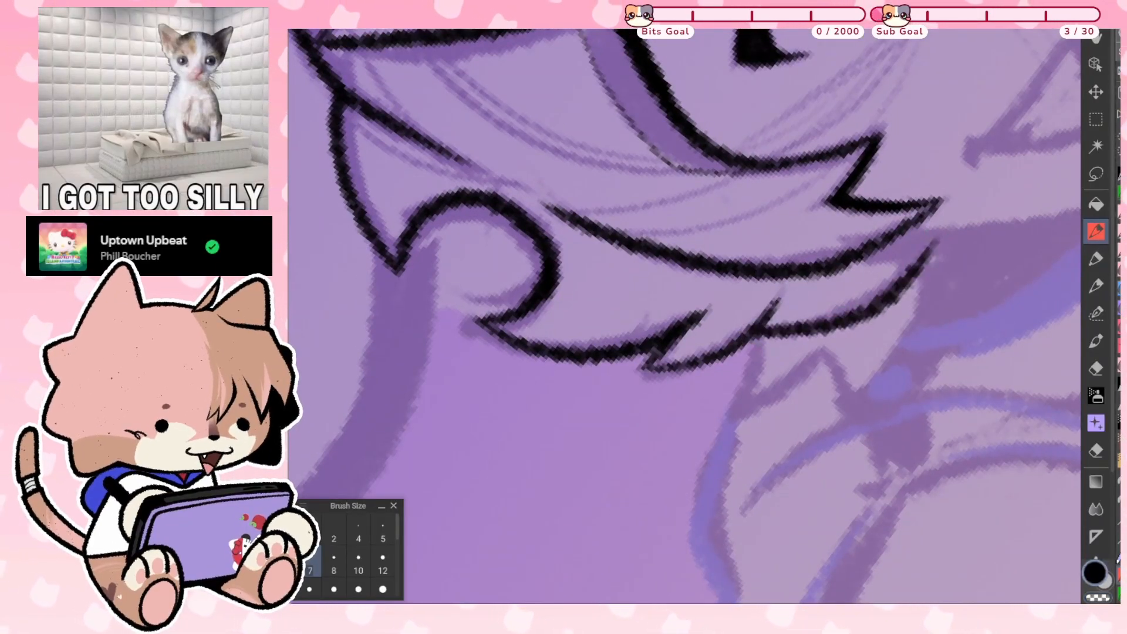
mouse_move(783, 326)
mouse_down()
mouse_move(854, 310)
mouse_move(937, 201)
mouse_up()
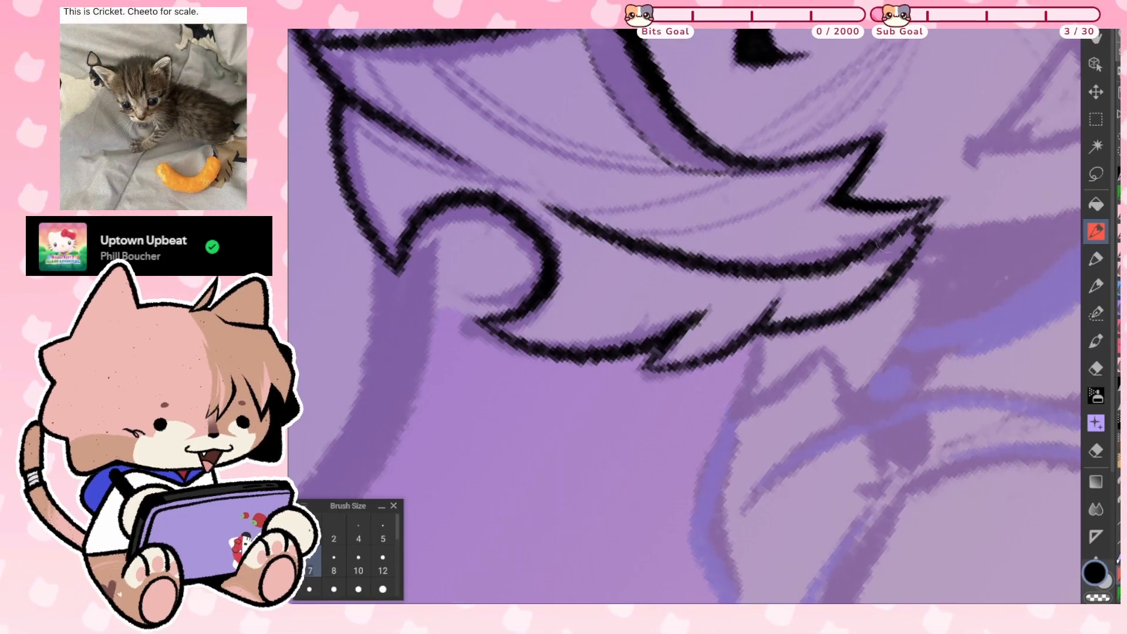
mouse_move(931, 229)
mouse_down()
mouse_move(872, 281)
mouse_move(929, 231)
mouse_move(861, 306)
mouse_up()
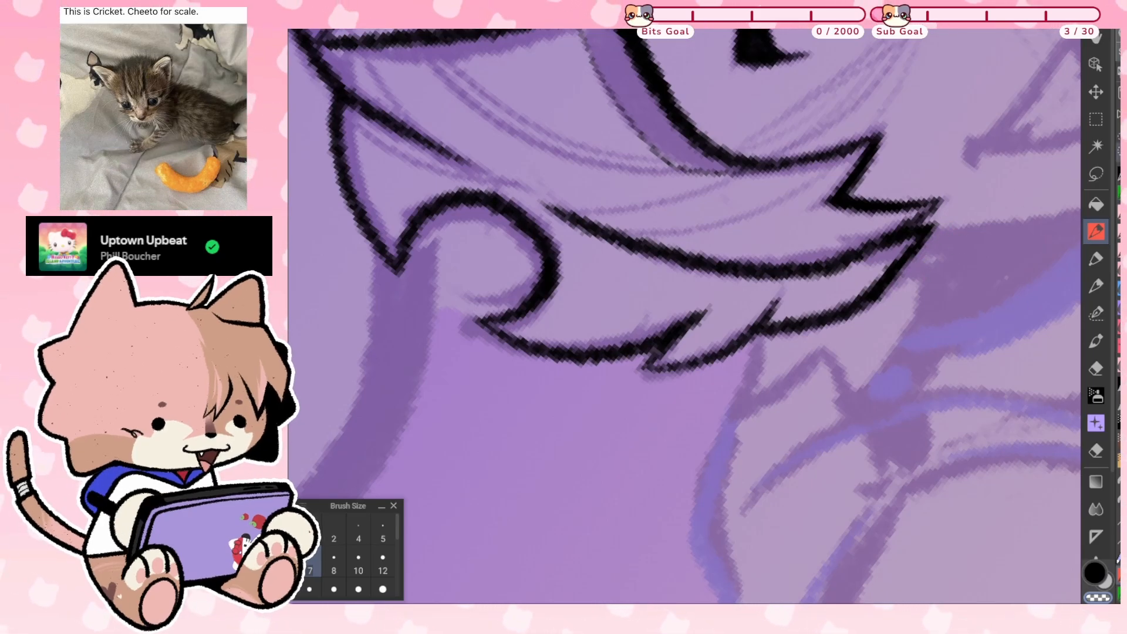
Thicken the outer edge of the small notched lock in the back hair and check the hair against the whole drawing
key(ctrl+at)
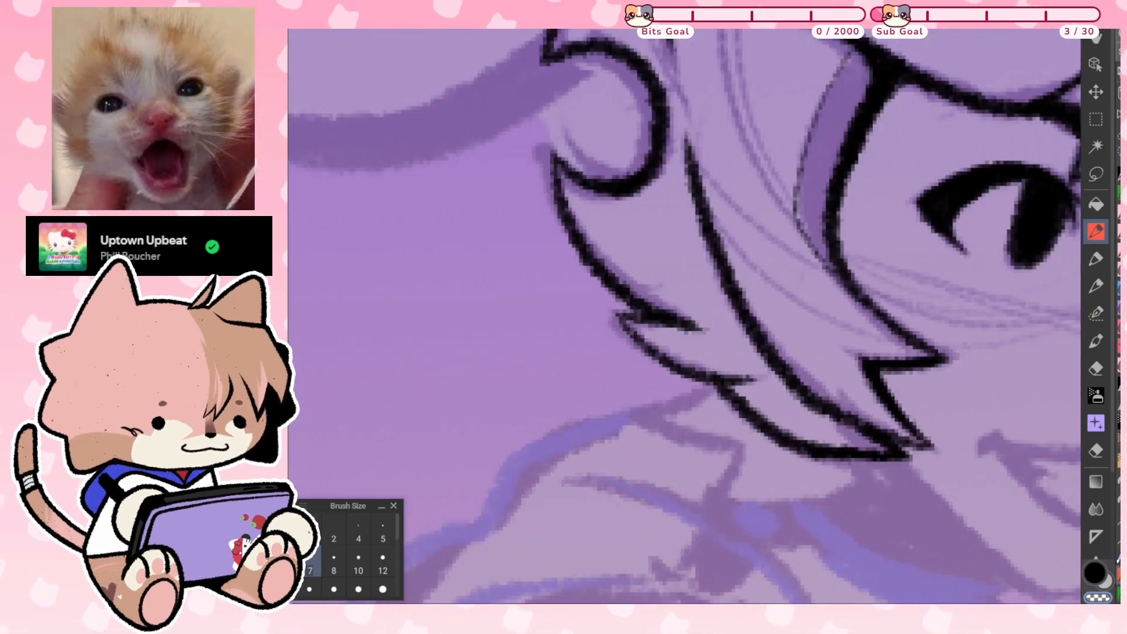
key(c)
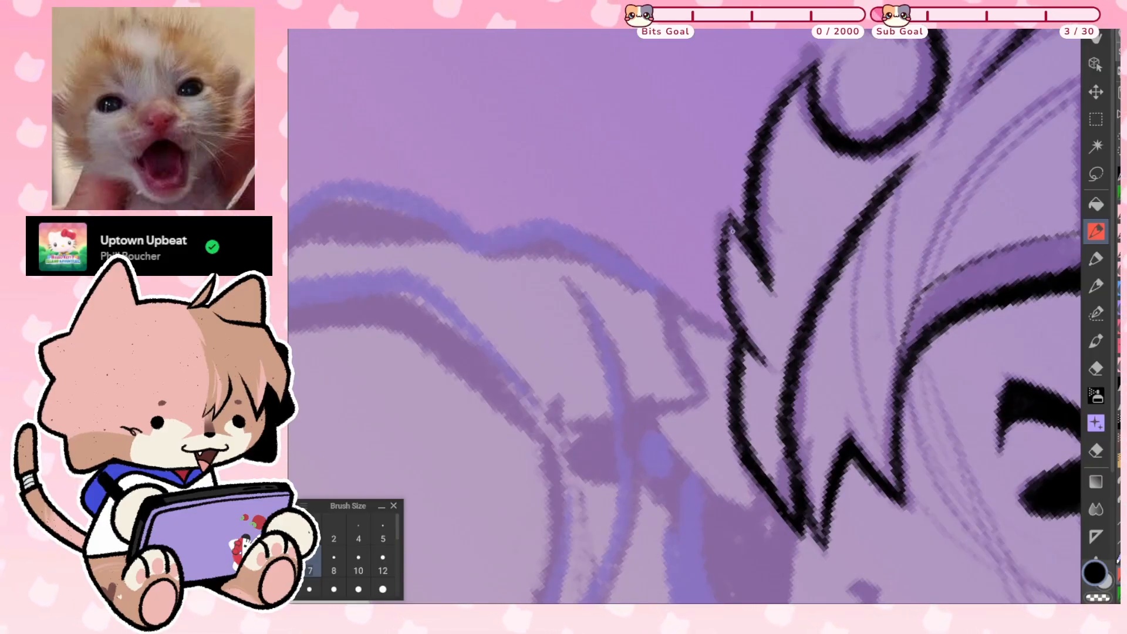
drag(729, 222, 729, 320)
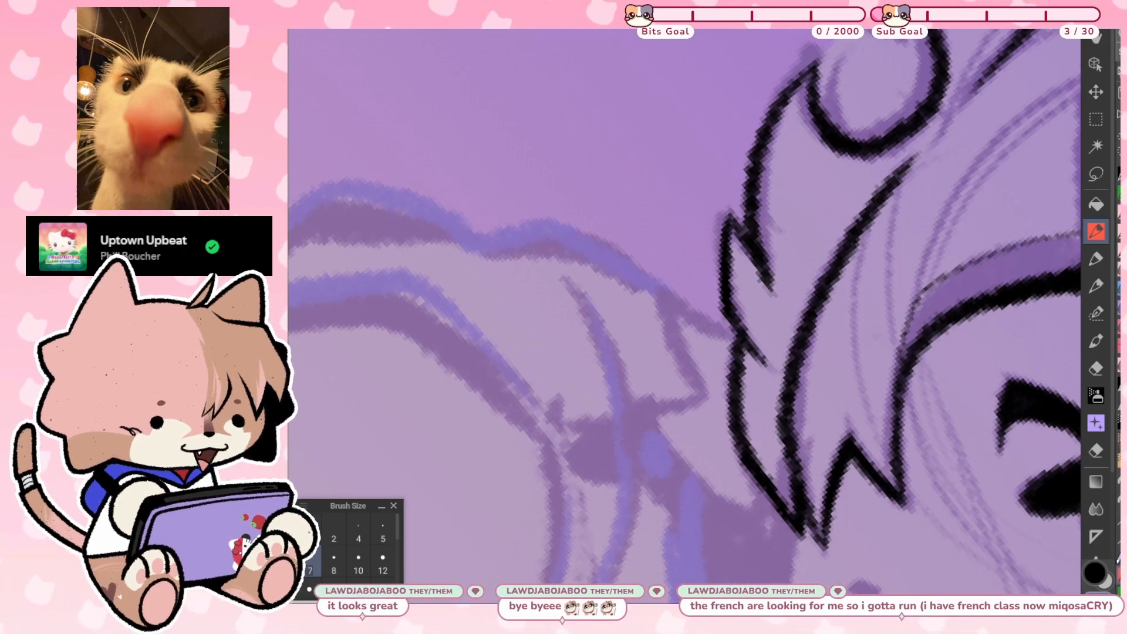
key(ctrl+at)
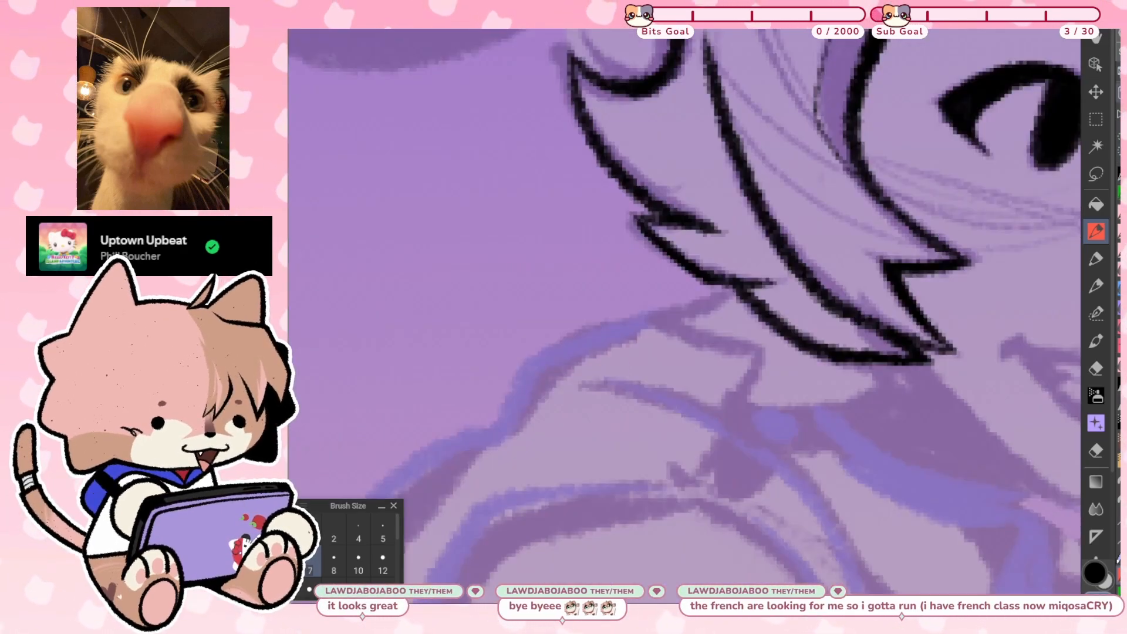
key(ctrl+0)
scroll(734, 253, up, 3)
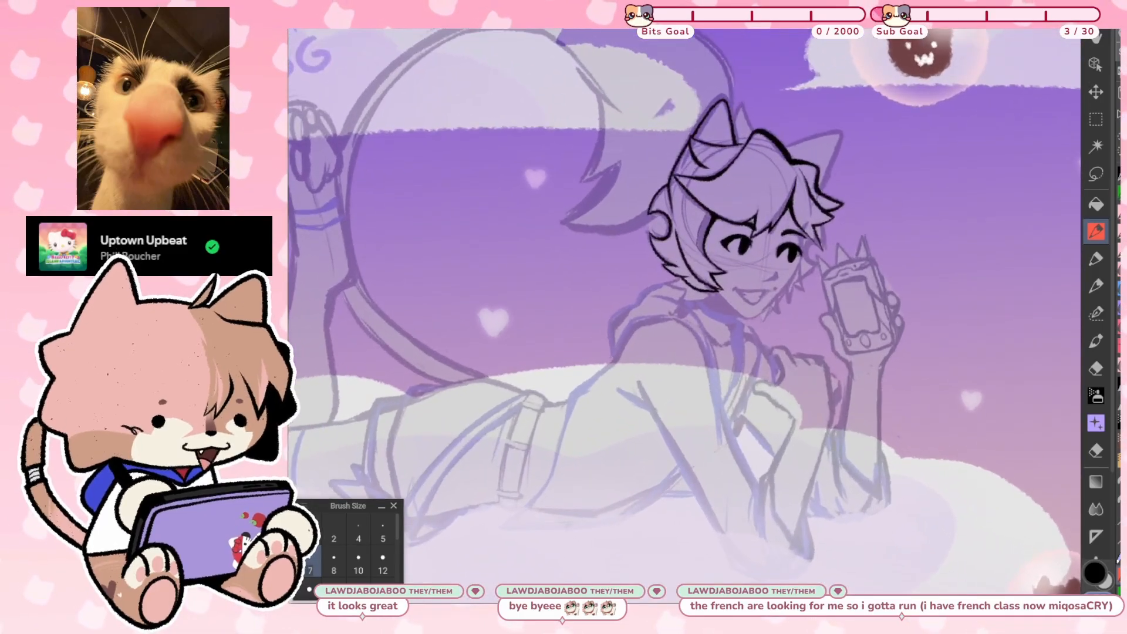
Ink the nose as a thick tapered curve with a small teardrop outline above it, and check it with the sketch hidden
scroll(734, 220, up, 2)
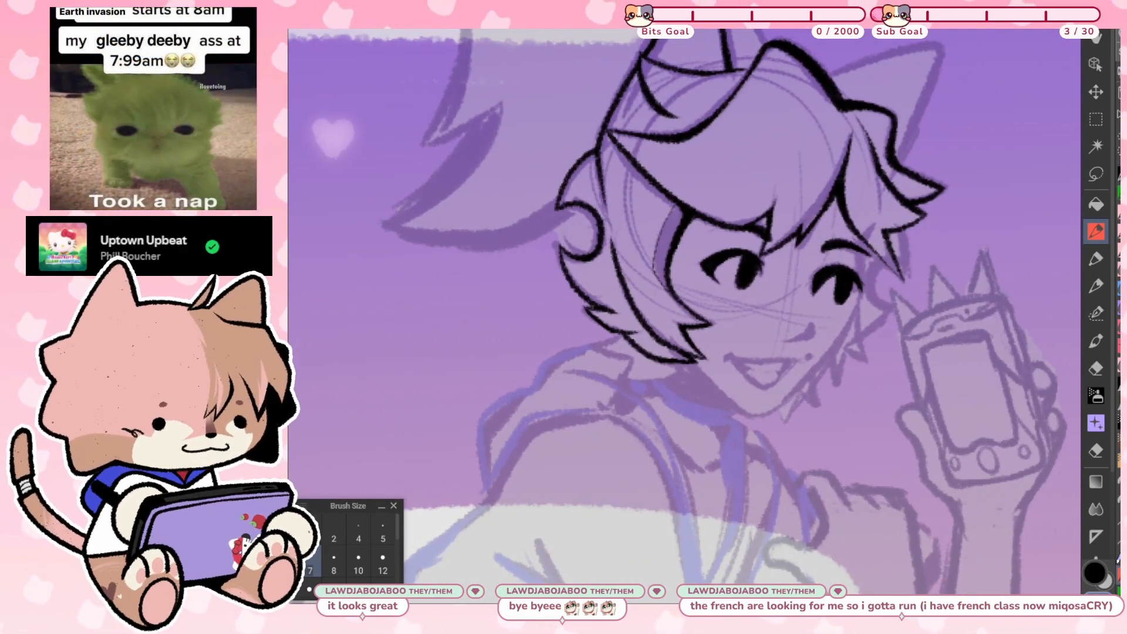
scroll(792, 376, up, 4)
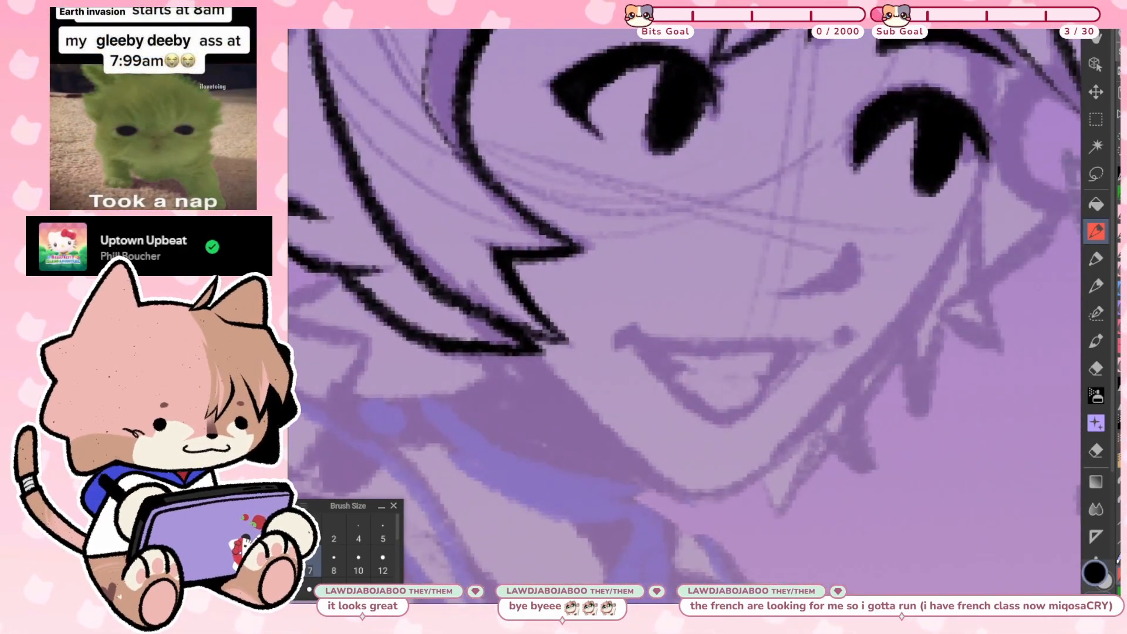
mouse_move(784, 295)
mouse_down()
mouse_move(823, 284)
mouse_move(852, 252)
mouse_up()
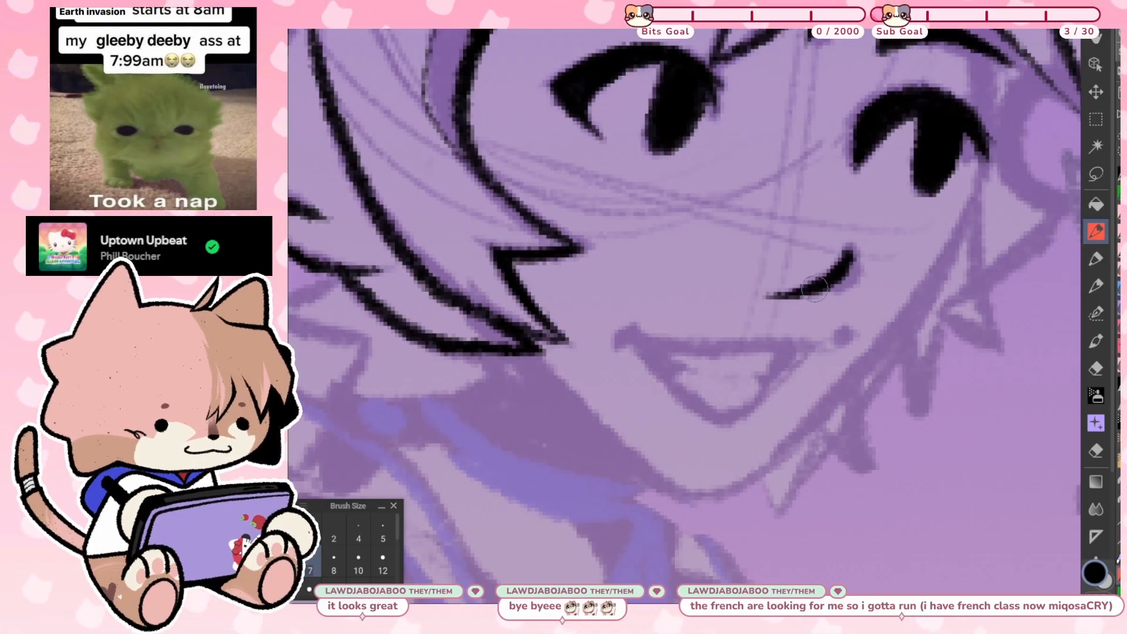
mouse_move(767, 295)
mouse_down()
mouse_move(850, 271)
mouse_move(854, 250)
mouse_up()
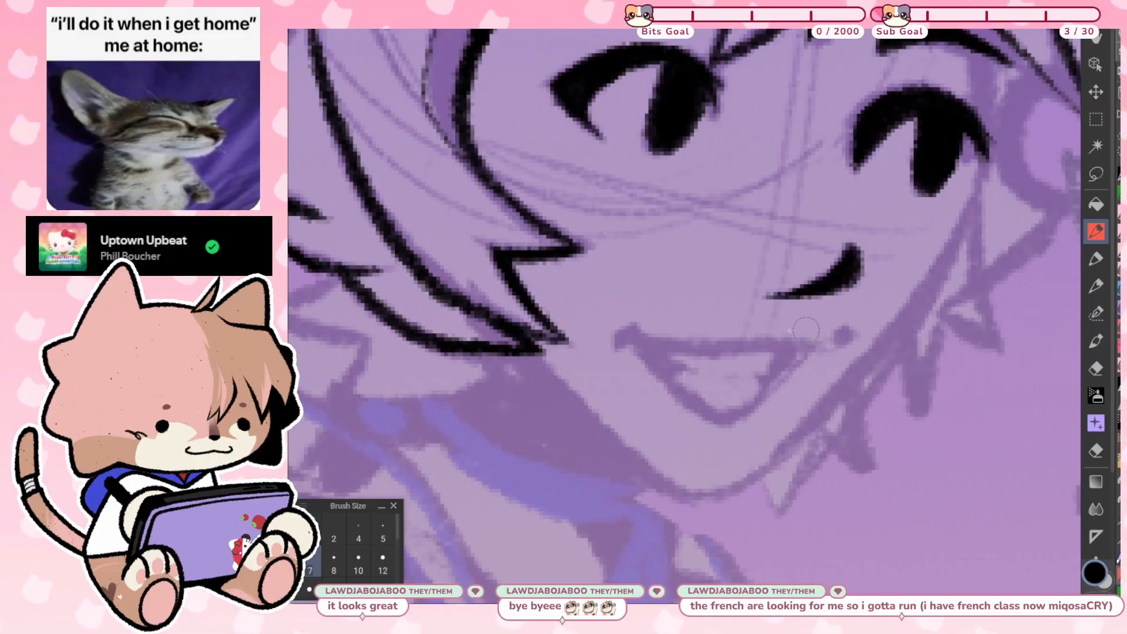
scroll(684, 317, down, 4)
scroll(684, 317, up, 3)
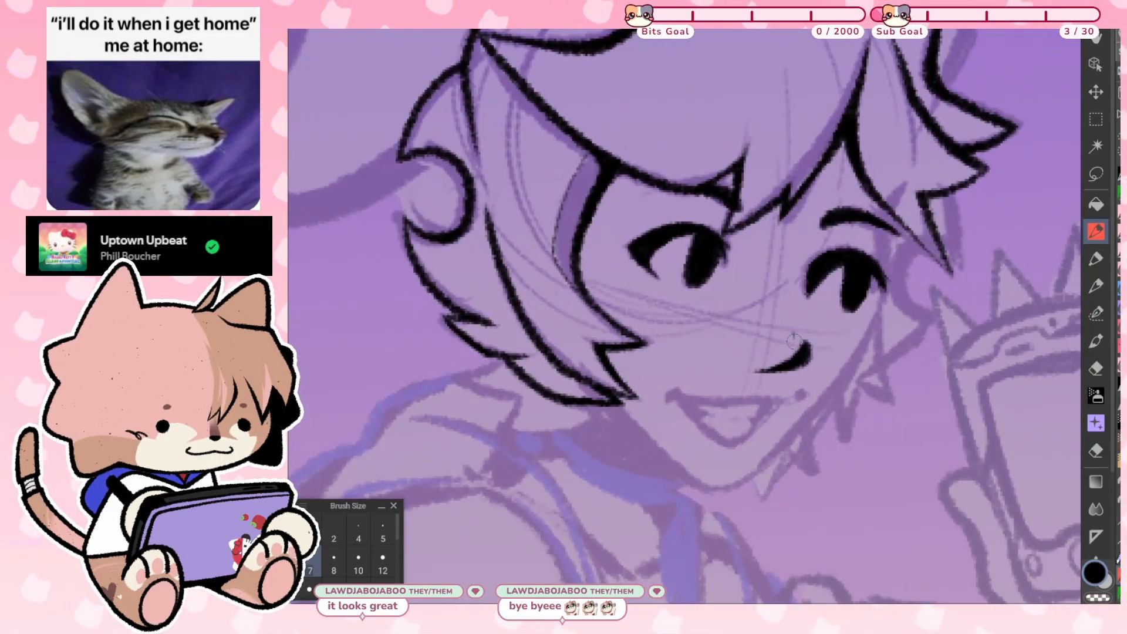
scroll(793, 335, down, 2)
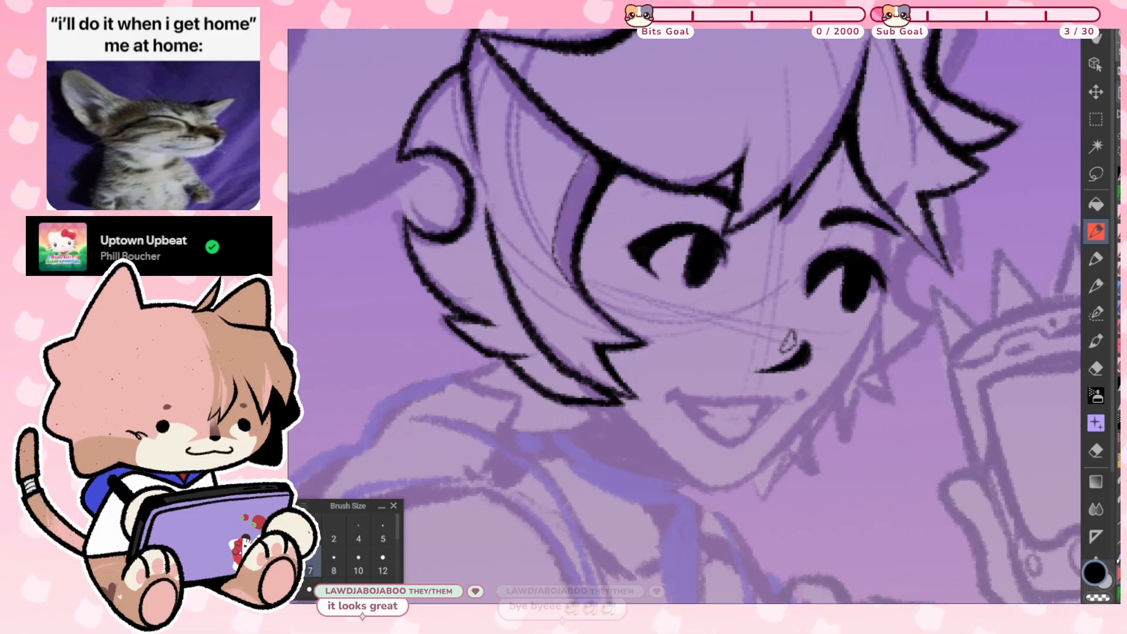
scroll(793, 335, down, 3)
scroll(769, 276, up, 3)
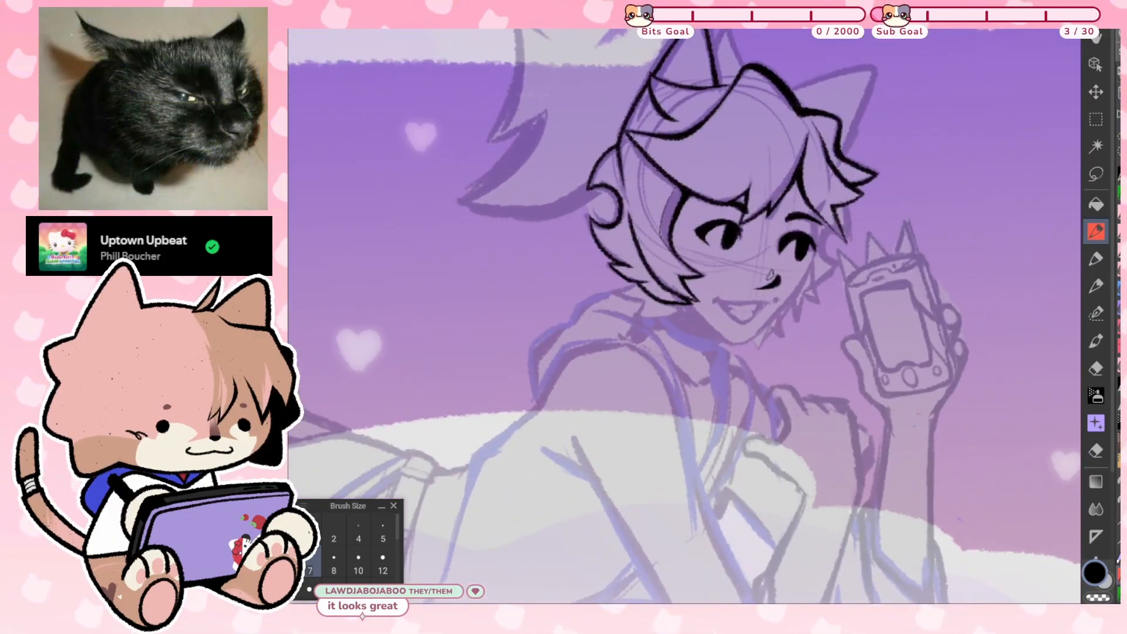
key(h)
key(h)
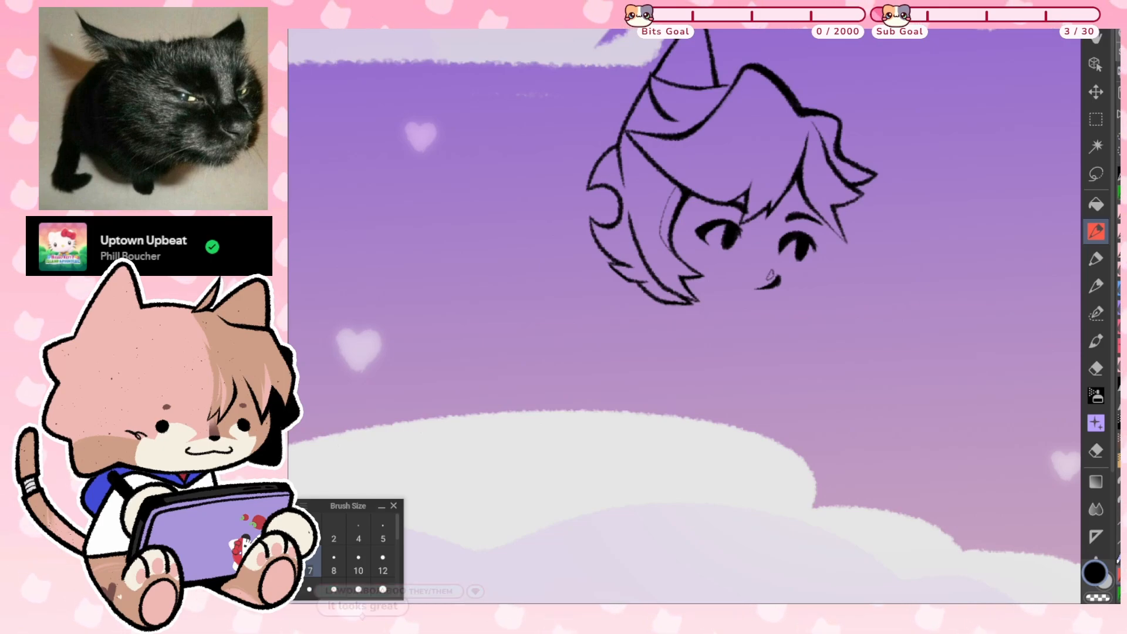
scroll(737, 271, up, 2)
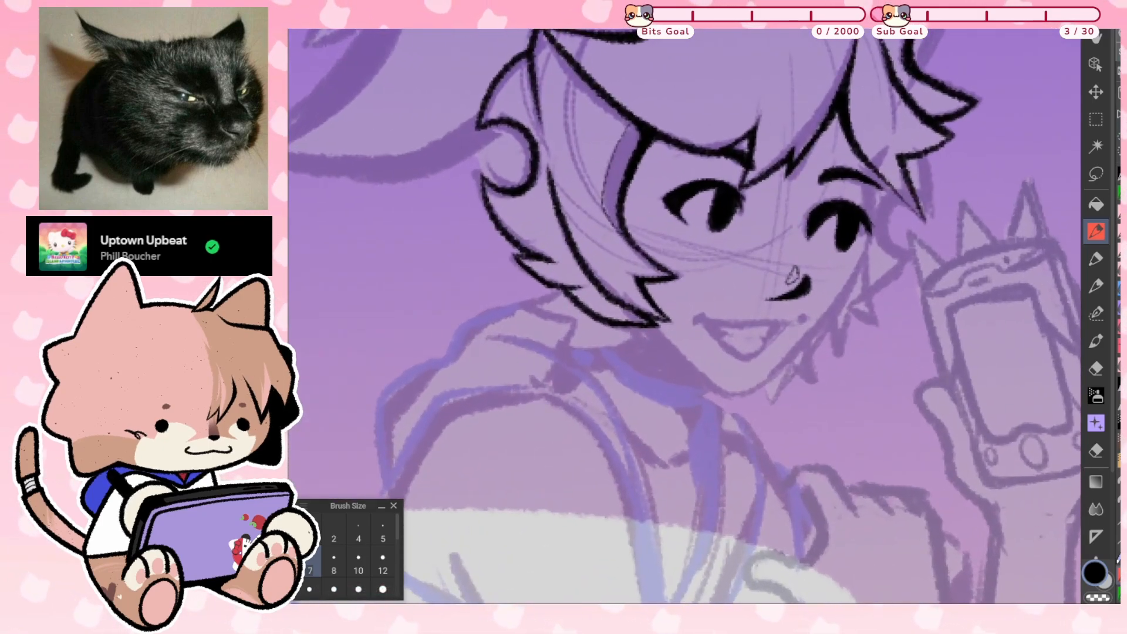
Ink the jawline from below the far eye down to a pointed chin and back up to the side lock's tip
scroll(884, 223, up, 3)
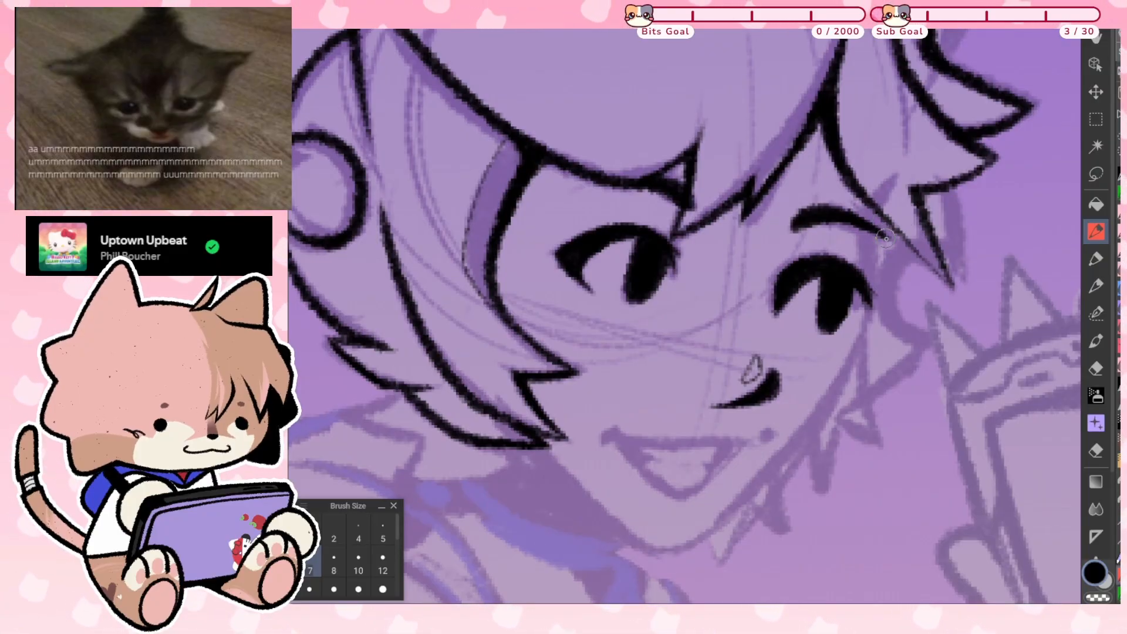
scroll(925, 158, down, 1)
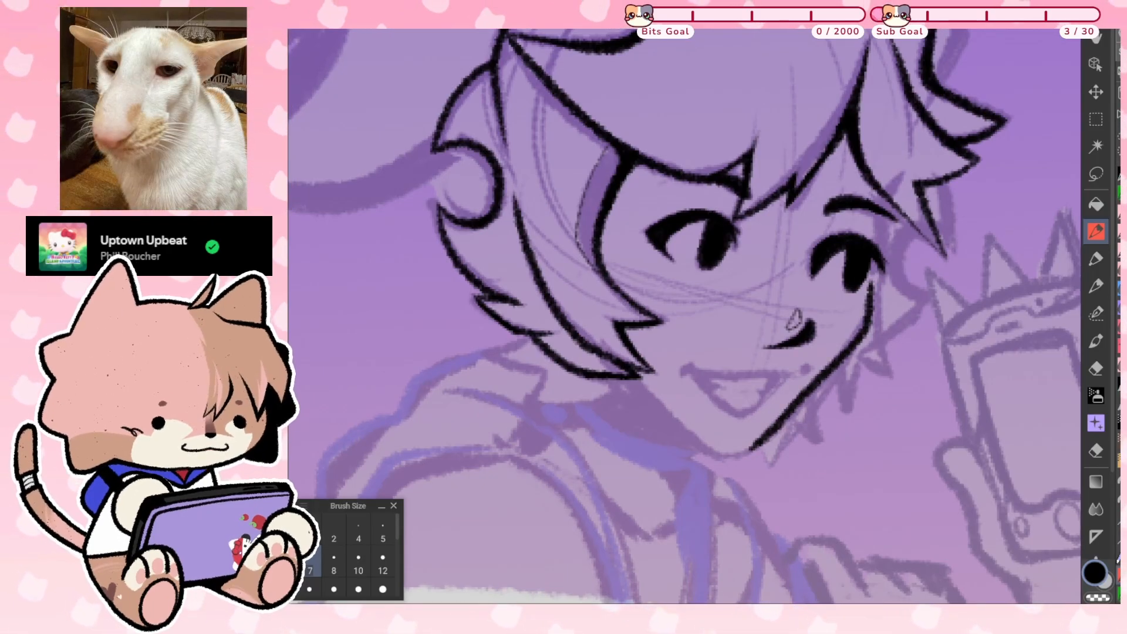
mouse_move(873, 281)
mouse_down()
mouse_move(868, 356)
mouse_move(736, 452)
mouse_move(701, 444)
mouse_move(643, 392)
mouse_up()
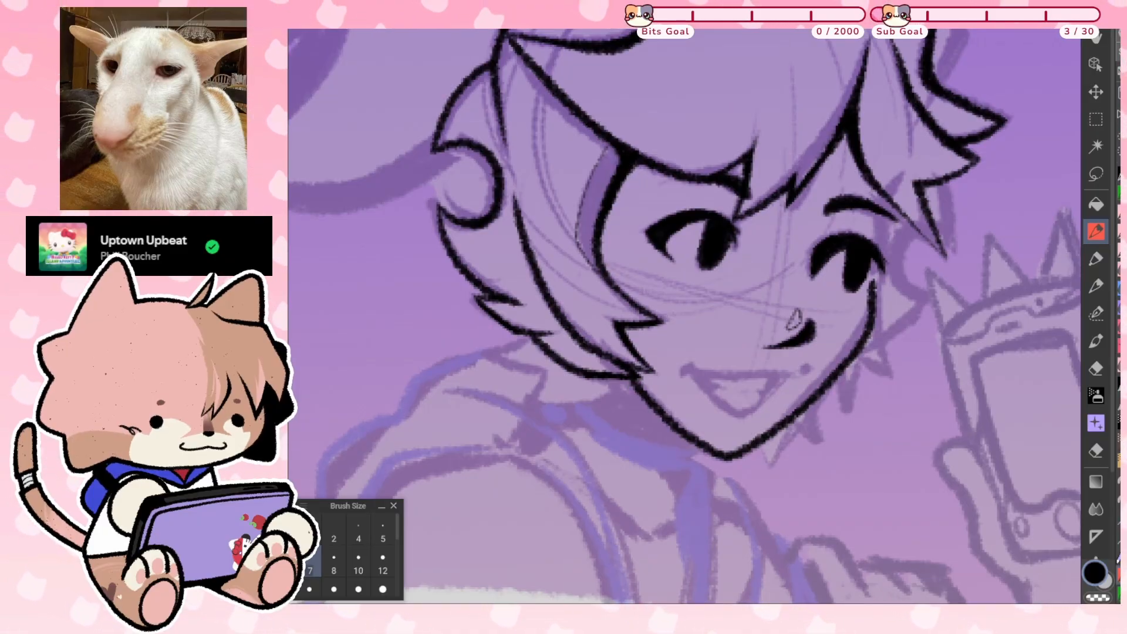
Ink the short curved brow ridge joining the front hair lock to the outer corner of the far eye
scroll(684, 317, up, 2)
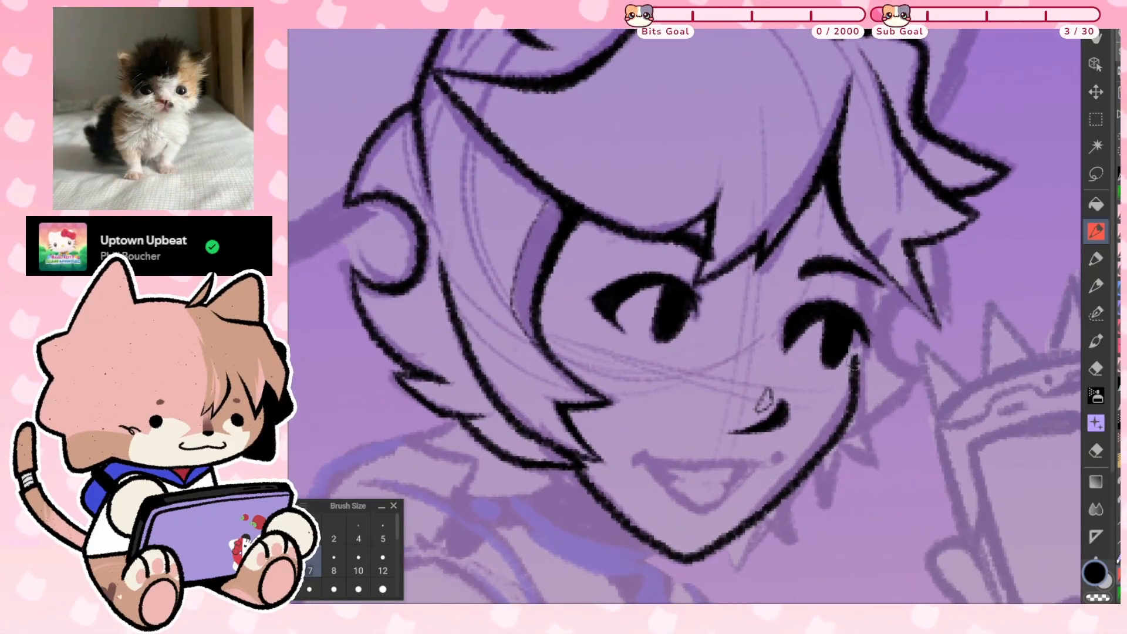
drag(858, 330, 878, 311)
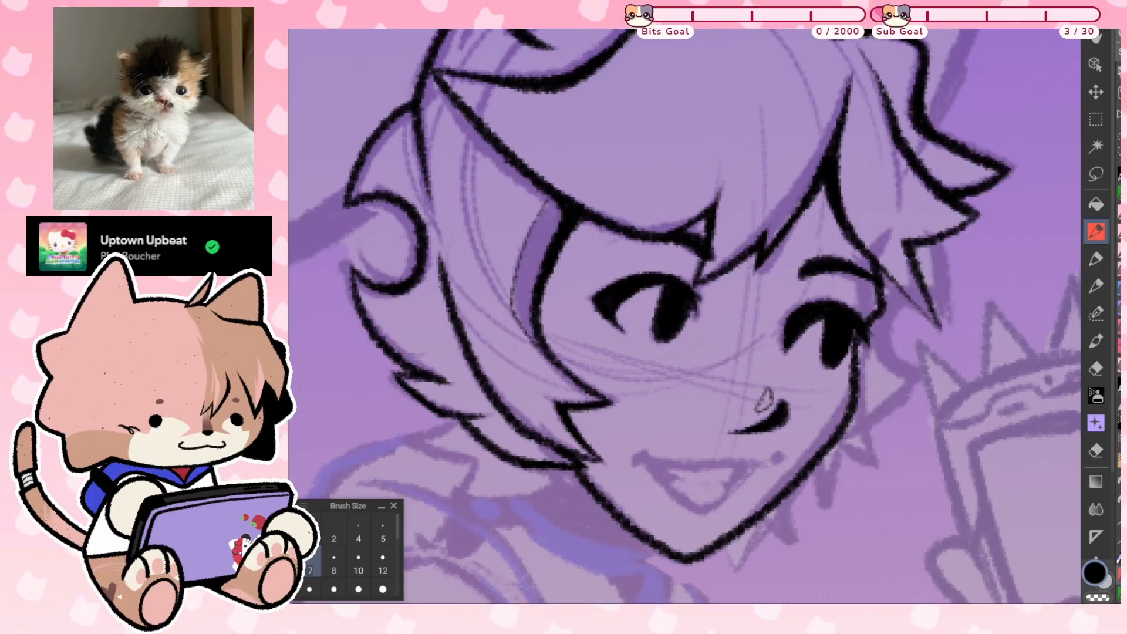
key(ctrl+z)
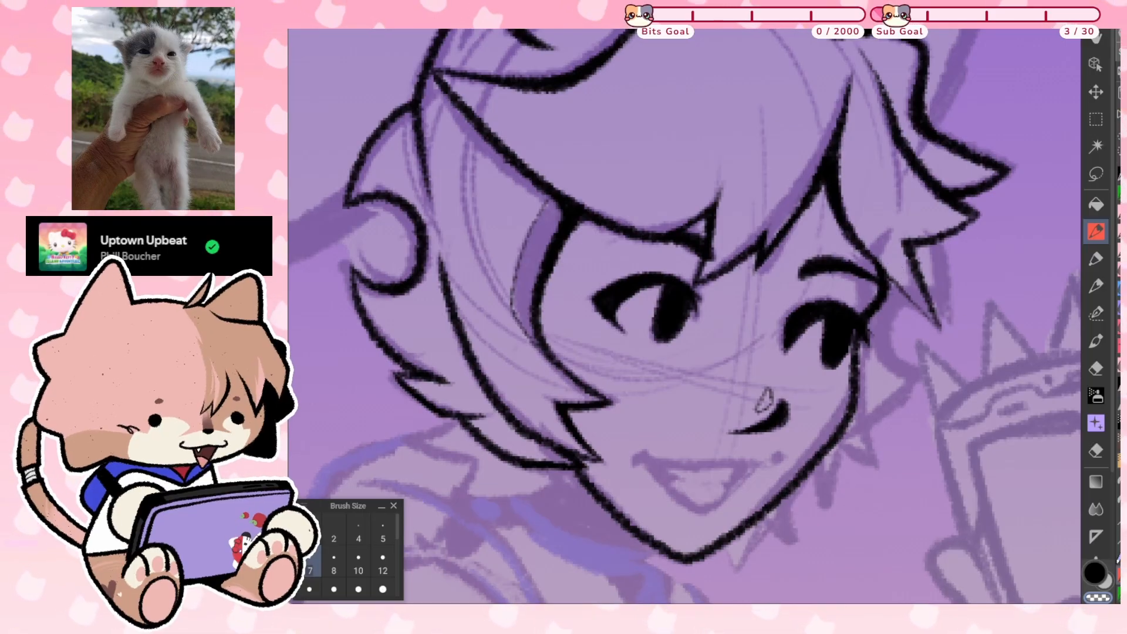
key(c)
drag(895, 271, 801, 294)
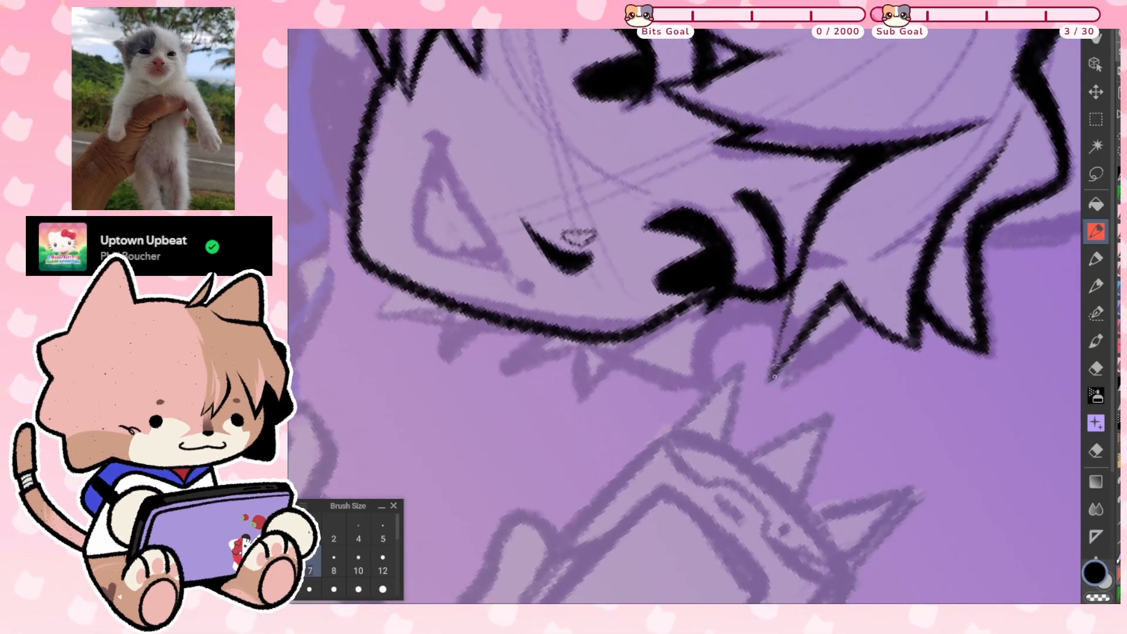
Thicken the inner edge of the pointed front lock from the brow ridge down to its tip
drag(769, 376, 778, 299)
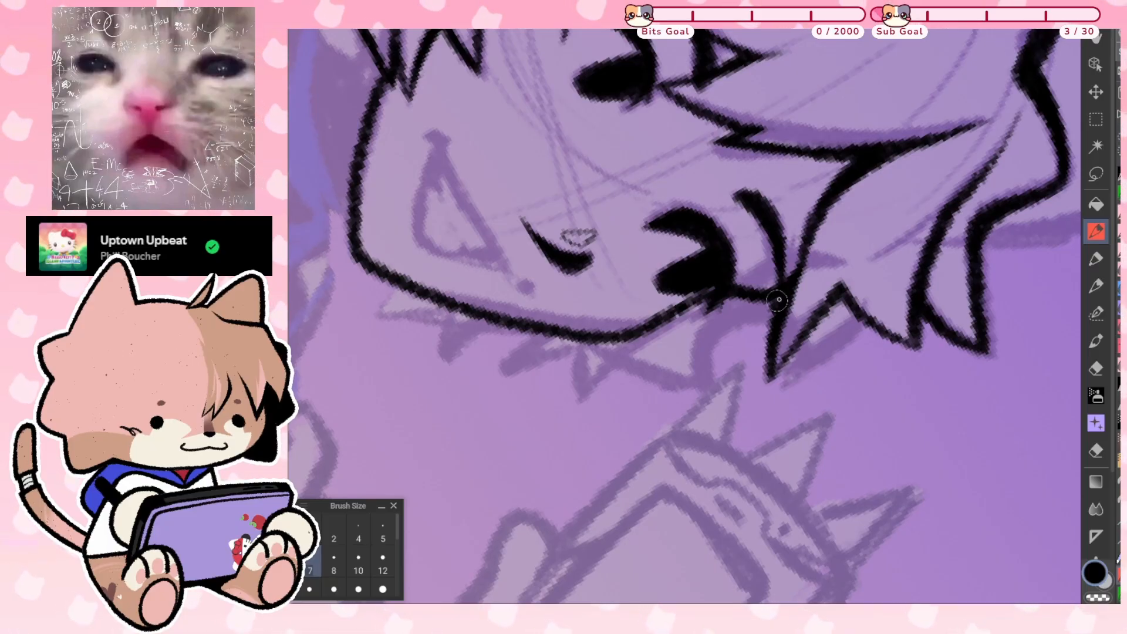
drag(779, 300, 772, 347)
key(ctrl+at)
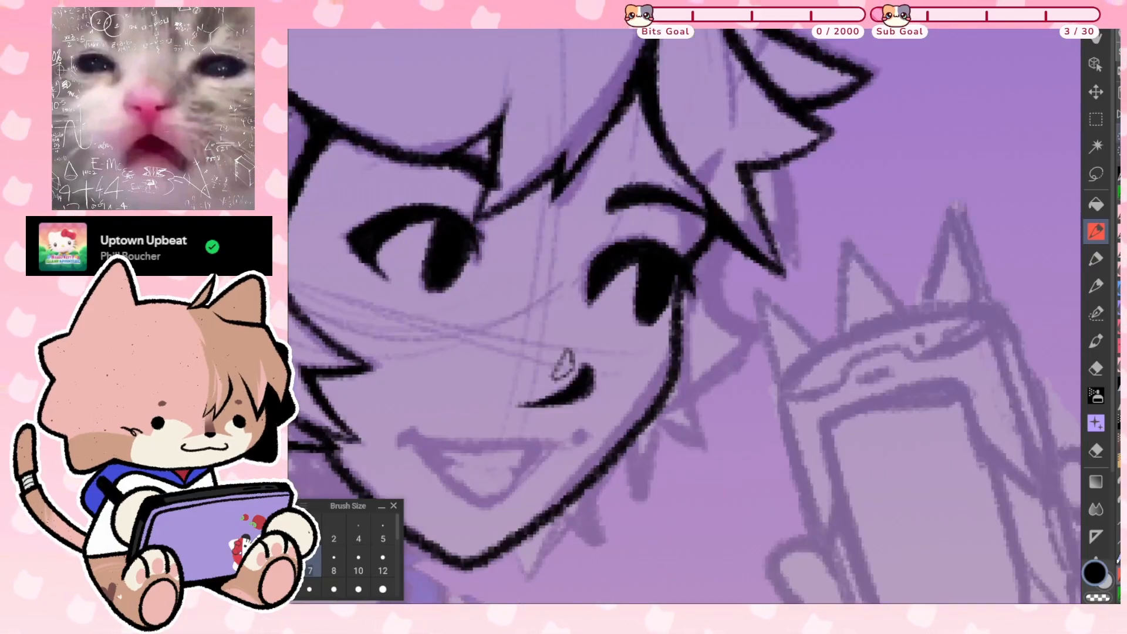
drag(578, 376, 707, 387)
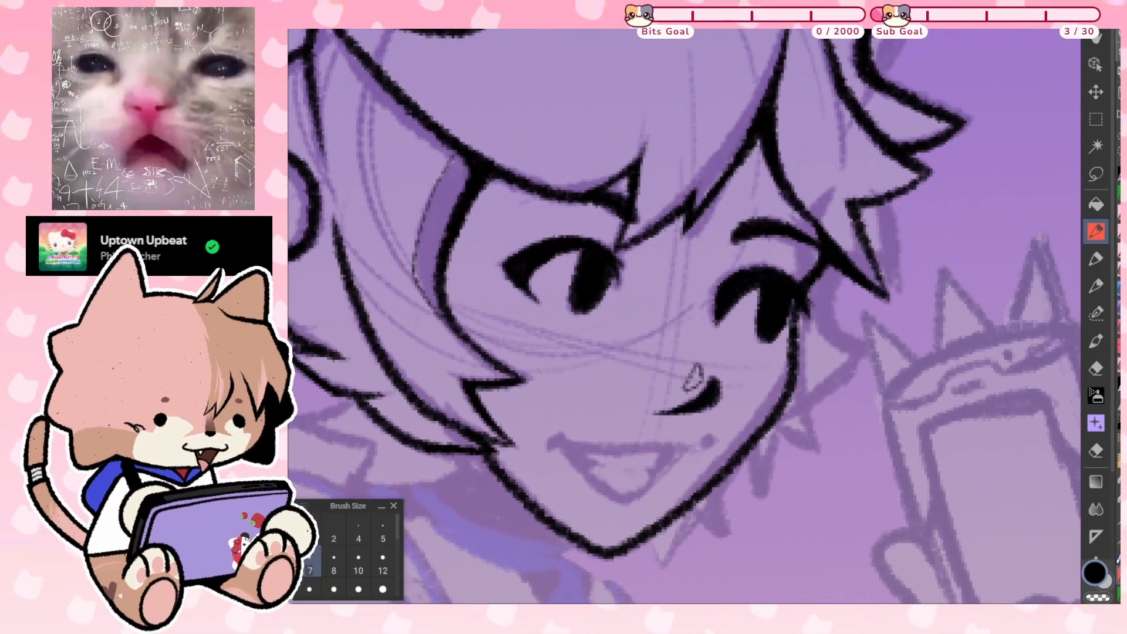
key(ctrl+comma)
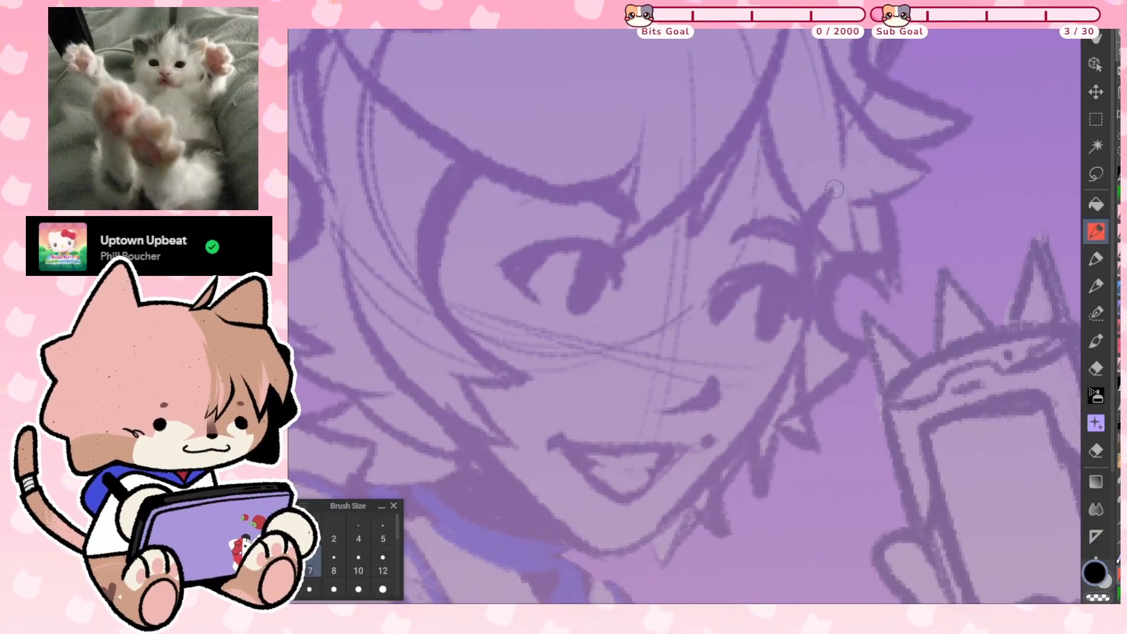
mouse_move(835, 189)
mouse_down()
mouse_move(801, 239)
mouse_move(813, 304)
mouse_up()
mouse_move(770, 240)
mouse_down()
mouse_move(710, 258)
mouse_move(838, 317)
mouse_move(701, 353)
mouse_up()
key(ctrl+z)
key(ctrl+z)
key(ctrl+z)
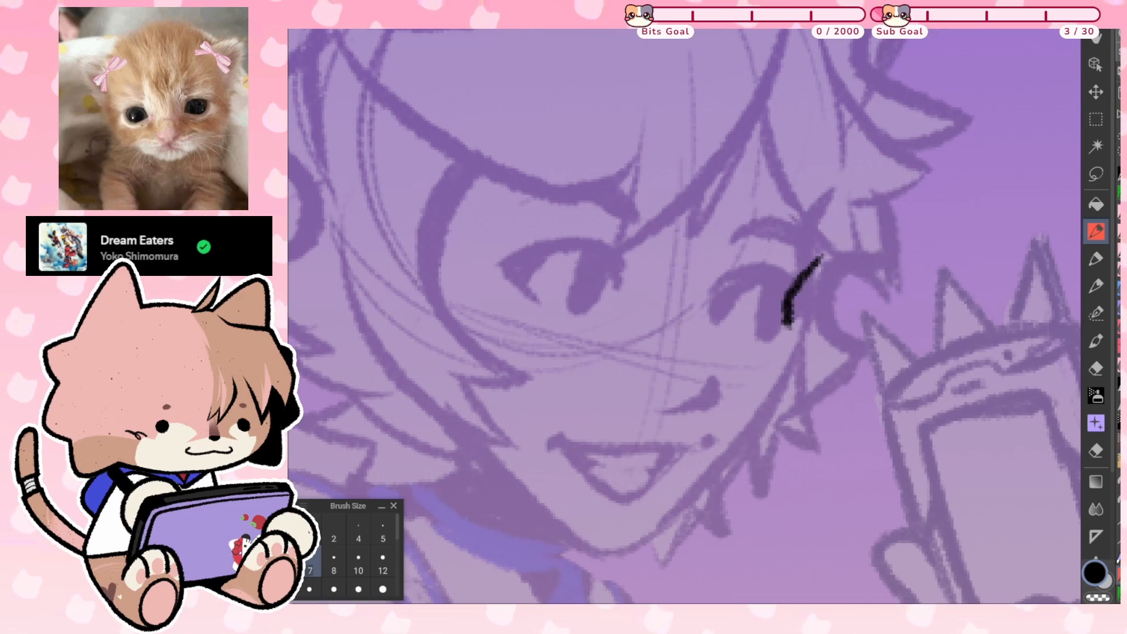
key(ctrl+z)
mouse_move(813, 261)
mouse_down()
mouse_move(784, 297)
mouse_move(791, 385)
mouse_move(793, 357)
mouse_move(678, 513)
mouse_up()
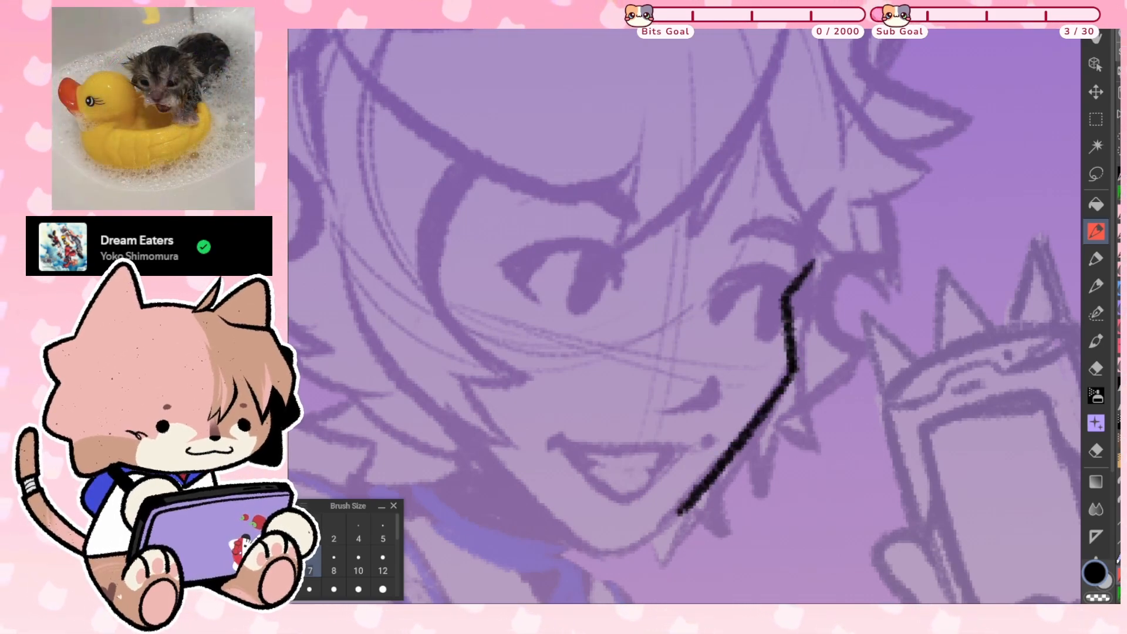
key(ctrl+z)
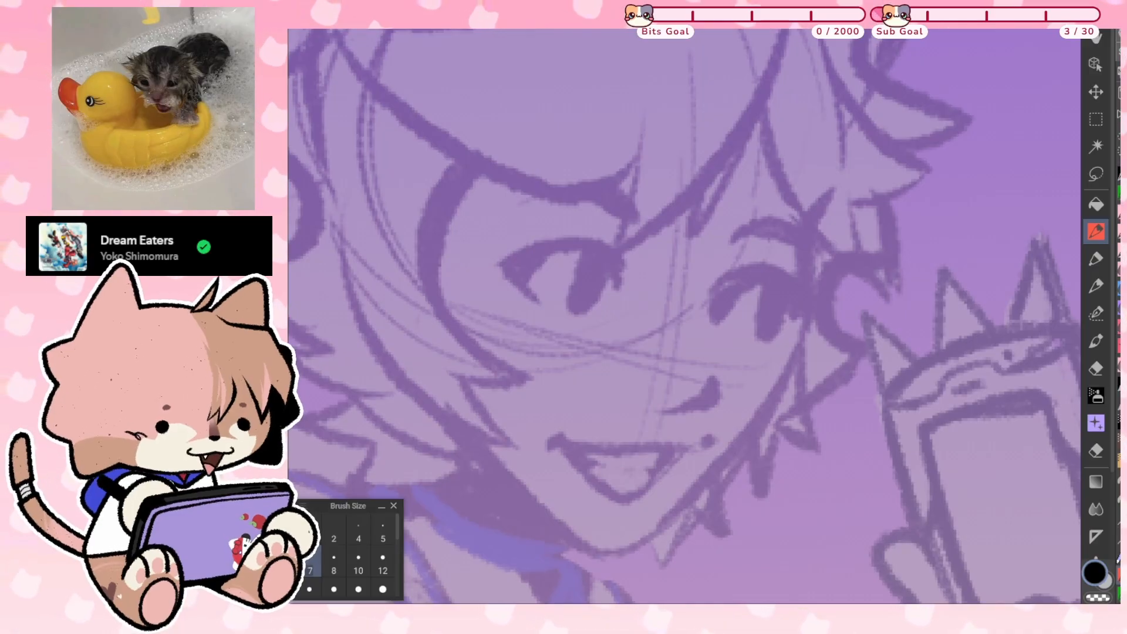
key(ctrl+z)
Reshape the jawline's weight, slimming it along the cheek and thickening it heavily toward the chin
scroll(684, 316, down, 2)
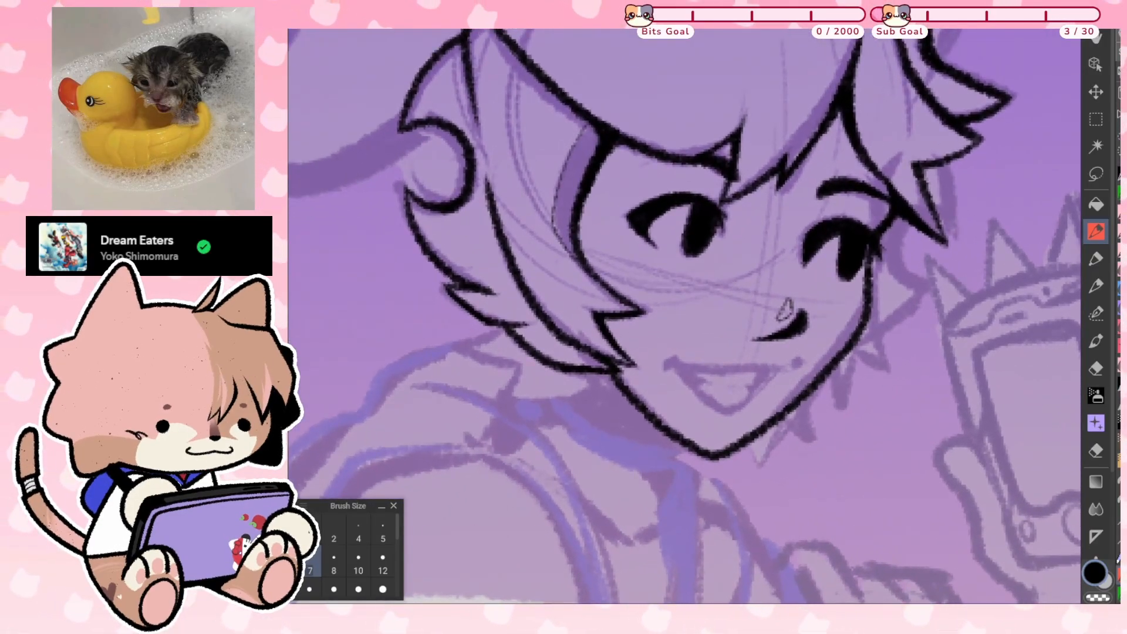
key(ctrl+z)
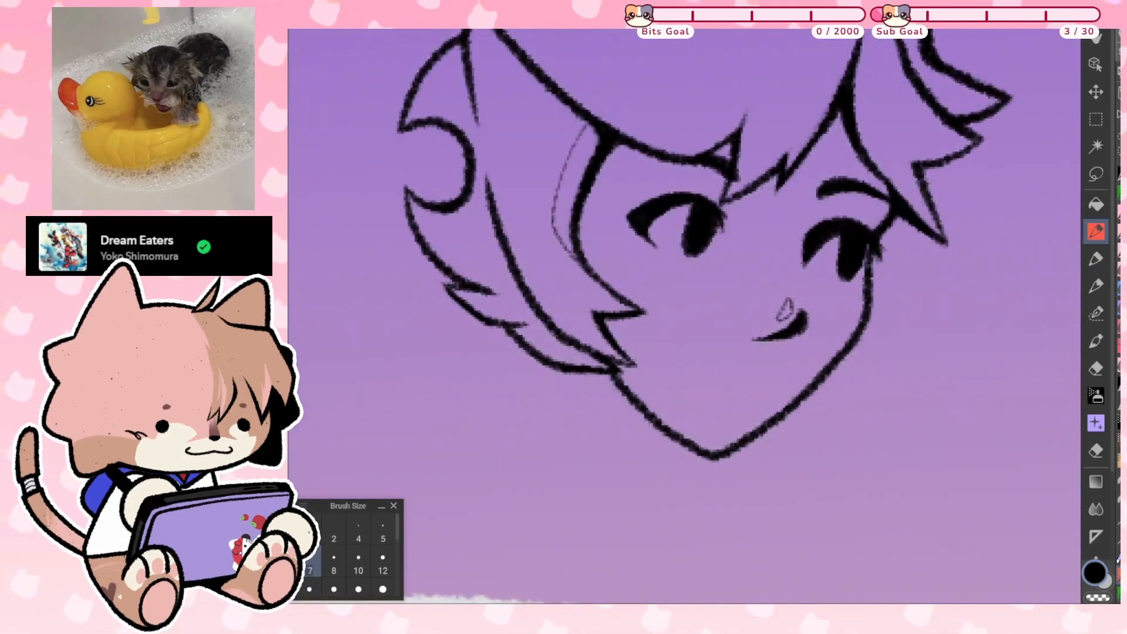
key(ctrl+y)
key(h)
drag(581, 309, 756, 272)
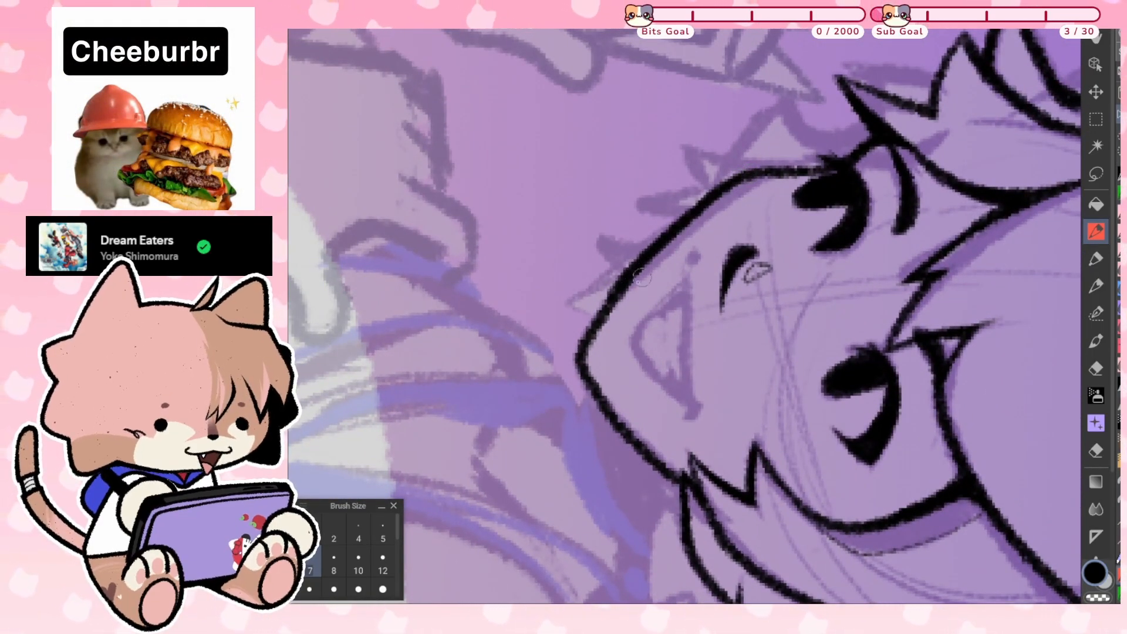
drag(633, 273, 769, 161)
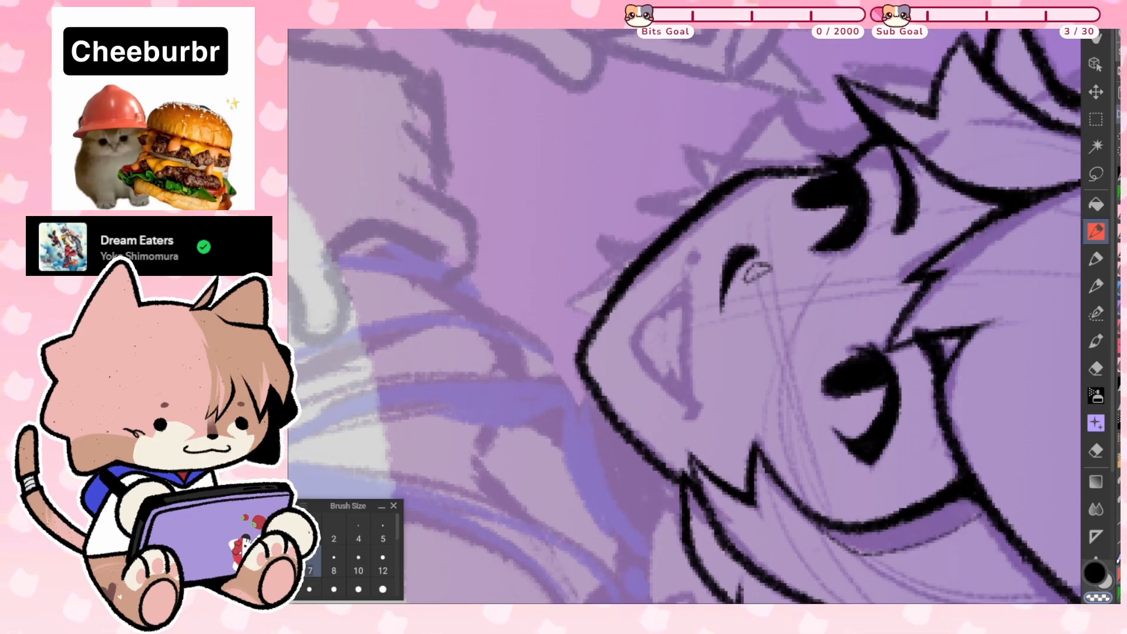
key(ctrl+z)
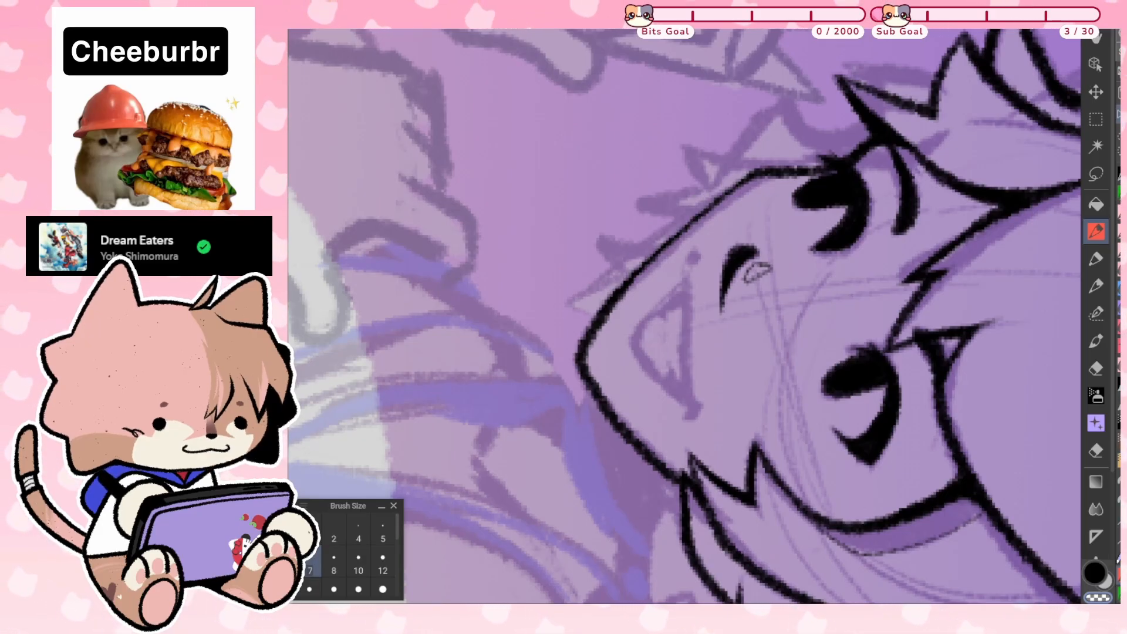
mouse_move(758, 173)
mouse_down()
mouse_move(645, 262)
mouse_move(589, 356)
mouse_move(600, 389)
mouse_move(575, 328)
mouse_move(710, 205)
mouse_up()
drag(632, 278, 587, 339)
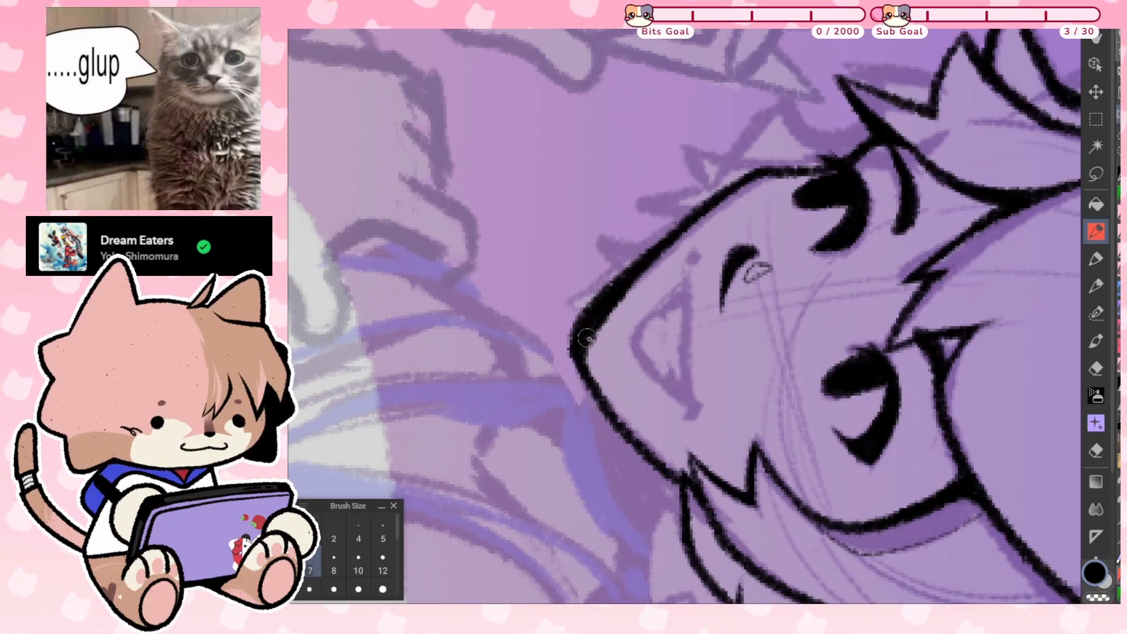
Trim the thickened chin line and check the face mirrored and with the sketch hidden
key(minus)
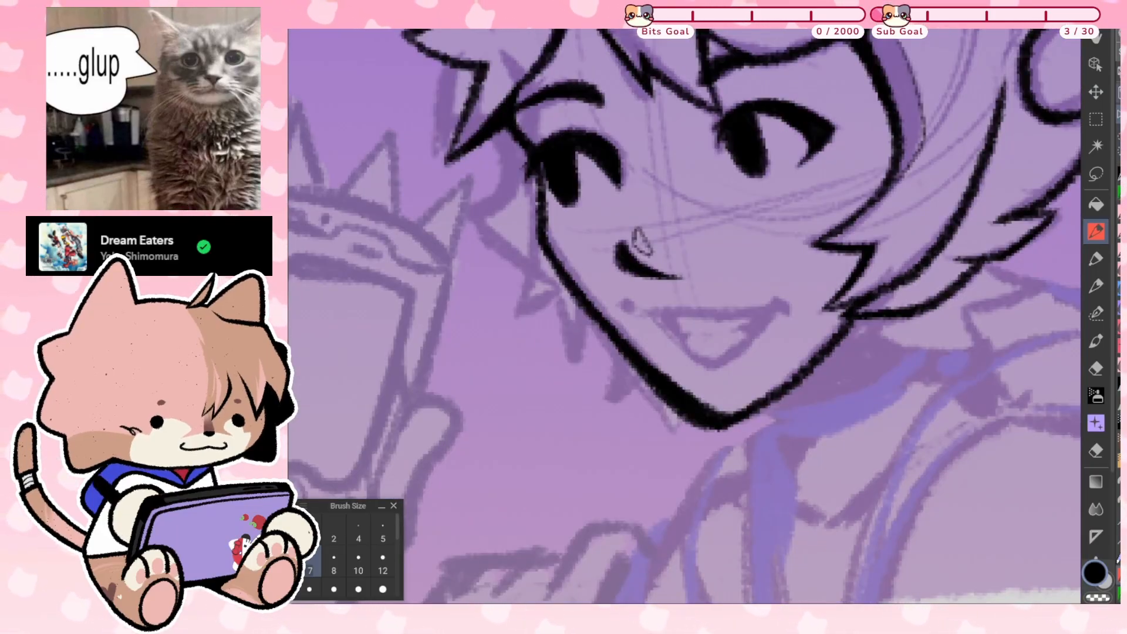
key(m)
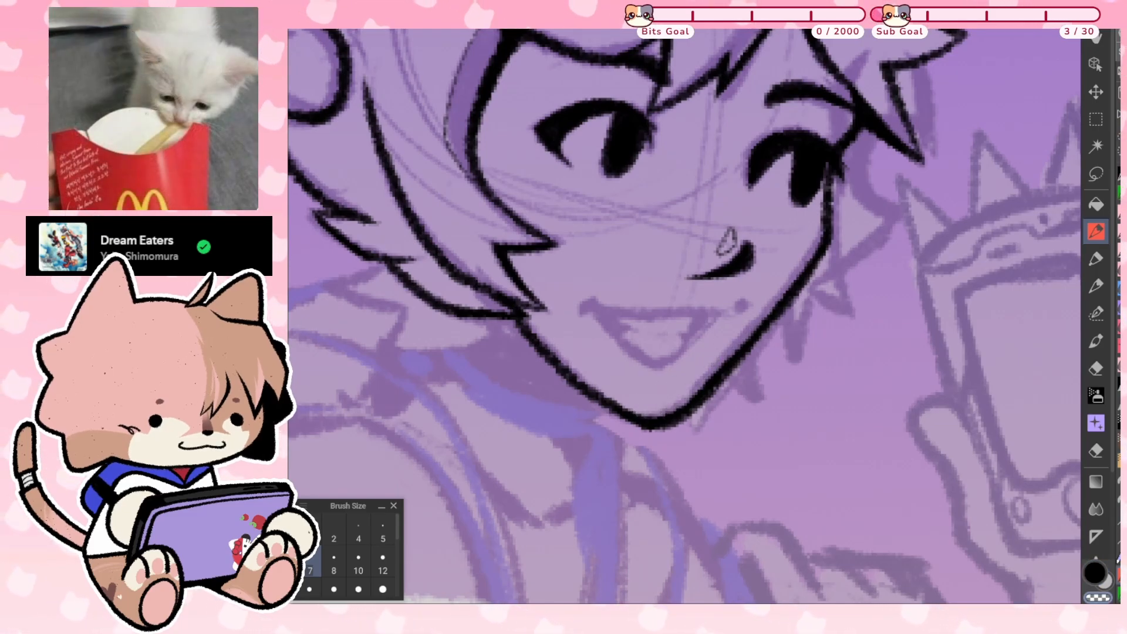
scroll(726, 241, down, 3)
scroll(740, 300, up, 2)
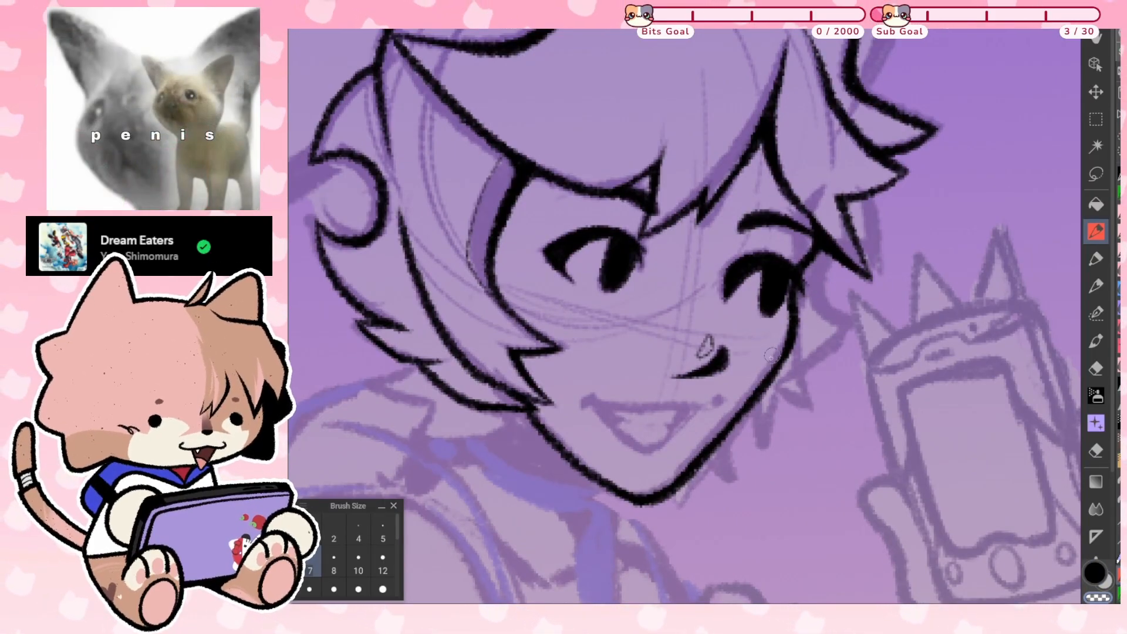
scroll(684, 317, down, 4)
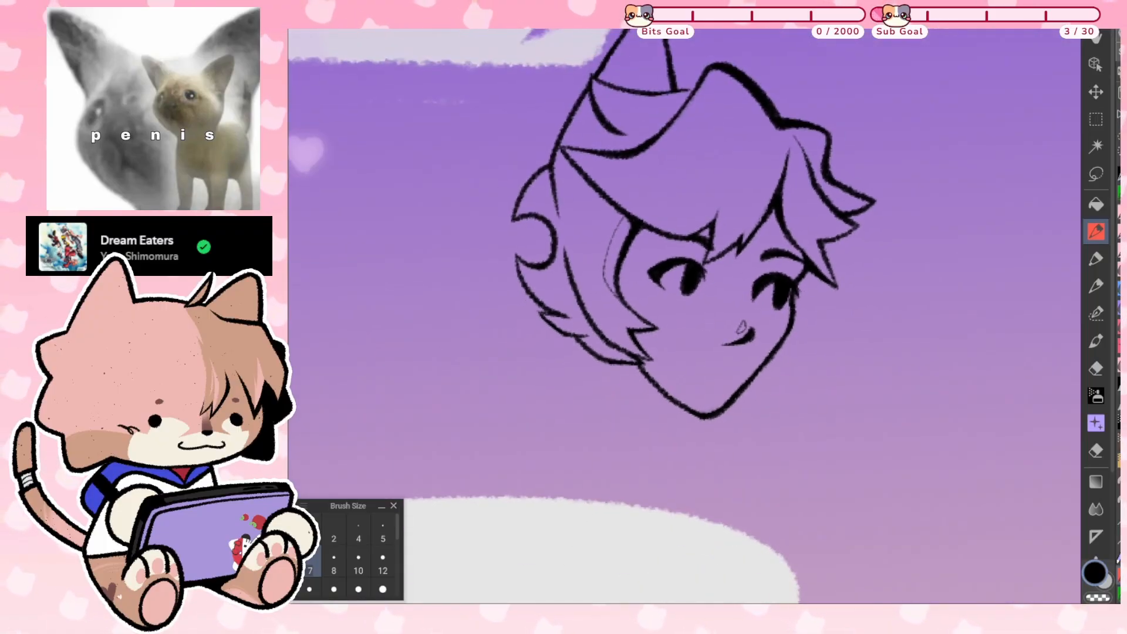
key(h)
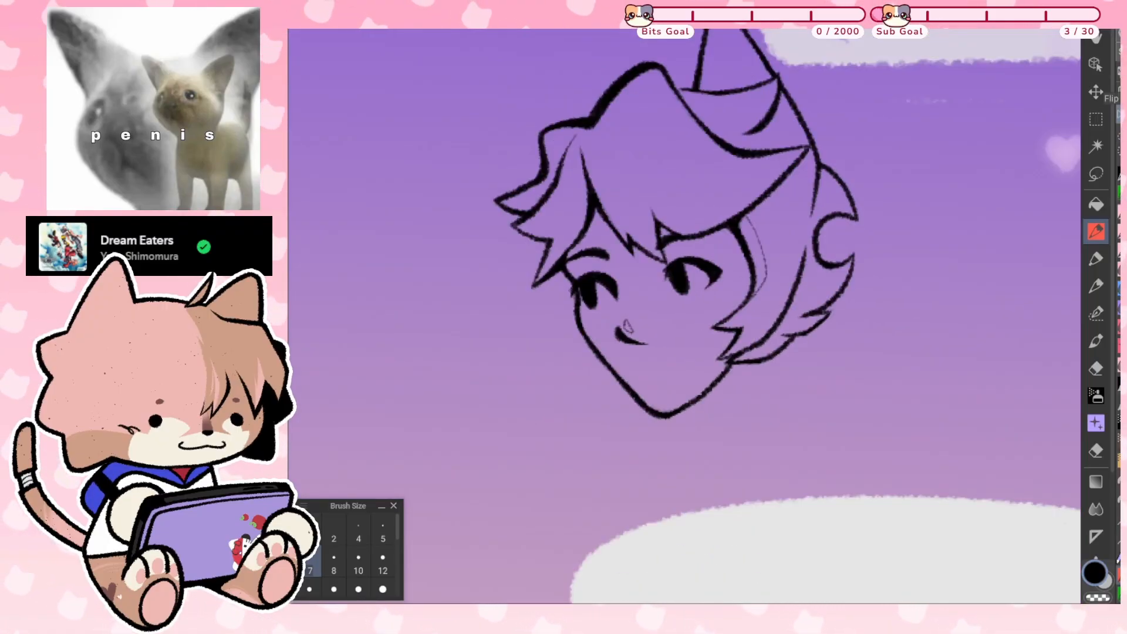
key(h)
scroll(513, 390, up, 5)
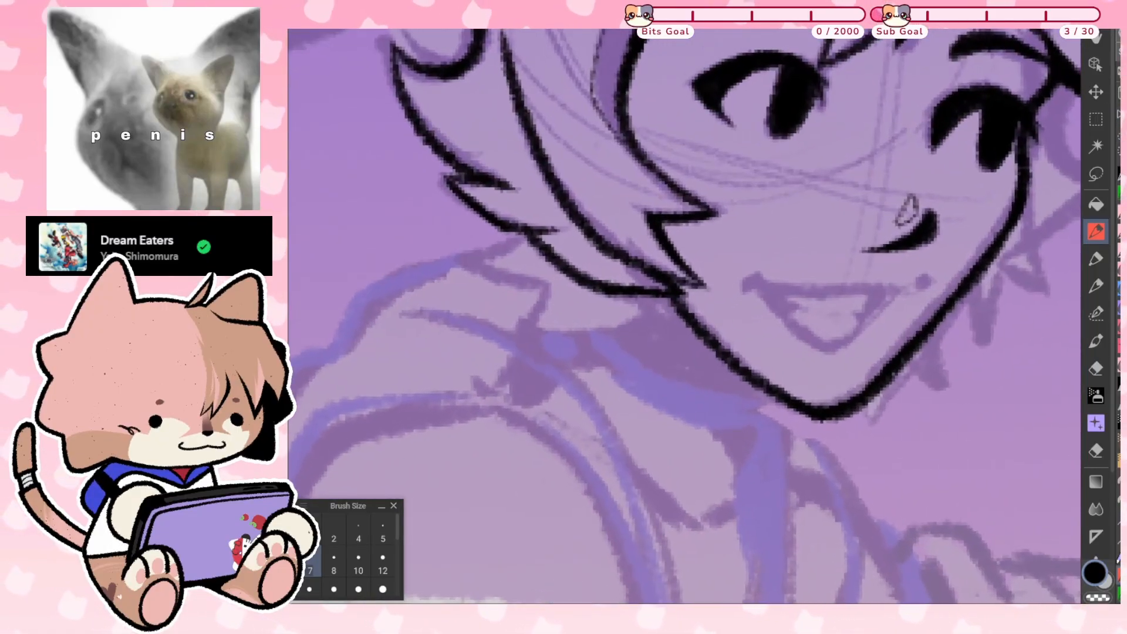
Ink the spiky hair tuft at the nape below the back hair, thickening its outer edge and the corner near the jaw
scroll(974, 265, up, 1)
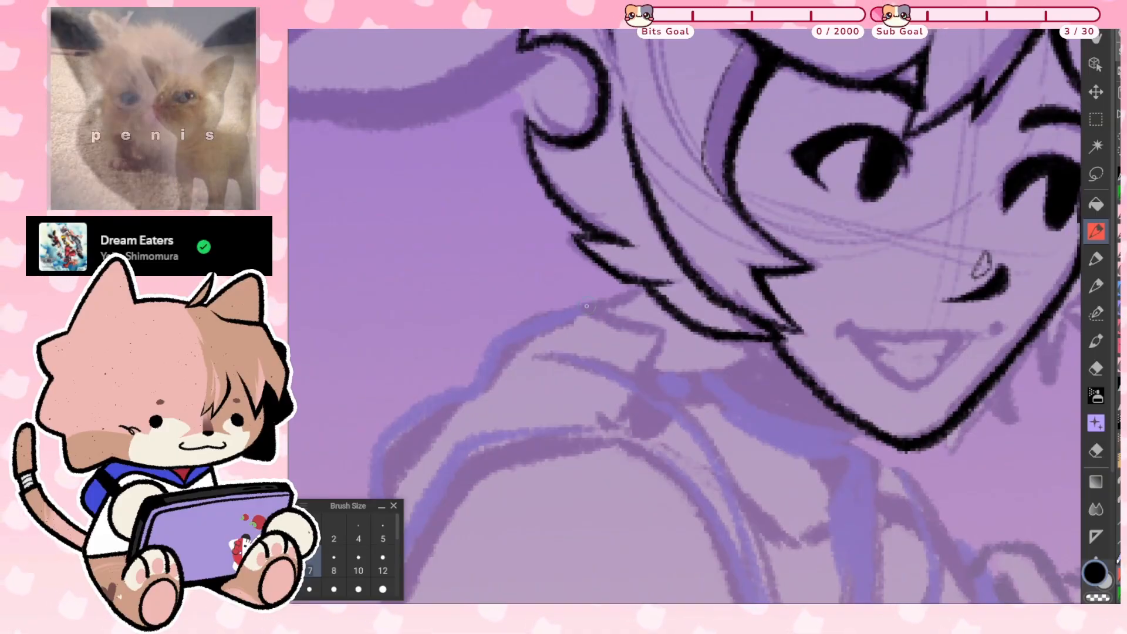
drag(586, 306, 649, 287)
scroll(640, 291, up, 3)
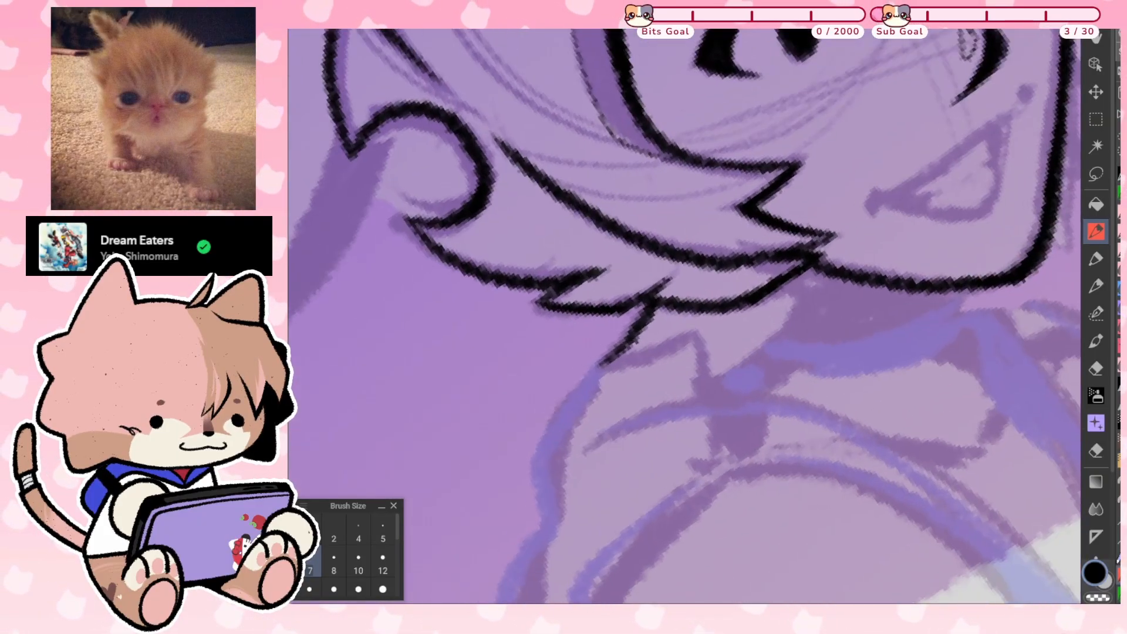
drag(626, 367, 725, 323)
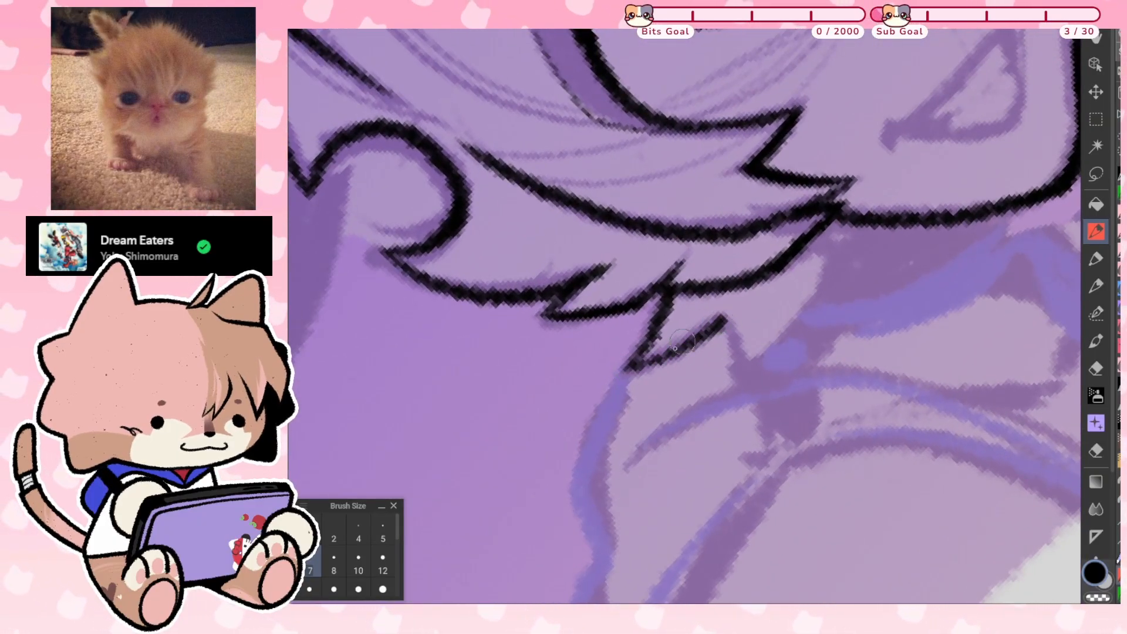
mouse_move(672, 352)
mouse_down()
mouse_move(719, 318)
mouse_move(746, 378)
mouse_up()
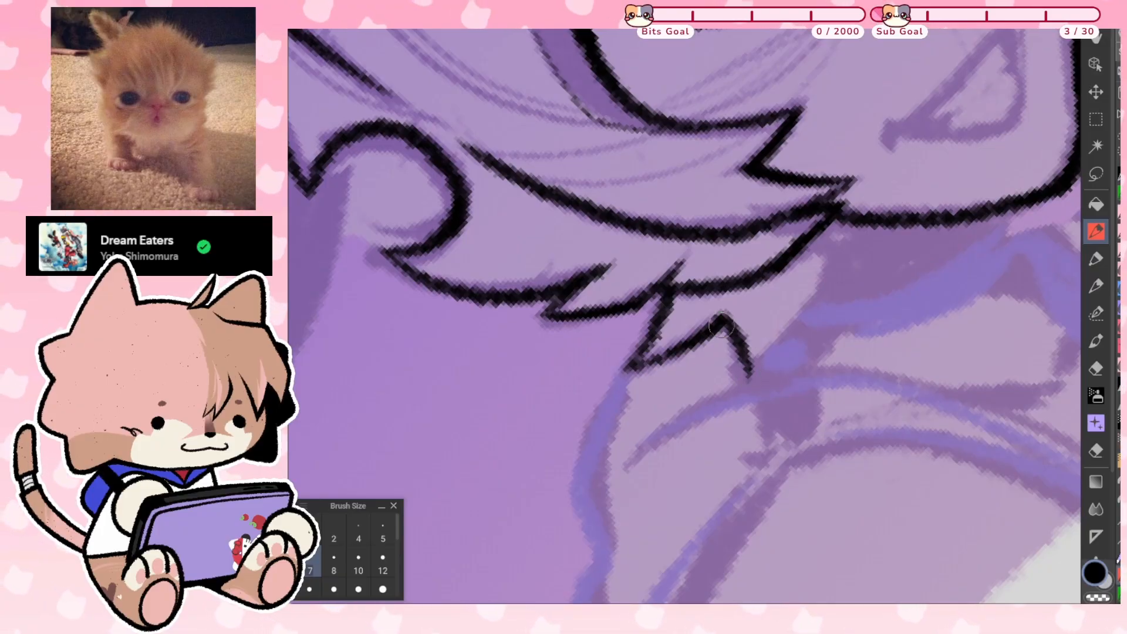
mouse_move(722, 320)
mouse_down()
mouse_move(793, 333)
mouse_move(829, 277)
mouse_move(837, 209)
mouse_up()
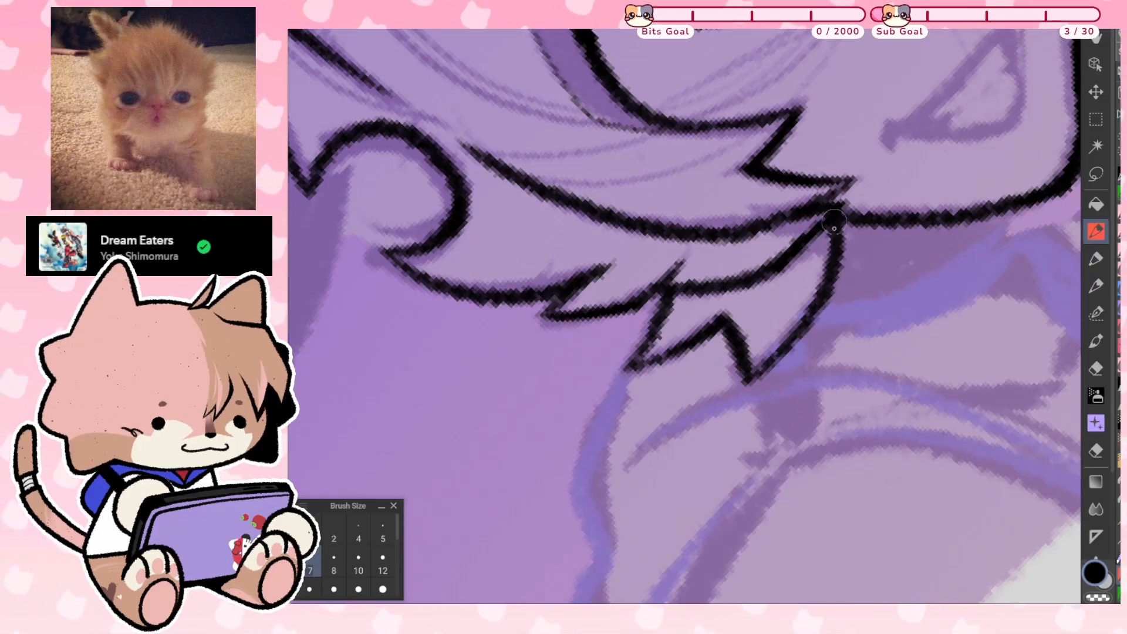
drag(789, 339, 821, 231)
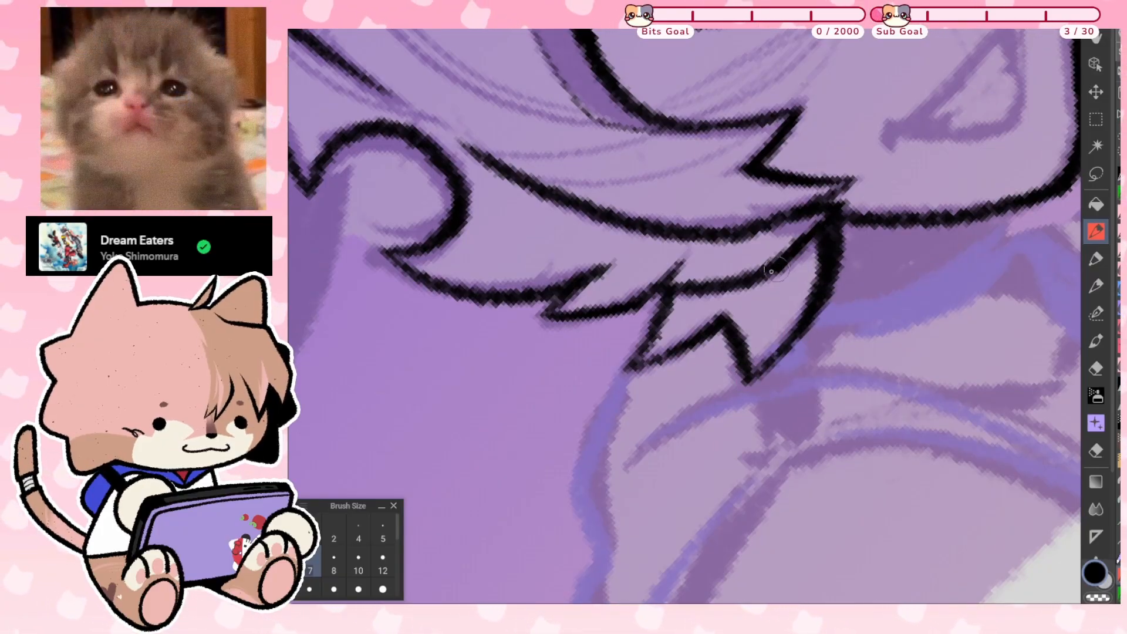
drag(766, 273, 817, 238)
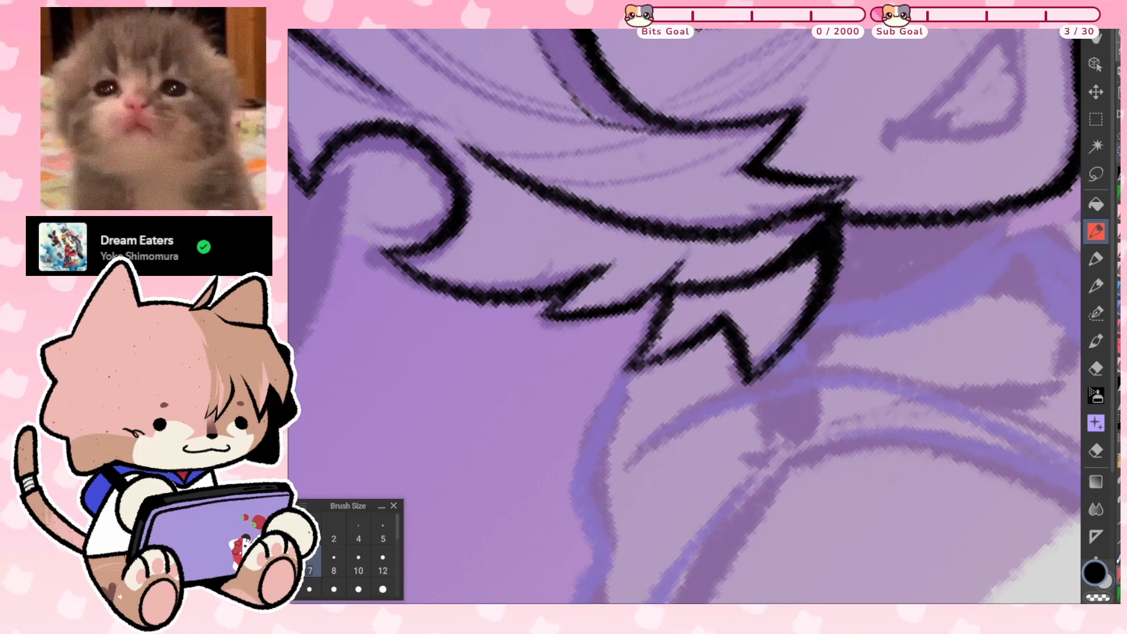
Ink the curved collar line of the neck from the nape tuft to the chin, ending in a short downward stroke
scroll(683, 317, down, 5)
scroll(751, 264, up, 4)
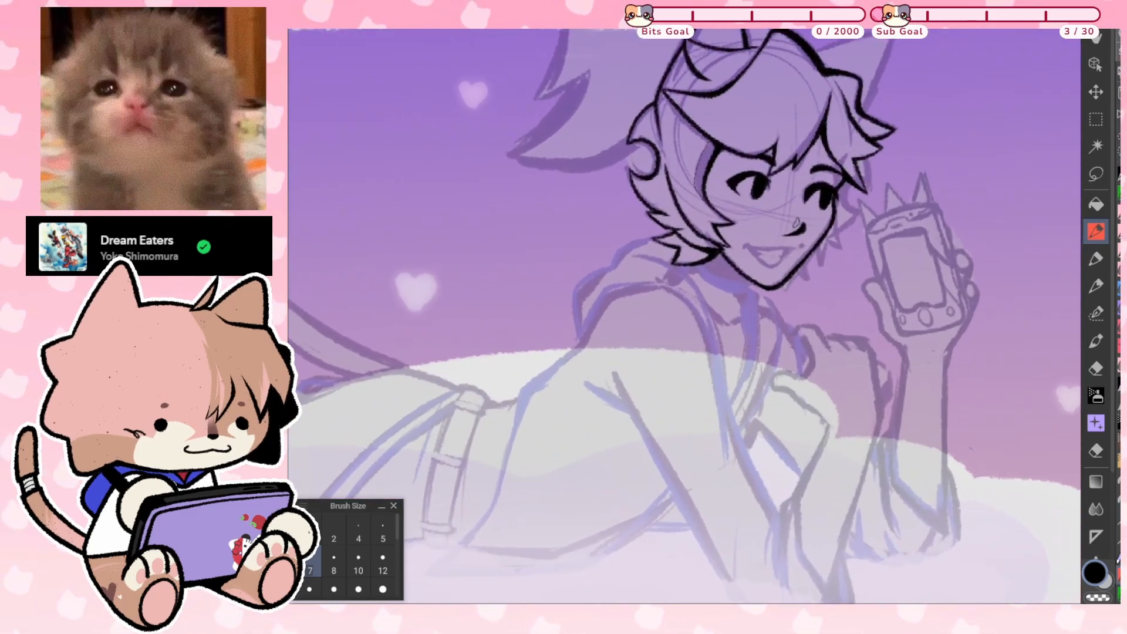
scroll(668, 328, up, 3)
scroll(684, 317, up, 2)
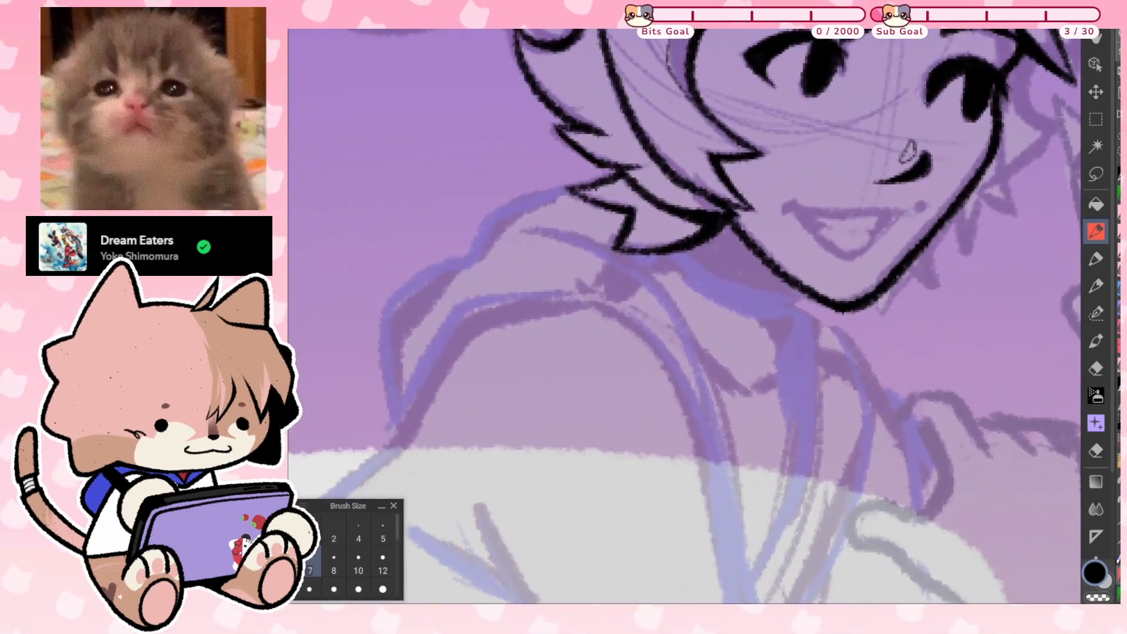
drag(683, 249, 756, 287)
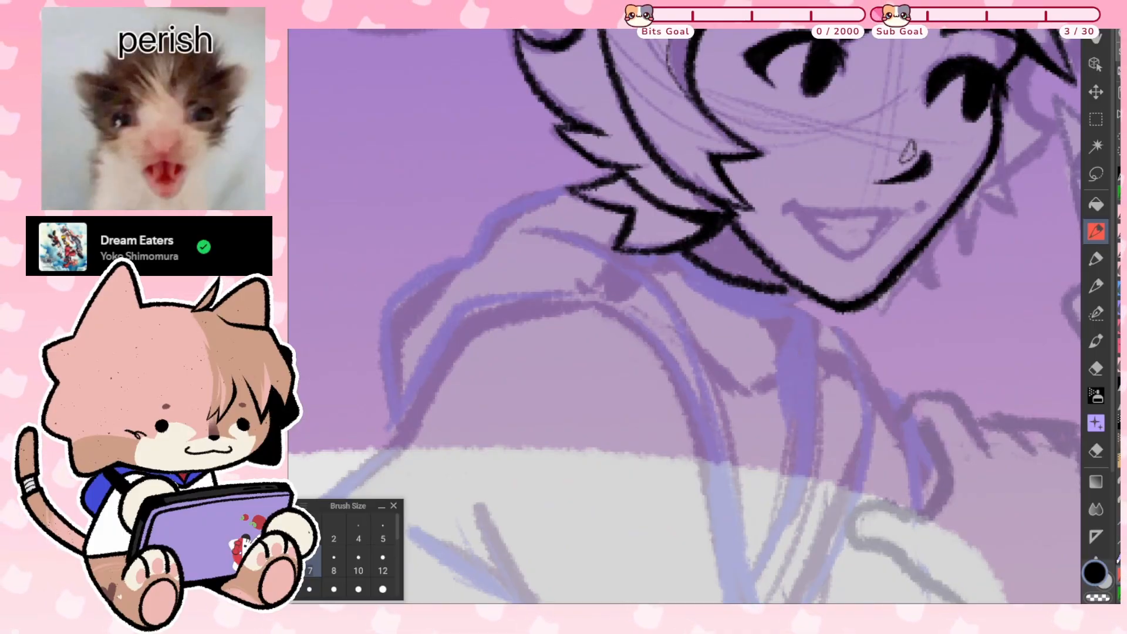
key(ctrl+z)
drag(684, 250, 744, 289)
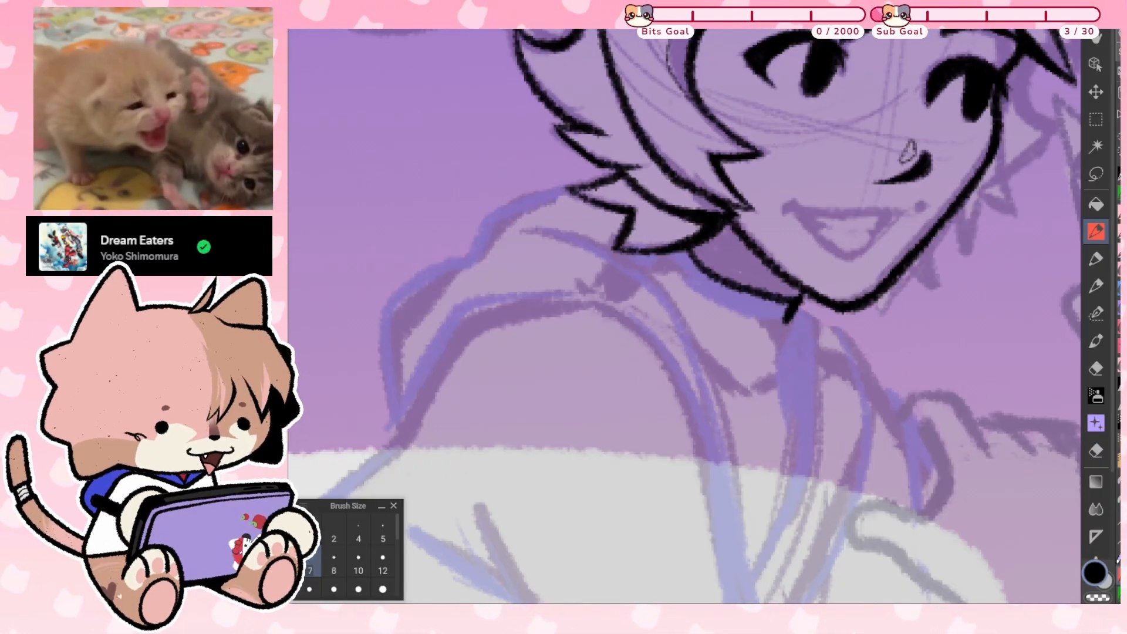
key(c)
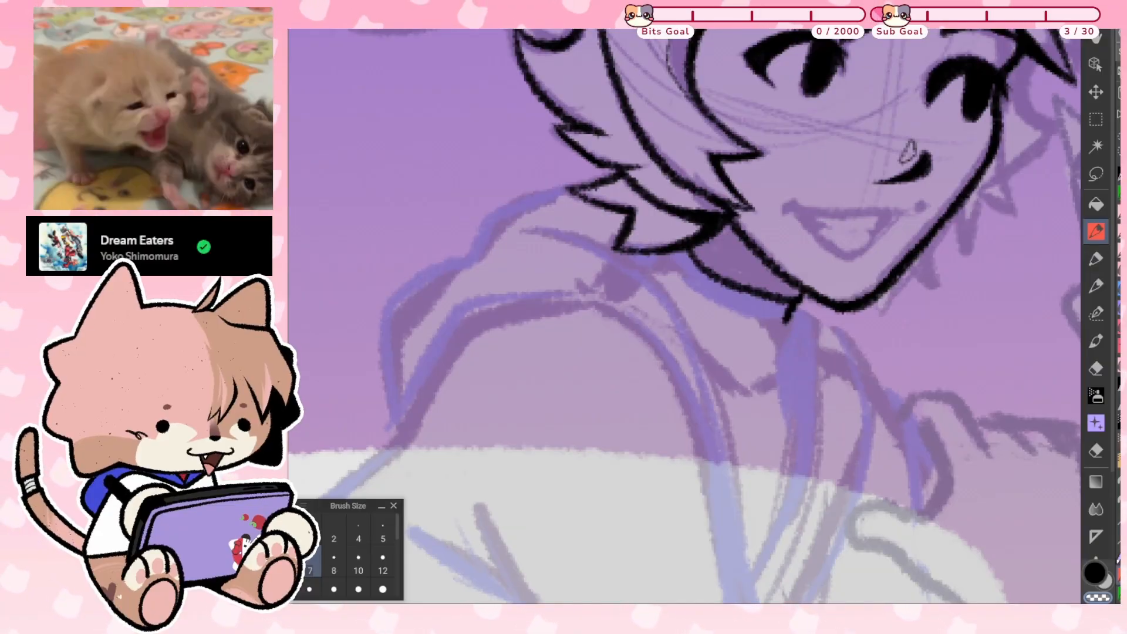
key(c)
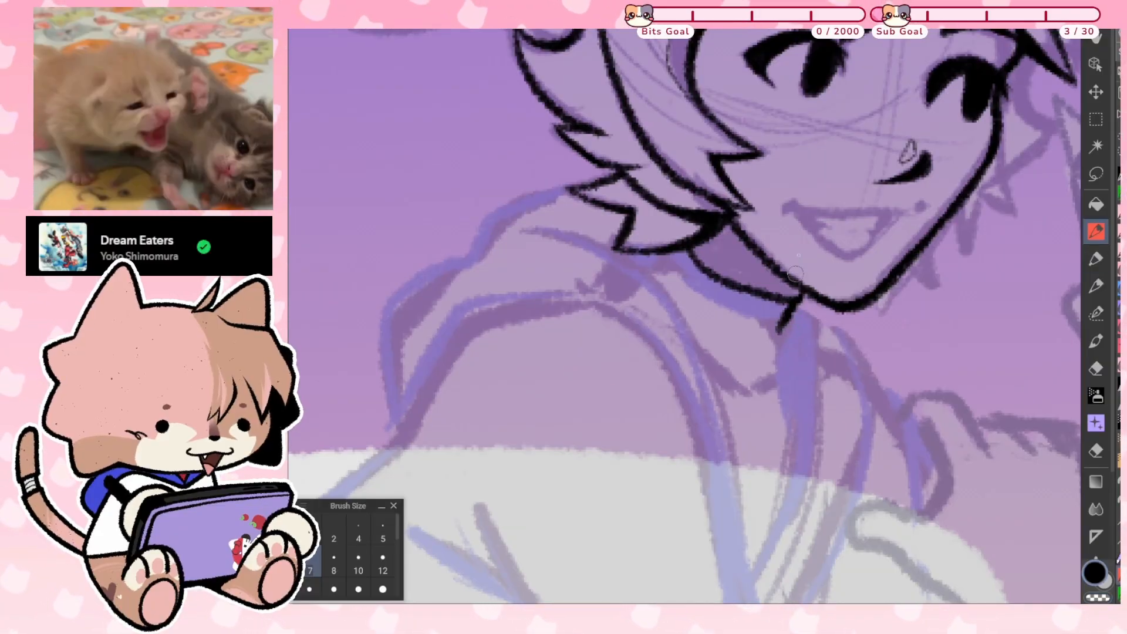
drag(791, 302, 777, 336)
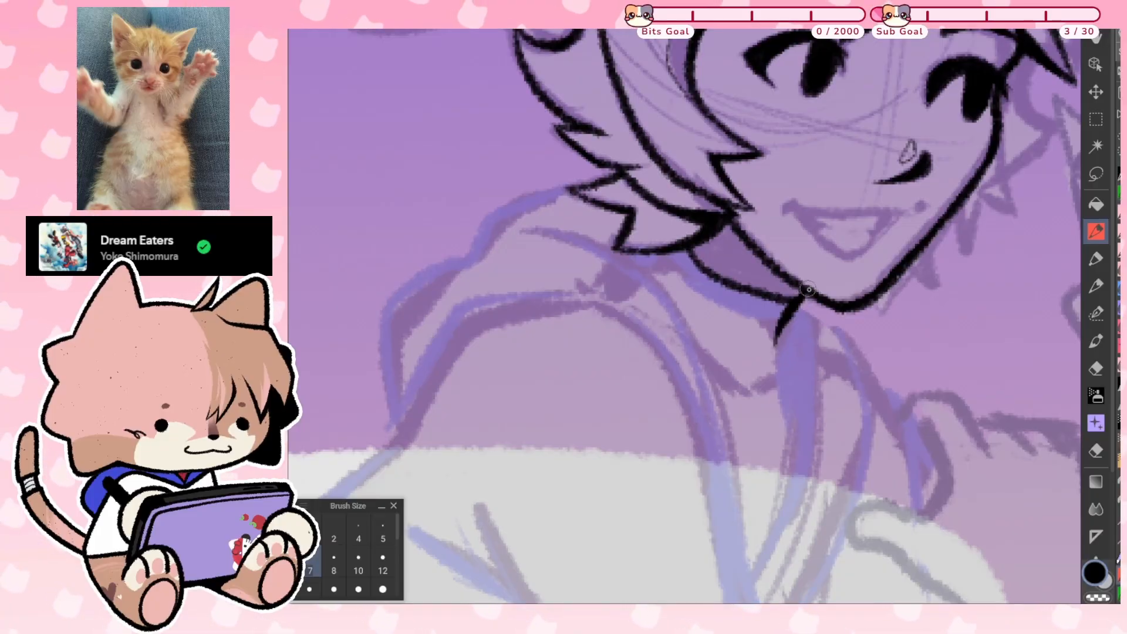
Fill the neck shadow under the jaw with solid black, leaving a thin gap along the collar line
scroll(830, 366, up, 5)
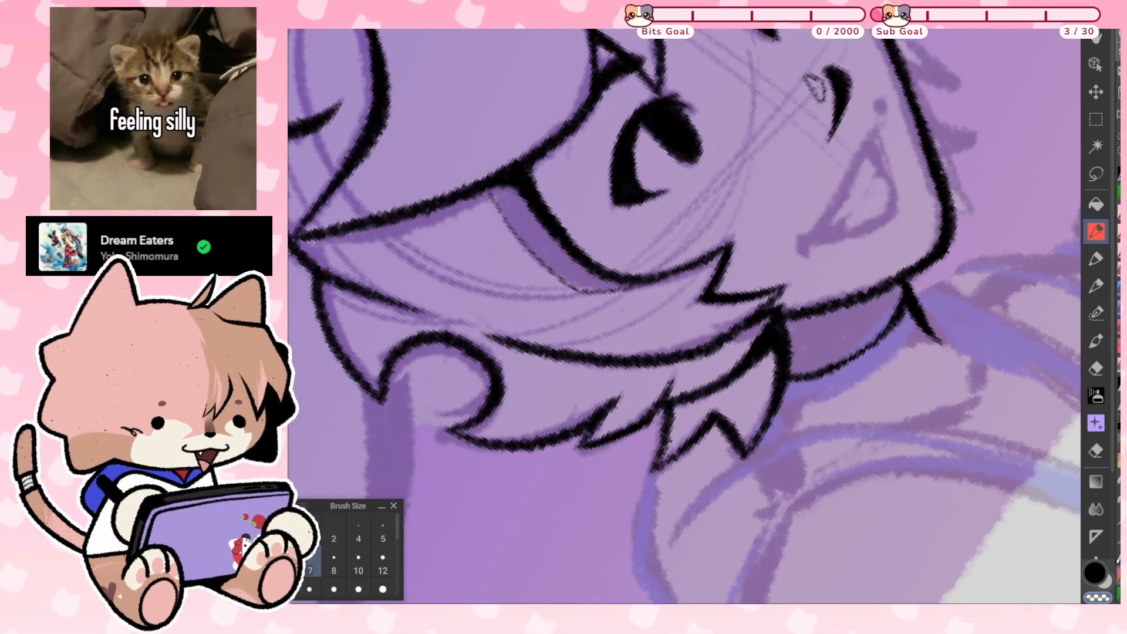
key(ctrl+at)
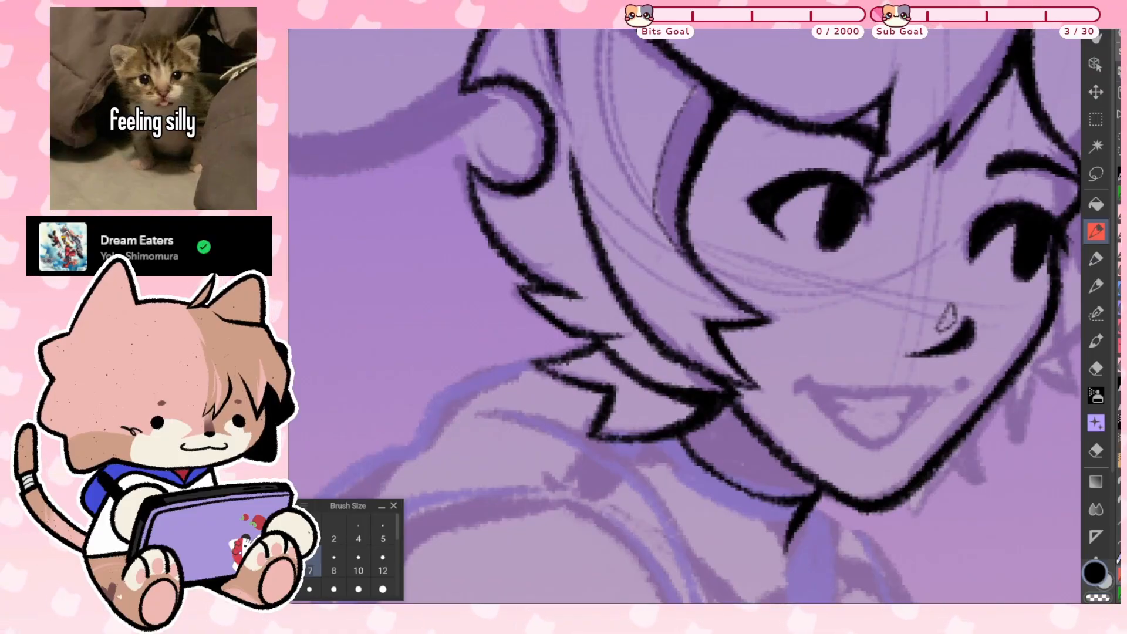
scroll(685, 316, down, 4)
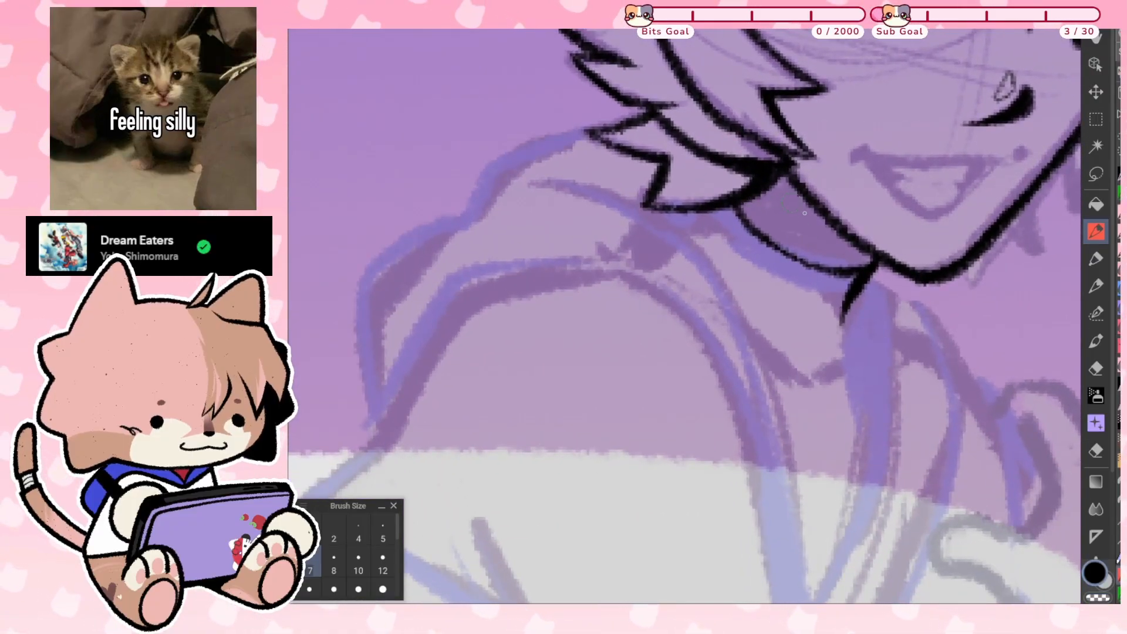
mouse_move(874, 258)
mouse_down()
mouse_move(778, 210)
mouse_move(717, 206)
mouse_move(743, 204)
mouse_move(795, 170)
mouse_move(783, 209)
mouse_move(761, 194)
mouse_move(811, 229)
mouse_move(786, 183)
mouse_move(833, 235)
mouse_up()
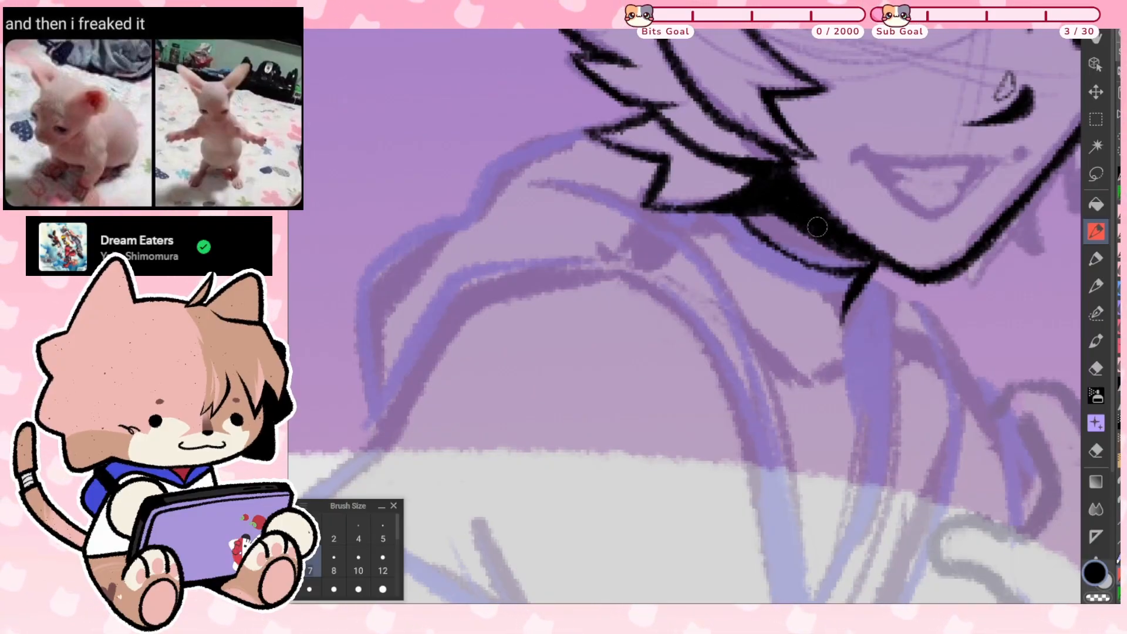
drag(877, 265, 795, 210)
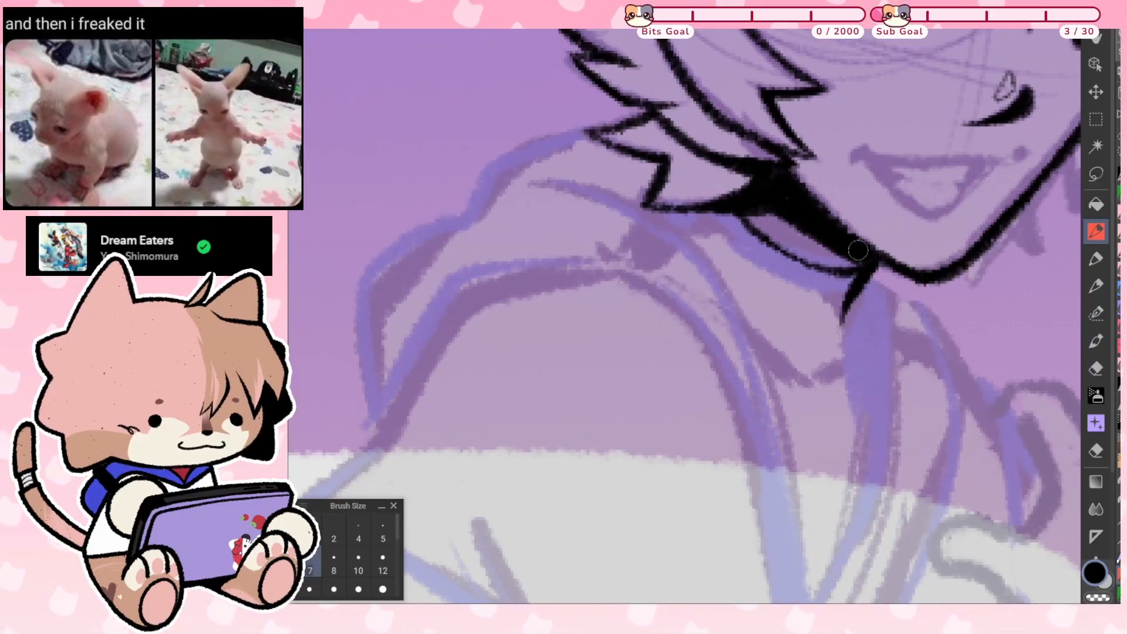
Ink the outline of the far cat ear and thicken its outer edge where it meets the hair
scroll(758, 373, down, 5)
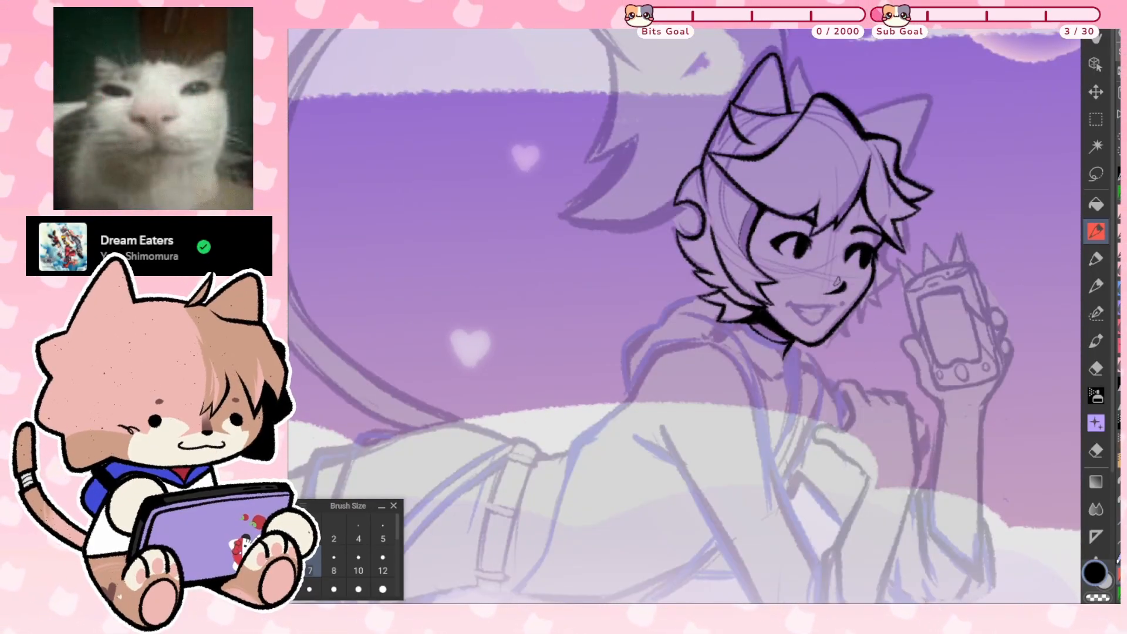
scroll(763, 147, up, 6)
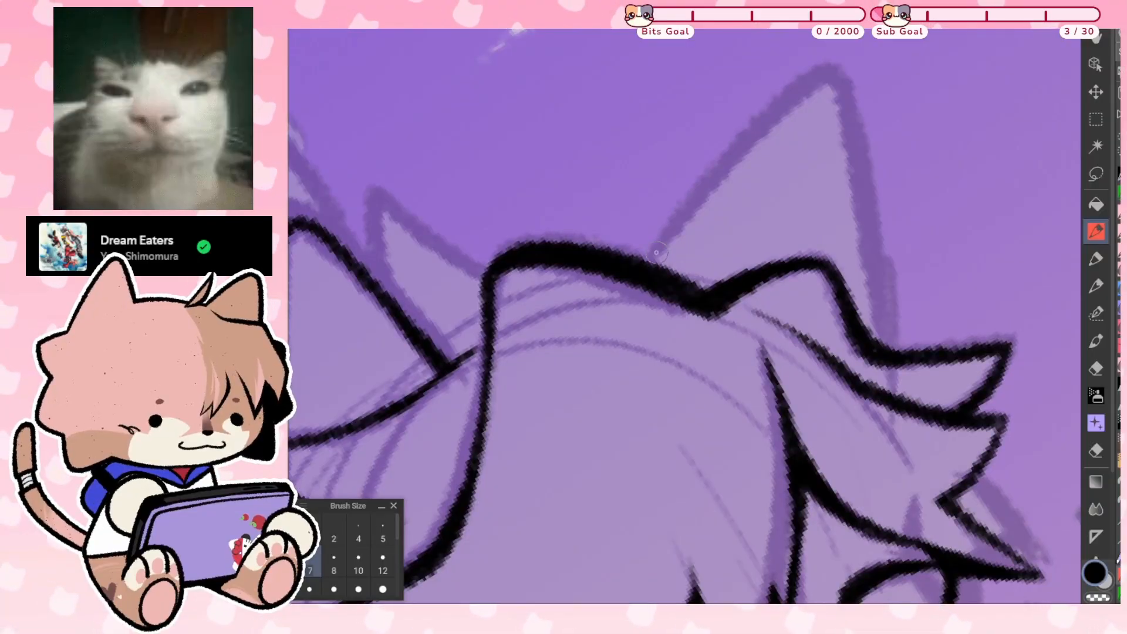
mouse_move(650, 258)
mouse_down()
mouse_move(825, 77)
mouse_move(846, 104)
mouse_move(897, 353)
mouse_up()
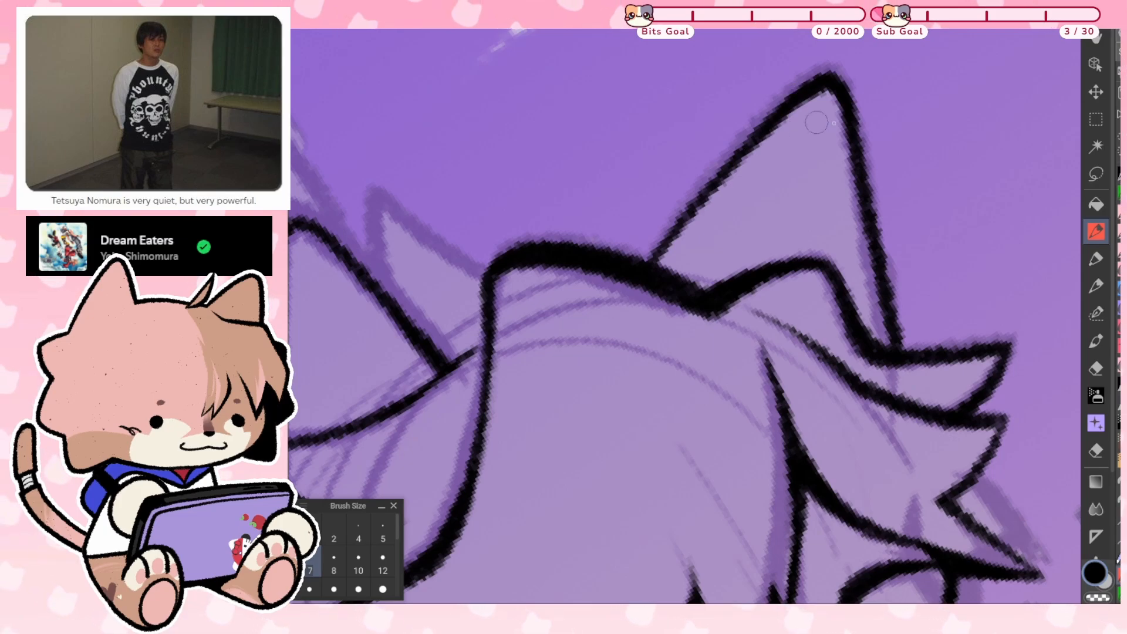
drag(884, 308, 887, 350)
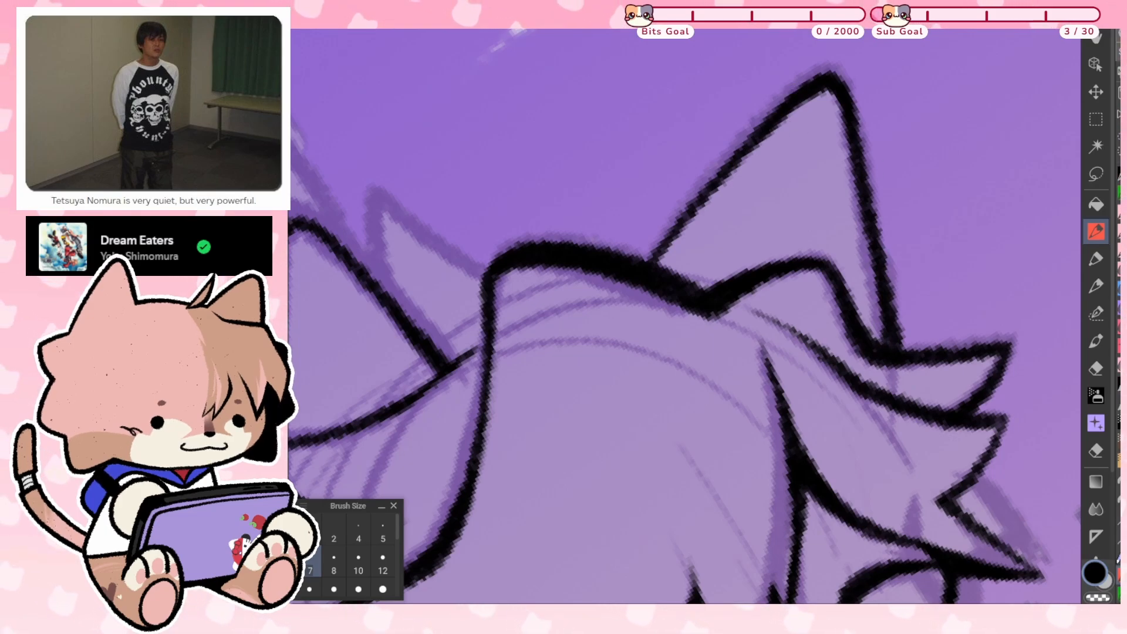
Ink the small pointed tuft behind the near cat ear, joining it to the top of the hair
drag(684, 316, 808, 414)
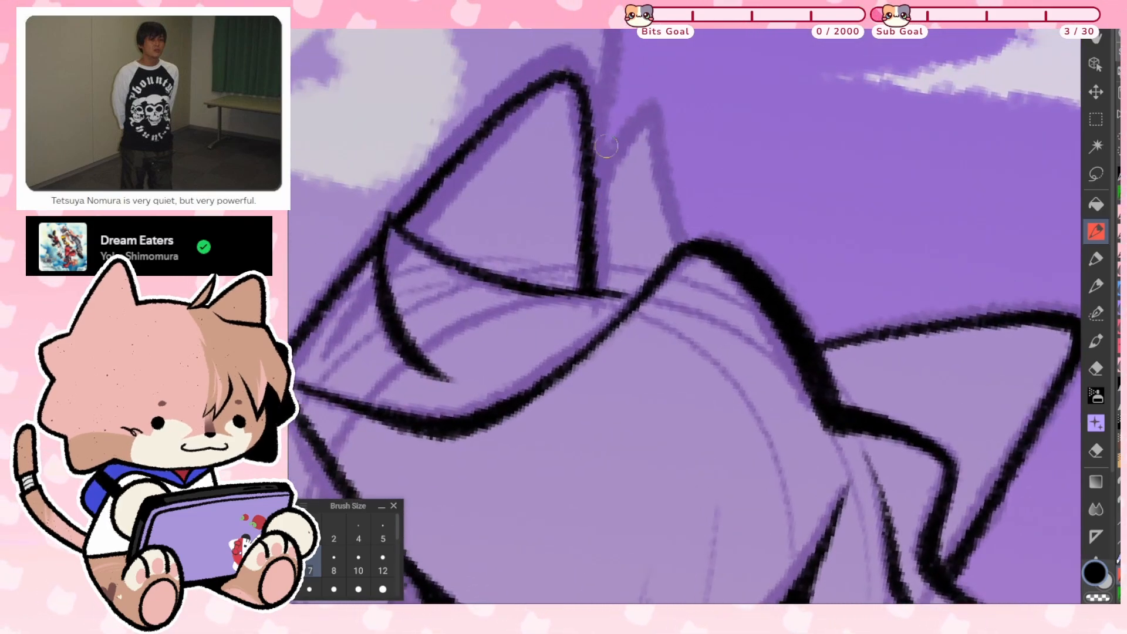
drag(592, 176, 652, 114)
mouse_move(593, 179)
mouse_down()
mouse_move(651, 114)
mouse_move(686, 238)
mouse_up()
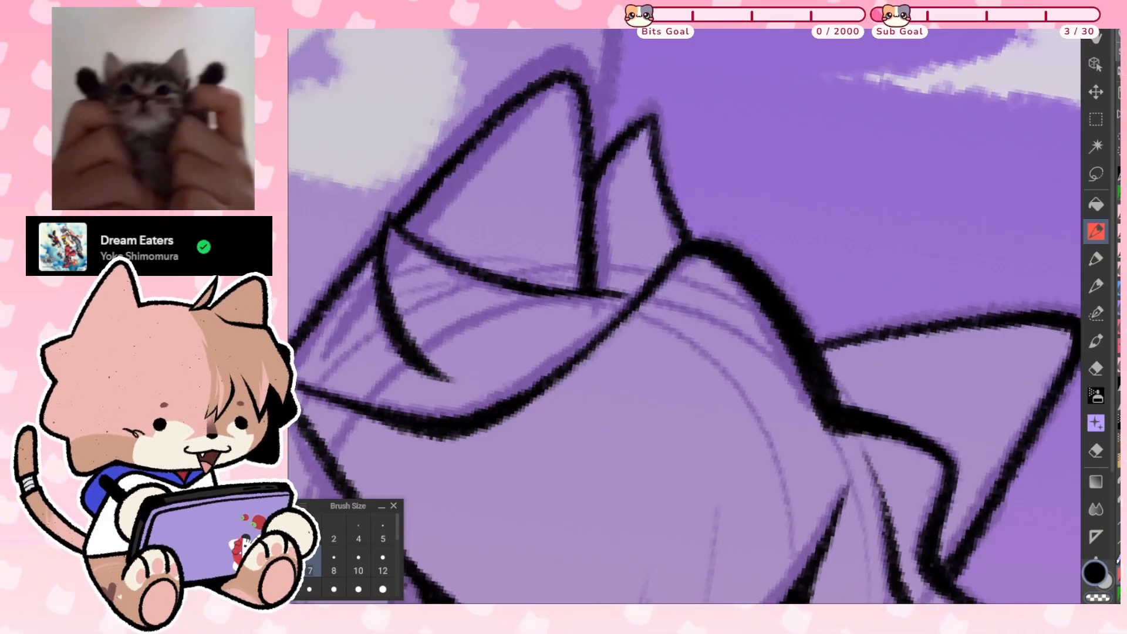
key(ctrl+z)
mouse_move(651, 115)
mouse_down()
mouse_move(660, 187)
mouse_move(695, 249)
mouse_up()
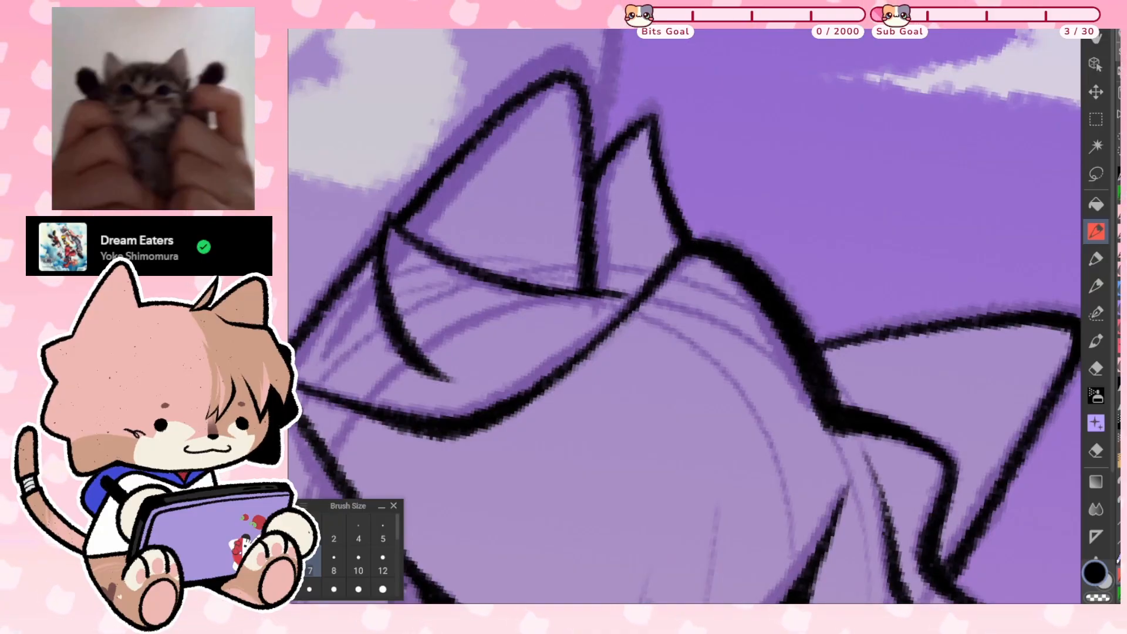
key(ctrl+0)
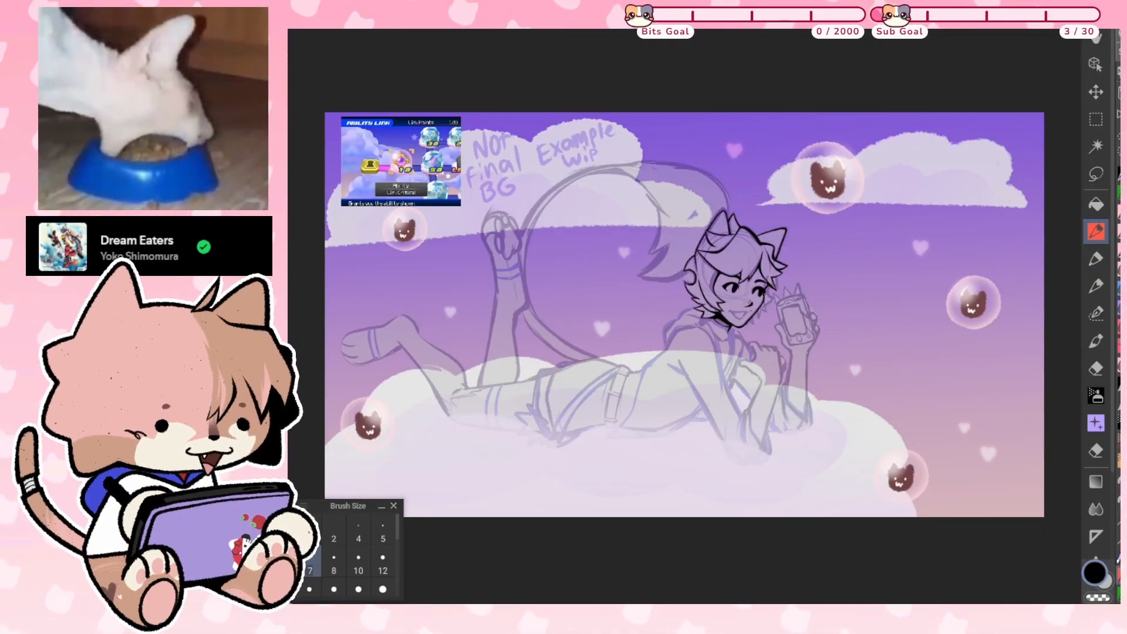
Ink the outer edge of the small lock by the far eye and the spiky hair tufts behind the far cheek and jaw
scroll(740, 294, up, 5)
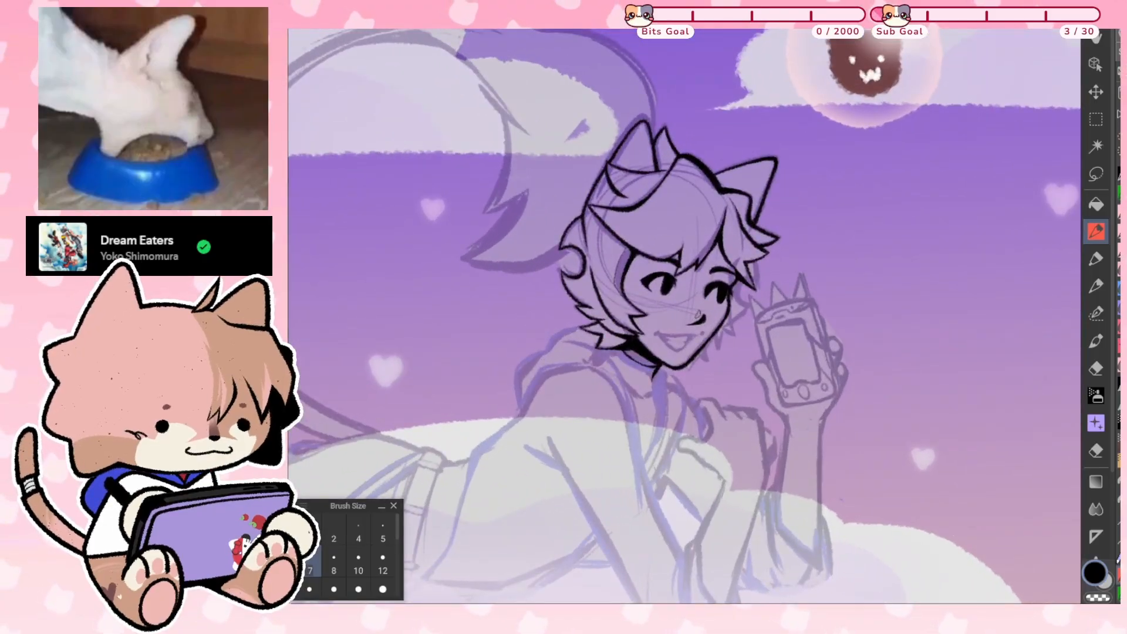
scroll(757, 261, up, 4)
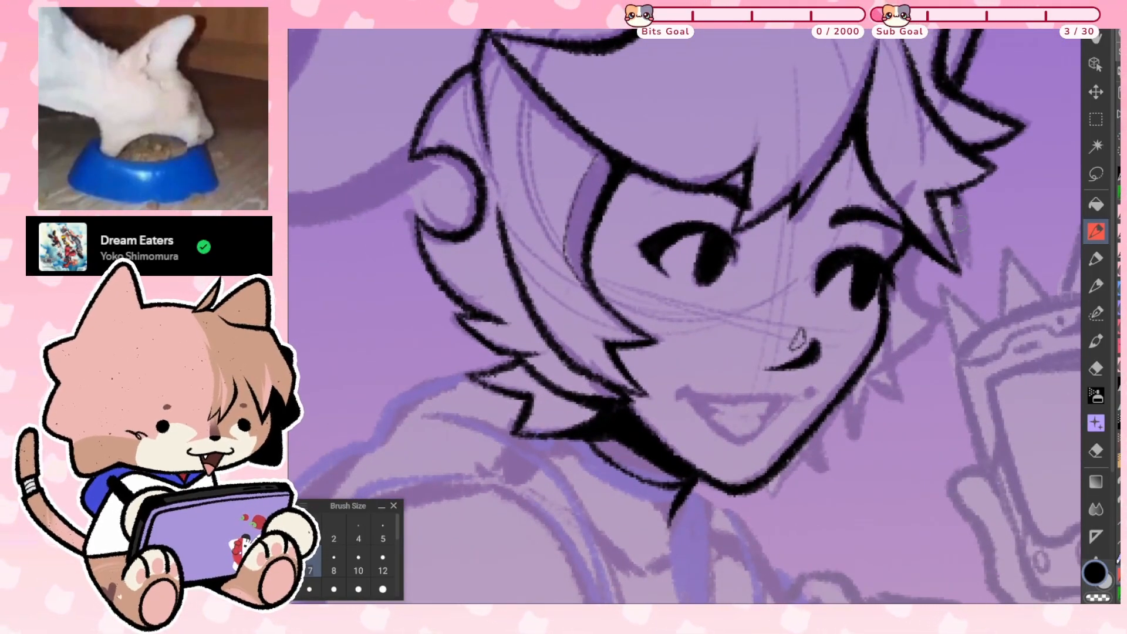
drag(956, 202, 965, 249)
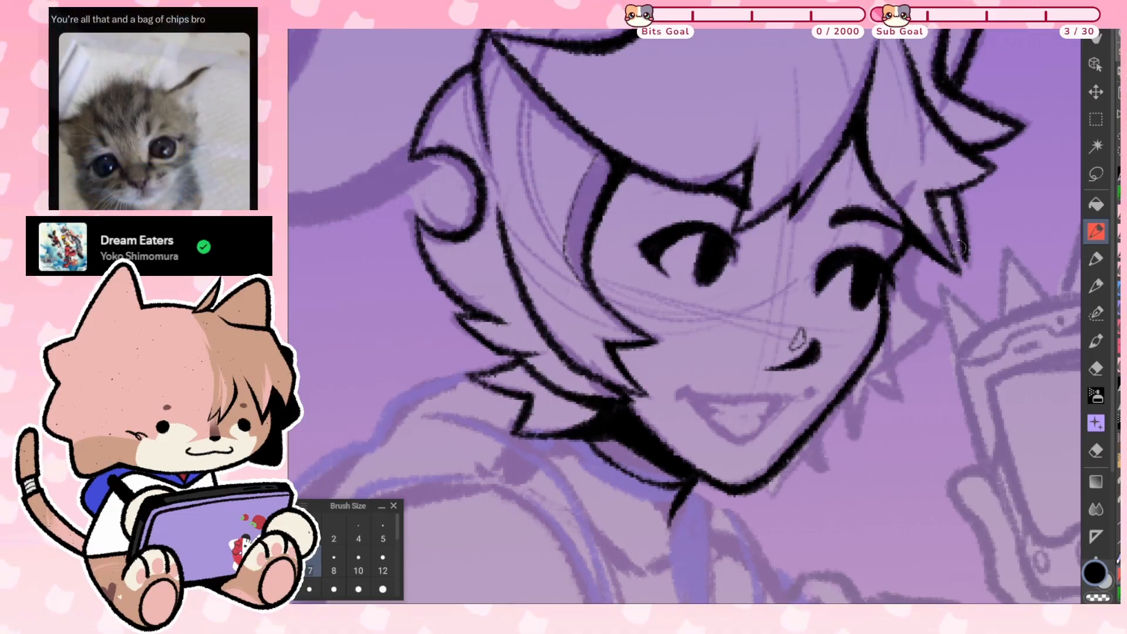
mouse_move(918, 244)
mouse_down()
mouse_move(907, 311)
mouse_move(935, 320)
mouse_up()
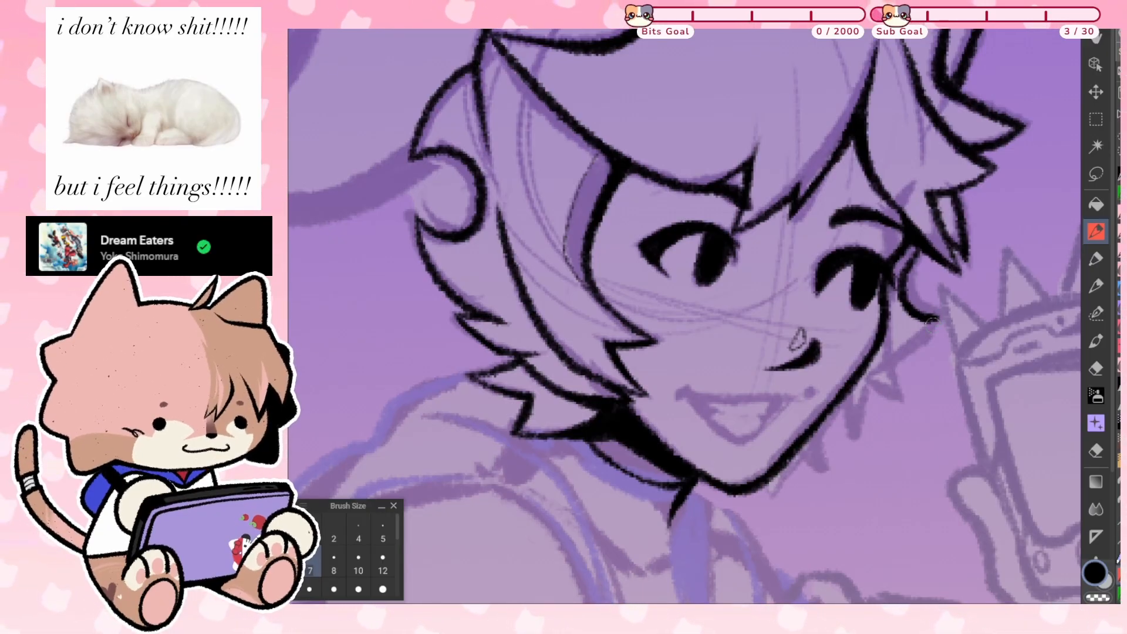
mouse_move(931, 322)
mouse_down()
mouse_move(891, 361)
mouse_move(900, 403)
mouse_up()
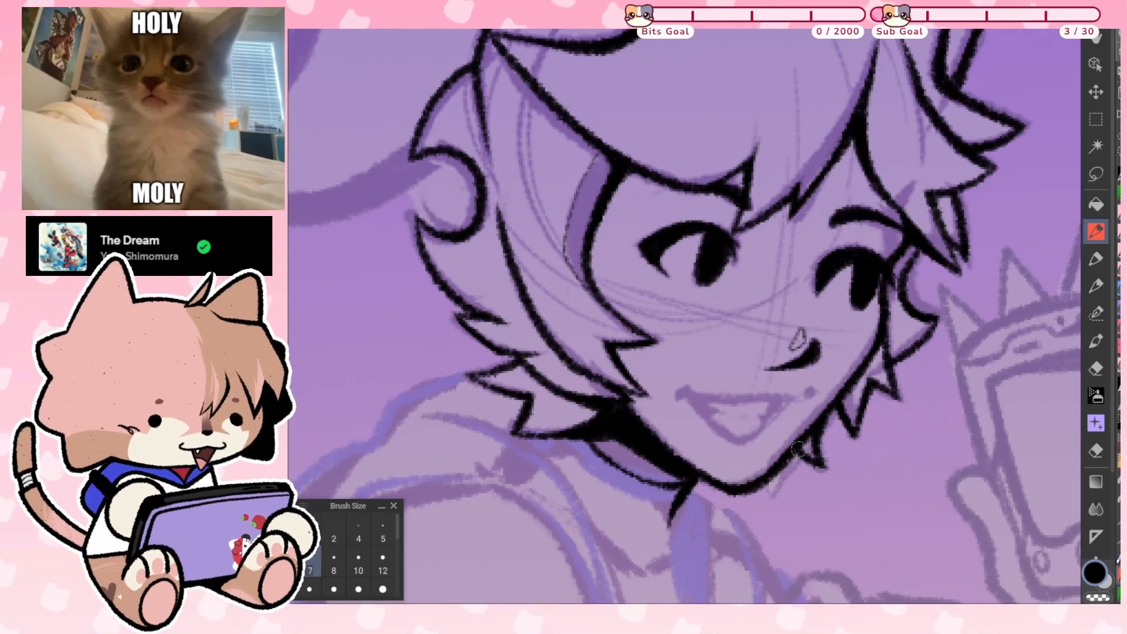
drag(799, 449, 773, 496)
mouse_move(795, 452)
mouse_down()
mouse_move(765, 504)
mouse_move(773, 474)
mouse_move(773, 499)
mouse_up()
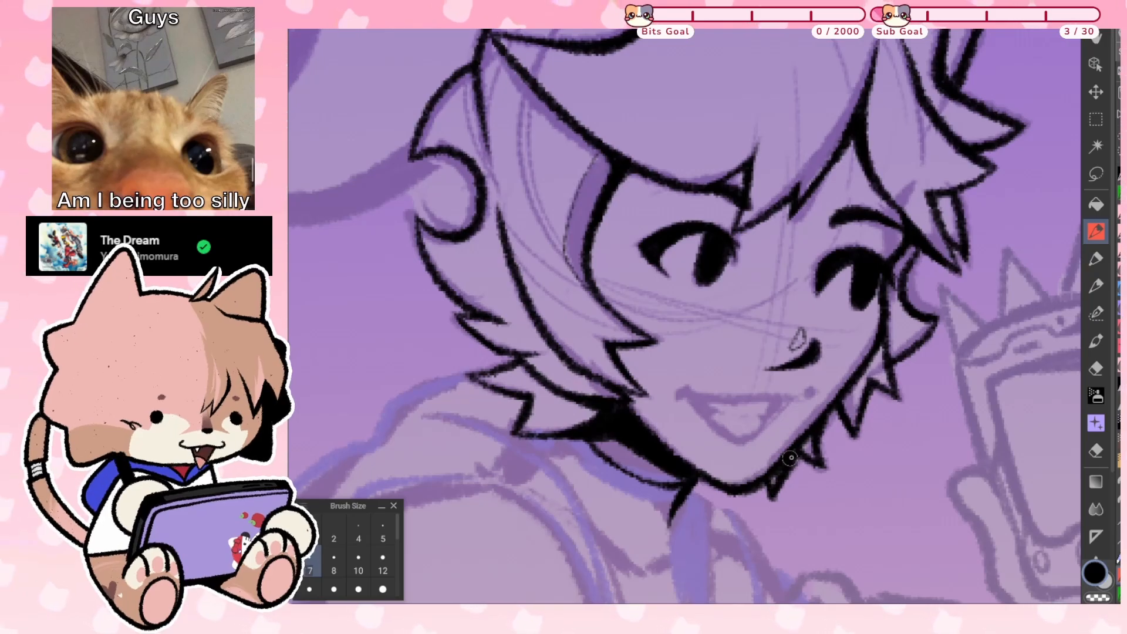
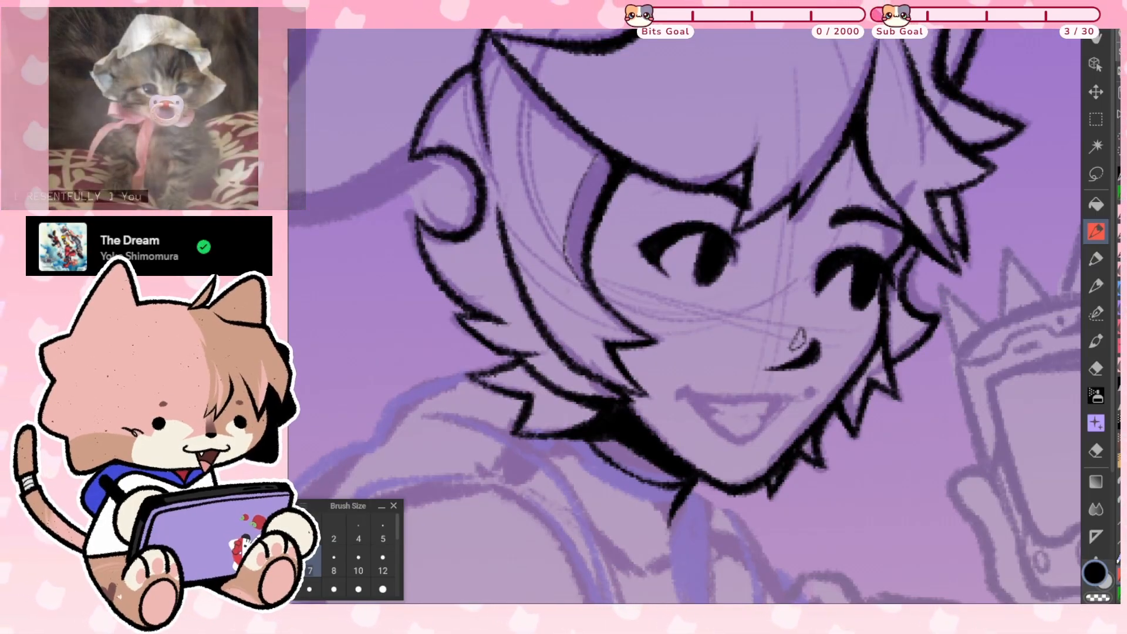
drag(798, 339, 673, 443)
scroll(674, 443, up, 1)
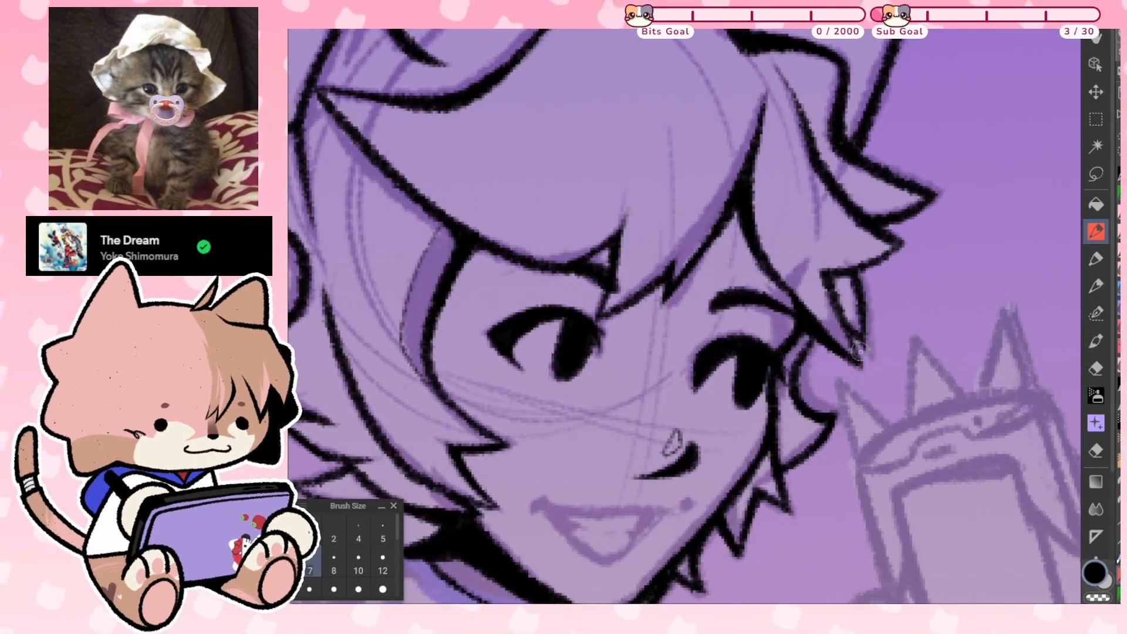
Thicken the outer edge and sharpen the lower tip of the small pointed lock beside the far eye
mouse_move(863, 341)
mouse_down()
mouse_move(858, 352)
mouse_move(856, 285)
mouse_up()
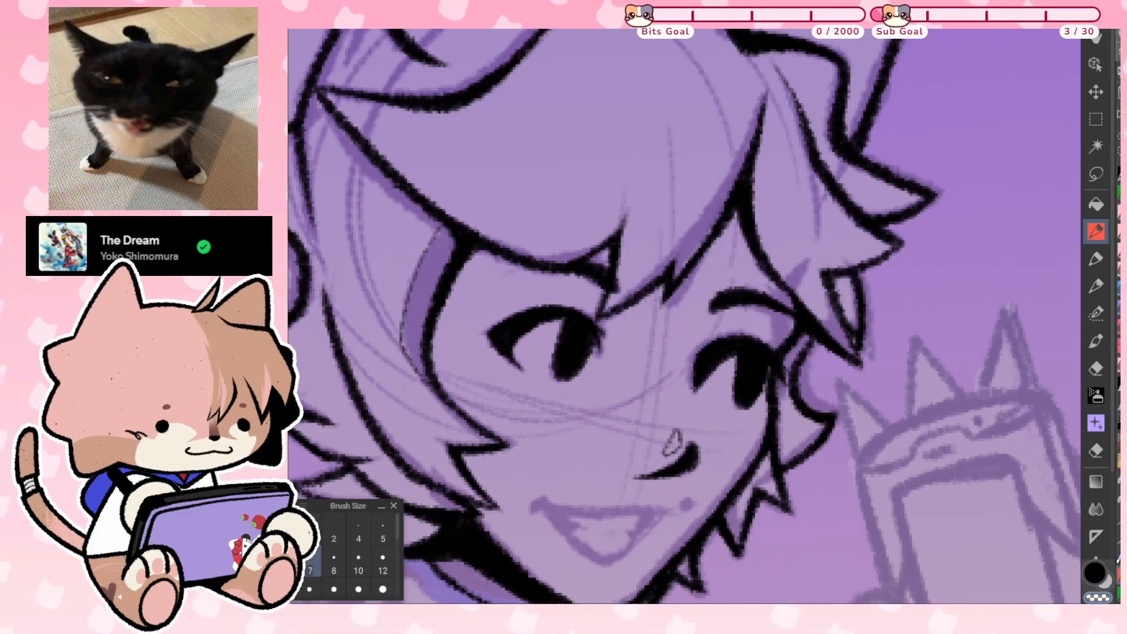
drag(843, 322, 860, 364)
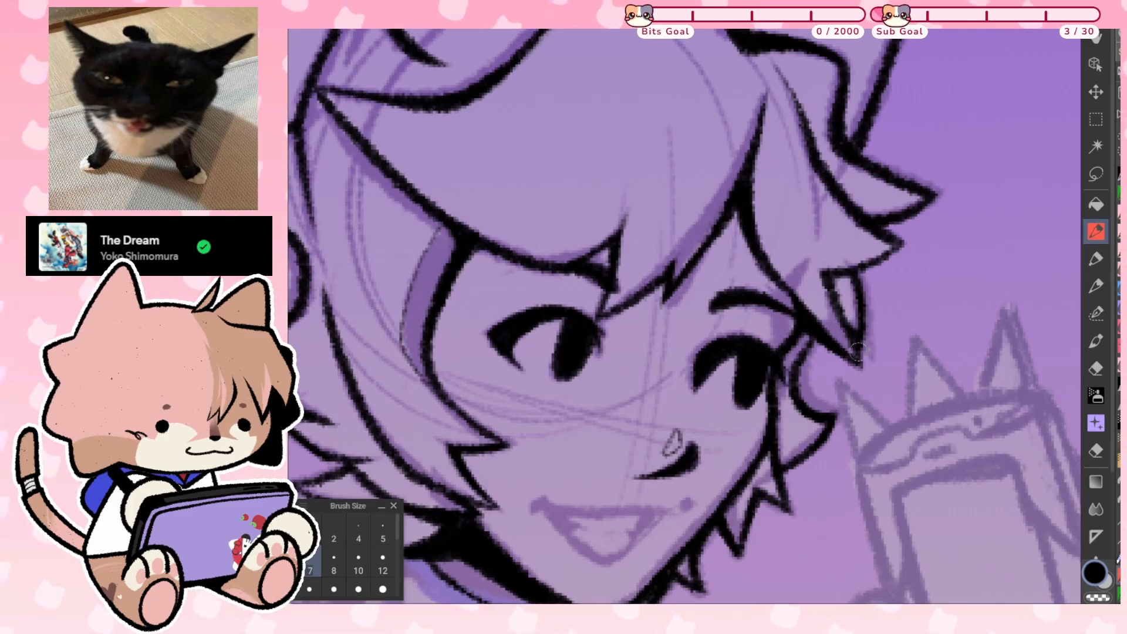
mouse_move(673, 444)
mouse_down()
mouse_move(724, 406)
mouse_move(725, 420)
mouse_up()
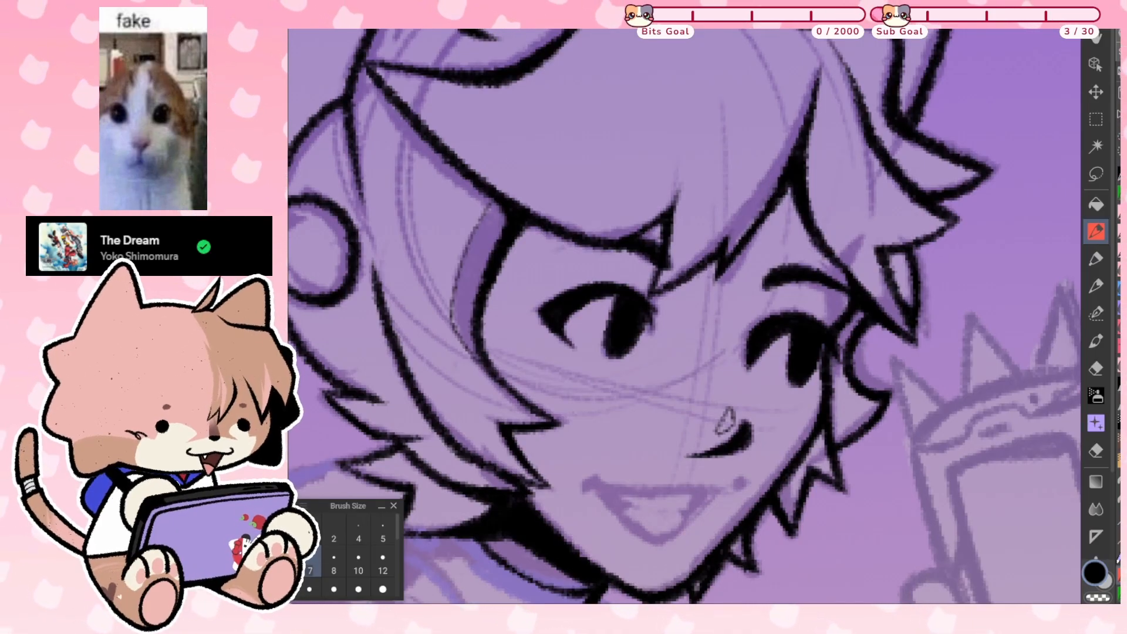
drag(726, 421, 818, 339)
scroll(818, 339, down, 1)
scroll(930, 361, down, 3)
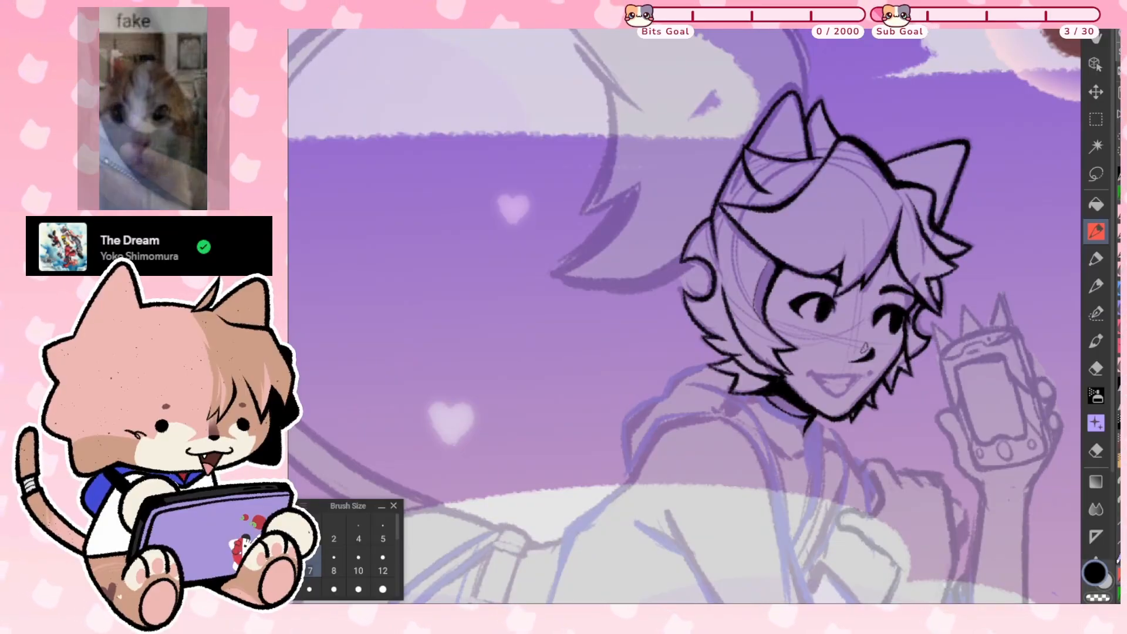
Ink the open smiling mouth over the sketch, with dark corners, a faint teeth line and a thickened lower lip
scroll(760, 260, up, 5)
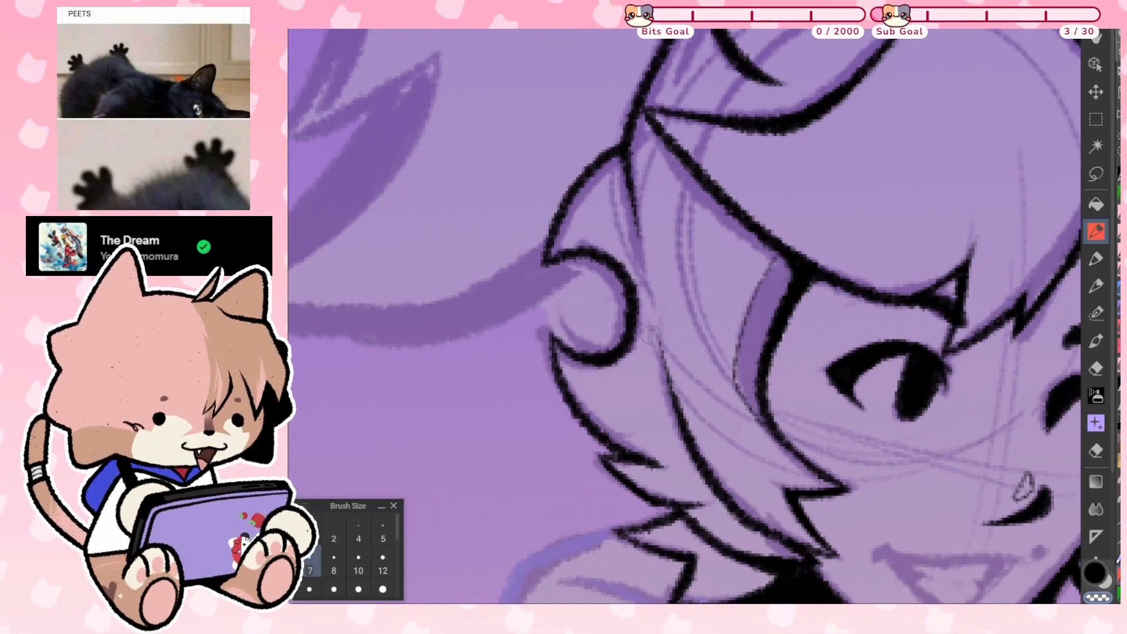
scroll(675, 213, down, 5)
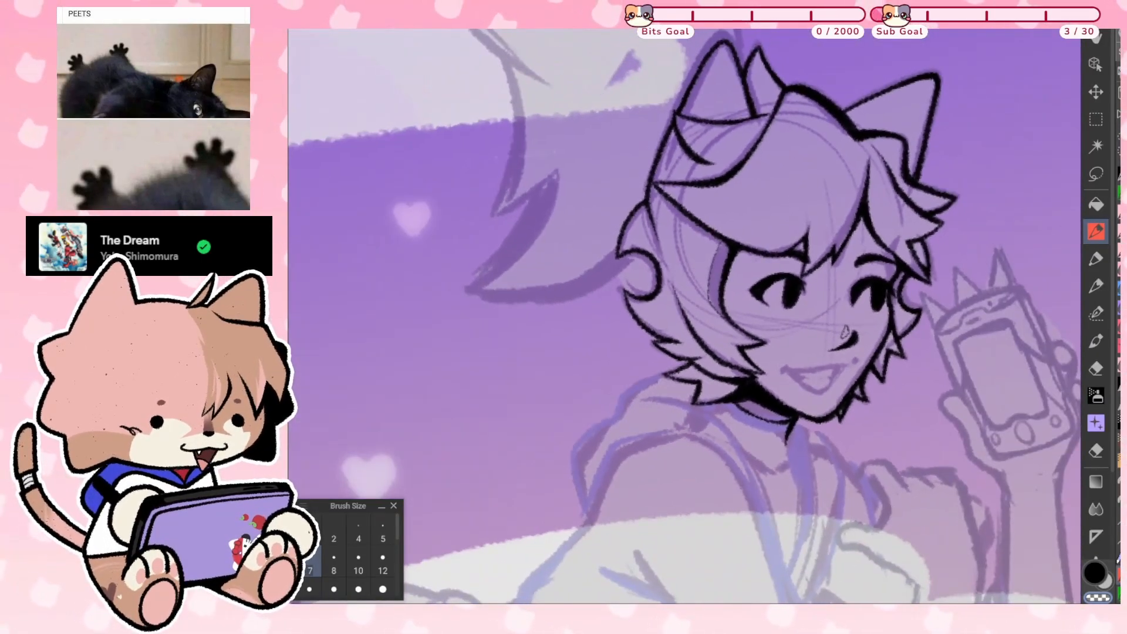
scroll(821, 329, up, 1)
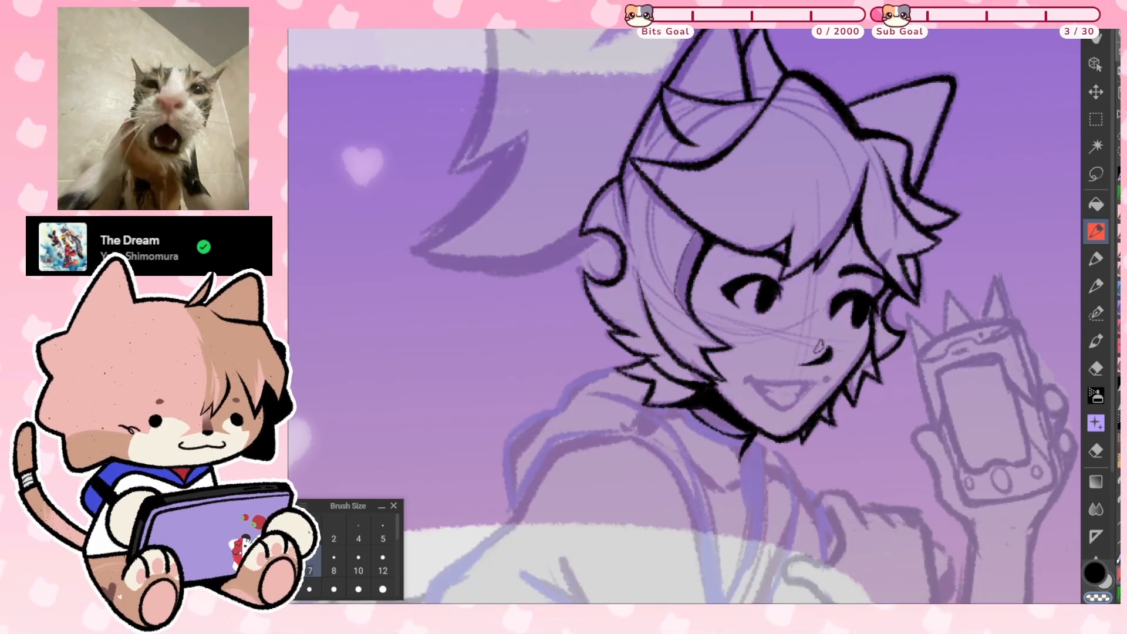
drag(820, 346, 839, 401)
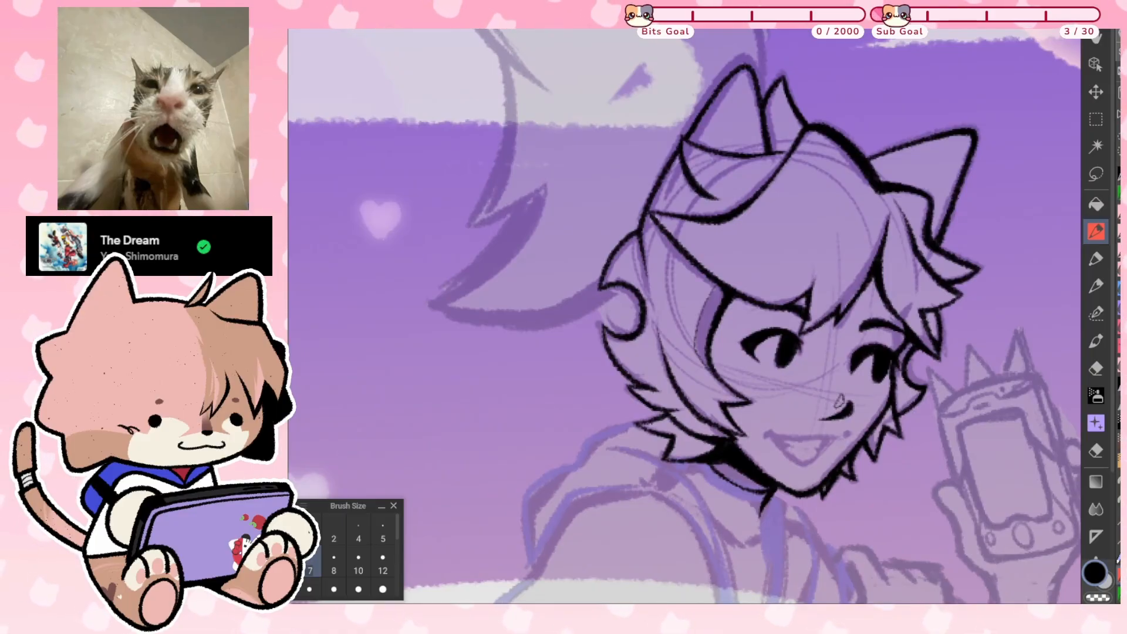
scroll(822, 381, up, 10)
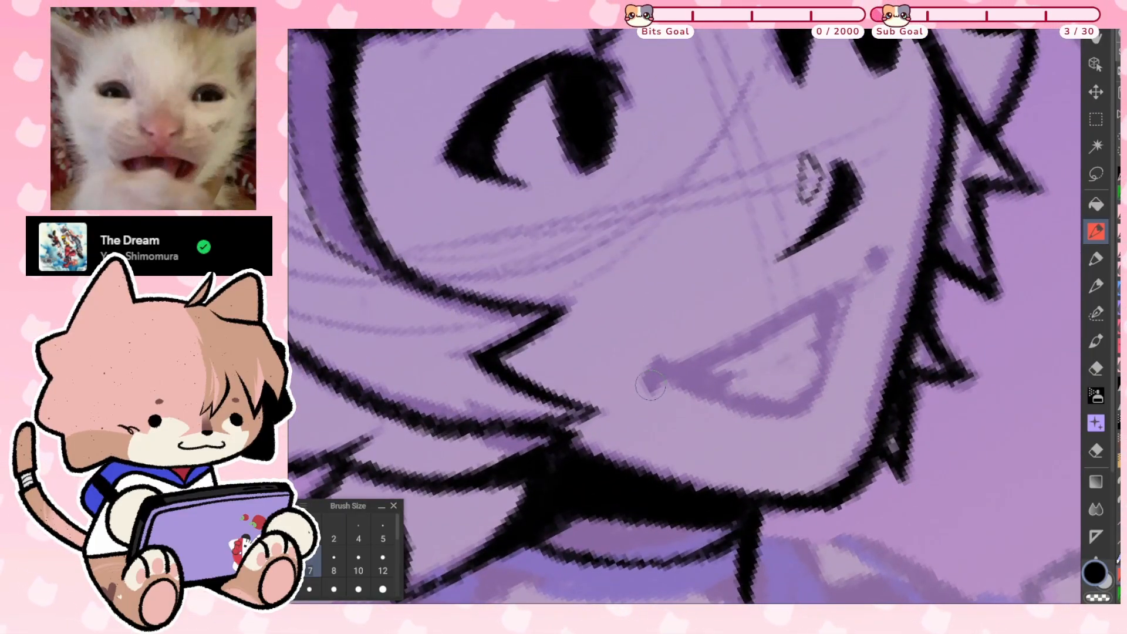
mouse_move(650, 385)
mouse_down()
mouse_move(665, 362)
mouse_move(651, 383)
mouse_move(663, 363)
mouse_move(653, 380)
mouse_move(863, 279)
mouse_move(802, 406)
mouse_move(810, 396)
mouse_move(779, 409)
mouse_move(666, 369)
mouse_move(729, 364)
mouse_move(701, 367)
mouse_move(724, 387)
mouse_move(704, 372)
mouse_move(728, 386)
mouse_move(679, 375)
mouse_move(697, 371)
mouse_move(662, 375)
mouse_move(693, 379)
mouse_move(682, 369)
mouse_move(809, 301)
mouse_move(707, 376)
mouse_move(789, 354)
mouse_move(772, 370)
mouse_move(718, 385)
mouse_move(800, 350)
mouse_move(842, 298)
mouse_move(824, 343)
mouse_up()
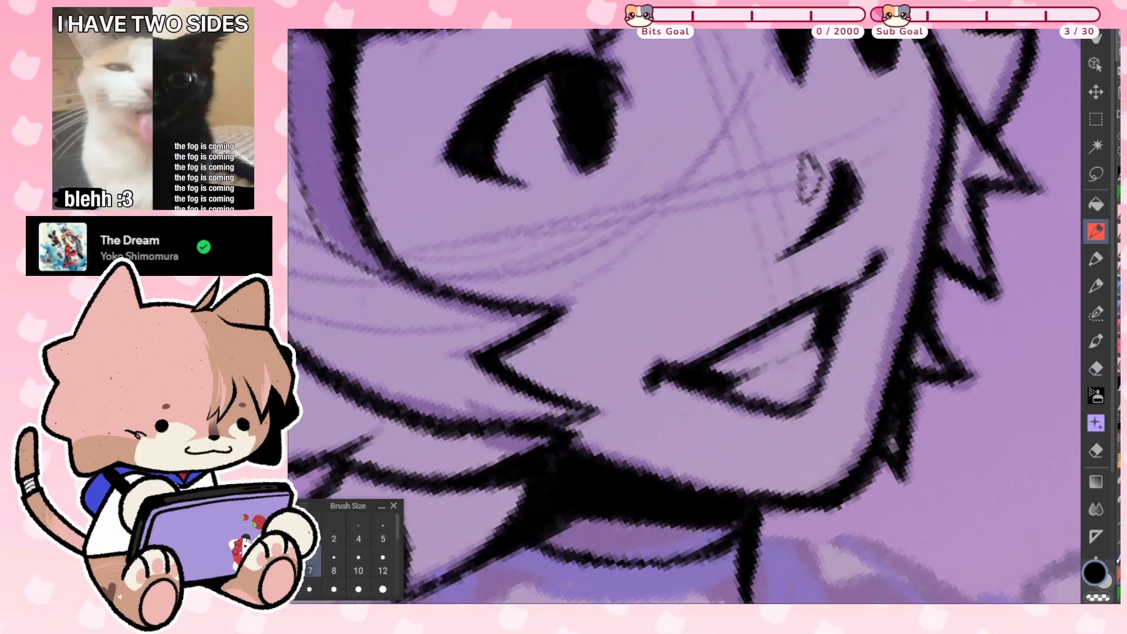
mouse_move(784, 404)
mouse_down()
mouse_move(814, 385)
mouse_move(783, 403)
mouse_up()
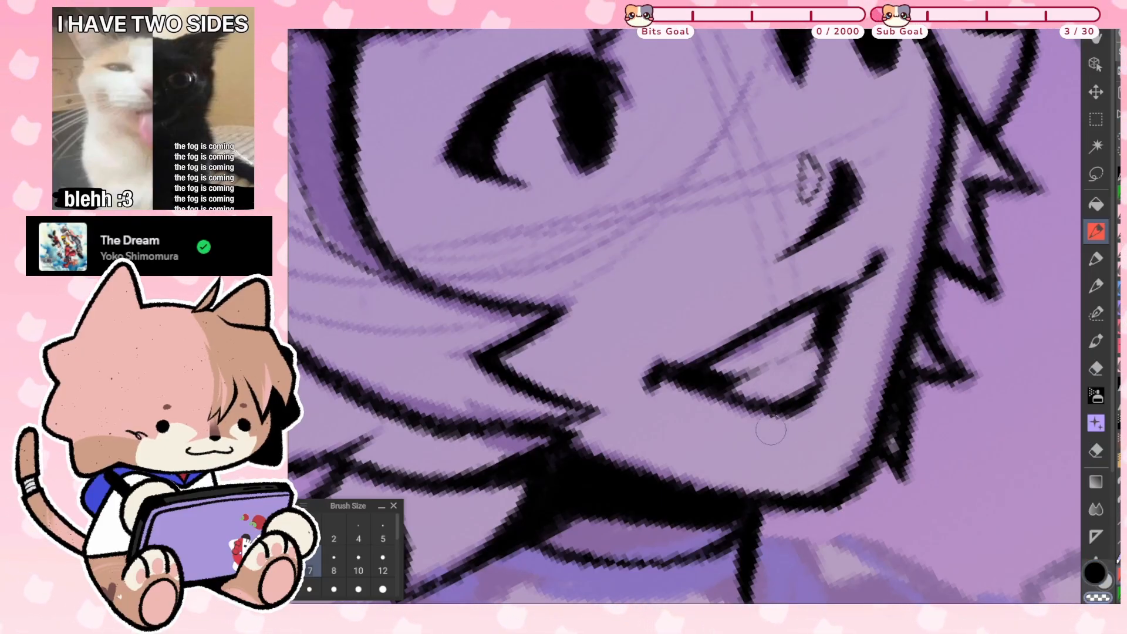
Hide the character sketch and check the inked head alone, across the full canvas and in mirrored view
scroll(684, 317, down, 5)
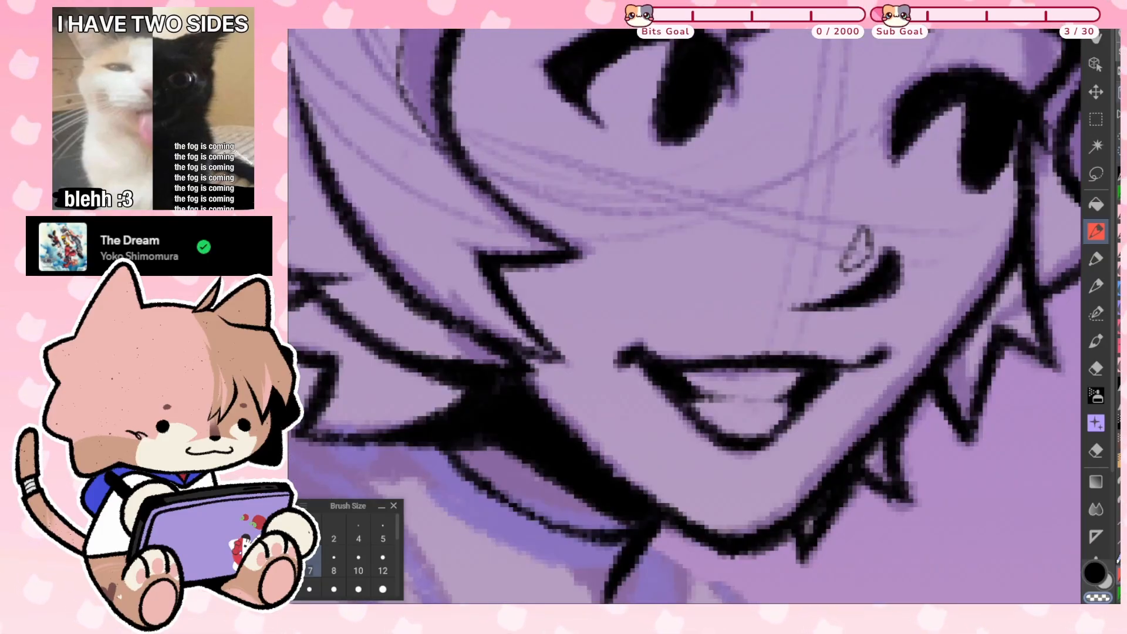
scroll(733, 294, up, 3)
drag(684, 317, 706, 341)
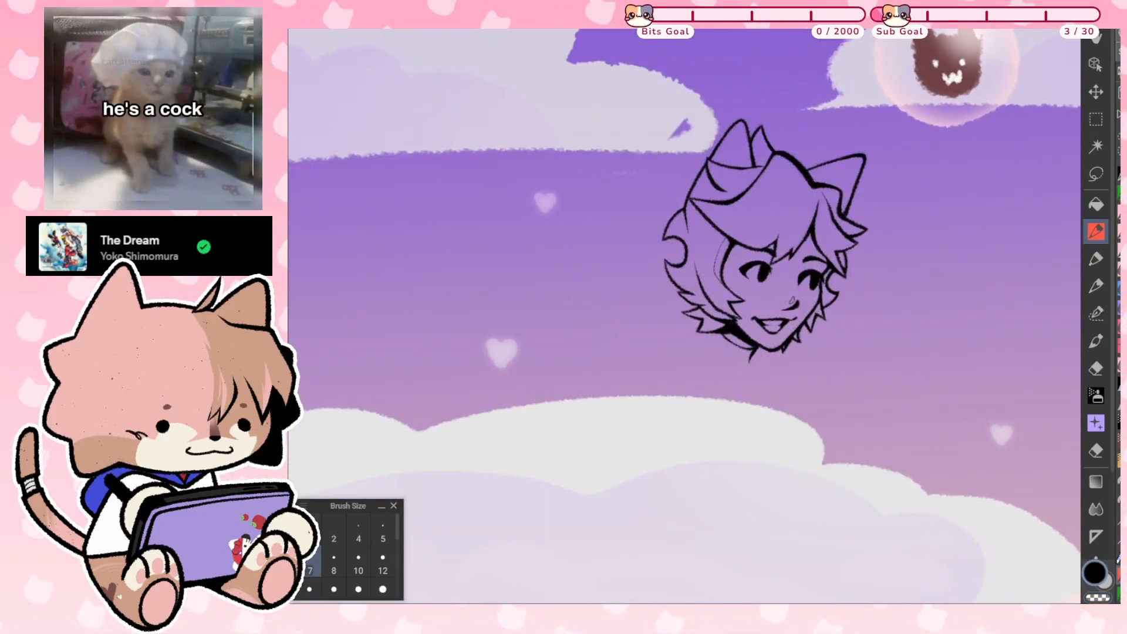
scroll(771, 273, up, 4)
key(ctrl+0)
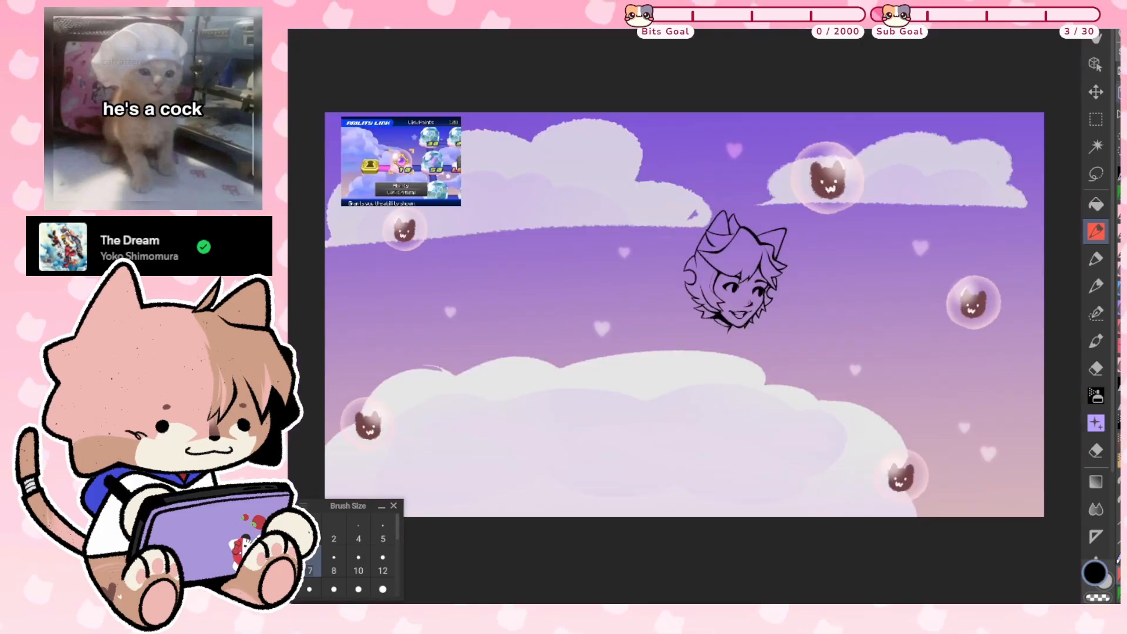
scroll(734, 276, up, 5)
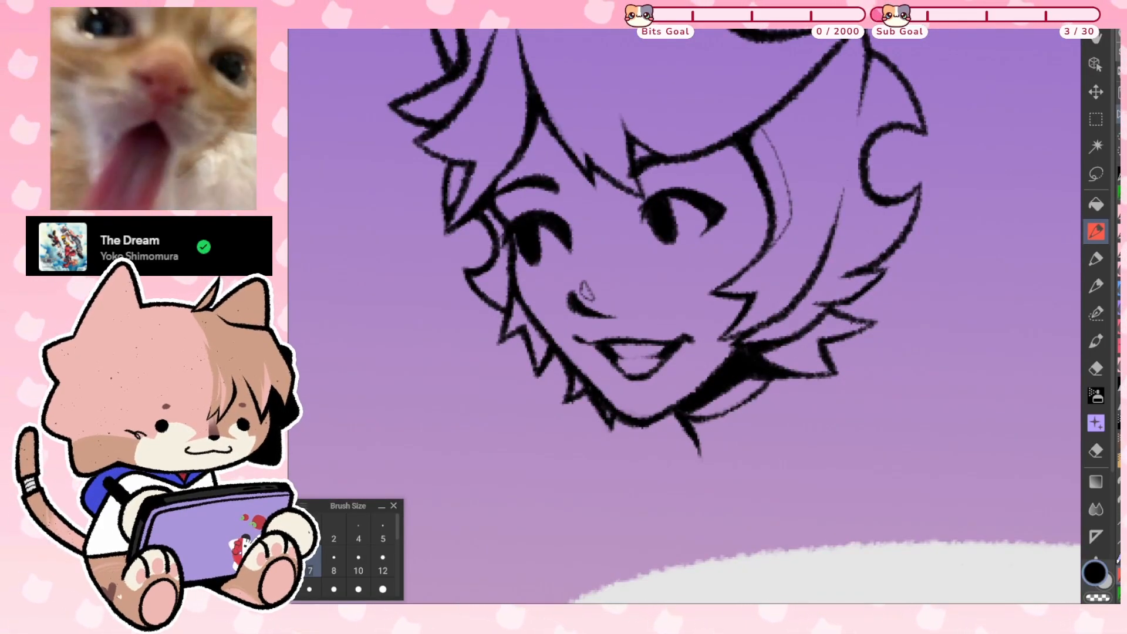
scroll(369, 288, up, 2)
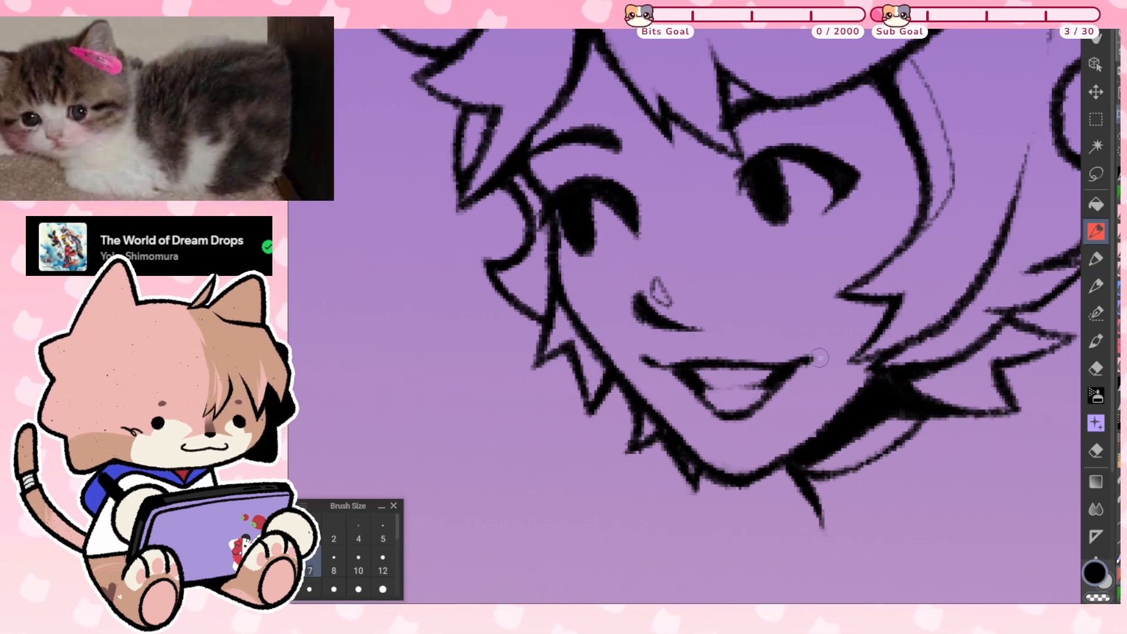
Lasso the far corner of the mouth, nudge it slightly inward with a transform, and check the face mirrored
key(m)
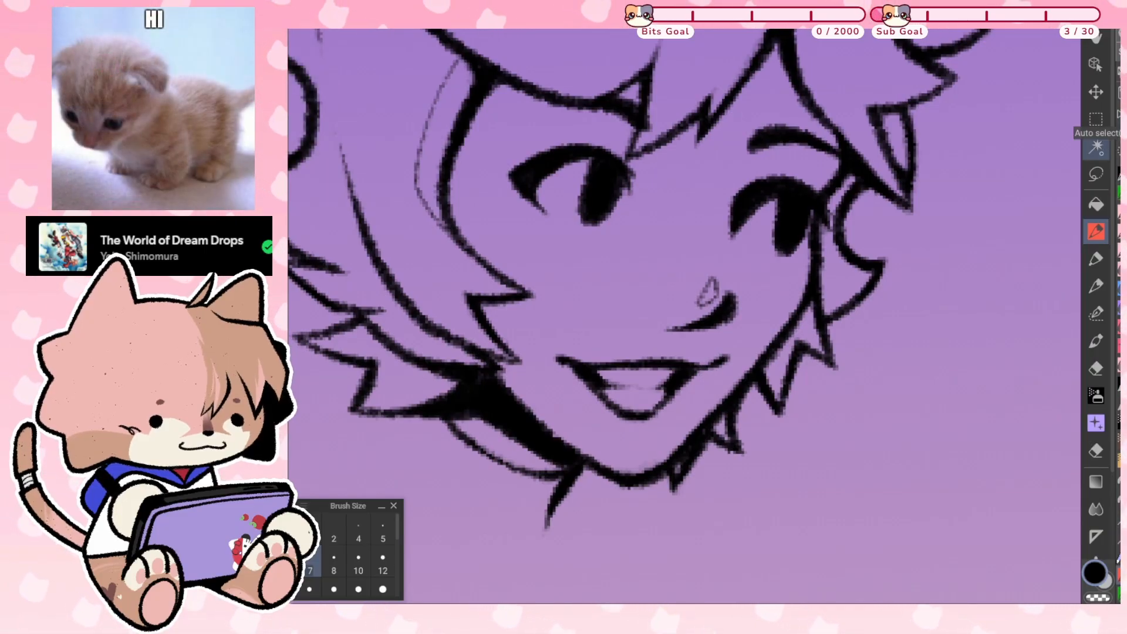
key(l)
mouse_move(712, 382)
mouse_down()
mouse_move(727, 373)
mouse_move(721, 361)
mouse_up()
key(ctrl+t)
click(750, 442)
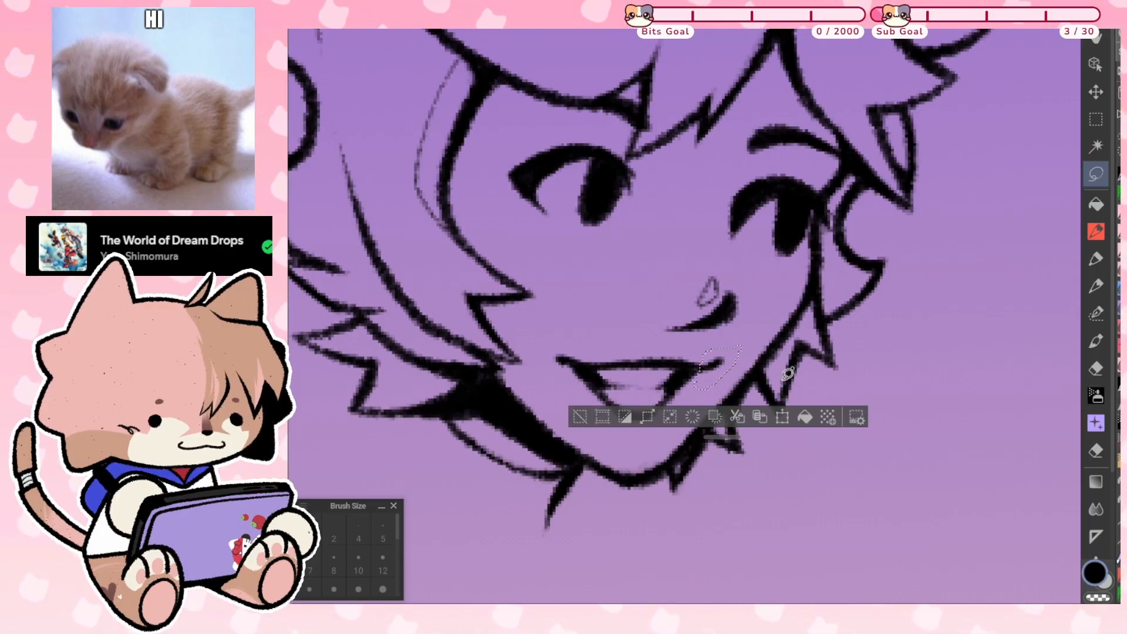
key(ctrl+d)
key(m)
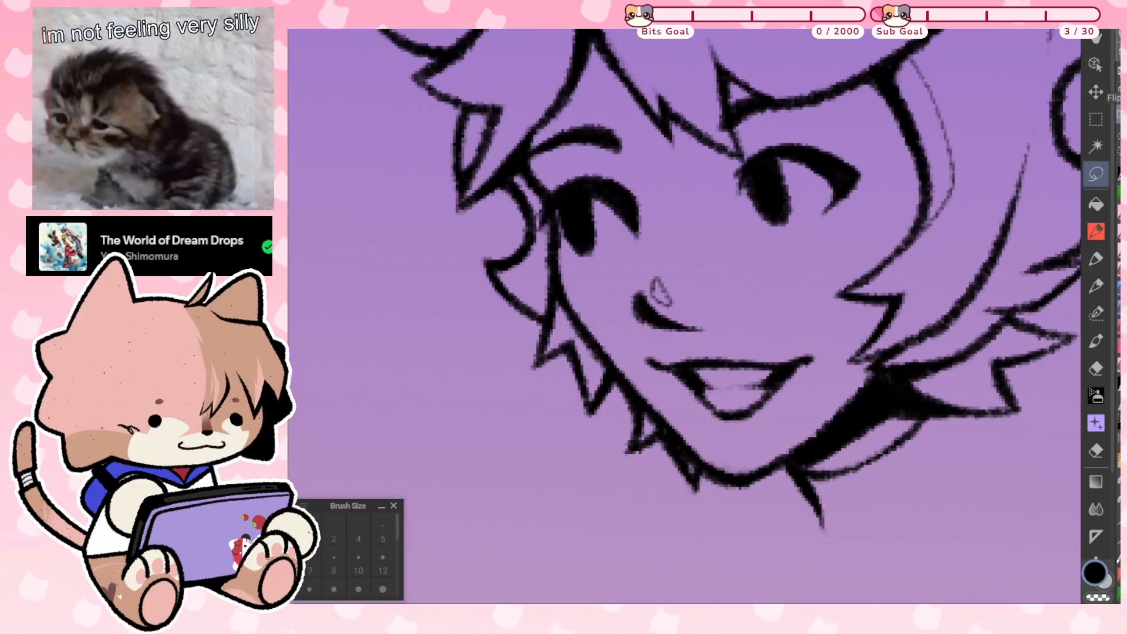
key(ctrl+minus)
key(m)
key(m)
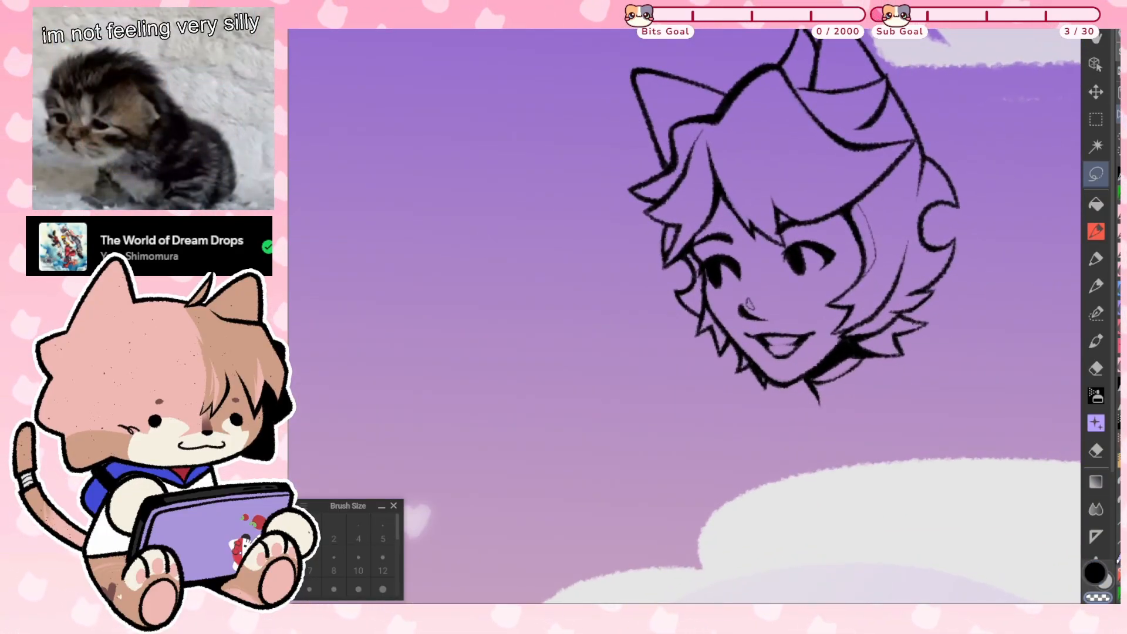
Ink a small nostril stroke at the inner end of the nose line and compare it in mirrored view
key(p)
key(ctrl+plus)
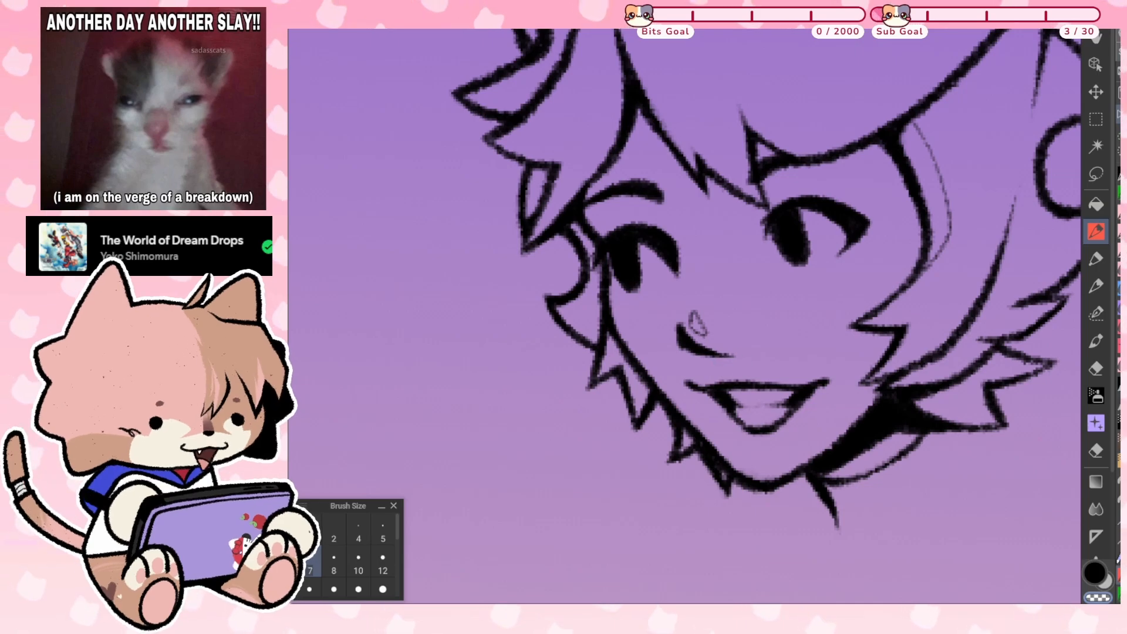
drag(681, 342, 708, 354)
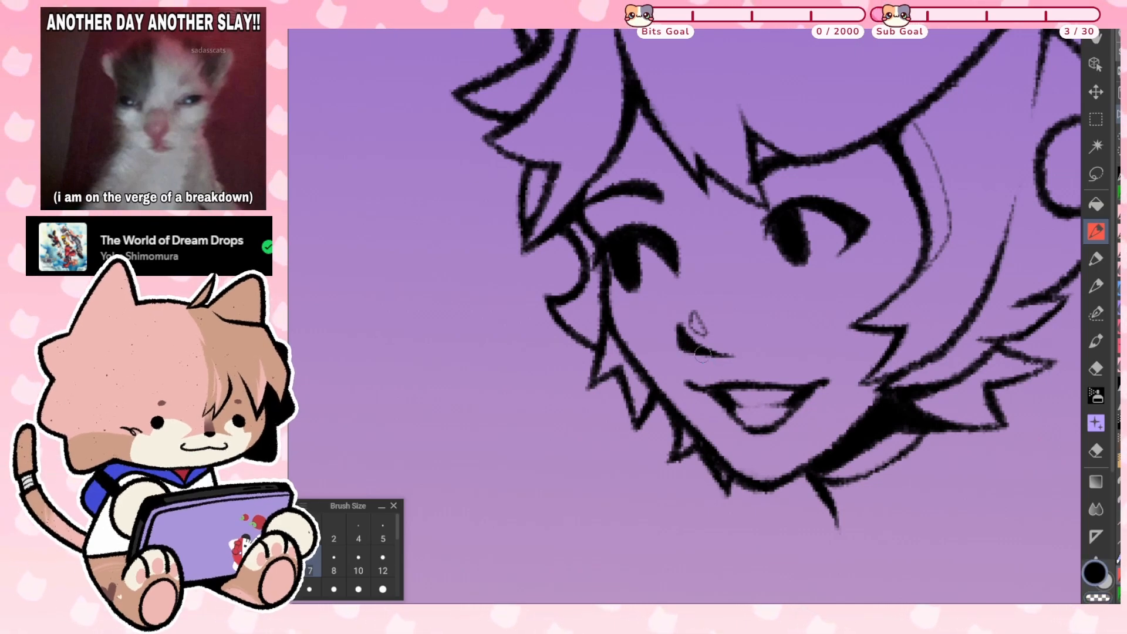
scroll(962, 447, down, 1)
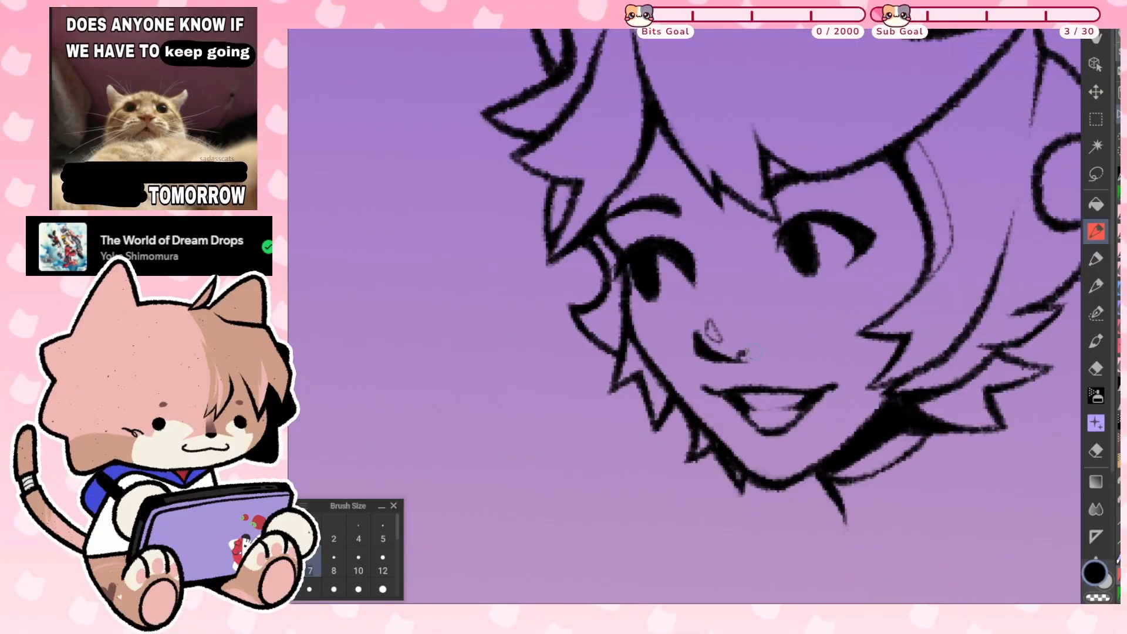
drag(753, 352, 763, 352)
key(h)
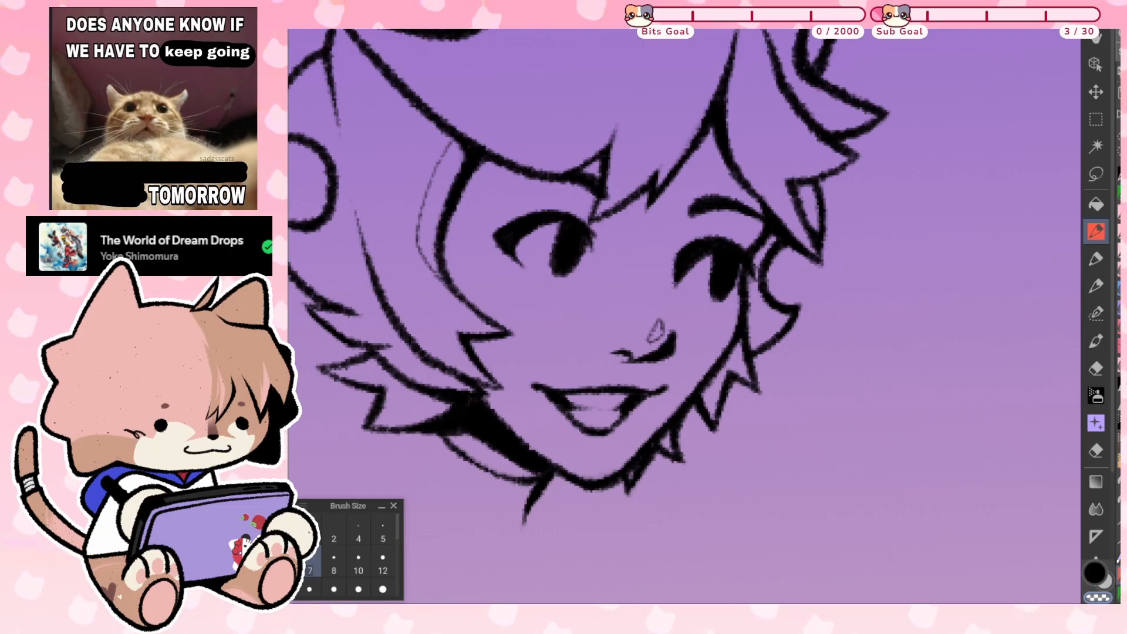
key(h)
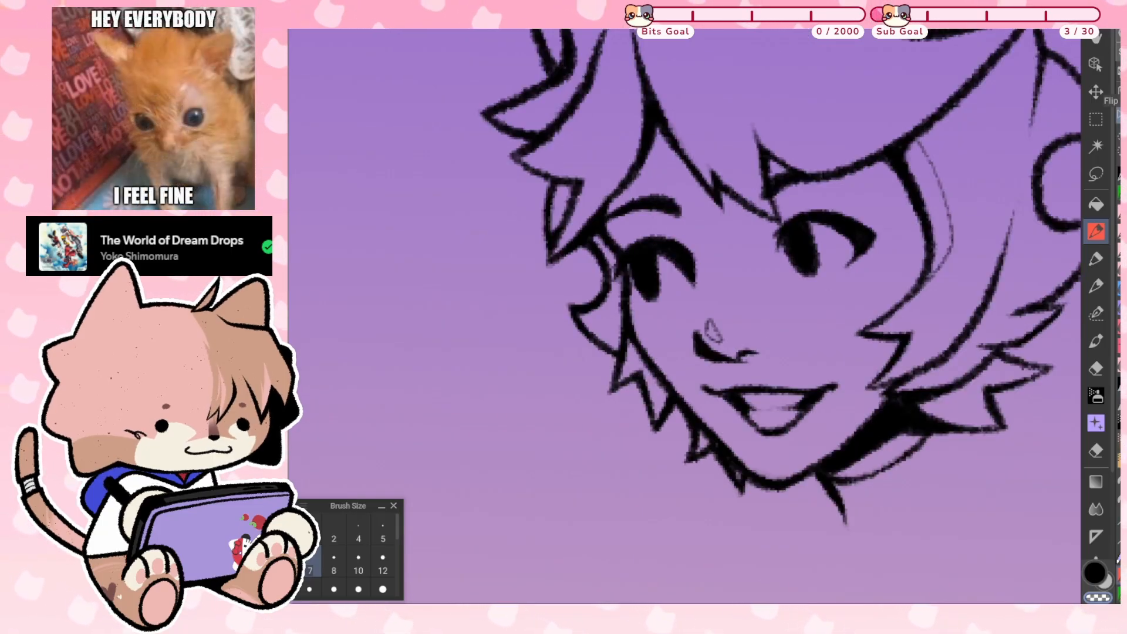
key(h)
scroll(684, 317, down, 2)
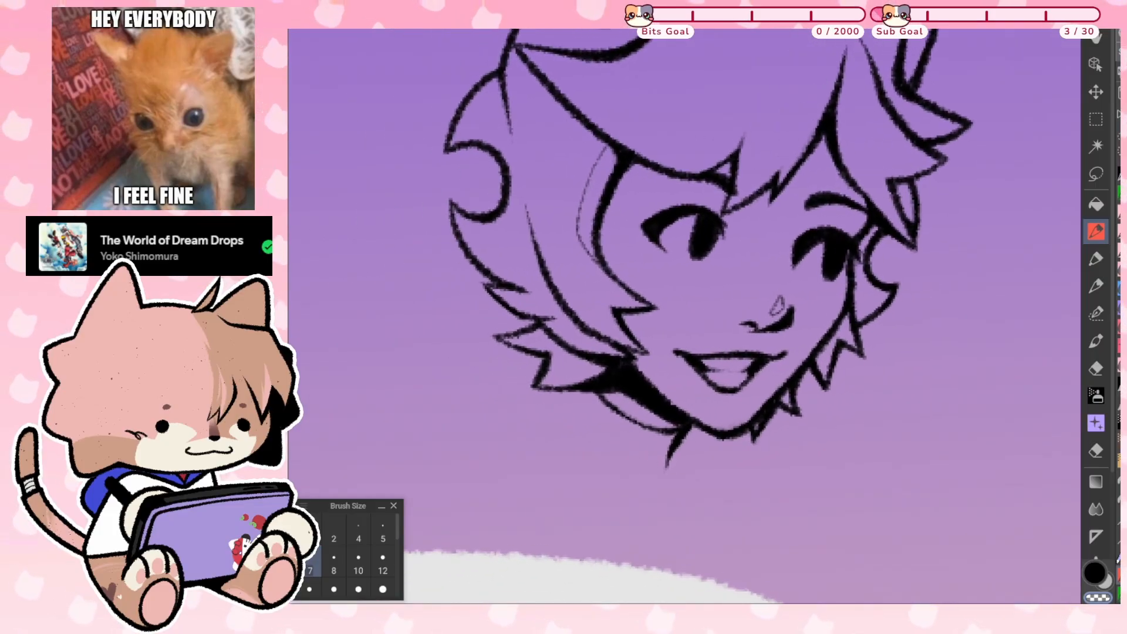
Lasso the whole mouth, shift it slightly toward the far cheek with a transform, and clear the selection
scroll(683, 317, up, 1)
key(l)
drag(748, 437, 817, 373)
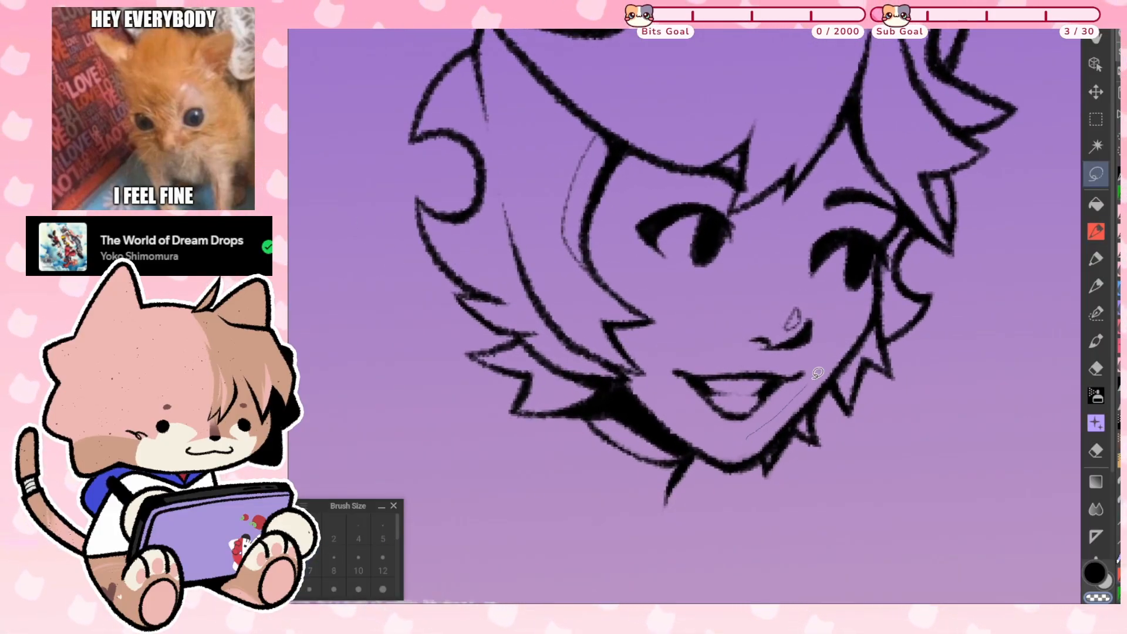
drag(684, 404, 745, 438)
key(ctrl+t)
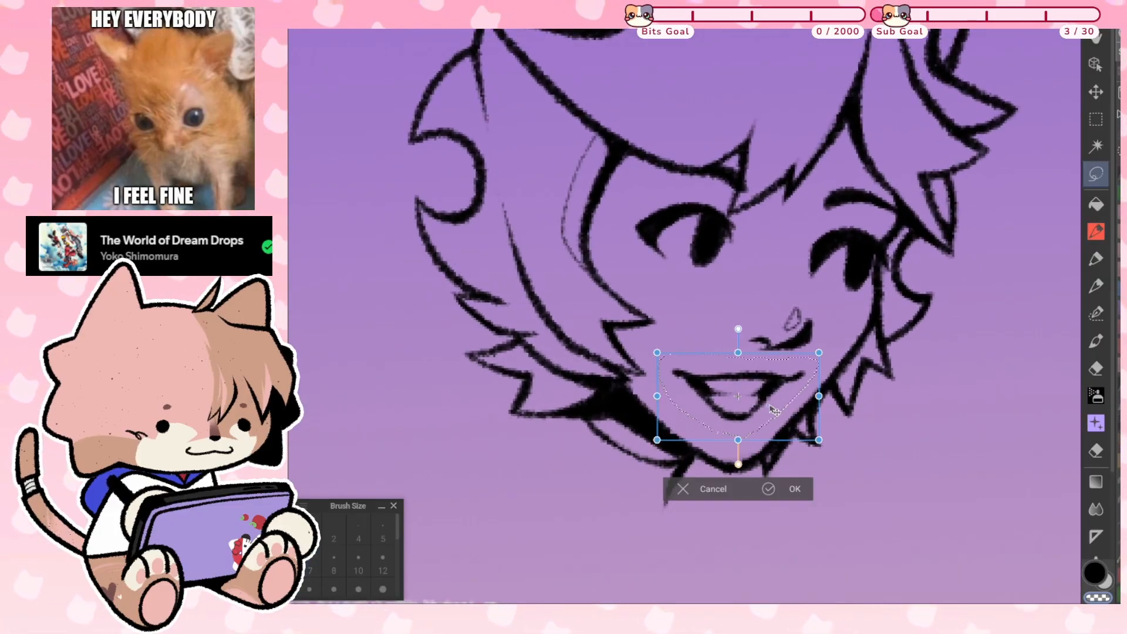
key(Return)
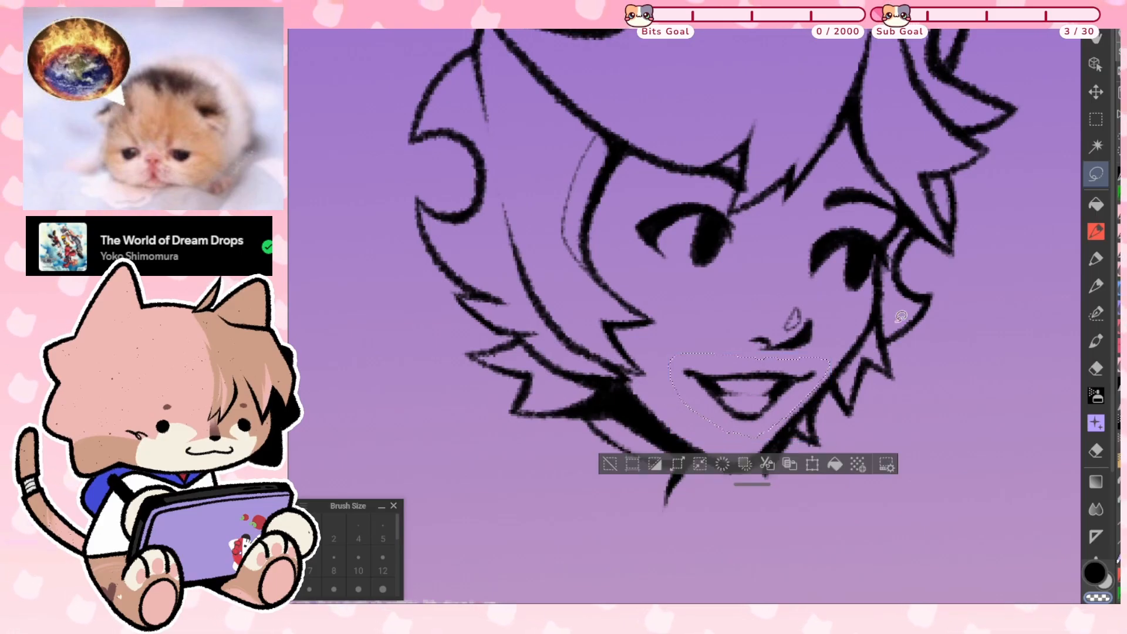
key(ctrl+d)
key(h)
key(h)
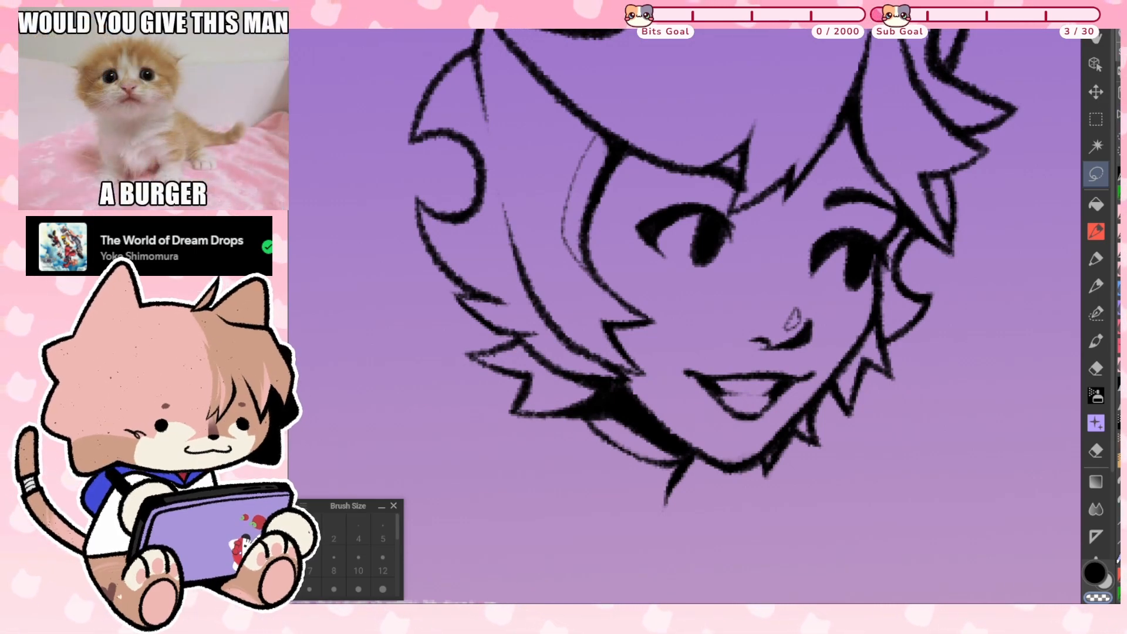
Hatch light blush lines across the nose bridge and on the near cheek beside the eye with the pen
key(b)
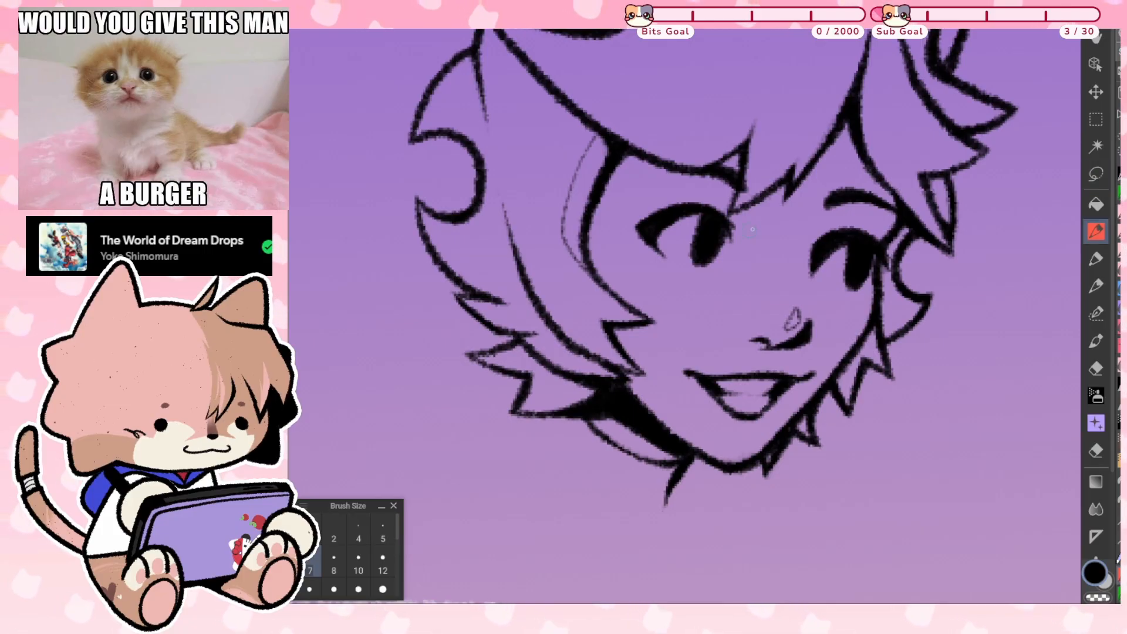
drag(742, 236, 755, 275)
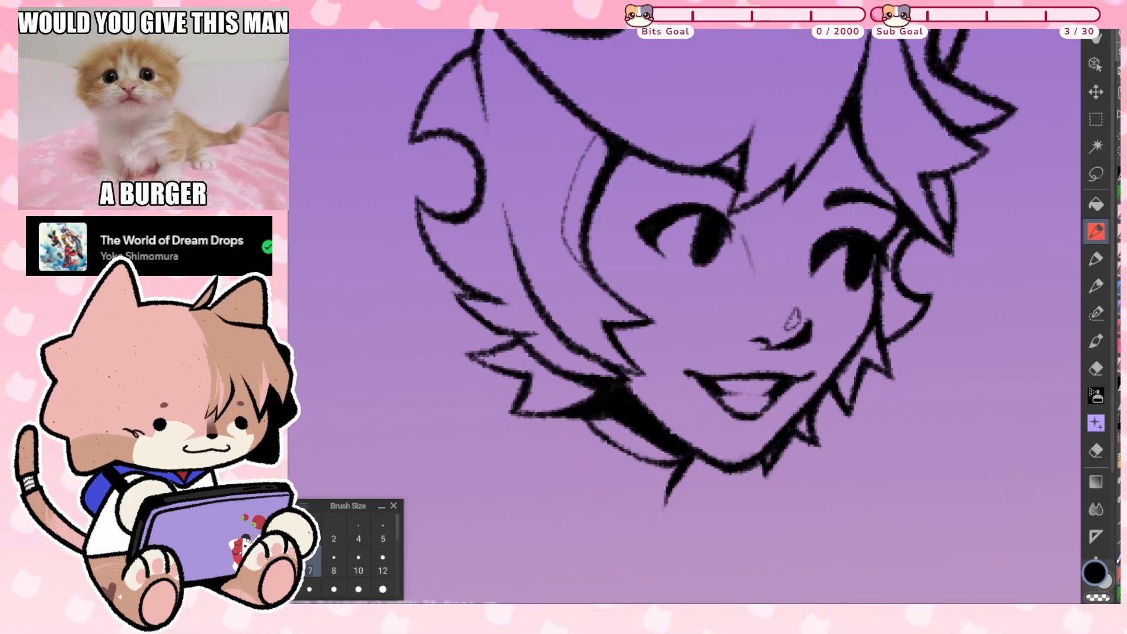
key(ctrl+z)
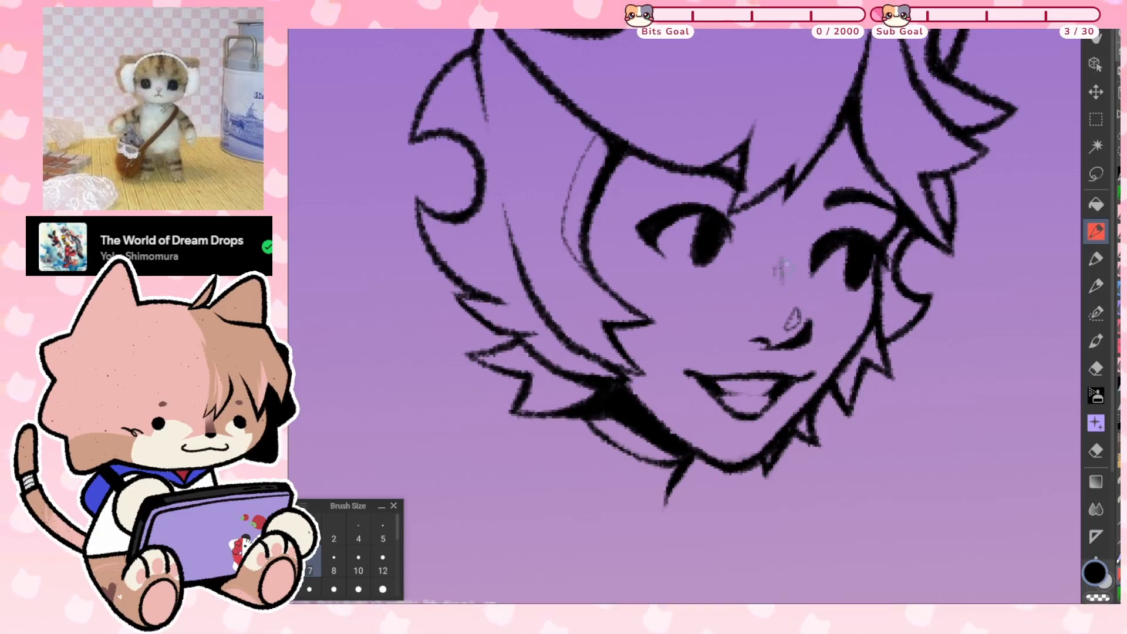
mouse_move(783, 262)
mouse_down()
mouse_move(783, 287)
mouse_move(796, 284)
mouse_up()
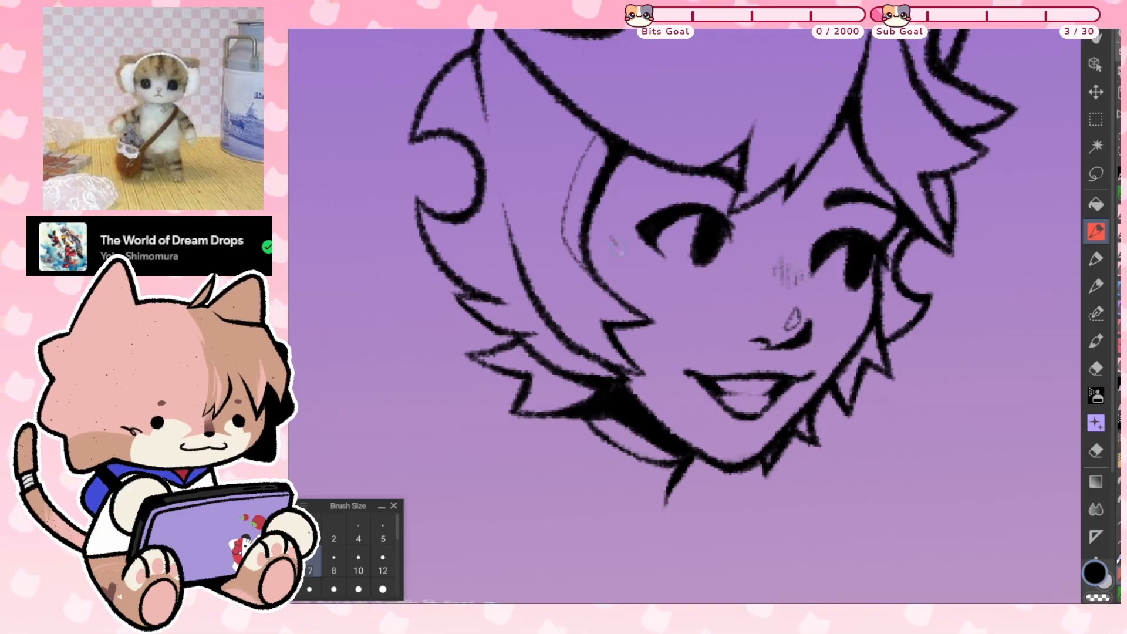
mouse_move(615, 232)
mouse_down()
mouse_move(638, 266)
mouse_move(651, 256)
mouse_up()
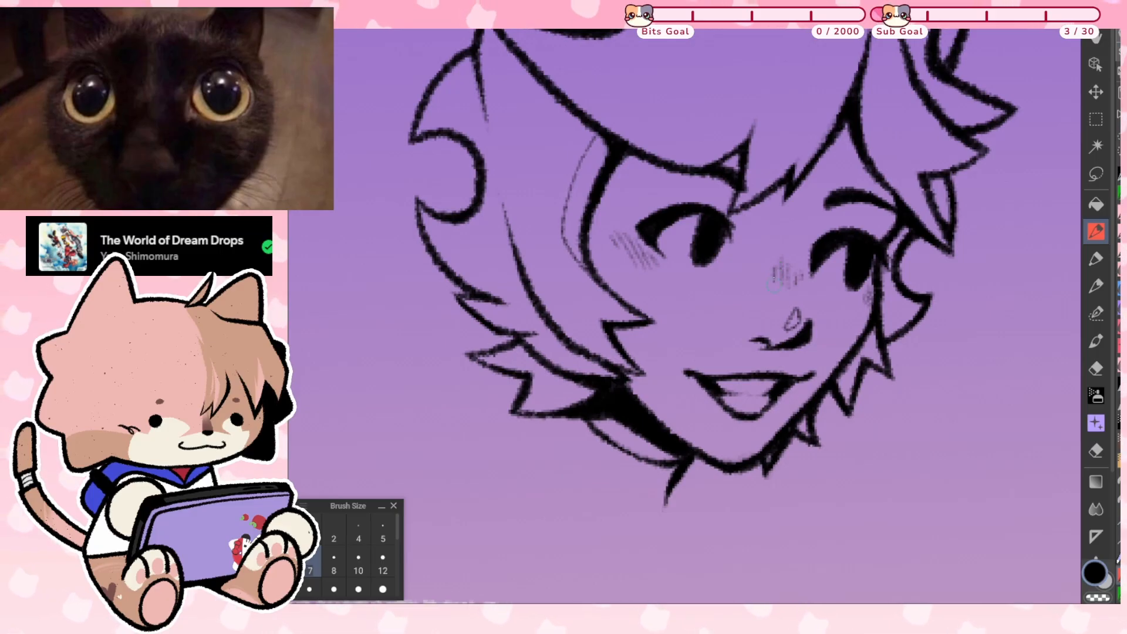
Rework the blush hatching on the nose bridge into a few short, even lines and compare it in mirrored view
drag(779, 262, 782, 274)
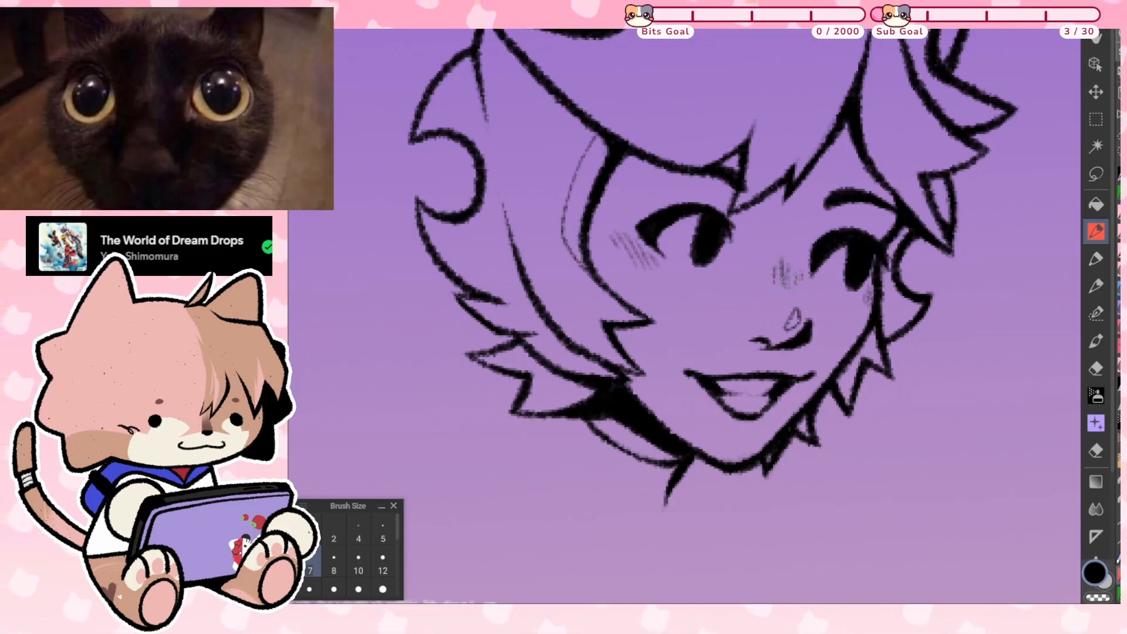
key(h)
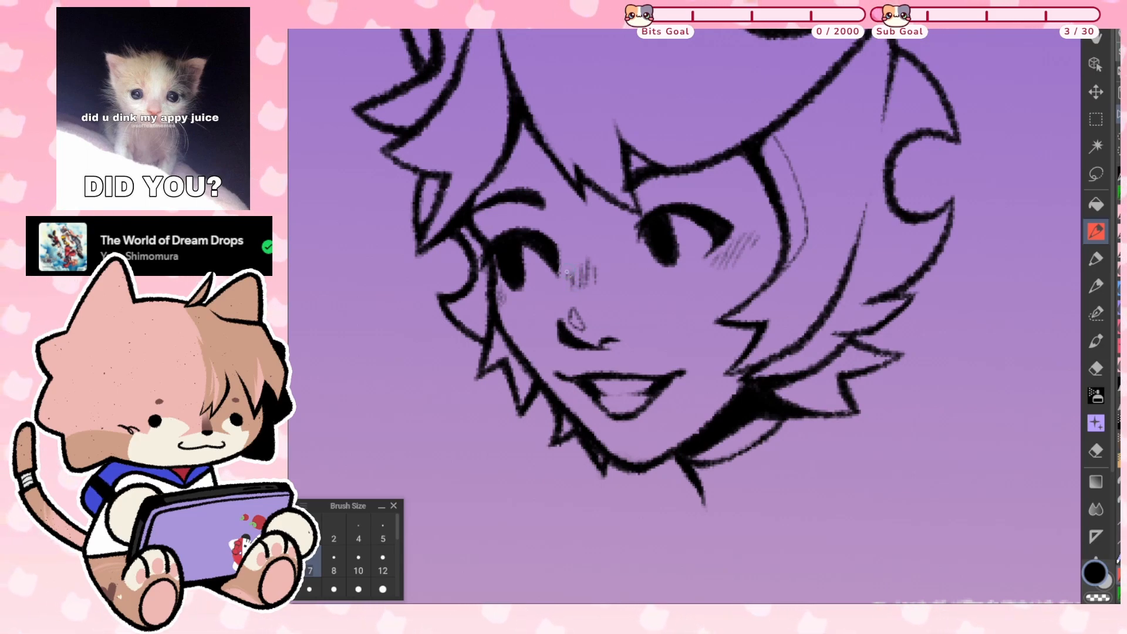
key(h)
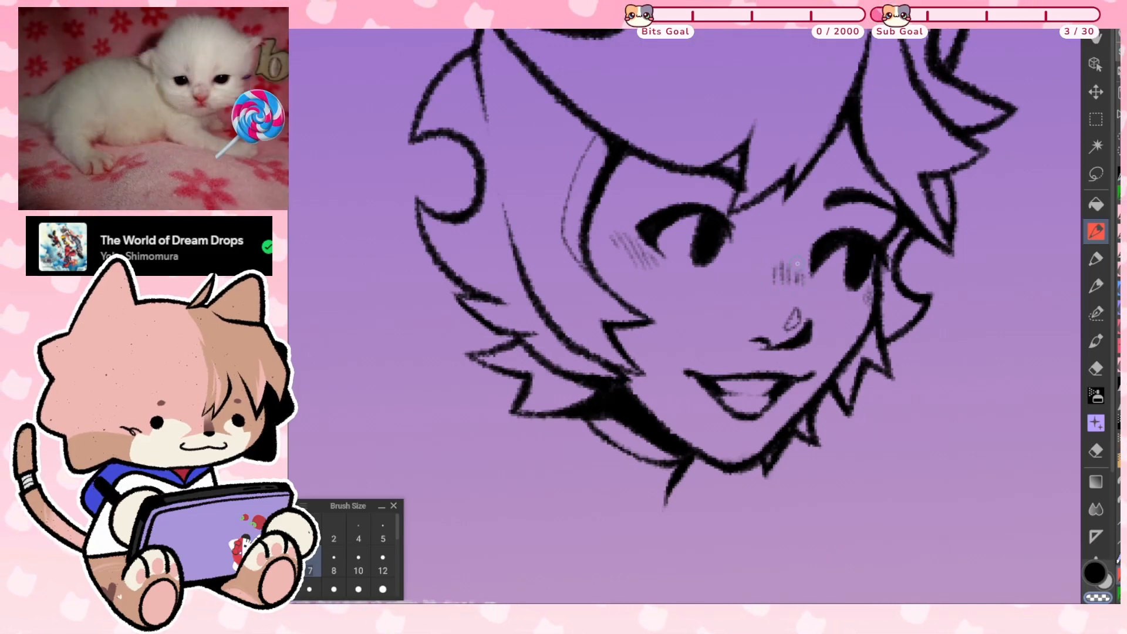
key(h)
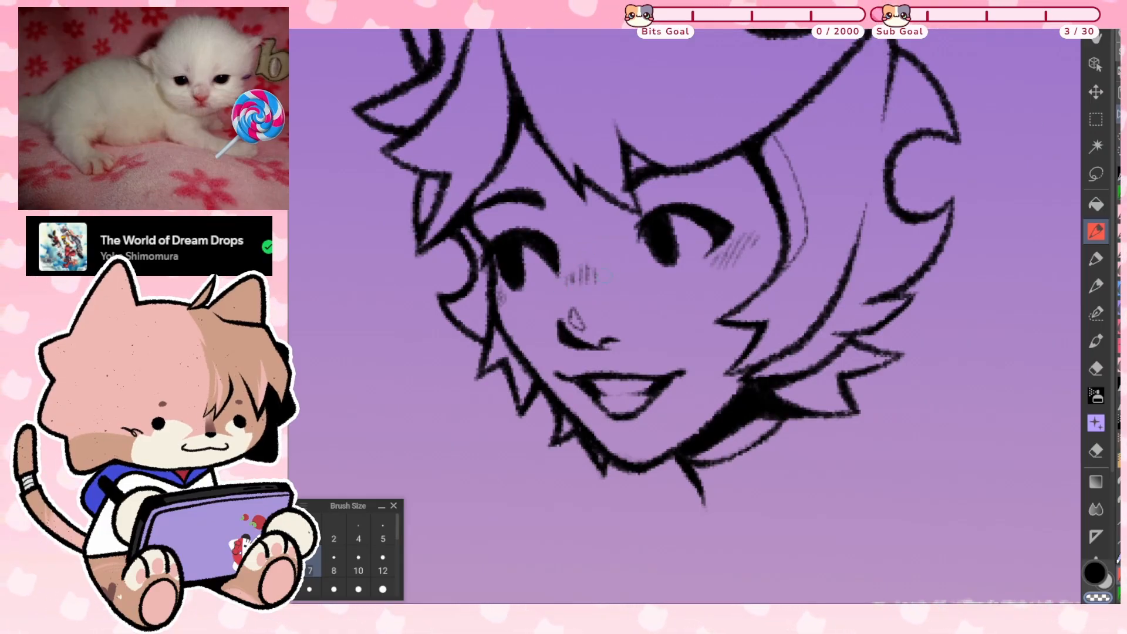
key(h)
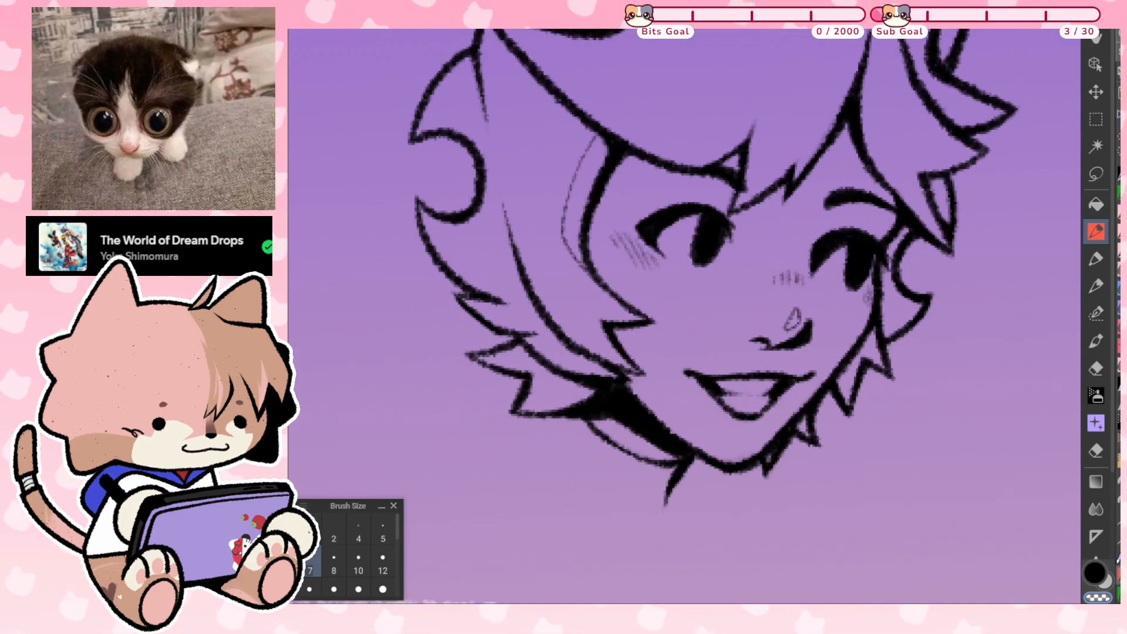
scroll(693, 216, down, 4)
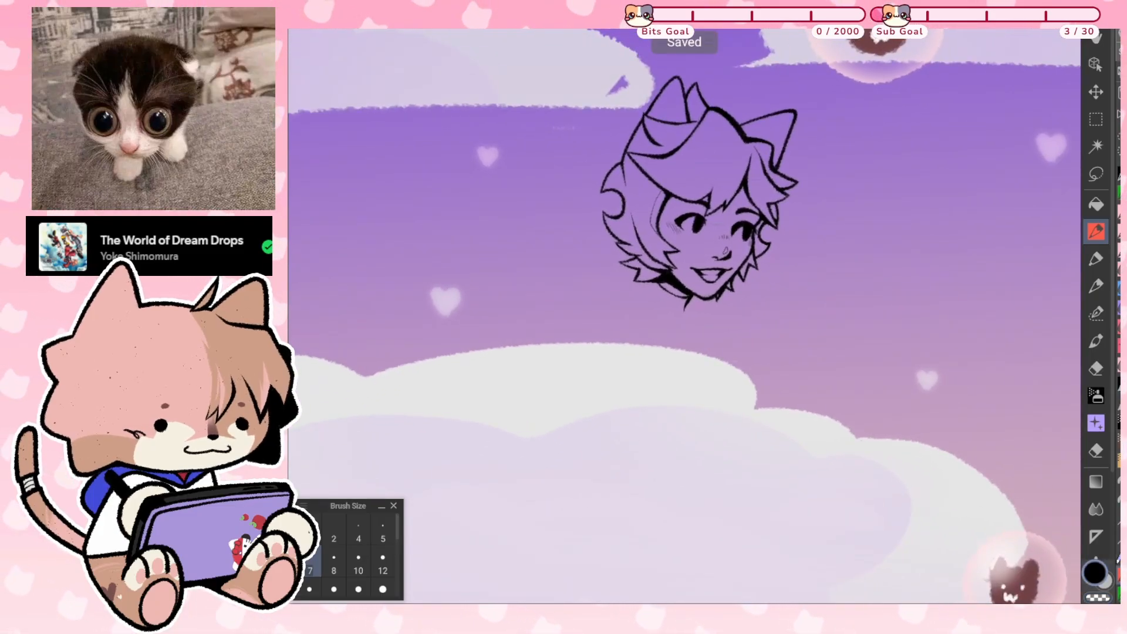
scroll(692, 77, up, 3)
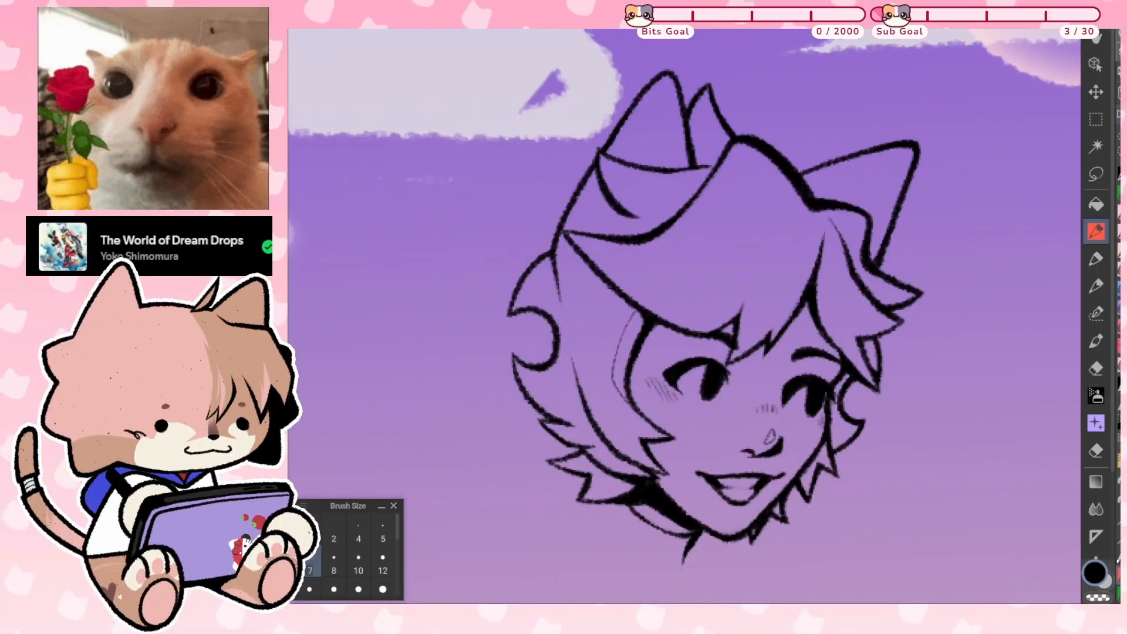
Close the gap between the far ear and the head outline, thickening the hair outline there, and check it mirrored
key(h)
scroll(423, 133, up, 3)
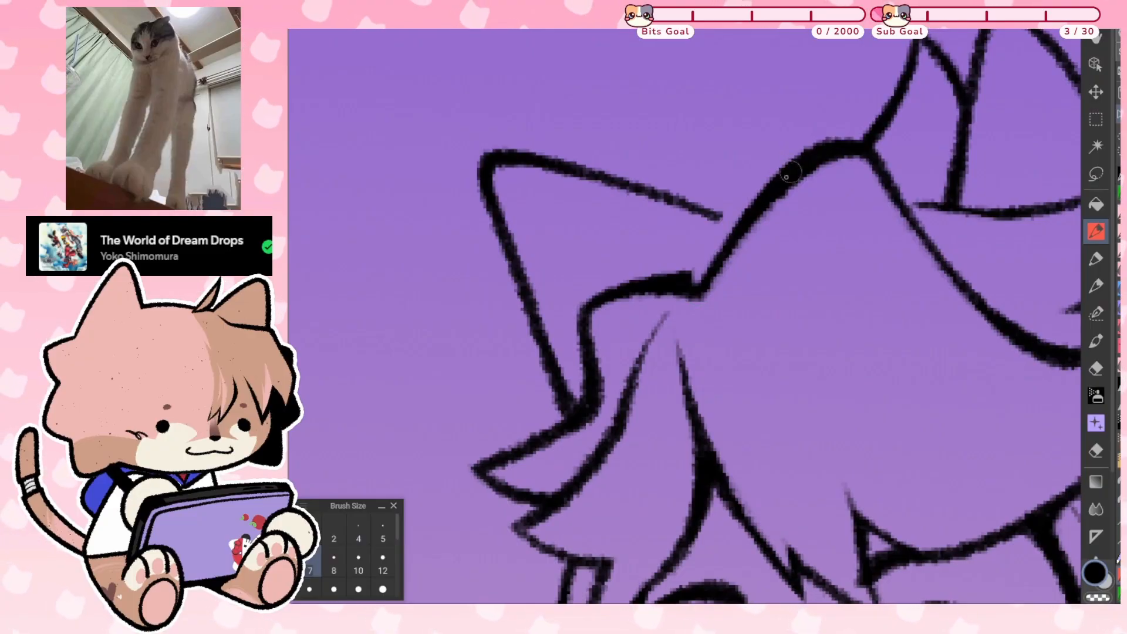
mouse_move(739, 225)
mouse_down()
mouse_move(724, 220)
mouse_move(741, 223)
mouse_up()
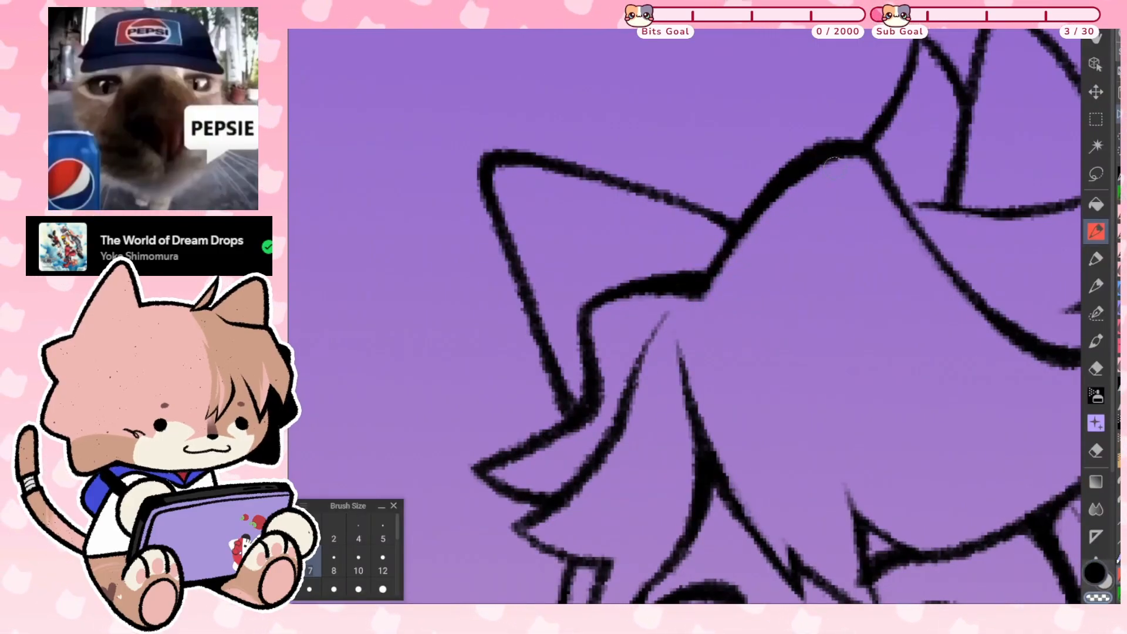
key(h)
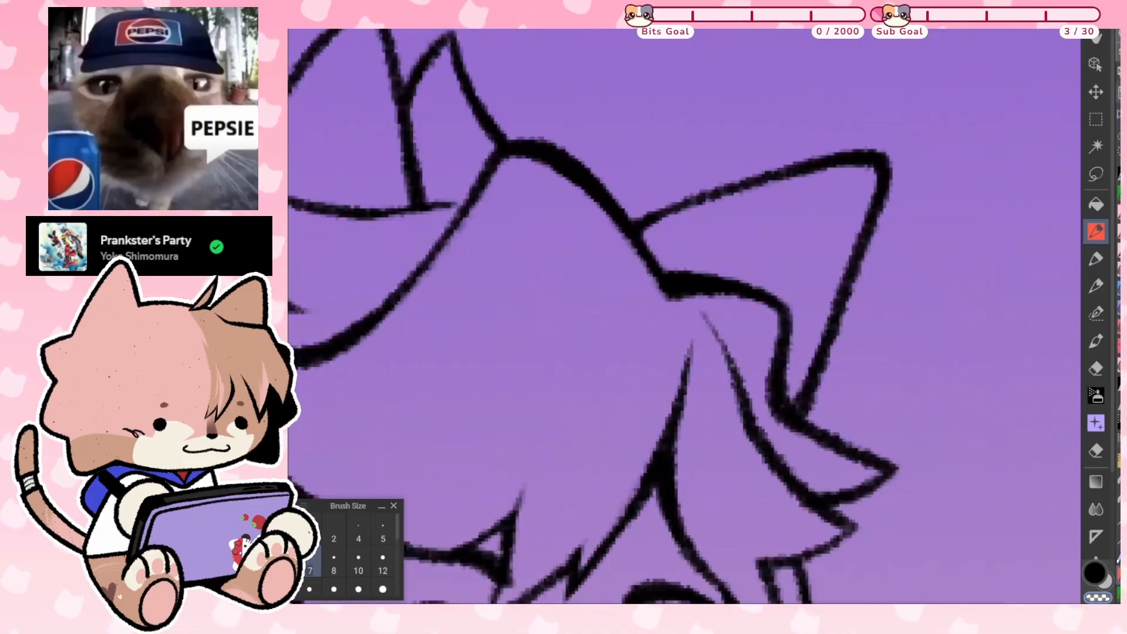
scroll(767, 192, down, 5)
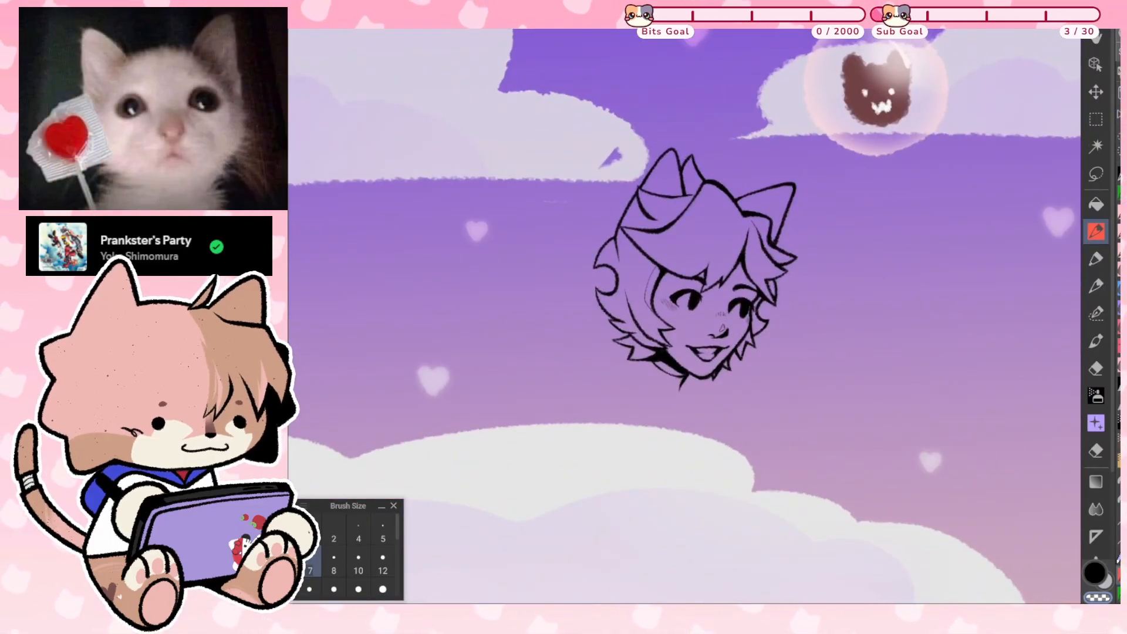
Hatch a few light shading lines on the bangs beside the curved parting line with the pen
scroll(639, 216, up, 5)
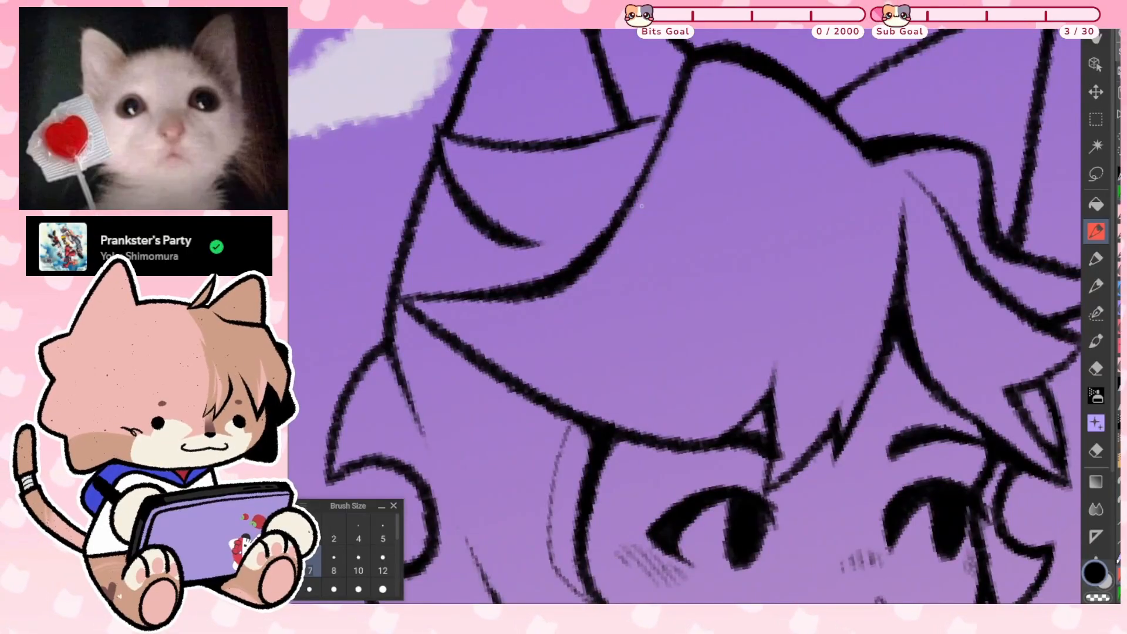
drag(643, 206, 605, 272)
drag(646, 210, 623, 264)
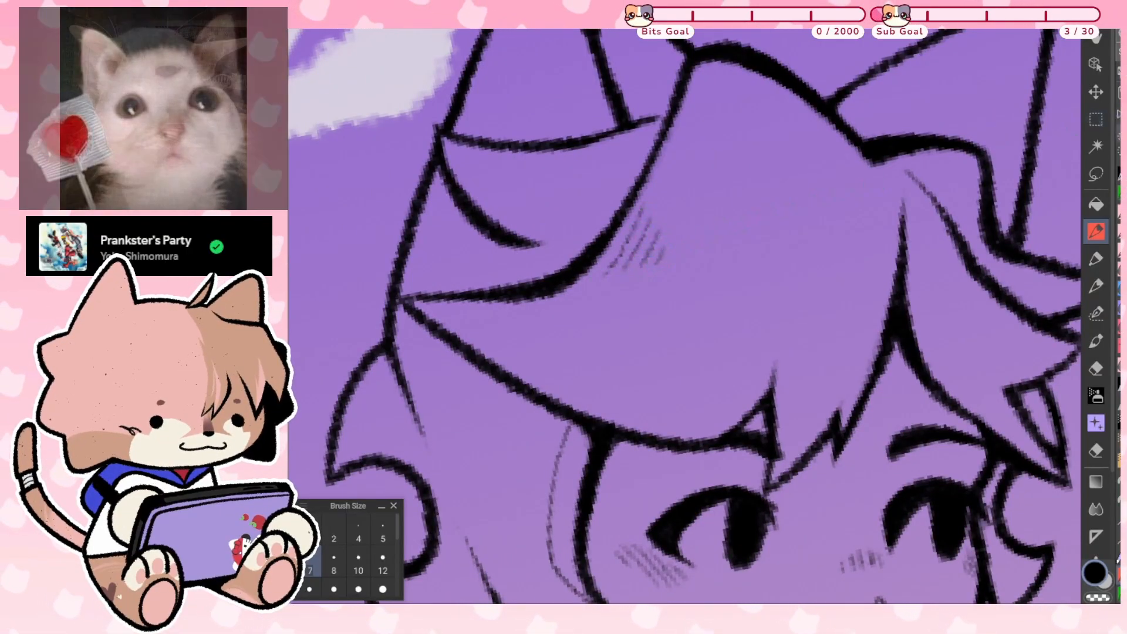
Show the body sketch beneath the inked head again and examine the hoodie and arms in normal and mirrored view
scroll(681, 317, down, 6)
scroll(779, 226, up, 3)
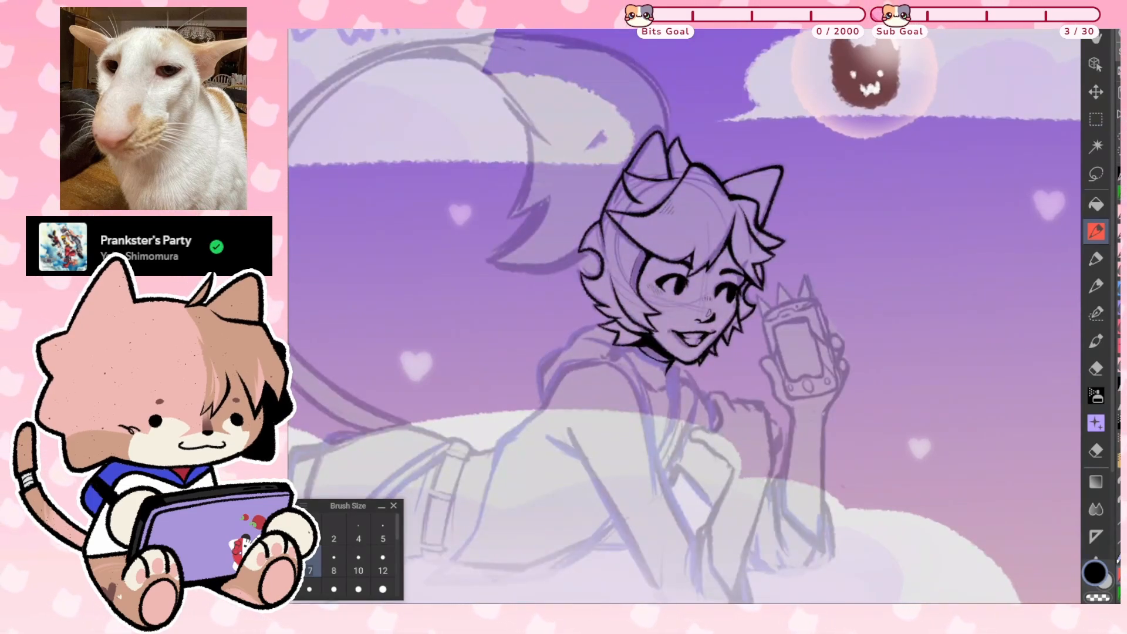
scroll(558, 419, up, 4)
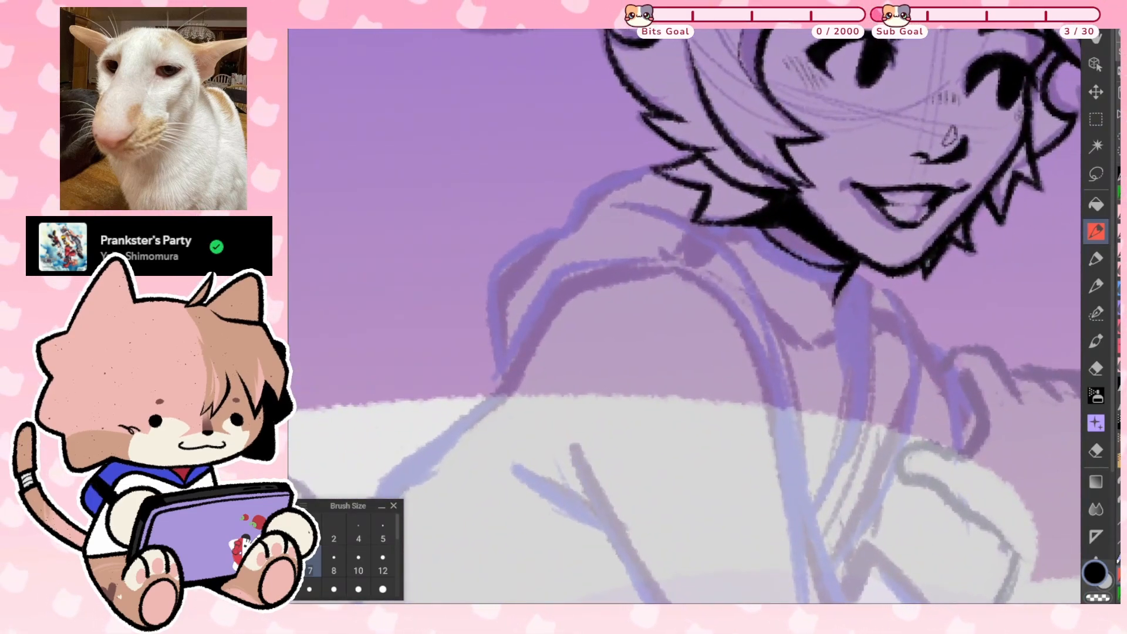
scroll(681, 317, up, 1)
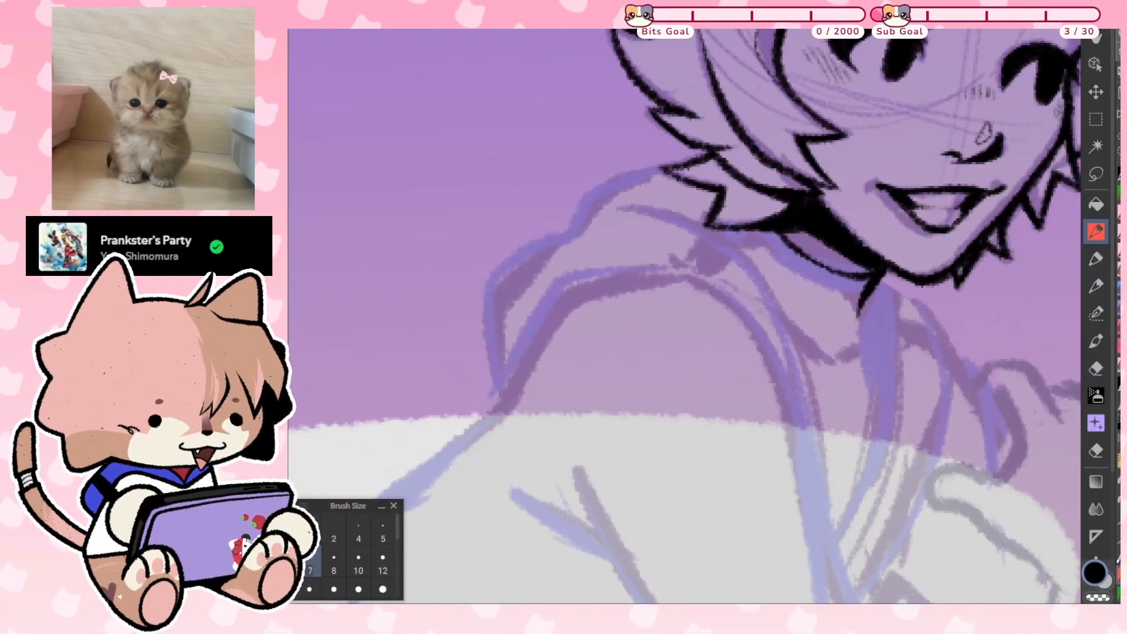
scroll(684, 316, down, 3)
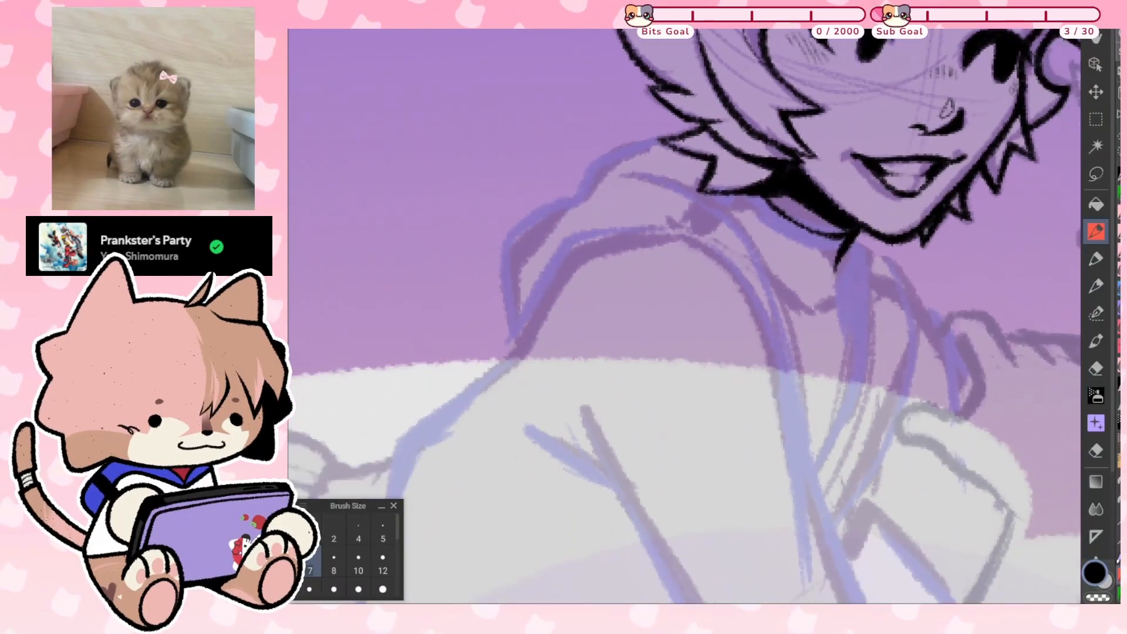
scroll(684, 315, down, 3)
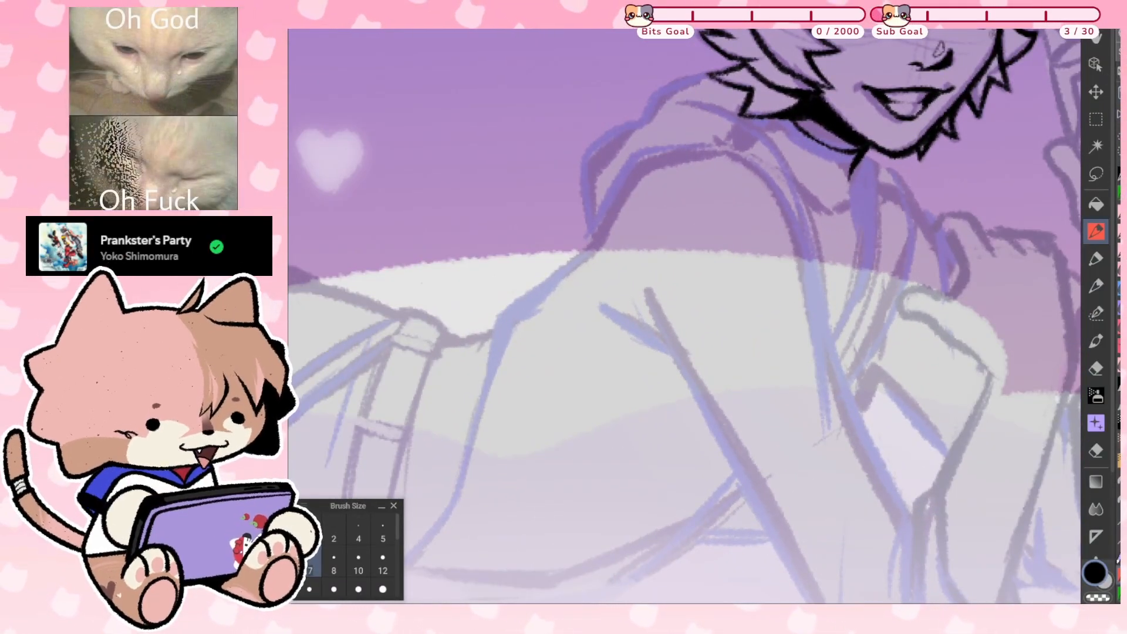
scroll(684, 316, down, 2)
key(h)
scroll(452, 53, up, 3)
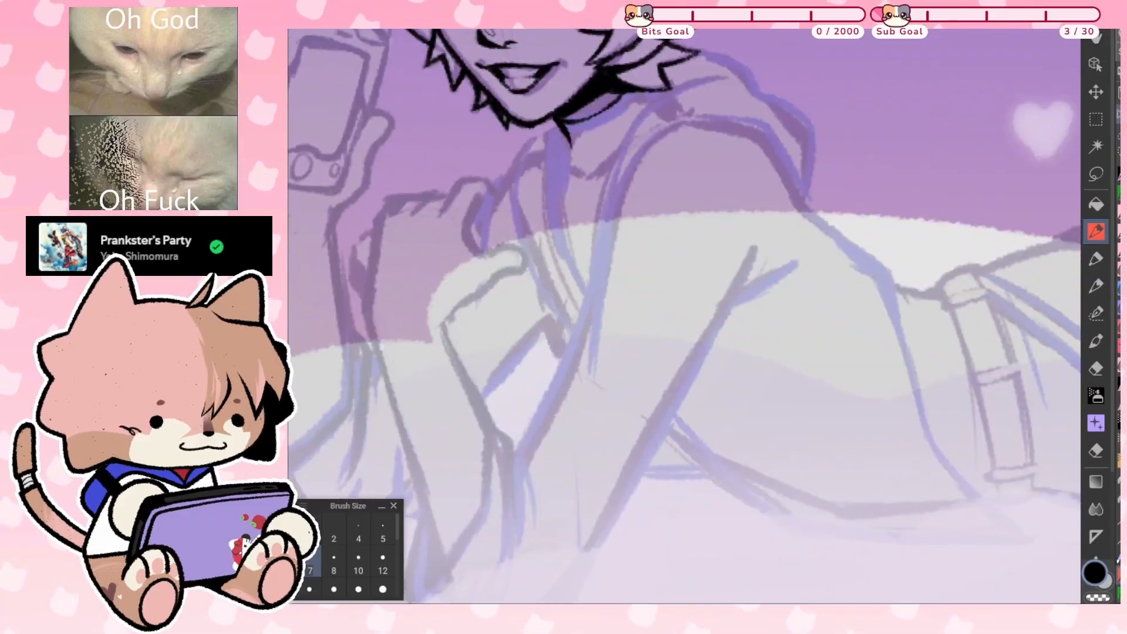
scroll(684, 316, down, 2)
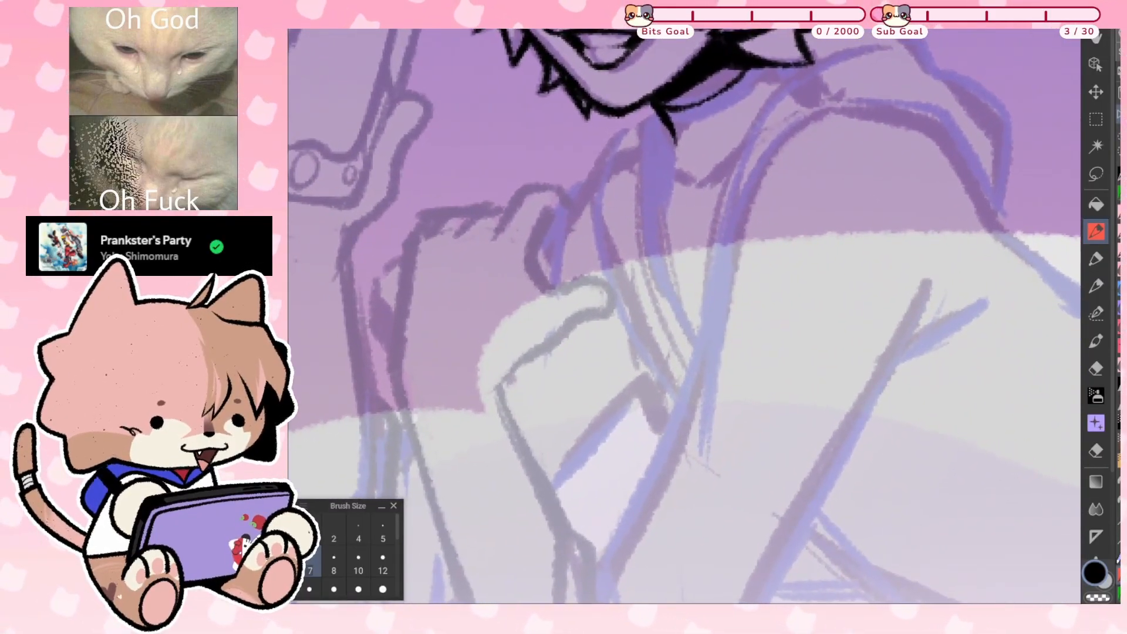
Ink the front edge of the near sleeve from the chest up toward the shoulder, redoing the first stroke
mouse_move(867, 102)
mouse_down()
mouse_move(771, 136)
mouse_move(706, 322)
mouse_up()
scroll(684, 316, up, 1)
key(ctrl+z)
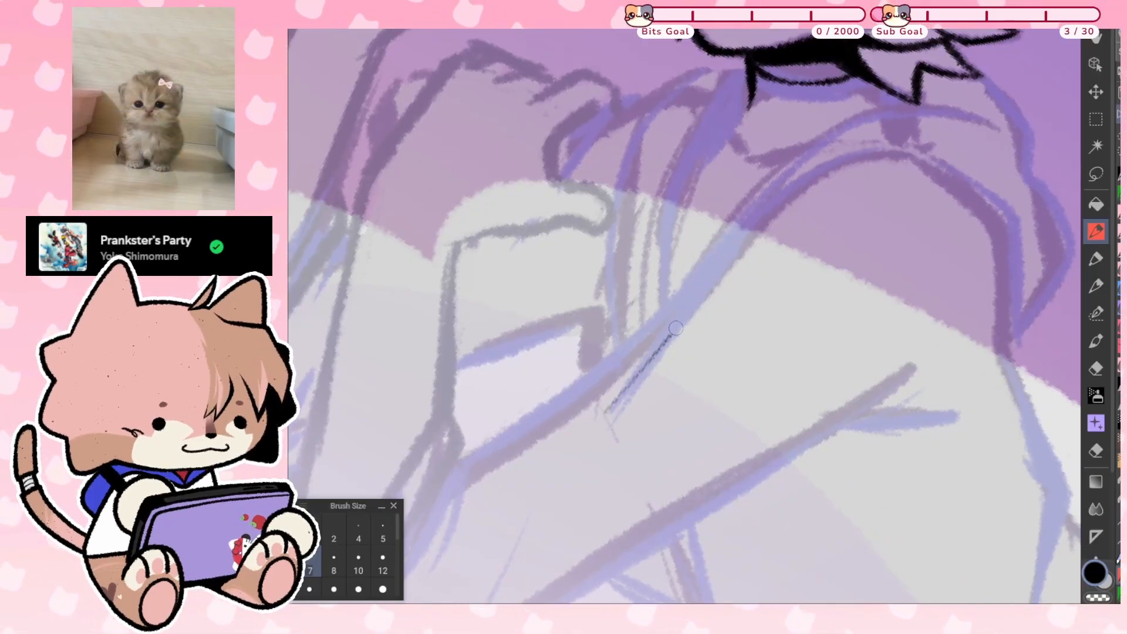
mouse_move(676, 327)
mouse_down()
mouse_move(766, 205)
mouse_move(875, 150)
mouse_up()
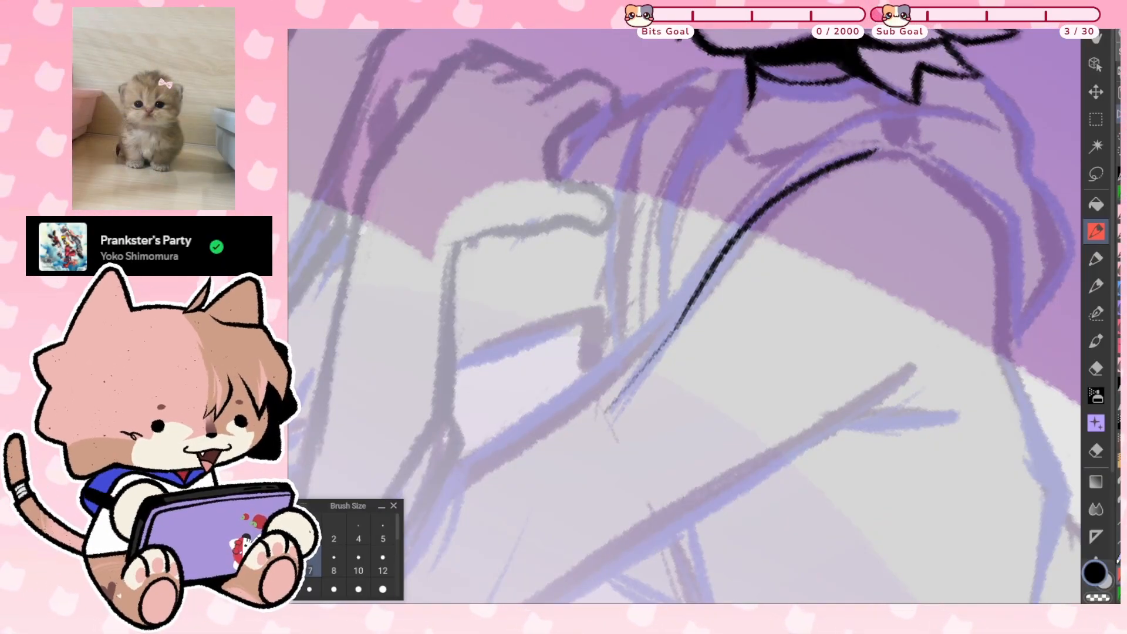
scroll(683, 316, up, 1)
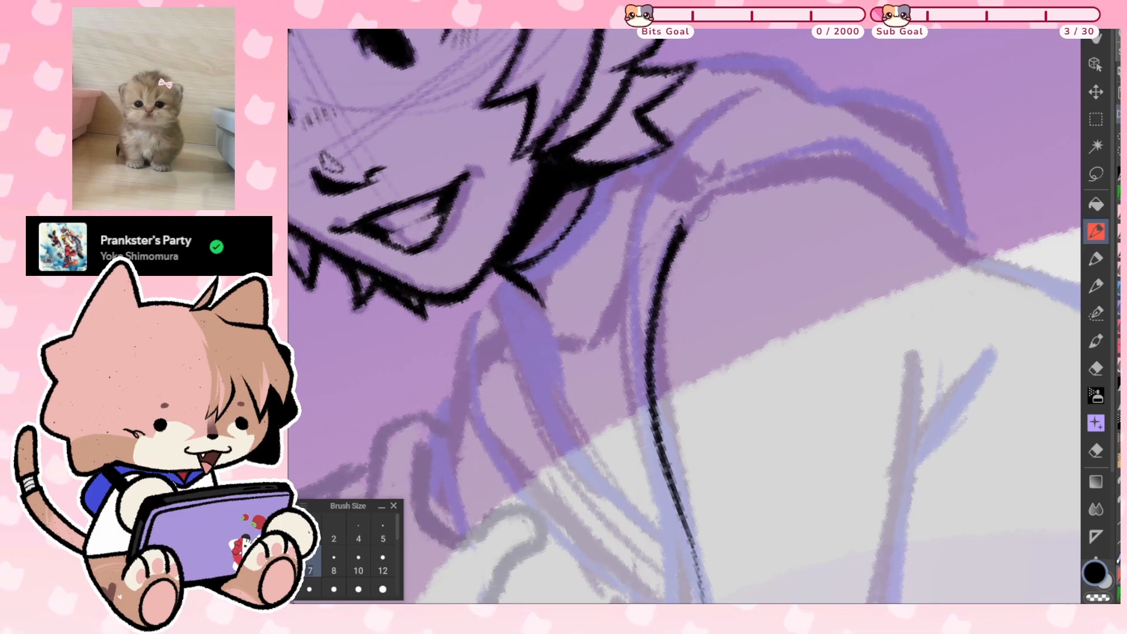
drag(683, 222, 795, 152)
key(ctrl+z)
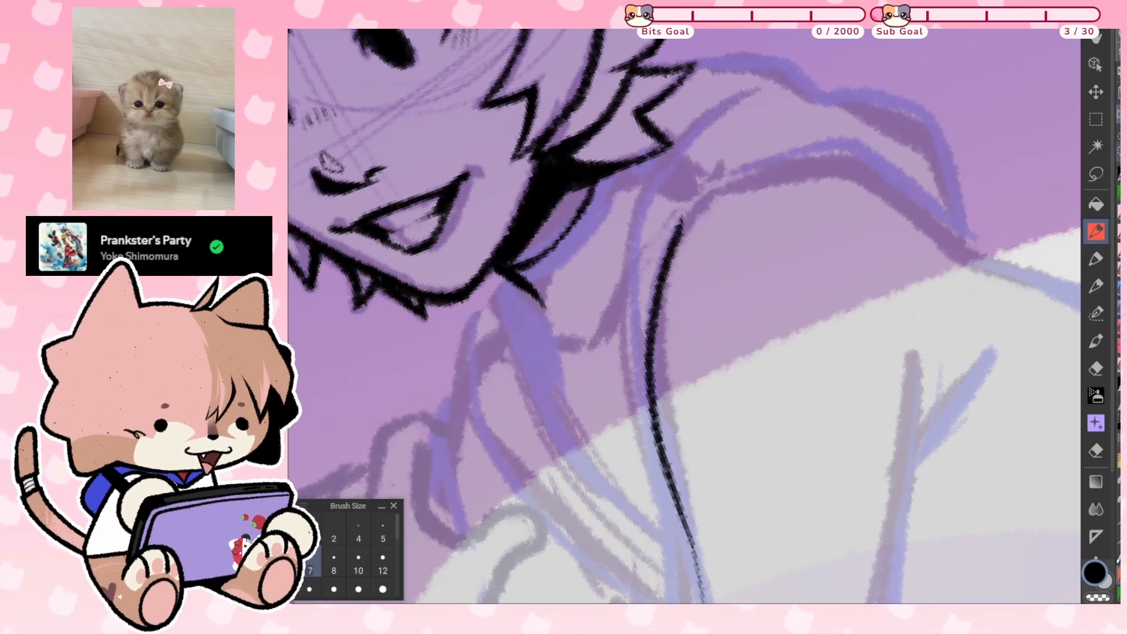
key(asciicircum)
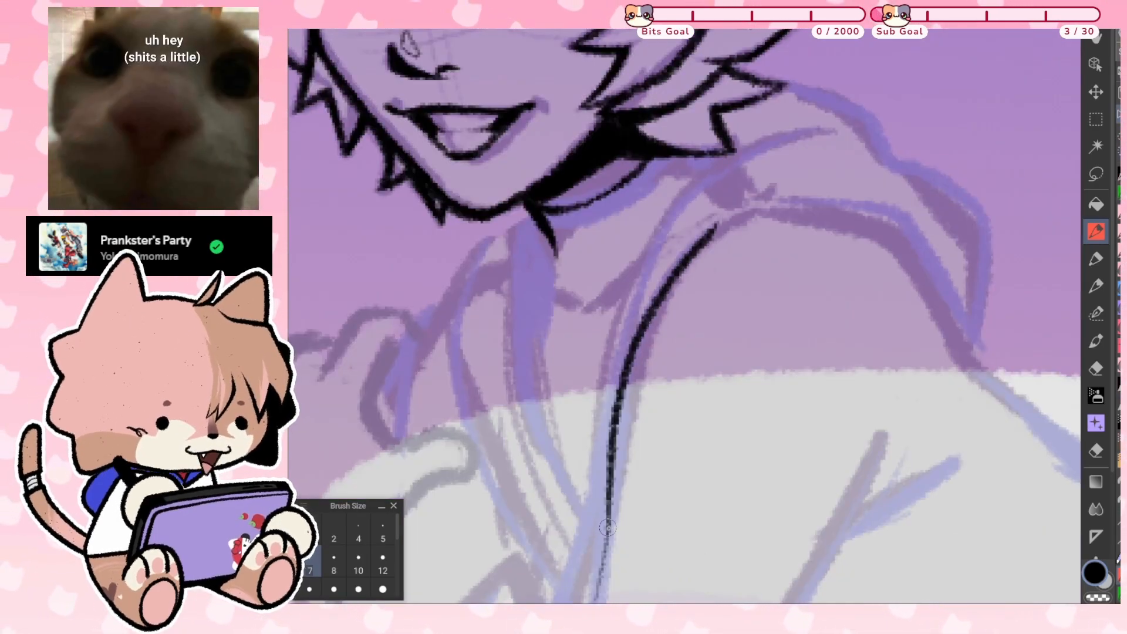
mouse_move(603, 531)
mouse_down()
mouse_move(636, 338)
mouse_move(595, 360)
mouse_move(780, 208)
mouse_move(661, 293)
mouse_move(769, 213)
mouse_up()
key(asciicircum)
key(asciicircum)
scroll(684, 316, up, 2)
key(ctrl+z)
Strengthen the sleeve's front line and extend its upper end with overlapping strokes to the base of the hood
mouse_move(653, 299)
mouse_down()
mouse_move(687, 268)
mouse_move(564, 446)
mouse_up()
key(minus)
key(minus)
key(minus)
key(minus)
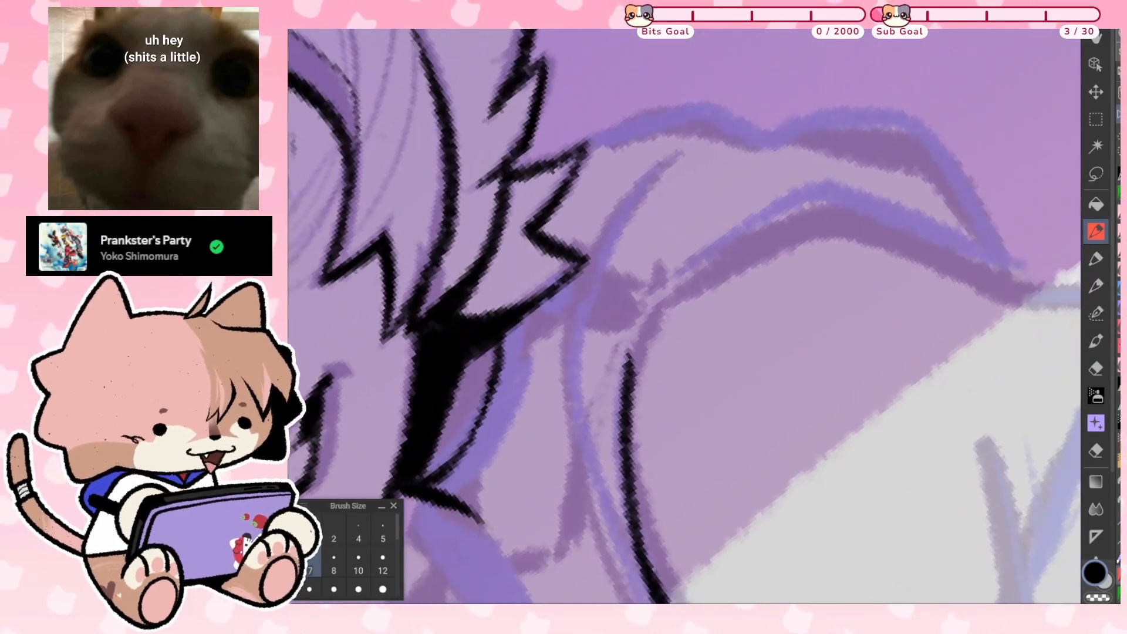
drag(629, 367, 700, 247)
key(ctrl+z)
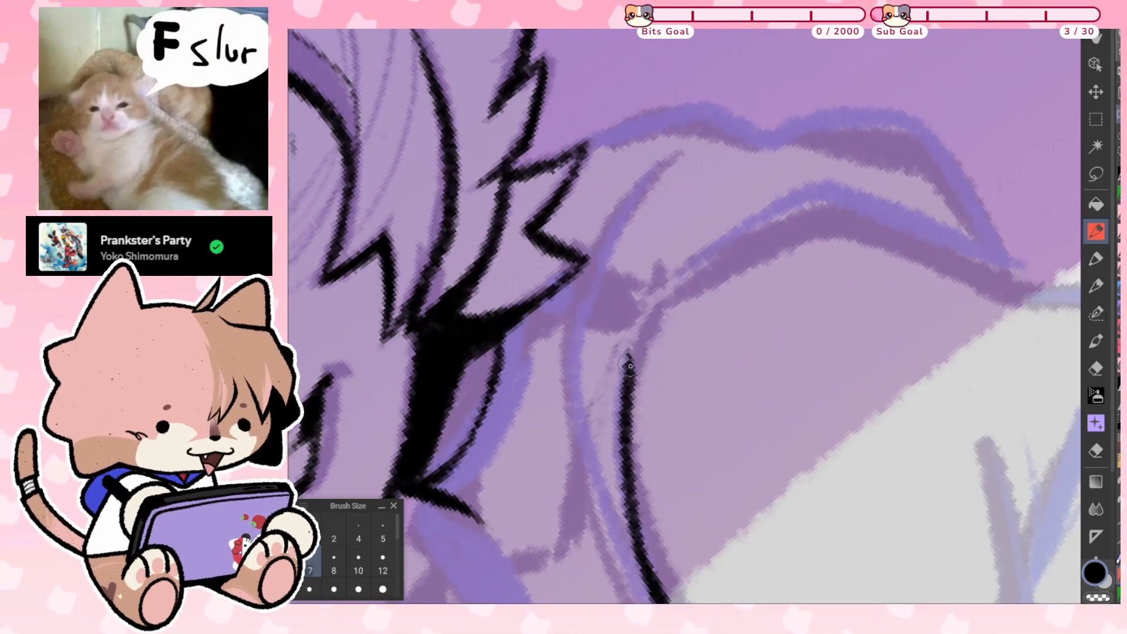
drag(627, 362, 670, 292)
drag(623, 390, 648, 324)
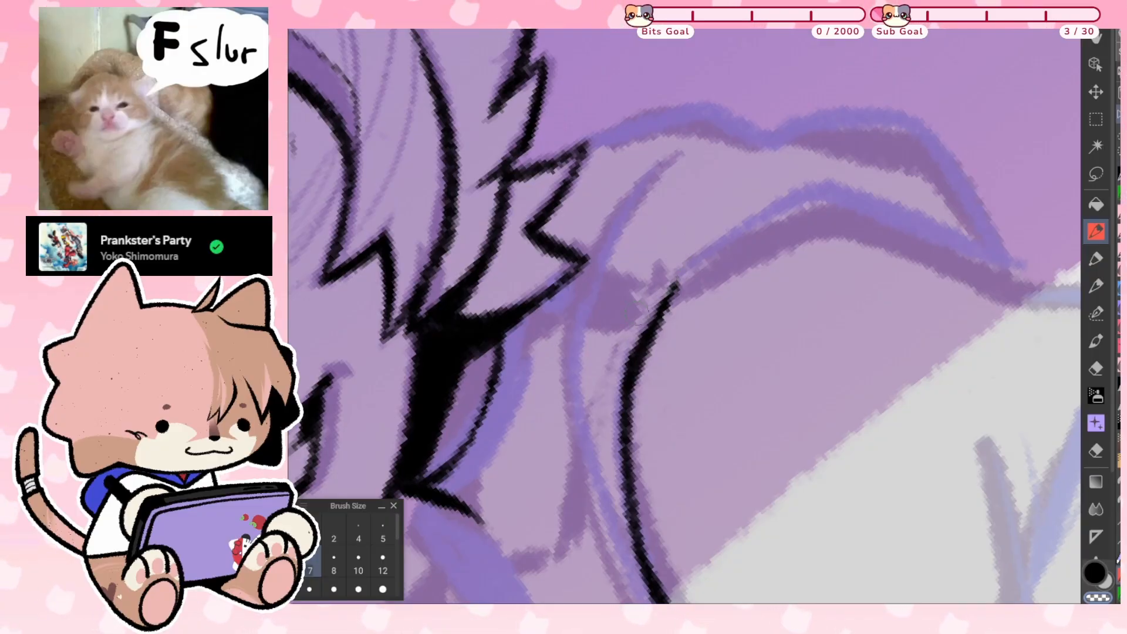
Ink the shoulder contour along the hood's lower edge to where the hood meets the back, thickening and cleaning the bend
scroll(684, 316, down, 3)
scroll(684, 316, up, 2)
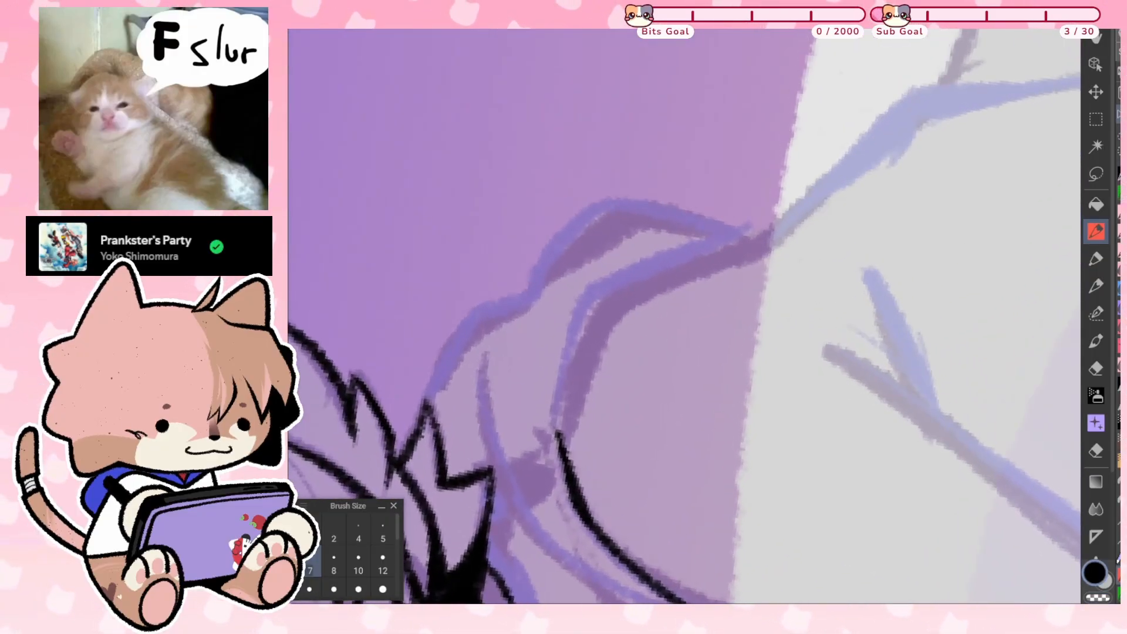
drag(556, 435, 577, 316)
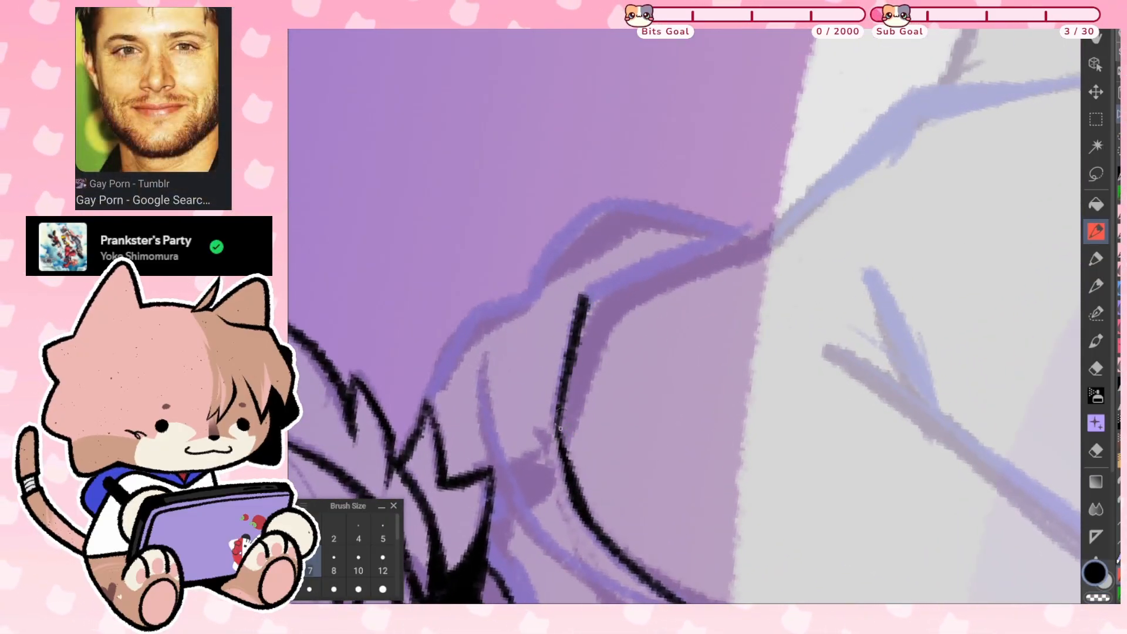
mouse_move(560, 428)
mouse_down()
mouse_move(584, 303)
mouse_move(582, 418)
mouse_move(692, 261)
mouse_up()
drag(585, 410, 658, 311)
mouse_move(605, 369)
mouse_down()
mouse_move(590, 414)
mouse_move(598, 365)
mouse_move(646, 285)
mouse_up()
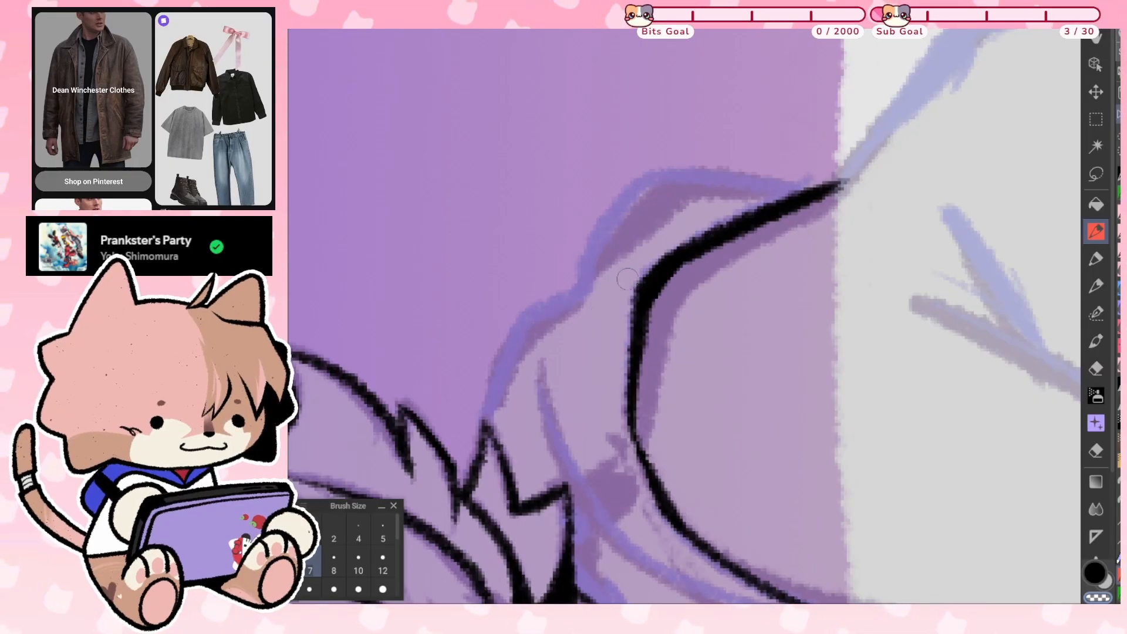
drag(593, 322, 470, 446)
mouse_move(646, 376)
mouse_down()
mouse_move(546, 390)
mouse_move(485, 446)
mouse_move(558, 435)
mouse_move(643, 277)
mouse_up()
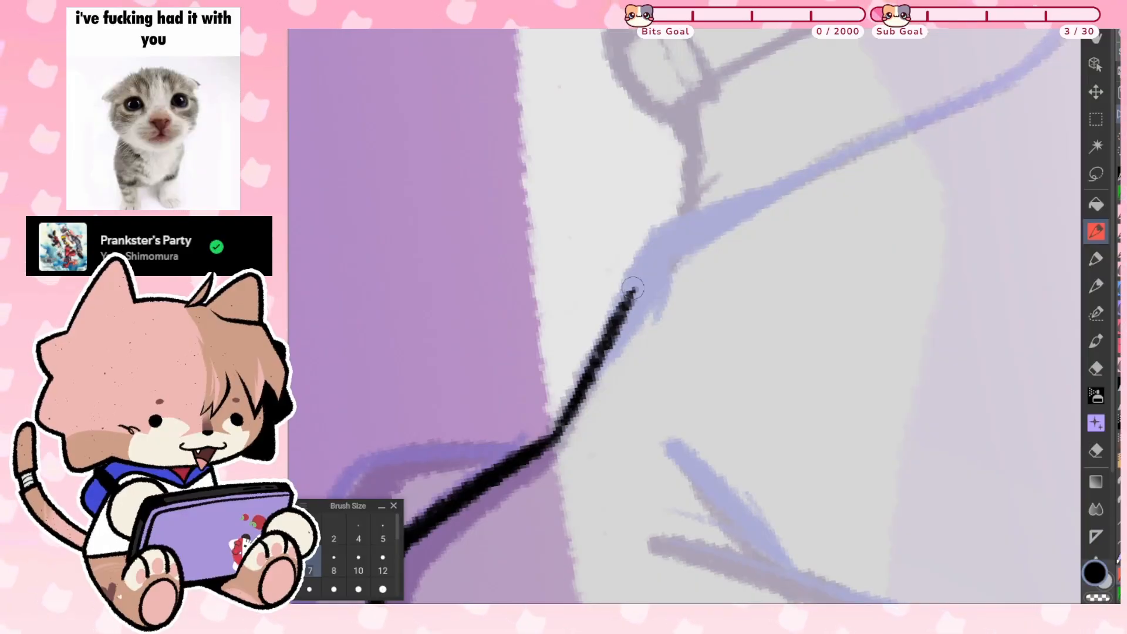
Ink the back contour from the hood past the bend toward the waist, thickening the line at the bend
drag(584, 376, 657, 245)
mouse_move(622, 293)
mouse_down()
mouse_move(664, 239)
mouse_move(854, 136)
mouse_up()
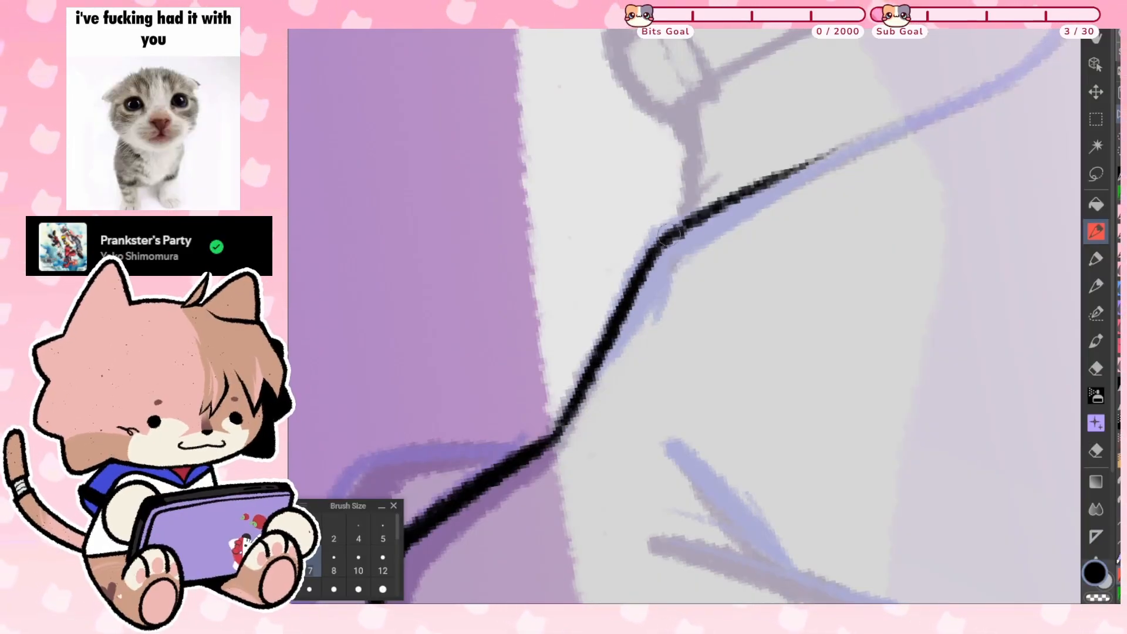
mouse_move(652, 246)
mouse_down()
mouse_move(878, 124)
mouse_move(888, 132)
mouse_move(661, 233)
mouse_move(544, 443)
mouse_up()
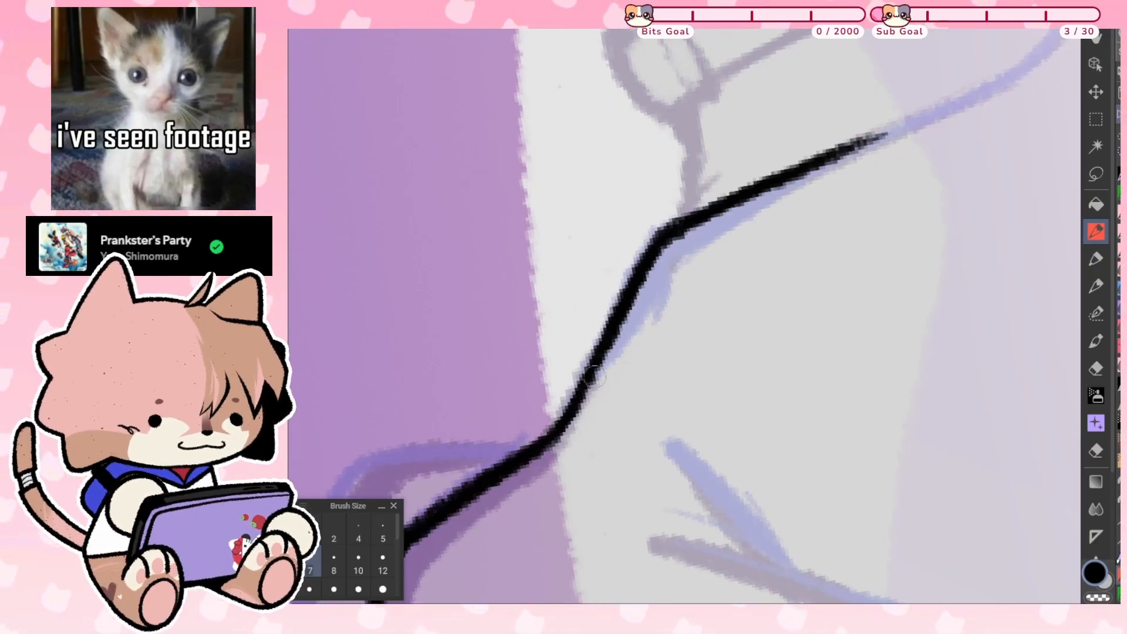
drag(594, 376, 691, 228)
drag(611, 334, 684, 224)
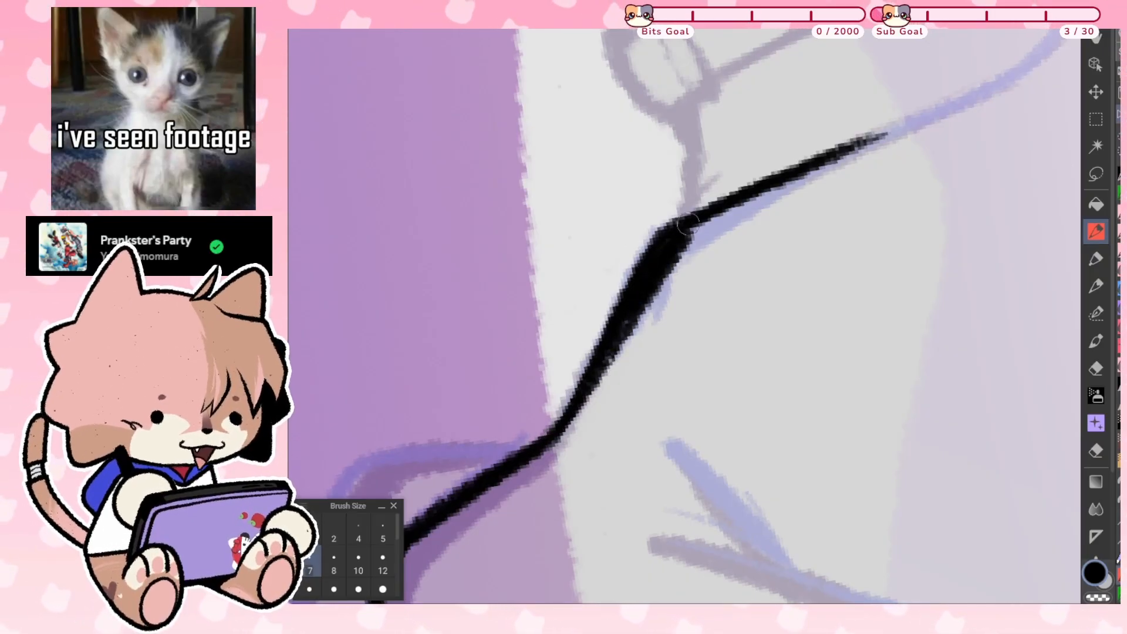
Thicken the back contour on the waist side of the bend with overlapping black strokes
mouse_move(617, 337)
mouse_down()
mouse_move(674, 249)
mouse_move(772, 165)
mouse_up()
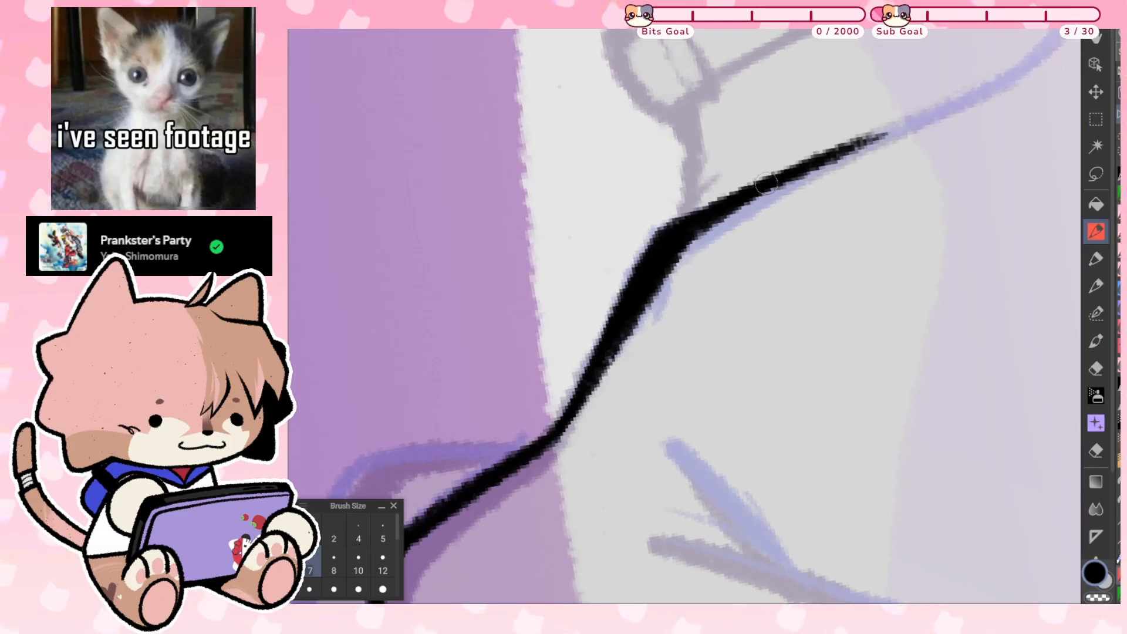
drag(660, 259, 844, 150)
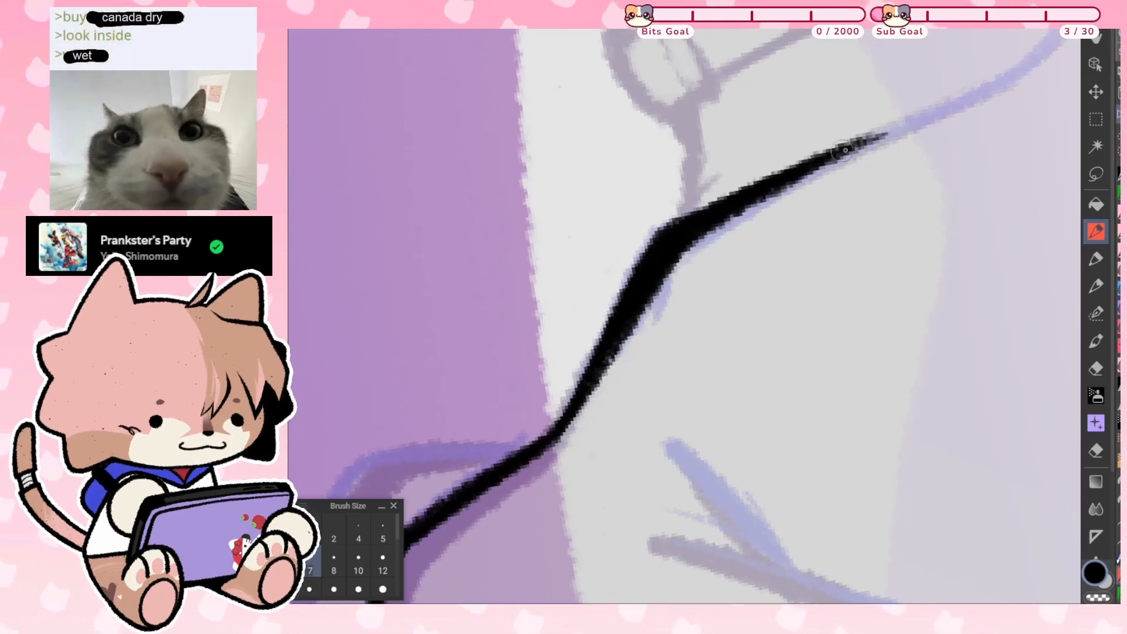
key(ctrl+at)
key(h)
key(ctrl+0)
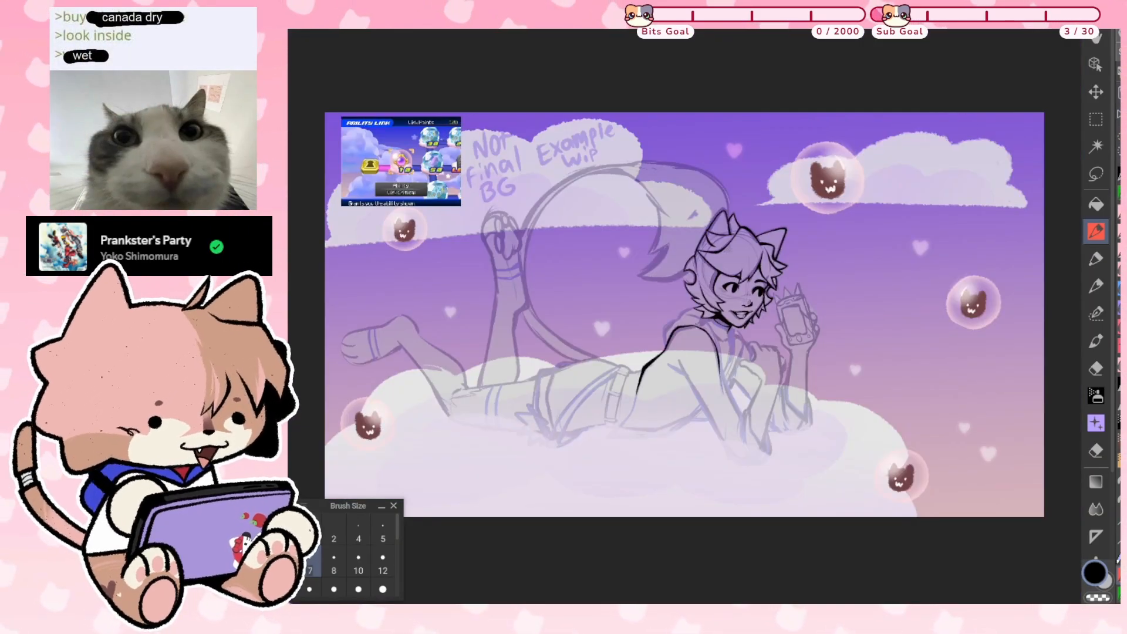
Extend the back contour down past the waist to the corner of the hoodie's hem, redoing the first stroke and reinforcing the thin section
scroll(728, 359, up, 2)
scroll(529, 425, up, 3)
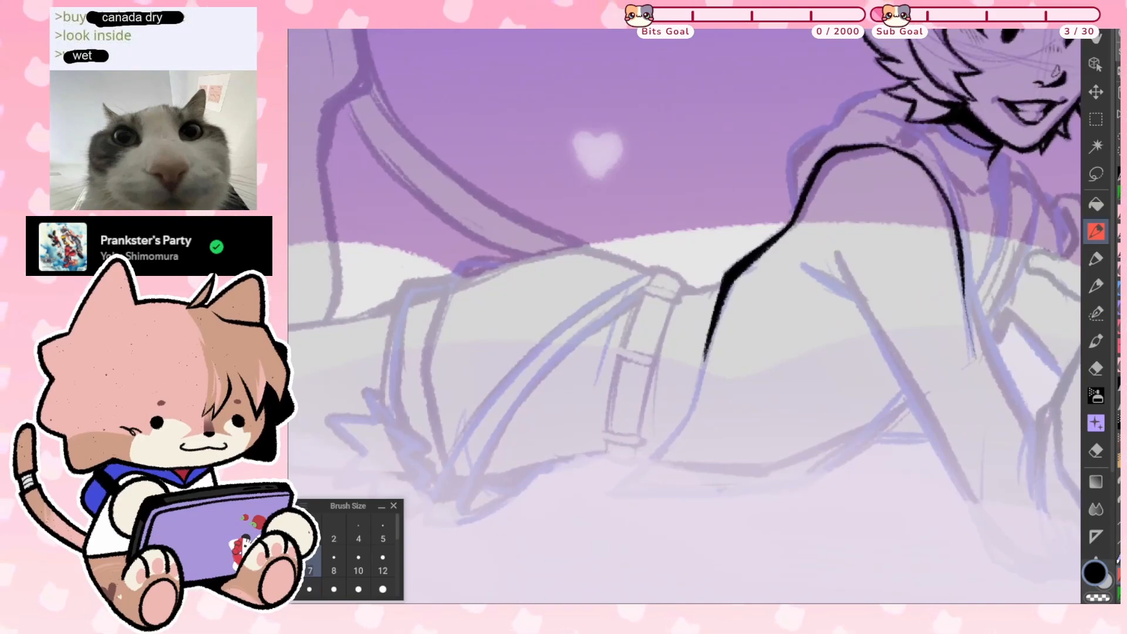
scroll(695, 462, up, 3)
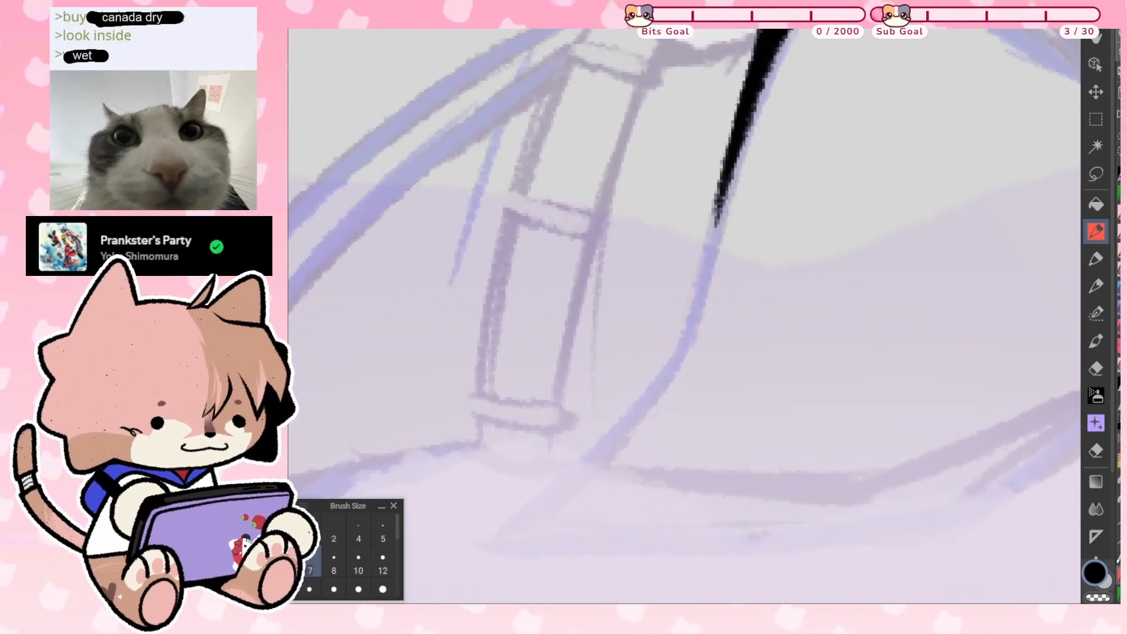
mouse_move(720, 202)
mouse_down()
mouse_move(691, 328)
mouse_move(662, 379)
mouse_move(524, 523)
mouse_up()
mouse_move(694, 340)
mouse_down()
mouse_move(651, 227)
mouse_move(598, 241)
mouse_move(597, 259)
mouse_up()
key(ctrl+z)
drag(558, 149, 707, 116)
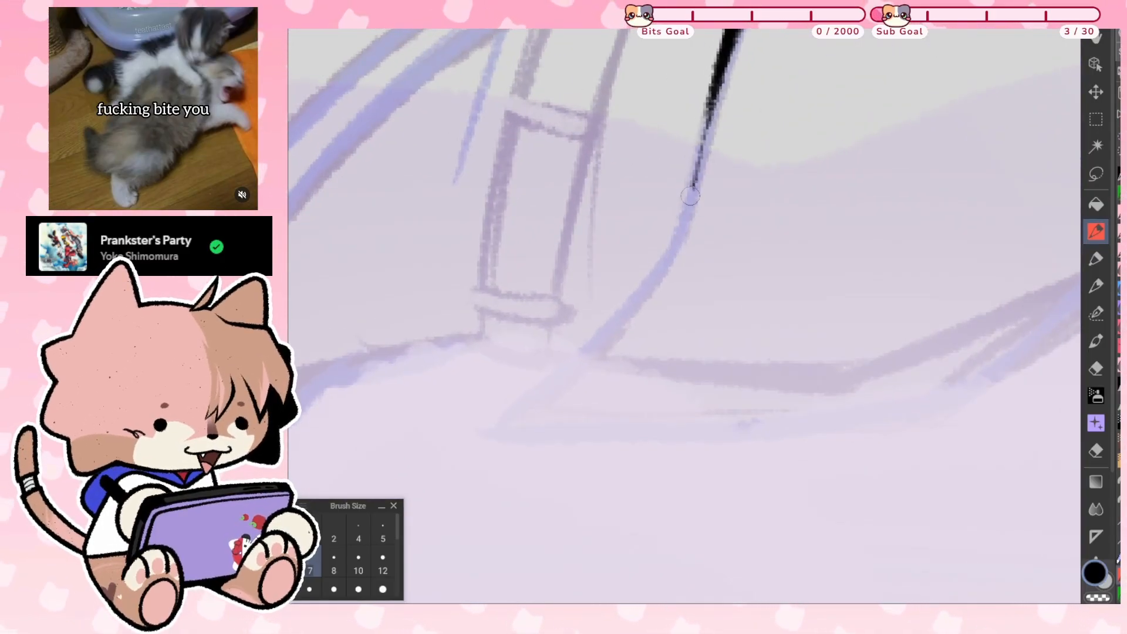
mouse_move(674, 248)
mouse_down()
mouse_move(577, 358)
mouse_move(490, 430)
mouse_up()
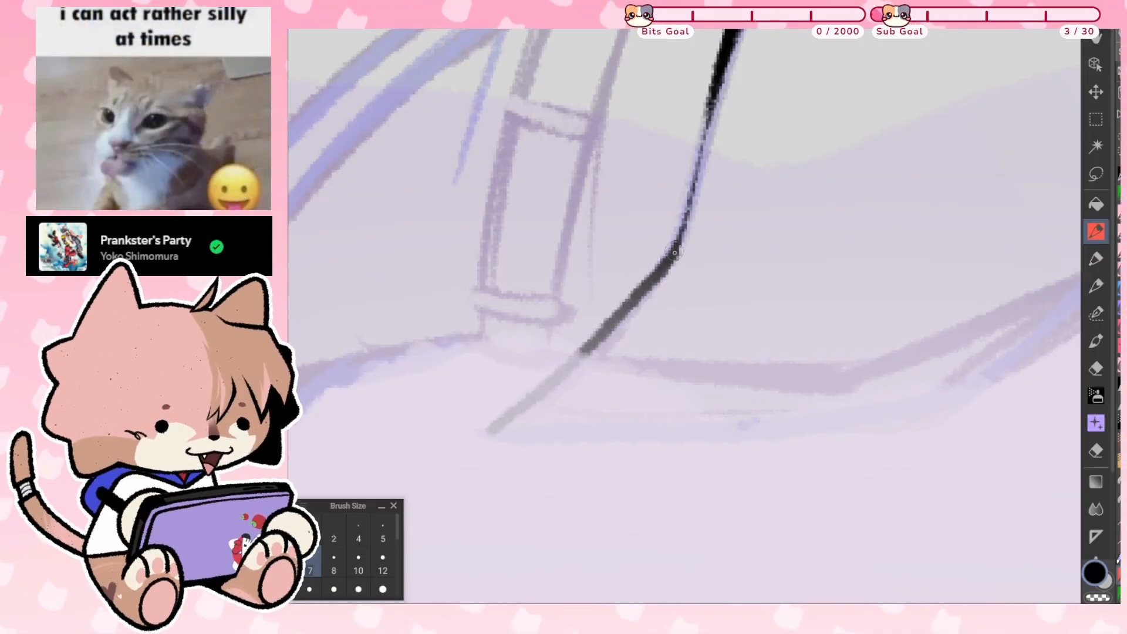
drag(678, 251, 713, 88)
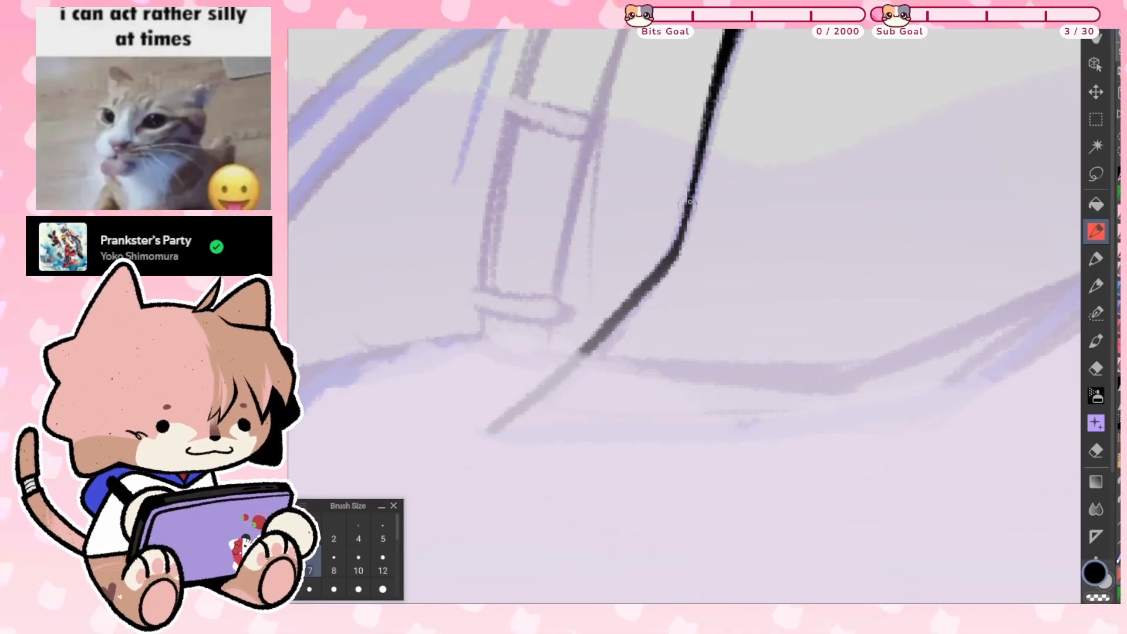
mouse_move(687, 205)
mouse_down()
mouse_move(597, 190)
mouse_move(525, 211)
mouse_move(526, 198)
mouse_up()
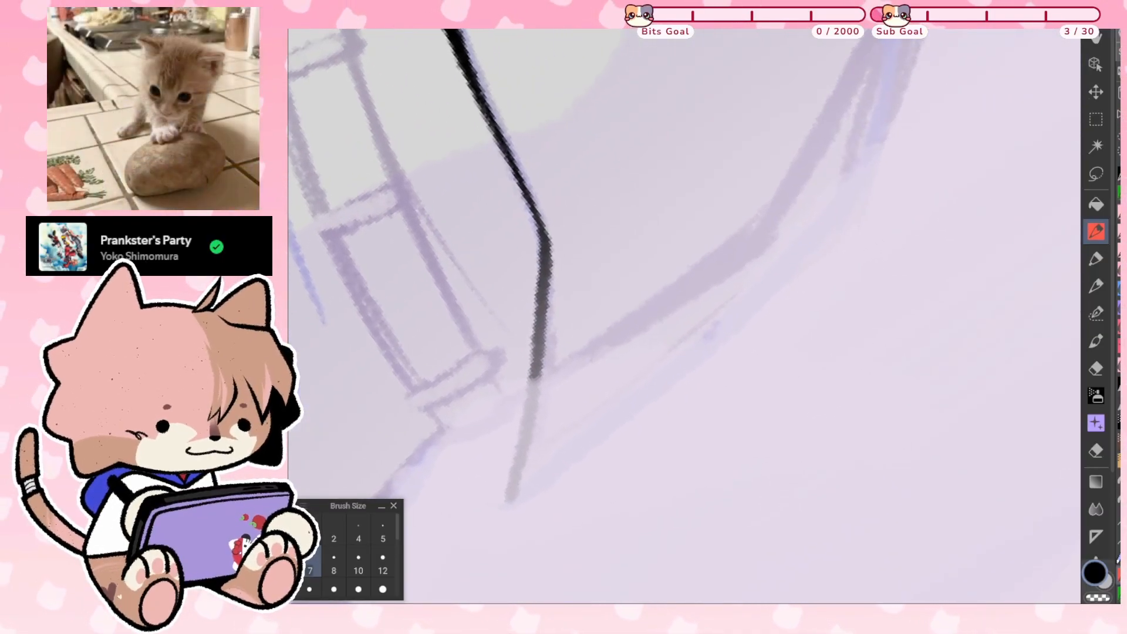
Ink the hoodie's bottom hem from the back corner along the belly to the near arm, redoing the first stroke
mouse_move(506, 499)
mouse_down()
mouse_move(787, 282)
mouse_move(848, 214)
mouse_move(881, 258)
mouse_up()
key(ctrl+z)
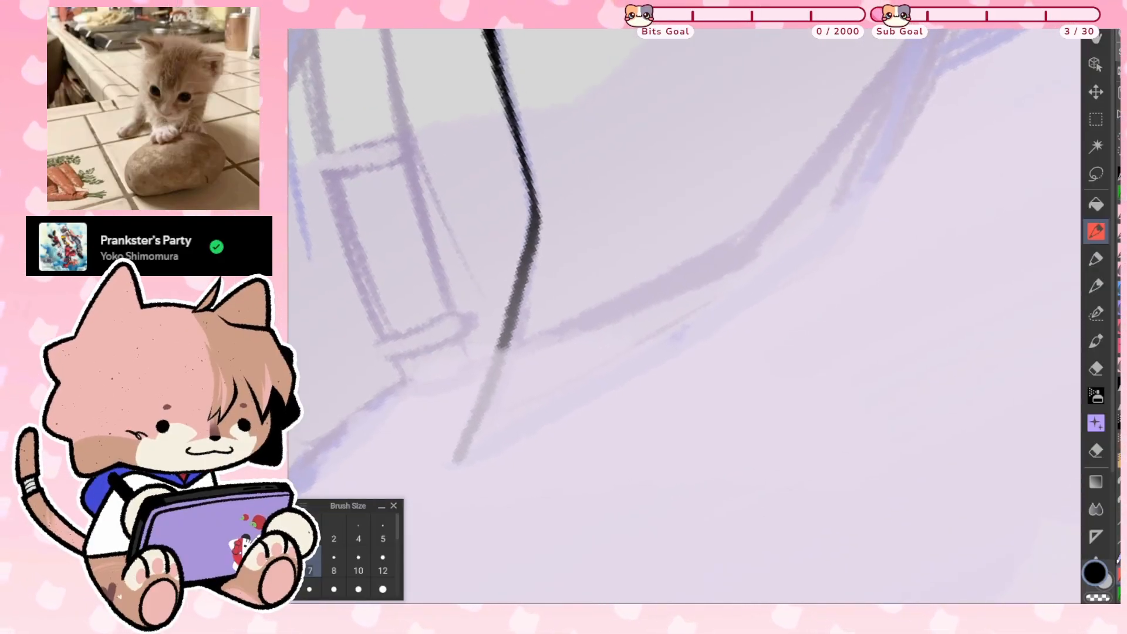
scroll(802, 381, down, 3)
scroll(763, 293, up, 2)
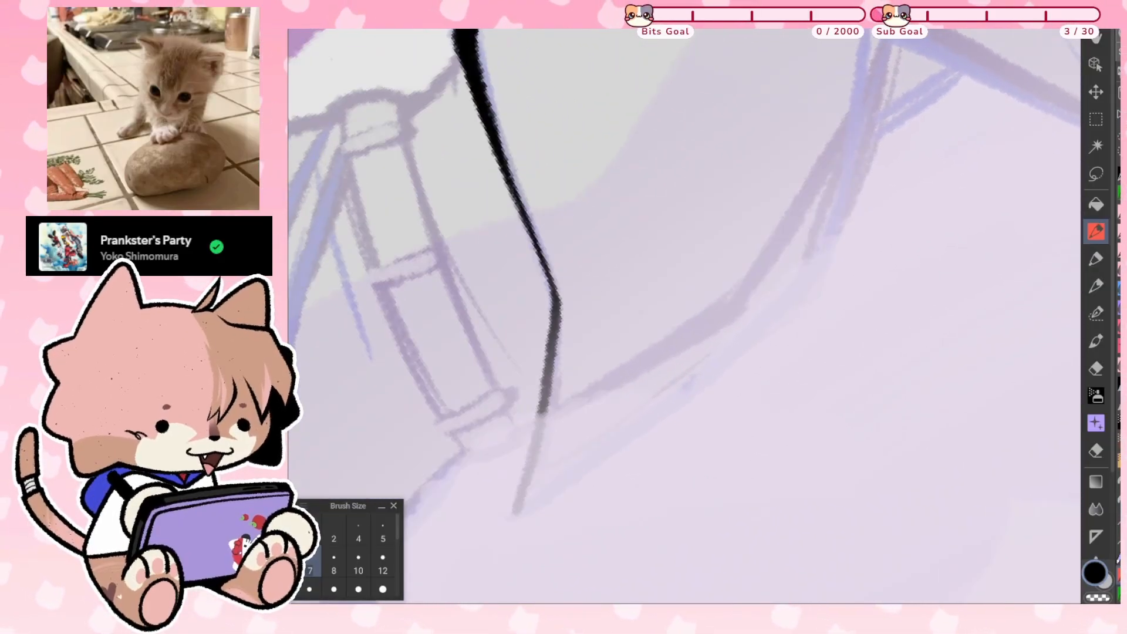
scroll(684, 315, up, 1)
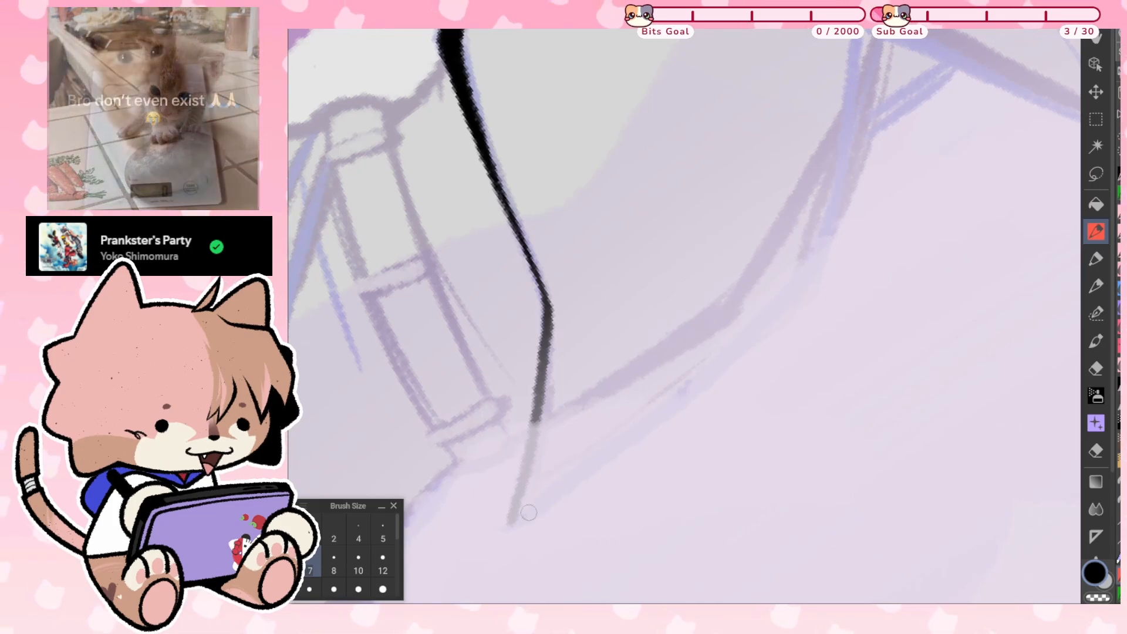
drag(510, 523, 605, 456)
mouse_move(735, 359)
mouse_down()
mouse_move(802, 300)
mouse_move(859, 114)
mouse_up()
scroll(684, 315, up, 3)
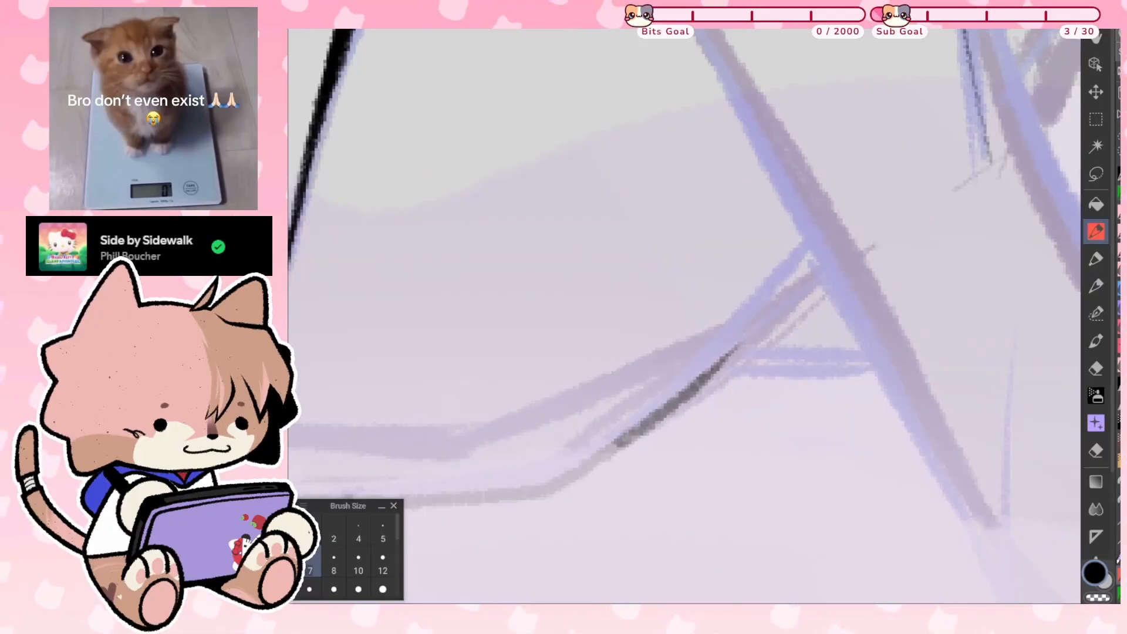
mouse_move(651, 420)
mouse_down()
mouse_move(813, 274)
mouse_move(604, 450)
mouse_up()
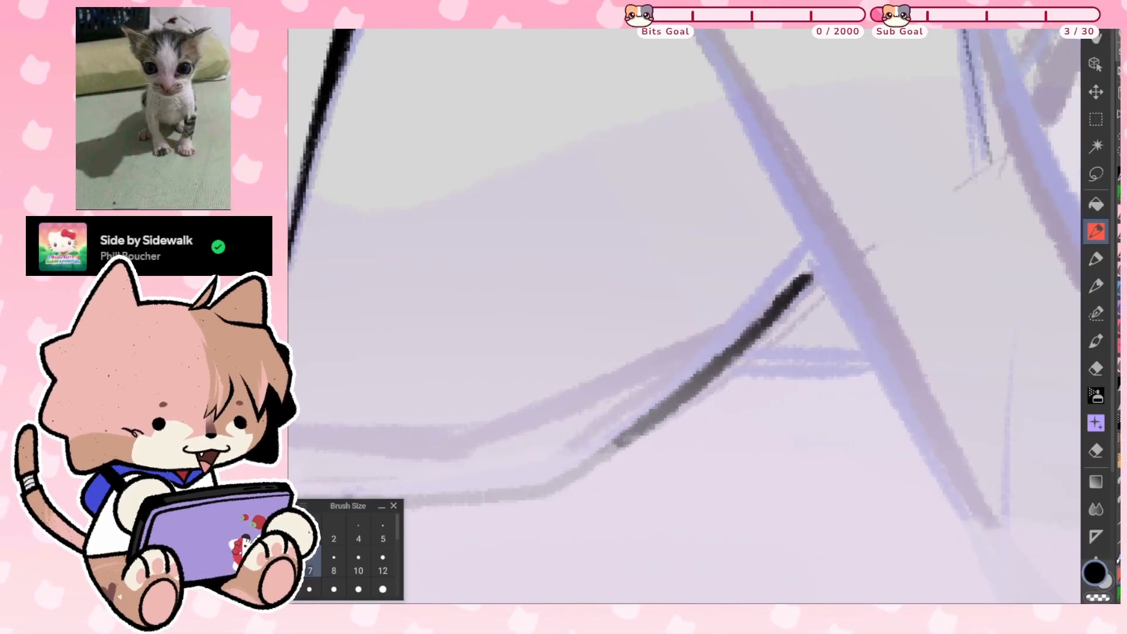
scroll(684, 315, down, 5)
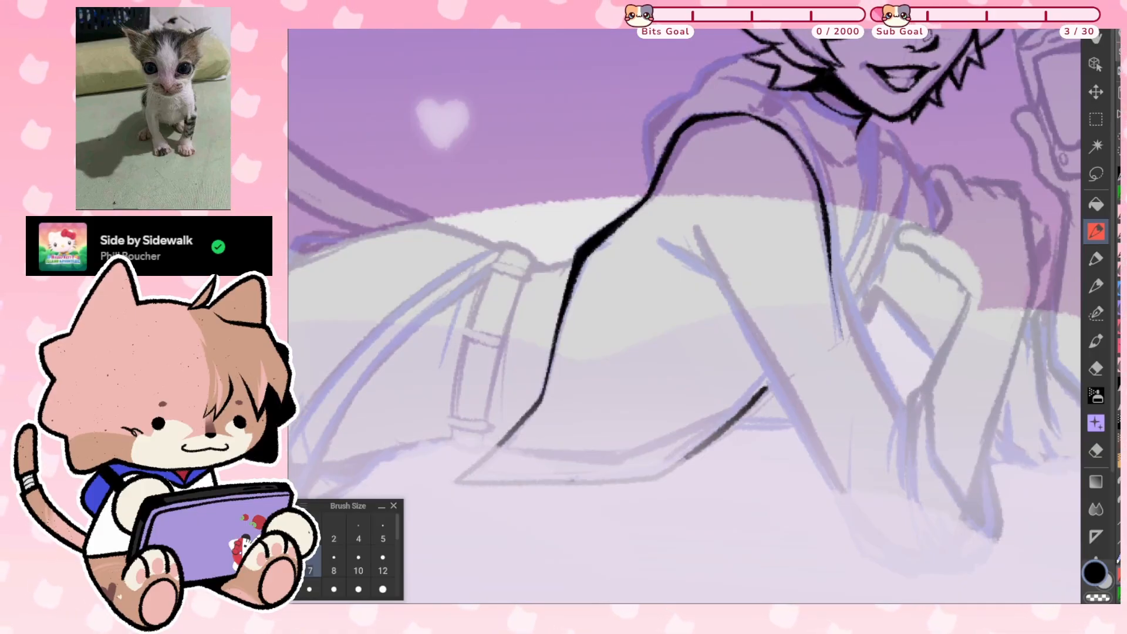
Ink the front edge of the near upper arm from the elbow crease to the shoulder line, thickening the join with overlapping strokes
scroll(684, 315, up, 3)
key(h)
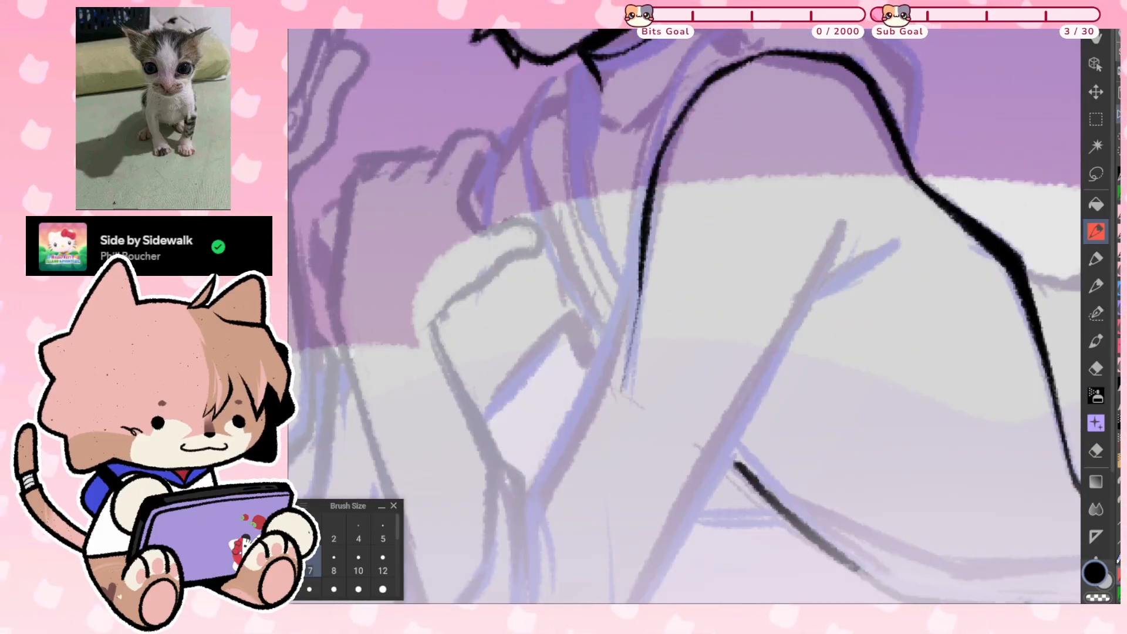
scroll(644, 347, up, 4)
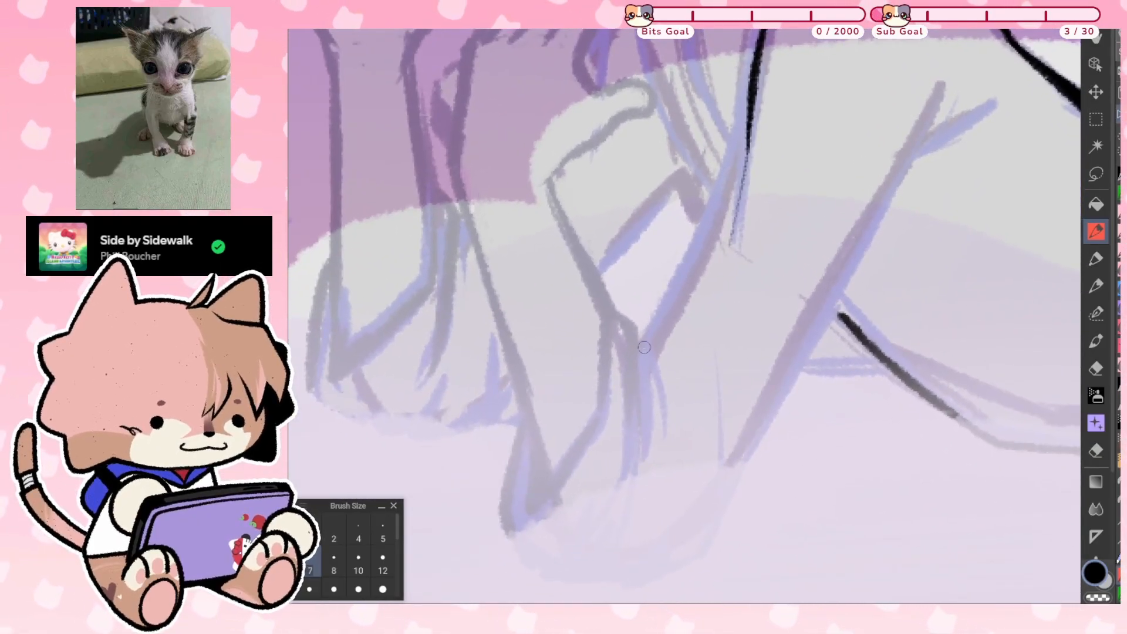
mouse_move(643, 357)
mouse_down()
mouse_move(646, 329)
mouse_move(720, 207)
mouse_move(744, 114)
mouse_up()
scroll(685, 316, up, 3)
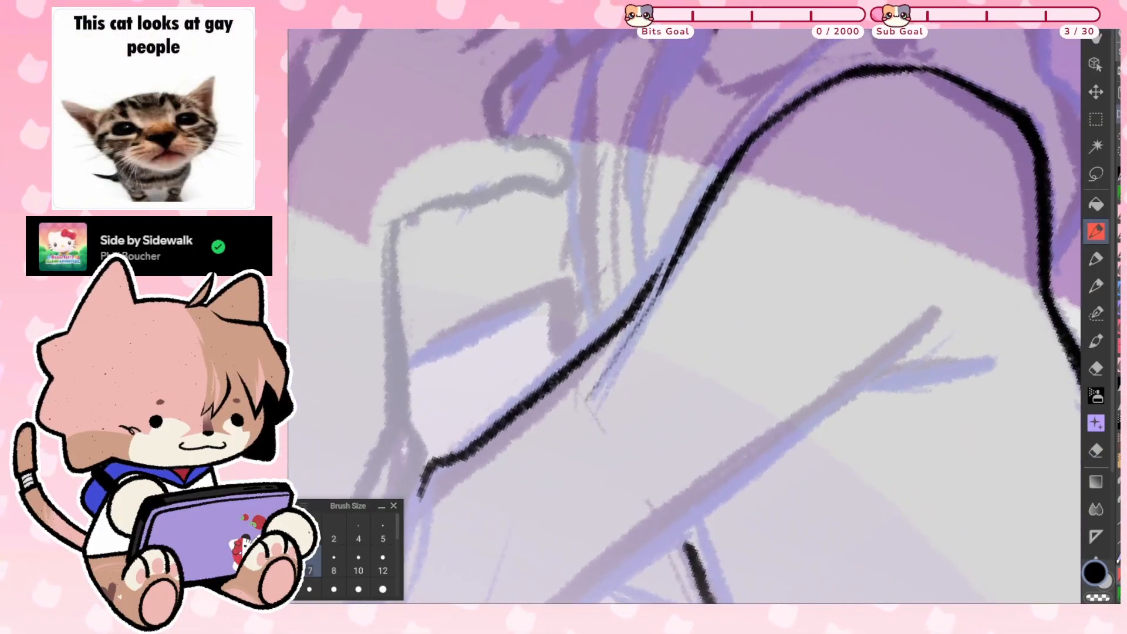
drag(499, 420, 651, 277)
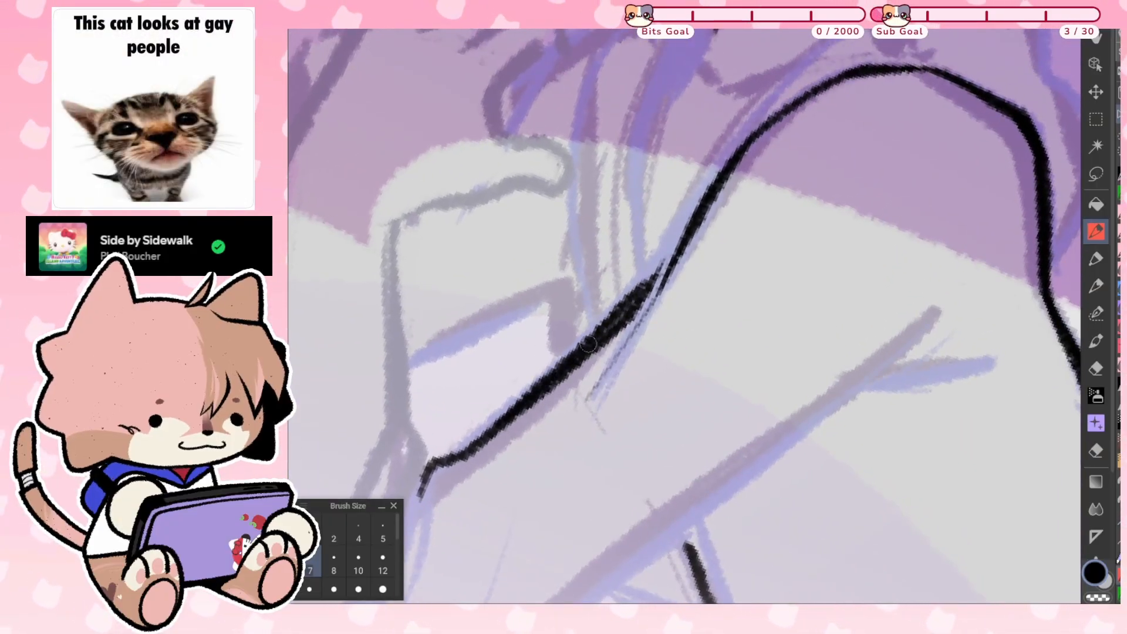
drag(585, 346, 675, 247)
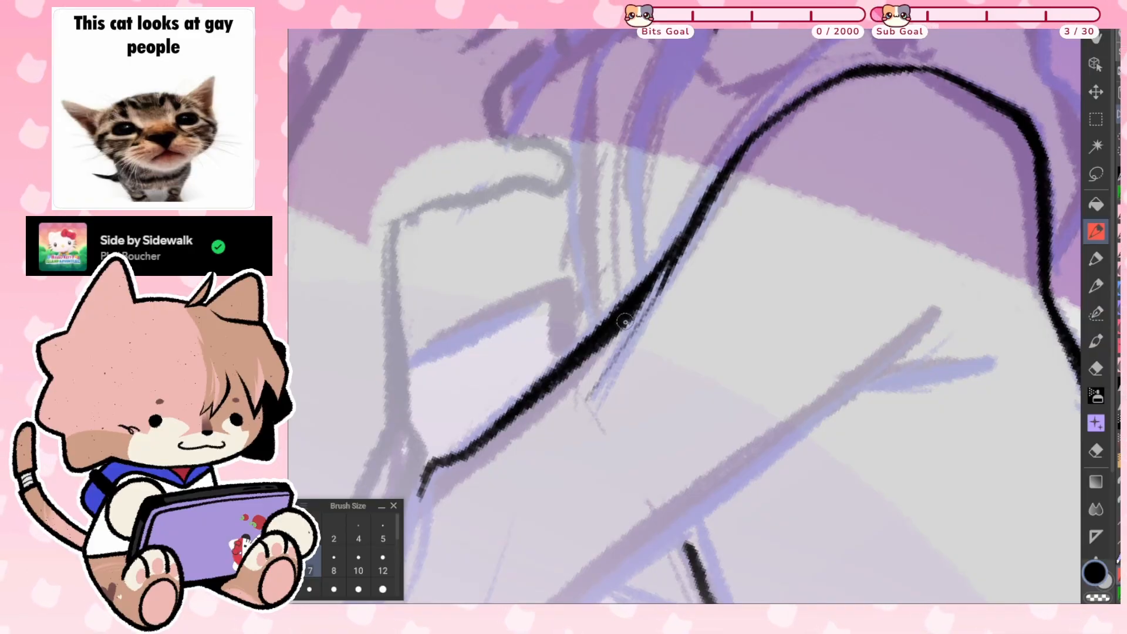
drag(626, 312, 679, 243)
scroll(813, 231, down, 1)
scroll(684, 316, down, 2)
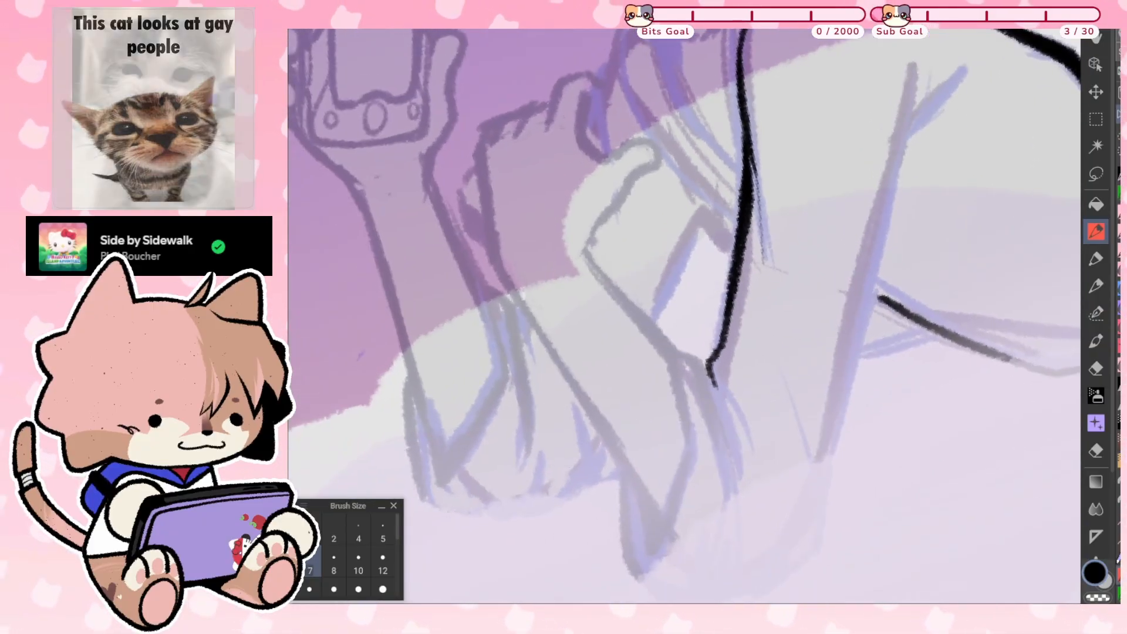
Ink a thin tapering fold line from the near arm's elbow crease down toward the elbow, undoing the second fold stroke
scroll(684, 316, up, 2)
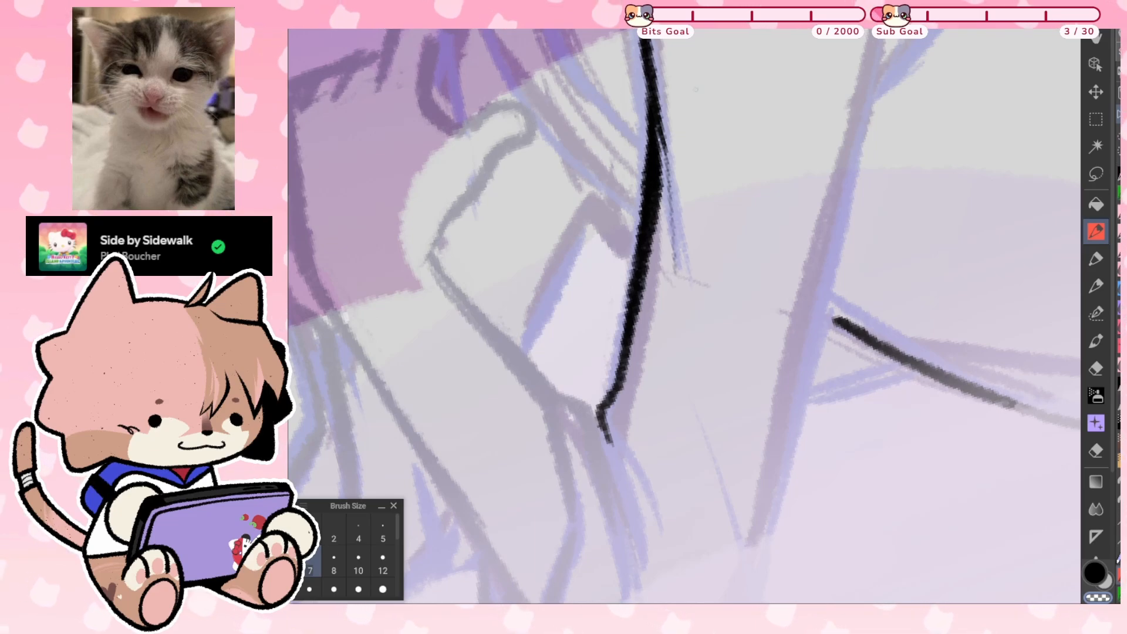
key(c)
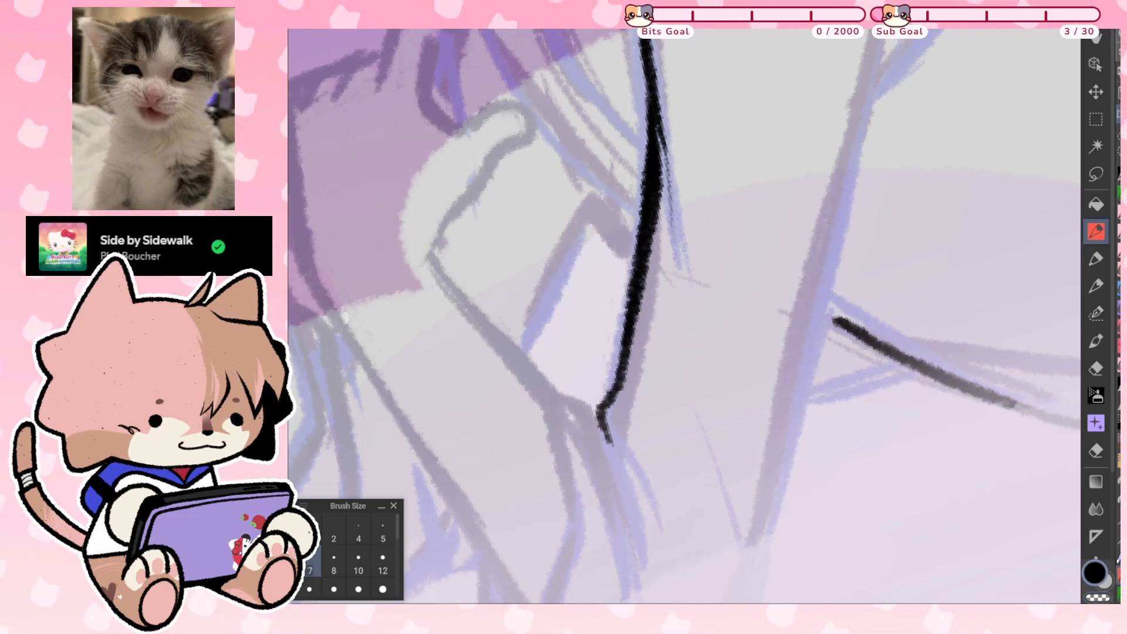
scroll(684, 316, down, 3)
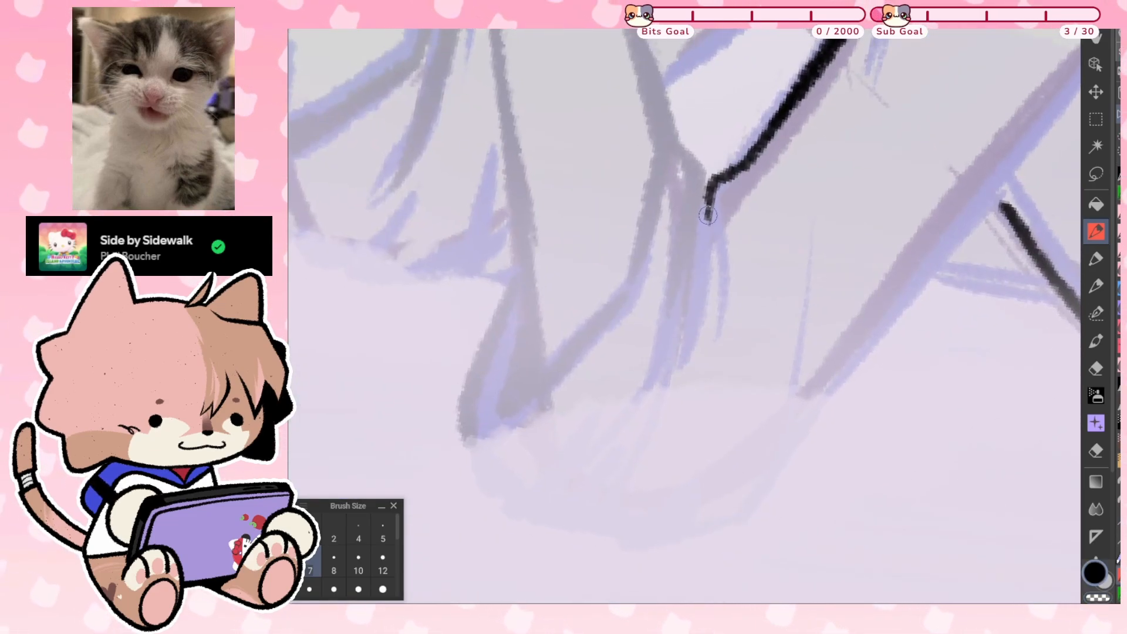
drag(708, 215, 713, 358)
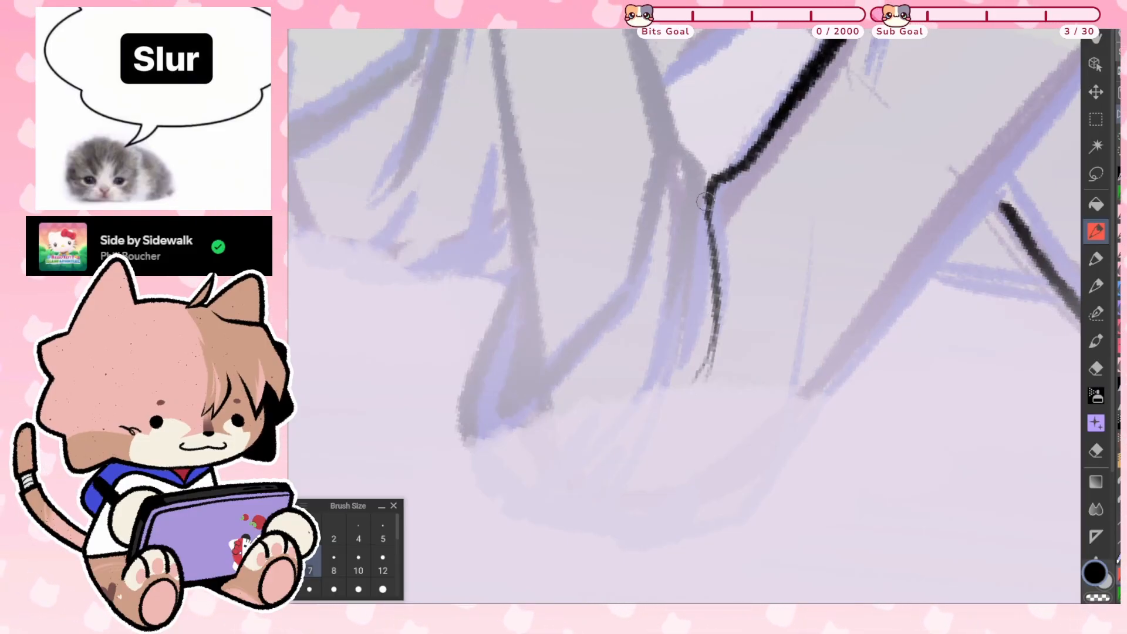
drag(708, 187, 669, 378)
key(minus)
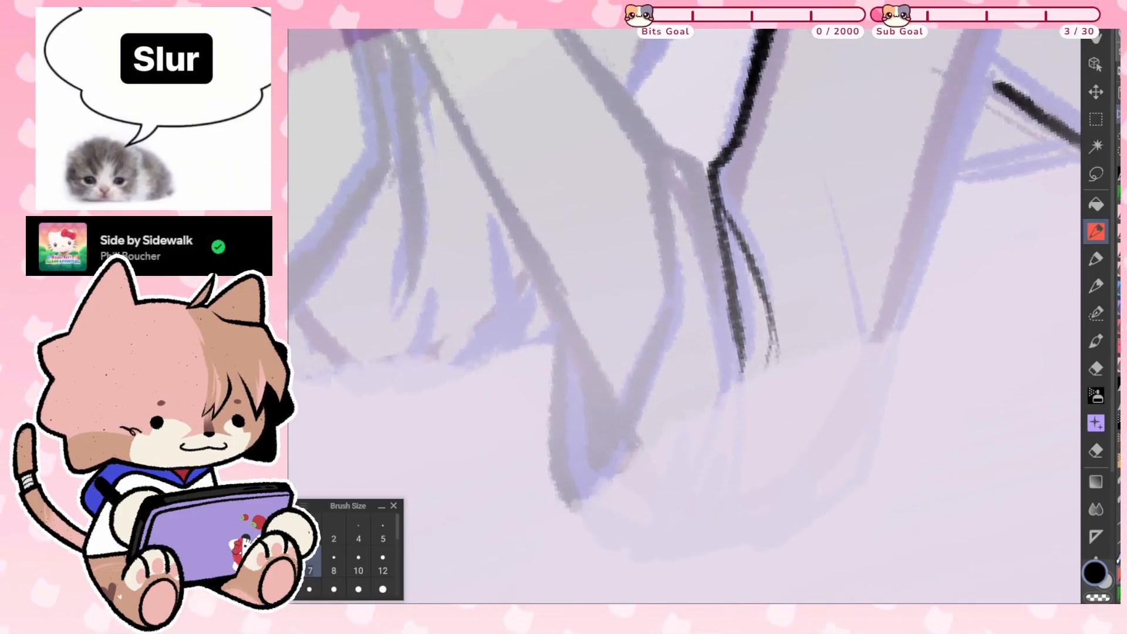
key(ctrl+z)
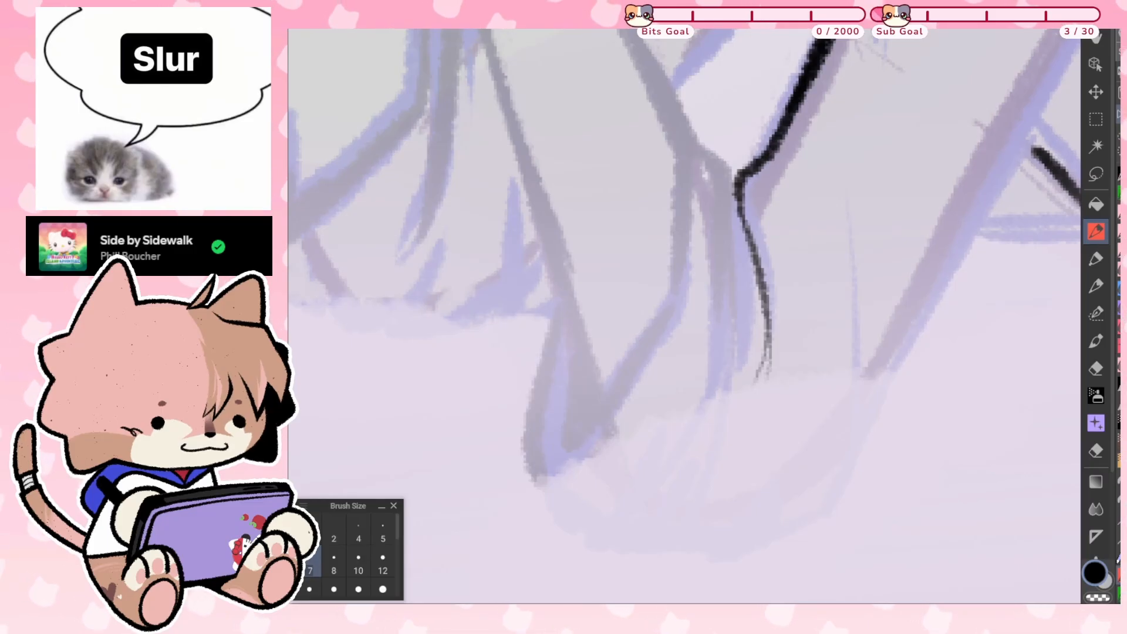
key(minus)
key(asciicircum)
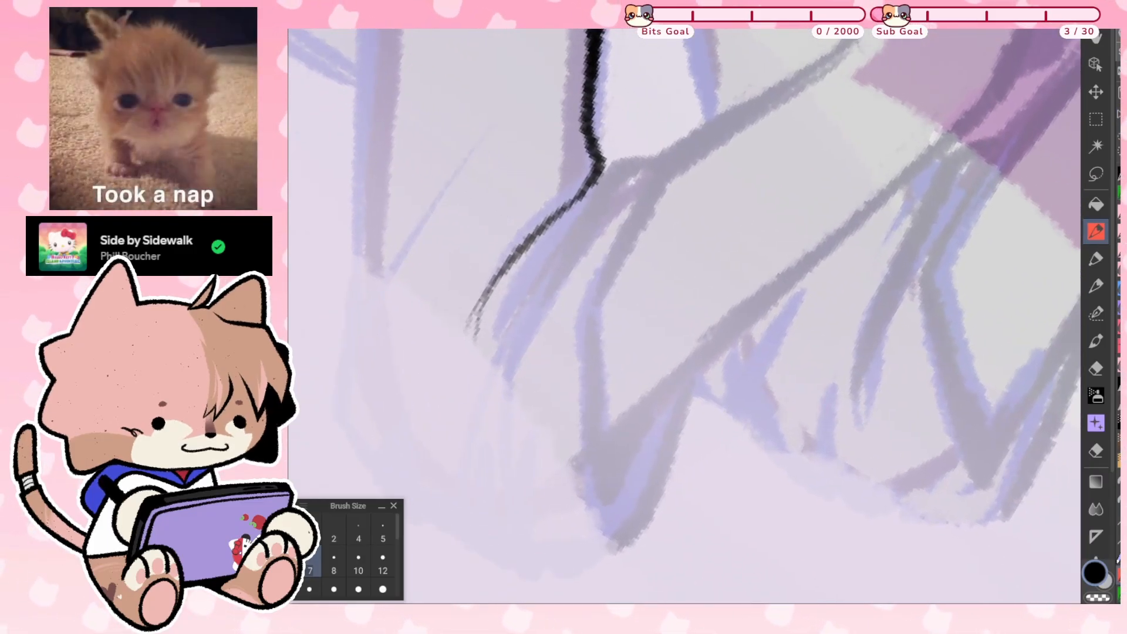
Ink the two converging edges of the near forearm down to the elbow and fill the wedge where they meet with black
mouse_move(665, 157)
mouse_down()
mouse_move(586, 307)
mouse_move(595, 515)
mouse_up()
drag(580, 332, 600, 519)
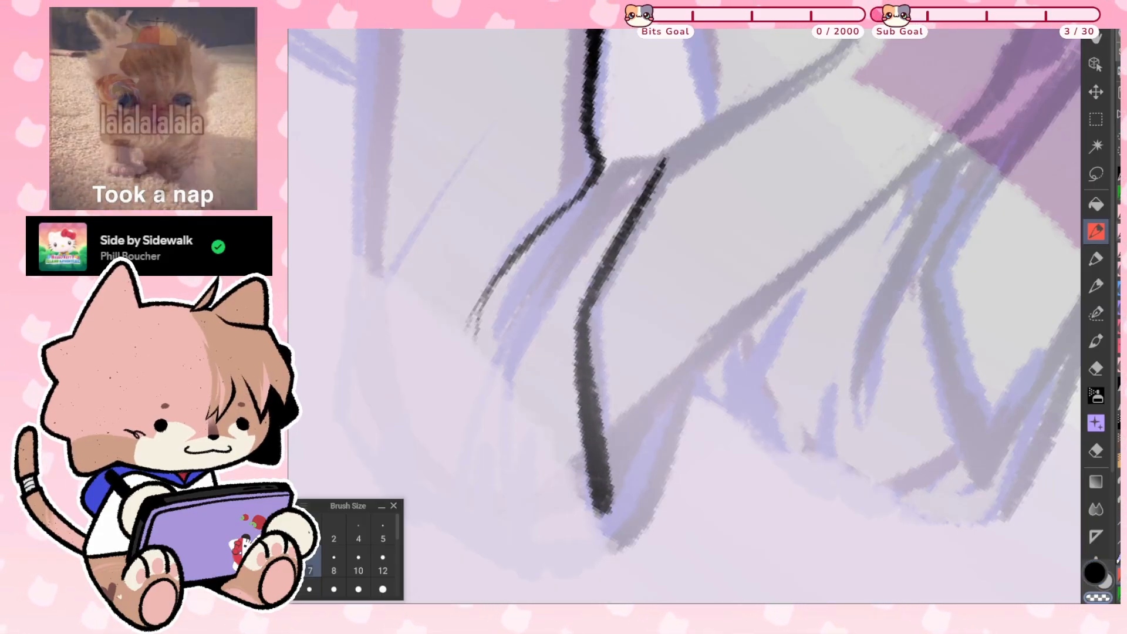
key(minus)
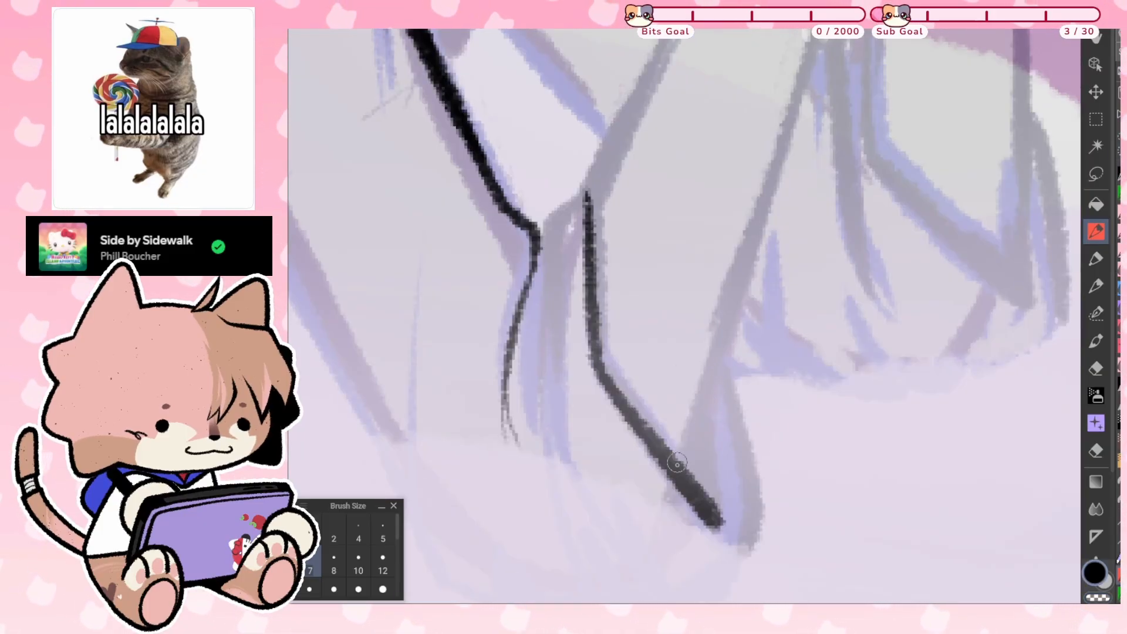
drag(677, 464, 744, 267)
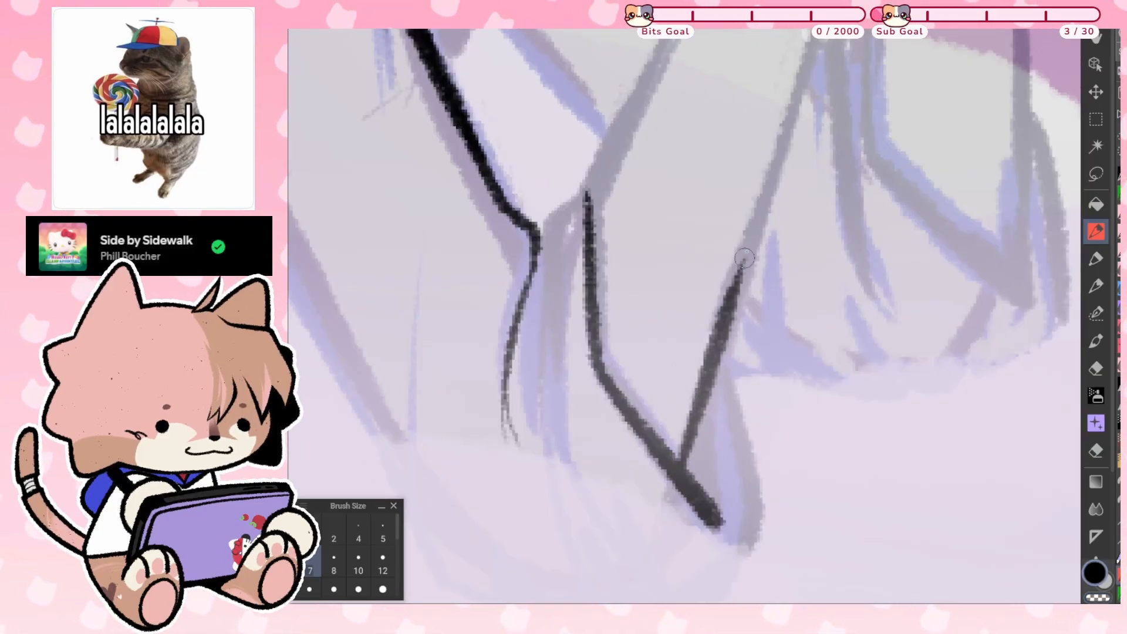
mouse_move(704, 411)
mouse_down()
mouse_move(714, 499)
mouse_move(695, 446)
mouse_move(684, 466)
mouse_move(722, 301)
mouse_up()
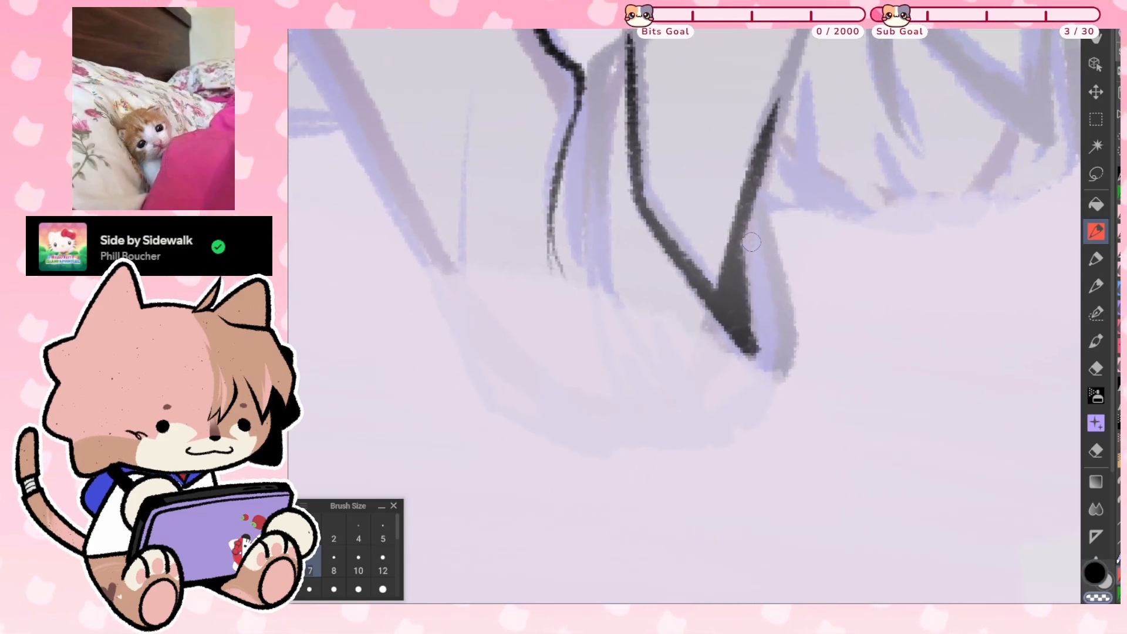
key(ctrl+z)
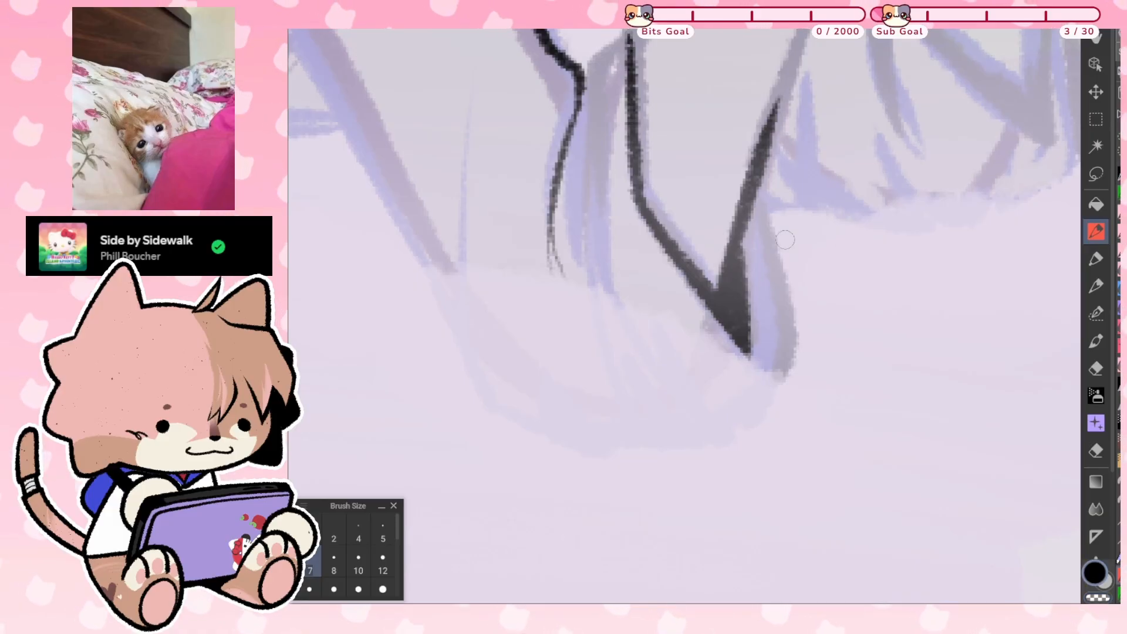
Ink the curved outer edge of the near elbow from the forearm line around and down beside the black wedge
mouse_move(756, 203)
mouse_down()
mouse_move(791, 336)
mouse_move(745, 432)
mouse_up()
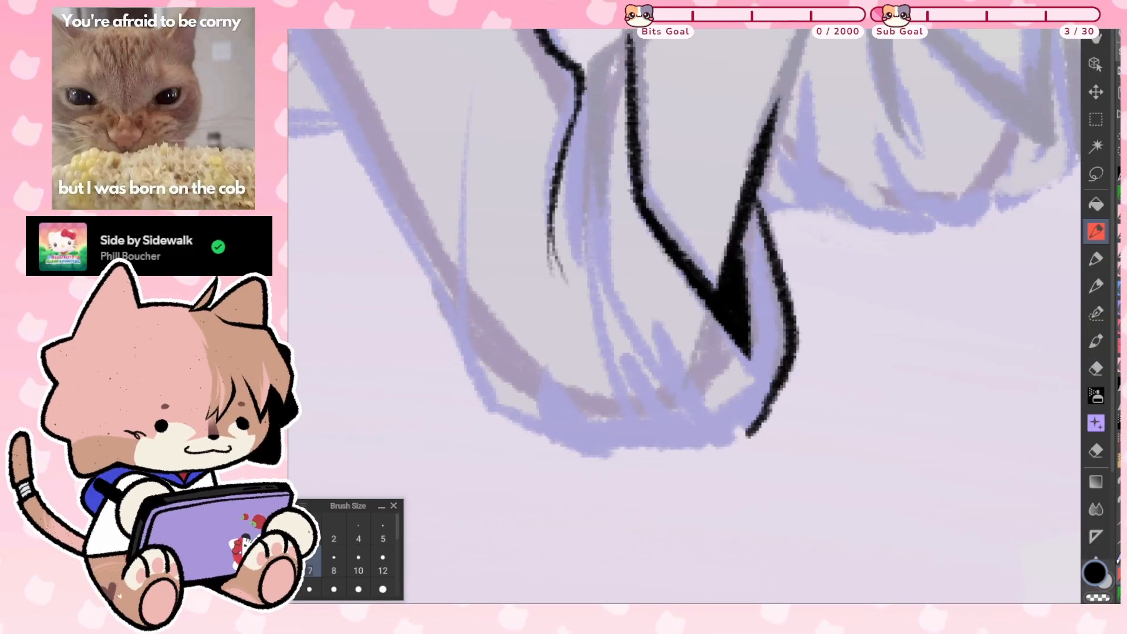
scroll(685, 316, down, 1)
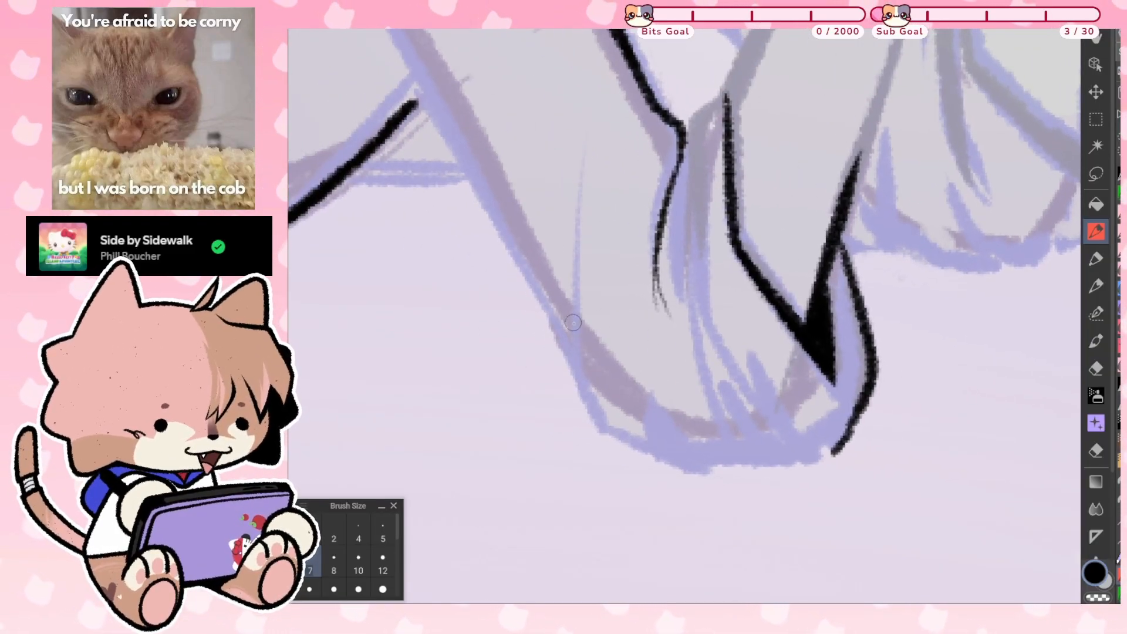
Ink the sleeve's back and bottom outline around the near elbow, with long fold lines running from the elbow crease to the bottom edge
mouse_move(575, 303)
mouse_down()
mouse_move(581, 410)
mouse_move(645, 463)
mouse_move(676, 468)
mouse_move(680, 456)
mouse_move(697, 471)
mouse_move(744, 471)
mouse_move(710, 415)
mouse_move(699, 369)
mouse_move(687, 187)
mouse_up()
drag(665, 390, 680, 469)
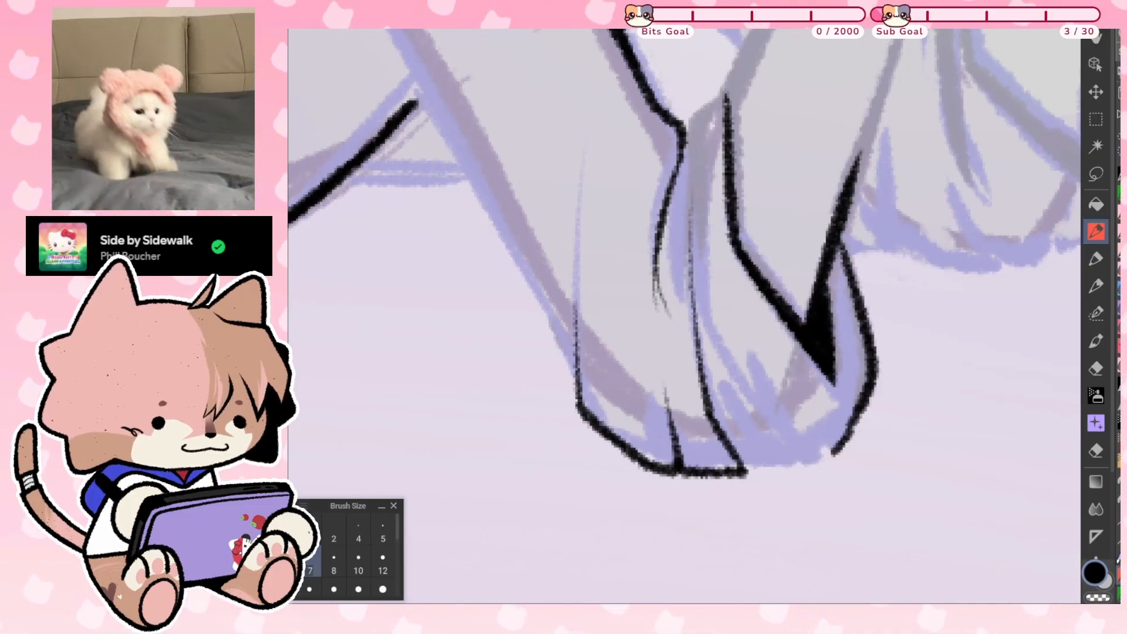
mouse_move(675, 186)
mouse_down()
mouse_move(638, 244)
mouse_move(631, 399)
mouse_move(672, 525)
mouse_up()
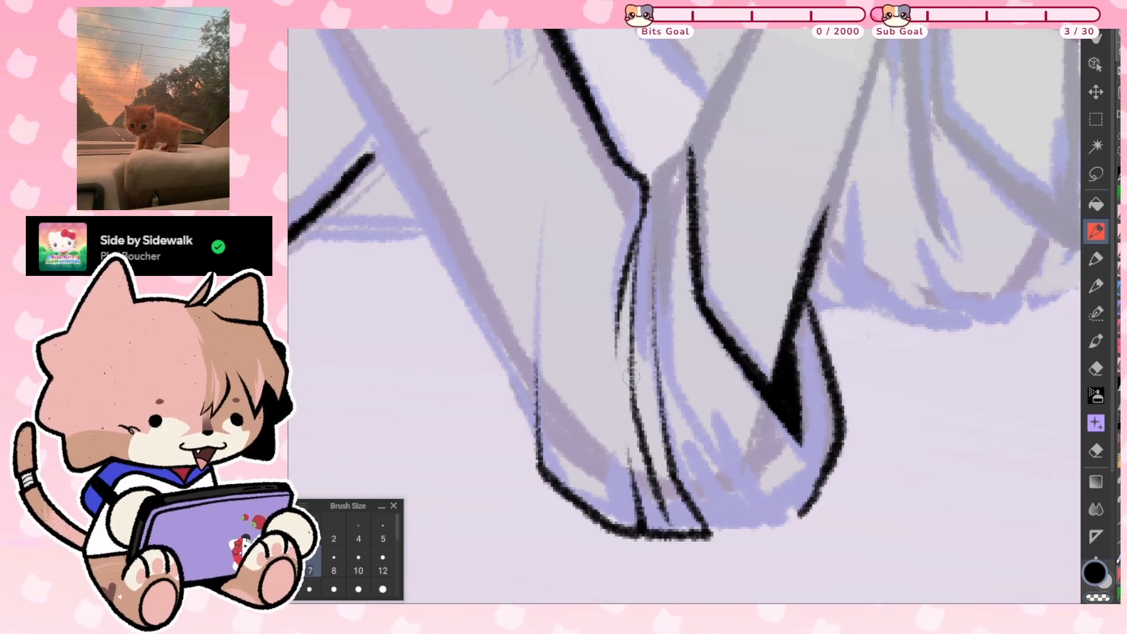
Thicken the central fold below the elbow crease into a tapering black shape and ink a thin curved line along its outer side, undoing one stroke
drag(638, 235, 627, 309)
drag(635, 256, 621, 370)
drag(631, 312, 621, 382)
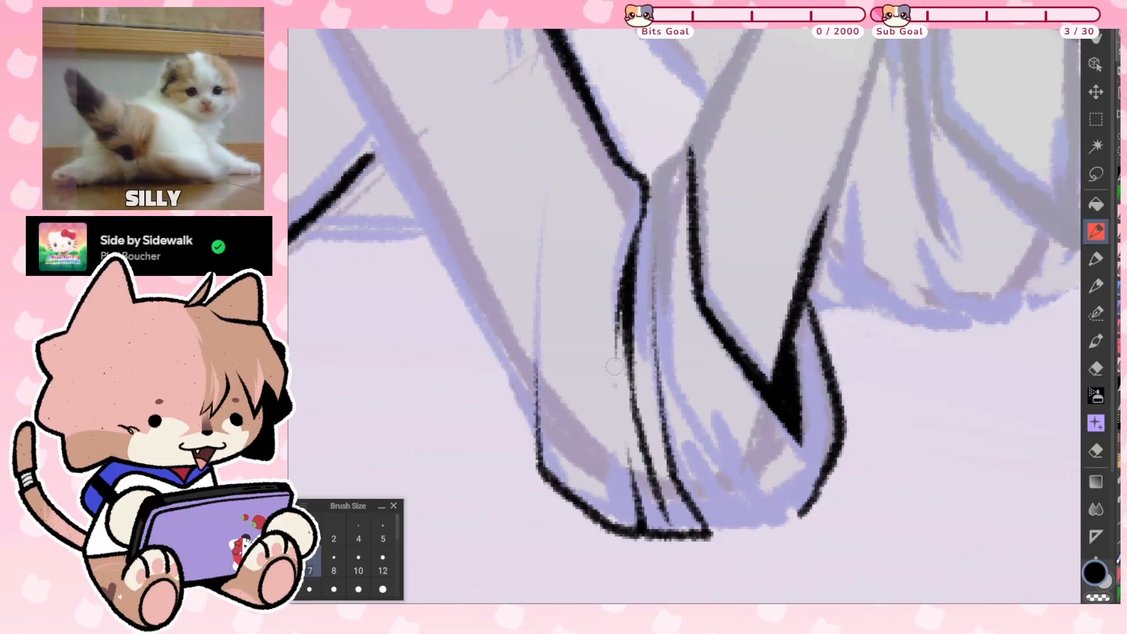
drag(624, 295, 614, 383)
key(ctrl+z)
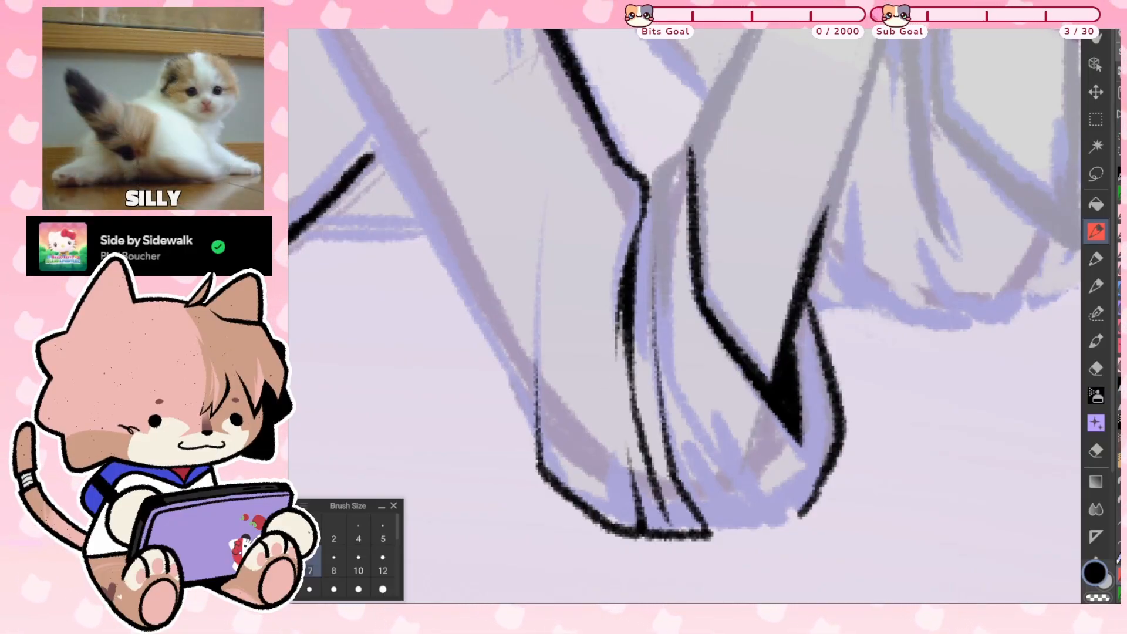
drag(631, 420, 616, 351)
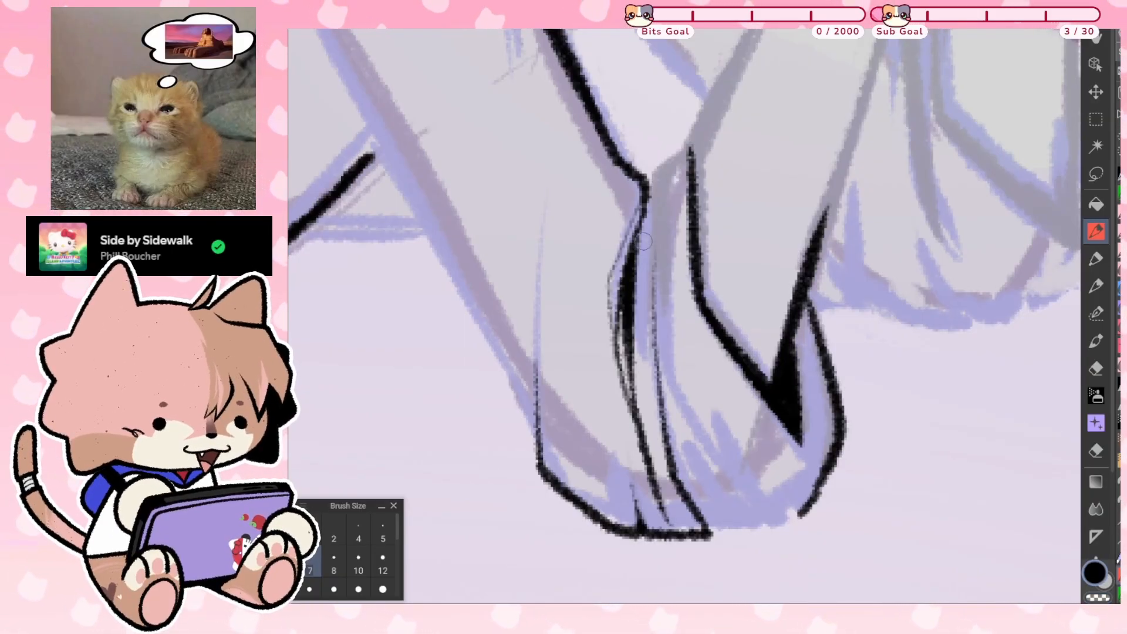
Ink thin fold lines from the elbow crease toward the elbow's front and close the sleeve's bottom outline to the curved outer edge
drag(648, 199, 651, 344)
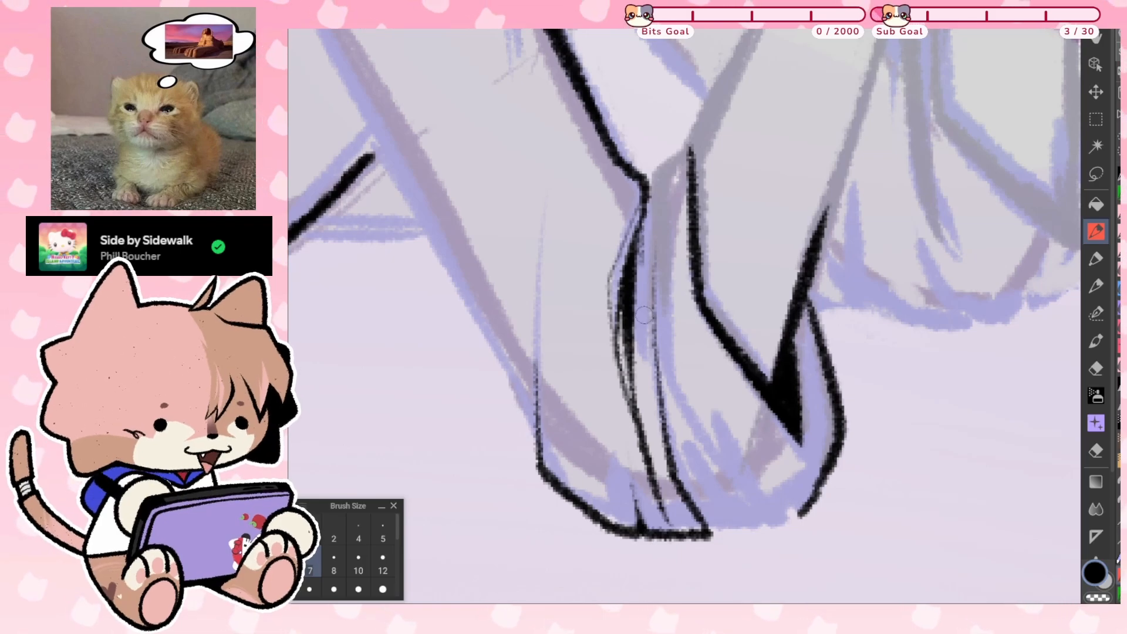
drag(646, 268, 653, 373)
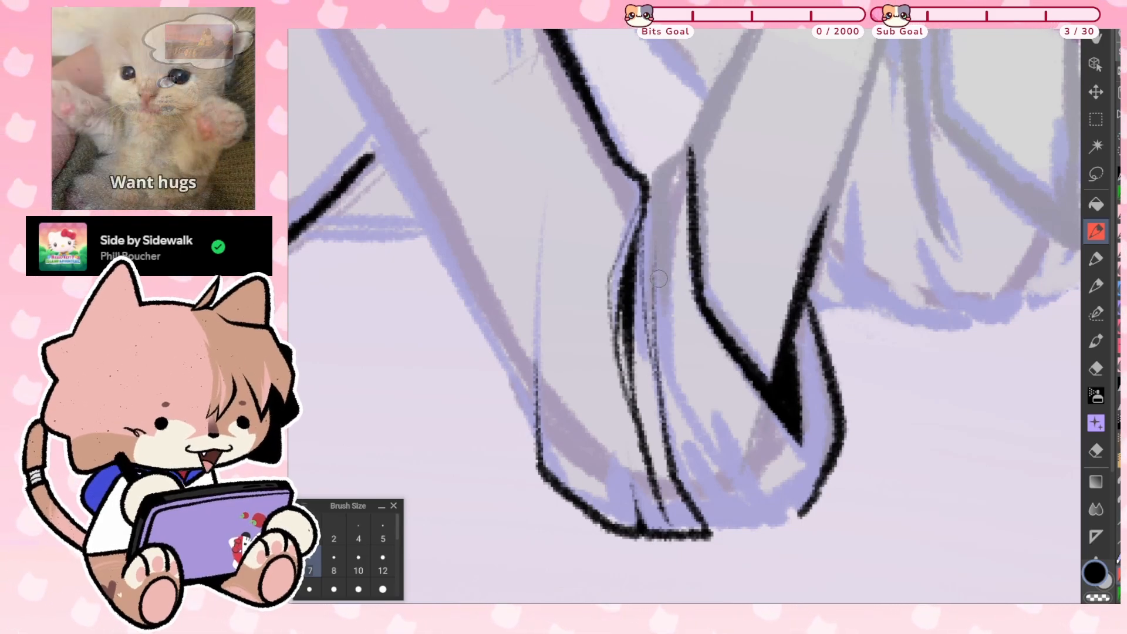
mouse_move(662, 288)
mouse_down()
mouse_move(667, 384)
mouse_move(712, 465)
mouse_up()
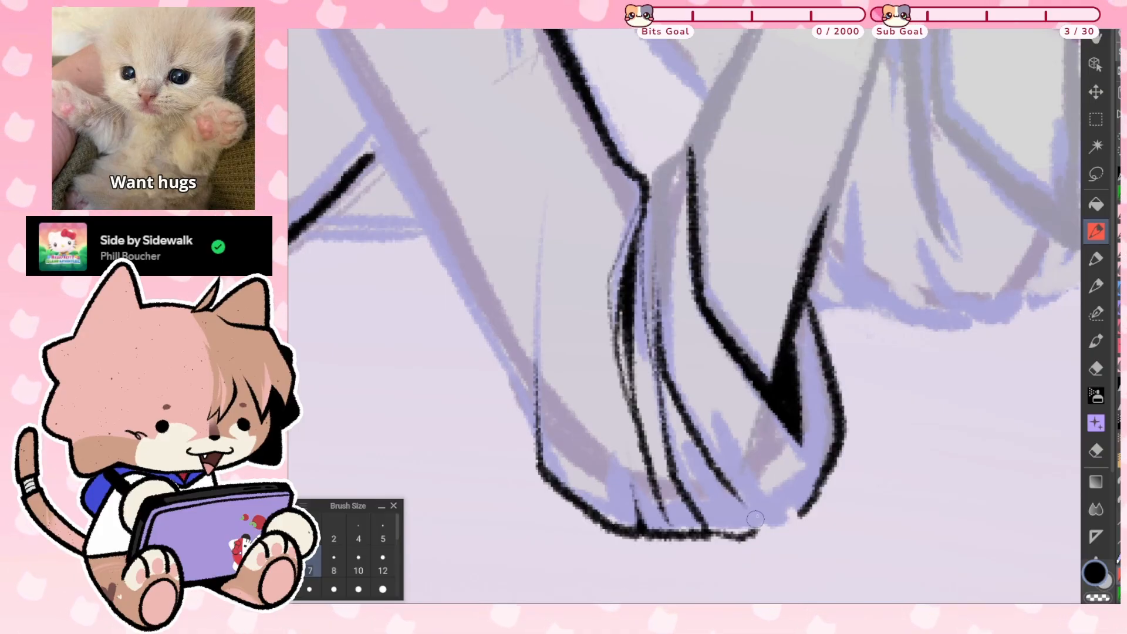
mouse_move(708, 532)
mouse_down()
mouse_move(795, 527)
mouse_move(804, 513)
mouse_move(782, 529)
mouse_move(811, 489)
mouse_move(806, 510)
mouse_move(766, 534)
mouse_up()
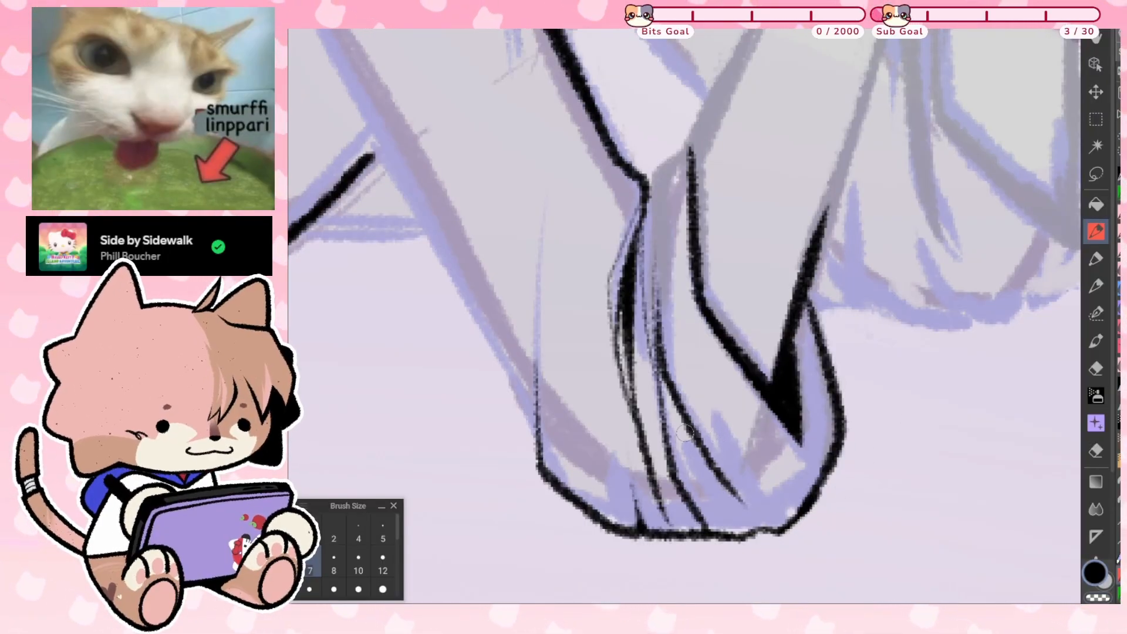
Ink a second line beside the diagonal fold near the elbow's bottom edge and thicken the fold's upper part with overlapping strokes
mouse_move(687, 440)
mouse_down()
mouse_move(718, 494)
mouse_move(759, 526)
mouse_up()
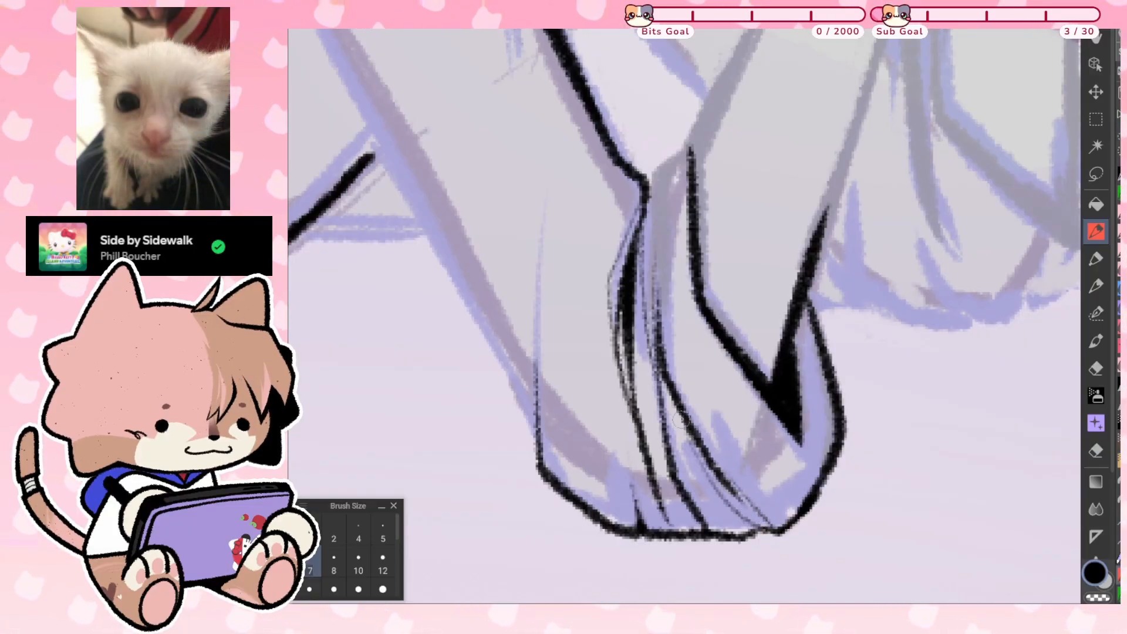
mouse_move(668, 387)
mouse_down()
mouse_move(693, 456)
mouse_move(665, 384)
mouse_move(721, 494)
mouse_up()
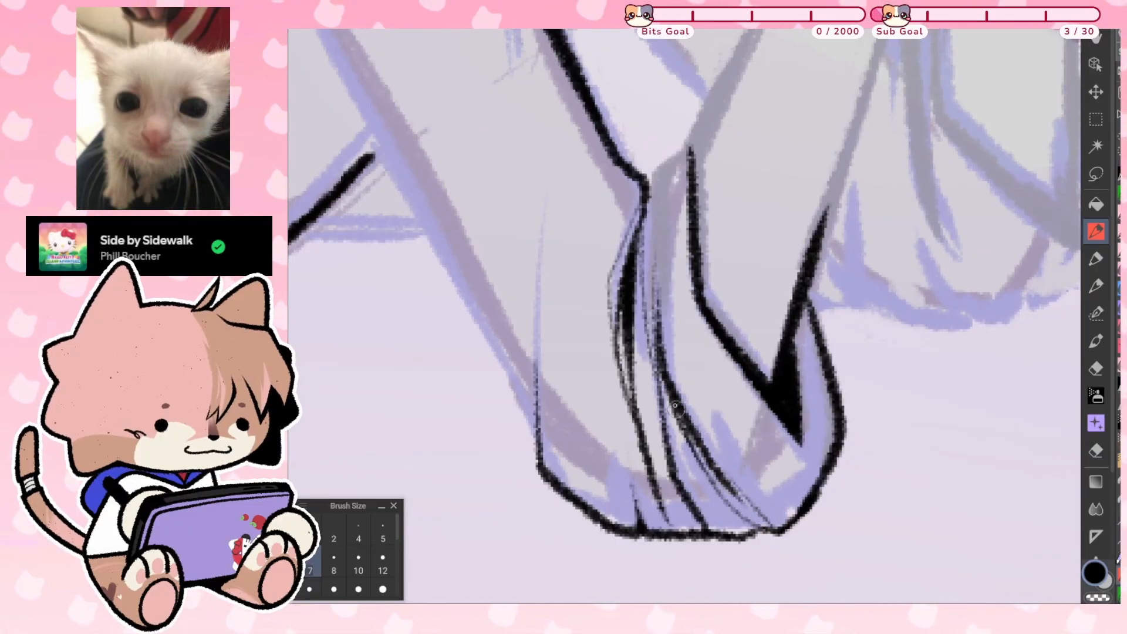
drag(684, 420, 709, 480)
drag(660, 373, 695, 455)
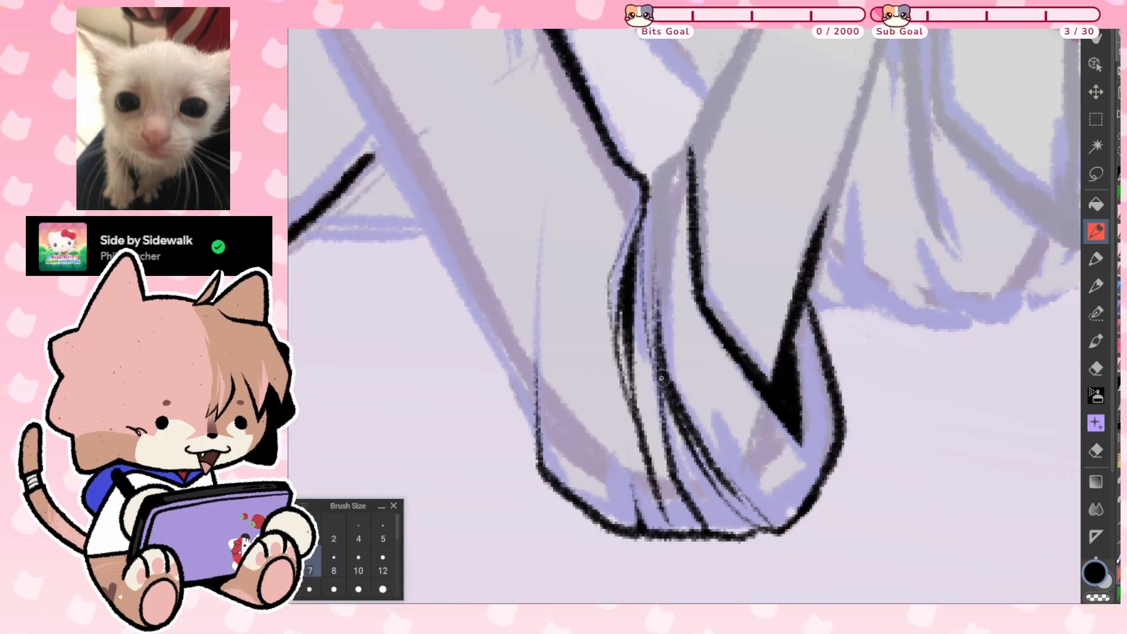
Thicken the fold lines running down the sleeve and ink the short upper edge of its opening
drag(663, 384, 709, 485)
drag(698, 447, 721, 502)
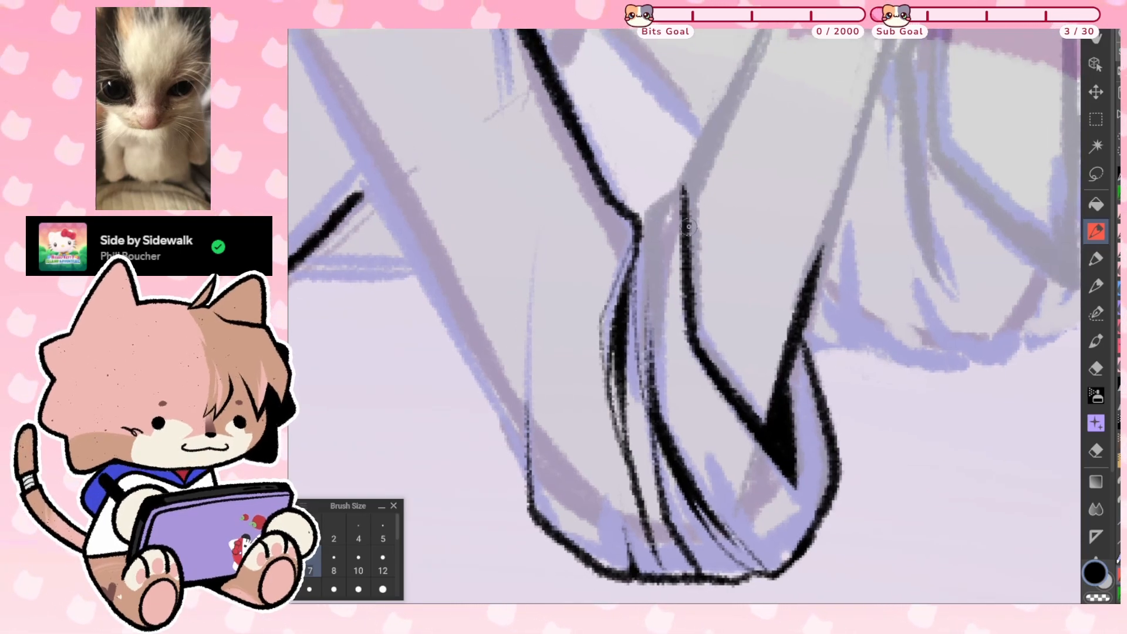
mouse_move(683, 177)
mouse_down()
mouse_move(651, 210)
mouse_move(641, 309)
mouse_move(640, 250)
mouse_move(636, 260)
mouse_move(638, 361)
mouse_up()
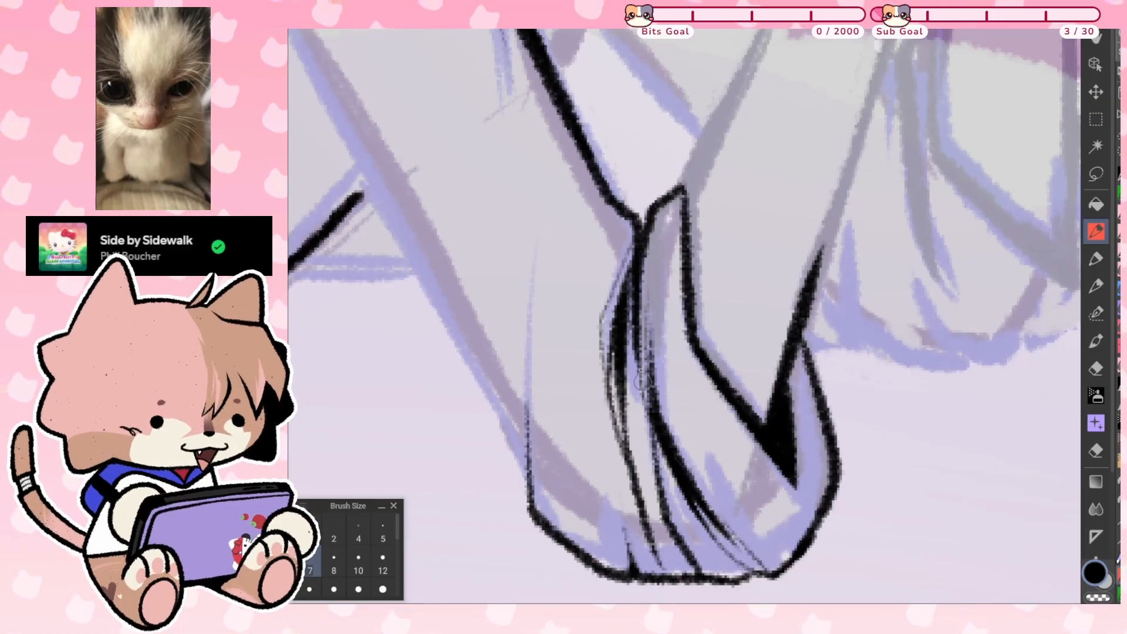
Build up the shadow in the sleeve's central folds with solid black and add a thin fold near the hem
drag(635, 317, 642, 379)
drag(654, 224, 649, 359)
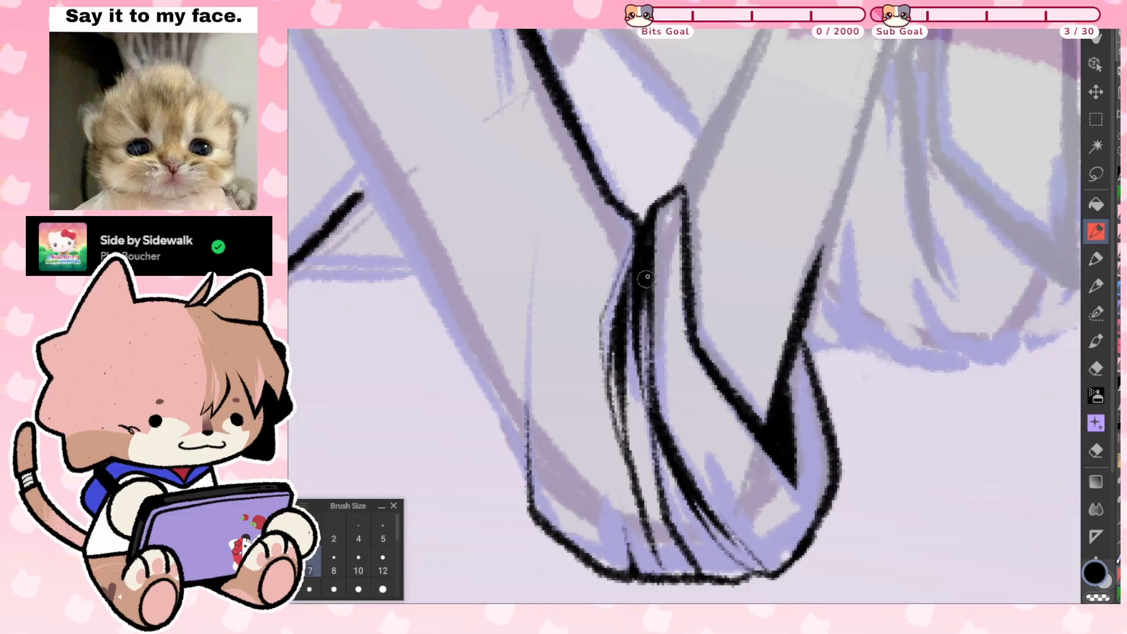
drag(621, 338, 640, 251)
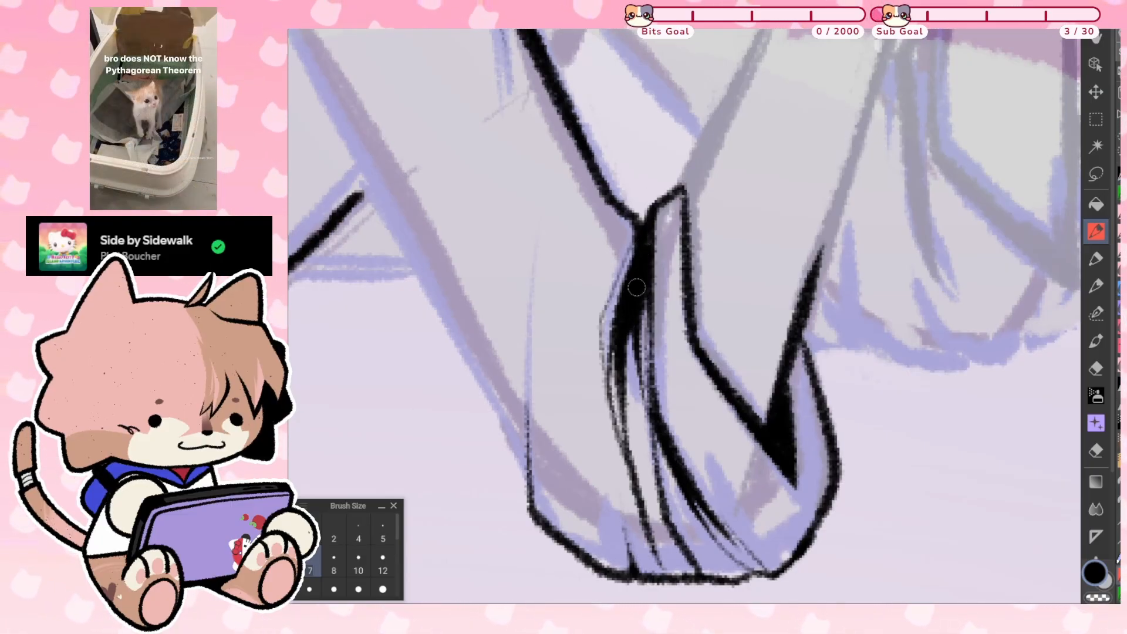
drag(642, 324, 644, 286)
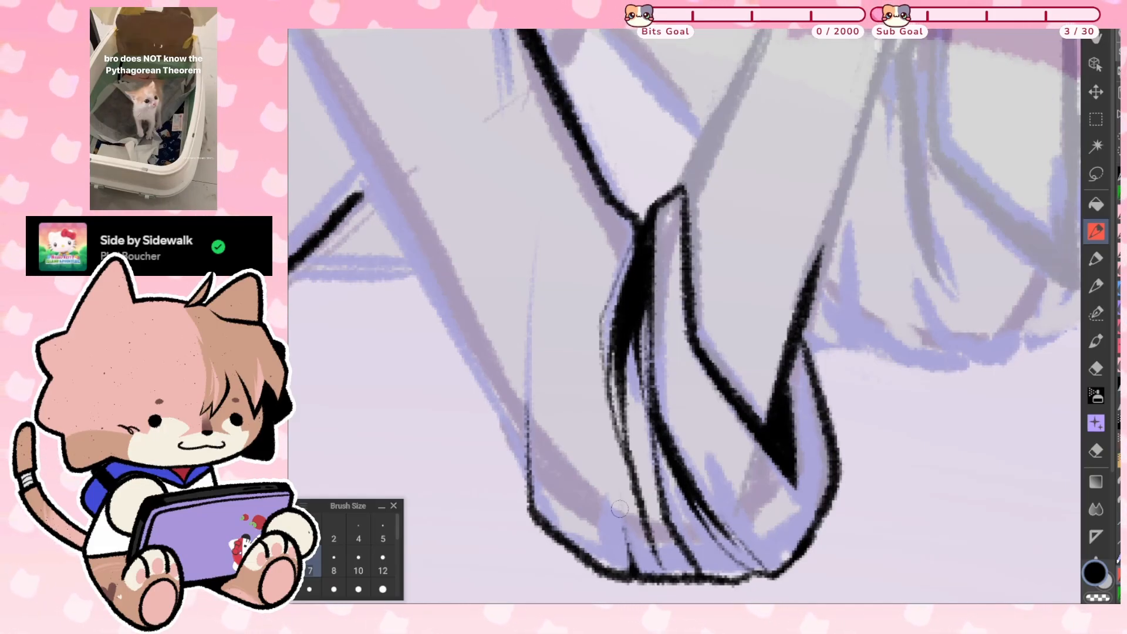
drag(614, 512, 605, 509)
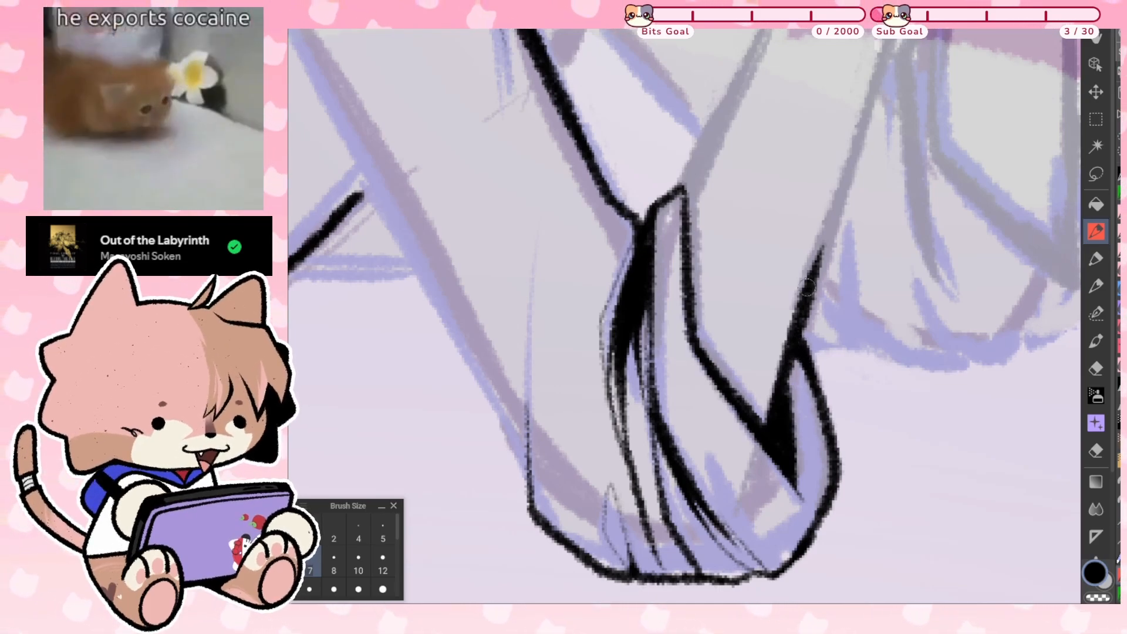
Ink the inner edge of the forearm from the wrist down to the sleeve opening
scroll(684, 317, down, 1)
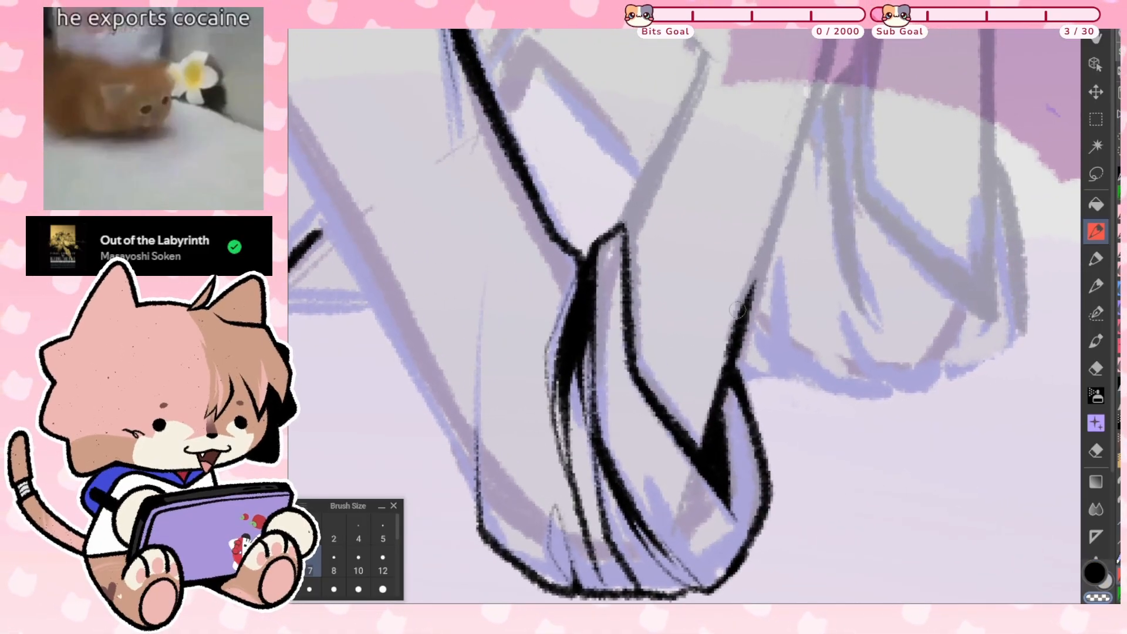
scroll(696, 435, up, 1)
drag(655, 241, 564, 346)
key(c)
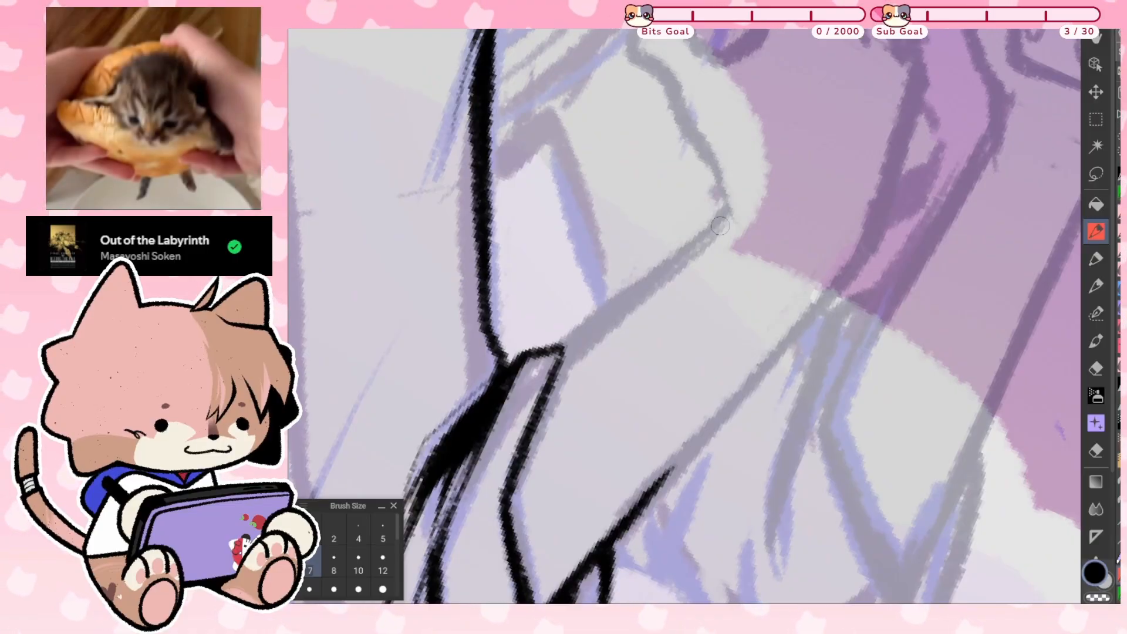
mouse_move(722, 216)
mouse_down()
mouse_move(566, 358)
mouse_move(533, 438)
mouse_up()
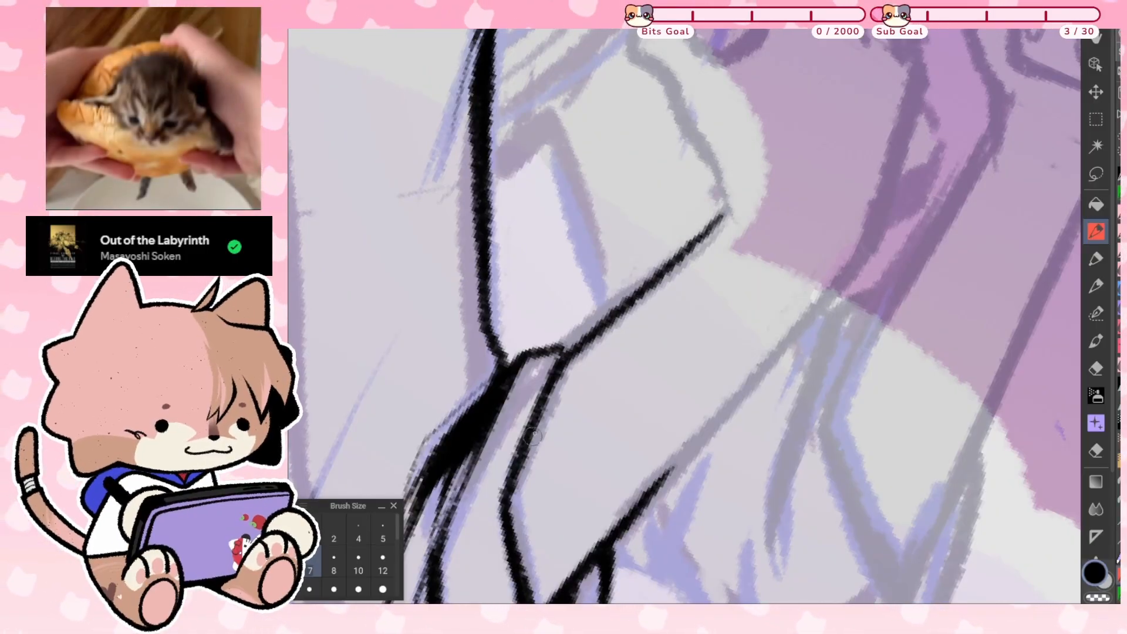
mouse_move(692, 247)
mouse_down()
mouse_move(561, 349)
mouse_move(679, 226)
mouse_move(690, 247)
mouse_up()
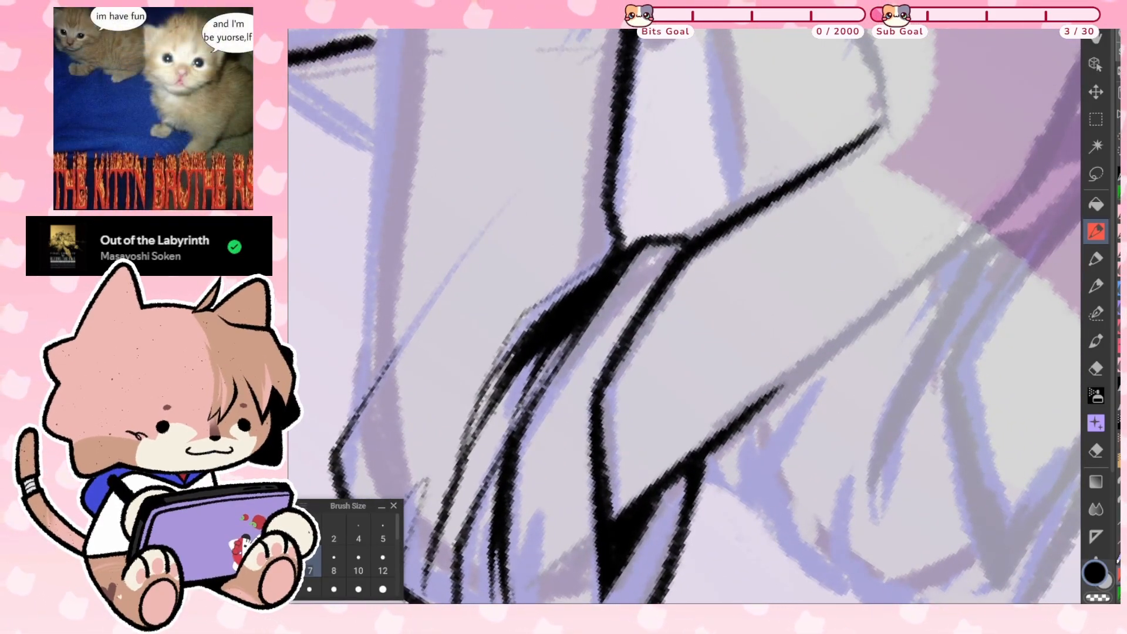
Ink the curved contour between the index finger and the thumb of the raised hand
scroll(684, 317, down, 3)
scroll(684, 317, up, 2)
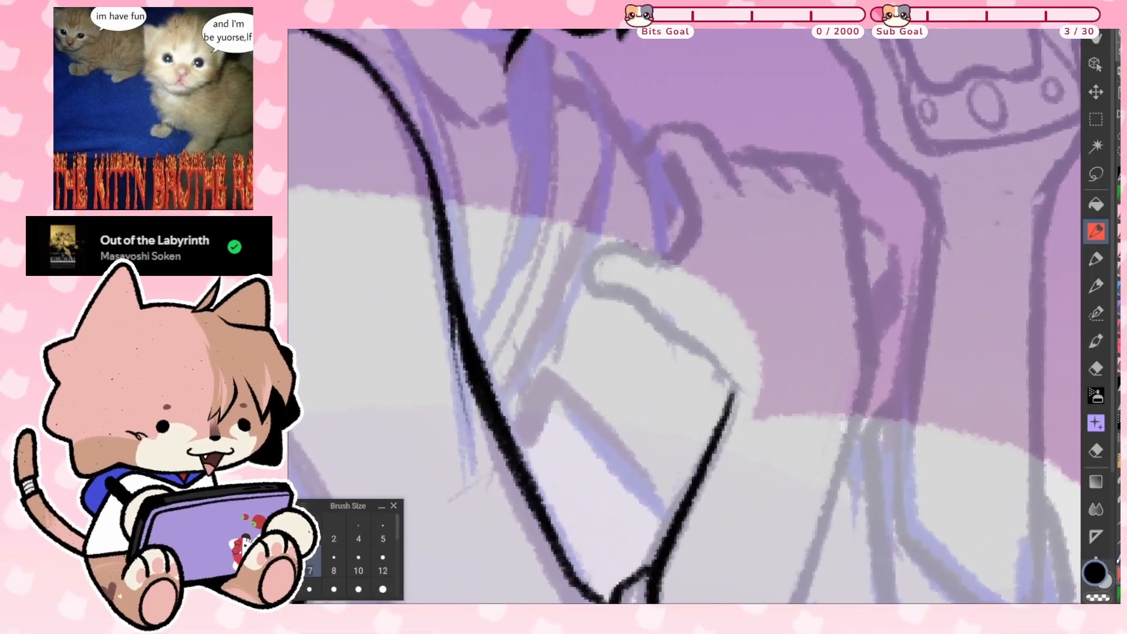
scroll(684, 317, down, 3)
scroll(684, 317, up, 1)
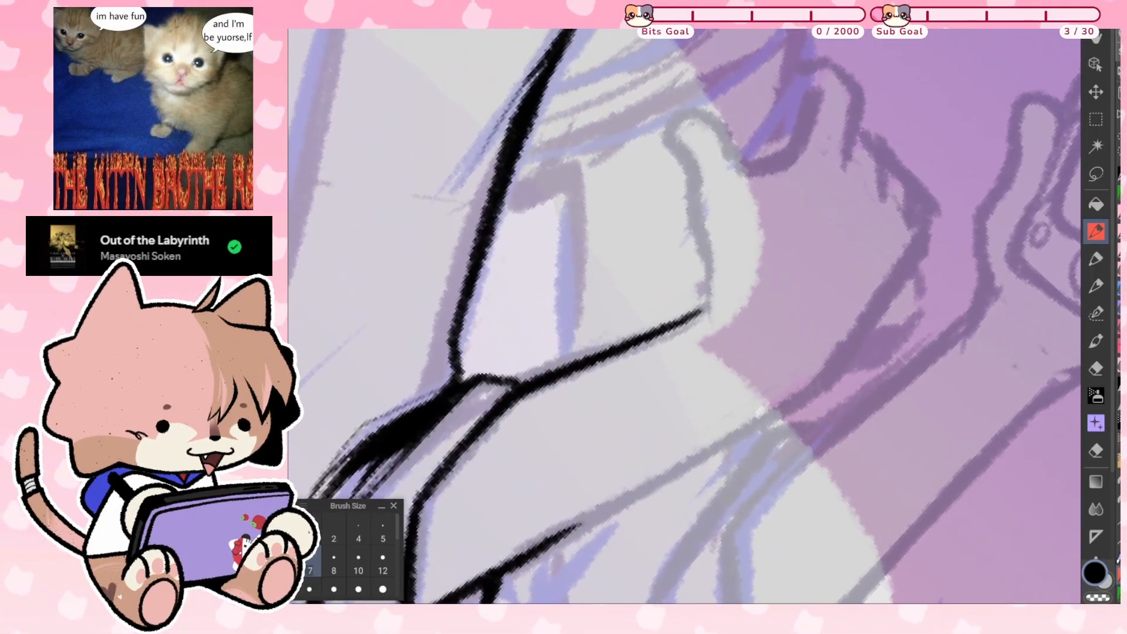
scroll(684, 317, down, 3)
scroll(684, 317, up, 4)
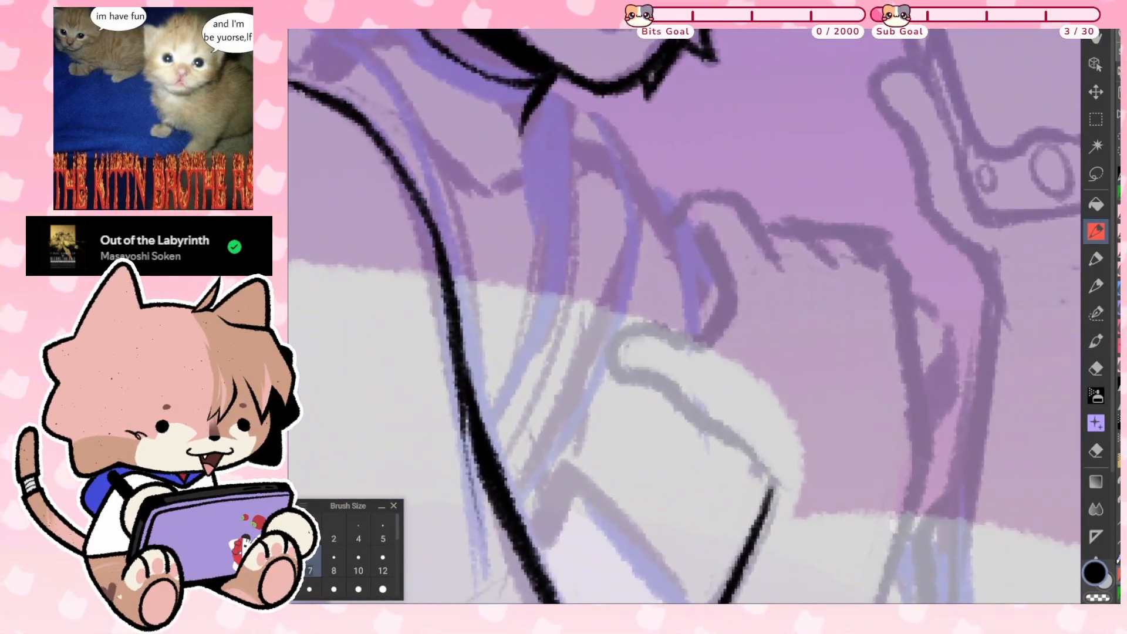
mouse_move(700, 231)
mouse_down()
mouse_move(720, 320)
mouse_move(651, 327)
mouse_up()
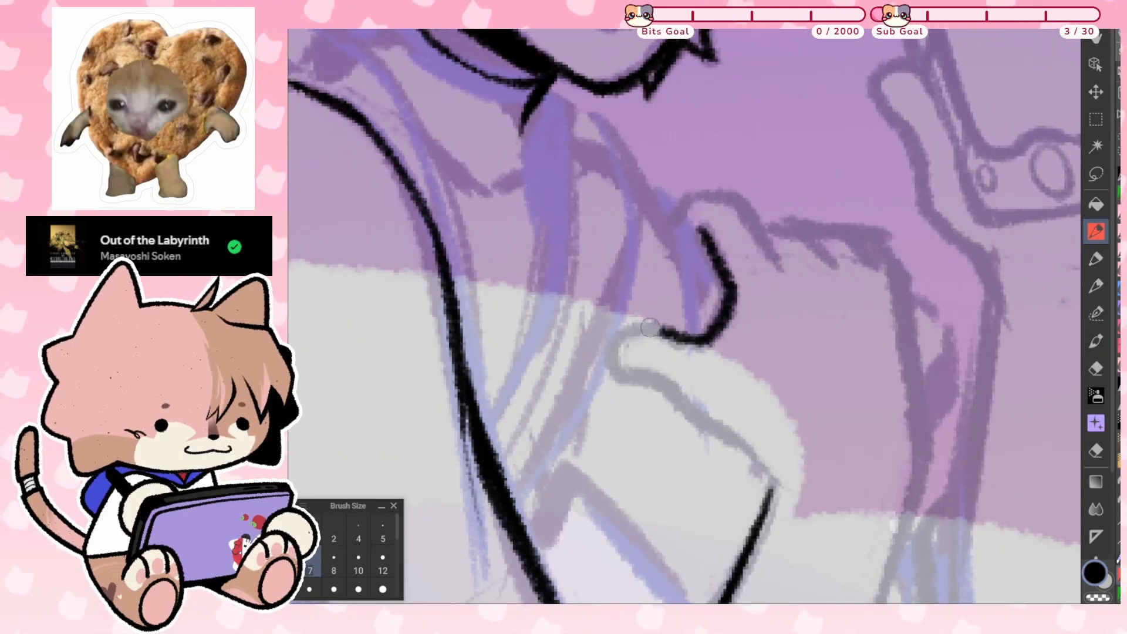
drag(614, 377, 670, 382)
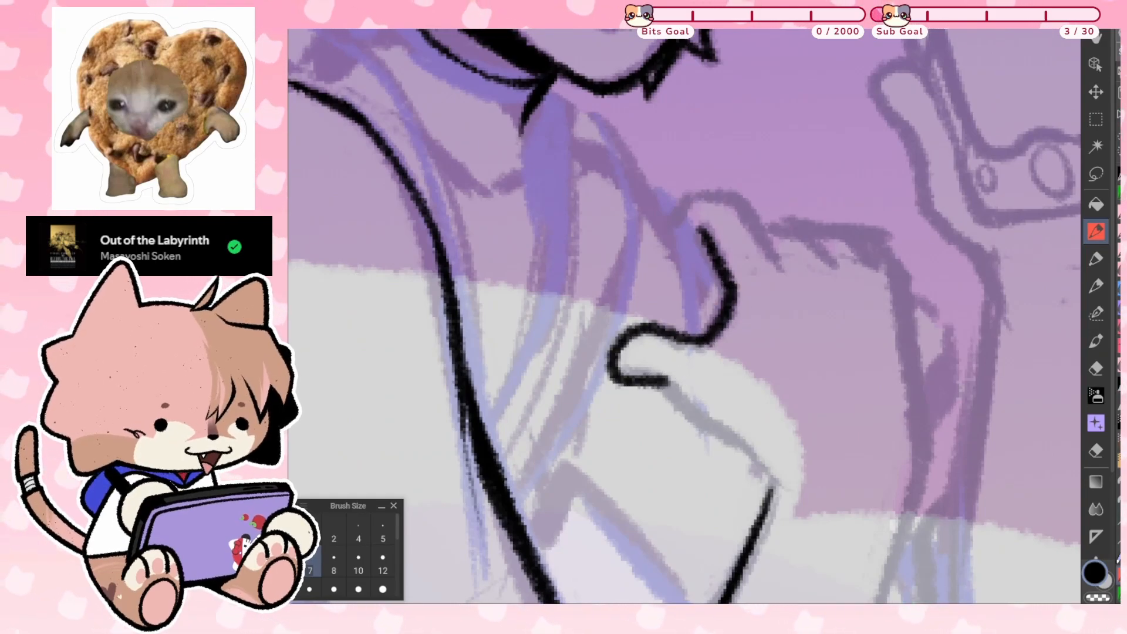
key(ctrl+z)
key(ctrl+z)
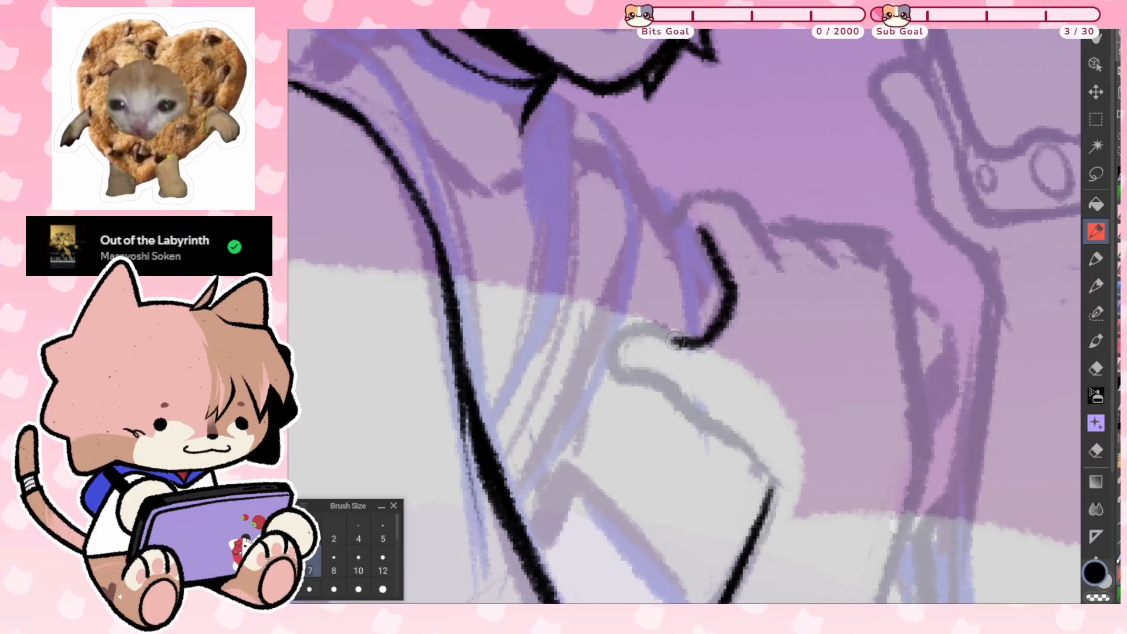
Ink the rounded thumb tip and continue the contour along the base of the thumb to the wrist
mouse_move(675, 340)
mouse_down()
mouse_move(629, 331)
mouse_move(615, 363)
mouse_move(659, 375)
mouse_up()
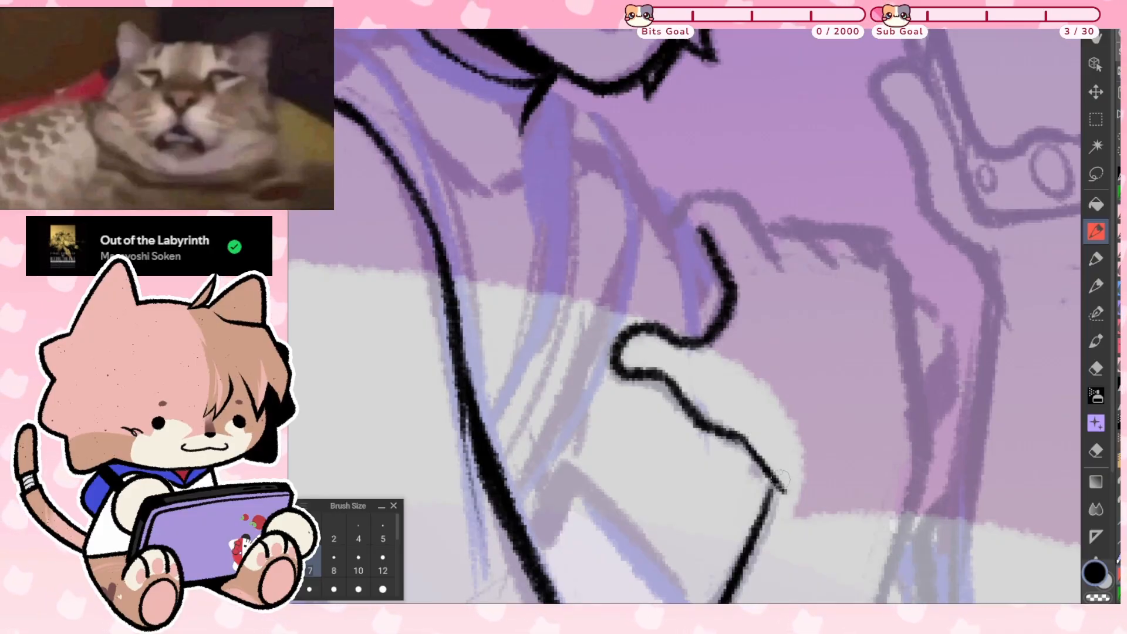
mouse_move(727, 435)
mouse_down()
mouse_move(679, 326)
mouse_move(703, 341)
mouse_up()
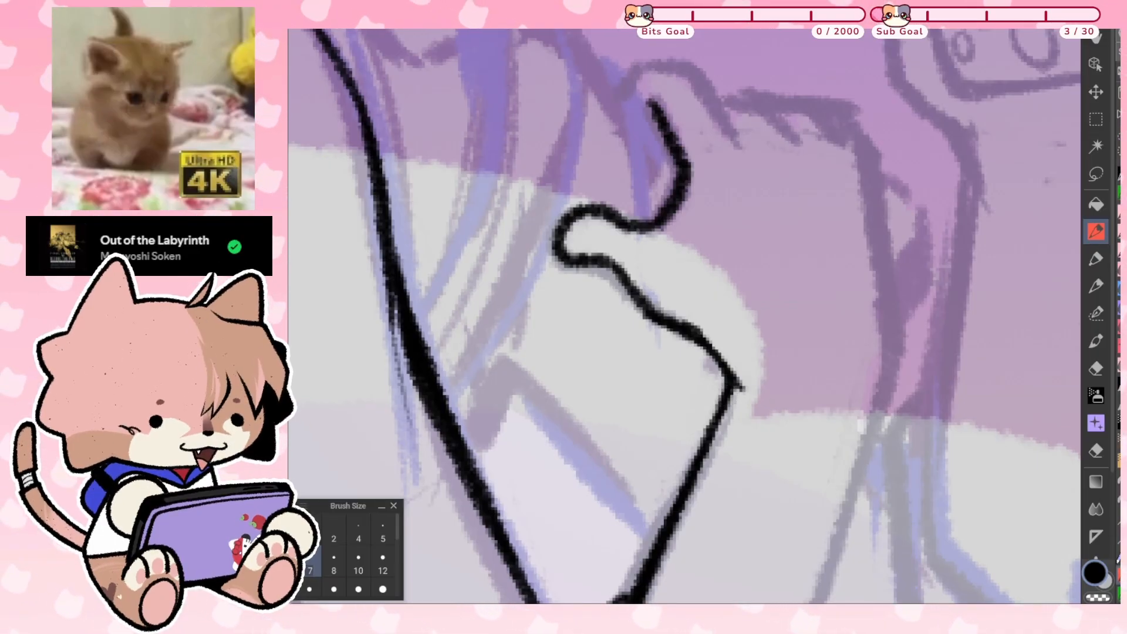
mouse_move(649, 306)
mouse_down()
mouse_move(694, 197)
mouse_move(672, 203)
mouse_up()
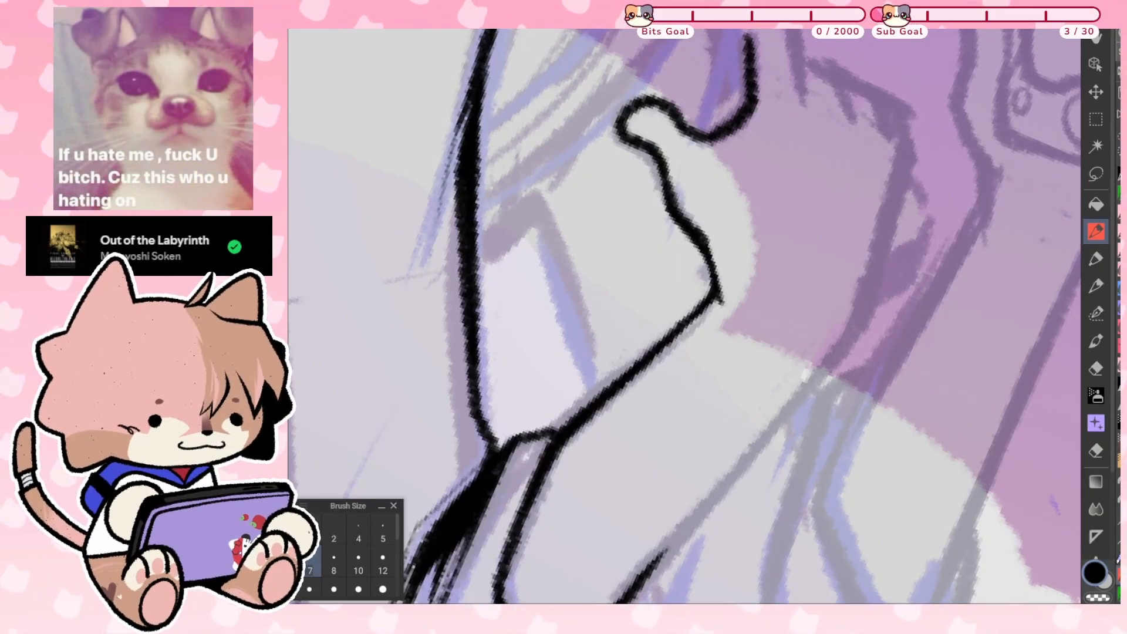
mouse_move(713, 297)
mouse_down()
mouse_move(716, 247)
mouse_move(663, 288)
mouse_up()
Ink the outer edge of the hand and forearm down to the sleeve, reinforcing the line below the wrist
mouse_move(879, 166)
mouse_down()
mouse_move(871, 224)
mouse_move(778, 359)
mouse_move(522, 517)
mouse_up()
mouse_move(684, 316)
mouse_down()
mouse_move(750, 214)
mouse_move(743, 207)
mouse_up()
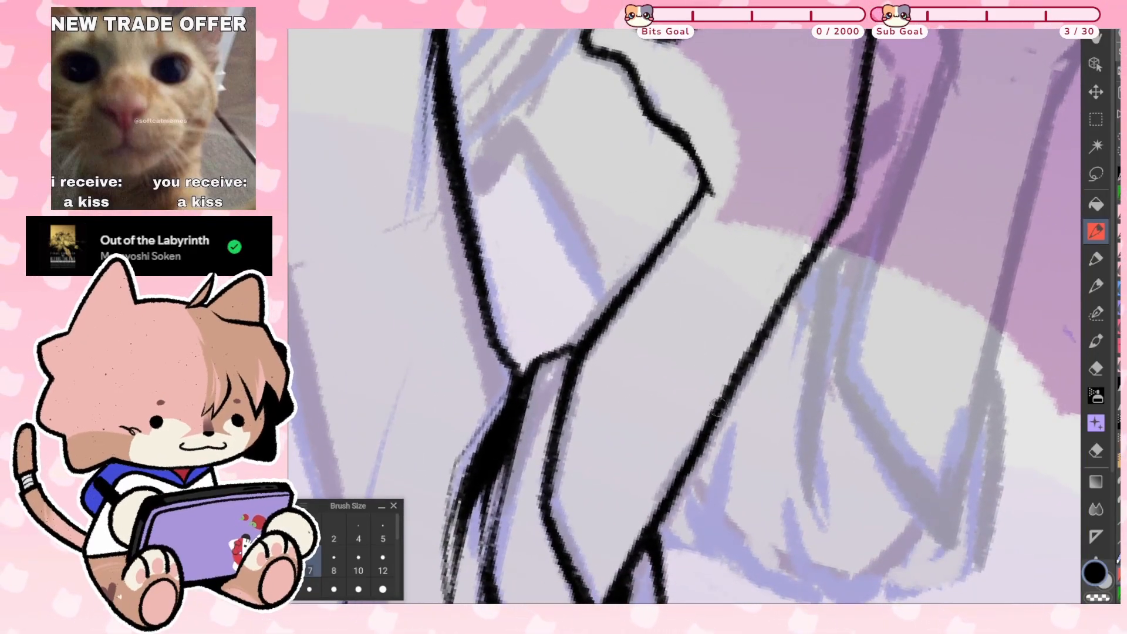
mouse_move(831, 241)
mouse_down()
mouse_move(713, 431)
mouse_move(669, 367)
mouse_up()
key(ctrl+z)
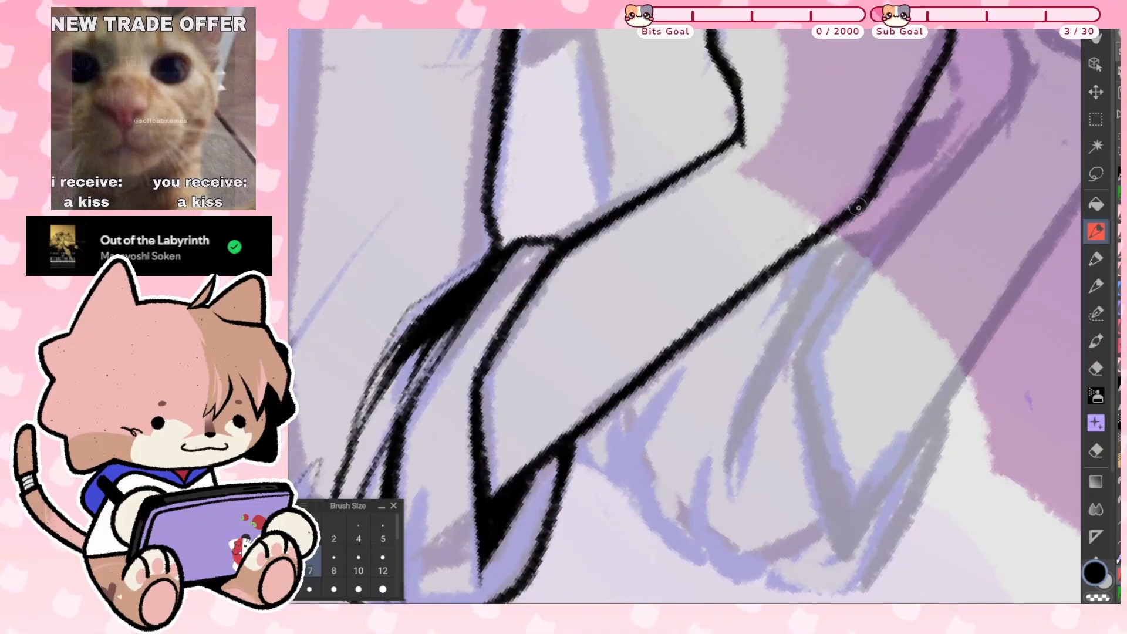
drag(836, 224, 617, 402)
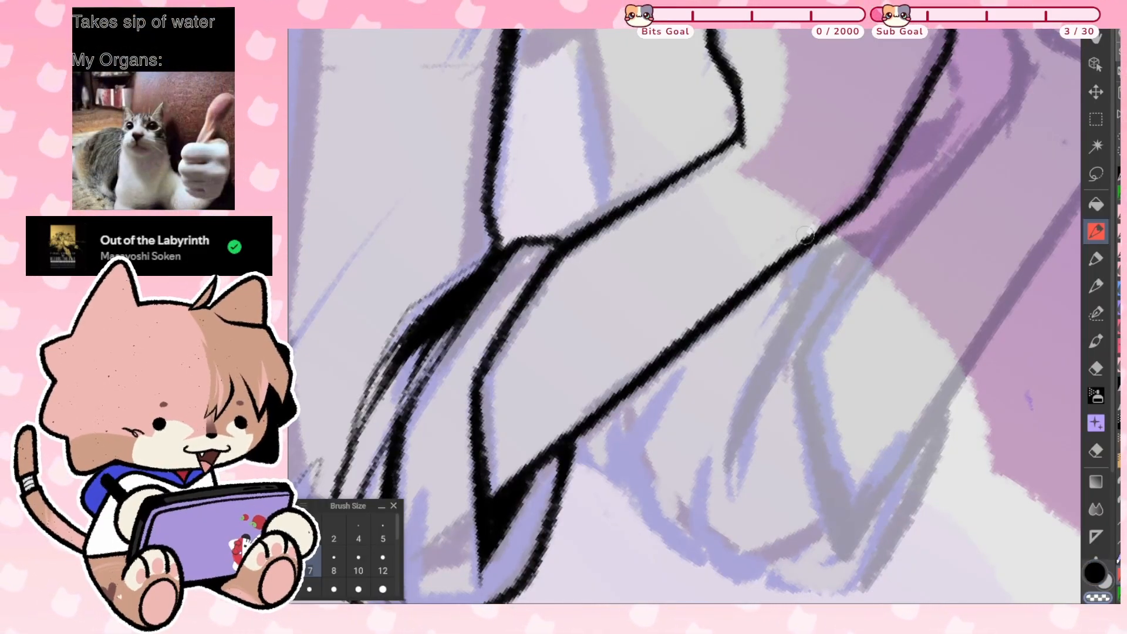
drag(805, 236, 611, 383)
drag(726, 300, 633, 377)
Ink the top of the index finger and the knuckle line of the finger beside it
scroll(684, 317, down, 1)
scroll(684, 317, down, 2)
scroll(684, 317, up, 3)
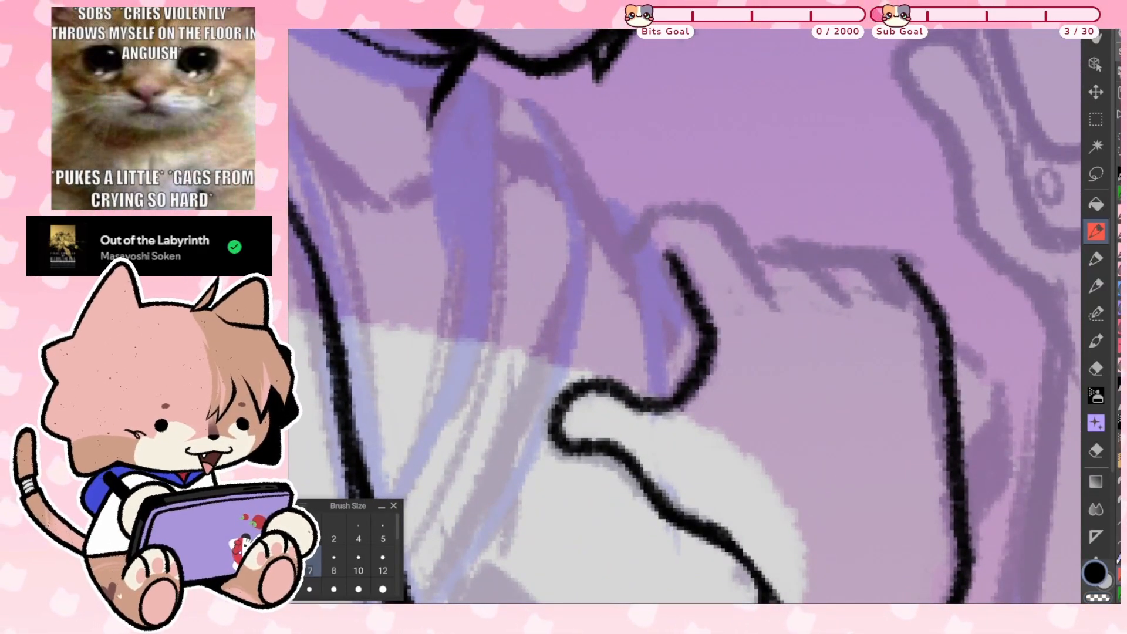
mouse_move(709, 210)
mouse_down()
mouse_move(752, 241)
mouse_move(780, 308)
mouse_up()
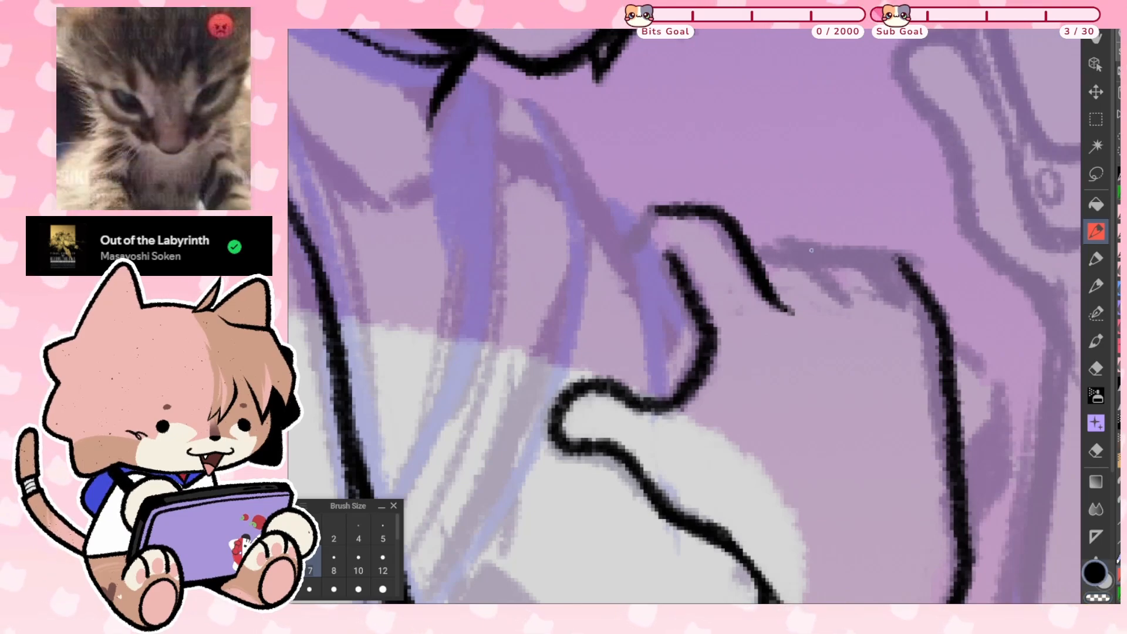
drag(798, 256, 846, 294)
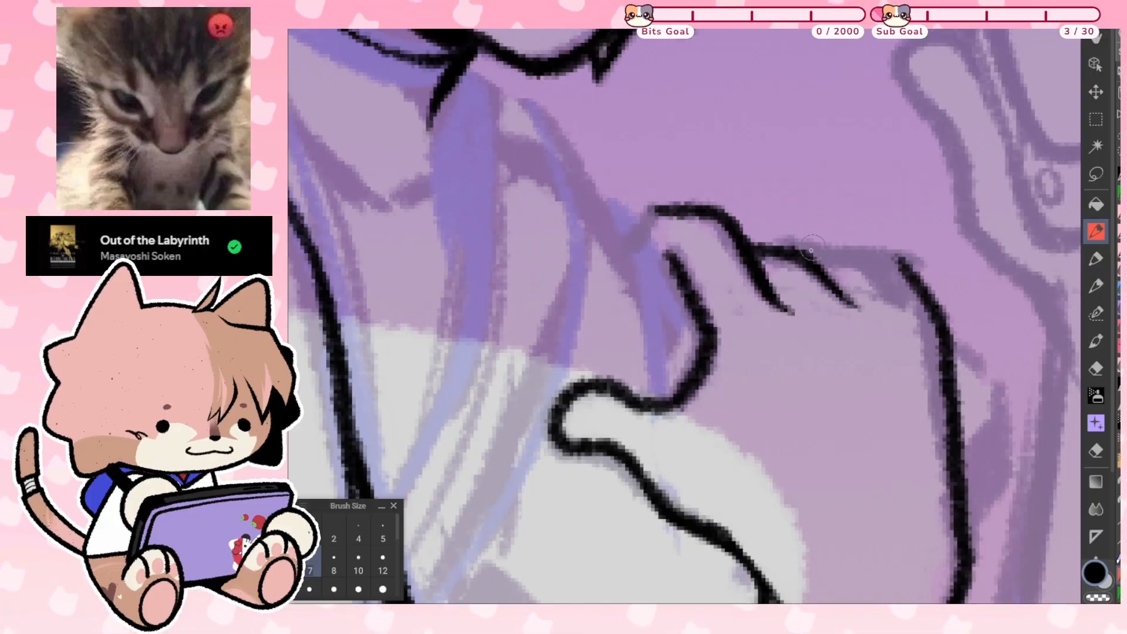
Ink the remaining knuckles, trim the thick line with transparent colour, and join them to the back of the hand
mouse_move(822, 251)
mouse_down()
mouse_move(875, 275)
mouse_move(855, 256)
mouse_move(918, 273)
mouse_move(874, 281)
mouse_move(903, 304)
mouse_up()
key(ctrl+z)
key(c)
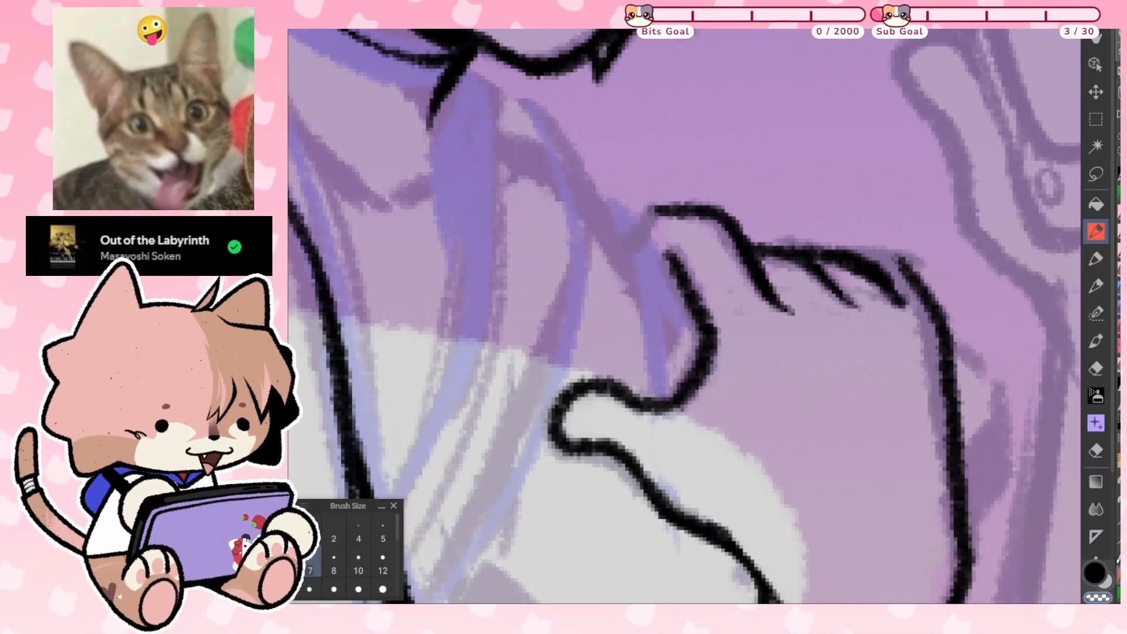
mouse_move(827, 268)
mouse_down()
mouse_move(861, 273)
mouse_move(901, 311)
mouse_up()
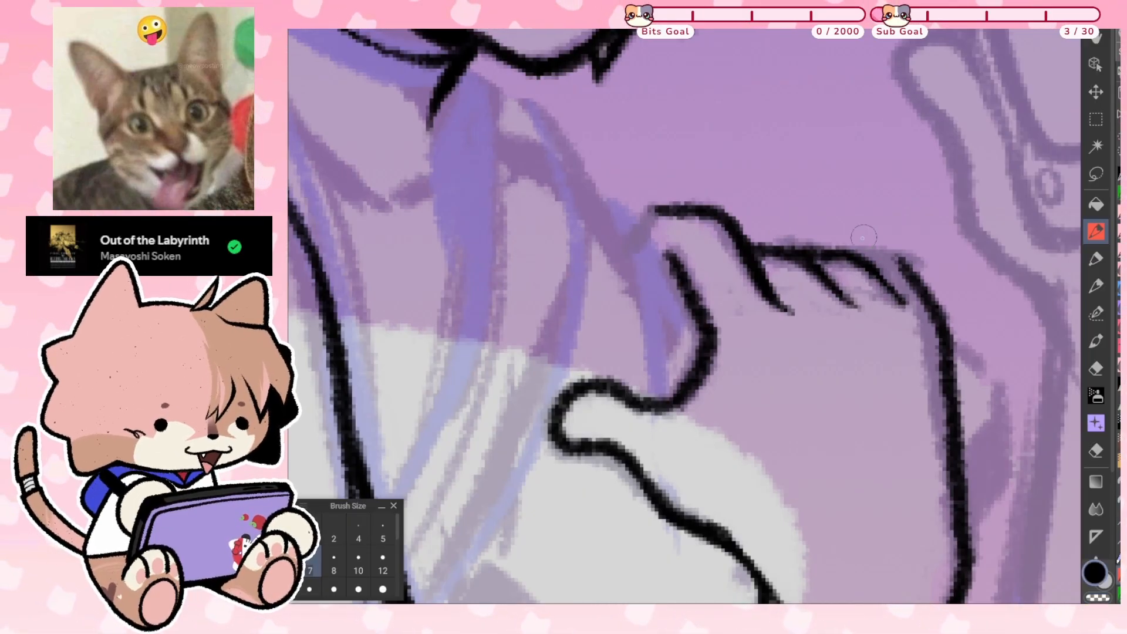
mouse_move(856, 255)
mouse_down()
mouse_move(900, 266)
mouse_move(881, 255)
mouse_move(906, 270)
mouse_move(864, 252)
mouse_move(919, 286)
mouse_move(898, 258)
mouse_move(940, 310)
mouse_up()
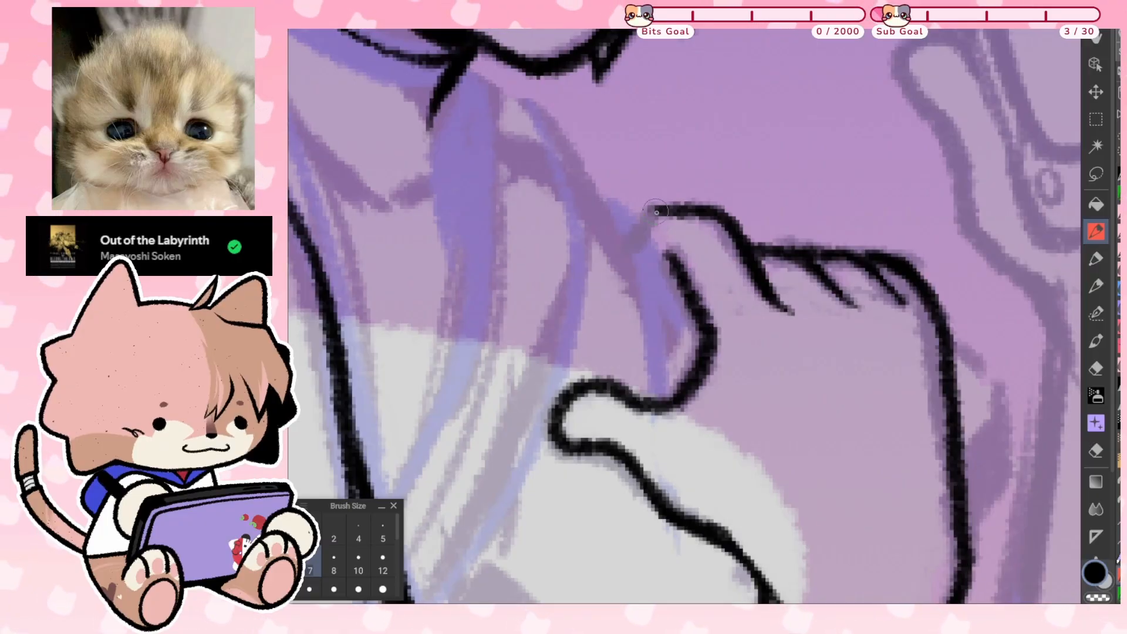
Ink the garment's curved edge and its fold lines in the gap between the index finger and the thumb
drag(656, 212, 629, 264)
key(ctrl+z)
scroll(684, 317, down, 1)
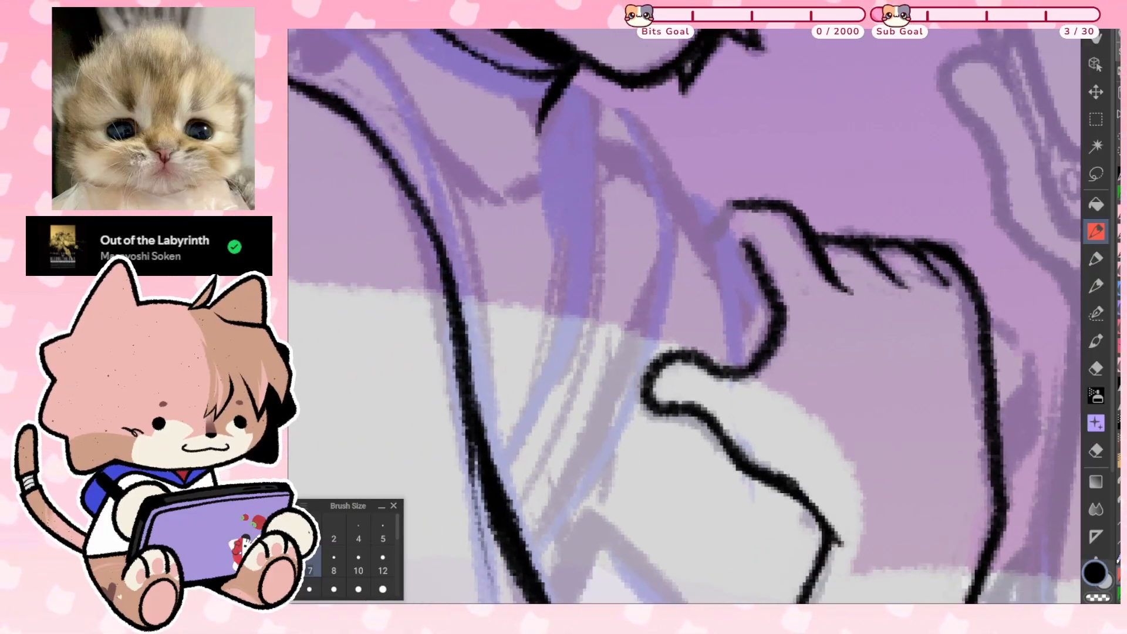
mouse_move(694, 198)
mouse_down()
mouse_move(743, 239)
mouse_move(759, 337)
mouse_up()
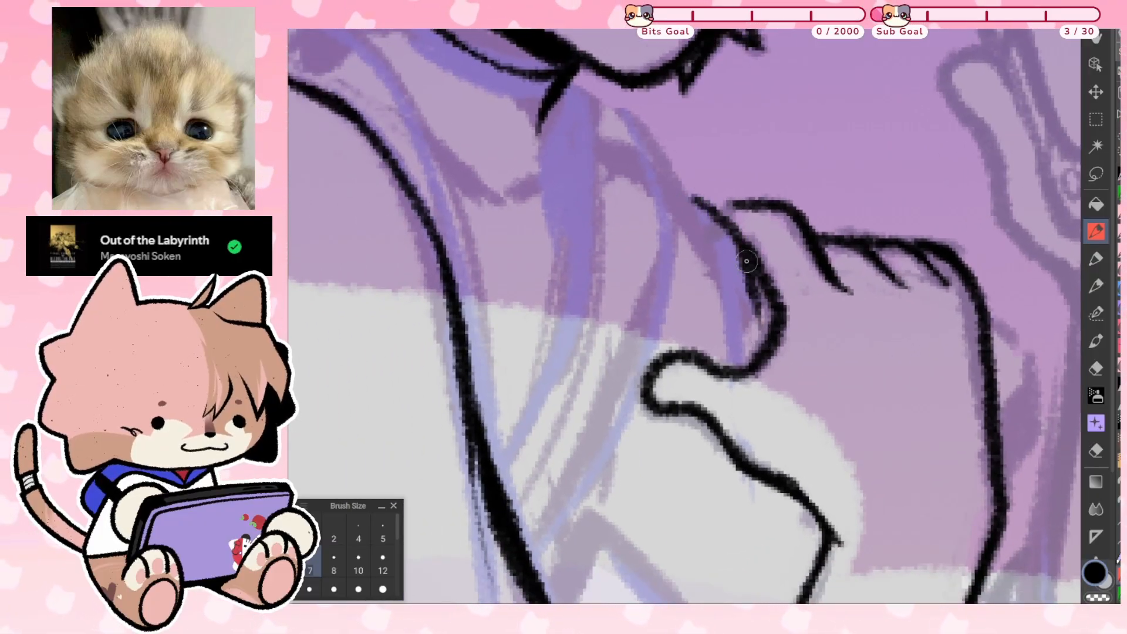
drag(742, 254, 756, 329)
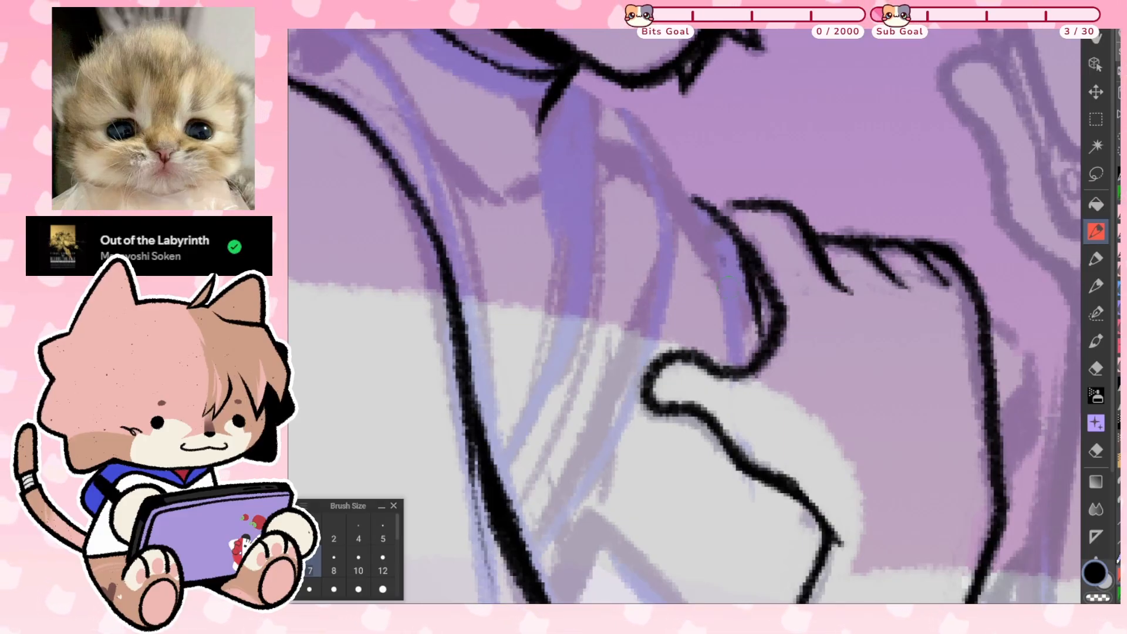
drag(725, 265, 733, 368)
Add a short crease line inside the hand below the base of the thumb
scroll(831, 182, down, 1)
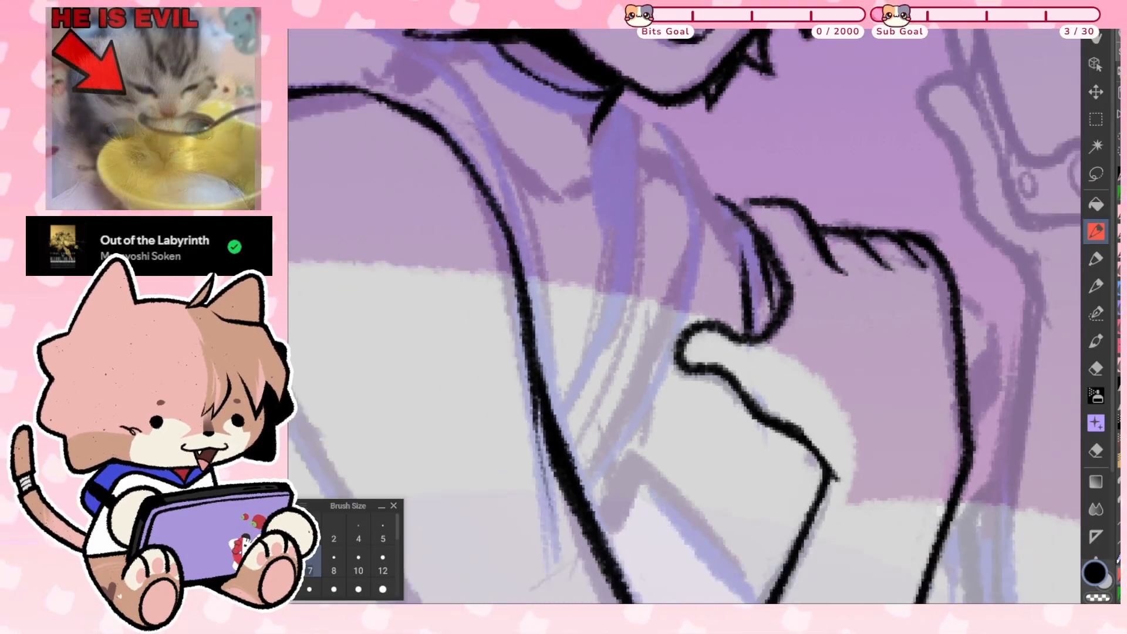
scroll(684, 317, down, 1)
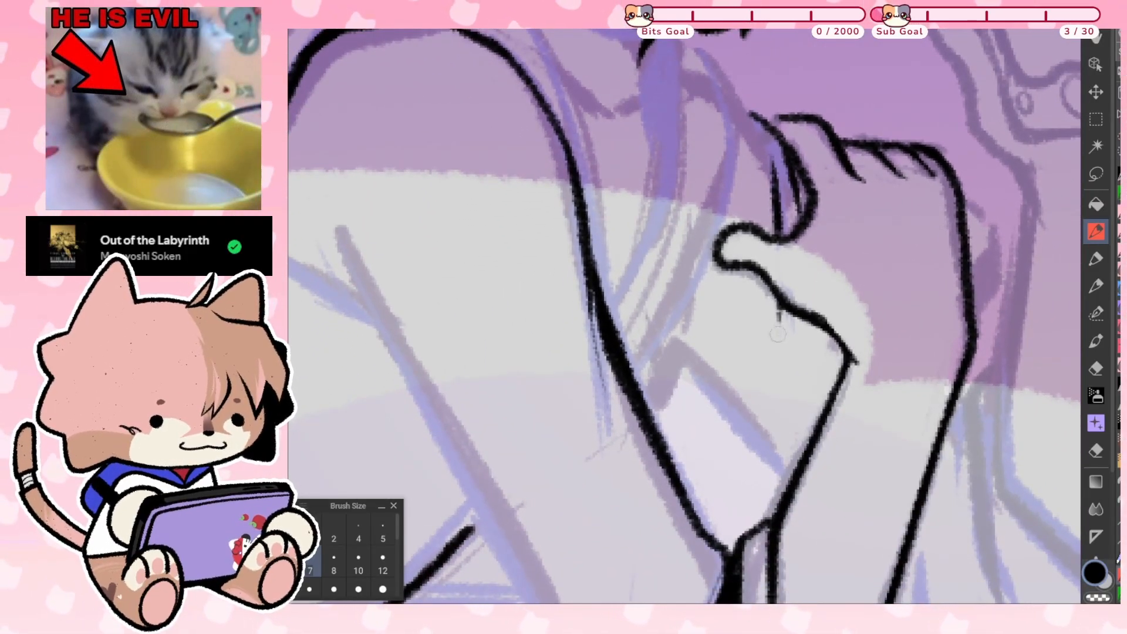
drag(776, 292, 781, 343)
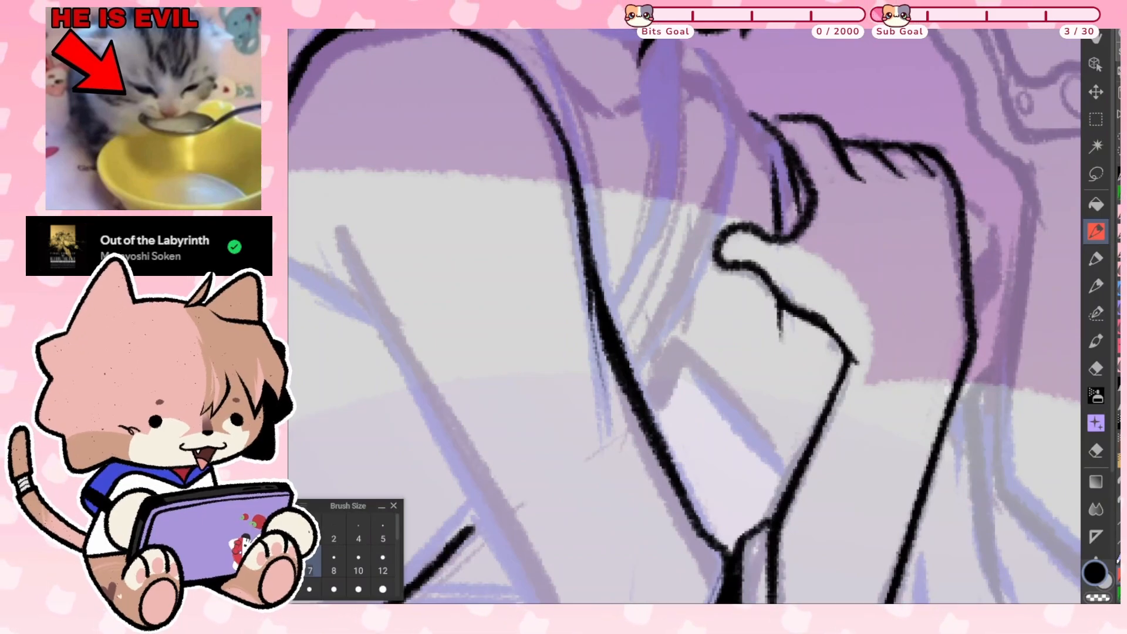
scroll(782, 352, down, 2)
scroll(683, 317, up, 2)
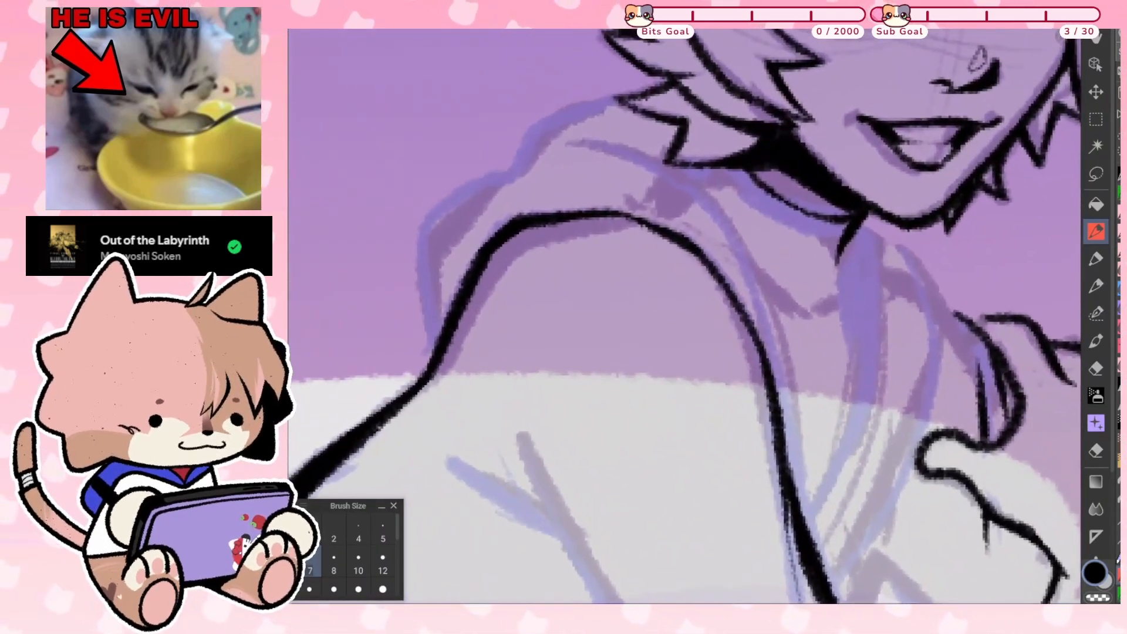
Ink the long straight edge of the supporting arm from the sleeve cuff up to the upper arm
scroll(683, 317, down, 1)
scroll(684, 317, down, 2)
scroll(684, 317, up, 4)
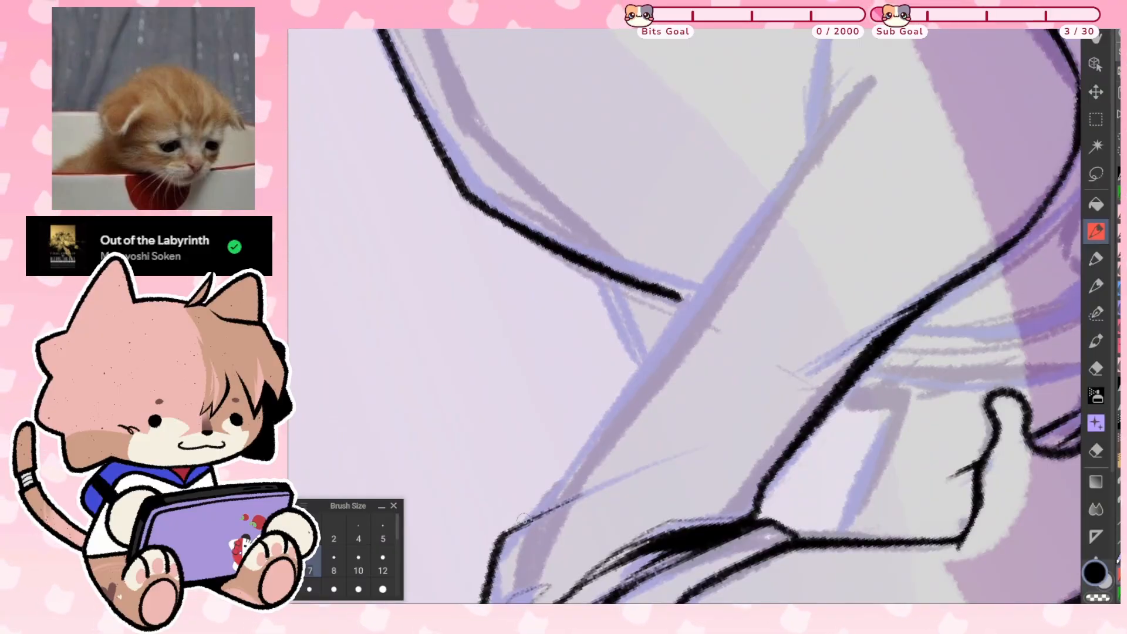
drag(526, 509, 567, 470)
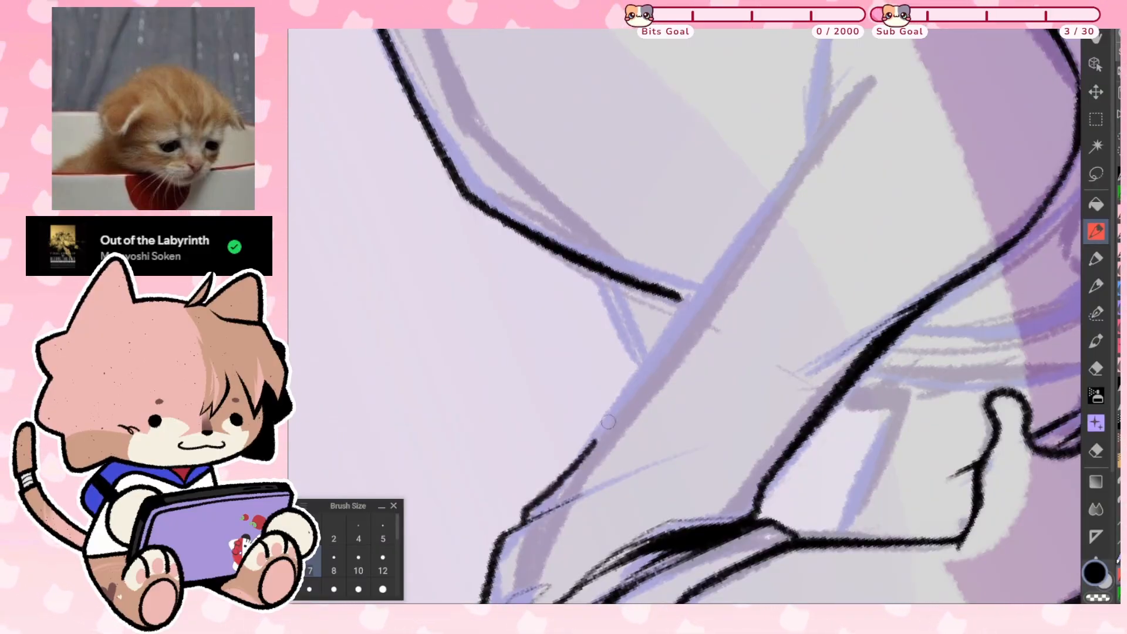
drag(608, 422, 866, 80)
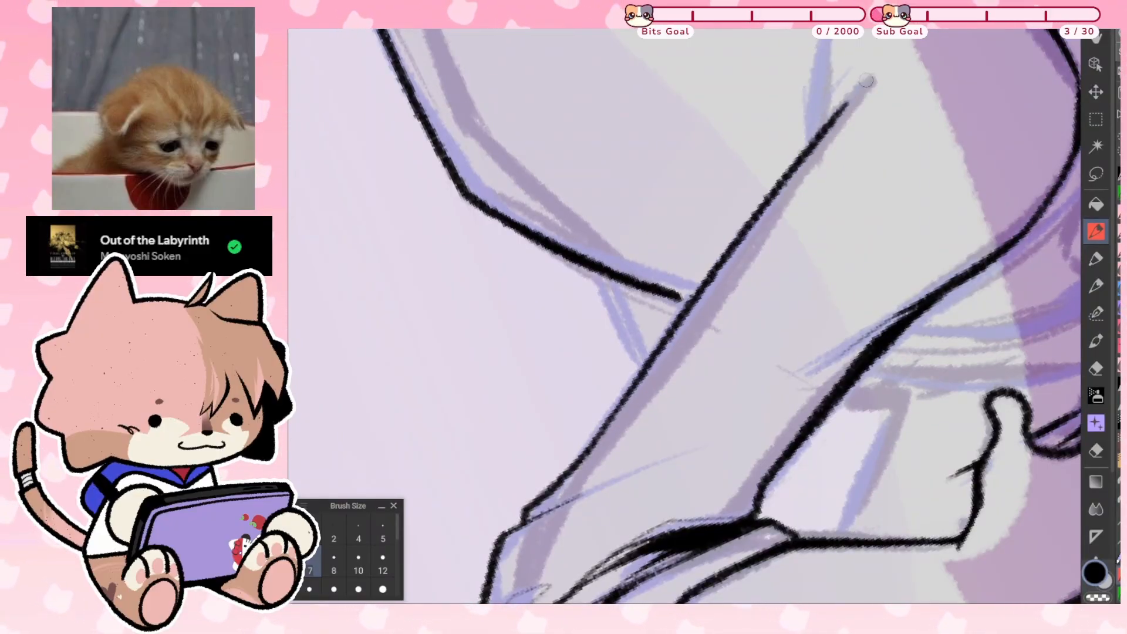
Join the torso's lower contour to the arm line and thicken the corner where they meet
scroll(684, 316, up, 3)
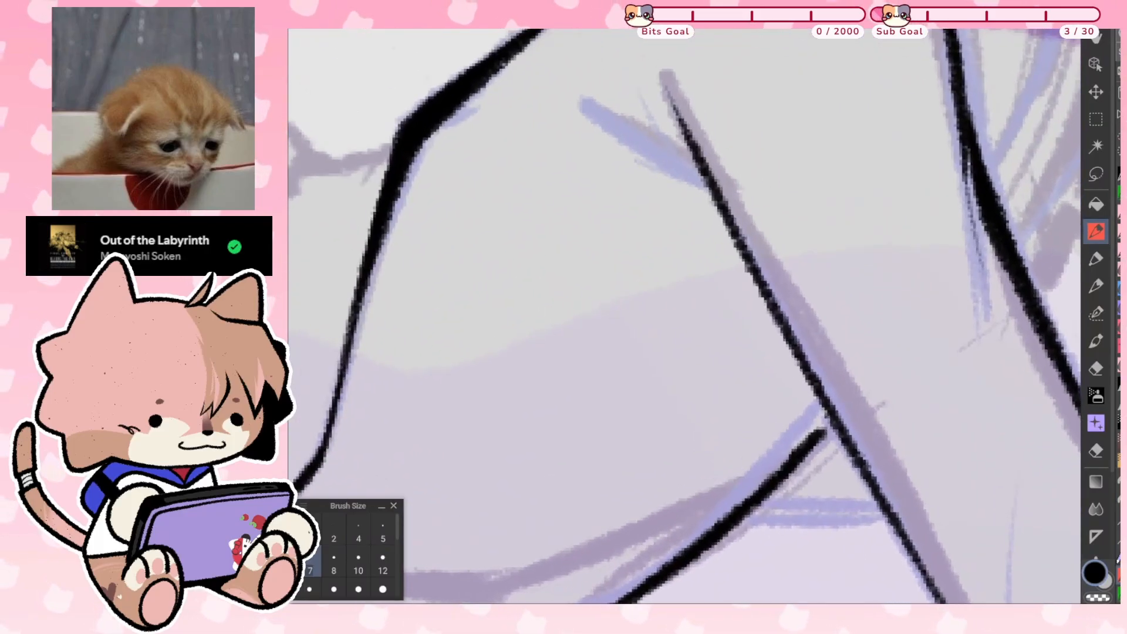
drag(813, 441, 834, 418)
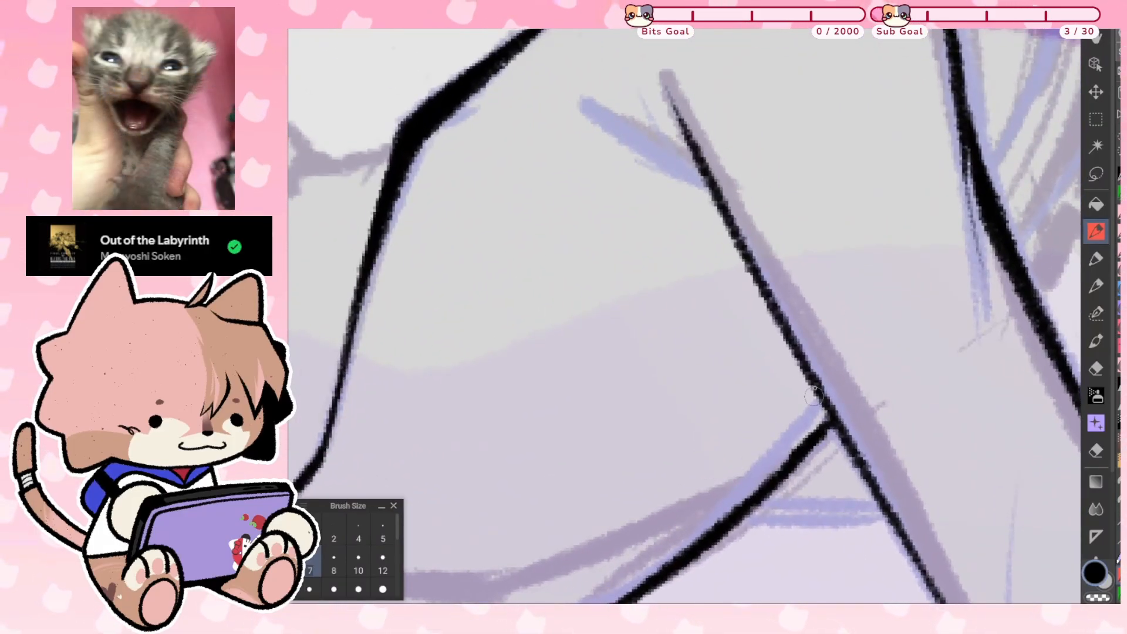
mouse_move(812, 381)
mouse_down()
mouse_move(804, 449)
mouse_move(820, 407)
mouse_move(822, 427)
mouse_move(807, 378)
mouse_move(813, 423)
mouse_up()
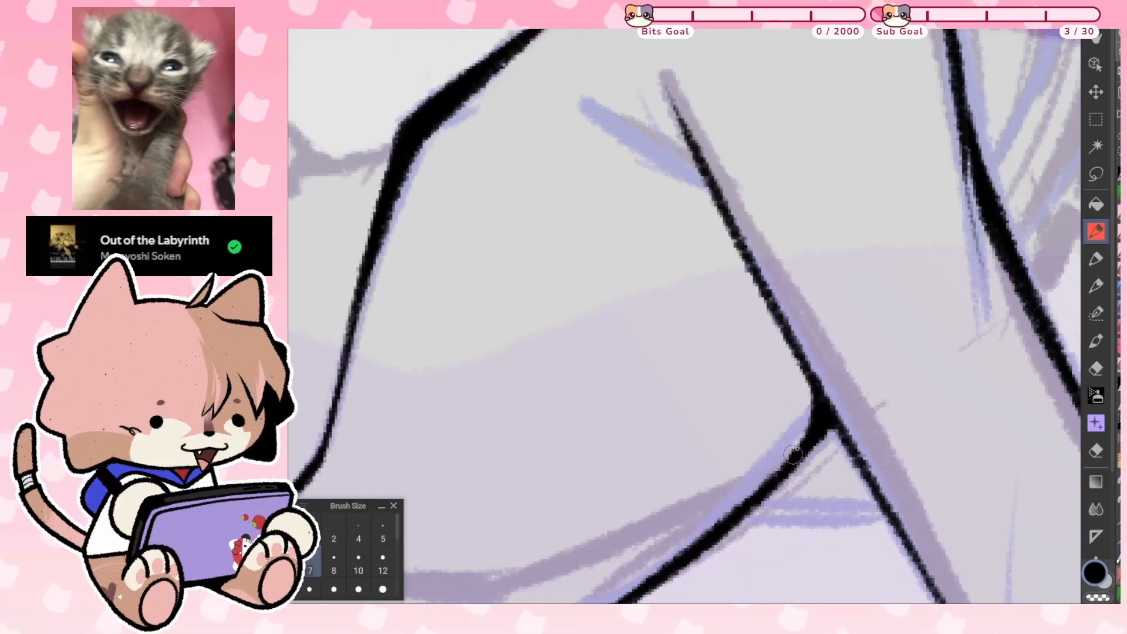
scroll(808, 188, down, 3)
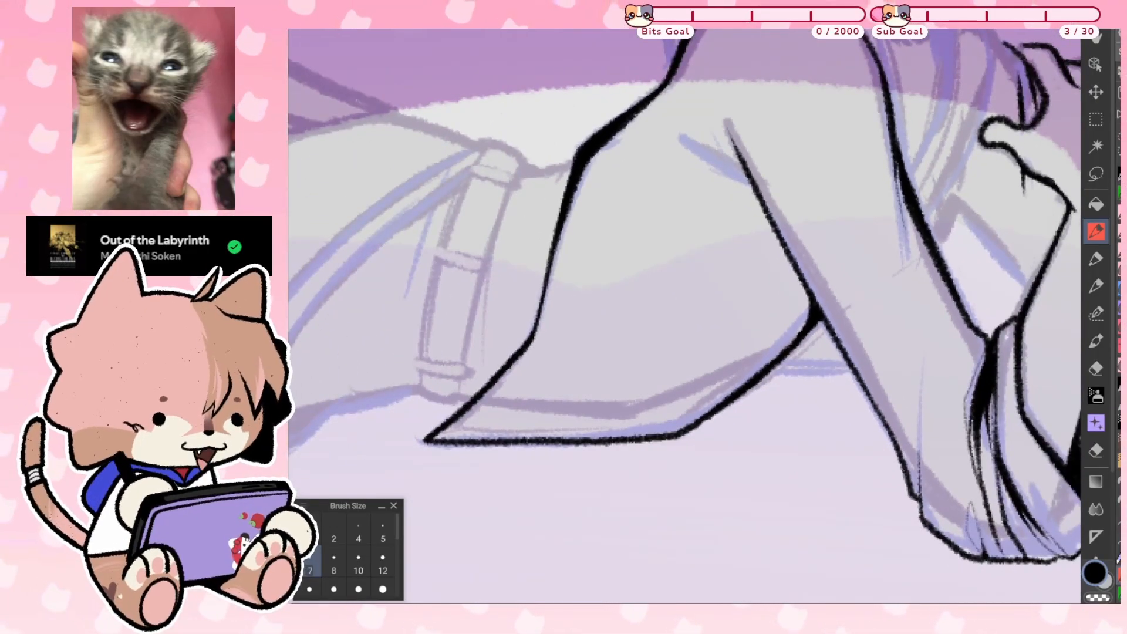
Ink the branching fold creases at the upper end of the arm line and thicken their junction
scroll(771, 80, up, 2)
scroll(679, 233, up, 2)
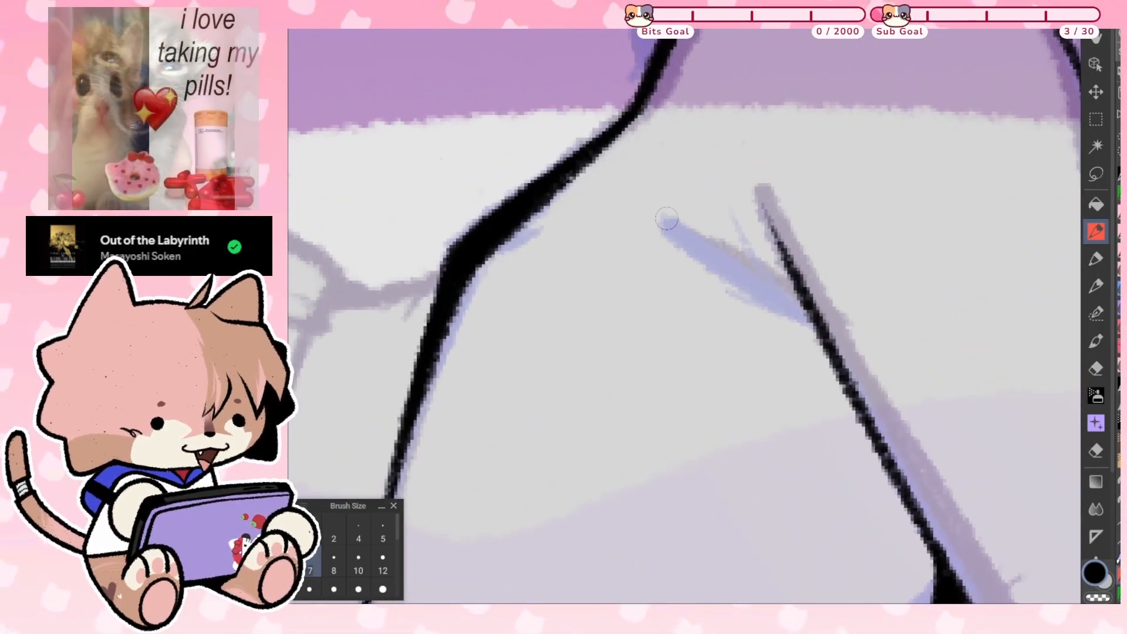
drag(666, 222, 796, 306)
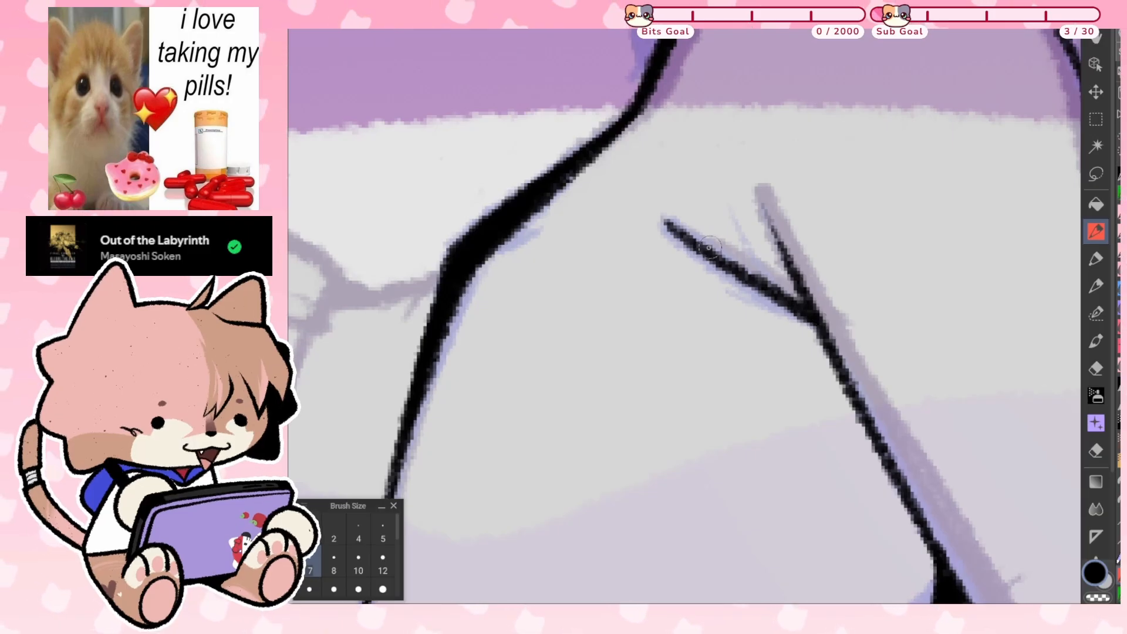
drag(761, 280, 792, 289)
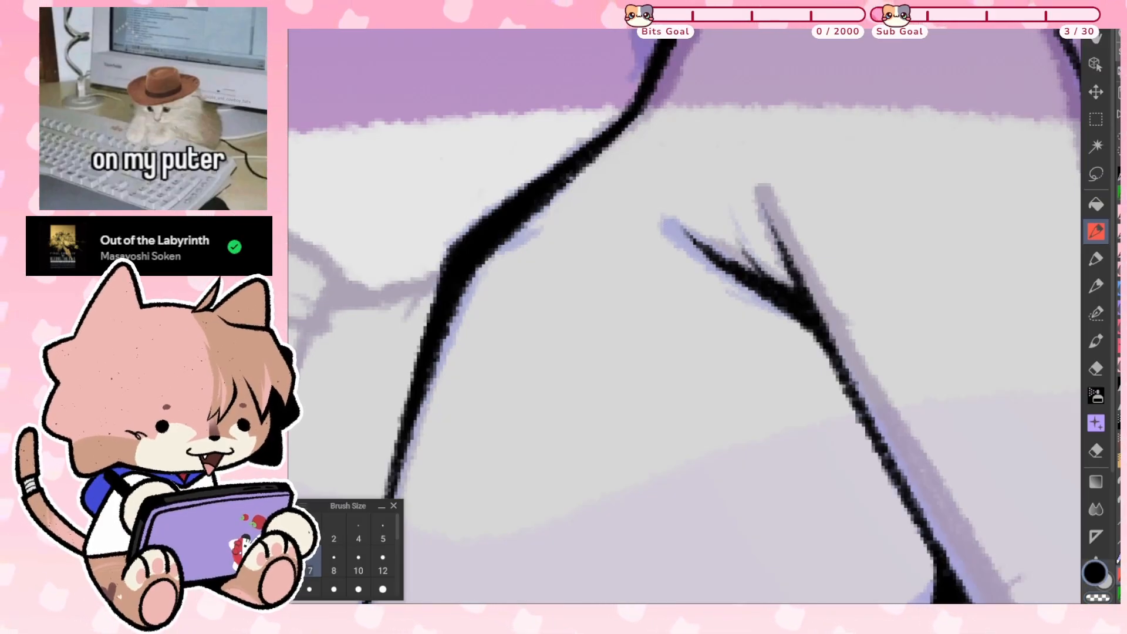
scroll(684, 317, down, 3)
scroll(684, 317, up, 2)
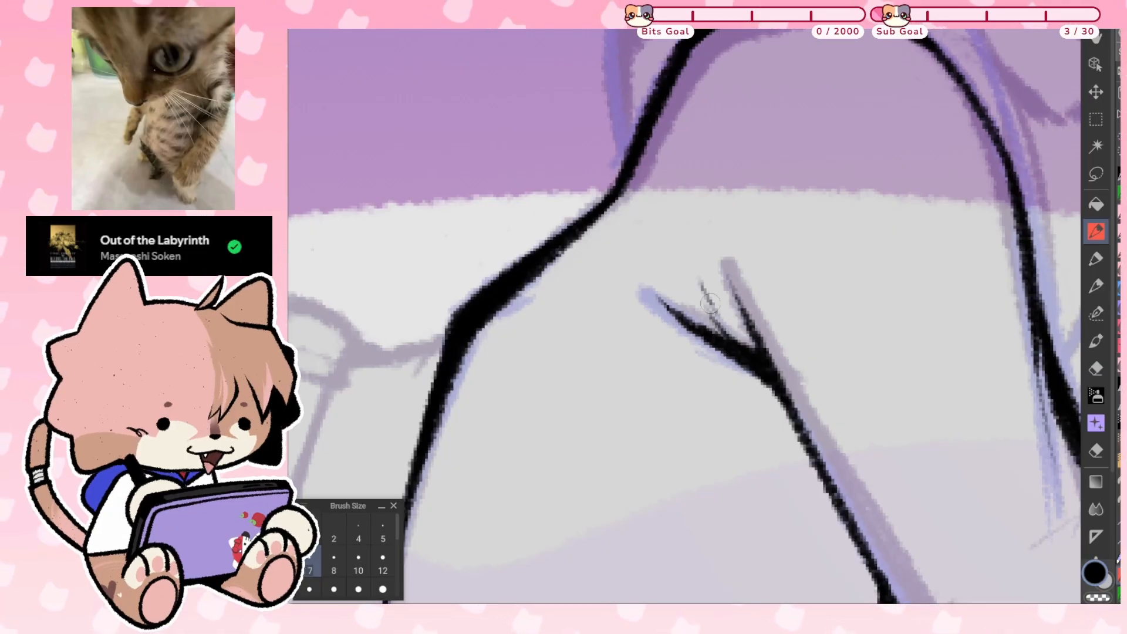
scroll(728, 327, down, 2)
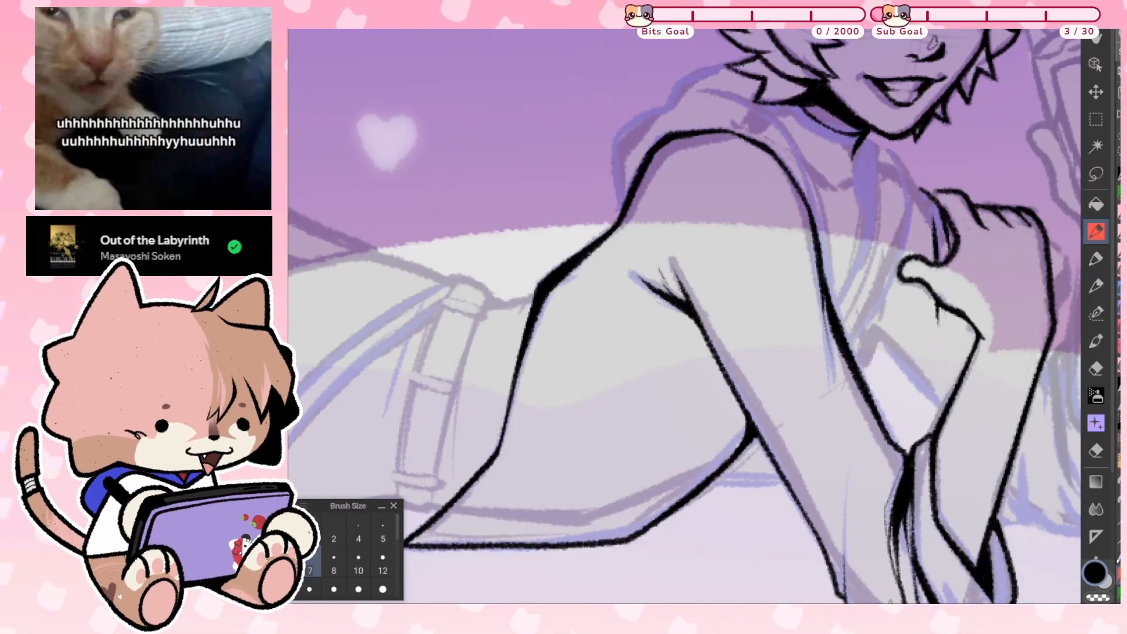
Mirror the canvas view and ink the hood's inner edge curving over the shoulder down to the arm line
scroll(870, 384, down, 2)
drag(871, 383, 798, 289)
scroll(799, 289, up, 2)
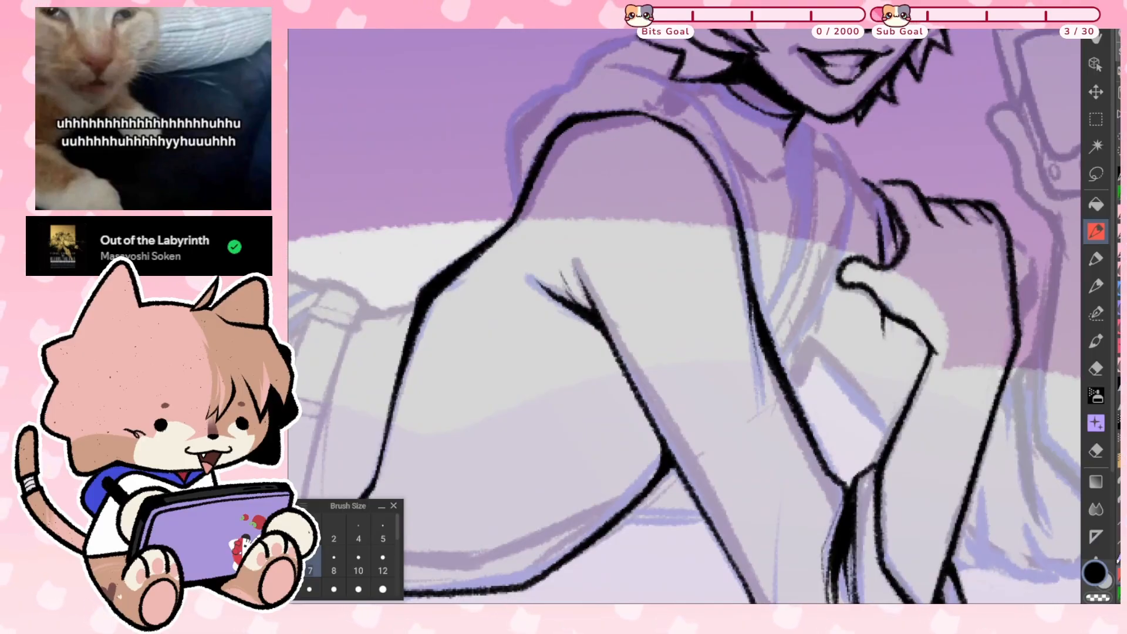
scroll(685, 315, up, 3)
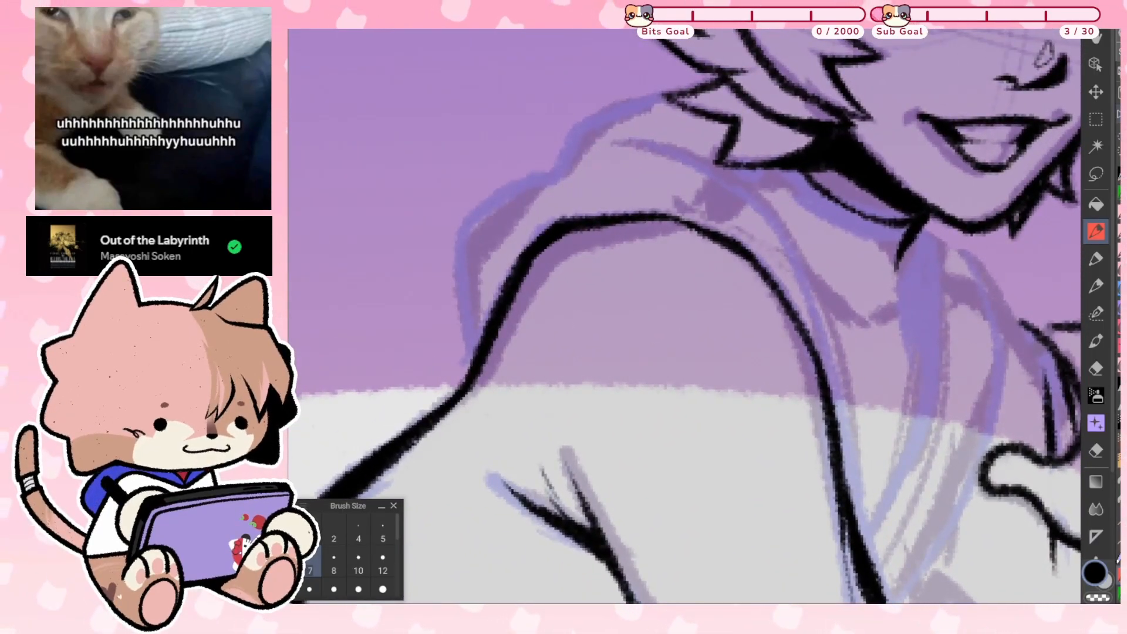
key(h)
drag(684, 316, 802, 302)
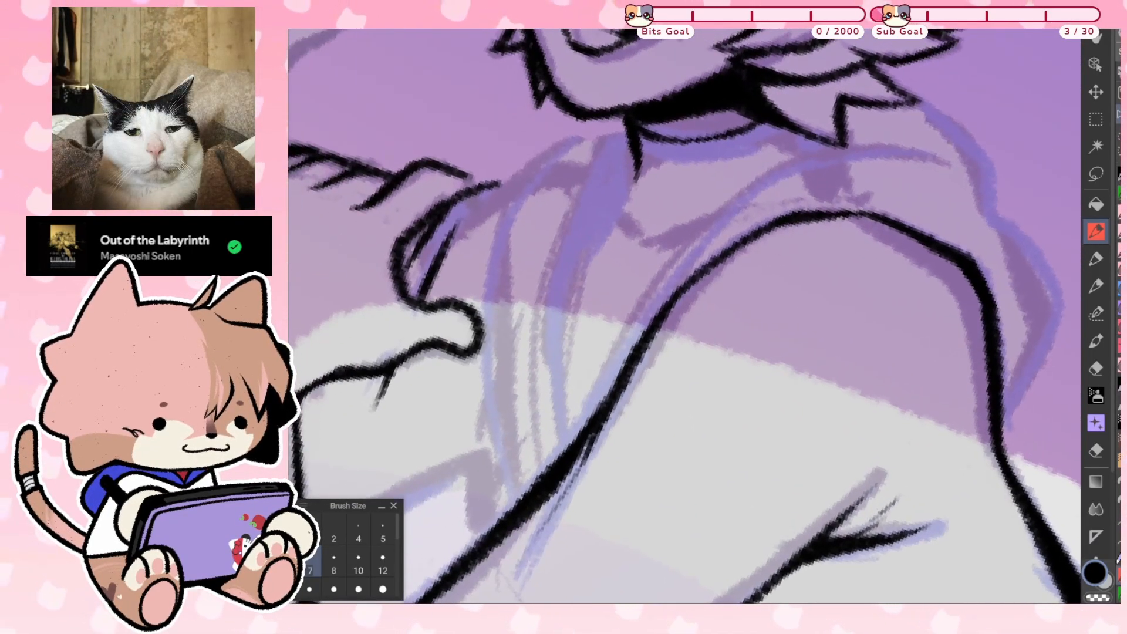
drag(941, 157, 860, 150)
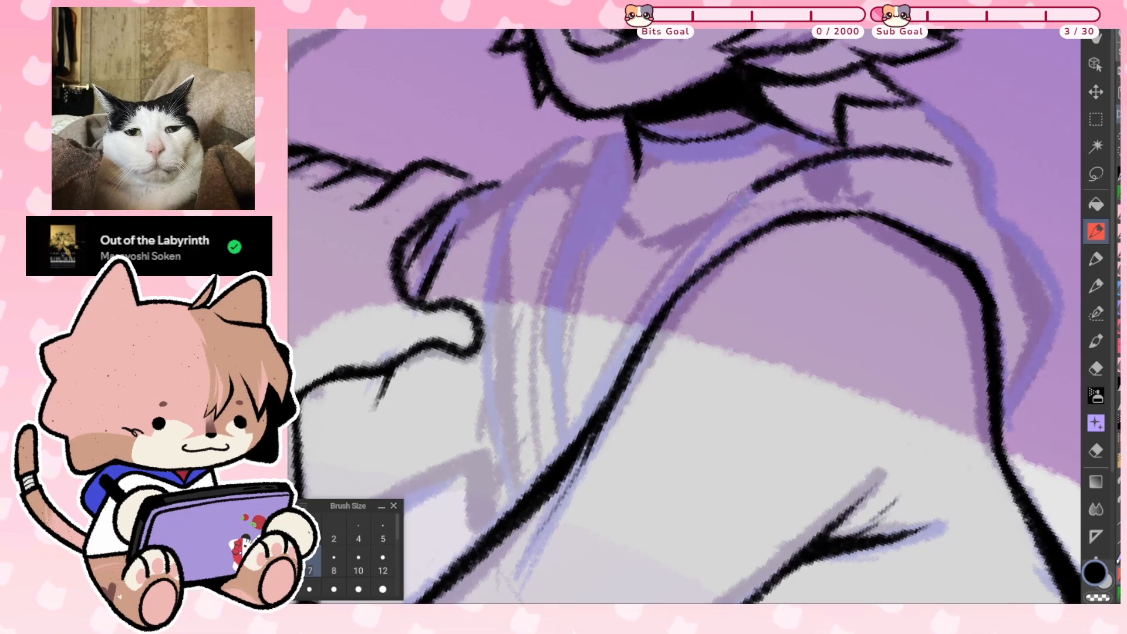
drag(680, 253, 610, 379)
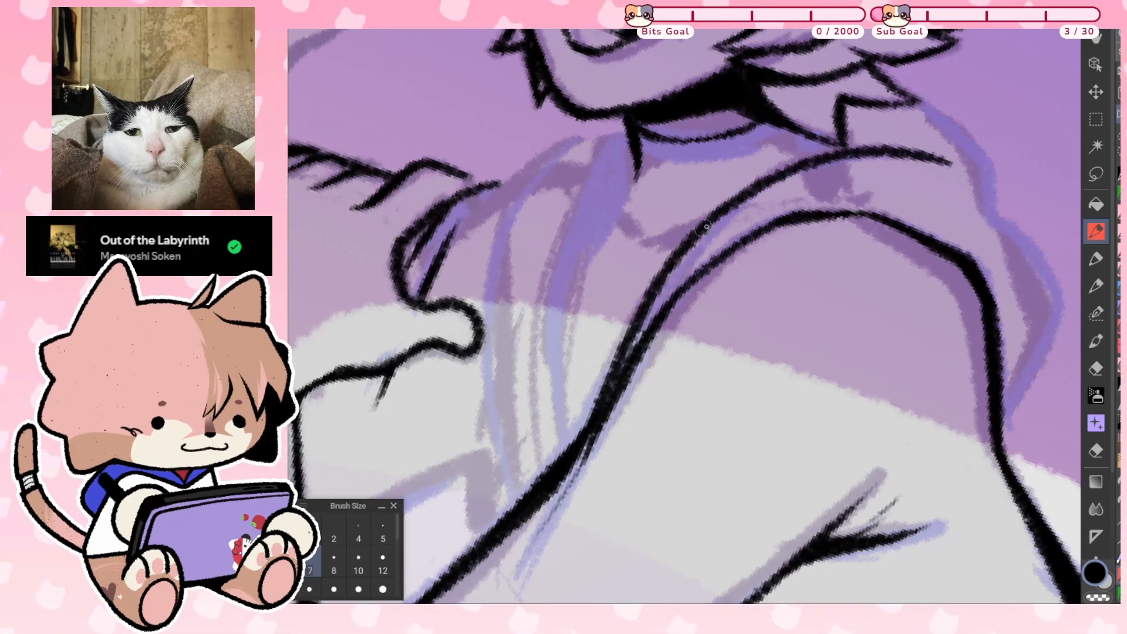
Fill and thicken the overlap between the hood edge and the sleeve line, and restore the unmirrored view
drag(682, 252, 627, 359)
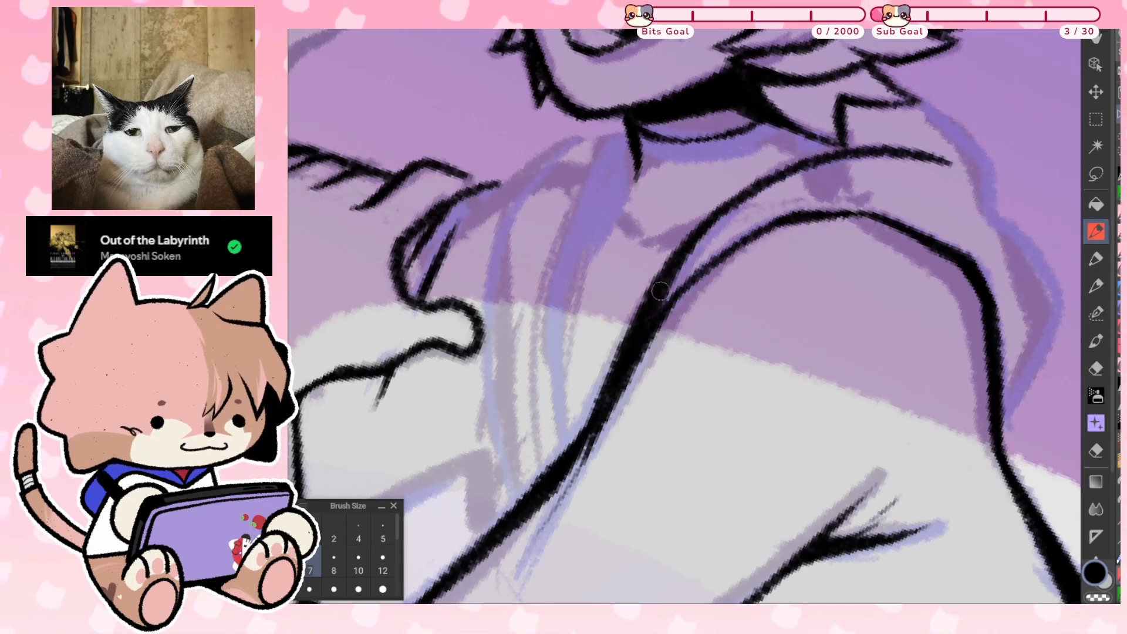
drag(575, 442, 675, 268)
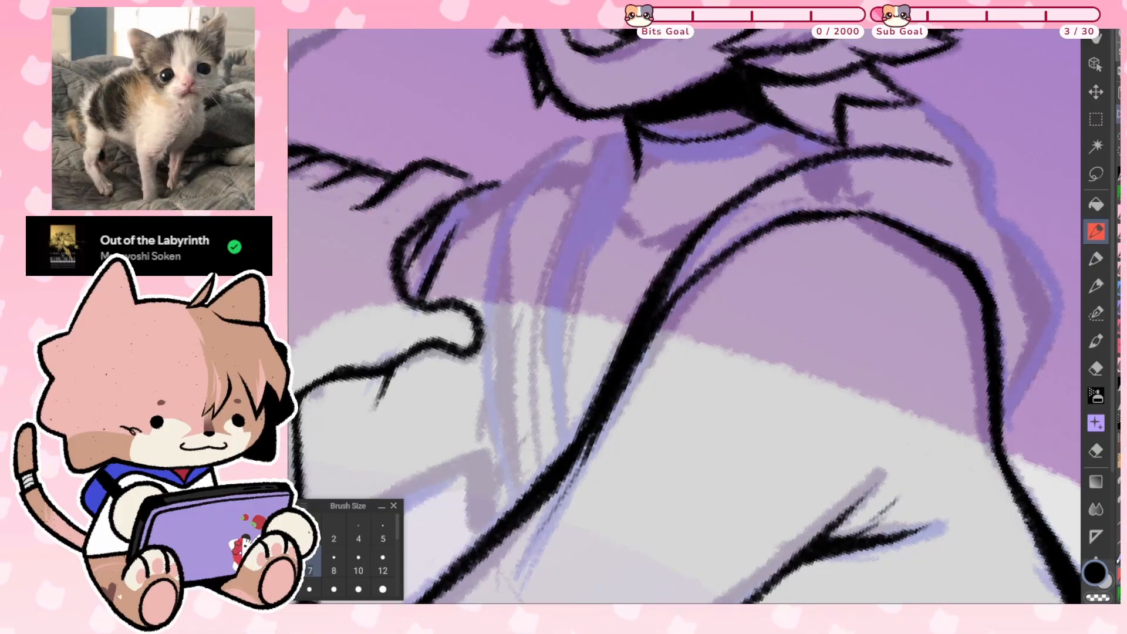
key(minus)
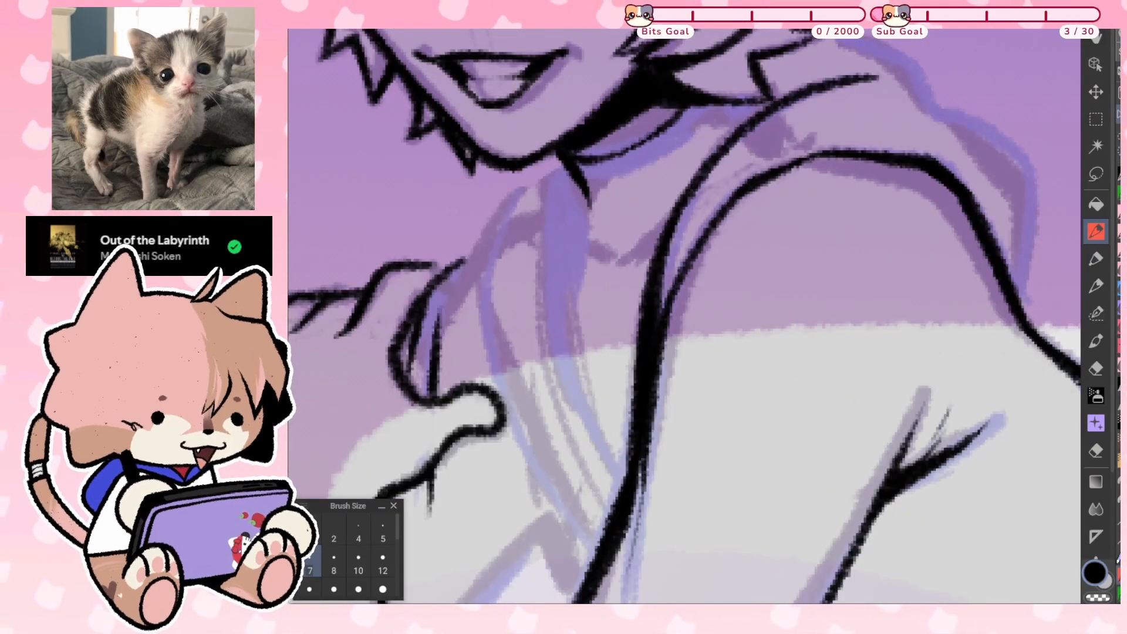
drag(663, 265, 663, 323)
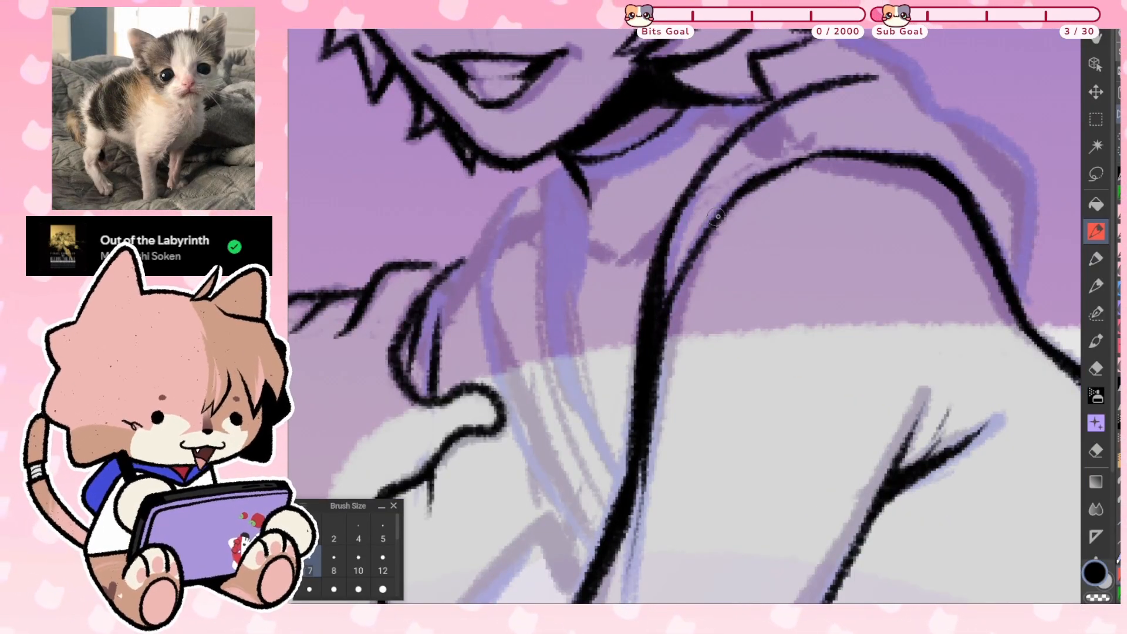
drag(702, 232, 655, 327)
key(h)
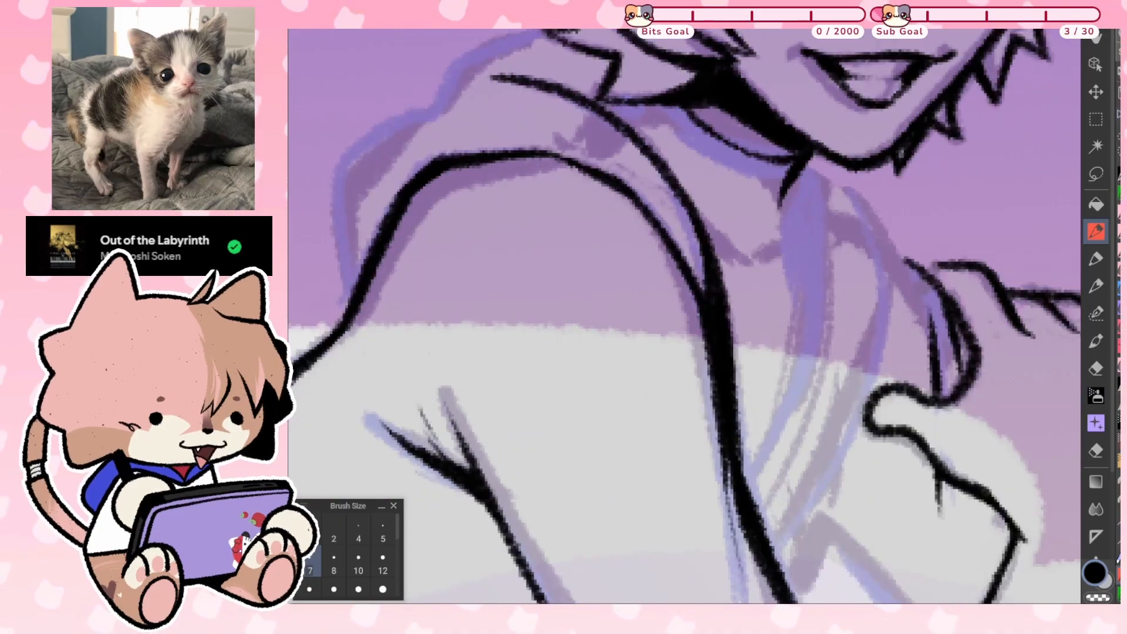
Ink the hood's outer contour from the hair tips down to the back of the shoulder
scroll(684, 316, down, 1)
scroll(685, 316, up, 2)
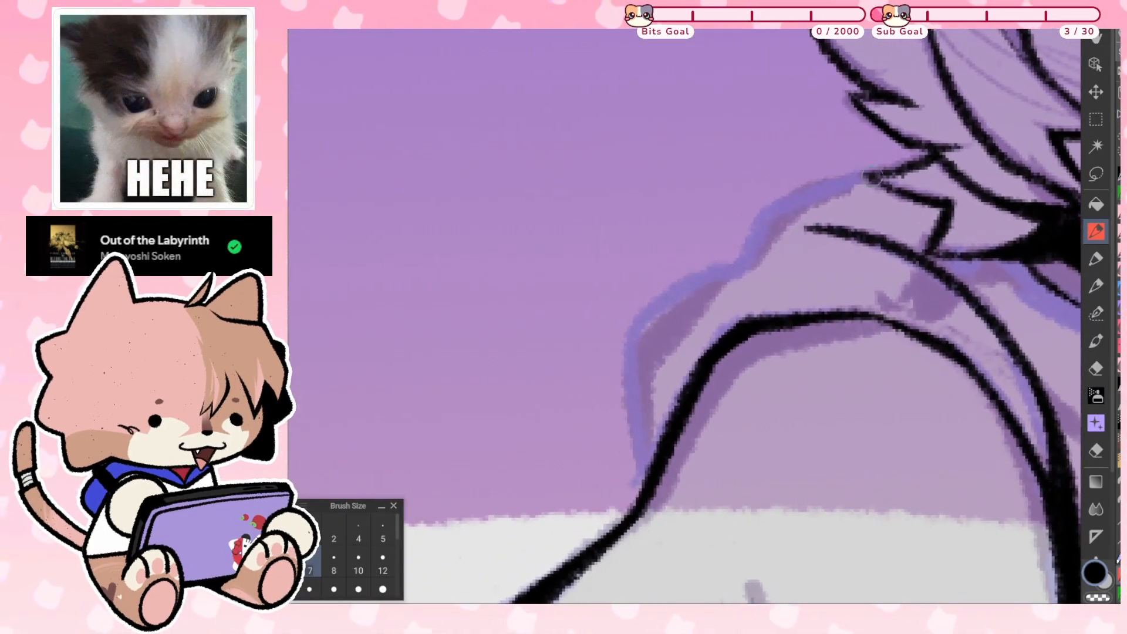
mouse_move(873, 176)
mouse_down()
mouse_move(776, 205)
mouse_move(747, 260)
mouse_up()
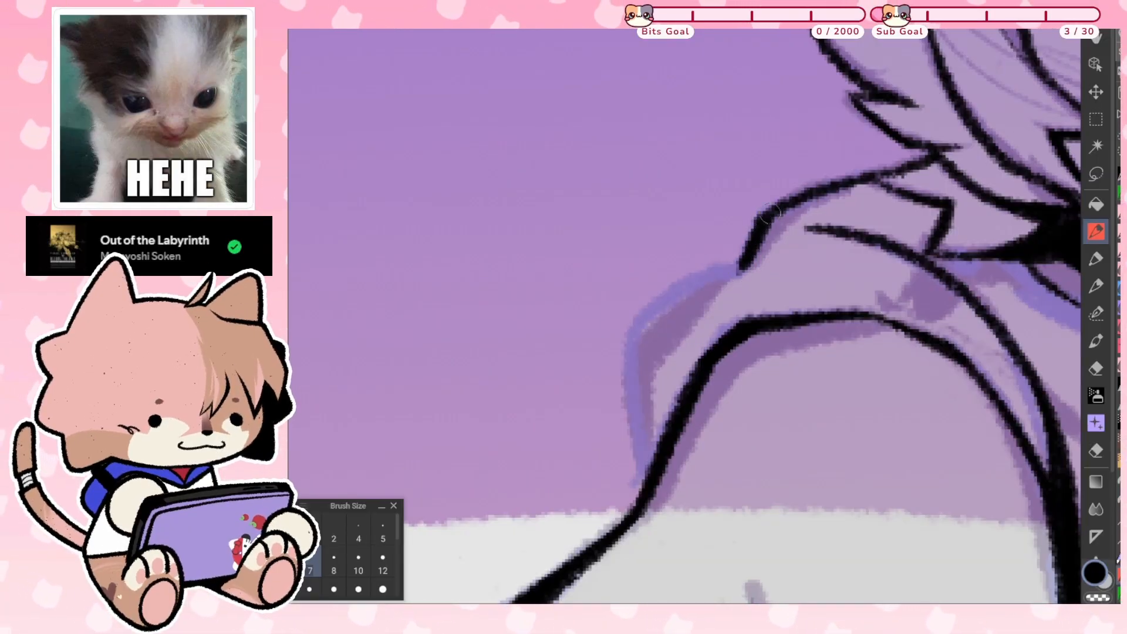
drag(734, 271, 640, 326)
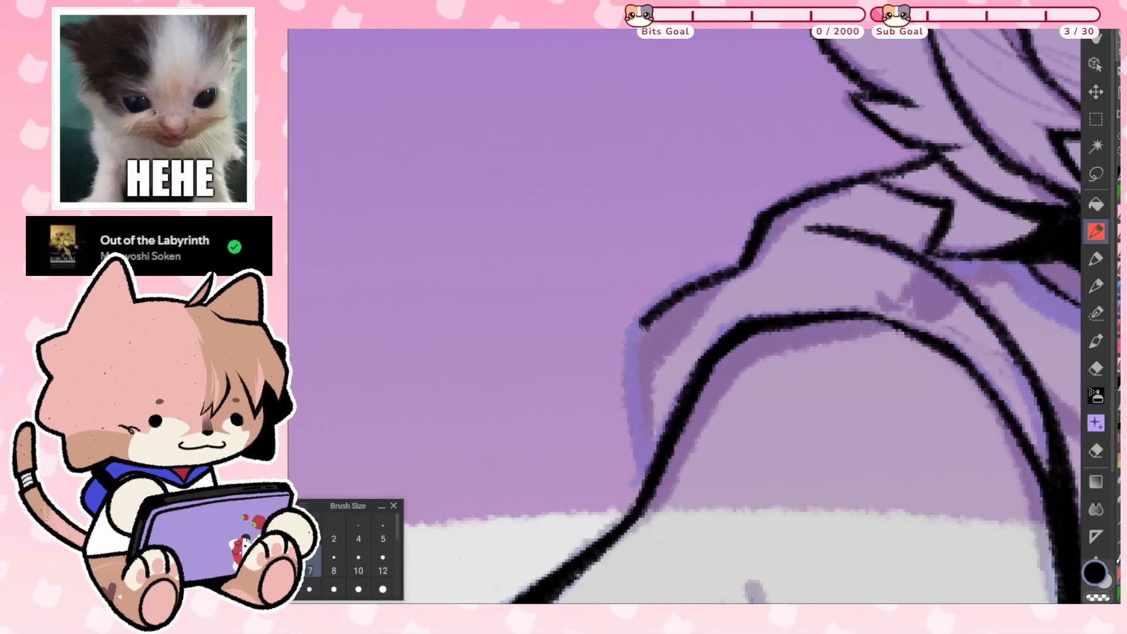
drag(627, 403, 644, 504)
drag(628, 366, 653, 469)
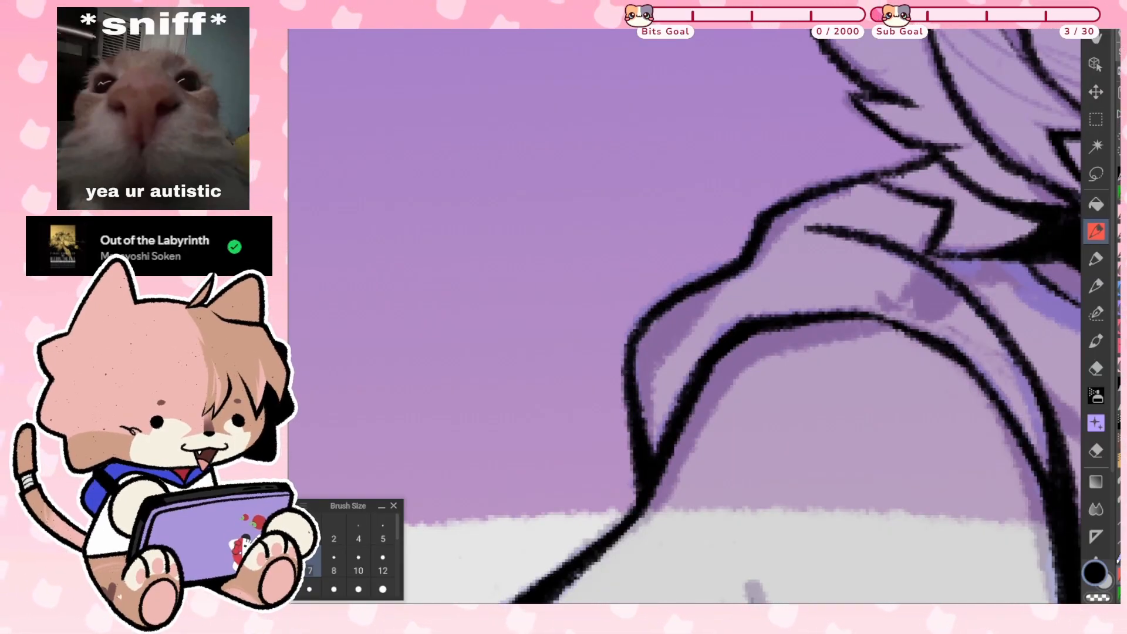
Extend the pointed hair tip where it overlaps the top of the hood outline
scroll(753, 241, down, 2)
drag(753, 240, 655, 182)
scroll(684, 316, up, 5)
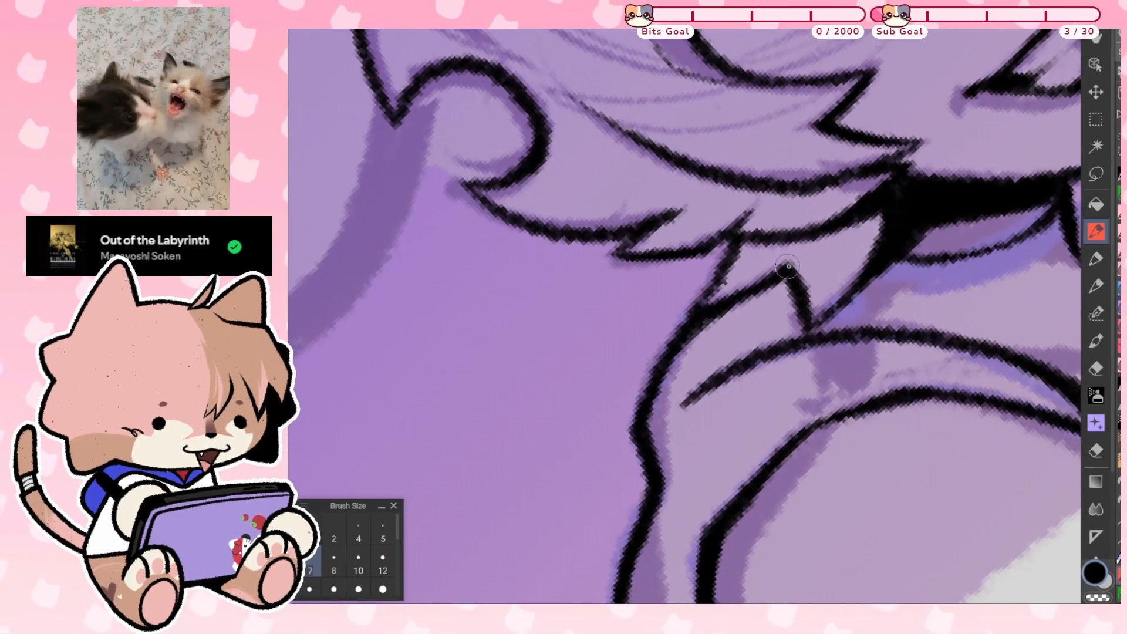
drag(687, 310, 711, 275)
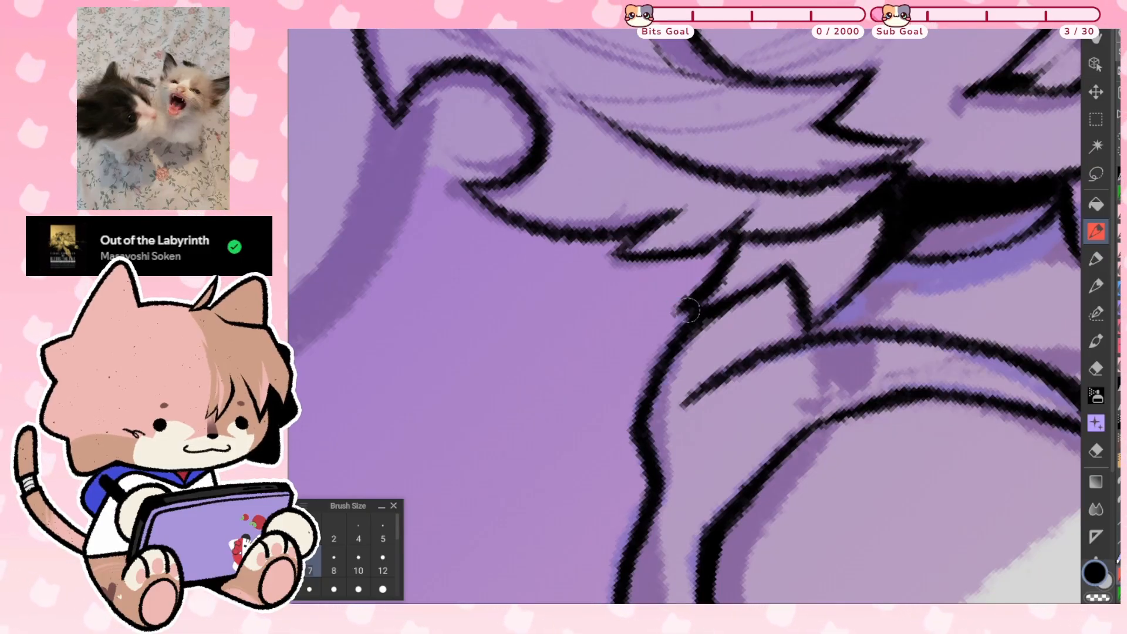
key(ctrl+at)
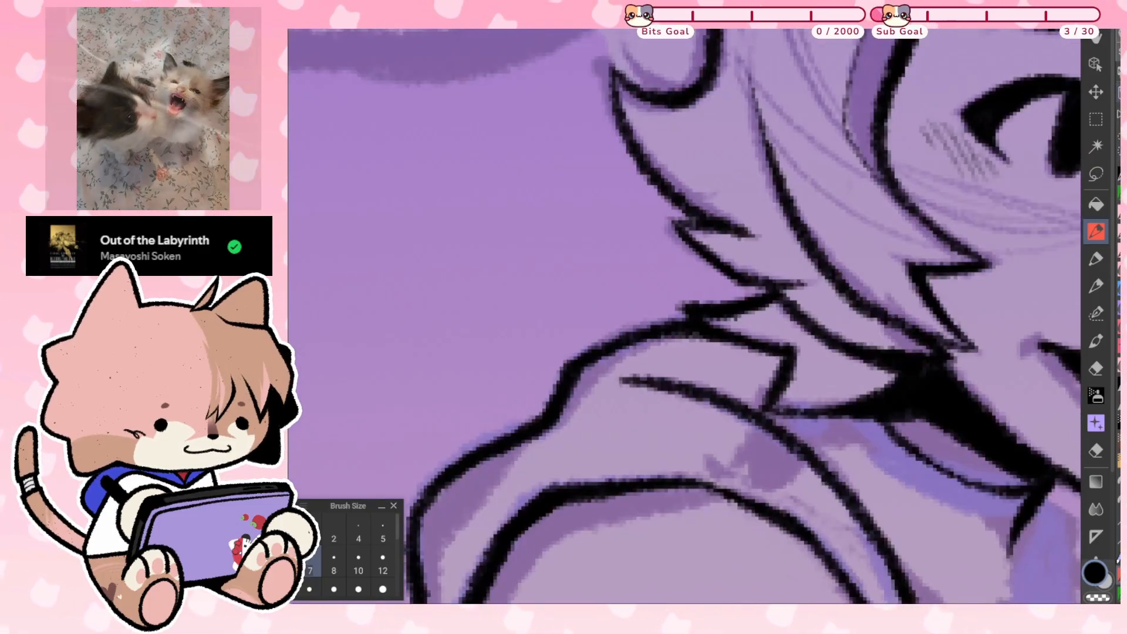
Ink the near edge of the garment's front opening from the collar point down to the upper arm line
scroll(705, 299, down, 8)
scroll(747, 294, up, 4)
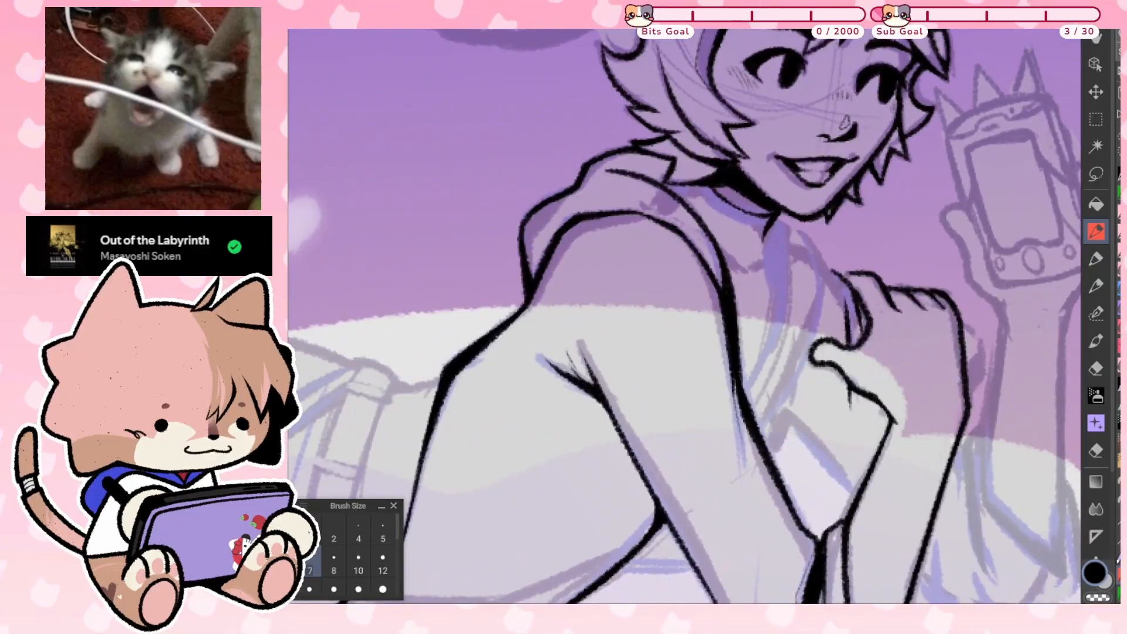
scroll(756, 320, up, 3)
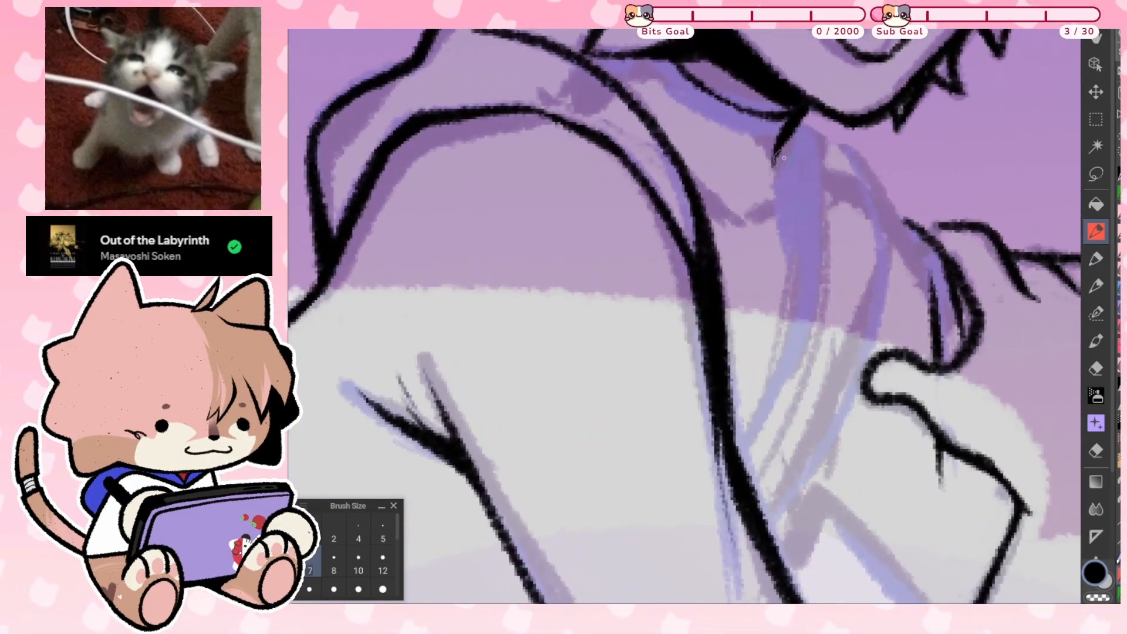
mouse_move(781, 129)
mouse_down()
mouse_move(804, 193)
mouse_move(804, 256)
mouse_up()
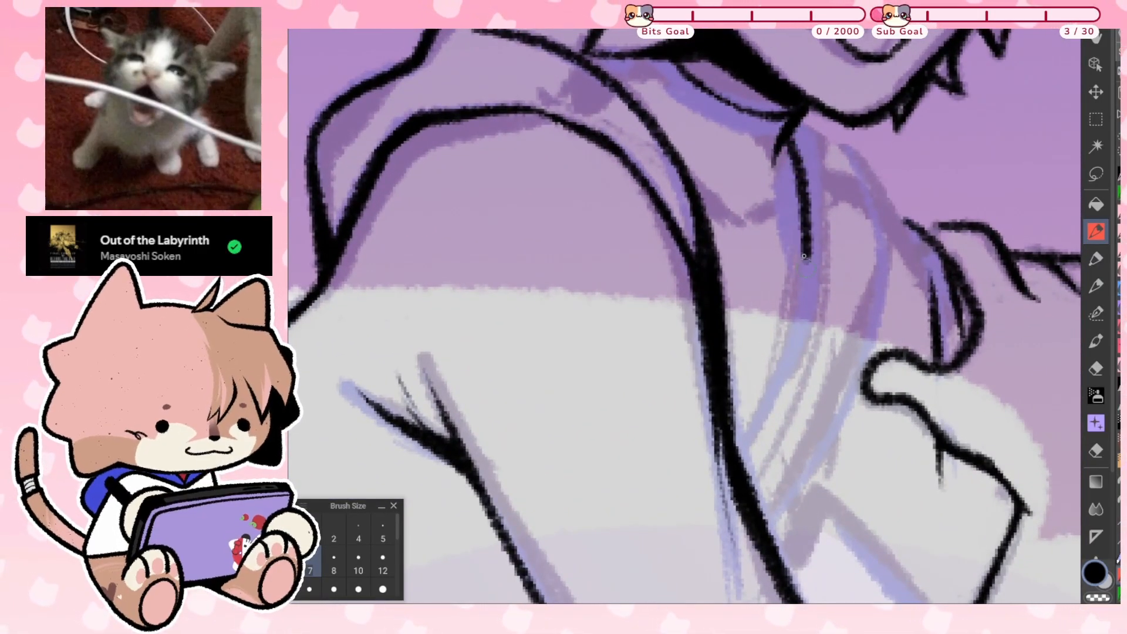
mouse_move(782, 144)
mouse_down()
mouse_move(806, 230)
mouse_move(801, 162)
mouse_move(803, 338)
mouse_up()
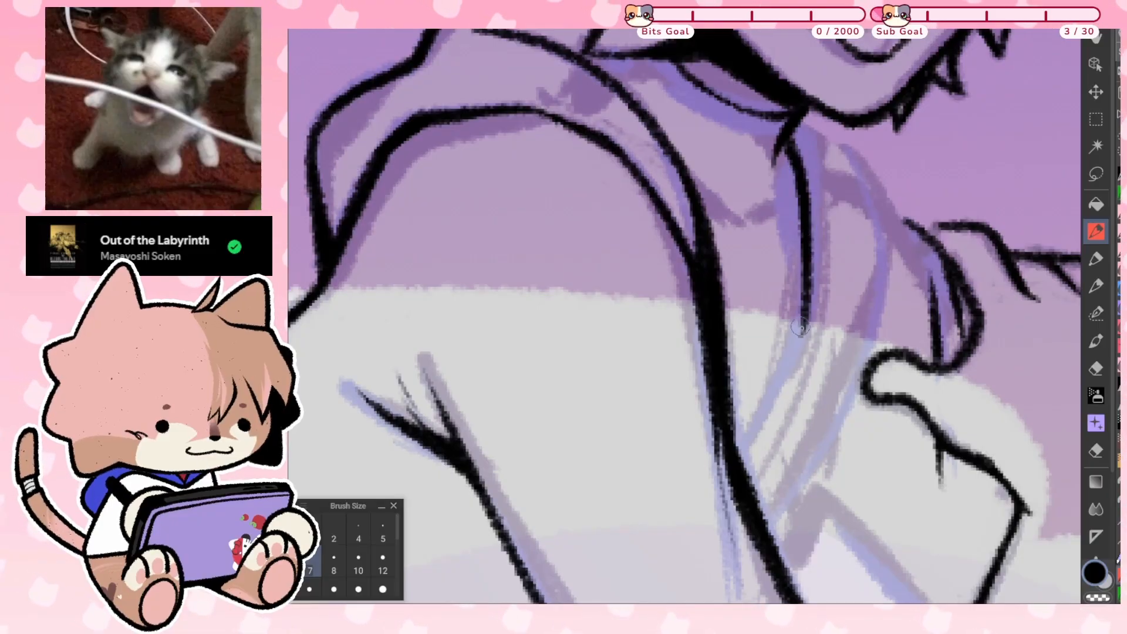
drag(737, 452, 802, 304)
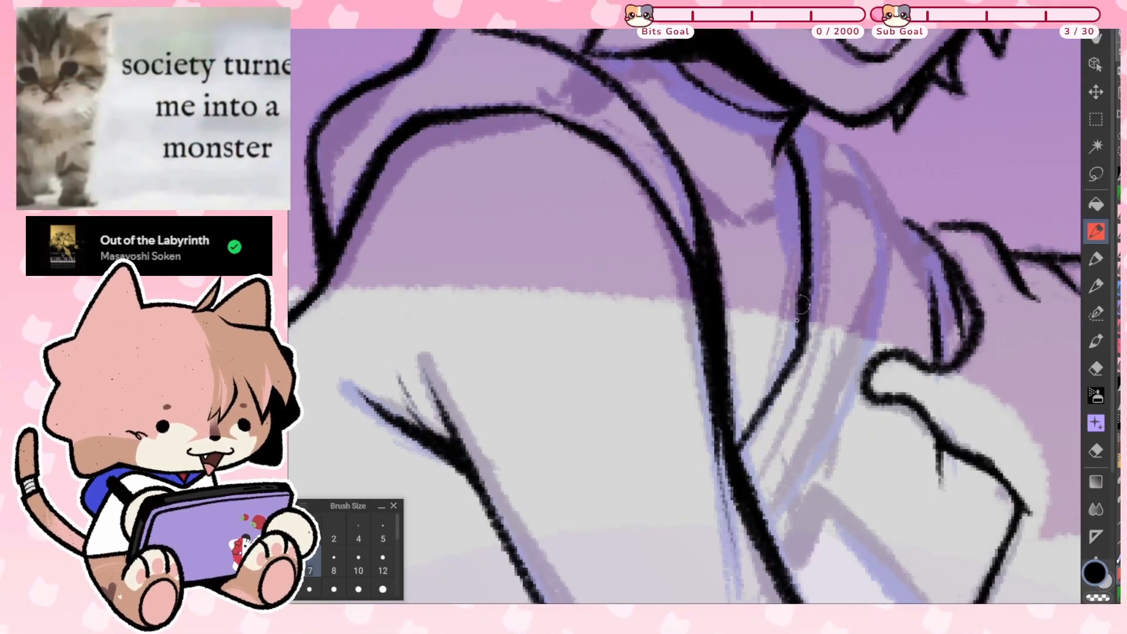
key(ctrl+z)
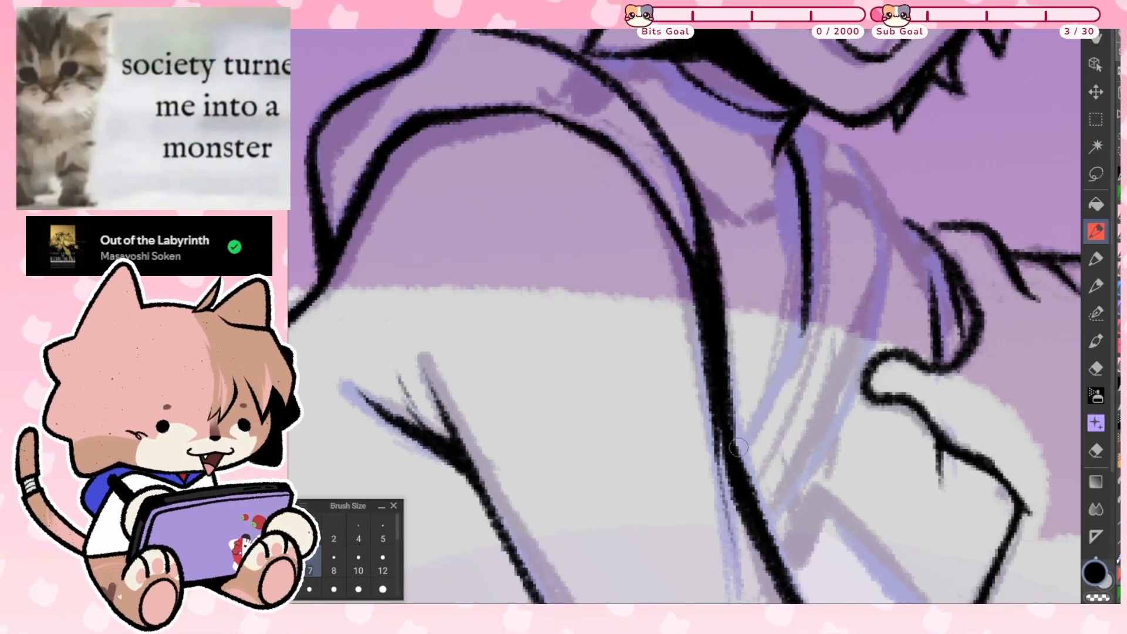
mouse_move(738, 447)
mouse_down()
mouse_move(791, 342)
mouse_move(805, 243)
mouse_up()
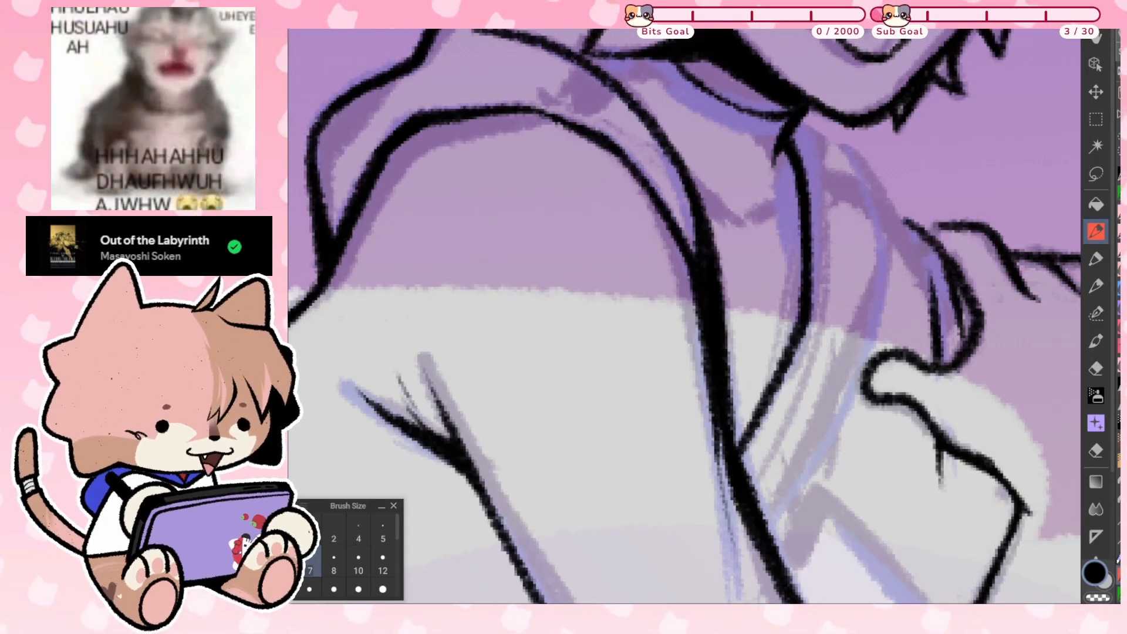
Ink and fill in black the narrow gap between the lower hair tips and the hood's inner edge beside the neck
scroll(683, 317, down, 3)
scroll(684, 317, up, 4)
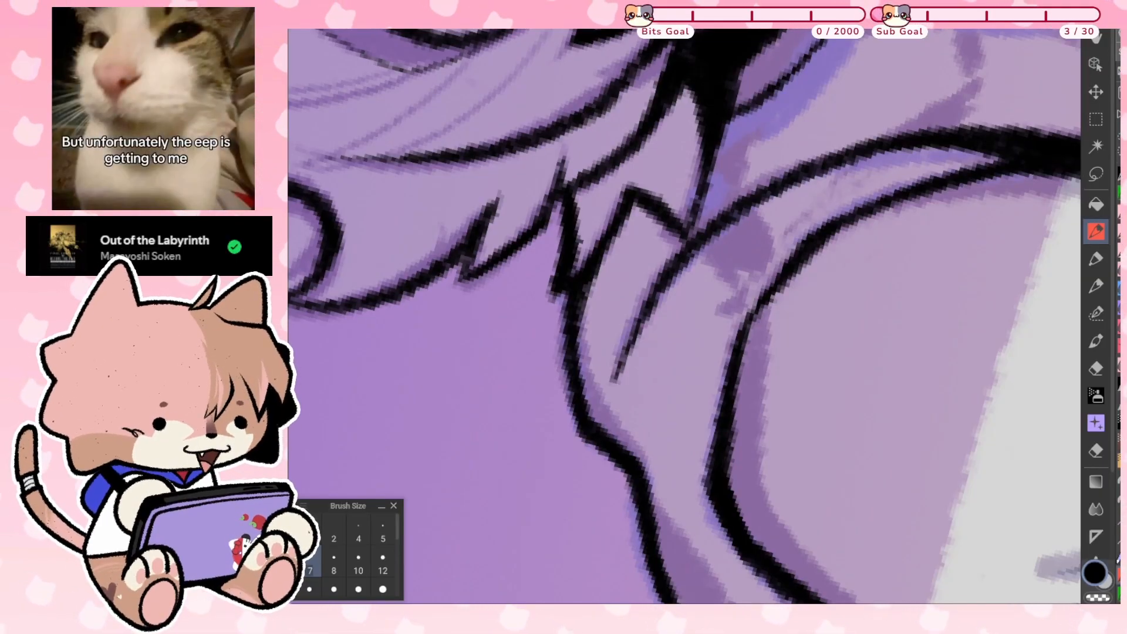
key(asciicircum)
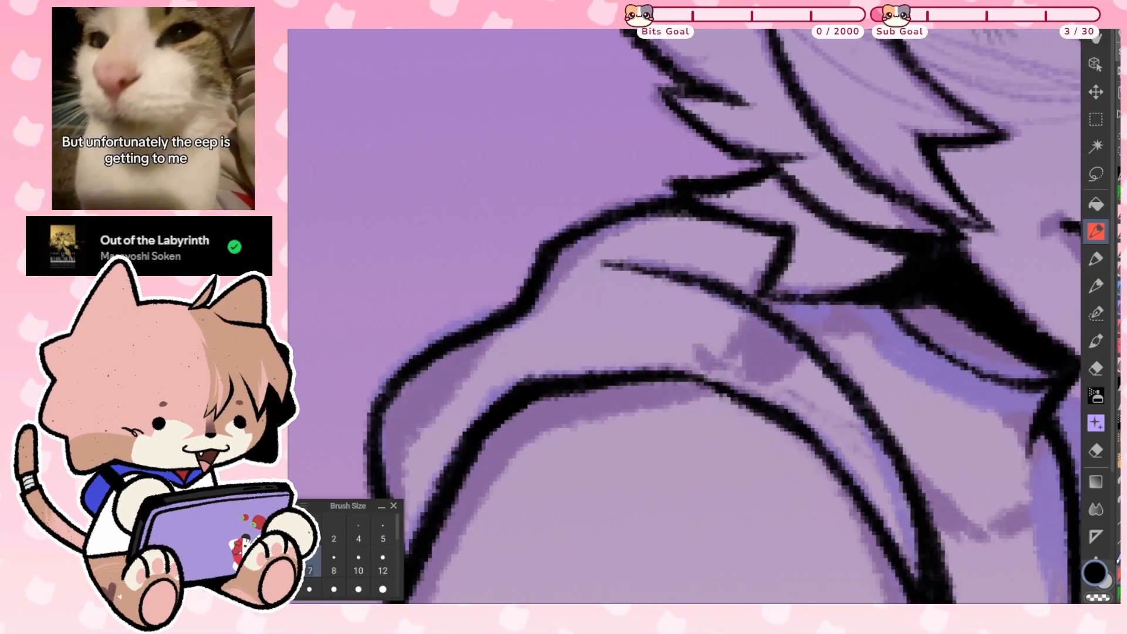
scroll(684, 317, down, 2)
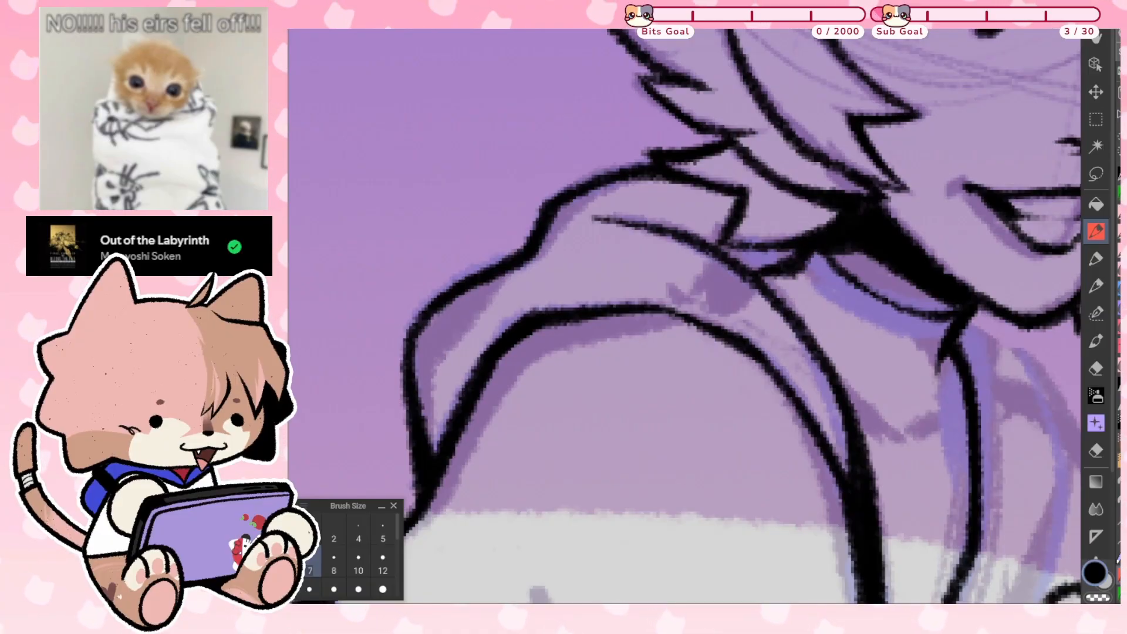
mouse_move(799, 251)
mouse_down()
mouse_move(751, 261)
mouse_move(707, 244)
mouse_move(782, 251)
mouse_move(725, 253)
mouse_move(781, 254)
mouse_move(750, 267)
mouse_up()
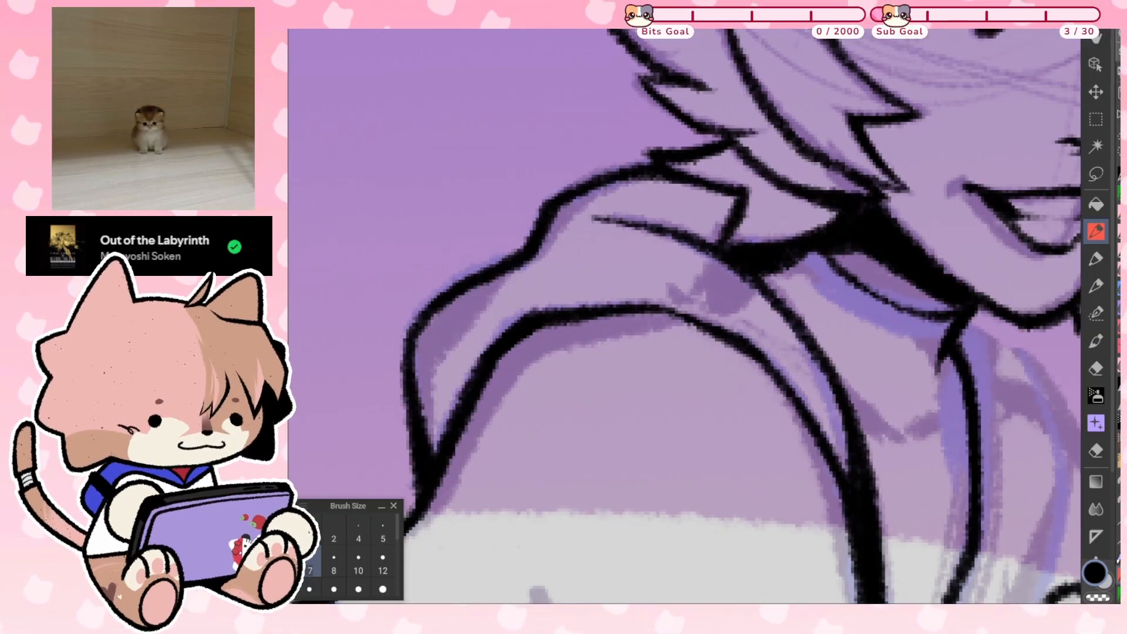
scroll(684, 315, down, 2)
scroll(685, 316, up, 1)
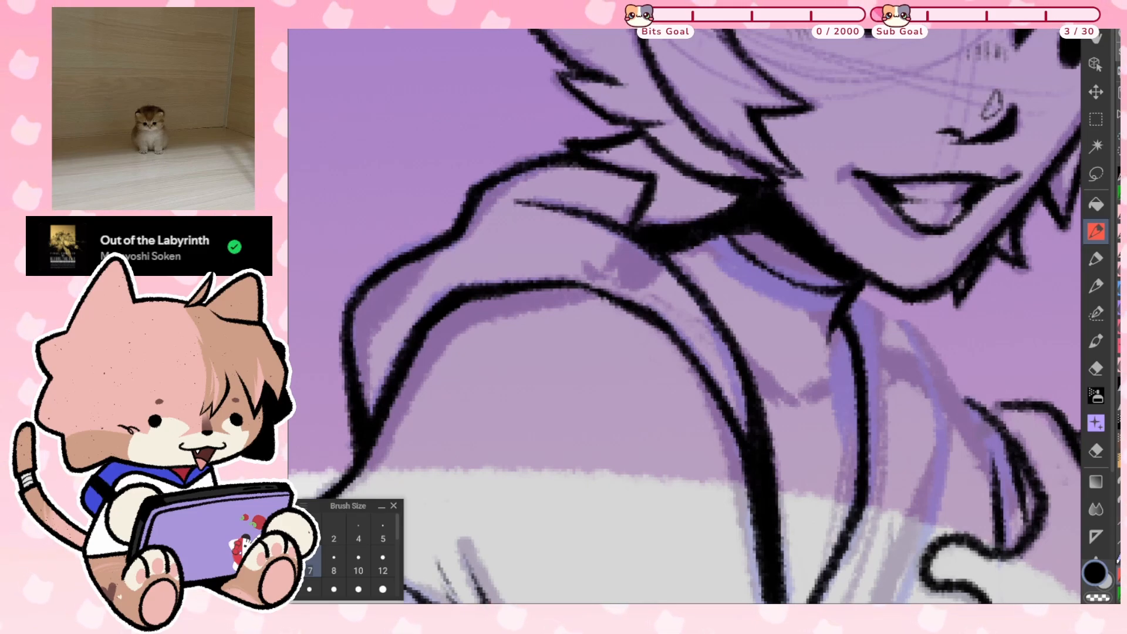
Add a thin curved fold line inside the hood, running alongside its upper outline beneath the hair tips
scroll(685, 316, up, 4)
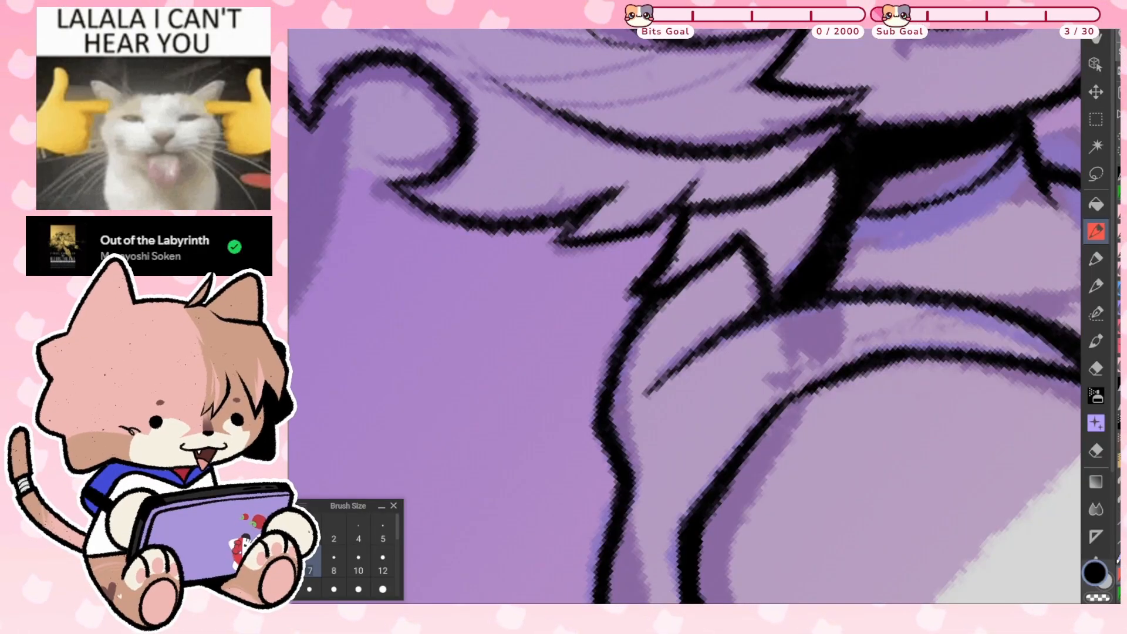
scroll(760, 299, down, 1)
key(ctrl+0)
scroll(658, 294, up, 6)
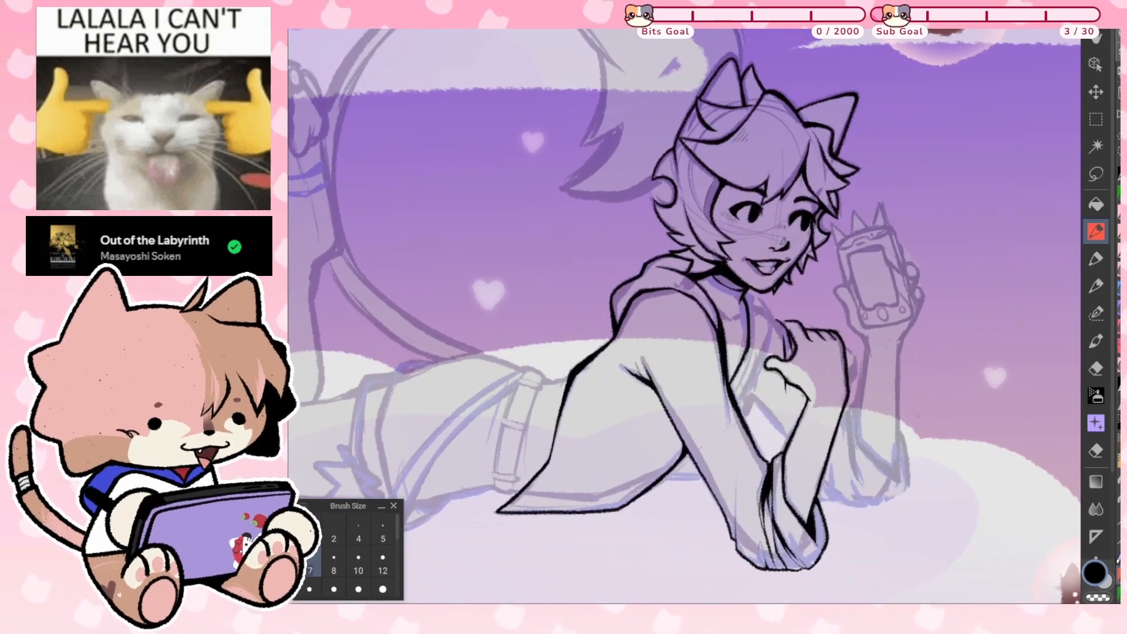
scroll(704, 293, up, 3)
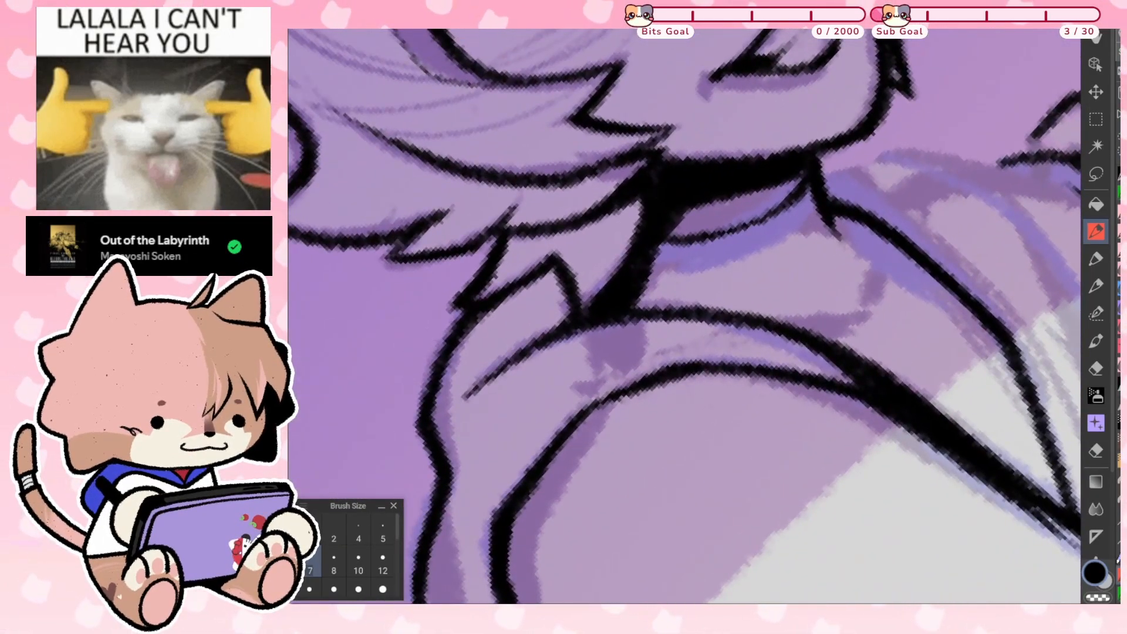
drag(489, 320, 529, 283)
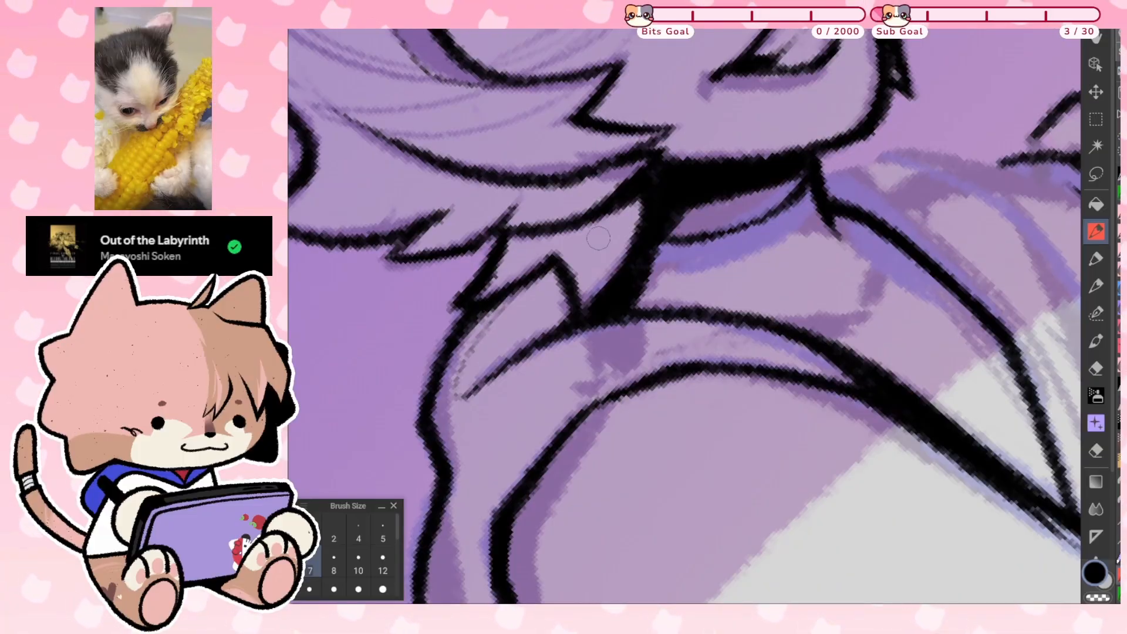
key(ctrl+at)
scroll(684, 317, down, 1)
scroll(684, 317, down, 1)
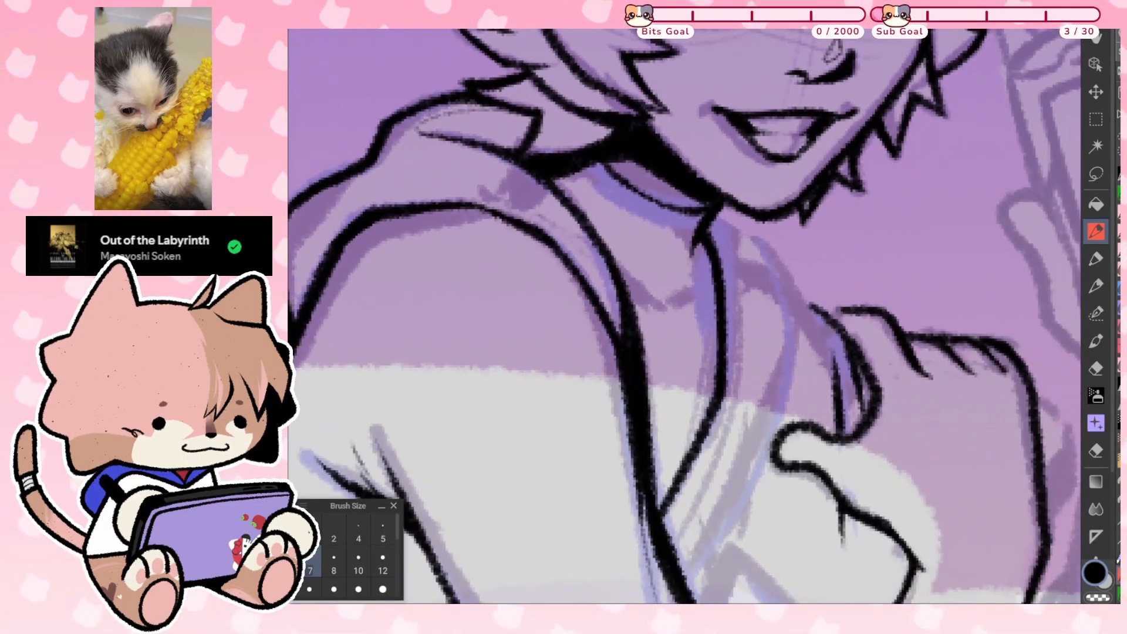
Ink the garment opening's far edge from below the chin to the arm, plus a thin seam line along the near edge
scroll(684, 317, up, 1)
scroll(684, 317, down, 1)
scroll(684, 317, up, 1)
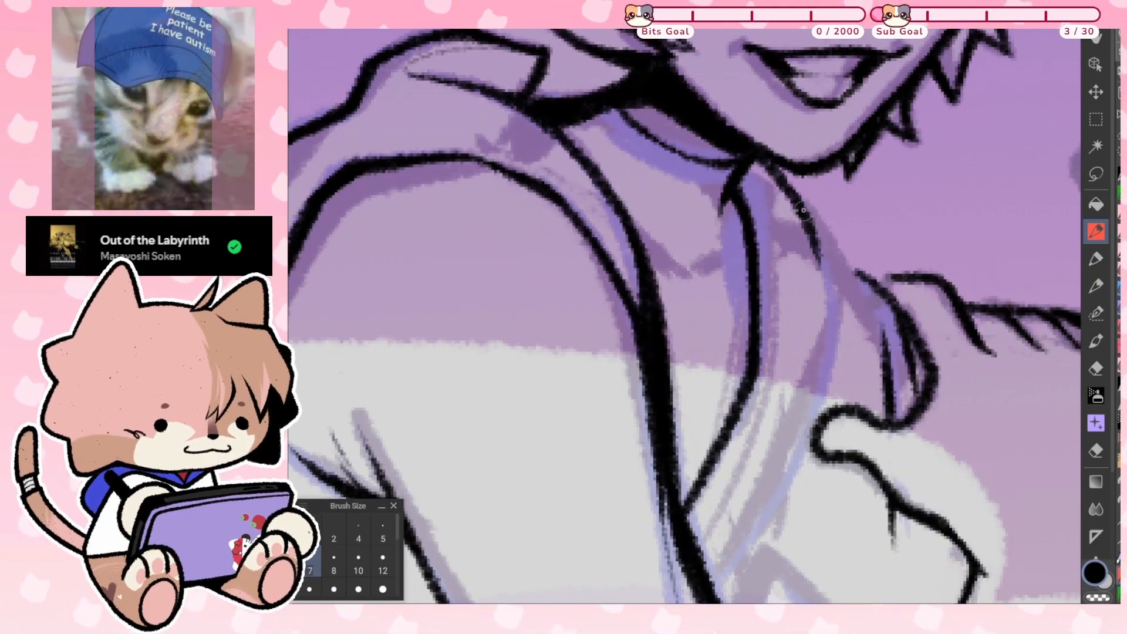
mouse_move(803, 210)
mouse_down()
mouse_move(821, 288)
mouse_move(844, 180)
mouse_up()
scroll(818, 288, down, 1)
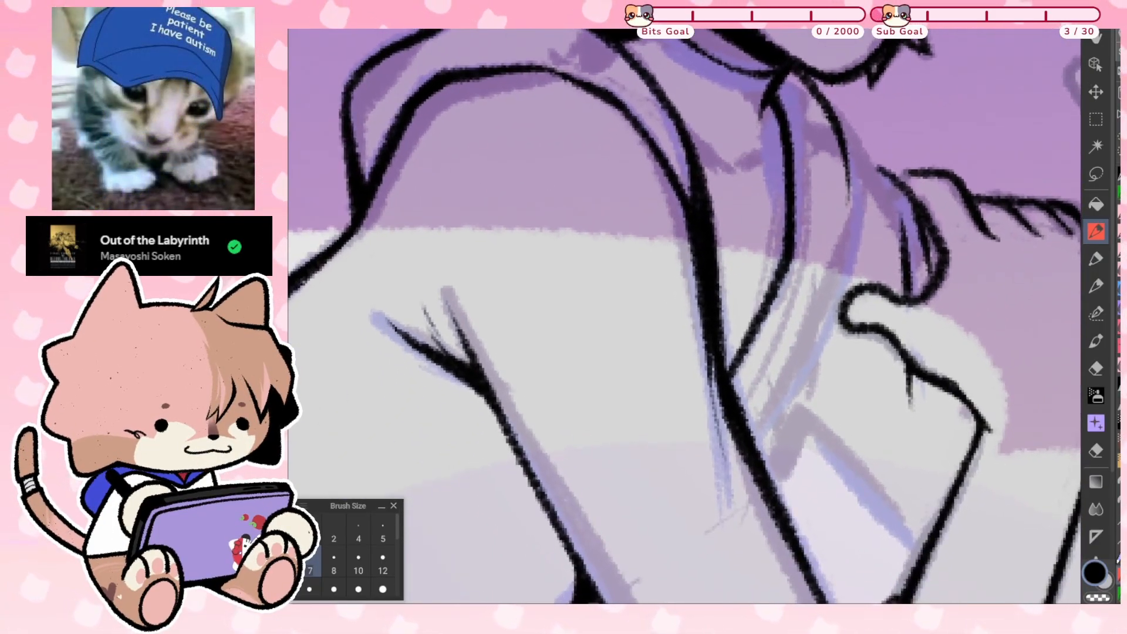
mouse_move(774, 91)
mouse_down()
mouse_move(814, 174)
mouse_move(810, 311)
mouse_move(871, 272)
mouse_move(871, 214)
mouse_move(808, 258)
mouse_move(731, 416)
mouse_up()
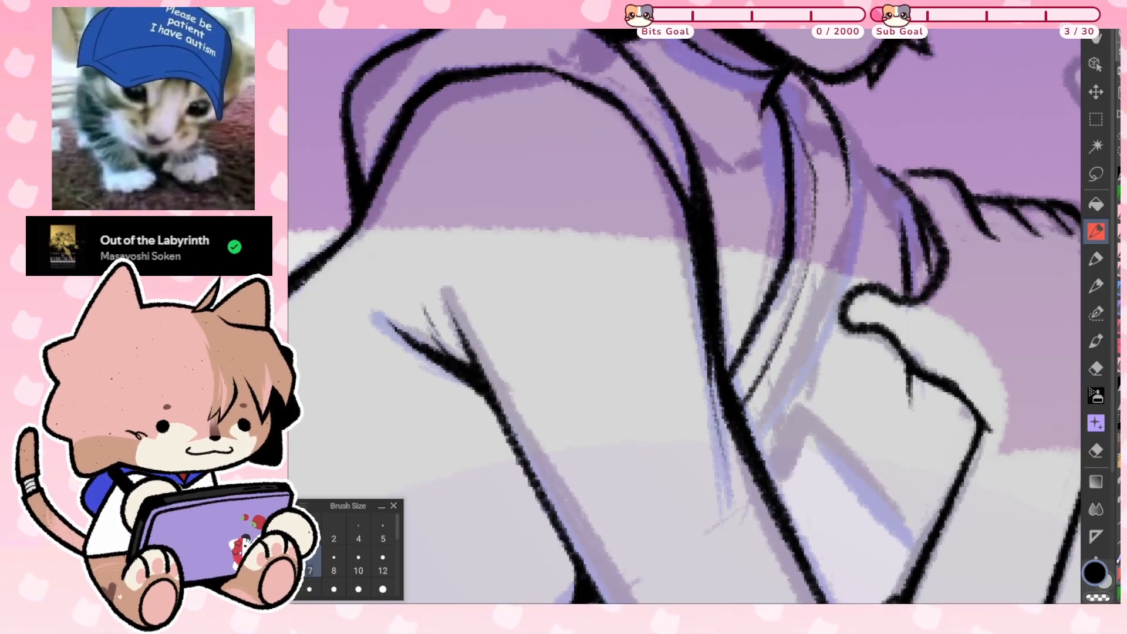
mouse_move(839, 120)
mouse_down()
mouse_move(855, 238)
mouse_move(798, 381)
mouse_move(754, 448)
mouse_up()
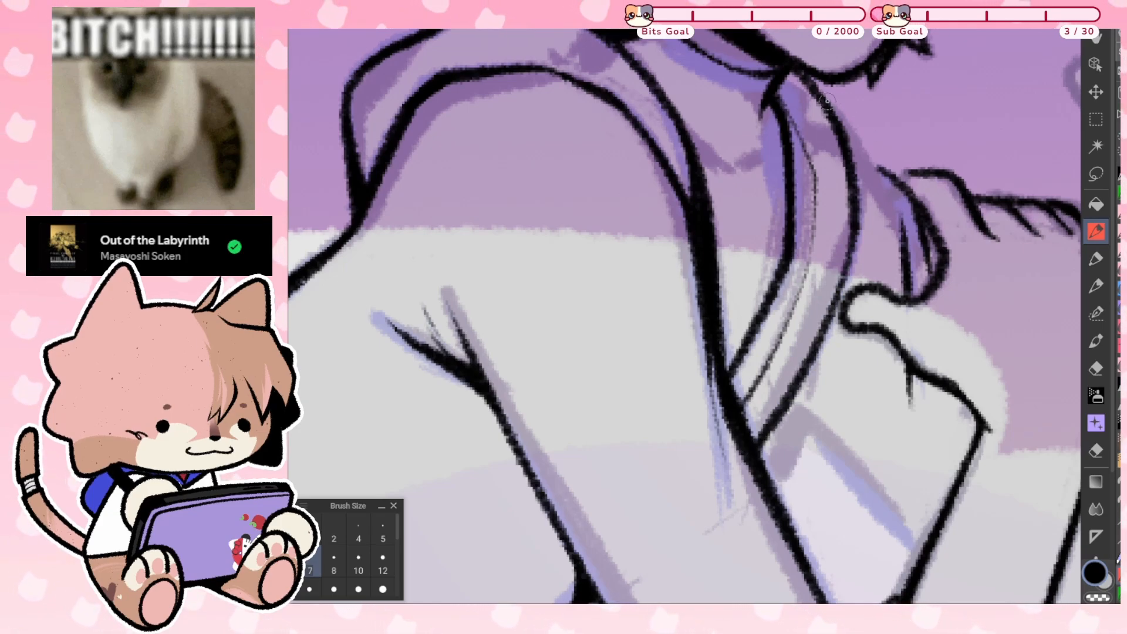
mouse_move(827, 101)
mouse_down()
mouse_move(877, 202)
mouse_move(798, 299)
mouse_up()
key(ctrl+z)
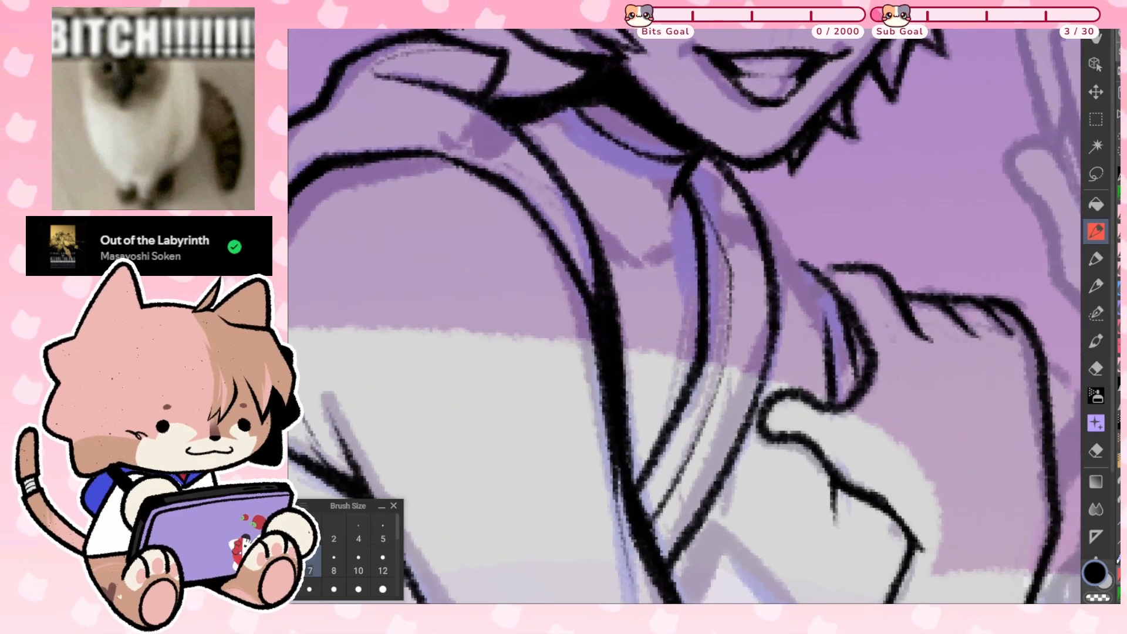
Ink the far shoulder line from the neck to the raised hand and thicken the adjoining garment edge
drag(743, 184, 813, 308)
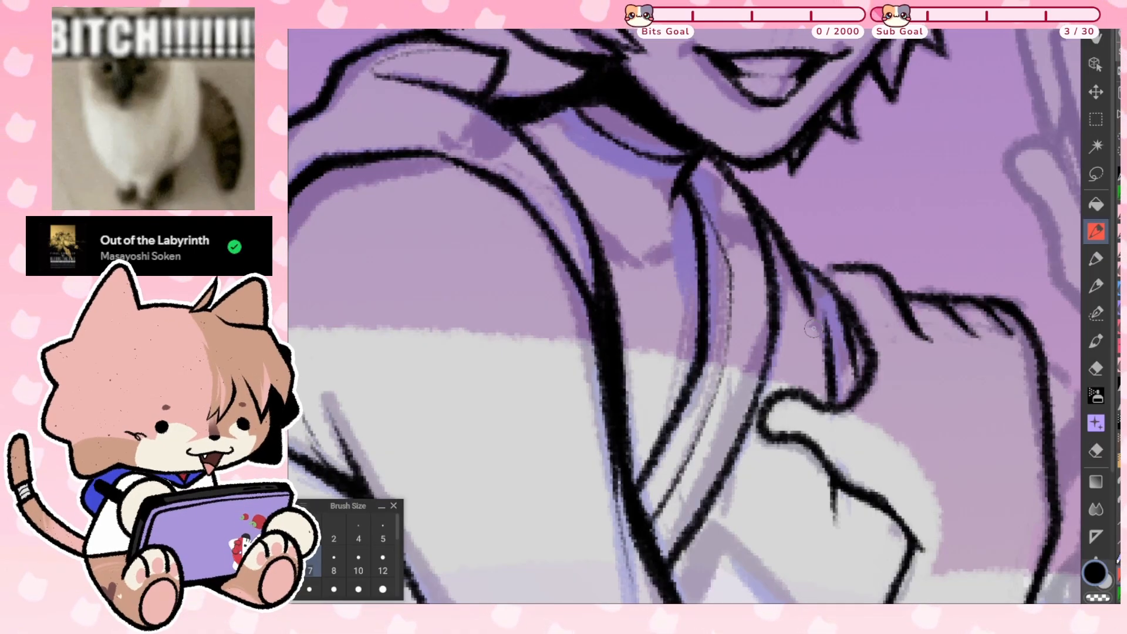
drag(739, 184, 806, 261)
key(ctrl+z)
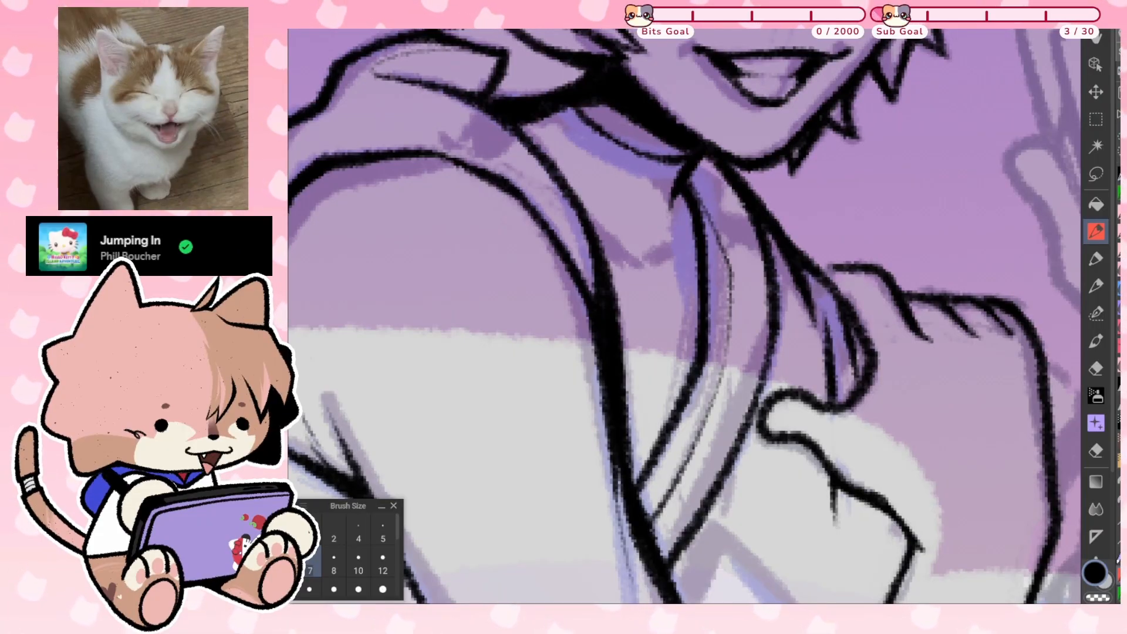
mouse_move(789, 250)
mouse_down()
mouse_move(829, 265)
mouse_move(842, 299)
mouse_up()
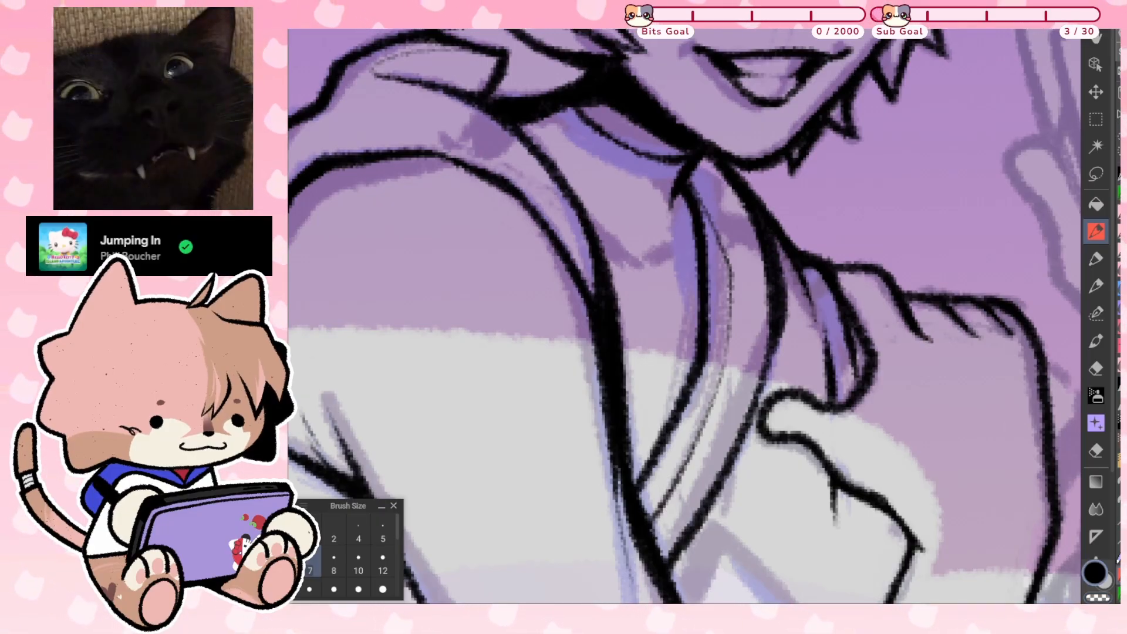
drag(757, 216, 773, 353)
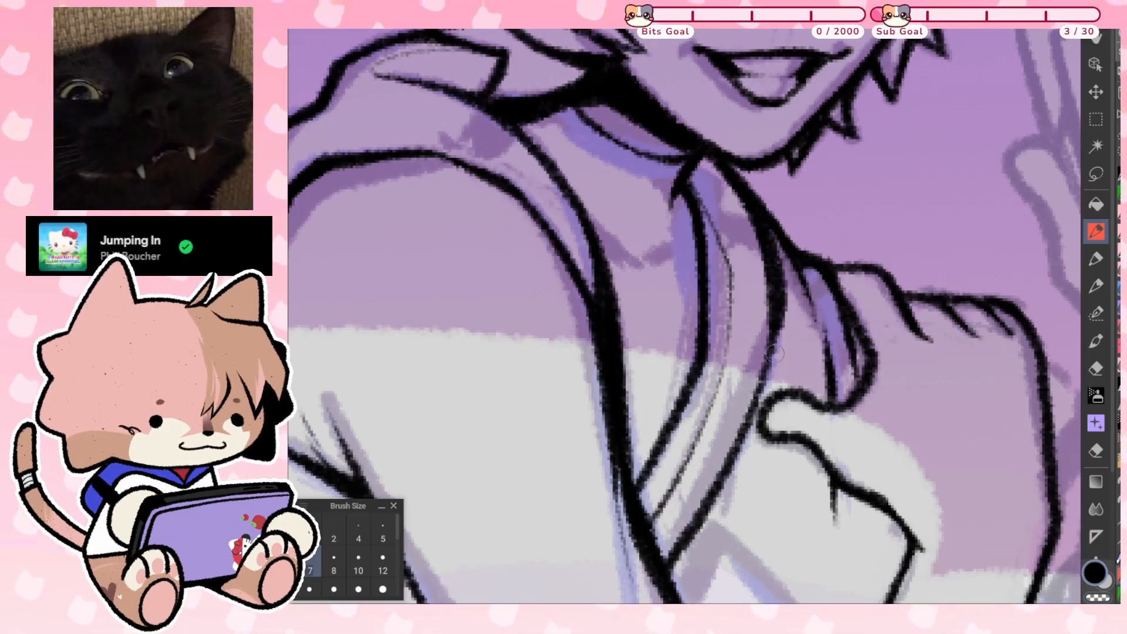
Ink the lower edge of the chest fabric from the upper arm line toward the raised hand's wrist
scroll(684, 317, down, 5)
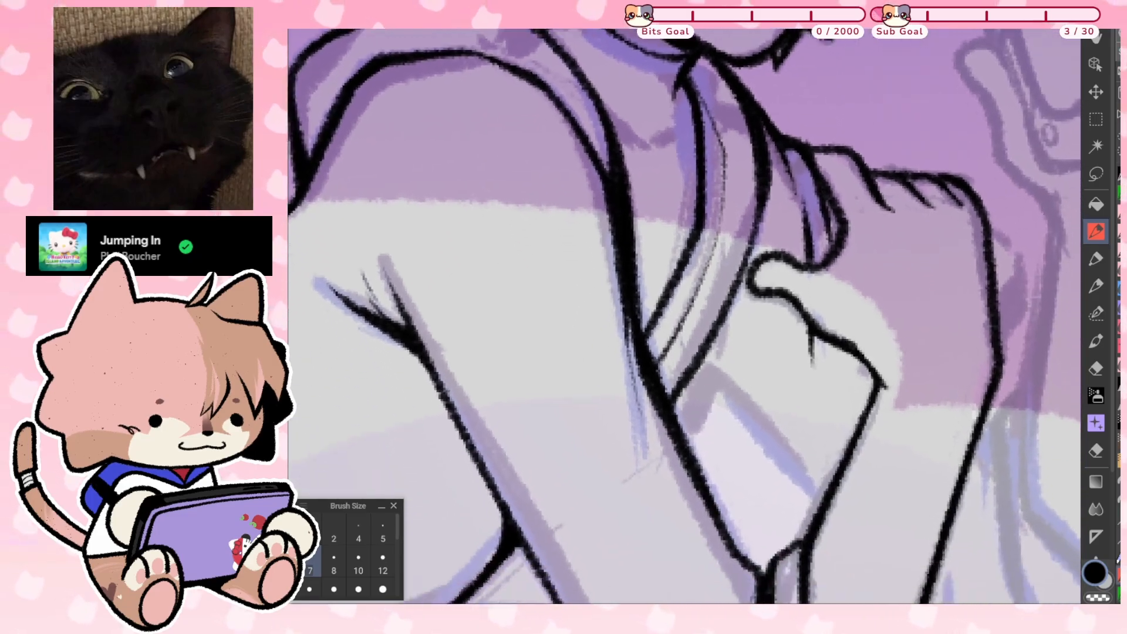
scroll(684, 317, up, 2)
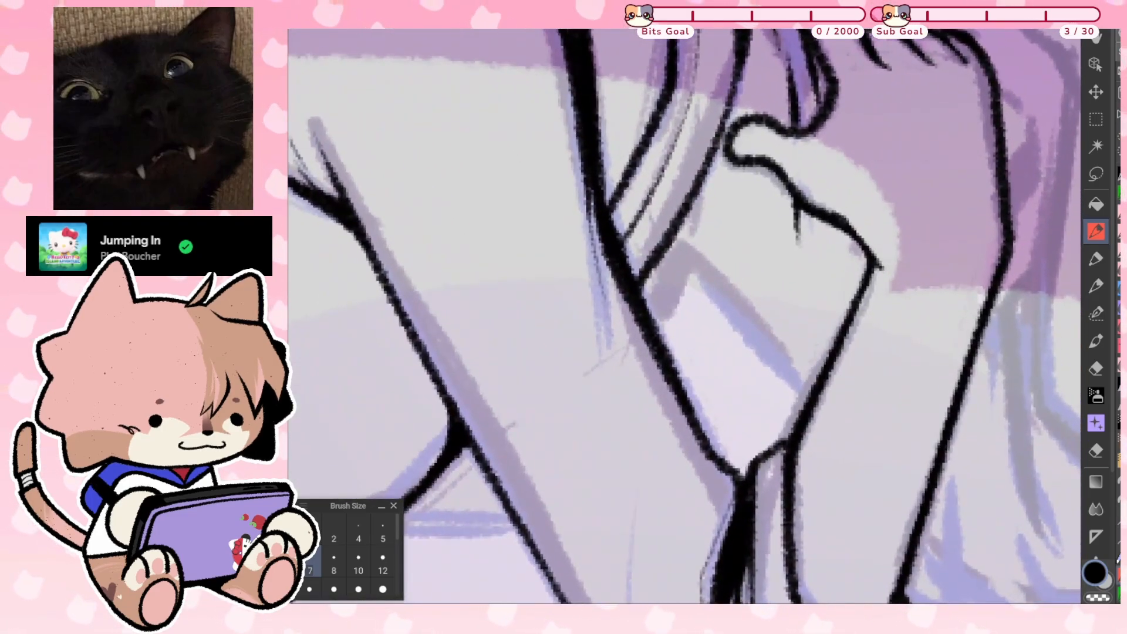
scroll(684, 317, down, 2)
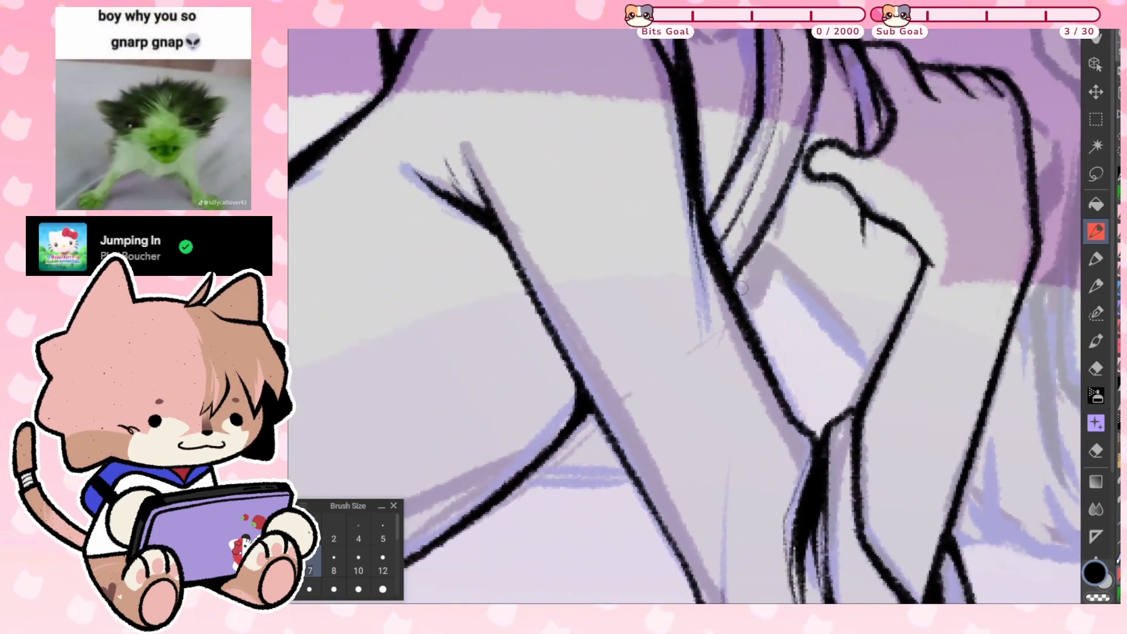
mouse_move(742, 298)
mouse_down()
mouse_move(781, 265)
mouse_move(857, 247)
mouse_up()
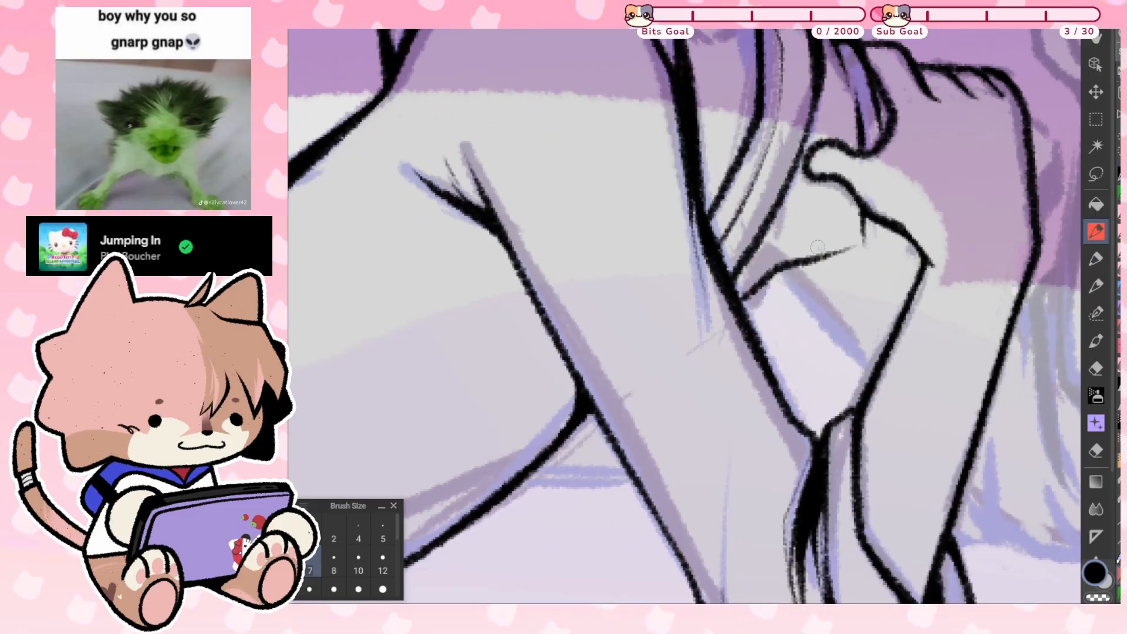
Ink tapered fabric fold strokes fanning from the garment edge up to the base of the raised hand's thumb
mouse_move(766, 259)
mouse_down()
mouse_move(851, 233)
mouse_move(845, 181)
mouse_up()
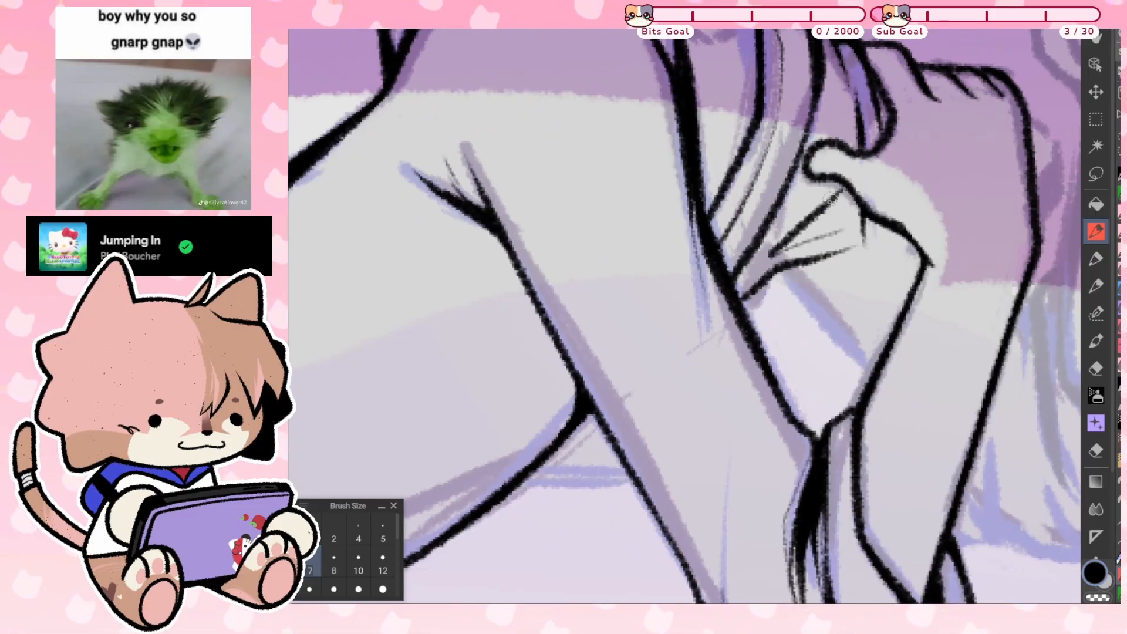
mouse_move(769, 254)
mouse_down()
mouse_move(847, 225)
mouse_move(824, 208)
mouse_move(835, 197)
mouse_move(783, 247)
mouse_move(819, 213)
mouse_up()
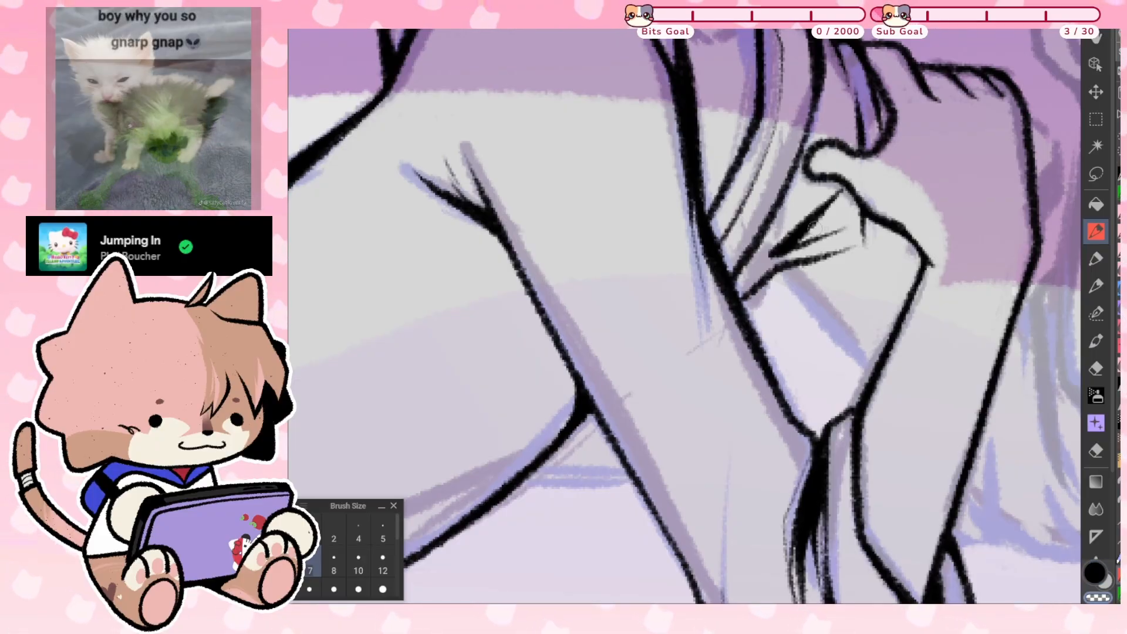
key(ctrl+z)
key(ctrl+z)
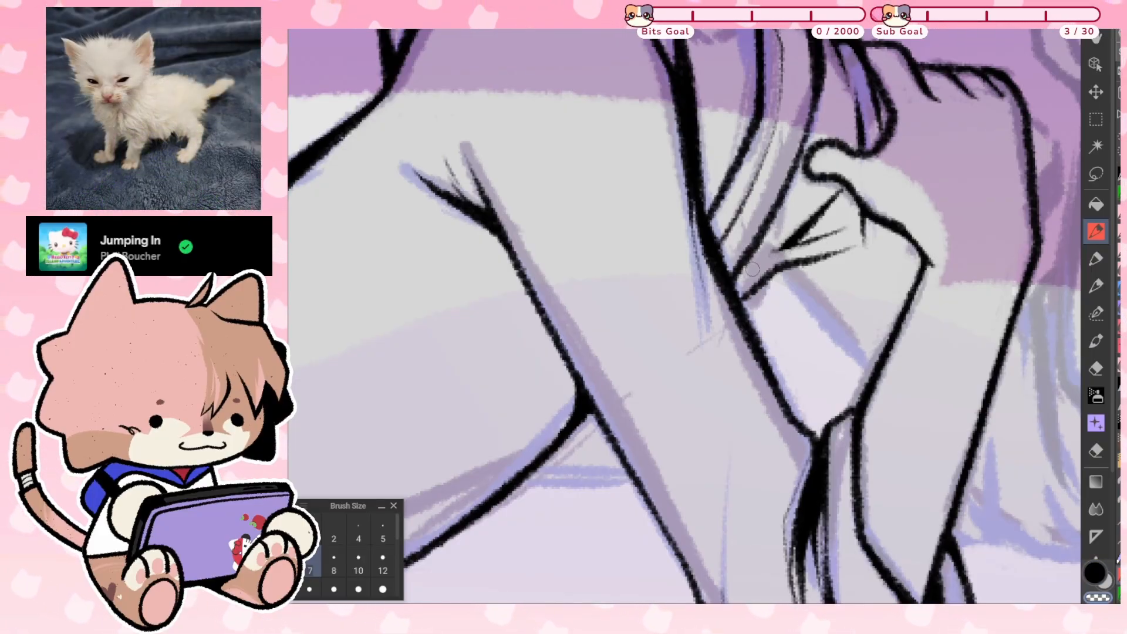
drag(764, 249, 817, 193)
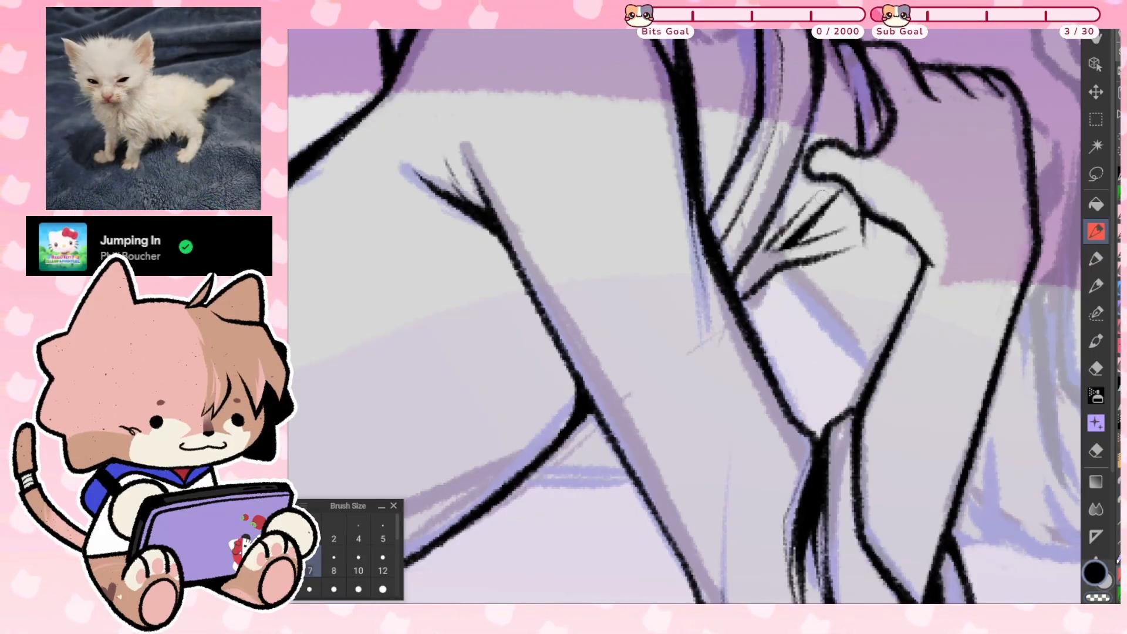
drag(766, 251, 836, 185)
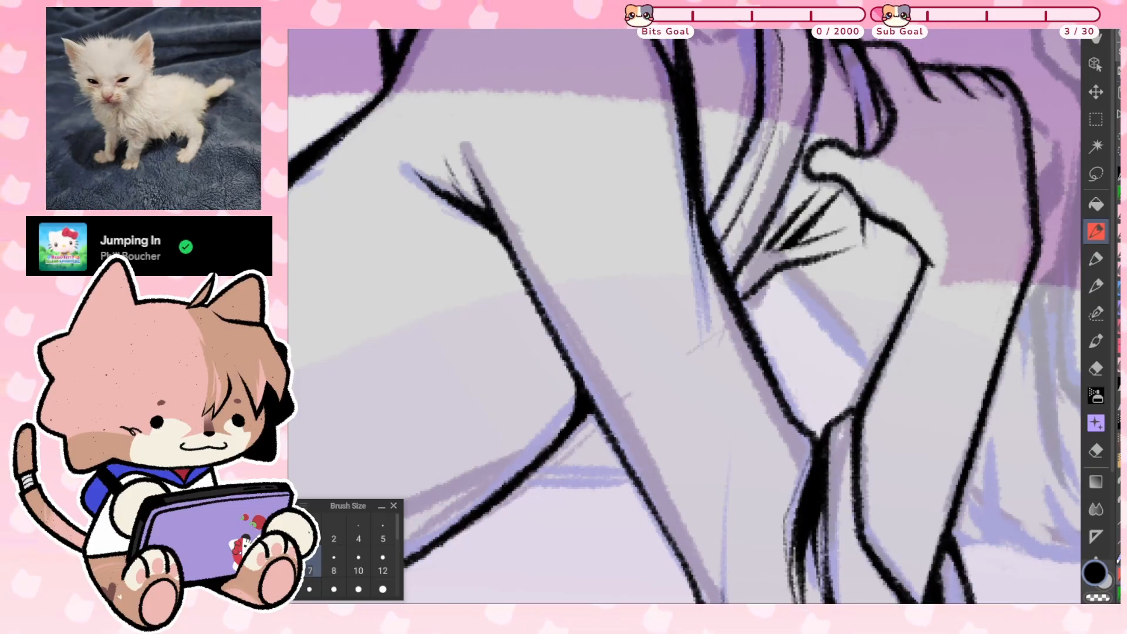
Ink the underside edge of the chest fabric, bounding the gap between the upper arm and the raised forearm
scroll(780, 290, down, 2)
drag(748, 296, 781, 288)
key(ctrl+z)
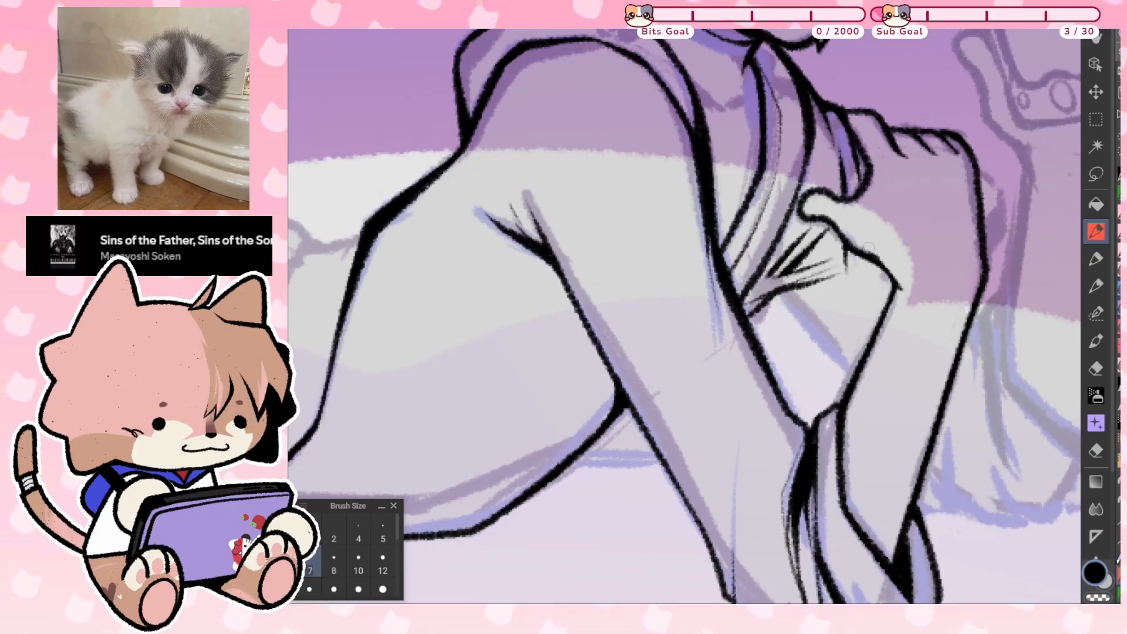
scroll(813, 277, down, 3)
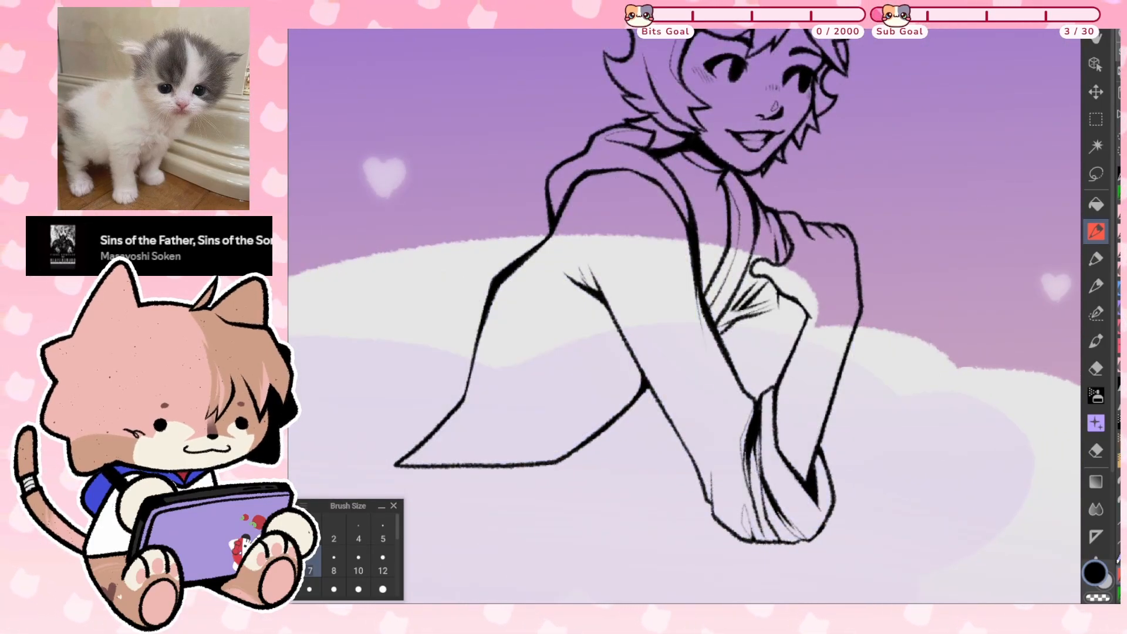
scroll(799, 278, up, 3)
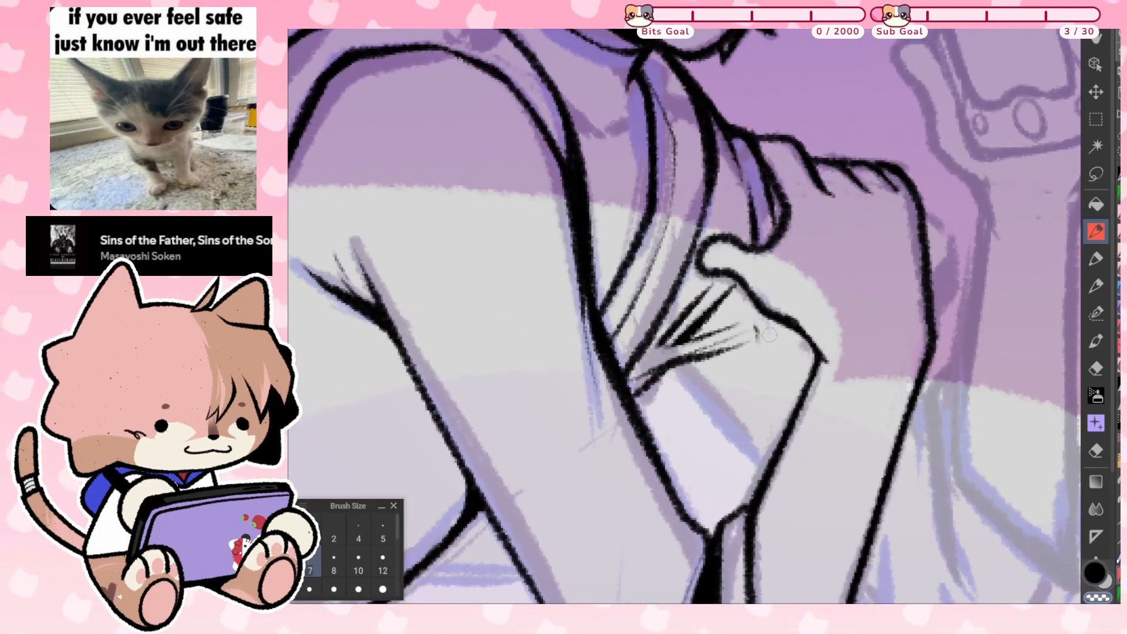
scroll(745, 272, down, 2)
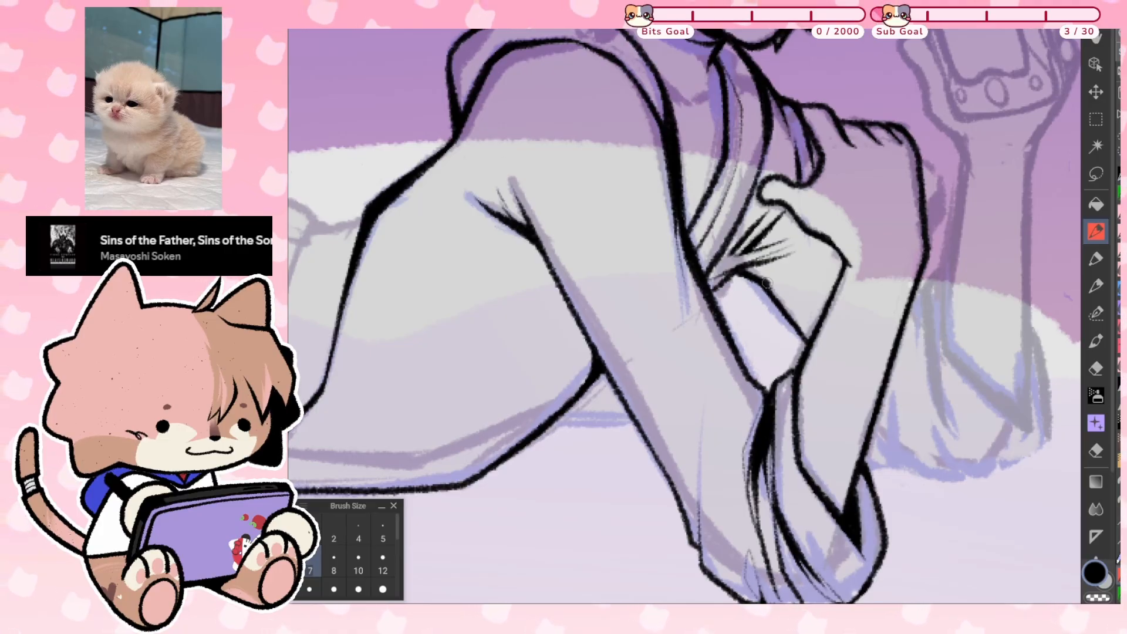
scroll(683, 316, up, 3)
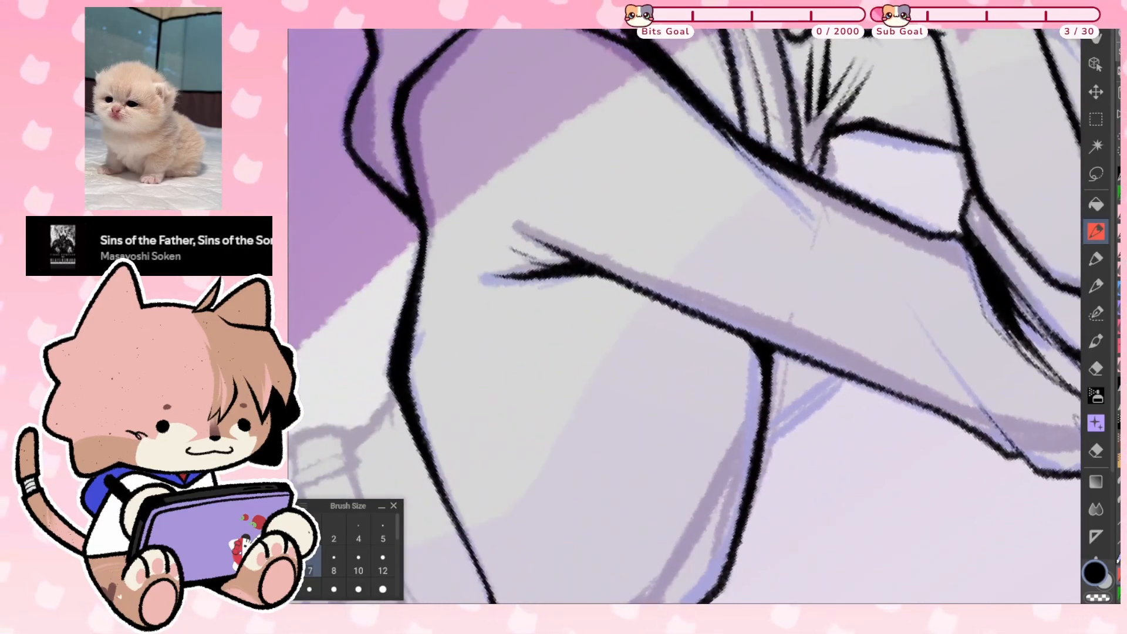
mouse_move(764, 435)
mouse_down()
mouse_move(839, 376)
mouse_move(766, 434)
mouse_up()
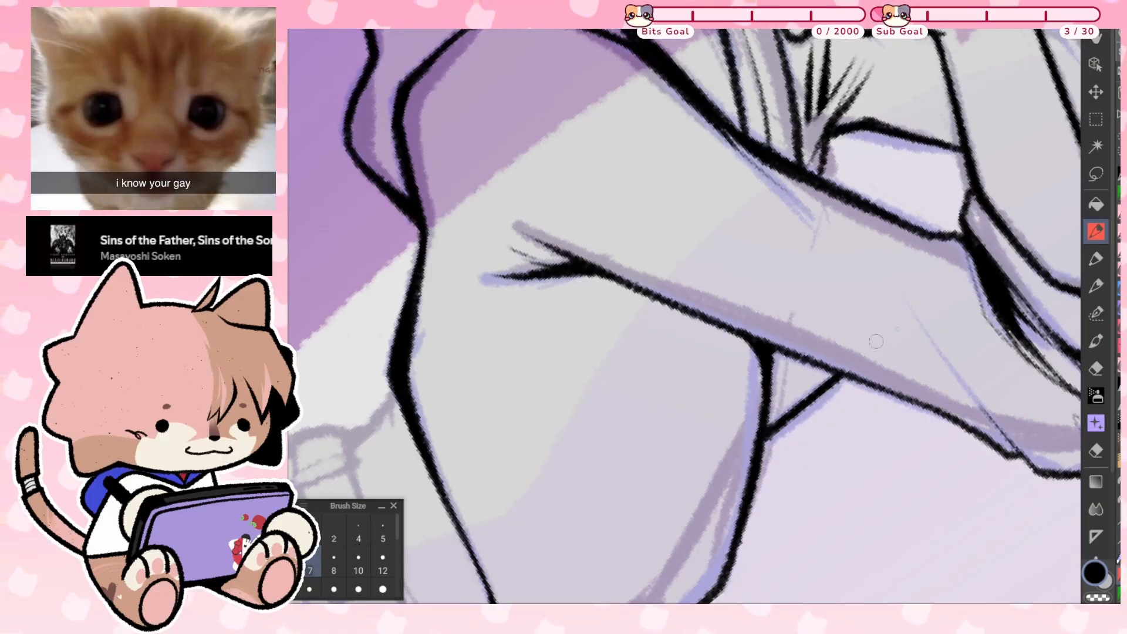
key(ctrl+at)
scroll(684, 316, down, 5)
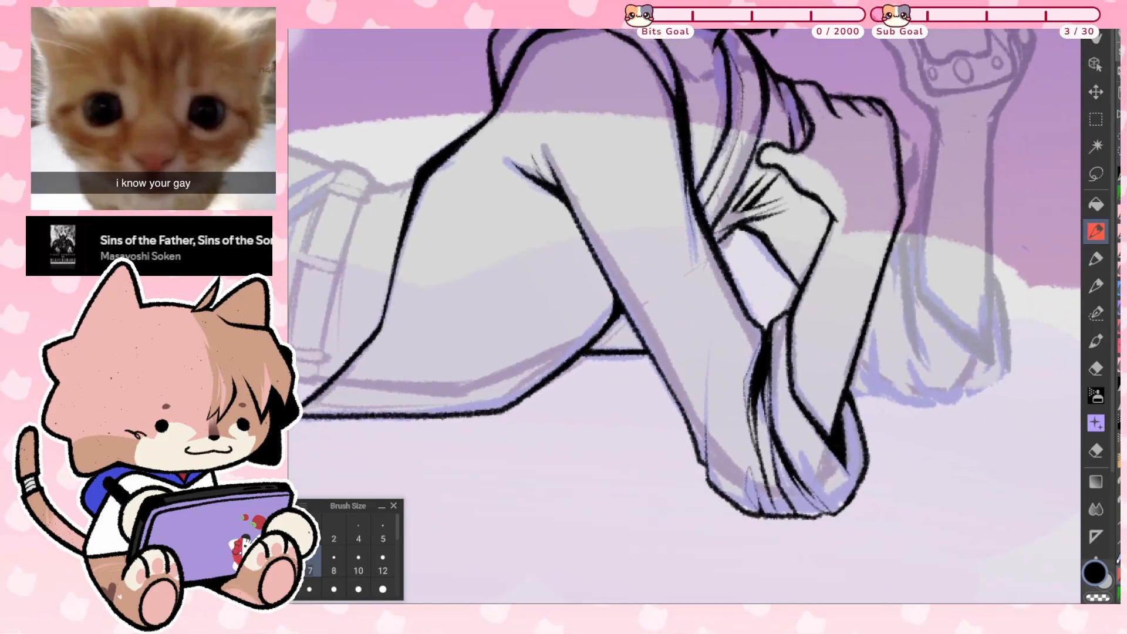
scroll(684, 316, up, 5)
scroll(684, 316, up, 1)
key(ctrl+z)
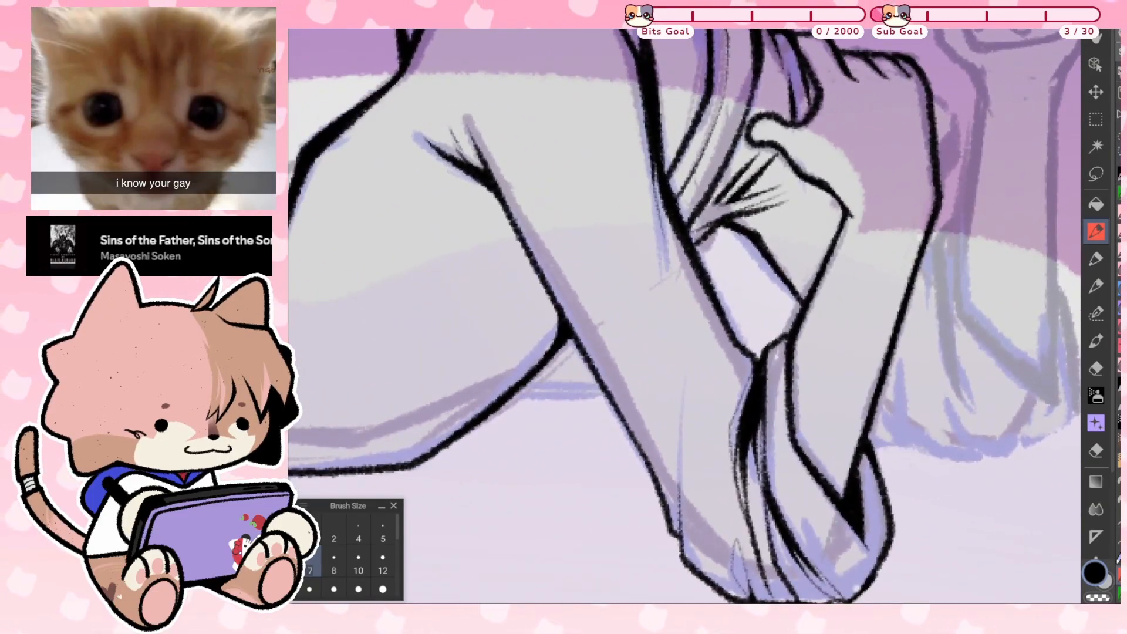
Thicken the corner where the chest fabric's underside meets the upper arm line
scroll(888, 393, down, 4)
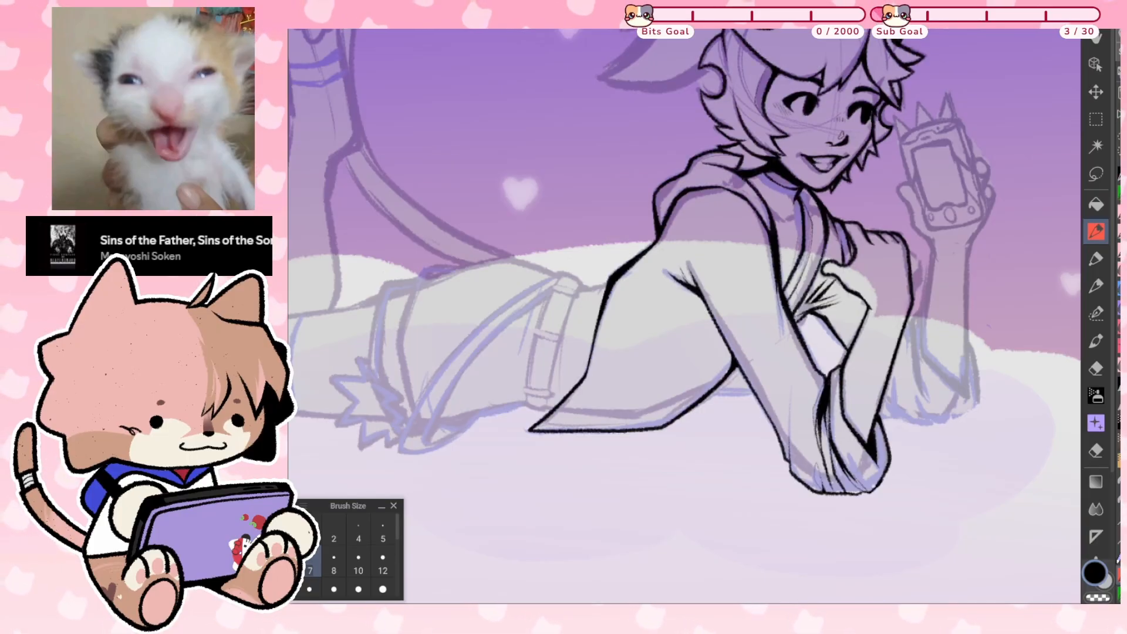
scroll(770, 359, up, 5)
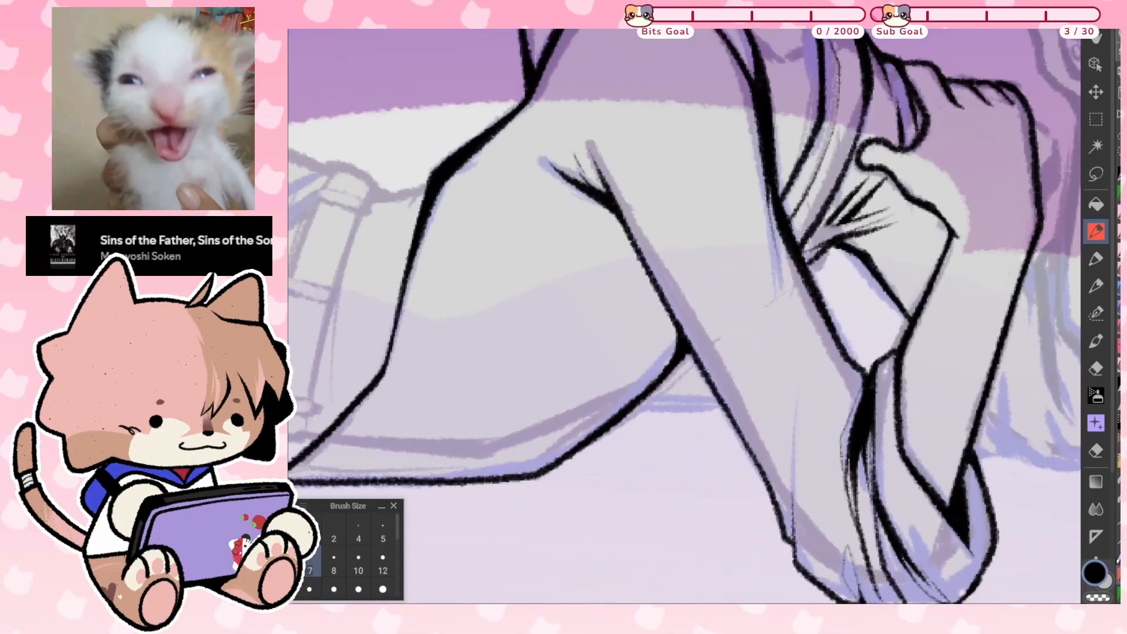
mouse_move(860, 239)
mouse_down()
mouse_move(841, 271)
mouse_move(846, 249)
mouse_up()
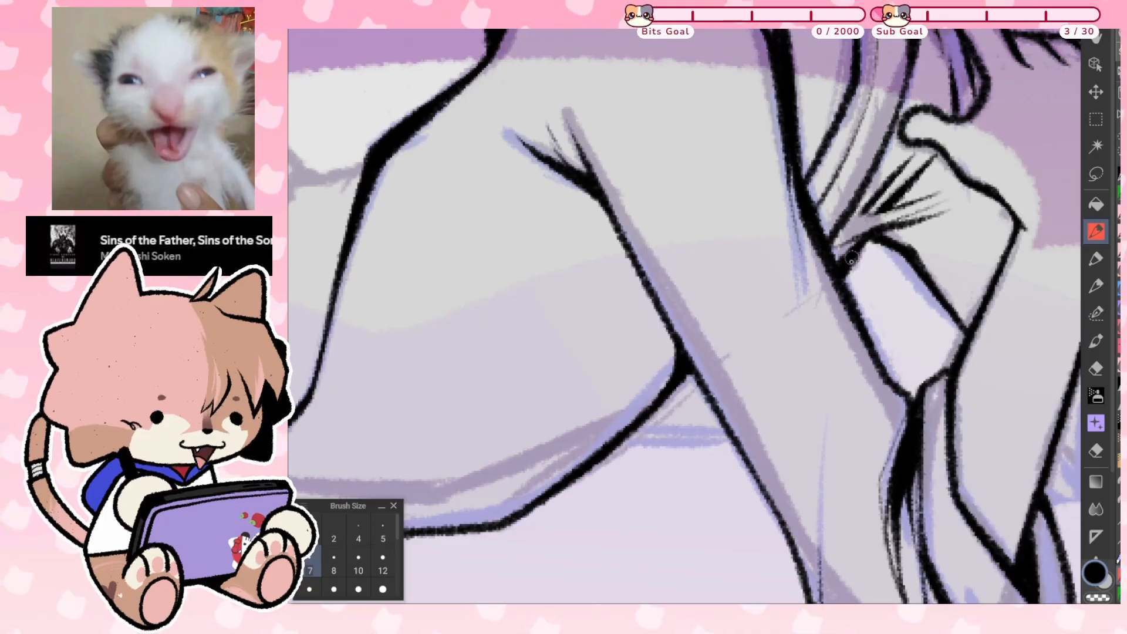
drag(843, 271, 875, 238)
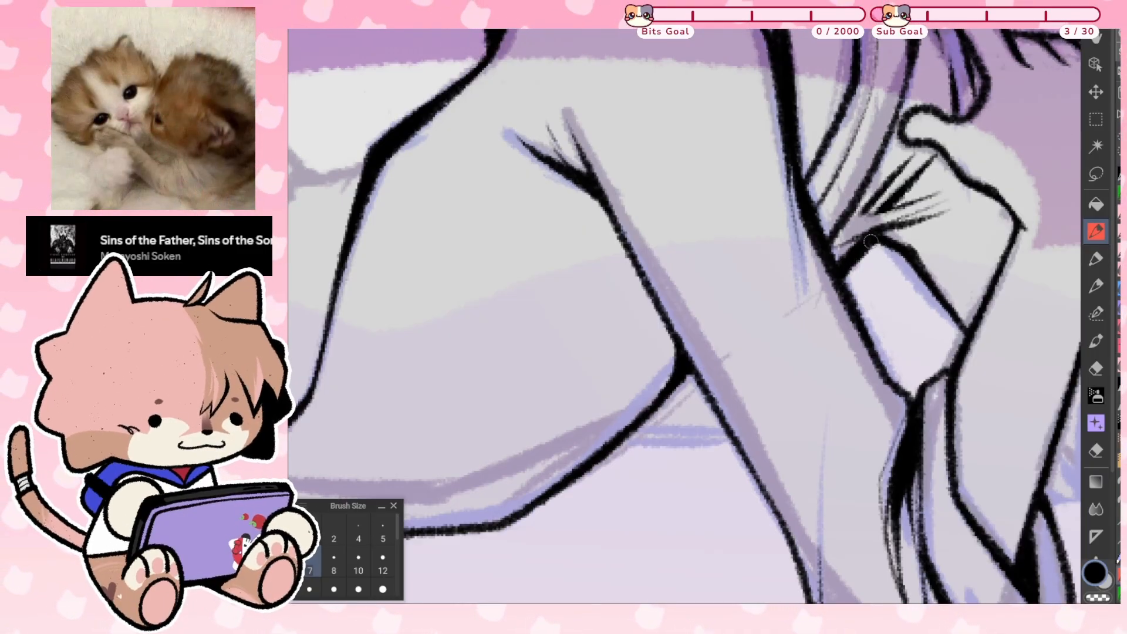
Ink a short edge beneath the torso behind the elbow-side arm and fill the enclosed gap with black
scroll(935, 149, down, 2)
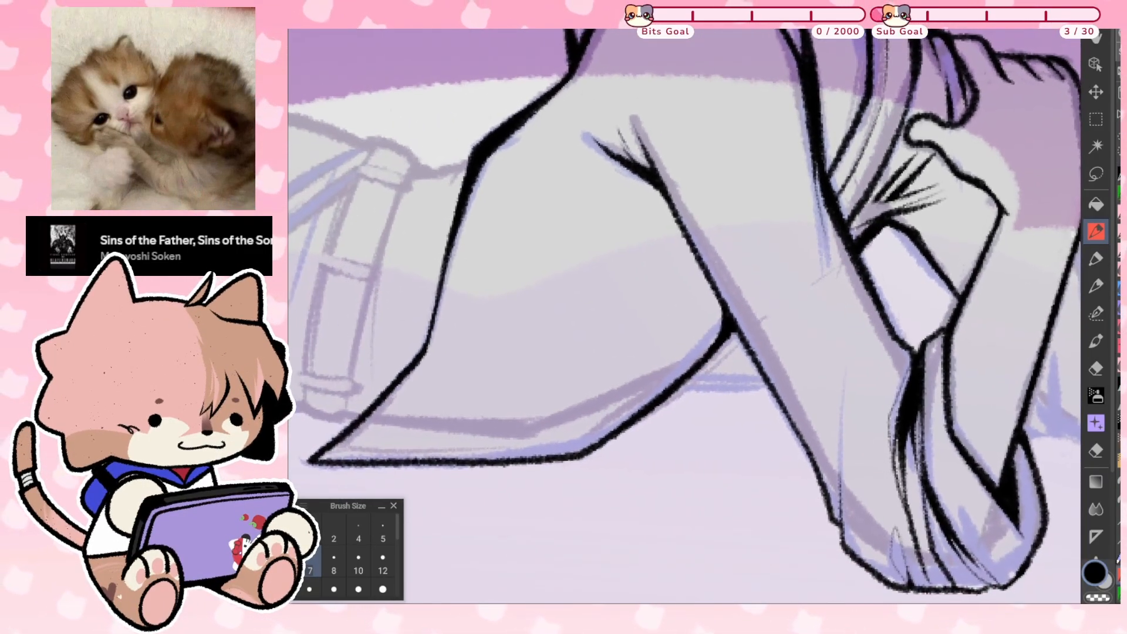
drag(678, 388, 719, 389)
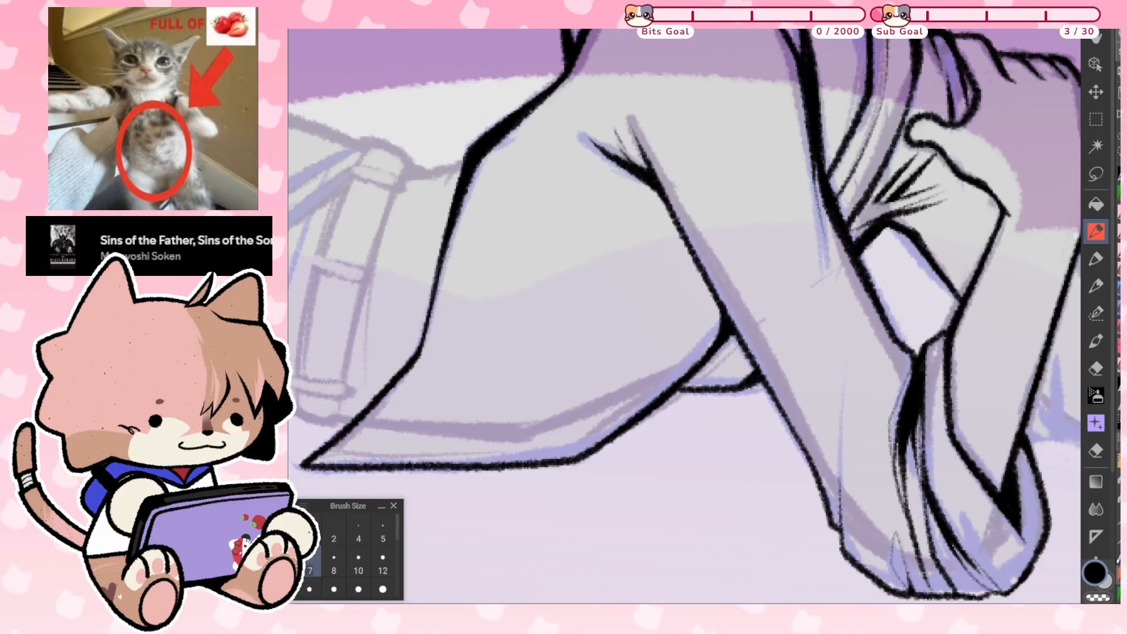
key(g)
click(729, 358)
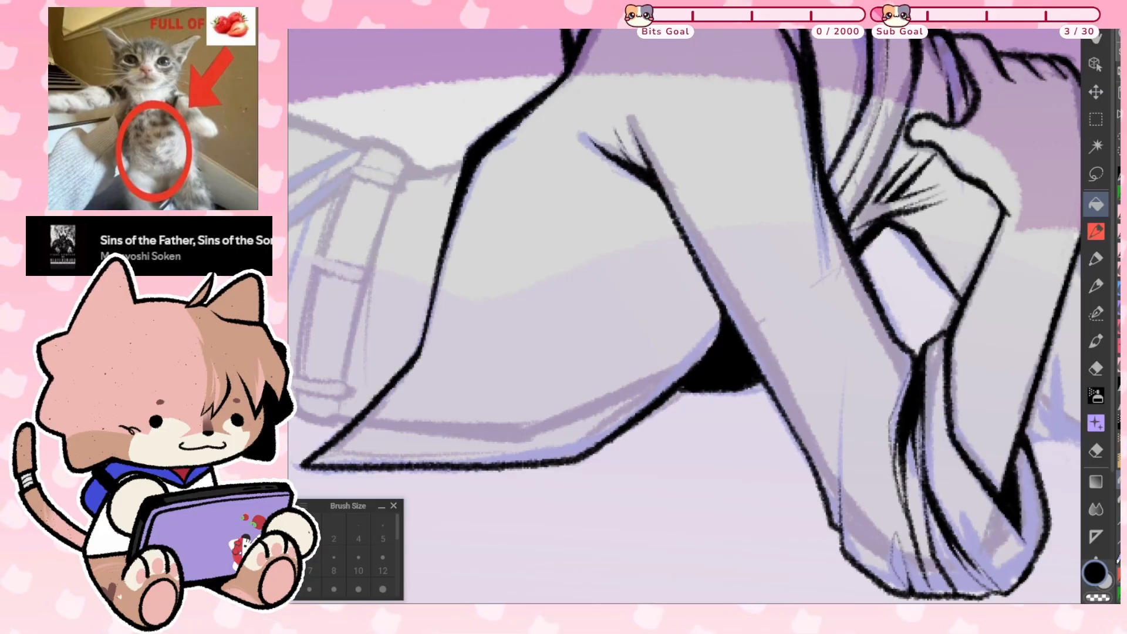
key(b)
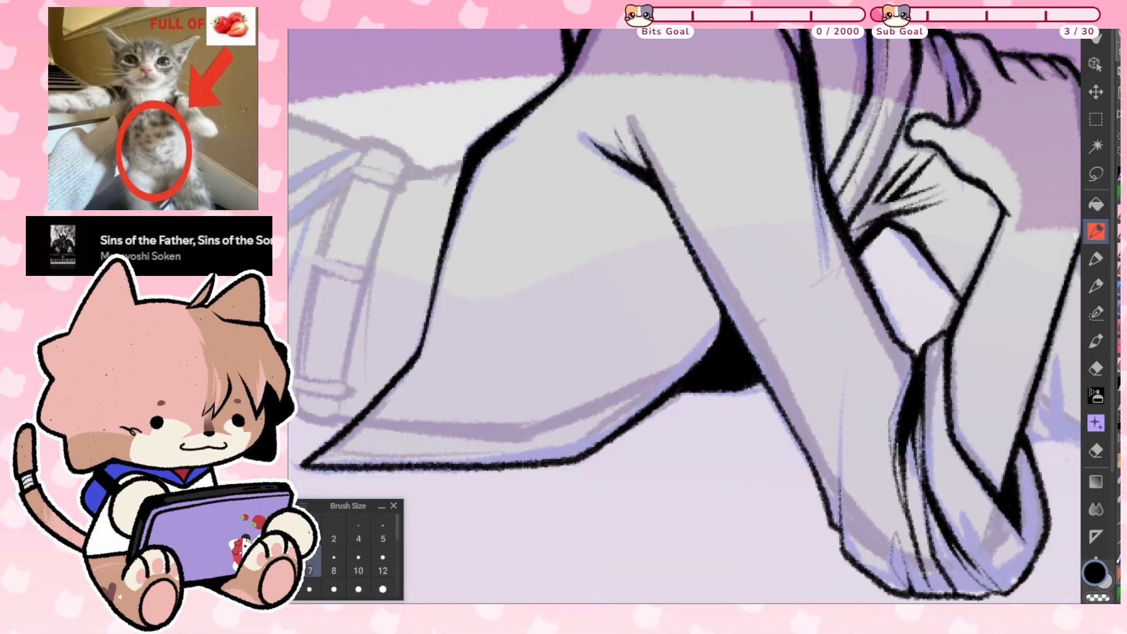
Ink the upper border of the phone's screen with the upper part of both of its sides
scroll(654, 432, down, 3)
scroll(955, 340, up, 2)
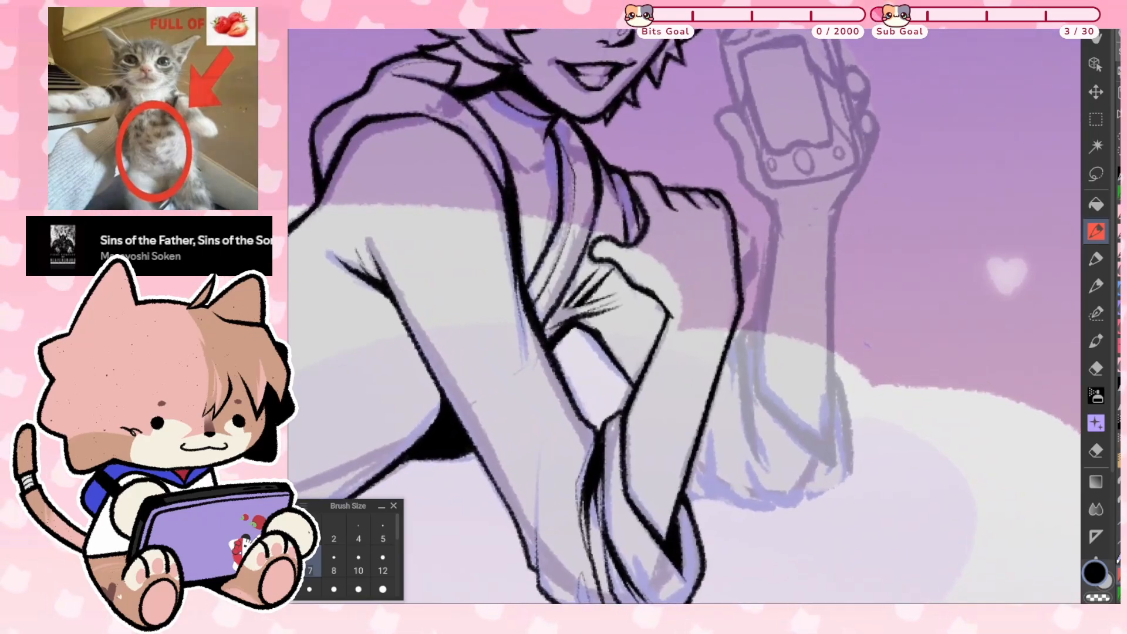
scroll(818, 59, up, 3)
scroll(685, 317, up, 2)
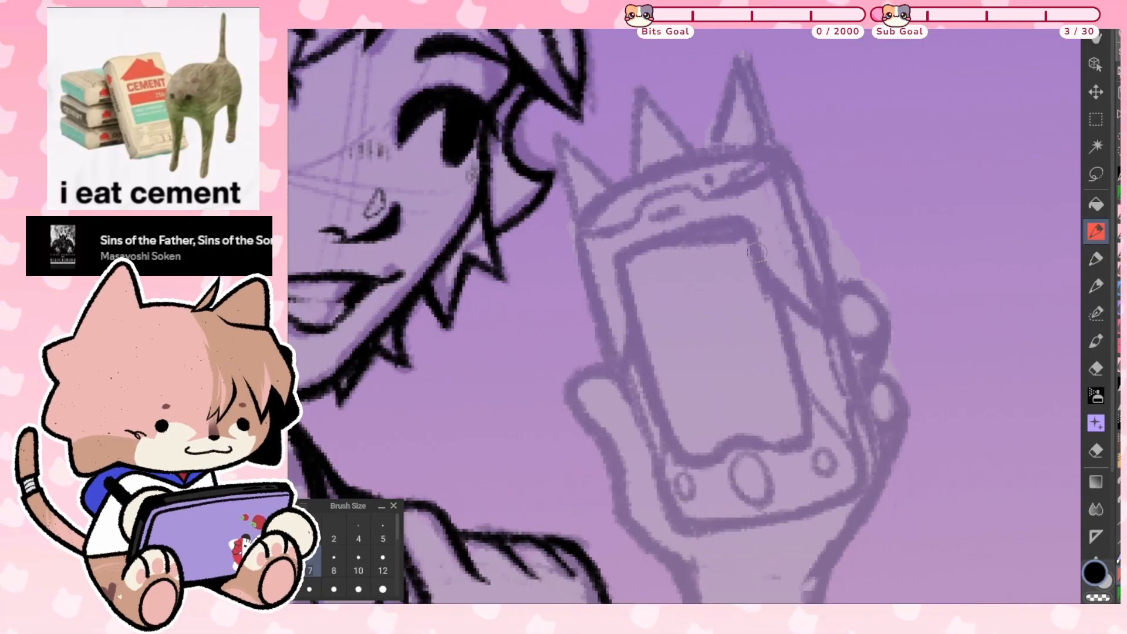
mouse_move(749, 228)
mouse_down()
mouse_move(619, 254)
mouse_move(653, 238)
mouse_move(625, 253)
mouse_move(641, 343)
mouse_up()
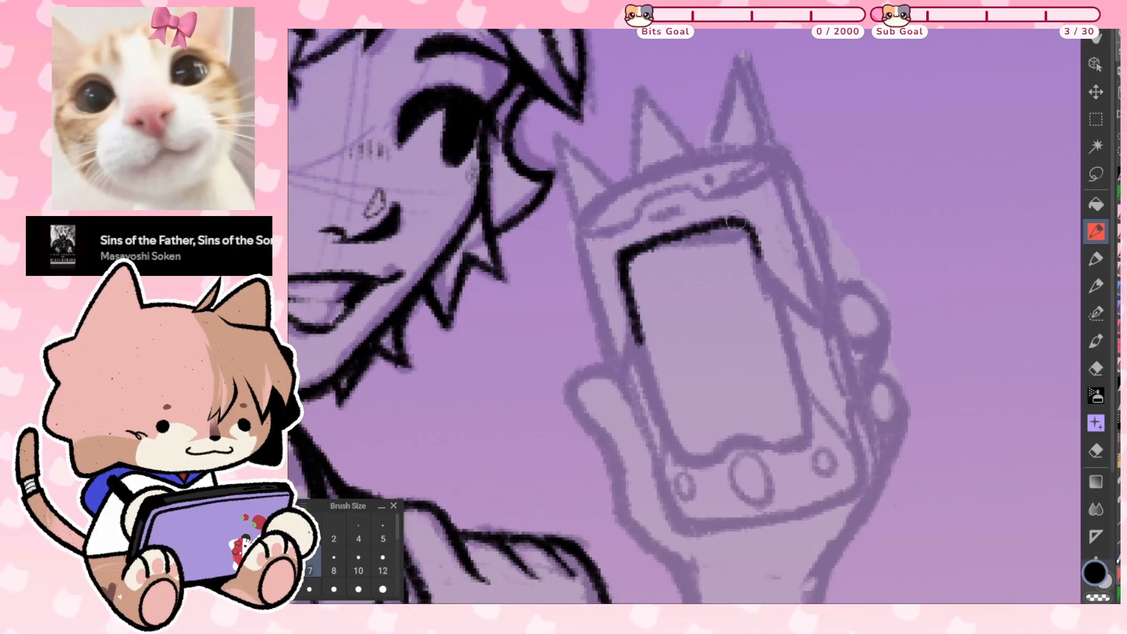
drag(758, 258, 776, 300)
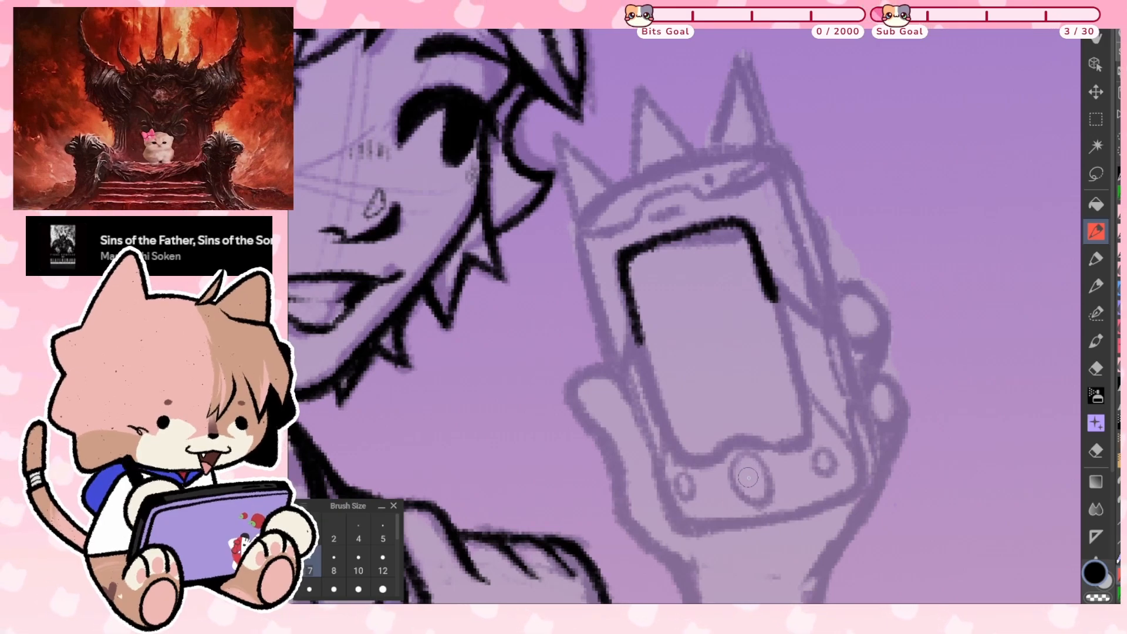
drag(741, 467, 751, 497)
key(ctrl+z)
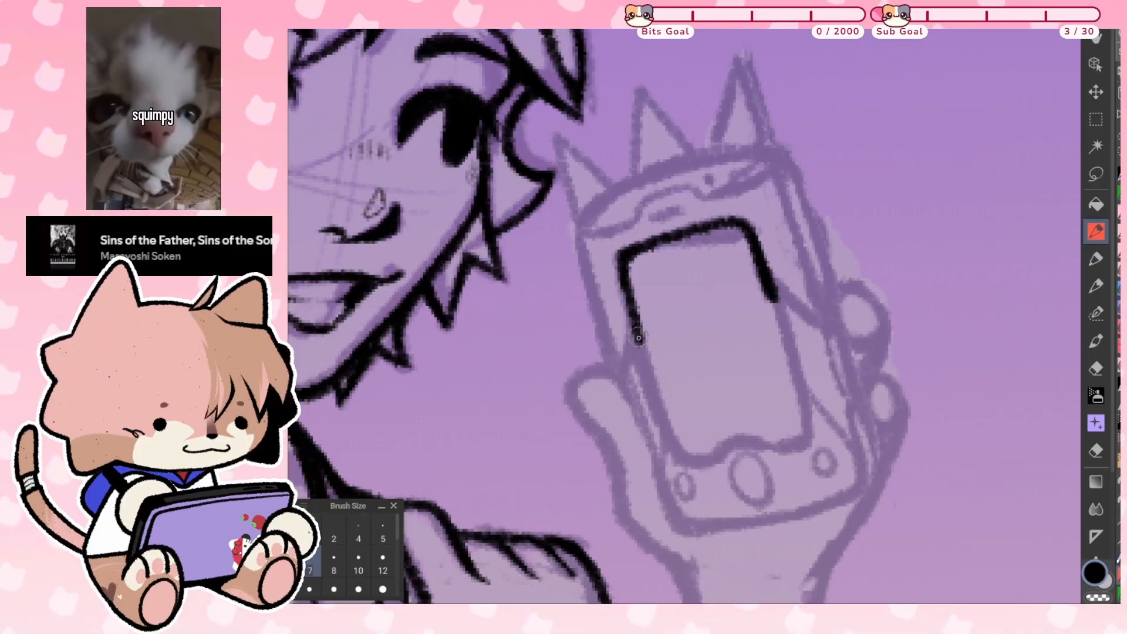
Extend the screen border diagonally outward to both casing edges and ink the casing's face-side edge up into its top curve
drag(639, 342, 626, 364)
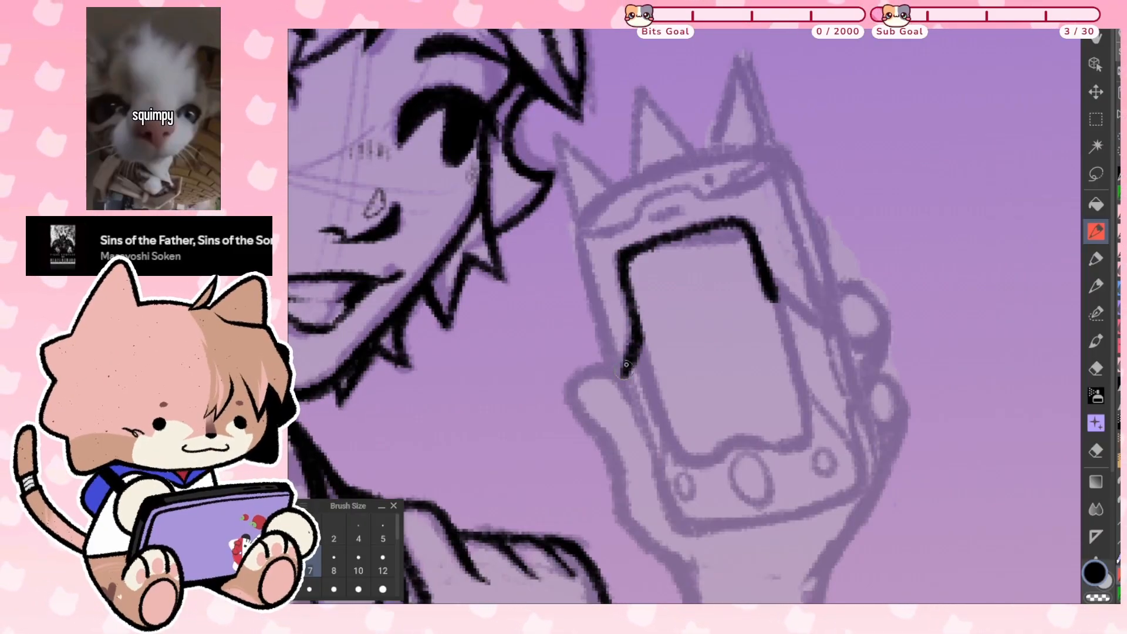
drag(775, 292, 825, 322)
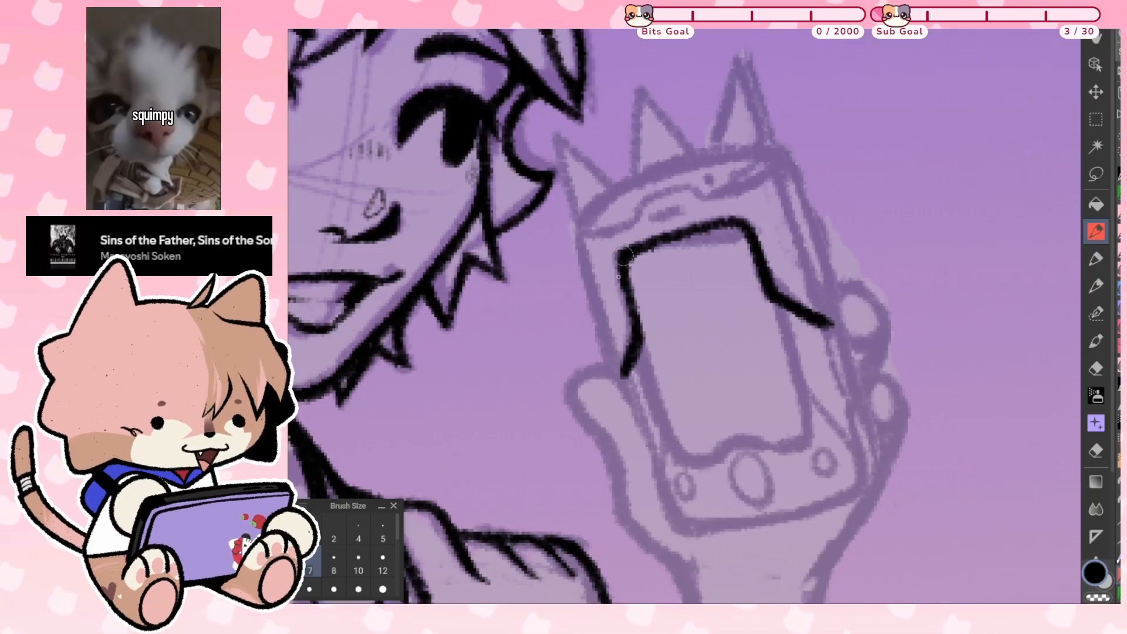
mouse_move(622, 371)
mouse_down()
mouse_move(594, 312)
mouse_move(580, 234)
mouse_move(615, 192)
mouse_up()
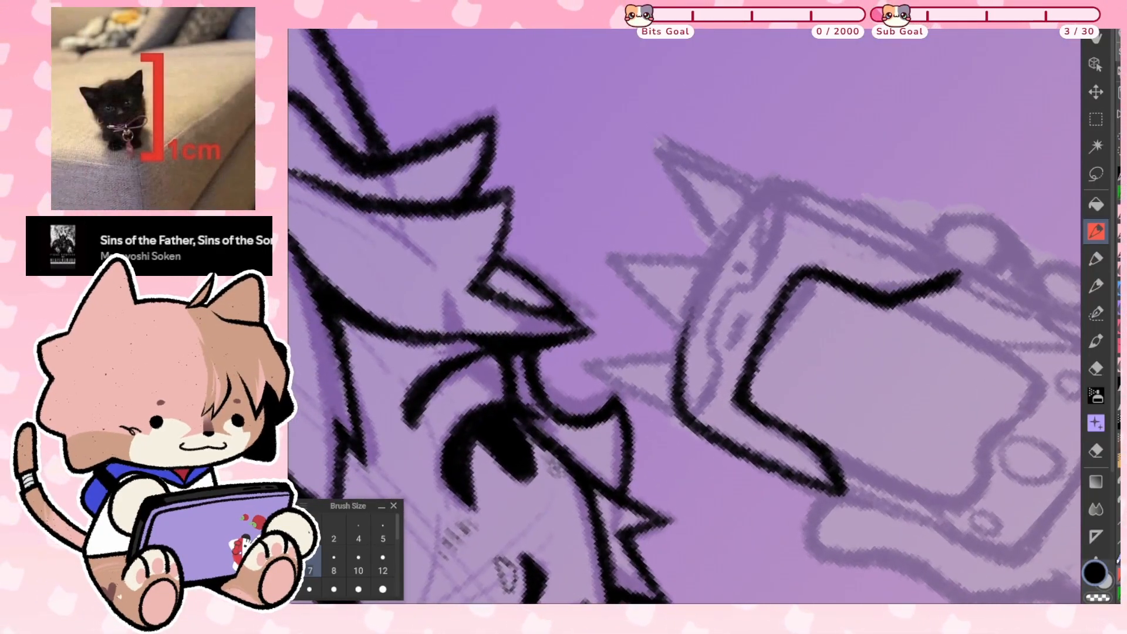
Ink the two rounded fingertips wrapping around the phone's side, with the short lines joining them
key(ctrl+@)
mouse_move(915, 454)
mouse_down()
mouse_move(877, 375)
mouse_move(785, 251)
mouse_move(769, 258)
mouse_move(795, 319)
mouse_move(806, 271)
mouse_move(790, 239)
mouse_move(766, 290)
mouse_move(817, 300)
mouse_up()
key(ctrl+z)
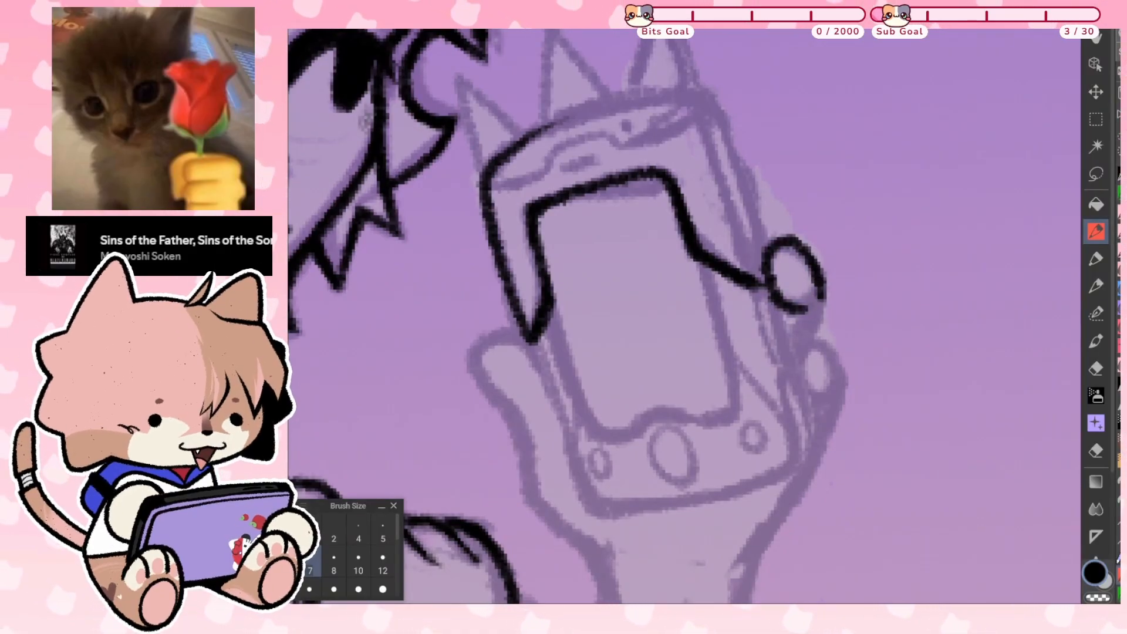
drag(821, 302, 799, 357)
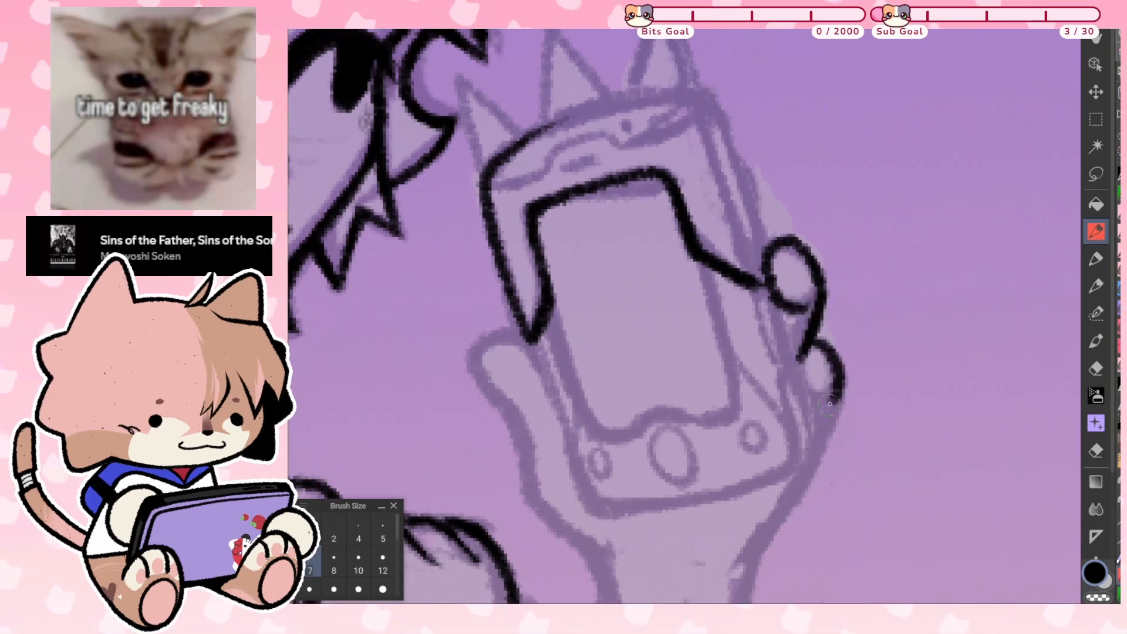
drag(815, 341, 803, 381)
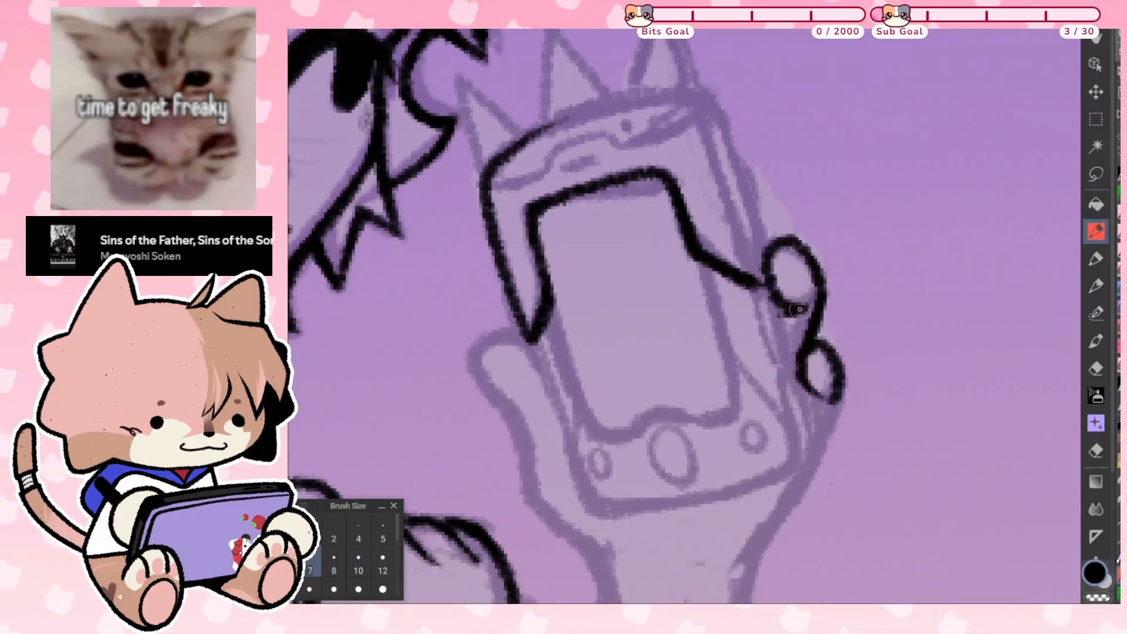
drag(786, 320, 792, 311)
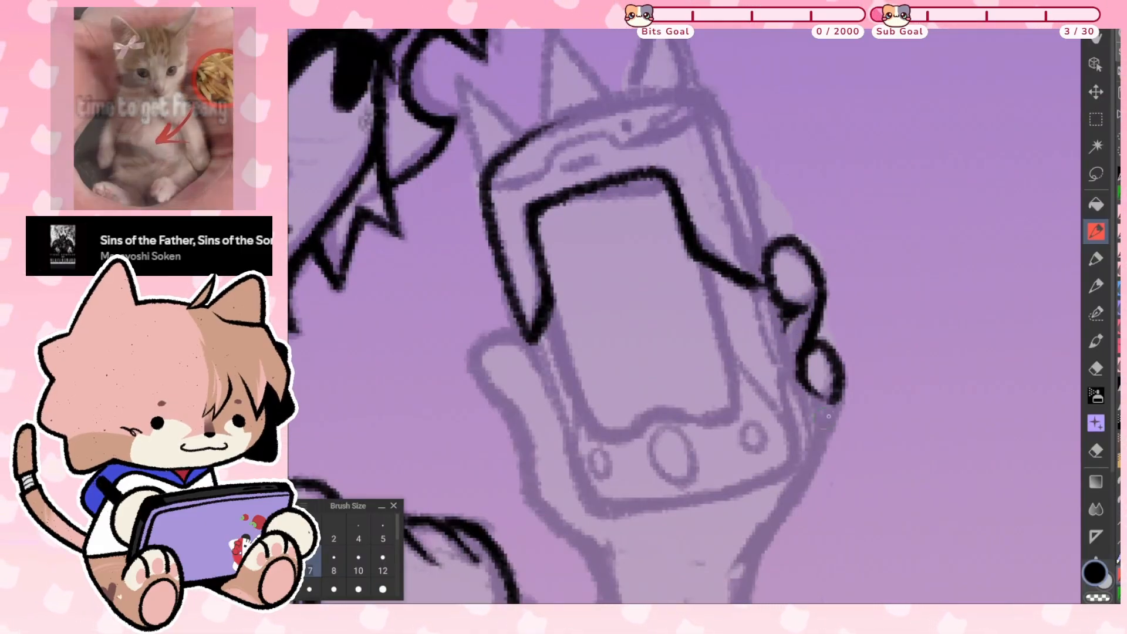
Ink the hand's outer edge from the lower fingertip to the wrist and a short finger contour behind the phone's upper side
drag(822, 437, 772, 529)
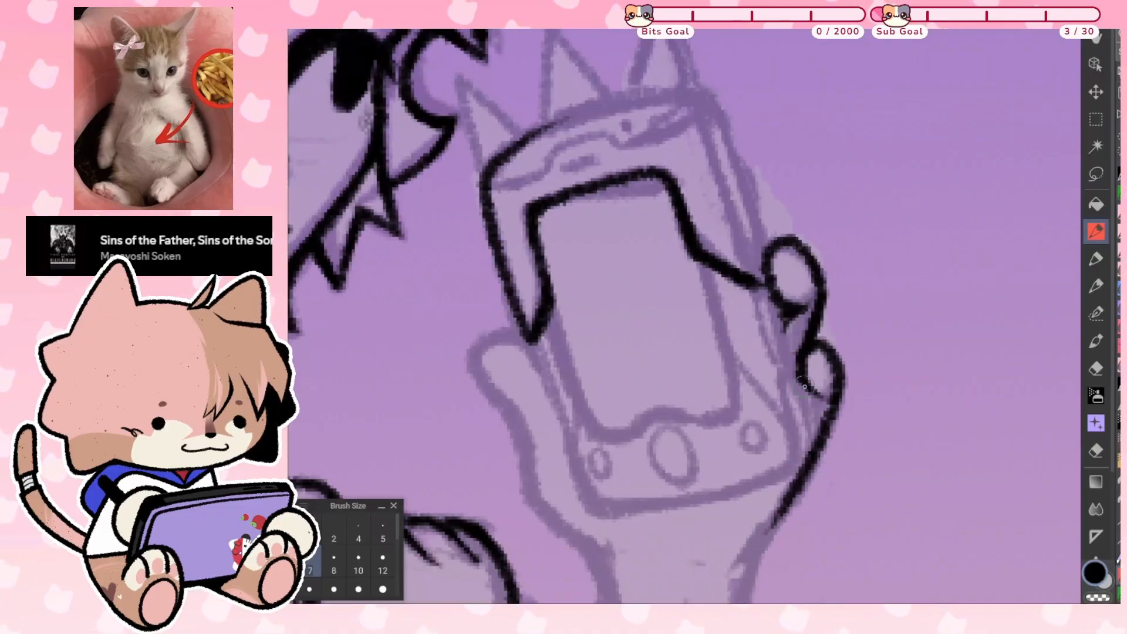
mouse_move(804, 382)
mouse_down()
mouse_move(819, 435)
mouse_move(823, 402)
mouse_up()
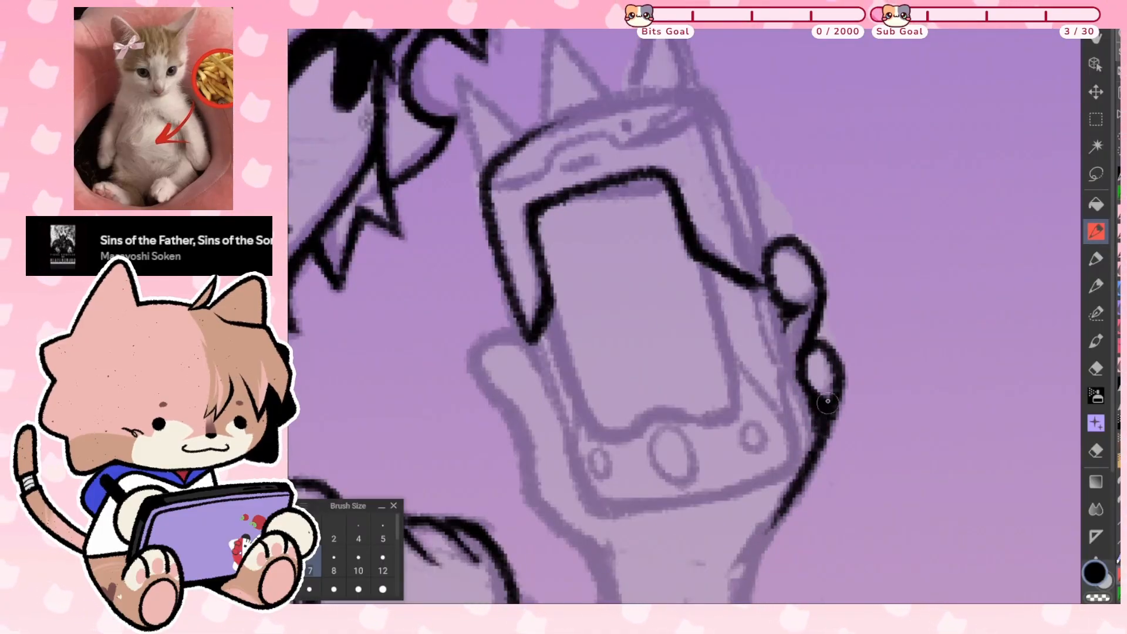
scroll(823, 402, down, 1)
scroll(684, 315, up, 1)
mouse_move(765, 213)
mouse_down()
mouse_move(786, 245)
mouse_move(773, 221)
mouse_move(780, 268)
mouse_up()
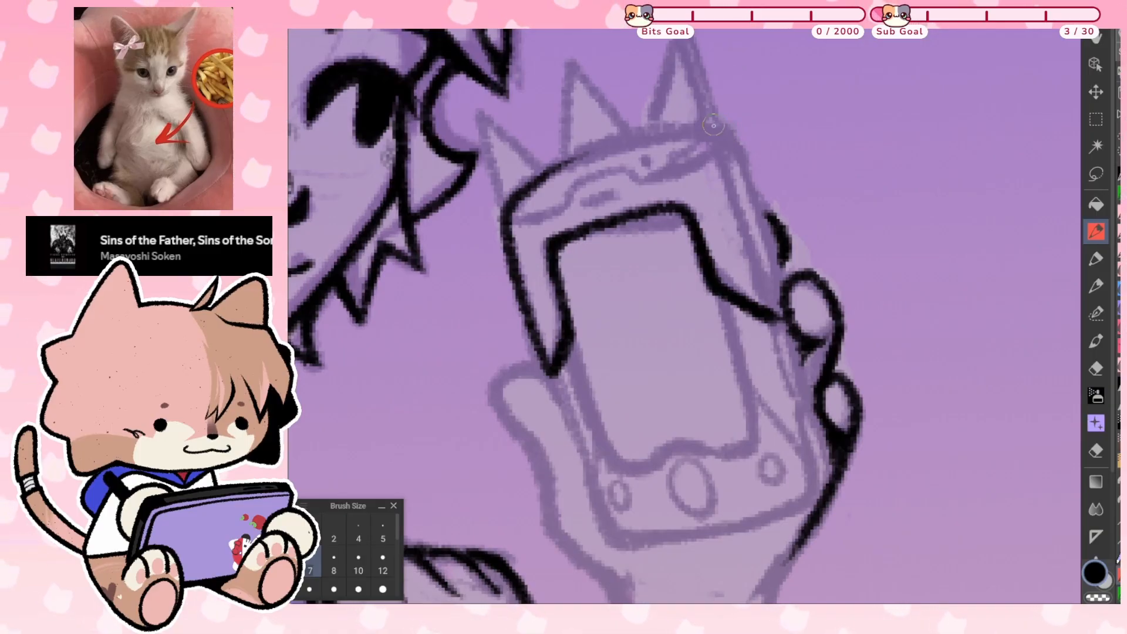
Ink the curved top edge of the phone casing beneath its spikes
scroll(613, 131, up, 2)
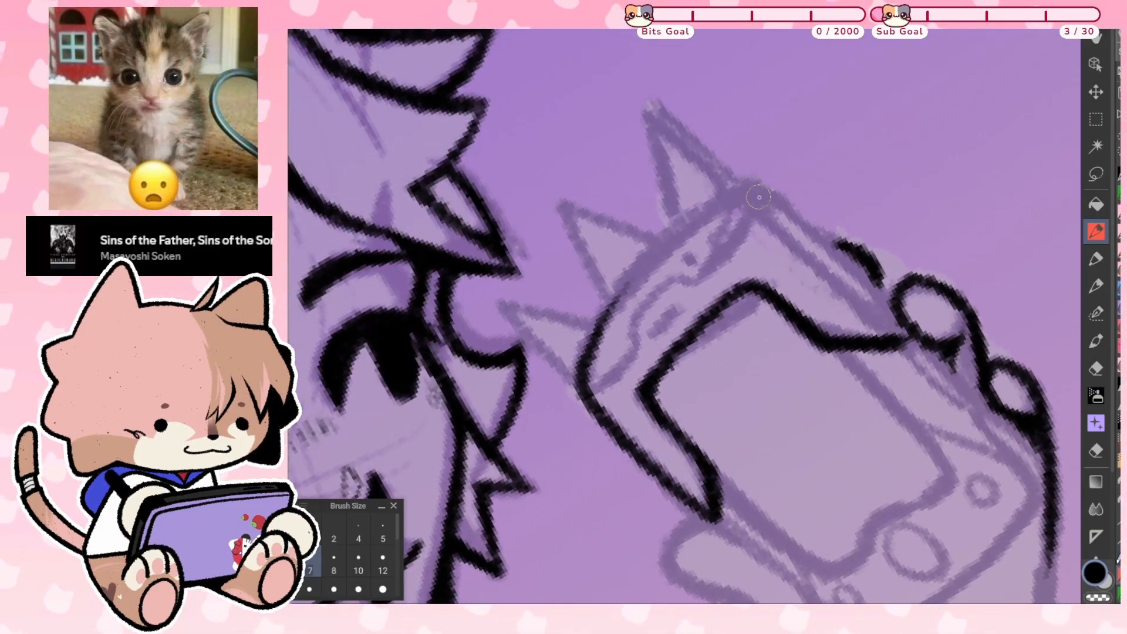
mouse_move(755, 191)
mouse_down()
mouse_move(656, 254)
mouse_move(600, 322)
mouse_move(621, 321)
mouse_move(636, 294)
mouse_move(717, 275)
mouse_move(669, 281)
mouse_move(634, 295)
mouse_move(605, 333)
mouse_move(563, 339)
mouse_up()
scroll(603, 326, down, 1)
key(ctrl+z)
key(ctrl+z)
key(ctrl+z)
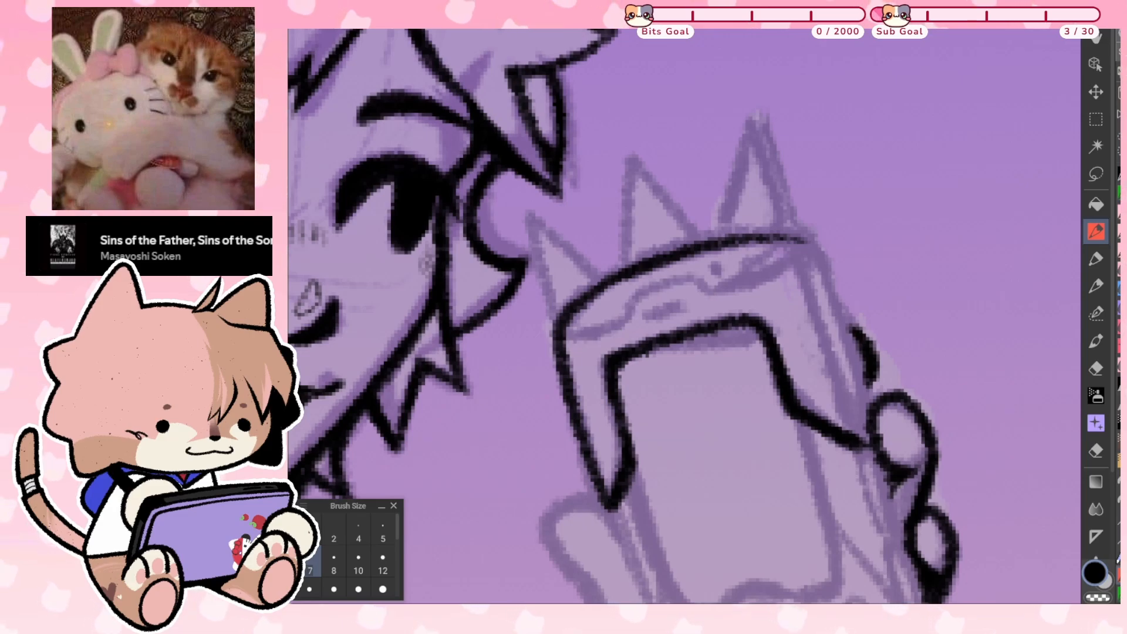
Set the brush size to 5 and ink the thin stepped panel line across the phone's top end
key(bracketleft)
mouse_move(709, 297)
mouse_down()
mouse_move(687, 275)
mouse_move(628, 296)
mouse_up()
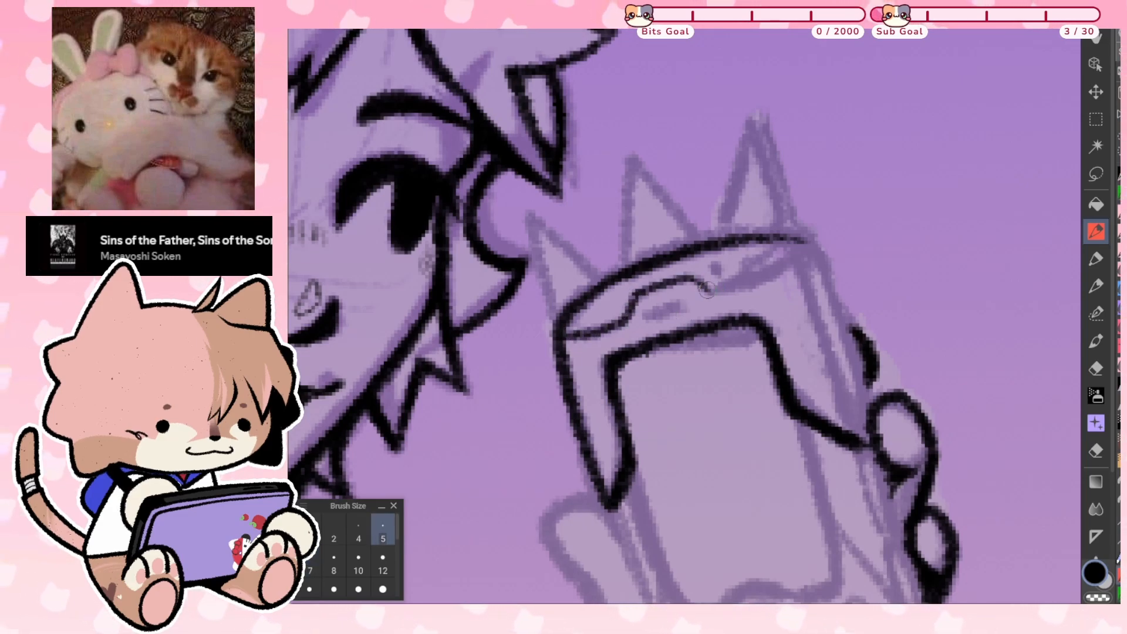
drag(774, 265, 793, 256)
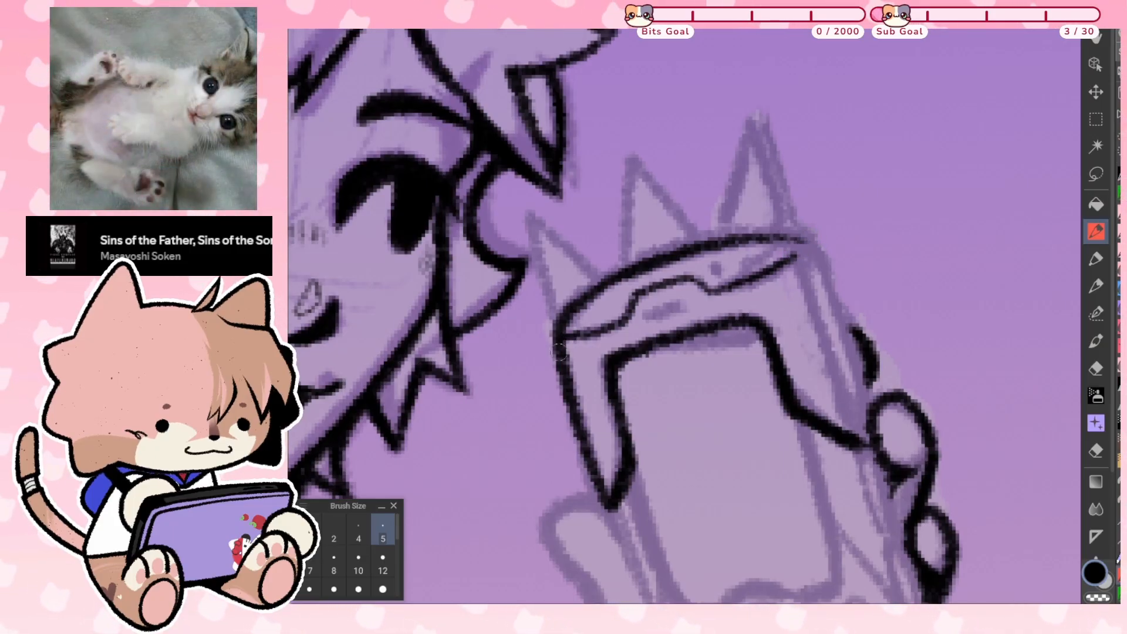
Set the brush size to 7 and ink the rounded far corner, outer side edge and parallel inner side line of the phone's upper casing
click(312, 562)
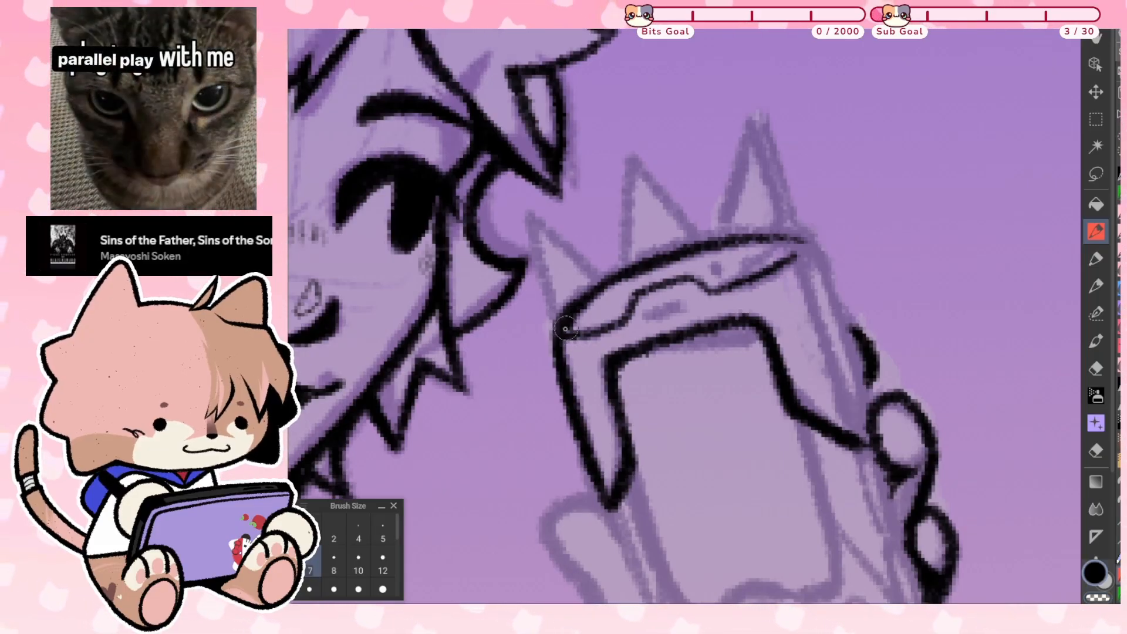
mouse_move(804, 251)
mouse_down()
mouse_move(770, 233)
mouse_move(694, 250)
mouse_move(793, 245)
mouse_move(768, 233)
mouse_up()
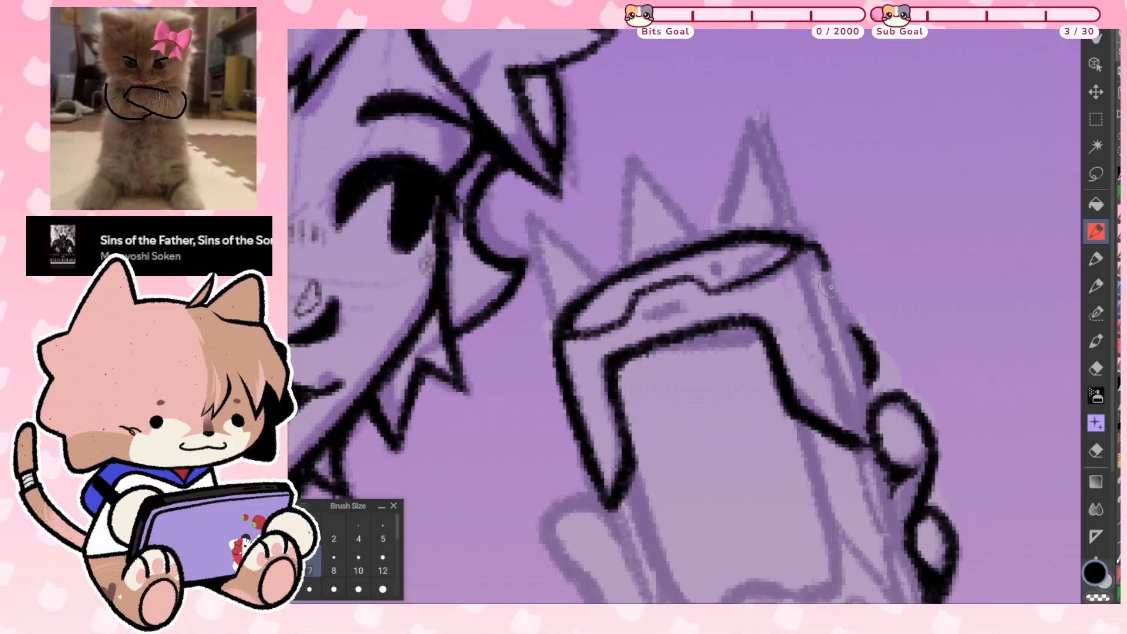
drag(830, 286, 867, 398)
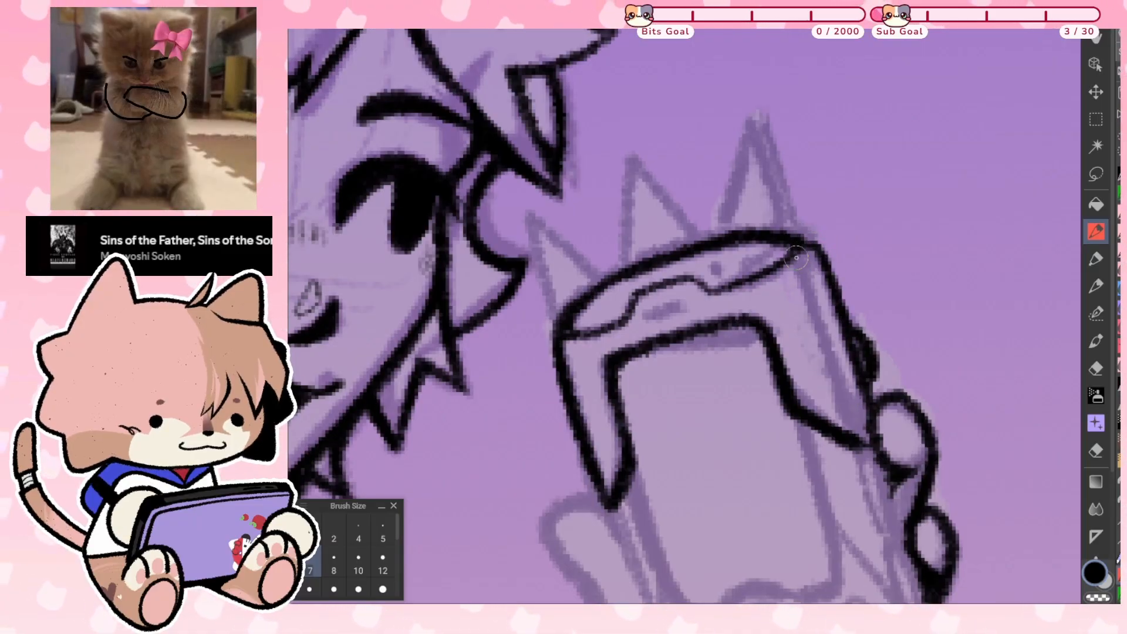
drag(797, 258, 832, 382)
drag(818, 318, 848, 412)
drag(825, 342, 858, 441)
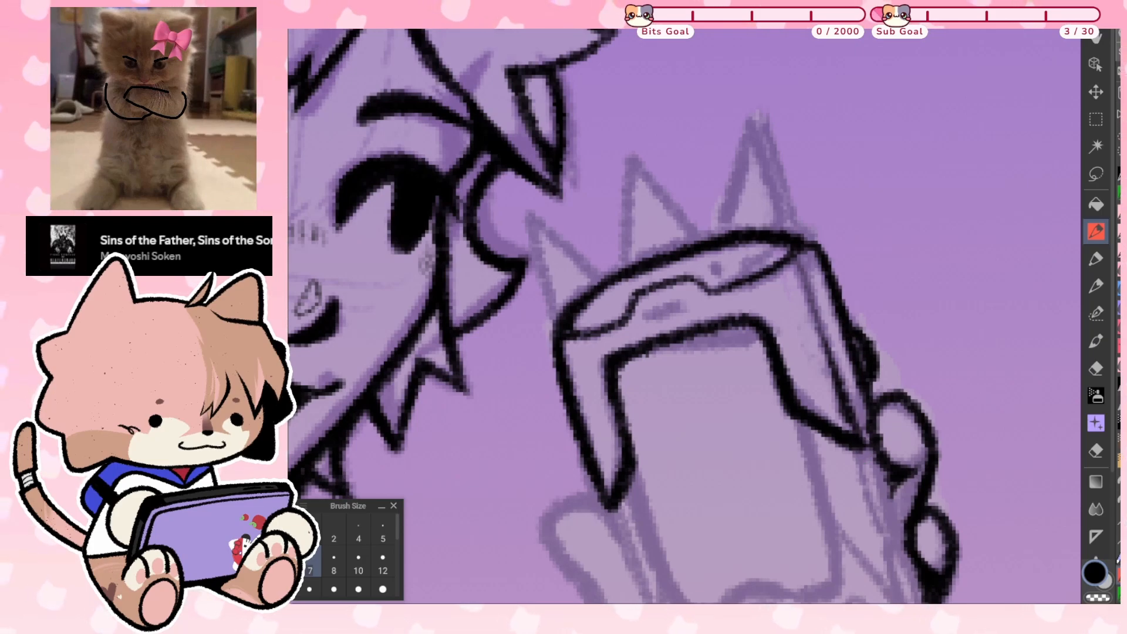
Ink the long side edges of the phone's lower body, continuing down from the upper casing on both sides
scroll(683, 317, down, 3)
scroll(684, 317, up, 2)
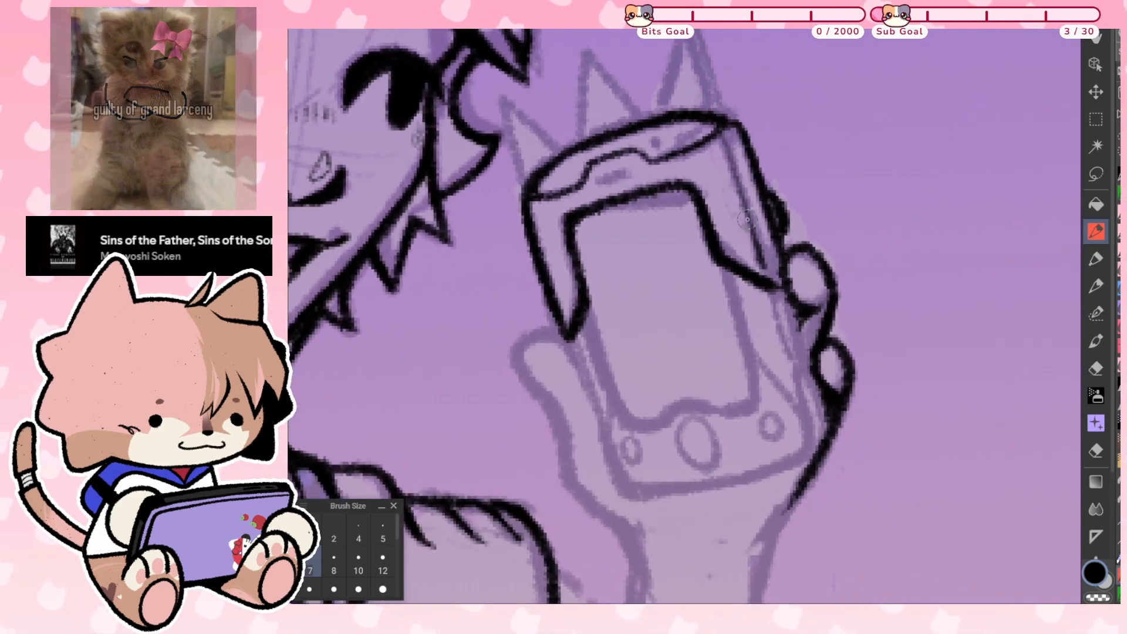
drag(747, 220, 768, 281)
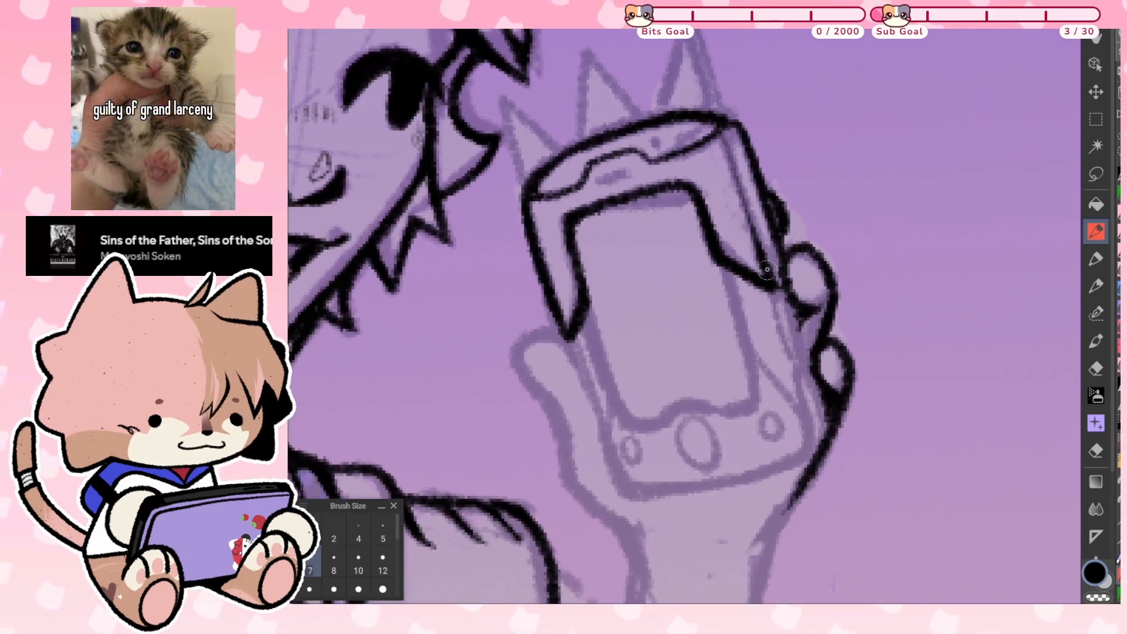
mouse_move(774, 288)
mouse_down()
mouse_move(791, 361)
mouse_move(791, 296)
mouse_move(814, 378)
mouse_up()
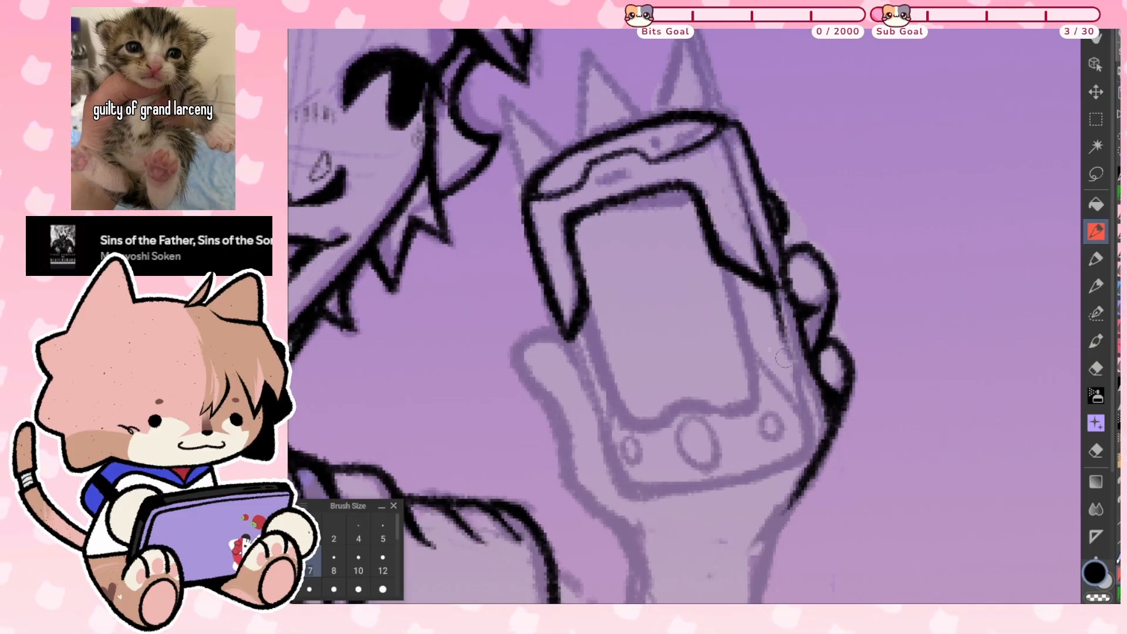
drag(578, 361, 604, 435)
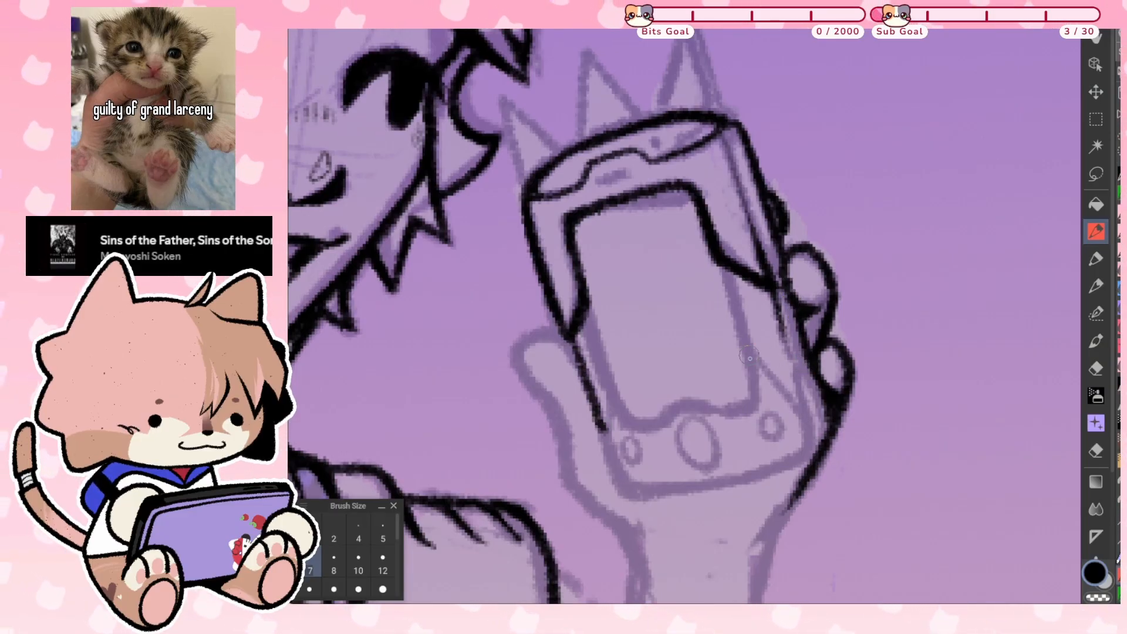
key(ctrl+z)
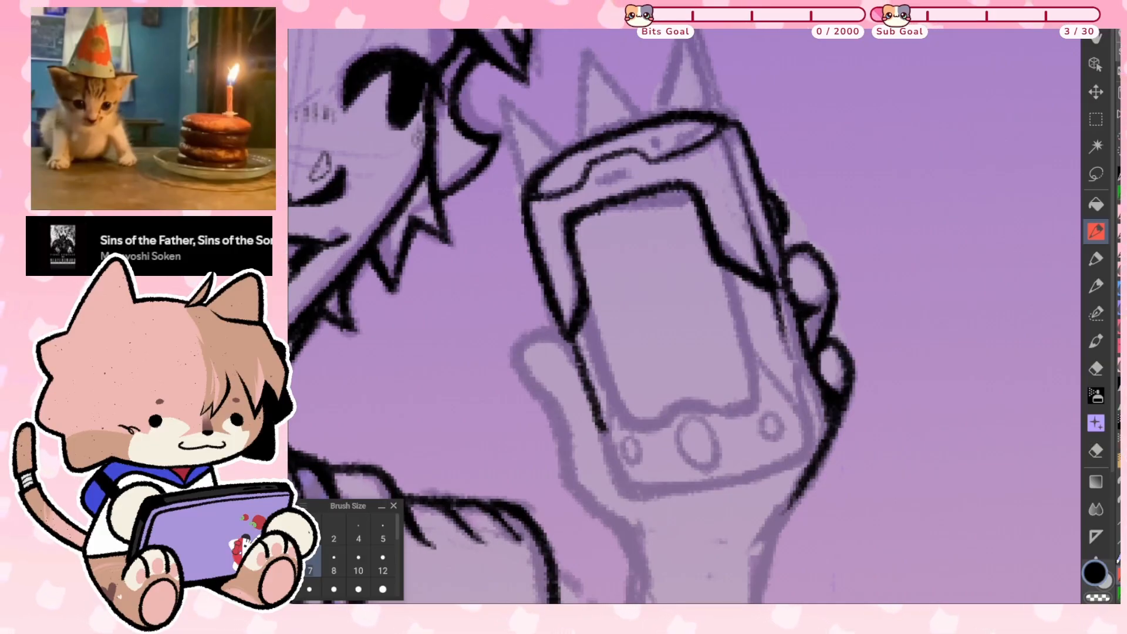
Ink the rest of the phone screen's outline with its notched lower edge, plus the short diagonal line beside it
drag(729, 280, 745, 357)
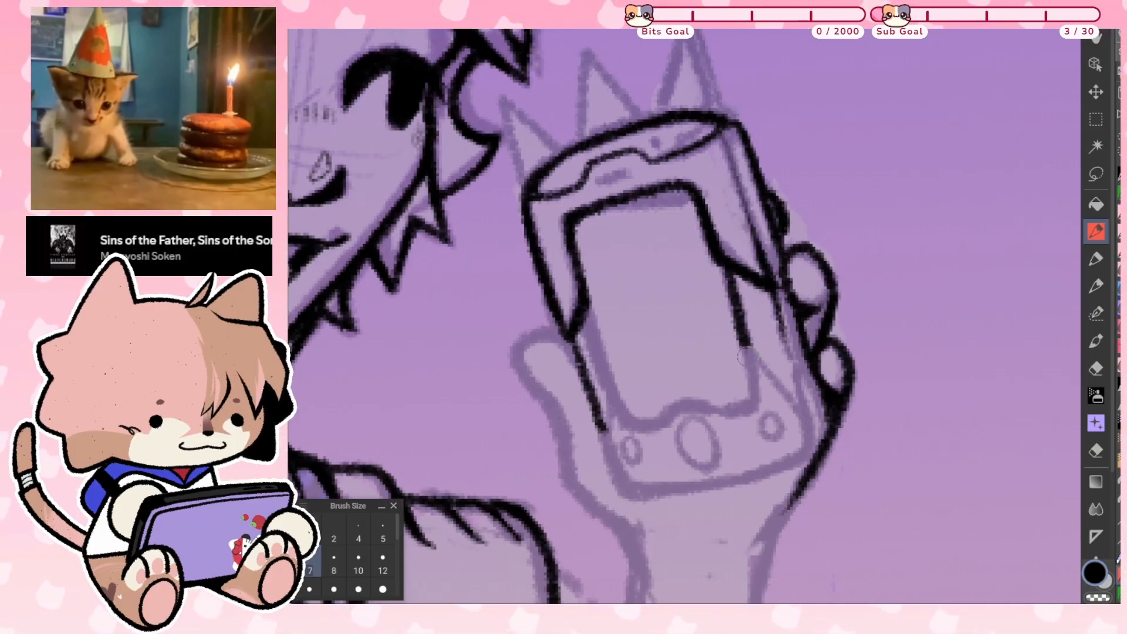
drag(752, 394, 667, 427)
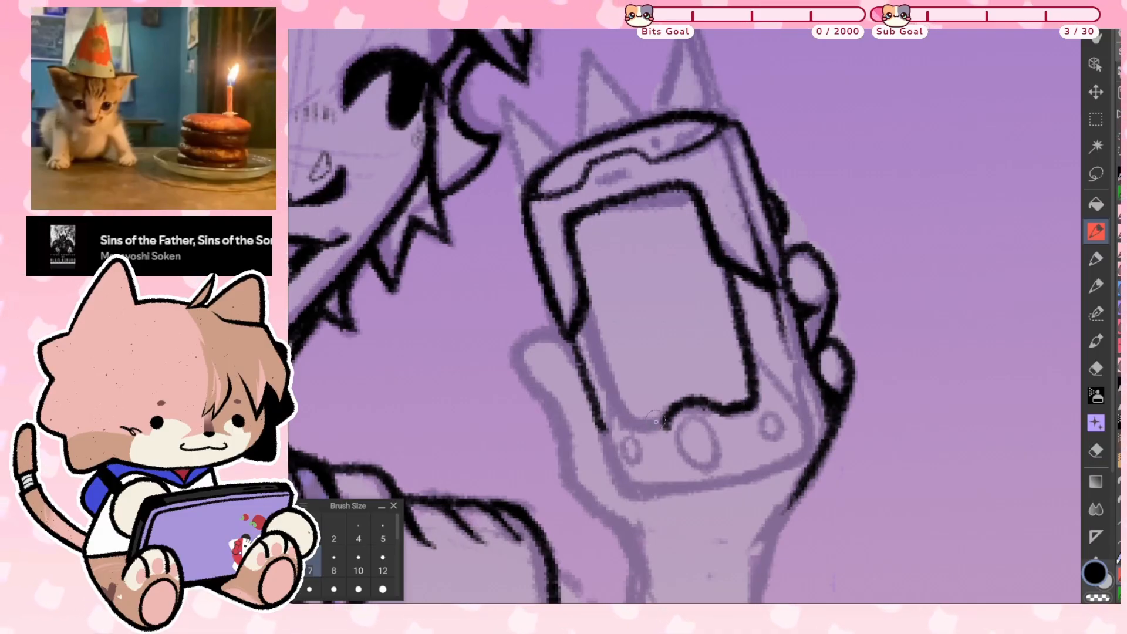
mouse_move(665, 423)
mouse_down()
mouse_move(639, 431)
mouse_move(621, 415)
mouse_move(581, 294)
mouse_up()
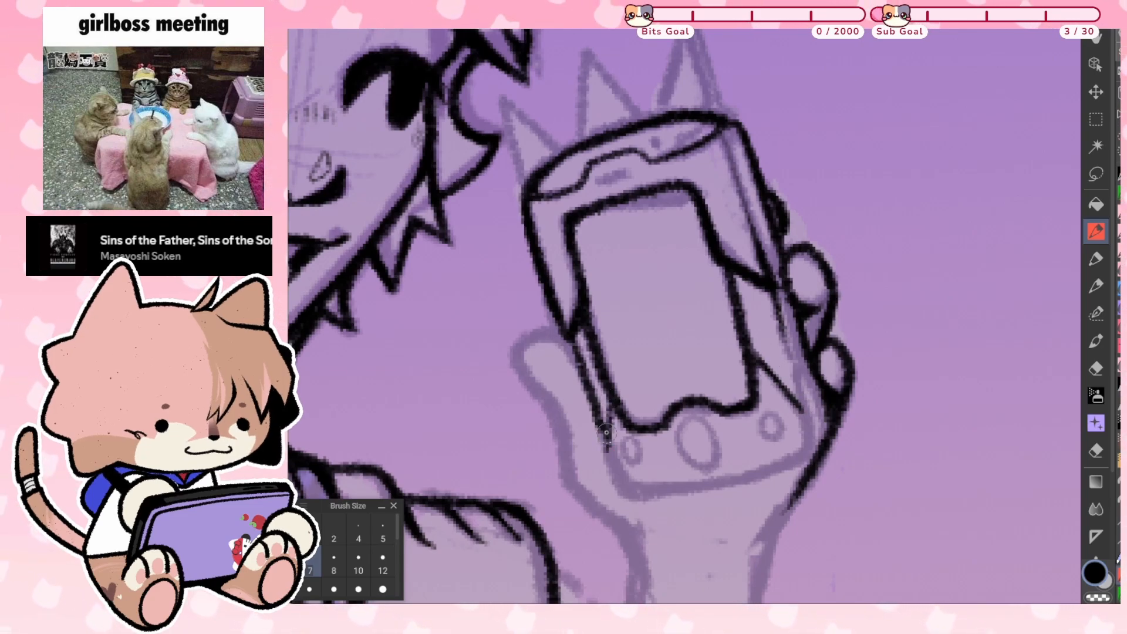
Ink the phone's bottom edge with its rounded corners, joining it to both side edges
mouse_move(605, 442)
mouse_down()
mouse_move(623, 493)
mouse_move(669, 496)
mouse_move(756, 468)
mouse_up()
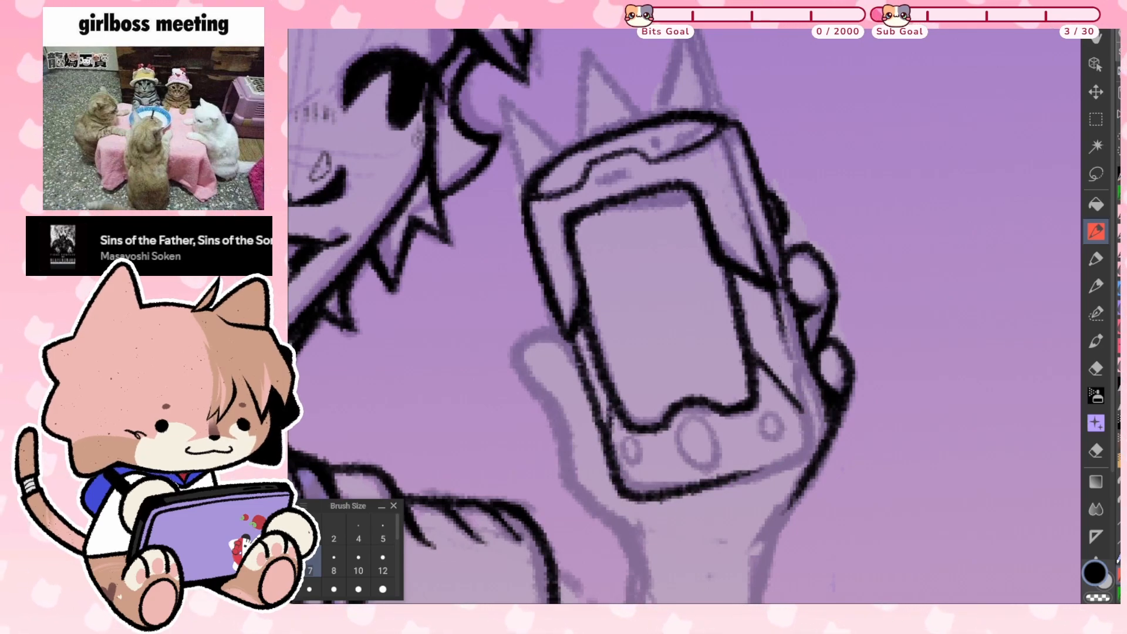
key(ctrl+z)
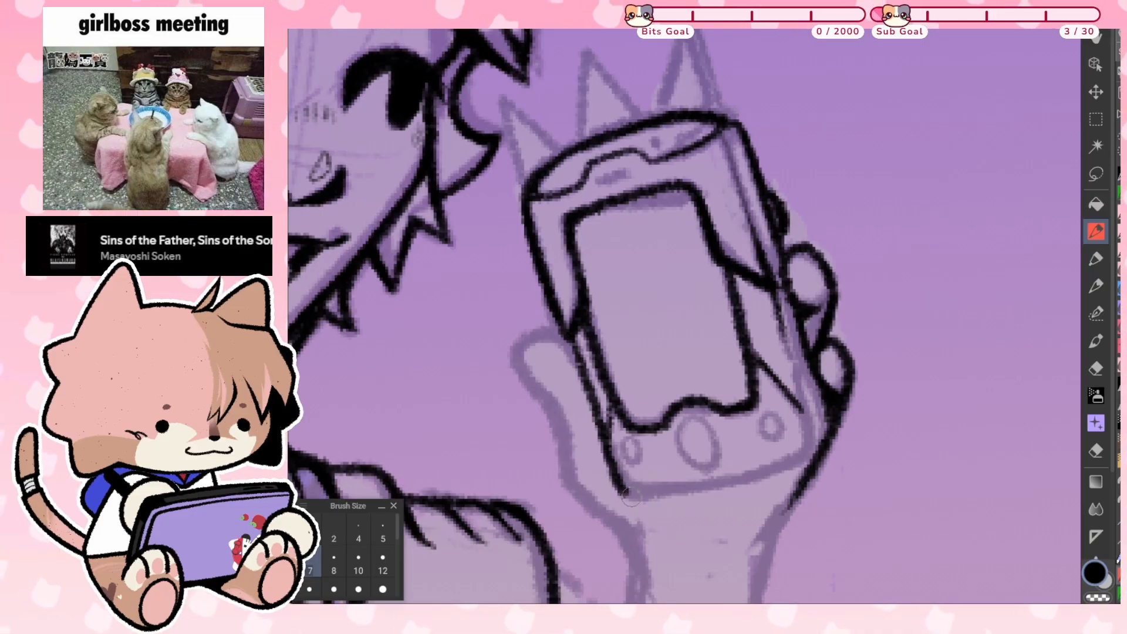
mouse_move(631, 496)
mouse_down()
mouse_move(772, 476)
mouse_move(807, 439)
mouse_up()
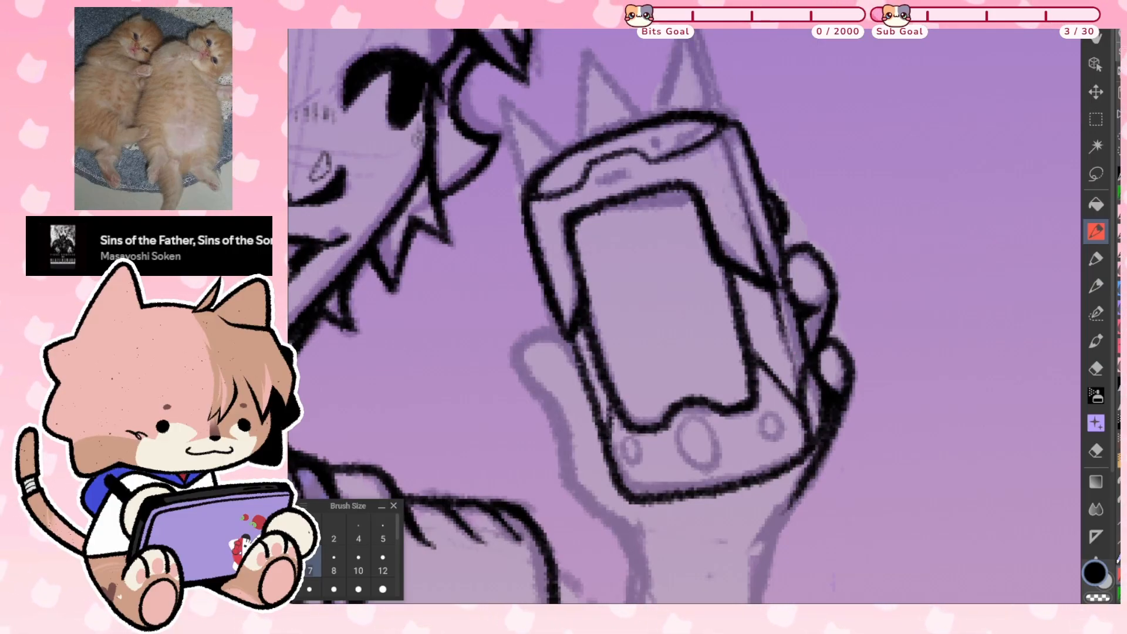
key(ctrl+z)
Ink the large oval center button and the two small oval buttons beneath the phone's screen
scroll(798, 467, up, 1)
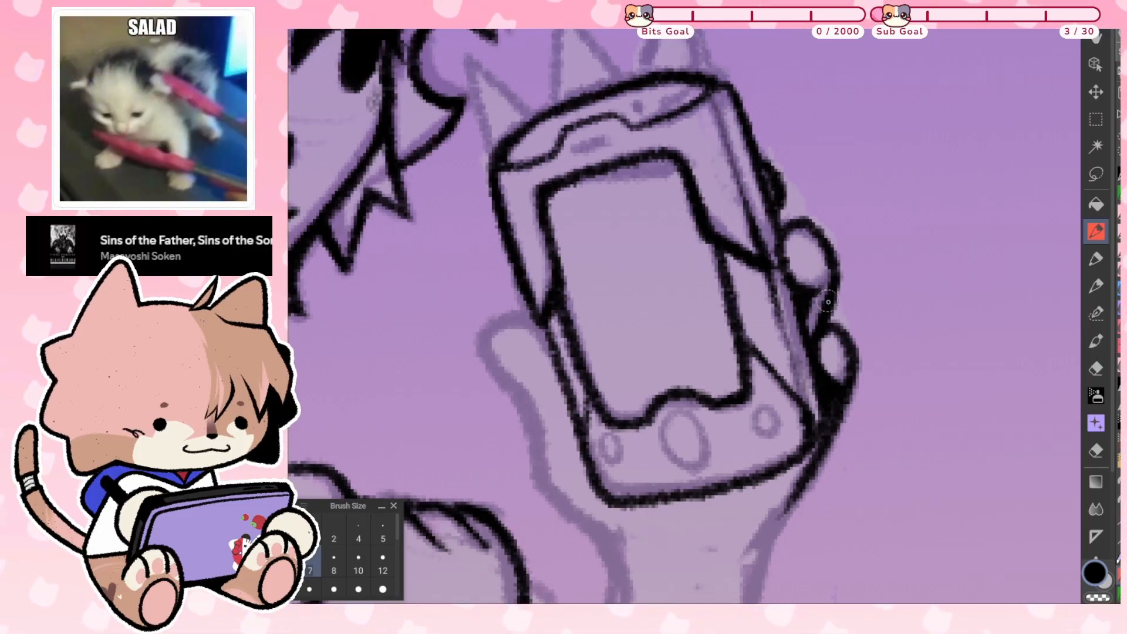
mouse_move(666, 456)
mouse_down()
mouse_move(696, 469)
mouse_move(707, 444)
mouse_move(698, 417)
mouse_move(671, 421)
mouse_move(670, 464)
mouse_up()
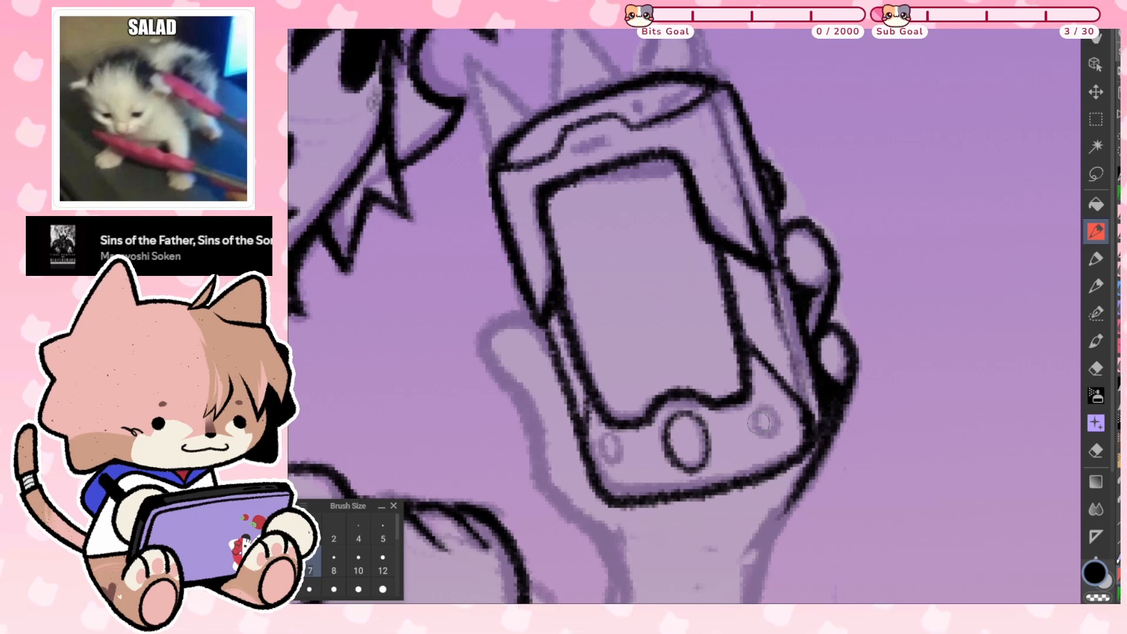
mouse_move(759, 422)
mouse_down()
mouse_move(776, 407)
mouse_move(770, 434)
mouse_up()
mouse_move(612, 456)
mouse_down()
mouse_move(621, 474)
mouse_move(624, 443)
mouse_up()
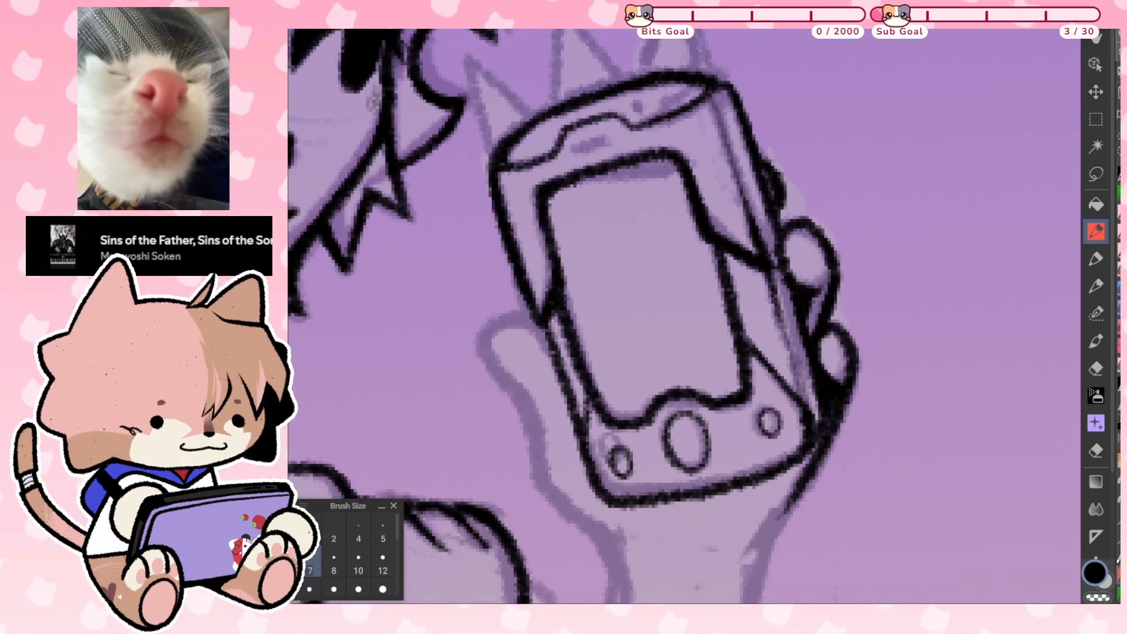
Ink the short speaker slot above the phone's screen and the camera dot on its top end
scroll(684, 317, down, 1)
scroll(684, 317, up, 2)
drag(683, 237, 657, 243)
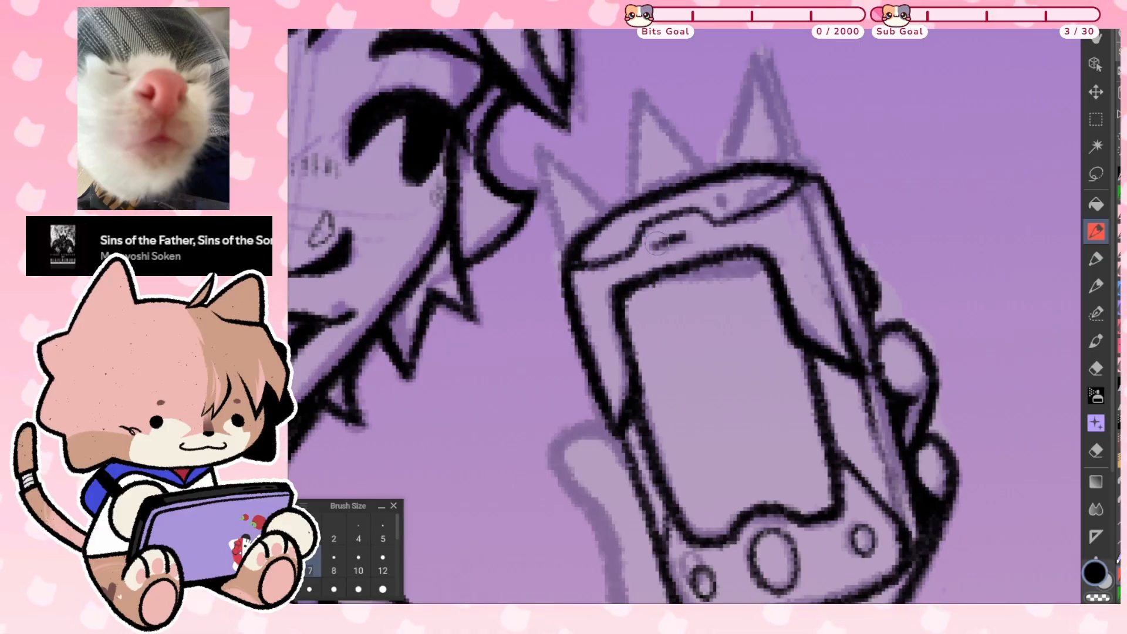
scroll(658, 243, down, 1)
scroll(722, 203, up, 1)
click(722, 203)
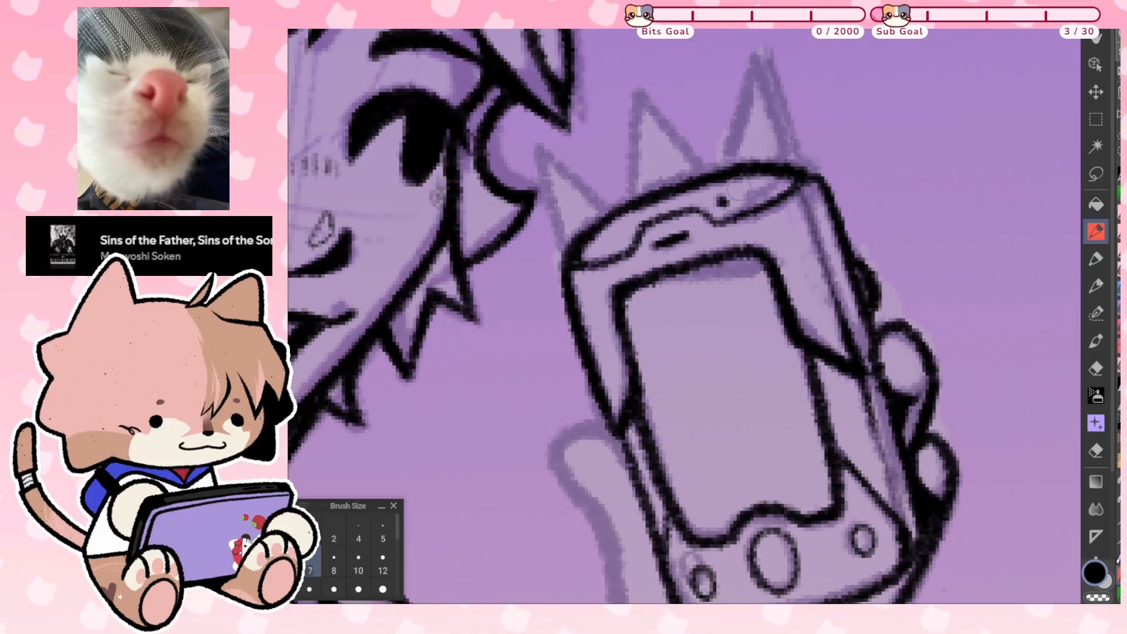
Ink the three pointed spikes on top of the phone and thicken their sloping outer edges
scroll(684, 317, up, 1)
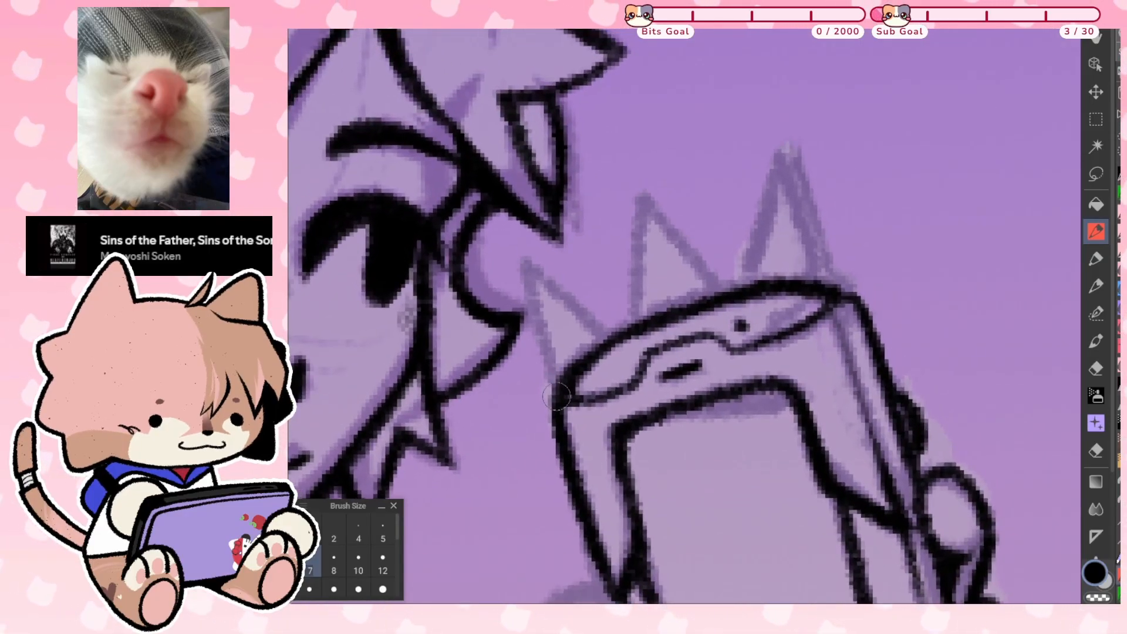
mouse_move(557, 385)
mouse_down()
mouse_move(520, 266)
mouse_move(621, 331)
mouse_move(640, 312)
mouse_move(641, 203)
mouse_move(704, 277)
mouse_move(725, 284)
mouse_move(766, 177)
mouse_move(808, 226)
mouse_move(837, 290)
mouse_up()
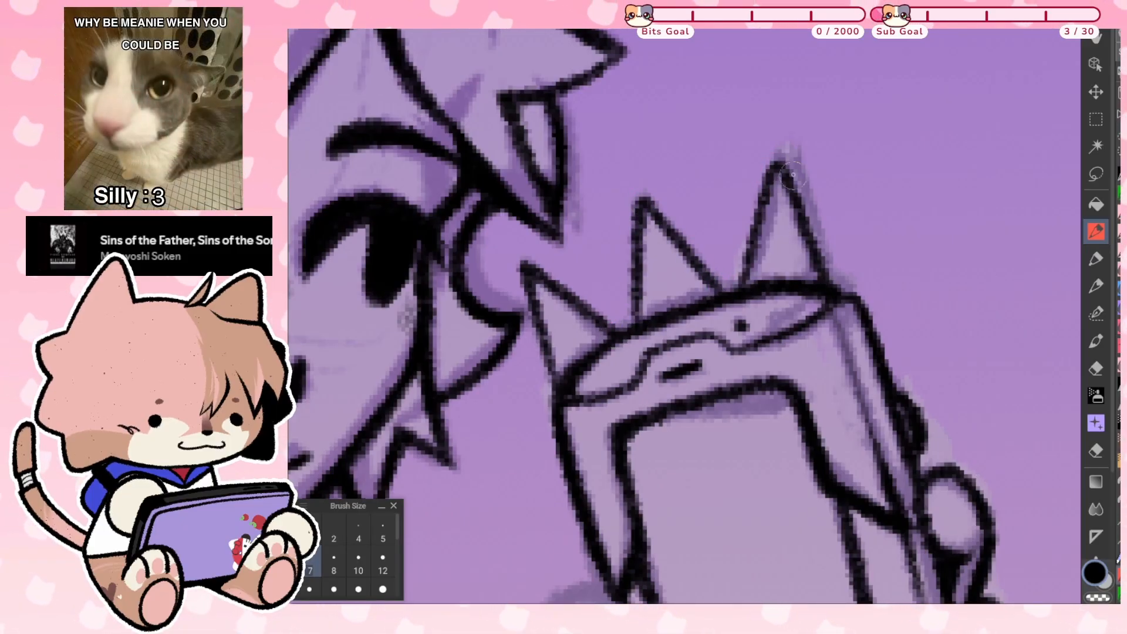
drag(790, 162, 837, 285)
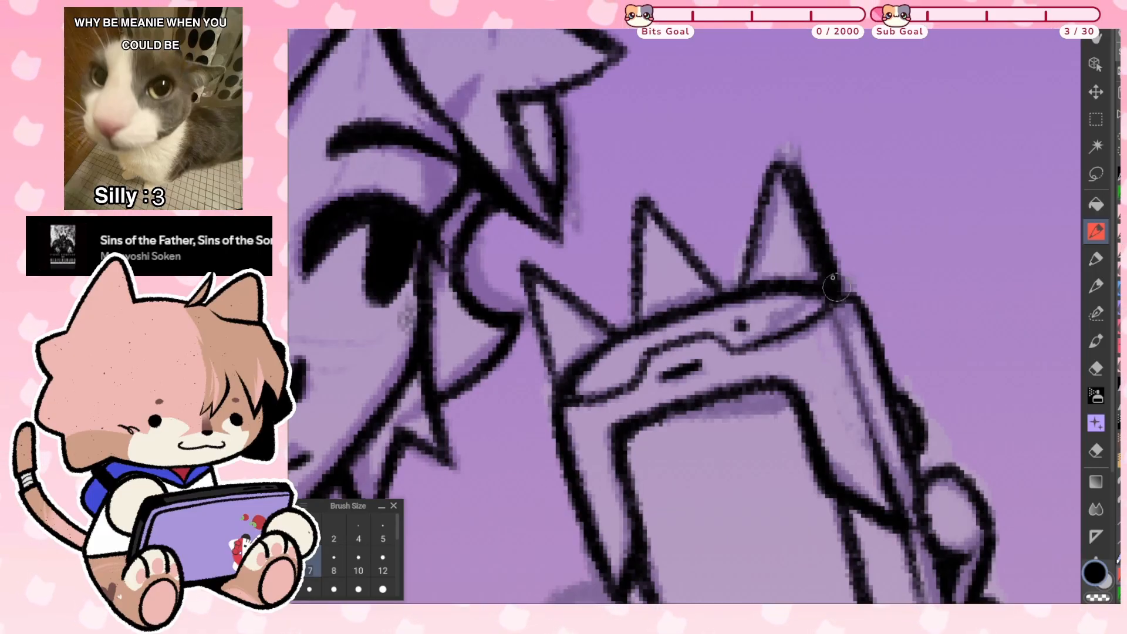
drag(787, 163, 816, 243)
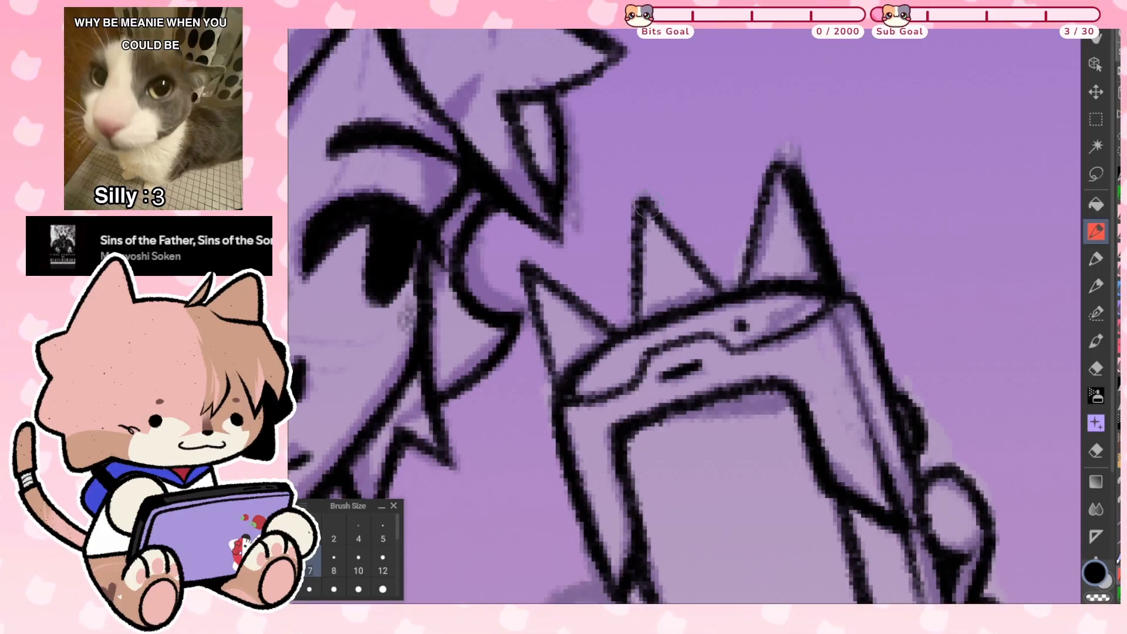
mouse_move(648, 200)
mouse_down()
mouse_move(718, 292)
mouse_move(658, 207)
mouse_move(702, 260)
mouse_up()
drag(549, 273, 616, 322)
scroll(684, 316, down, 5)
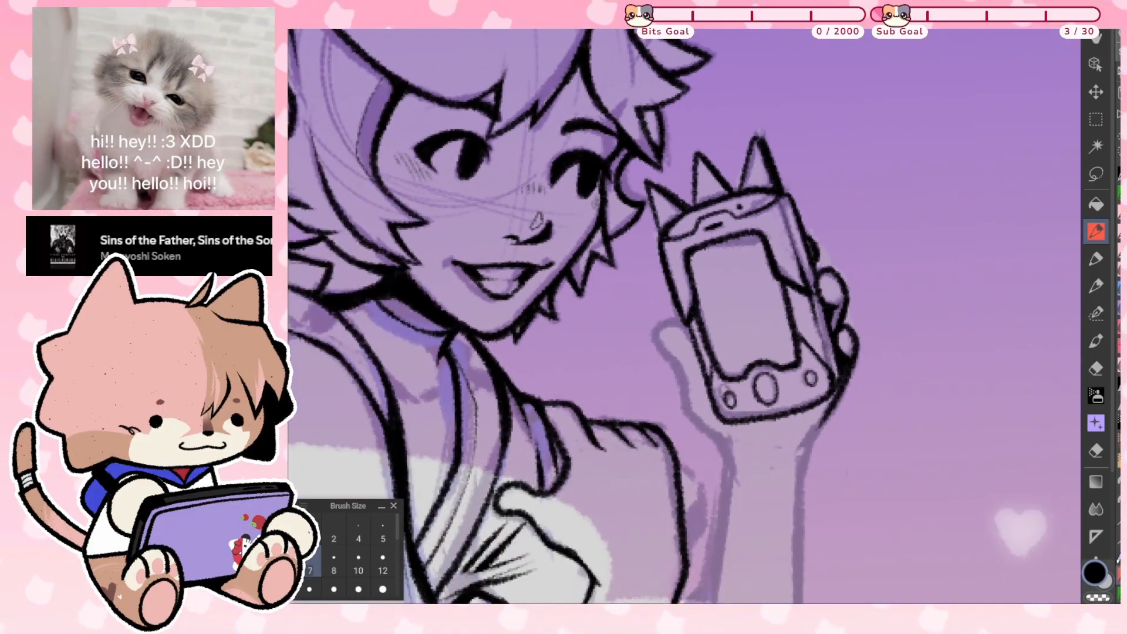
Ink the rounded thumb beside the phone and the palm's edge down to the wrist
scroll(684, 316, up, 2)
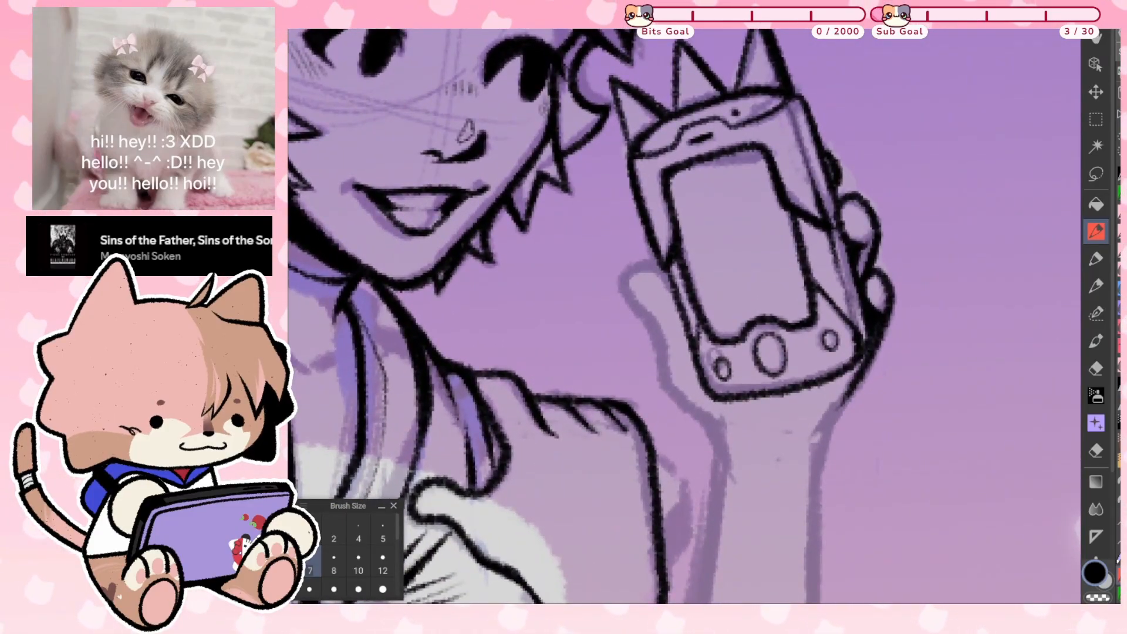
scroll(684, 316, up, 1)
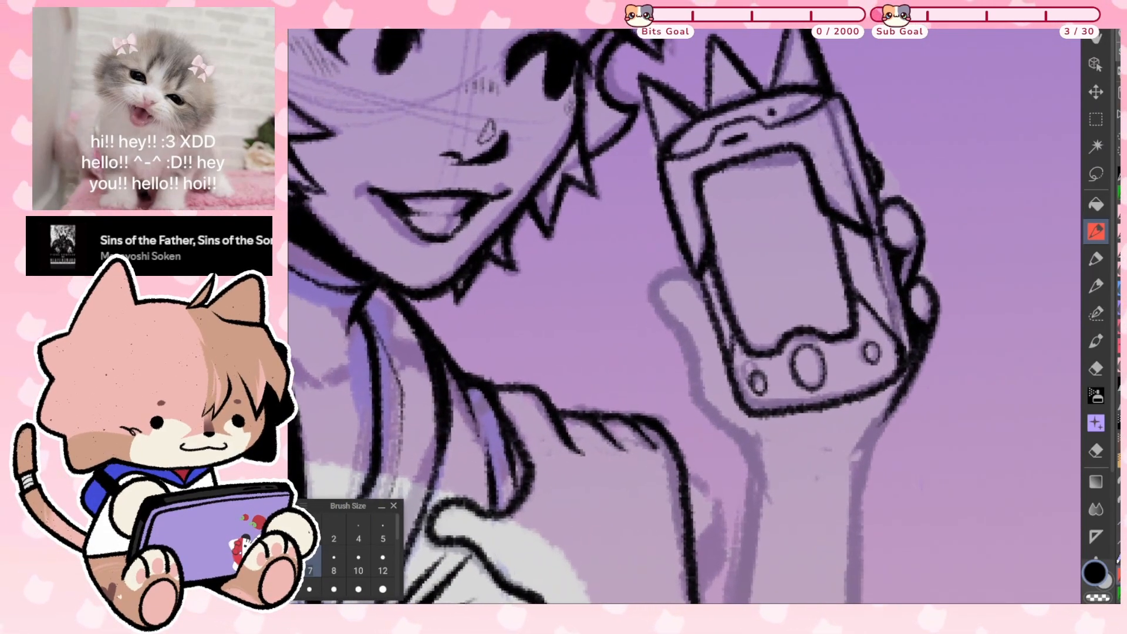
scroll(778, 117, up, 2)
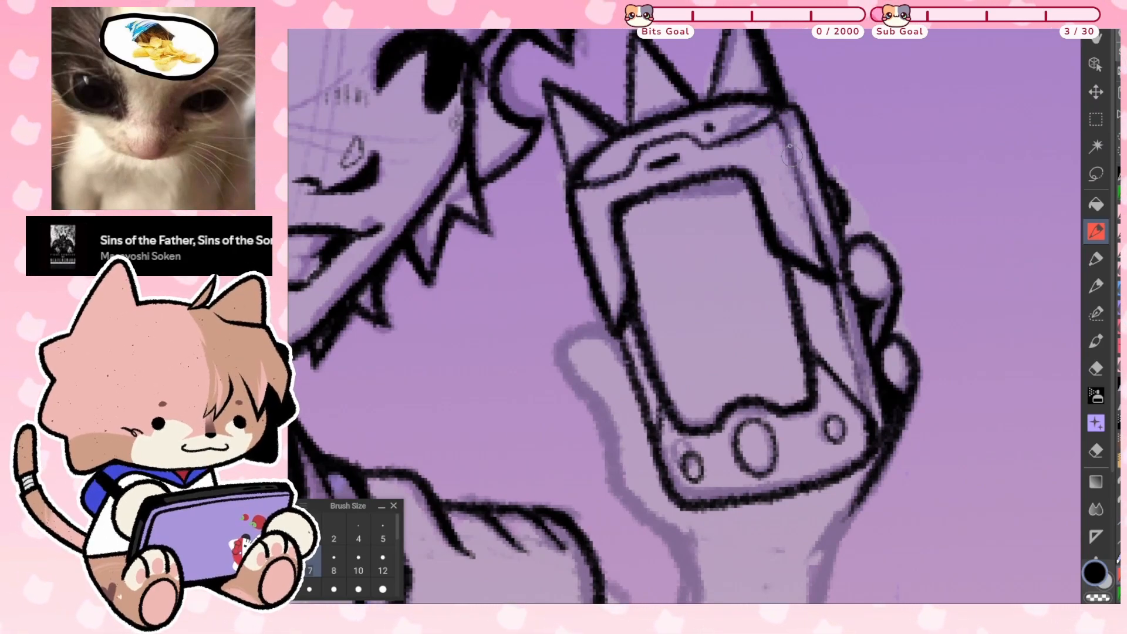
scroll(728, 147, down, 2)
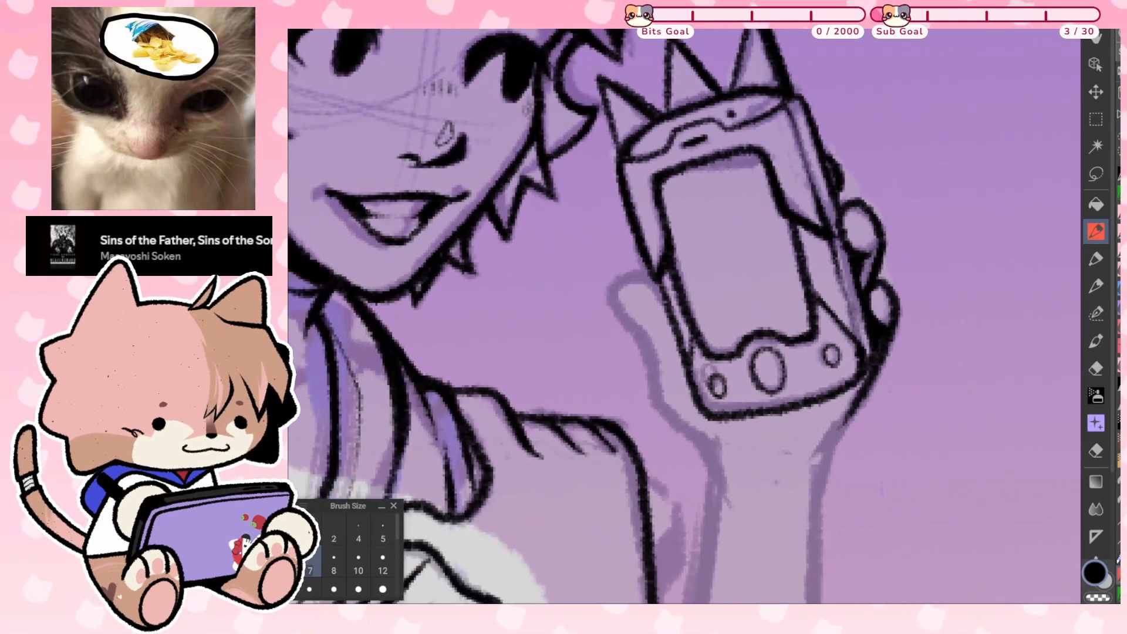
scroll(681, 205, up, 1)
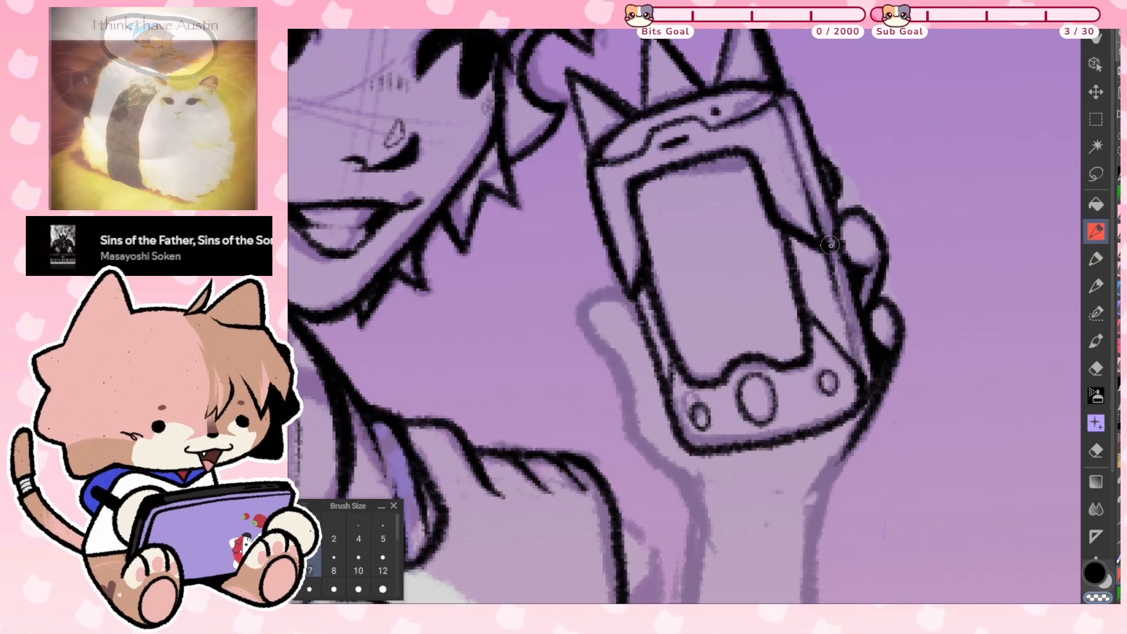
scroll(683, 316, down, 3)
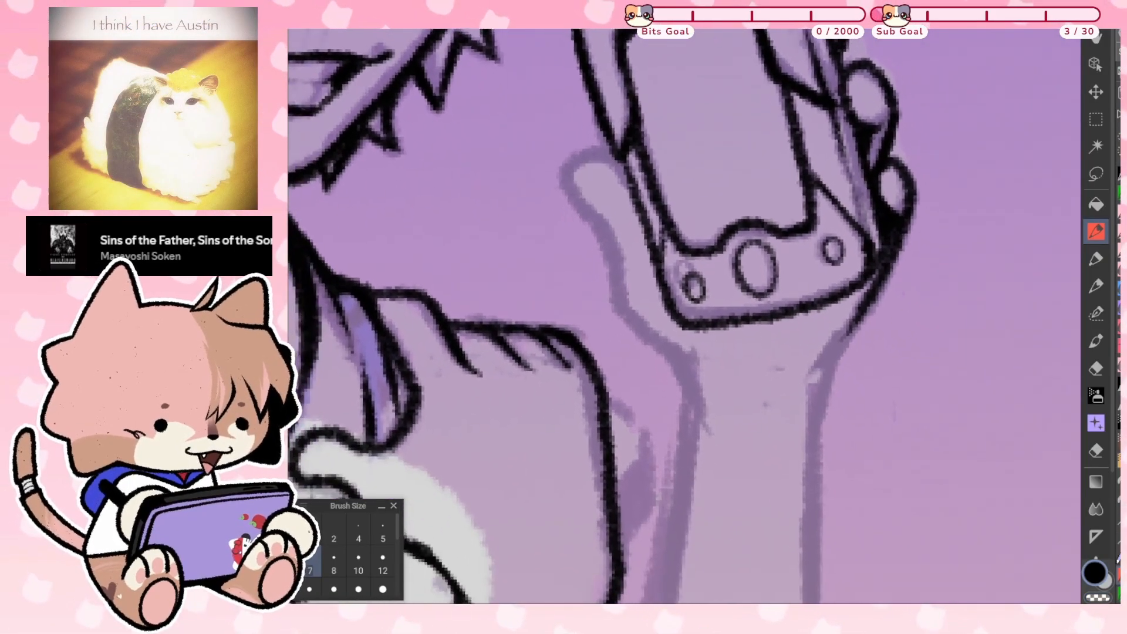
scroll(769, 229, up, 1)
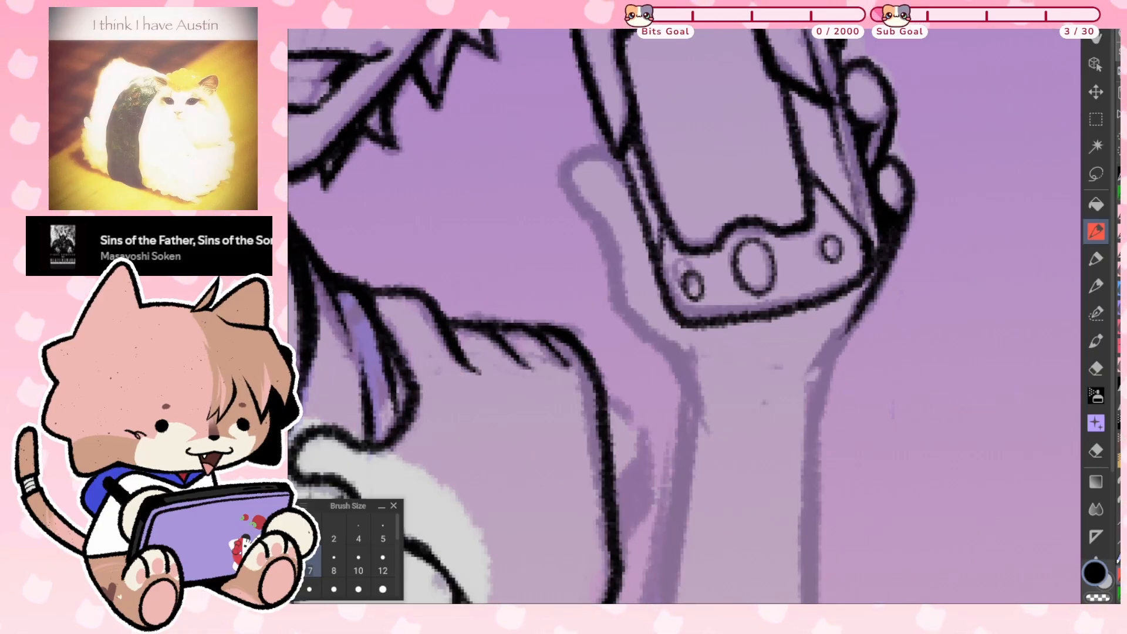
scroll(684, 316, up, 1)
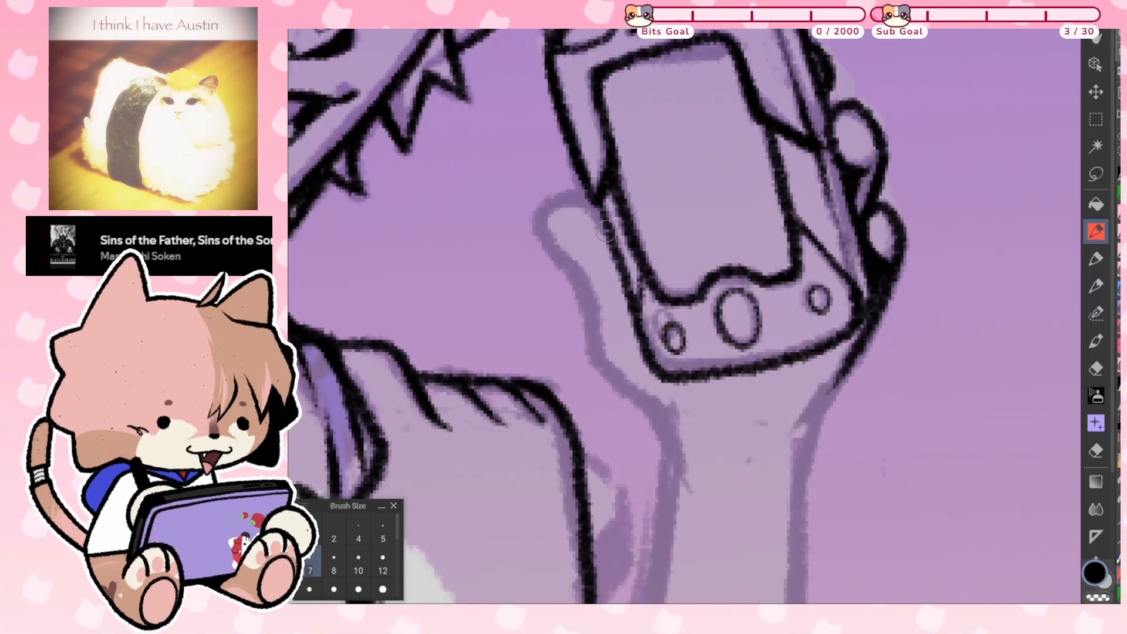
mouse_move(605, 198)
mouse_down()
mouse_move(553, 209)
mouse_move(547, 236)
mouse_move(586, 291)
mouse_move(605, 294)
mouse_move(587, 287)
mouse_move(605, 371)
mouse_move(637, 409)
mouse_move(669, 418)
mouse_up()
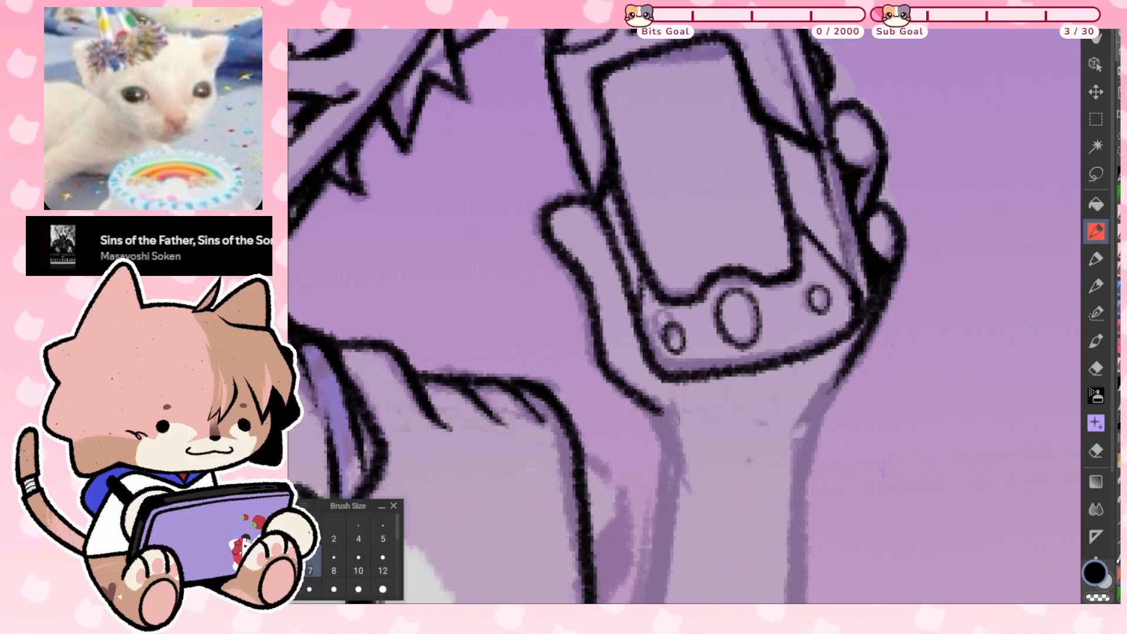
scroll(684, 315, down, 1)
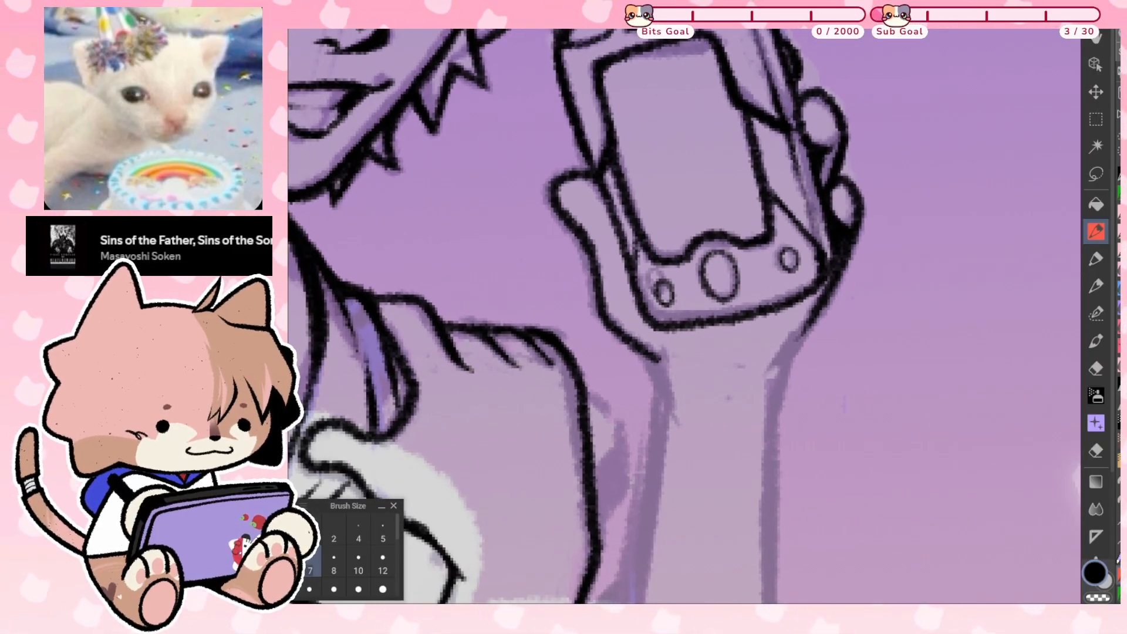
Ink both edges of the wrist and forearm beneath the phone, down to the pointed sleeve opening at the elbow
drag(648, 357, 666, 389)
drag(811, 324, 772, 405)
scroll(684, 317, down, 4)
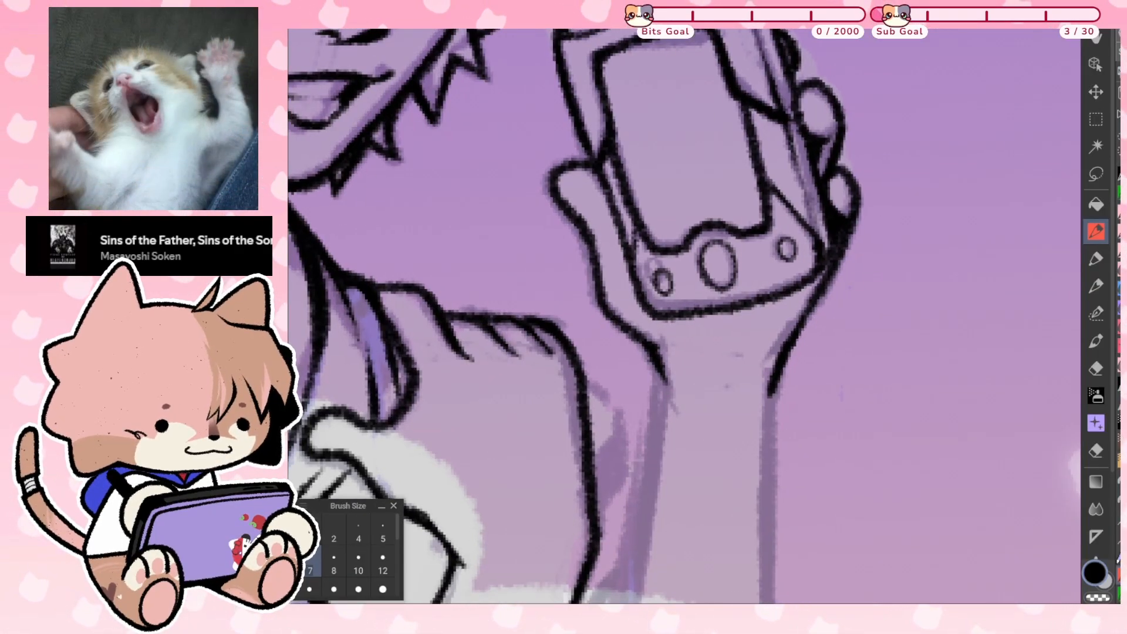
mouse_move(655, 262)
mouse_down()
mouse_move(644, 360)
mouse_move(773, 181)
mouse_up()
key(ctrl+z)
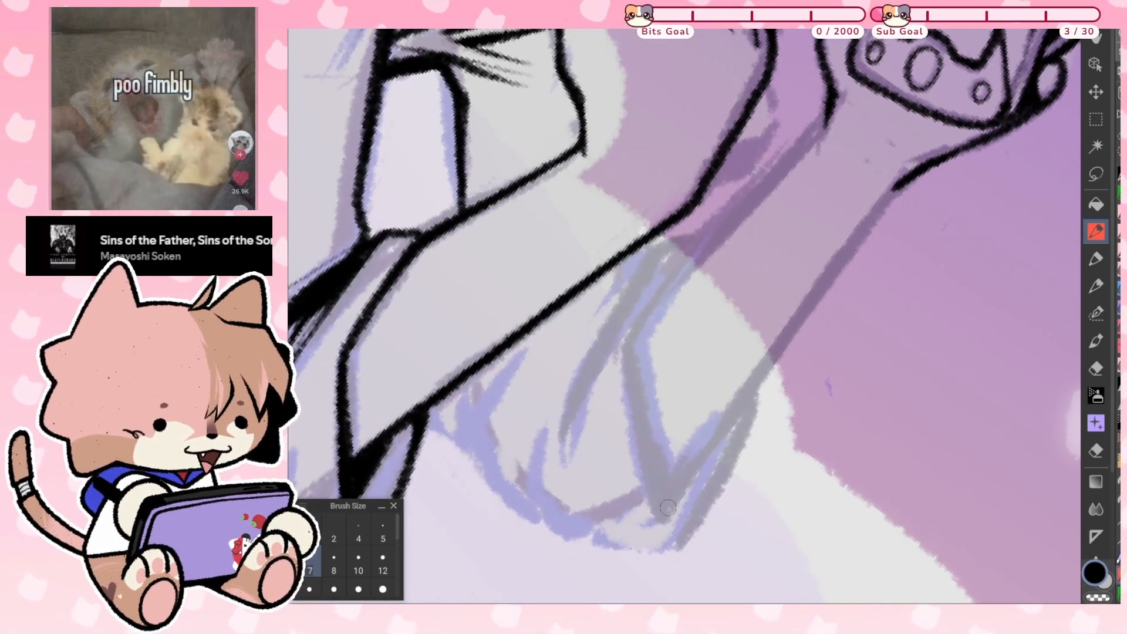
mouse_move(665, 523)
mouse_down()
mouse_move(626, 349)
mouse_move(677, 273)
mouse_move(783, 157)
mouse_up()
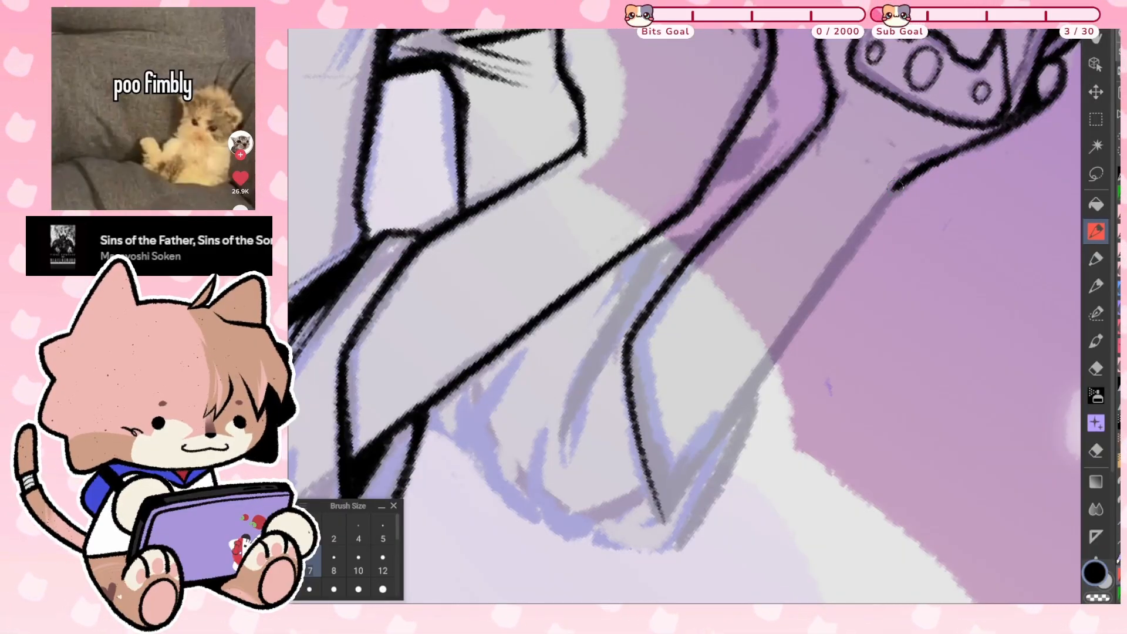
mouse_move(896, 185)
mouse_down()
mouse_move(771, 345)
mouse_move(710, 447)
mouse_move(676, 475)
mouse_move(665, 474)
mouse_move(630, 335)
mouse_up()
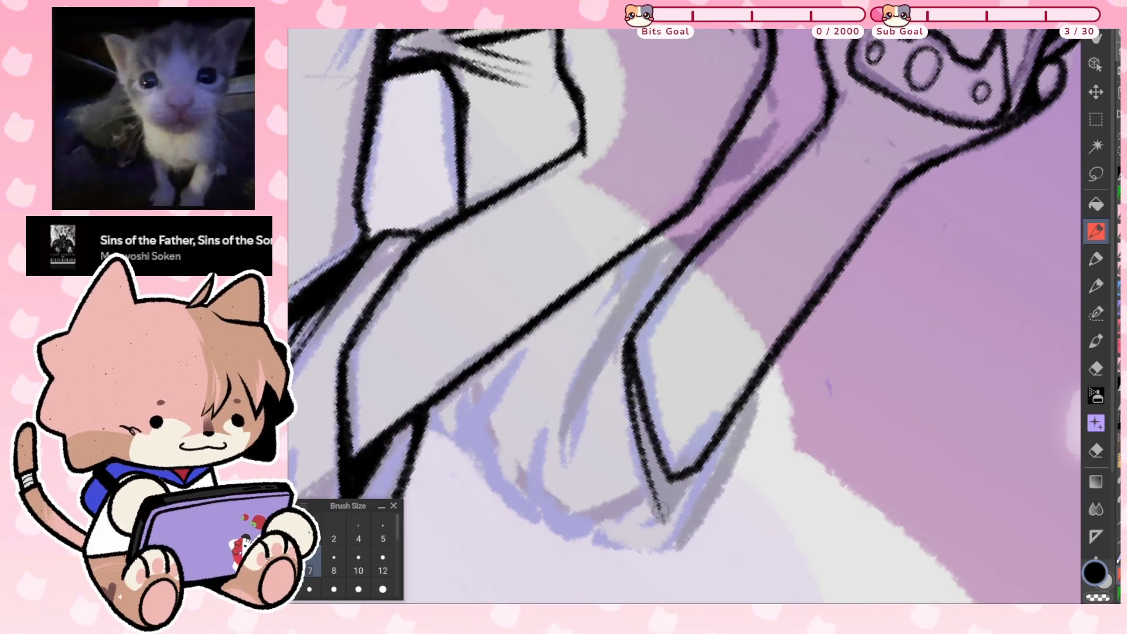
Fill the gap between the two lines of the raised arm's sleeve opening with solid black down to its point
drag(663, 517, 662, 460)
drag(661, 506, 628, 361)
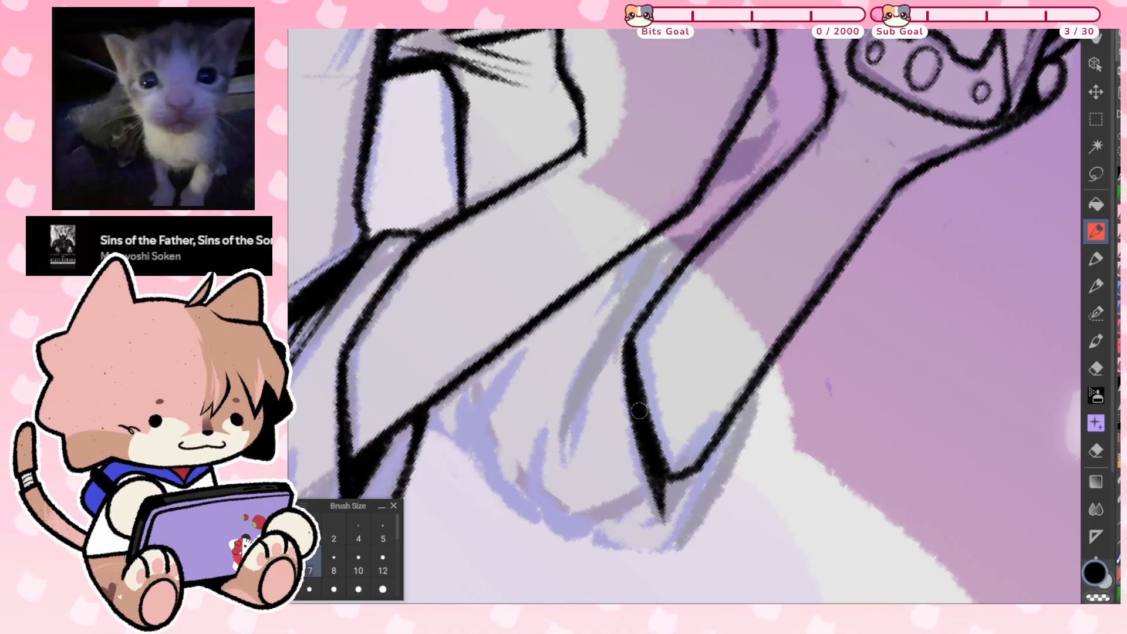
mouse_move(683, 485)
mouse_down()
mouse_move(663, 499)
mouse_move(681, 479)
mouse_move(658, 449)
mouse_up()
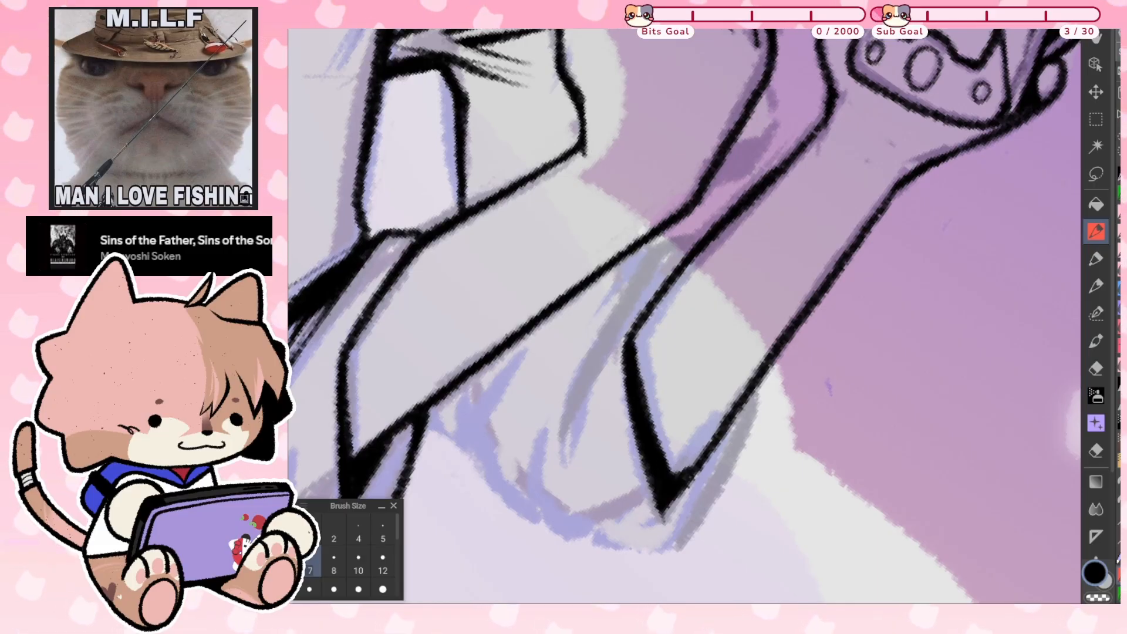
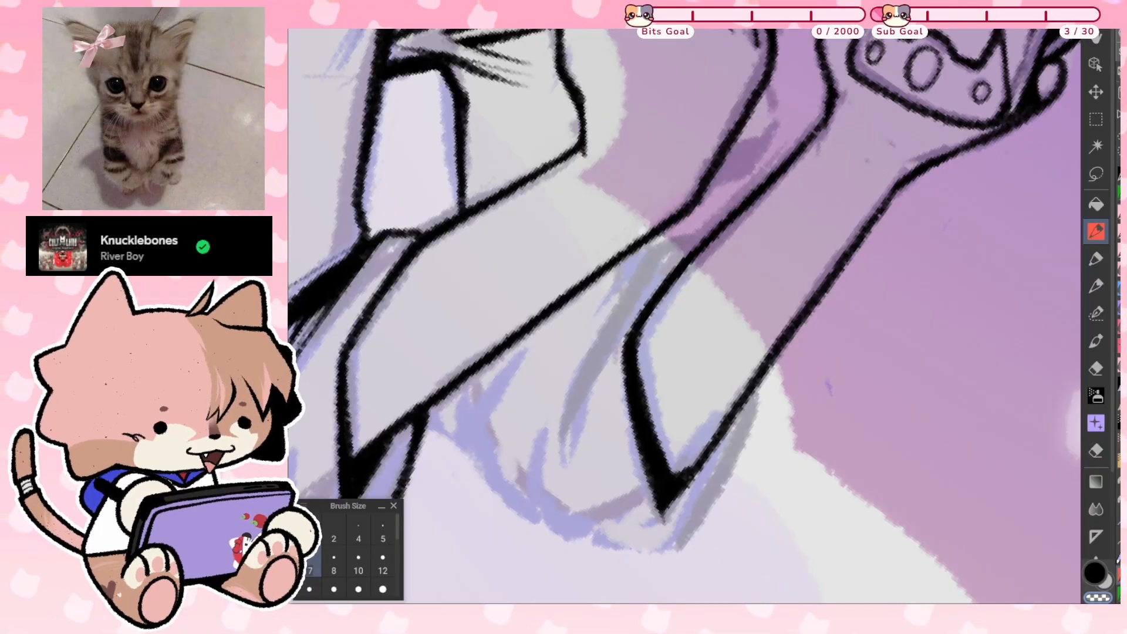
Ink the tapering fold lines hanging beside the raised arm's elbow and darken where they meet the neighbouring sleeve
drag(664, 517, 782, 482)
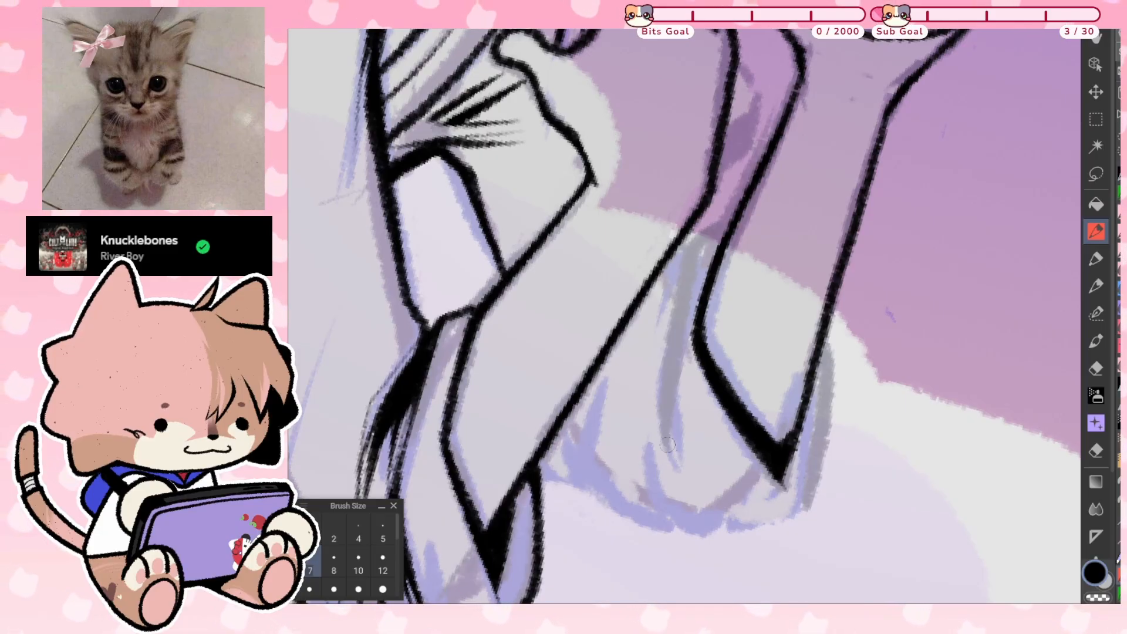
mouse_move(667, 444)
mouse_down()
mouse_move(660, 385)
mouse_move(690, 256)
mouse_move(736, 216)
mouse_move(699, 257)
mouse_move(728, 228)
mouse_move(669, 260)
mouse_move(634, 377)
mouse_up()
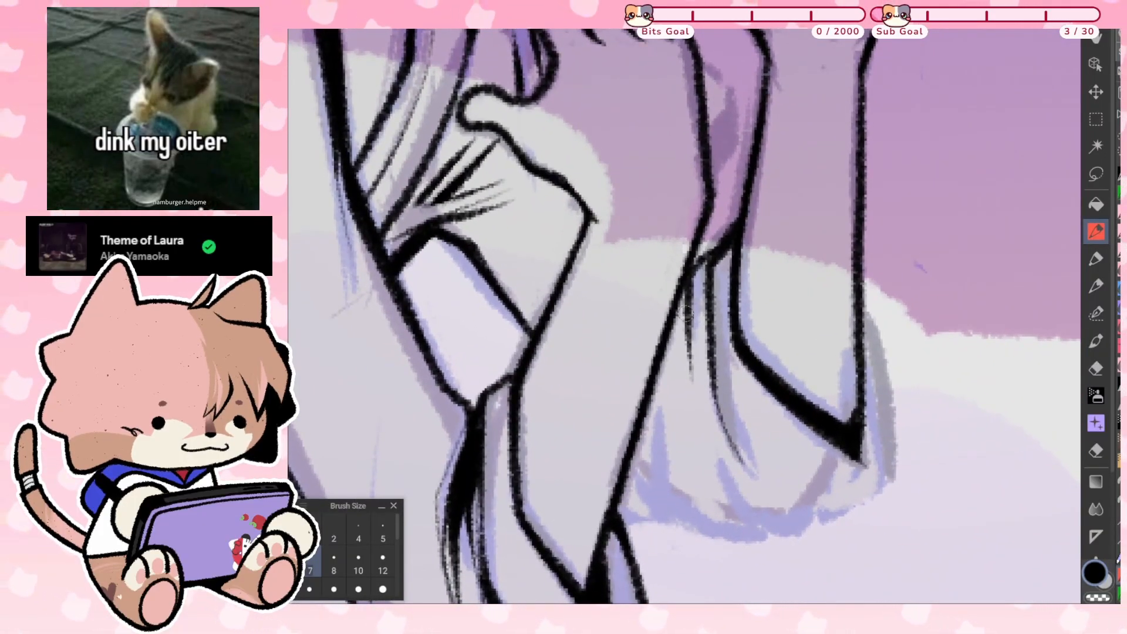
drag(690, 295, 714, 255)
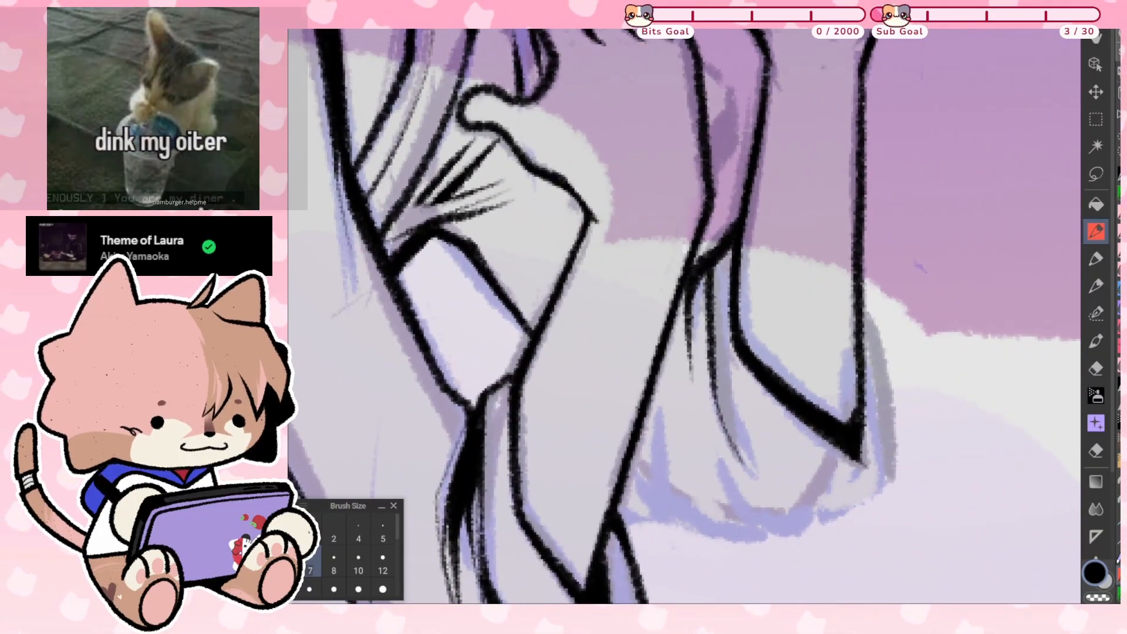
scroll(580, 324, down, 2)
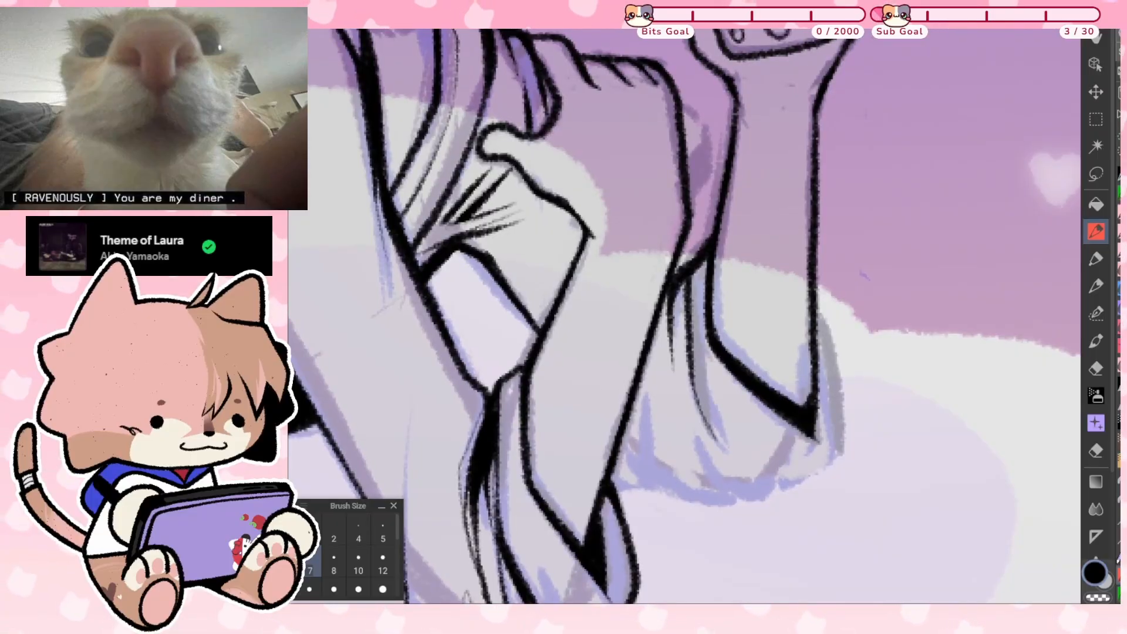
mouse_move(814, 299)
mouse_down()
mouse_move(835, 448)
mouse_move(776, 487)
mouse_up()
key(ctrl+z)
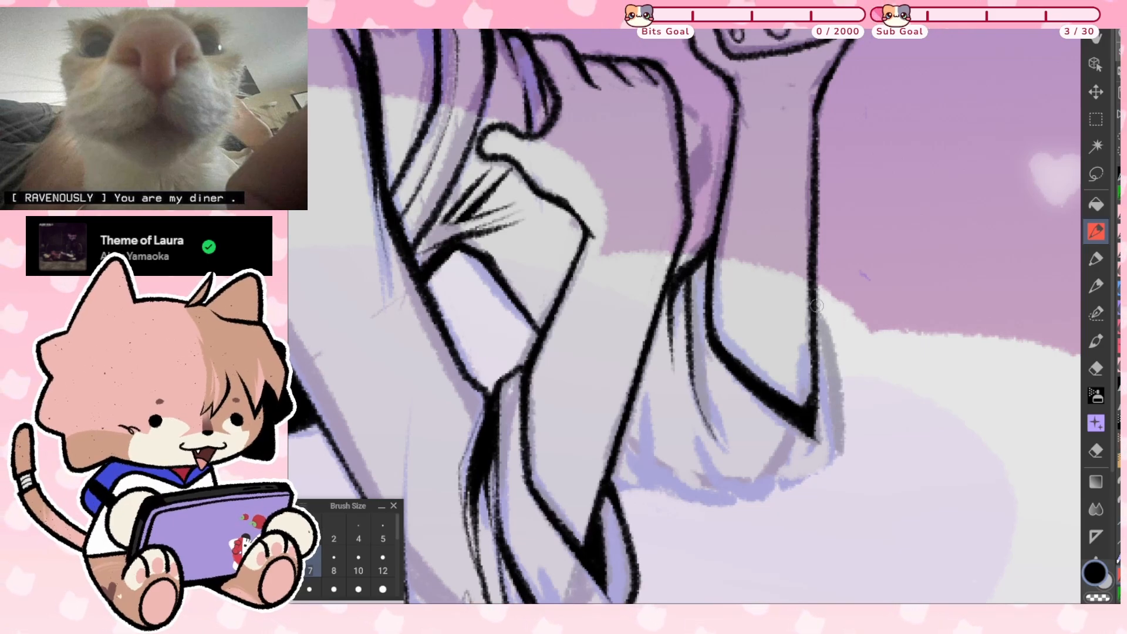
mouse_move(816, 292)
mouse_down()
mouse_move(836, 411)
mouse_move(828, 457)
mouse_move(771, 494)
mouse_move(683, 414)
mouse_move(728, 299)
mouse_up()
key(ctrl+z)
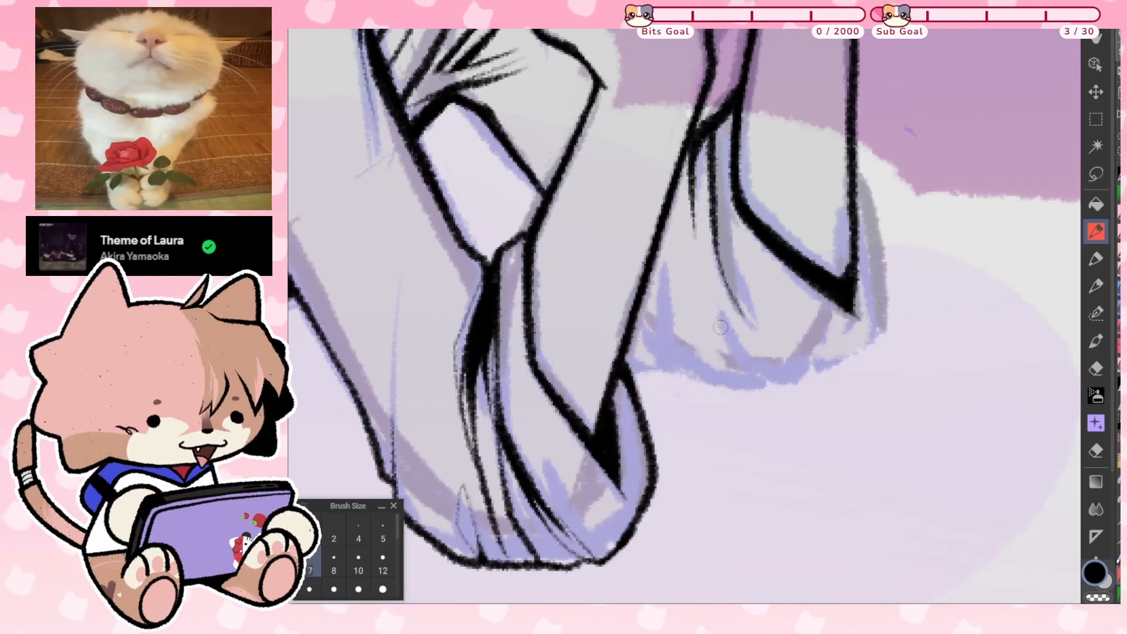
Ink the raised arm's hanging sleeve with a scalloped lower hem and a rounded outer edge behind the forearm
mouse_move(661, 271)
mouse_down()
mouse_move(668, 346)
mouse_move(716, 381)
mouse_move(740, 387)
mouse_move(771, 363)
mouse_move(774, 376)
mouse_move(802, 379)
mouse_move(862, 351)
mouse_up()
mouse_move(863, 195)
mouse_down()
mouse_move(882, 279)
mouse_move(866, 352)
mouse_move(882, 308)
mouse_up()
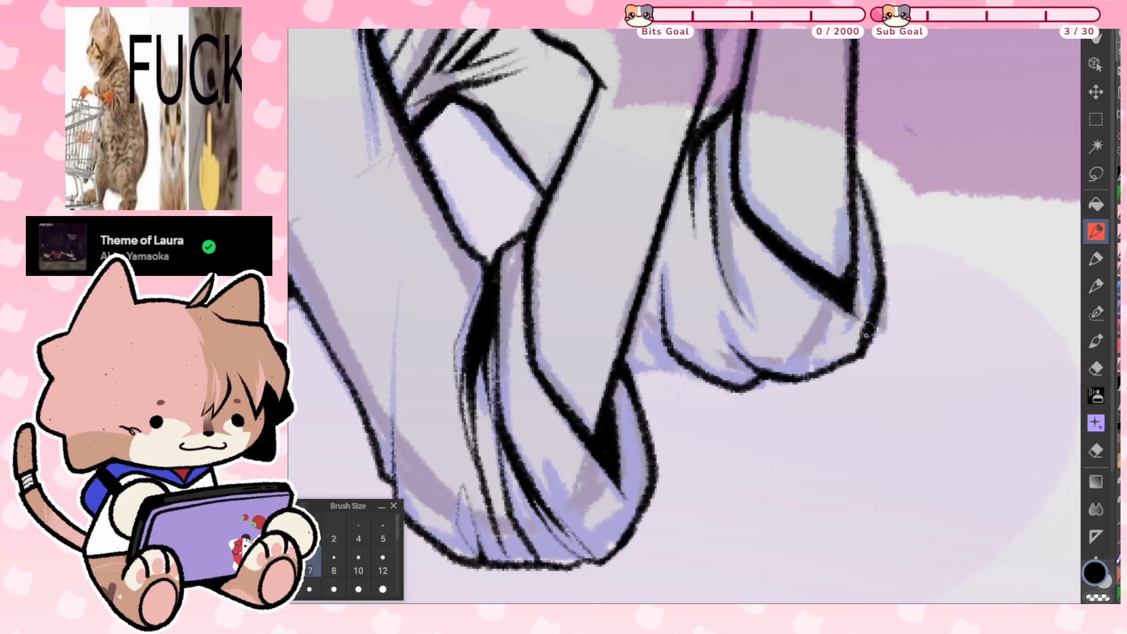
drag(859, 348, 874, 285)
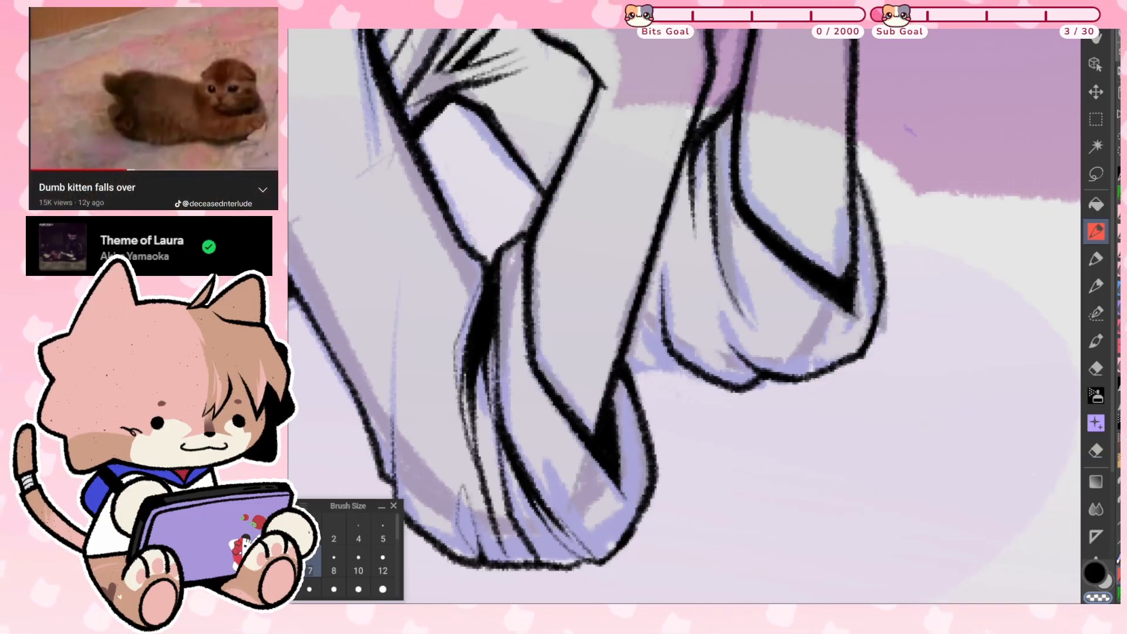
Close the inner end of the hanging sleeve's hem with short creases and thicken the fold lines above it
scroll(837, 409, down, 2)
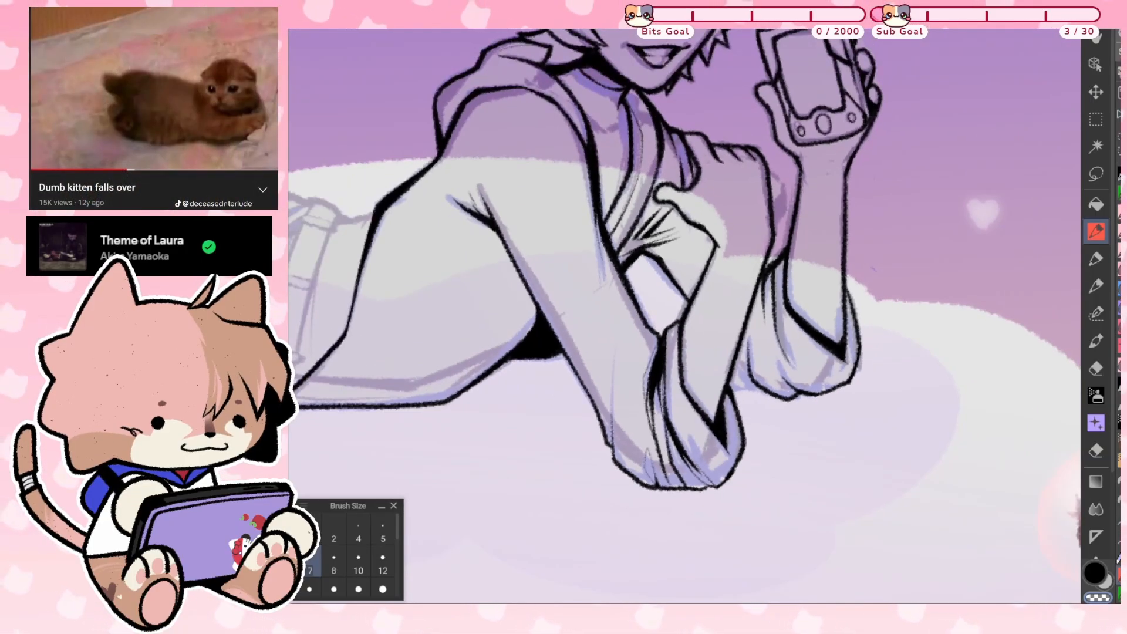
scroll(581, 311, up, 2)
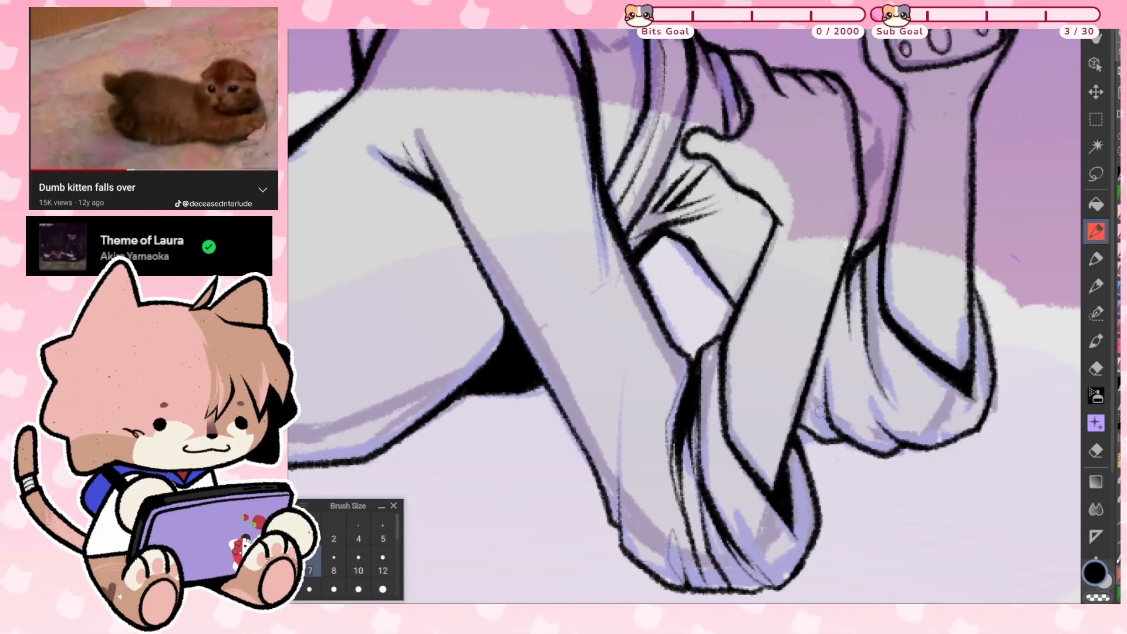
mouse_move(825, 388)
mouse_down()
mouse_move(835, 439)
mouse_move(819, 399)
mouse_move(799, 413)
mouse_move(820, 438)
mouse_up()
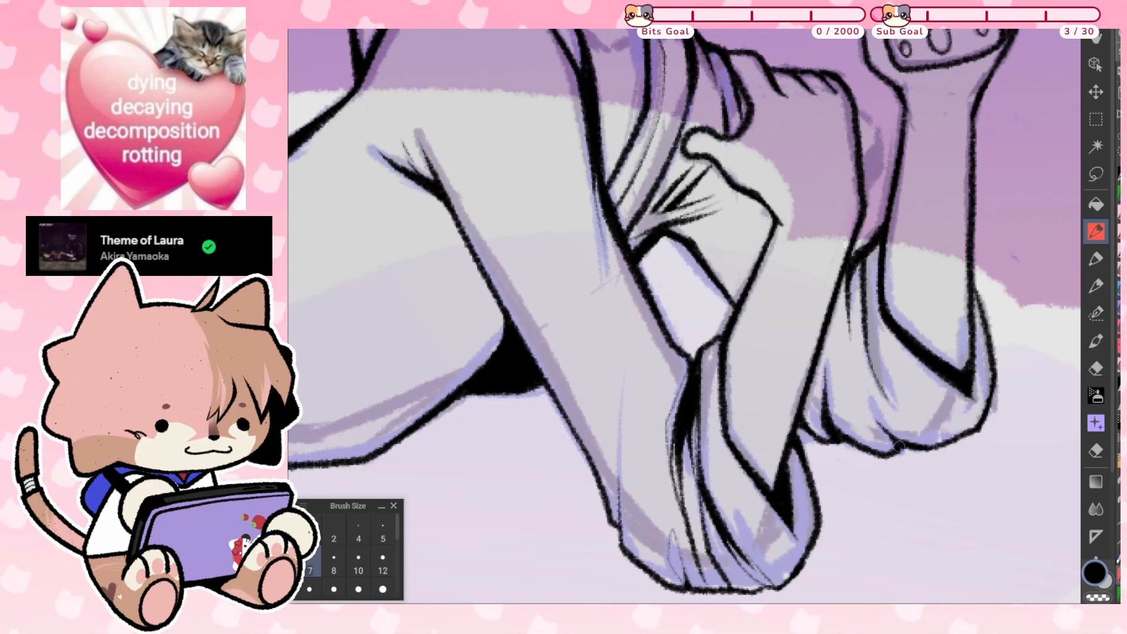
mouse_move(848, 323)
mouse_down()
mouse_move(844, 281)
mouse_move(844, 296)
mouse_up()
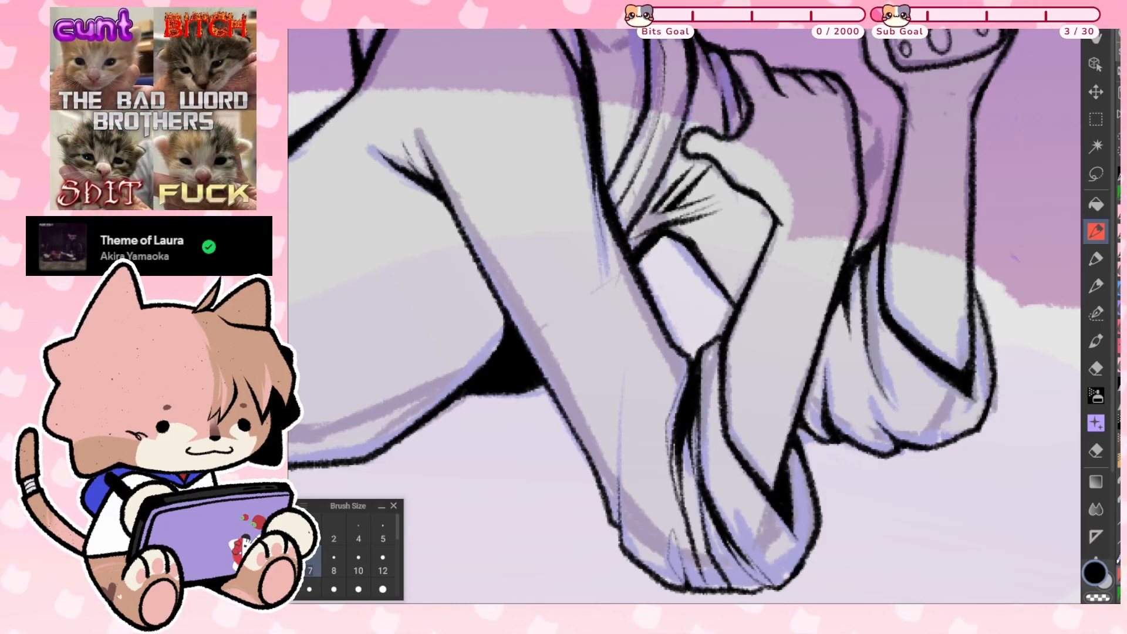
Add a short tapering crease on the bent sleeve just above the gap between the arms
scroll(758, 285, down, 3)
scroll(698, 191, up, 3)
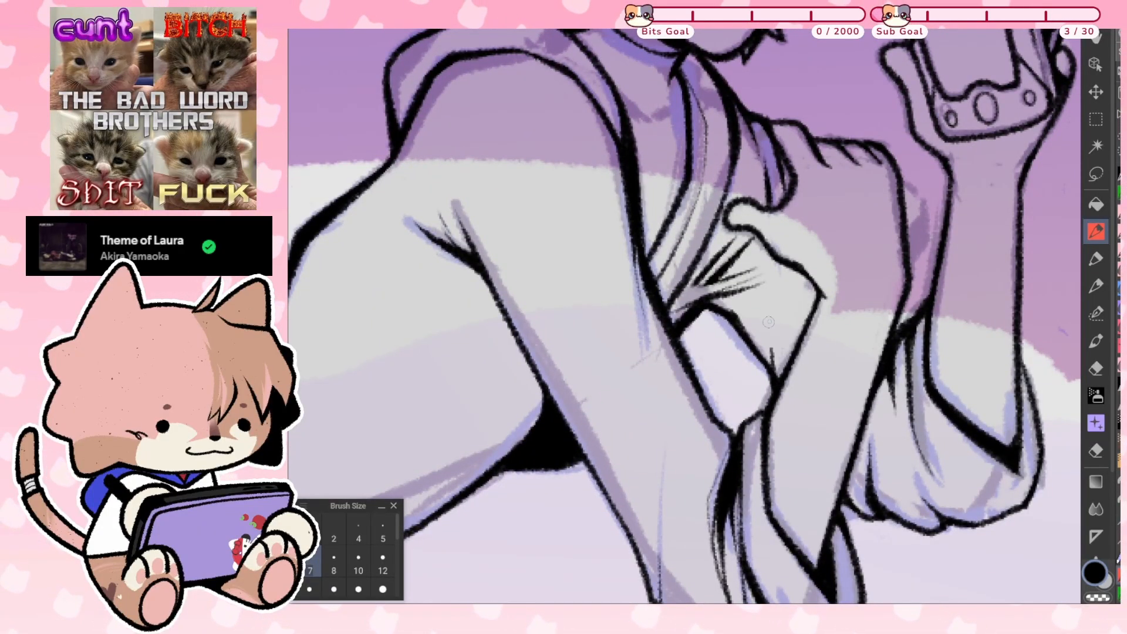
drag(772, 351, 766, 330)
scroll(712, 301, down, 3)
scroll(597, 347, up, 3)
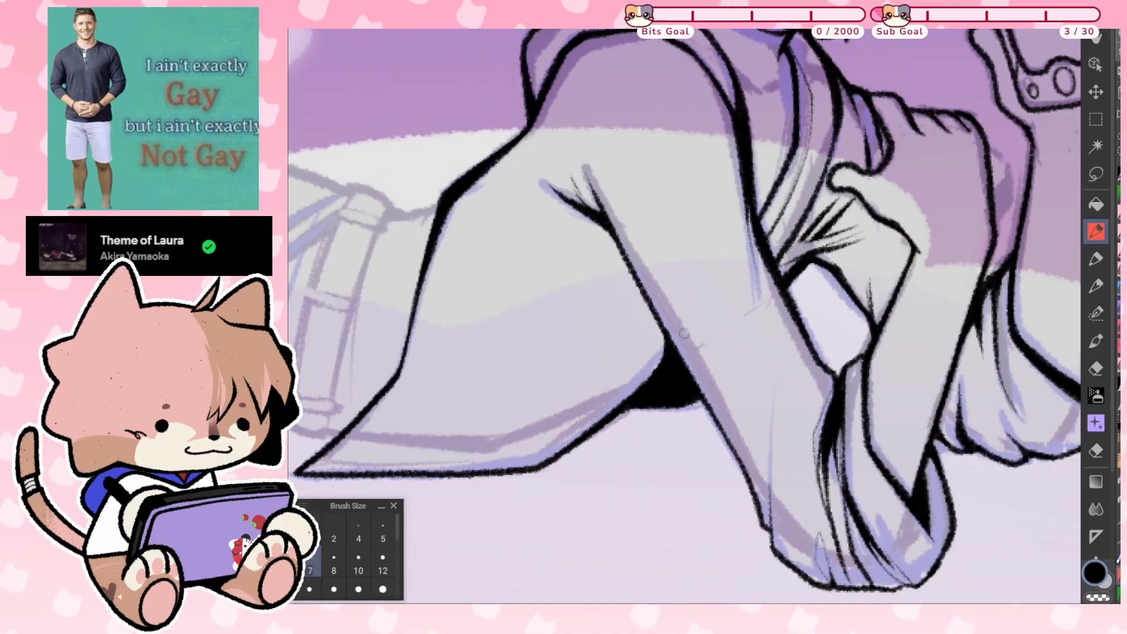
Add thin fold lines on the supporting arm's sleeve beside the black shadow and below the chest opening
drag(678, 318, 698, 385)
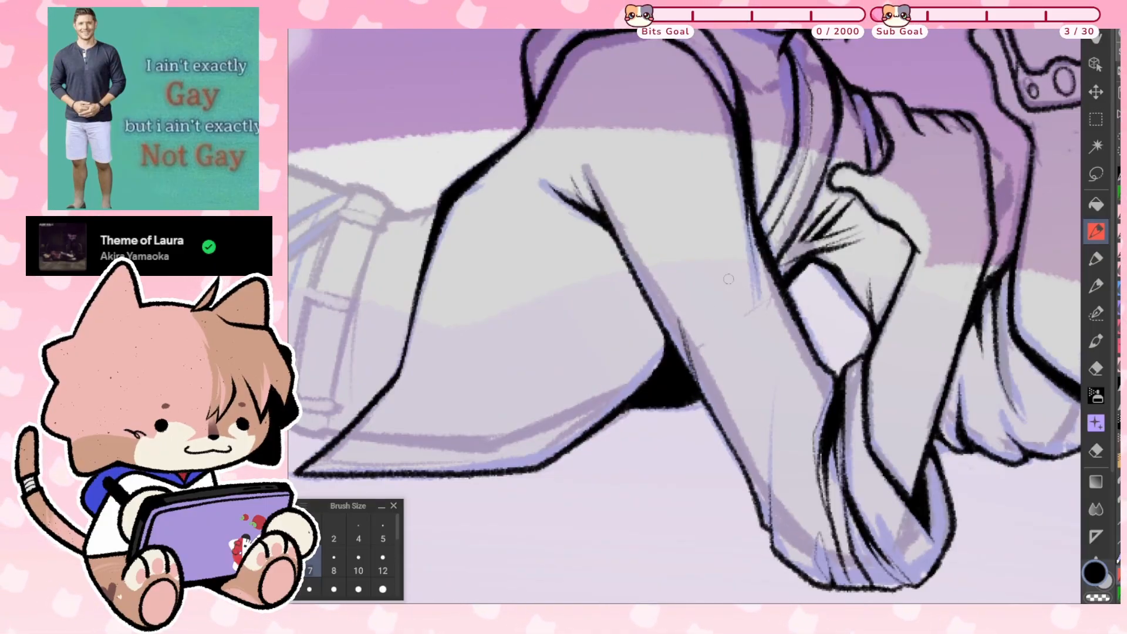
scroll(705, 353, down, 3)
scroll(705, 352, up, 3)
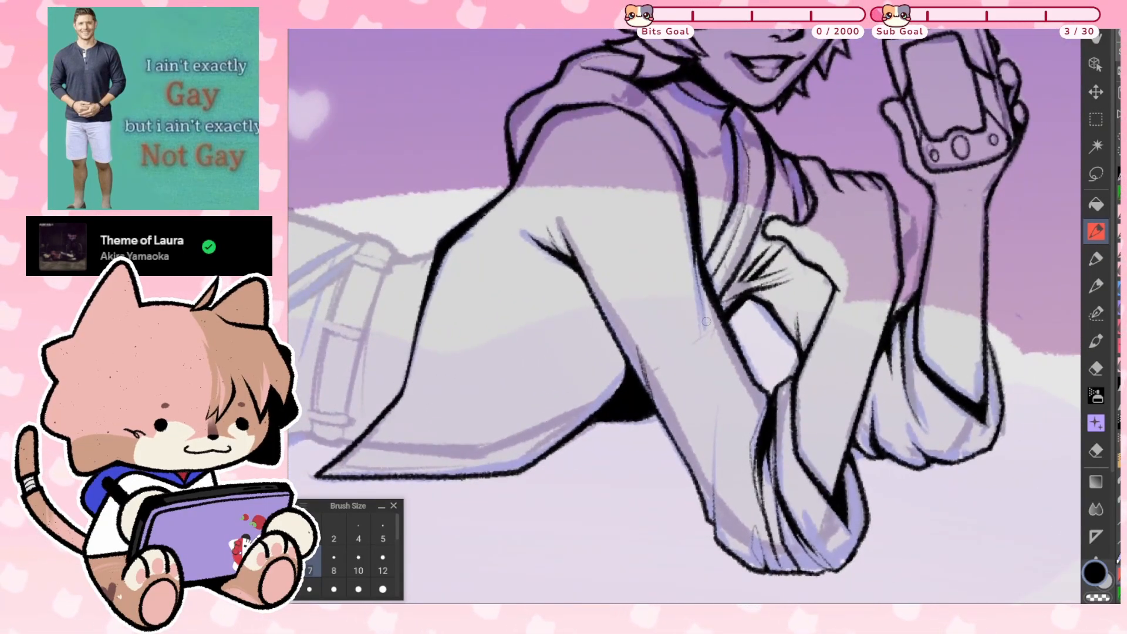
drag(706, 320, 709, 388)
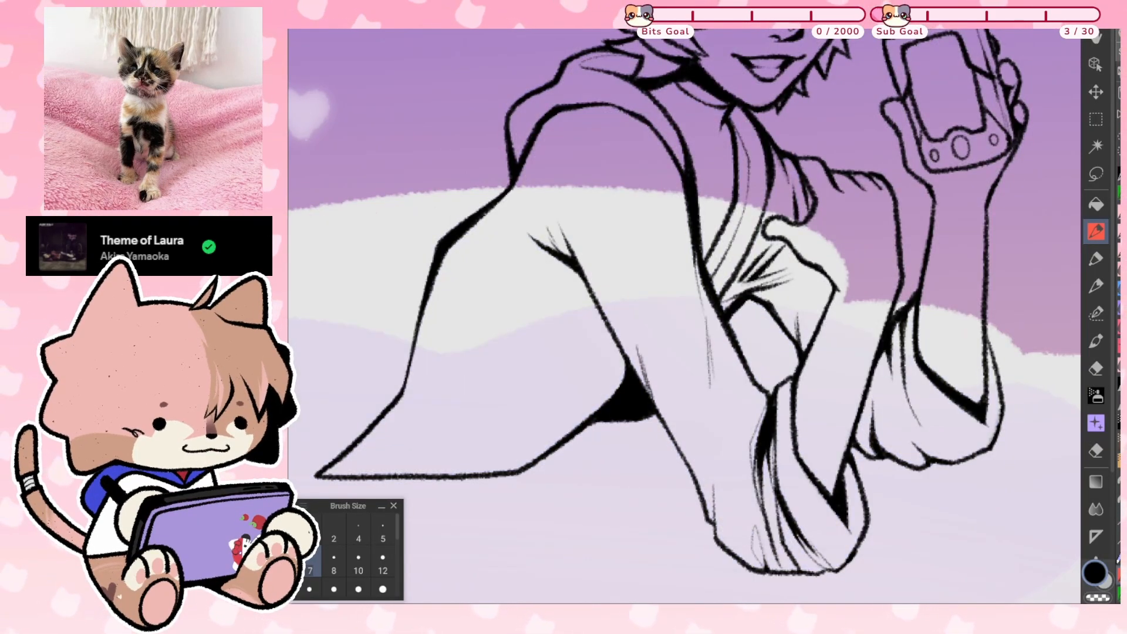
scroll(713, 446, down, 3)
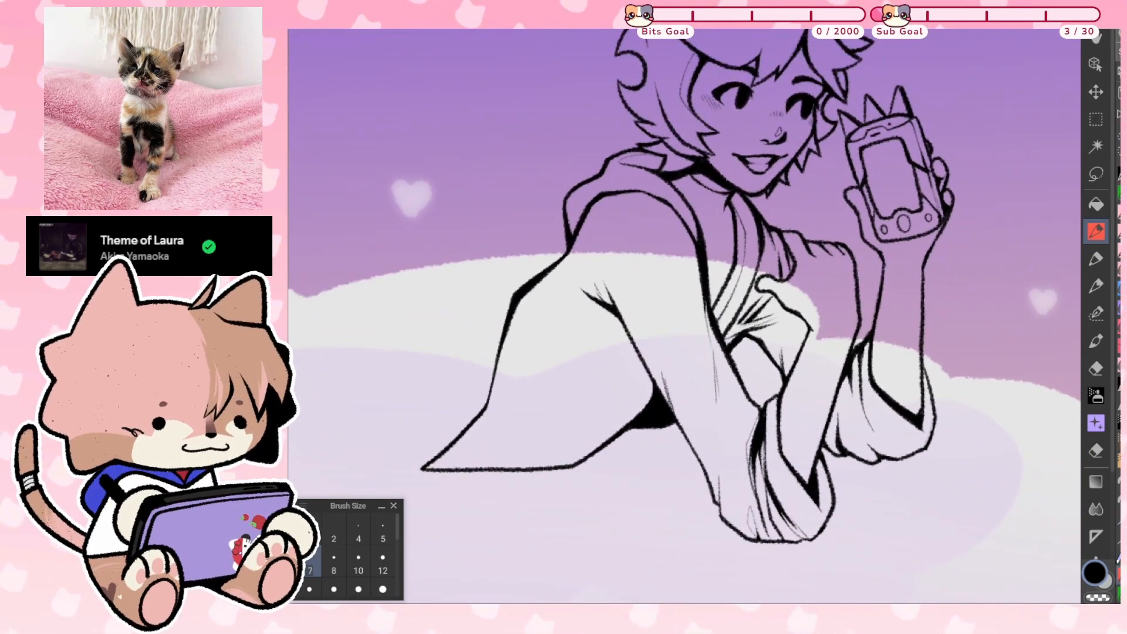
scroll(702, 282, down, 2)
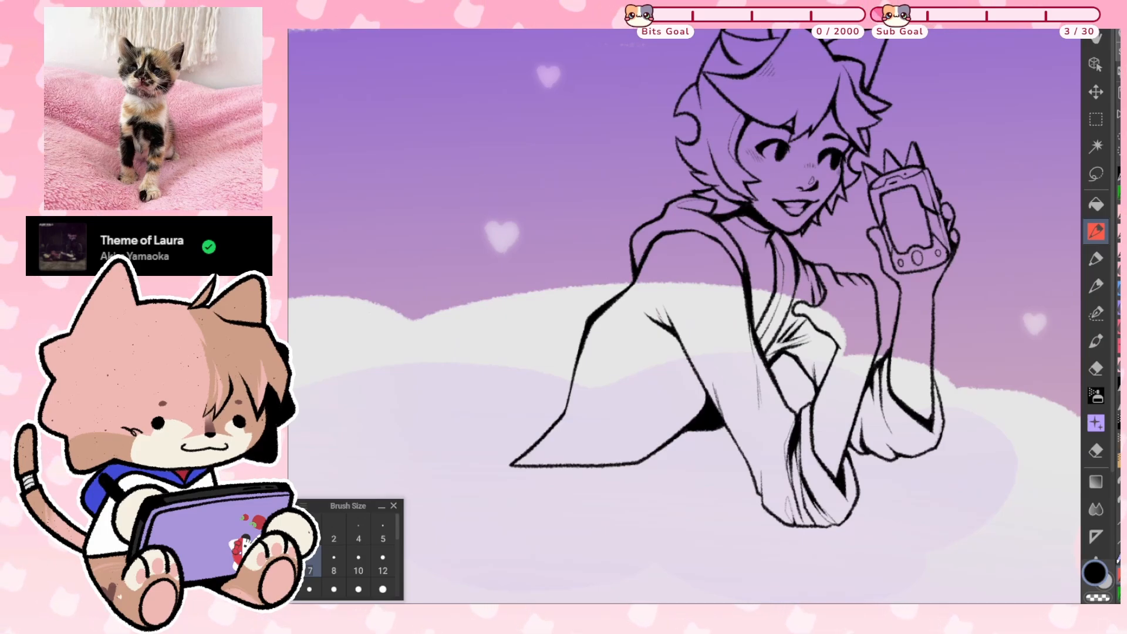
scroll(733, 364, up, 5)
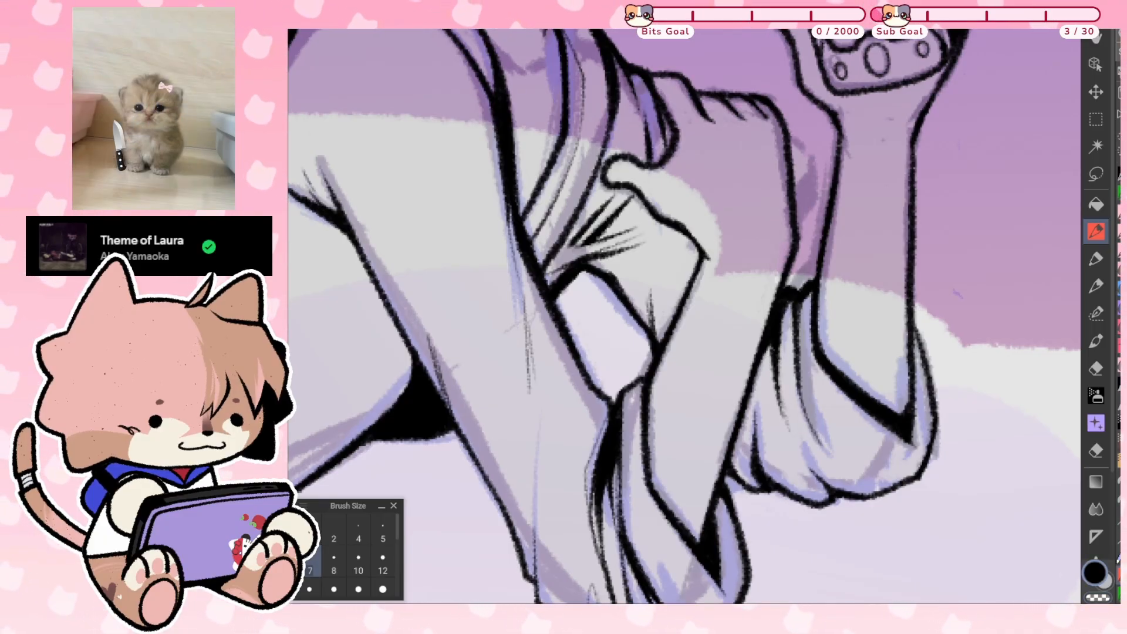
scroll(879, 419, down, 4)
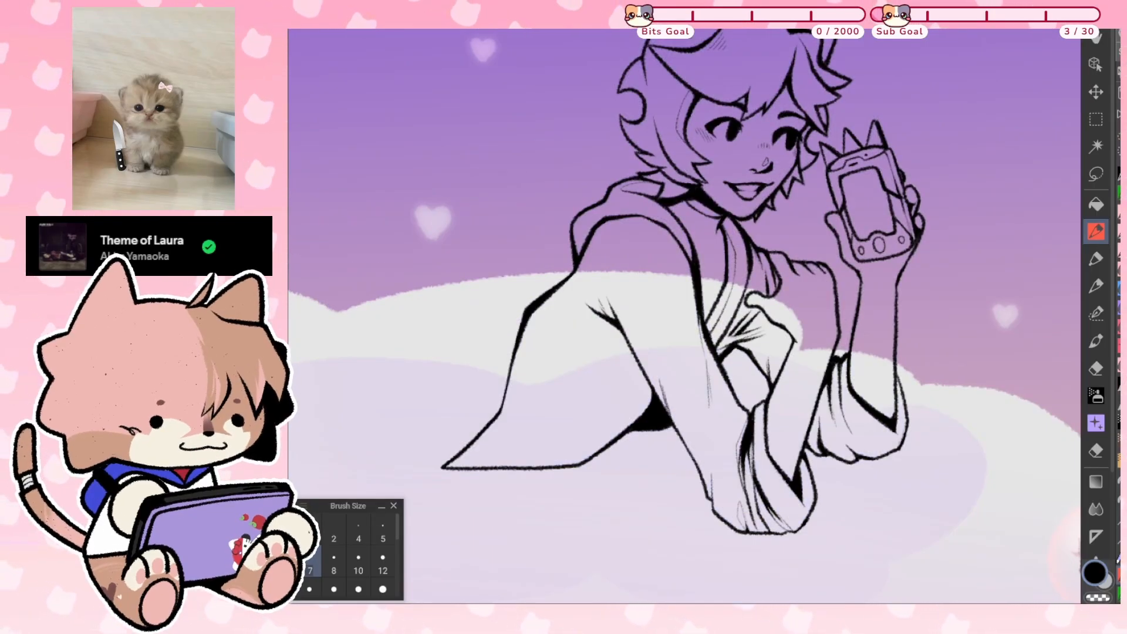
scroll(746, 511, up, 3)
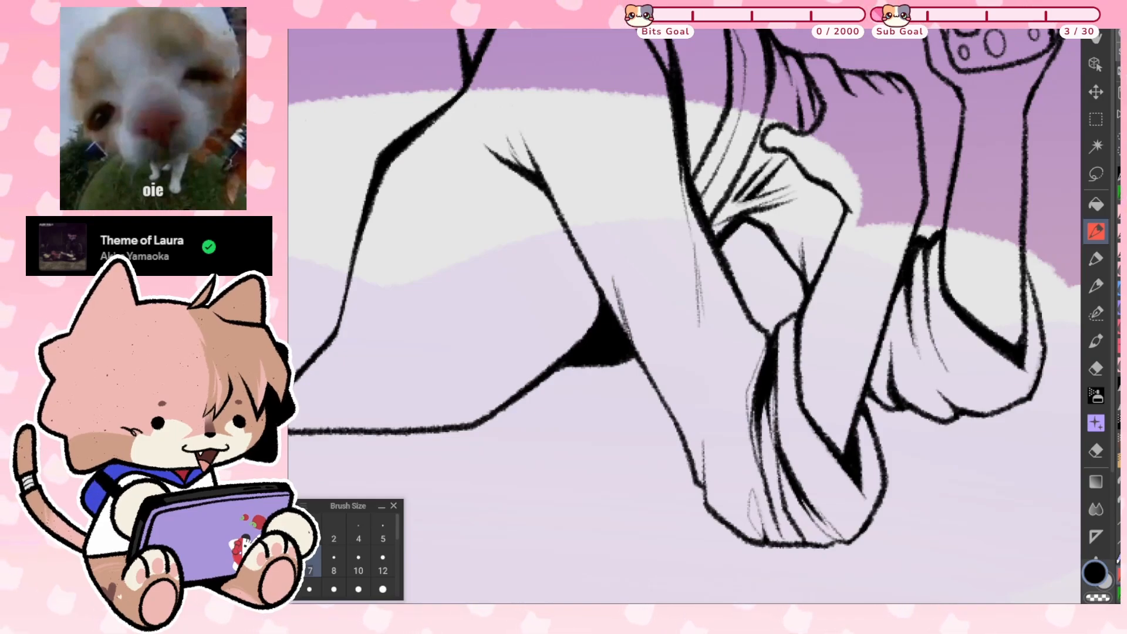
scroll(685, 316, right, 3)
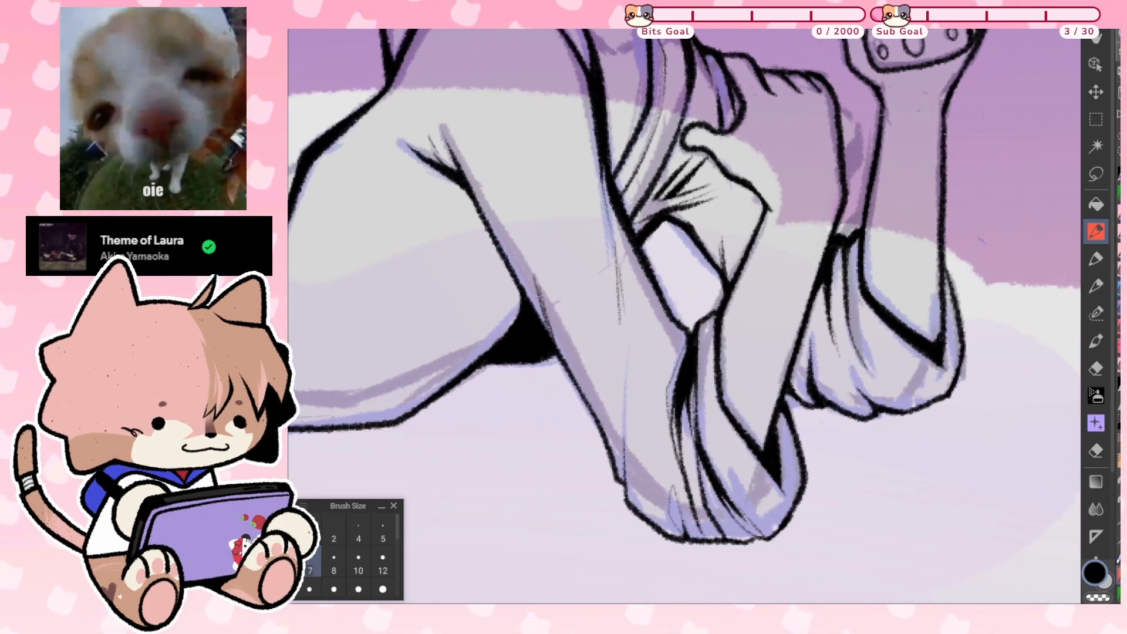
mouse_move(679, 330)
mouse_down()
mouse_move(642, 412)
mouse_move(650, 487)
mouse_up()
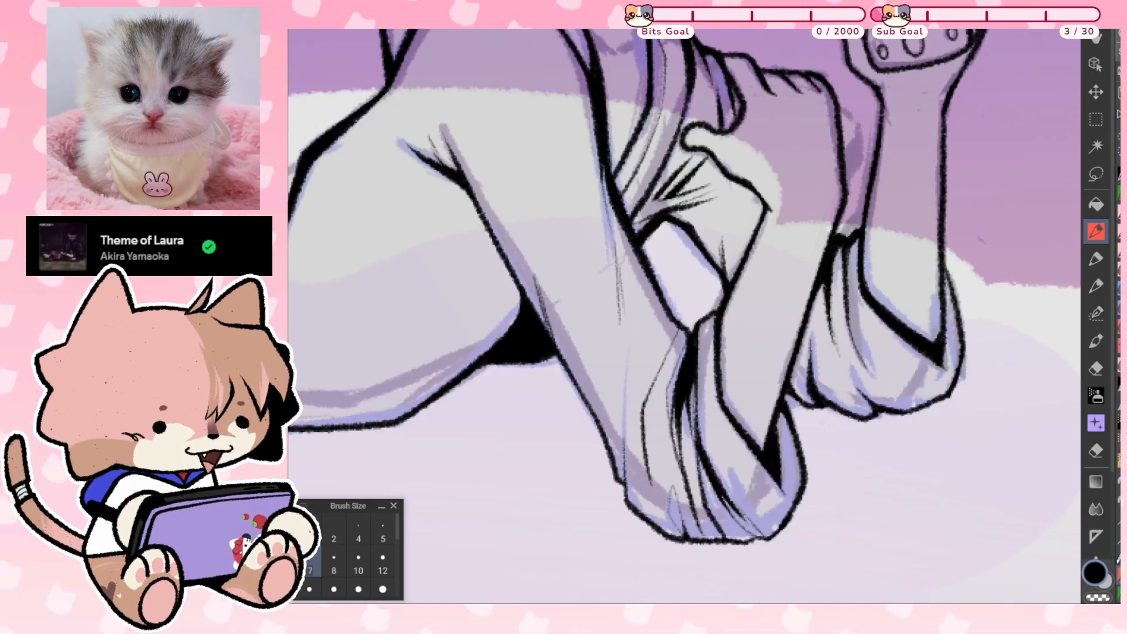
key(ctrl+z)
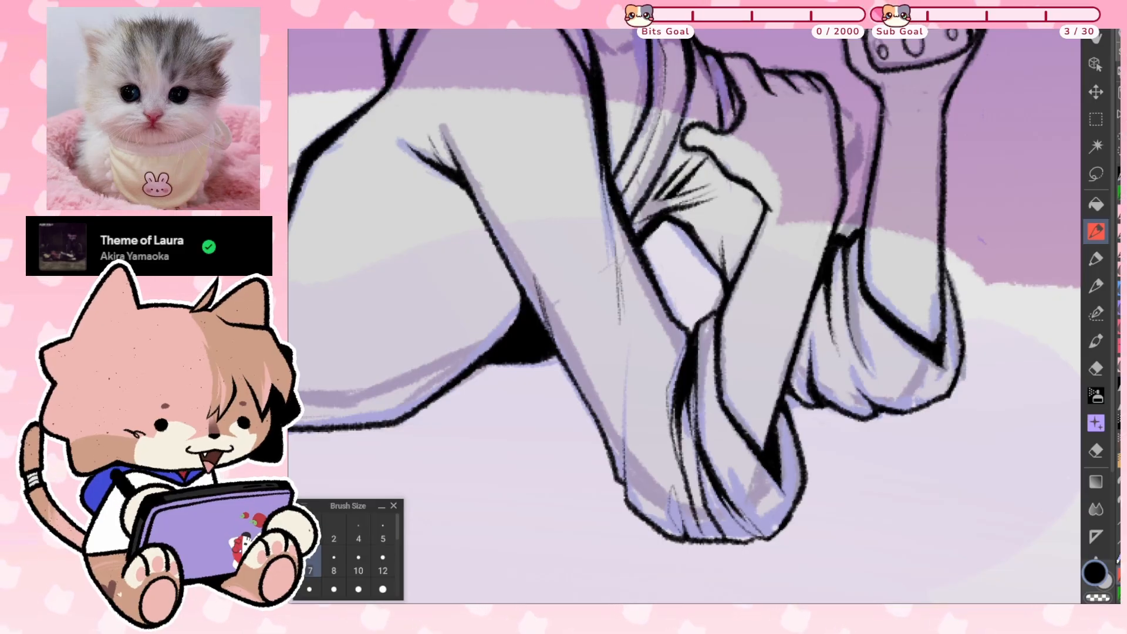
Try to flatten the supporting sleeve's hem by lassoing its lower end and skewing it with a free transform
scroll(835, 442, down, 5)
scroll(796, 496, up, 3)
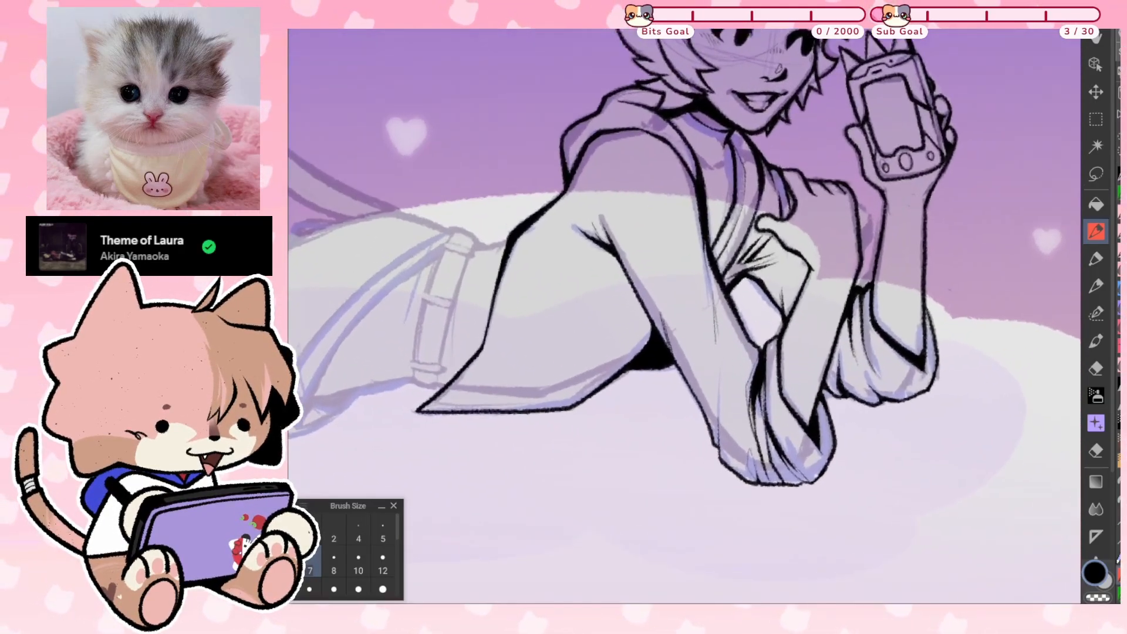
scroll(921, 376, up, 2)
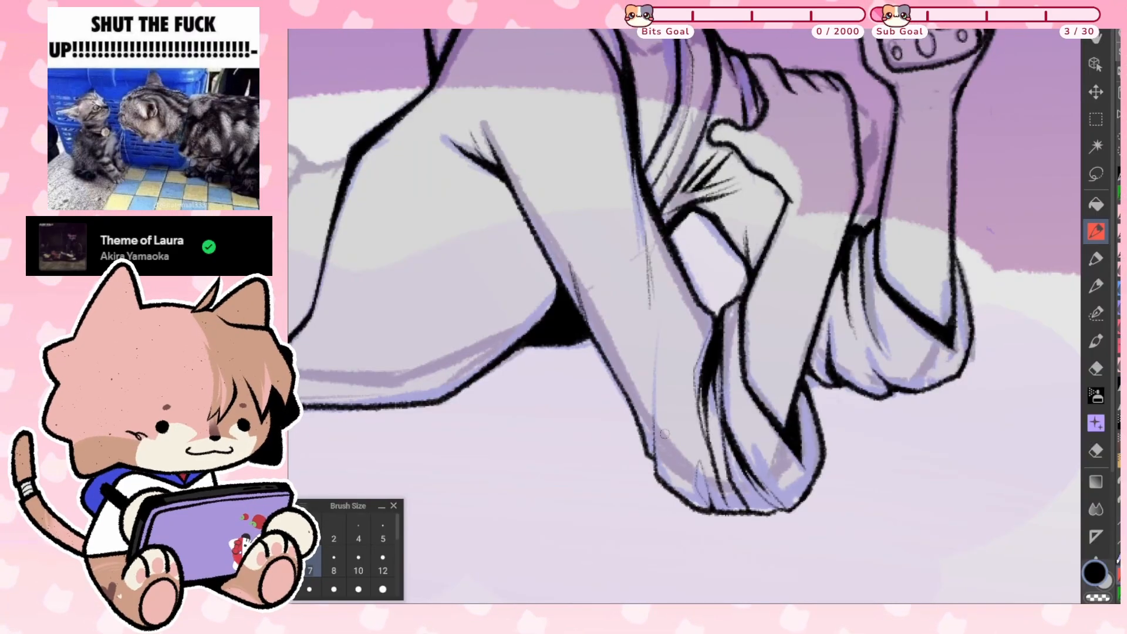
click(1096, 174)
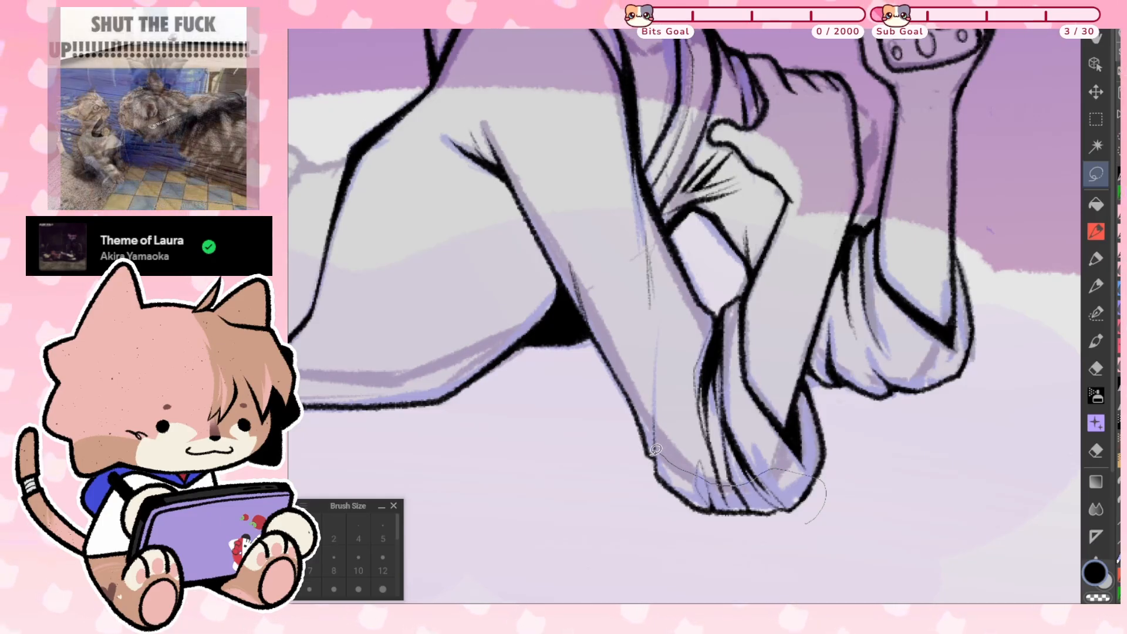
mouse_move(656, 449)
mouse_down()
mouse_move(638, 506)
mouse_move(786, 524)
mouse_move(835, 502)
mouse_move(834, 465)
mouse_move(732, 482)
mouse_move(687, 467)
mouse_up()
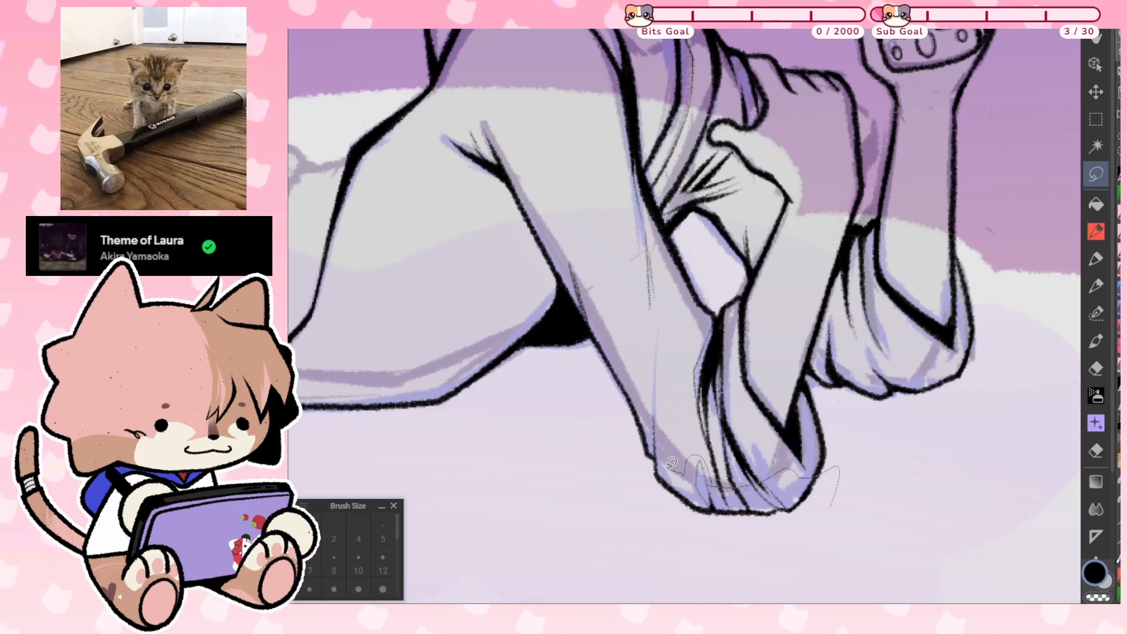
drag(709, 545, 711, 547)
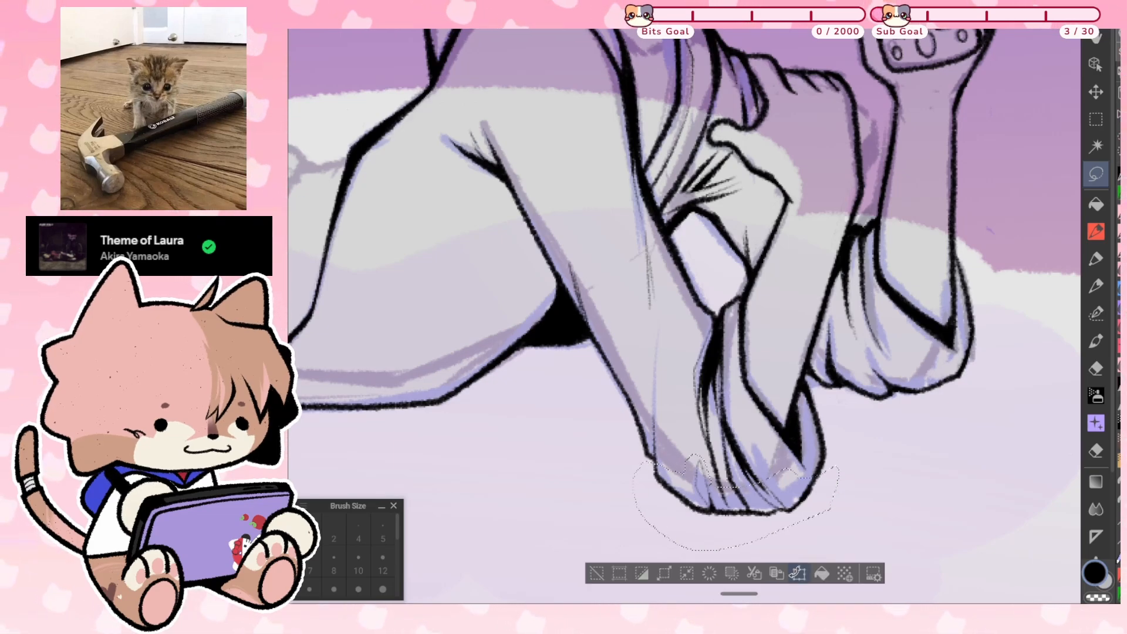
click(797, 573)
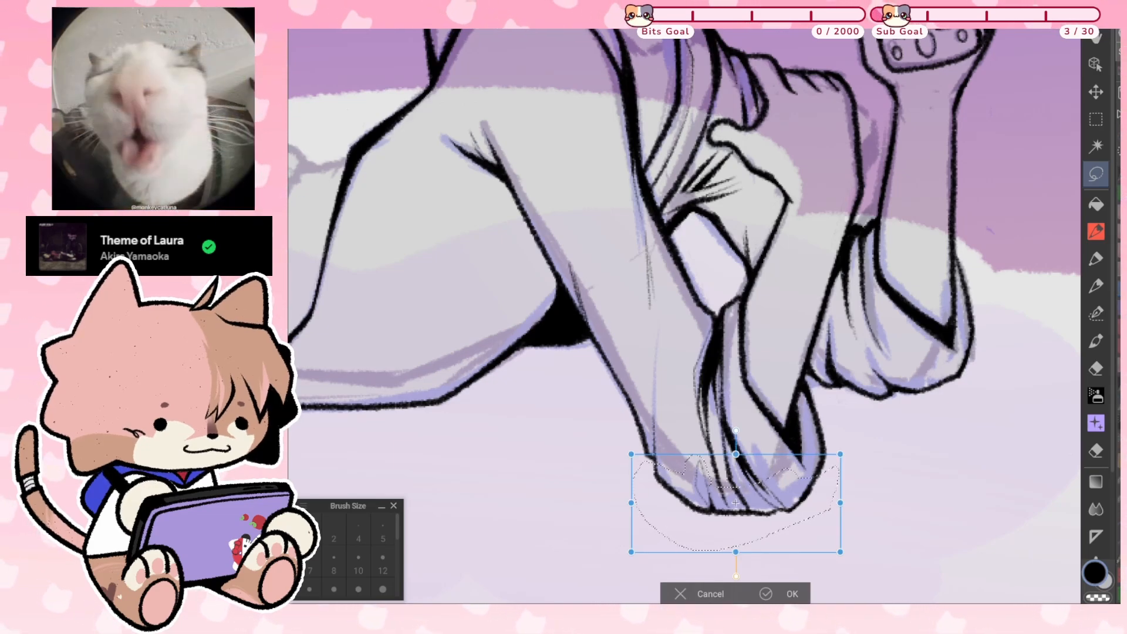
drag(736, 552, 665, 535)
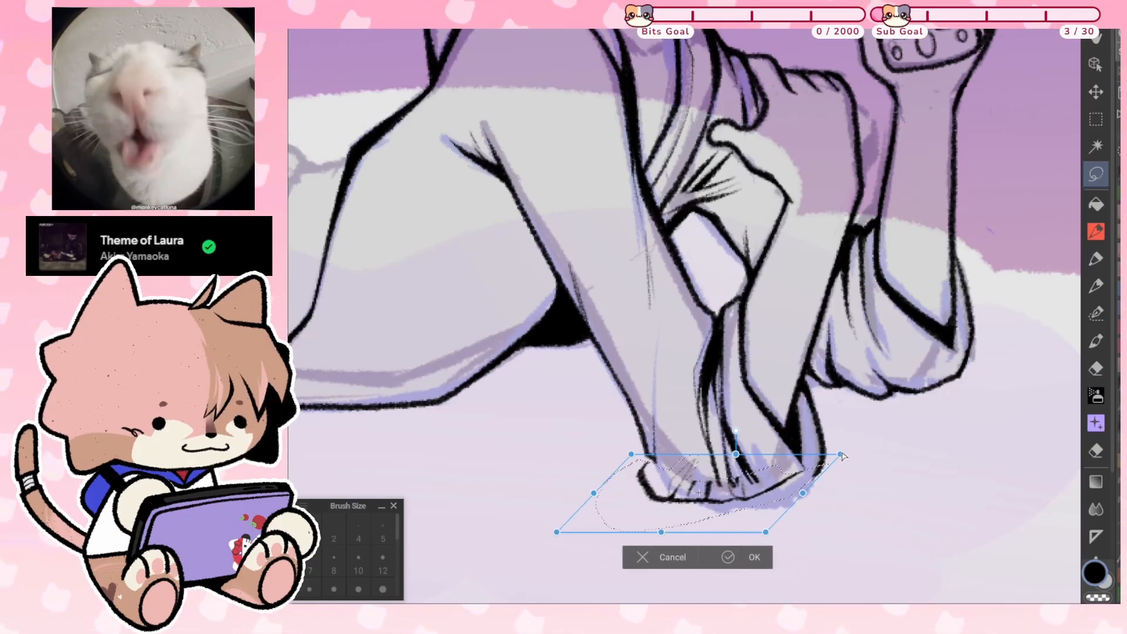
drag(841, 453, 843, 468)
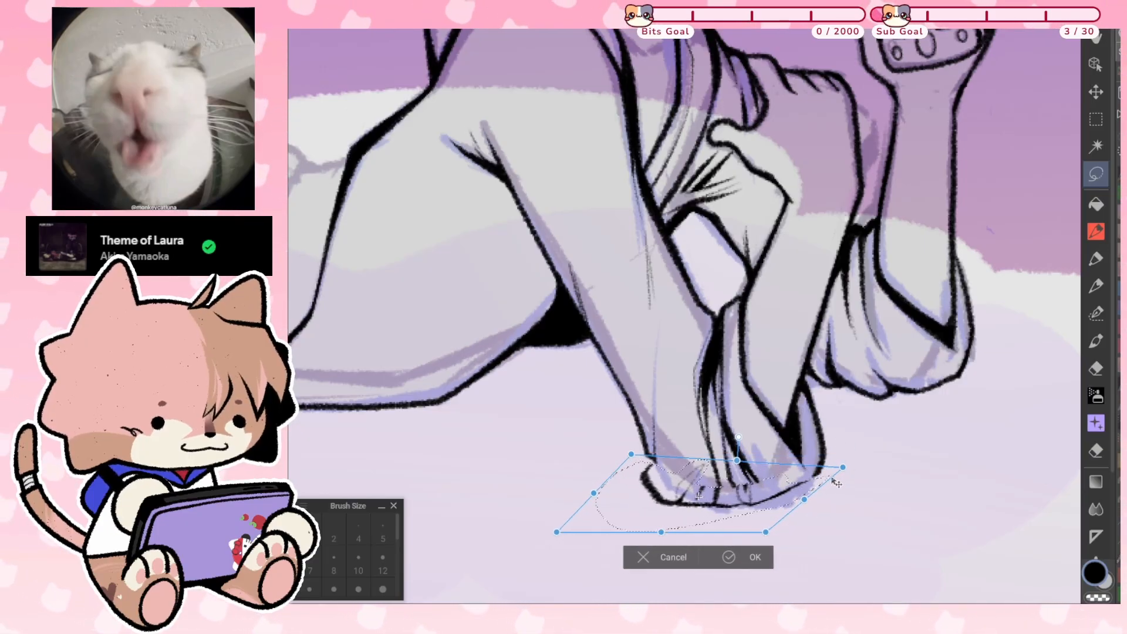
drag(799, 489, 802, 489)
key(Return)
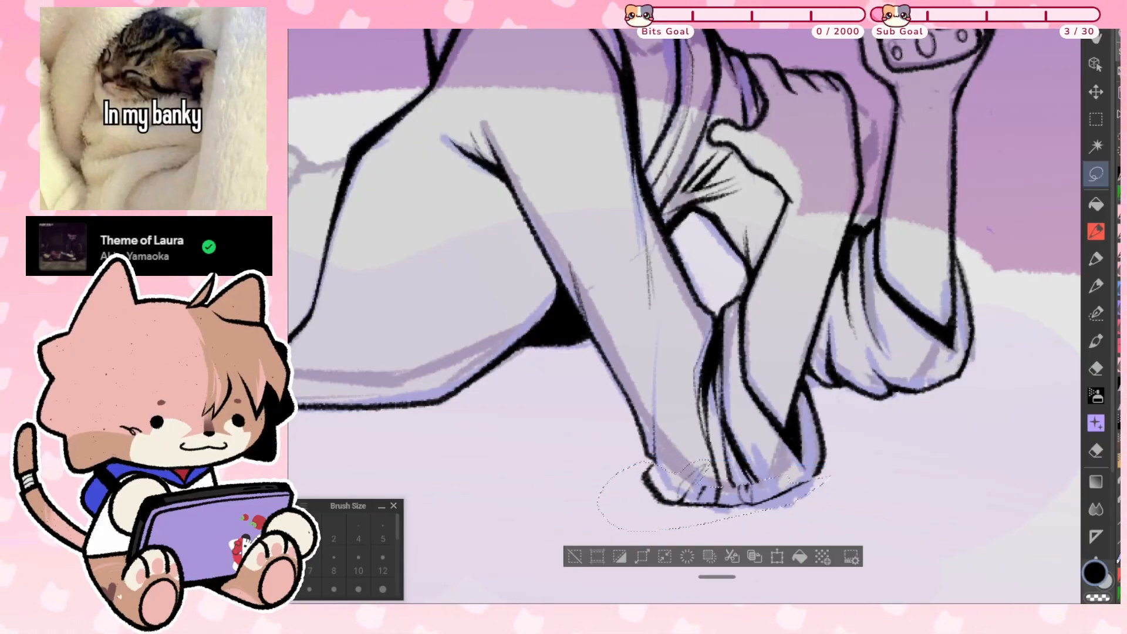
key(ctrl+d)
Undo the transform of the supporting sleeve's hem and clear the selection
scroll(821, 446, down, 3)
scroll(822, 446, up, 3)
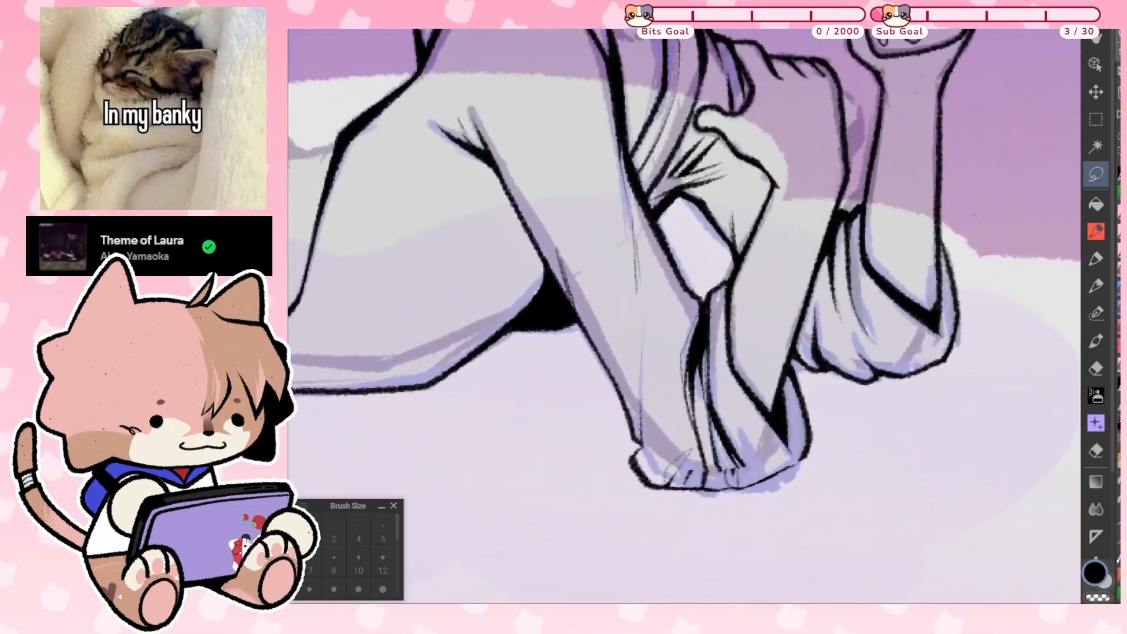
scroll(822, 446, down, 3)
scroll(754, 455, up, 4)
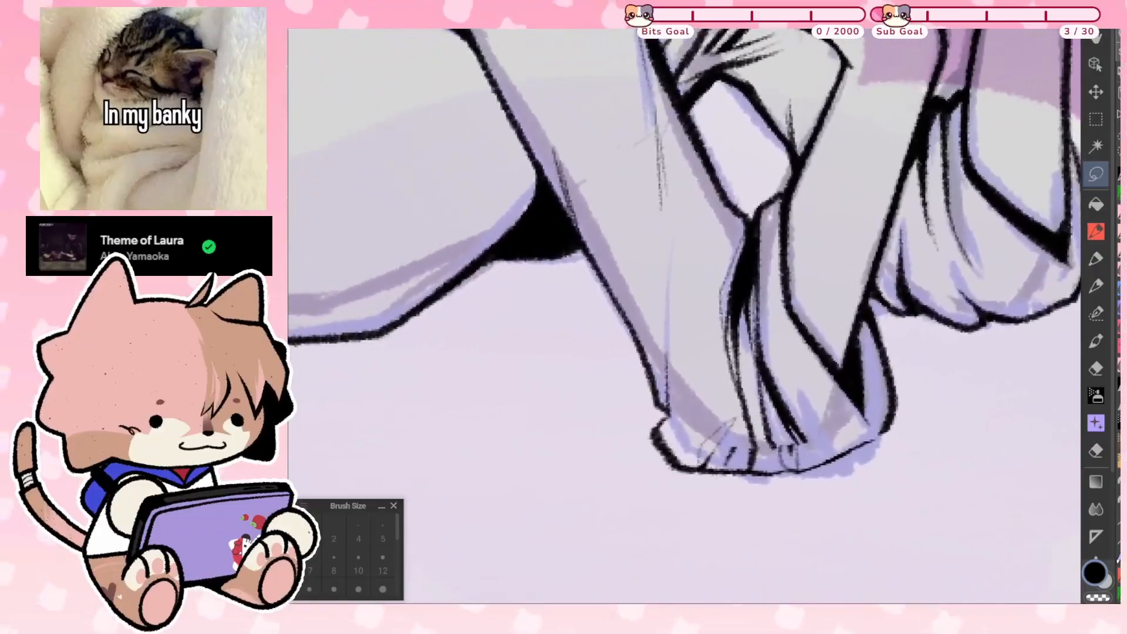
drag(858, 438, 914, 434)
key(ctrl+z)
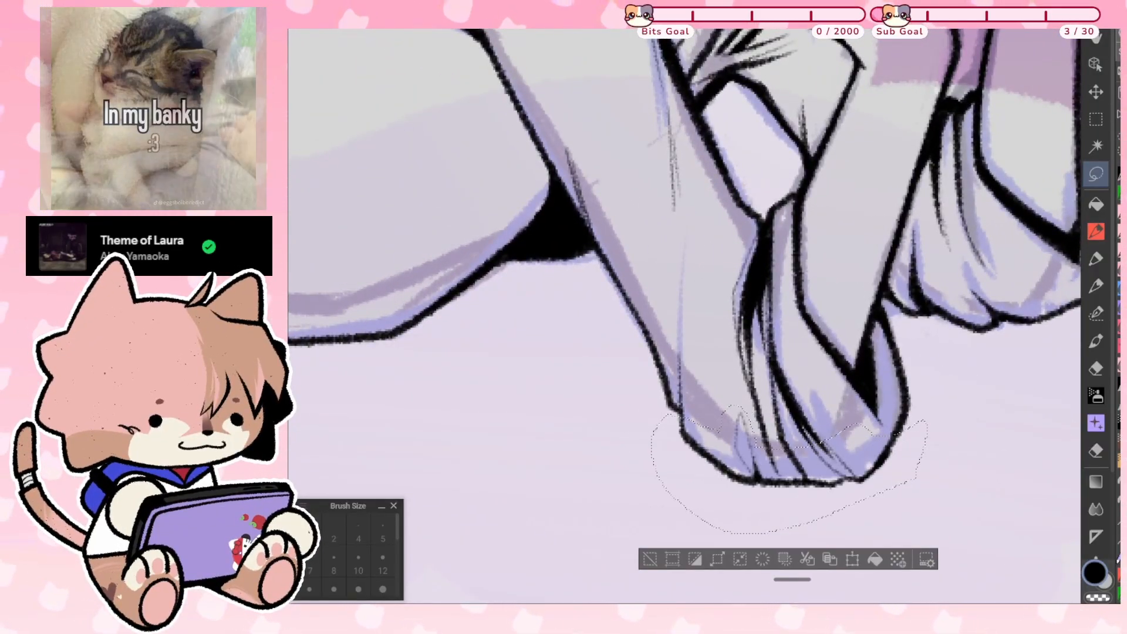
click(982, 344)
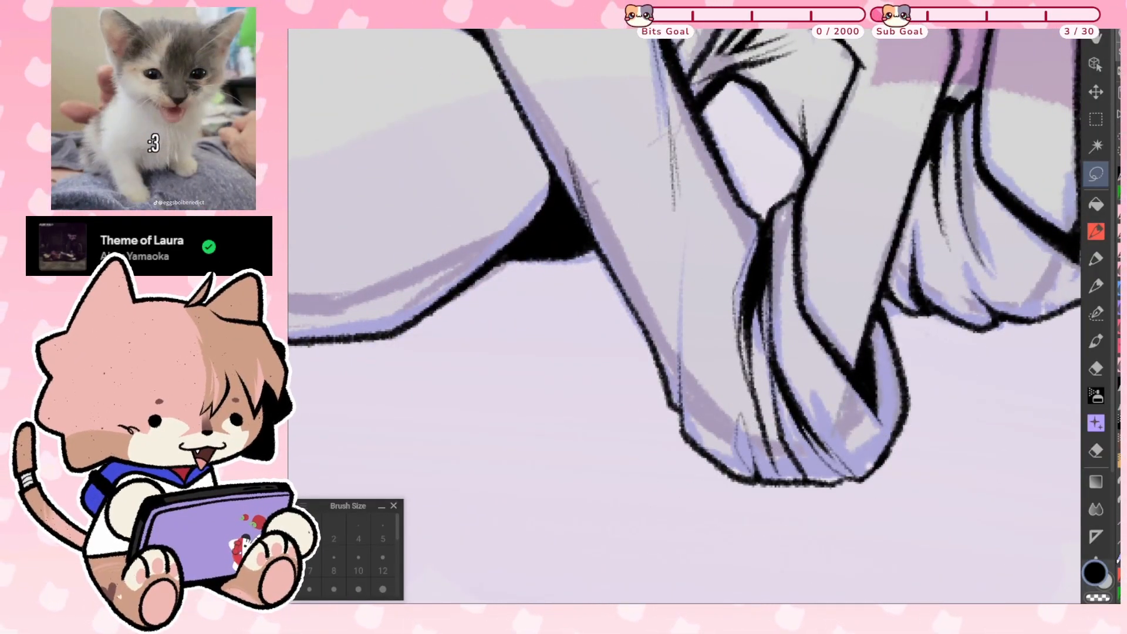
Erase the bottom hem line of the supporting sleeve and trim the lower ends of the folds above it
key(p)
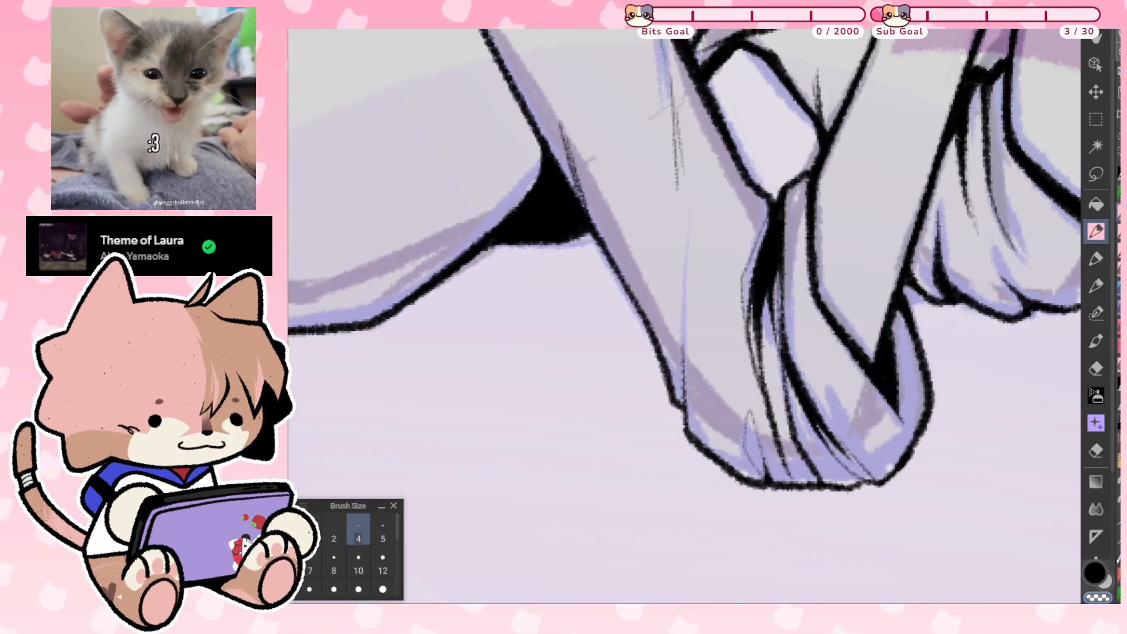
key(m)
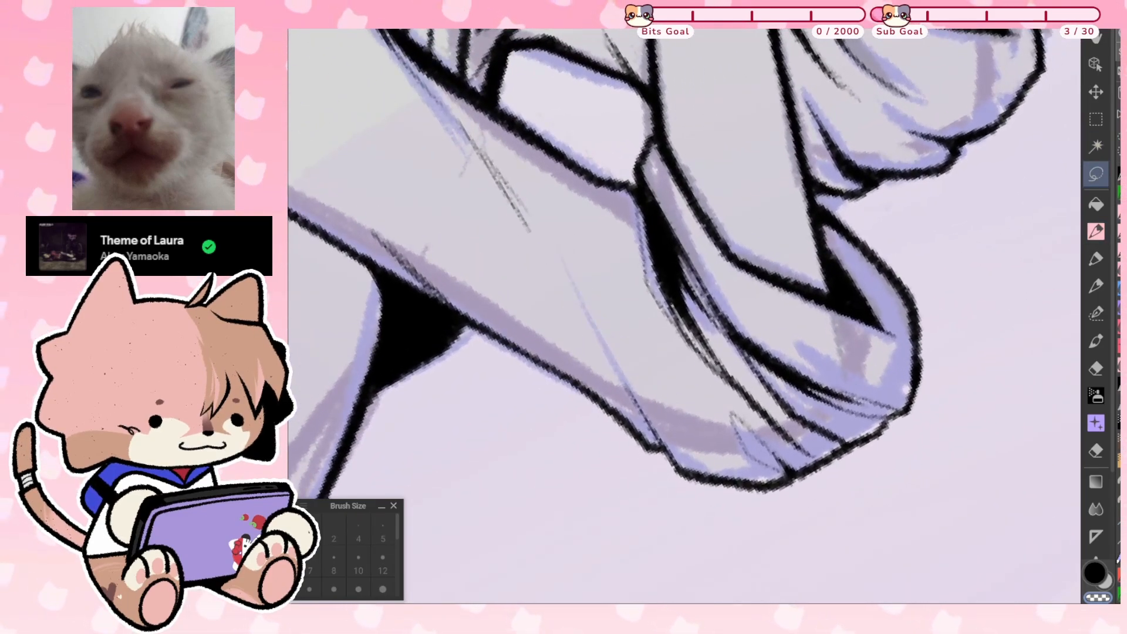
key(p)
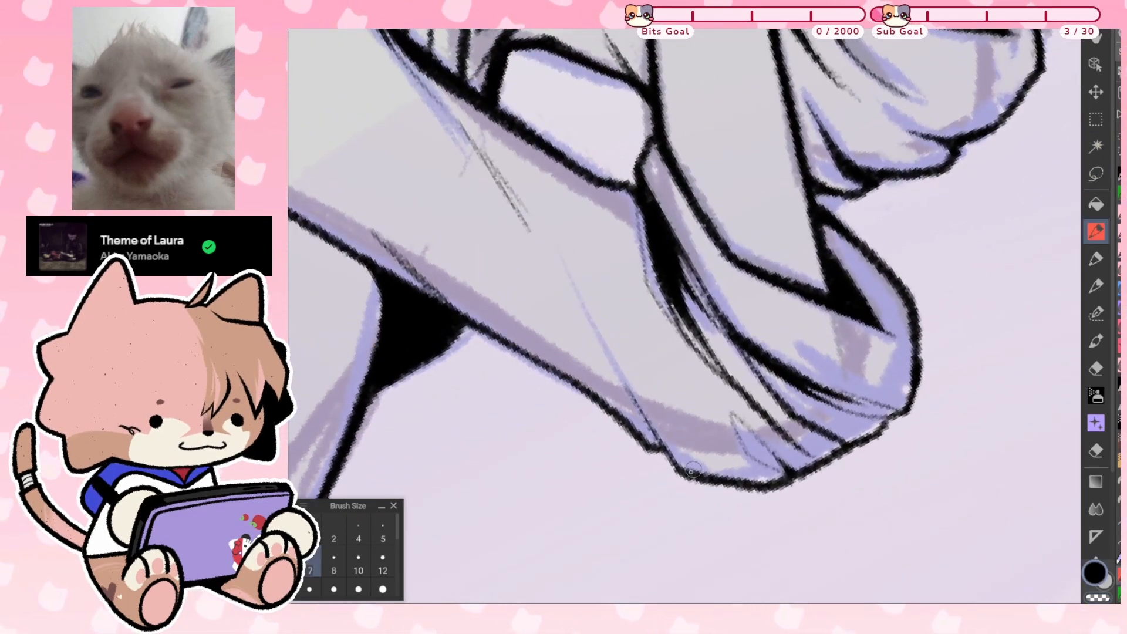
key(ctrl+z)
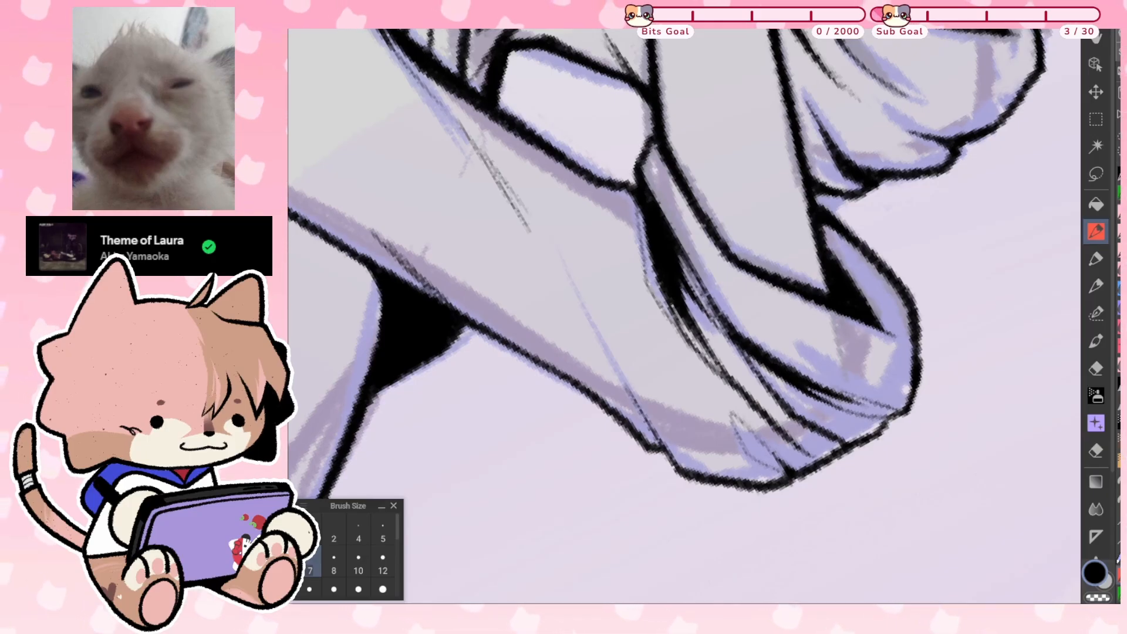
drag(755, 478, 906, 403)
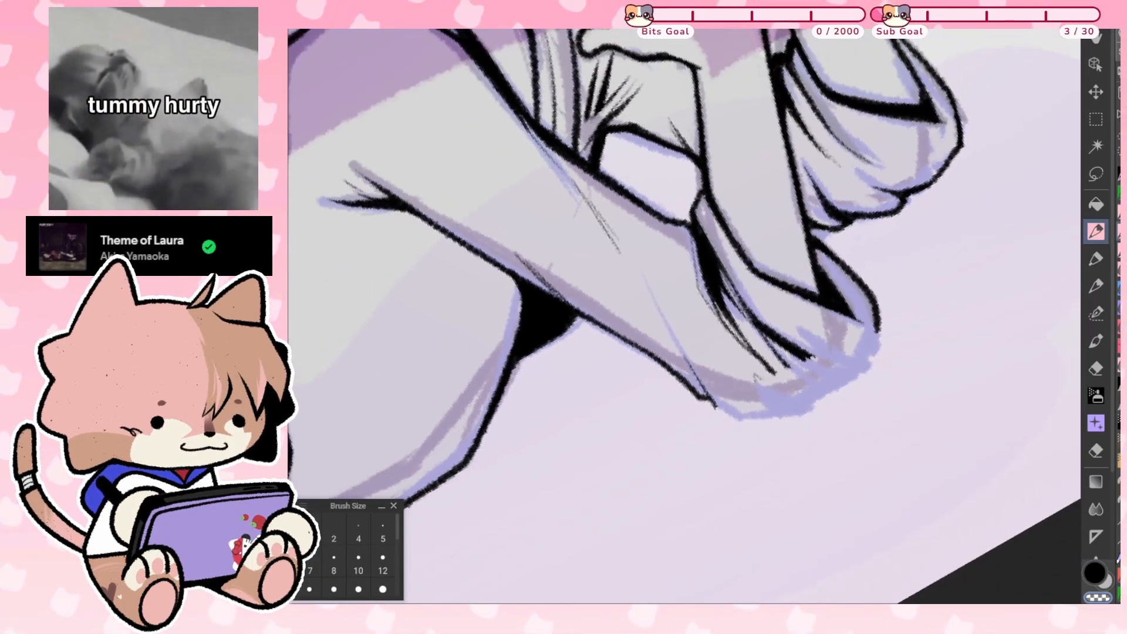
key(ctrl+z)
drag(772, 440, 916, 367)
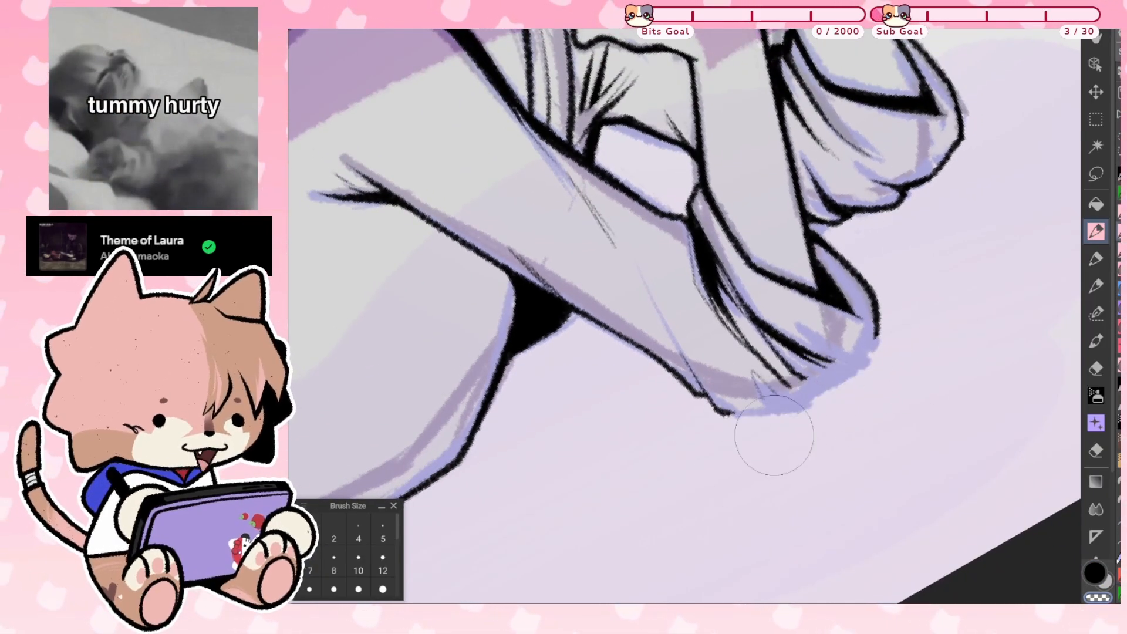
key(asciicircum)
key(c)
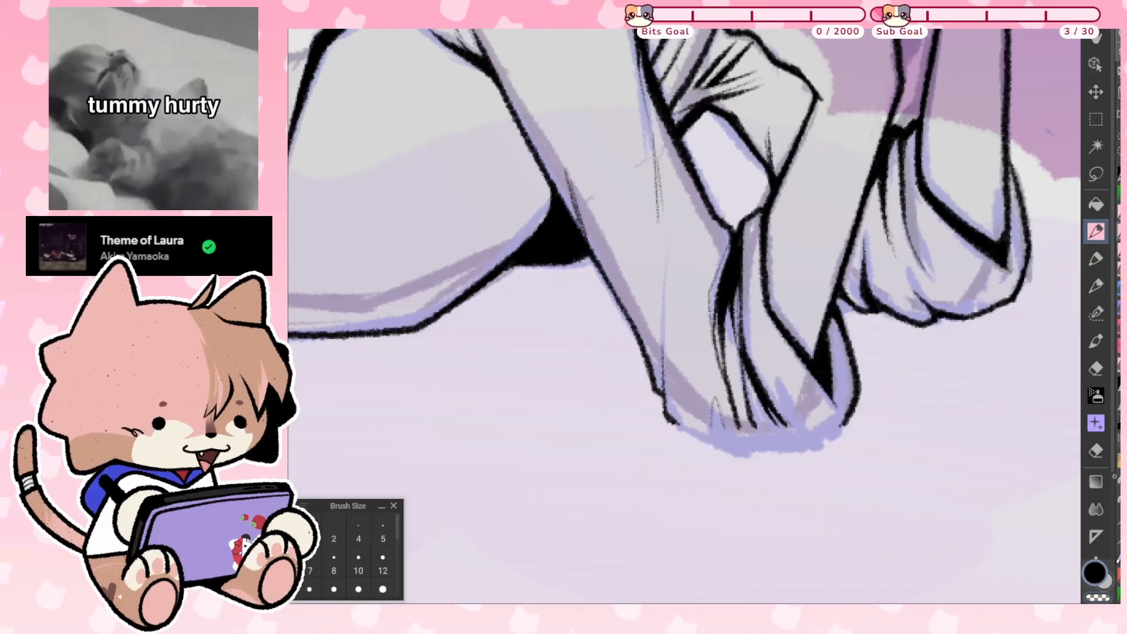
Ink a higher, flatter hem along the bottom of the supporting sleeve, curving the fold lines and a small crease into it
scroll(762, 457, up, 3)
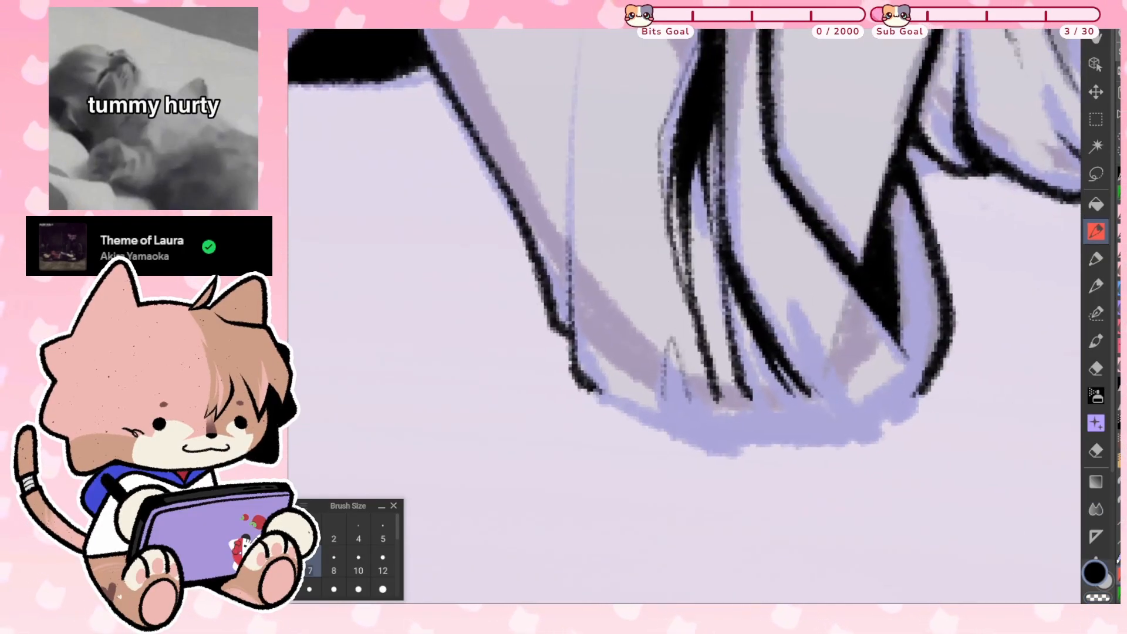
mouse_move(807, 403)
mouse_down()
mouse_move(840, 412)
mouse_move(907, 399)
mouse_up()
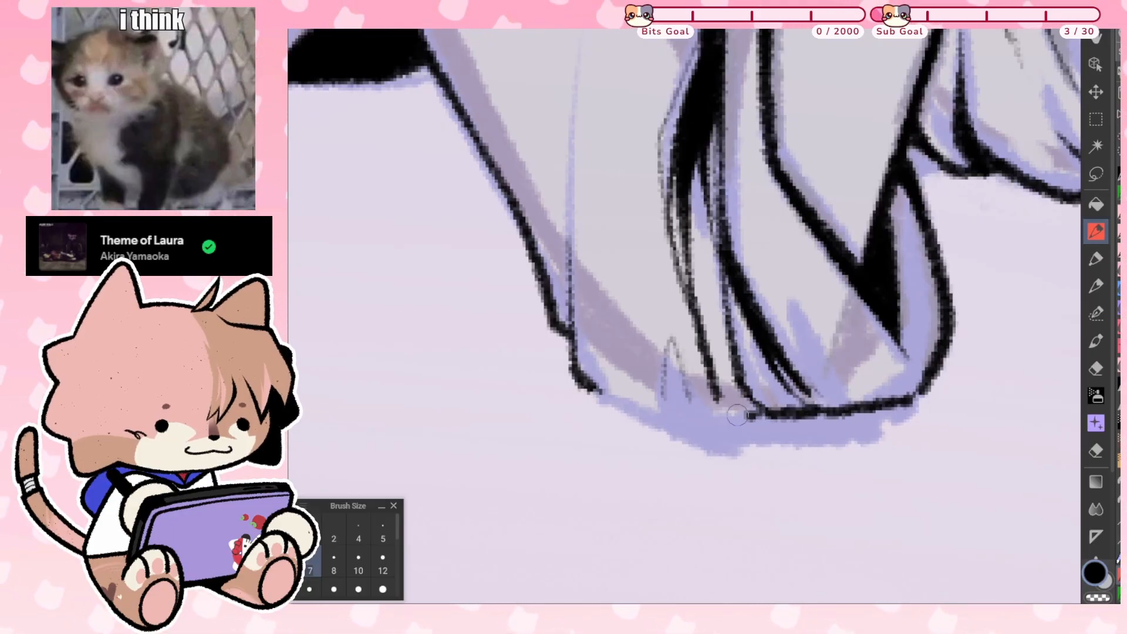
mouse_move(728, 415)
mouse_down()
mouse_move(683, 390)
mouse_move(681, 330)
mouse_up()
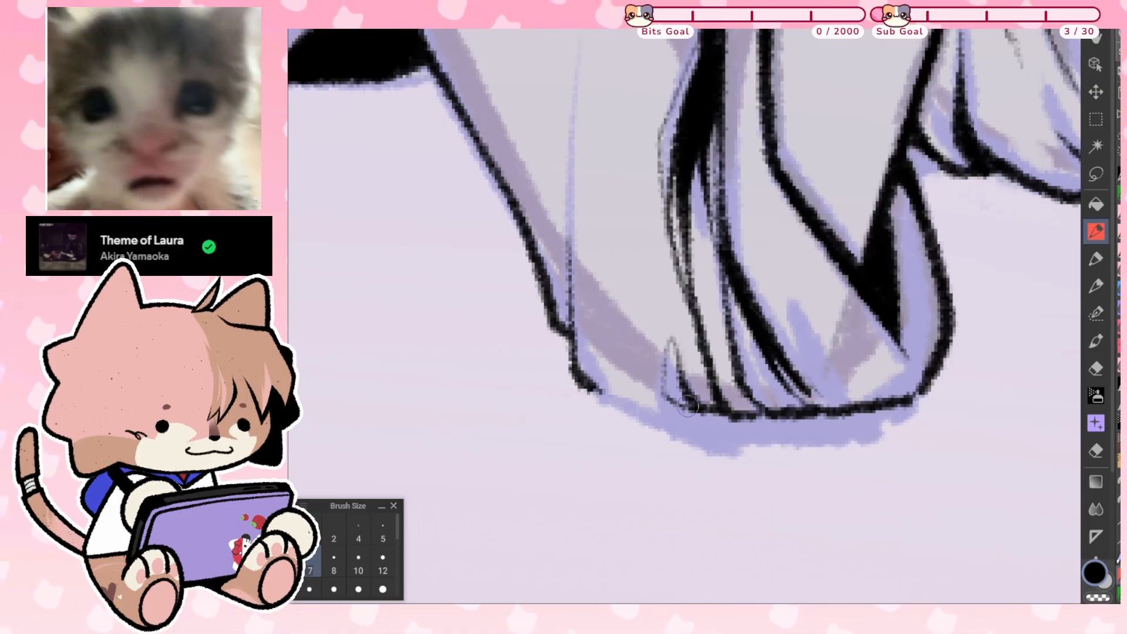
drag(688, 406, 659, 382)
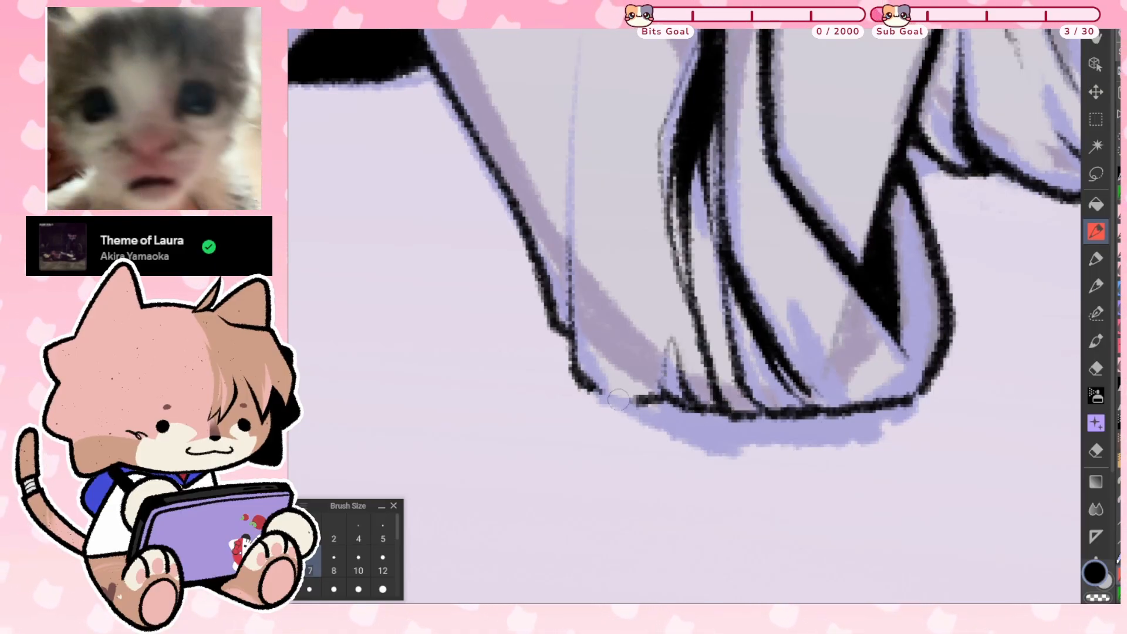
key(ctrl+0)
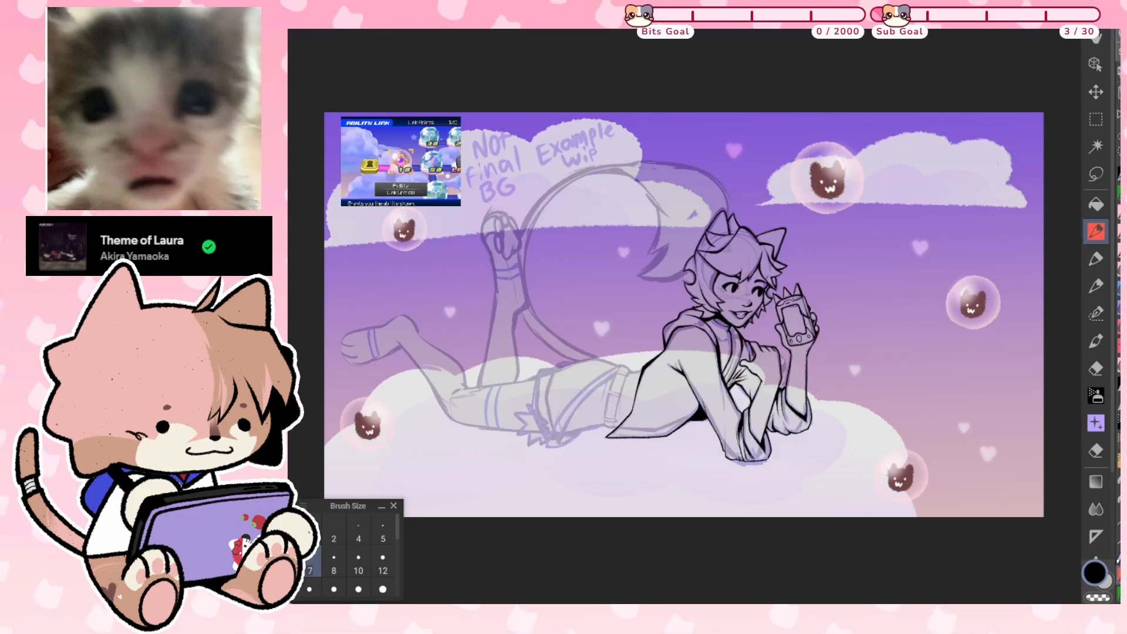
Straighten the outer part of the raised arm's hanging sleeve hem and erase the bulging and overshooting line around it
scroll(796, 427, up, 3)
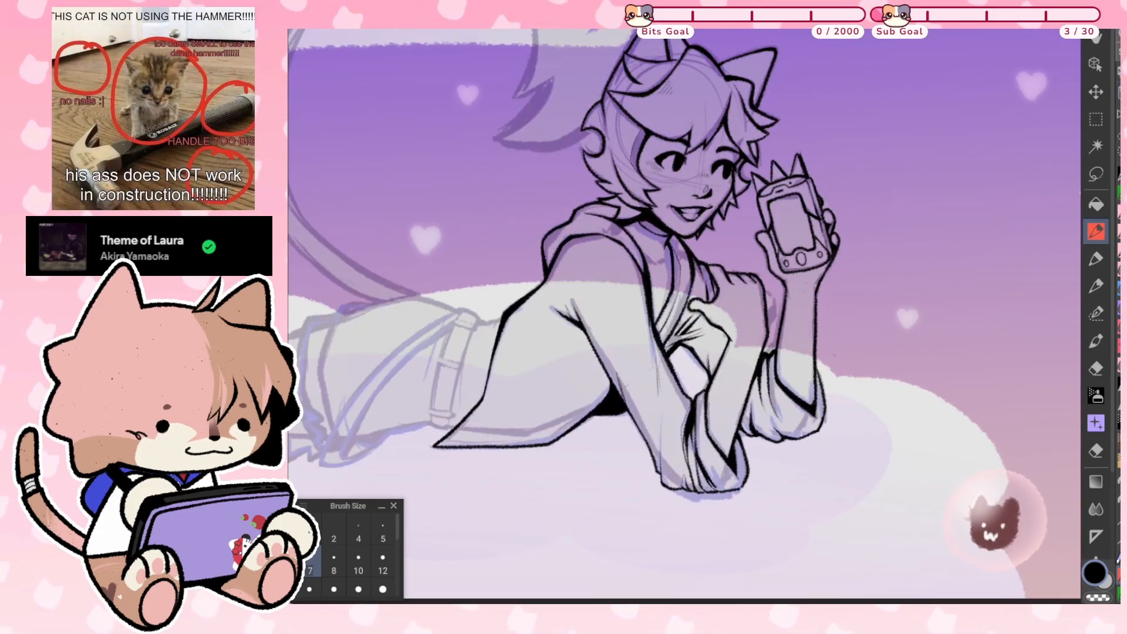
scroll(771, 433, up, 4)
scroll(830, 451, up, 4)
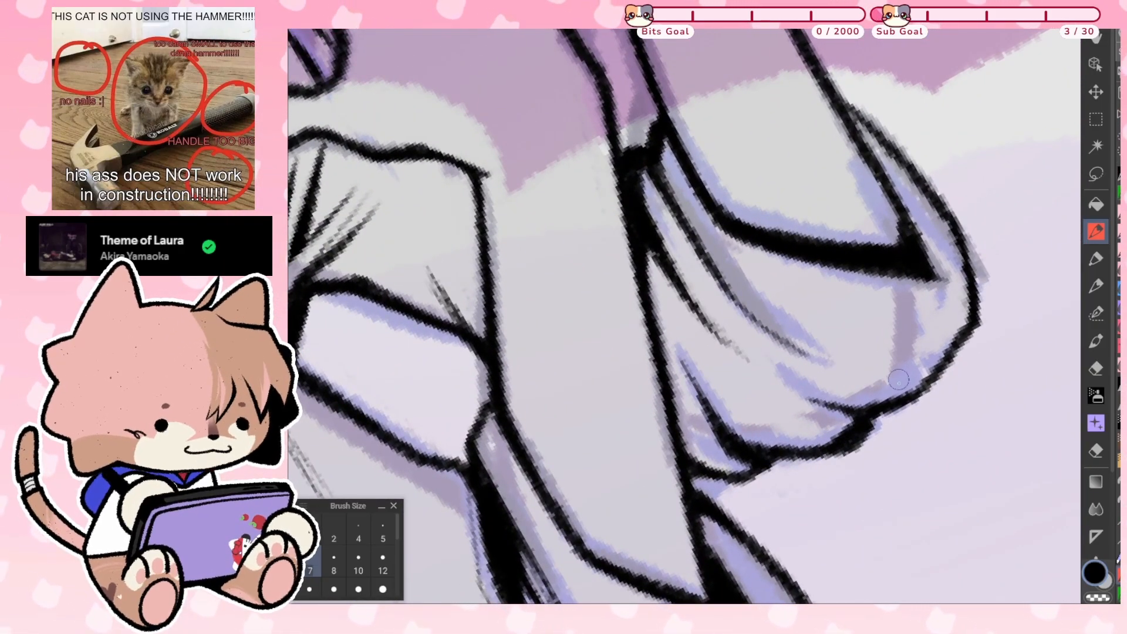
mouse_move(885, 404)
mouse_down()
mouse_move(963, 346)
mouse_move(990, 309)
mouse_up()
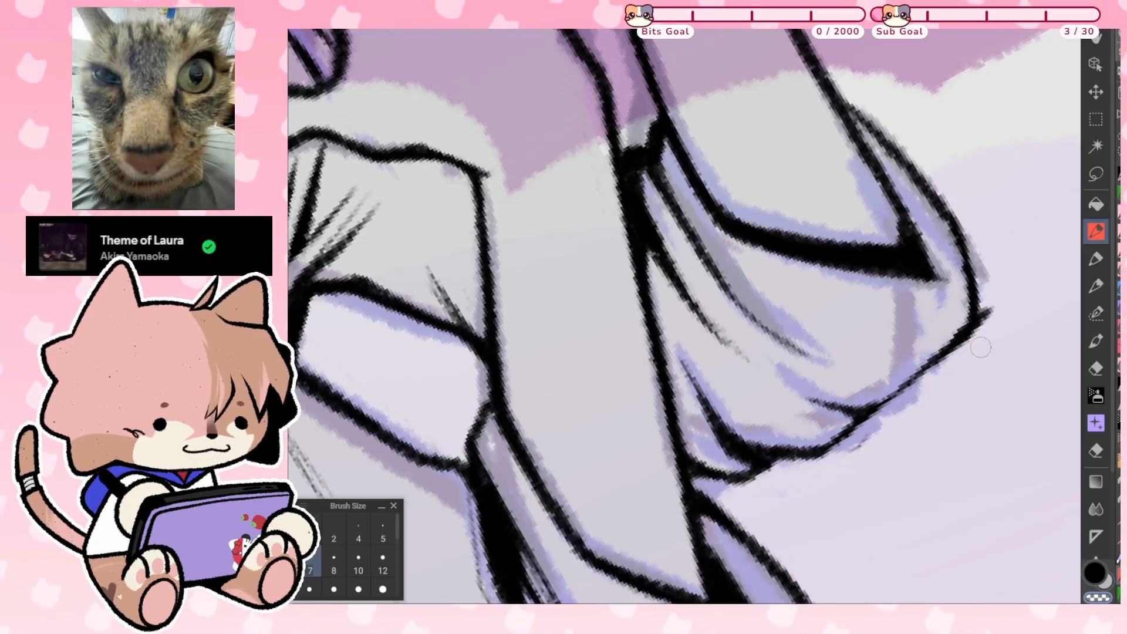
drag(997, 288, 980, 351)
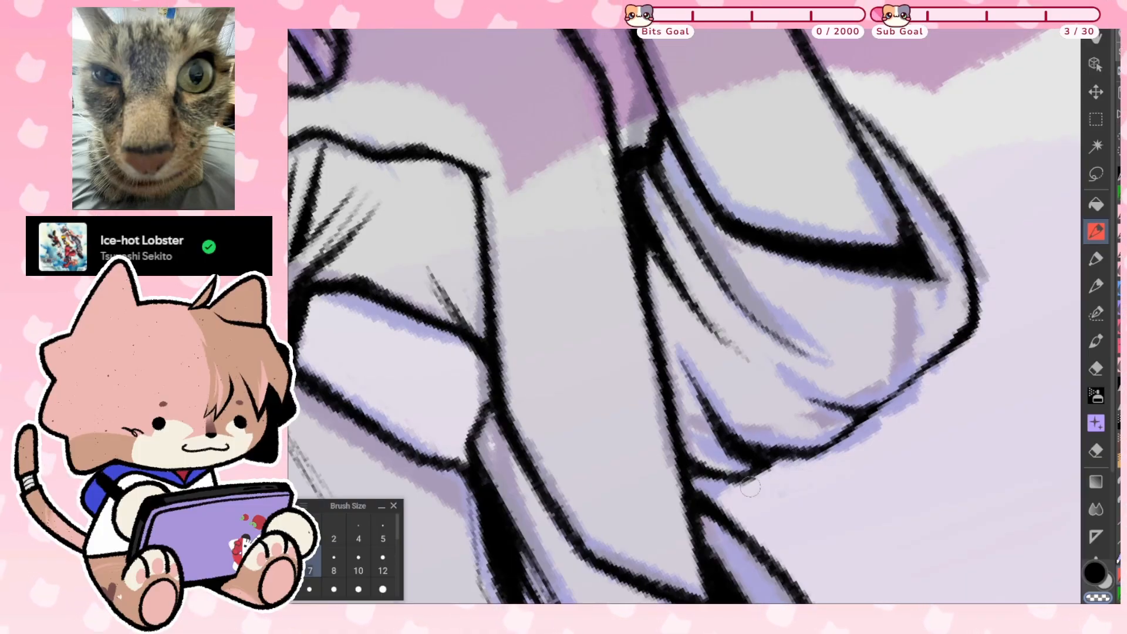
key(asciicircum)
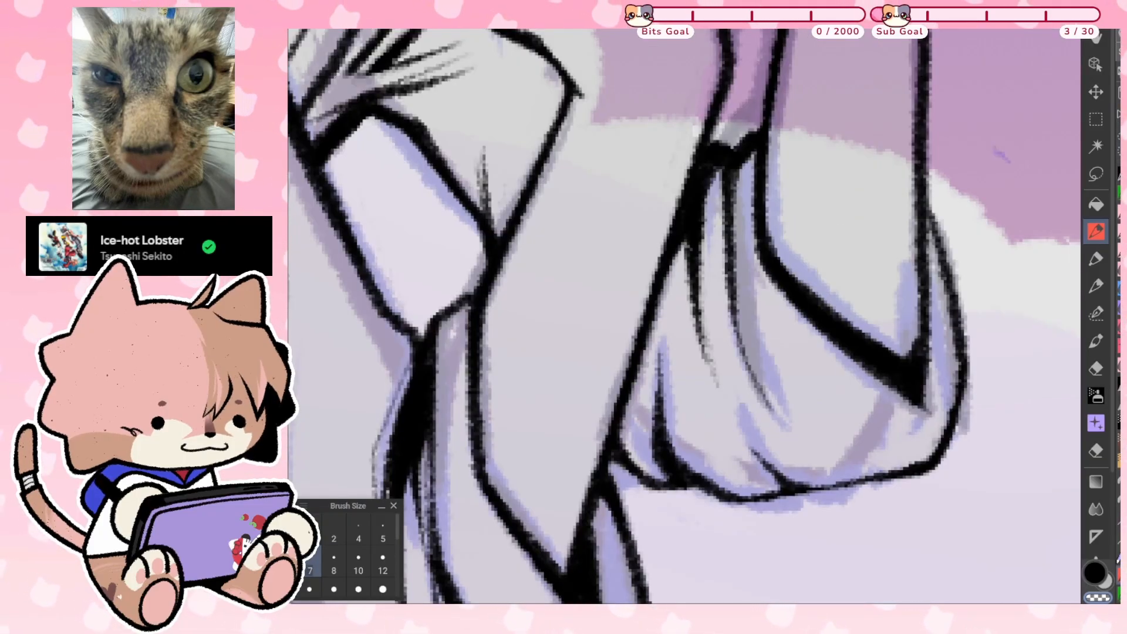
key(ctrl+0)
Hide the sketch and thicken the hanging sleeve's straightened hem line, trimming its rough edge near the inner folds
scroll(750, 464, up, 3)
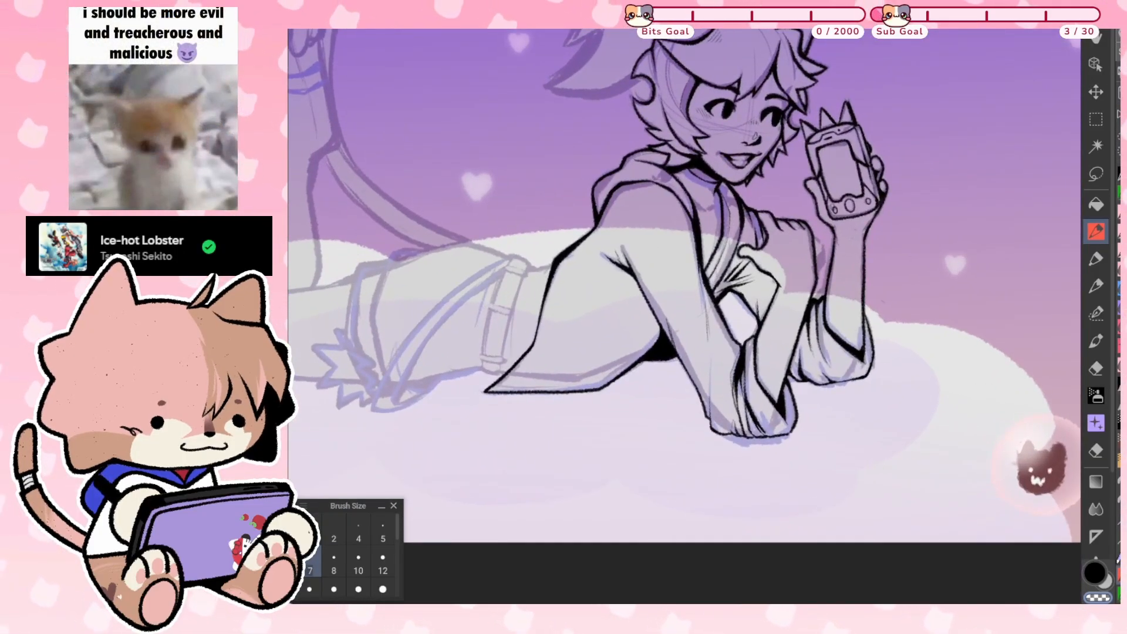
scroll(704, 352, up, 6)
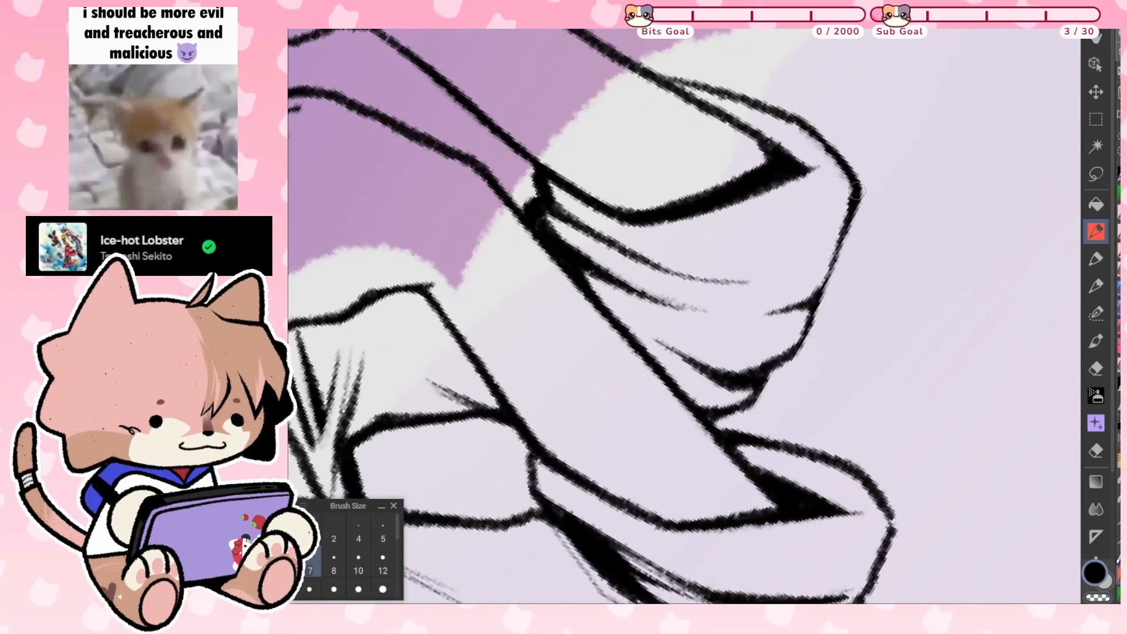
mouse_move(812, 302)
mouse_down()
mouse_move(787, 348)
mouse_move(813, 312)
mouse_up()
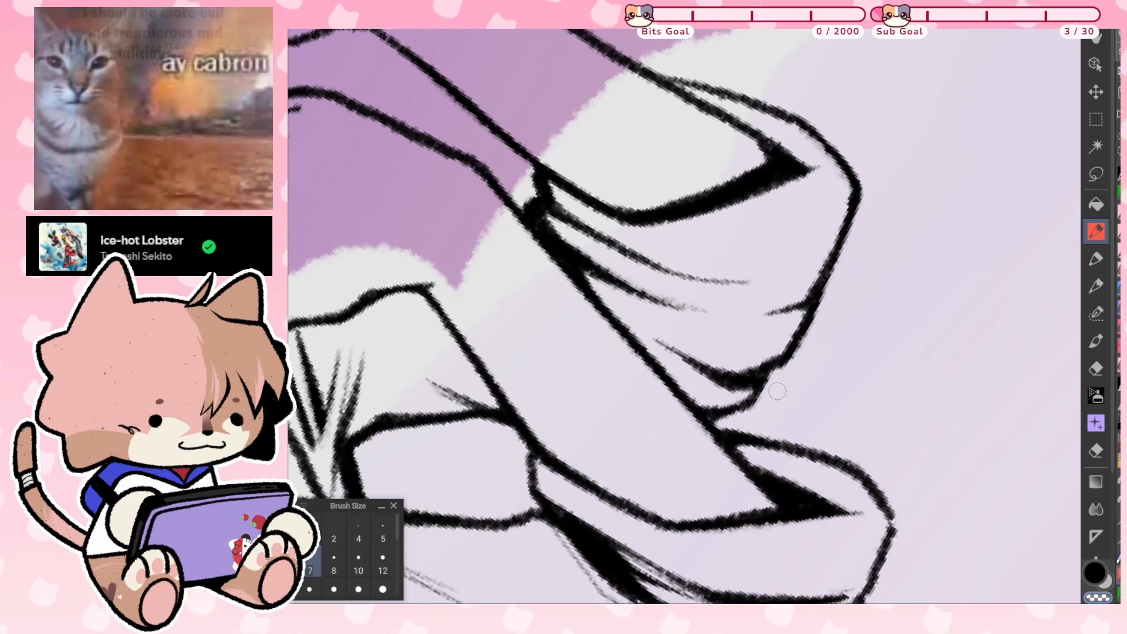
key(ctrl+0)
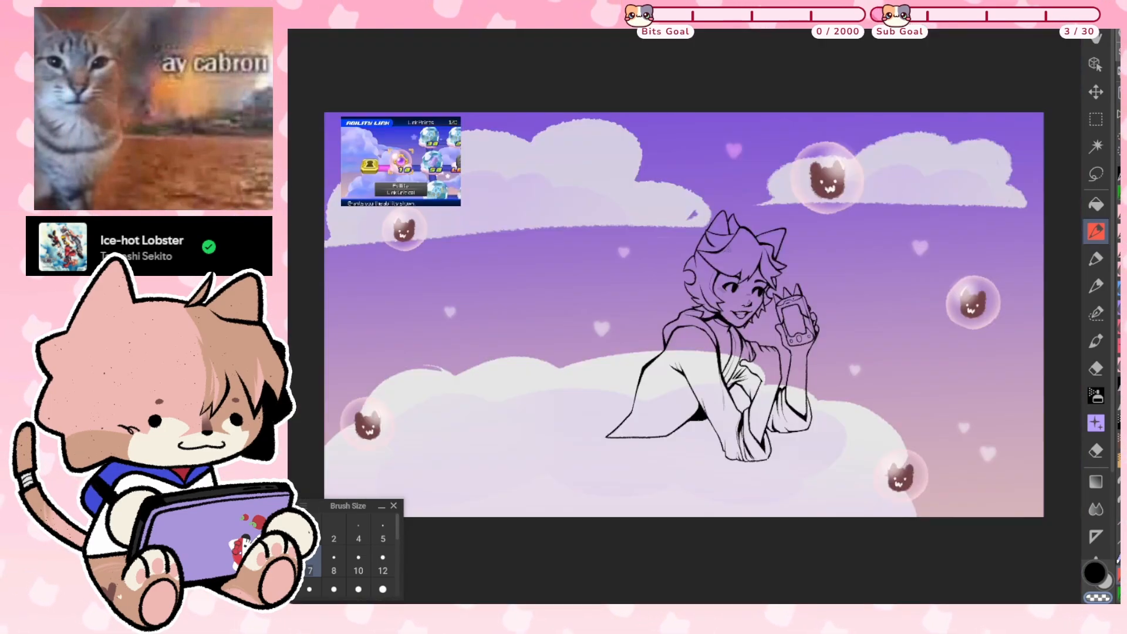
scroll(757, 464, up, 3)
scroll(788, 376, up, 4)
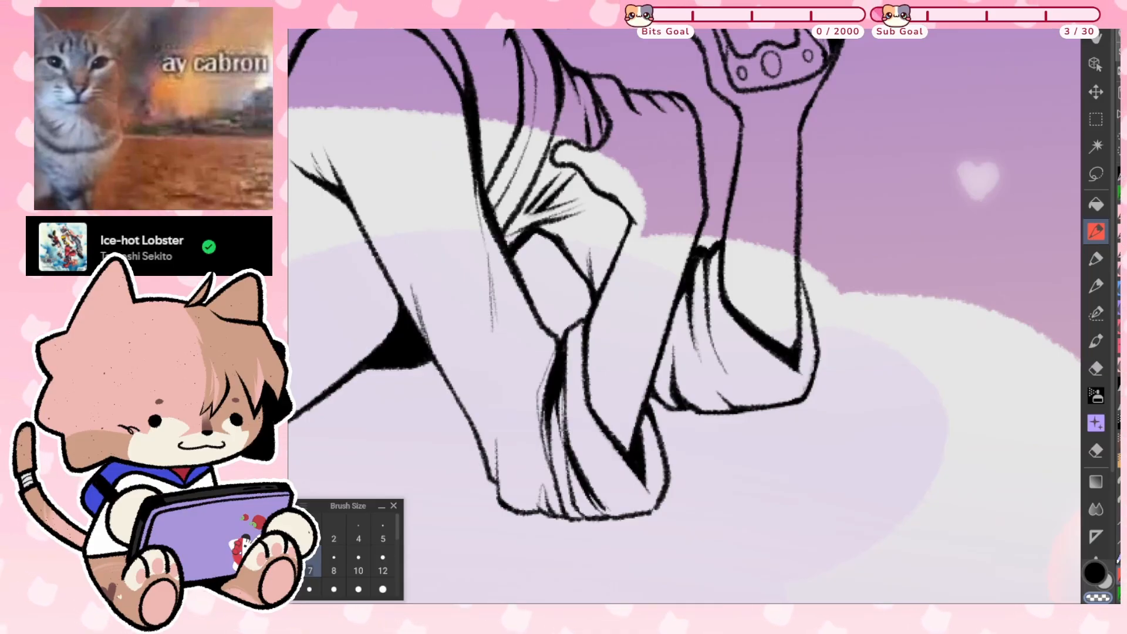
Ink thin fold strokes just below the thick inner edge of the raised arm's hanging sleeve
drag(734, 332, 794, 382)
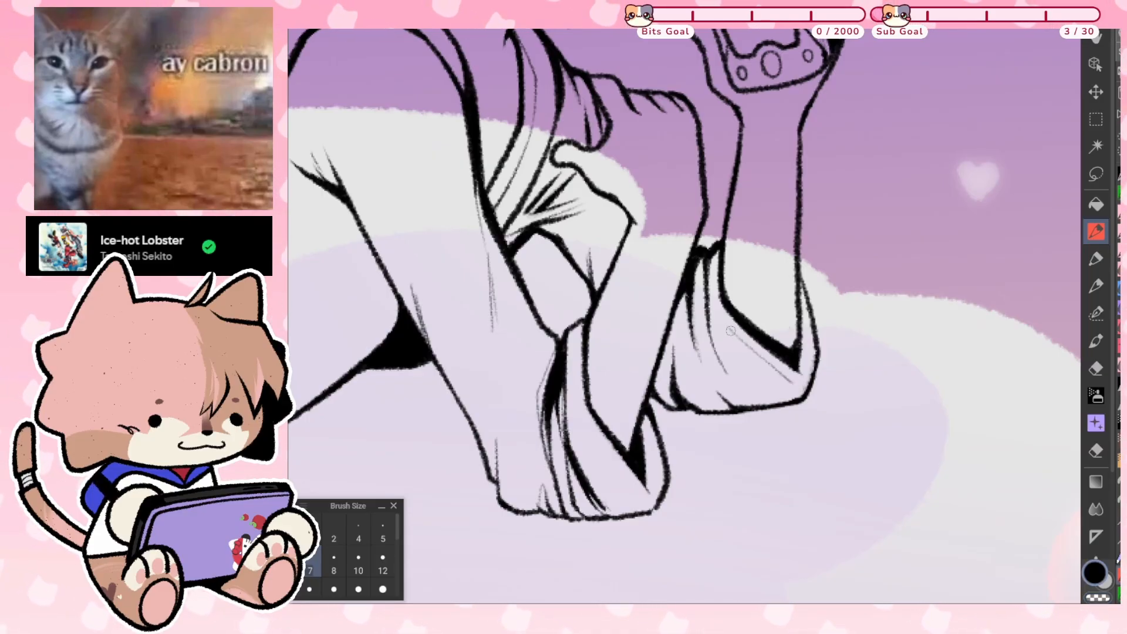
drag(732, 336, 755, 370)
key(ctrl+0)
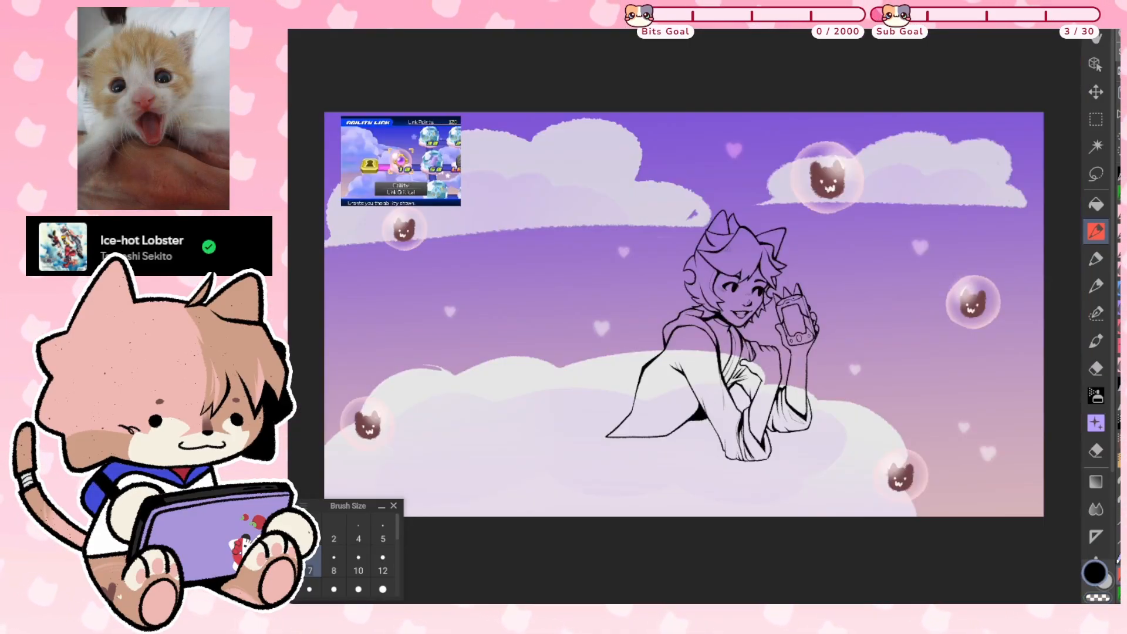
Examine the inked head, jacket and arms against the sketch, including the unlined belt and lower body
key(ctrl+plus)
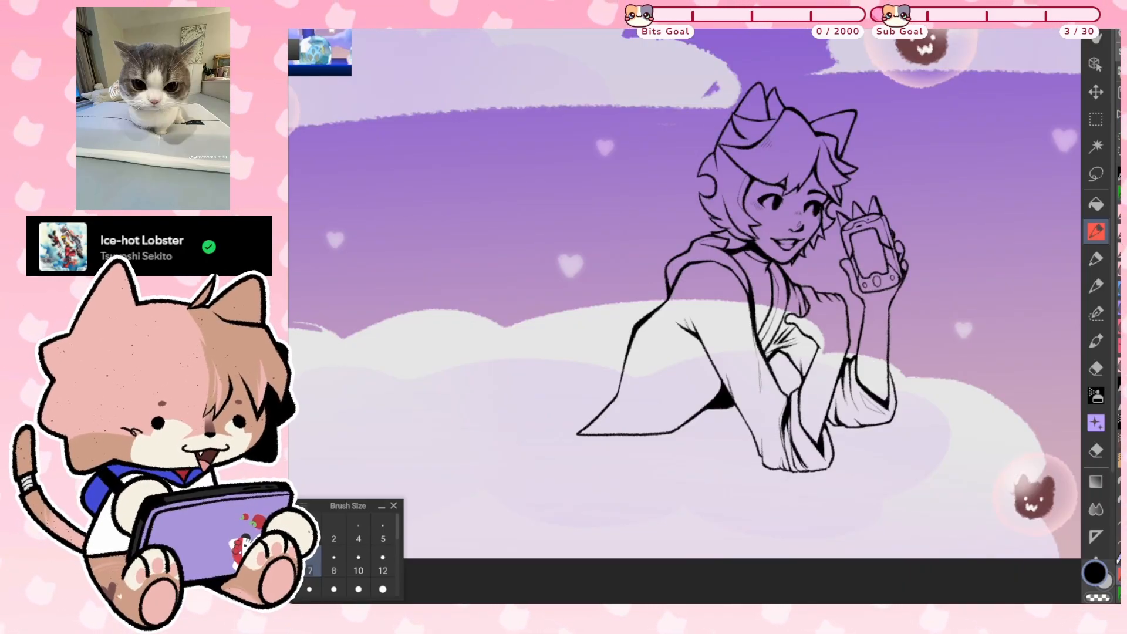
scroll(684, 317, up, 5)
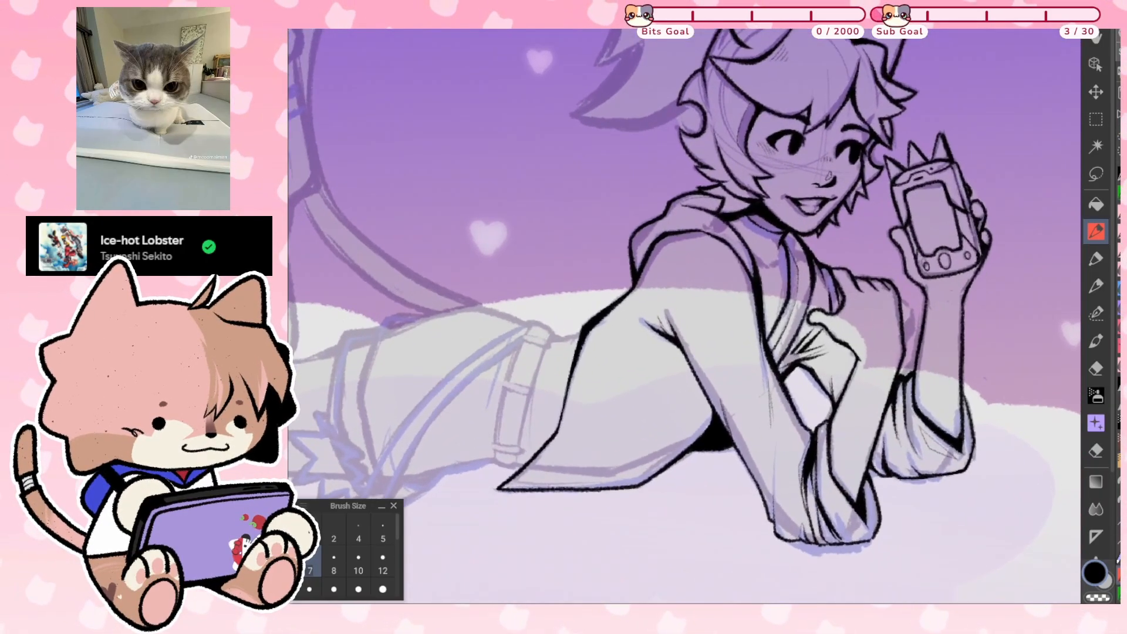
scroll(863, 273, up, 5)
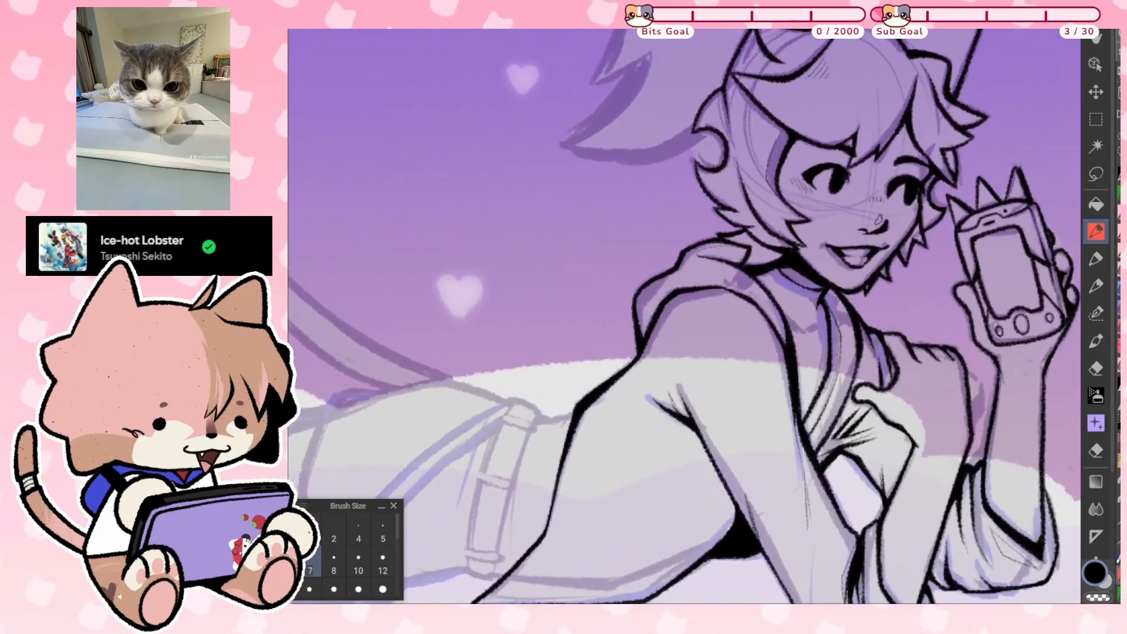
scroll(682, 270, up, 2)
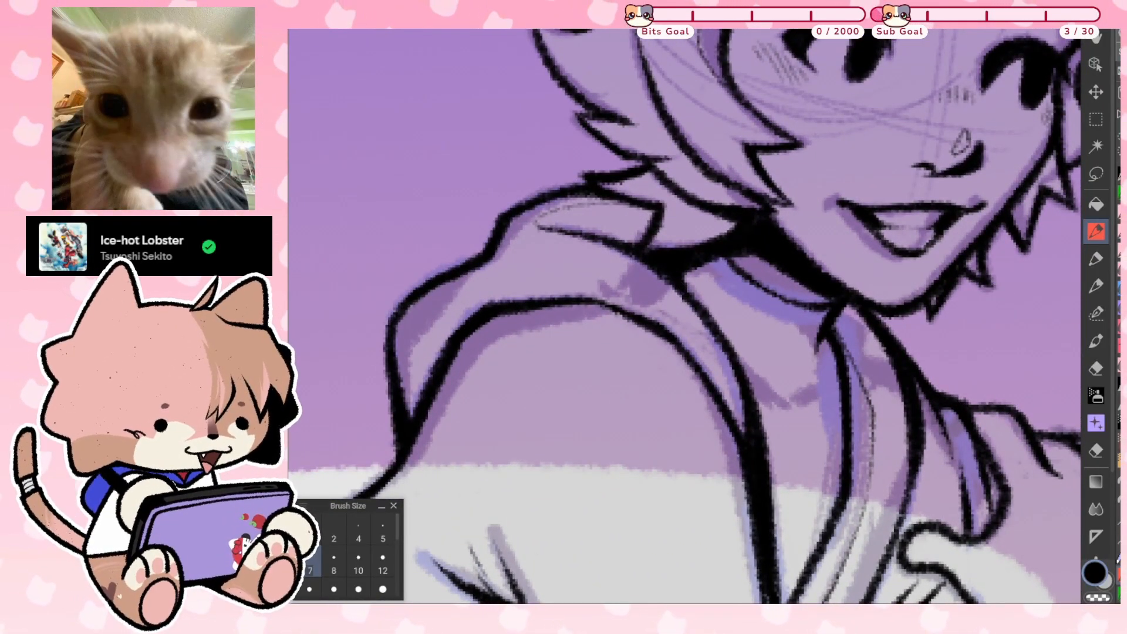
key(ctrl+0)
scroll(587, 425, up, 6)
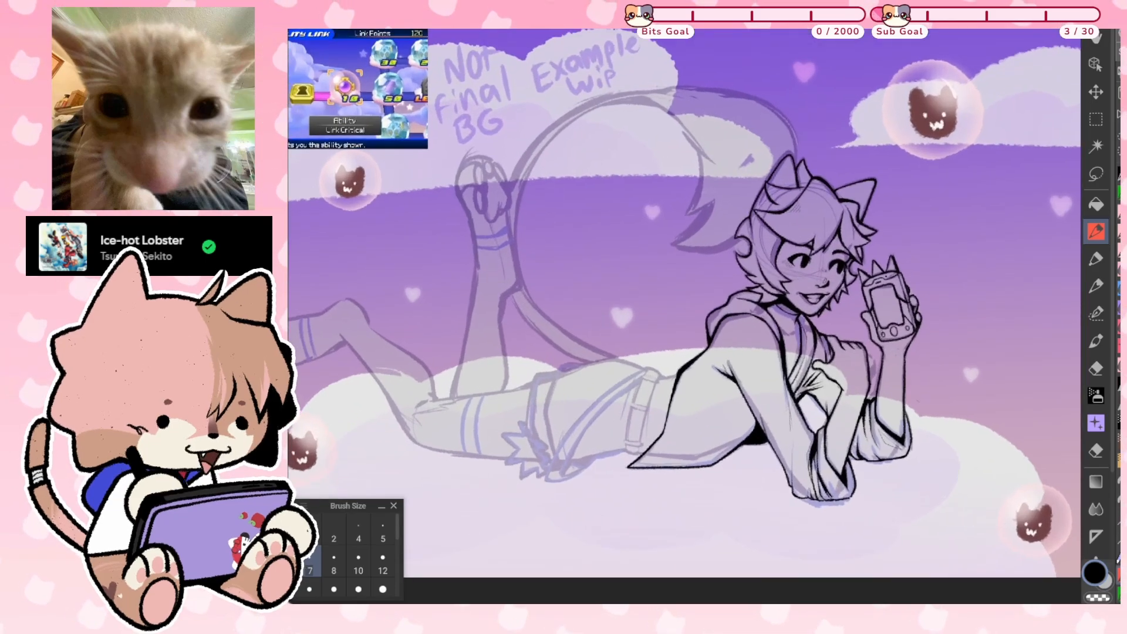
scroll(606, 115, up, 5)
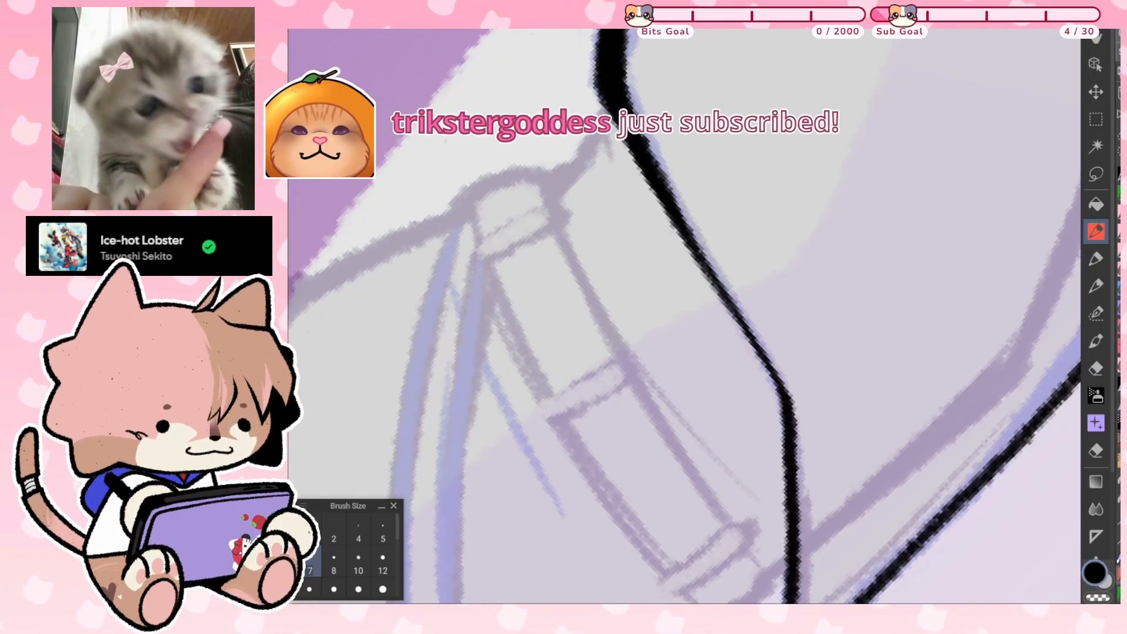
key(ctrl+at)
key(ctrl+0)
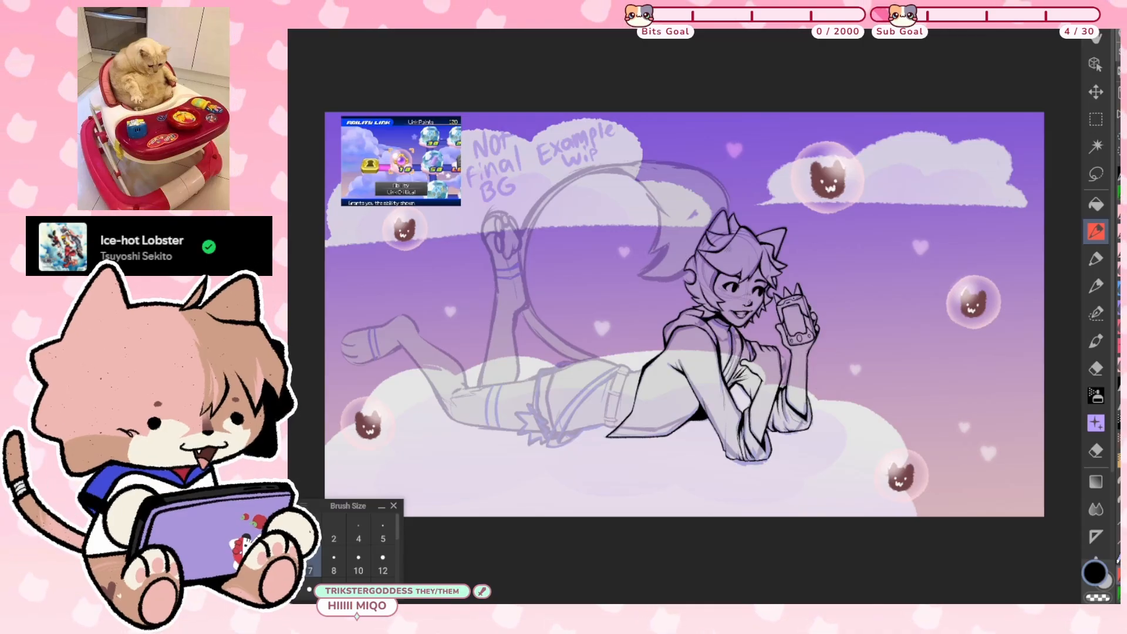
scroll(728, 249, up, 3)
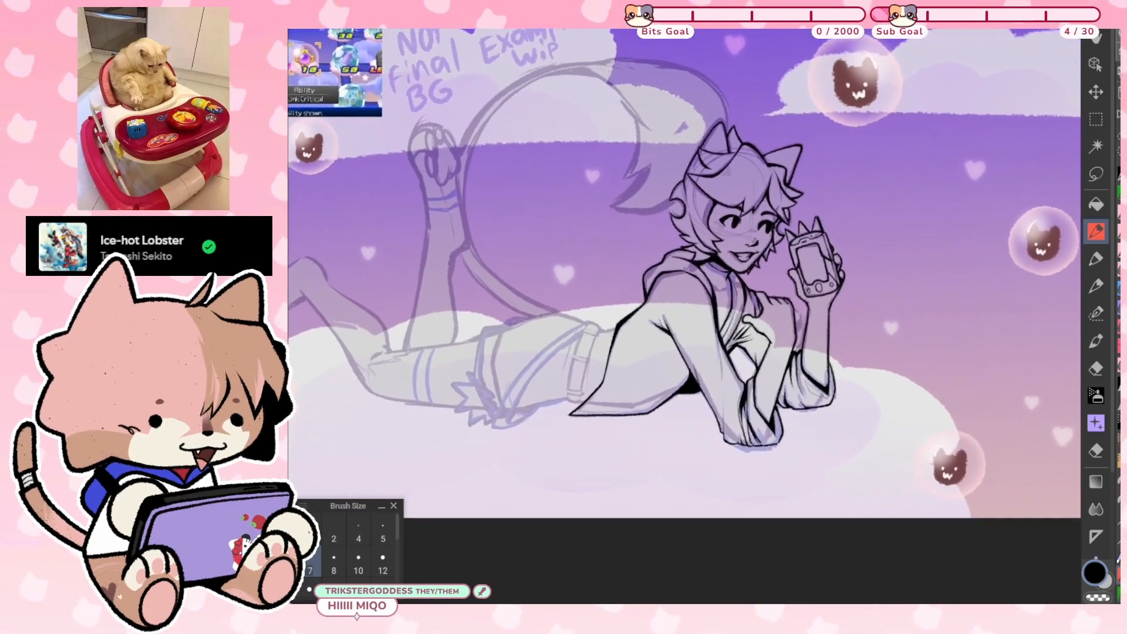
scroll(685, 274, up, 3)
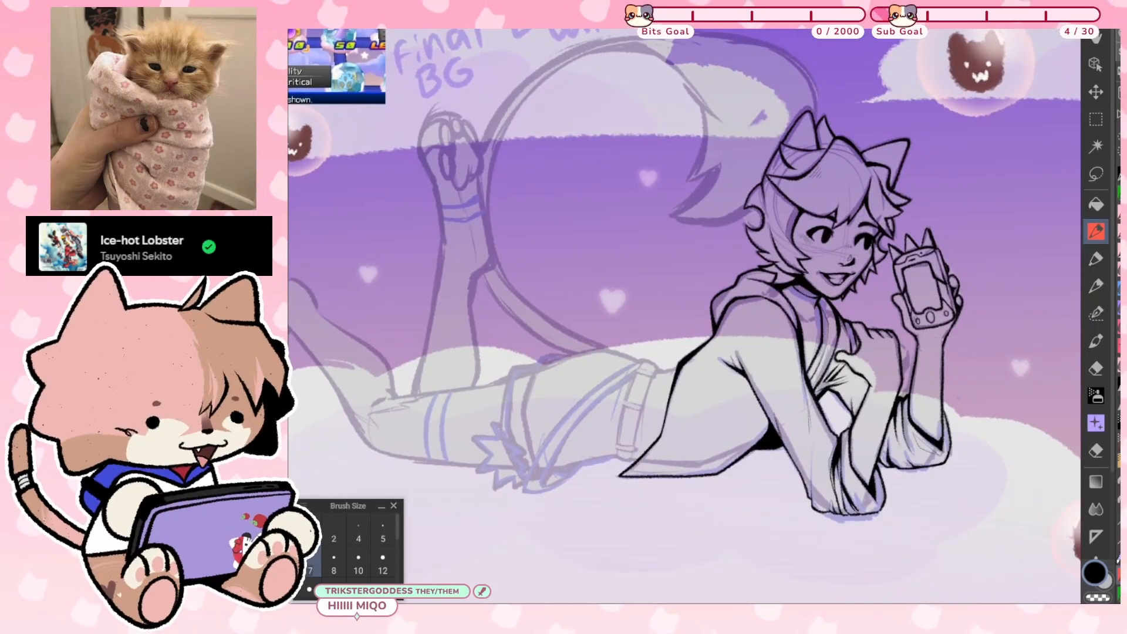
scroll(686, 393, up, 5)
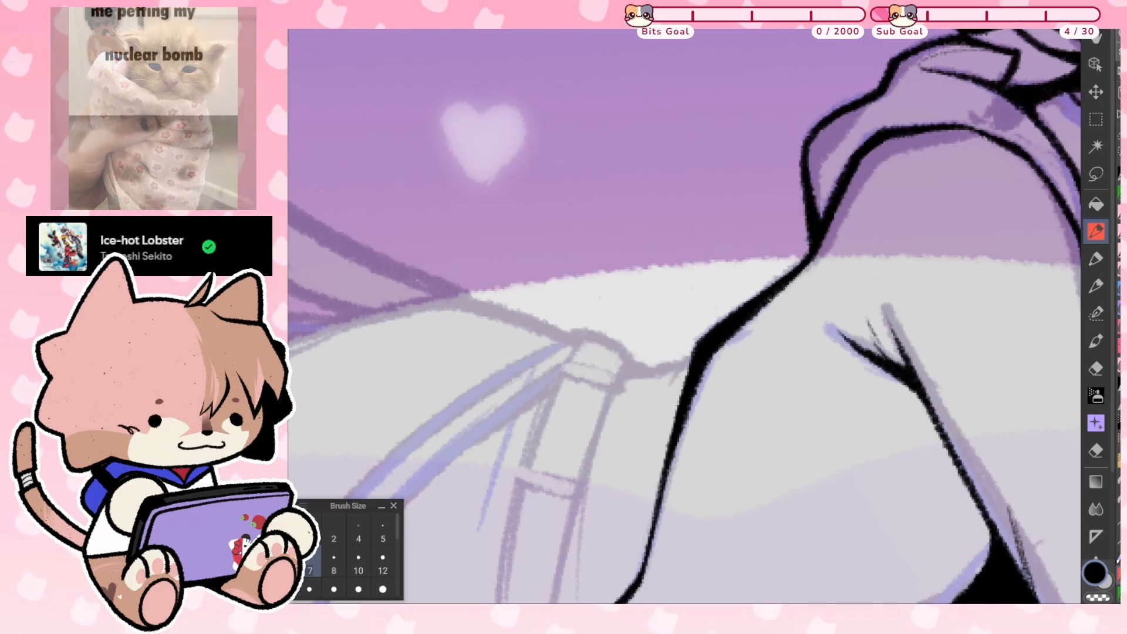
Try a thin fold line inside the jacket's back edge, just below the hood
mouse_move(812, 262)
mouse_down()
mouse_move(769, 329)
mouse_move(744, 342)
mouse_up()
key(ctrl+0)
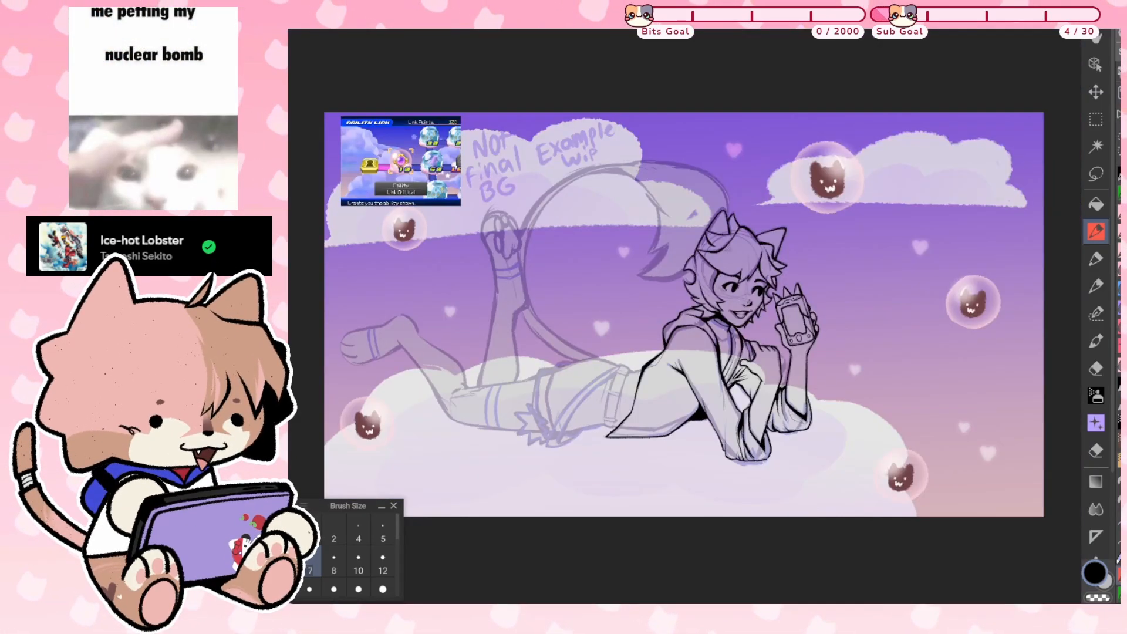
scroll(631, 375, up, 8)
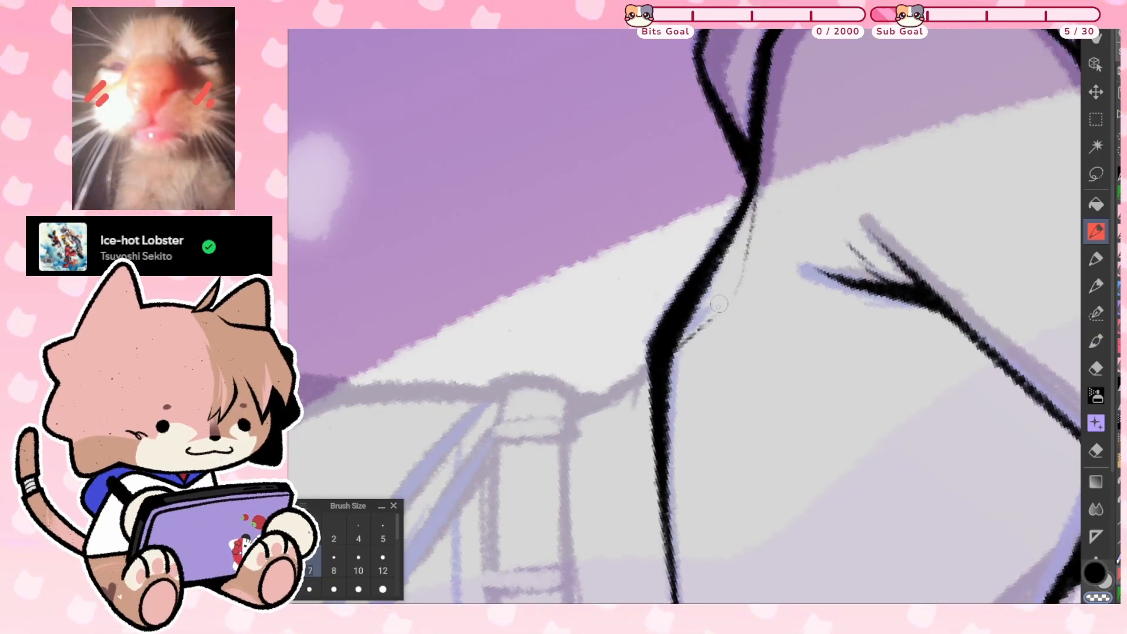
key(ctrl+at)
key(ctrl+0)
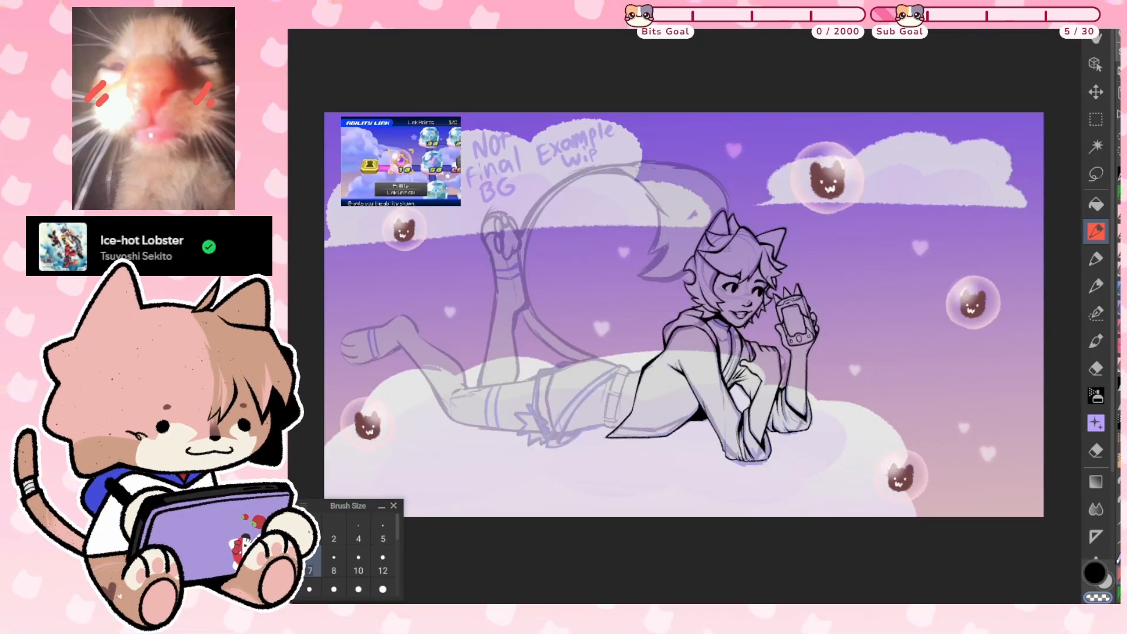
Examine the line art with the sketch hidden and shown, checking the reference picture, the face and the raised phone
scroll(667, 371, up, 2)
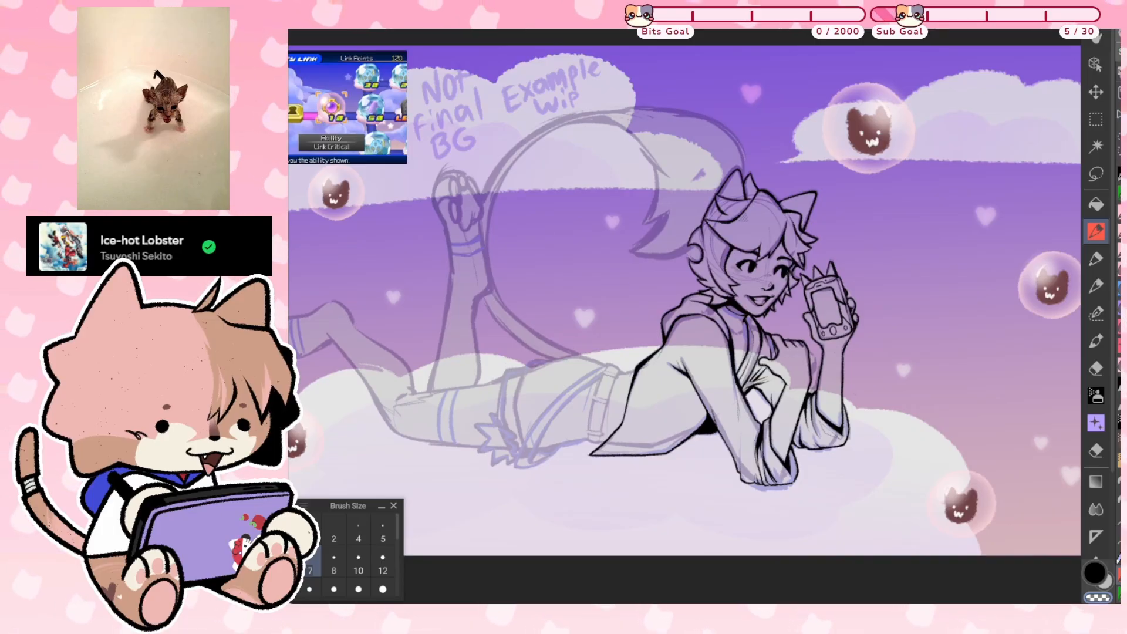
scroll(845, 385, up, 4)
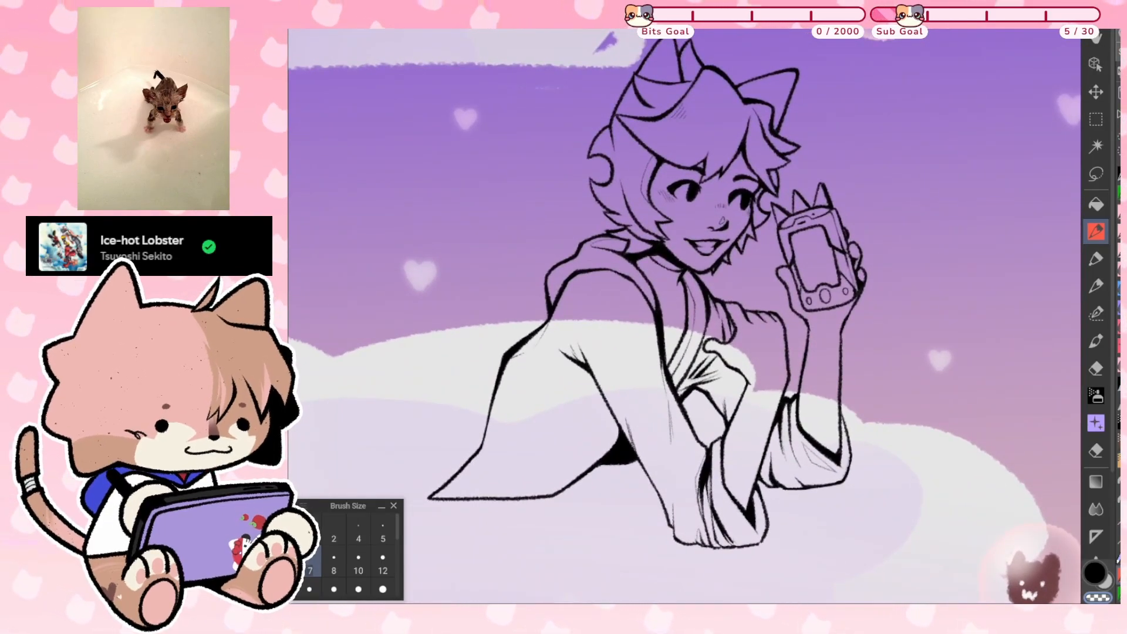
scroll(958, 442, down, 6)
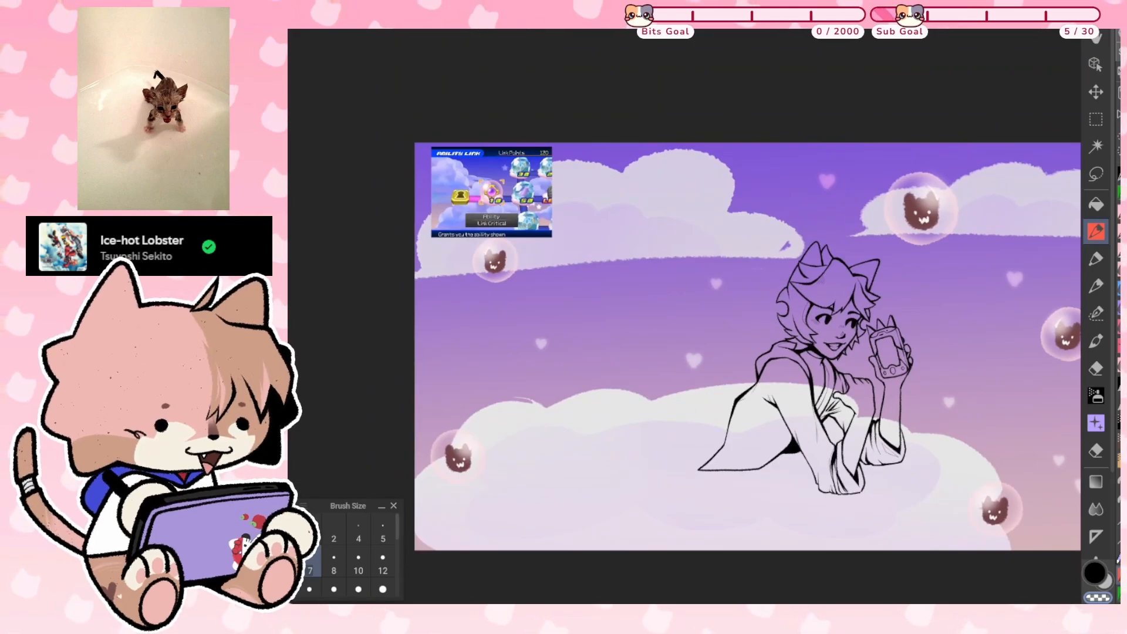
scroll(391, 171, up, 8)
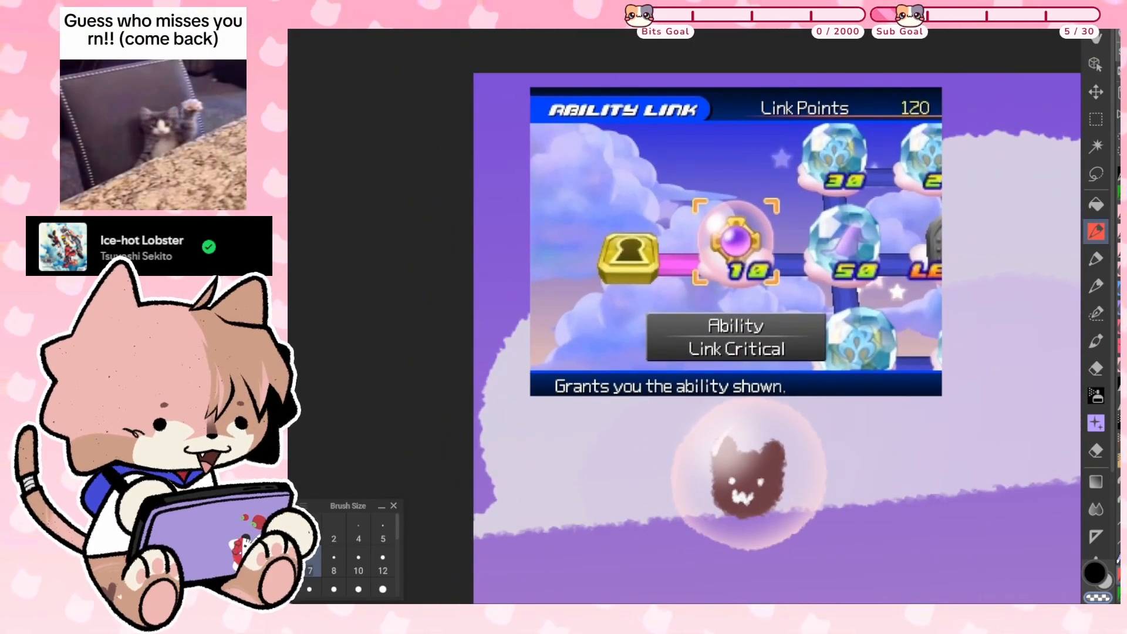
key(ctrl+0)
scroll(685, 370, up, 4)
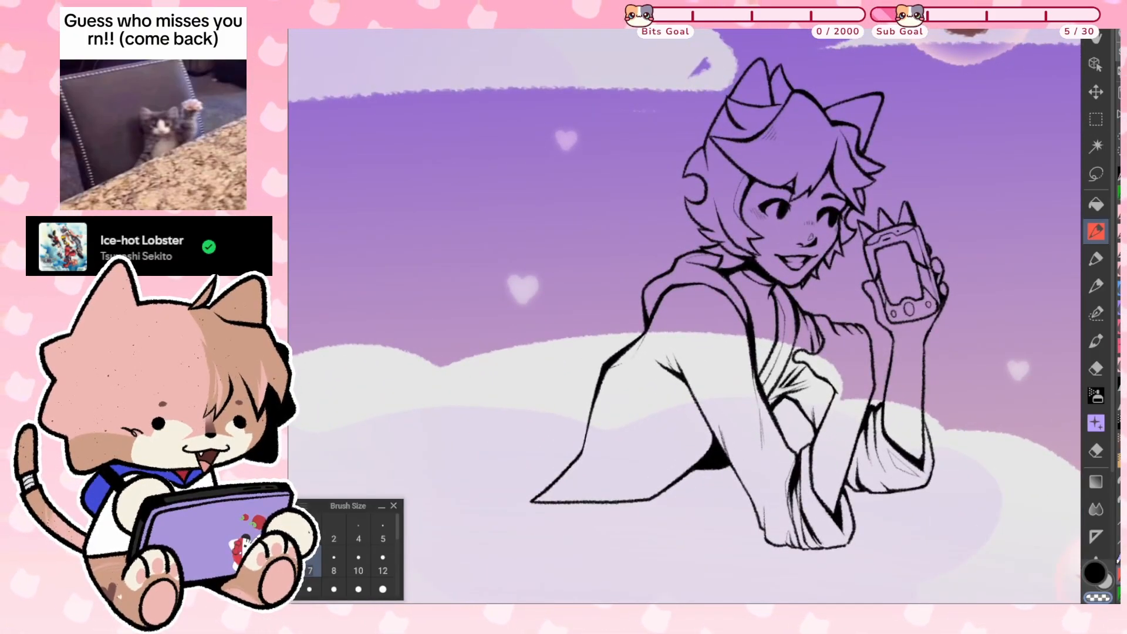
scroll(747, 385, down, 2)
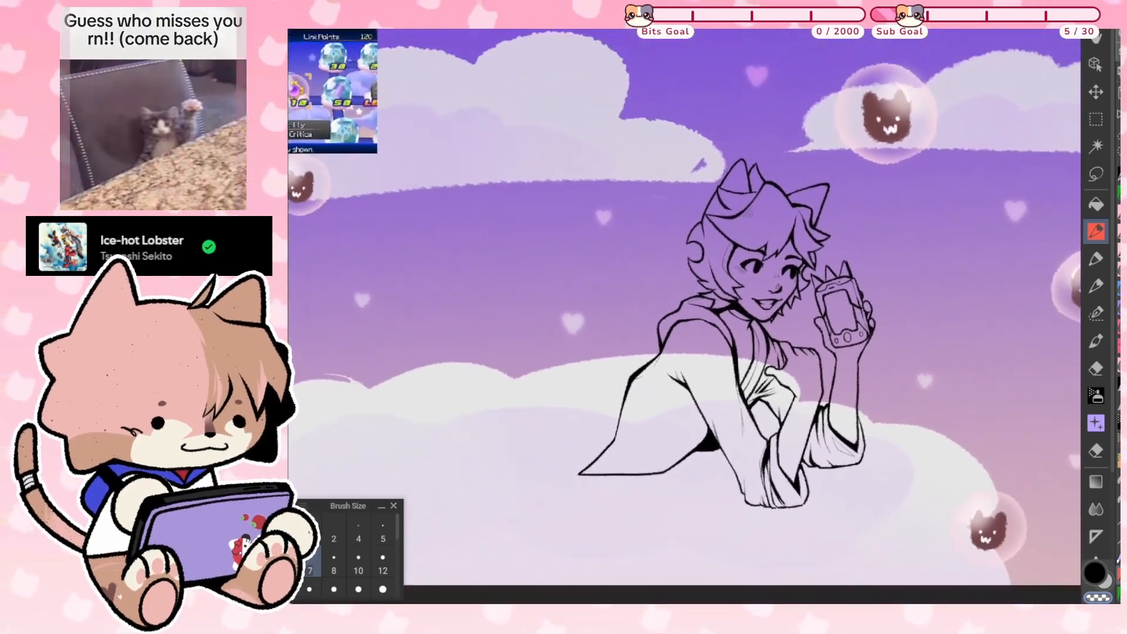
scroll(757, 447, up, 2)
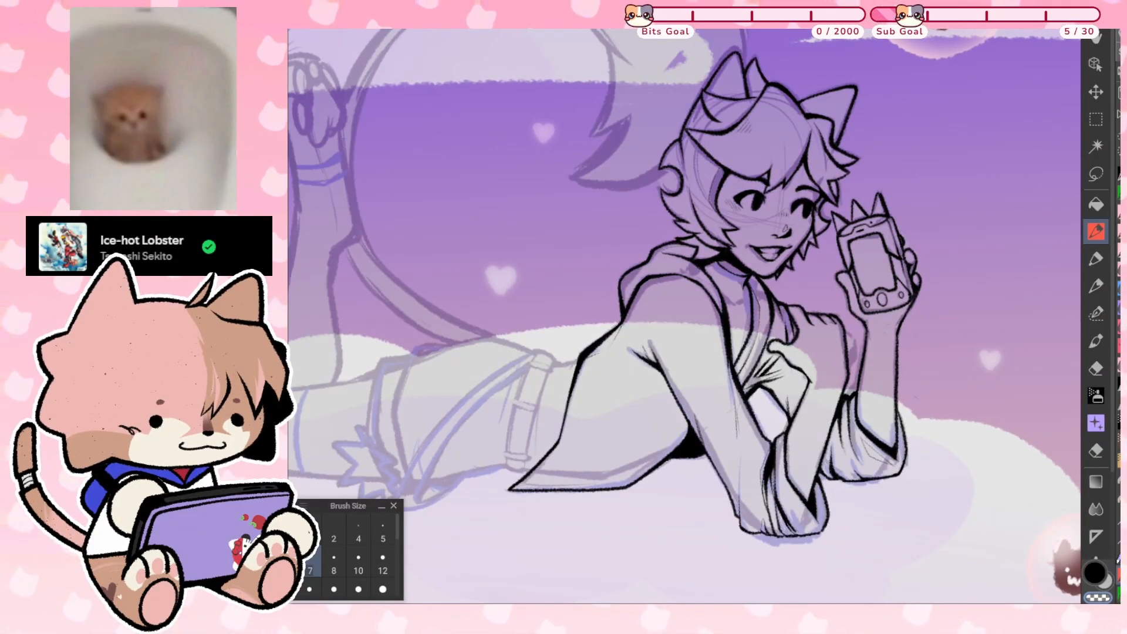
scroll(709, 387, down, 3)
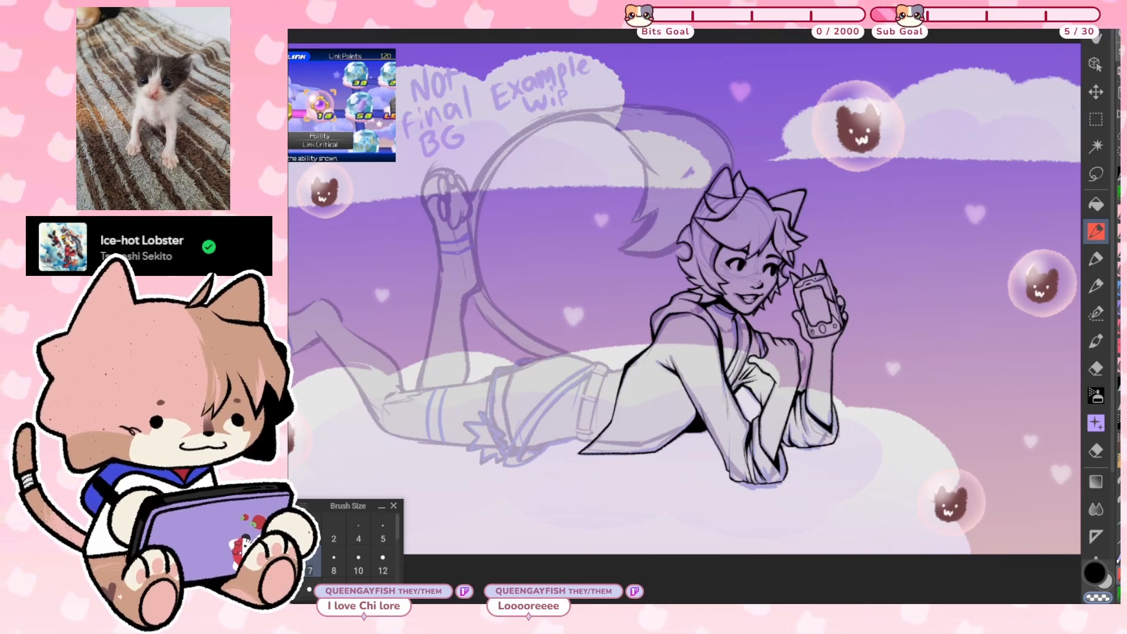
scroll(837, 314, up, 5)
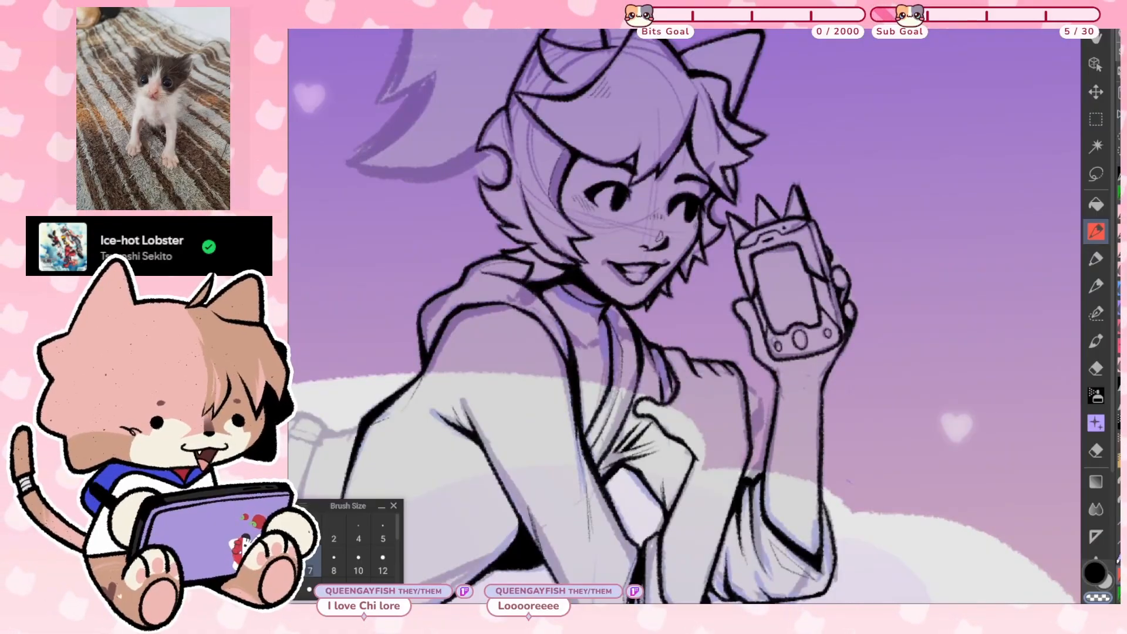
scroll(783, 283, up, 5)
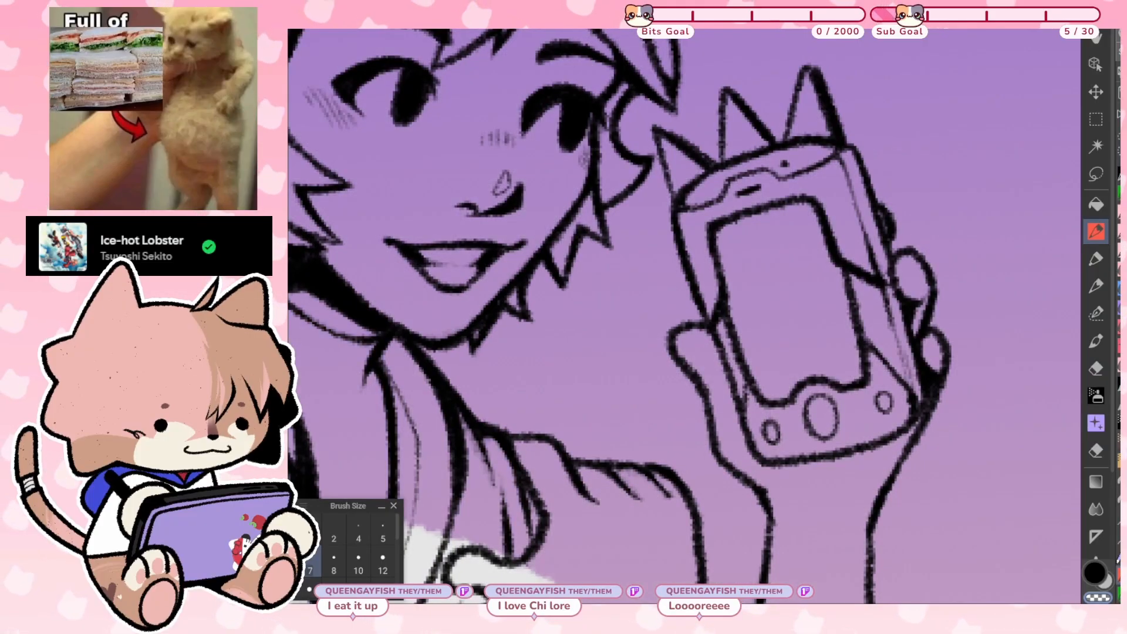
scroll(684, 317, up, 1)
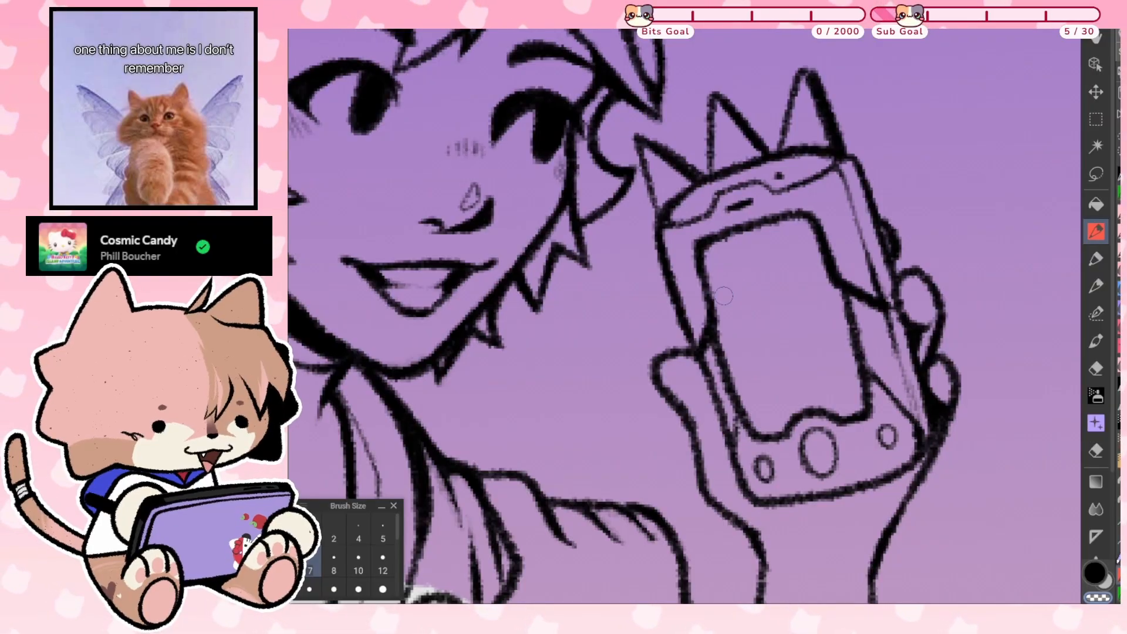
Doodle two round eyes with solid pupils on the phone's screen using brush size 5
scroll(859, 351, up, 2)
key(bracketleft)
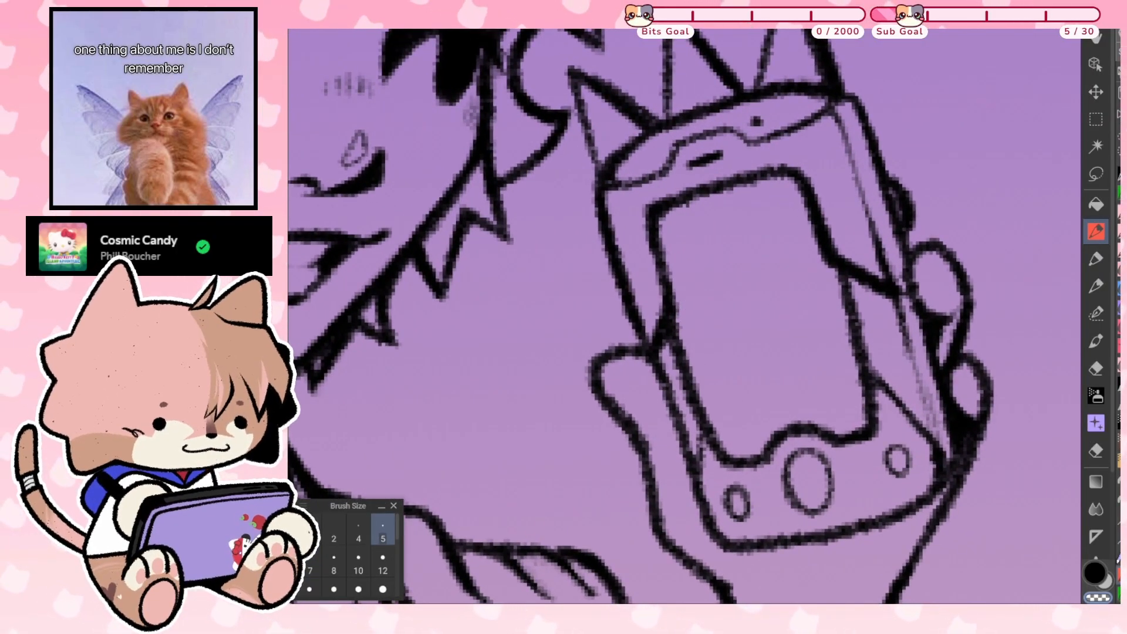
key(ctrl+z)
key(ctrl+y)
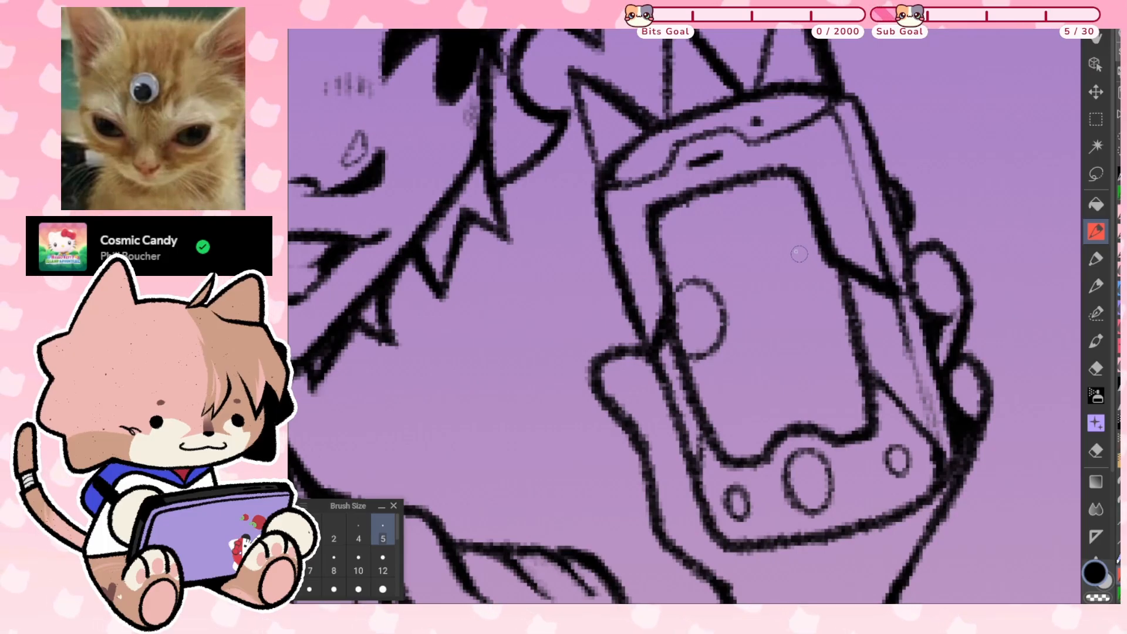
key(ctrl+z)
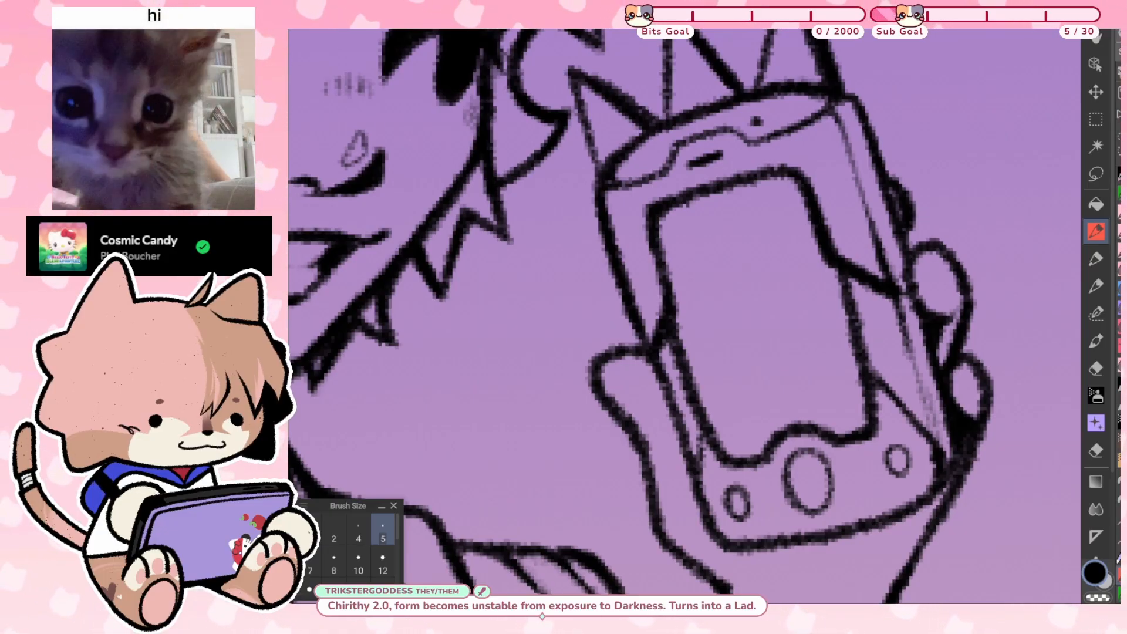
mouse_move(676, 312)
mouse_down()
mouse_move(739, 297)
mouse_move(680, 291)
mouse_up()
mouse_move(758, 272)
mouse_down()
mouse_move(828, 276)
mouse_move(757, 249)
mouse_move(825, 288)
mouse_move(769, 265)
mouse_up()
key(ctrl+z)
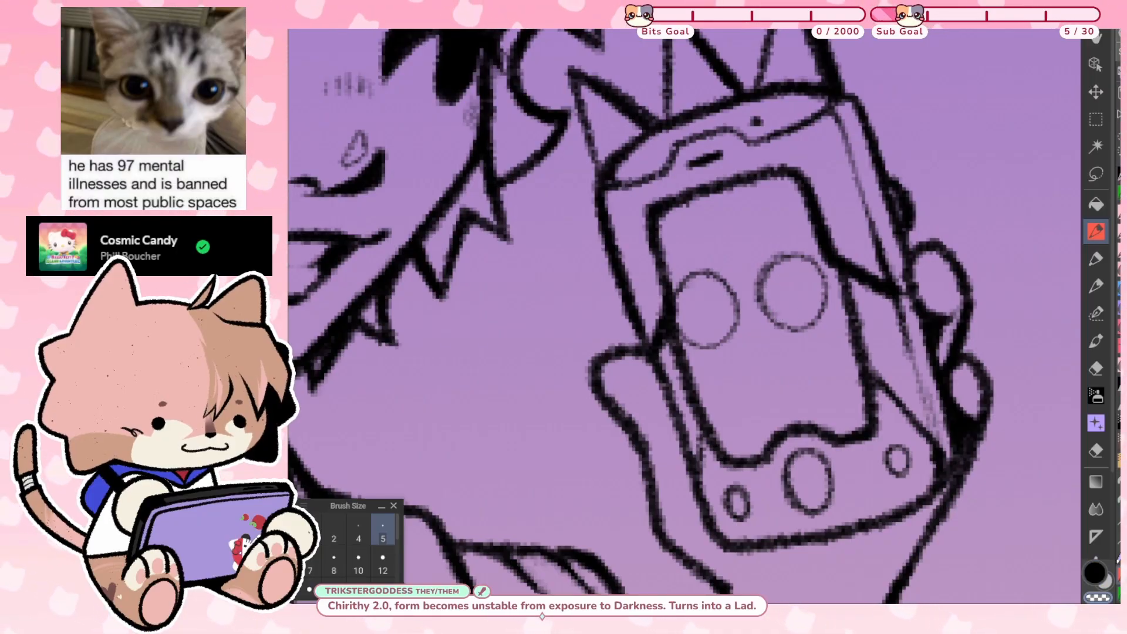
click(714, 314)
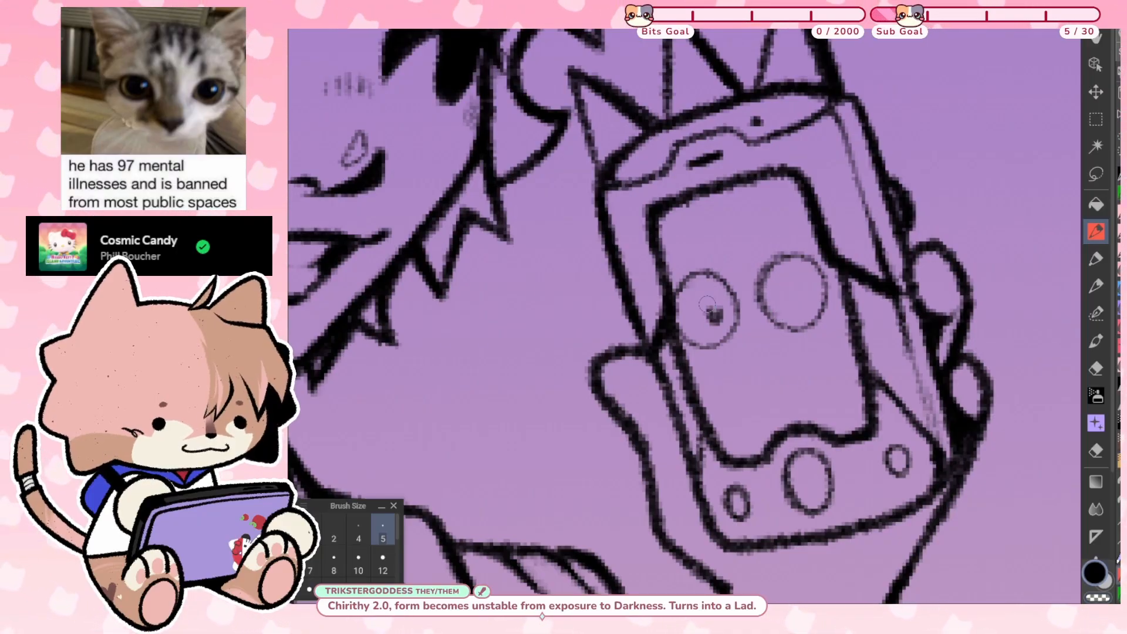
click(777, 300)
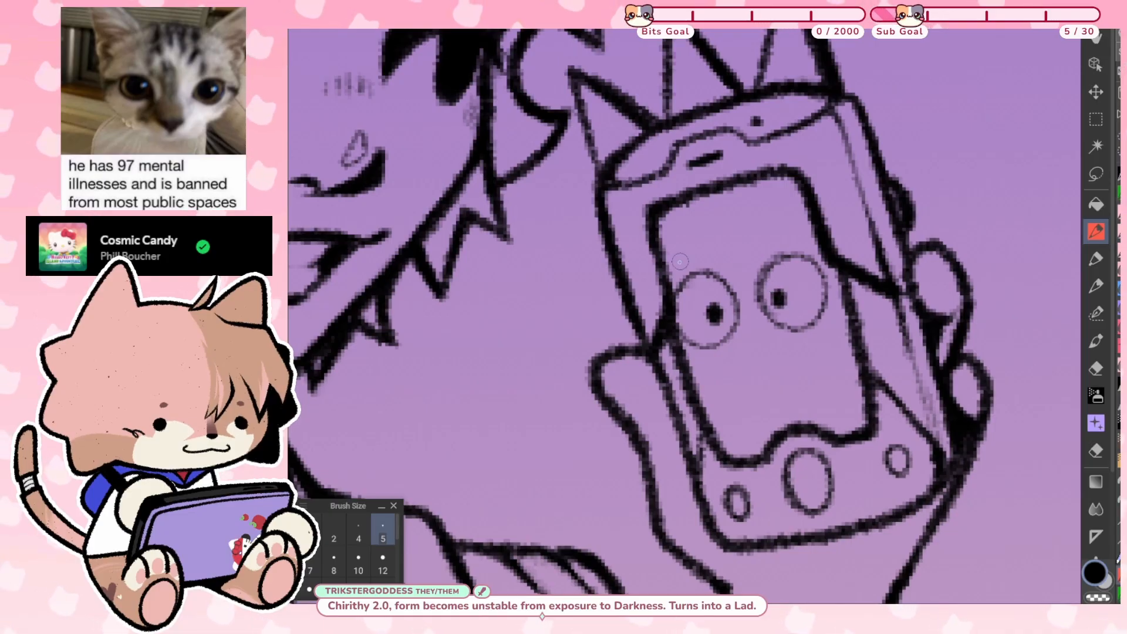
Draw thick, angry slanted eyebrows over the phone face's eyes and a small nose below them
mouse_move(668, 262)
mouse_down()
mouse_move(727, 291)
mouse_move(660, 259)
mouse_up()
mouse_move(736, 302)
mouse_down()
mouse_move(673, 264)
mouse_move(729, 291)
mouse_move(683, 266)
mouse_move(731, 286)
mouse_move(812, 225)
mouse_move(757, 280)
mouse_up()
drag(810, 230, 764, 287)
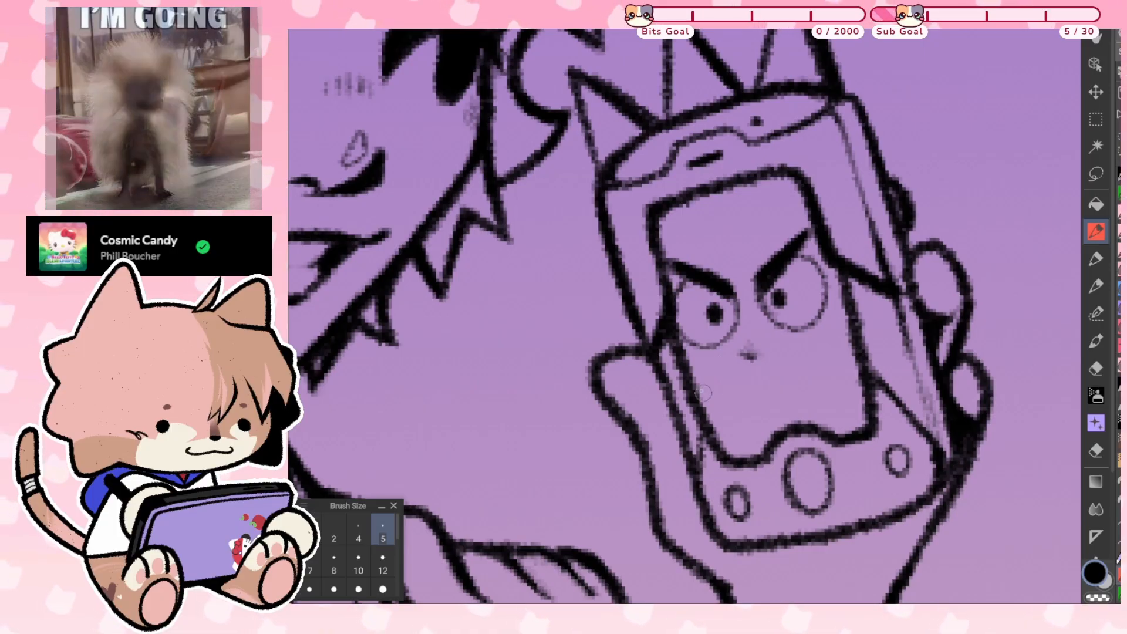
Outline a wide, snarling mouth below the phone face's nose, with a curved line inside for the upper teeth
drag(737, 373, 744, 375)
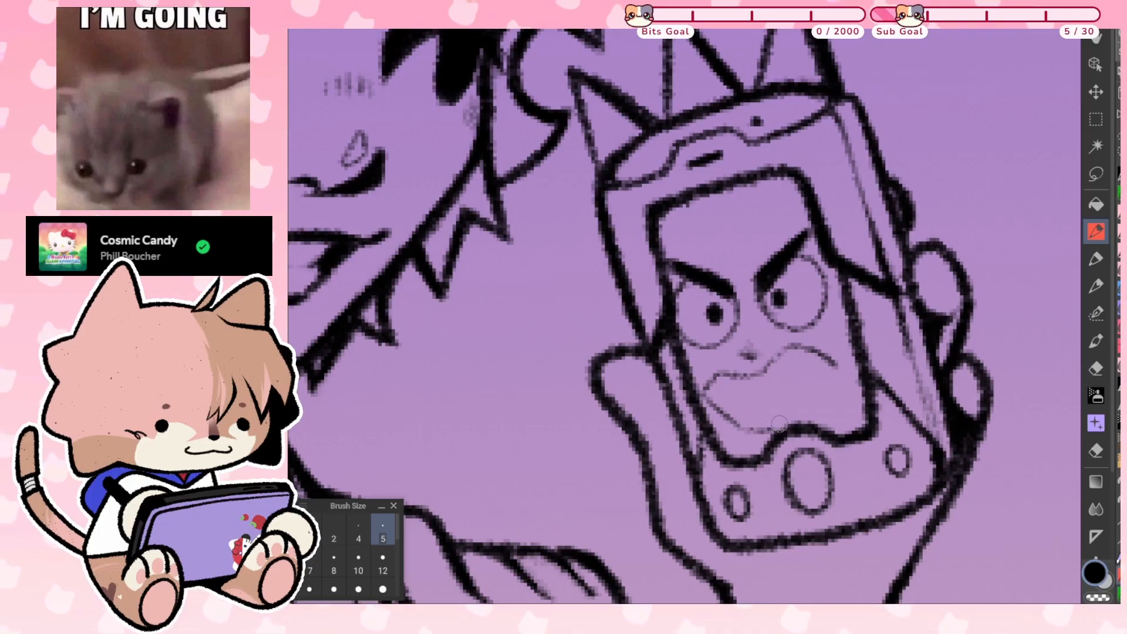
drag(780, 424, 799, 406)
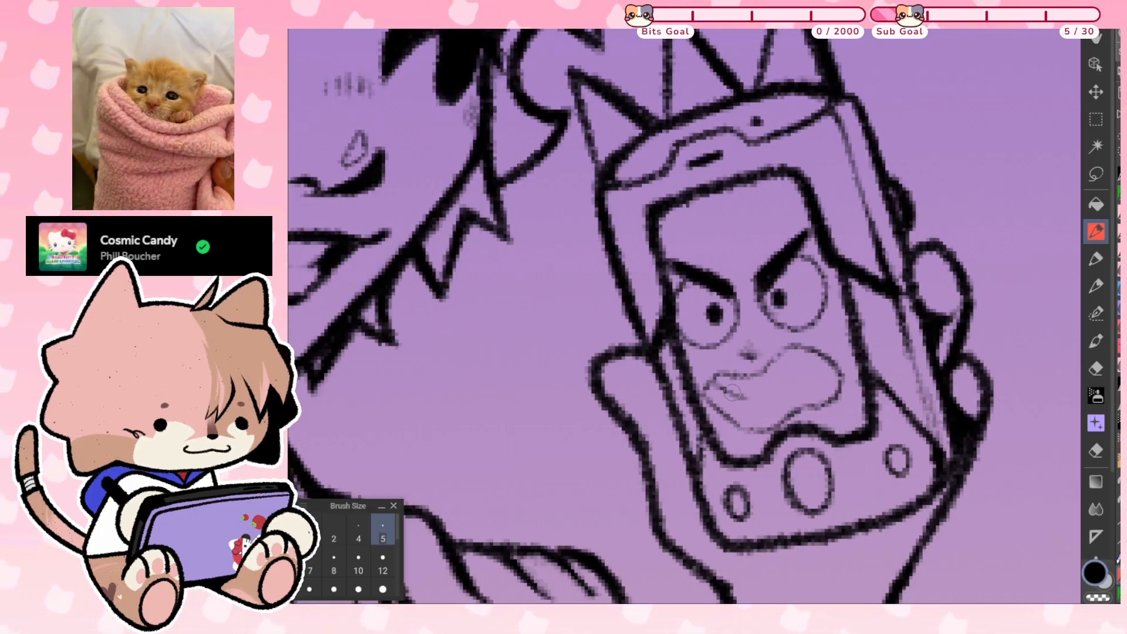
drag(728, 391, 797, 377)
drag(734, 392, 802, 374)
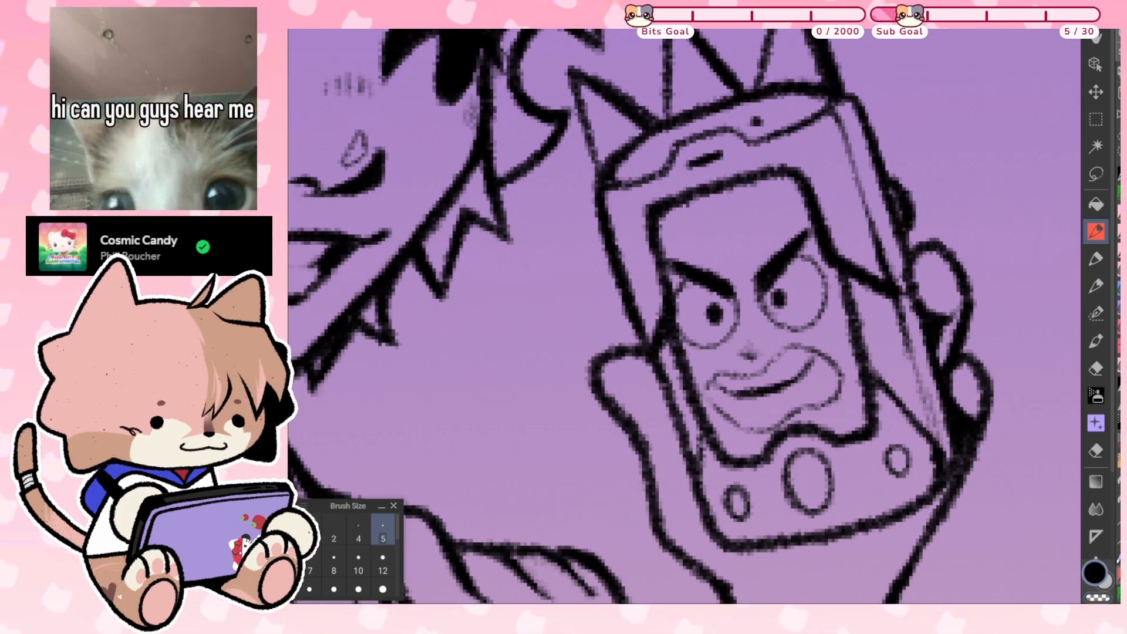
Fill the inside of the phone face's mouth solid black below the upper teeth and check the doodle in mirrored view
drag(723, 404, 749, 428)
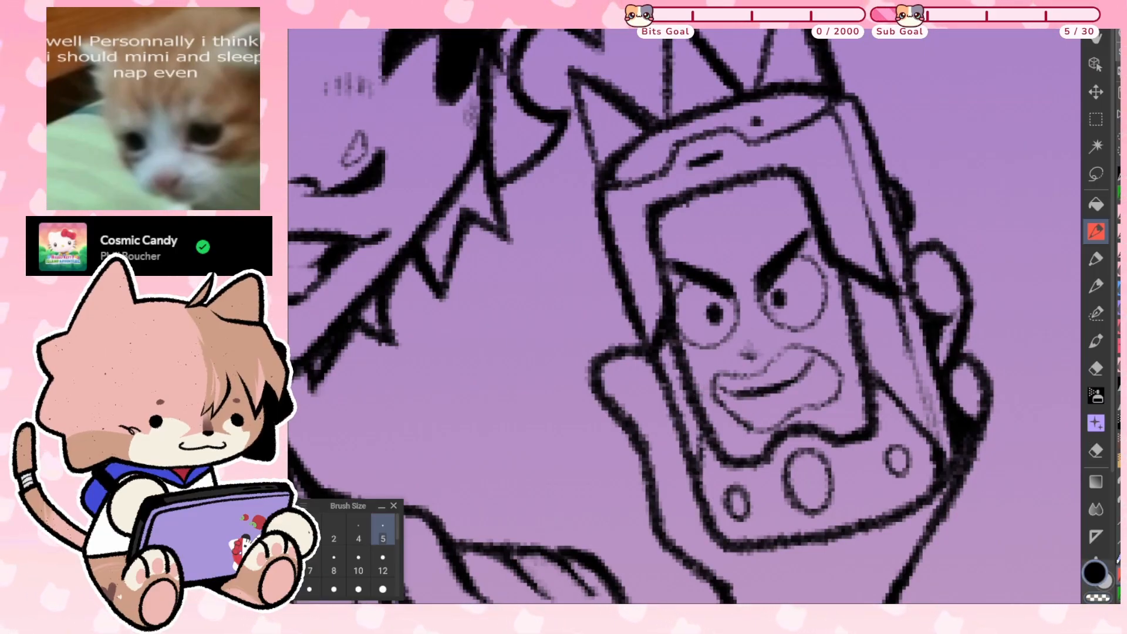
drag(718, 394, 752, 422)
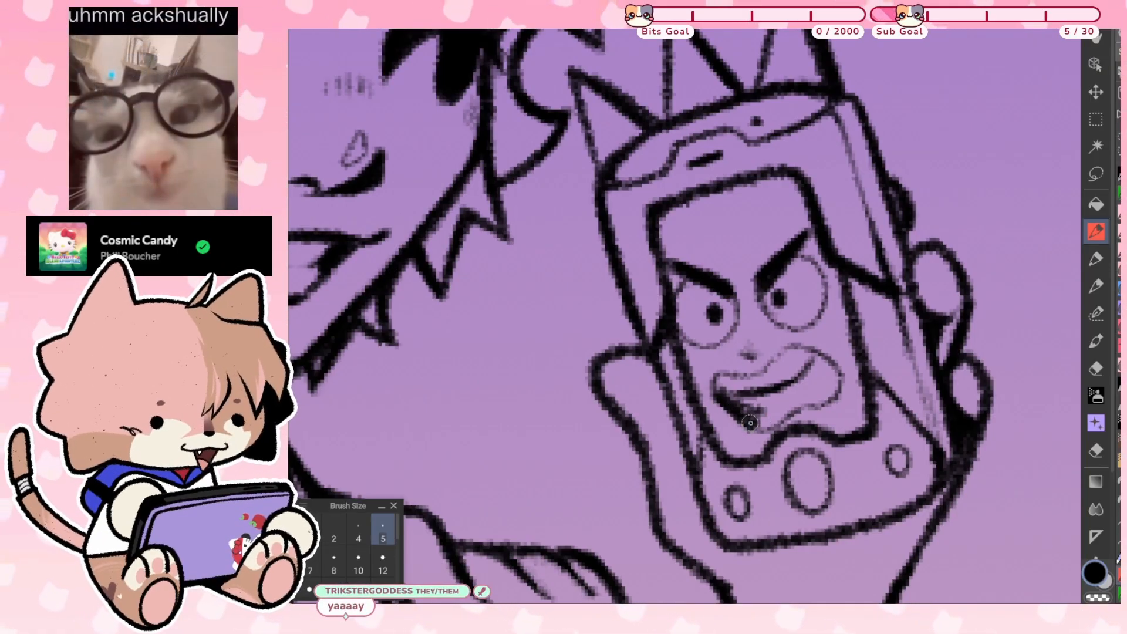
drag(716, 388, 757, 406)
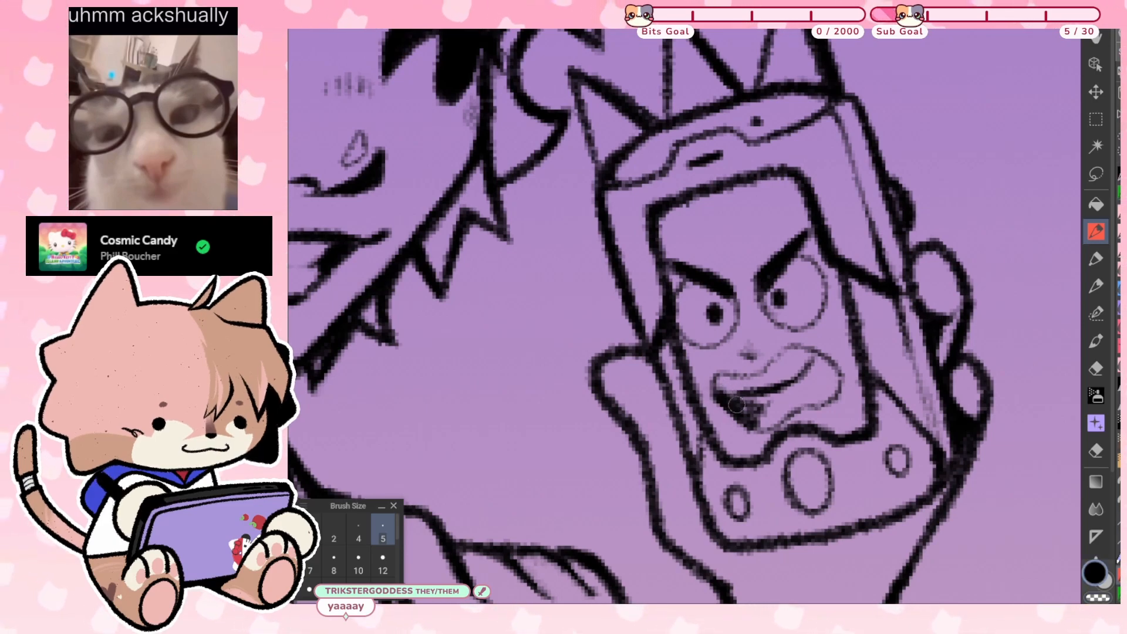
drag(737, 404, 771, 397)
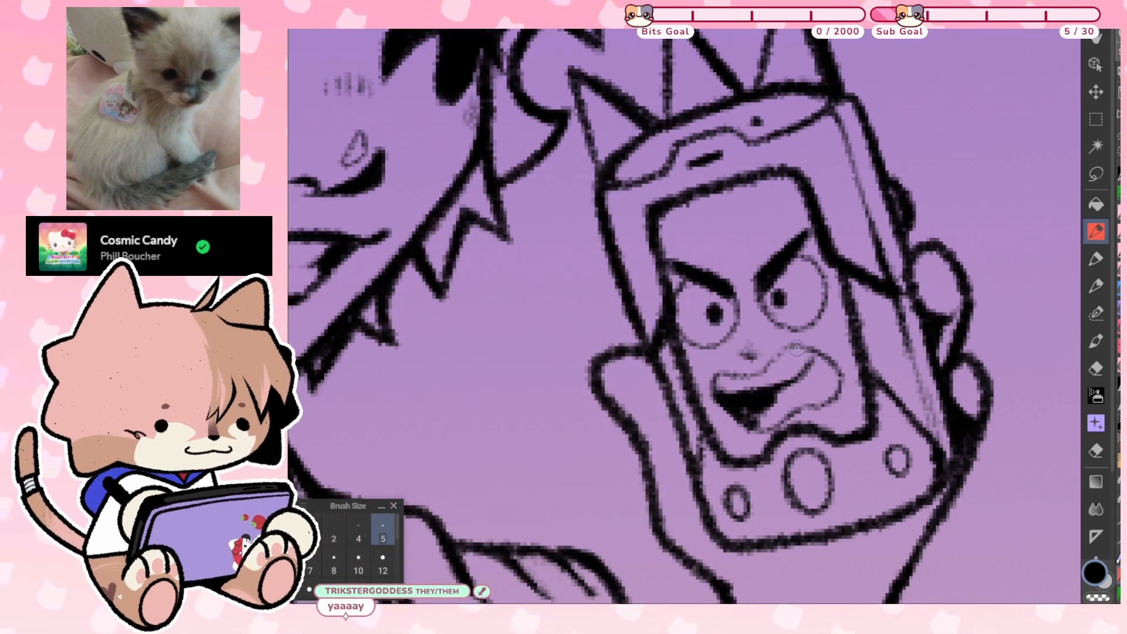
mouse_move(760, 417)
mouse_down()
mouse_move(787, 405)
mouse_move(768, 400)
mouse_up()
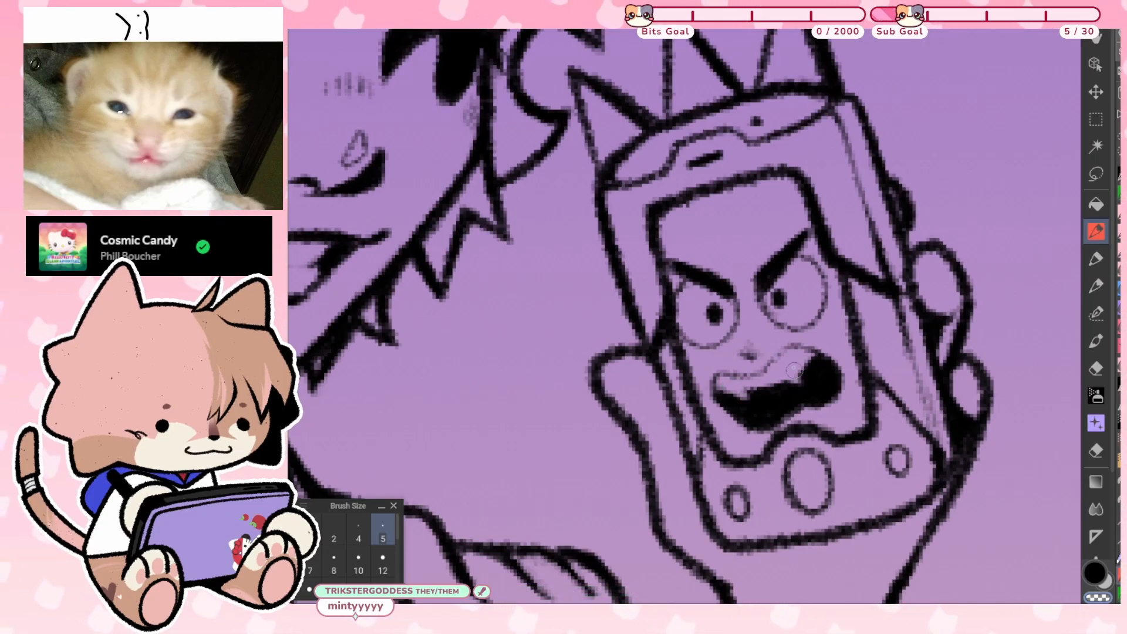
key(m)
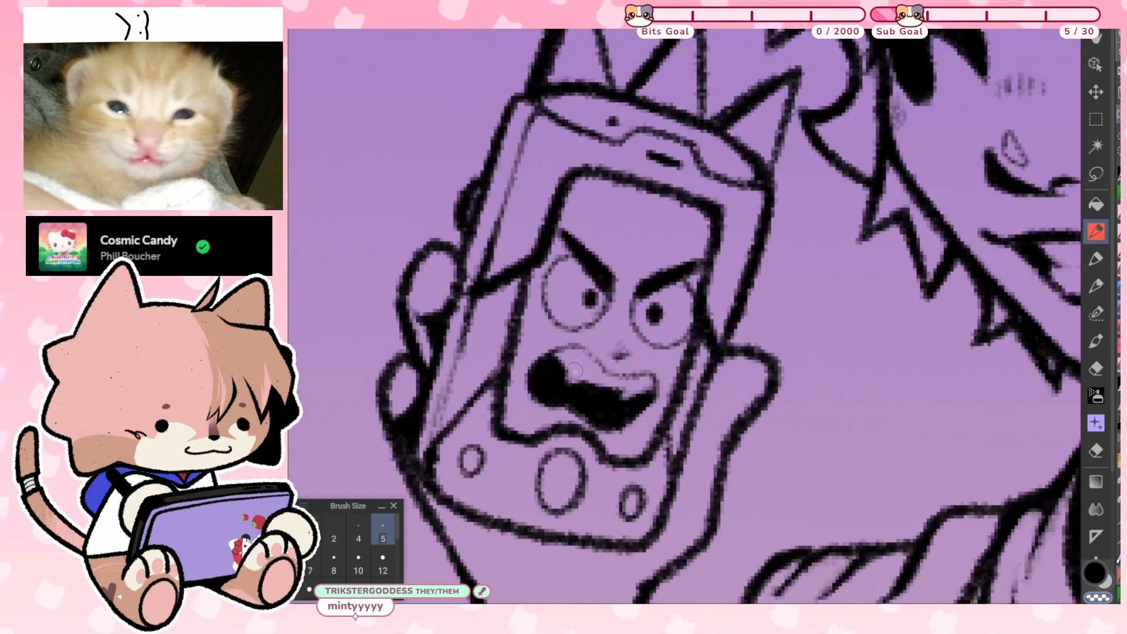
key(m)
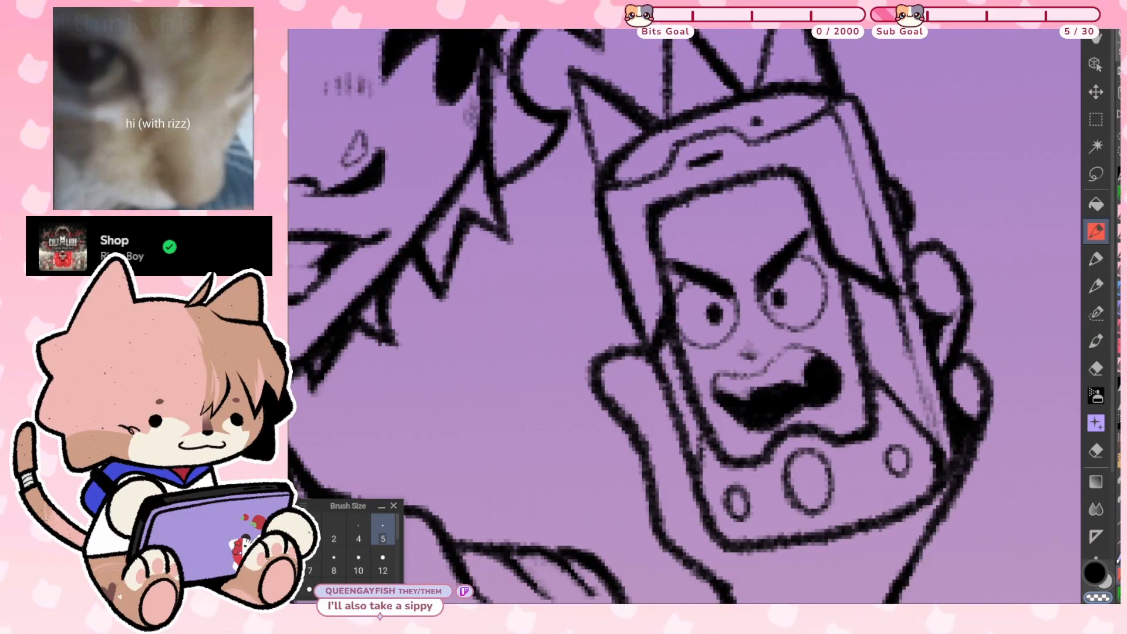
drag(742, 395, 721, 332)
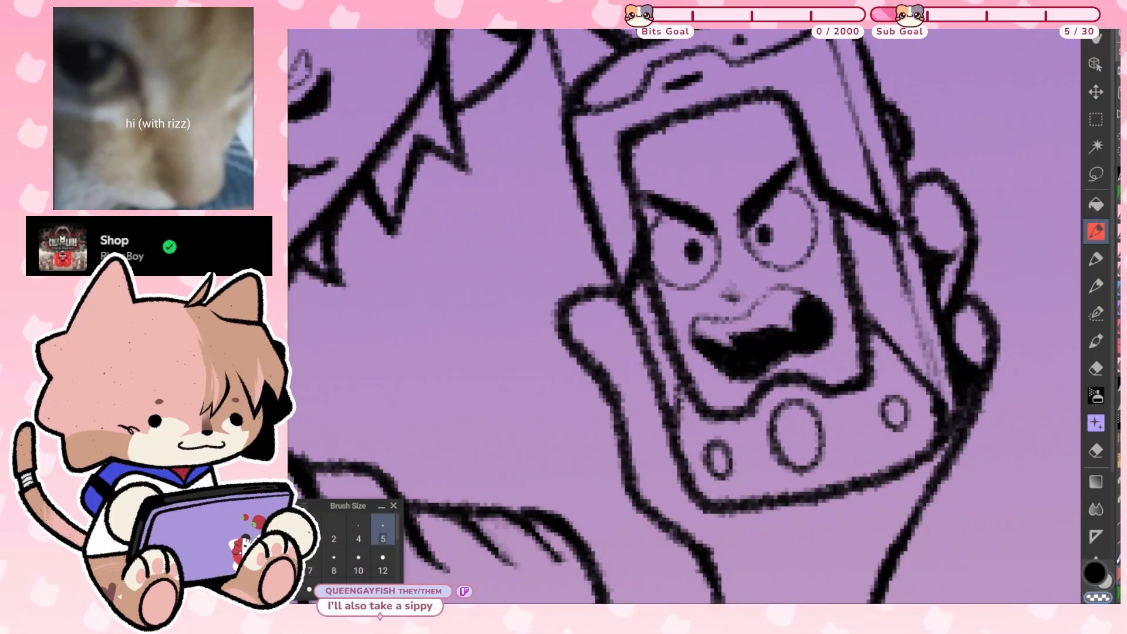
key(h)
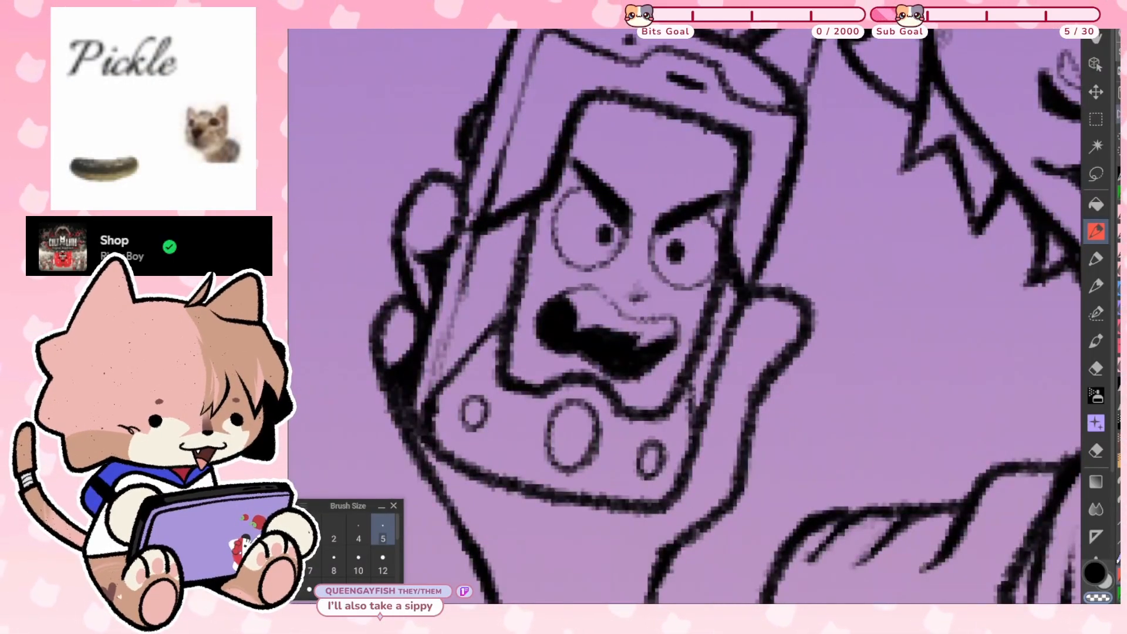
key(h)
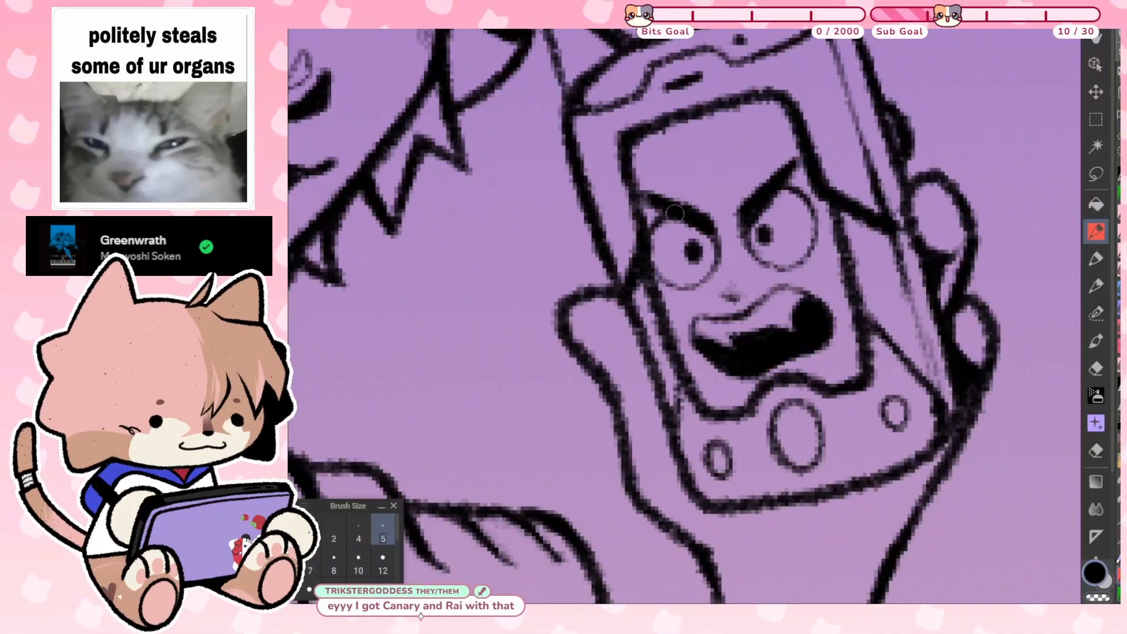
Strengthen the phone face's eye outlines and extend the slanted eyebrows down into frown lines at the bridge of the nose
drag(649, 234, 637, 295)
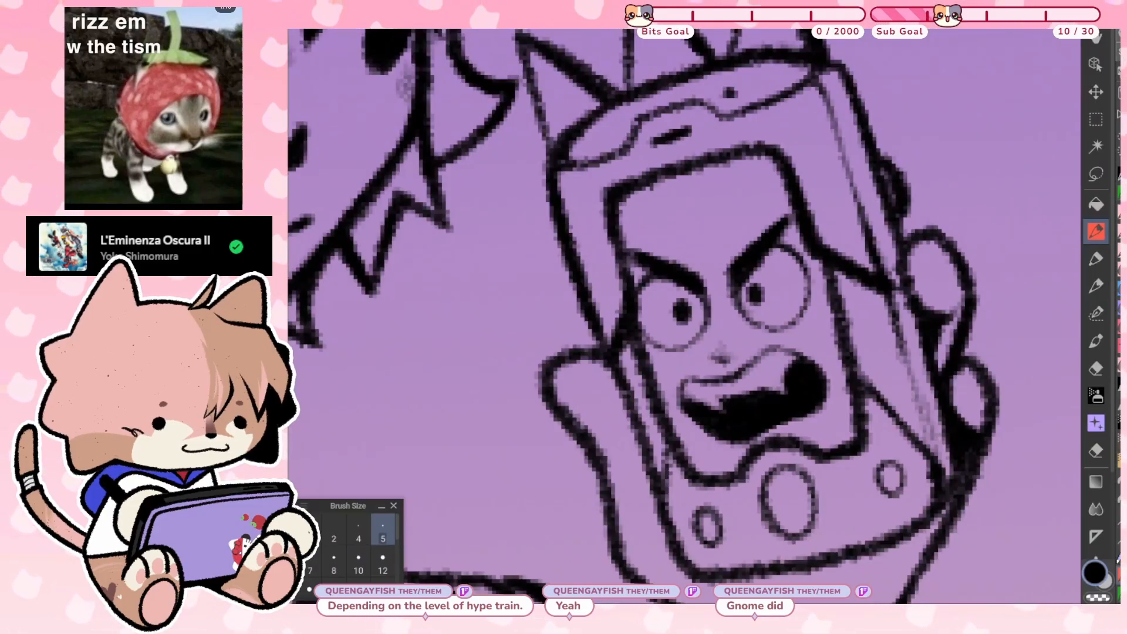
scroll(684, 315, down, 1)
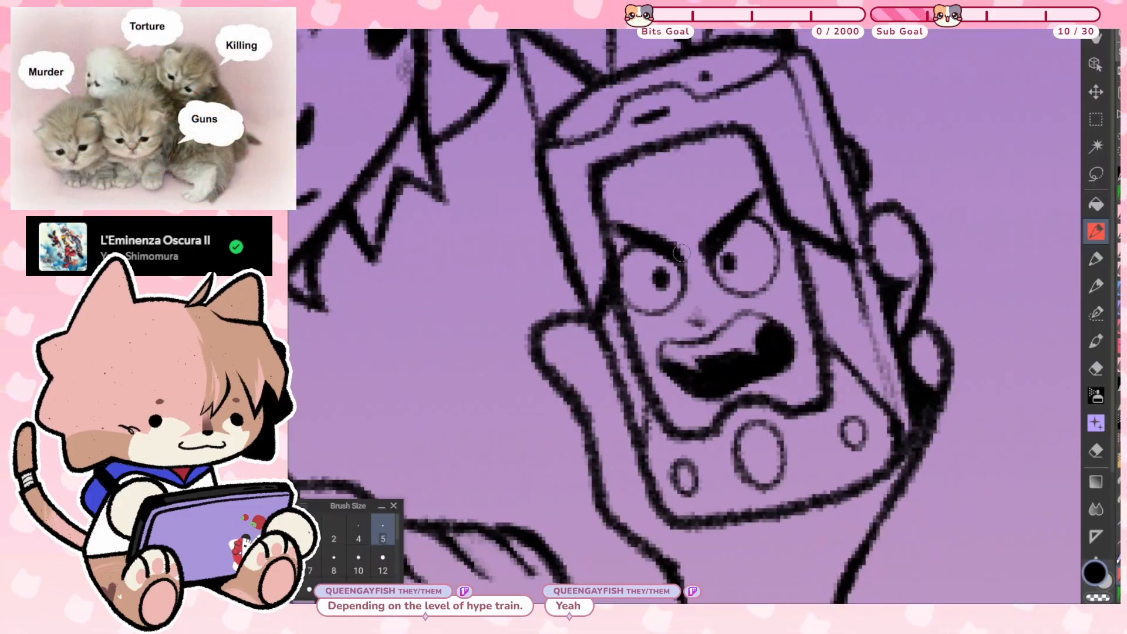
mouse_move(770, 257)
mouse_down()
mouse_move(786, 239)
mouse_move(797, 270)
mouse_up()
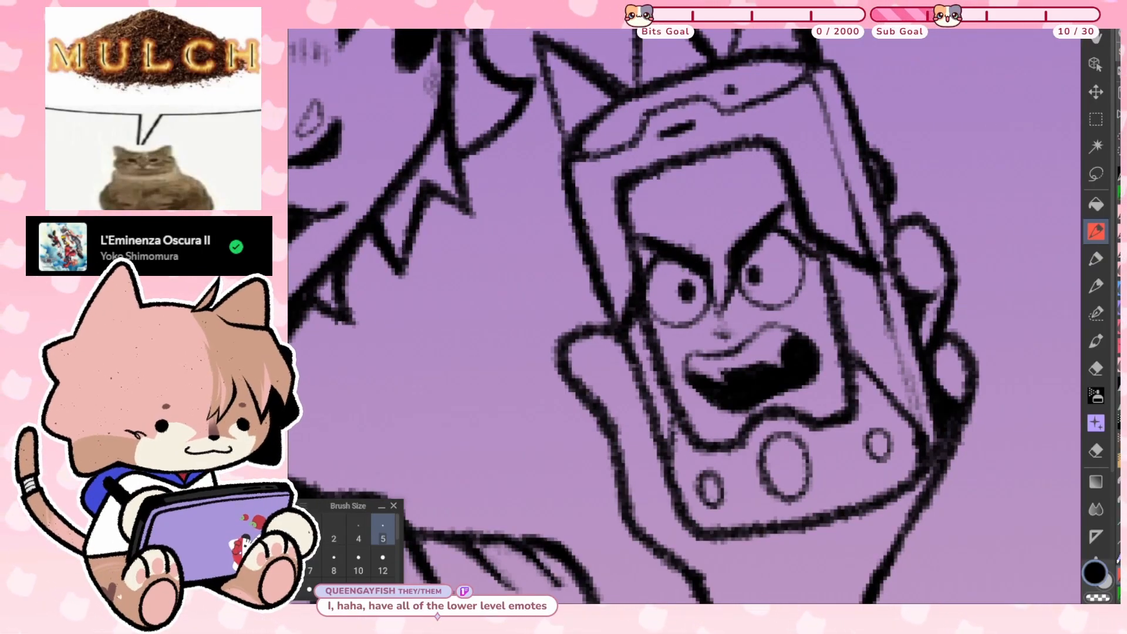
scroll(774, 456, down, 1)
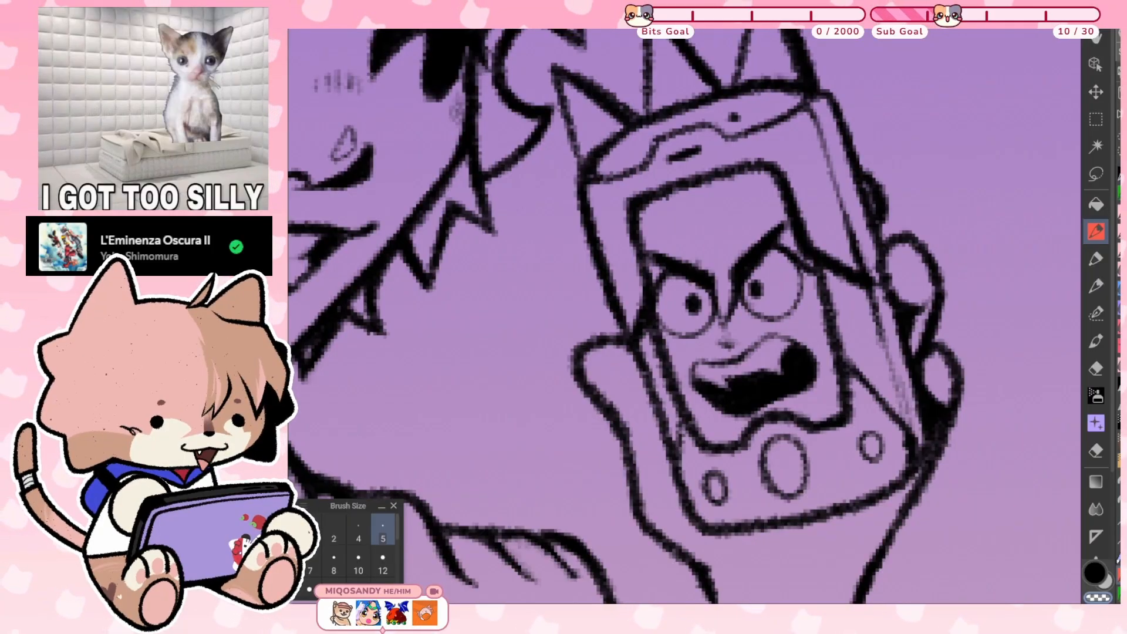
scroll(683, 315, down, 1)
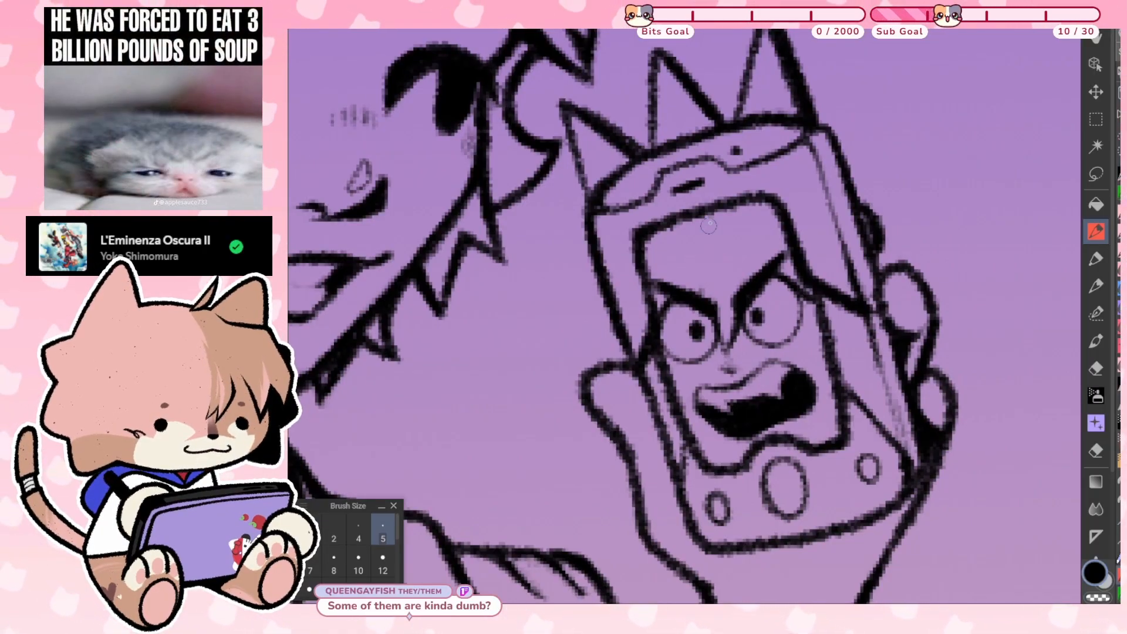
mouse_move(672, 224)
mouse_down()
mouse_move(642, 262)
mouse_move(641, 251)
mouse_up()
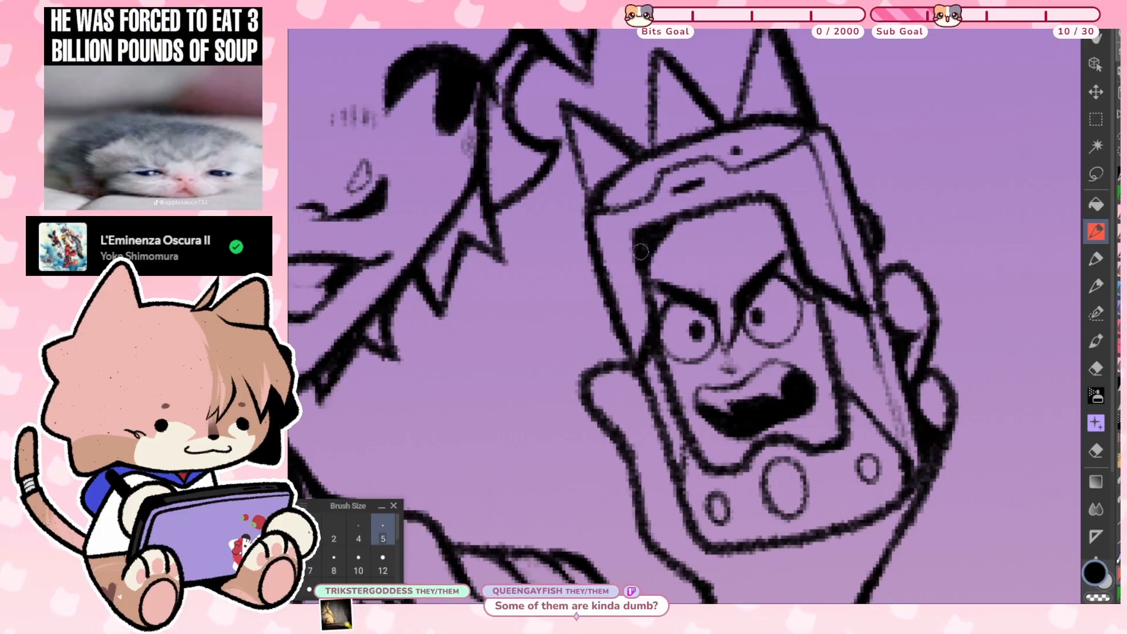
key(ctrl+z)
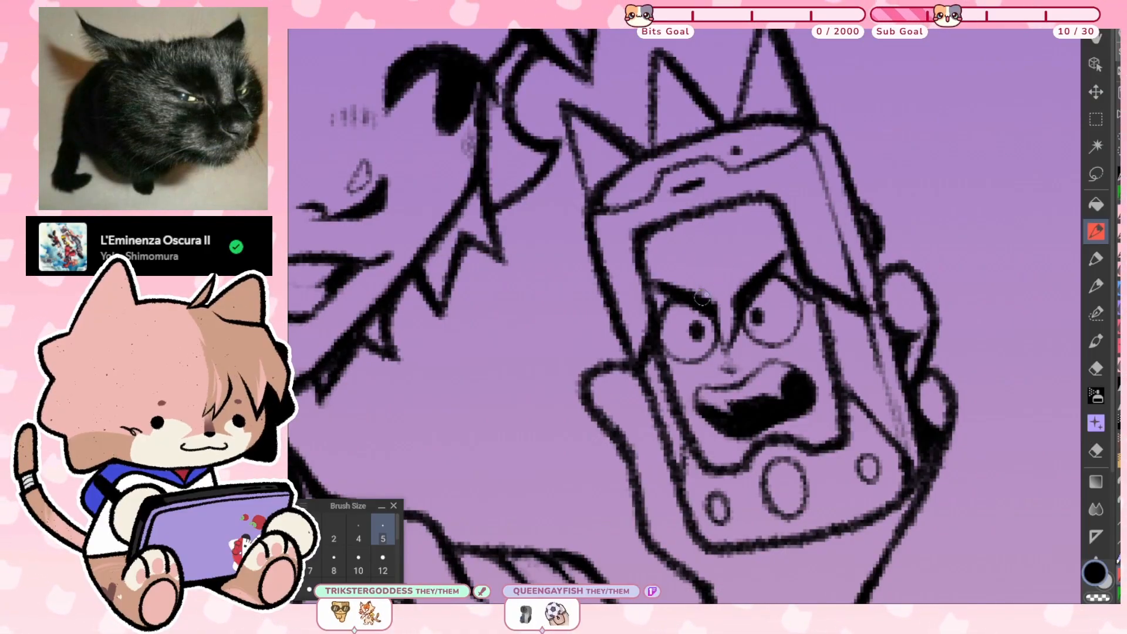
key(ctrl+z)
Rework the phone face's left eyebrow close above the eye, with light hatching over its outer end, and check it mirrored
mouse_move(663, 328)
mouse_down()
mouse_move(692, 304)
mouse_move(662, 317)
mouse_move(716, 267)
mouse_move(659, 319)
mouse_move(682, 256)
mouse_move(665, 313)
mouse_move(688, 277)
mouse_up()
drag(658, 324, 661, 304)
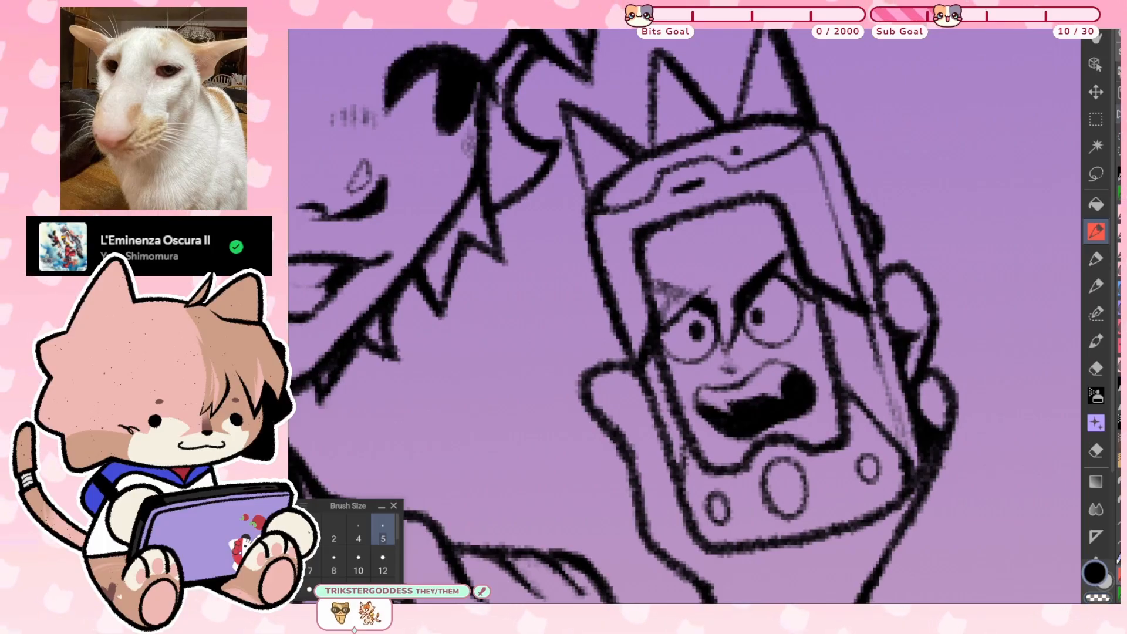
key(h)
key(h)
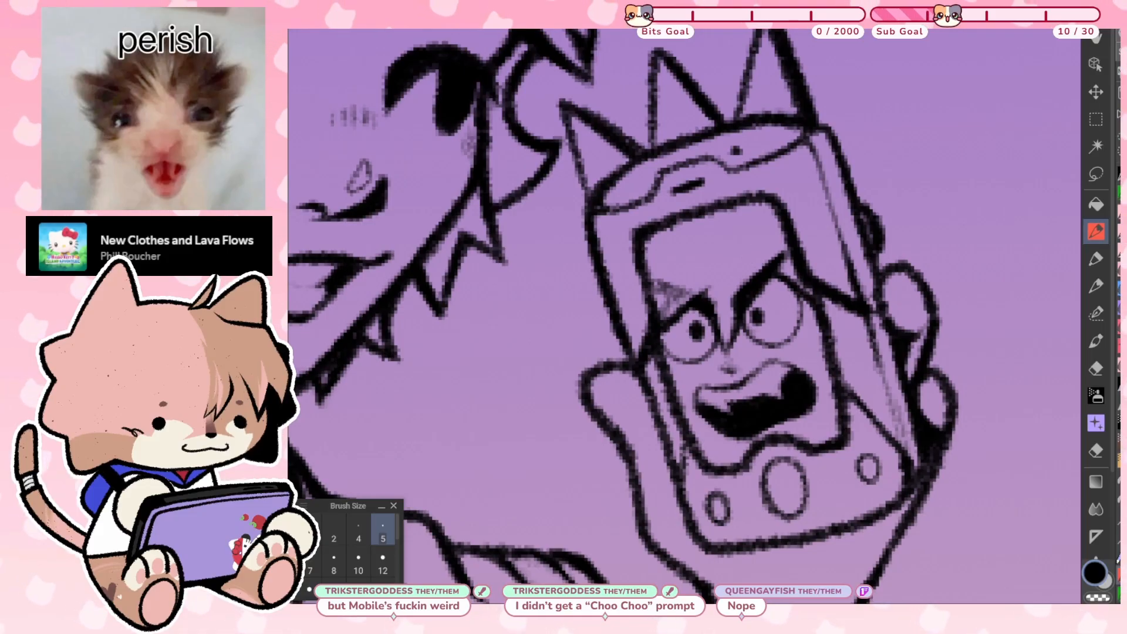
Fill both lower corners of the phone's screen black to round the face's jaw, and check the shape in mirrored view
scroll(684, 317, down, 2)
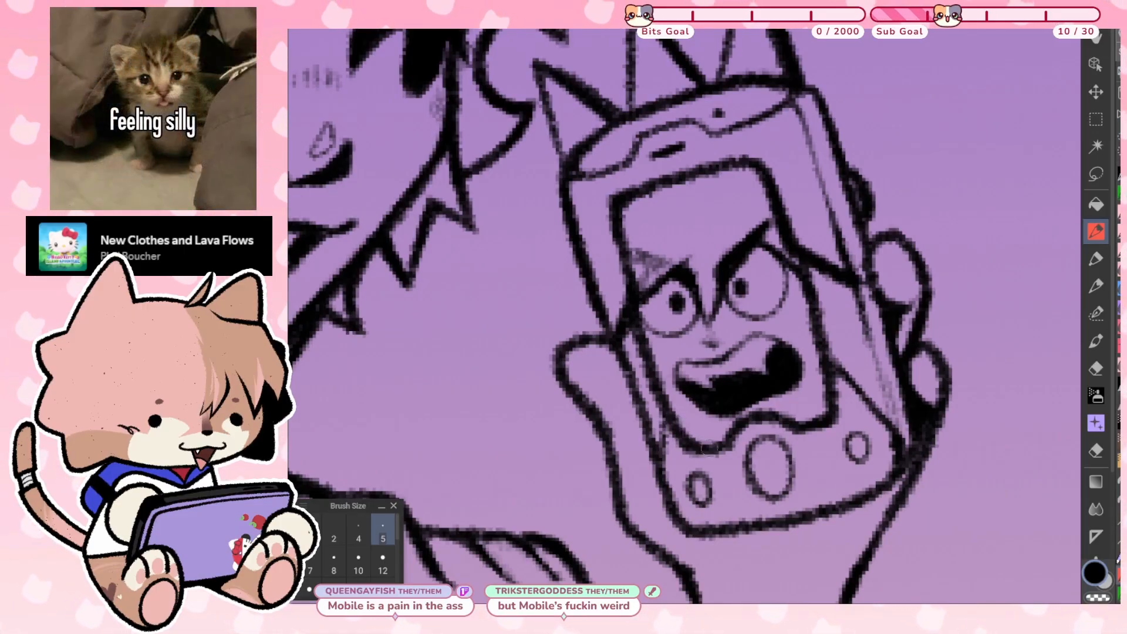
mouse_move(691, 440)
mouse_down()
mouse_move(707, 444)
mouse_move(688, 429)
mouse_move(716, 443)
mouse_up()
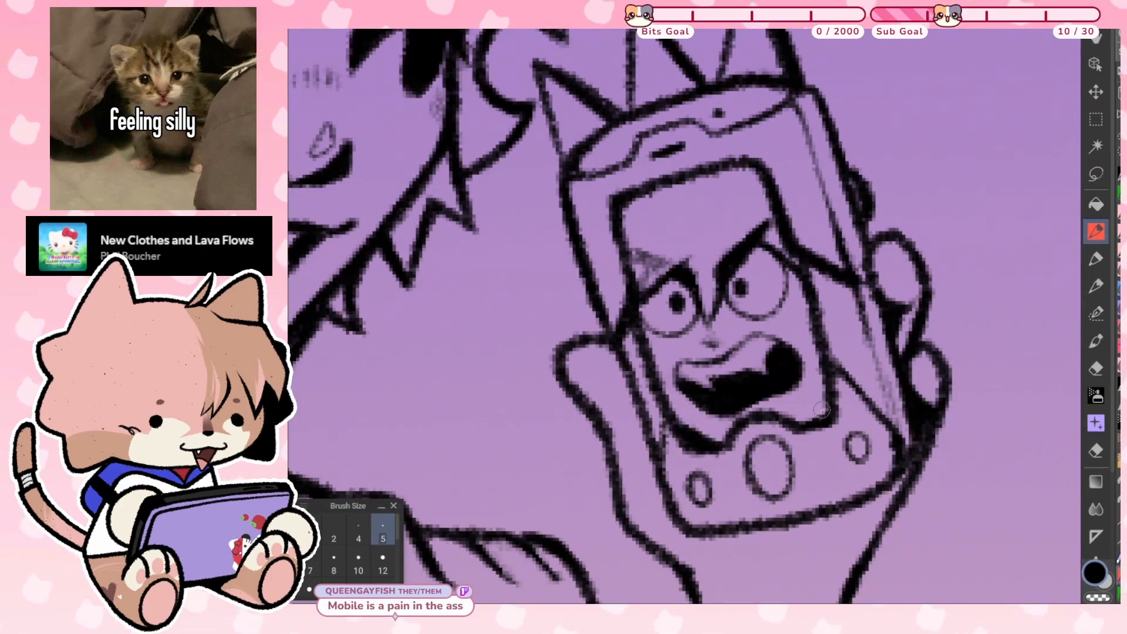
mouse_move(814, 418)
mouse_down()
mouse_move(824, 373)
mouse_move(818, 410)
mouse_move(830, 382)
mouse_up()
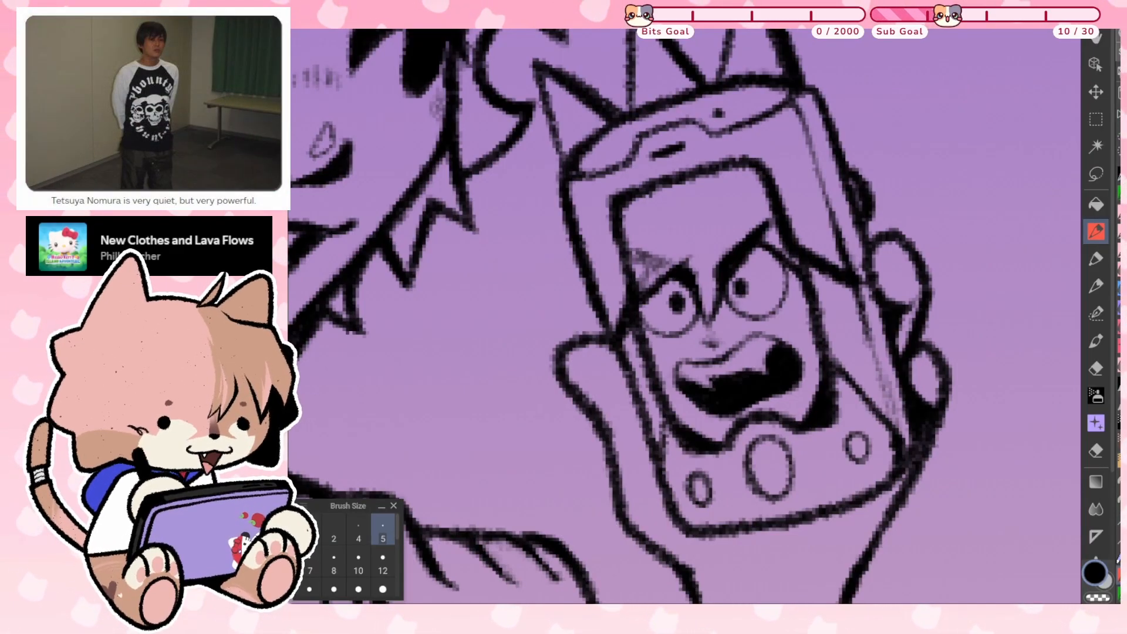
key(m)
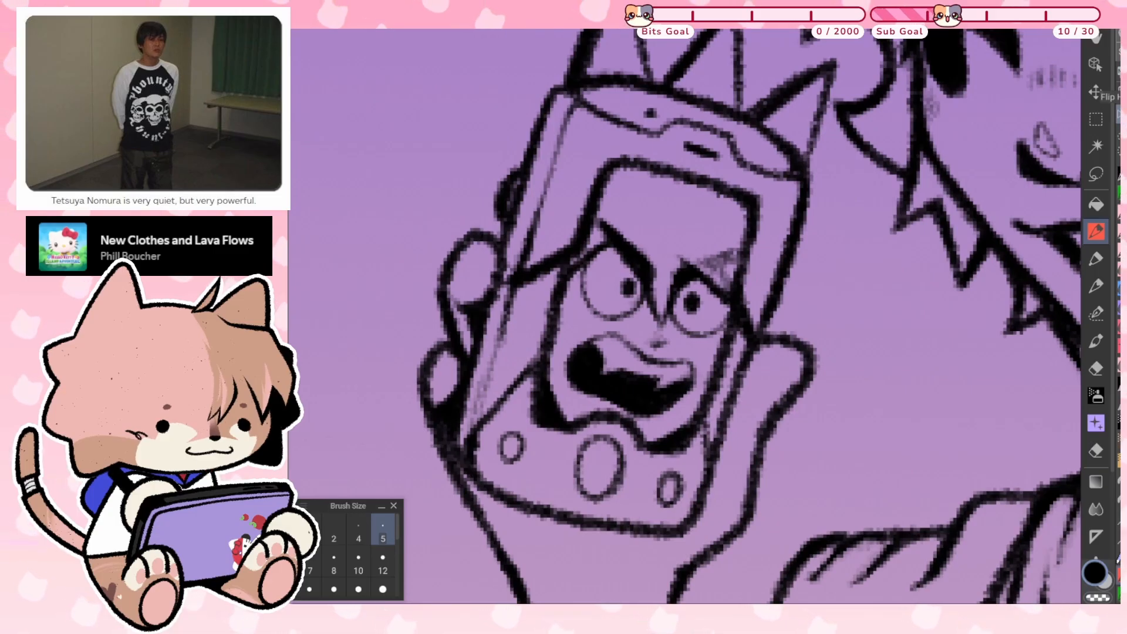
key(m)
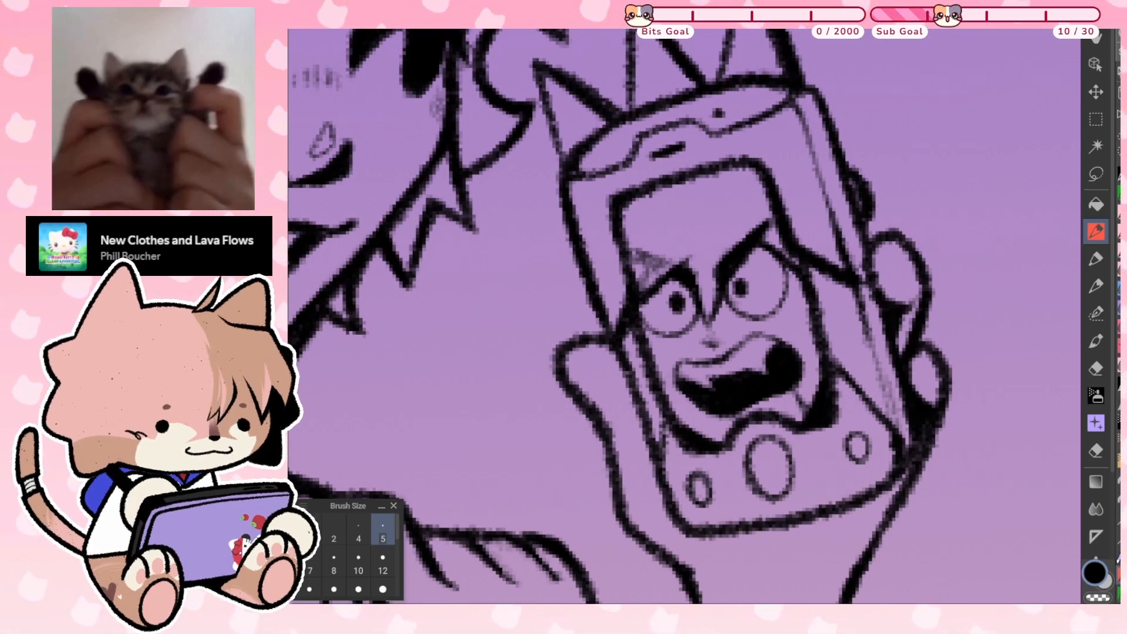
Sketch thin, spiky hair strands across the phone face's forehead and check the doodle within the whole picture
scroll(787, 304, up, 1)
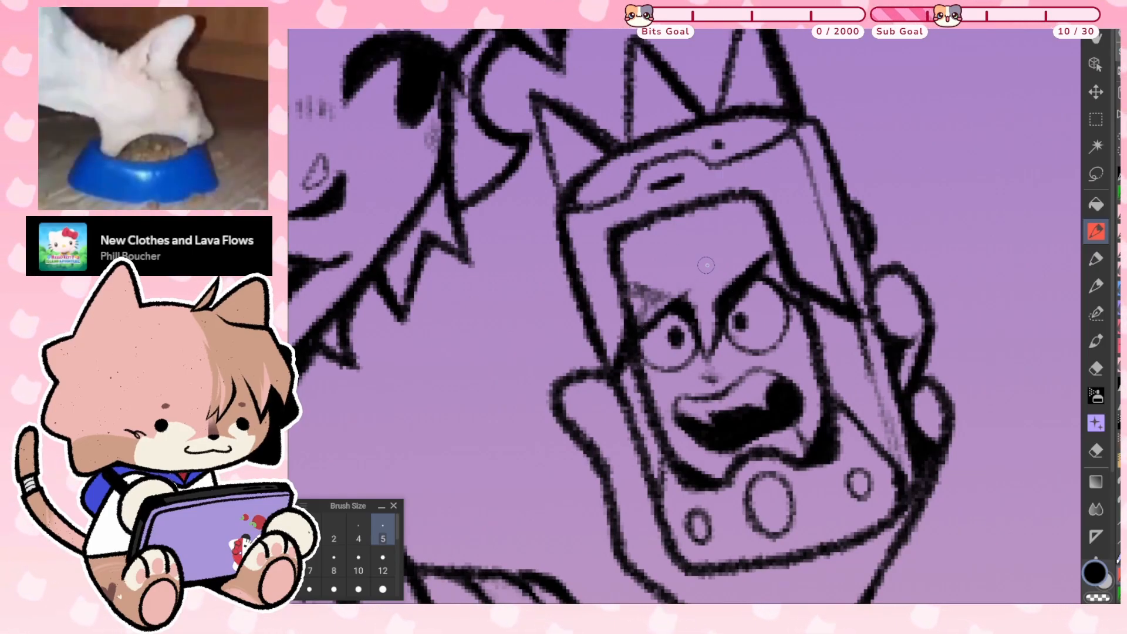
mouse_move(713, 263)
mouse_down()
mouse_move(652, 303)
mouse_move(668, 264)
mouse_move(697, 316)
mouse_move(749, 242)
mouse_up()
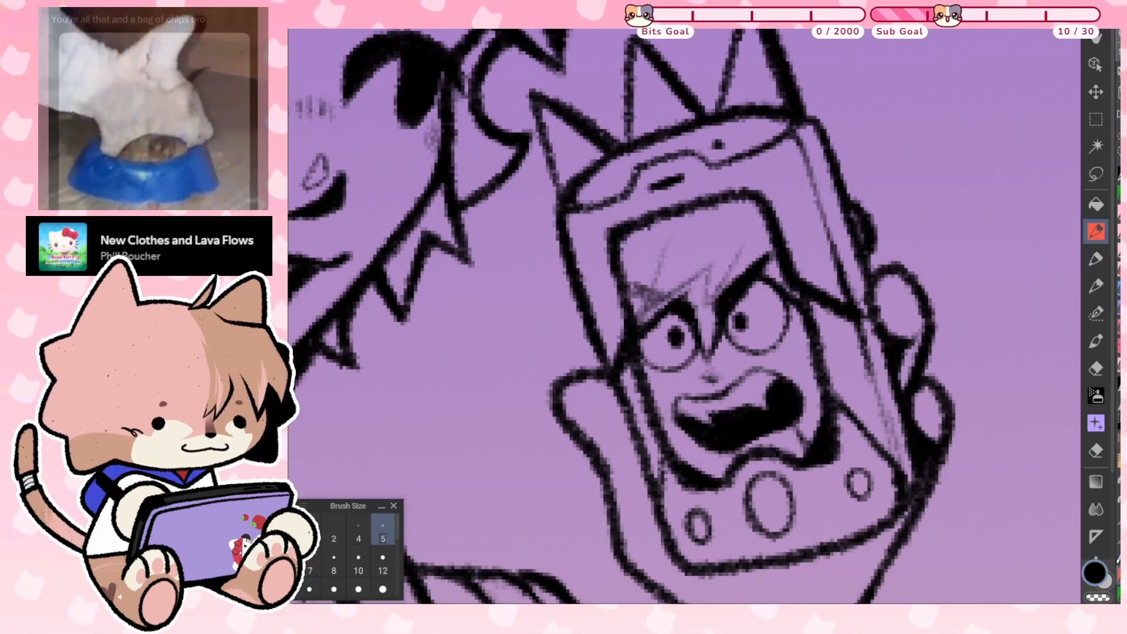
scroll(789, 317, down, 8)
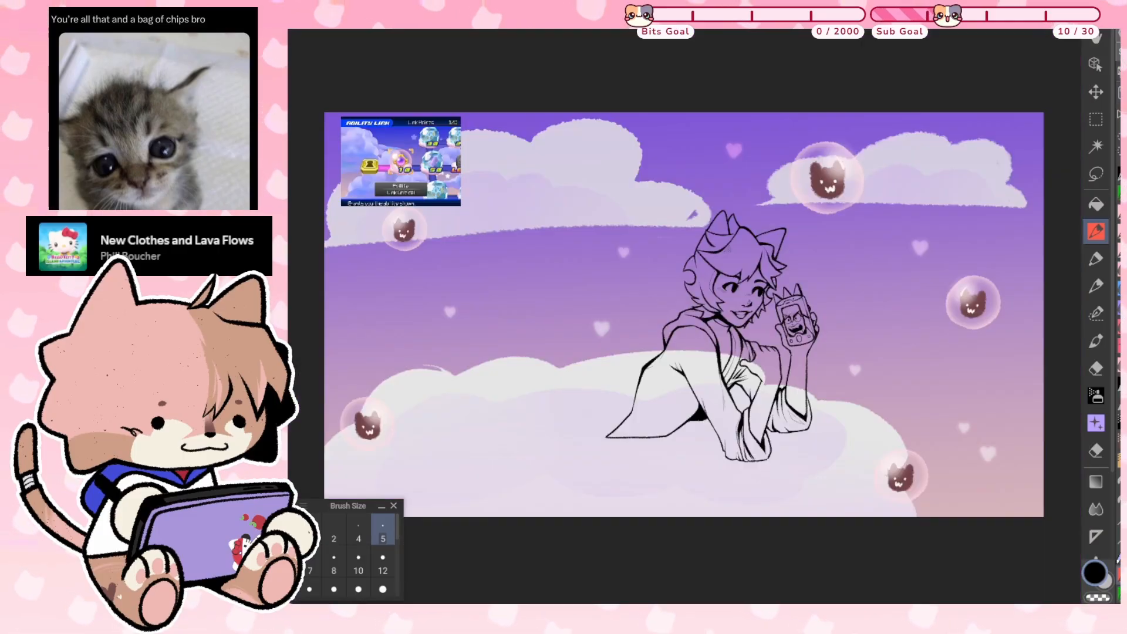
scroll(769, 335, up, 3)
scroll(798, 305, up, 5)
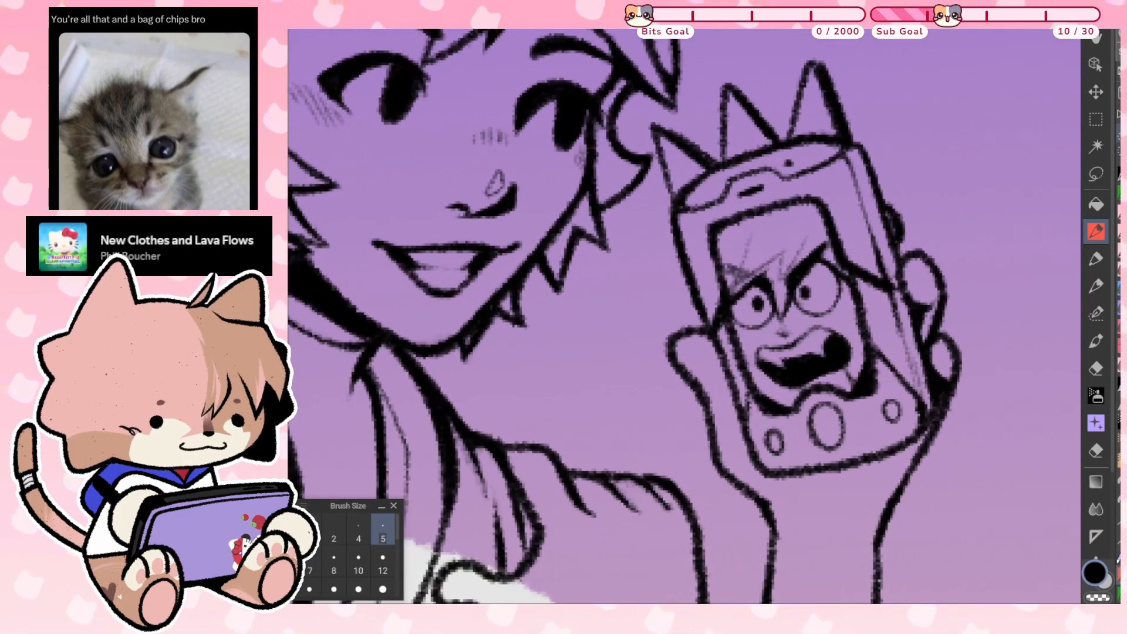
Lasso the phone face's mouth, enlarge it so it fills more of the lower face, and apply the transformation
click(1095, 174)
scroll(874, 440, up, 2)
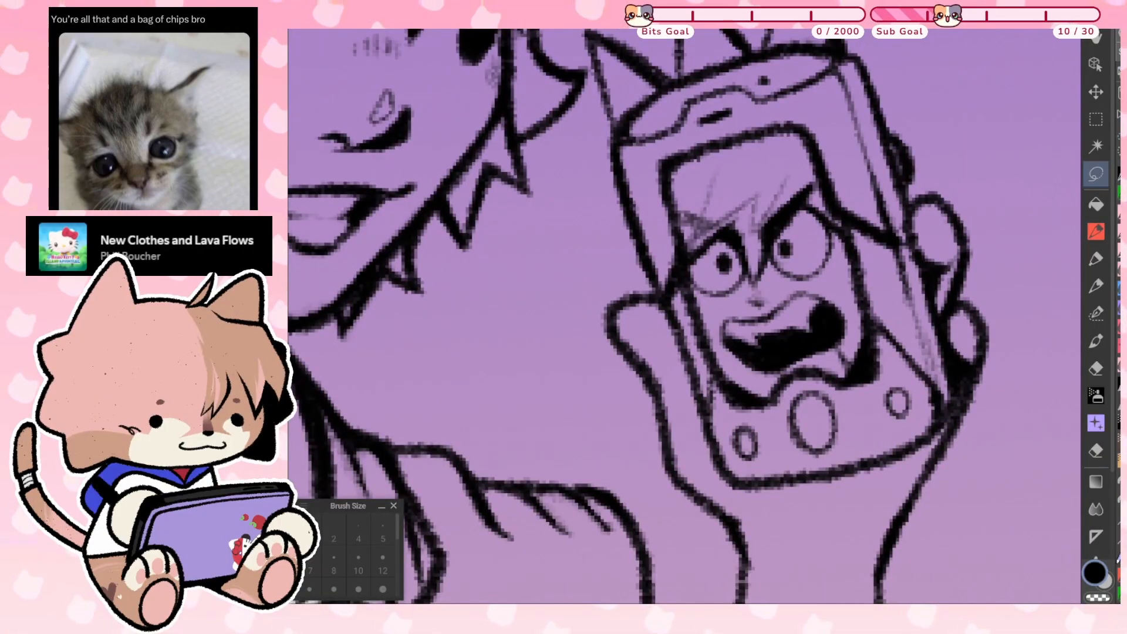
mouse_move(838, 348)
mouse_down()
mouse_move(842, 294)
mouse_move(819, 283)
mouse_move(716, 320)
mouse_move(734, 366)
mouse_move(758, 378)
mouse_move(834, 351)
mouse_up()
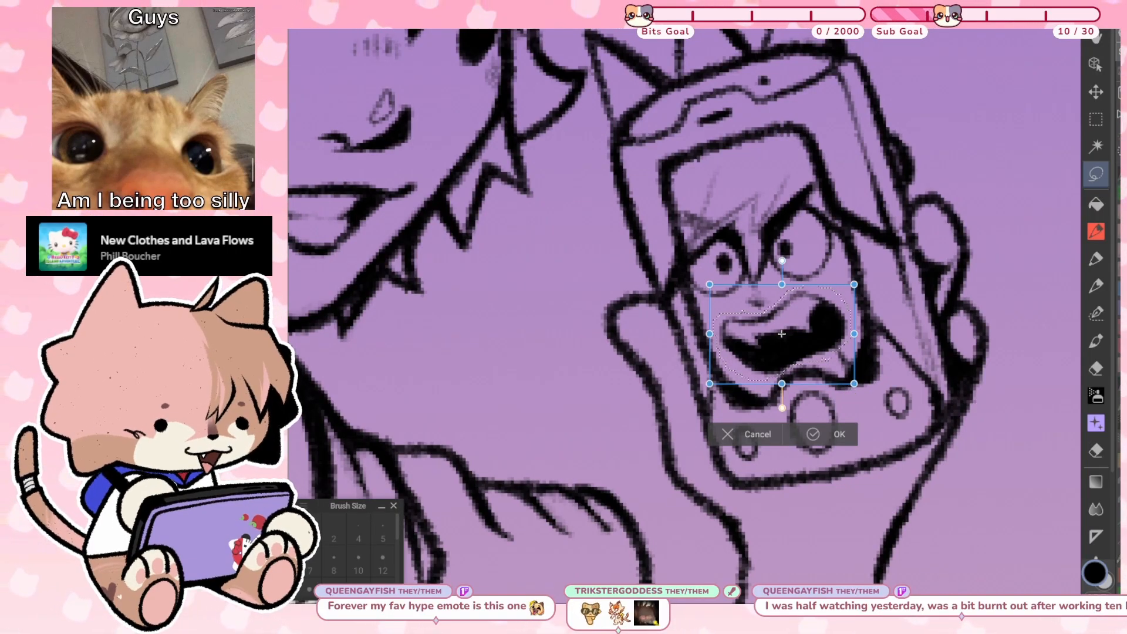
mouse_move(848, 383)
mouse_down()
mouse_move(872, 418)
mouse_move(850, 377)
mouse_up()
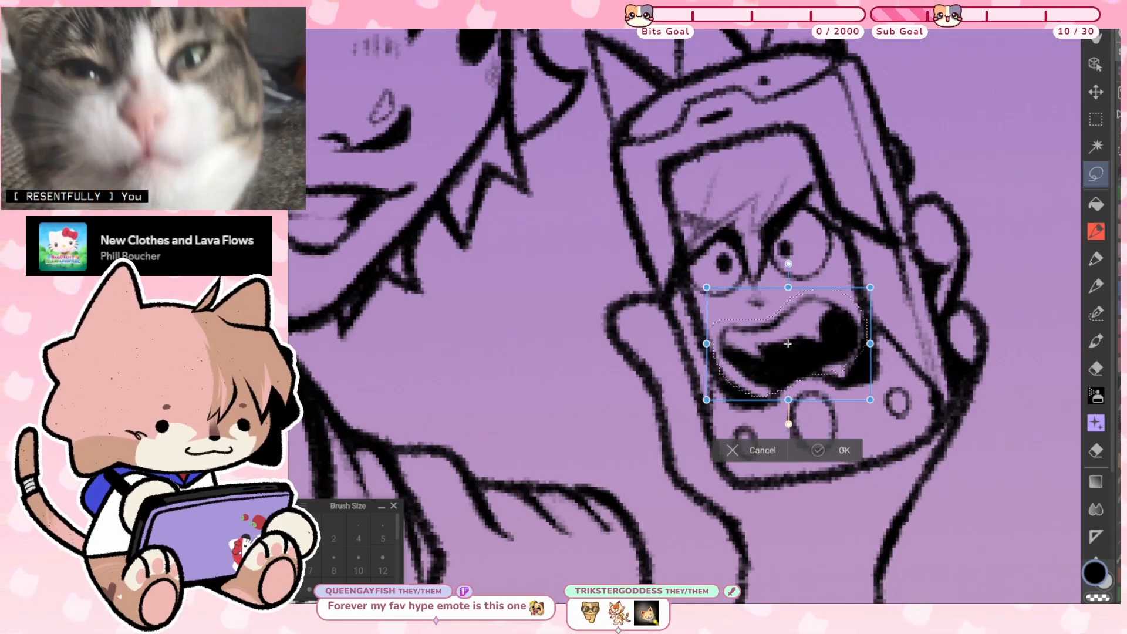
click(845, 448)
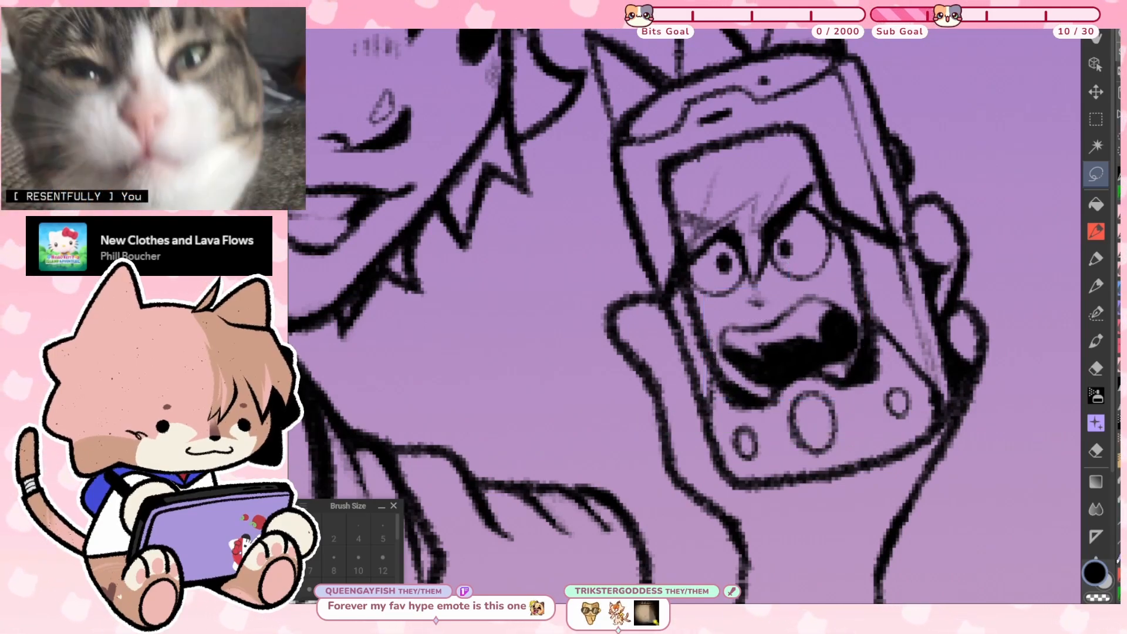
Review the finished phone face up close and within the whole picture, and save the drawing
key(p)
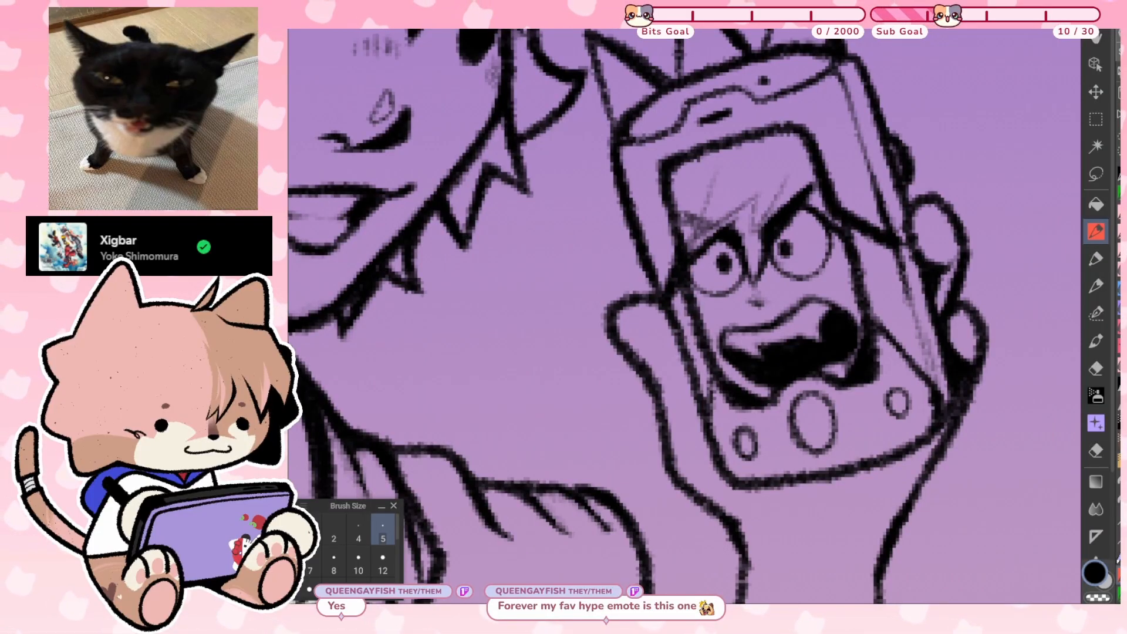
scroll(684, 316, up, 1)
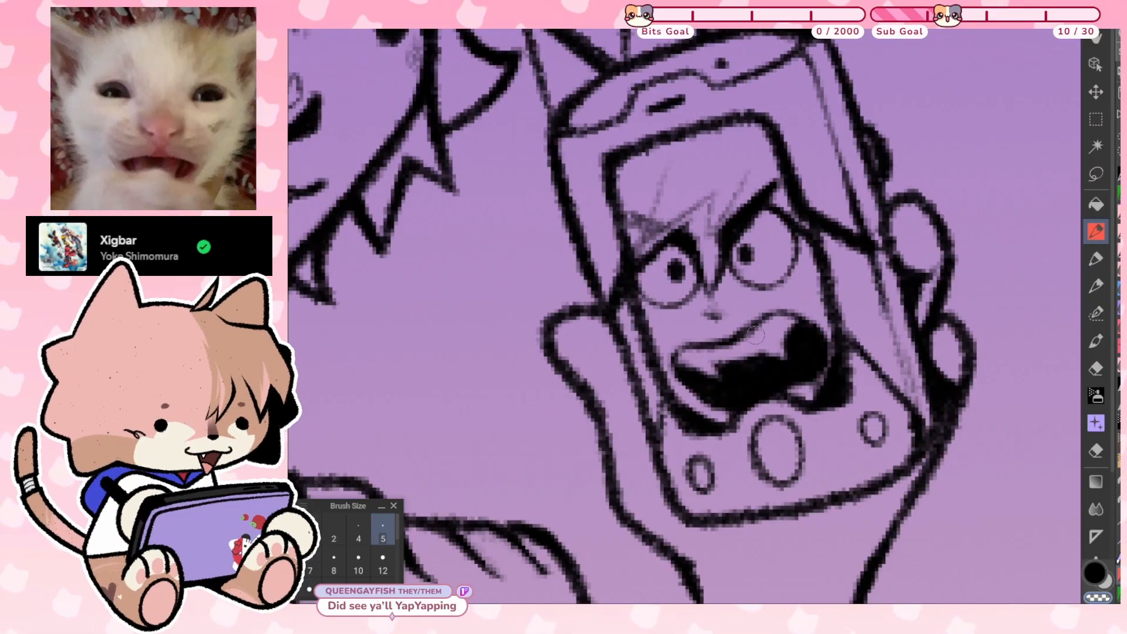
scroll(800, 392, down, 3)
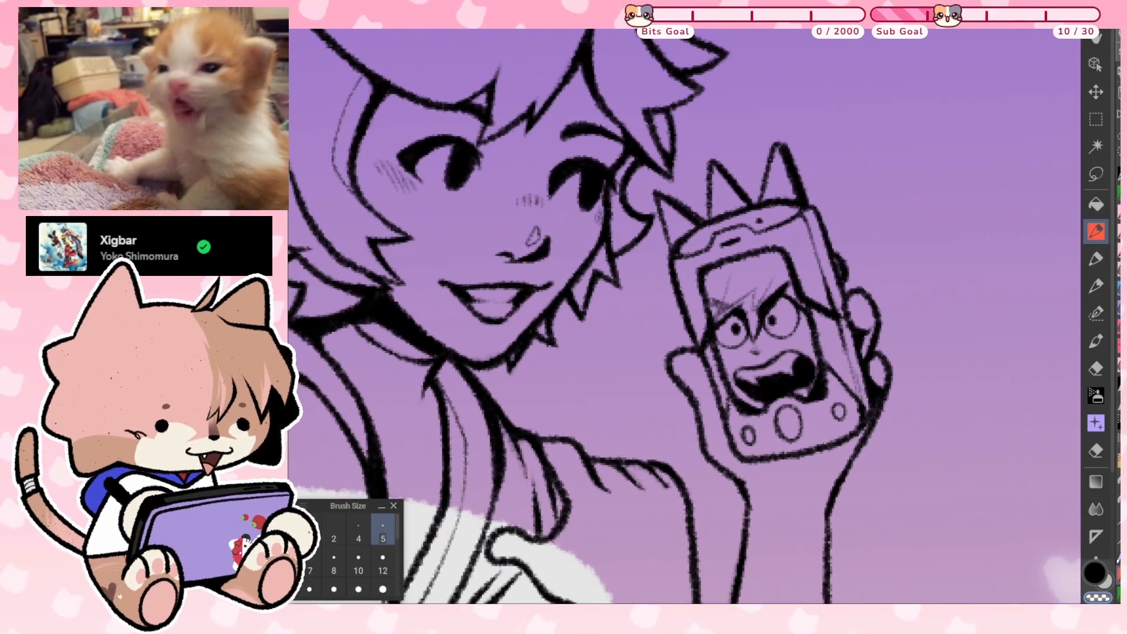
scroll(749, 356, up, 3)
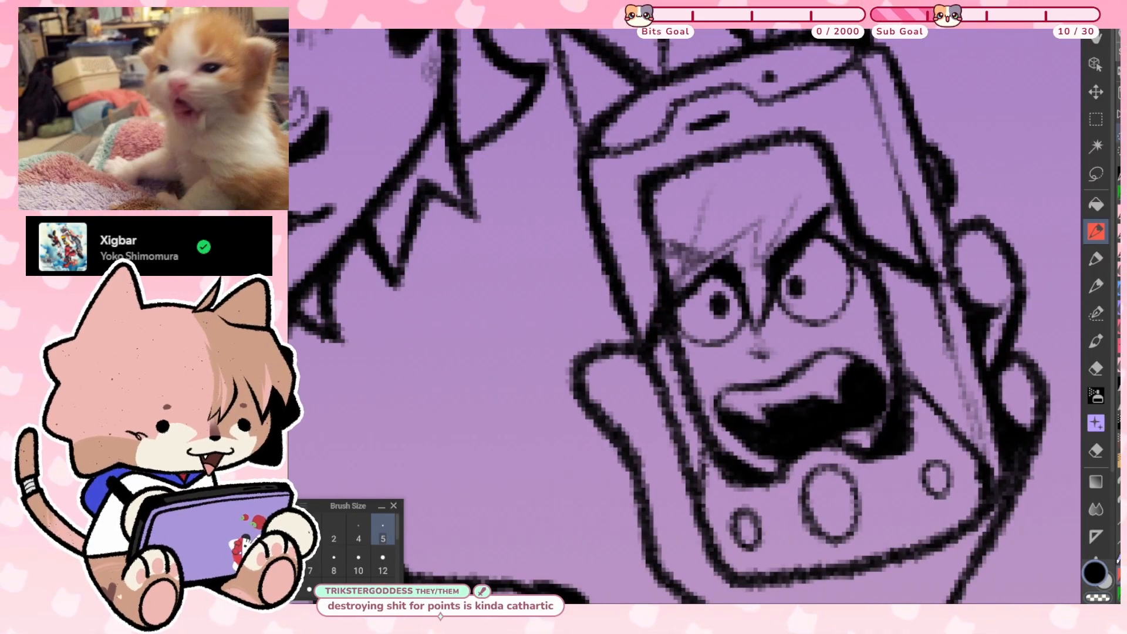
scroll(793, 323, down, 8)
scroll(763, 347, up, 4)
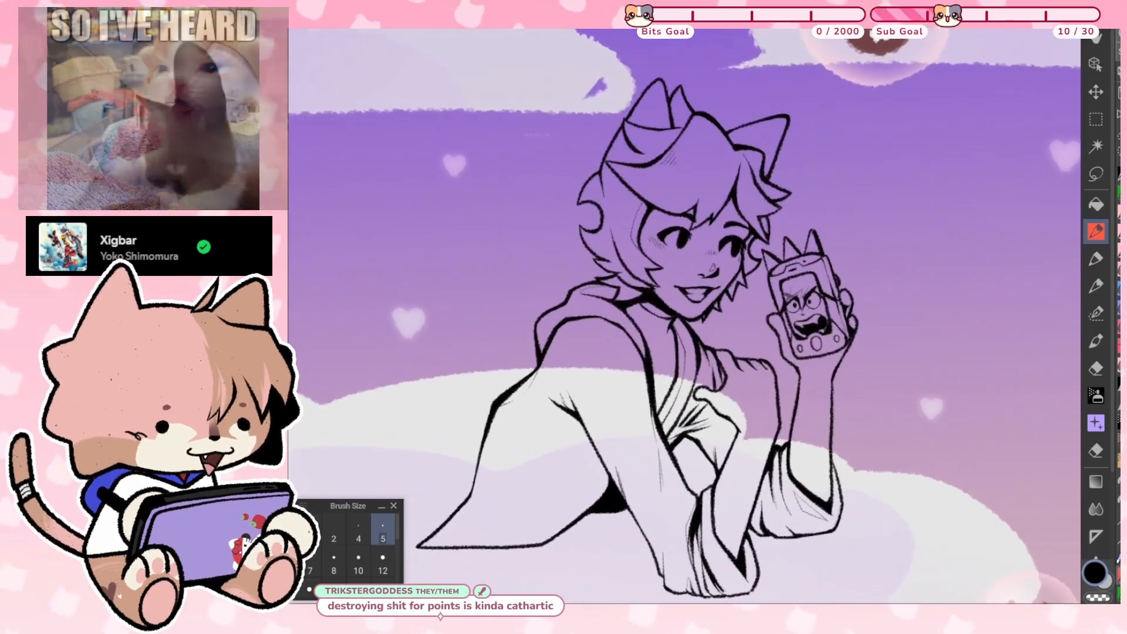
scroll(855, 106, up, 3)
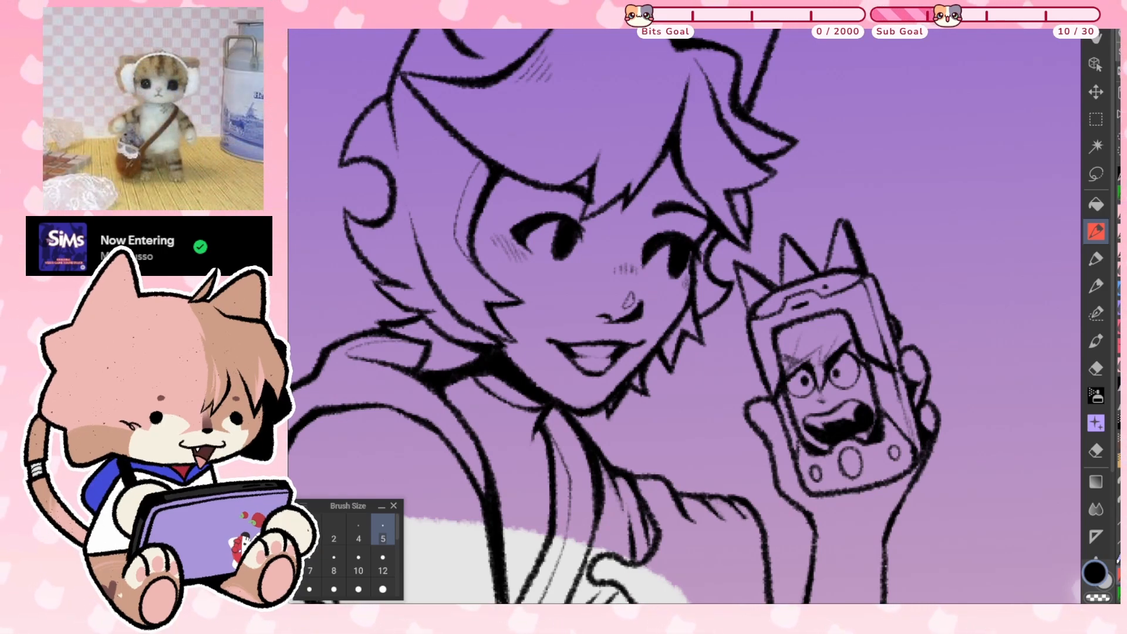
key(ctrl+0)
key(ctrl+s)
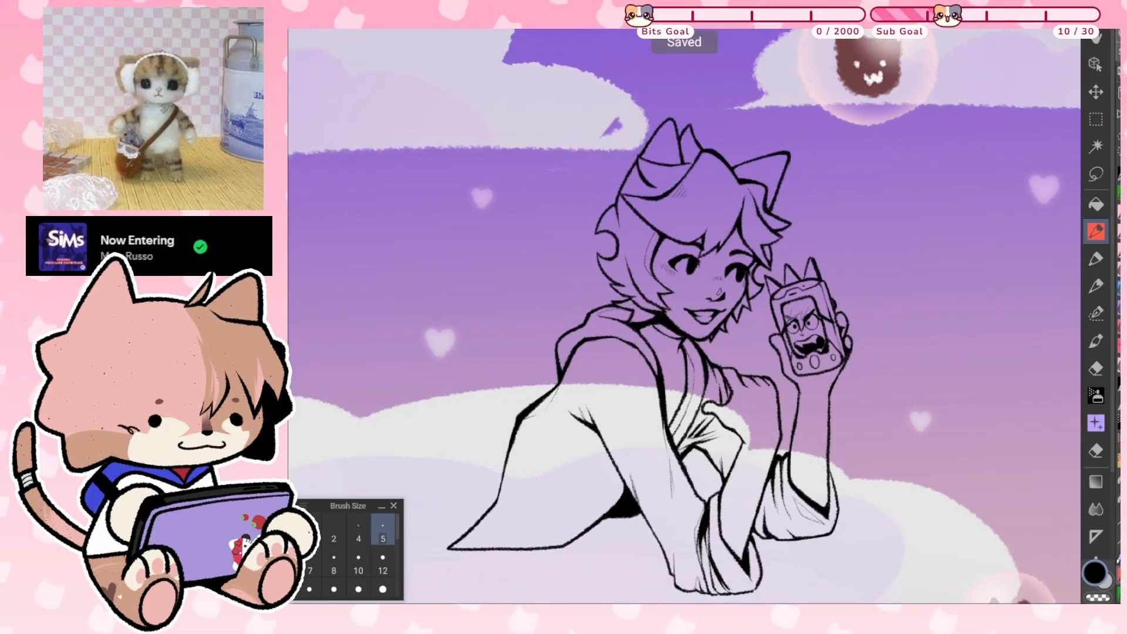
scroll(683, 316, down, 2)
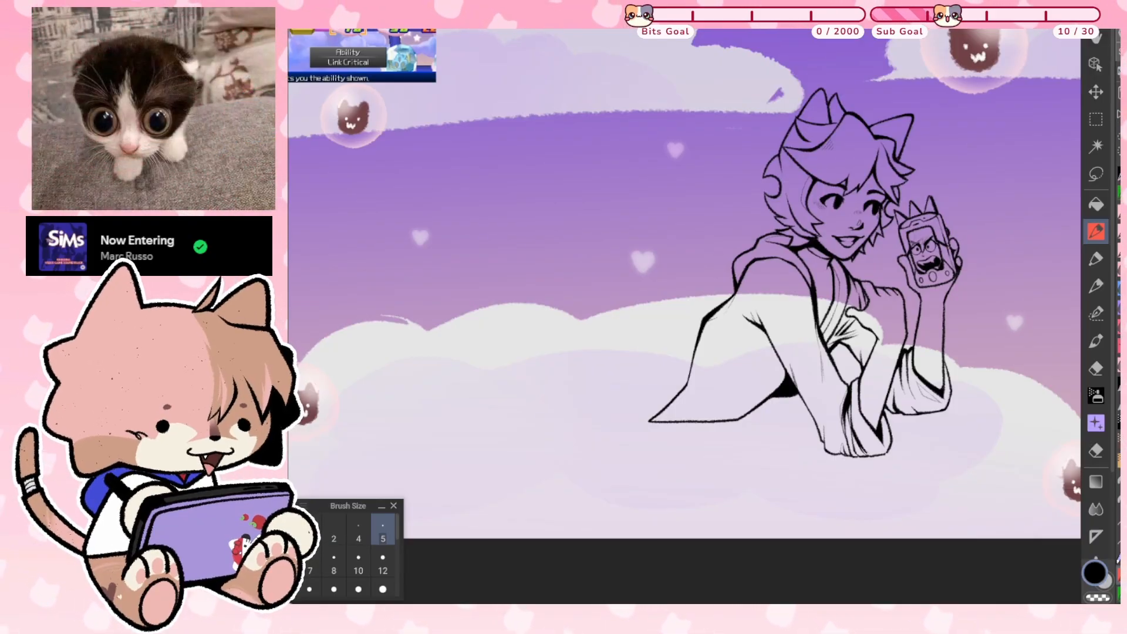
scroll(684, 317, up, 4)
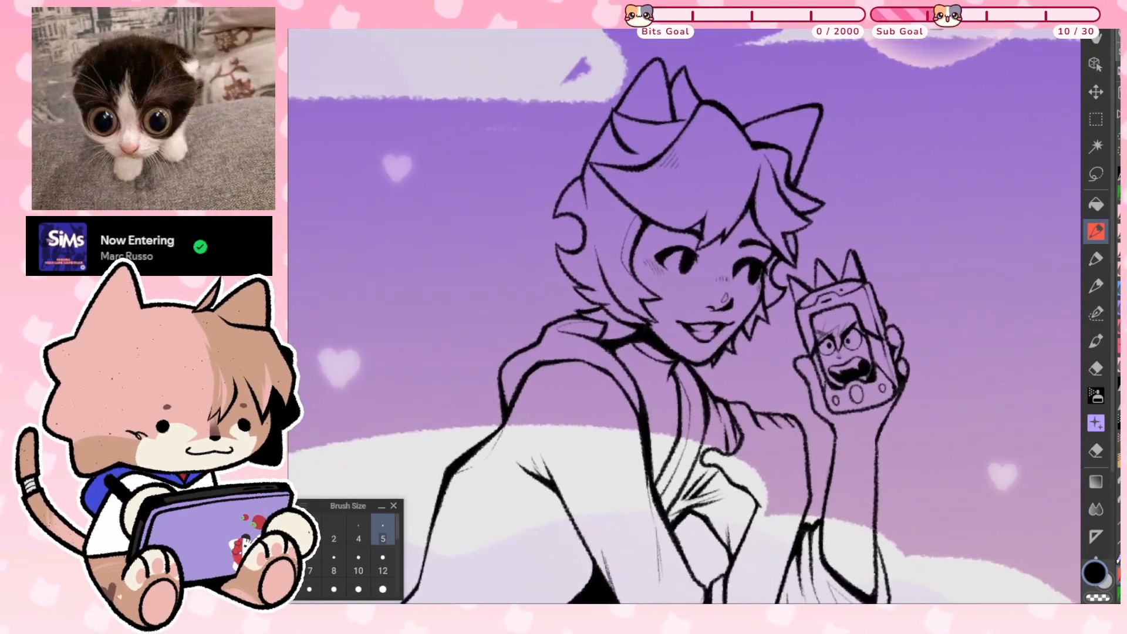
scroll(684, 317, down, 1)
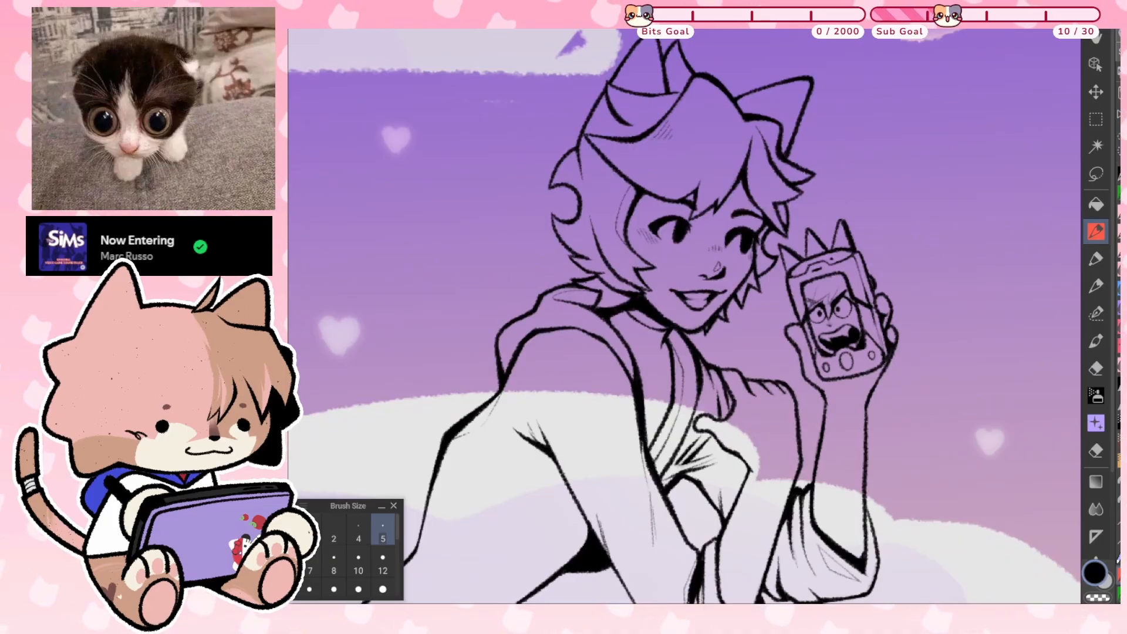
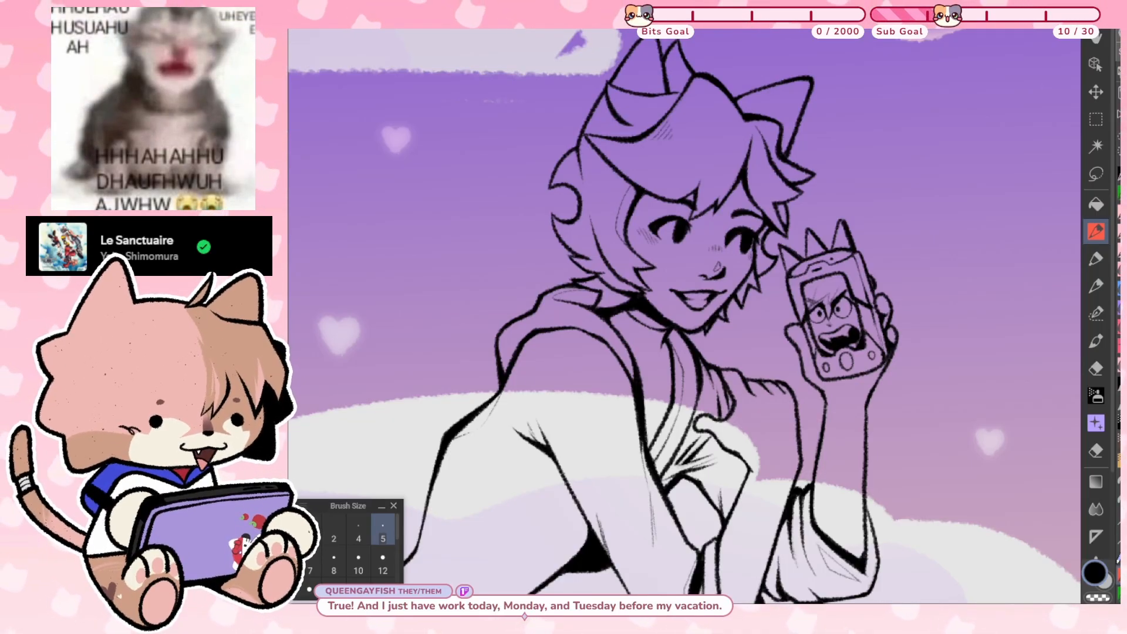
scroll(683, 317, down, 2)
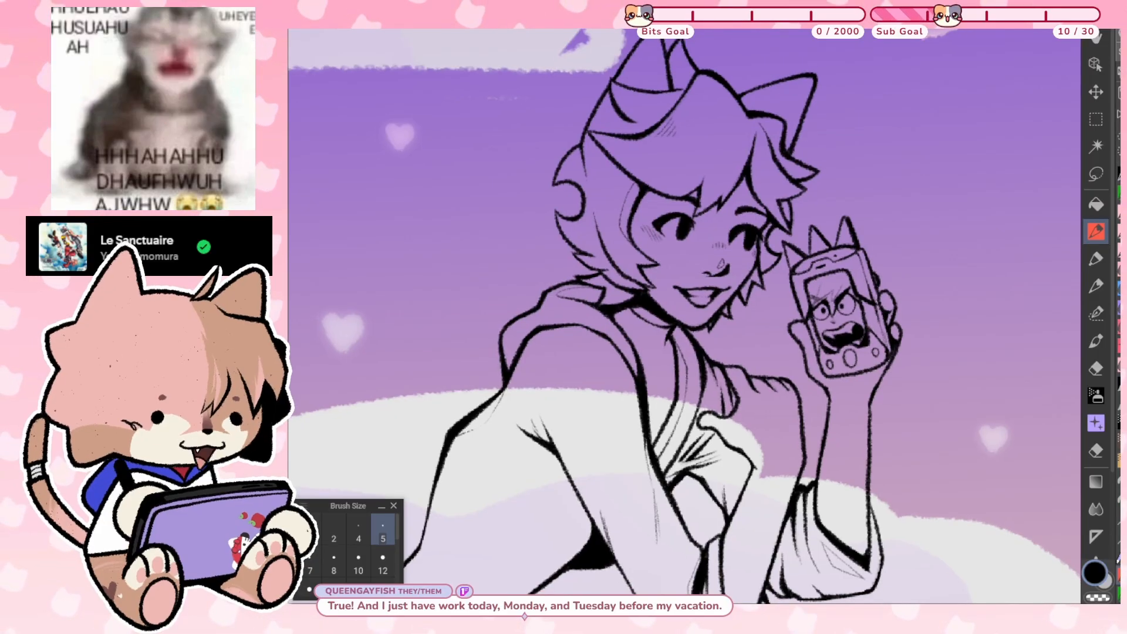
Show the lower-body sketch and, at brush size 7, ink the short waist contour from the jacket's back towards the belt
scroll(683, 317, up, 1)
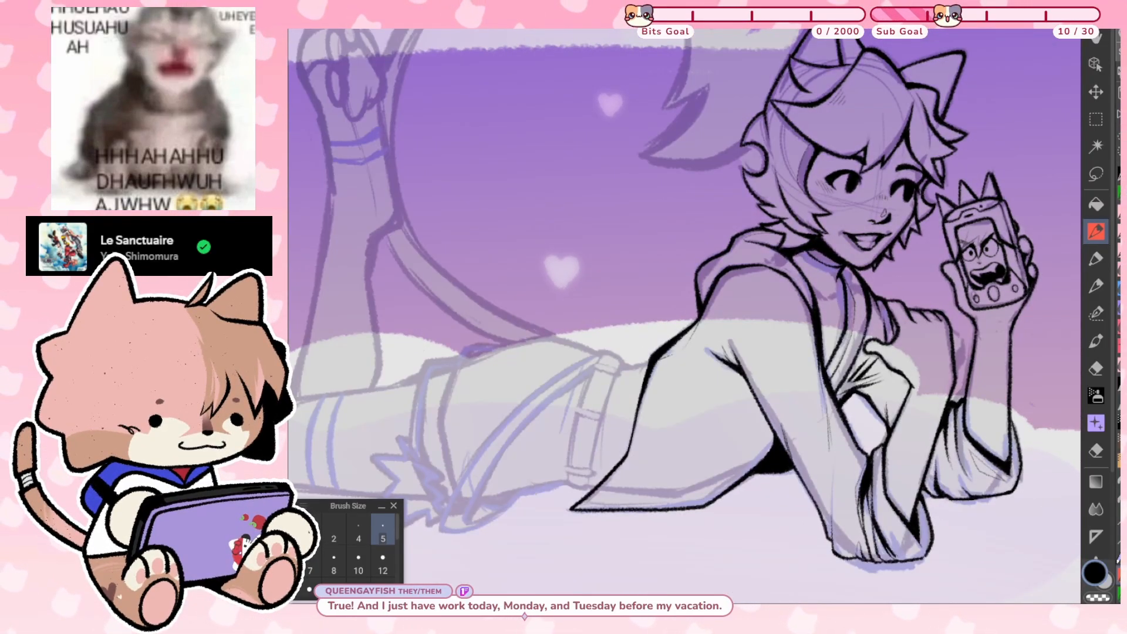
scroll(557, 420, up, 5)
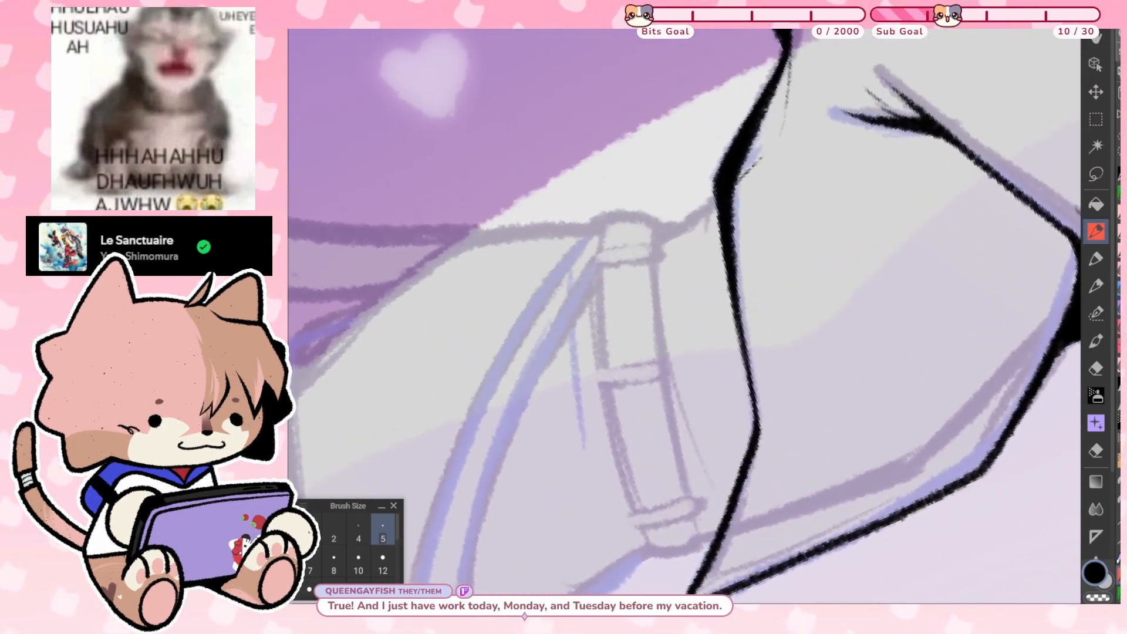
scroll(684, 317, up, 1)
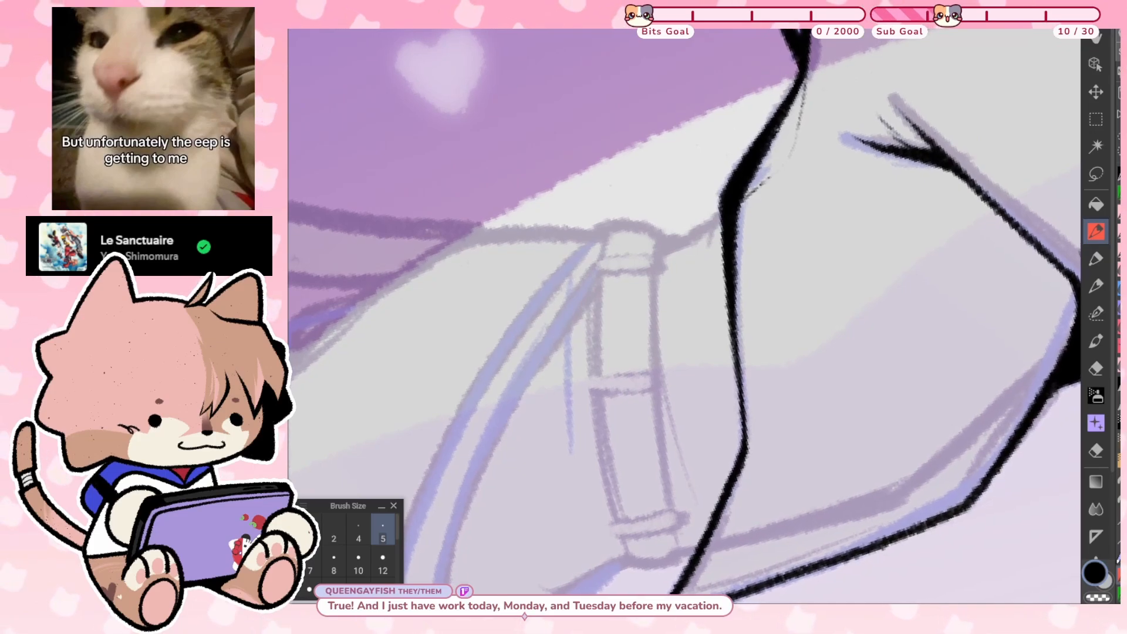
scroll(684, 317, up, 1)
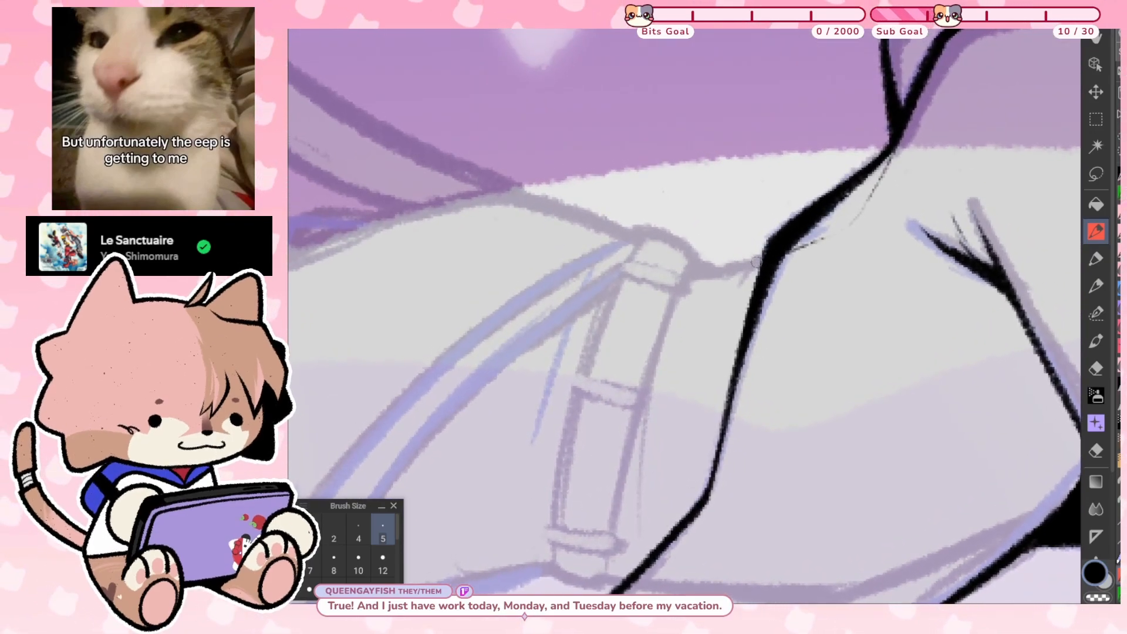
drag(756, 263, 710, 277)
scroll(781, 258, up, 1)
key(ctrl+z)
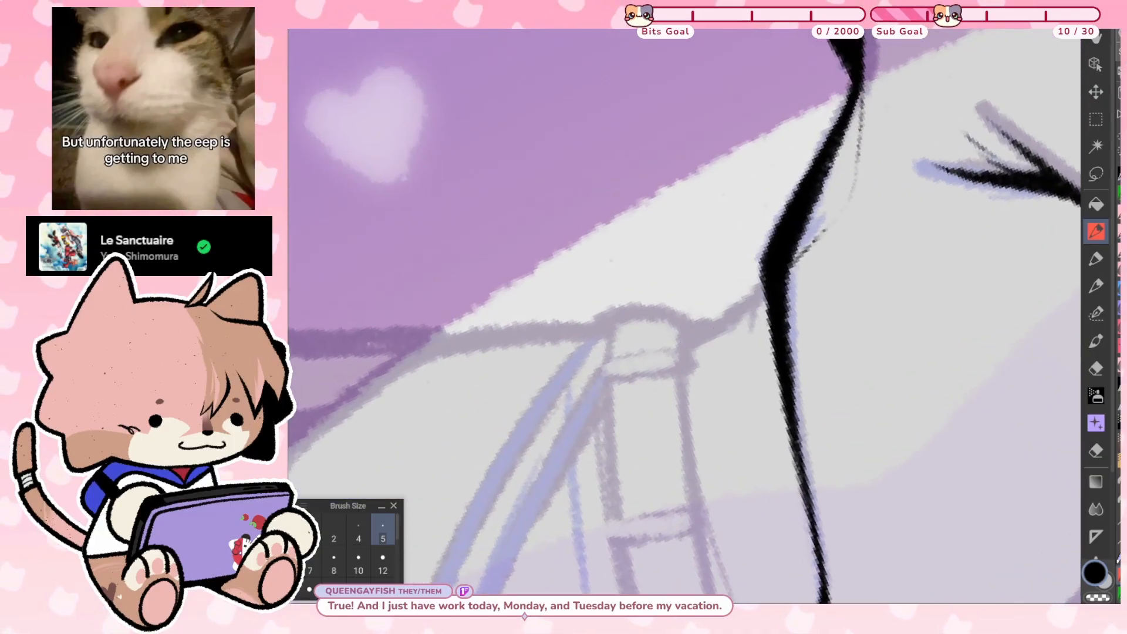
key(bracketright)
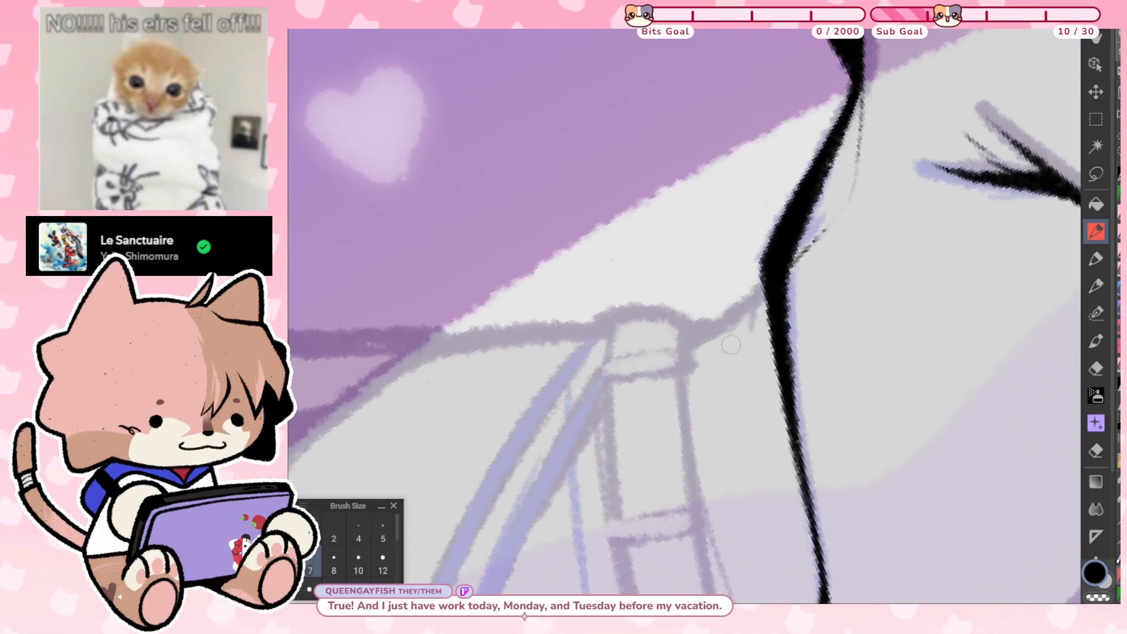
mouse_move(710, 327)
mouse_down()
mouse_move(747, 306)
mouse_move(774, 267)
mouse_up()
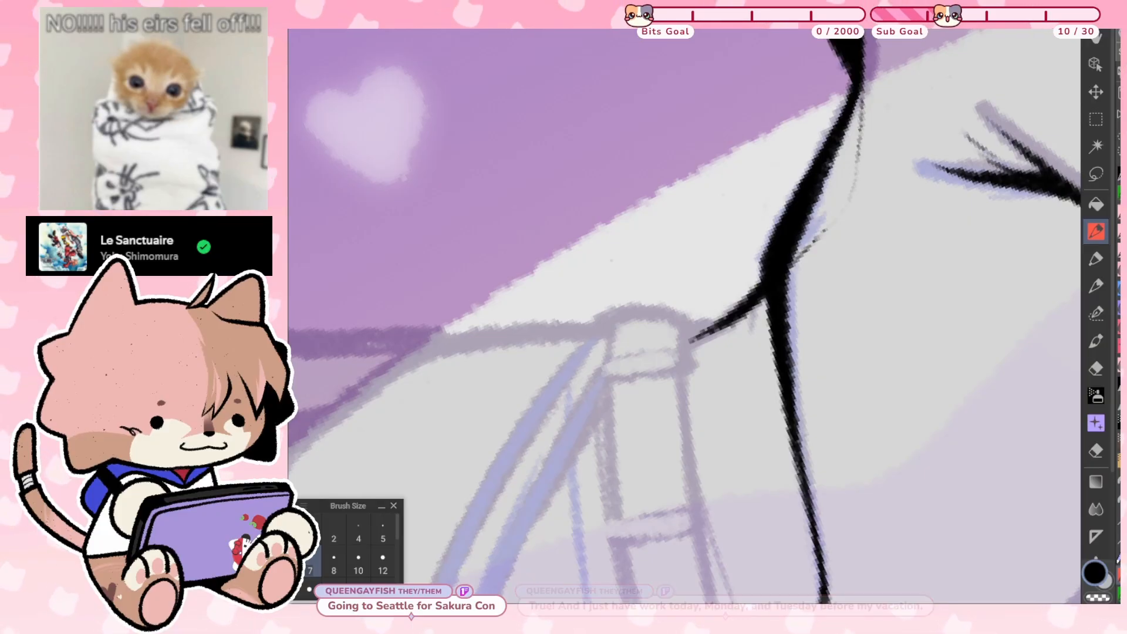
Ink the belt's edge nearest the jacket, following the sketch from the jacket's hem up to the waist contour
scroll(684, 317, down, 3)
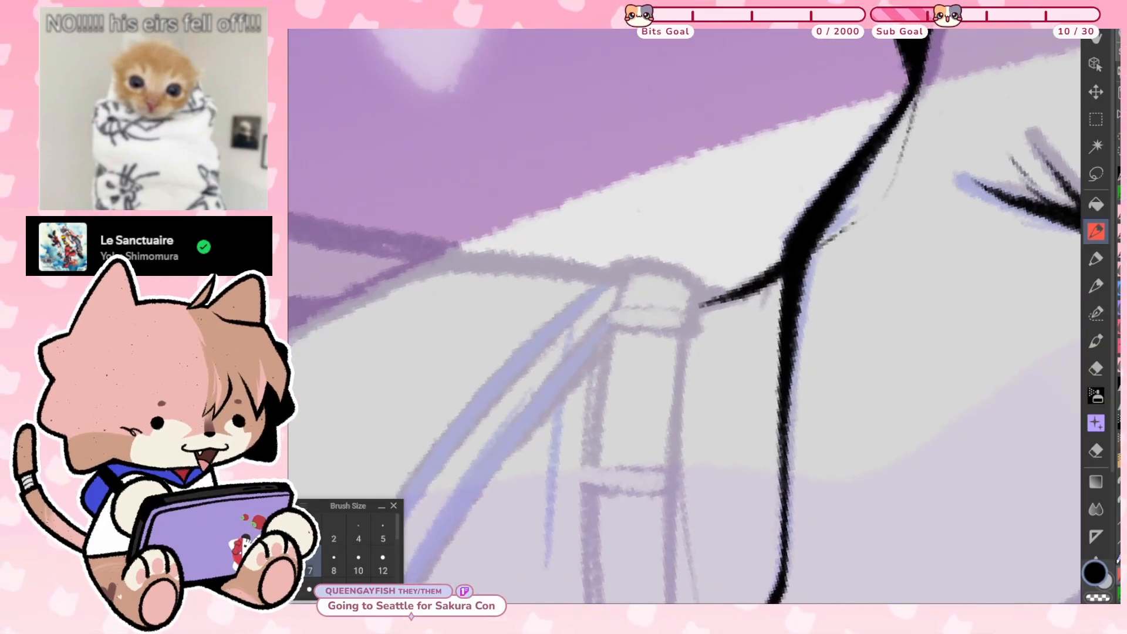
scroll(628, 517, up, 2)
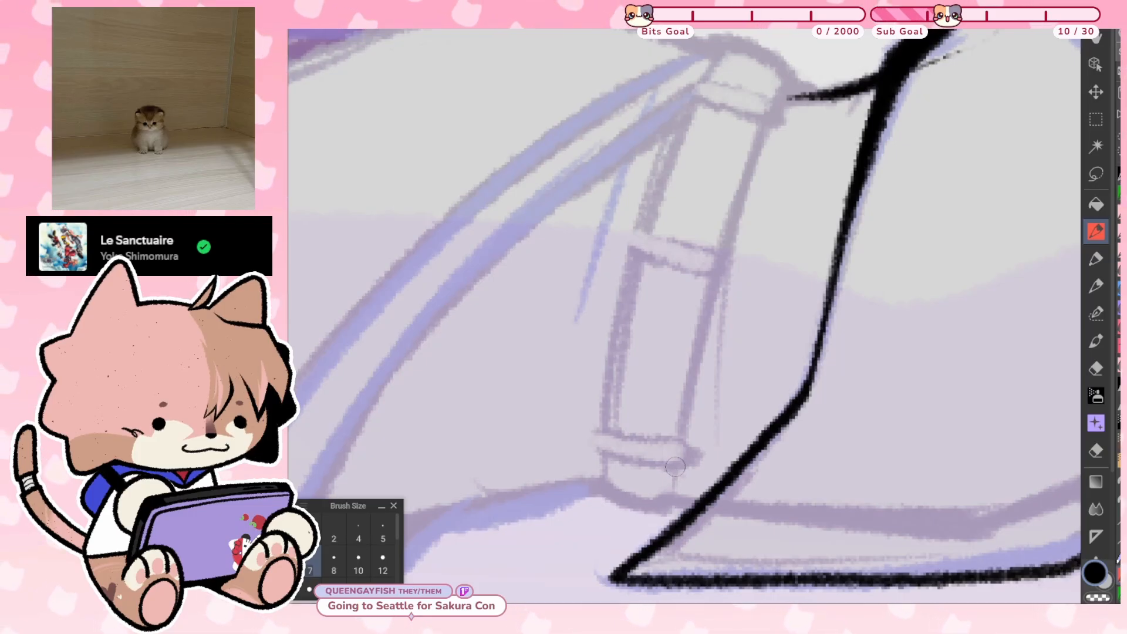
mouse_move(678, 501)
mouse_down()
mouse_move(680, 465)
mouse_move(674, 472)
mouse_move(701, 323)
mouse_up()
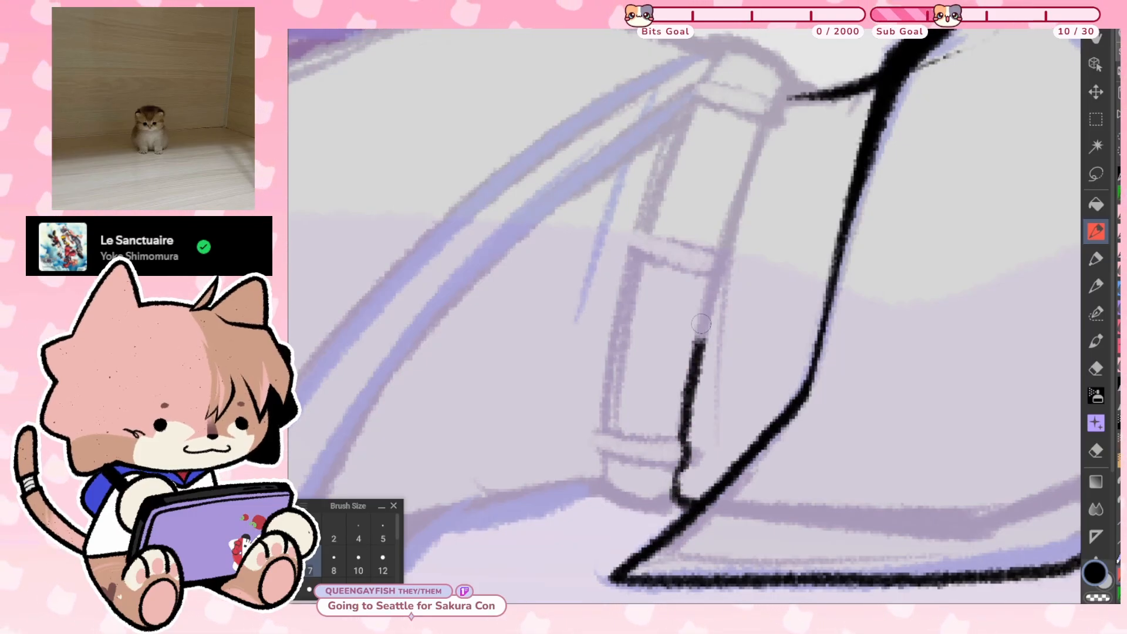
mouse_move(715, 276)
mouse_down()
mouse_move(766, 127)
mouse_move(721, 251)
mouse_up()
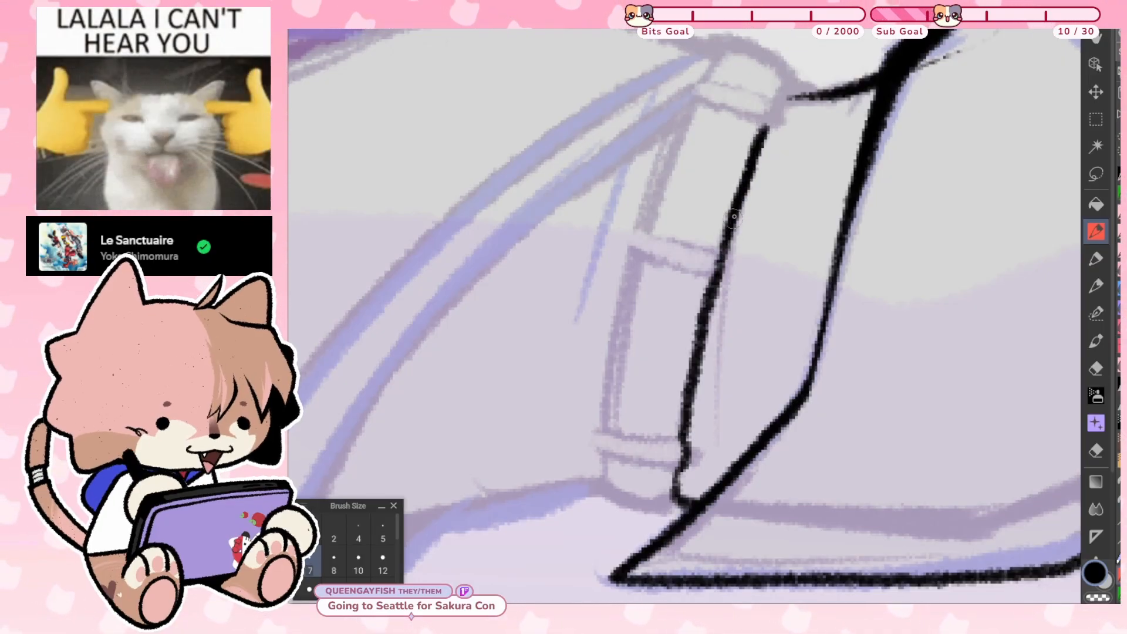
drag(764, 136, 790, 94)
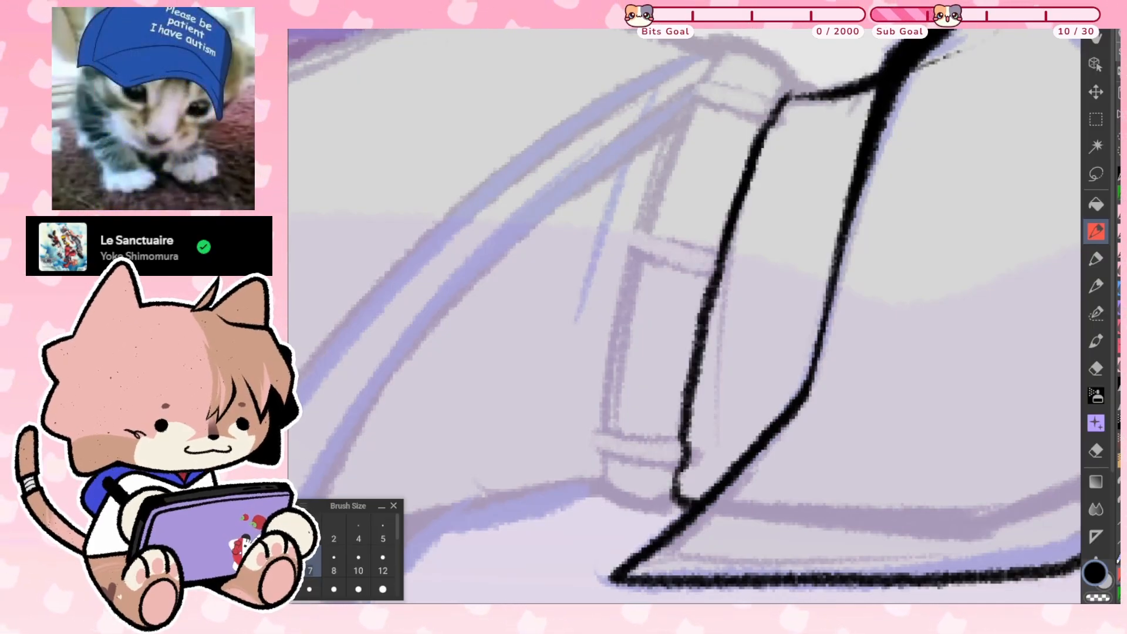
Ink the belt's rounded upper end and a bold lower edge on the upper belt loop
mouse_move(811, 93)
mouse_down()
mouse_move(804, 225)
mouse_move(770, 226)
mouse_move(754, 249)
mouse_move(742, 164)
mouse_up()
scroll(804, 225, up, 2)
drag(769, 200, 748, 167)
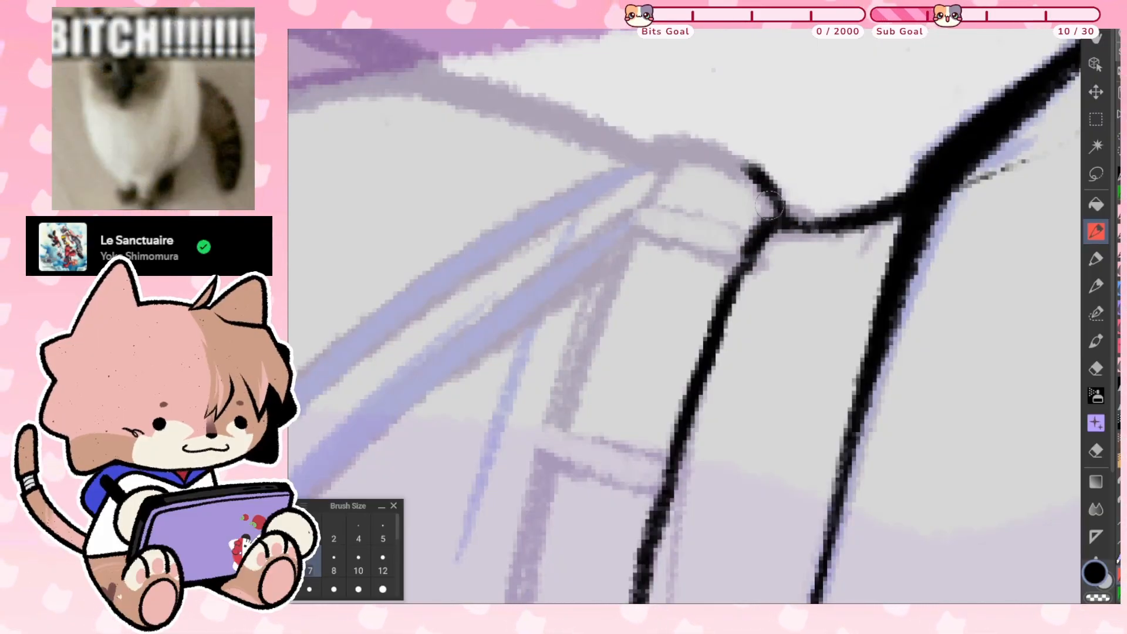
mouse_move(761, 253)
mouse_down()
mouse_move(773, 192)
mouse_move(702, 149)
mouse_move(680, 152)
mouse_move(646, 202)
mouse_up()
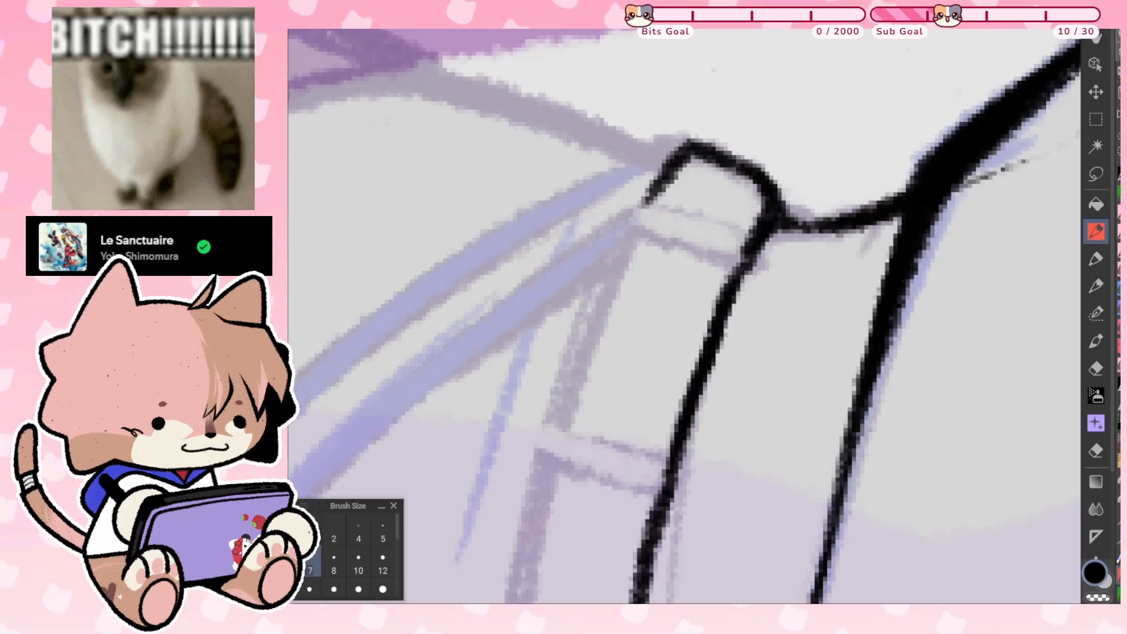
key(ctrl+z)
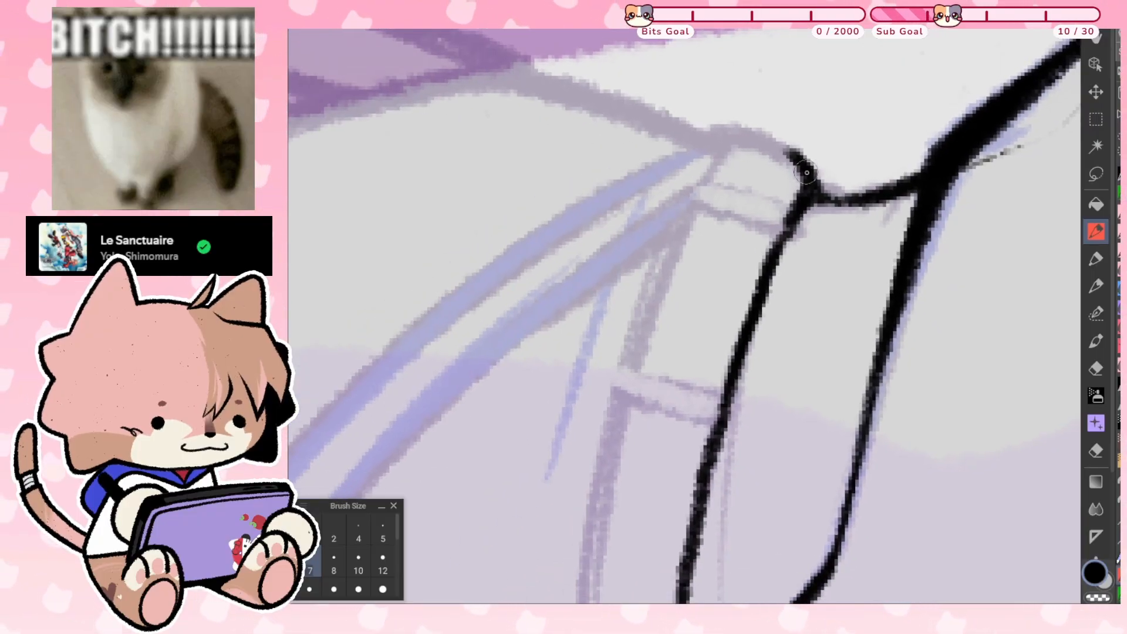
mouse_move(807, 172)
mouse_down()
mouse_move(763, 136)
mouse_move(713, 154)
mouse_move(705, 176)
mouse_move(779, 202)
mouse_up()
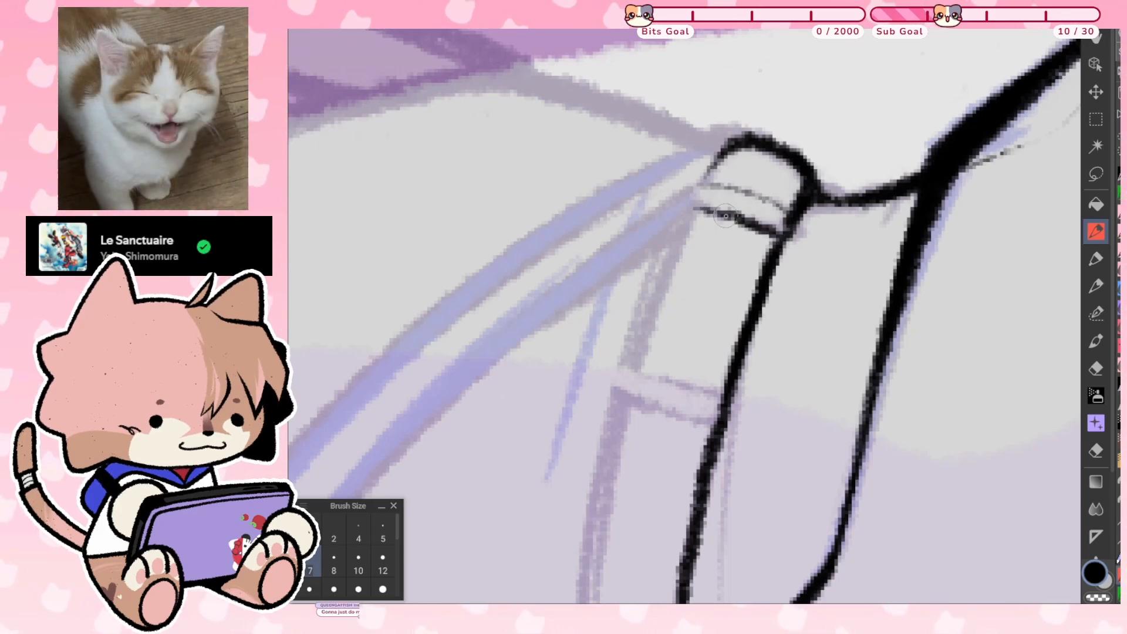
drag(726, 216, 693, 208)
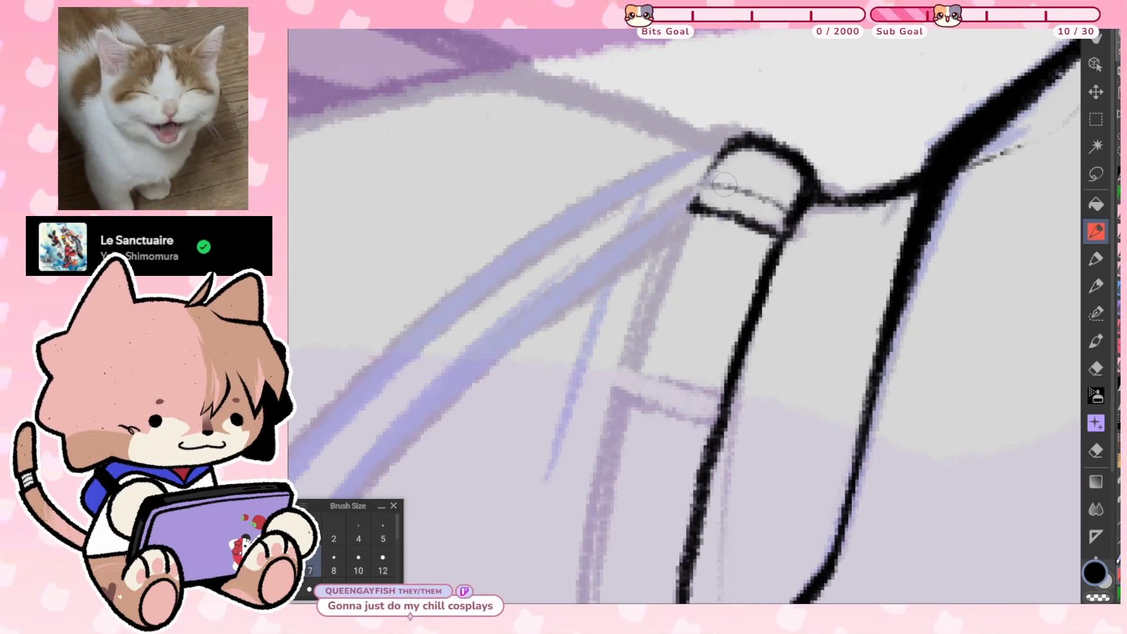
mouse_move(751, 141)
mouse_down()
mouse_move(659, 71)
mouse_move(516, 144)
mouse_move(469, 184)
mouse_move(480, 153)
mouse_up()
drag(509, 273, 540, 187)
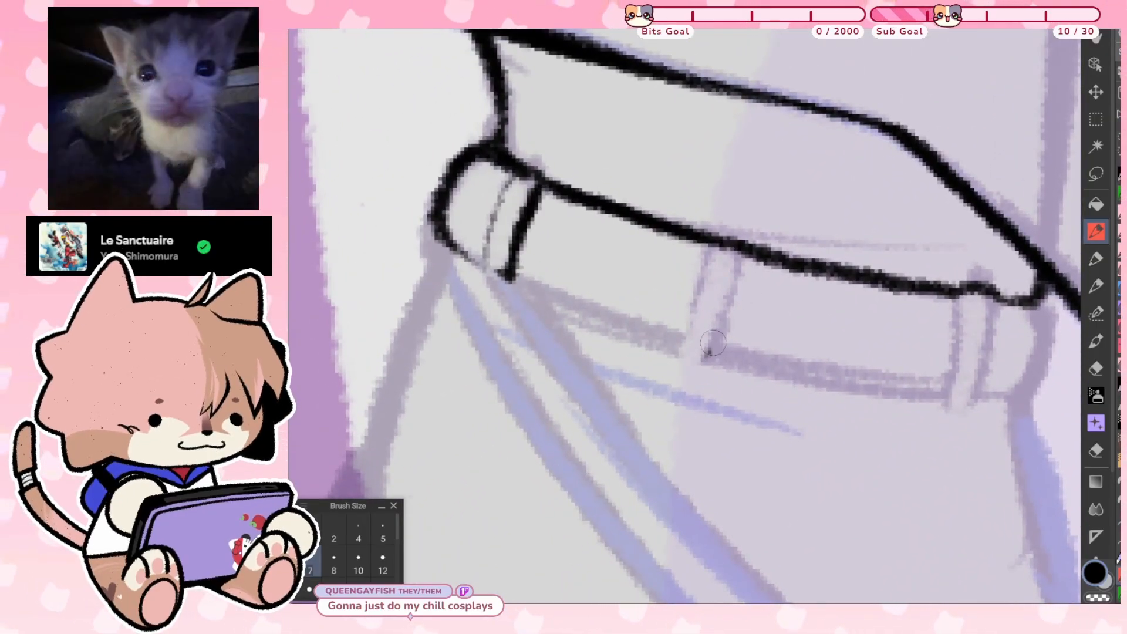
Ink both edges of the middle belt loop and darken the upper edge of the upper belt loop
drag(710, 349, 741, 254)
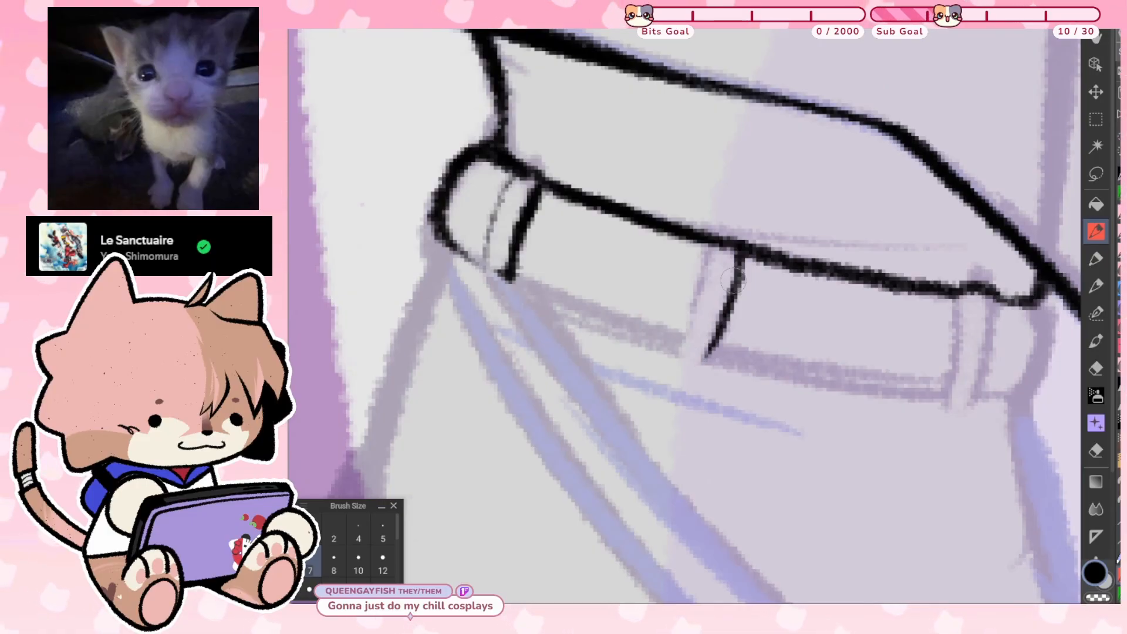
mouse_move(681, 348)
mouse_down()
mouse_move(704, 265)
mouse_move(755, 165)
mouse_up()
key(asciicircum)
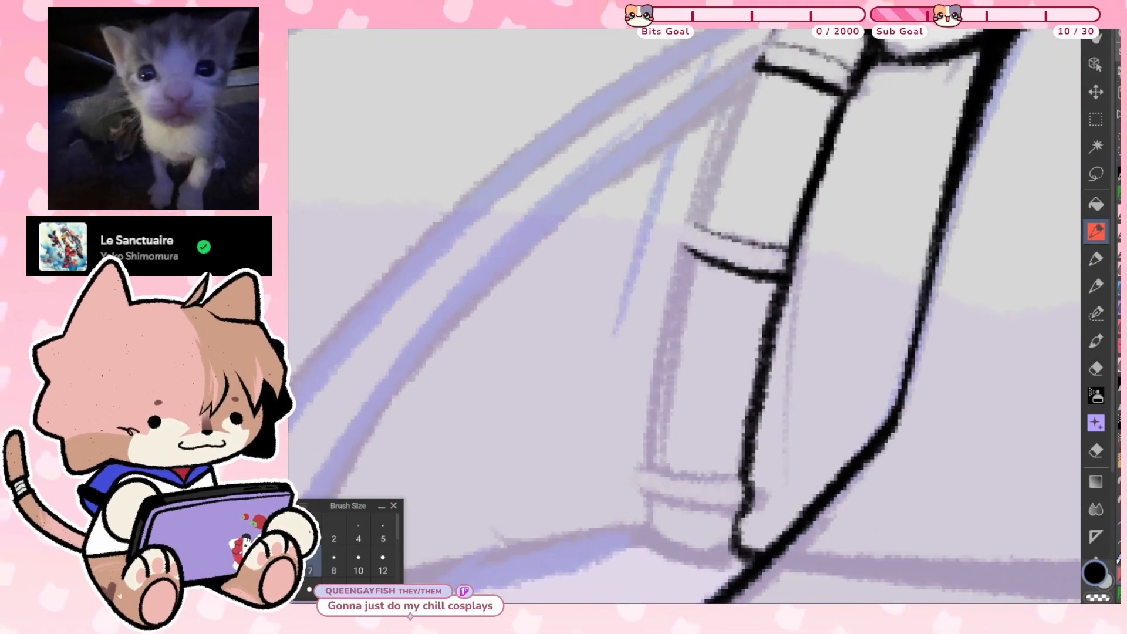
drag(696, 225, 793, 255)
key(ctrl+z)
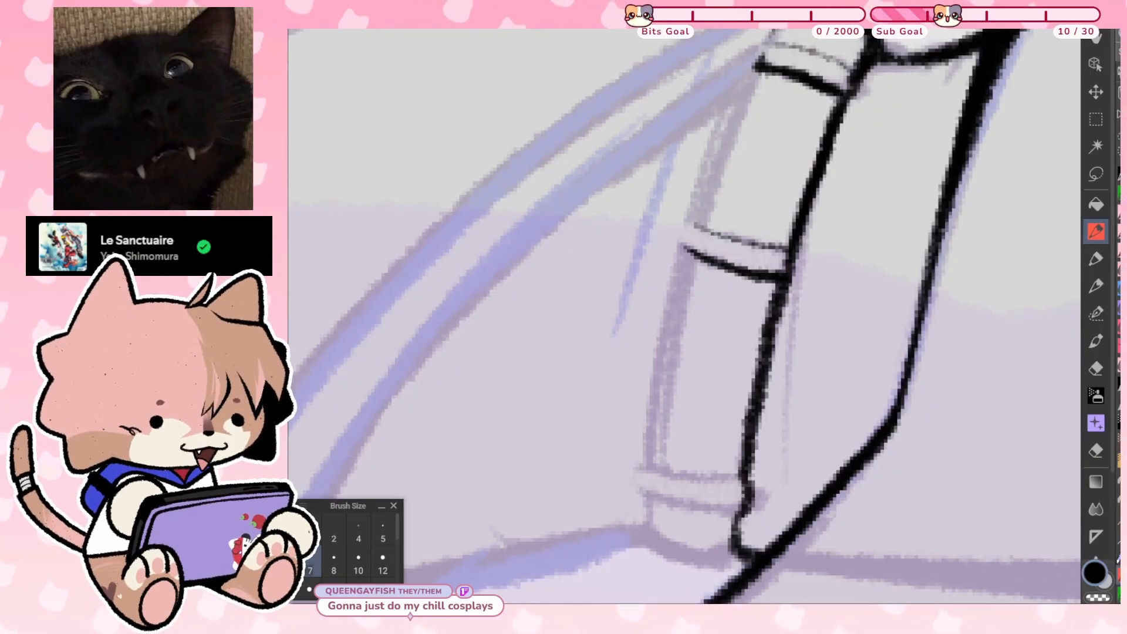
mouse_move(694, 226)
mouse_down()
mouse_move(741, 239)
mouse_move(745, 332)
mouse_move(668, 382)
mouse_up()
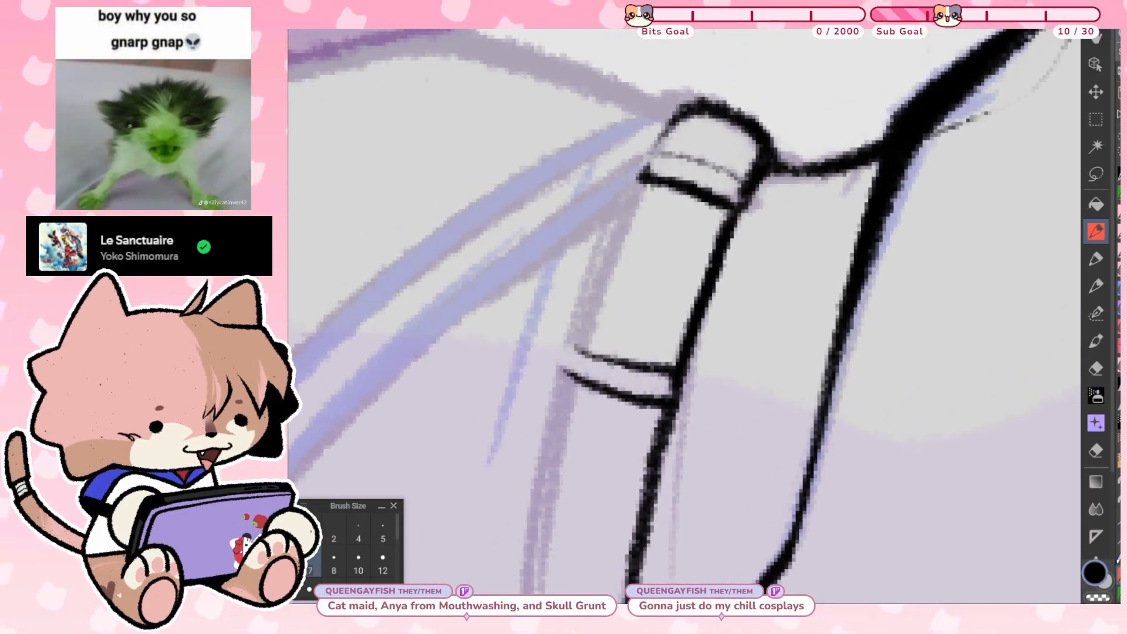
mouse_move(702, 162)
mouse_down()
mouse_move(746, 188)
mouse_move(732, 215)
mouse_up()
scroll(741, 188, down, 1)
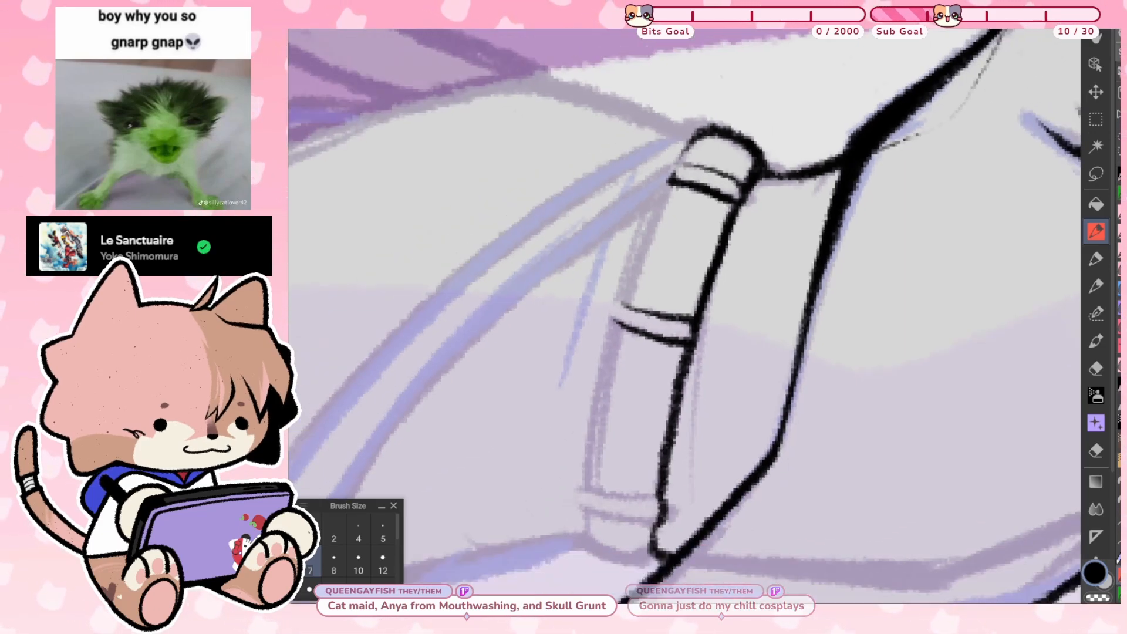
Ink both edges of the lowest belt loop and close the outer ends of the lowest and middle loops
scroll(679, 403, up, 1)
drag(679, 403, 670, 466)
mouse_move(697, 401)
mouse_down()
mouse_move(654, 404)
mouse_move(694, 438)
mouse_move(652, 437)
mouse_up()
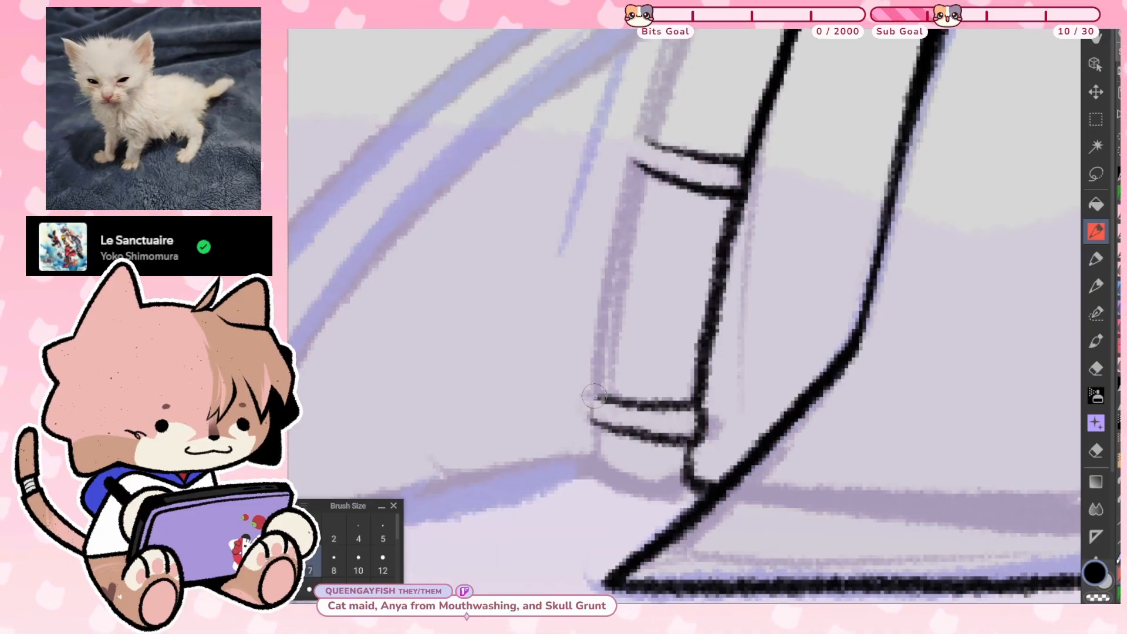
mouse_move(594, 397)
mouse_down()
mouse_move(591, 418)
mouse_move(621, 419)
mouse_up()
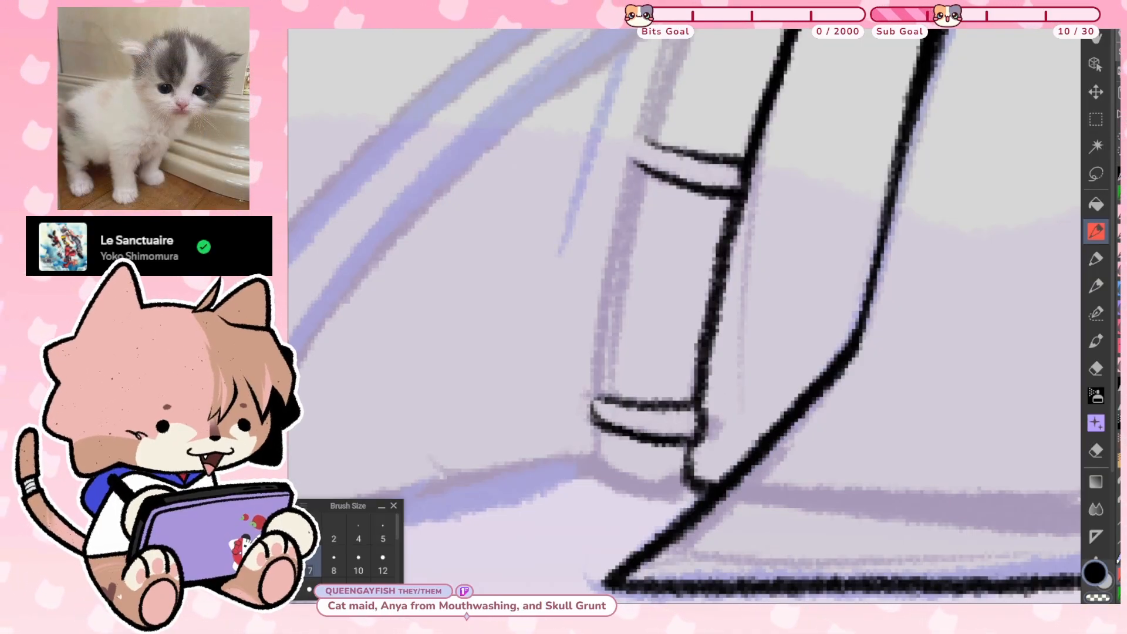
scroll(684, 317, up, 2)
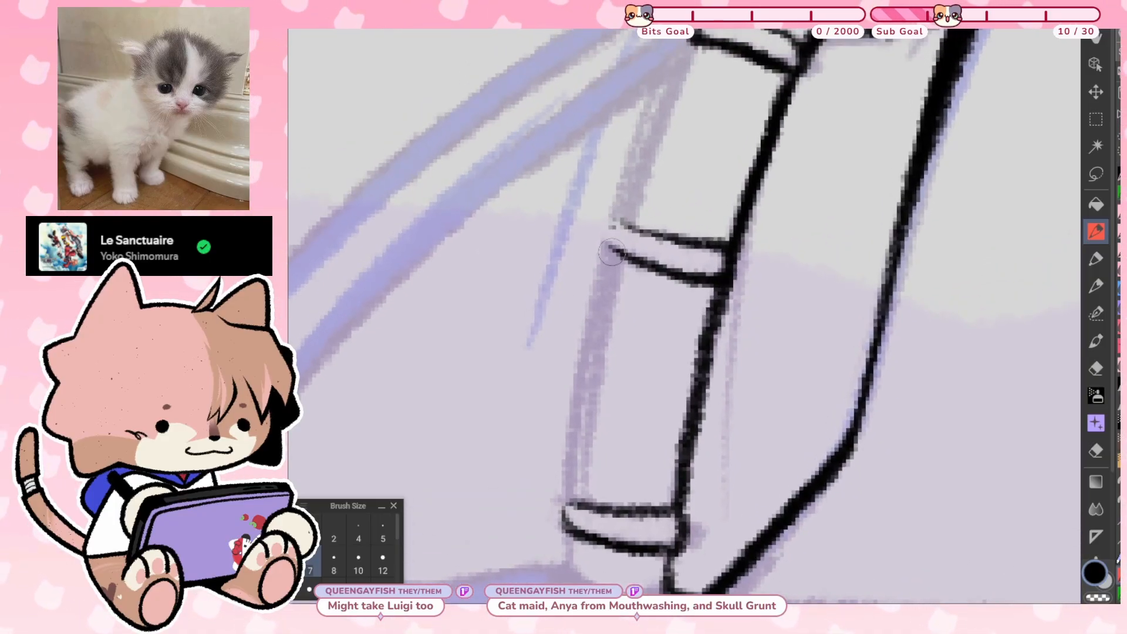
mouse_move(614, 226)
mouse_down()
mouse_move(610, 249)
mouse_move(646, 273)
mouse_up()
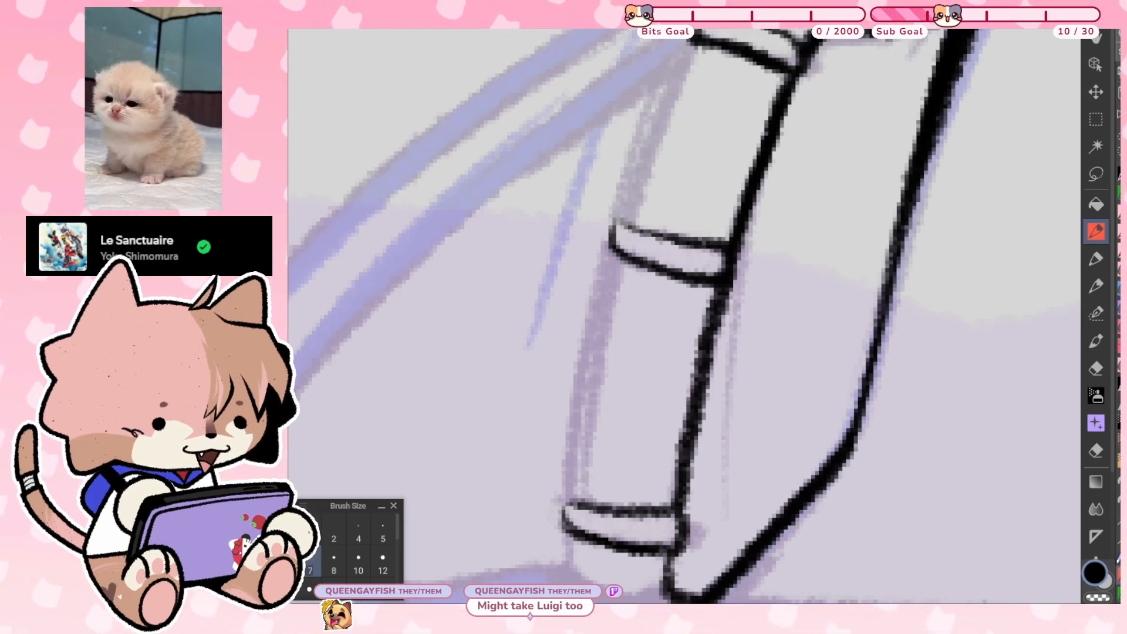
Ink the belt's outer edge from the middle loop up past the upper loop to the rounded end
mouse_move(684, 252)
mouse_down()
mouse_move(688, 320)
mouse_move(624, 385)
mouse_up()
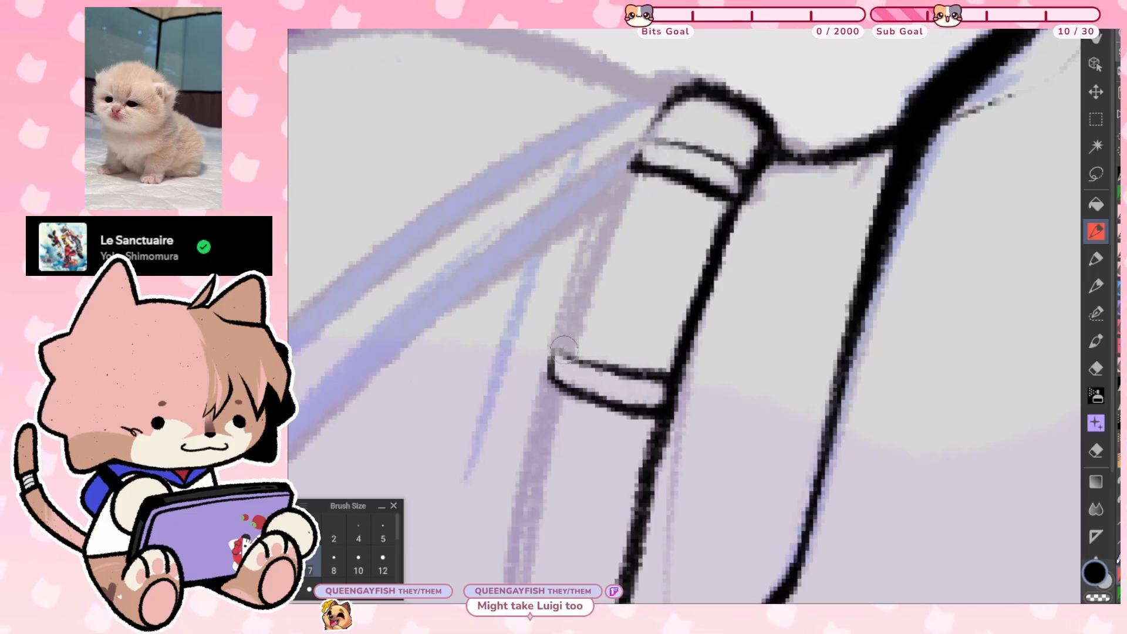
drag(562, 351, 639, 154)
mouse_move(614, 207)
mouse_down()
mouse_move(572, 308)
mouse_move(584, 361)
mouse_up()
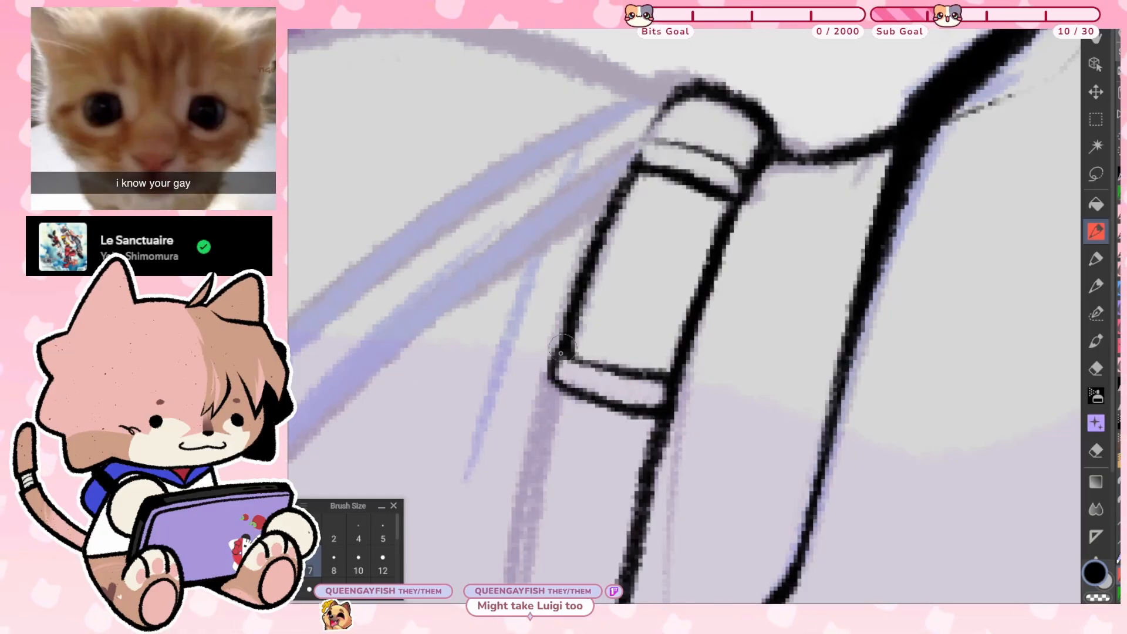
drag(636, 170, 683, 87)
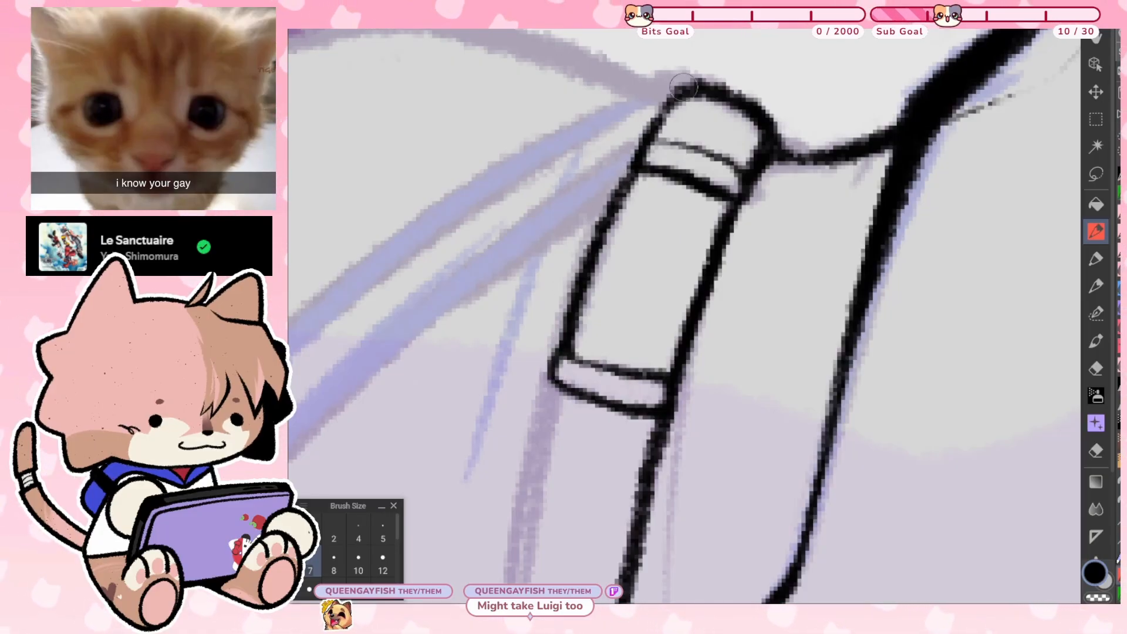
Ink the belt's outer edge between the middle and lowest loops with a bold line following the sketch
scroll(685, 159, down, 2)
drag(664, 342, 679, 245)
scroll(538, 419, up, 2)
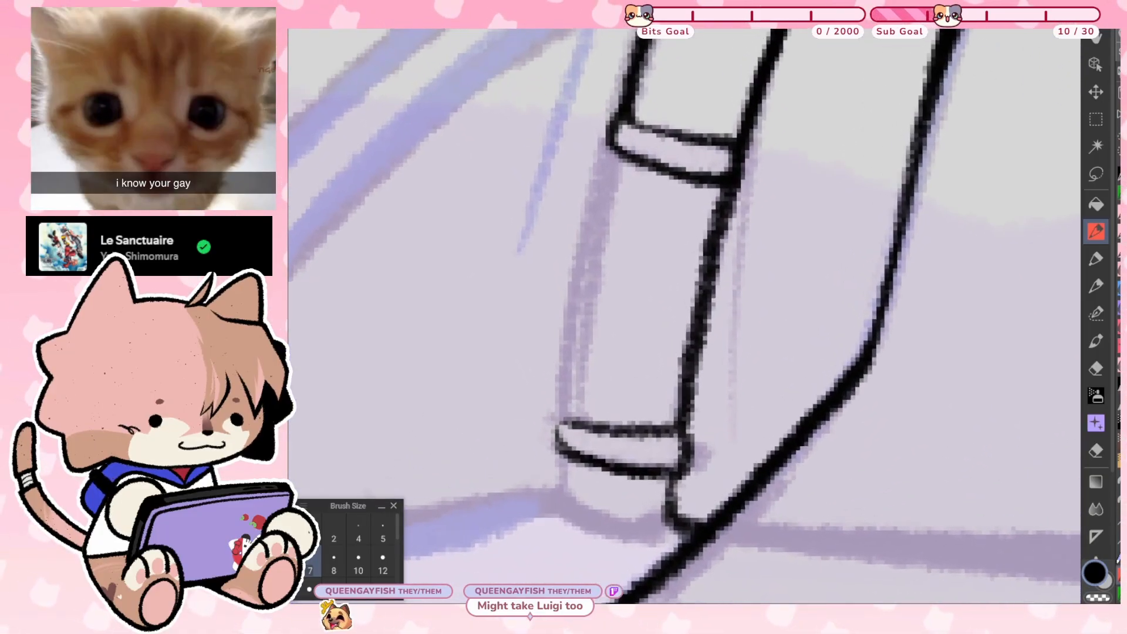
mouse_move(617, 150)
mouse_down()
mouse_move(574, 276)
mouse_move(562, 444)
mouse_up()
key(ctrl+z)
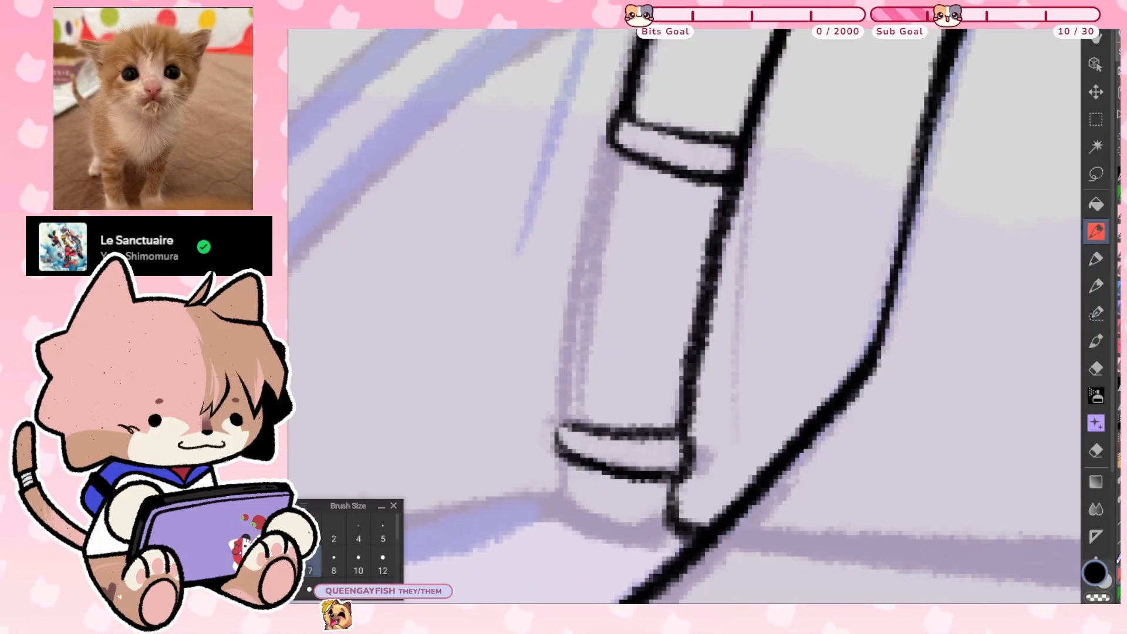
mouse_move(615, 146)
mouse_down()
mouse_move(583, 234)
mouse_move(570, 389)
mouse_move(578, 424)
mouse_up()
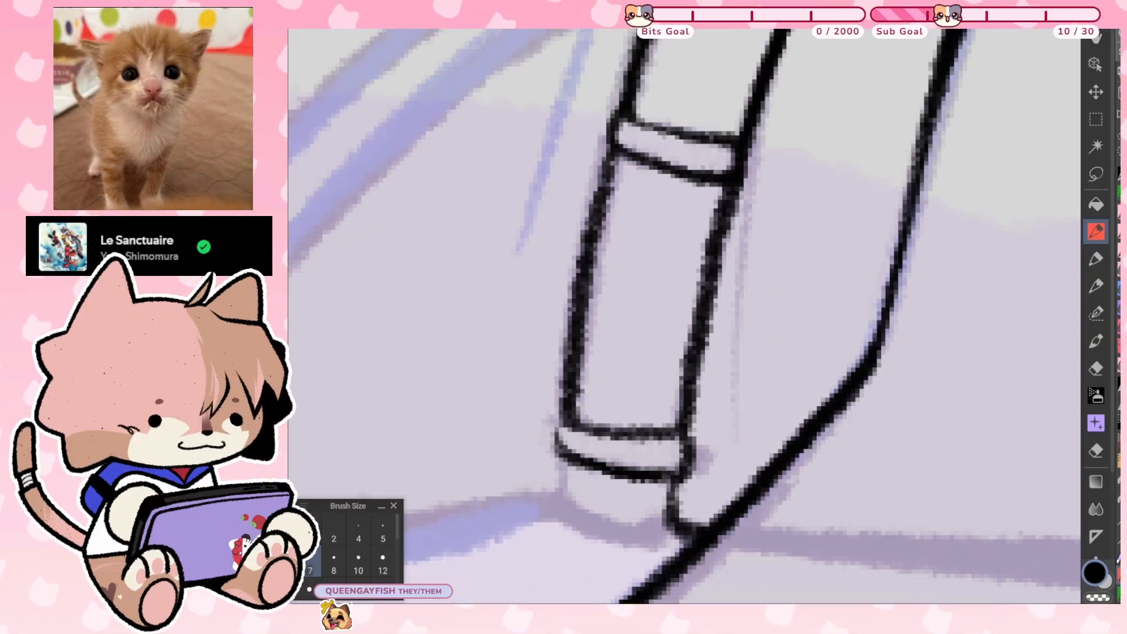
scroll(716, 364, down, 4)
scroll(740, 328, up, 3)
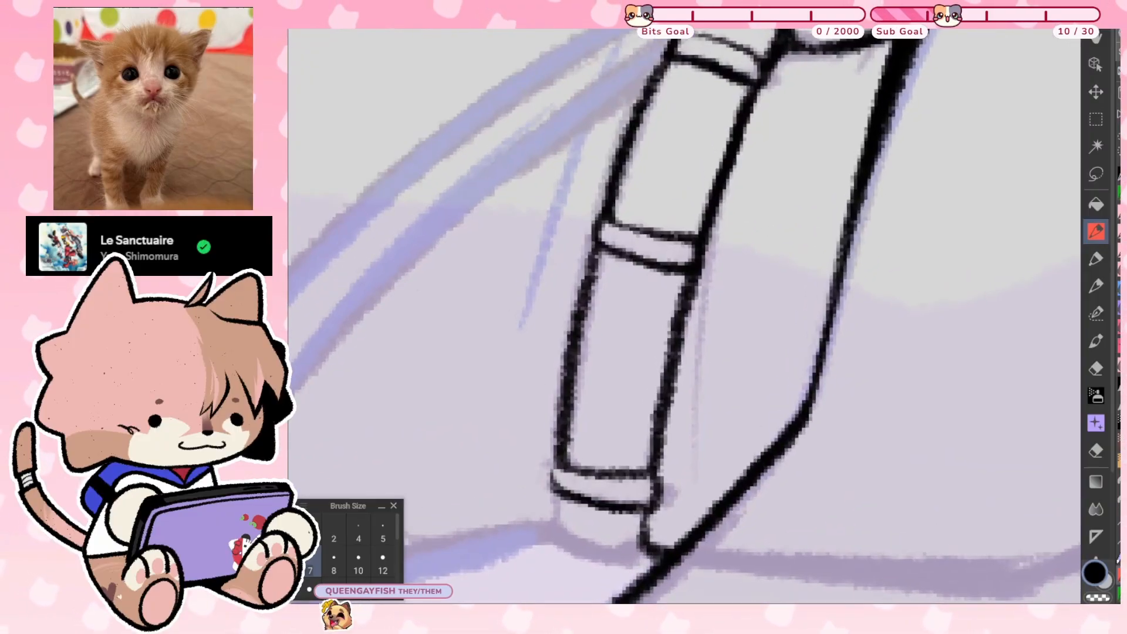
mouse_move(566, 460)
mouse_down()
mouse_move(566, 367)
mouse_move(595, 238)
mouse_up()
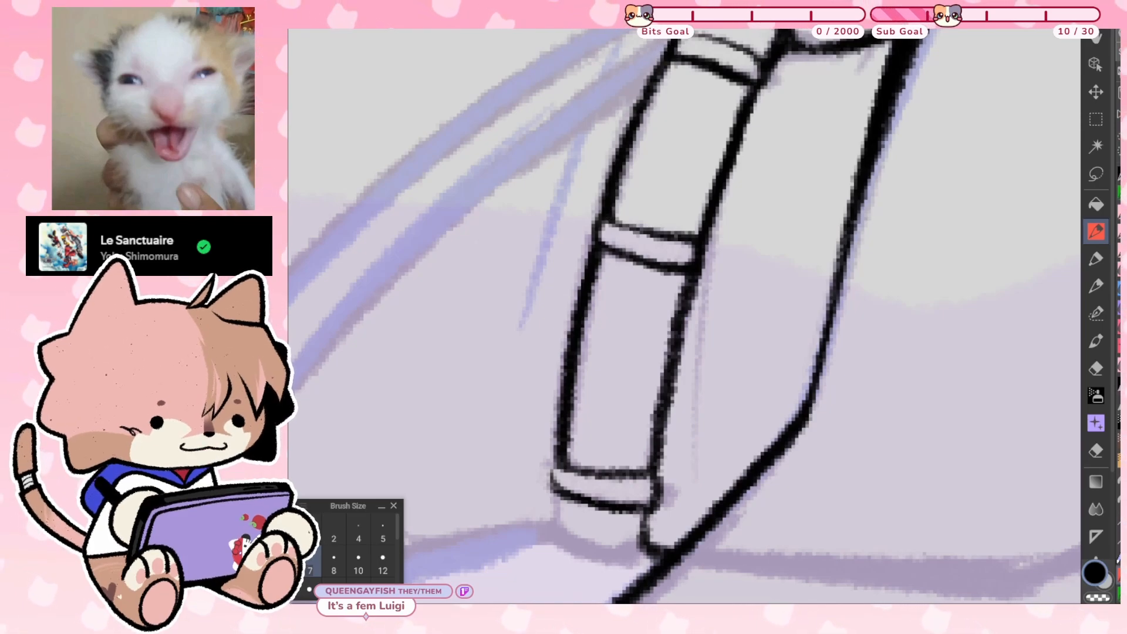
Ink the rounded cap that closes the lower end of the narrow banded cylinder, following the sketch
scroll(646, 85, down, 3)
scroll(699, 557, up, 1)
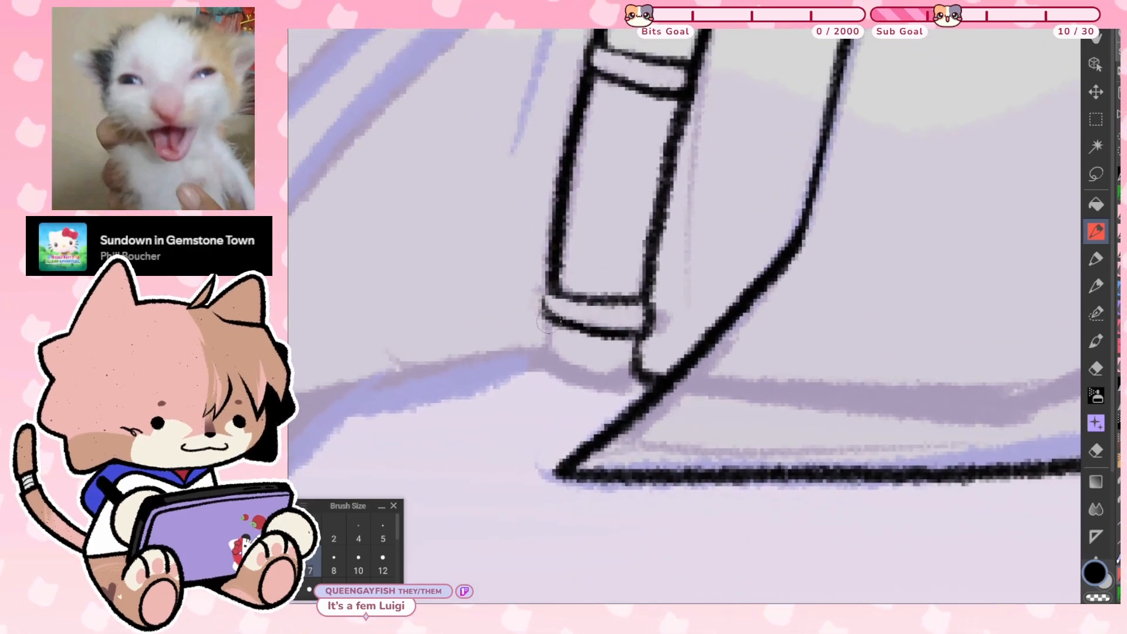
mouse_move(554, 362)
mouse_down()
mouse_move(614, 384)
mouse_move(643, 368)
mouse_up()
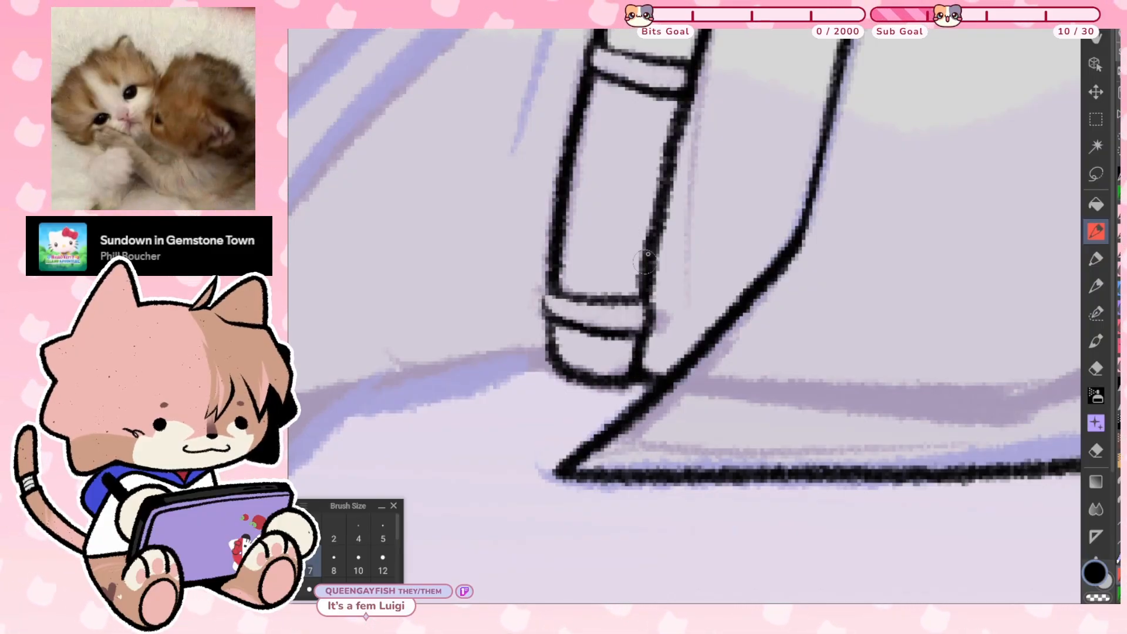
scroll(745, 294, down, 4)
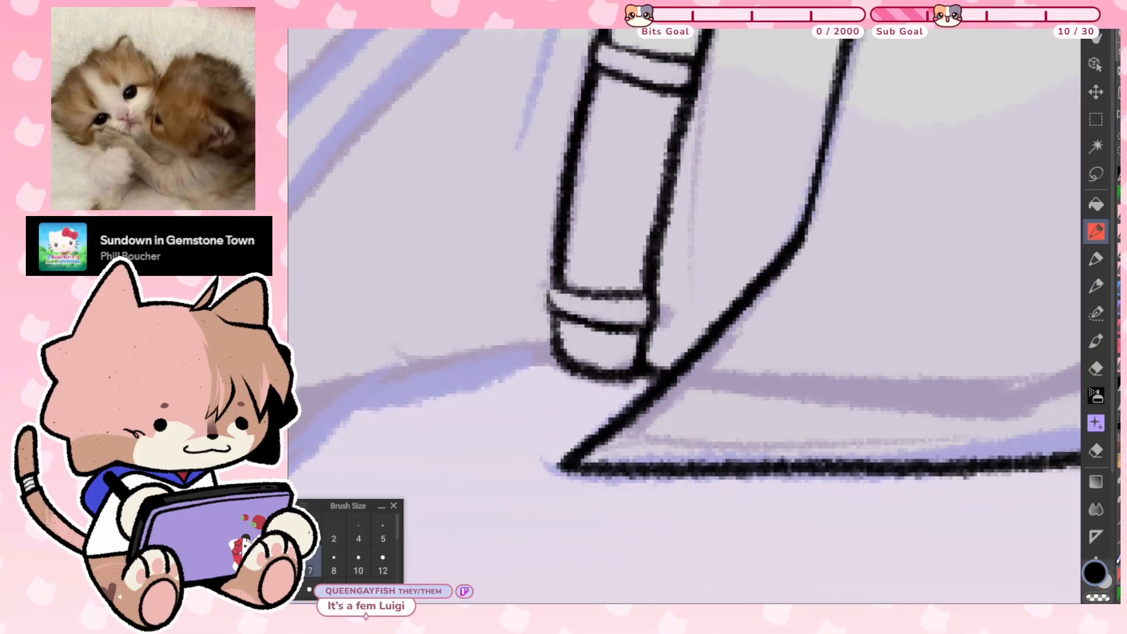
scroll(624, 41, up, 2)
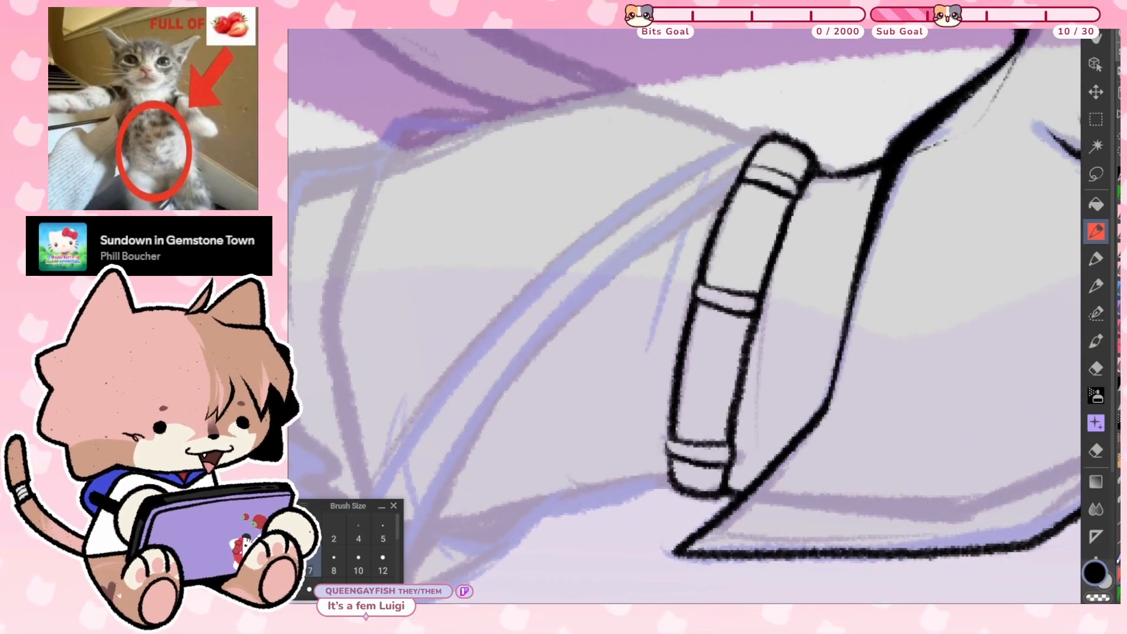
Undo the last stroke on the cylinder's uppermost band and redraw the band's upper edge
scroll(684, 316, down, 1)
scroll(637, 375, up, 3)
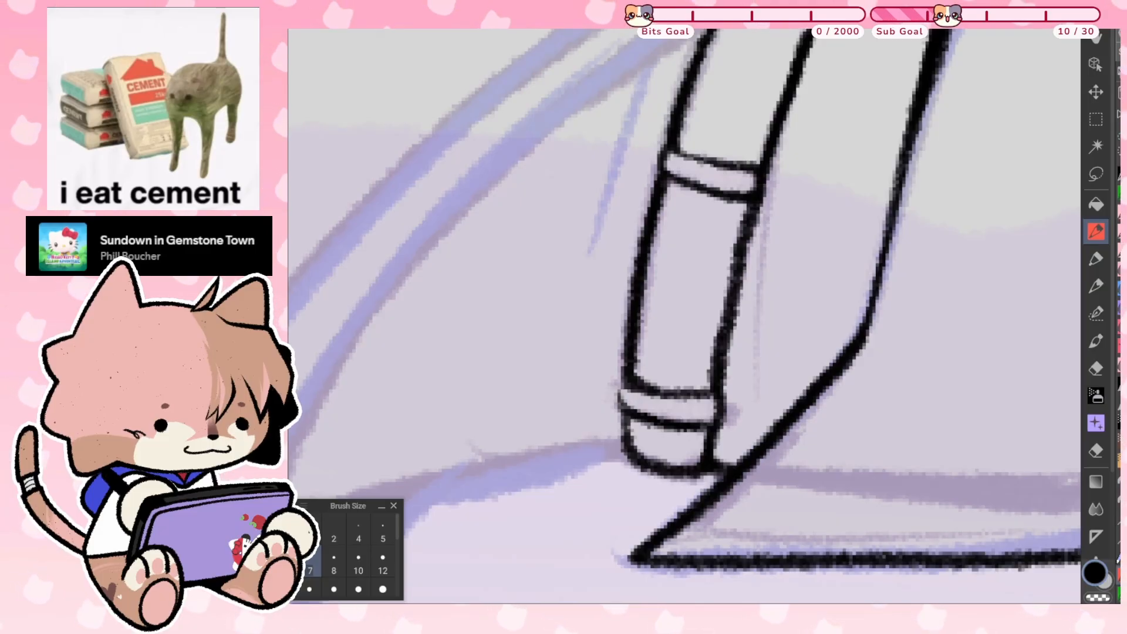
drag(684, 264, 618, 368)
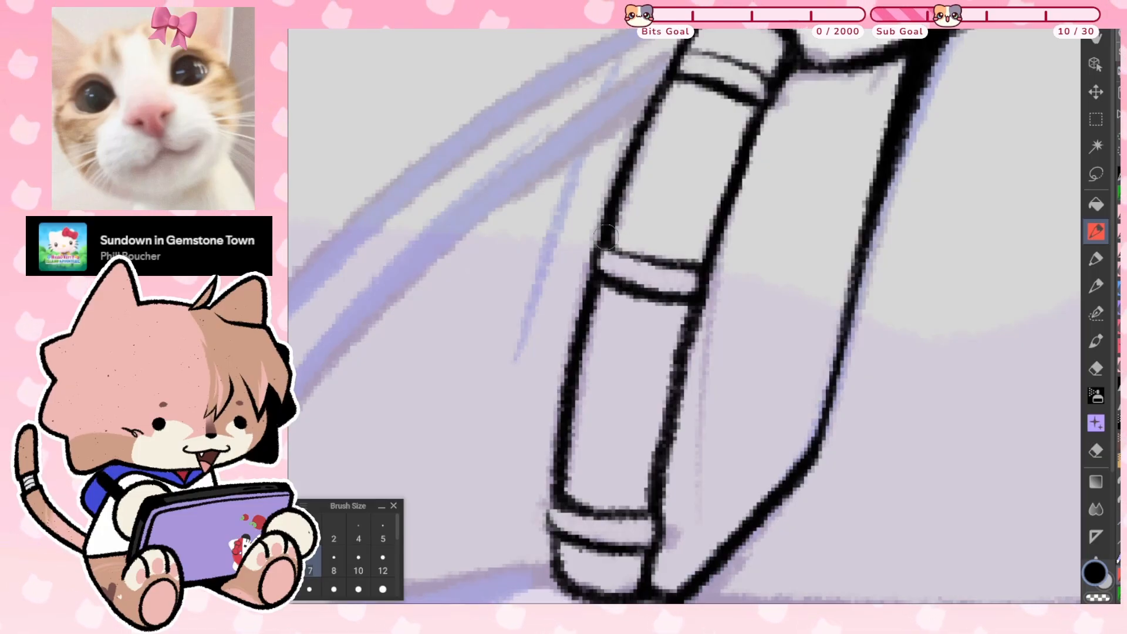
mouse_move(686, 49)
mouse_down()
mouse_move(656, 166)
mouse_move(740, 194)
mouse_up()
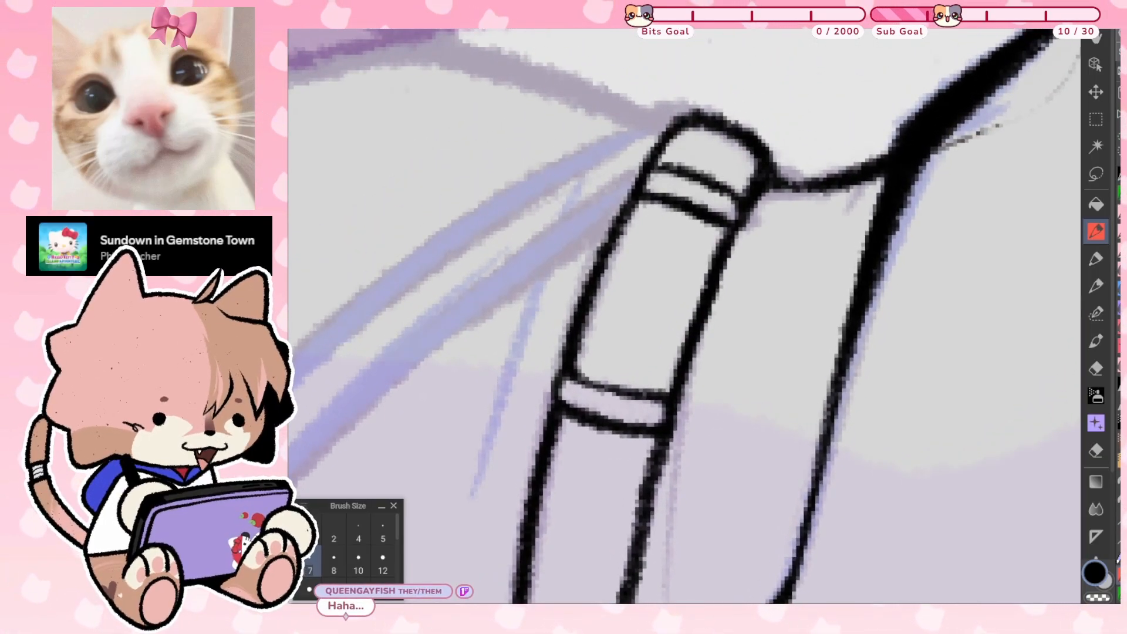
key(ctrl+z)
drag(660, 171, 741, 199)
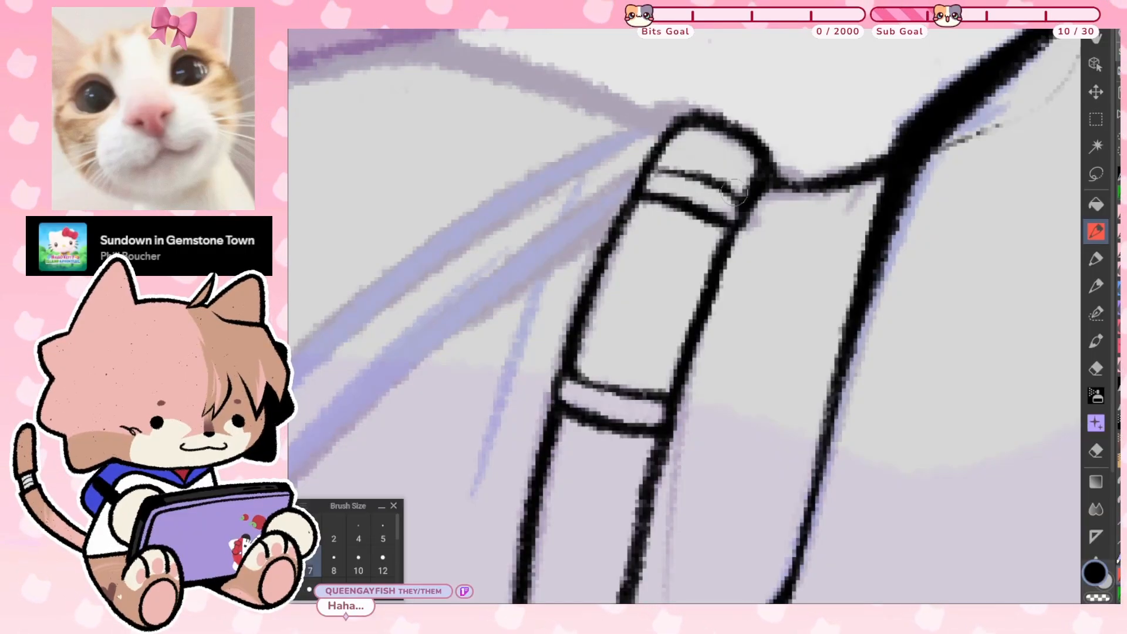
scroll(757, 171, down, 3)
drag(658, 329, 704, 217)
scroll(616, 446, up, 2)
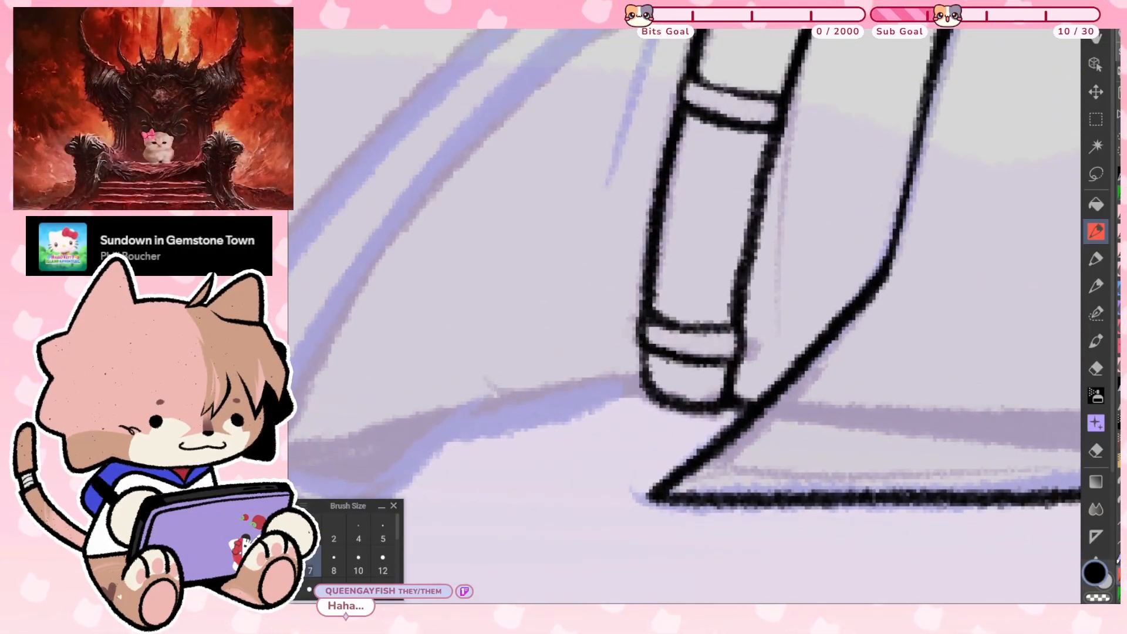
Ink the two long parallel curves sweeping from the top of the banded cylinder down to the jagged tuft
scroll(964, 327, down, 4)
scroll(964, 327, up, 2)
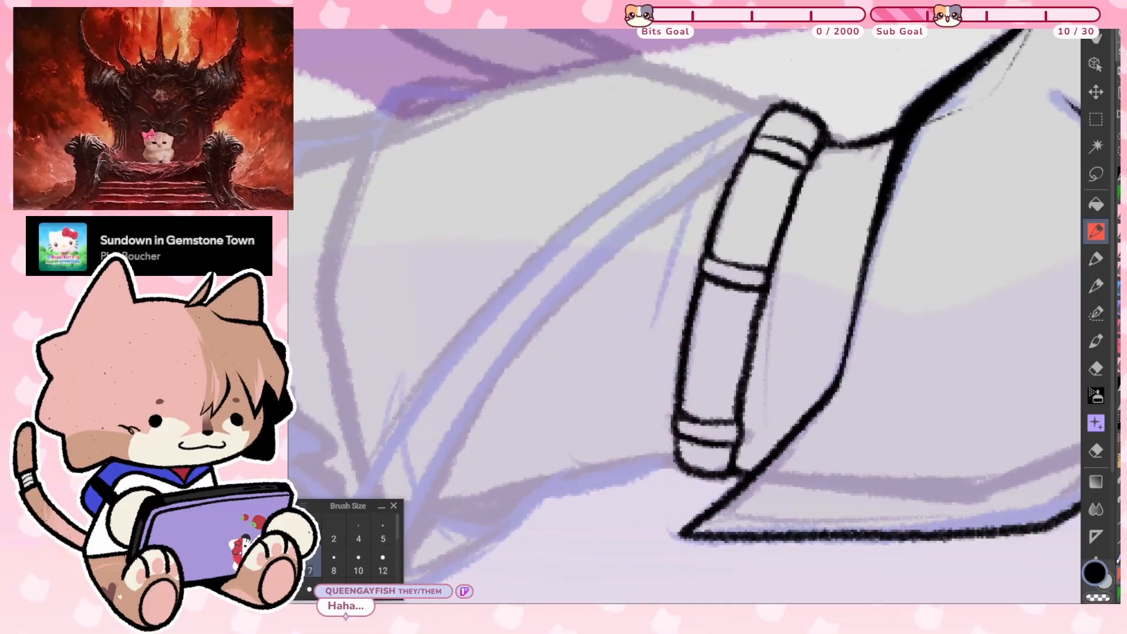
drag(646, 328, 813, 295)
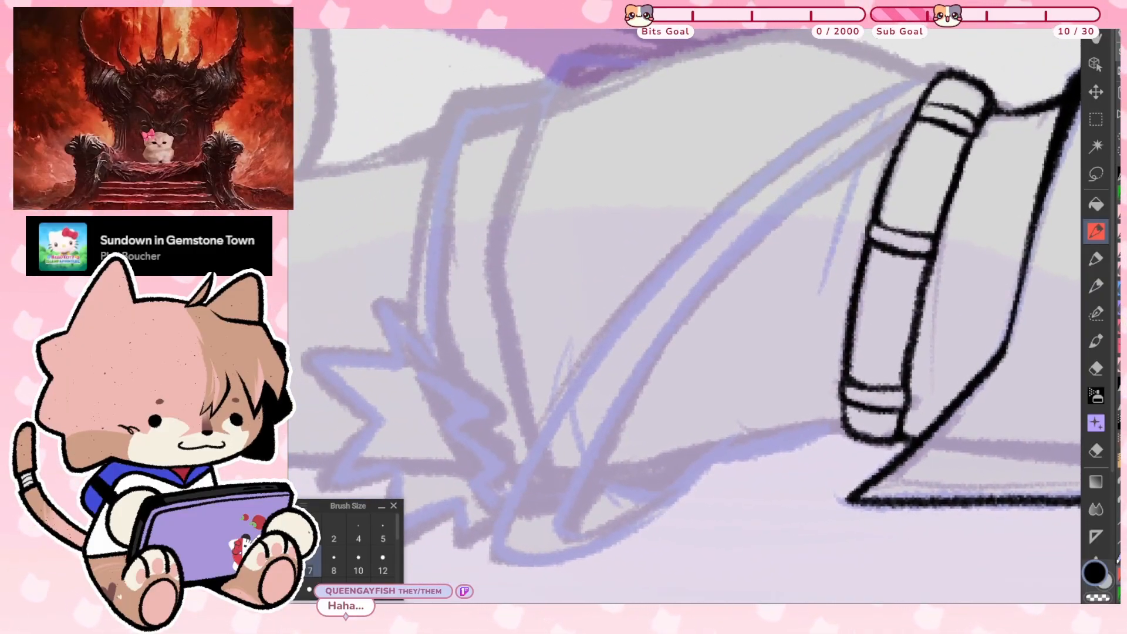
mouse_move(943, 72)
mouse_down()
mouse_move(795, 152)
mouse_move(652, 268)
mouse_move(544, 412)
mouse_move(504, 534)
mouse_up()
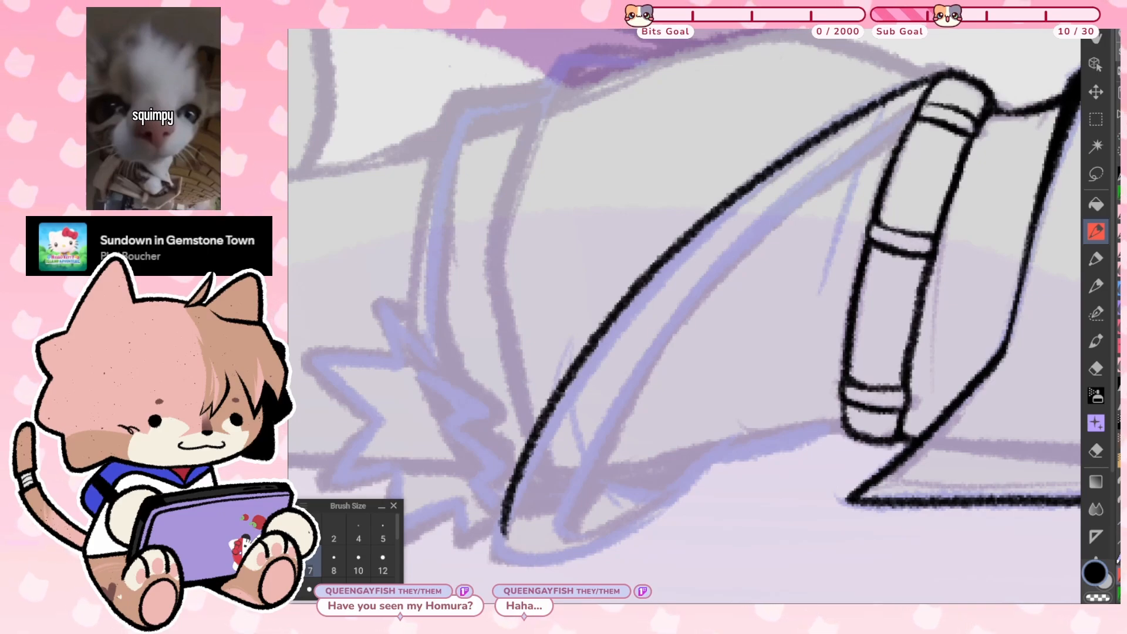
scroll(813, 50, down, 1)
scroll(693, 317, up, 2)
scroll(692, 317, down, 1)
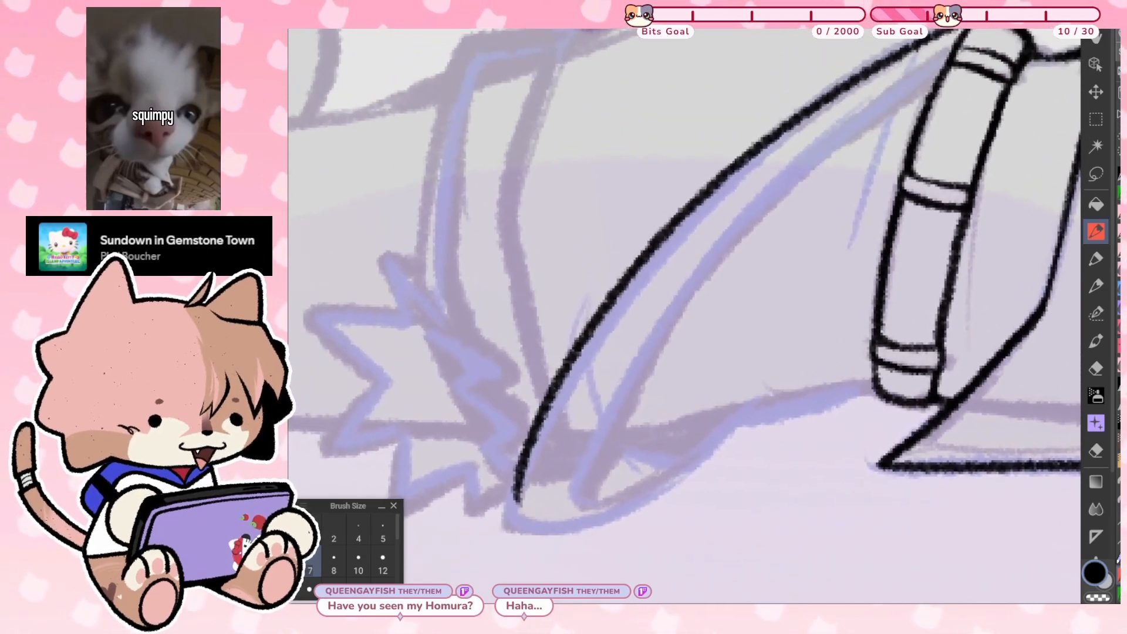
scroll(693, 317, down, 1)
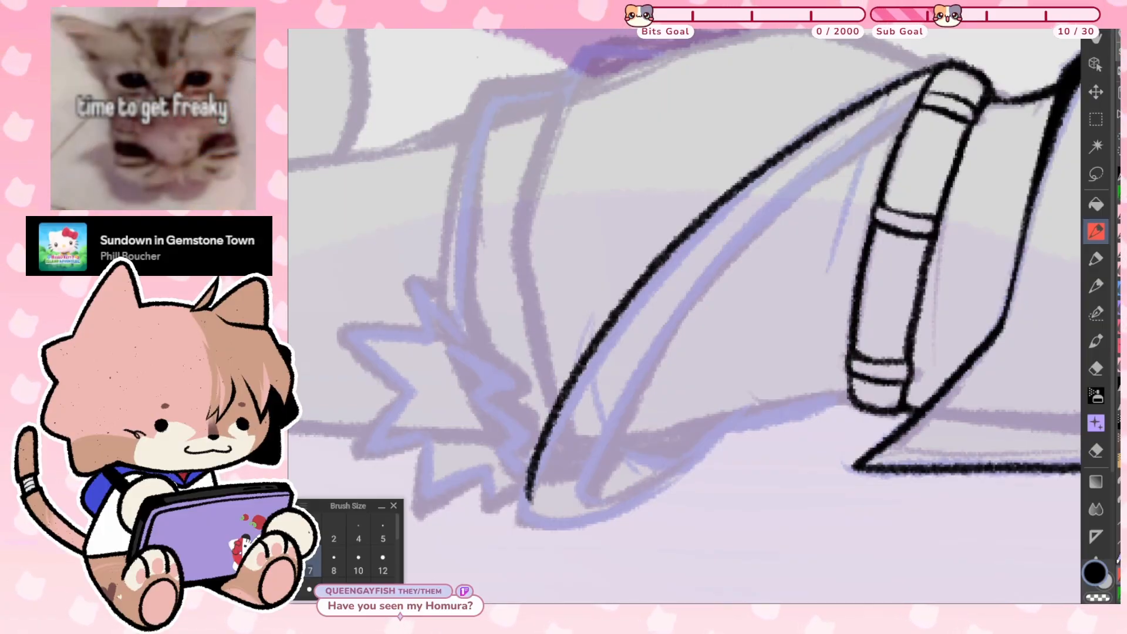
drag(919, 93, 775, 208)
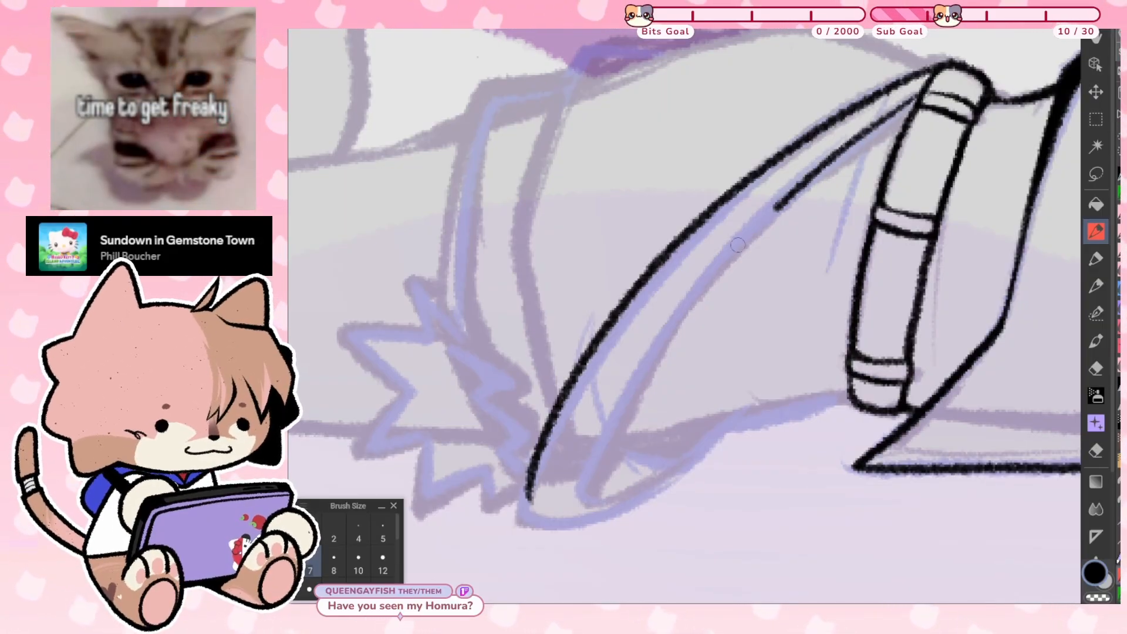
mouse_move(738, 244)
mouse_down()
mouse_move(661, 331)
mouse_move(583, 498)
mouse_up()
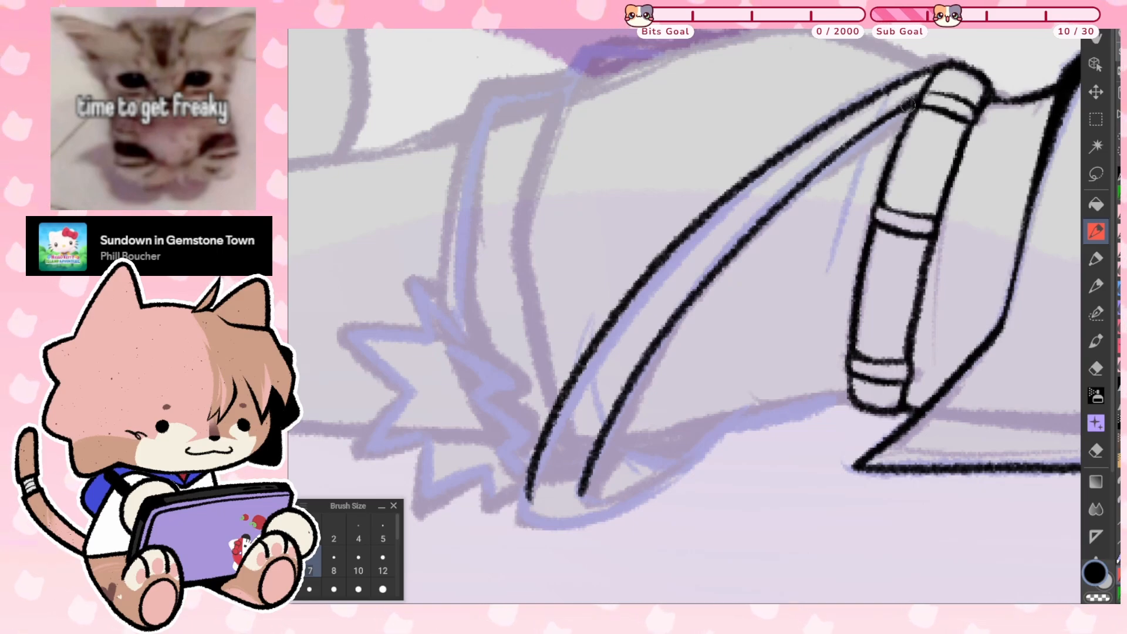
Close the lower end of the curved strip and ink the hem lines running from it to the base of the cylinder
scroll(683, 315, down, 2)
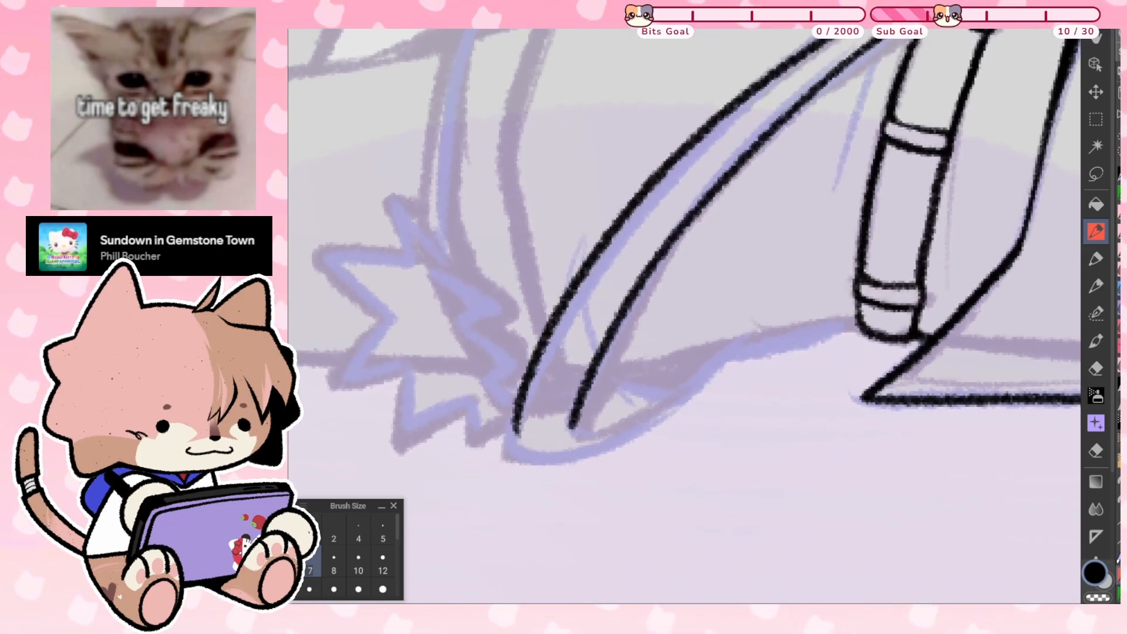
drag(515, 437, 545, 321)
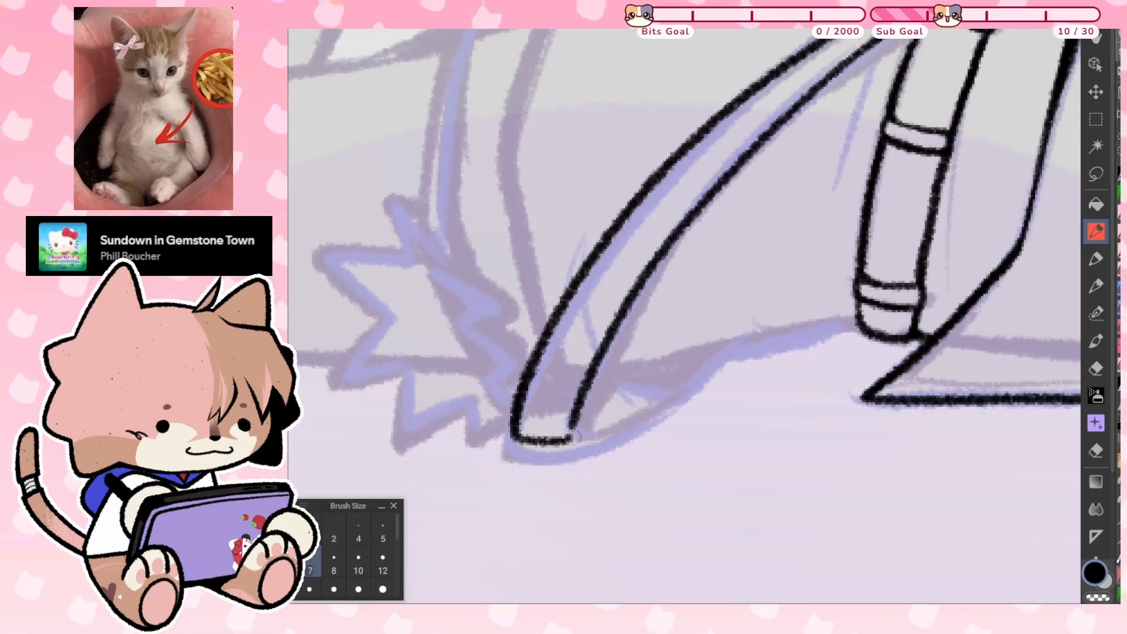
mouse_move(574, 437)
mouse_down()
mouse_move(688, 387)
mouse_move(731, 353)
mouse_up()
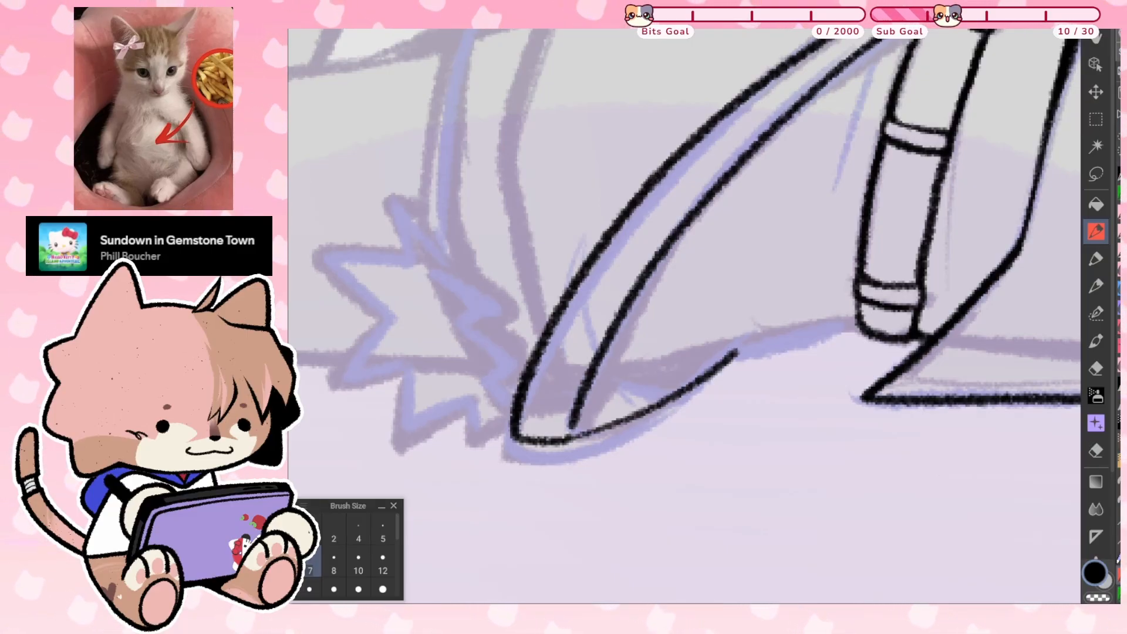
scroll(684, 316, up, 2)
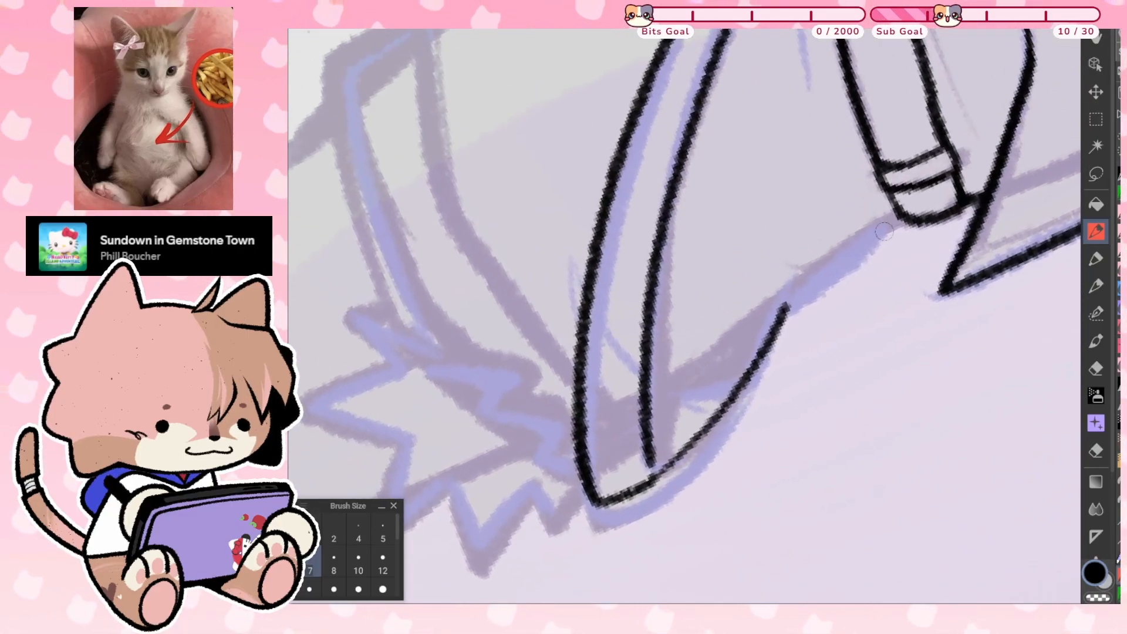
drag(897, 220, 805, 295)
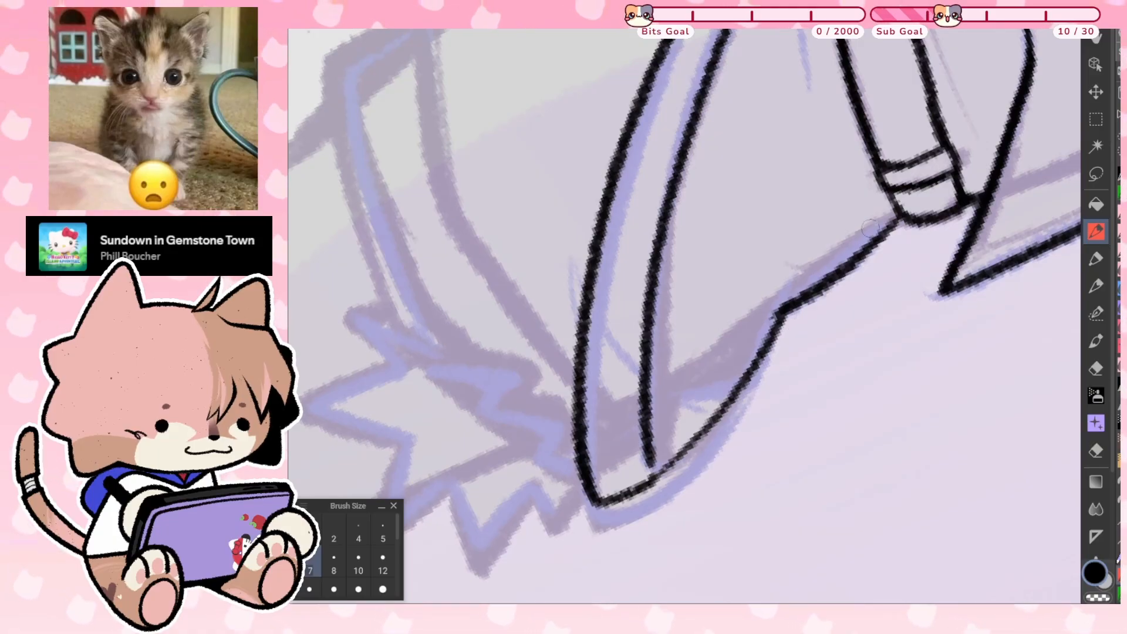
drag(904, 213, 645, 424)
drag(663, 463, 656, 414)
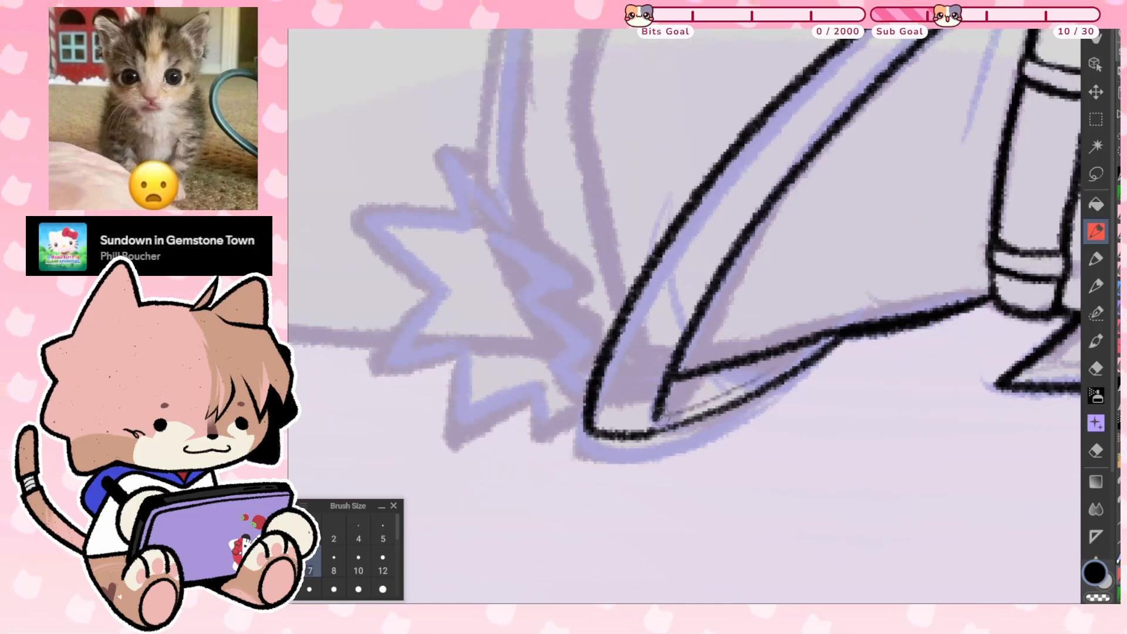
Ink the thin inner edge of the fold at the strip's lower end, thicken its inner corner and clean up the lines
drag(658, 412, 833, 336)
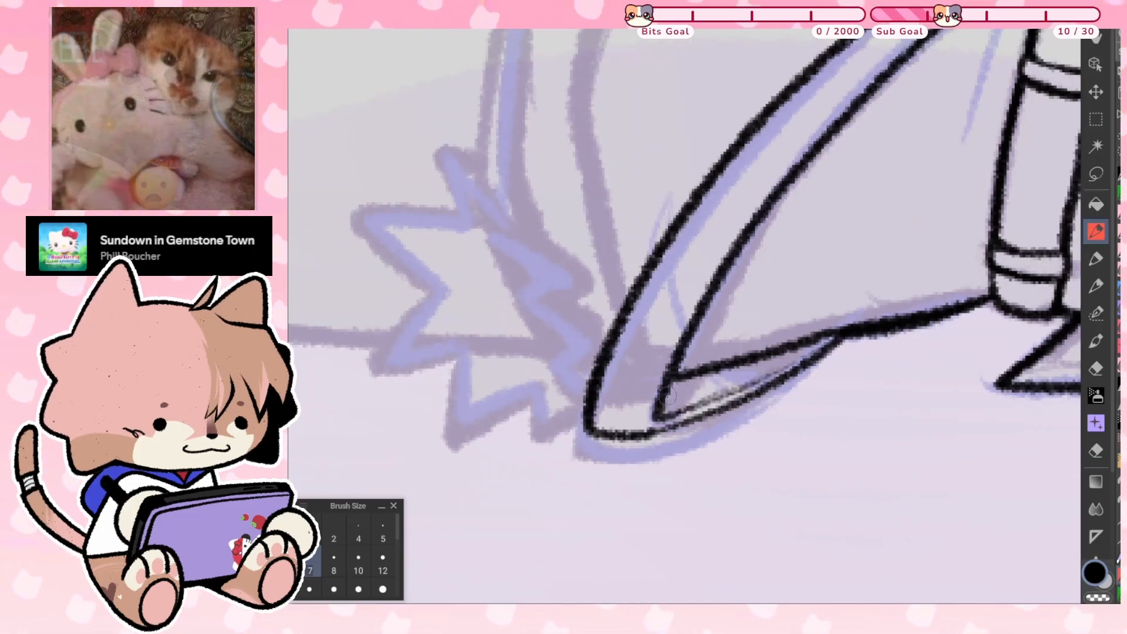
drag(666, 397, 684, 376)
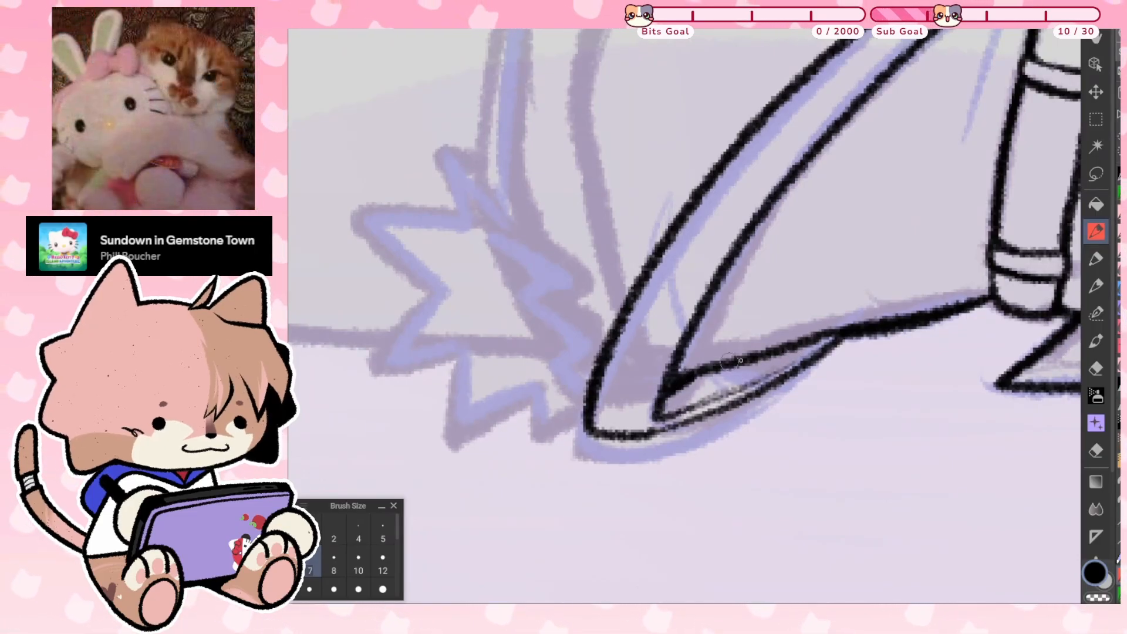
drag(663, 418, 802, 350)
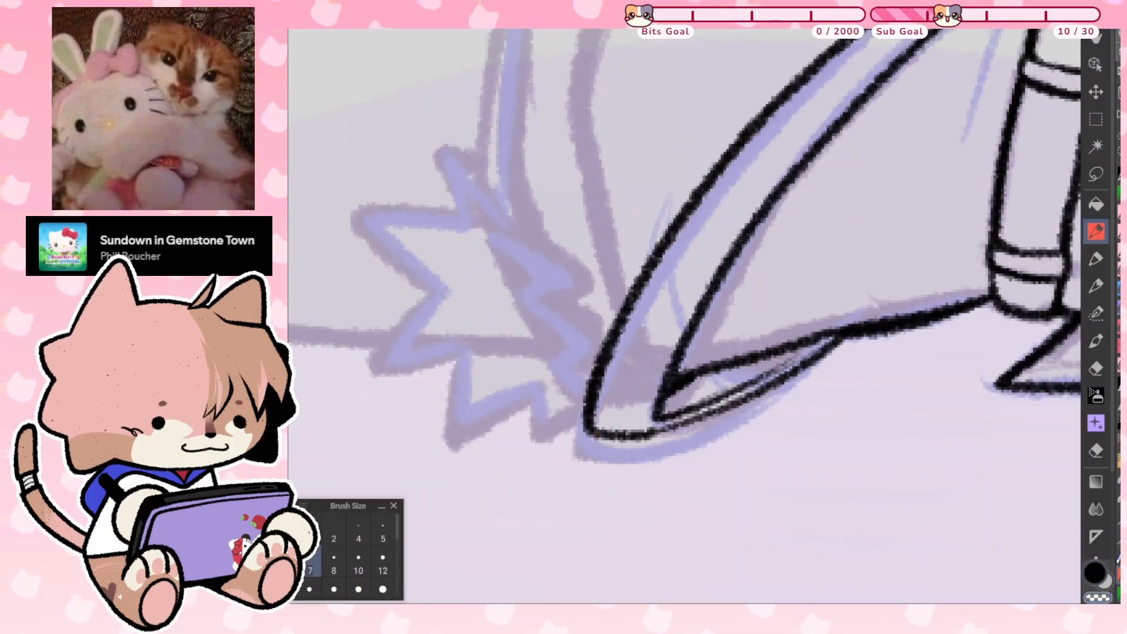
drag(769, 357, 841, 330)
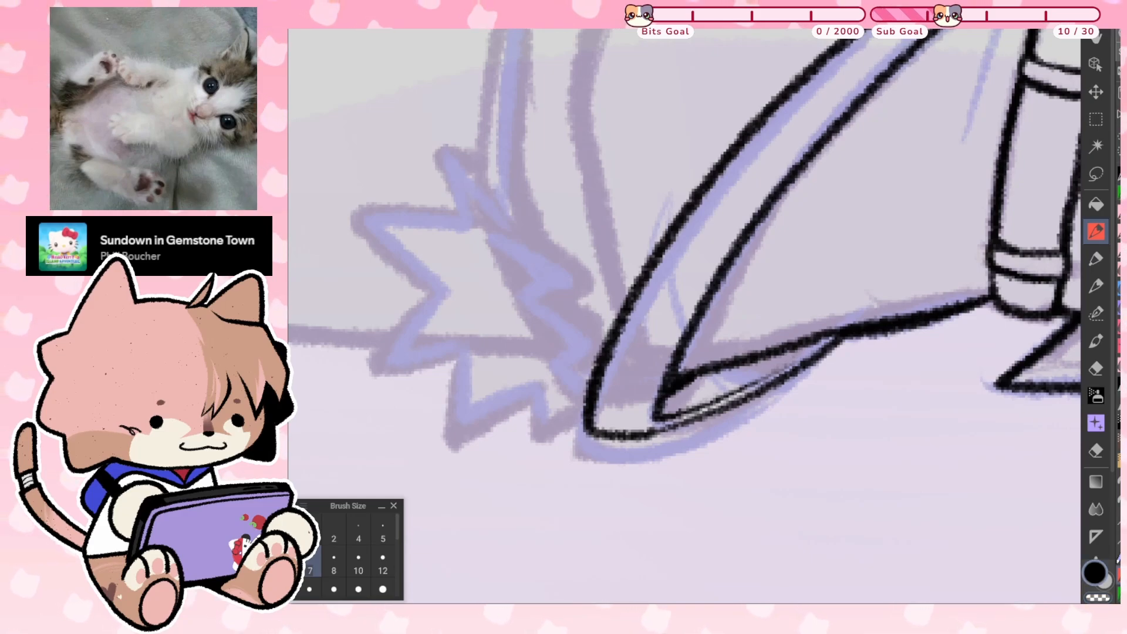
Ink the upper two spikes of the jagged tuft beside the curved strip and thicken the corner between them
drag(685, 317, 782, 391)
drag(620, 312, 561, 241)
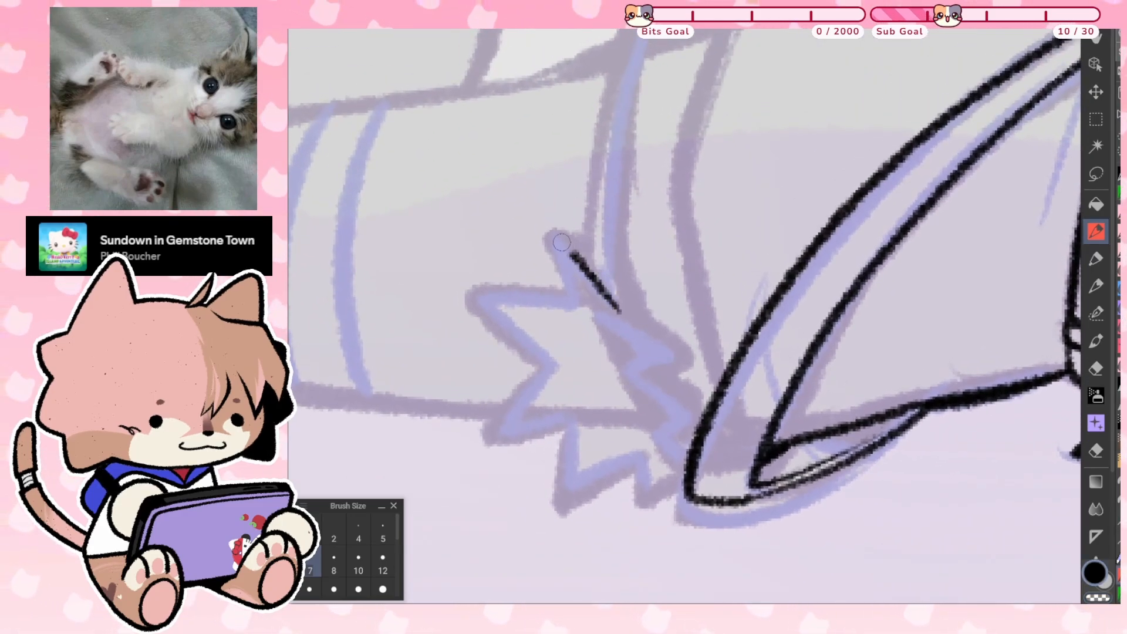
mouse_move(570, 292)
mouse_down()
mouse_move(531, 298)
mouse_move(517, 340)
mouse_move(549, 370)
mouse_up()
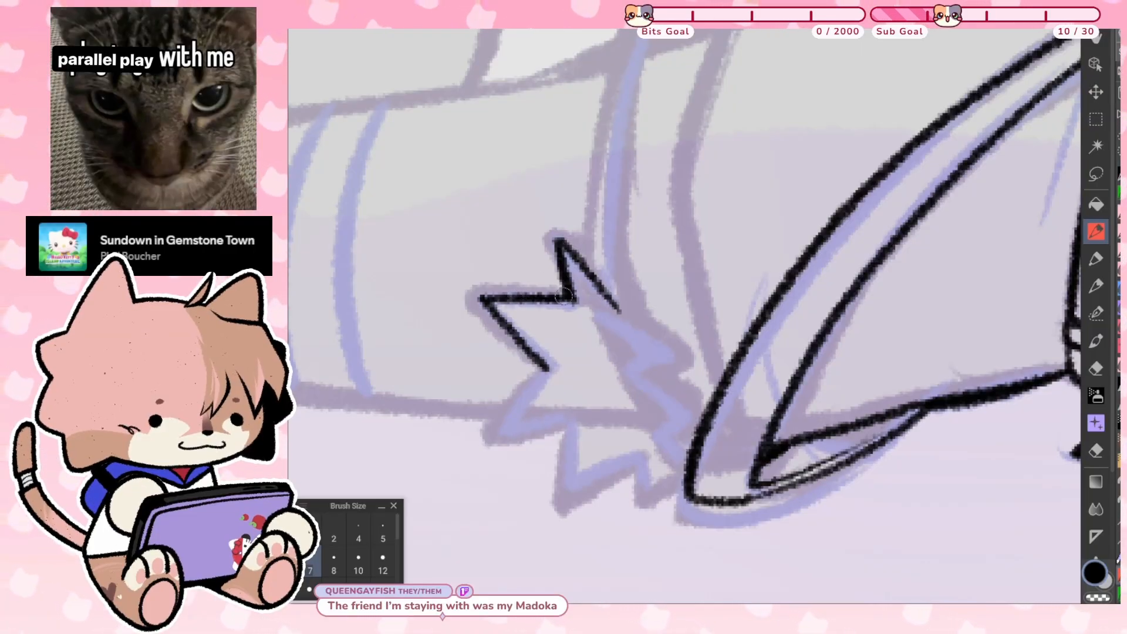
scroll(629, 329, up, 2)
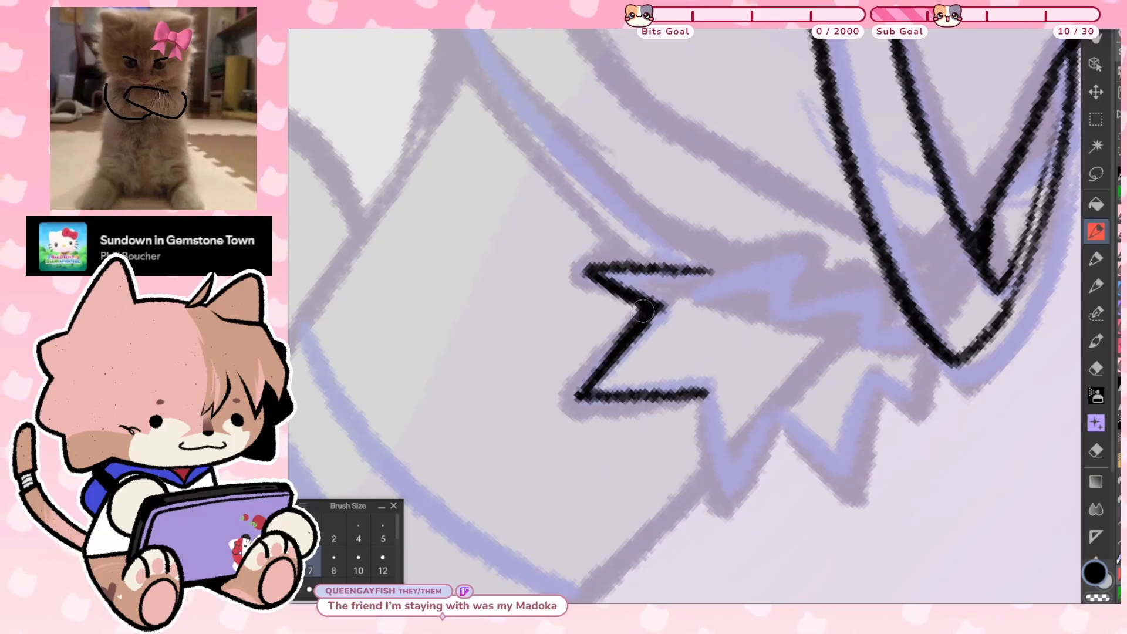
key(ctrl+at)
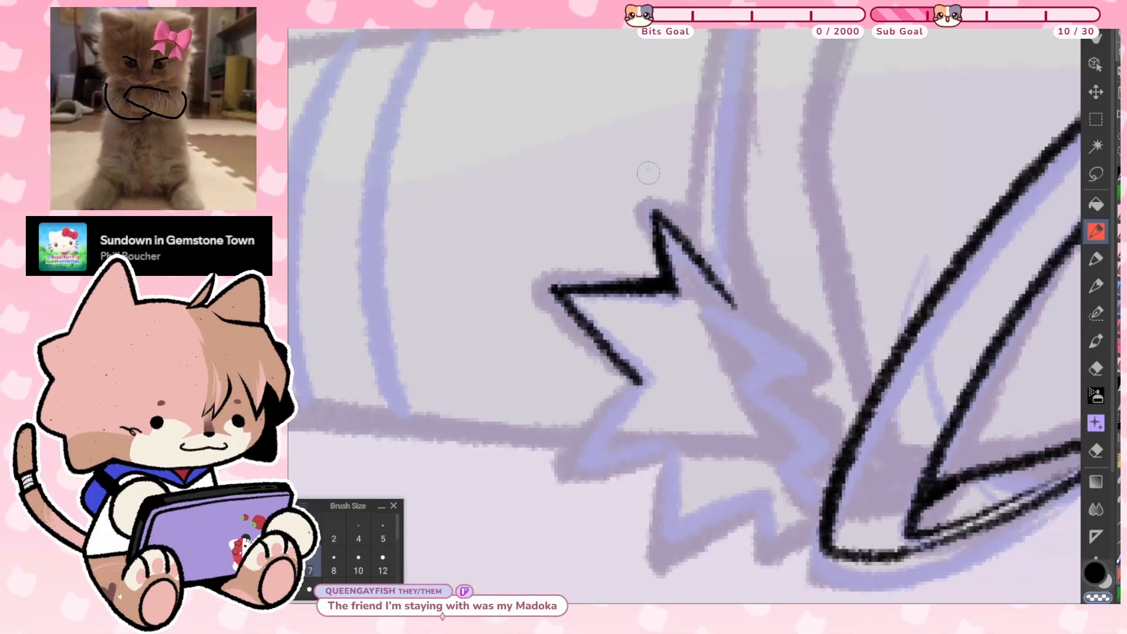
drag(684, 316, 652, 235)
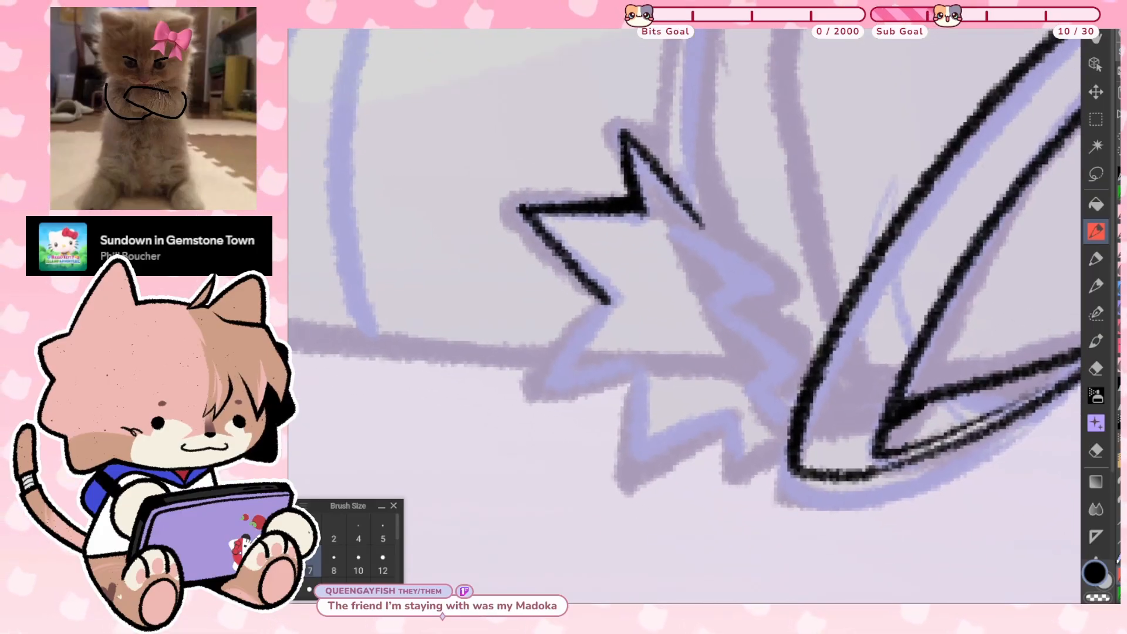
Ink the lower-left spike of the jagged tuft down from the left spike and thicken its inner corners
mouse_move(611, 303)
mouse_down()
mouse_move(549, 385)
mouse_move(637, 368)
mouse_up()
mouse_move(556, 387)
mouse_down()
mouse_move(647, 369)
mouse_move(699, 313)
mouse_up()
key(c)
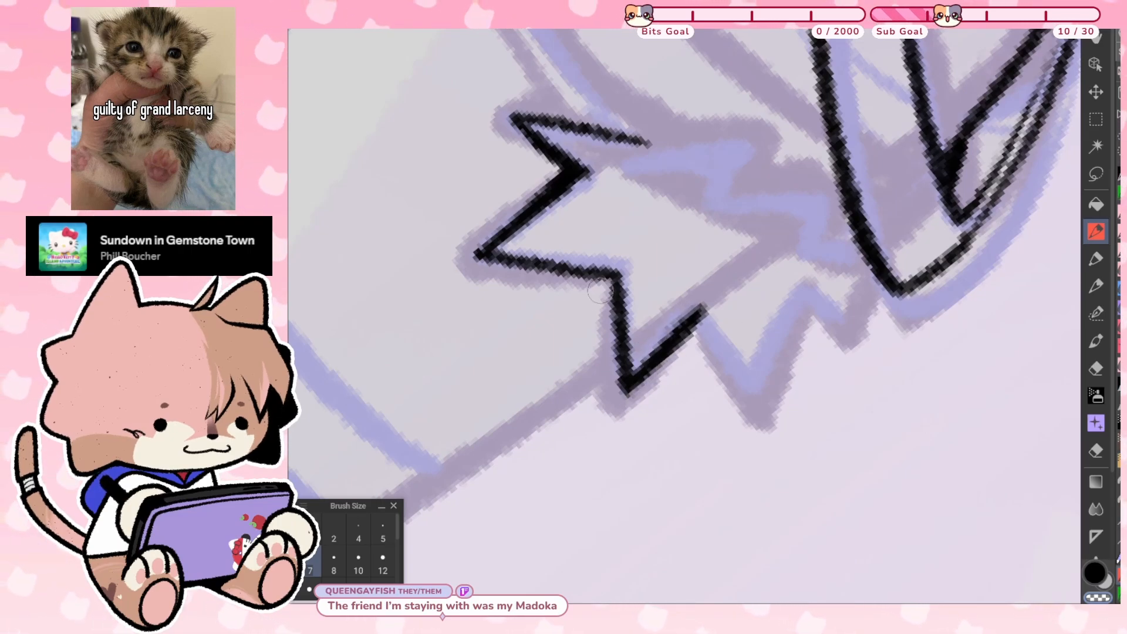
drag(600, 291, 621, 434)
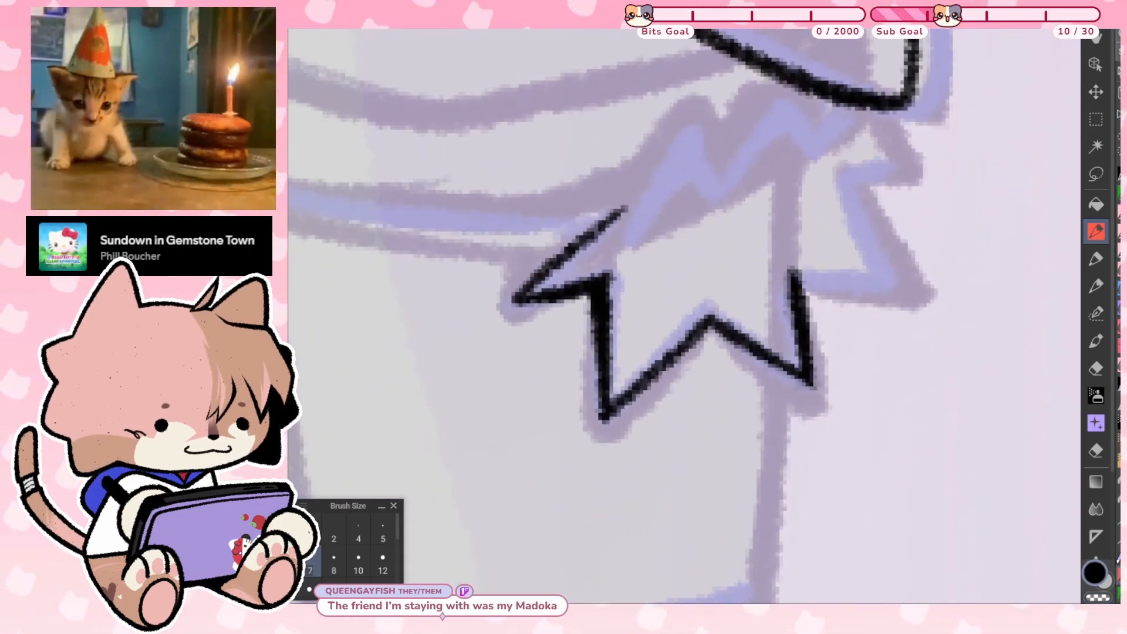
mouse_move(633, 389)
mouse_down()
mouse_move(715, 326)
mouse_move(706, 331)
mouse_move(740, 325)
mouse_move(714, 329)
mouse_up()
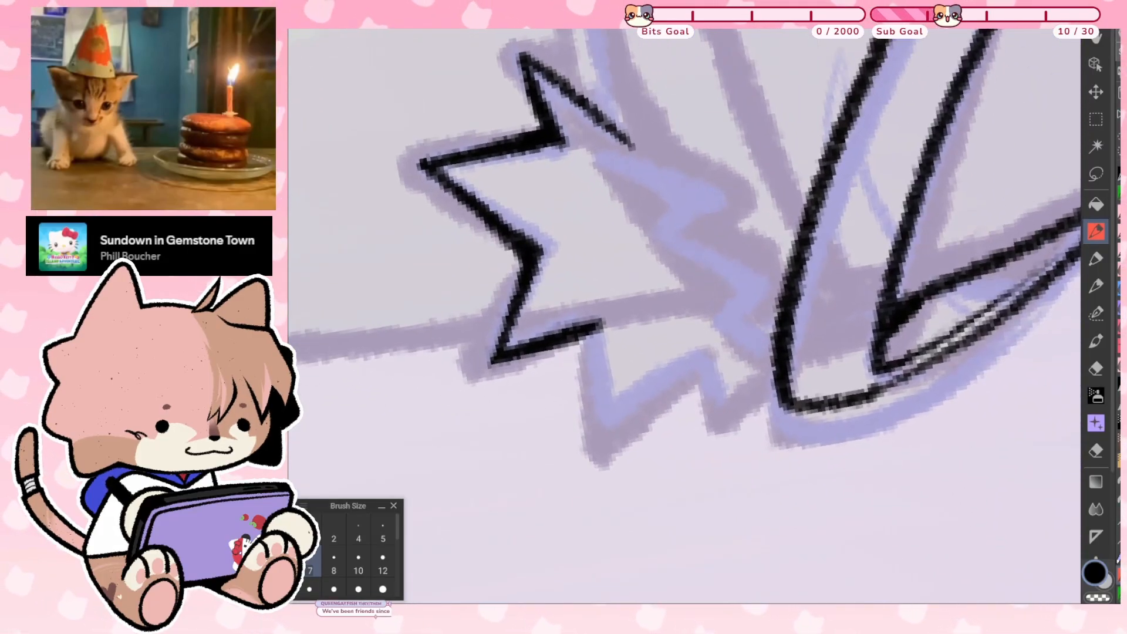
Ink the two bottom spikes of the jagged tuft and join the last one to the lower end of the curved strip
drag(599, 323, 611, 418)
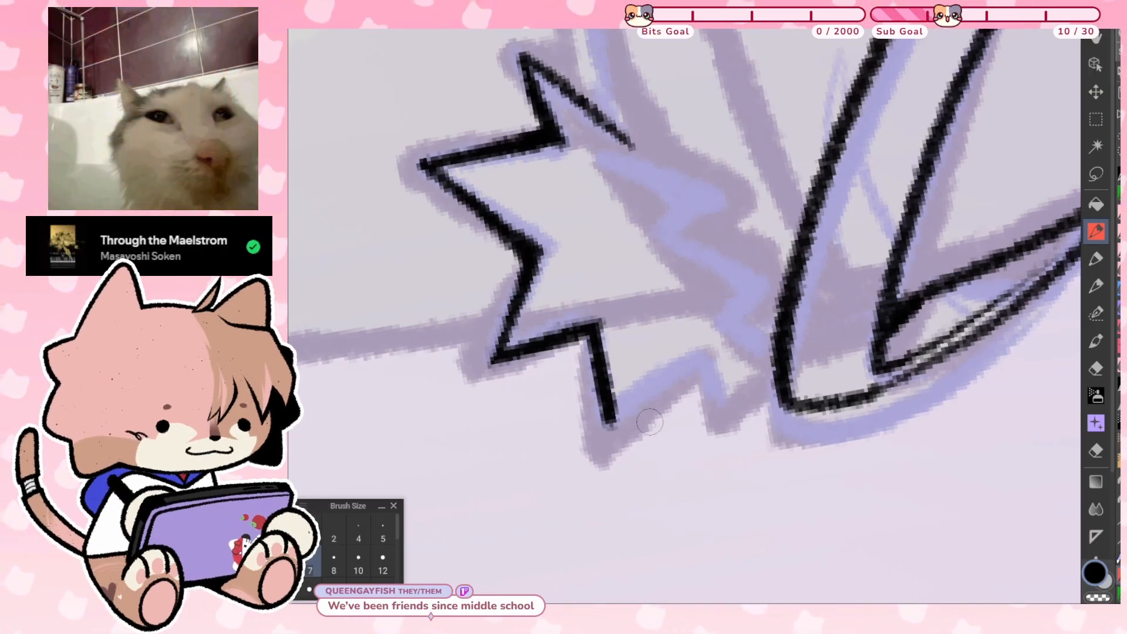
mouse_move(610, 420)
mouse_down()
mouse_move(710, 364)
mouse_move(728, 422)
mouse_up()
key(asciicircum)
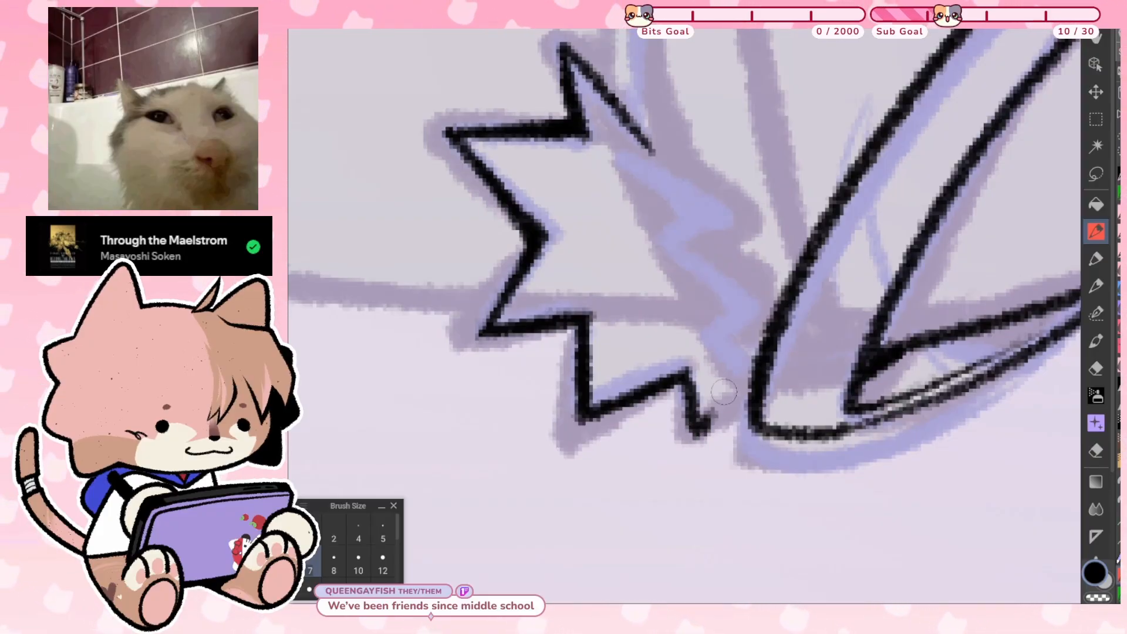
drag(707, 418, 754, 391)
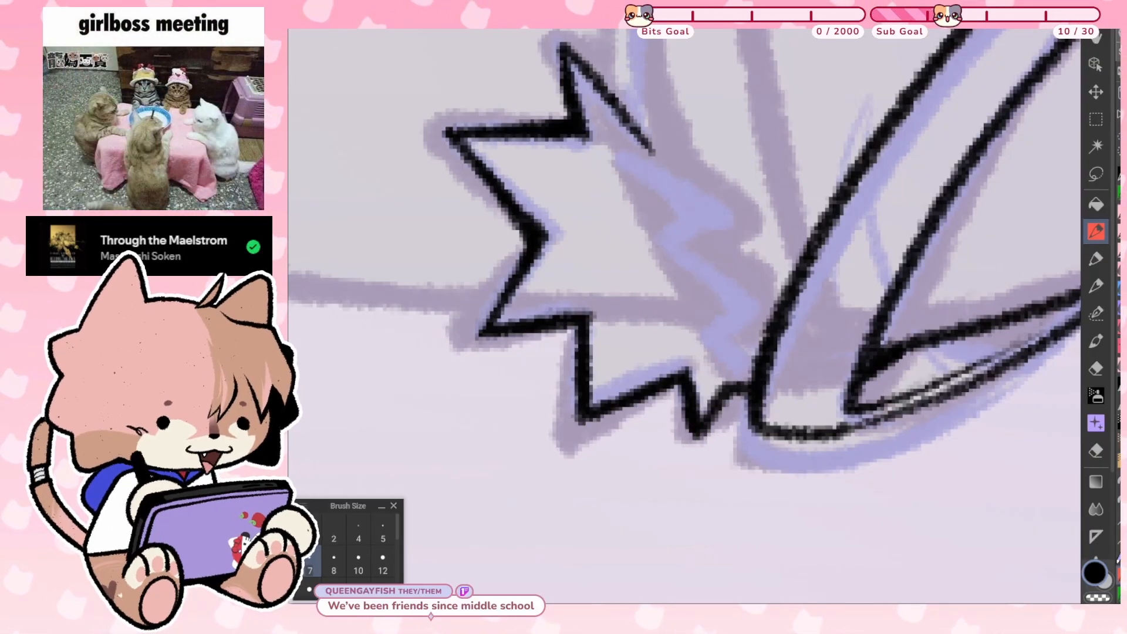
Ink the zigzag inner edge of the tuft from the curved strip up to the top spike, closing its outline
key(c)
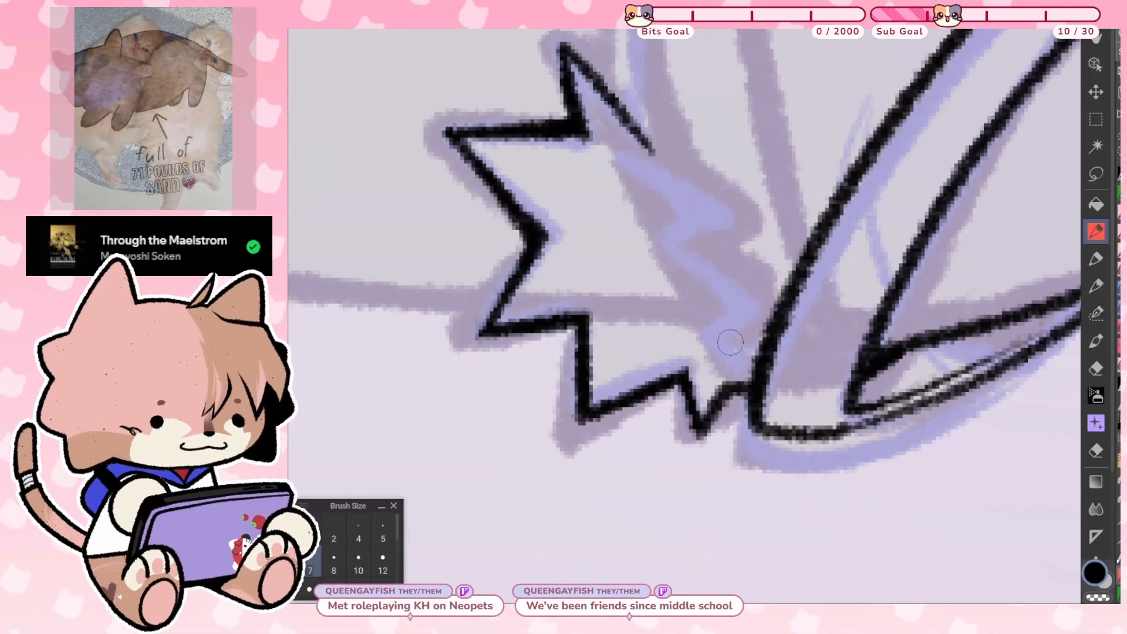
mouse_move(754, 376)
mouse_down()
mouse_move(712, 337)
mouse_move(761, 308)
mouse_move(761, 319)
mouse_move(665, 243)
mouse_move(829, 261)
mouse_move(858, 220)
mouse_up()
key(ctrl+z)
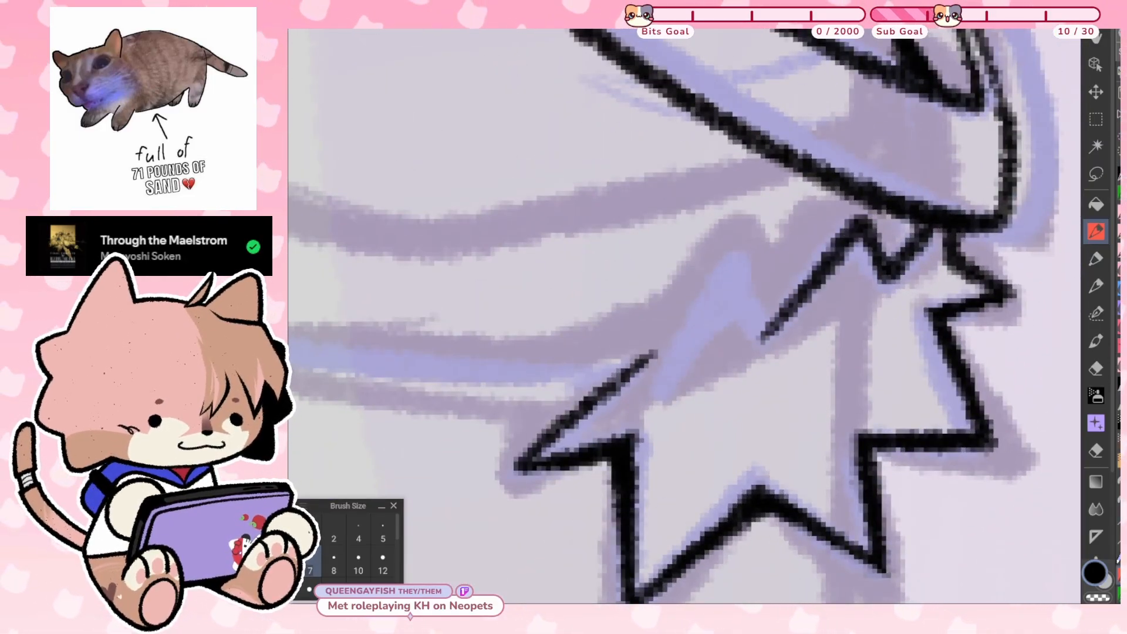
drag(762, 337, 741, 255)
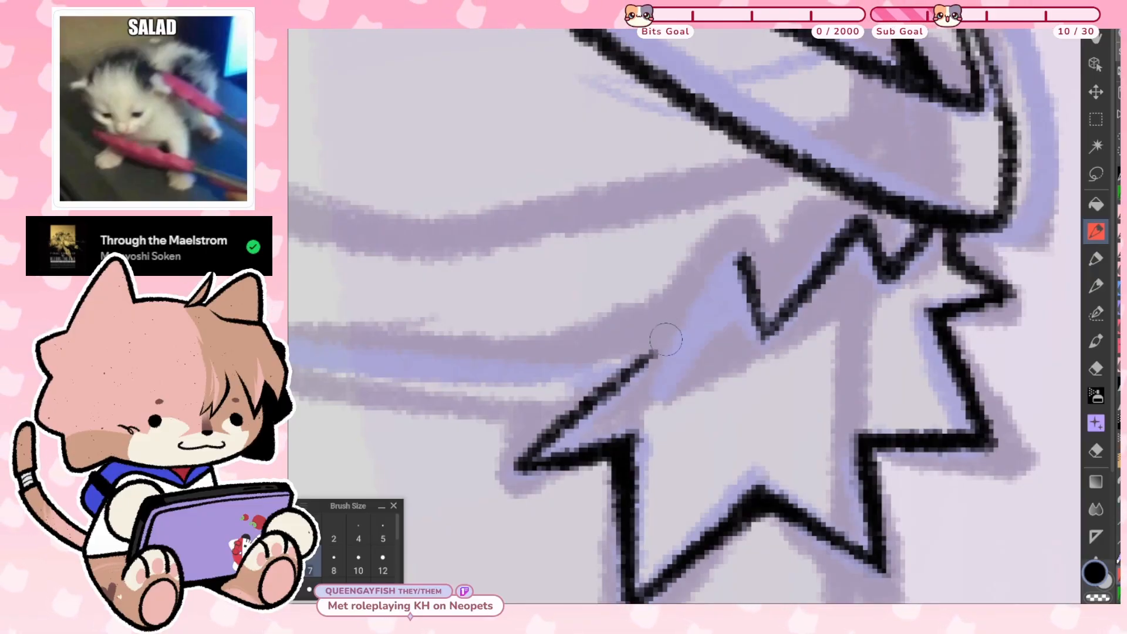
mouse_move(665, 339)
mouse_down()
mouse_move(742, 258)
mouse_move(528, 446)
mouse_up()
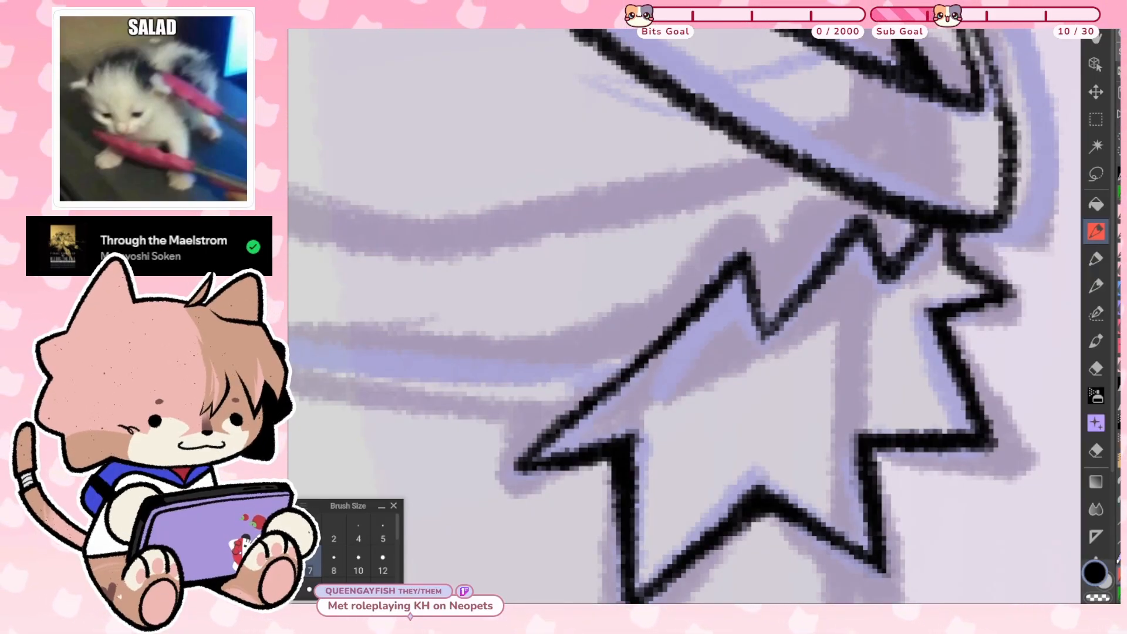
key(ctrl+at)
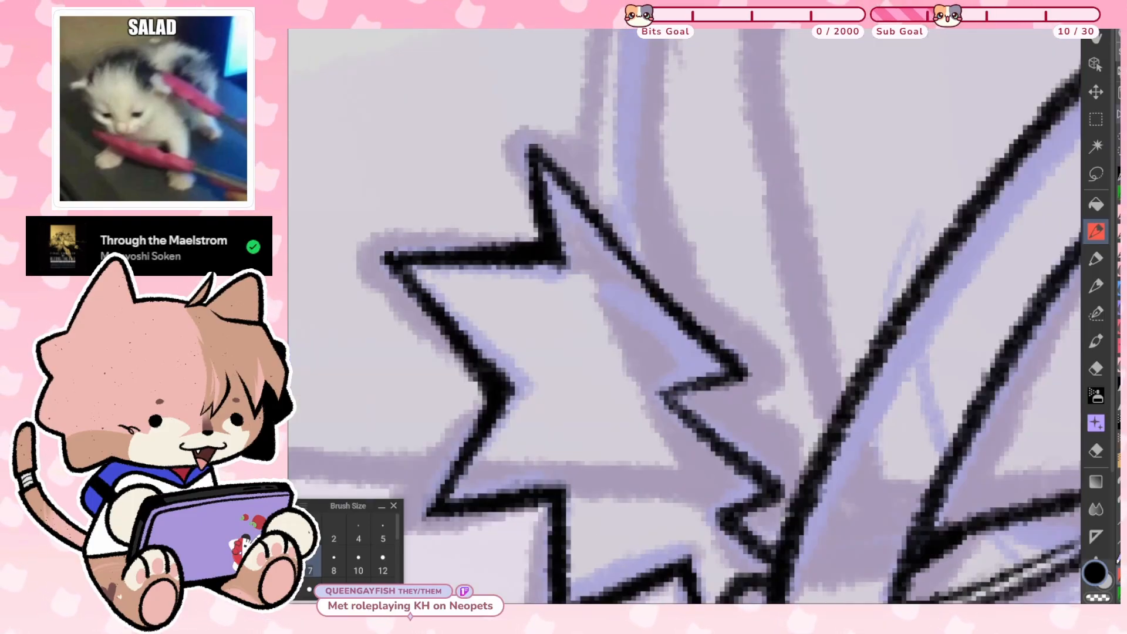
Ink the upper contour of the hip from the top of the banded cylinder along the curve toward the garment's raised edge
key(ctrl+0)
scroll(517, 422, up, 7)
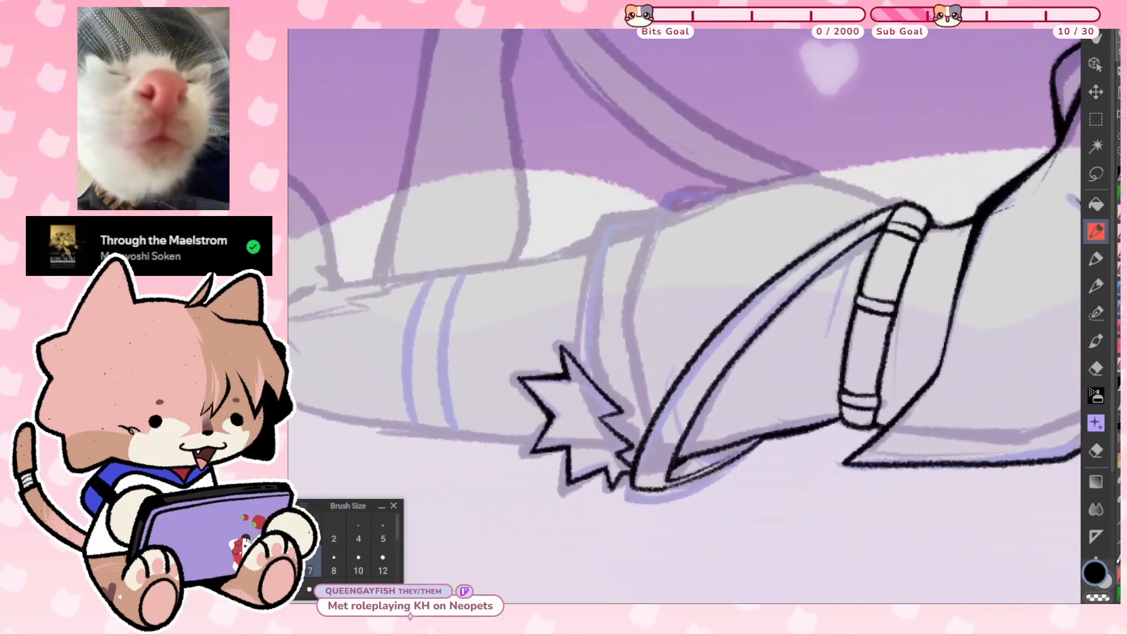
scroll(707, 386, down, 2)
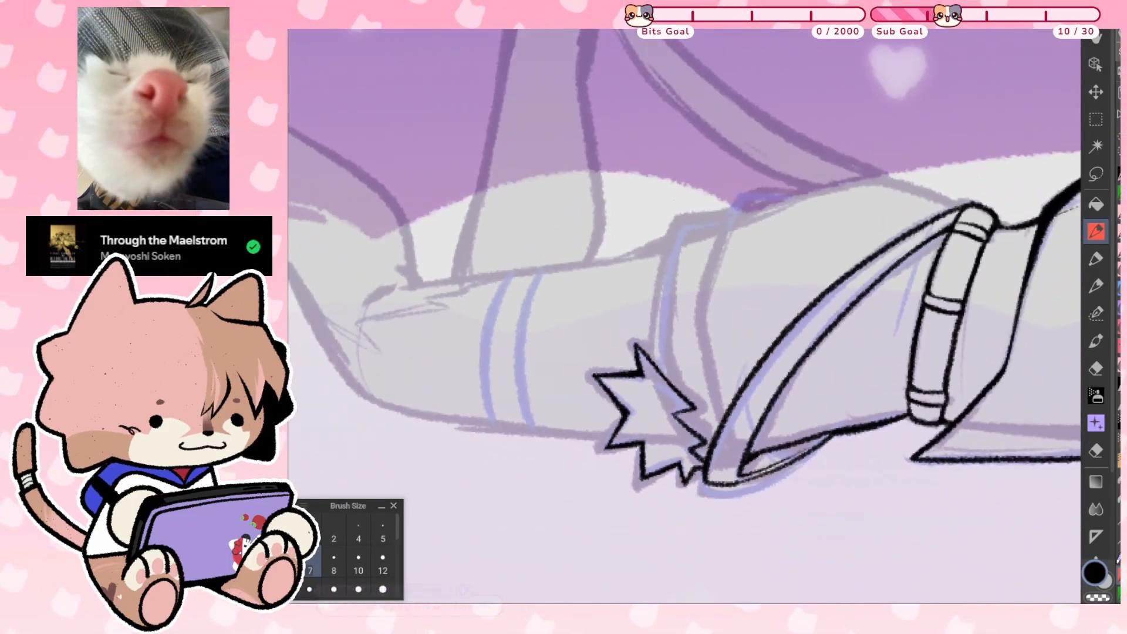
scroll(1027, 176, up, 1)
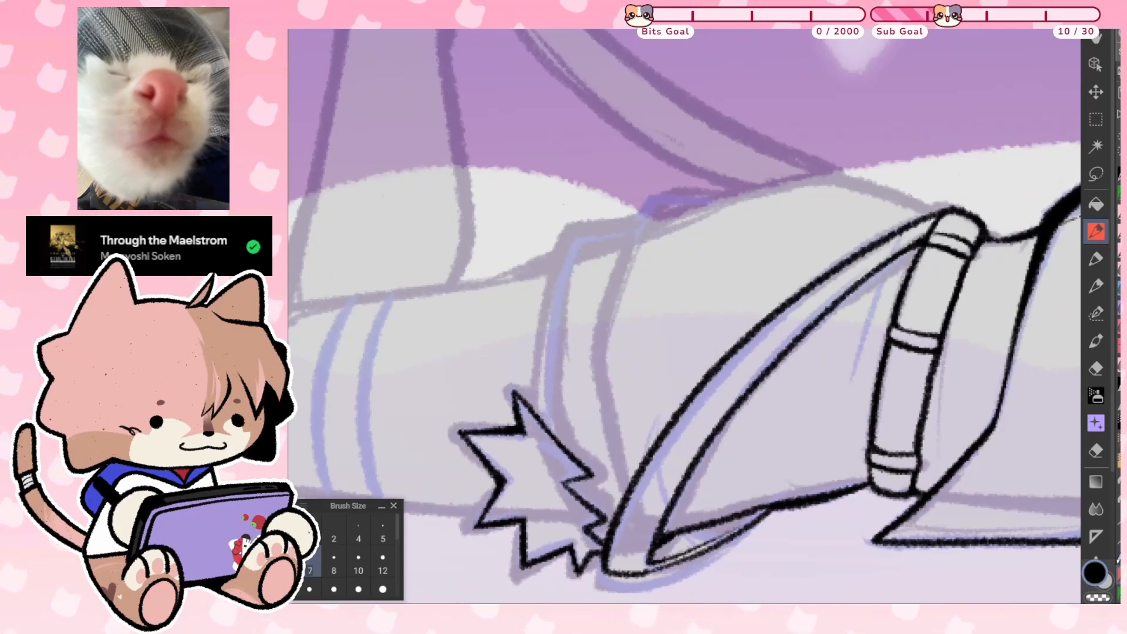
scroll(828, 253, up, 2)
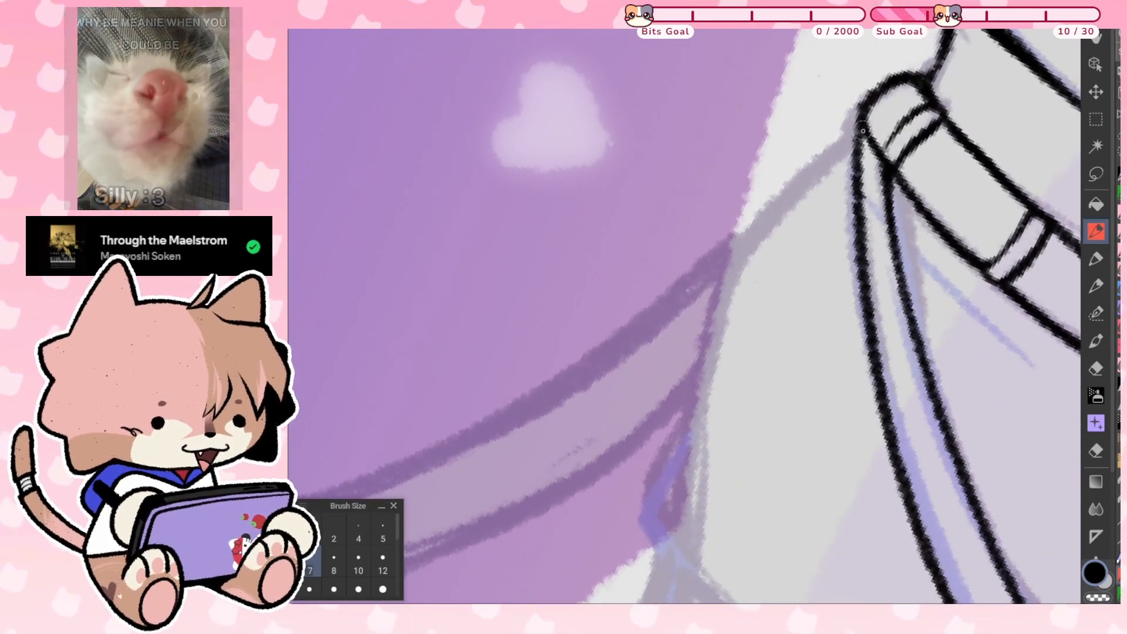
mouse_move(854, 136)
mouse_down()
mouse_move(755, 234)
mouse_move(728, 284)
mouse_move(681, 452)
mouse_up()
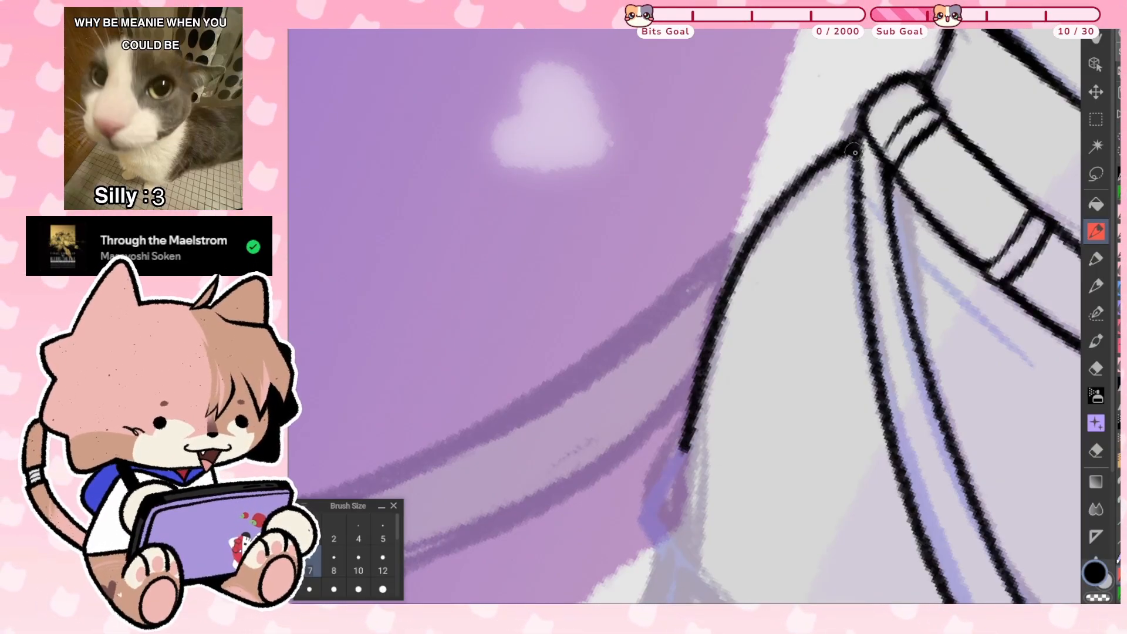
Try to extend the hip contour around the garment's raised edge and down onto the thigh
mouse_move(684, 449)
mouse_down()
mouse_move(713, 308)
mouse_move(760, 203)
mouse_move(728, 209)
mouse_move(666, 326)
mouse_move(733, 179)
mouse_move(682, 161)
mouse_up()
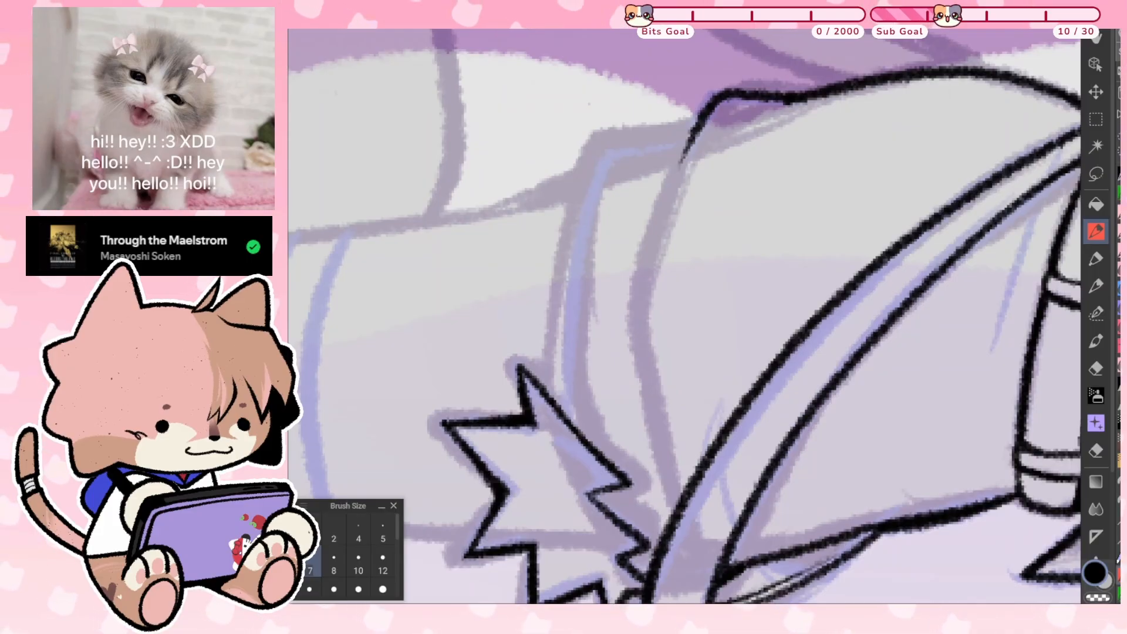
scroll(684, 316, down, 2)
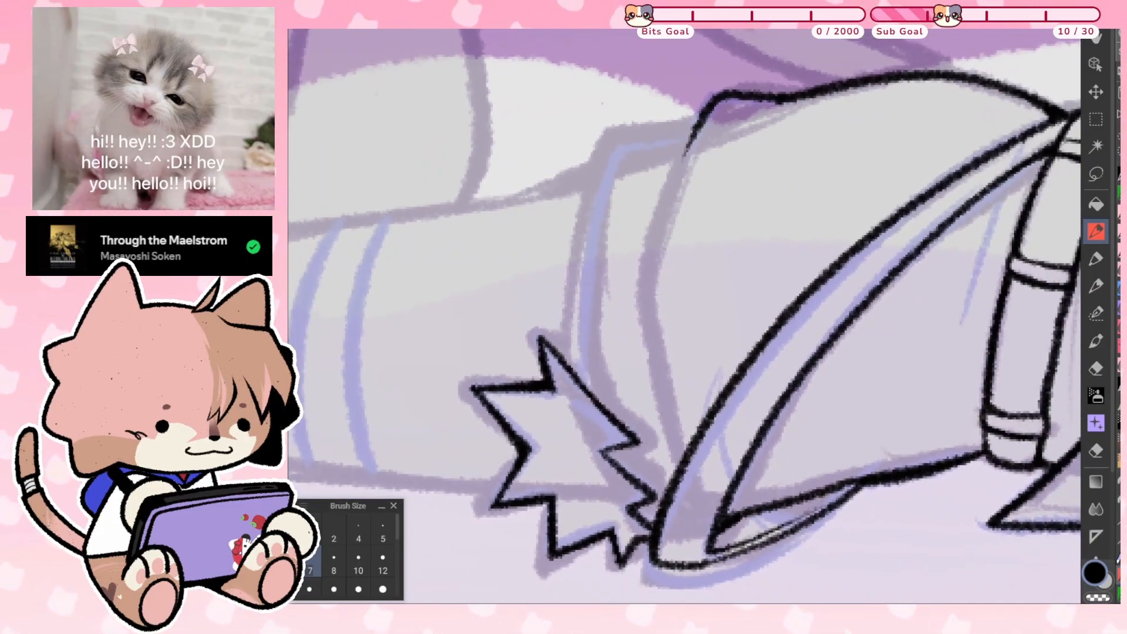
key(ctrl+z)
scroll(684, 316, down, 3)
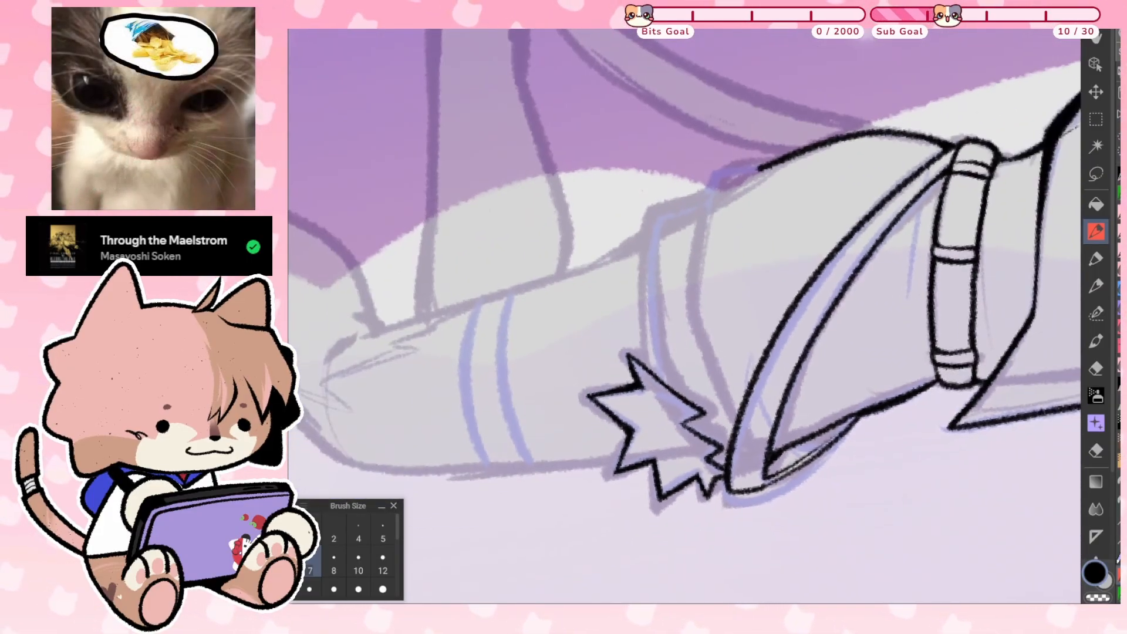
scroll(817, 148, up, 1)
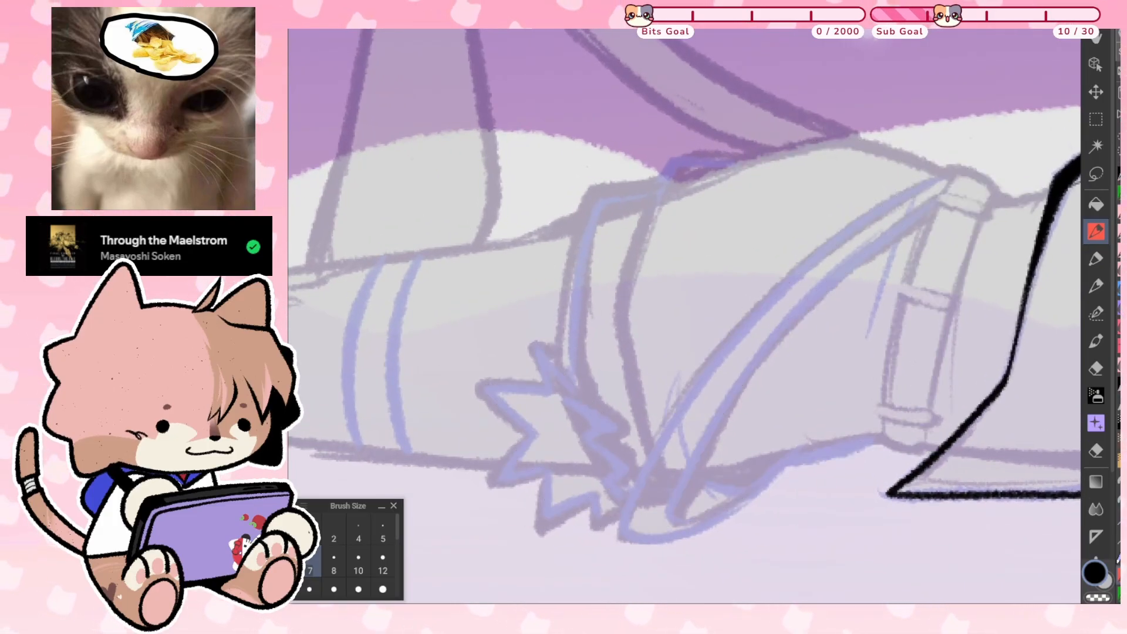
scroll(684, 315, down, 5)
scroll(630, 301, up, 2)
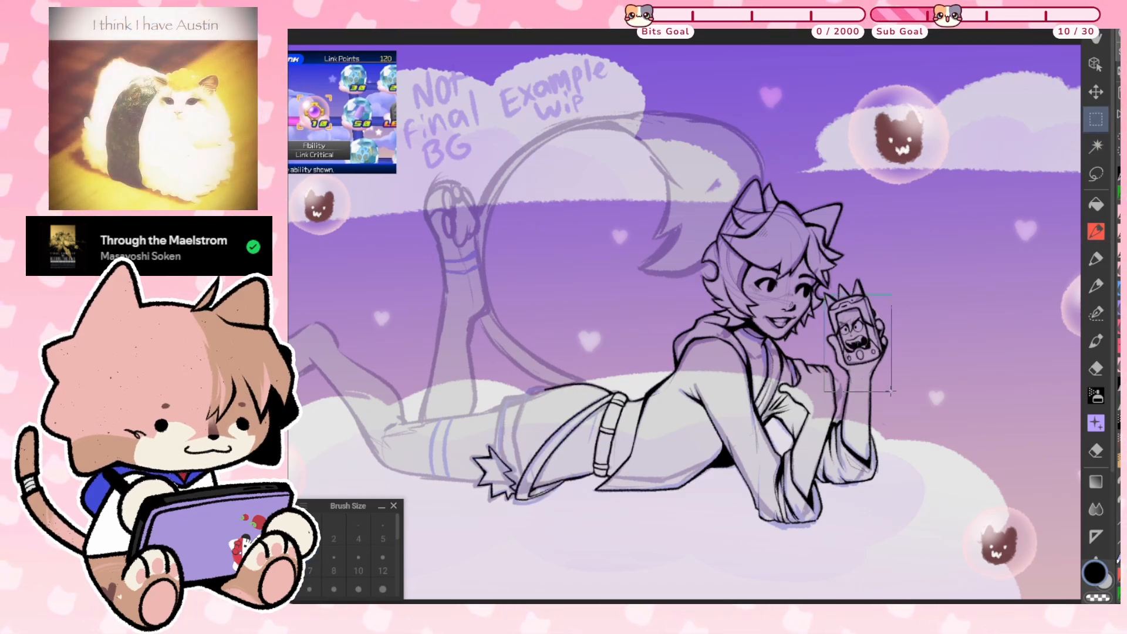
drag(824, 295, 890, 389)
key(ctrl+d)
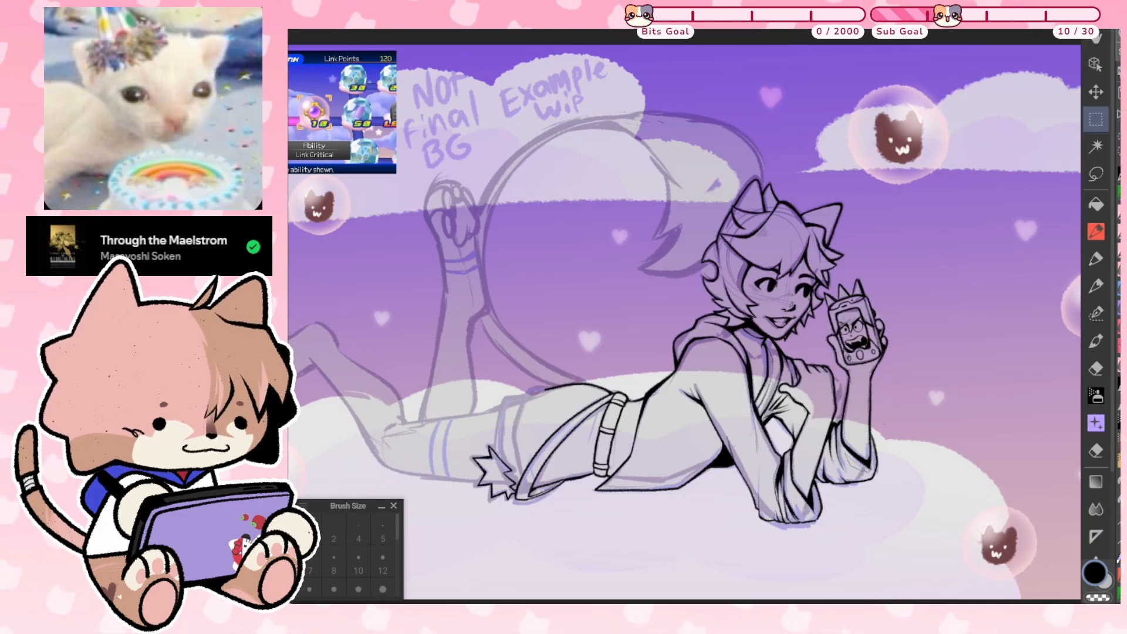
scroll(685, 316, up, 2)
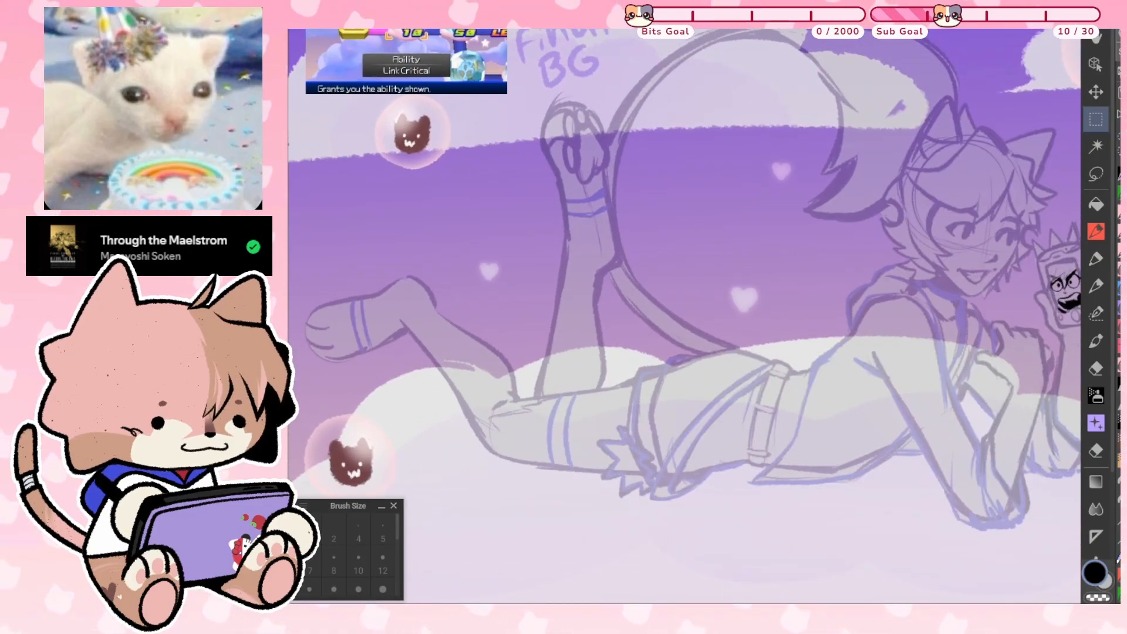
key(ctrl+z)
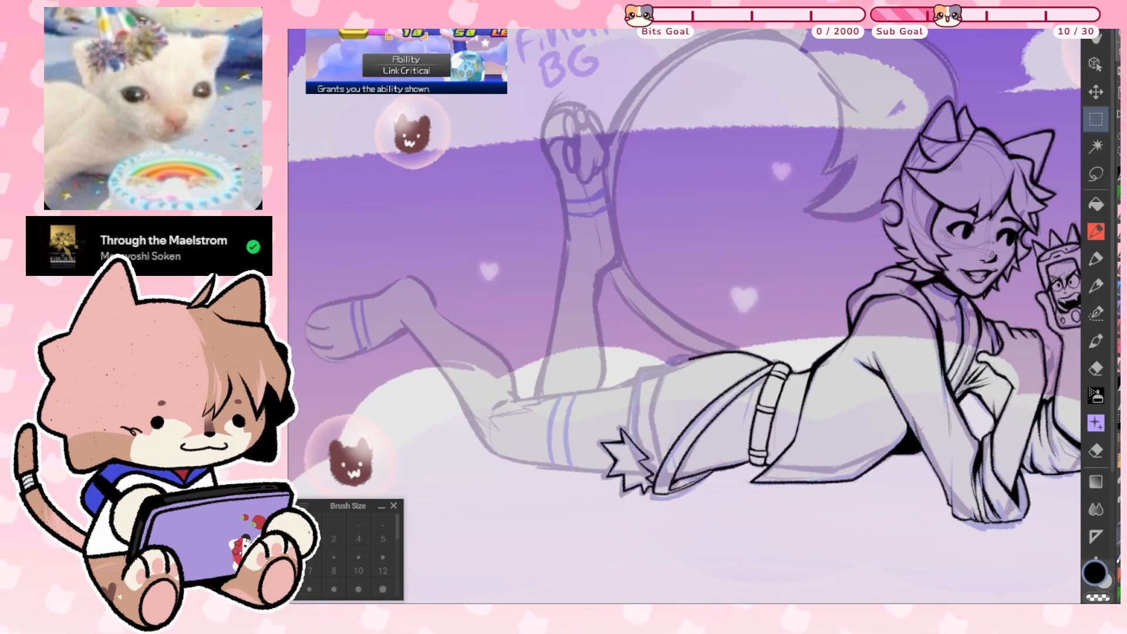
key(p)
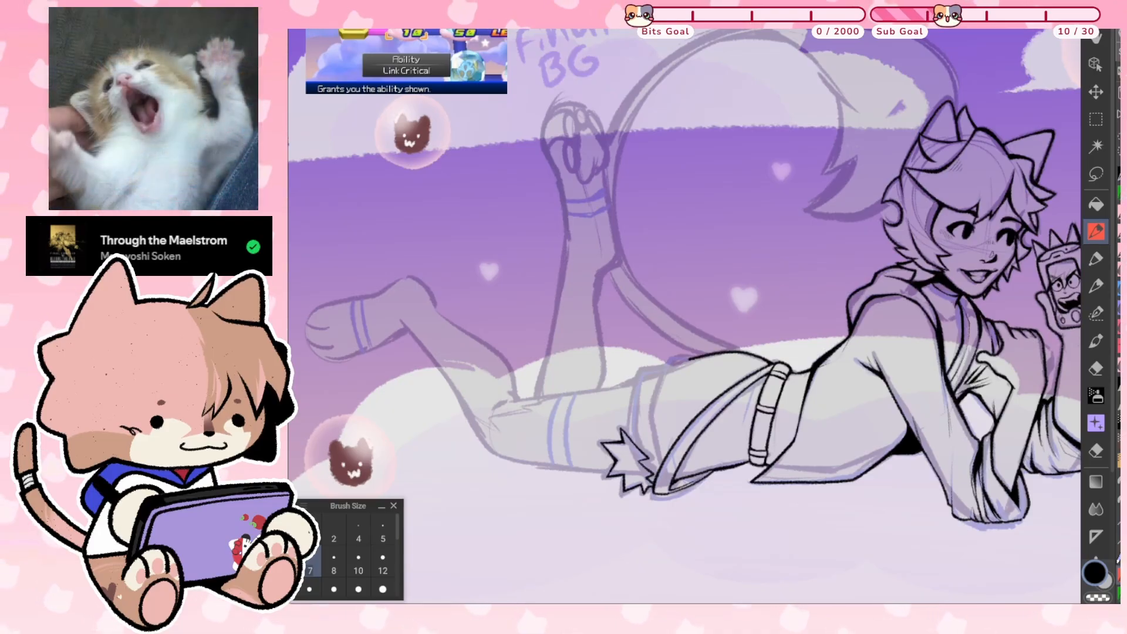
Try again to ink the bent corner at the end of the hip contour with a short line down the thigh
scroll(638, 453, up, 3)
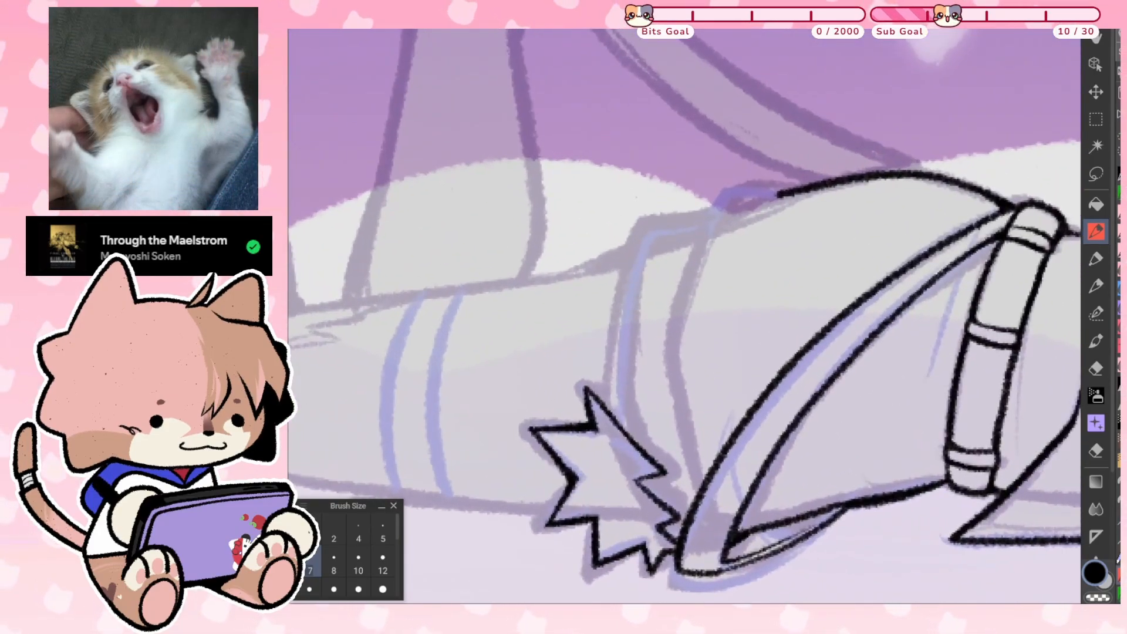
scroll(816, 596, up, 1)
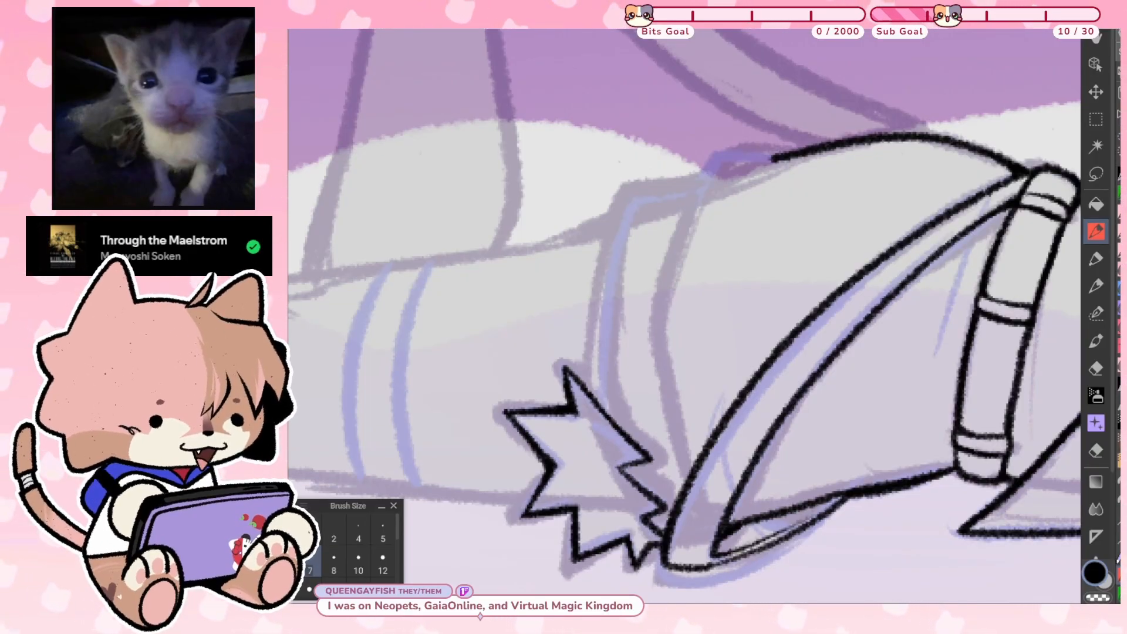
mouse_move(739, 160)
mouse_down()
mouse_move(700, 184)
mouse_move(685, 226)
mouse_up()
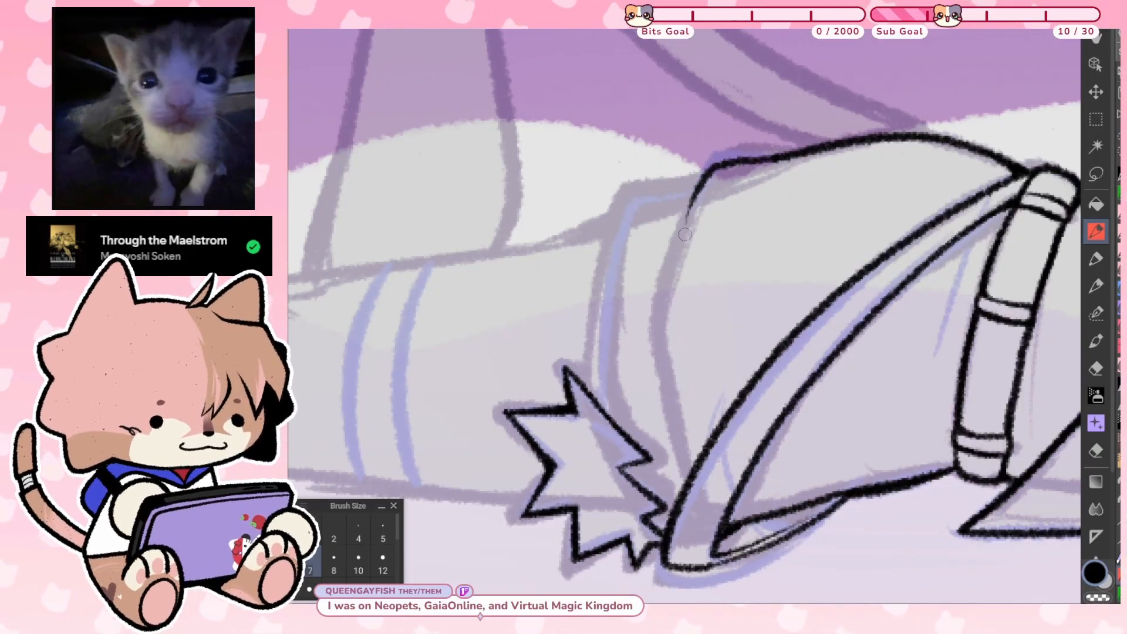
scroll(685, 234, up, 1)
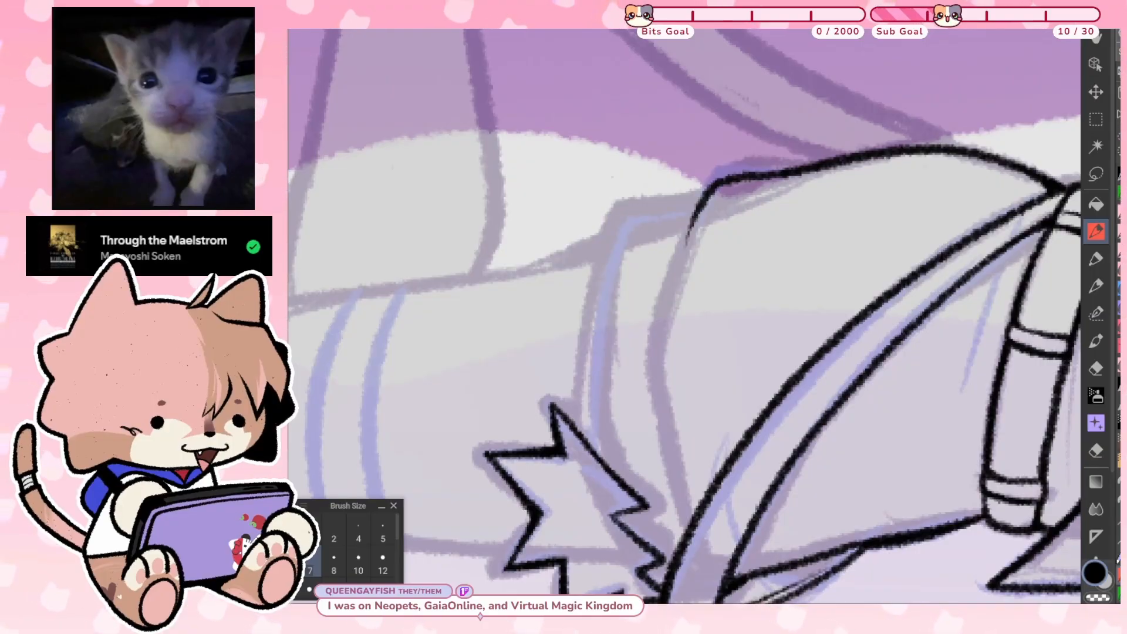
key(ctrl+z)
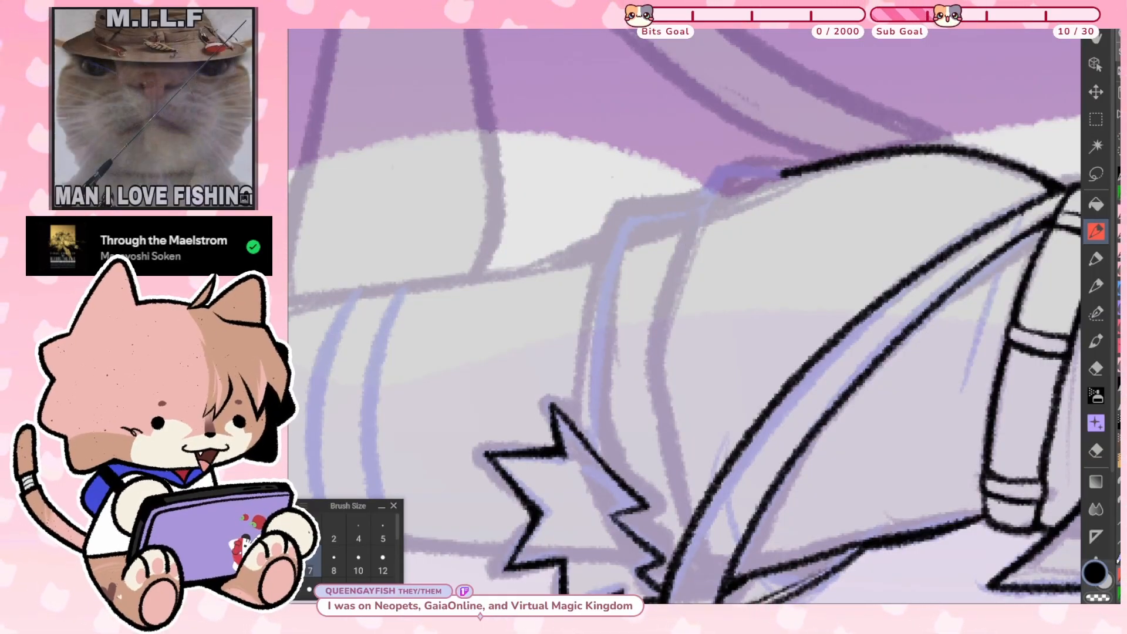
Ink the curved outer edge of the garment's leg opening from its peak on the thigh down to the jagged tuft
scroll(725, 255, up, 1)
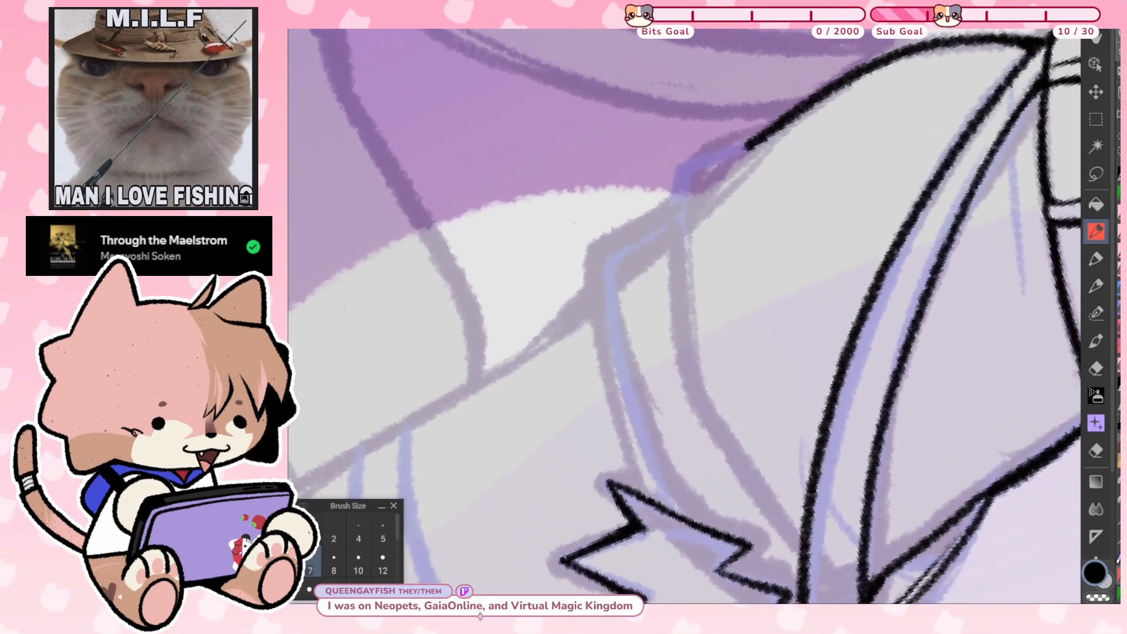
drag(684, 315, 648, 279)
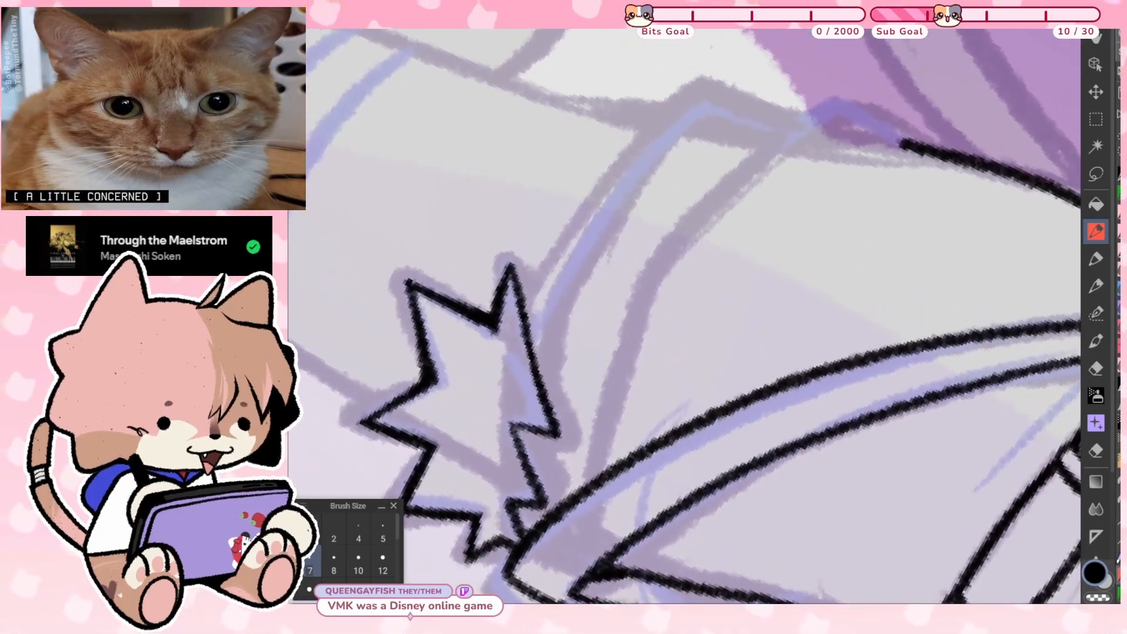
mouse_move(715, 88)
mouse_down()
mouse_move(592, 221)
mouse_move(549, 310)
mouse_move(542, 364)
mouse_up()
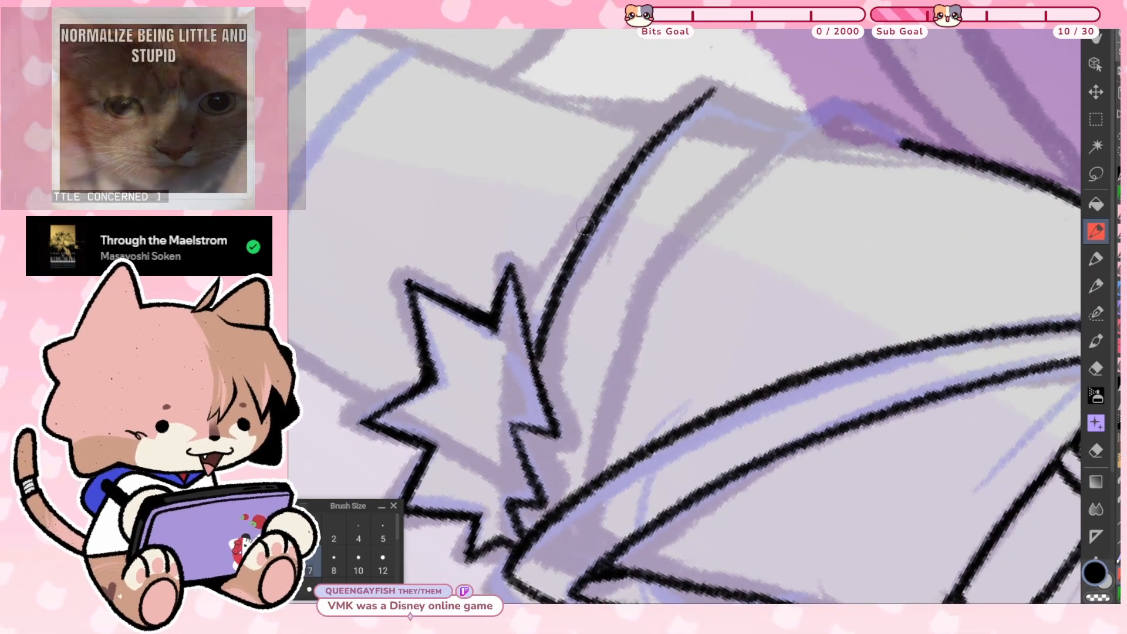
key(ctrl+z)
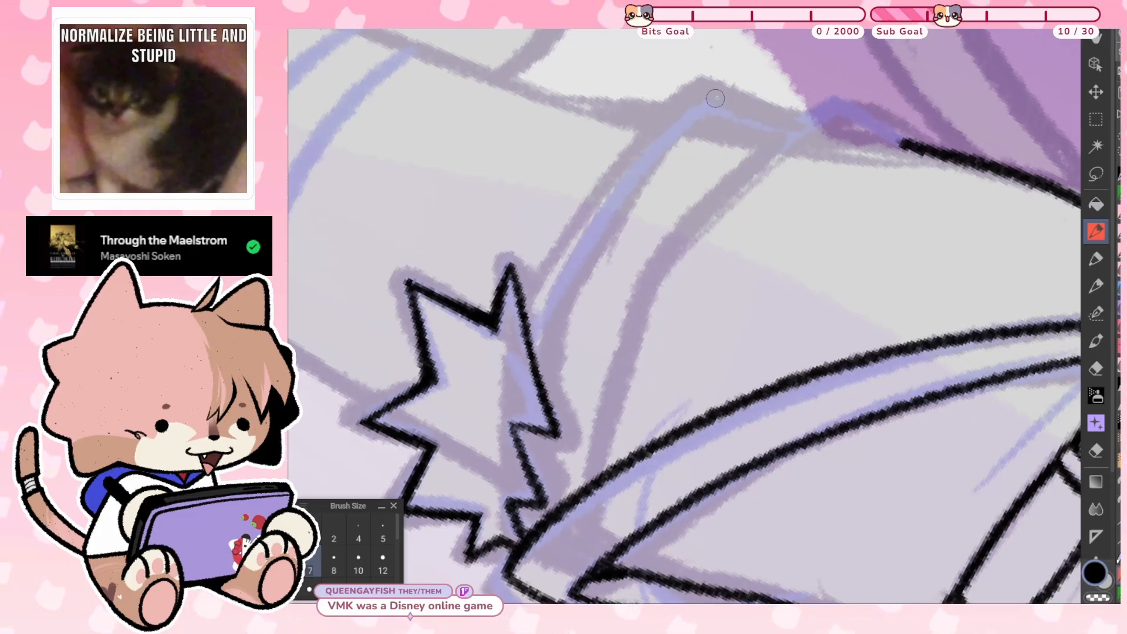
mouse_move(715, 98)
mouse_down()
mouse_move(623, 170)
mouse_move(562, 264)
mouse_move(531, 359)
mouse_up()
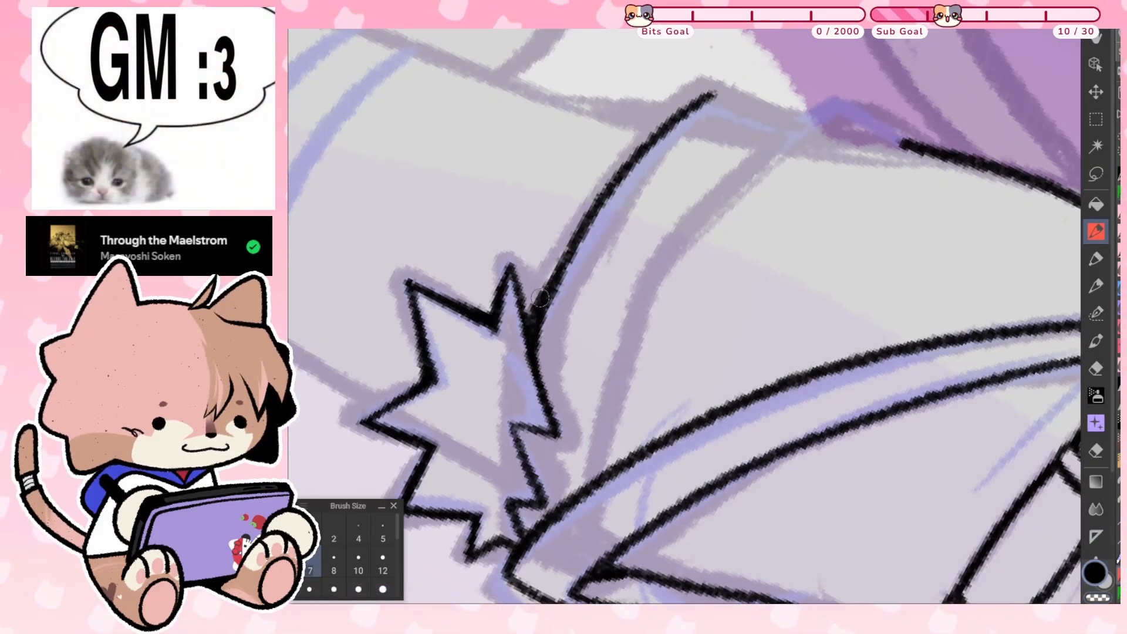
Thicken the leg opening's outer edge where it meets the jagged tuft and connect its peak to the hip contour
mouse_move(573, 247)
mouse_down()
mouse_move(541, 309)
mouse_move(570, 251)
mouse_move(538, 337)
mouse_move(531, 376)
mouse_up()
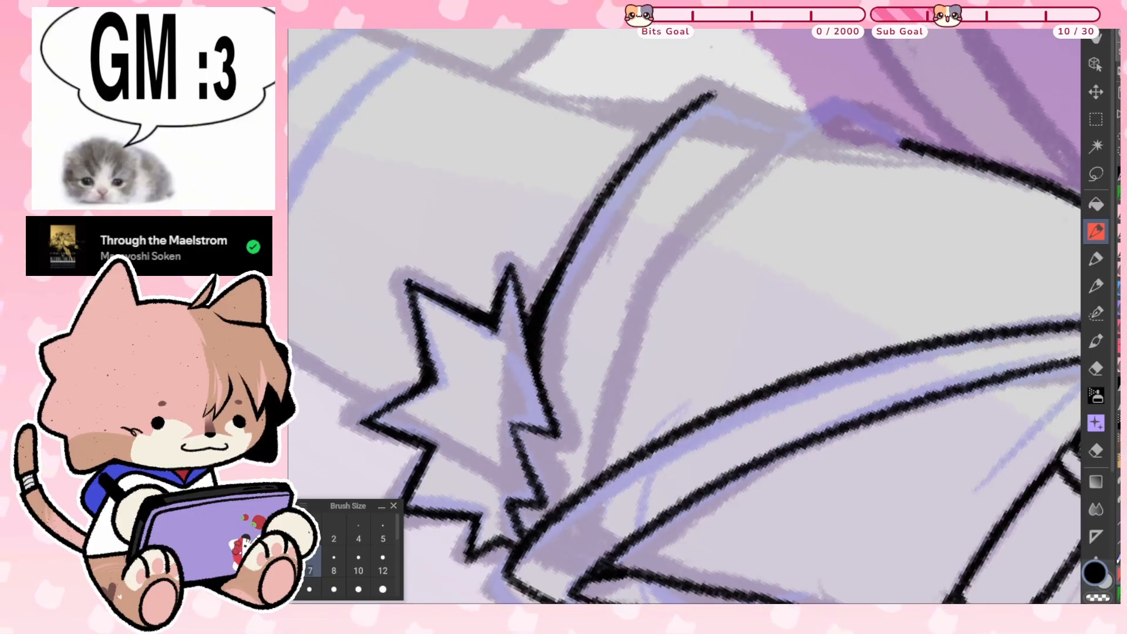
mouse_move(711, 93)
mouse_down()
mouse_move(616, 206)
mouse_move(576, 307)
mouse_move(644, 247)
mouse_move(641, 203)
mouse_move(719, 94)
mouse_up()
key(ctrl+asciicircum)
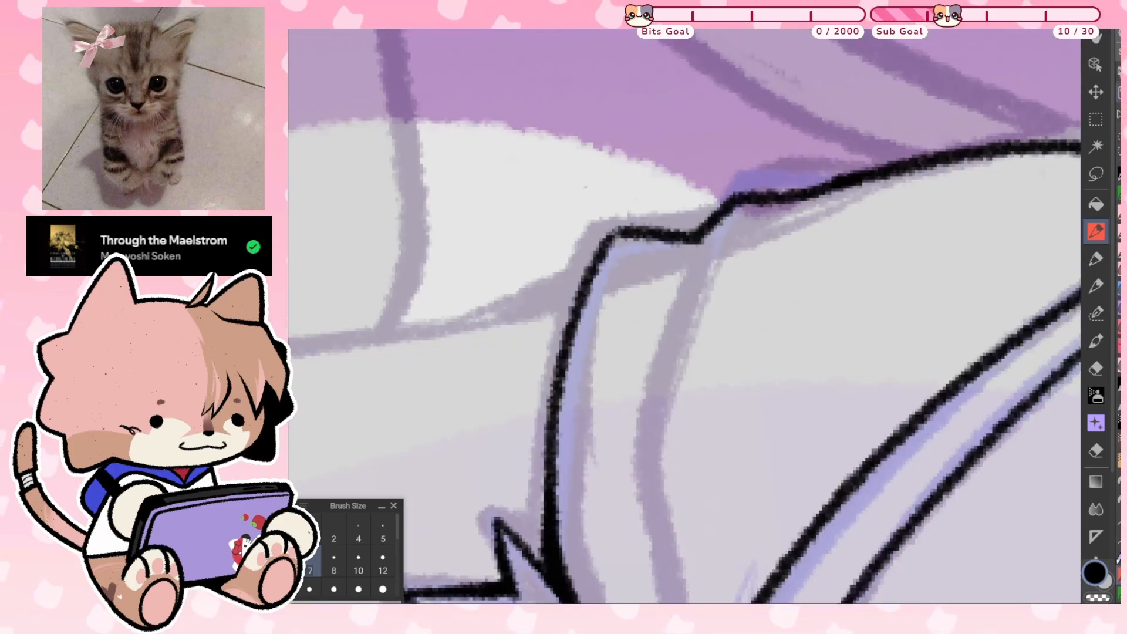
key(ctrl+0)
scroll(539, 415, up, 10)
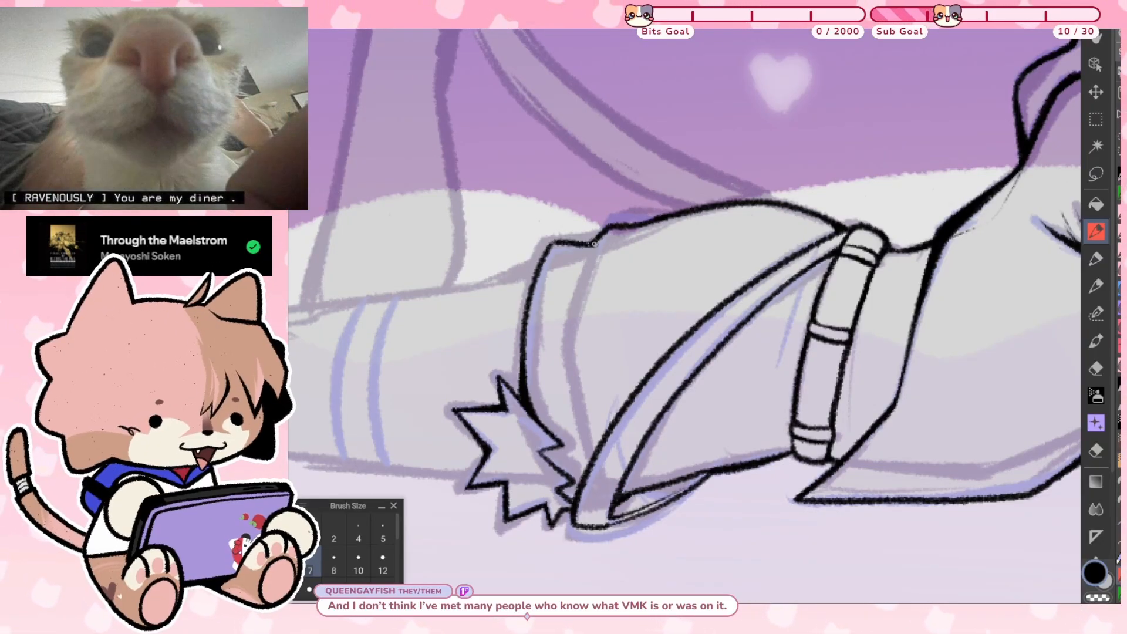
Ink the inner line of the leg opening's cuff, curving from the notch in the hip contour down to the diagonal strap
drag(593, 242, 572, 333)
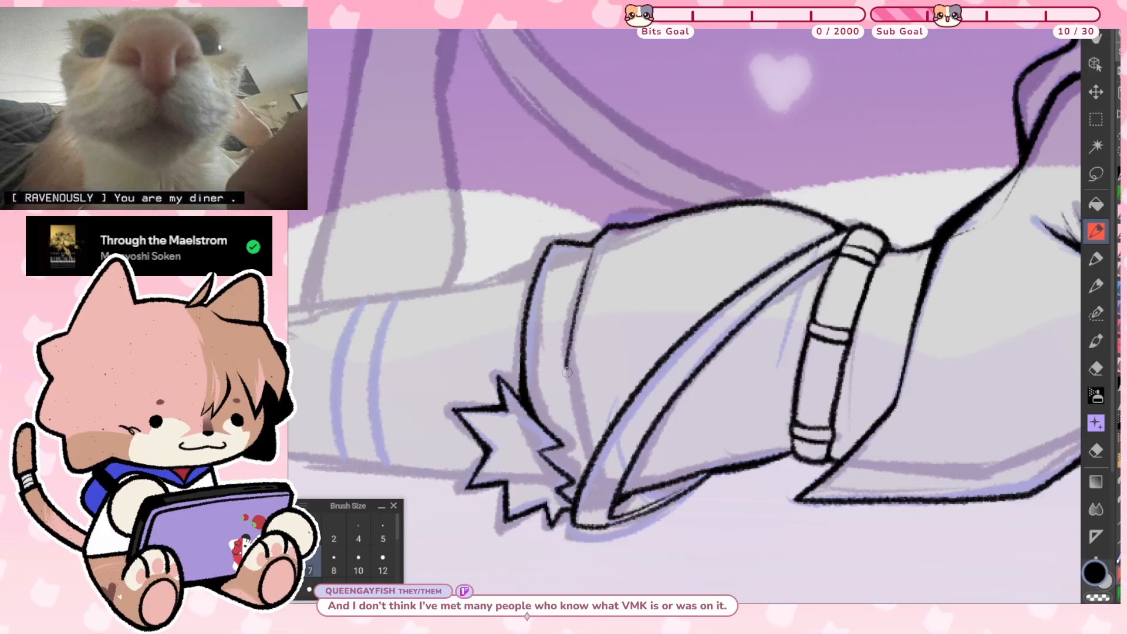
drag(567, 372, 591, 459)
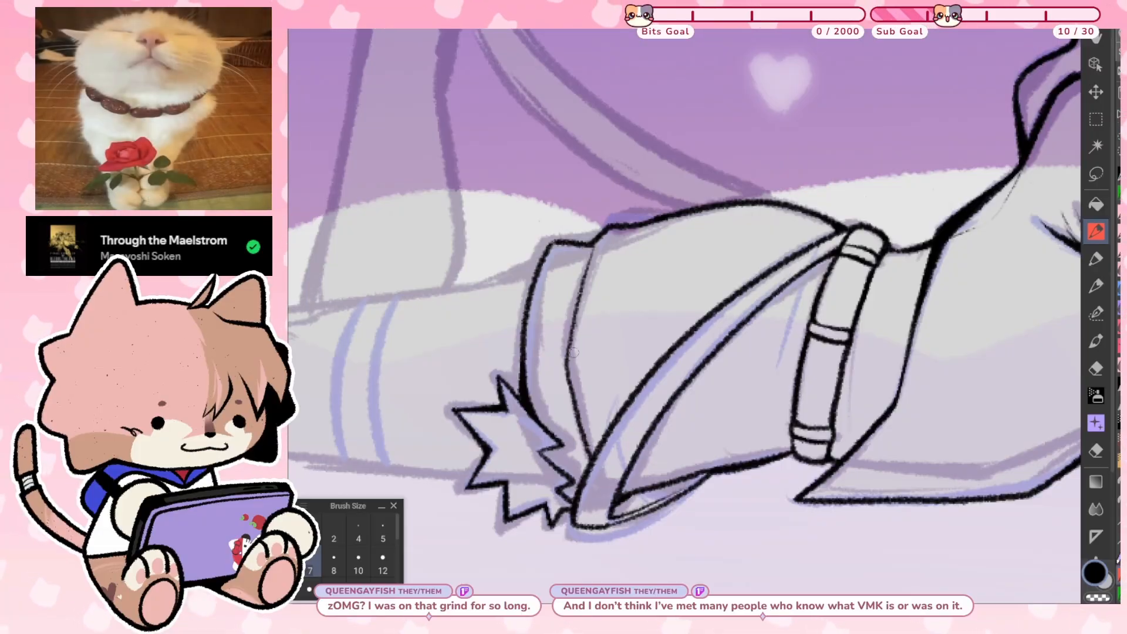
drag(568, 330, 590, 437)
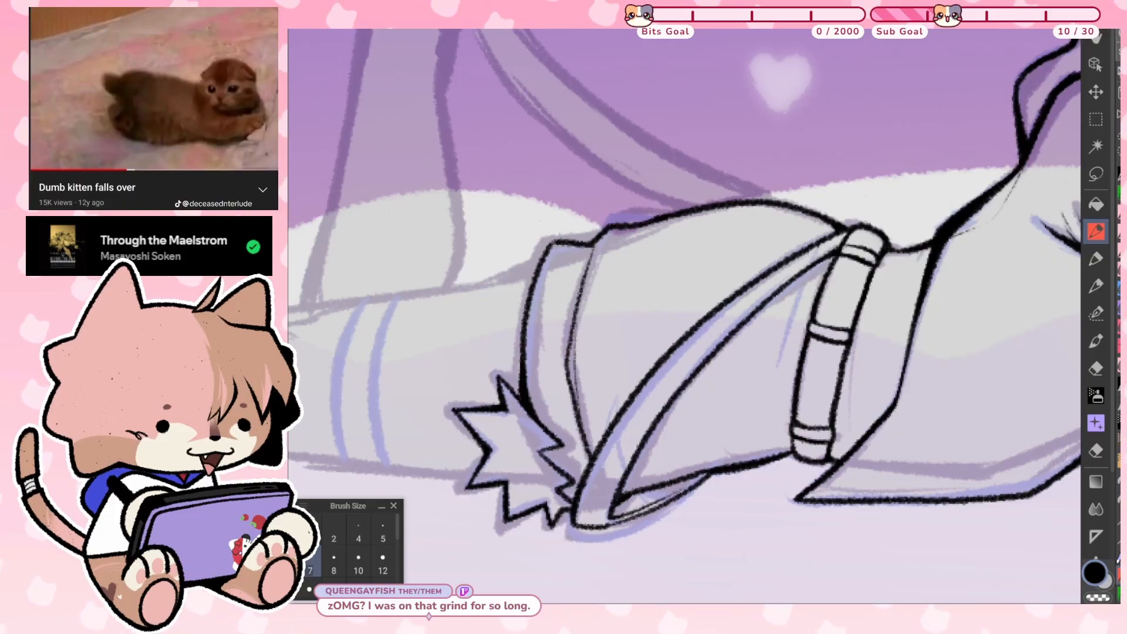
scroll(663, 170, down, 1)
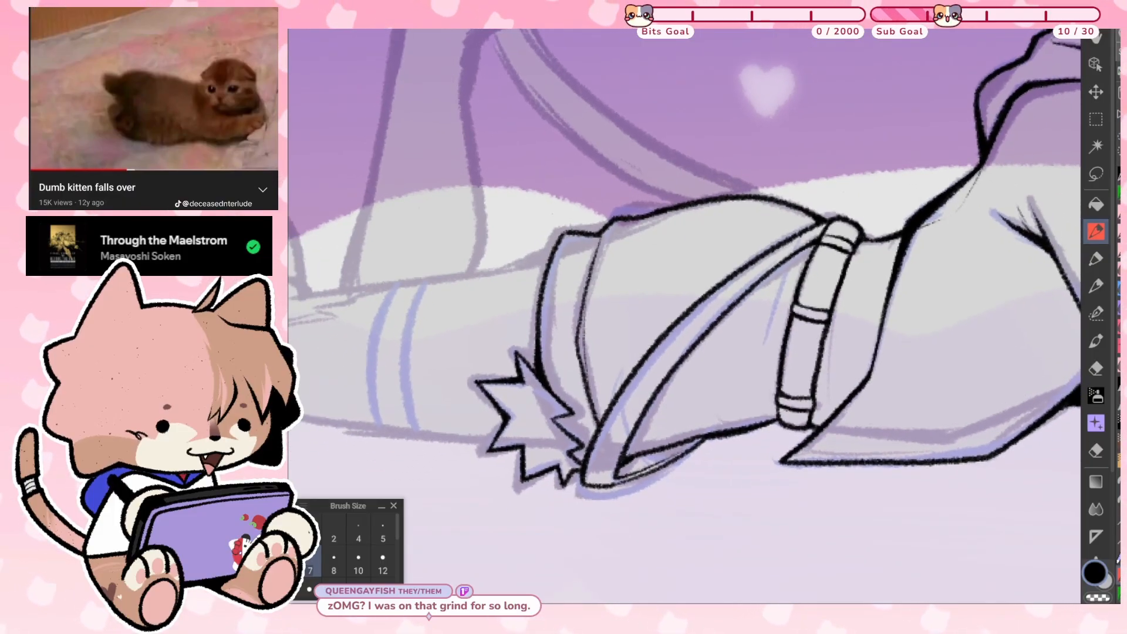
scroll(551, 280, up, 5)
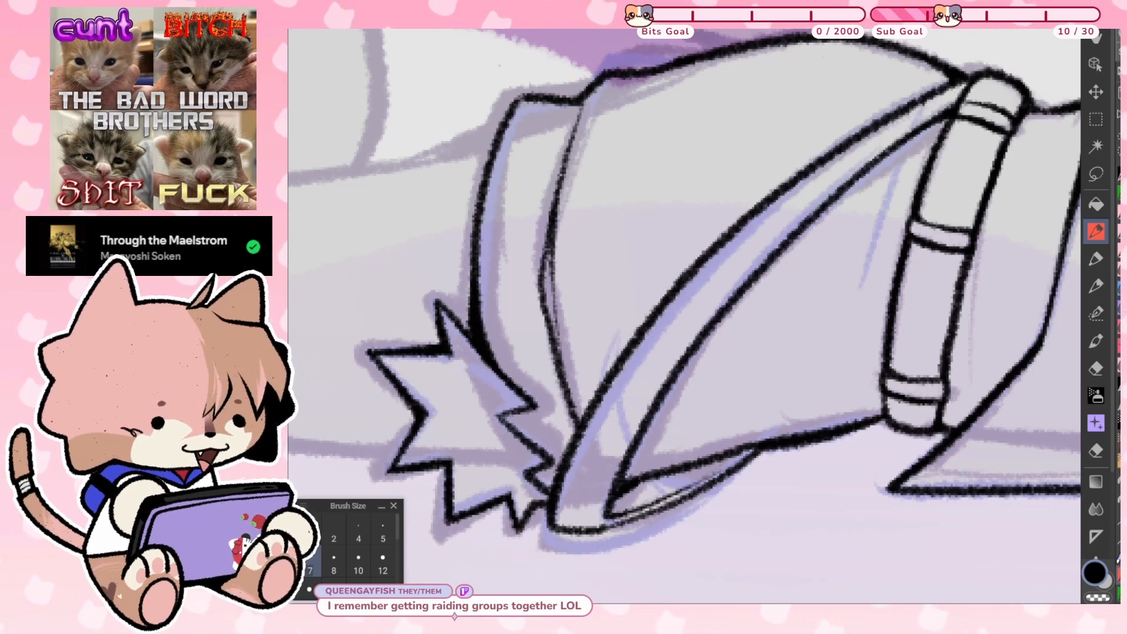
drag(574, 130, 587, 92)
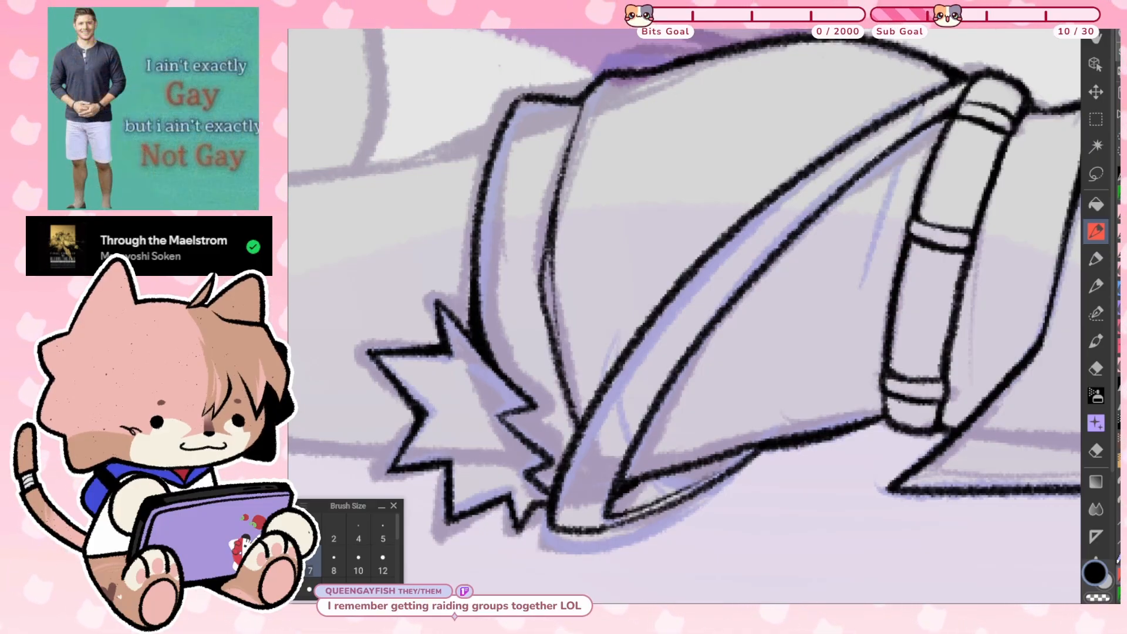
scroll(609, 398, down, 3)
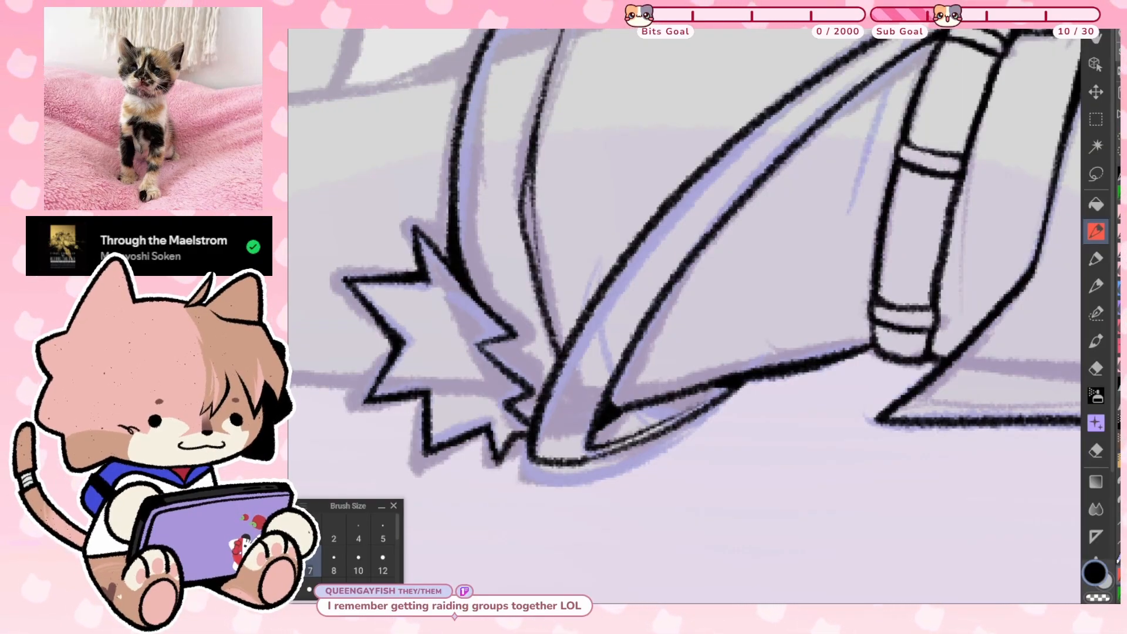
Redraw the upper end of the diagonal strap's lower edge where it joins the banded cylinder
scroll(684, 315, down, 3)
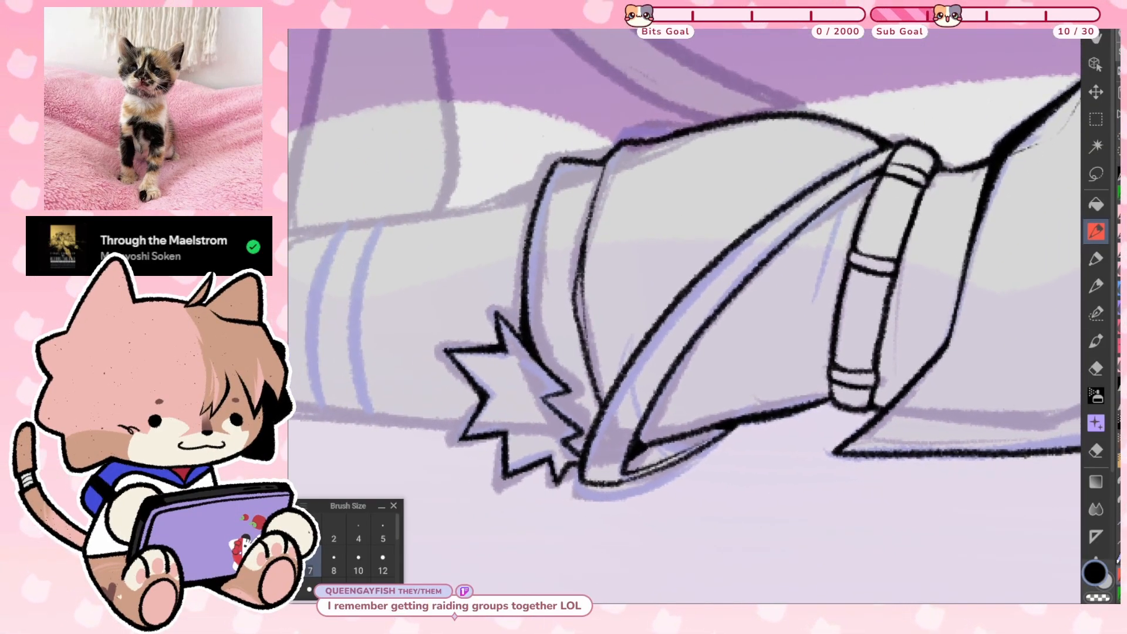
scroll(684, 316, up, 3)
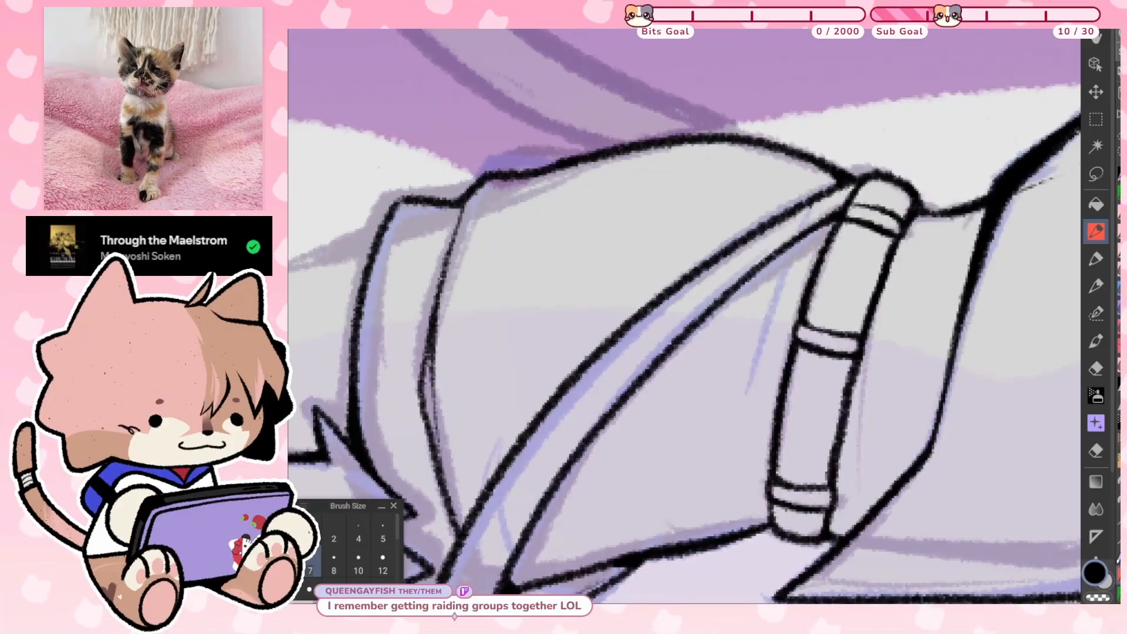
scroll(749, 291, up, 2)
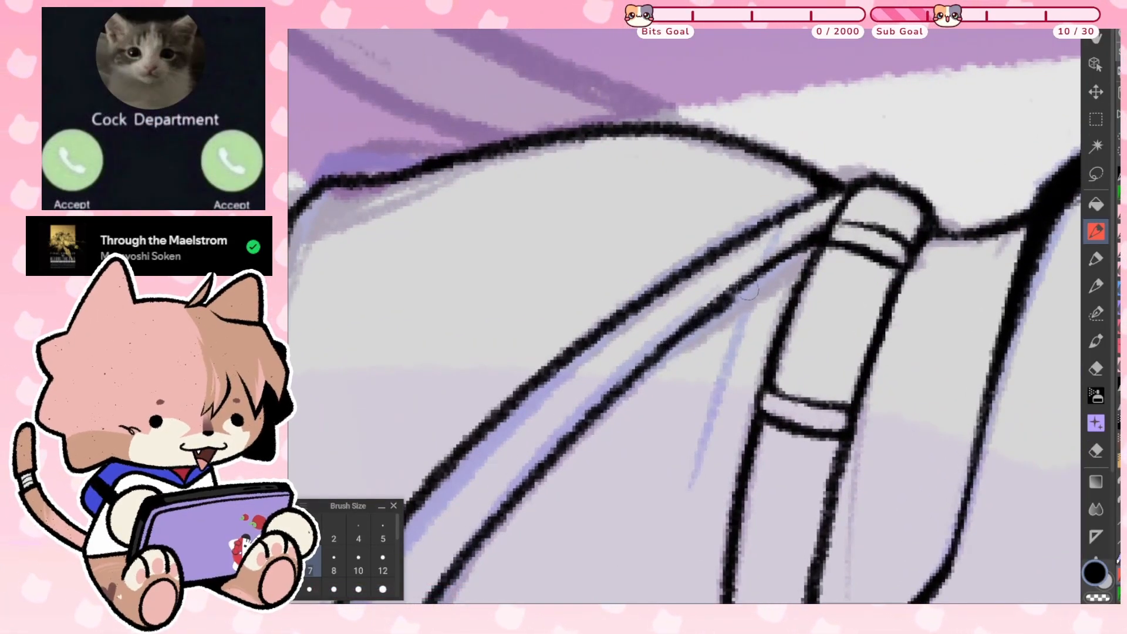
drag(748, 291, 796, 251)
drag(741, 290, 807, 247)
mouse_move(743, 289)
mouse_down()
mouse_move(806, 249)
mouse_move(684, 323)
mouse_up()
drag(801, 235, 716, 288)
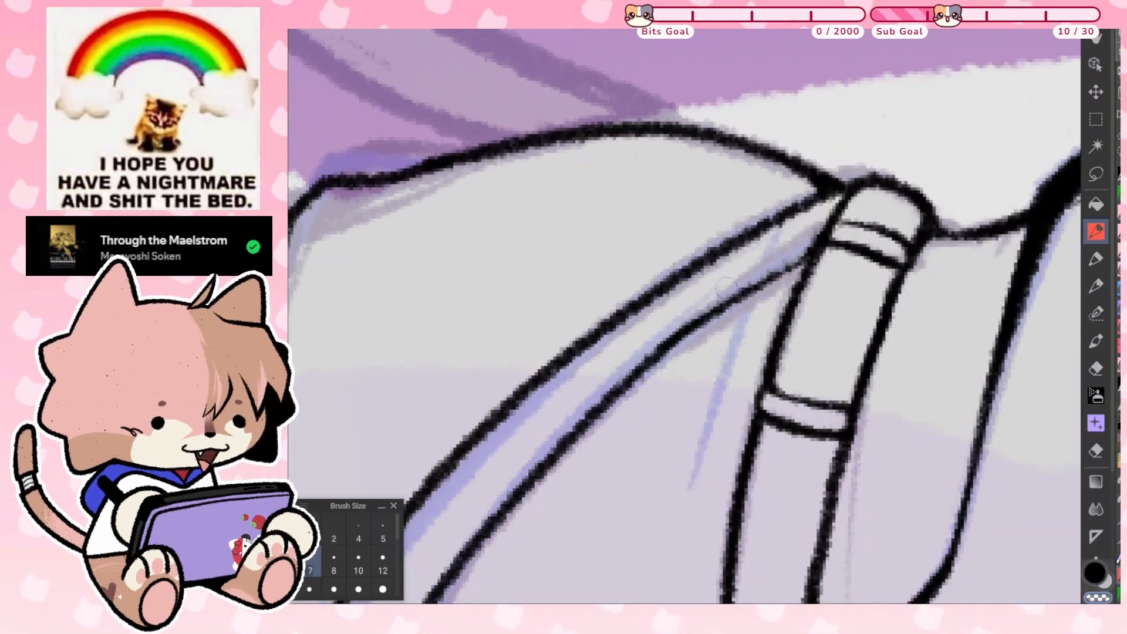
drag(667, 346, 813, 256)
key(ctrl+0)
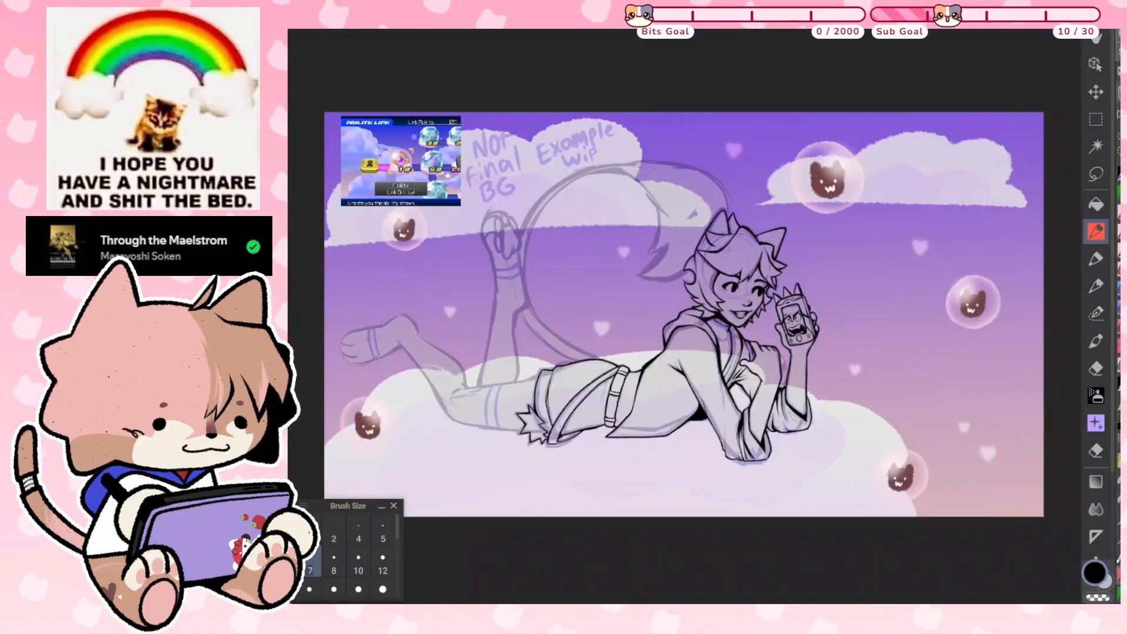
Reshape the straight top edge of the leg opening's cuff into a wavy line with a small dip
scroll(593, 364, up, 5)
scroll(532, 452, up, 1)
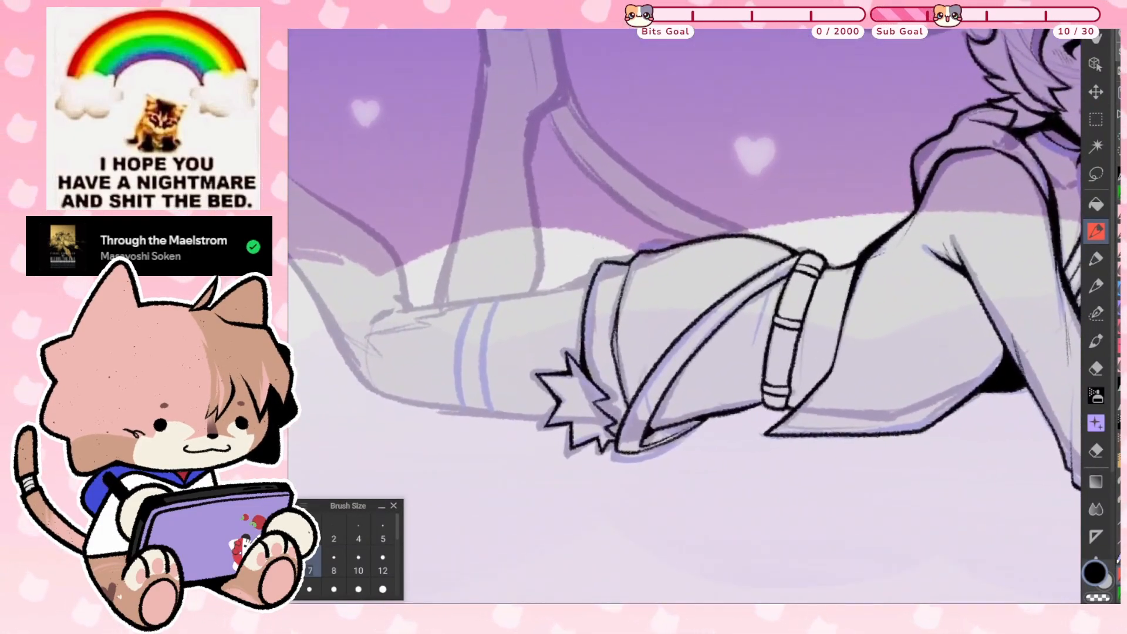
scroll(545, 435, up, 2)
scroll(637, 446, up, 3)
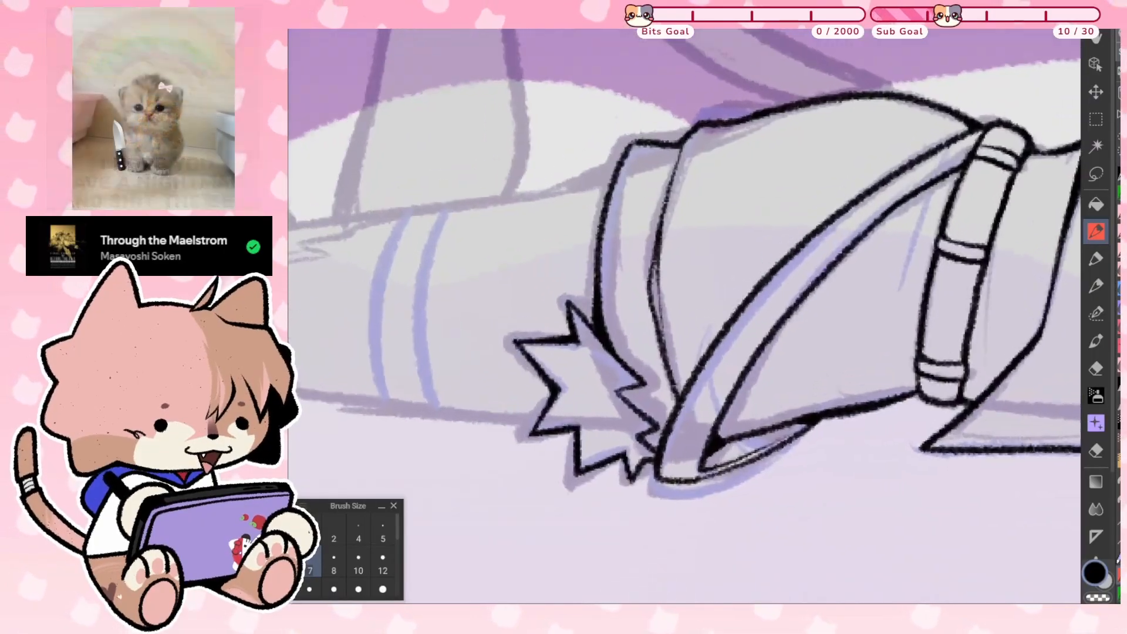
scroll(987, 458, down, 3)
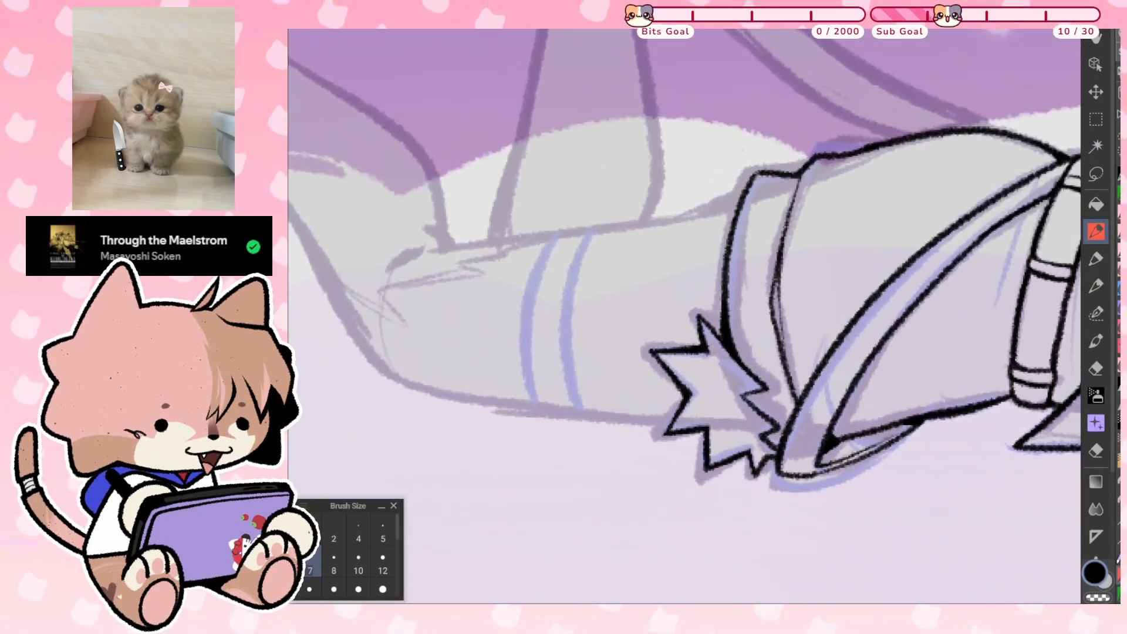
scroll(834, 306, up, 1)
scroll(742, 329, up, 3)
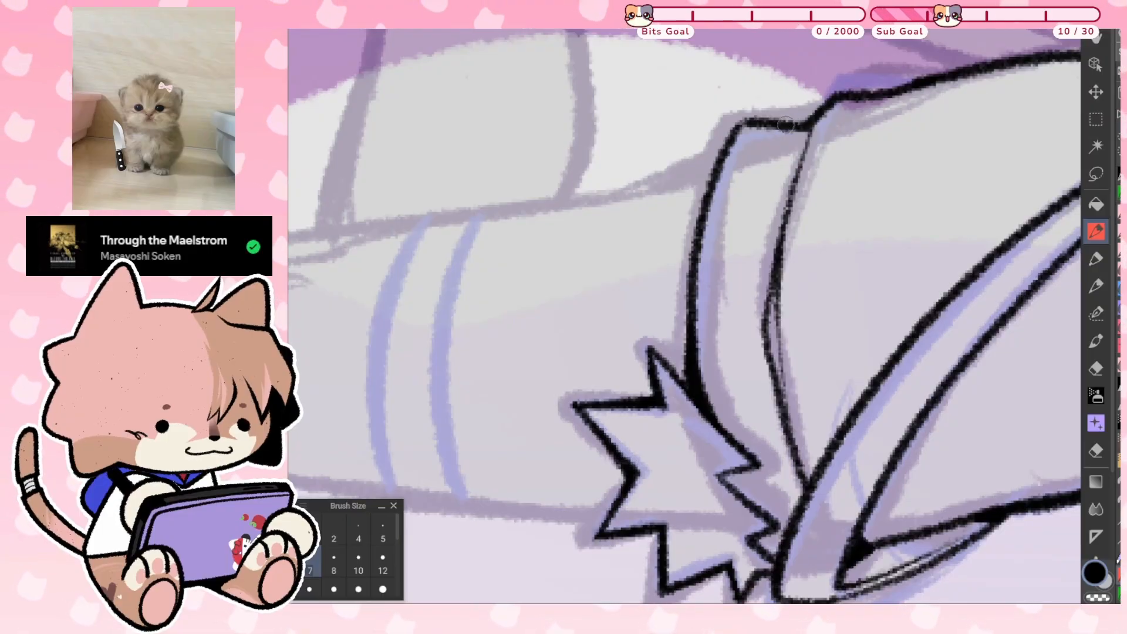
drag(778, 128, 733, 133)
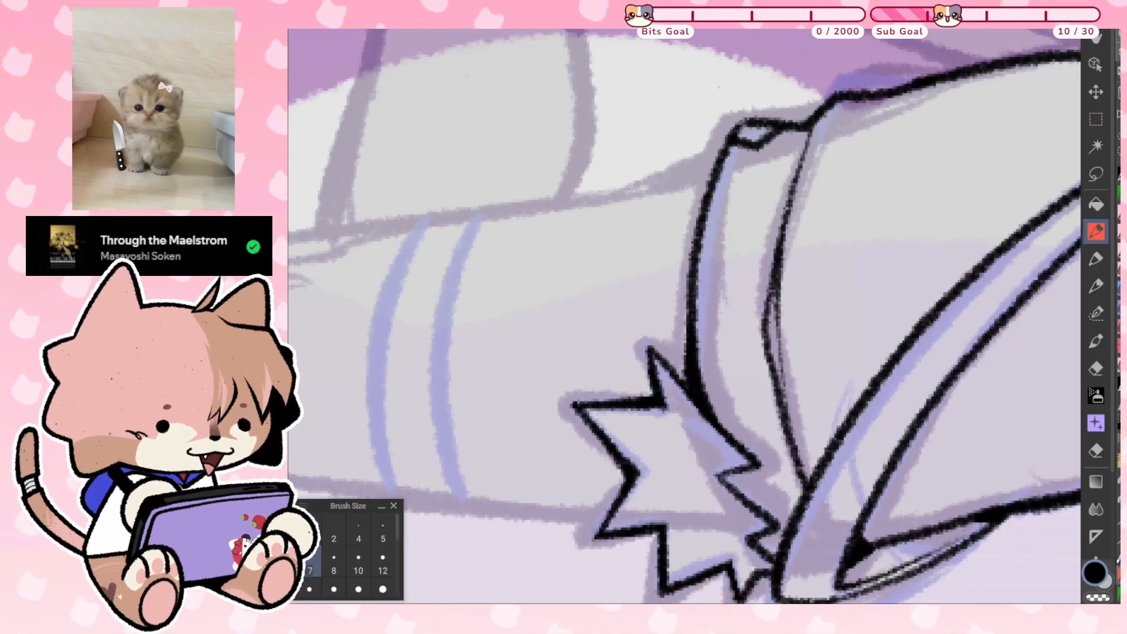
scroll(728, 111, up, 2)
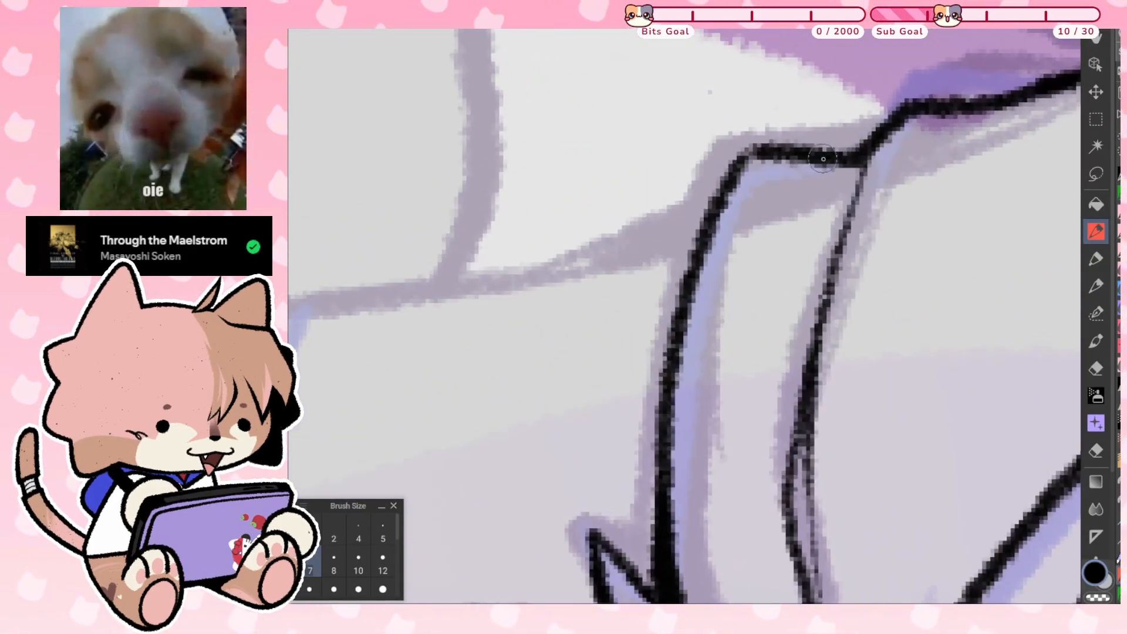
mouse_move(822, 154)
mouse_down()
mouse_move(772, 189)
mouse_move(738, 165)
mouse_move(819, 152)
mouse_up()
key(c)
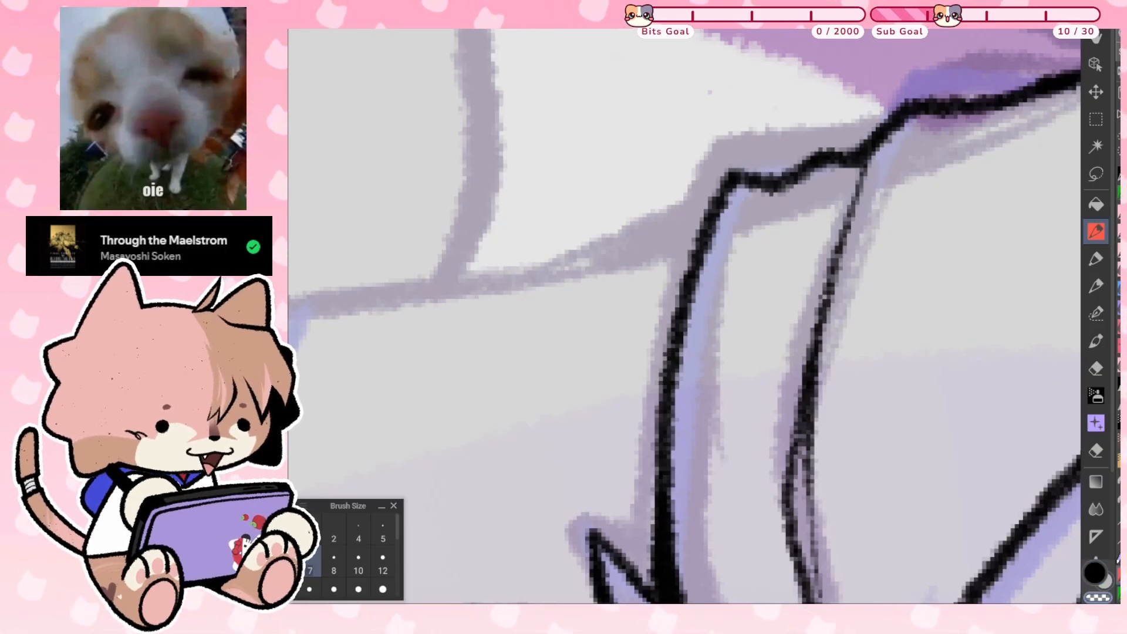
scroll(682, 154, down, 2)
key(c)
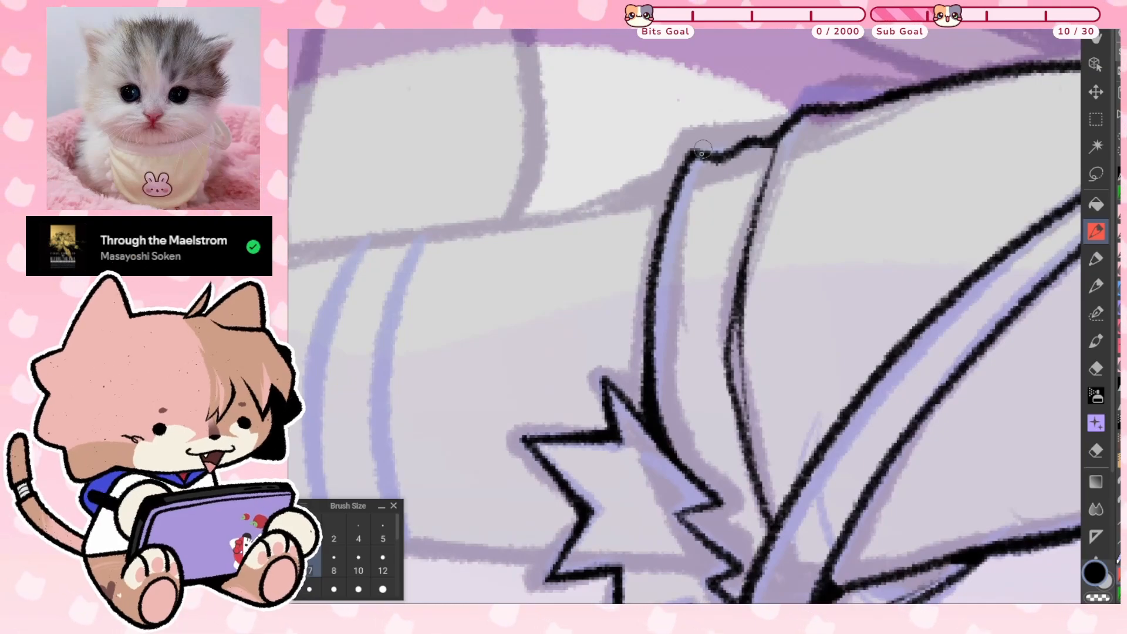
Thicken the cuff's outer edge from its upper corner down toward the jagged tuft
mouse_move(675, 168)
mouse_down()
mouse_move(648, 260)
mouse_move(677, 168)
mouse_move(641, 336)
mouse_up()
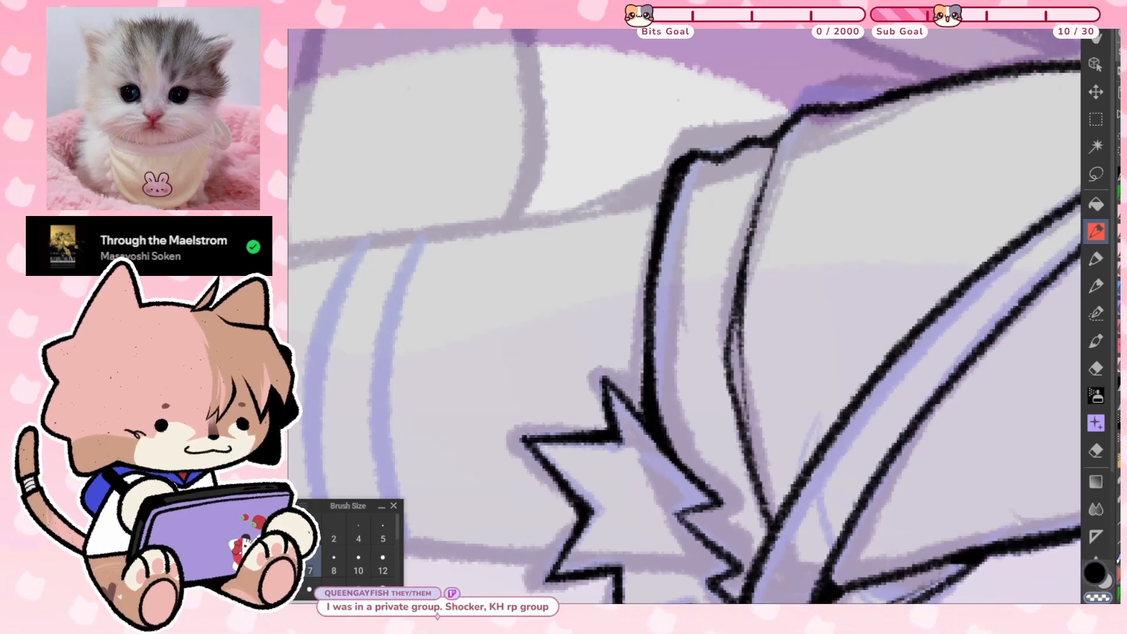
key(ctrl+z)
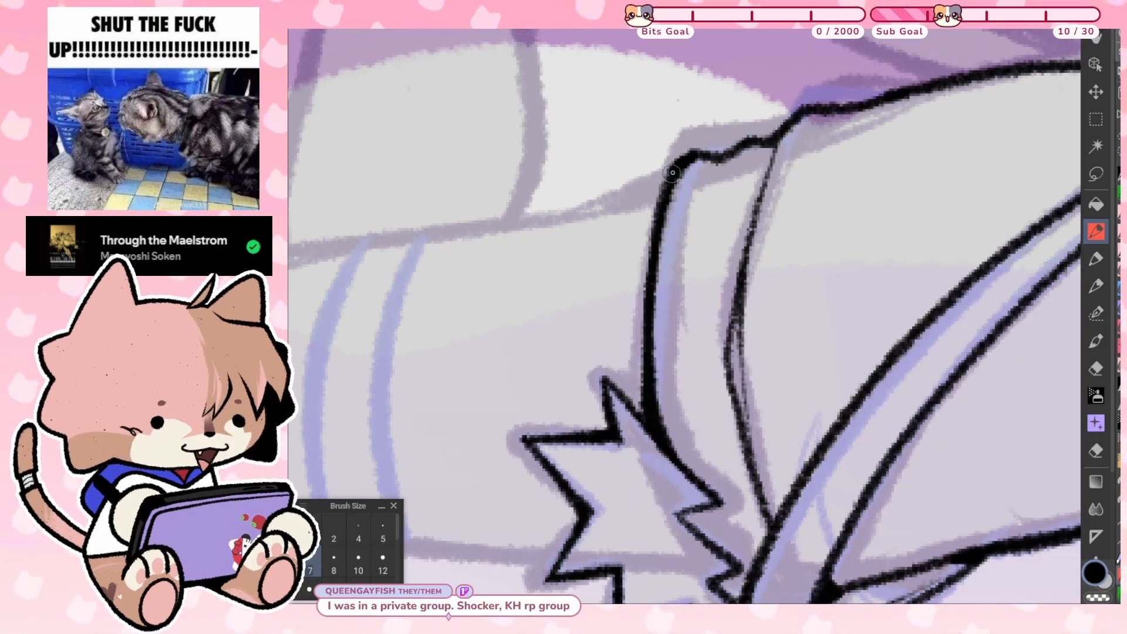
scroll(767, 281, down, 2)
scroll(767, 280, up, 1)
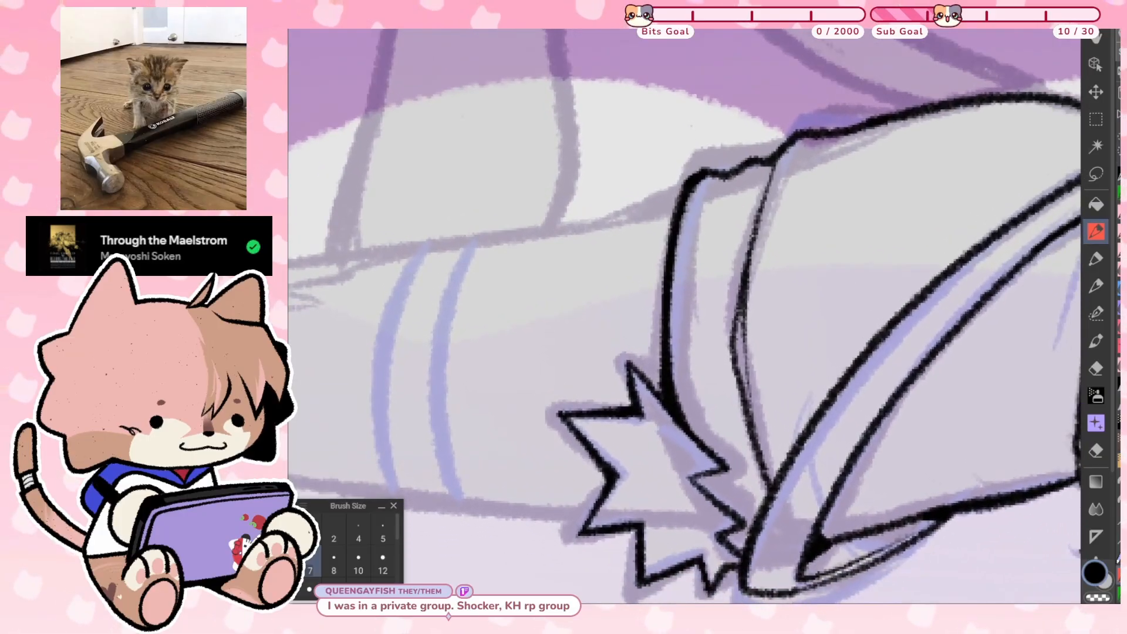
Try to ink a short fold crease running down from the dip in the cuff's top edge
drag(712, 235, 724, 176)
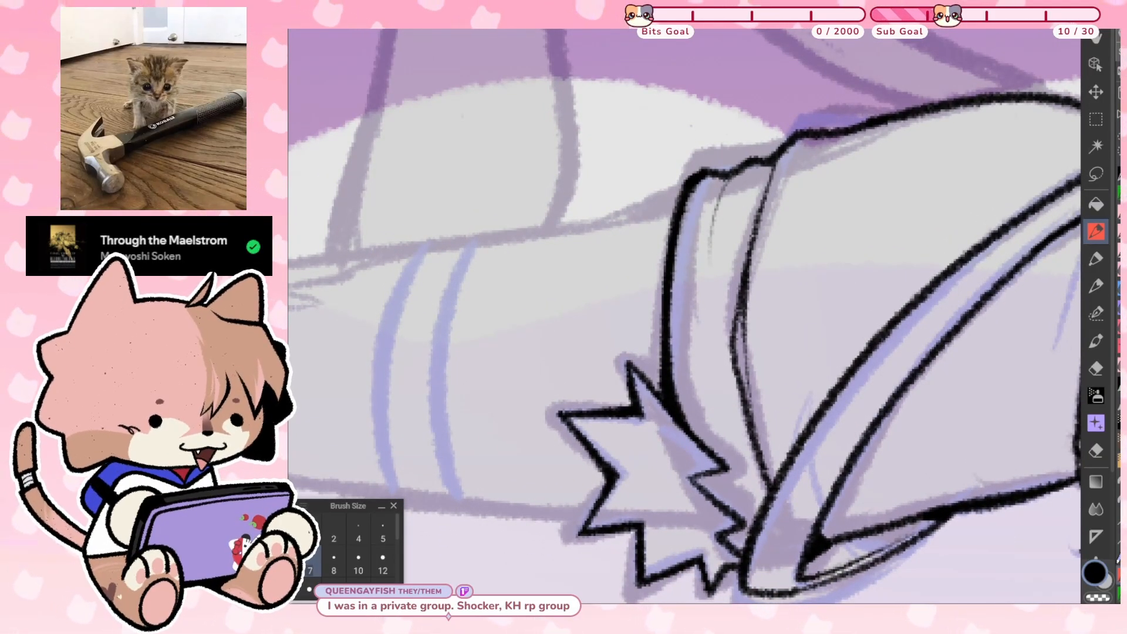
key(ctrl+z)
drag(728, 175, 714, 240)
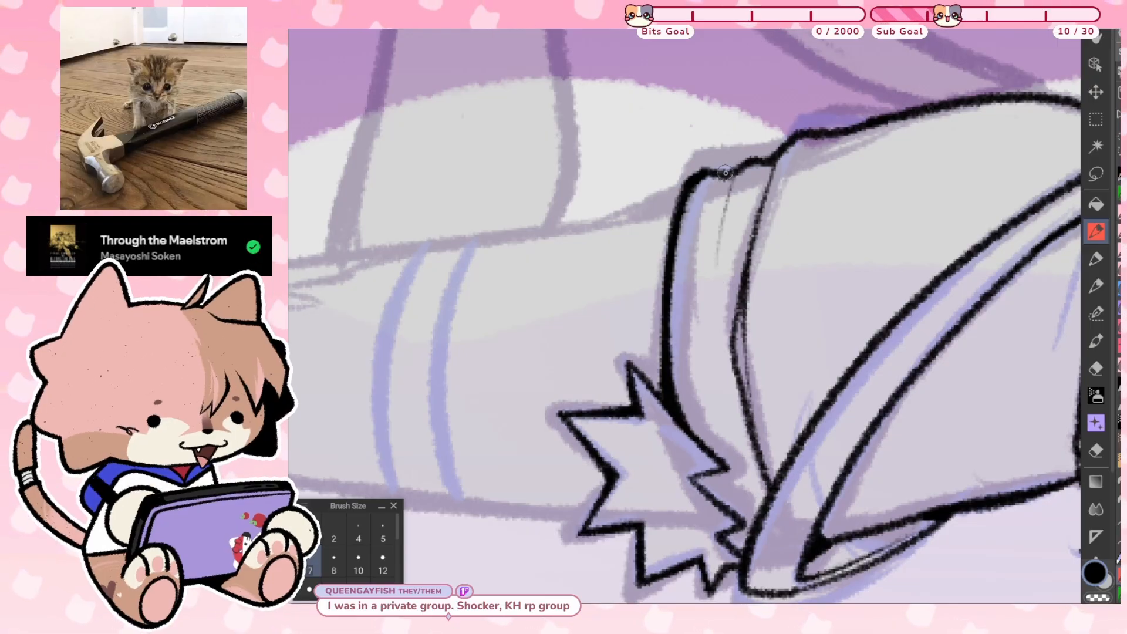
drag(722, 202, 715, 235)
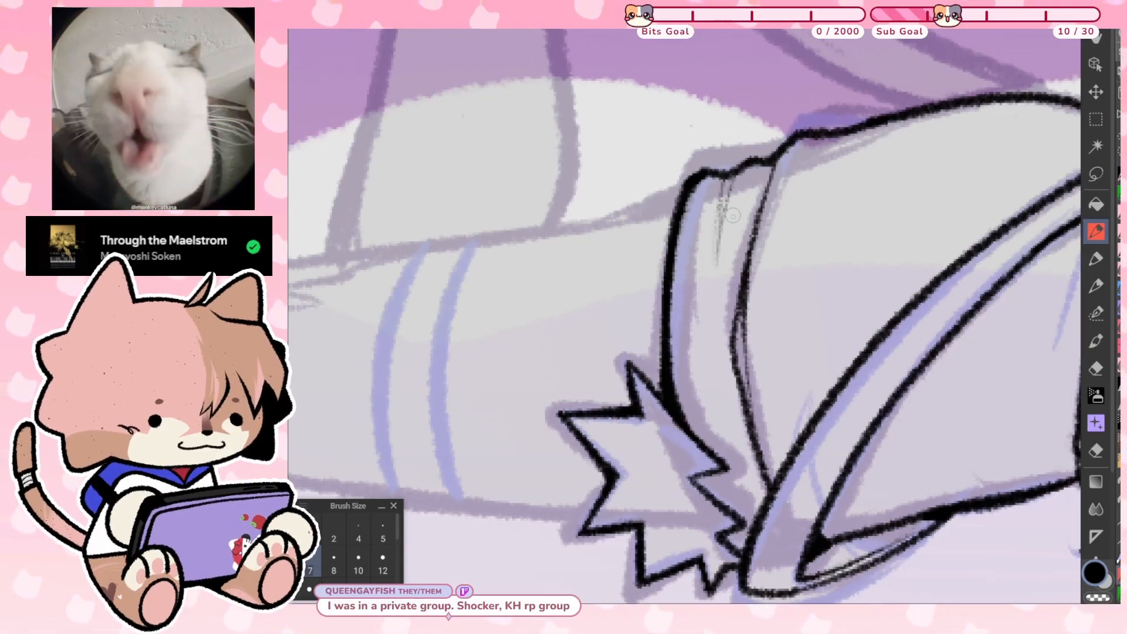
key(ctrl+z)
key(ctrl+z)
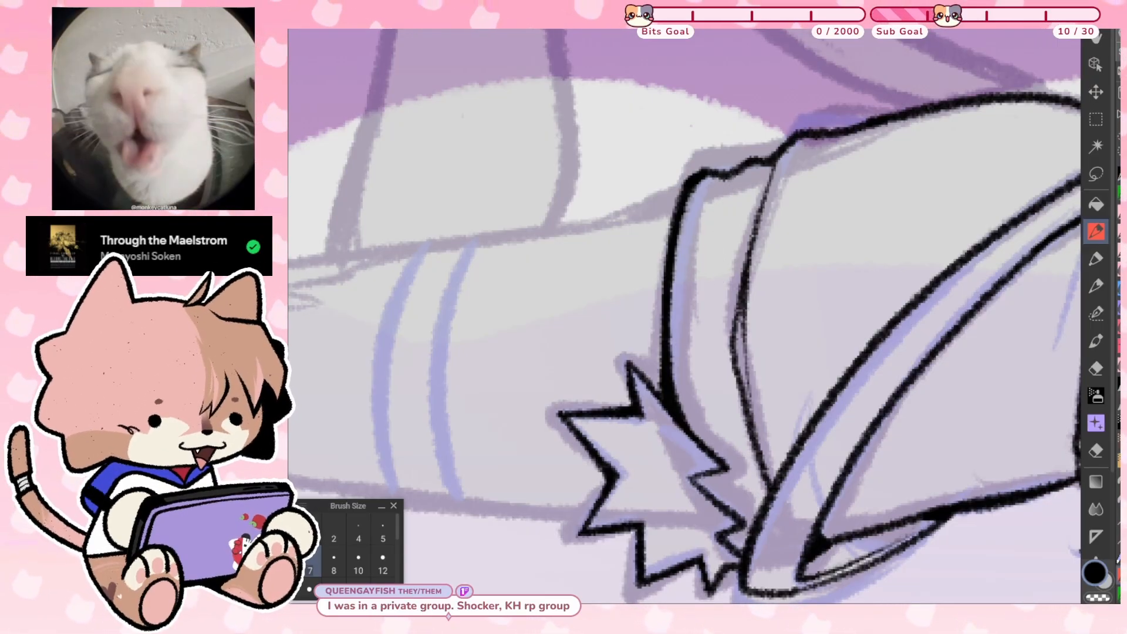
Ink a thin tapering fold crease down the cuff from the dip in its top edge, with a short second stroke at its top
drag(731, 179, 719, 243)
drag(736, 172, 709, 306)
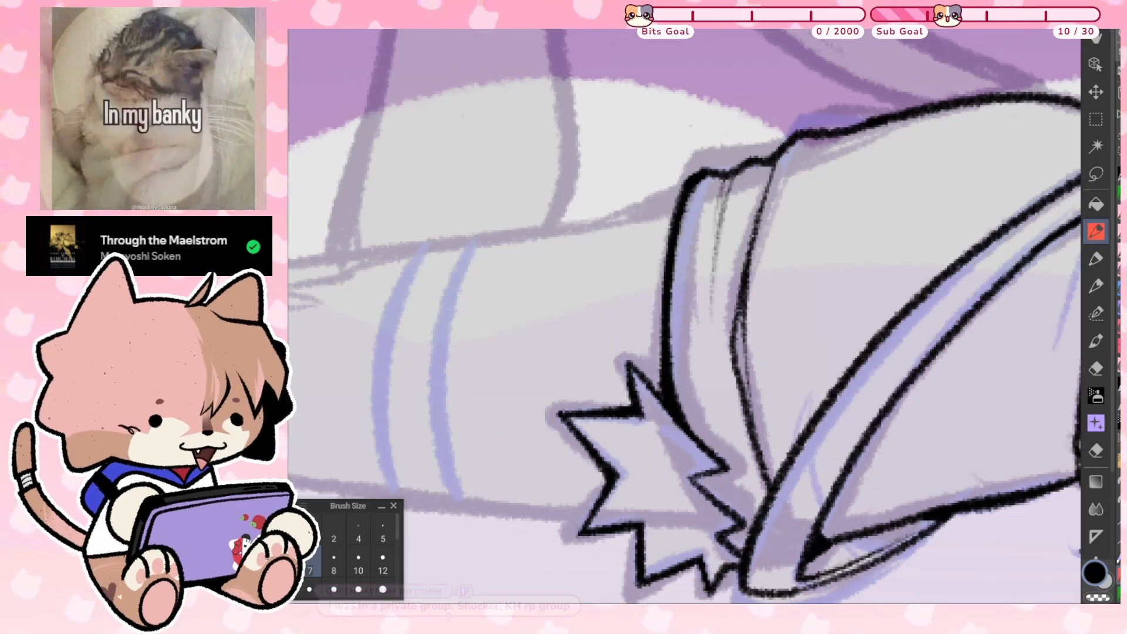
key(ctrl+z)
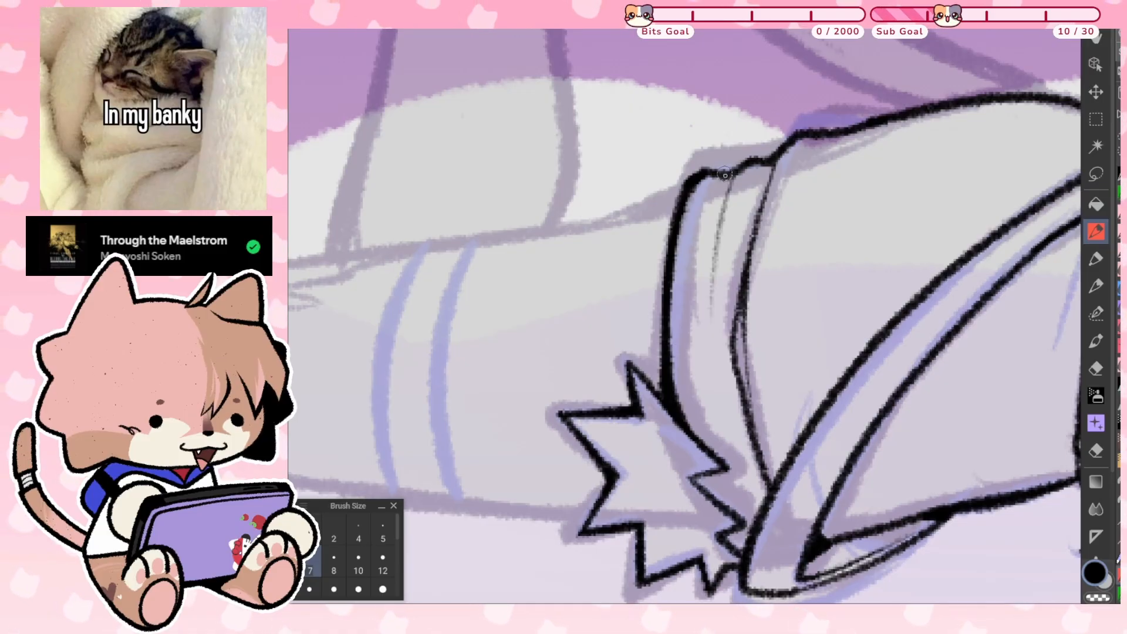
drag(730, 169, 714, 244)
drag(726, 180, 718, 189)
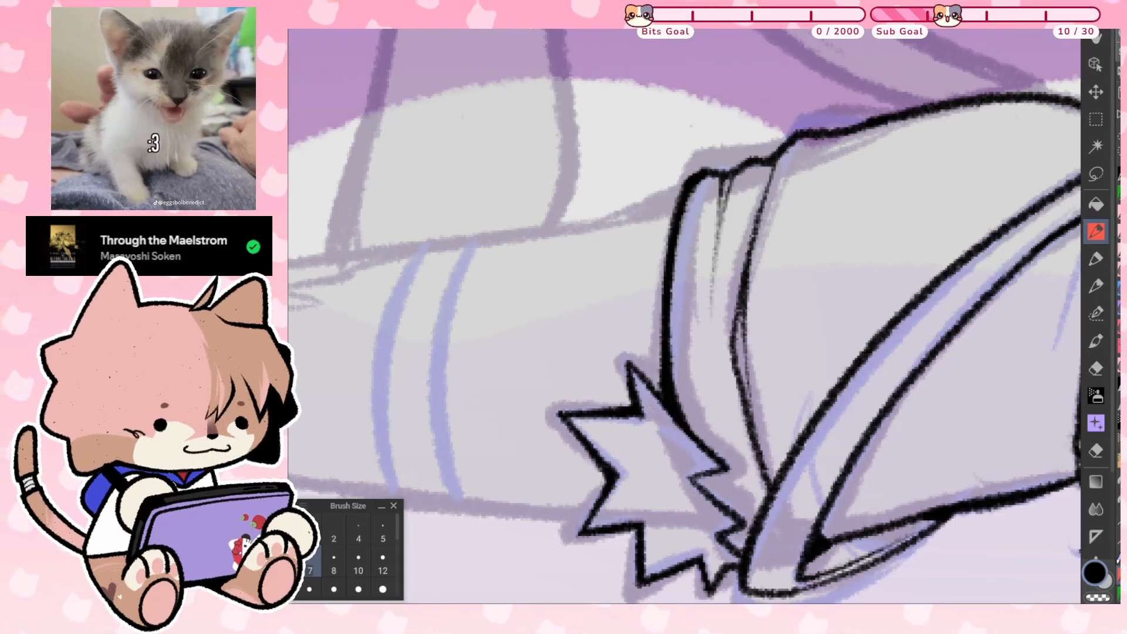
scroll(706, 109, up, 2)
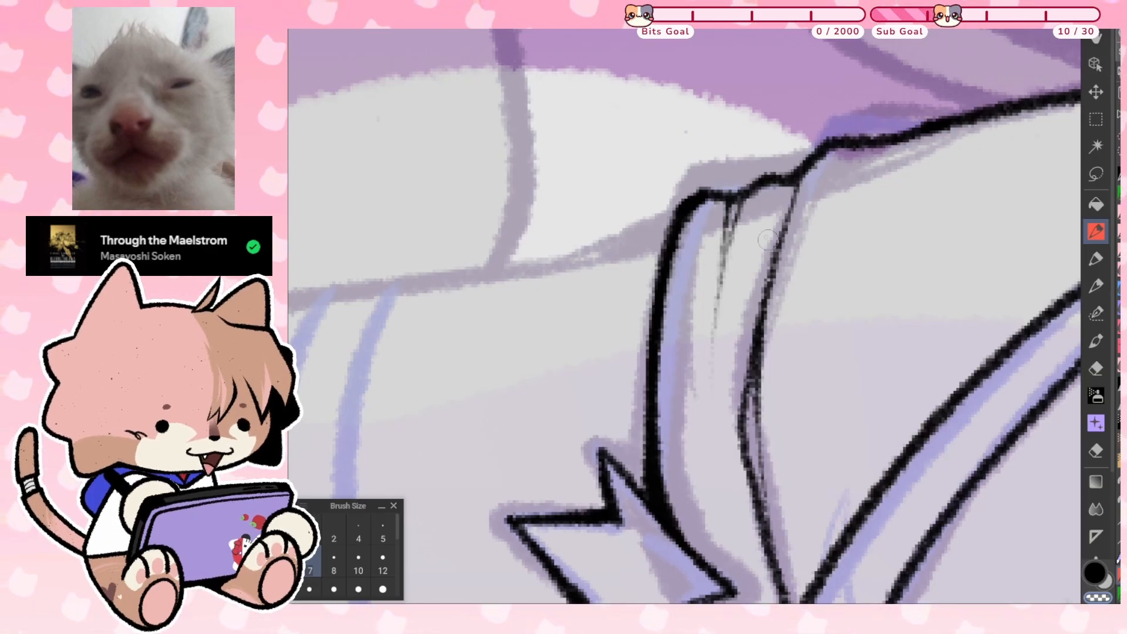
key(ctrl+z)
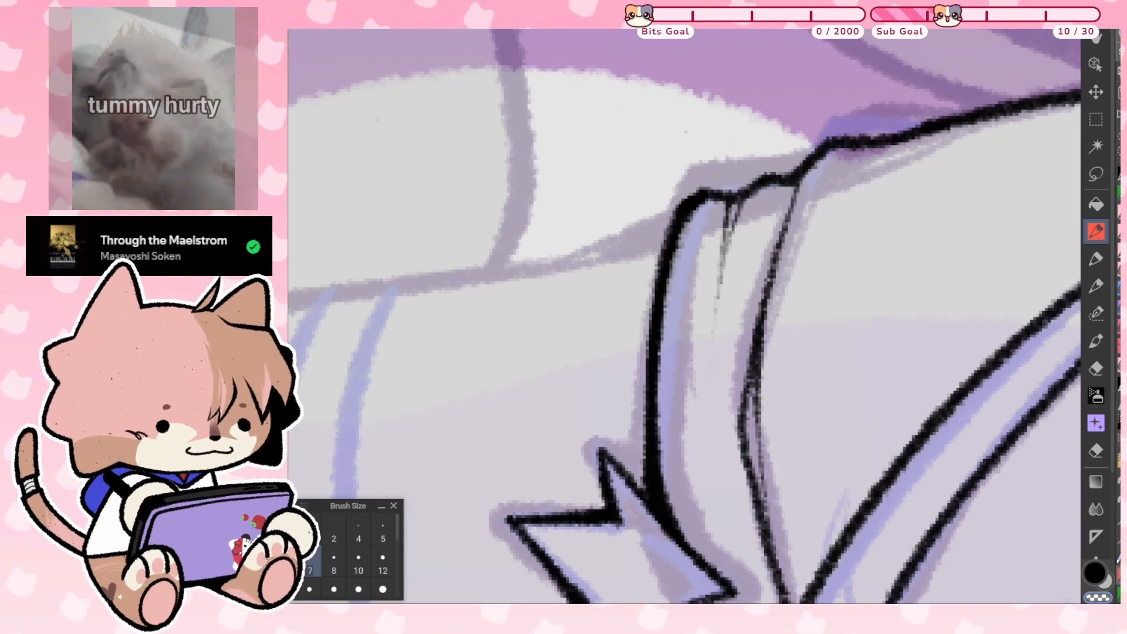
Thicken the notches along the jagged tuft's inner edge, on the side facing the cuff and strap
scroll(749, 205, down, 3)
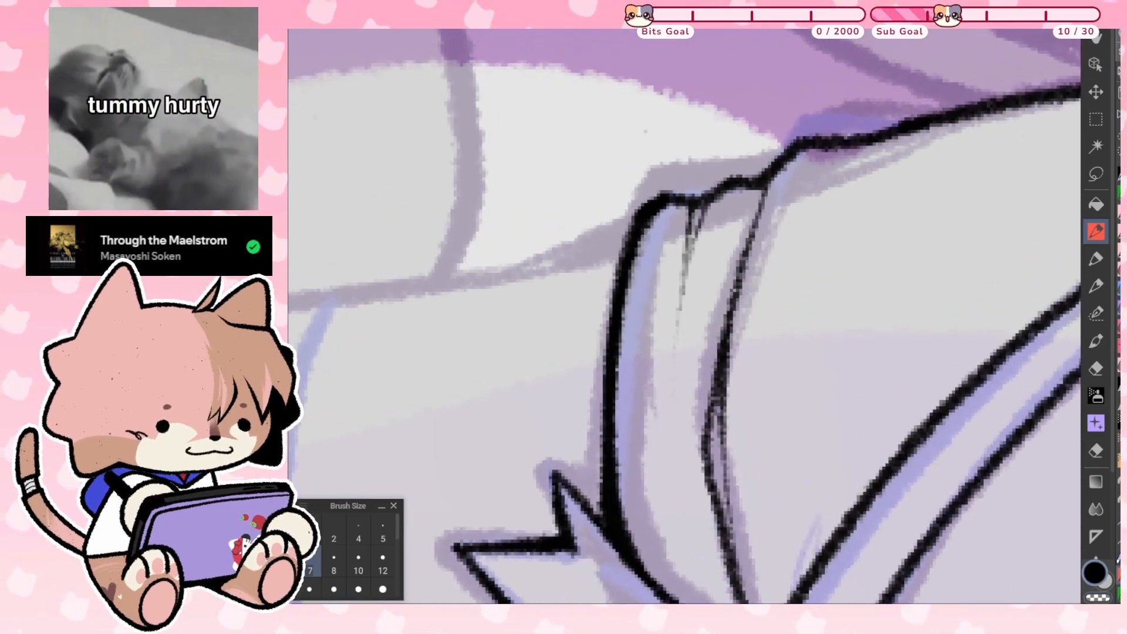
scroll(698, 154, up, 3)
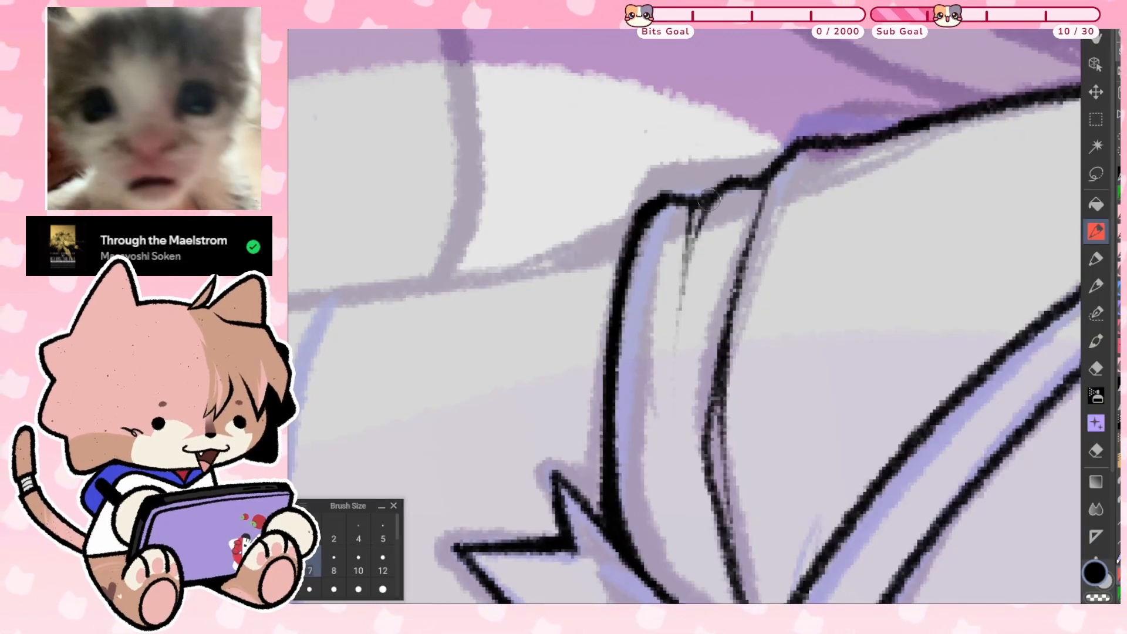
scroll(684, 317, down, 3)
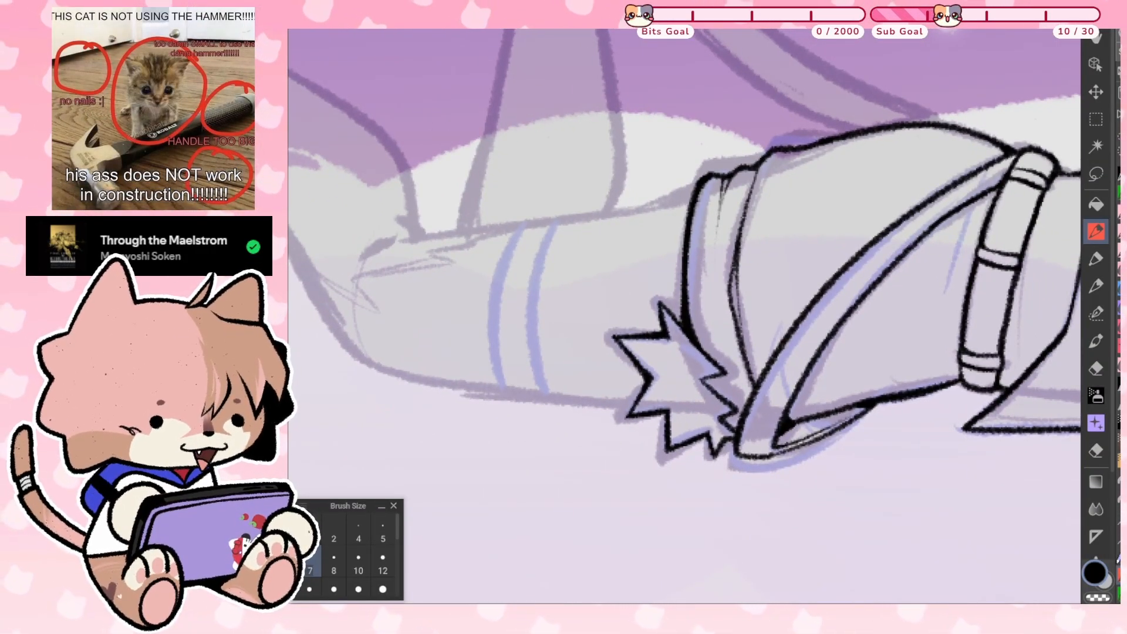
scroll(758, 176, up, 3)
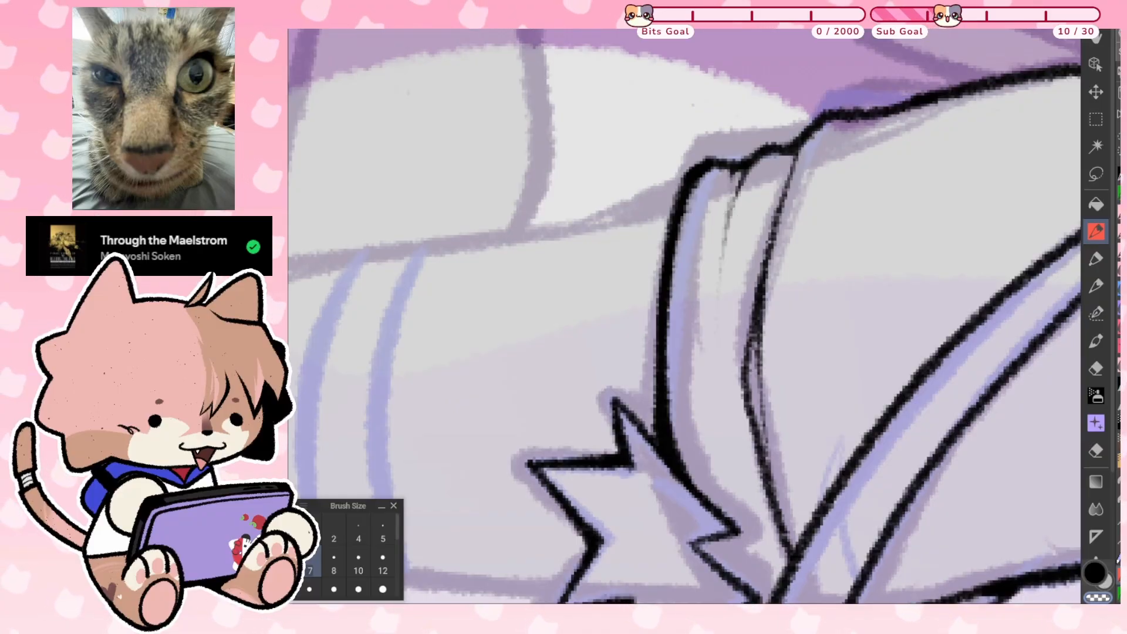
scroll(745, 205, down, 3)
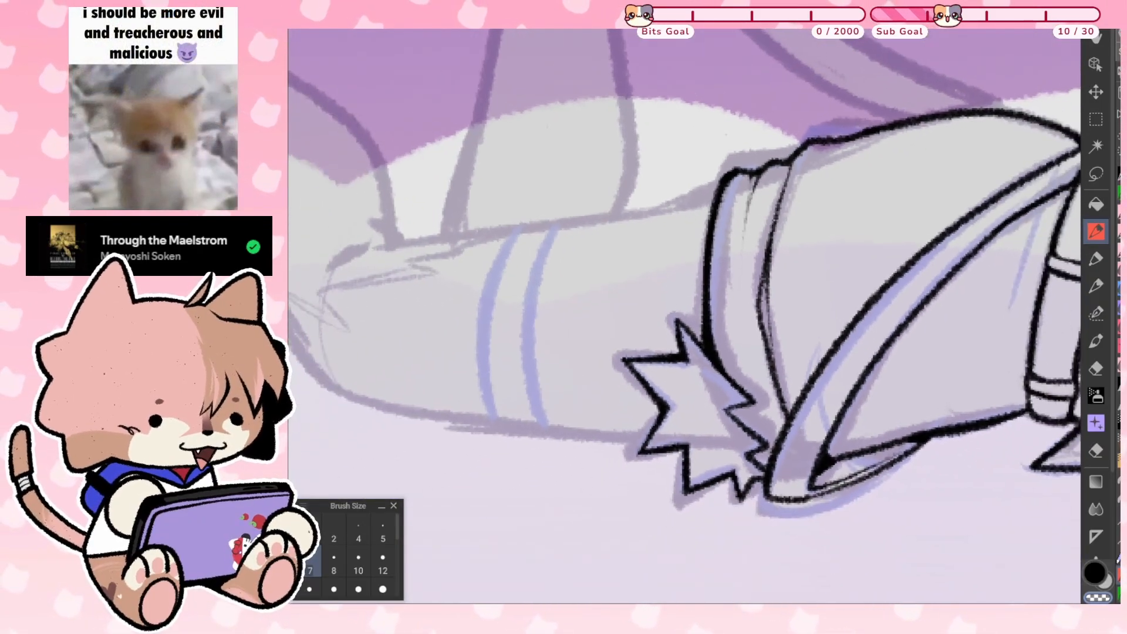
scroll(732, 440, up, 2)
scroll(765, 147, up, 1)
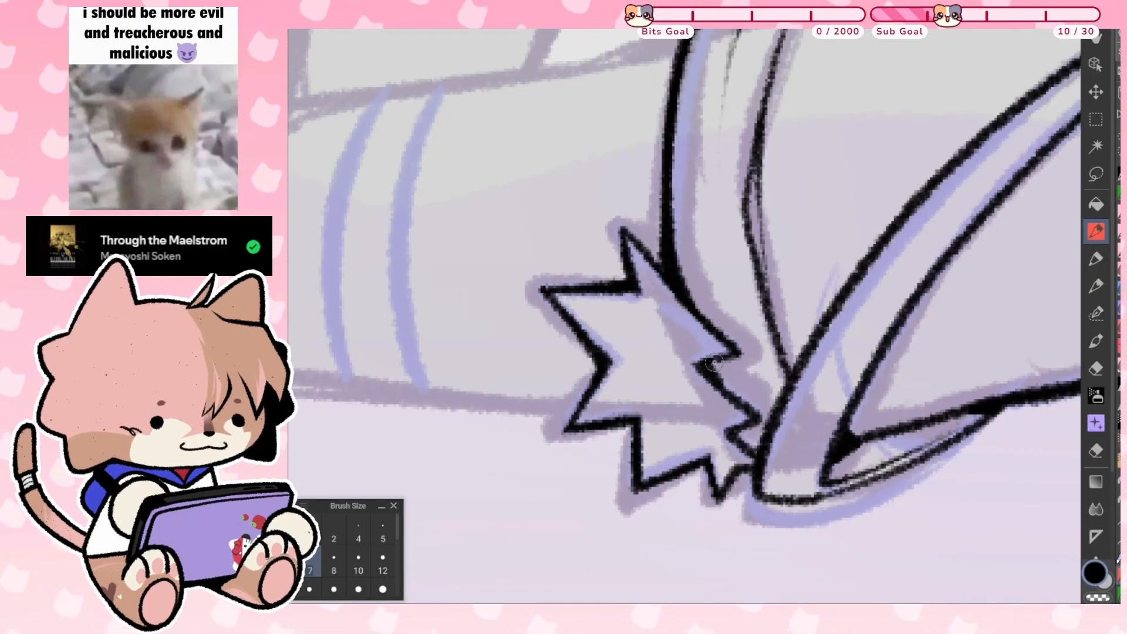
drag(714, 368, 738, 401)
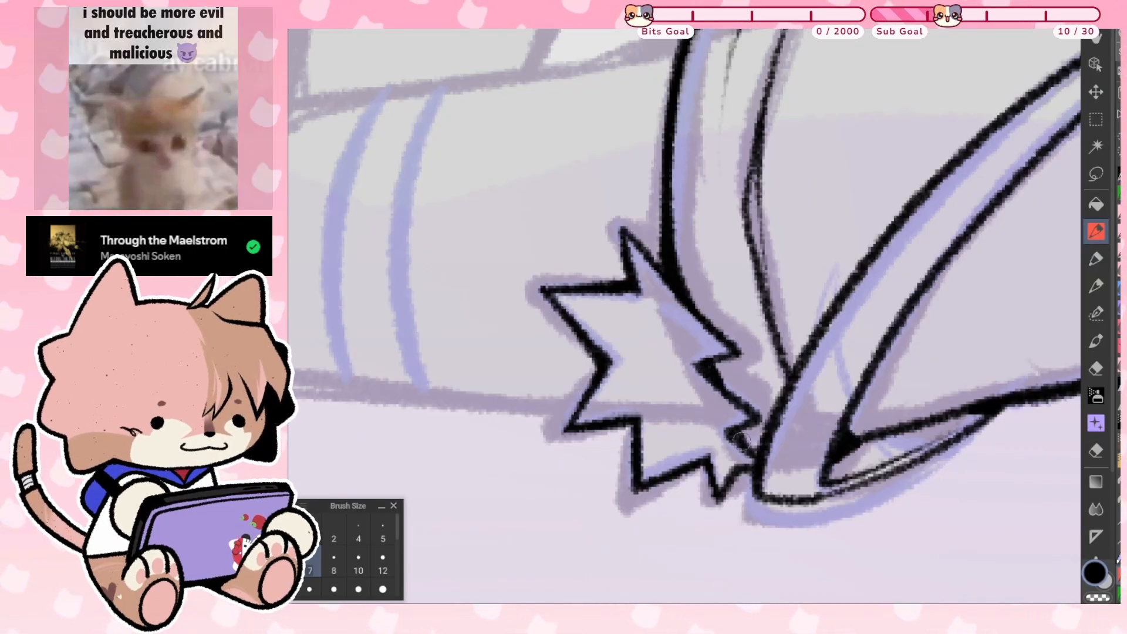
scroll(684, 317, down, 5)
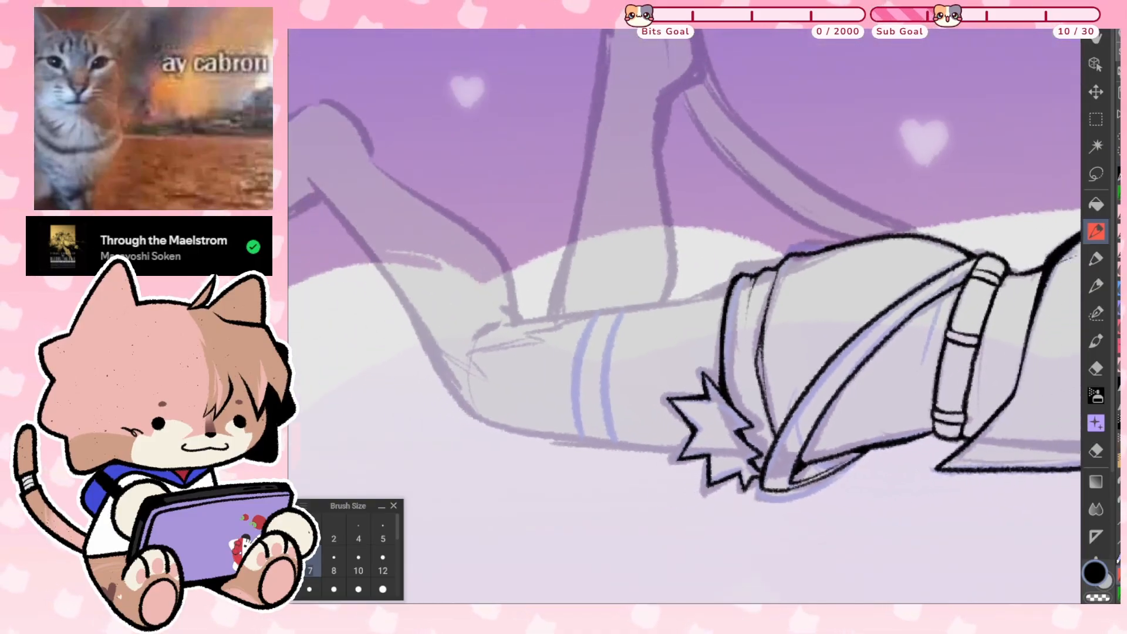
Ink a short curved fold crease running down from the diagonal strap beside the banded tube, and thicken its middle
scroll(684, 317, up, 3)
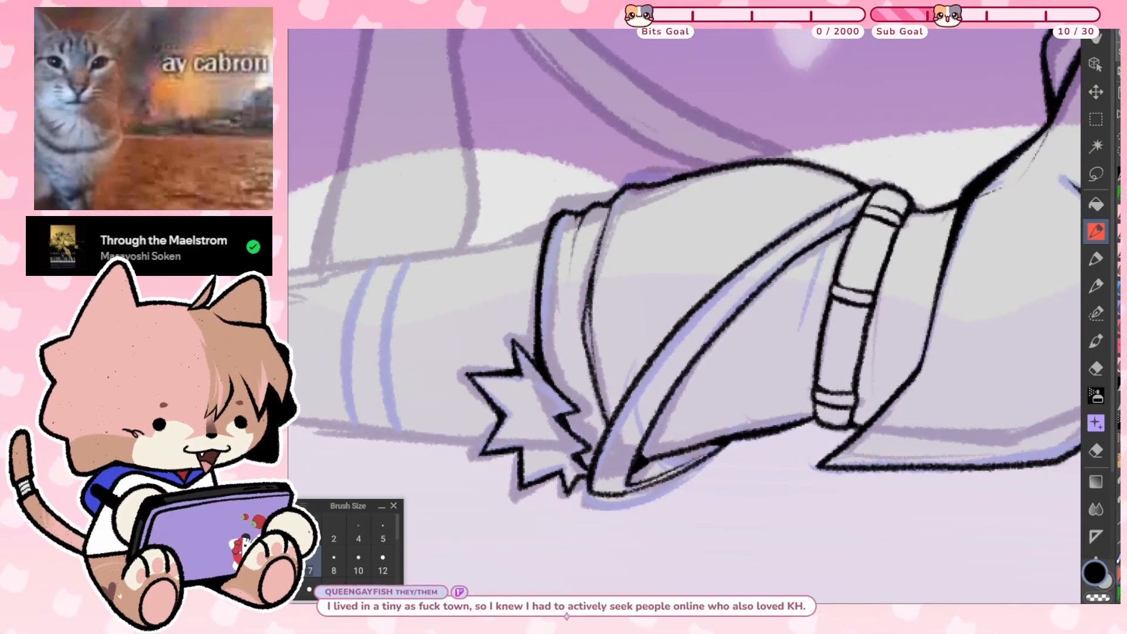
scroll(813, 267, up, 2)
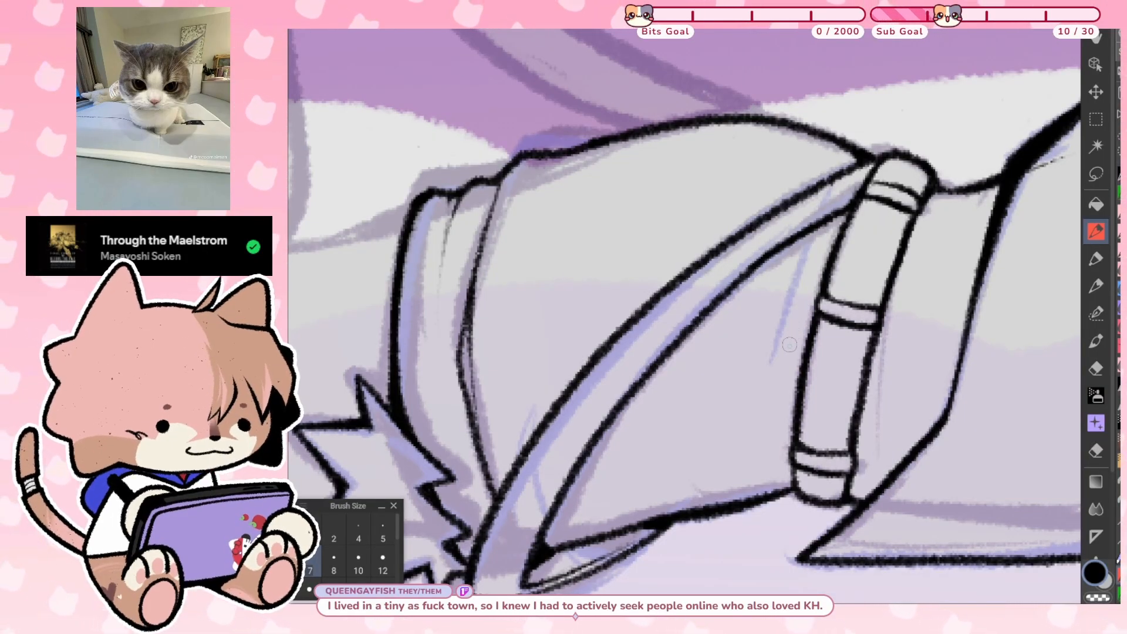
mouse_move(788, 356)
mouse_down()
mouse_move(772, 305)
mouse_move(789, 257)
mouse_up()
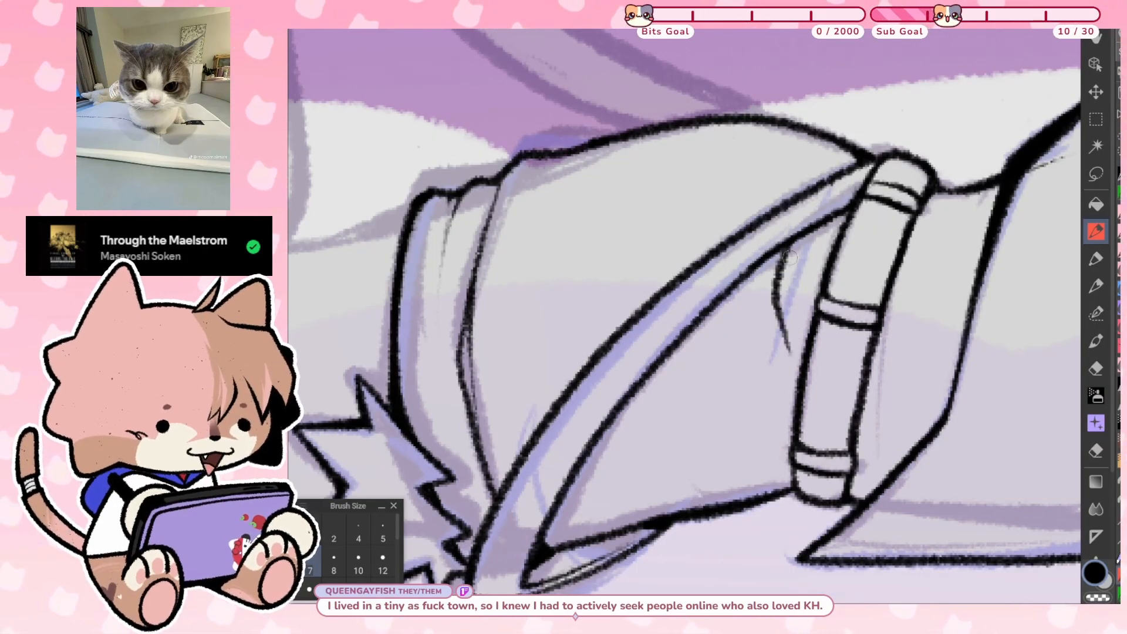
mouse_move(774, 296)
mouse_down()
mouse_move(790, 247)
mouse_move(778, 326)
mouse_move(781, 283)
mouse_up()
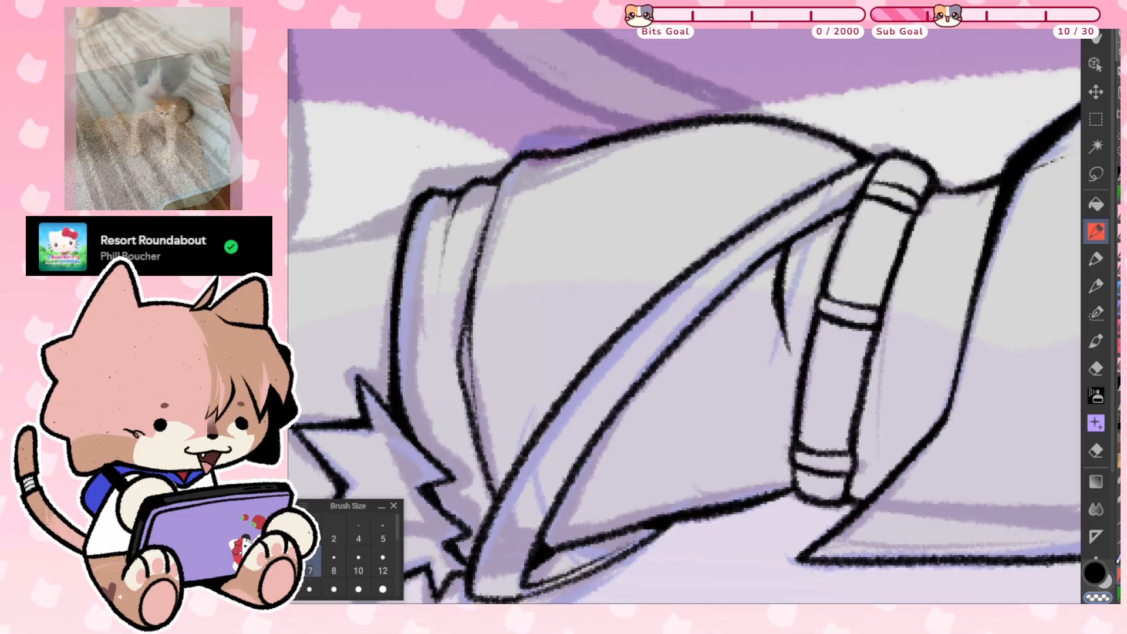
scroll(1057, 301, down, 3)
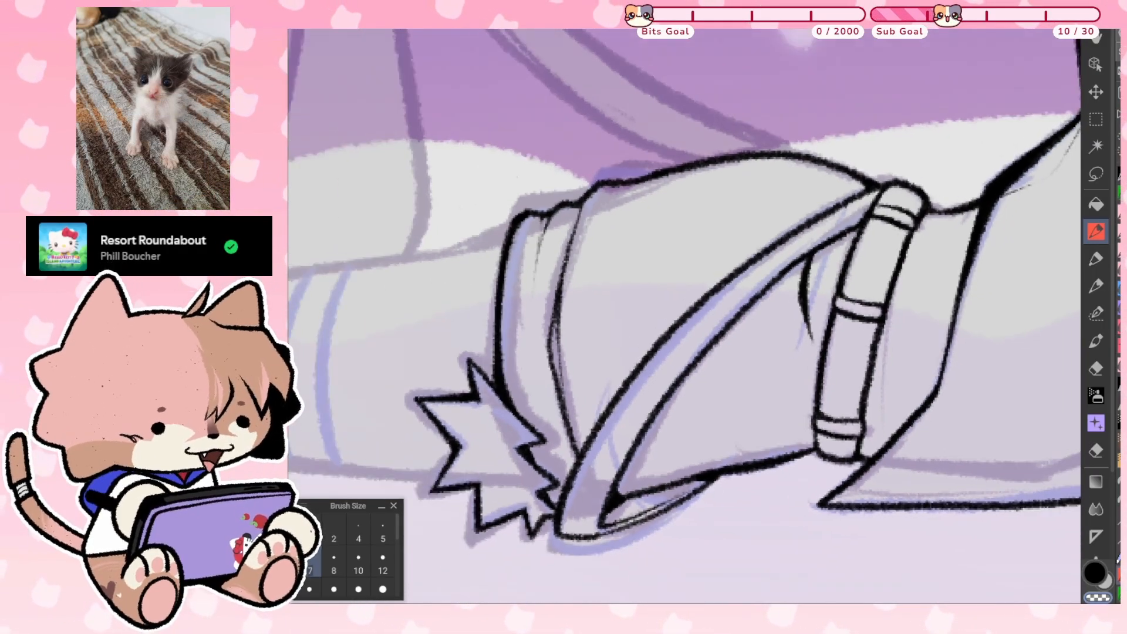
Ink the leg's upper contour from the cuff's corner to the nearer band line, thickening it where it meets the cuff
scroll(624, 314, up, 4)
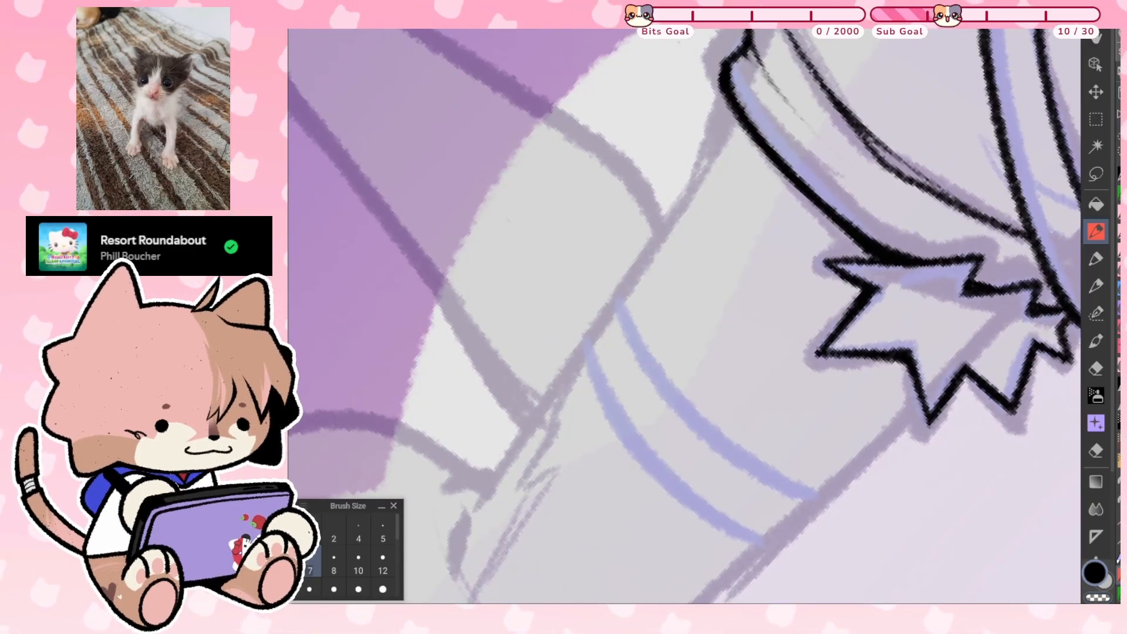
mouse_move(622, 316)
mouse_down()
mouse_move(623, 292)
mouse_move(657, 228)
mouse_move(742, 121)
mouse_up()
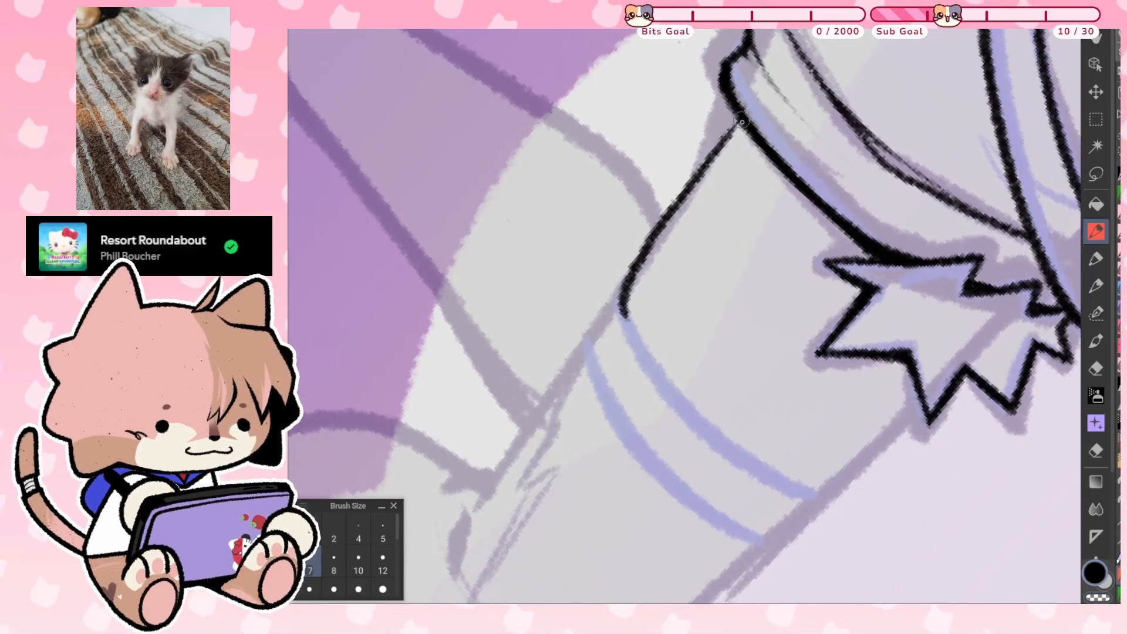
key(ctrl+z)
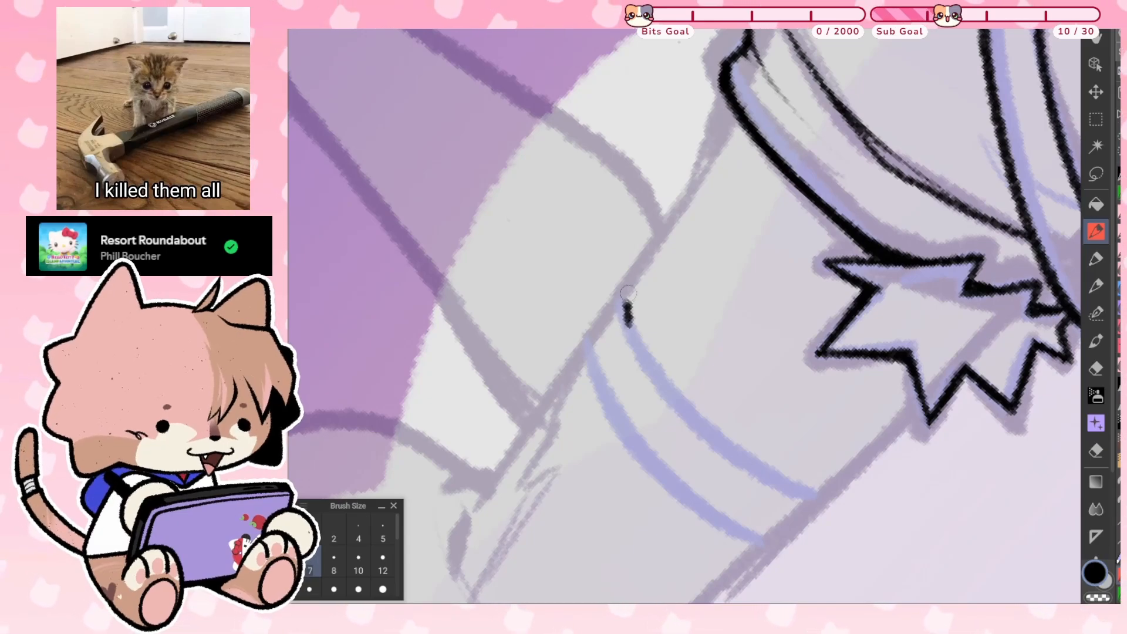
drag(628, 292, 741, 119)
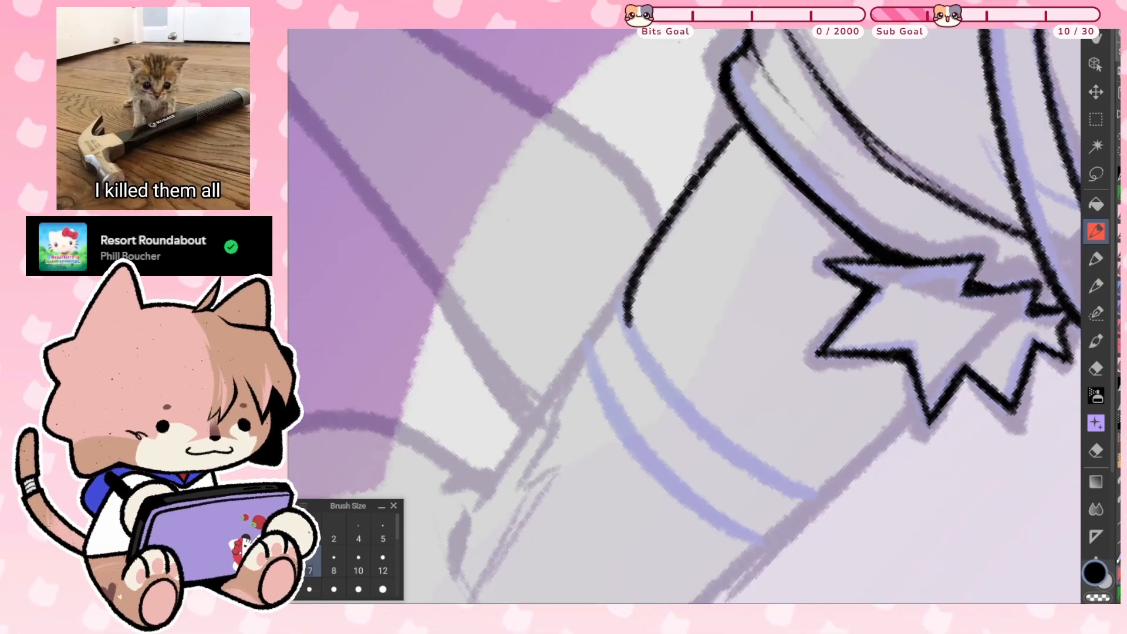
mouse_move(693, 183)
mouse_down()
mouse_move(737, 107)
mouse_move(684, 193)
mouse_up()
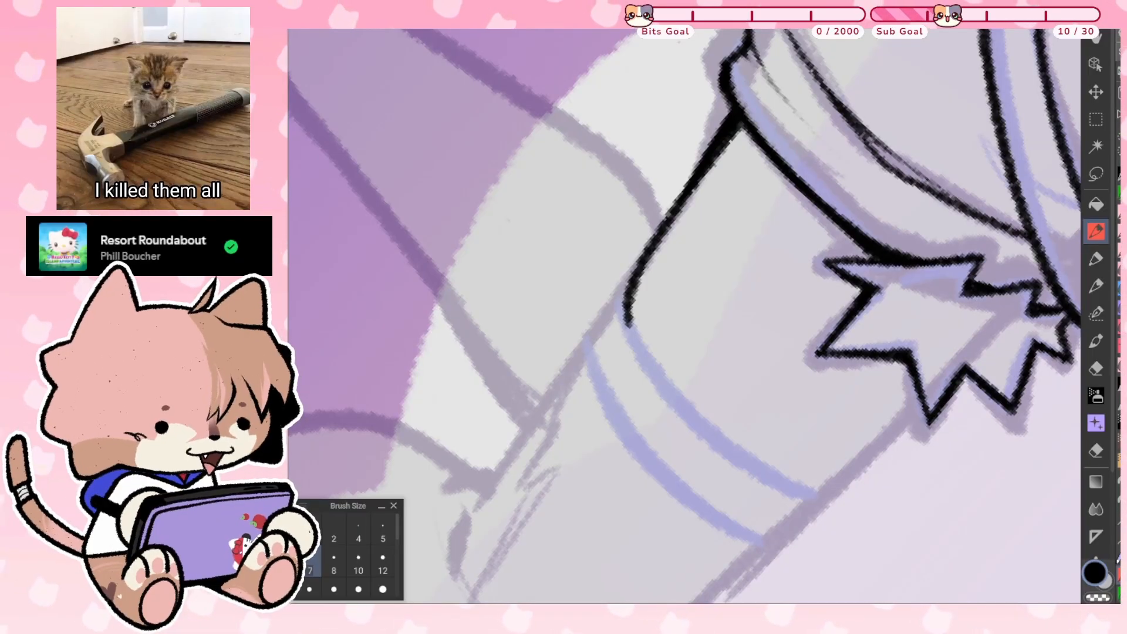
Ink the leg's lower contour from the jagged tuft to the nearer band line, and join both contours with the curved band line
scroll(684, 316, down, 3)
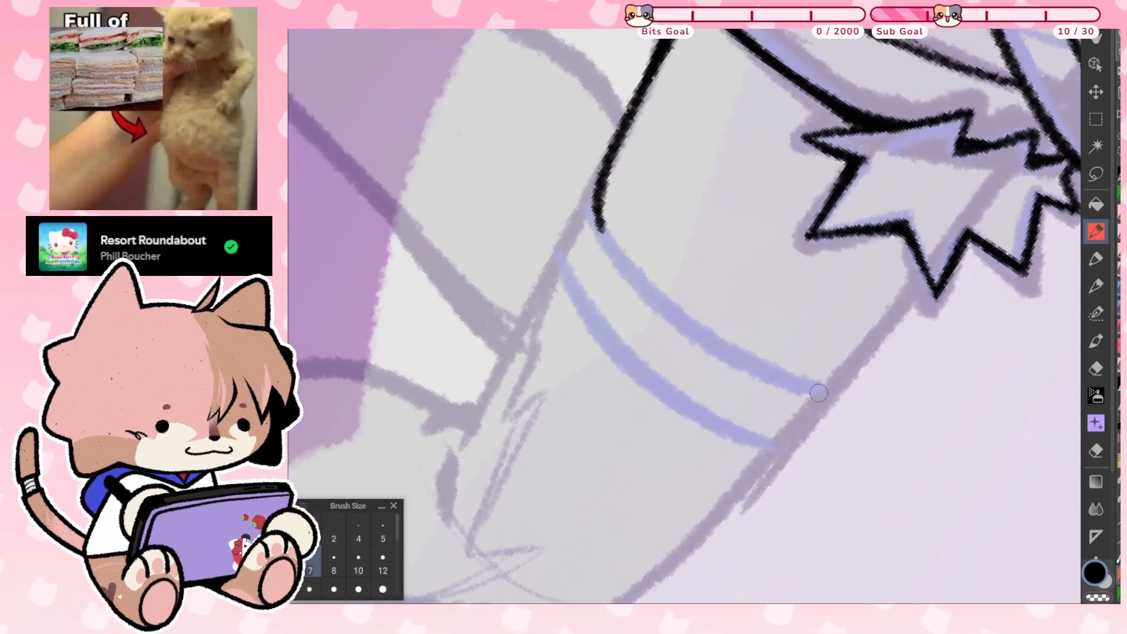
mouse_move(819, 393)
mouse_down()
mouse_move(861, 364)
mouse_move(928, 270)
mouse_up()
key(ctrl+z)
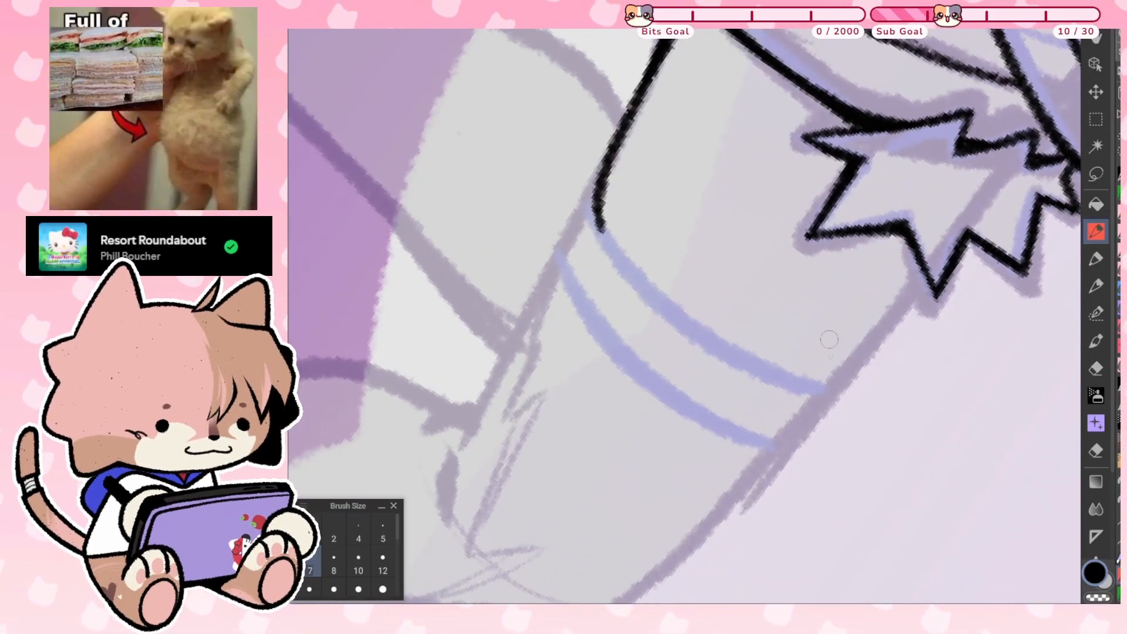
drag(822, 390, 928, 265)
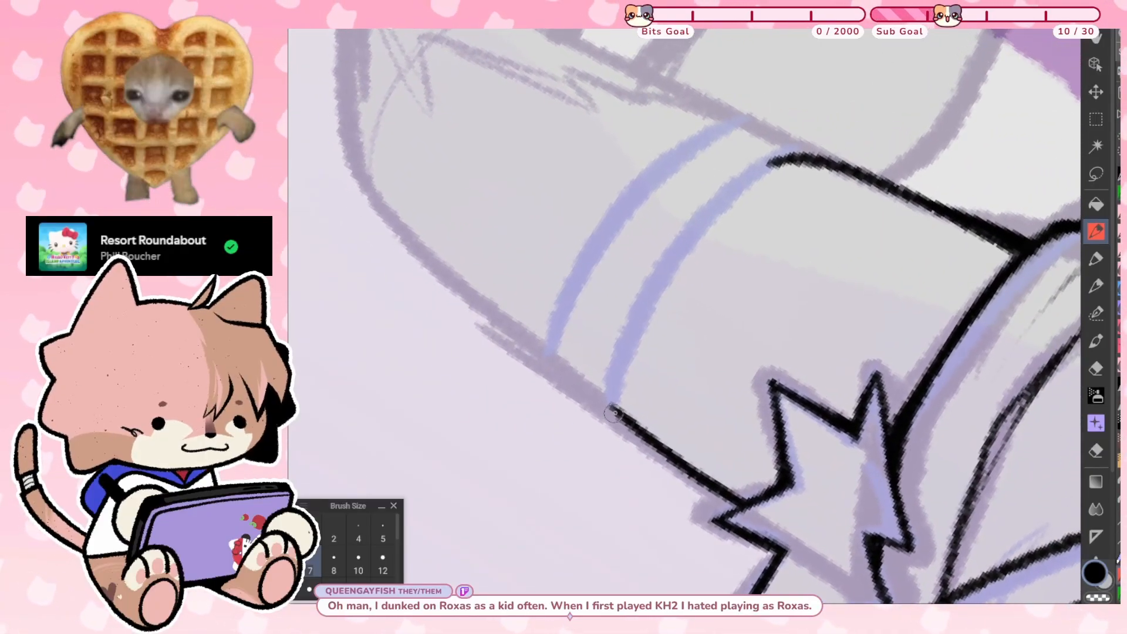
mouse_move(614, 404)
mouse_down()
mouse_move(619, 354)
mouse_move(693, 226)
mouse_move(781, 157)
mouse_move(816, 154)
mouse_up()
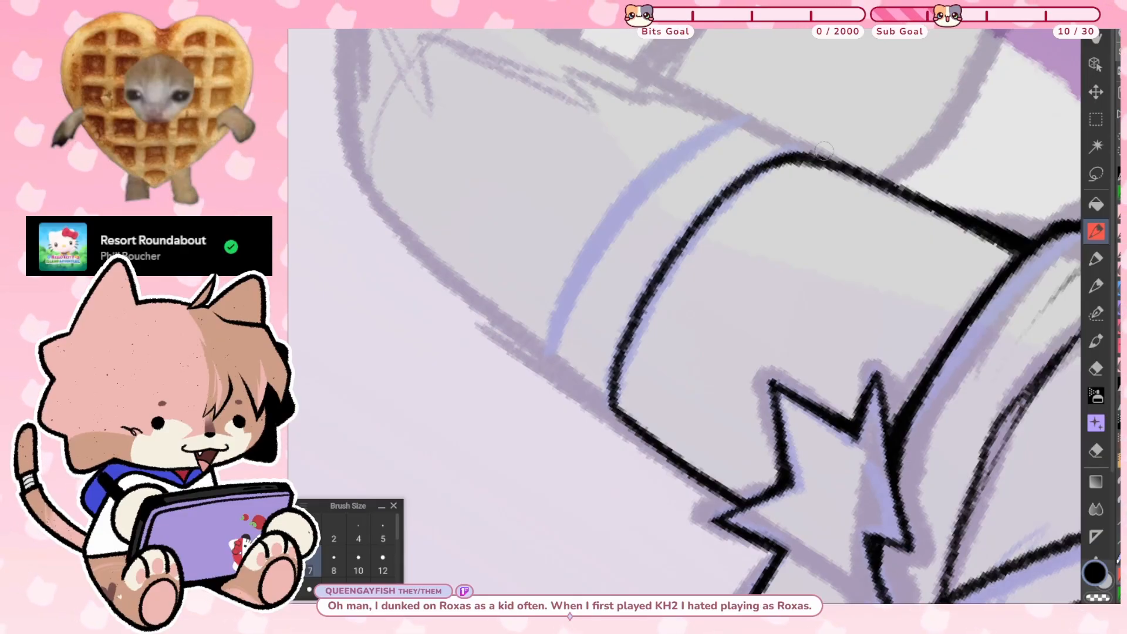
Extend both leg contours to the farther band line and ink that curved line to close the band
drag(619, 366, 621, 416)
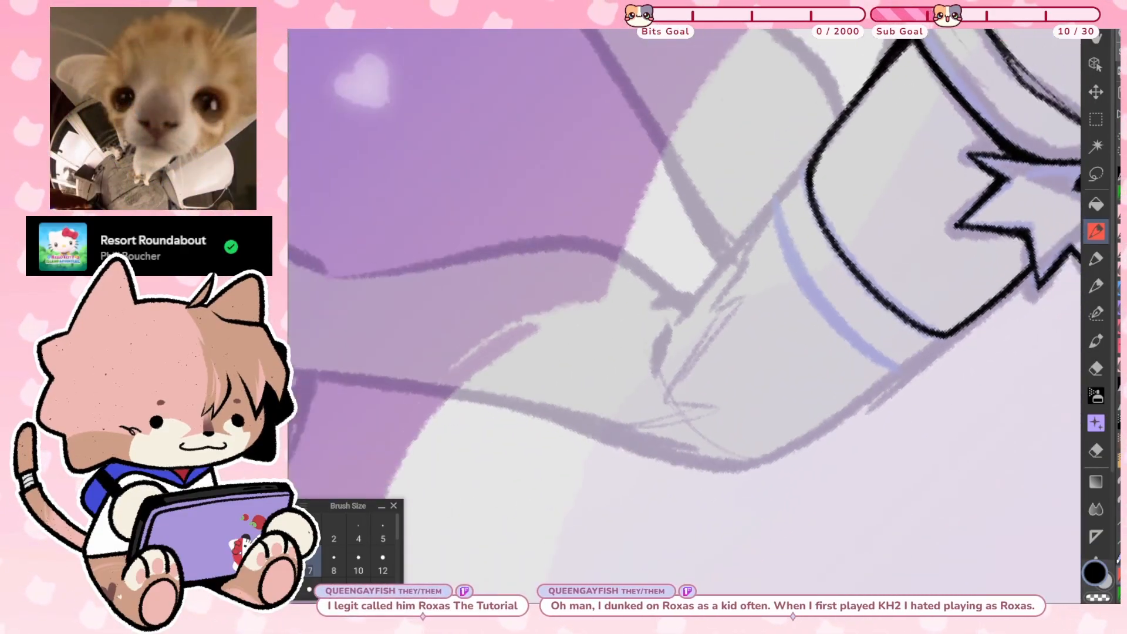
scroll(684, 317, up, 2)
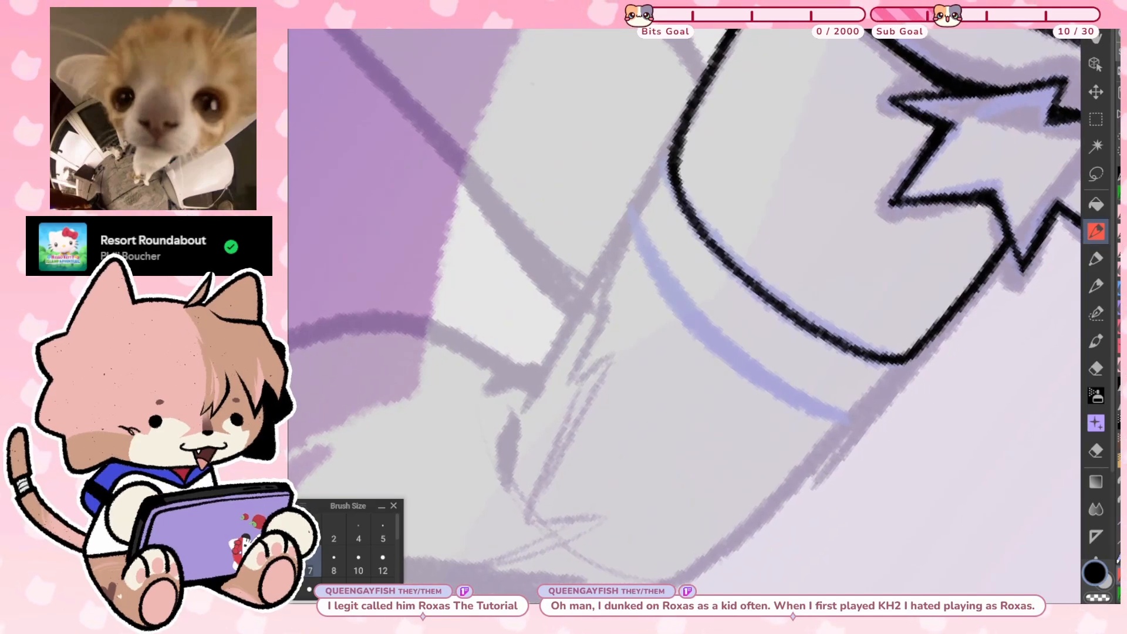
drag(631, 221, 678, 138)
key(ctrl+z)
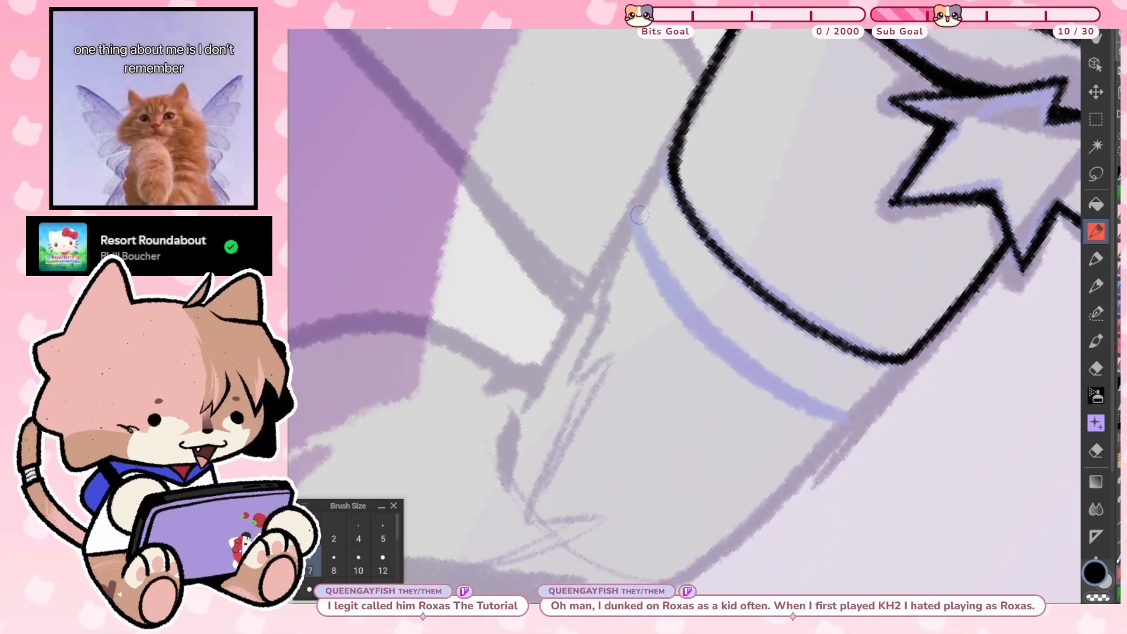
drag(631, 222, 676, 151)
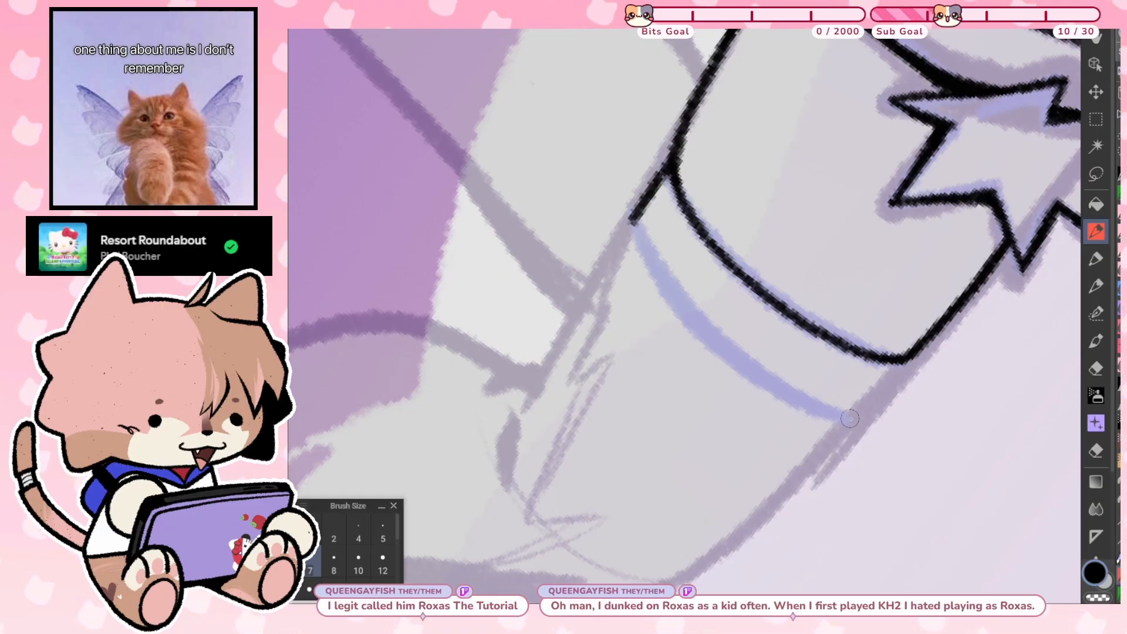
drag(843, 421, 907, 354)
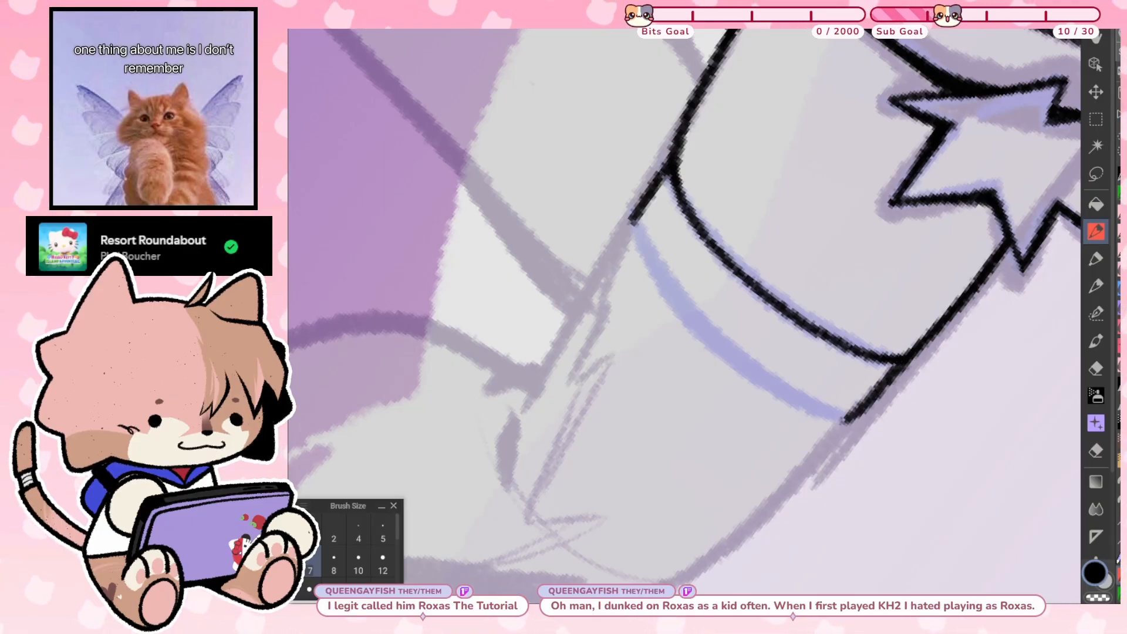
mouse_move(631, 222)
mouse_down()
mouse_move(746, 155)
mouse_move(800, 165)
mouse_move(753, 120)
mouse_move(817, 145)
mouse_move(797, 97)
mouse_up()
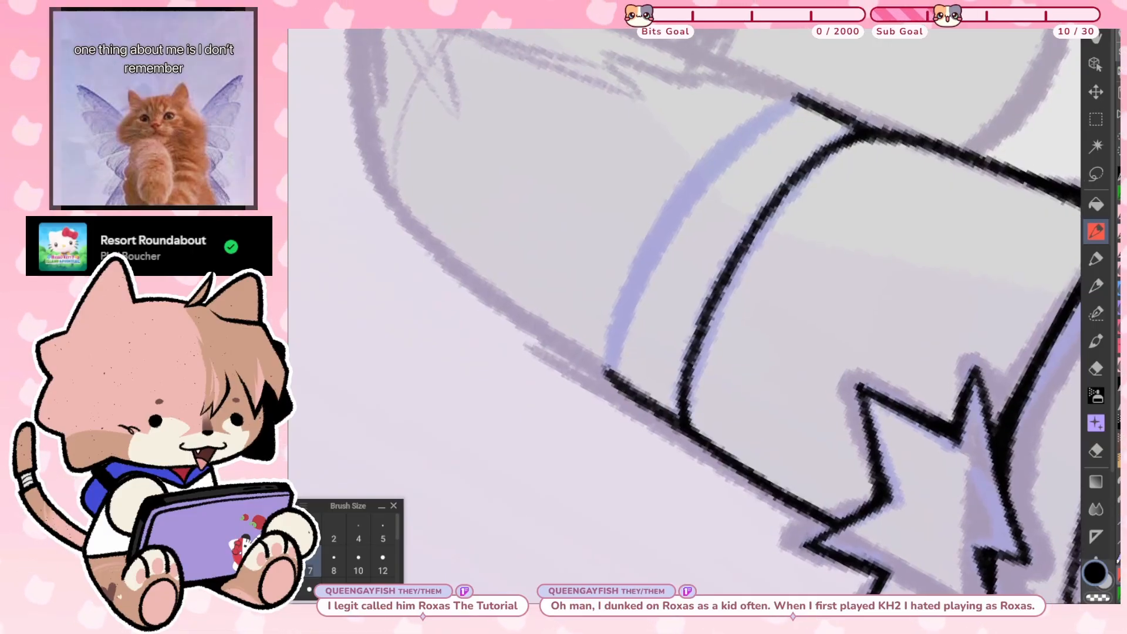
mouse_move(610, 371)
mouse_down()
mouse_move(658, 223)
mouse_move(714, 155)
mouse_move(798, 94)
mouse_up()
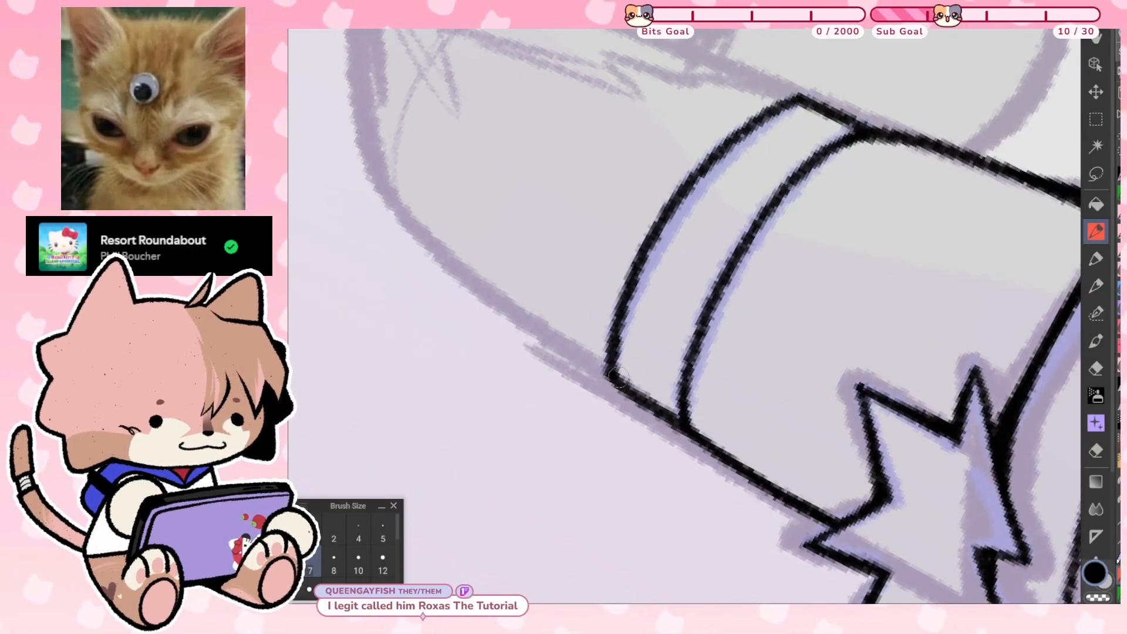
Ink the inner leg contour from the finished band to the crease at the back of the bent knee
mouse_move(669, 217)
mouse_down()
mouse_move(843, 327)
mouse_move(787, 229)
mouse_move(773, 280)
mouse_up()
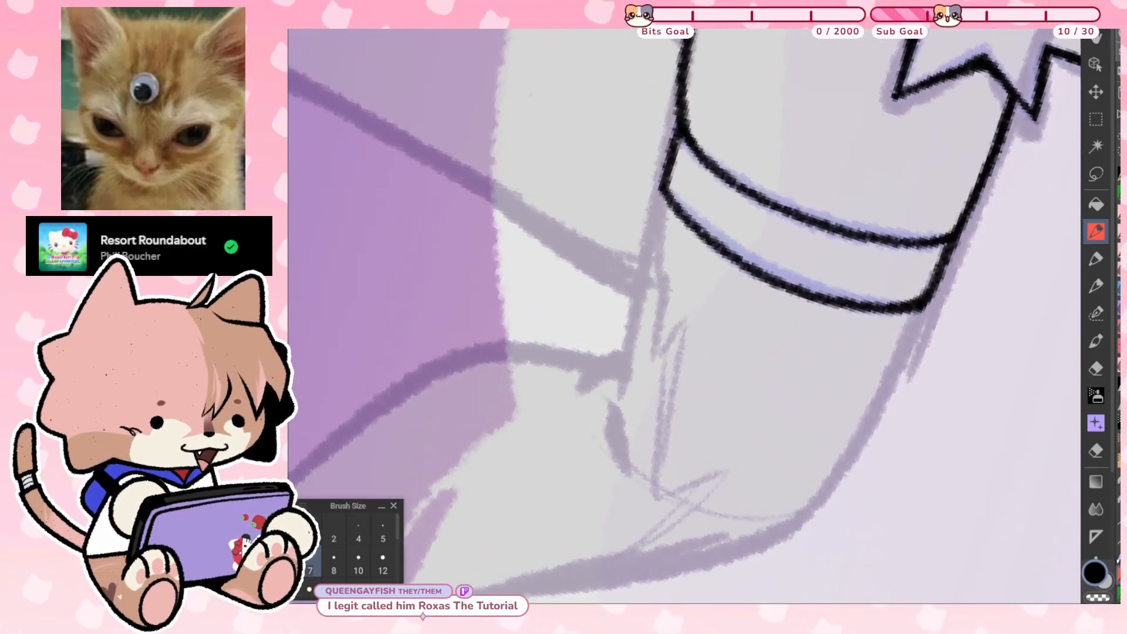
mouse_move(664, 187)
mouse_down()
mouse_move(646, 230)
mouse_move(624, 392)
mouse_up()
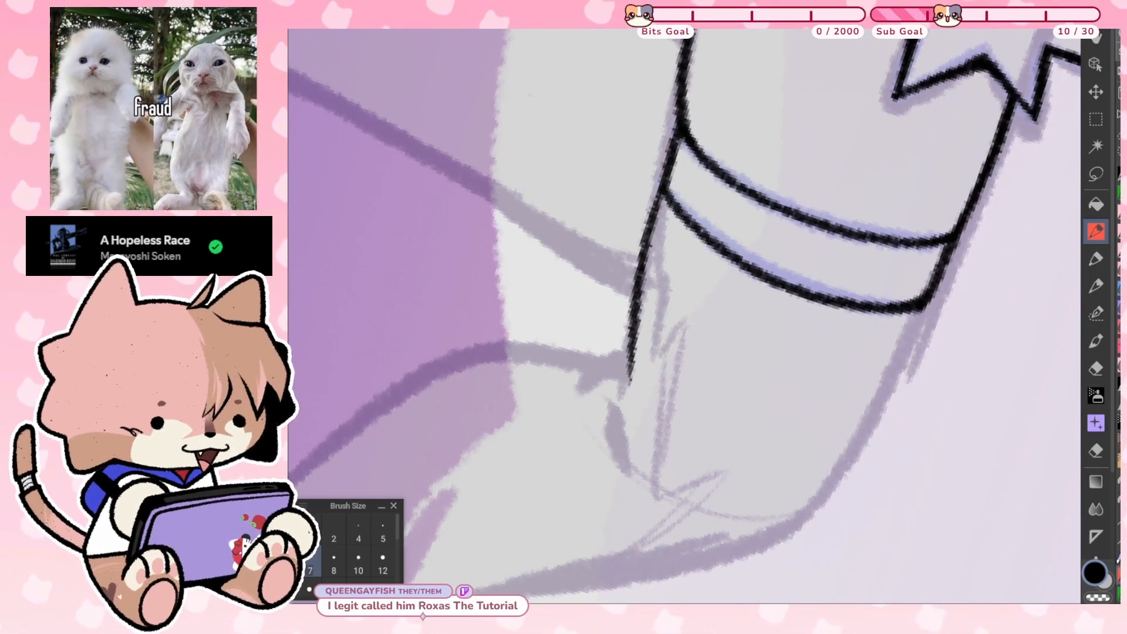
key(ctrl+z)
mouse_move(658, 192)
mouse_down()
mouse_move(621, 381)
mouse_move(623, 363)
mouse_up()
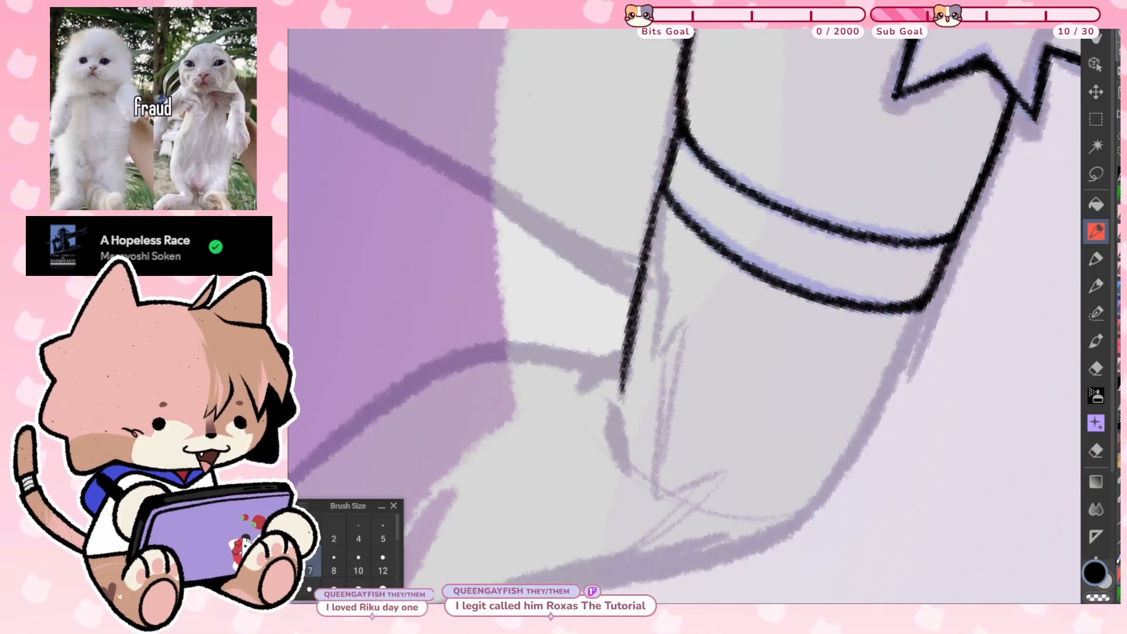
Ink the outer leg contour from the band's other corner up to the start of the rounded knee
mouse_move(620, 408)
mouse_down()
mouse_move(624, 310)
mouse_move(601, 304)
mouse_move(546, 370)
mouse_move(561, 359)
mouse_move(561, 313)
mouse_move(562, 333)
mouse_move(619, 209)
mouse_move(767, 139)
mouse_move(912, 151)
mouse_move(886, 322)
mouse_up()
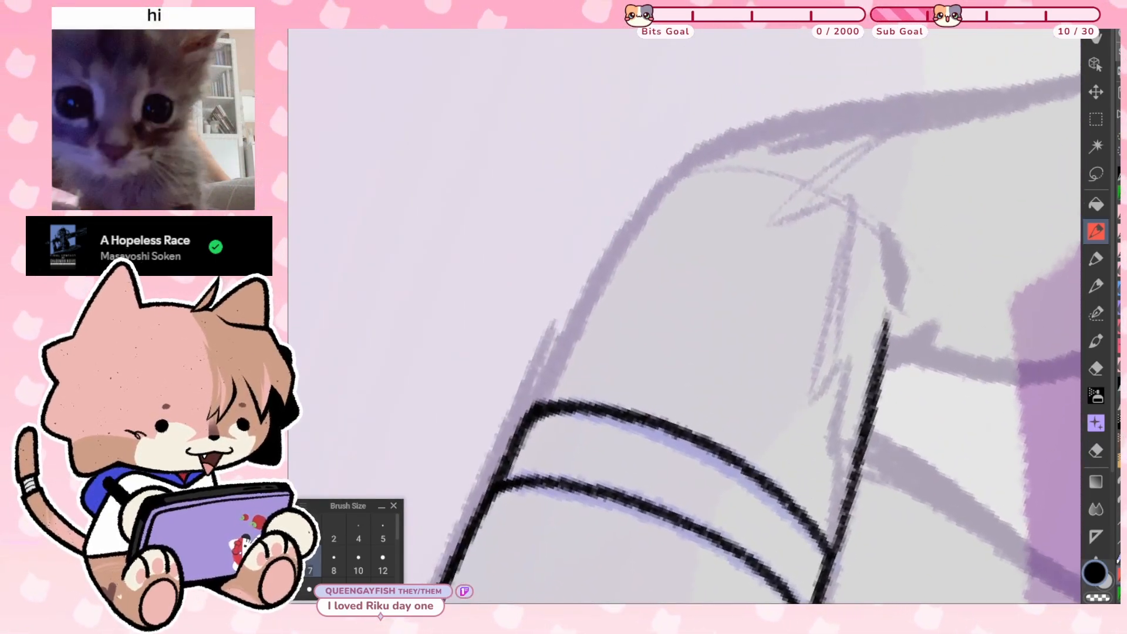
mouse_move(542, 413)
mouse_down()
mouse_move(569, 323)
mouse_move(622, 237)
mouse_move(672, 179)
mouse_move(746, 131)
mouse_up()
key(ctrl+z)
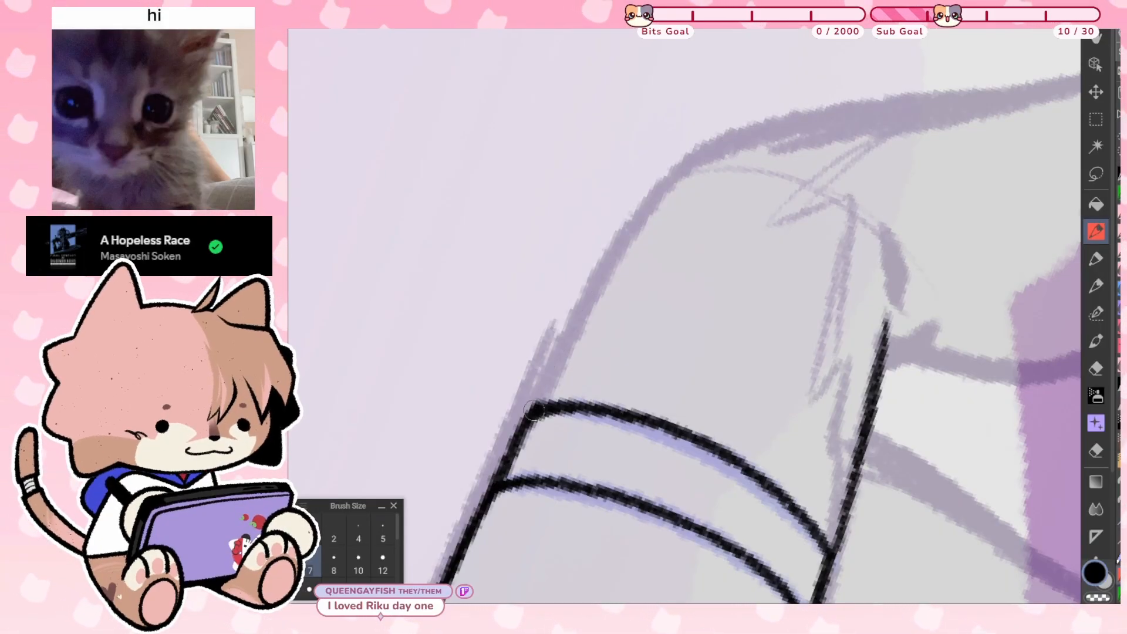
mouse_move(534, 406)
mouse_down()
mouse_move(595, 278)
mouse_move(643, 210)
mouse_move(681, 167)
mouse_move(744, 132)
mouse_up()
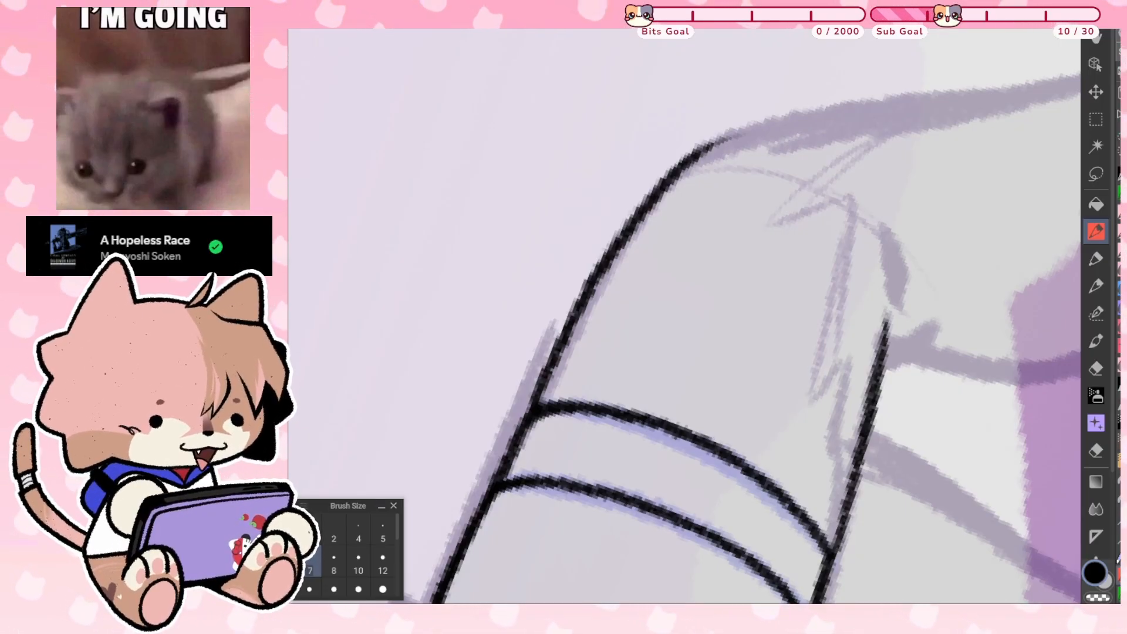
Ink the outer leg contour around the rounded knee and onto the start of the shin, thickening the line along the bend
mouse_move(716, 140)
mouse_down()
mouse_move(634, 344)
mouse_move(590, 382)
mouse_up()
mouse_move(579, 424)
mouse_down()
mouse_move(592, 381)
mouse_move(664, 271)
mouse_up()
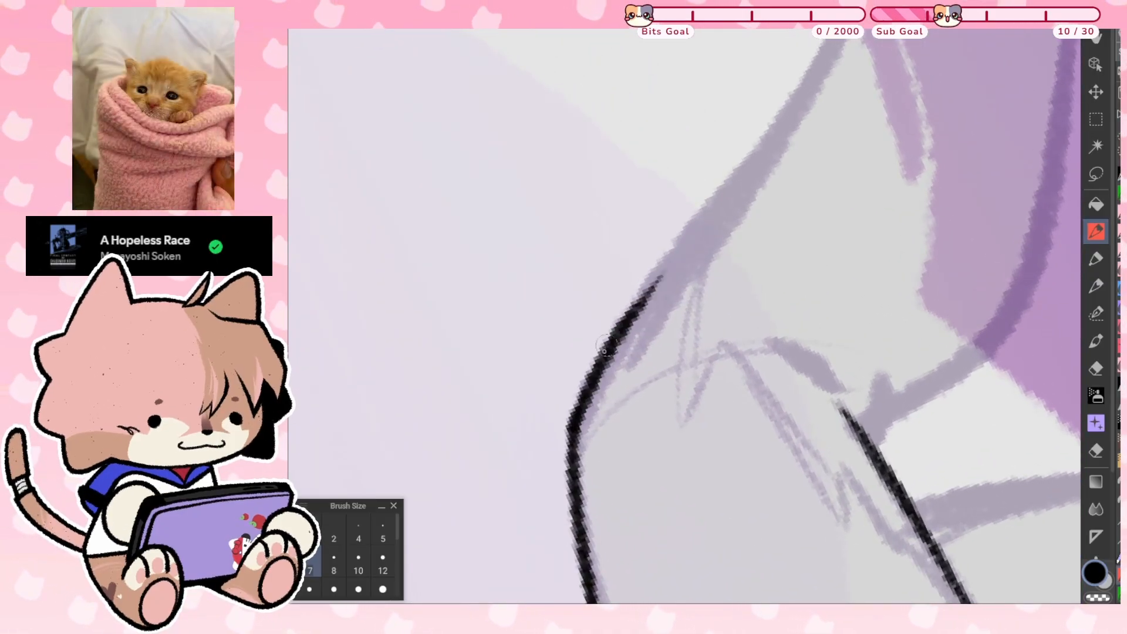
drag(610, 352, 787, 114)
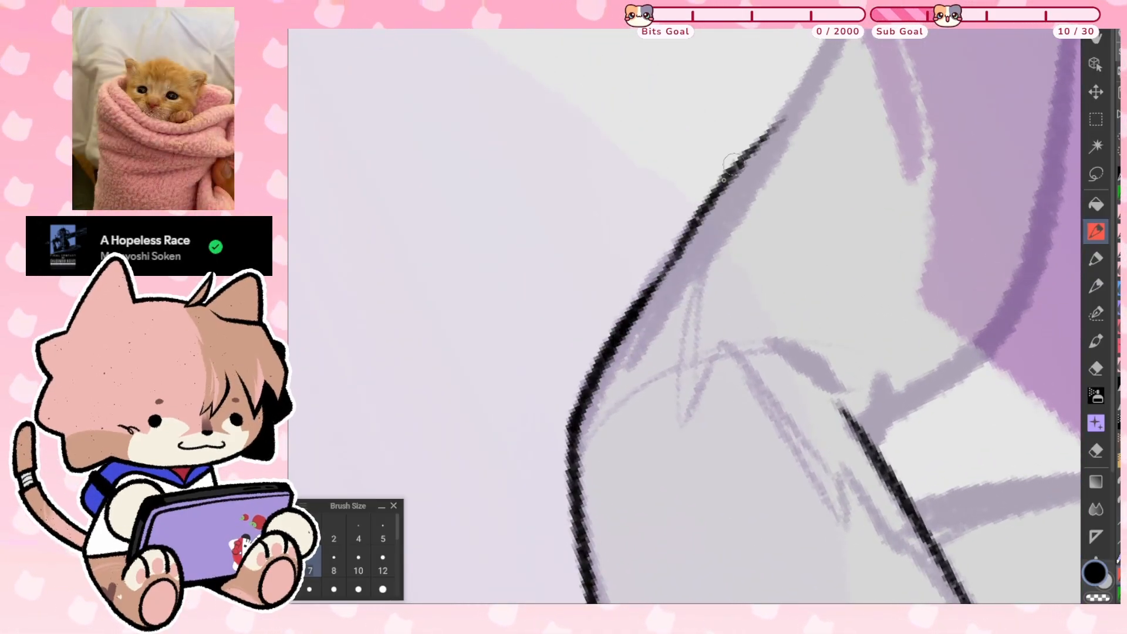
drag(669, 259, 793, 108)
scroll(778, 425, down, 2)
mouse_move(778, 425)
mouse_down()
mouse_move(745, 329)
mouse_move(725, 322)
mouse_up()
scroll(760, 414, up, 2)
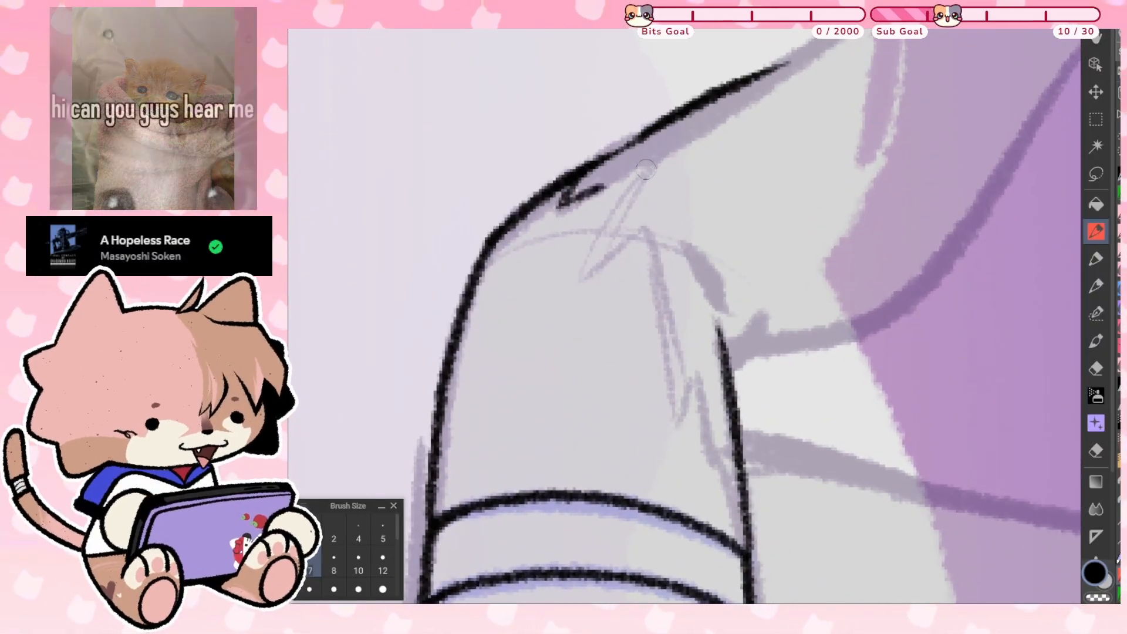
Ink the jagged fur marking across the knee, zigzagging from the outer contour to the inner contour above the band
mouse_move(561, 201)
mouse_down()
mouse_move(622, 173)
mouse_move(580, 287)
mouse_move(630, 184)
mouse_up()
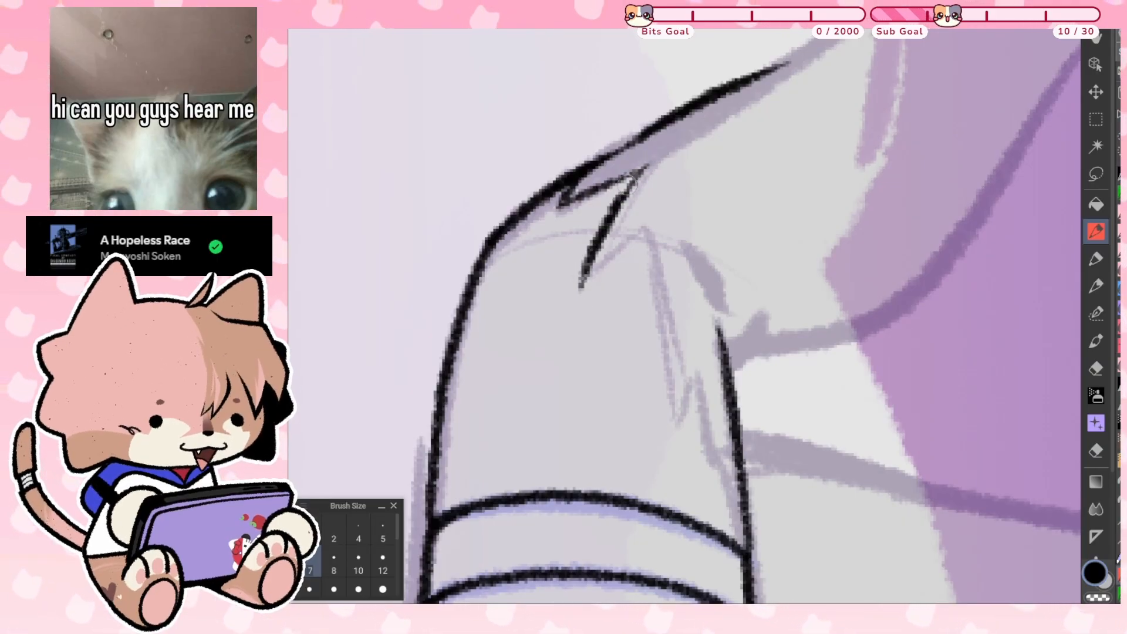
mouse_move(590, 248)
mouse_down()
mouse_move(628, 176)
mouse_move(587, 193)
mouse_move(641, 167)
mouse_up()
drag(641, 231, 660, 351)
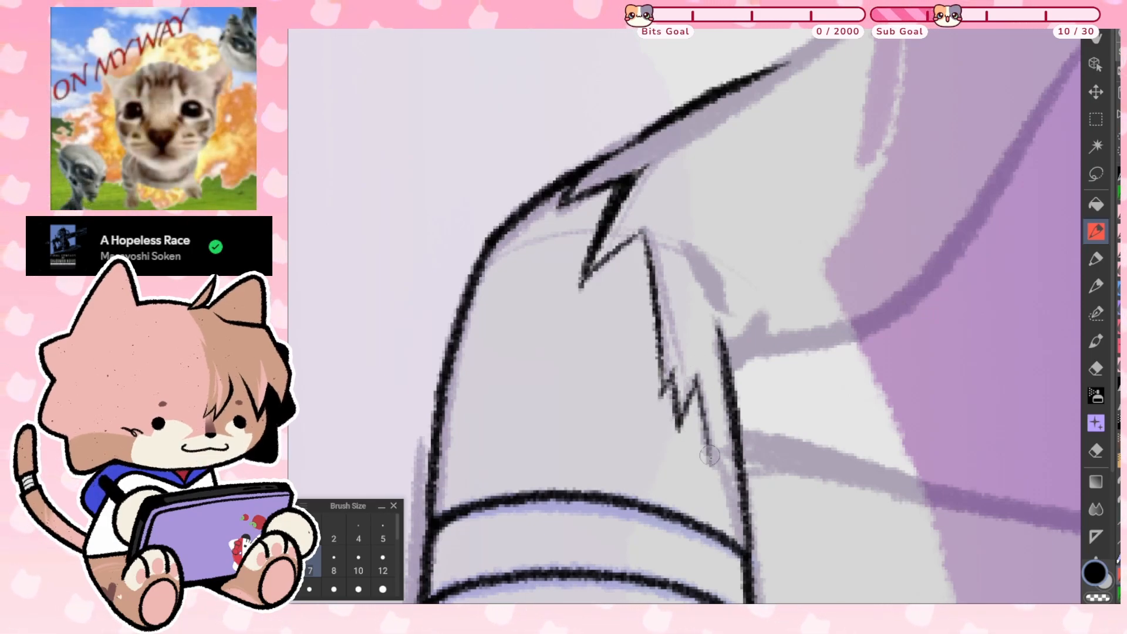
drag(721, 445, 737, 510)
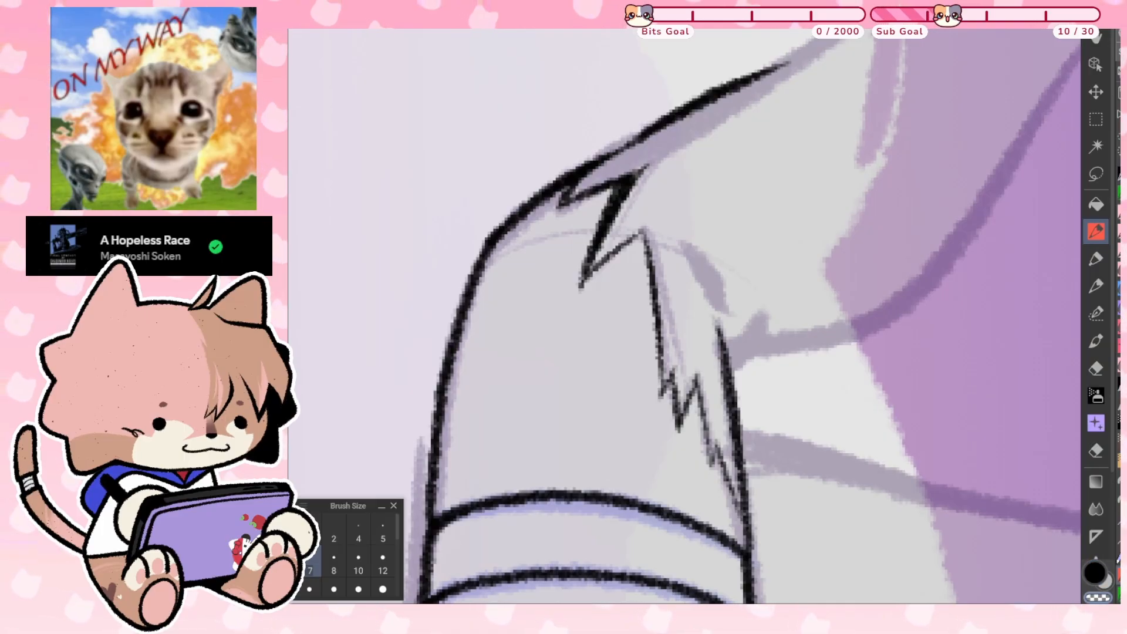
Thin and shorten the longest spike of the jagged knee marking with the transparent colour
drag(615, 189, 579, 282)
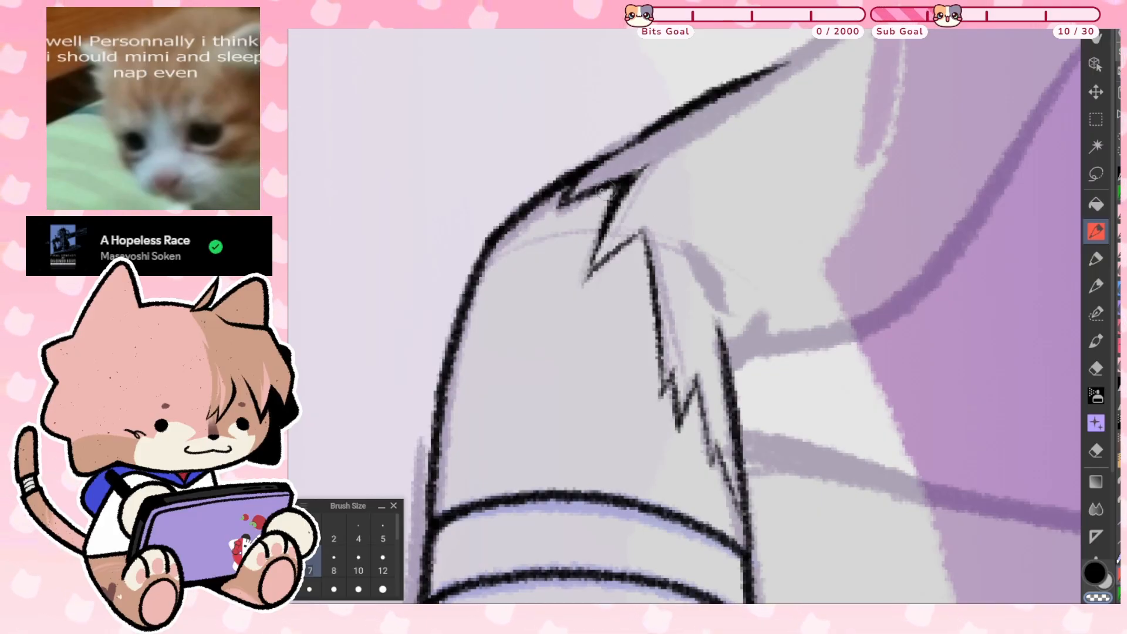
drag(559, 208, 596, 195)
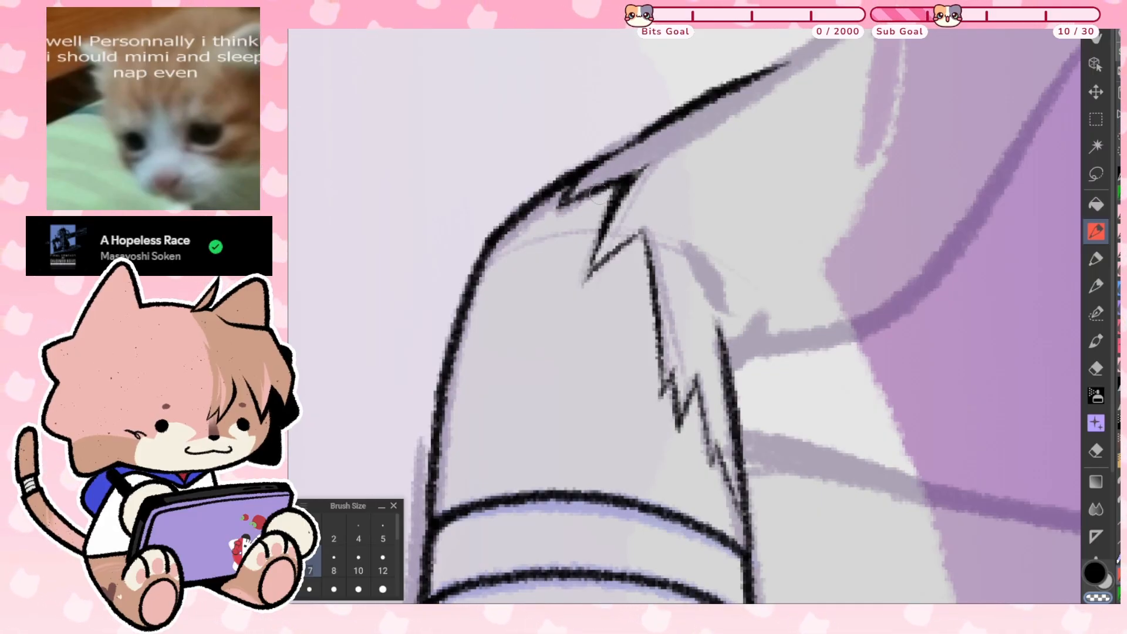
key(ctrl+at)
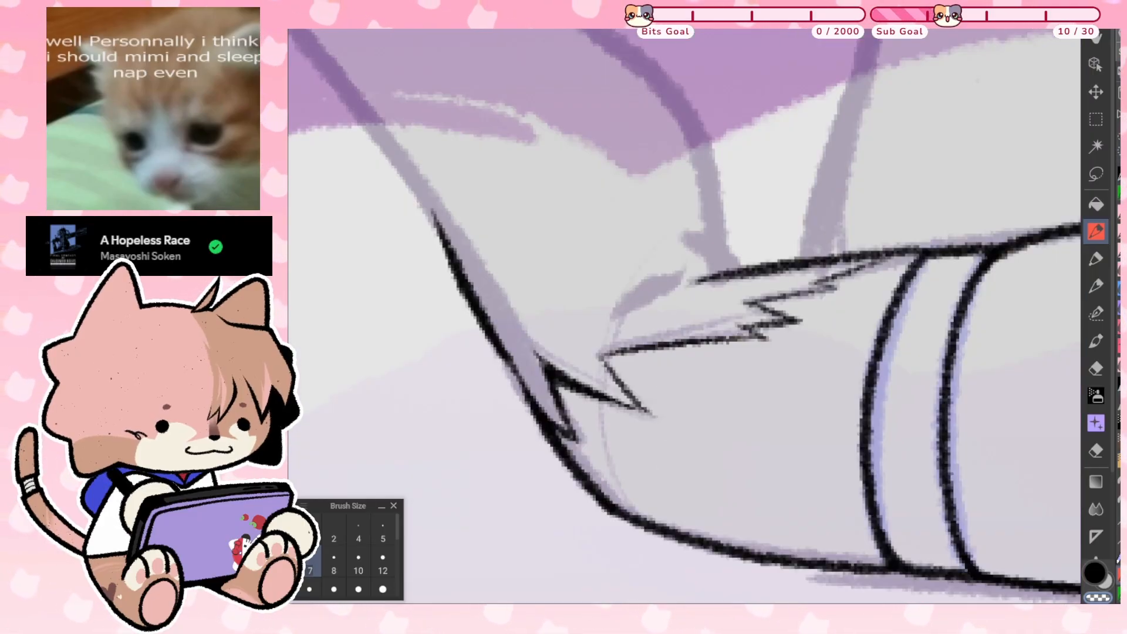
Ink the short crease tick at the back of the knee and the small curved fold beside the jagged marking
scroll(684, 316, down, 2)
scroll(684, 315, up, 1)
scroll(746, 200, up, 1)
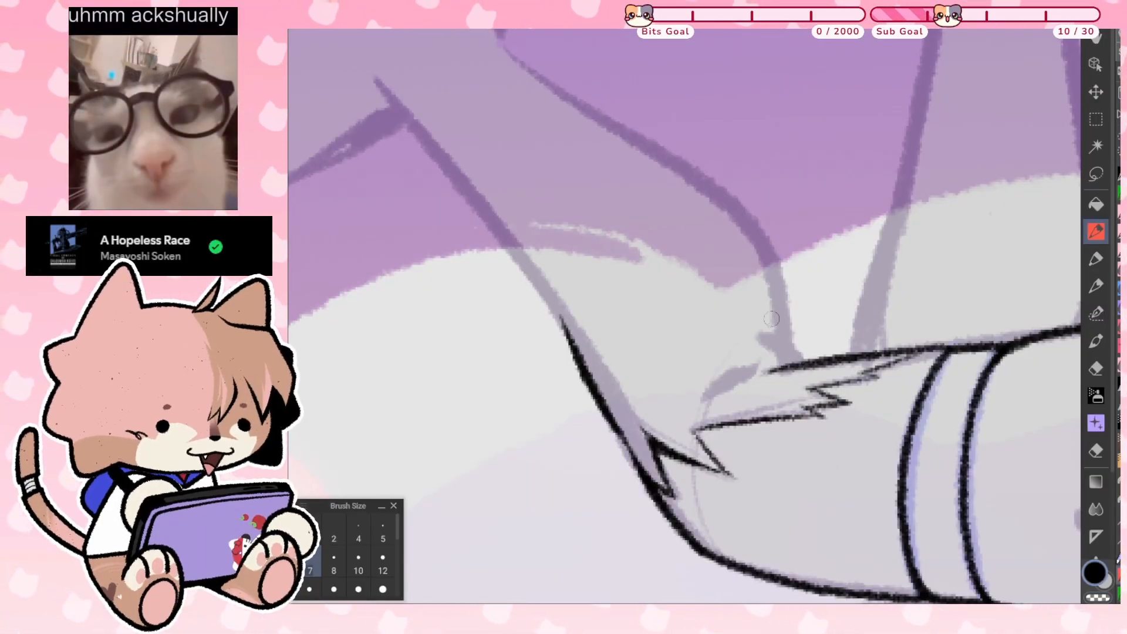
drag(788, 357, 795, 365)
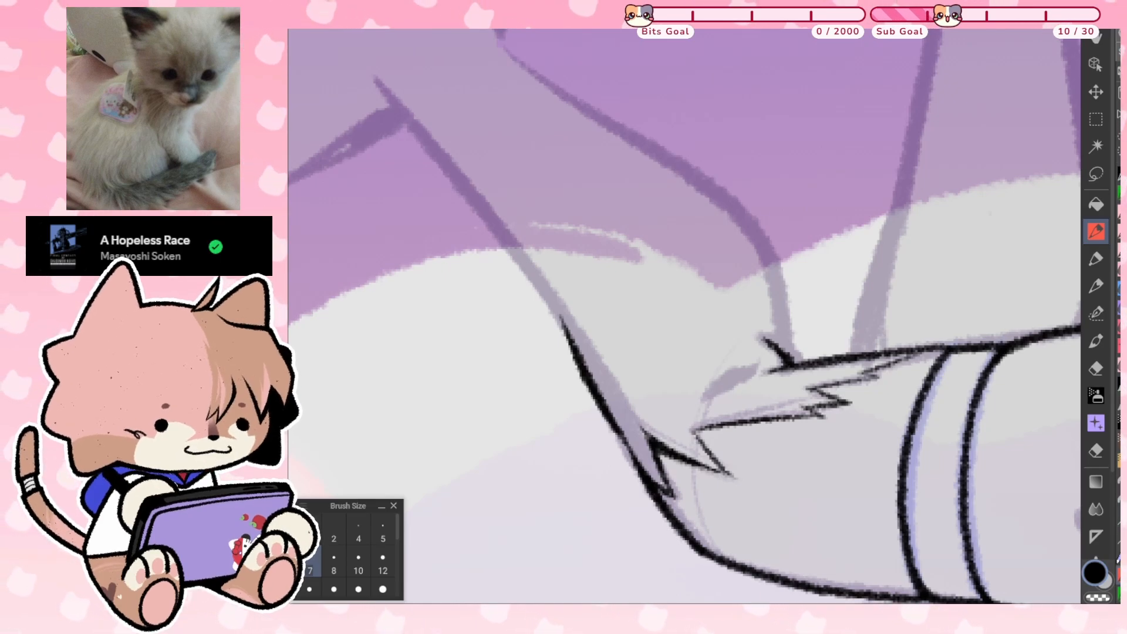
scroll(684, 316, up, 1)
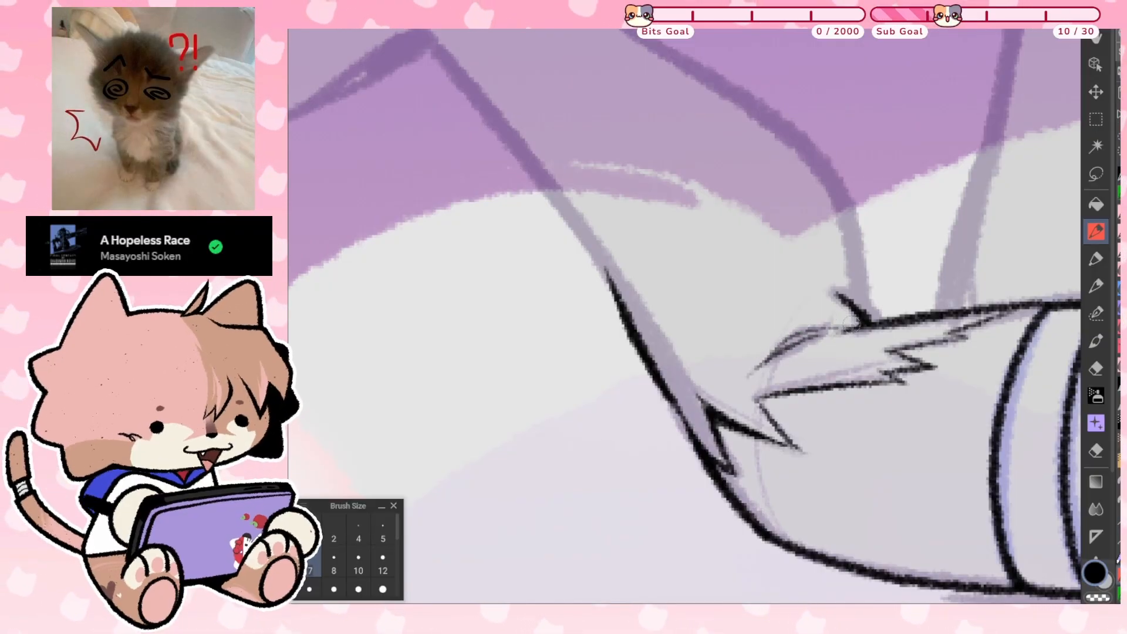
Flip the canvas horizontally and ink the calf contour from below the heel down to the crease behind the knee
scroll(852, 325, down, 2)
scroll(852, 325, up, 1)
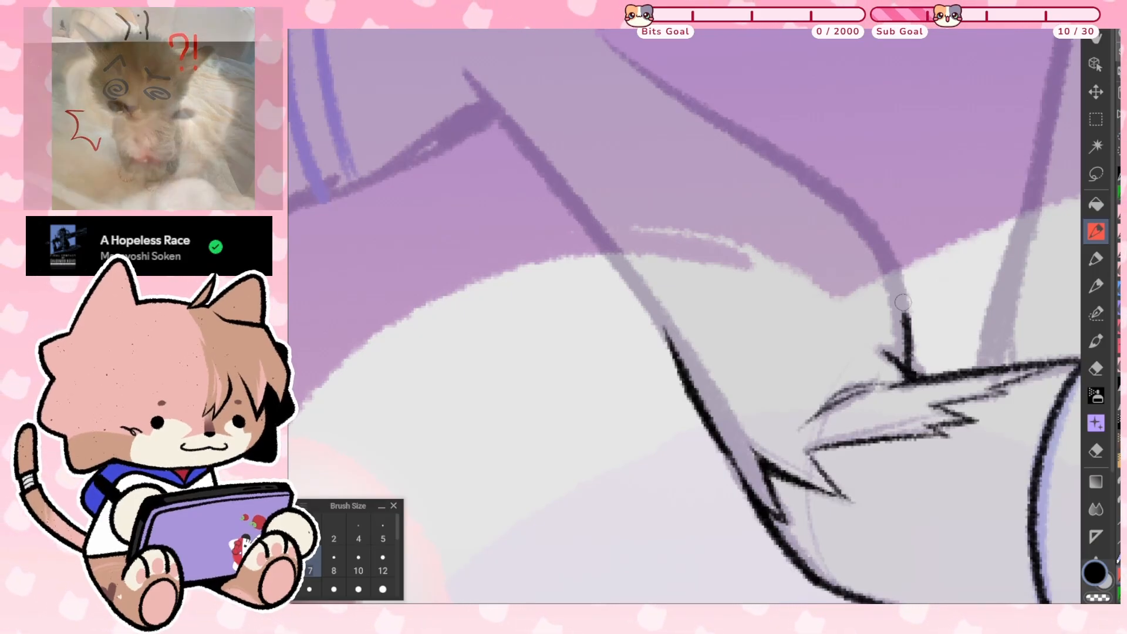
key(ctrl+z)
key(h)
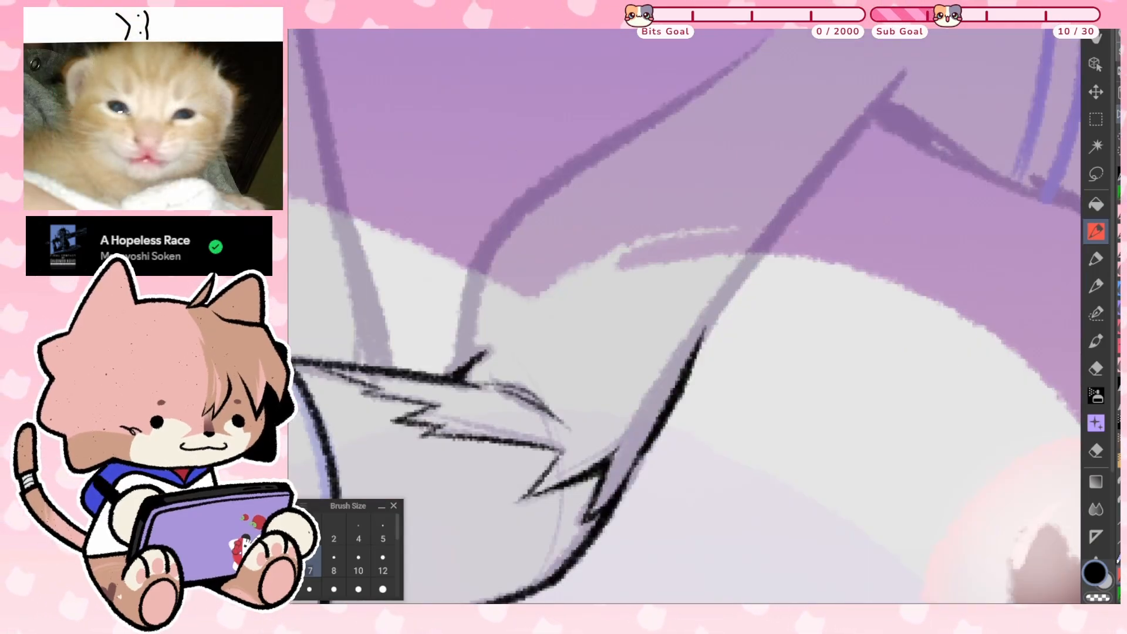
scroll(683, 316, down, 1)
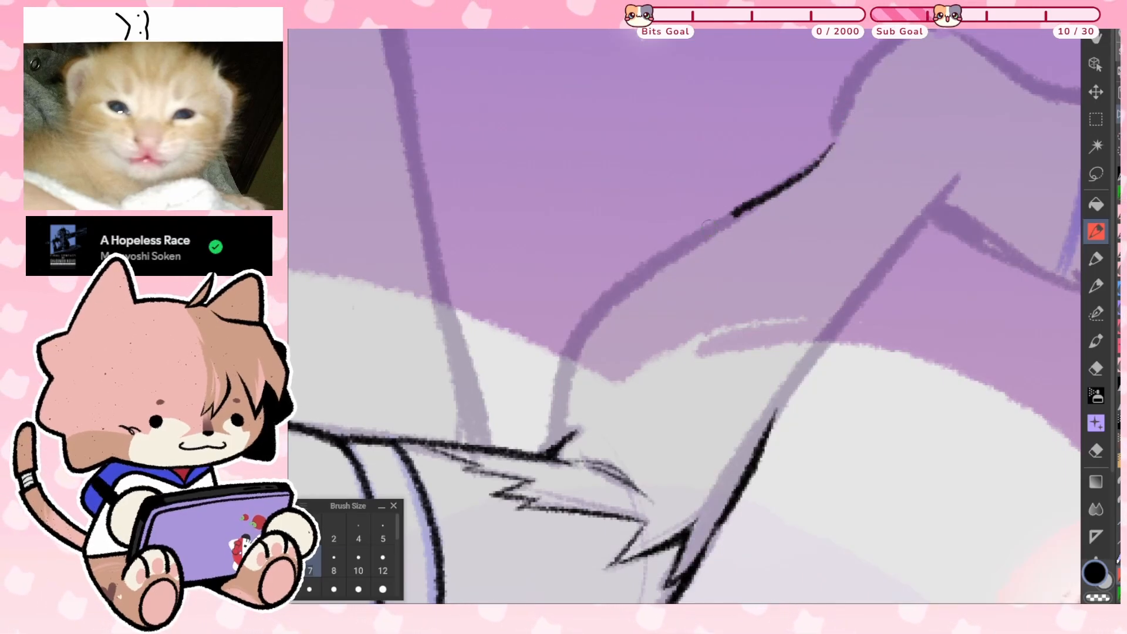
mouse_move(707, 223)
mouse_down()
mouse_move(614, 294)
mouse_move(568, 359)
mouse_move(552, 449)
mouse_up()
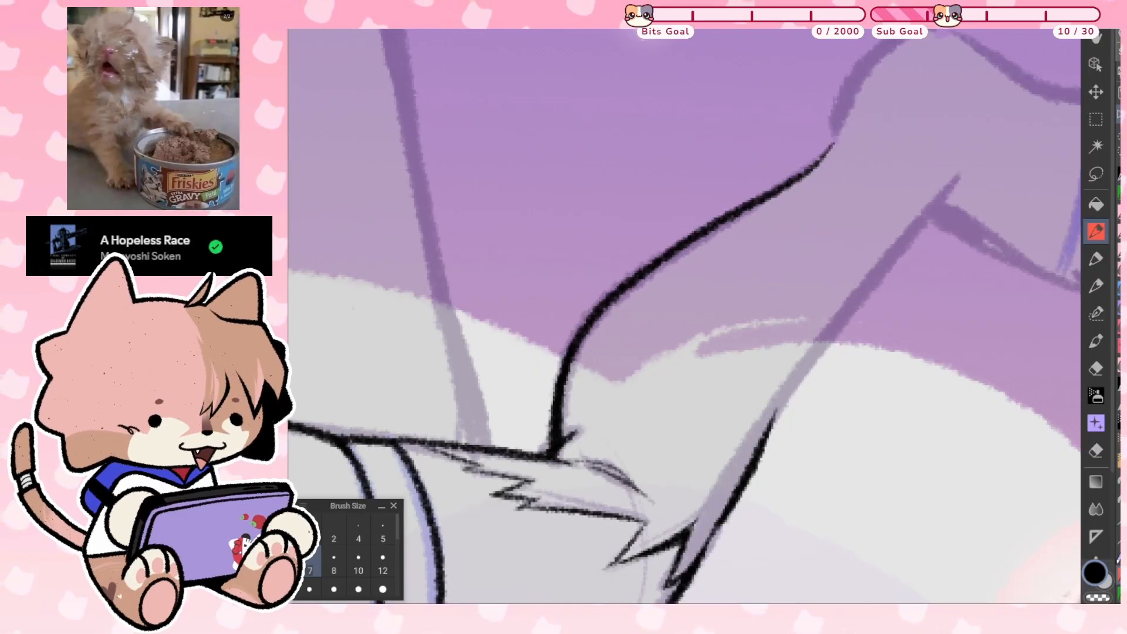
Thicken and blend the line corner where the calf contour meets the thigh at the knee crease
mouse_move(559, 435)
mouse_down()
mouse_move(567, 409)
mouse_move(712, 377)
mouse_move(763, 326)
mouse_up()
mouse_move(708, 357)
mouse_down()
mouse_move(748, 333)
mouse_move(770, 302)
mouse_up()
drag(579, 428, 521, 316)
drag(681, 329, 648, 355)
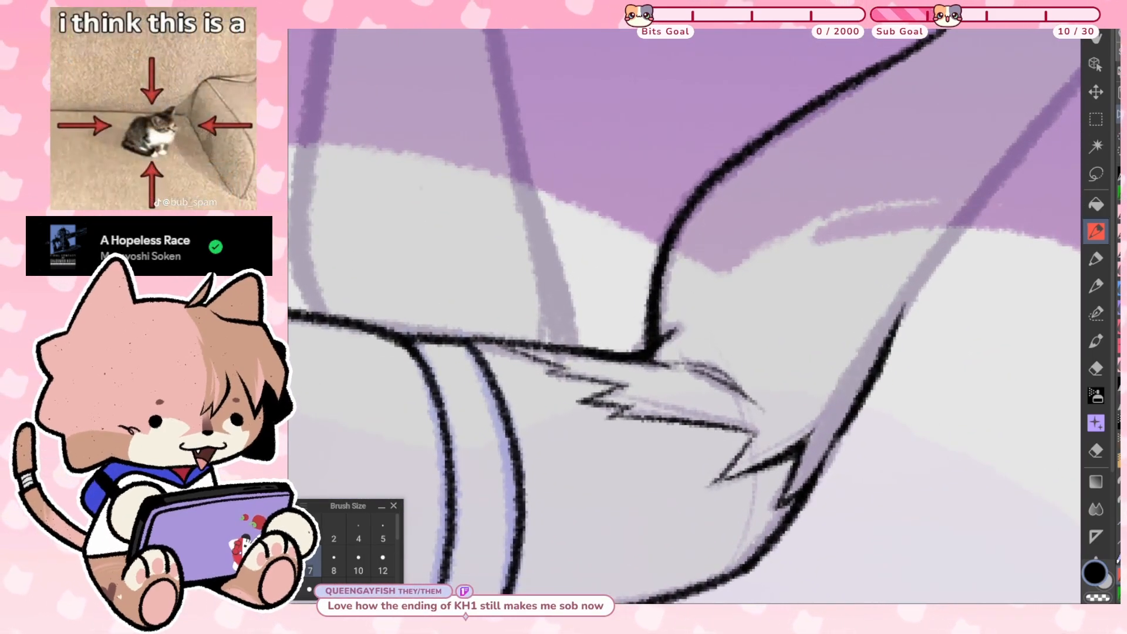
drag(649, 352, 554, 368)
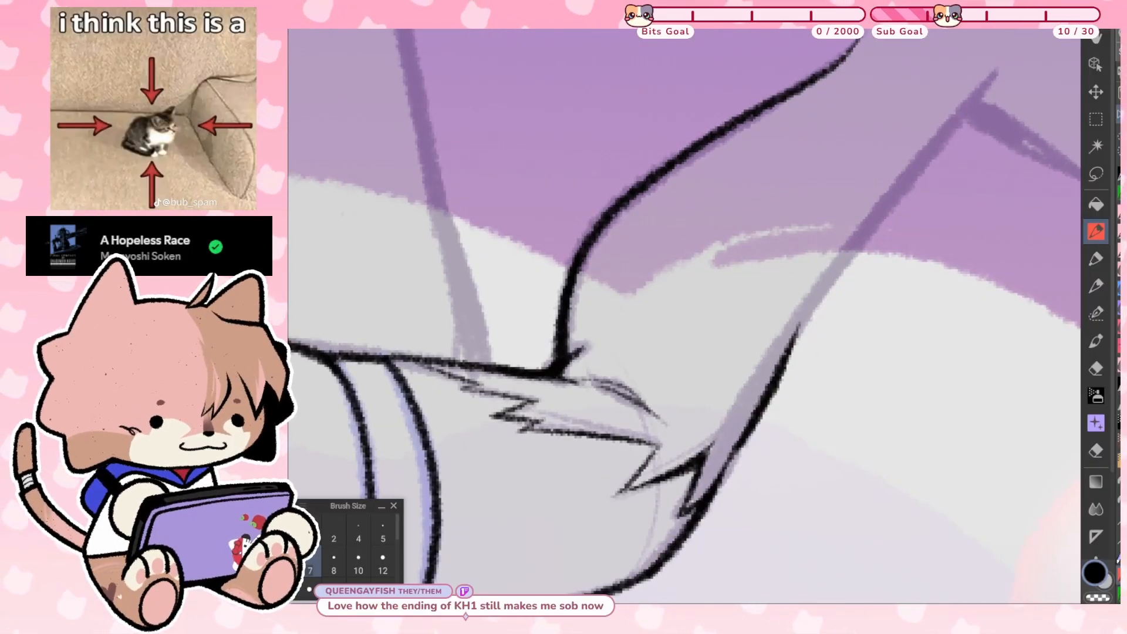
Ink the shin contour as one long stroke from the ankle crease down to the inked line at the knee
drag(763, 235, 587, 383)
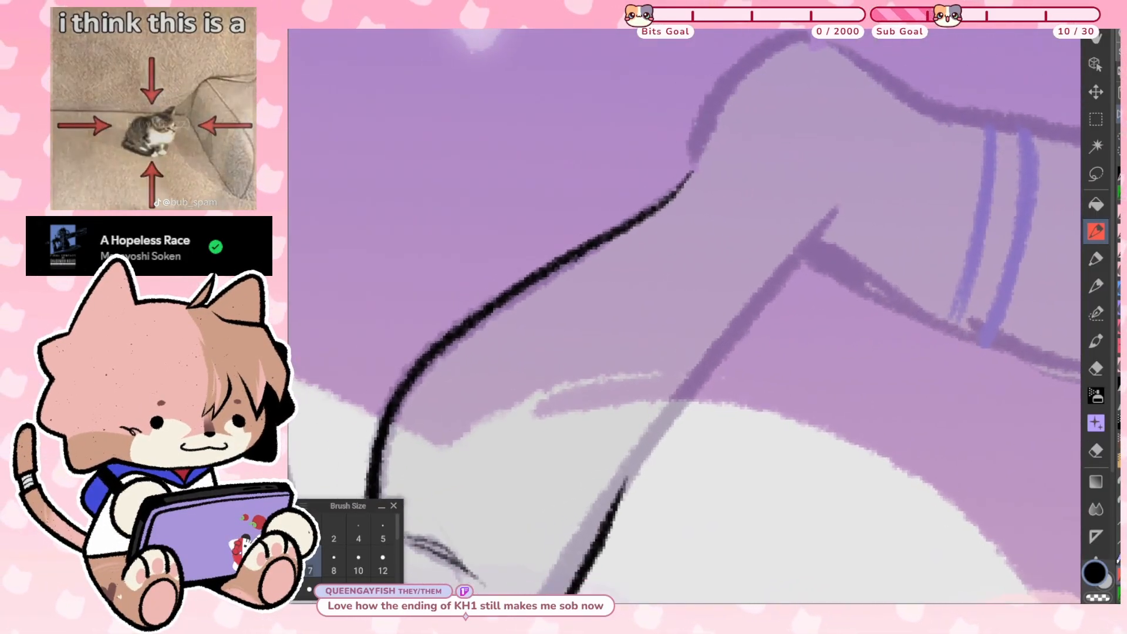
mouse_move(636, 467)
mouse_down()
mouse_move(671, 450)
mouse_move(834, 238)
mouse_up()
key(ctrl+z)
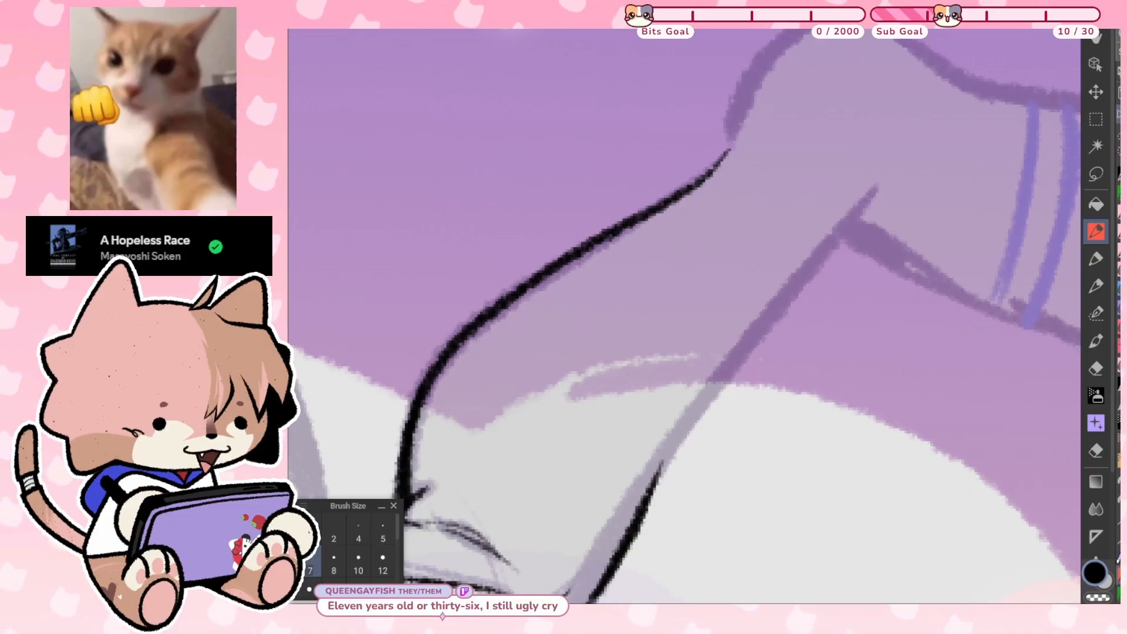
mouse_move(875, 197)
mouse_down()
mouse_move(693, 403)
mouse_move(640, 495)
mouse_up()
key(ctrl+z)
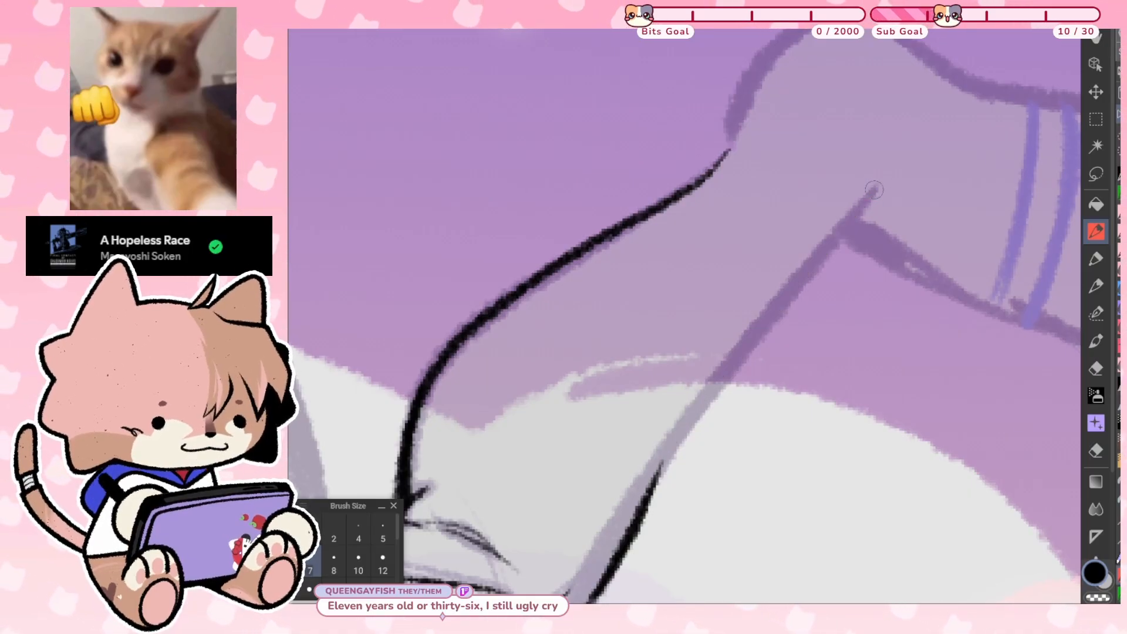
mouse_move(875, 189)
mouse_down()
mouse_move(663, 465)
mouse_move(649, 506)
mouse_up()
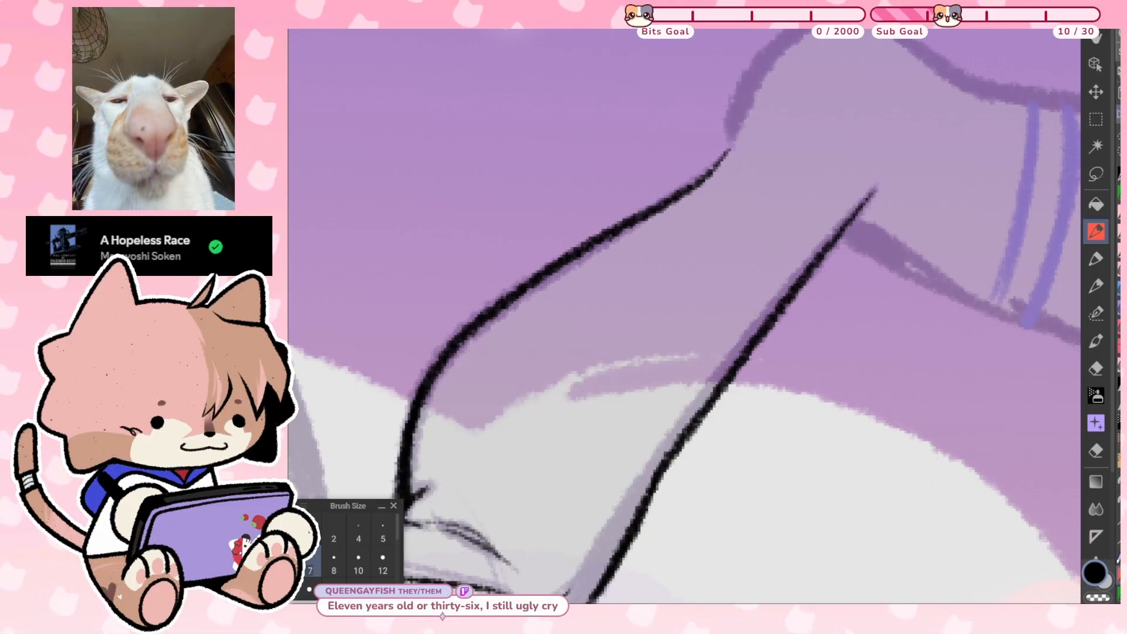
Ink the rounded heel contour of the lower foot from the end of the calf line to the start of the sole
scroll(719, 321, down, 3)
scroll(653, 467, up, 3)
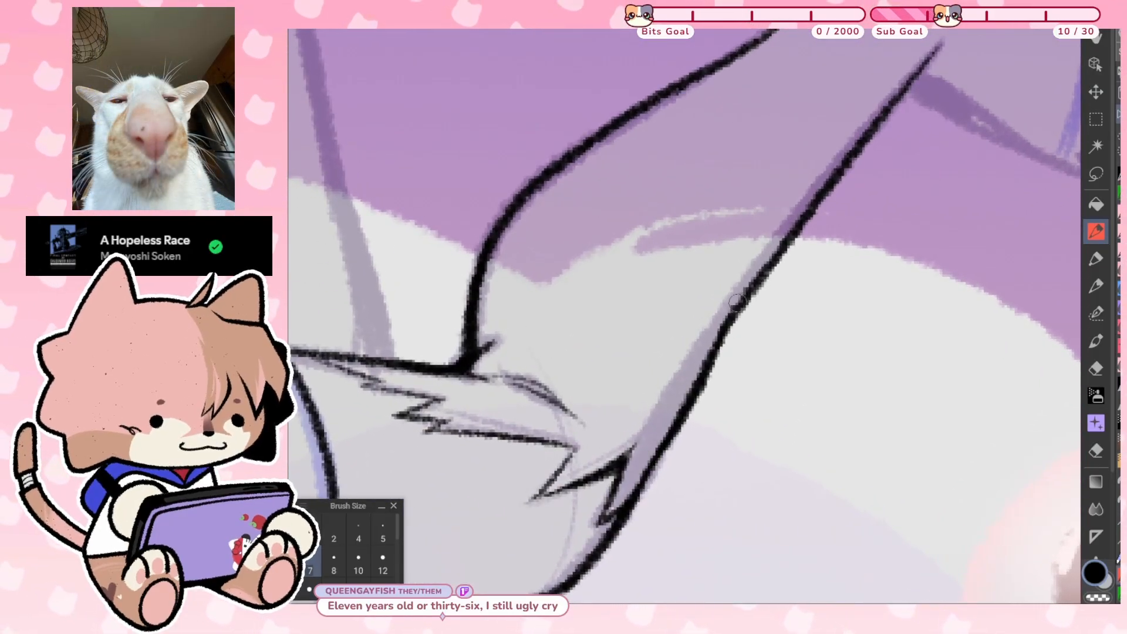
scroll(684, 317, down, 3)
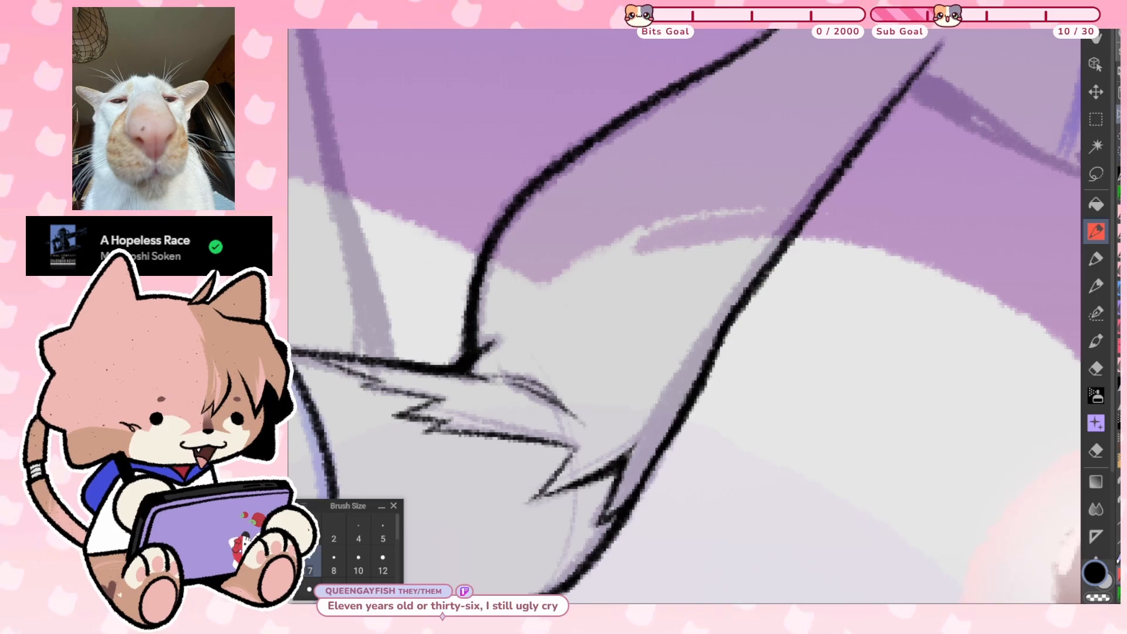
key(ctrl+0)
scroll(376, 340, up, 5)
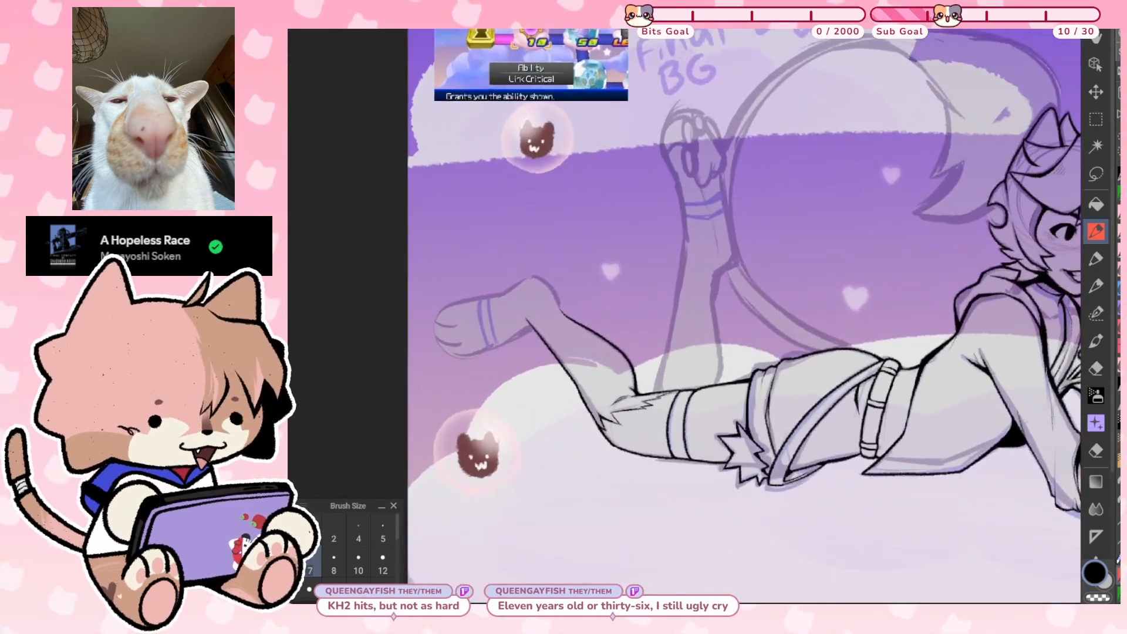
scroll(689, 182, up, 3)
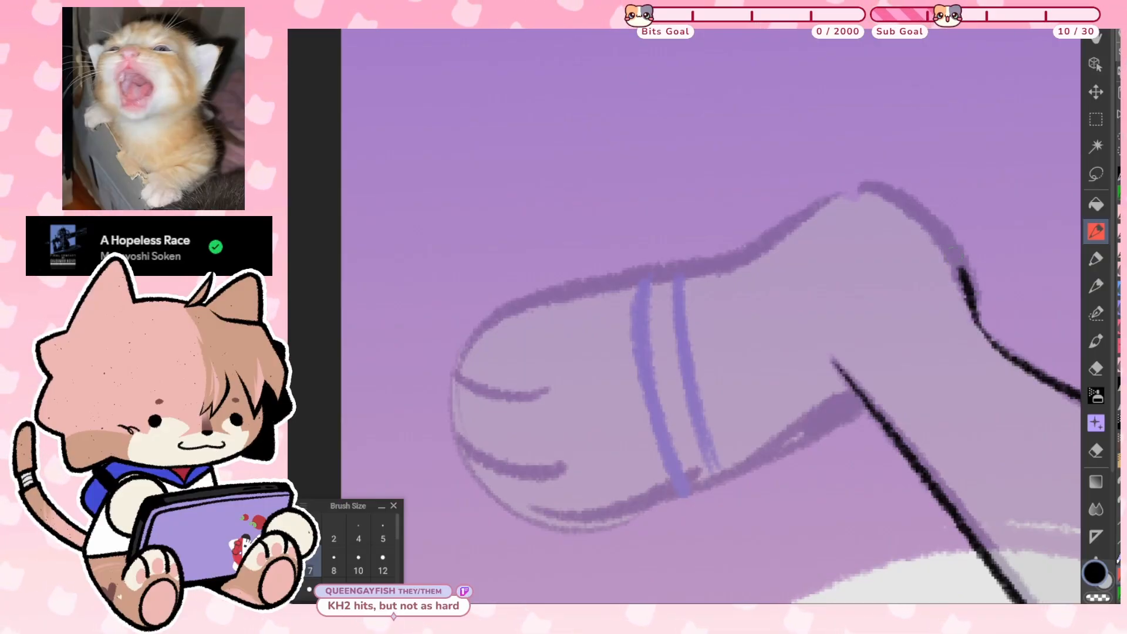
mouse_move(966, 274)
mouse_down()
mouse_move(893, 209)
mouse_move(850, 203)
mouse_move(806, 212)
mouse_move(731, 261)
mouse_up()
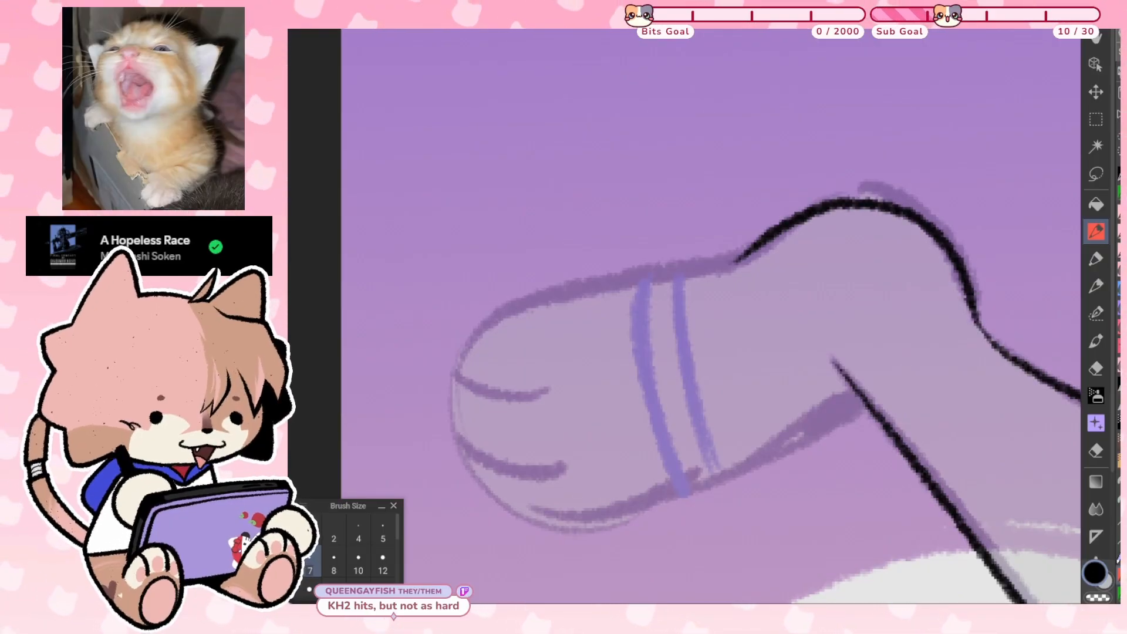
key(ctrl+z)
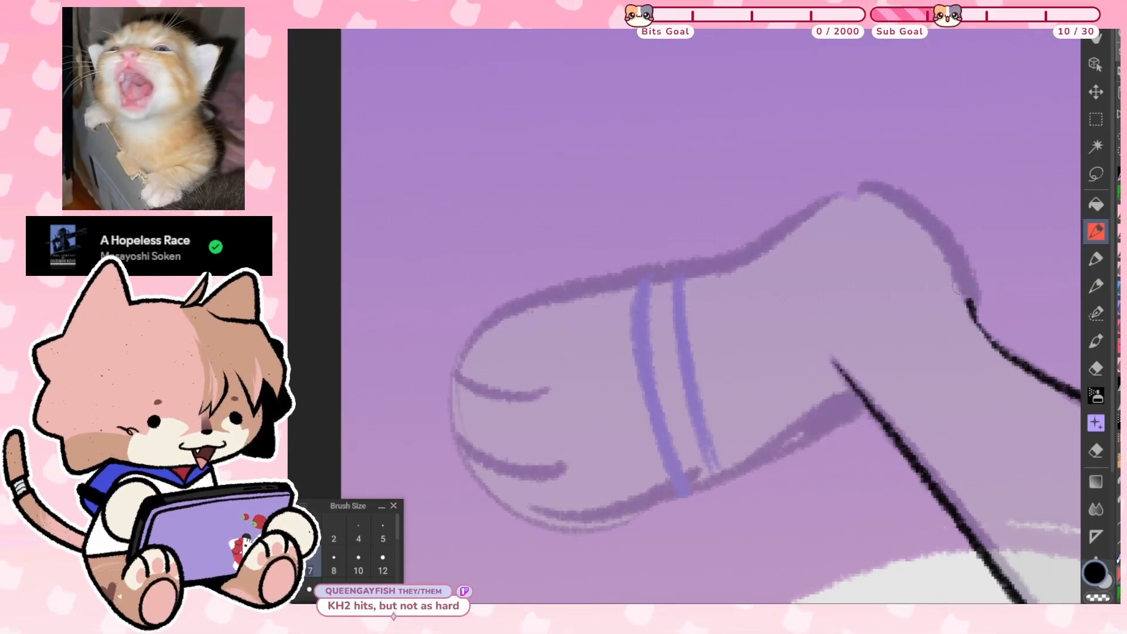
mouse_move(958, 287)
mouse_down()
mouse_move(911, 206)
mouse_move(844, 203)
mouse_move(756, 263)
mouse_up()
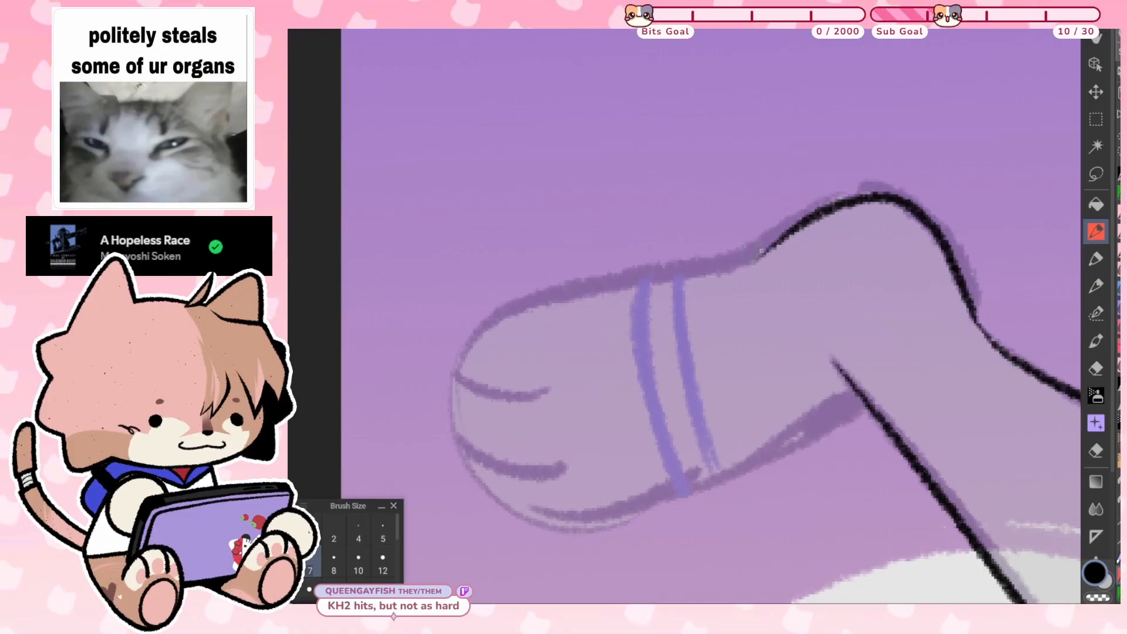
Ink the sole contour past the foot bands and around the toes, thicken its outer curve and taper the stroke's end
mouse_move(692, 282)
mouse_down()
mouse_move(512, 319)
mouse_move(455, 367)
mouse_move(490, 498)
mouse_up()
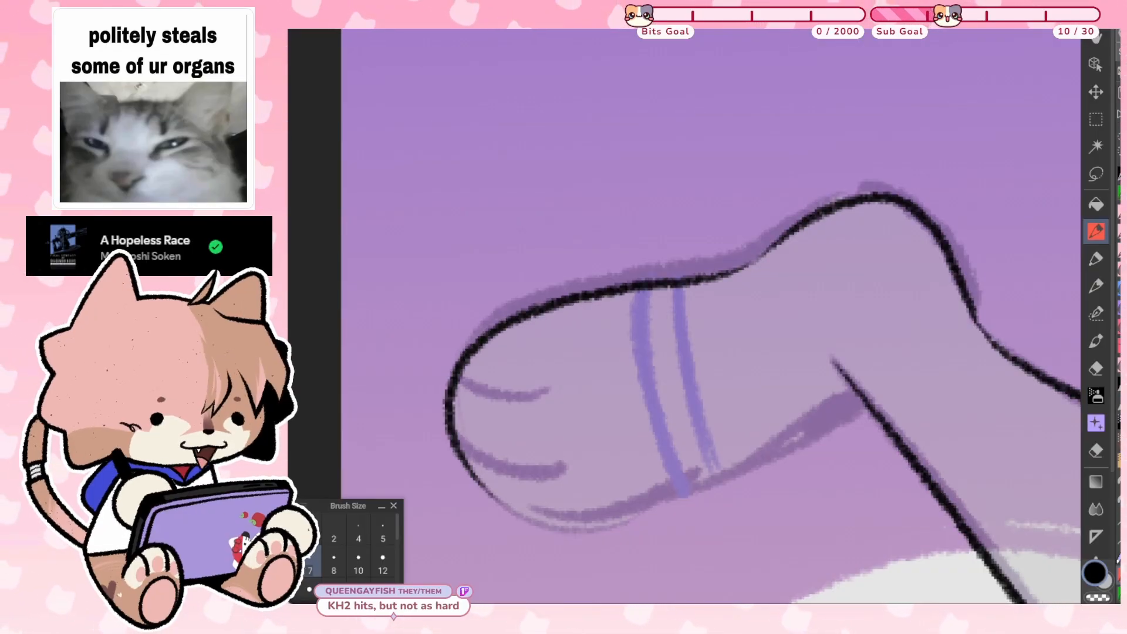
key(minus)
key(minus)
key(minus)
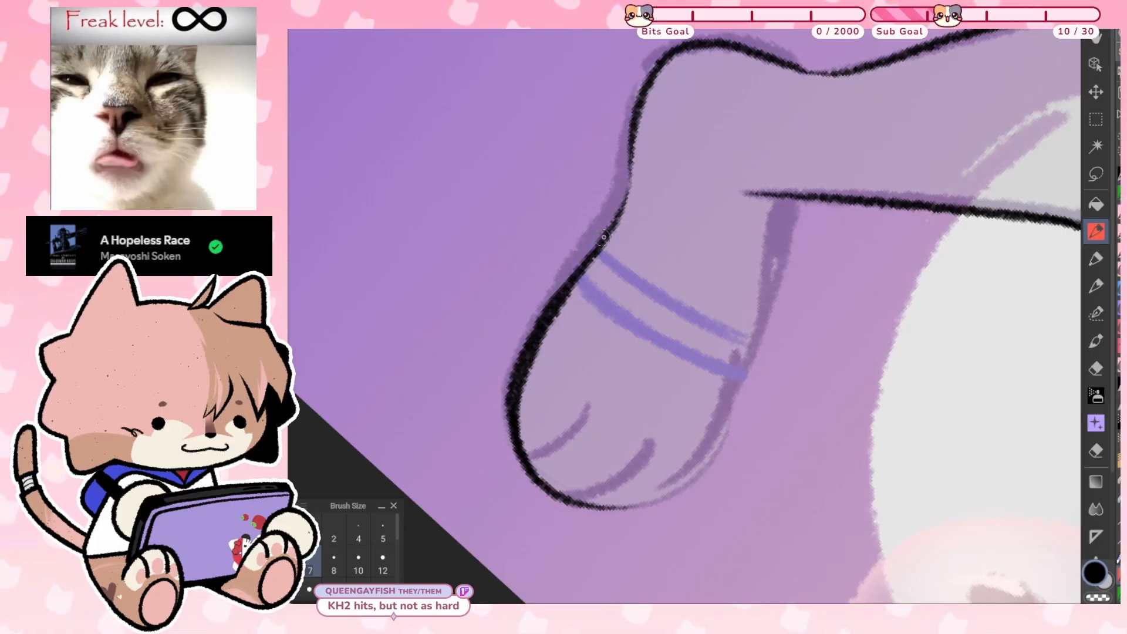
mouse_move(603, 236)
mouse_down()
mouse_move(521, 349)
mouse_move(512, 385)
mouse_up()
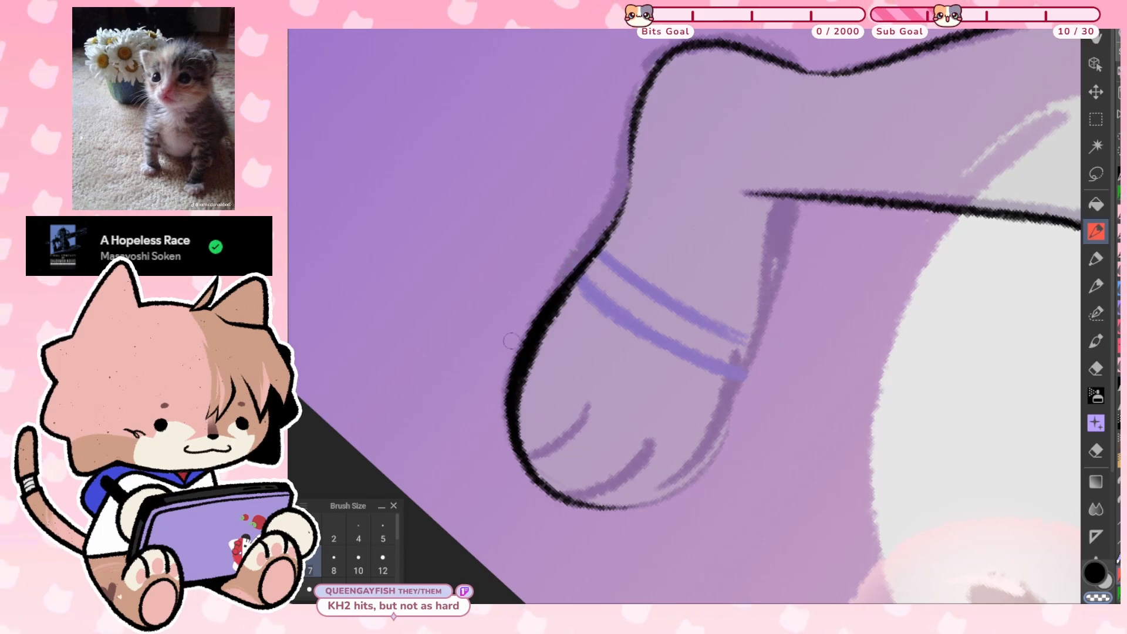
drag(623, 507, 546, 423)
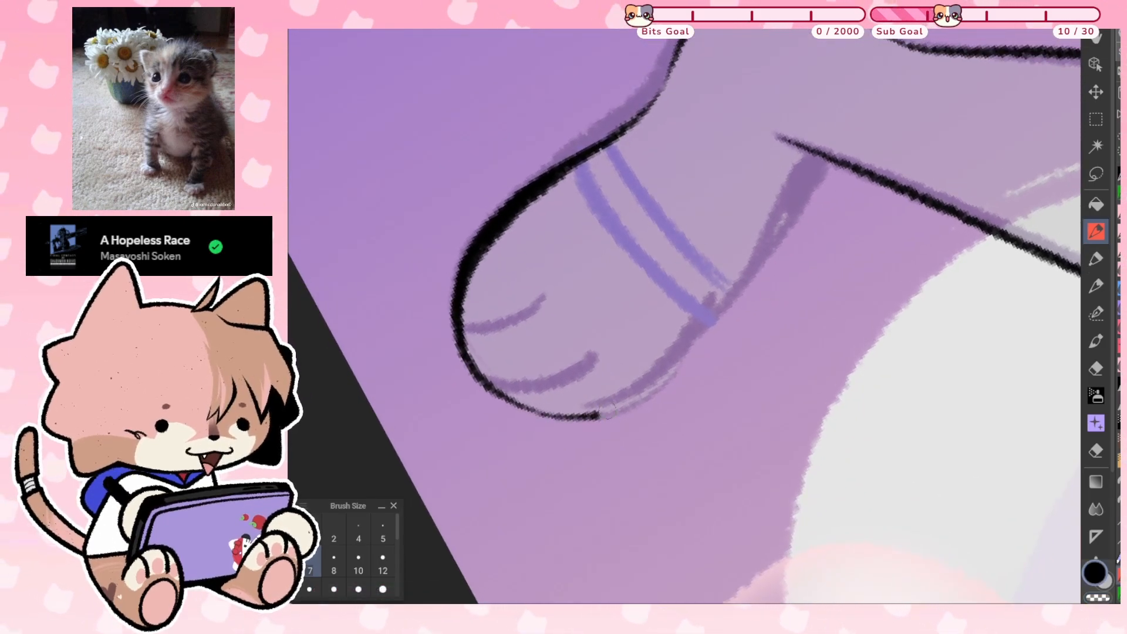
Ink the underside contour of the lower foot from the rounded toe end to the lower edge of the bands
drag(664, 373, 699, 331)
key(ctrl+z)
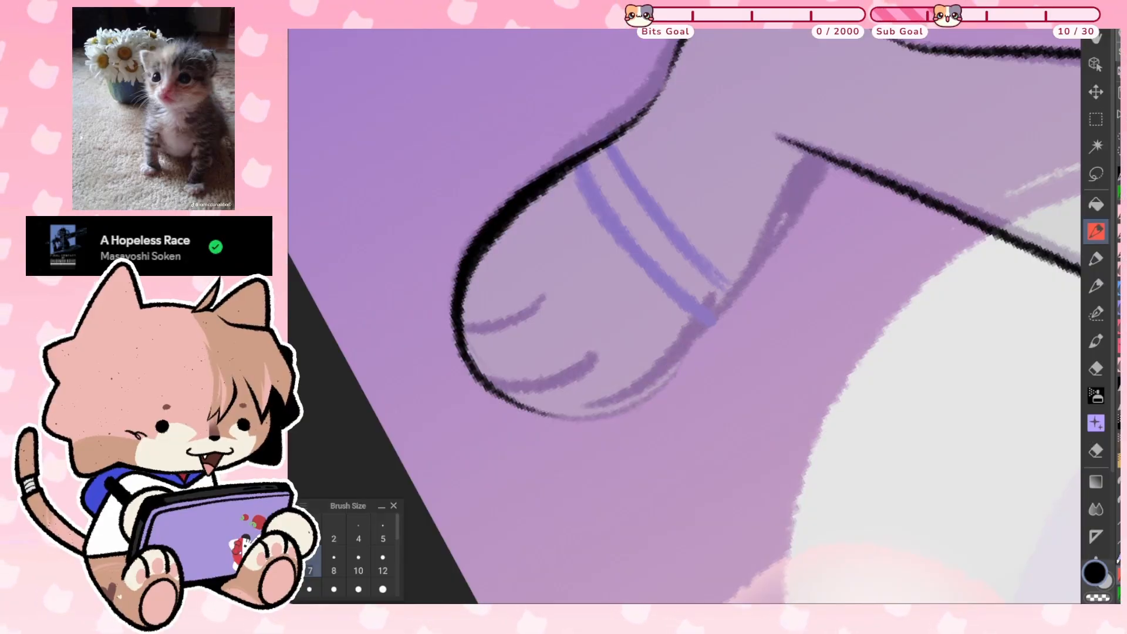
drag(646, 469, 691, 488)
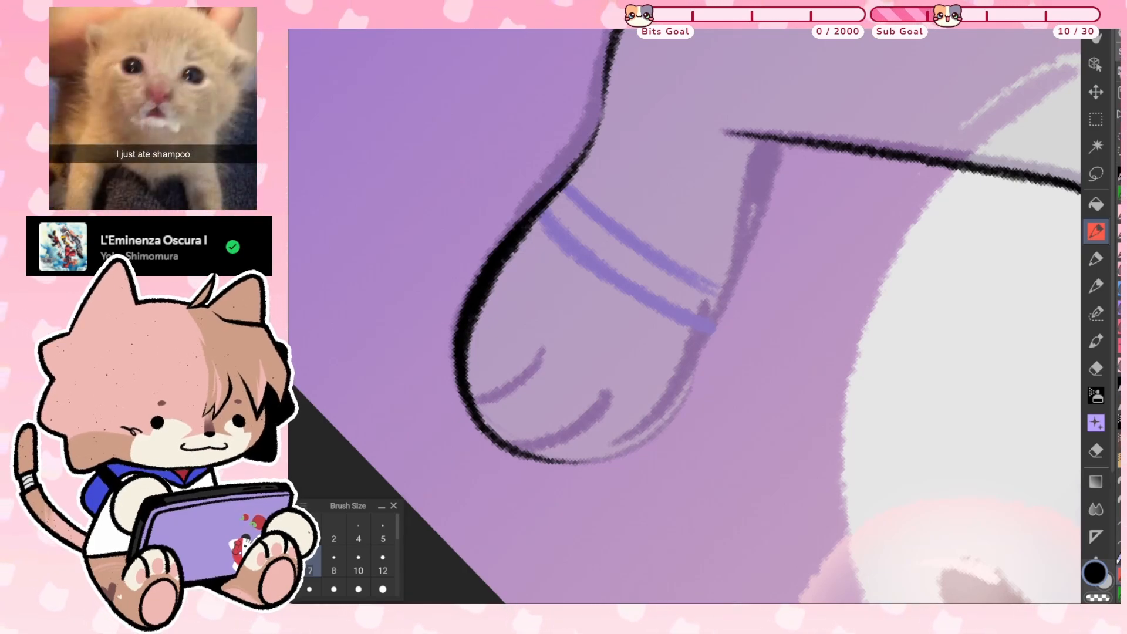
drag(556, 463, 646, 438)
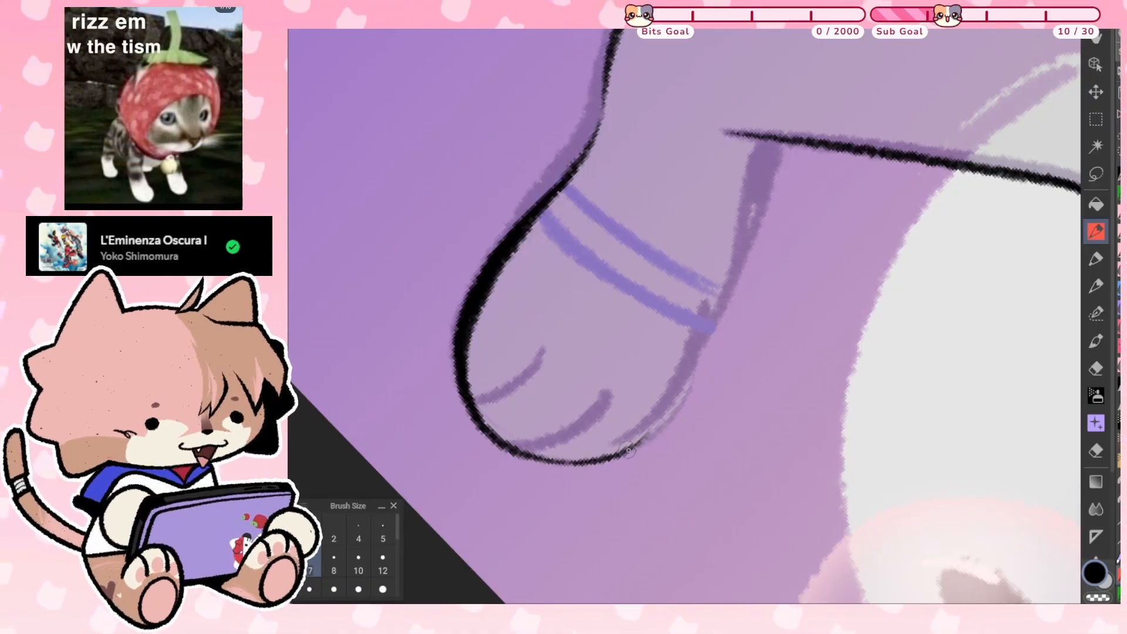
mouse_move(640, 443)
mouse_down()
mouse_move(672, 411)
mouse_move(726, 298)
mouse_move(683, 320)
mouse_up()
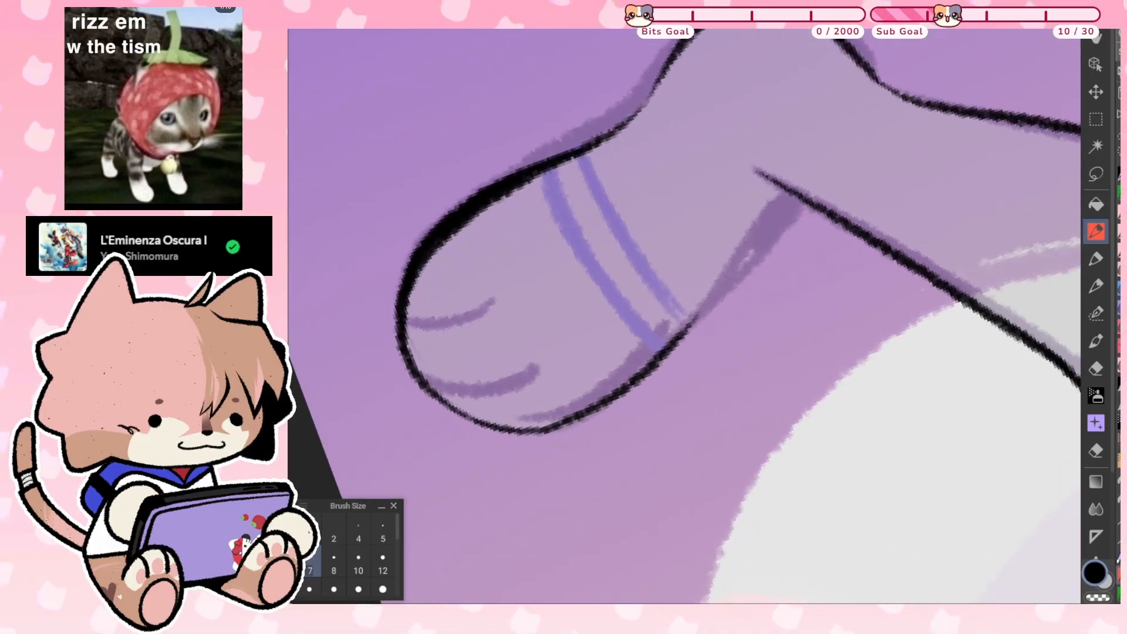
key(ctrl+z)
drag(577, 420, 681, 339)
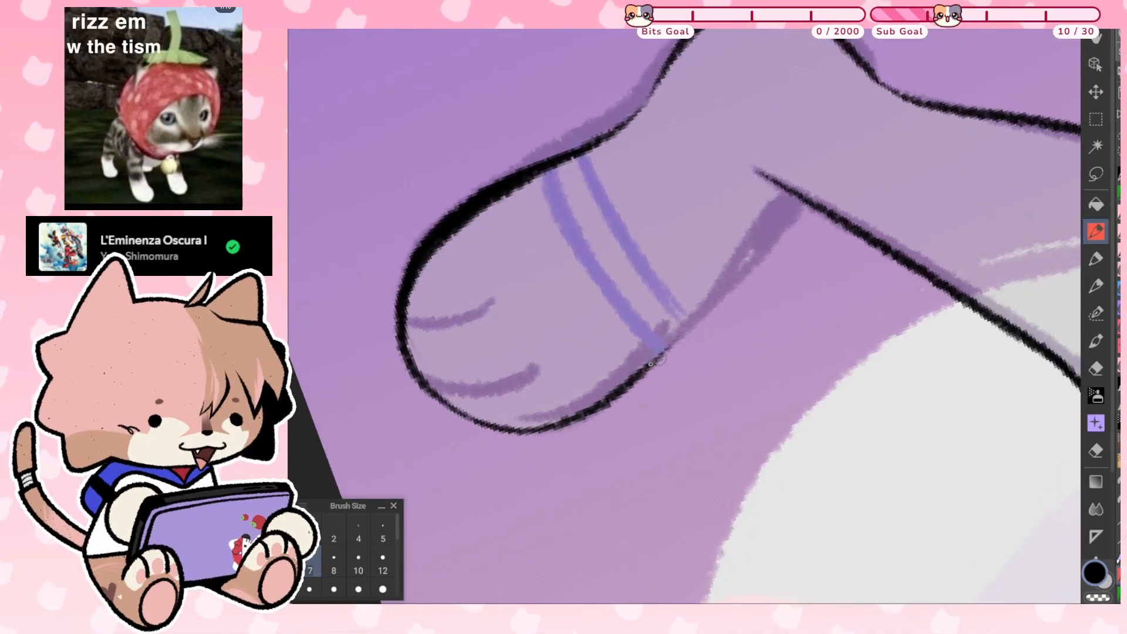
Extend the foot's underside line past the bands to the shin line and thicken the corner where they meet
mouse_move(618, 394)
mouse_down()
mouse_move(730, 285)
mouse_move(773, 216)
mouse_up()
drag(741, 258, 788, 191)
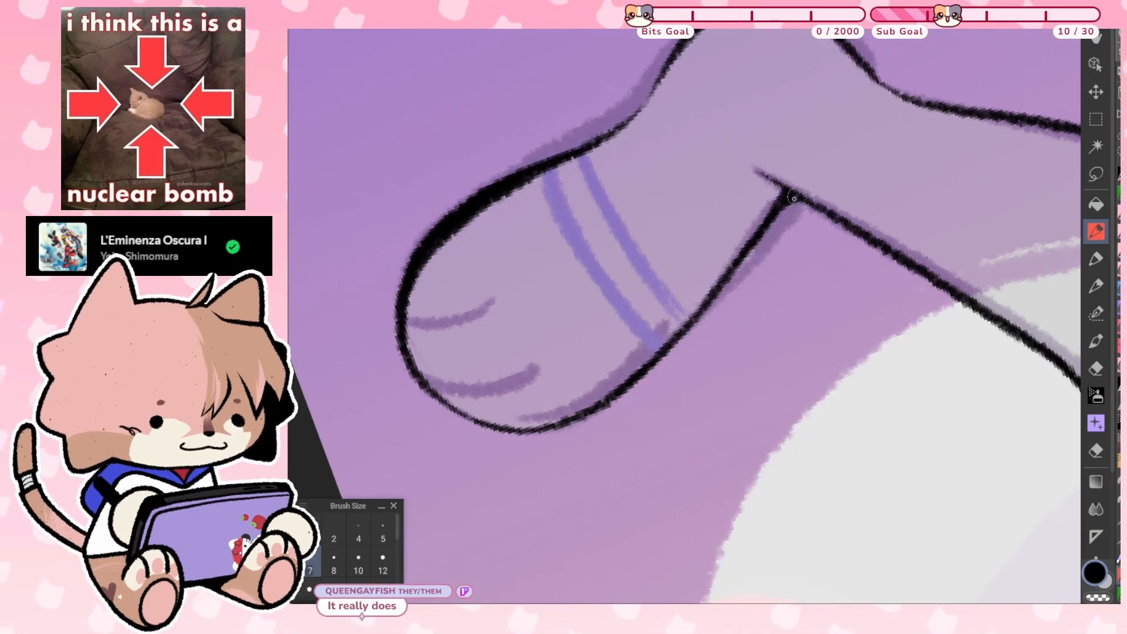
drag(788, 198, 798, 205)
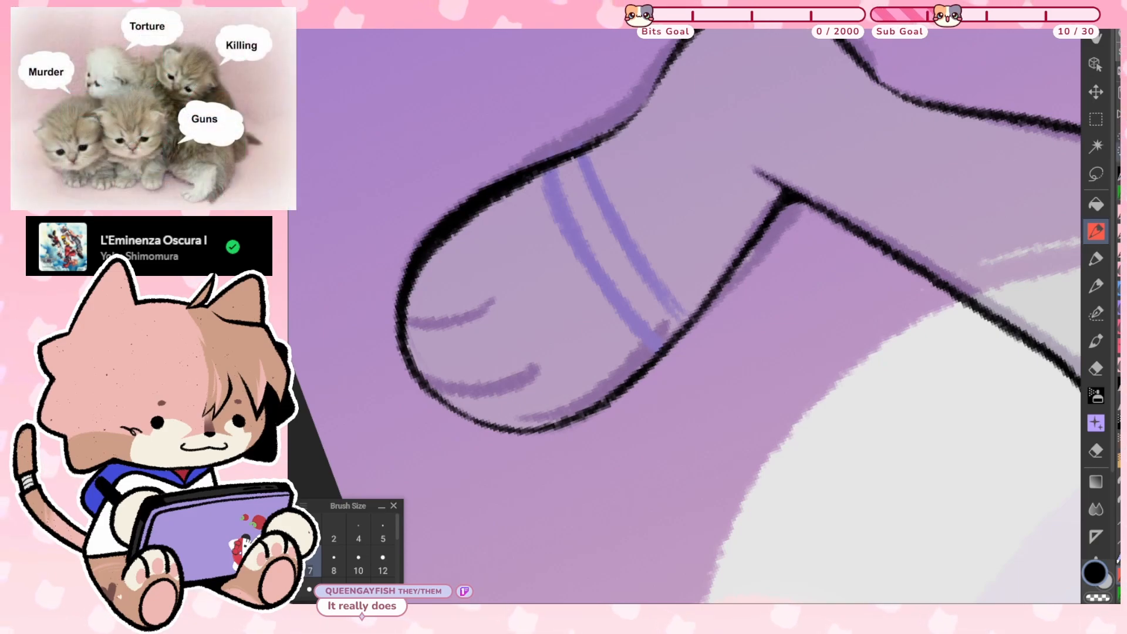
Ink the two curved band lines across the lower foot, following the blue sketch lines
key(asciicircum)
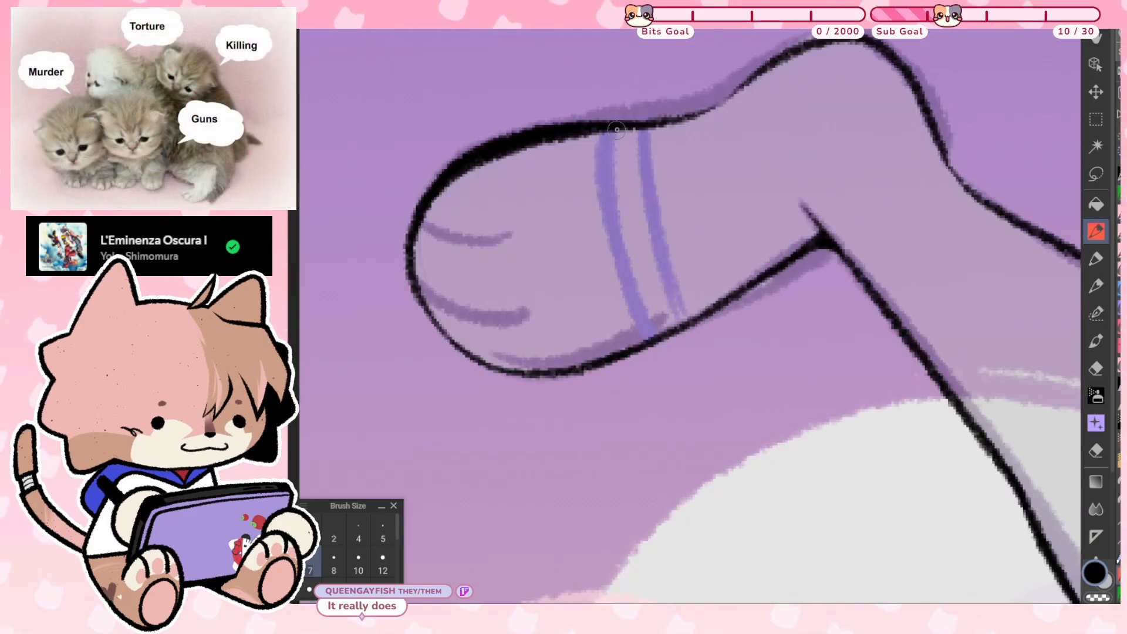
mouse_move(611, 149)
mouse_down()
mouse_move(607, 233)
mouse_move(647, 346)
mouse_up()
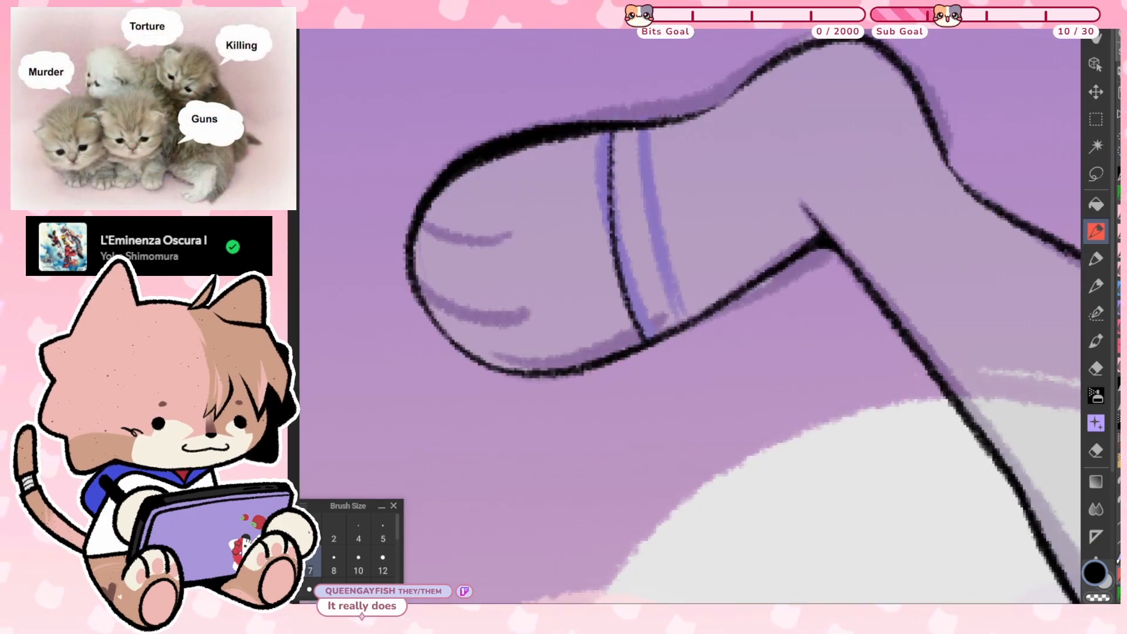
key(ctrl+z)
mouse_move(608, 134)
mouse_down()
mouse_move(612, 236)
mouse_move(651, 341)
mouse_up()
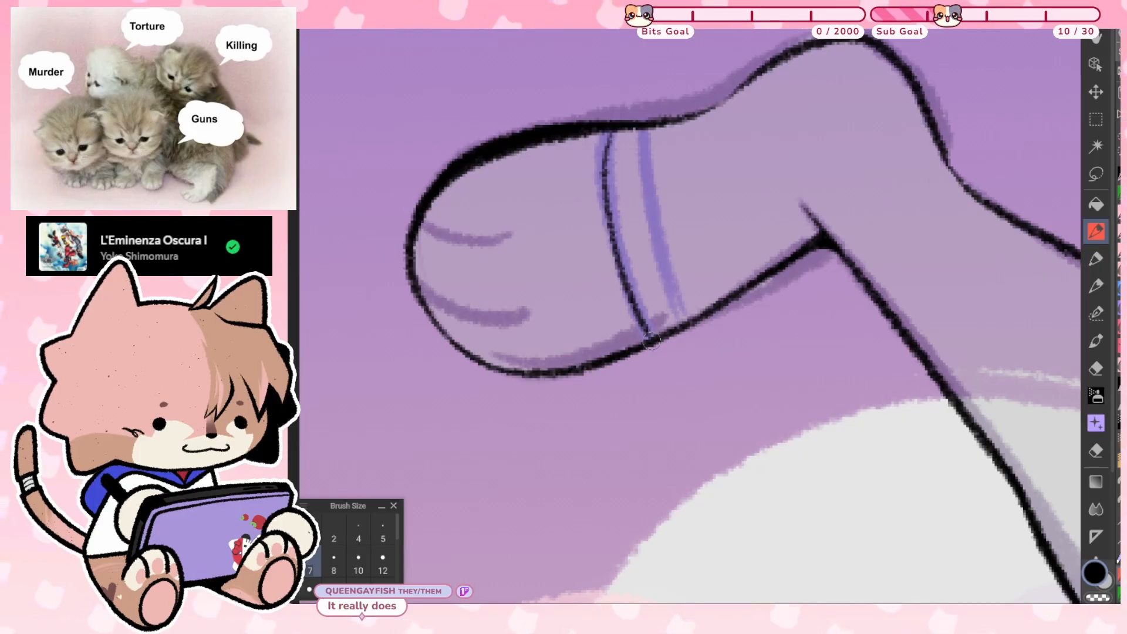
drag(642, 132, 686, 317)
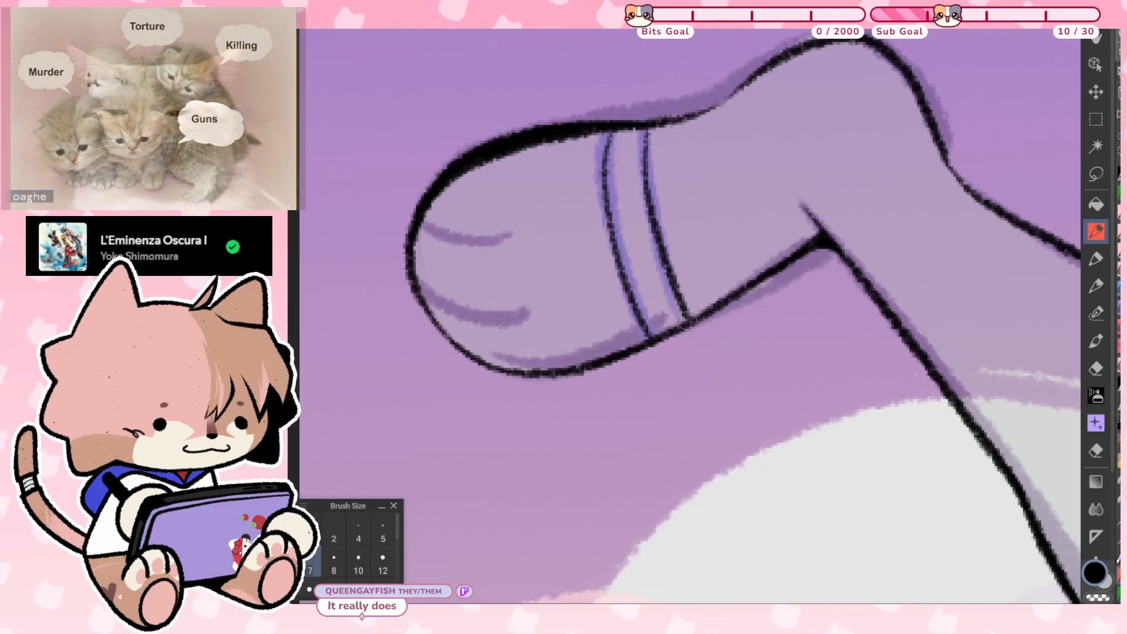
Ink the raised leg's outer contour from below the ankle bands to the thigh line and thicken its base
key(ctrl+0)
scroll(587, 405, up, 4)
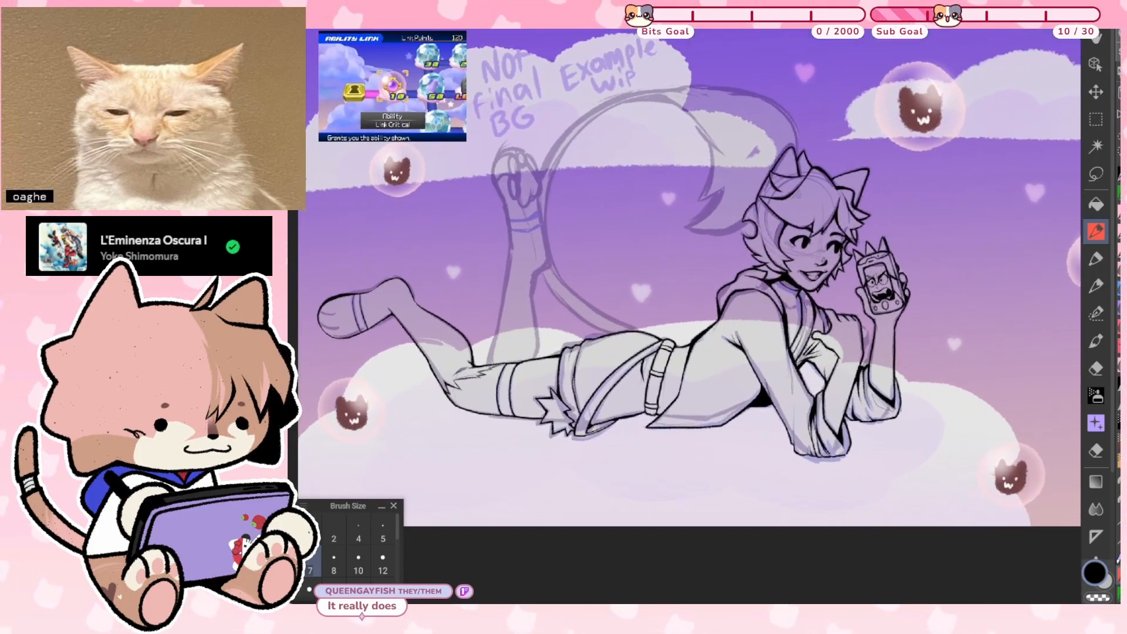
scroll(587, 294, up, 4)
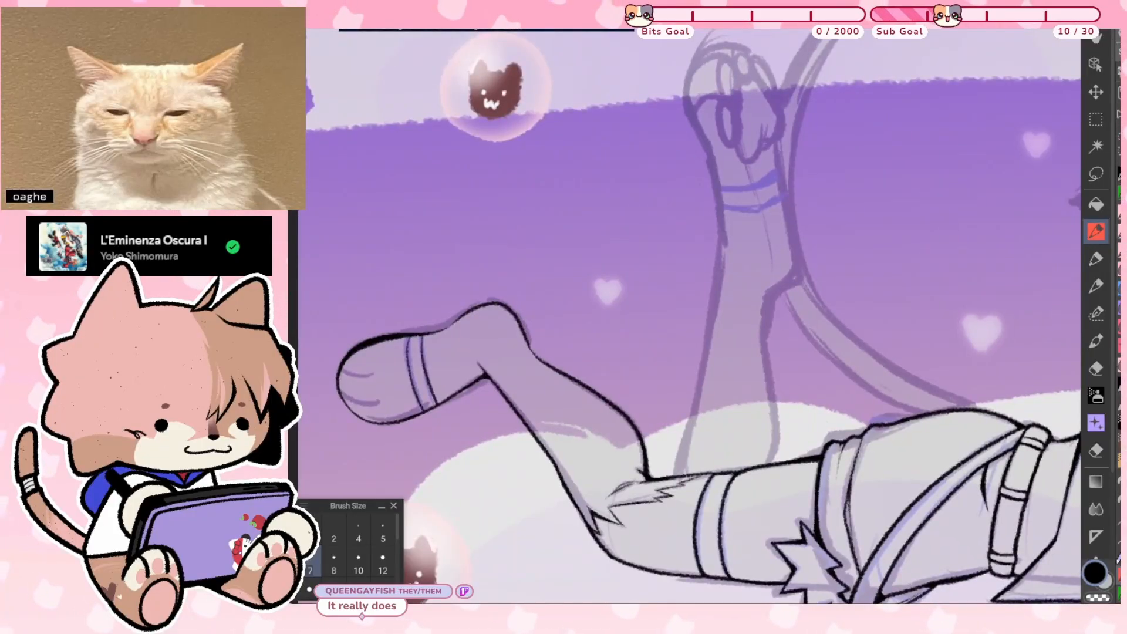
key(r)
scroll(561, 246, up, 2)
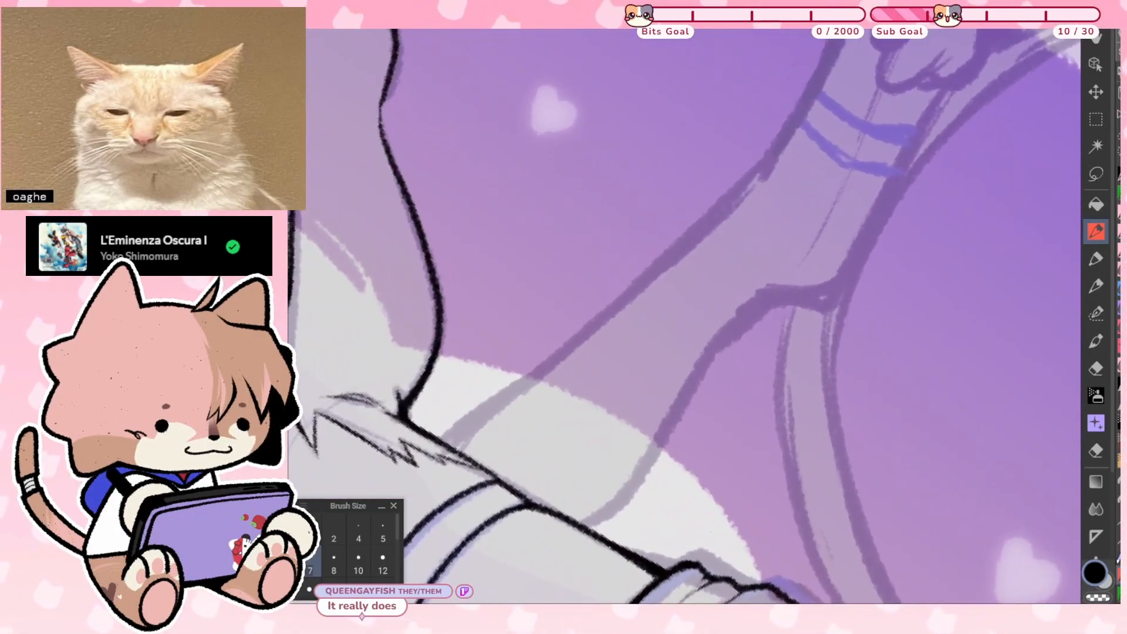
drag(773, 157, 528, 381)
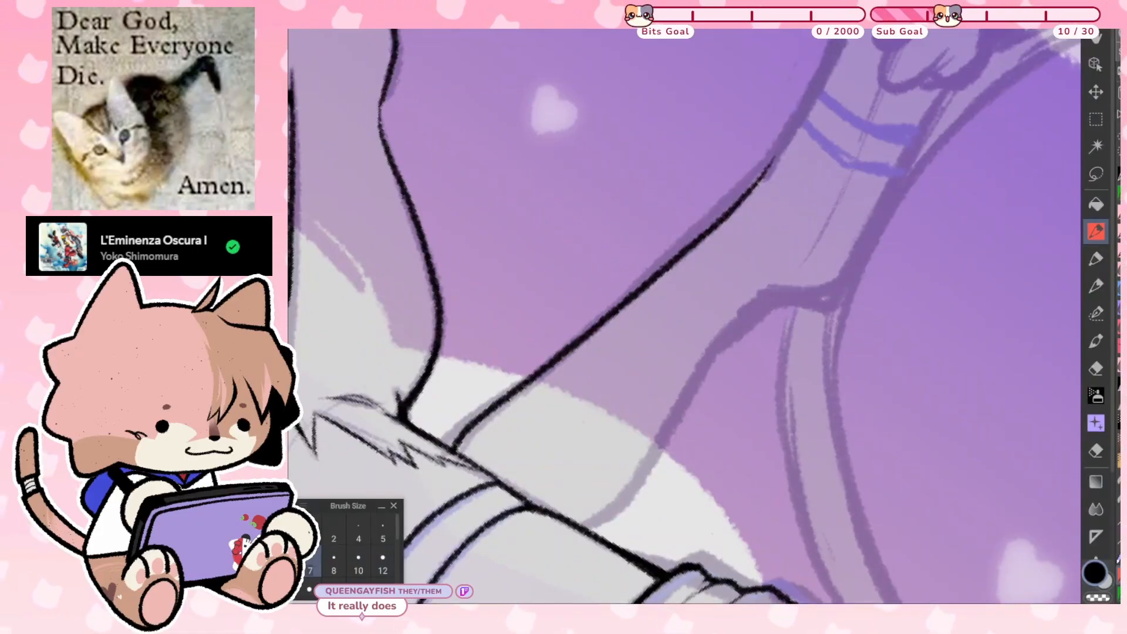
scroll(352, 475, up, 3)
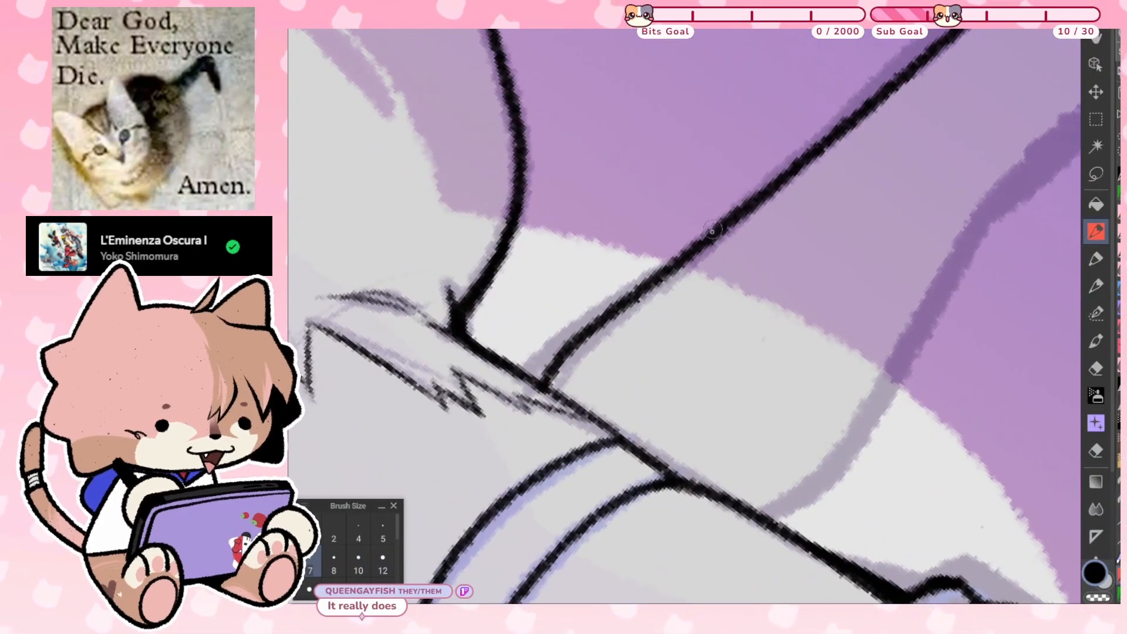
drag(675, 267, 545, 367)
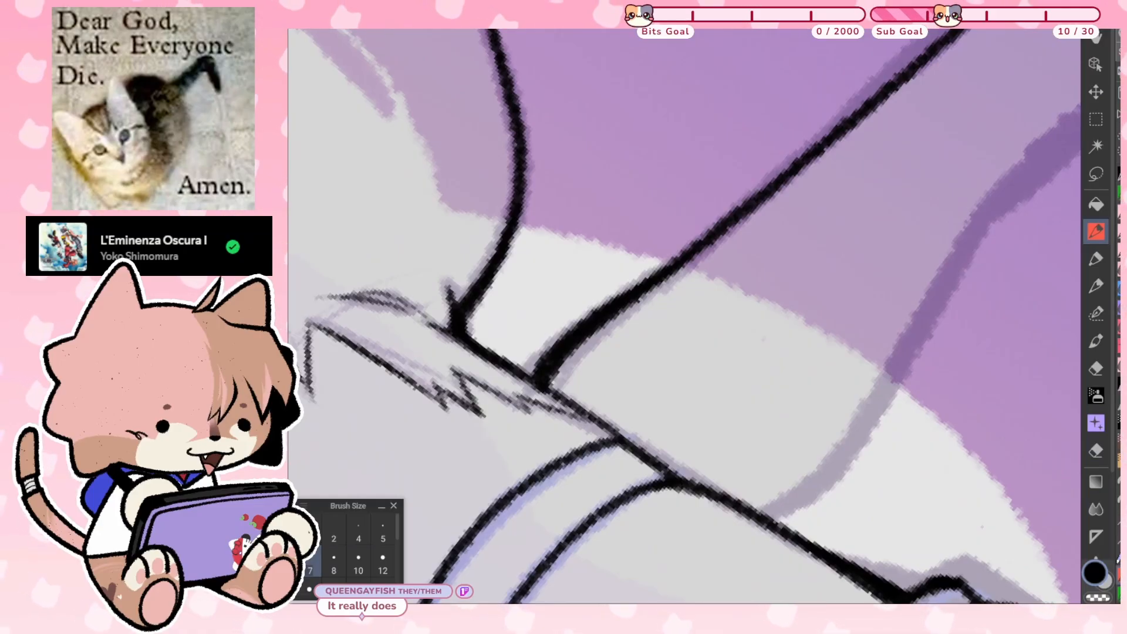
Continue the raised leg's outer contour past the bands, curve it over the nearest toe and ink its oval toe pad
scroll(684, 317, down, 3)
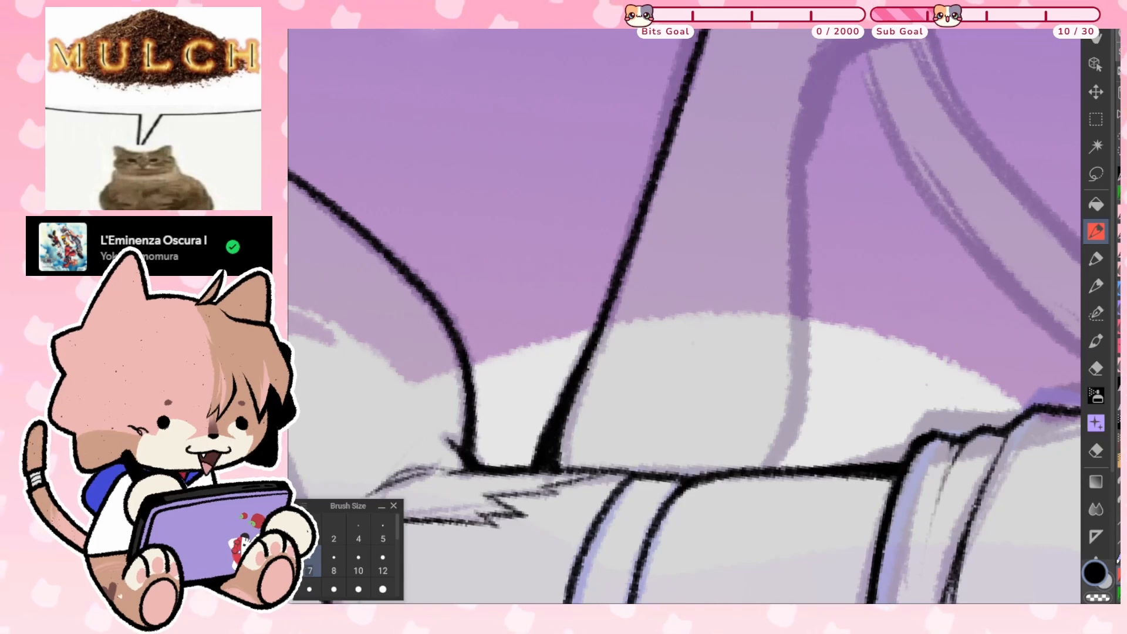
scroll(684, 317, down, 1)
scroll(684, 317, up, 4)
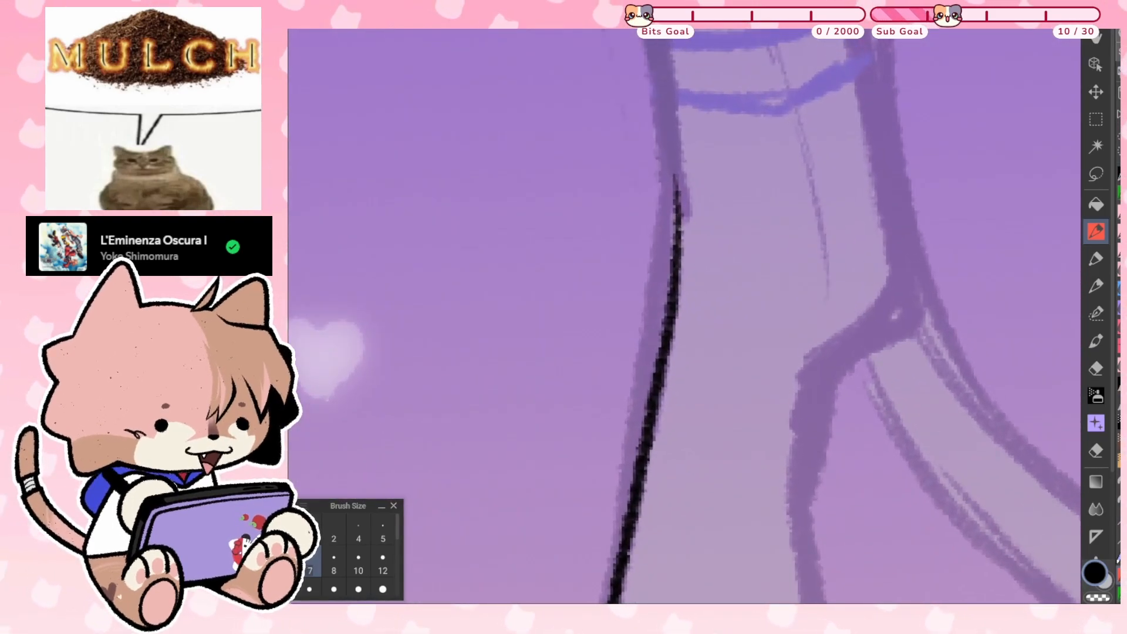
scroll(684, 317, down, 4)
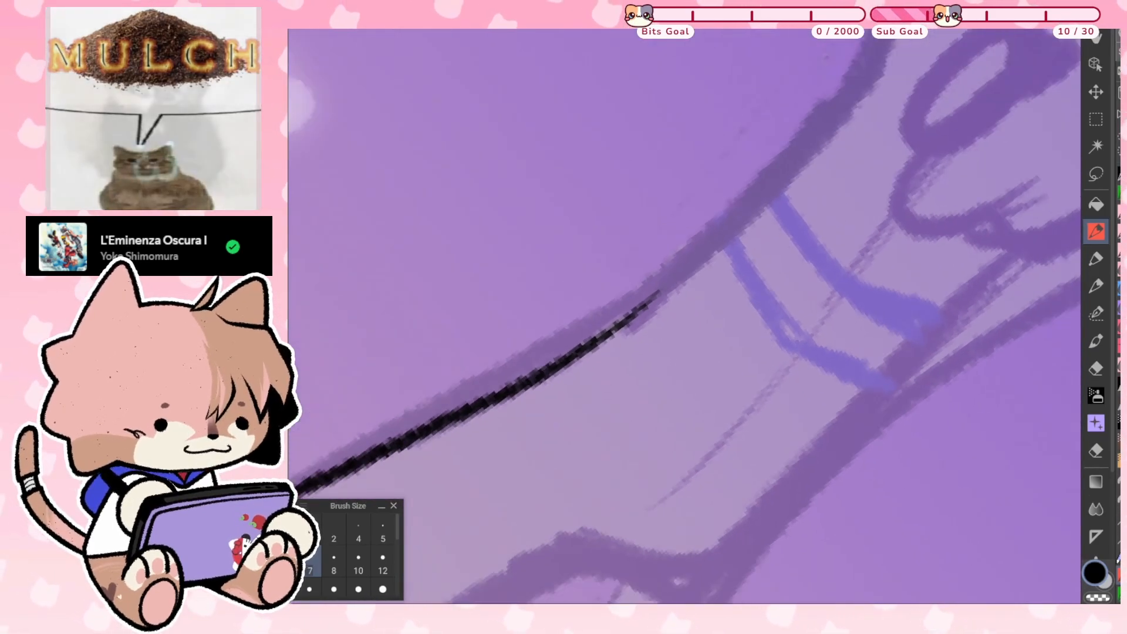
scroll(684, 317, down, 1)
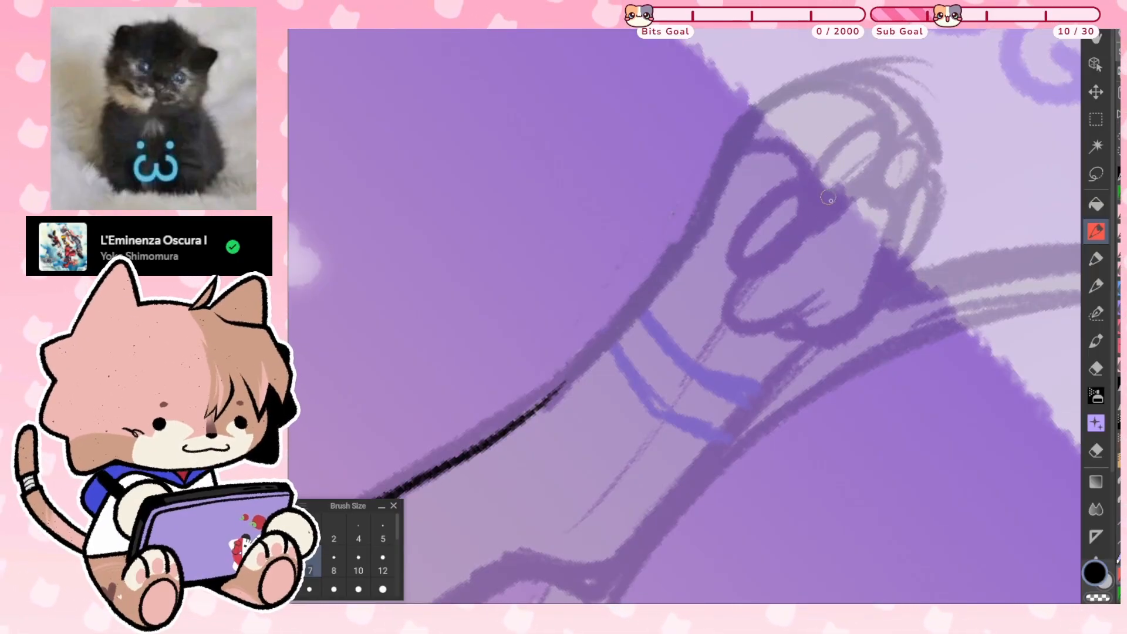
mouse_move(810, 211)
mouse_down()
mouse_move(762, 209)
mouse_move(743, 267)
mouse_move(807, 224)
mouse_move(804, 192)
mouse_move(801, 230)
mouse_move(815, 196)
mouse_move(792, 186)
mouse_move(744, 231)
mouse_move(746, 264)
mouse_move(779, 255)
mouse_move(818, 198)
mouse_move(813, 165)
mouse_move(786, 142)
mouse_move(736, 145)
mouse_move(654, 285)
mouse_move(576, 374)
mouse_move(511, 422)
mouse_up()
key(ctrl+z)
click(788, 250)
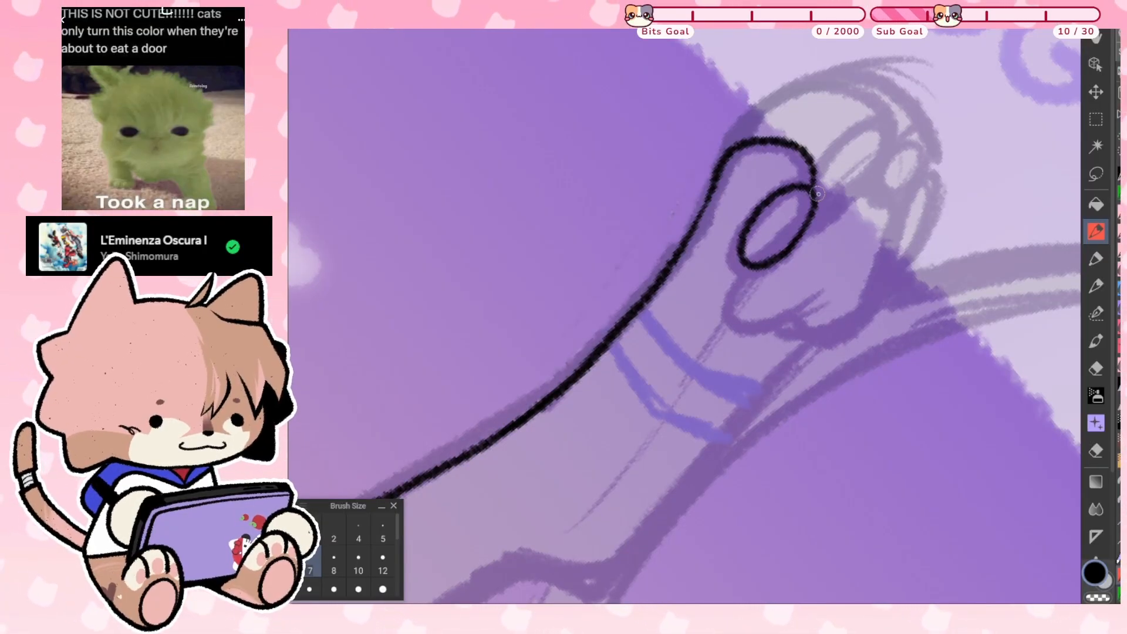
Ink the second oval toe pad, darken the gap between both ovals and ink the central paw pad's outer edge
drag(818, 194, 880, 131)
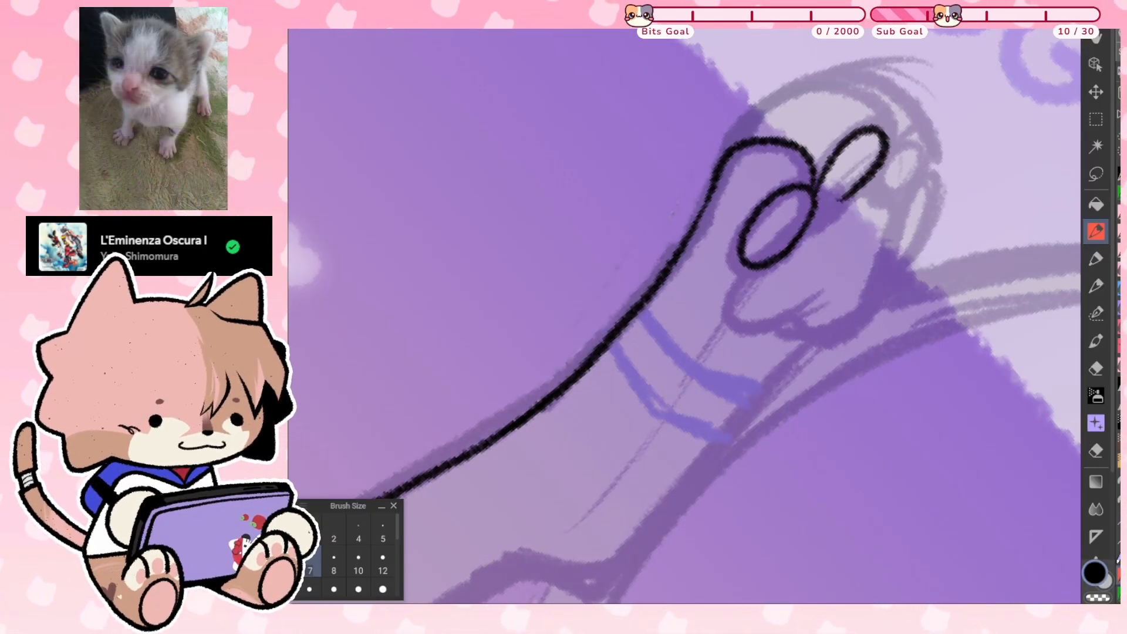
key(ctrl+z)
mouse_move(862, 181)
mouse_down()
mouse_move(783, 246)
mouse_move(836, 179)
mouse_move(828, 241)
mouse_move(783, 256)
mouse_up()
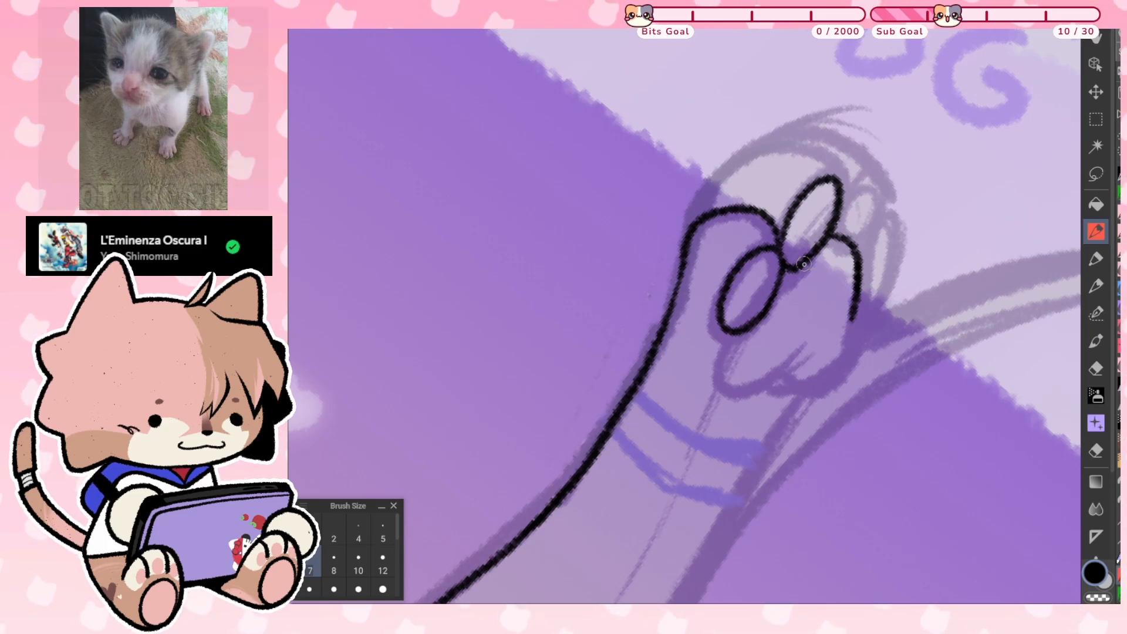
mouse_move(787, 287)
mouse_down()
mouse_move(774, 305)
mouse_move(794, 270)
mouse_up()
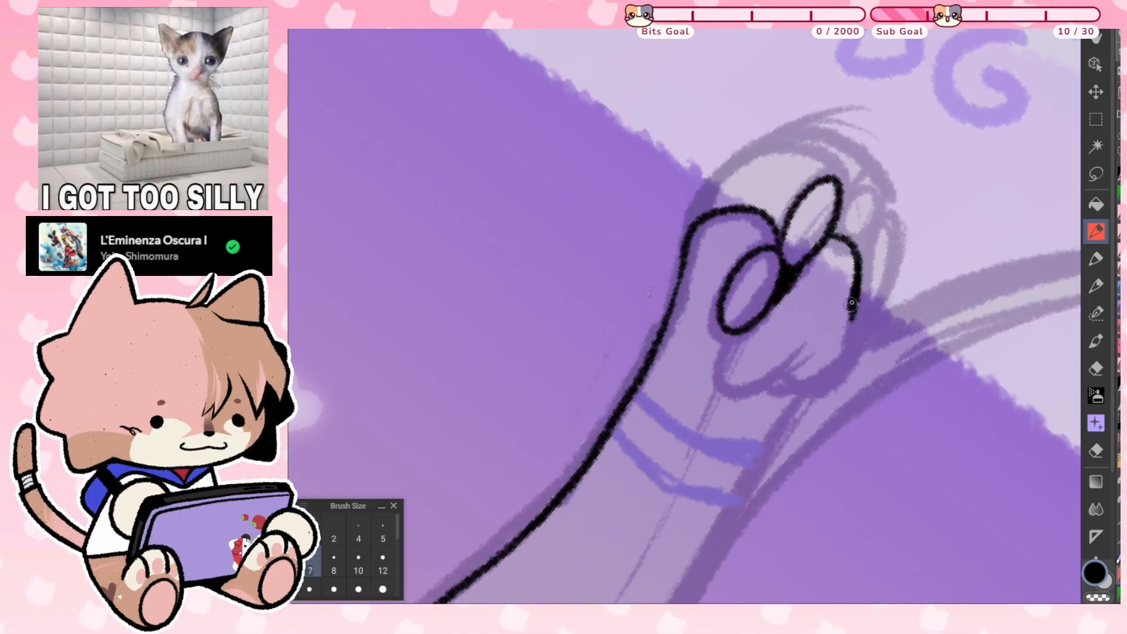
drag(852, 309, 855, 349)
Ink the rounded toe contour behind the second toe pad and close the central paw pad with its lobed lower outline
scroll(751, 411, up, 1)
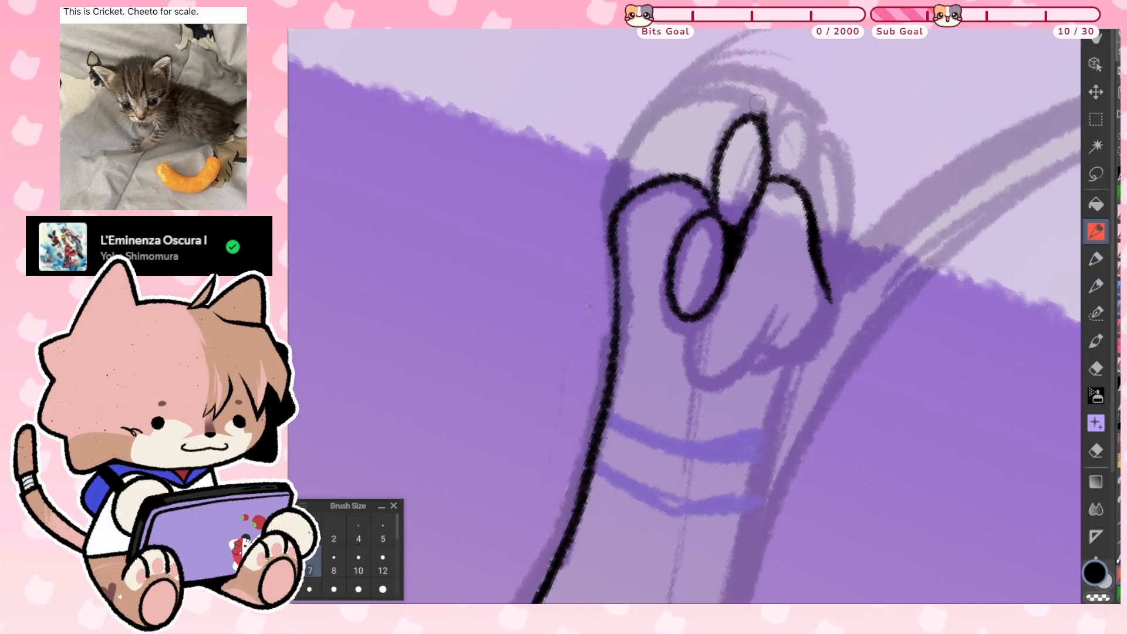
mouse_move(758, 103)
mouse_down()
mouse_move(668, 95)
mouse_move(621, 195)
mouse_move(625, 265)
mouse_up()
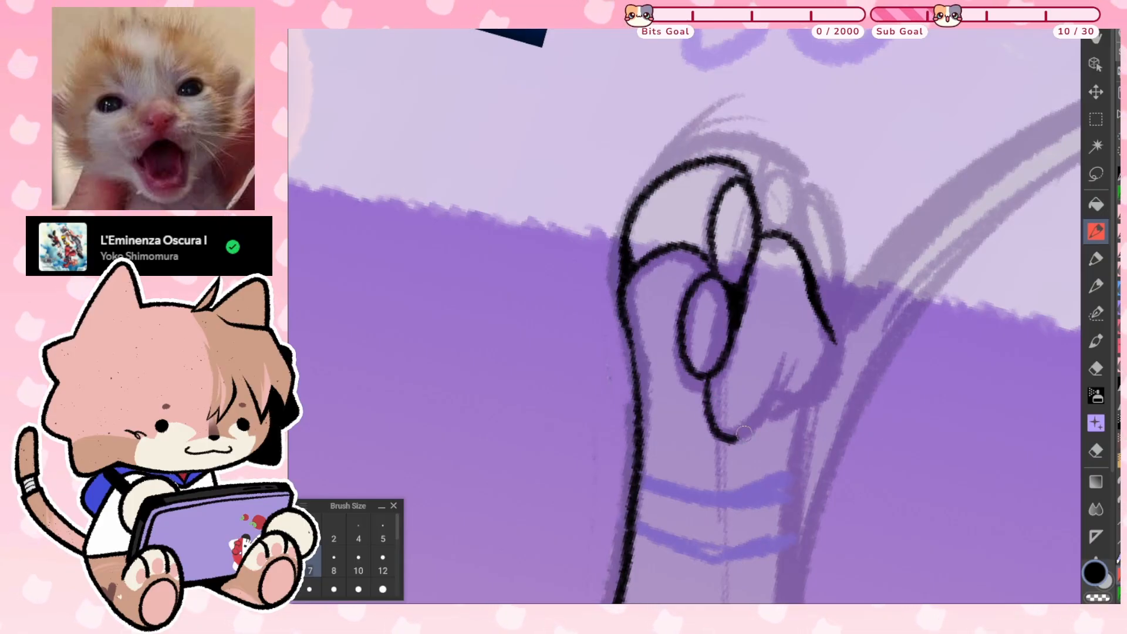
key(ctrl+z)
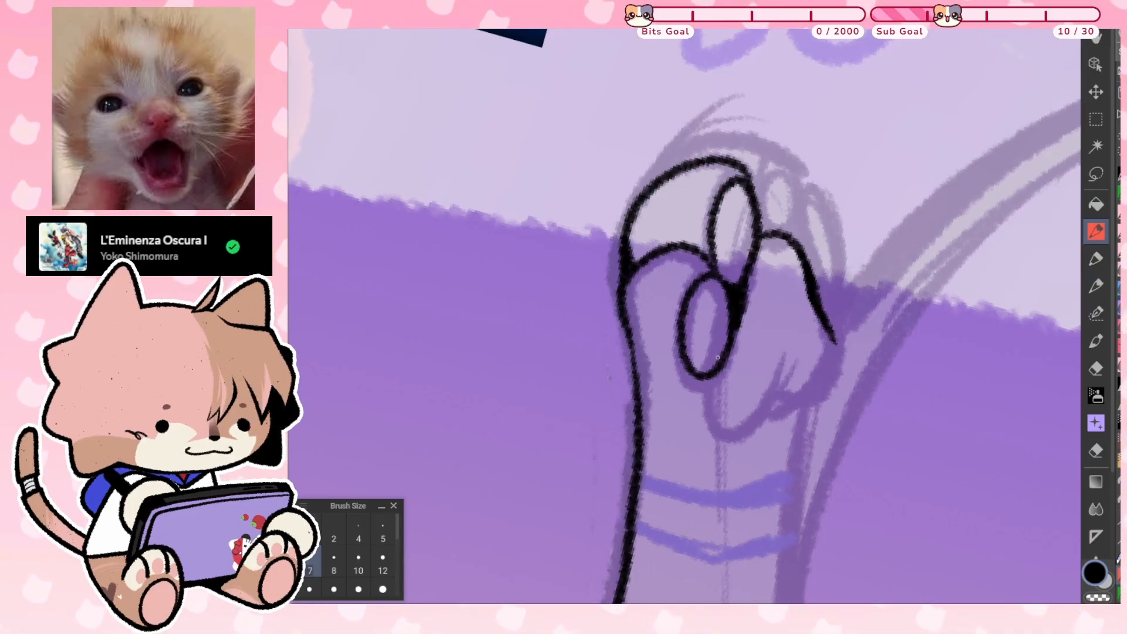
mouse_move(731, 434)
mouse_down()
mouse_move(757, 421)
mouse_move(785, 366)
mouse_up()
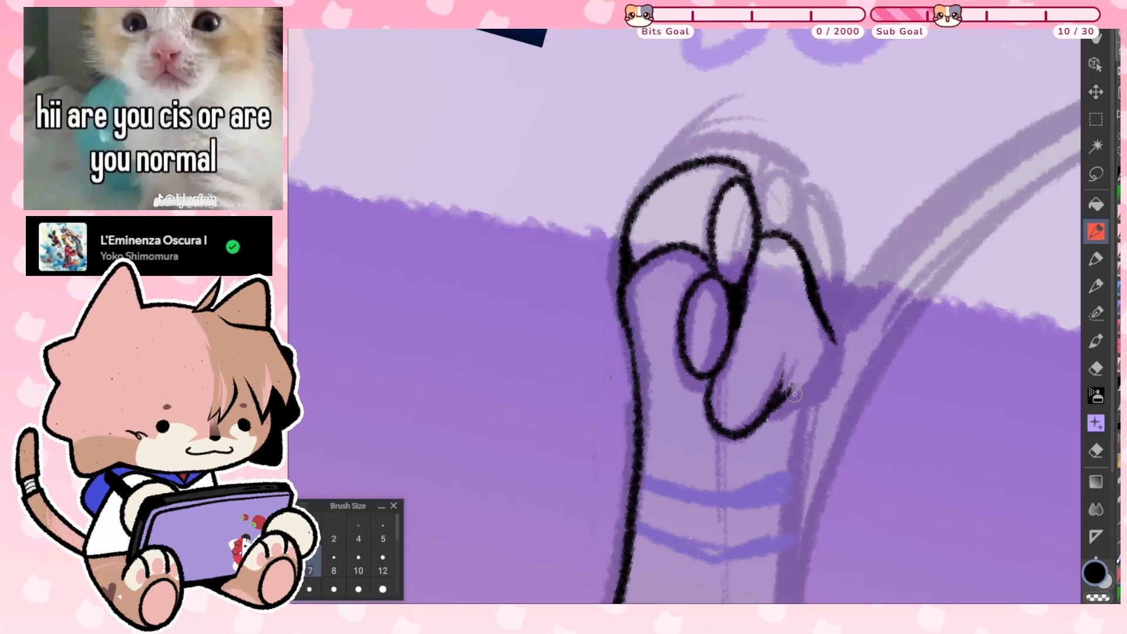
drag(832, 372, 816, 306)
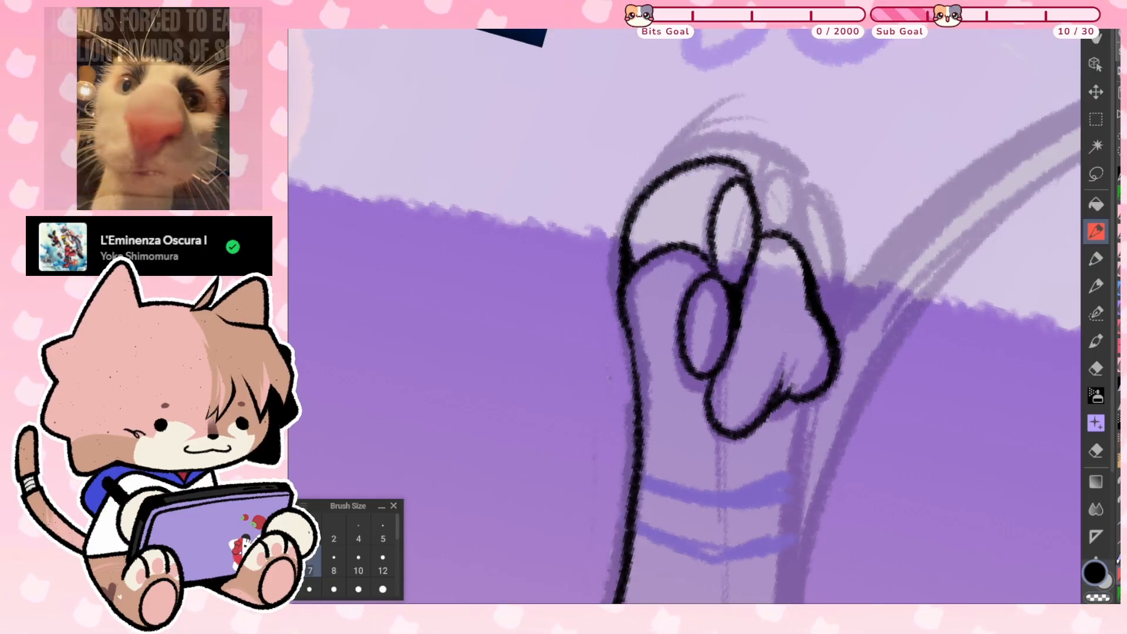
Thicken the central paw pad's outline along its outer edge, its lower lobe and the junction with the toe pads
drag(844, 246, 856, 261)
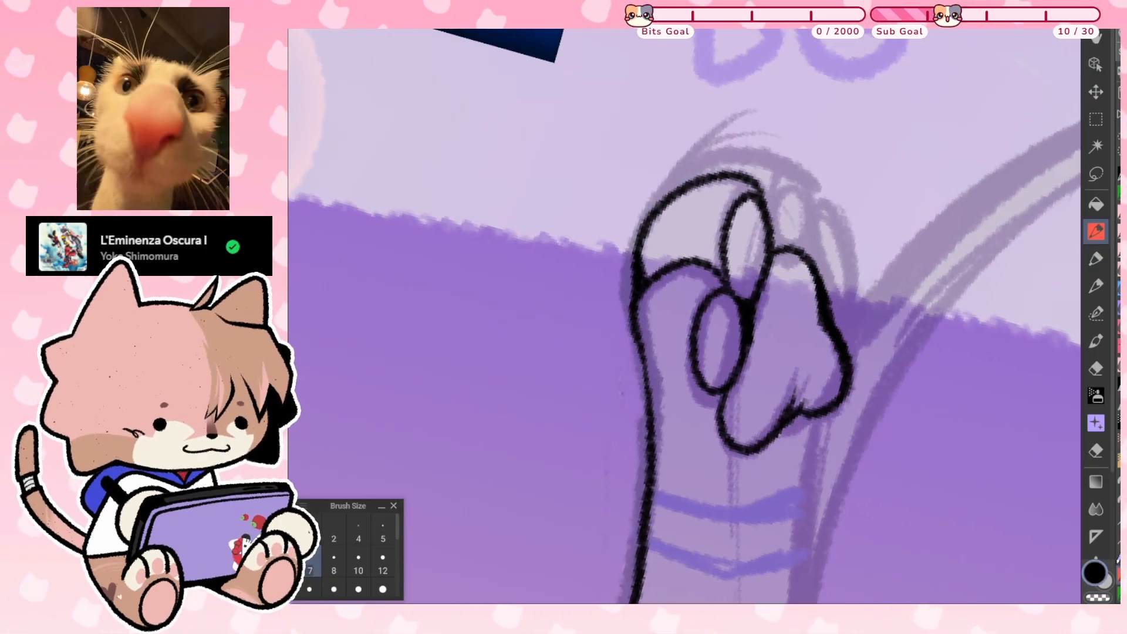
drag(745, 317, 752, 328)
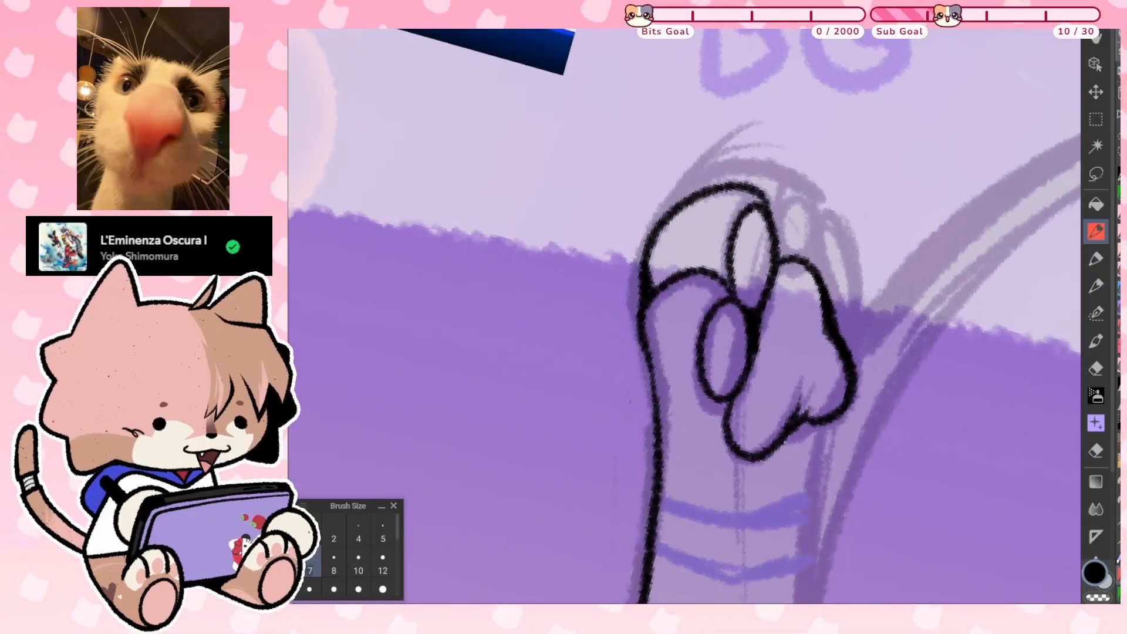
scroll(745, 353, up, 1)
mouse_move(754, 459)
mouse_down()
mouse_move(745, 353)
mouse_move(786, 324)
mouse_up()
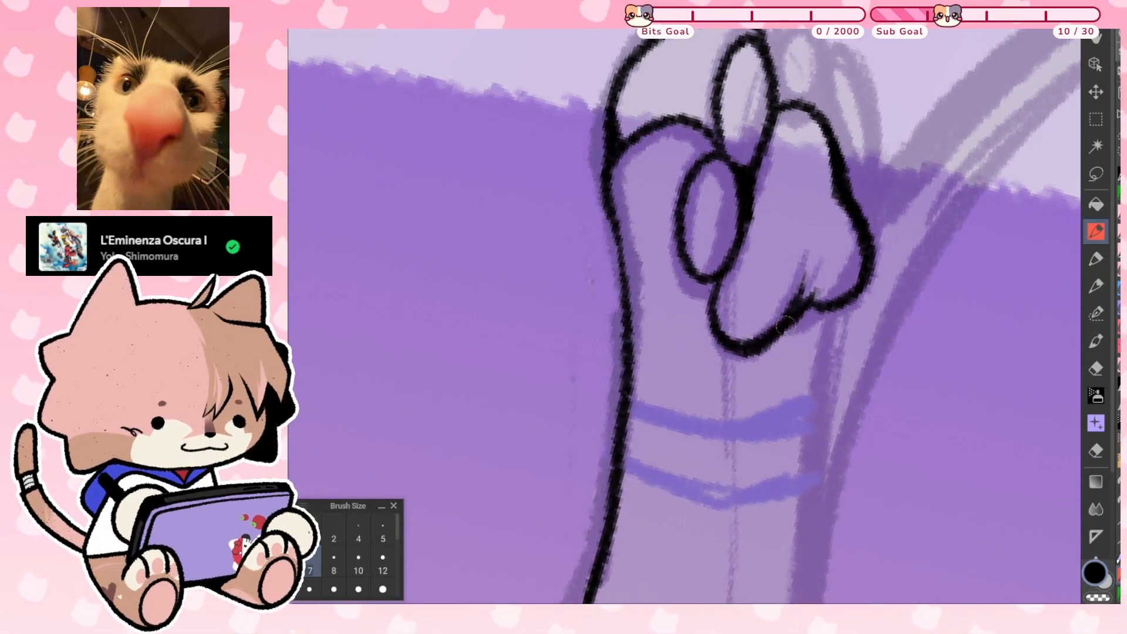
Ink the third toe pad as a narrow arch above the central paw pad of the raised foot
scroll(803, 309, up, 3)
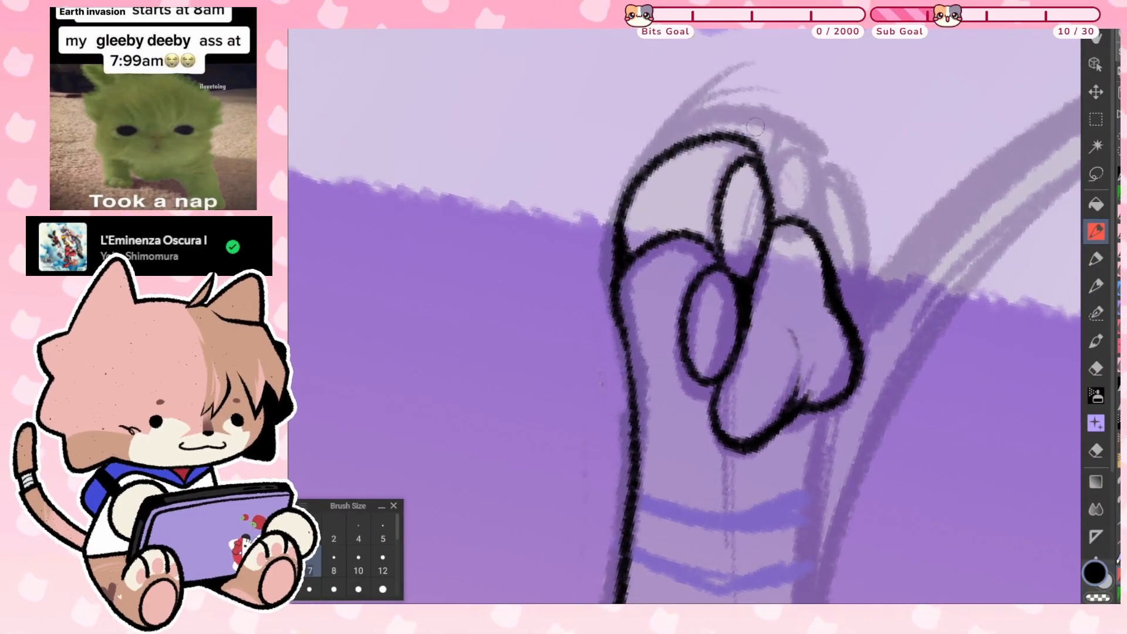
mouse_move(768, 183)
mouse_down()
mouse_move(816, 179)
mouse_move(820, 237)
mouse_up()
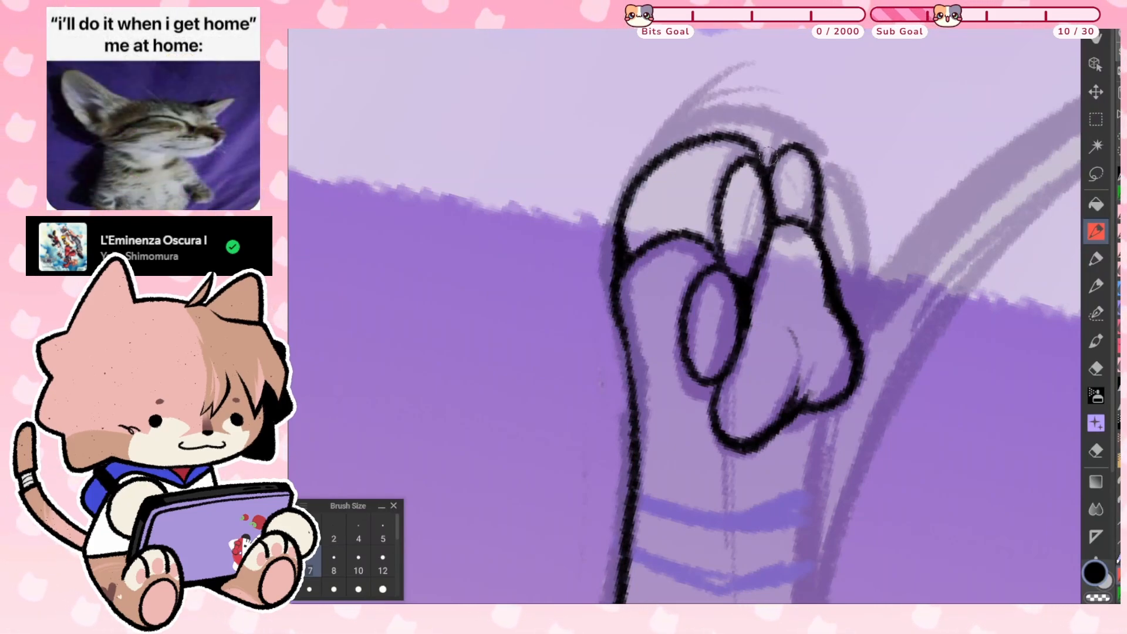
Ink the far toe contours over the tip of the raised paw and the fourth toe pad beside the central pad
mouse_move(808, 136)
mouse_down()
mouse_move(765, 112)
mouse_move(711, 122)
mouse_move(685, 148)
mouse_up()
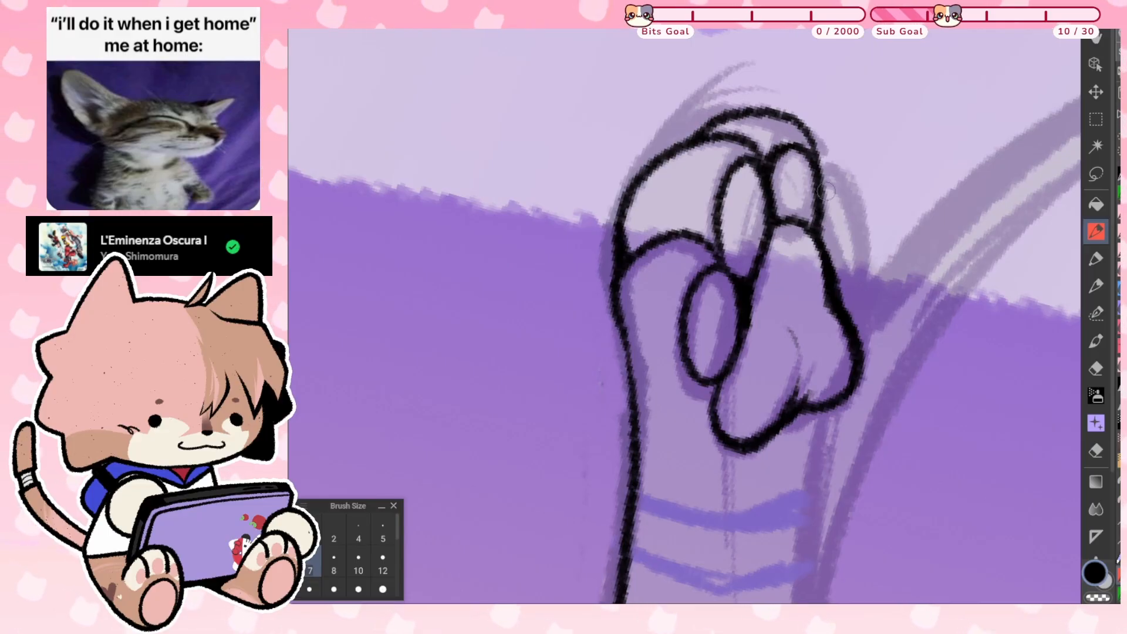
mouse_move(826, 191)
mouse_down()
mouse_move(854, 202)
mouse_move(863, 269)
mouse_move(838, 304)
mouse_up()
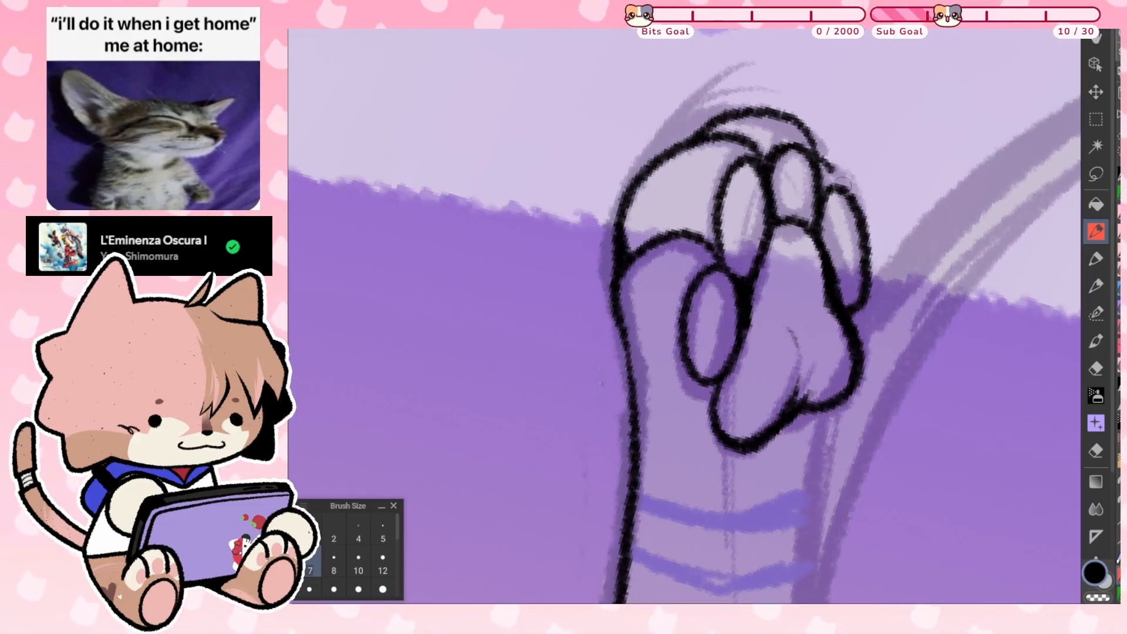
mouse_move(842, 186)
mouse_down()
mouse_move(865, 302)
mouse_move(854, 310)
mouse_up()
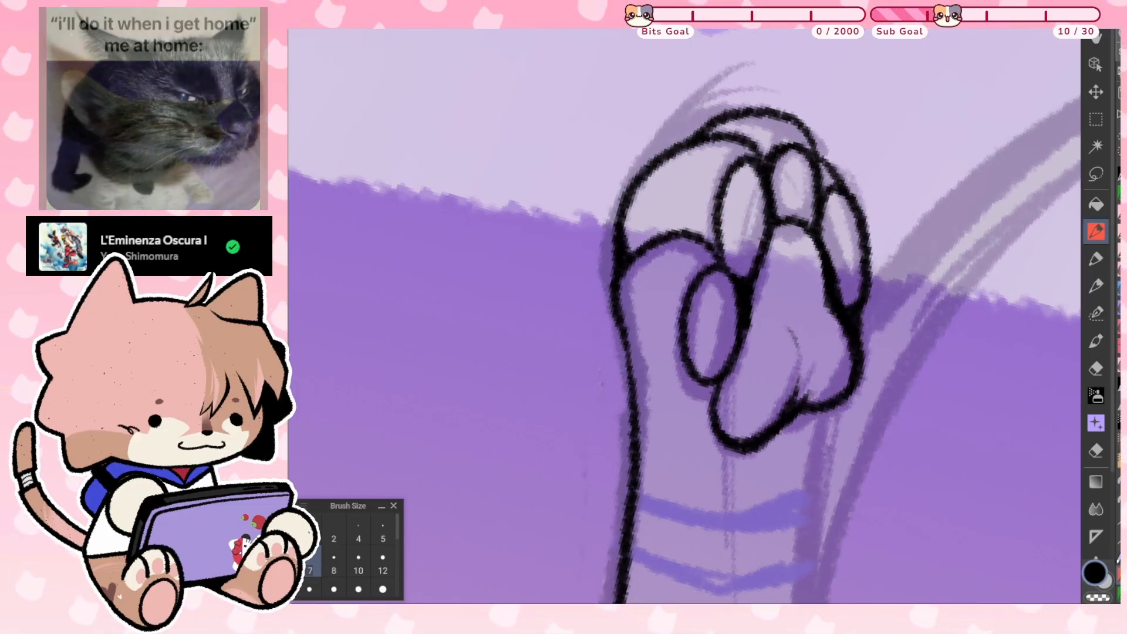
Thicken the raised leg's outer contour below the paw, from the first toe down toward the ankle
mouse_move(621, 261)
mouse_down()
mouse_move(611, 352)
mouse_move(631, 417)
mouse_up()
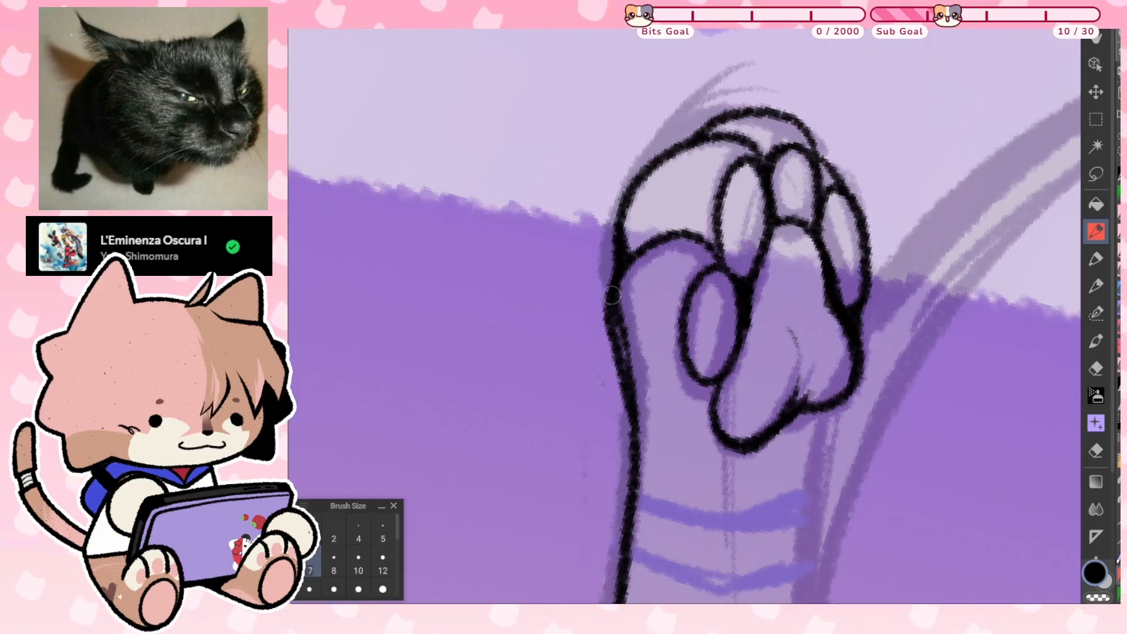
mouse_move(614, 311)
mouse_down()
mouse_move(634, 405)
mouse_move(714, 202)
mouse_up()
scroll(685, 317, down, 2)
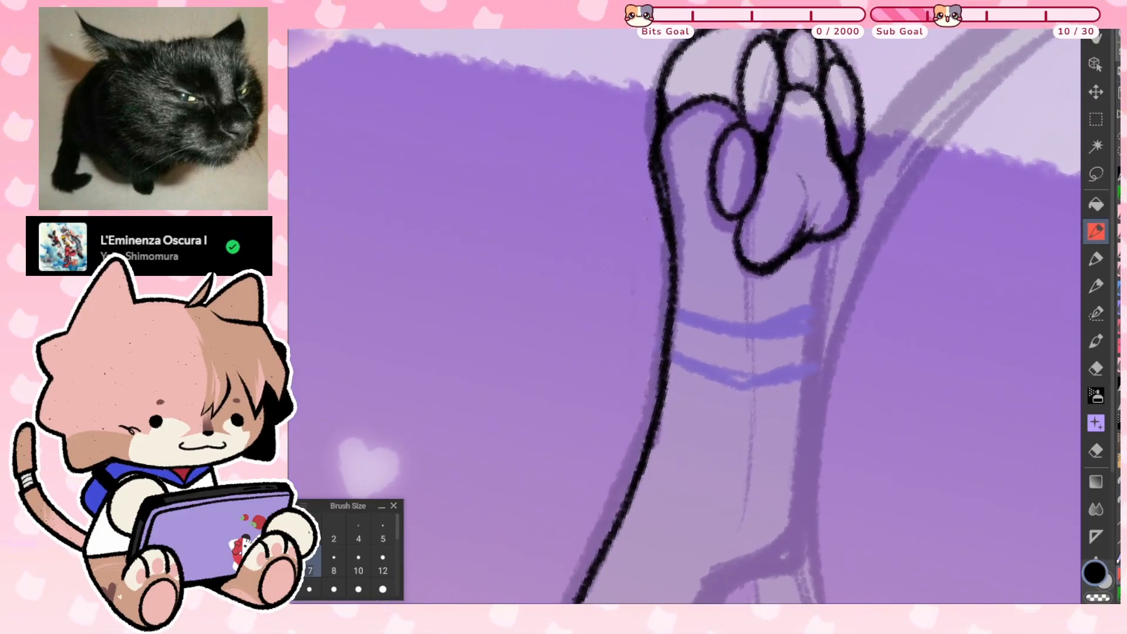
mouse_move(661, 125)
mouse_down()
mouse_move(654, 156)
mouse_move(668, 247)
mouse_up()
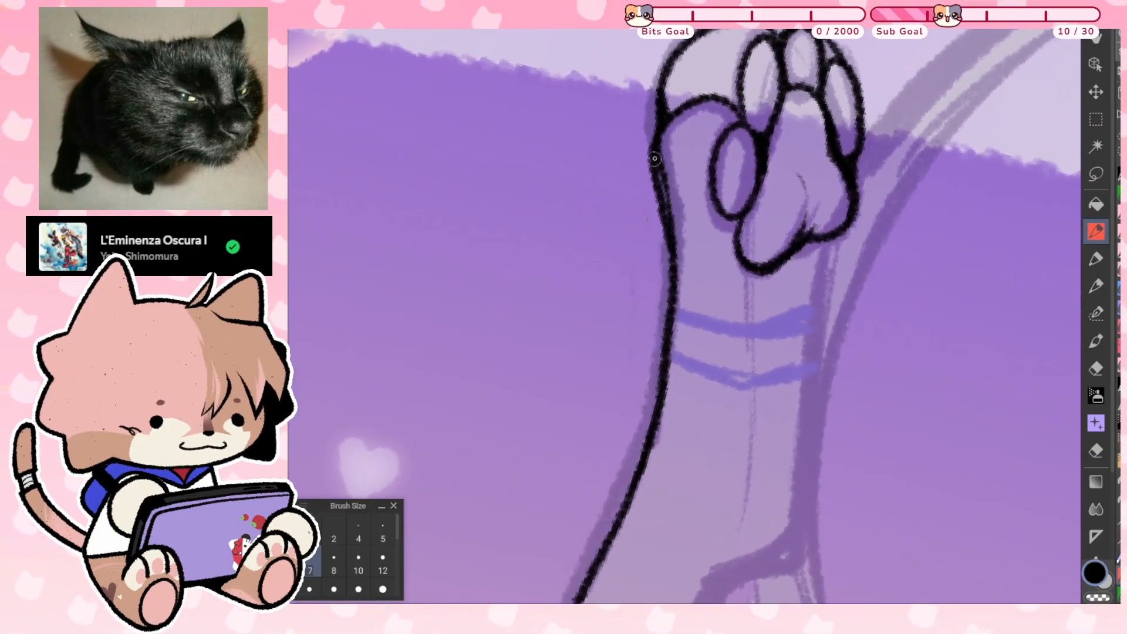
drag(653, 152, 676, 202)
drag(684, 376, 667, 275)
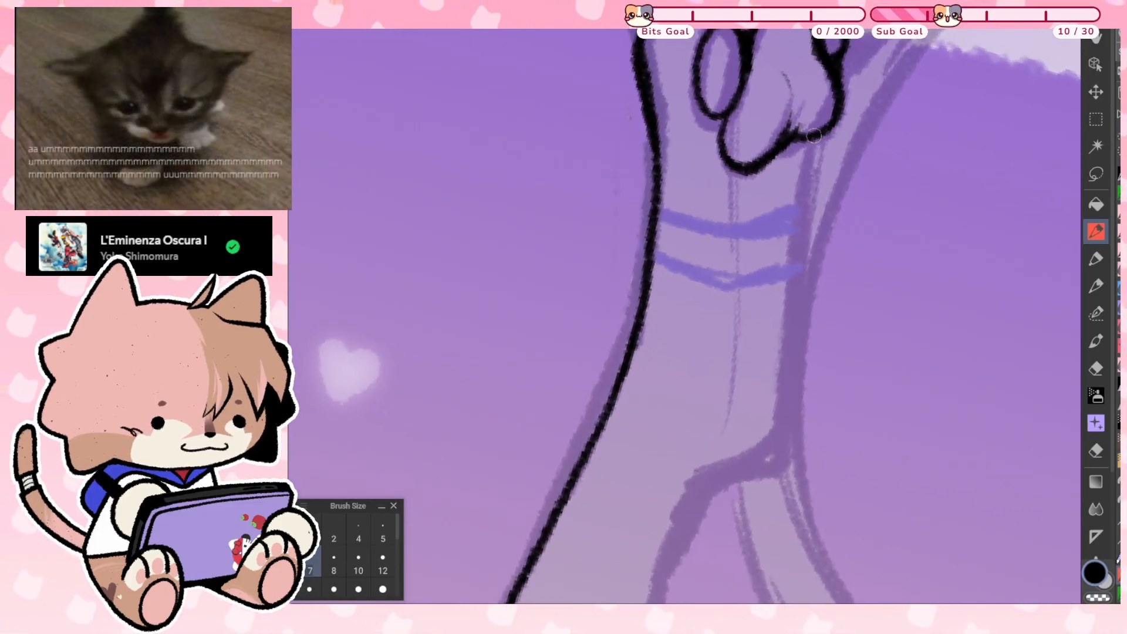
Ink the raised foot's opposite edge from the central pad around the heel, and add a thin crease line down the sole
mouse_move(820, 150)
mouse_down()
mouse_move(801, 208)
mouse_move(824, 153)
mouse_move(812, 160)
mouse_move(780, 425)
mouse_move(764, 455)
mouse_move(696, 485)
mouse_up()
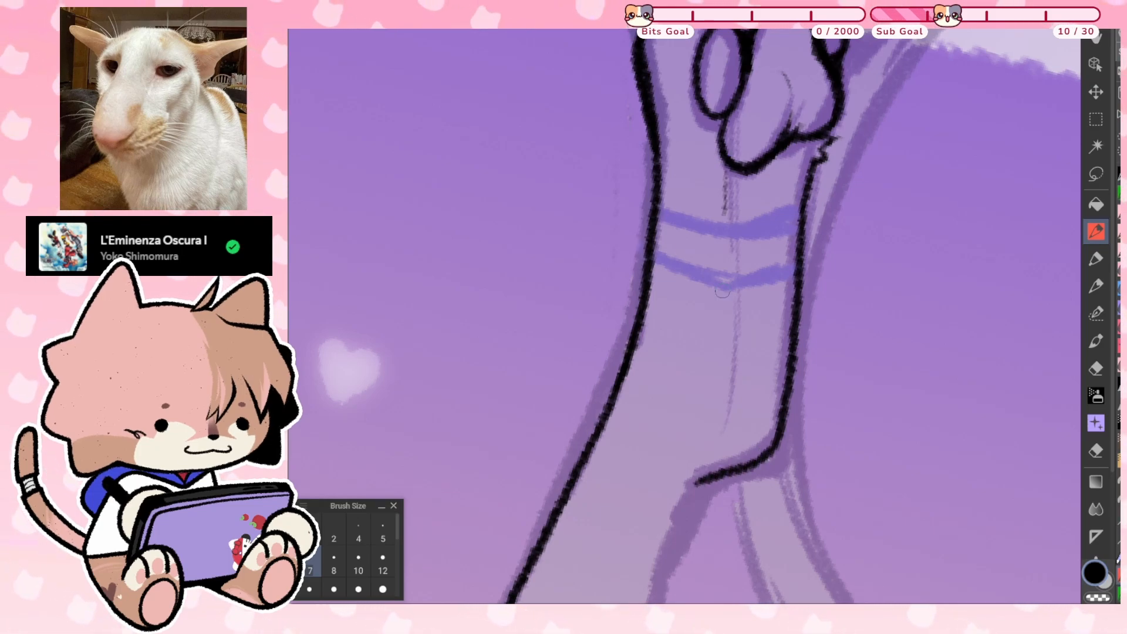
drag(723, 292, 712, 354)
key(ctrl+z)
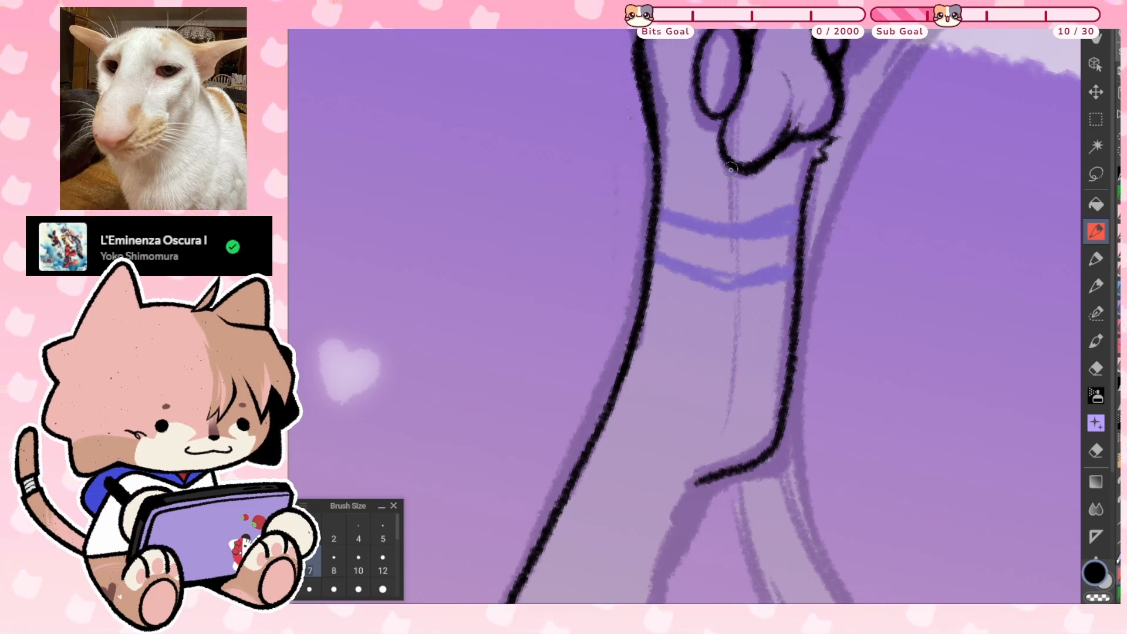
drag(731, 169, 736, 332)
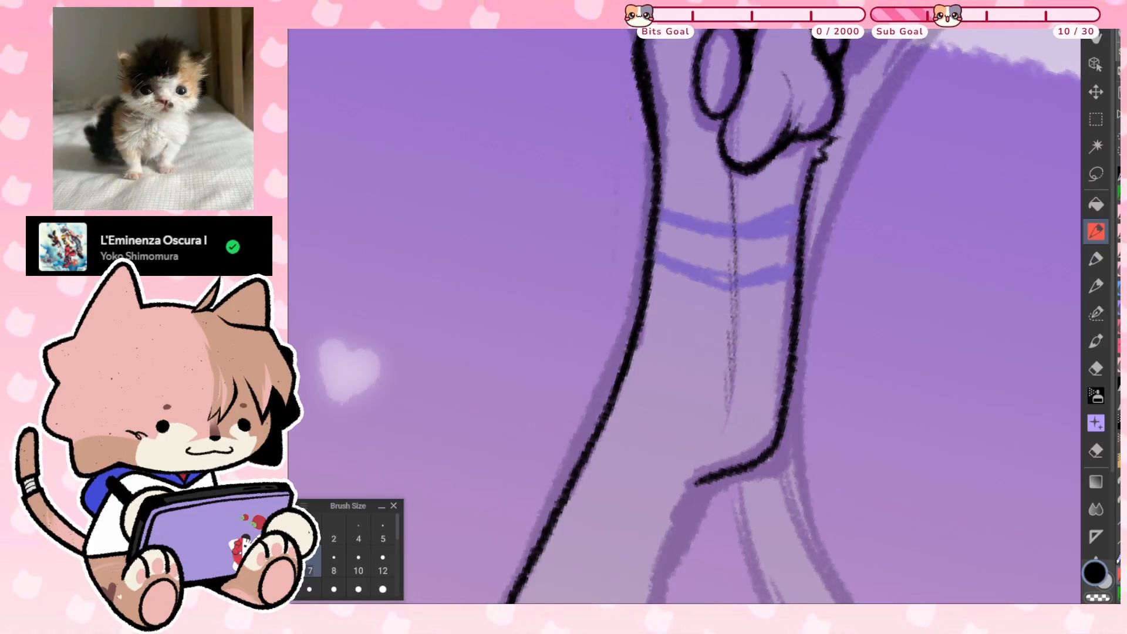
Ink the two curved band lines across the raised foot below the paw pads
scroll(763, 213, down, 1)
drag(763, 213, 813, 158)
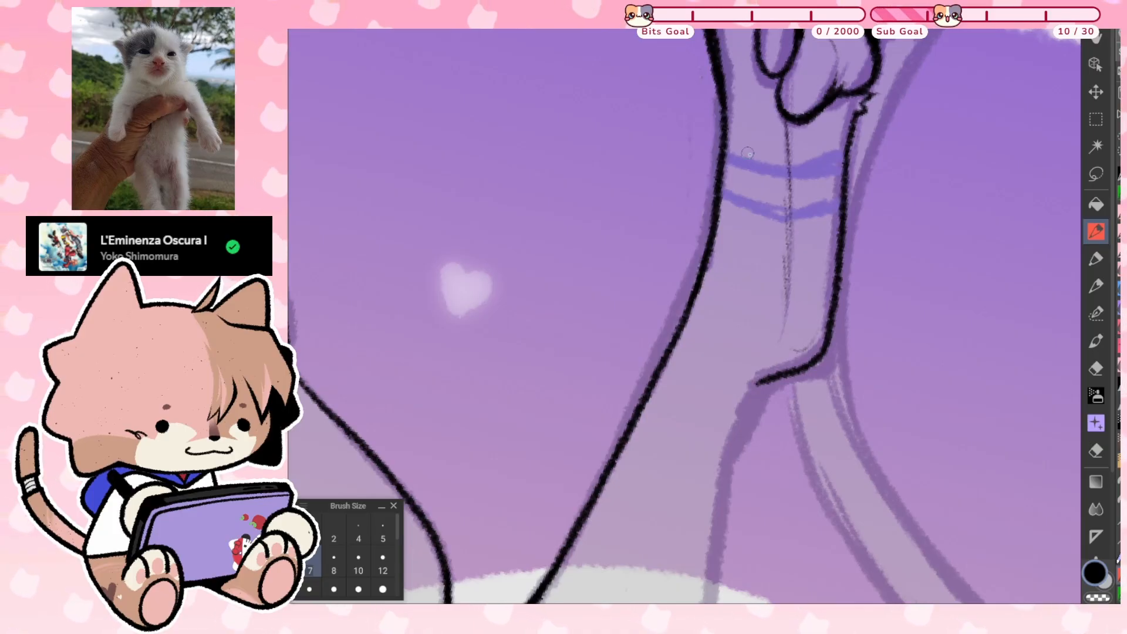
drag(726, 154, 744, 161)
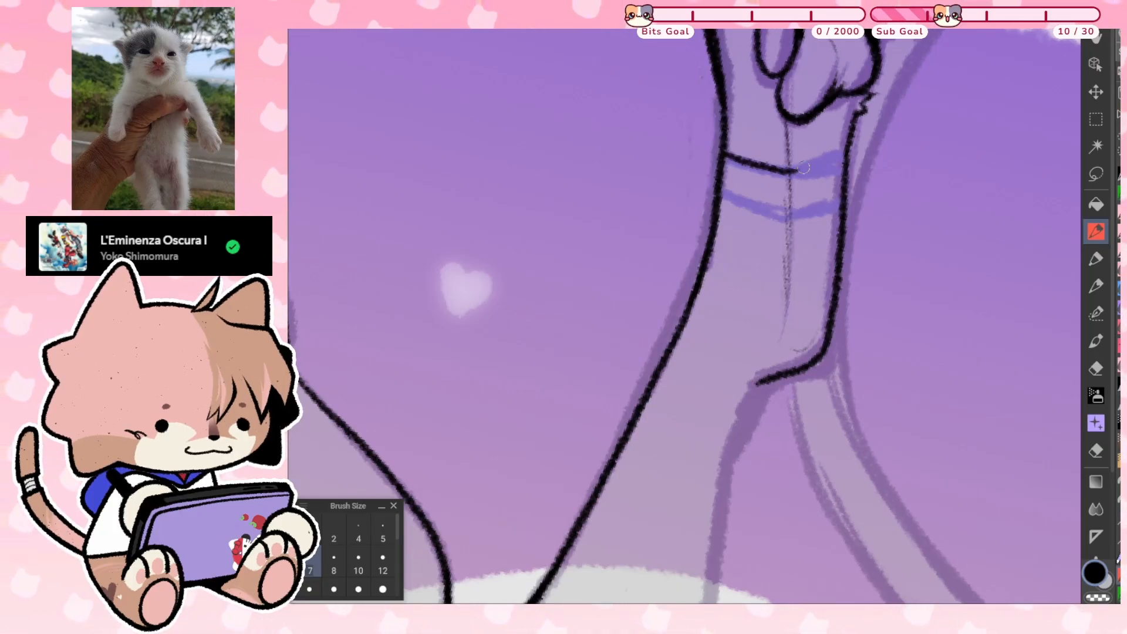
key(ctrl+z)
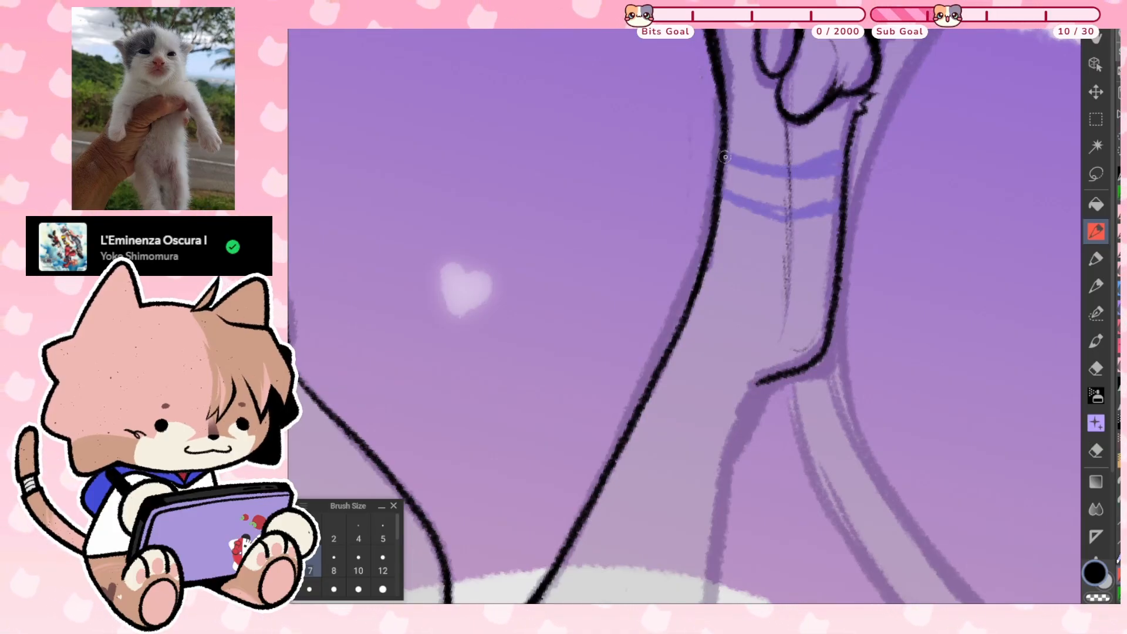
mouse_move(725, 157)
mouse_down()
mouse_move(784, 167)
mouse_move(845, 158)
mouse_up()
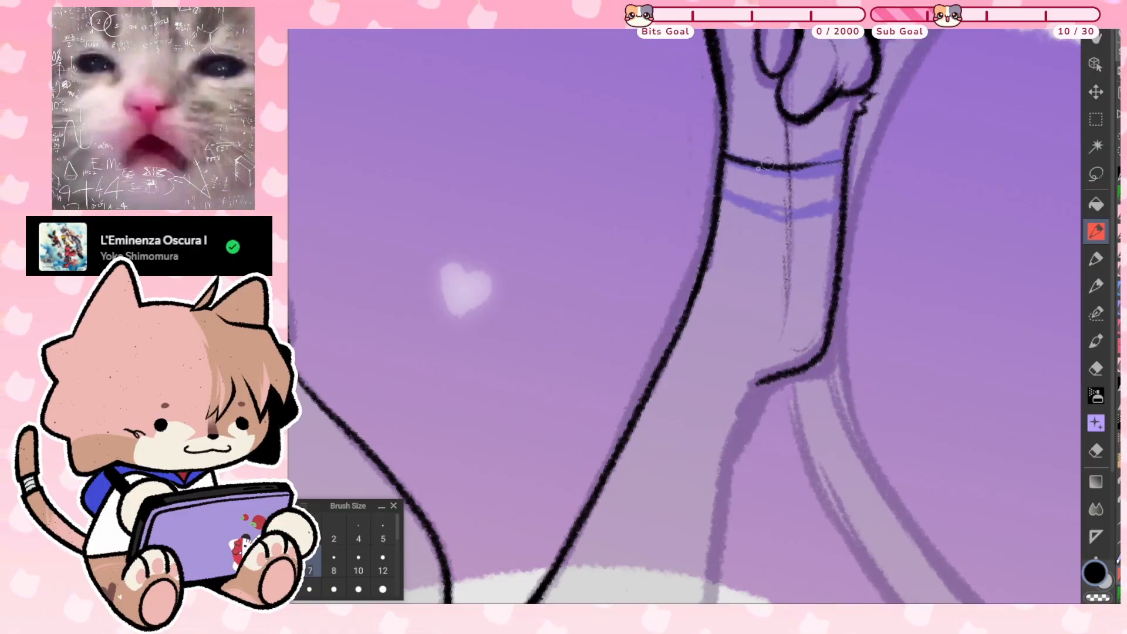
drag(749, 203, 822, 206)
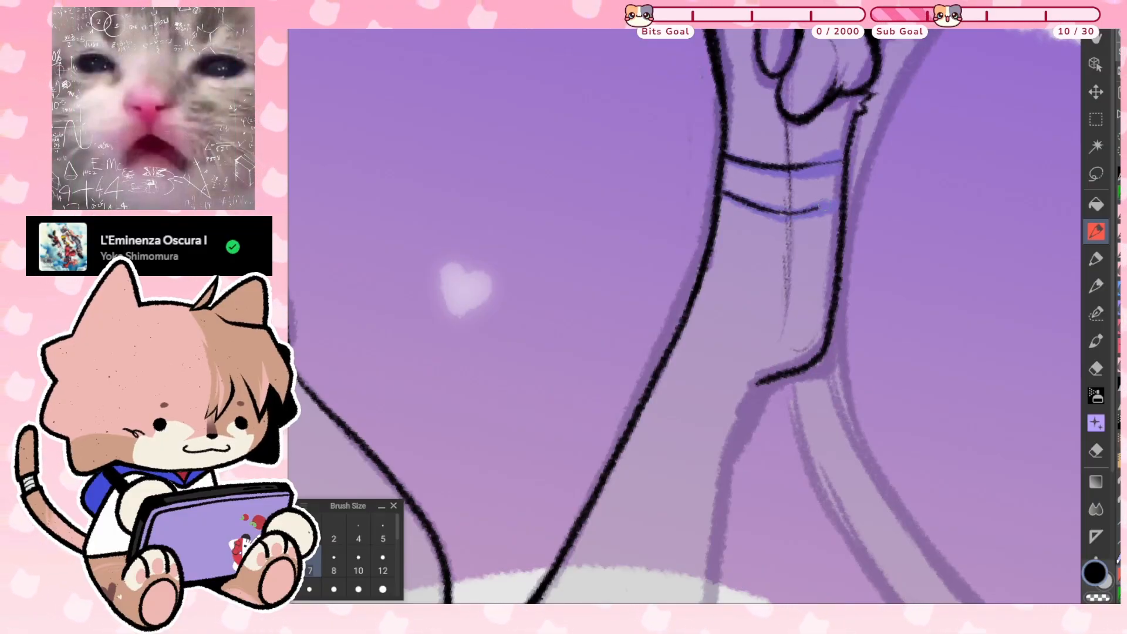
Ink the raised leg's inner contour from the heel down to where it meets the other thigh
scroll(831, 208, down, 3)
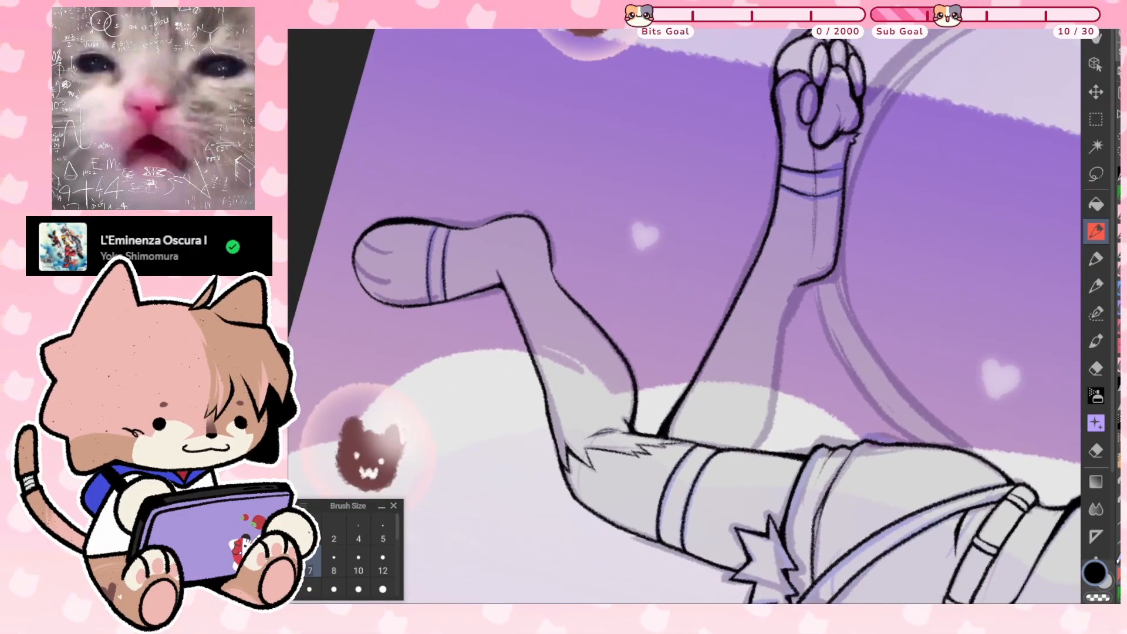
scroll(746, 458, up, 3)
scroll(798, 332, up, 1)
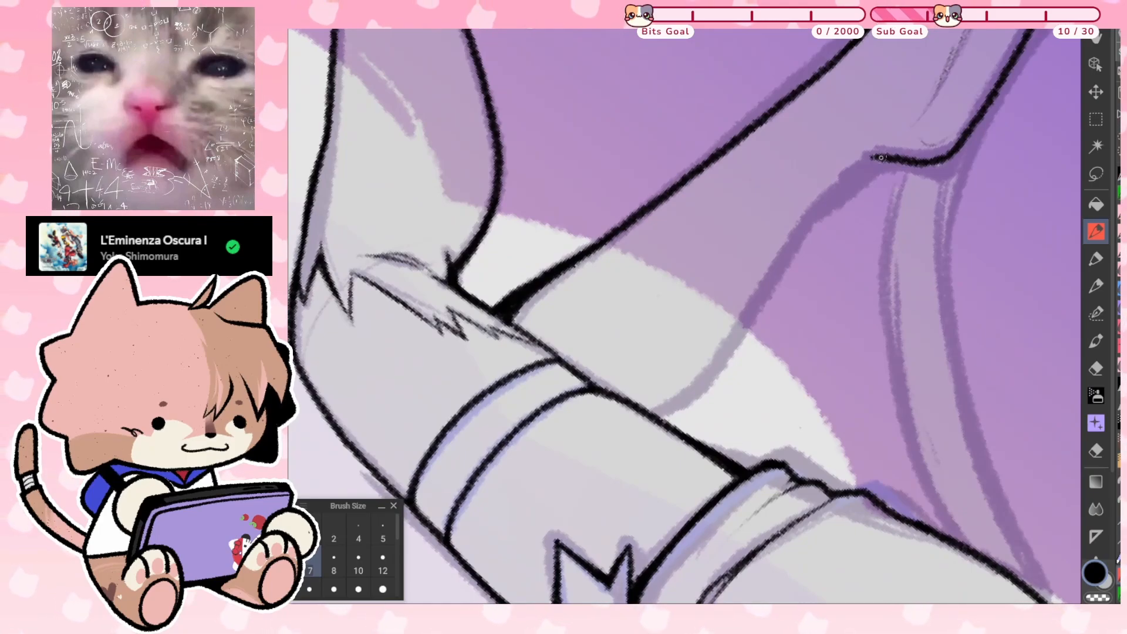
drag(875, 158, 849, 176)
mouse_move(805, 224)
mouse_down()
mouse_move(725, 358)
mouse_move(659, 411)
mouse_up()
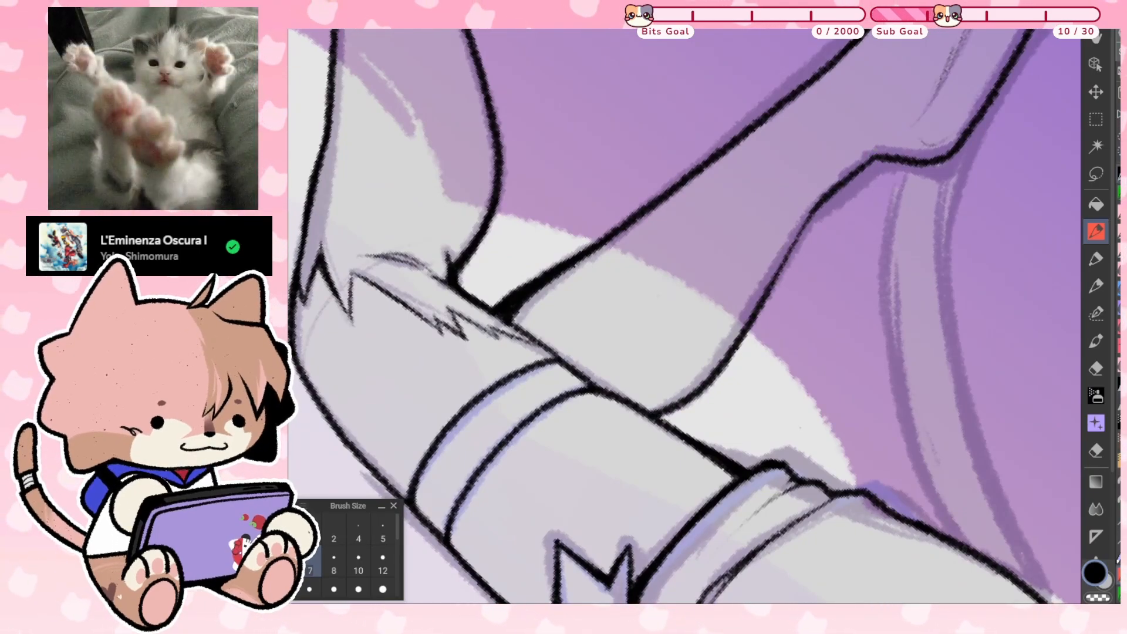
Examine the whole figure's line art and the tail base to check the inking against the sketch
scroll(684, 316, down, 5)
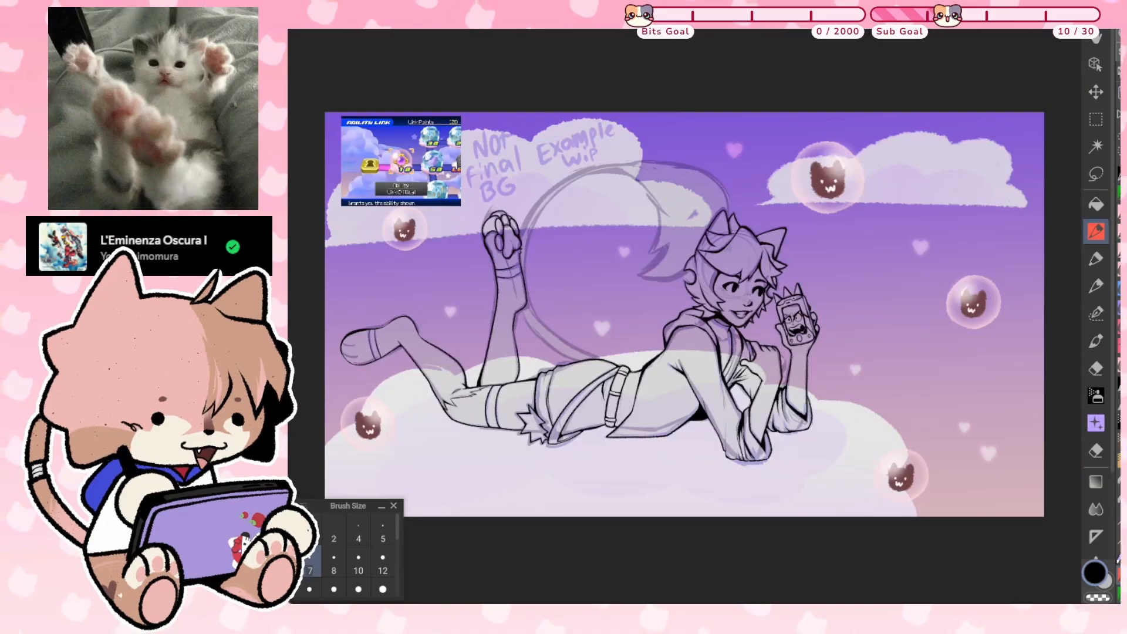
scroll(685, 316, up, 2)
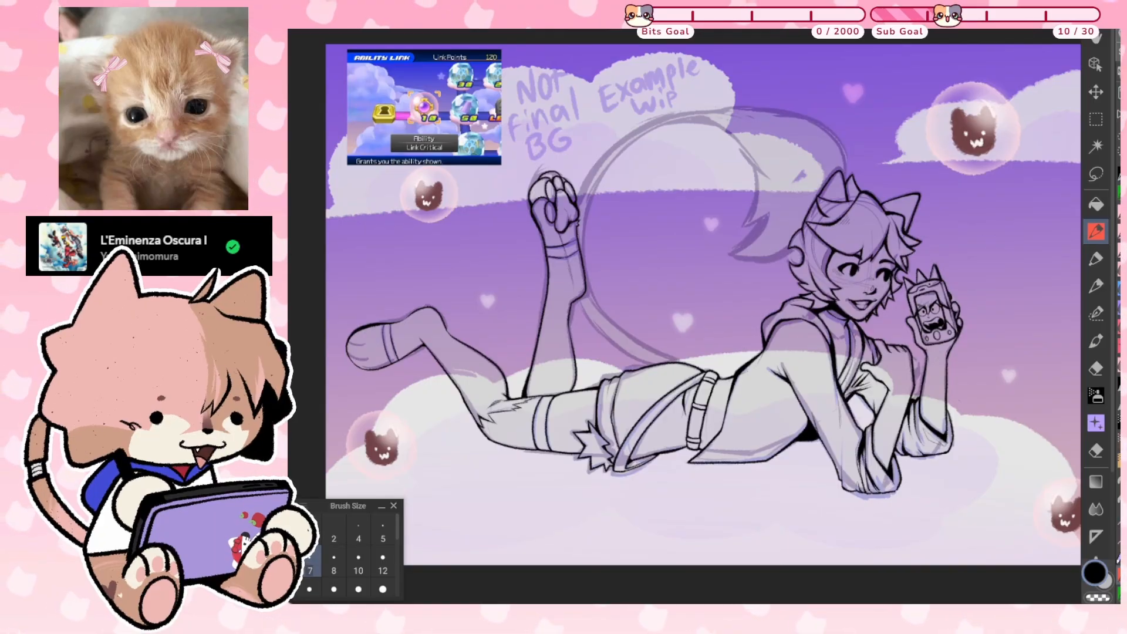
scroll(684, 316, up, 1)
scroll(704, 264, up, 6)
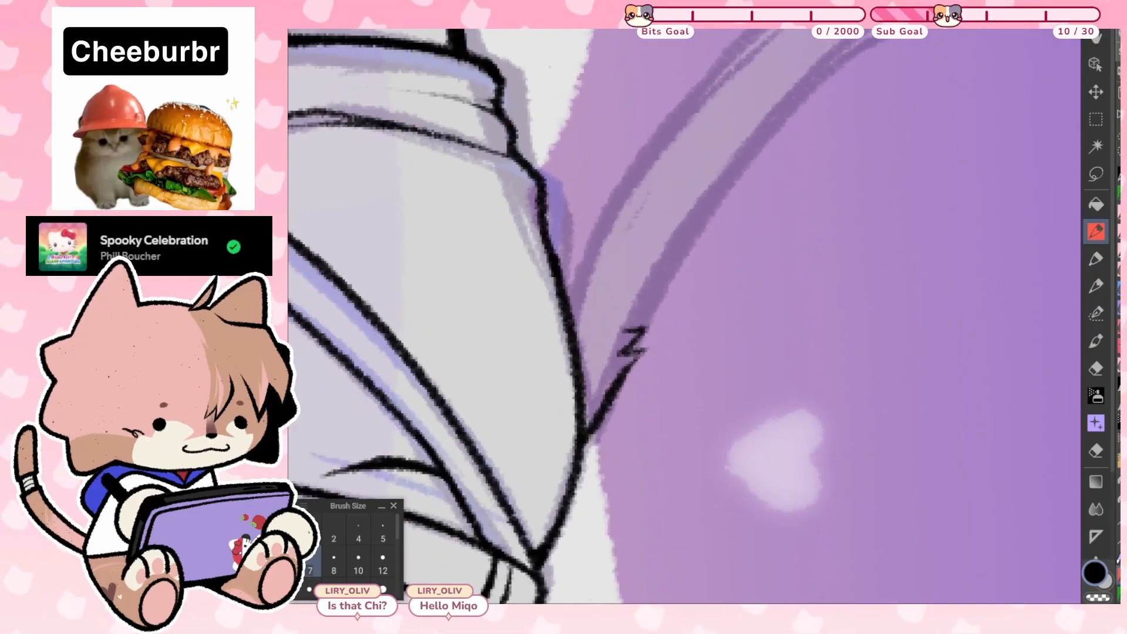
key(ctrl+at)
key(ctrl+0)
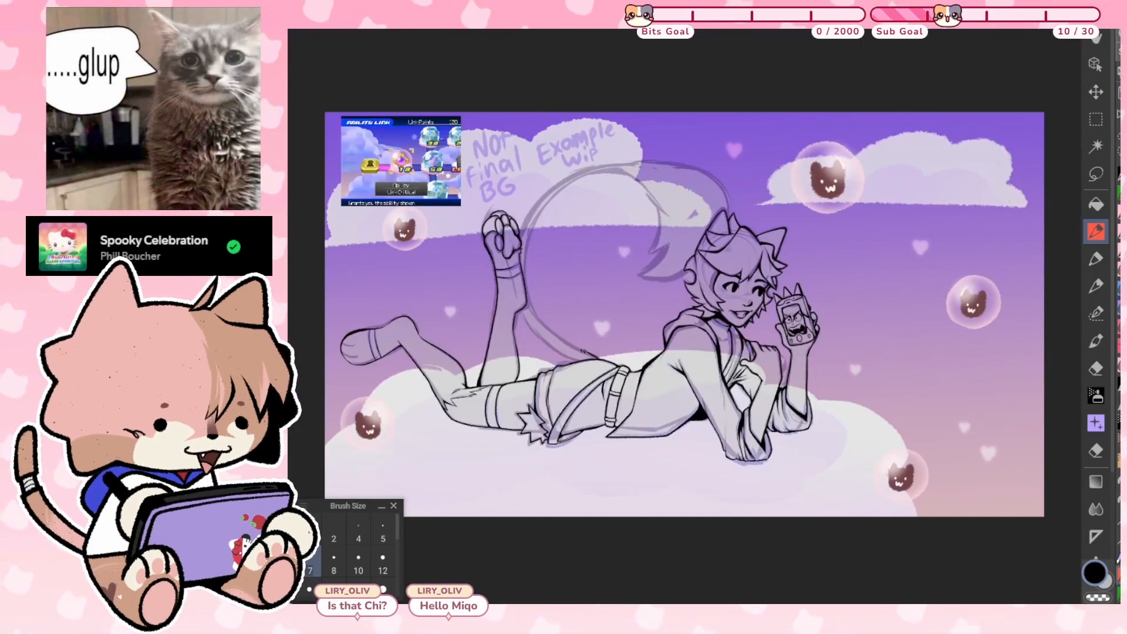
scroll(684, 315, up, 2)
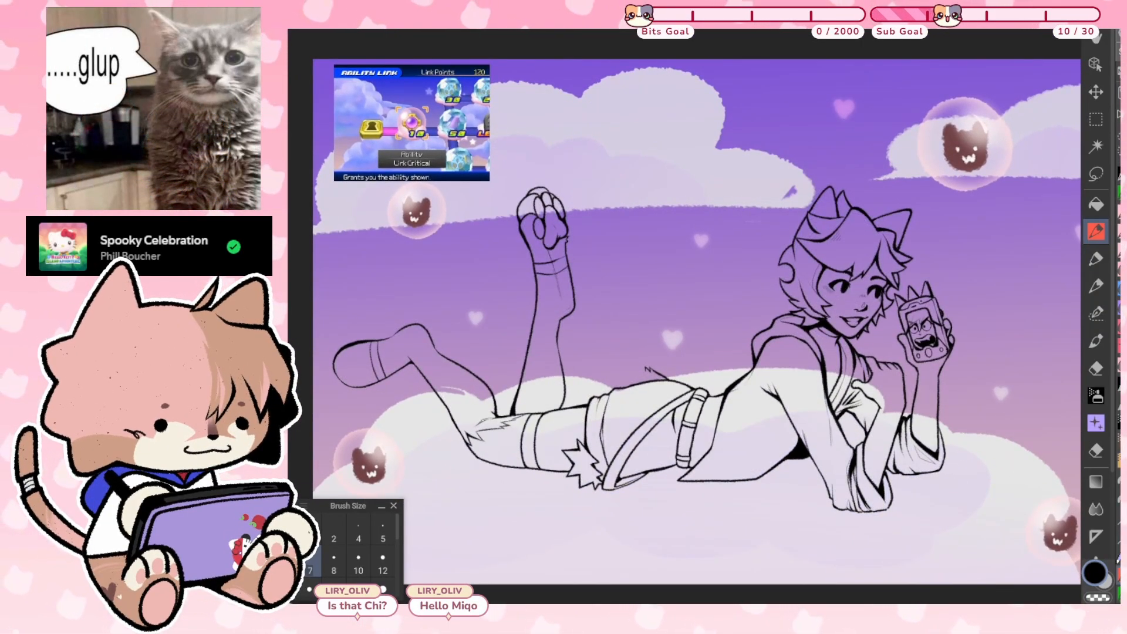
scroll(469, 375, up, 2)
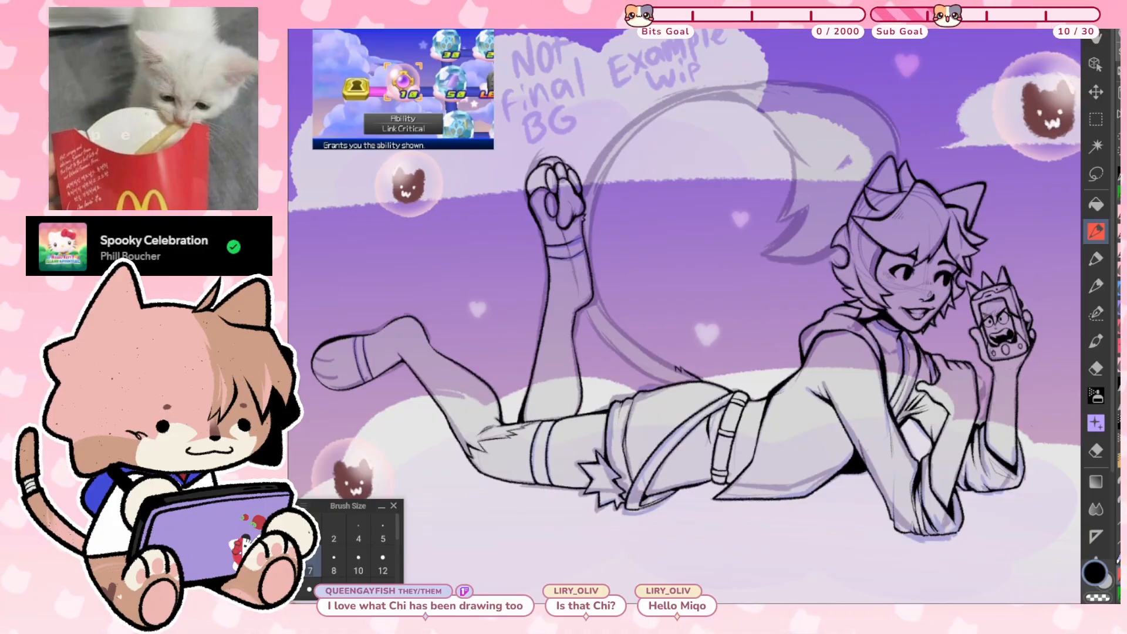
Ink two curved toe lines on the lower foot and thicken the contour beneath them
scroll(359, 352, up, 6)
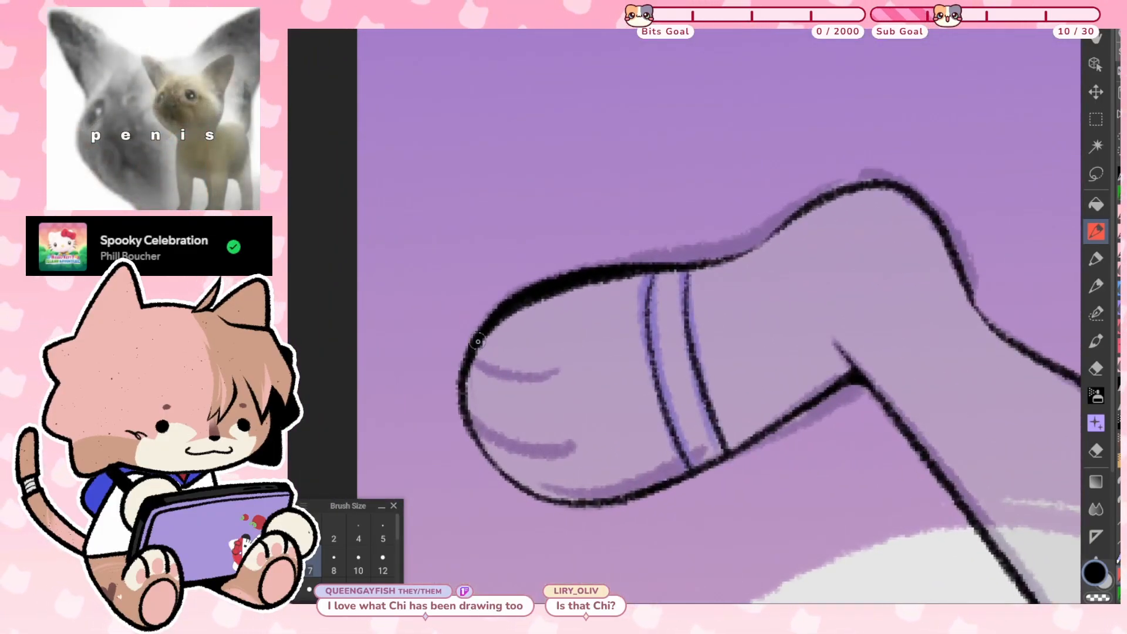
drag(480, 368, 569, 371)
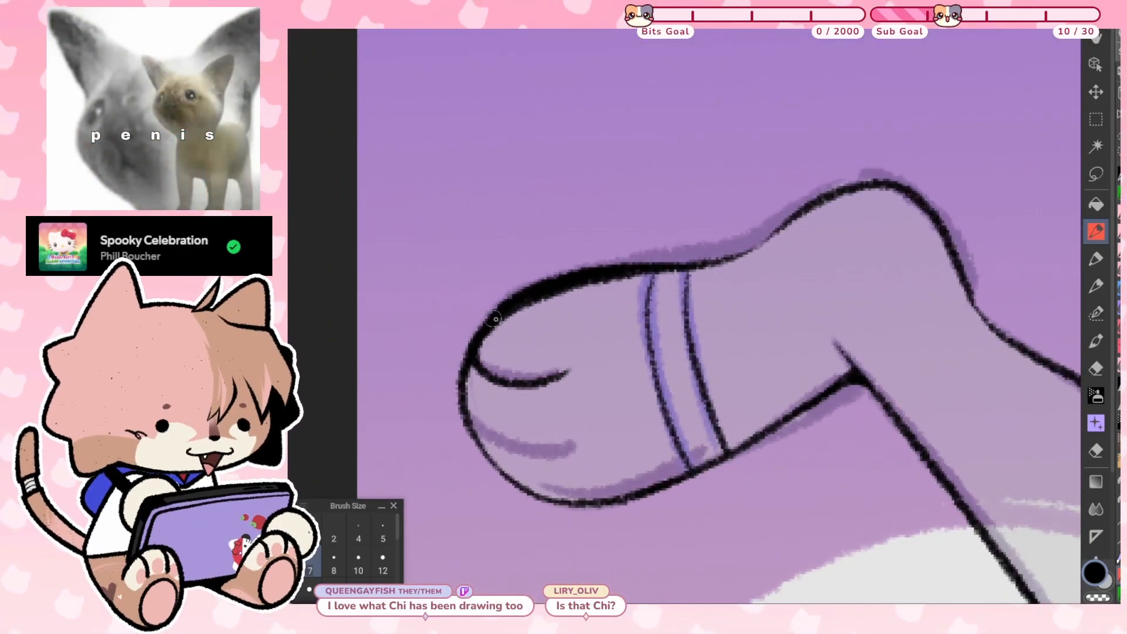
drag(482, 432, 578, 441)
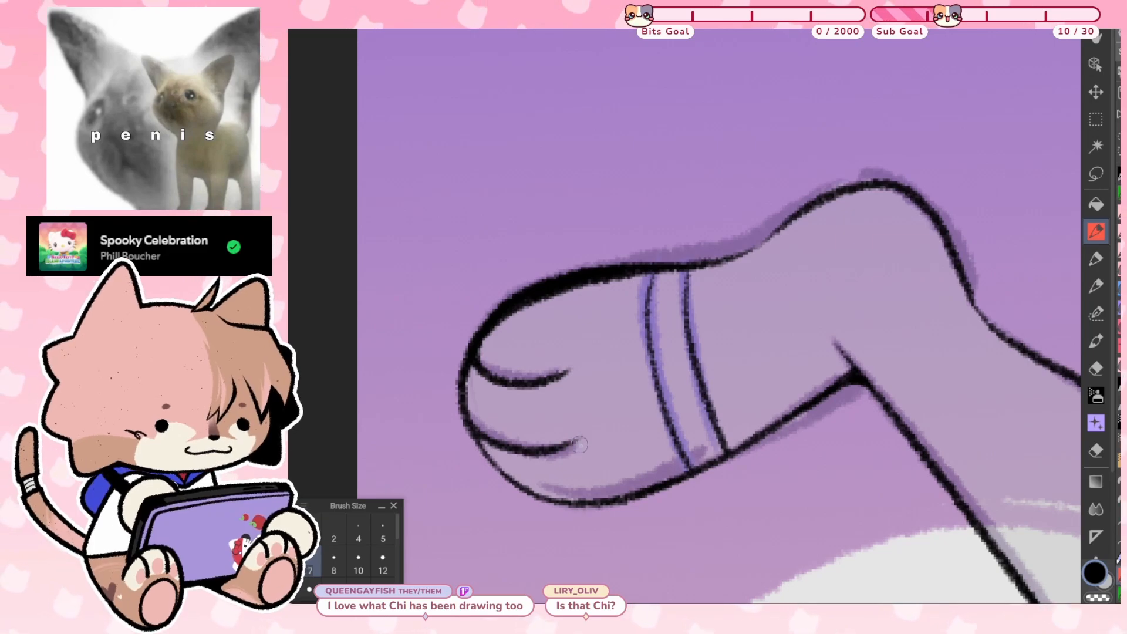
drag(523, 486, 575, 488)
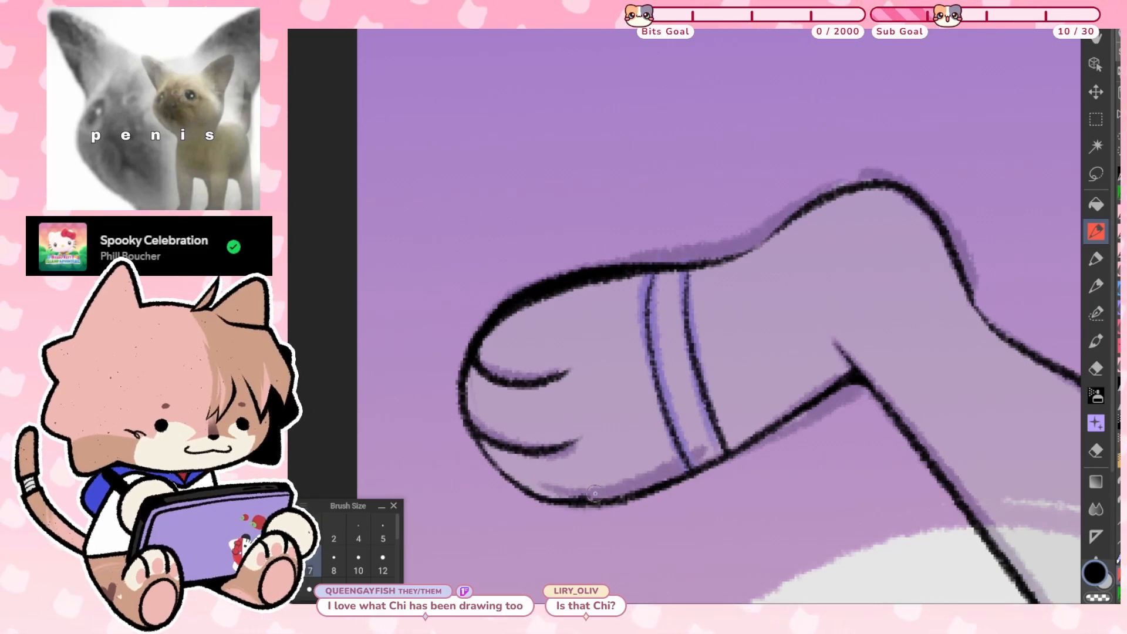
Ink the tail's inner edge from the raised heel down to the waist and thicken its lower end
key(ctrl+minus)
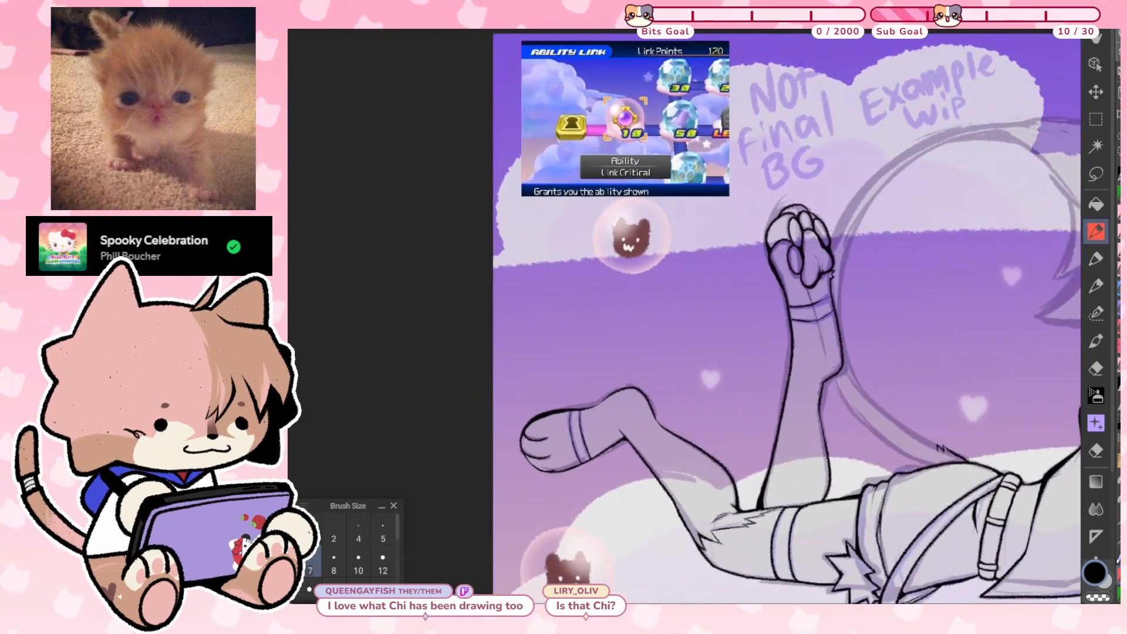
scroll(684, 316, up, 2)
scroll(684, 316, up, 4)
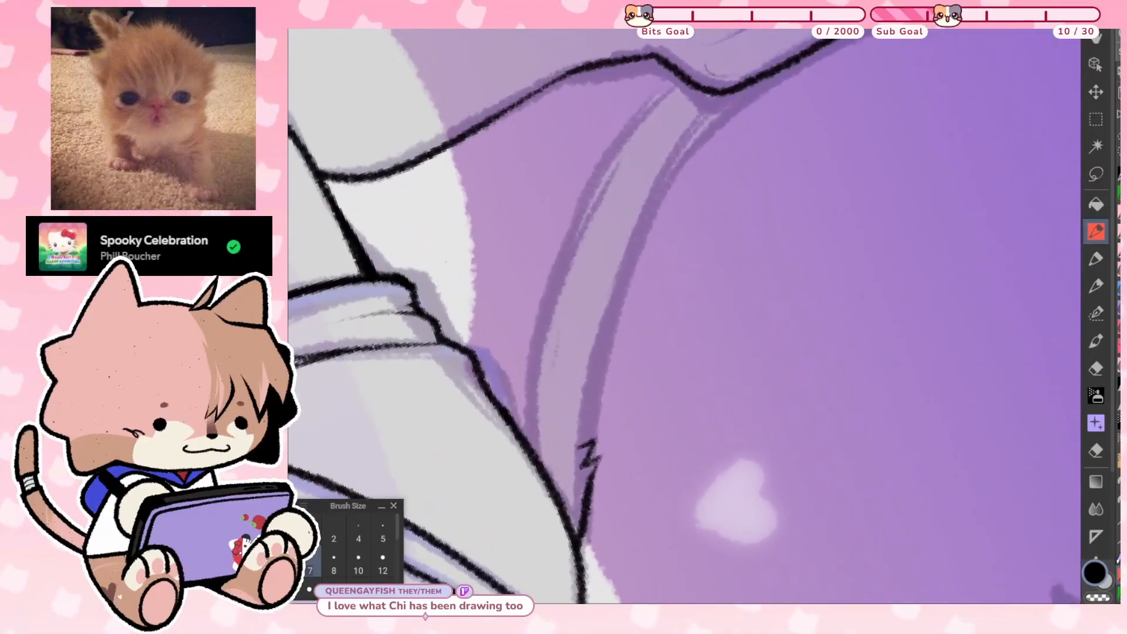
mouse_move(683, 74)
mouse_down()
mouse_move(577, 200)
mouse_move(544, 312)
mouse_move(527, 449)
mouse_up()
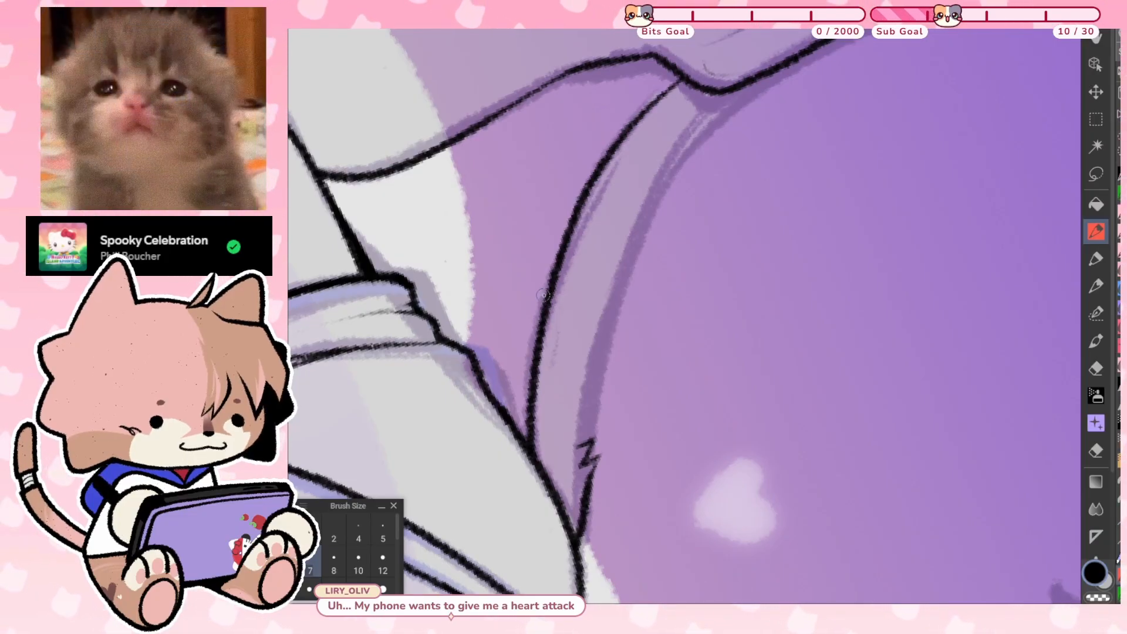
drag(546, 301, 527, 444)
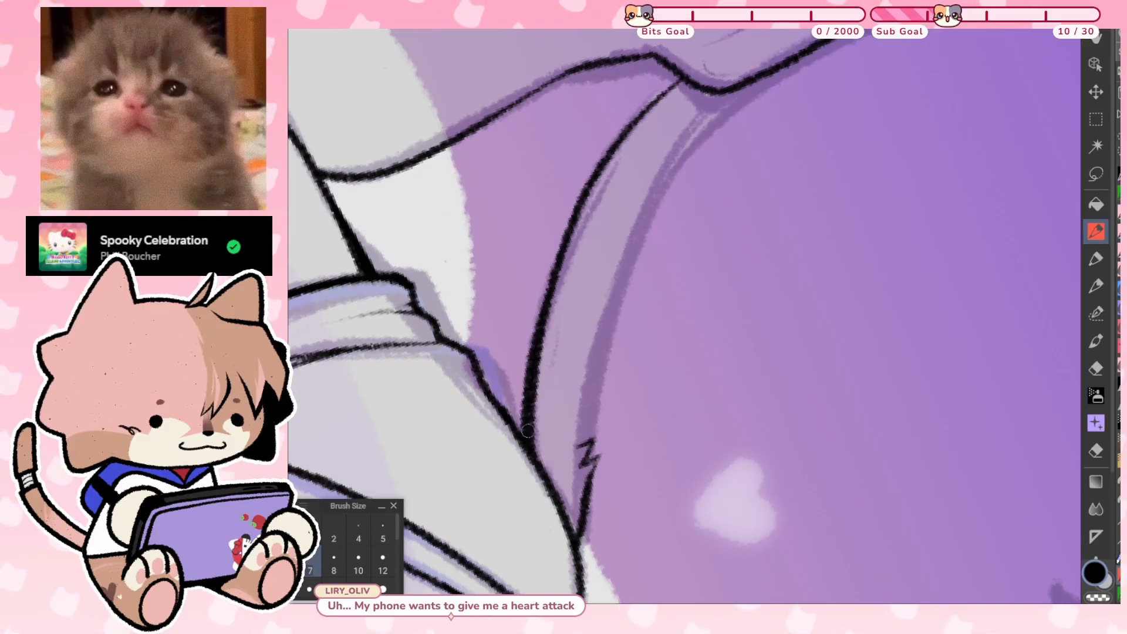
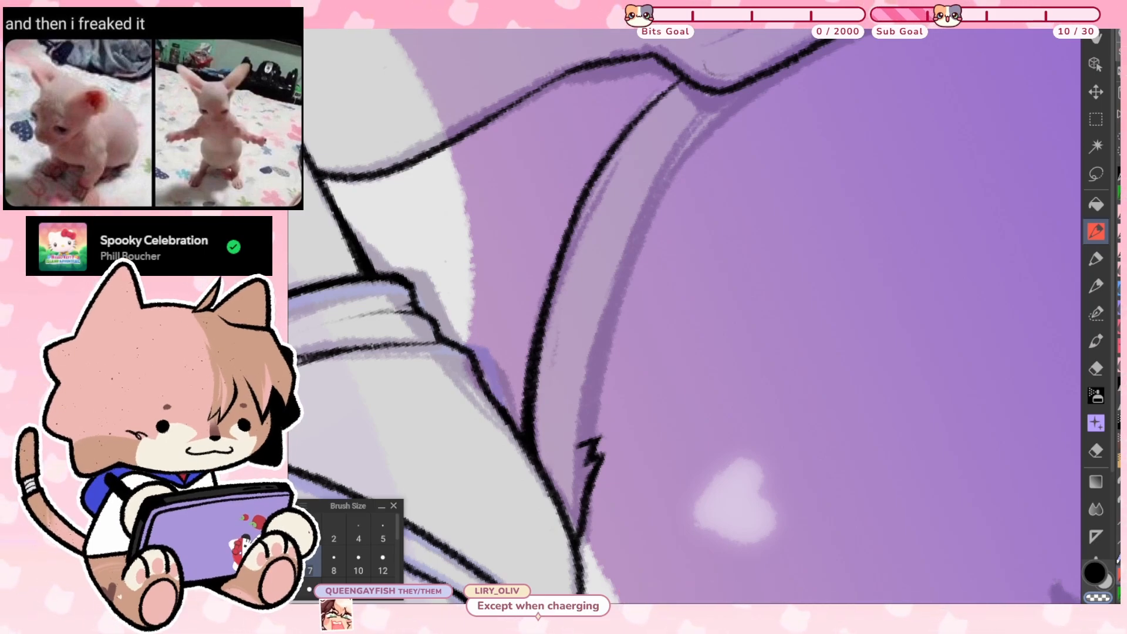
Thicken the short outer line at the tail base between the zigzag fur tuft and the waist
scroll(722, 517, up, 2)
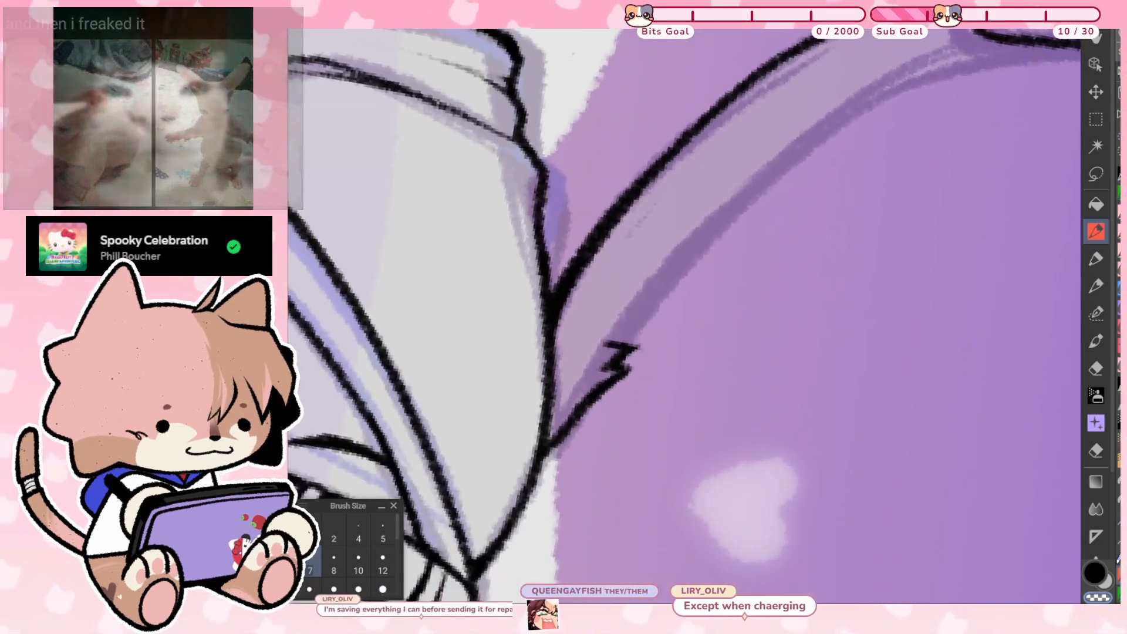
mouse_move(745, 508)
mouse_down()
mouse_move(781, 395)
mouse_move(817, 365)
mouse_up()
drag(660, 288, 621, 349)
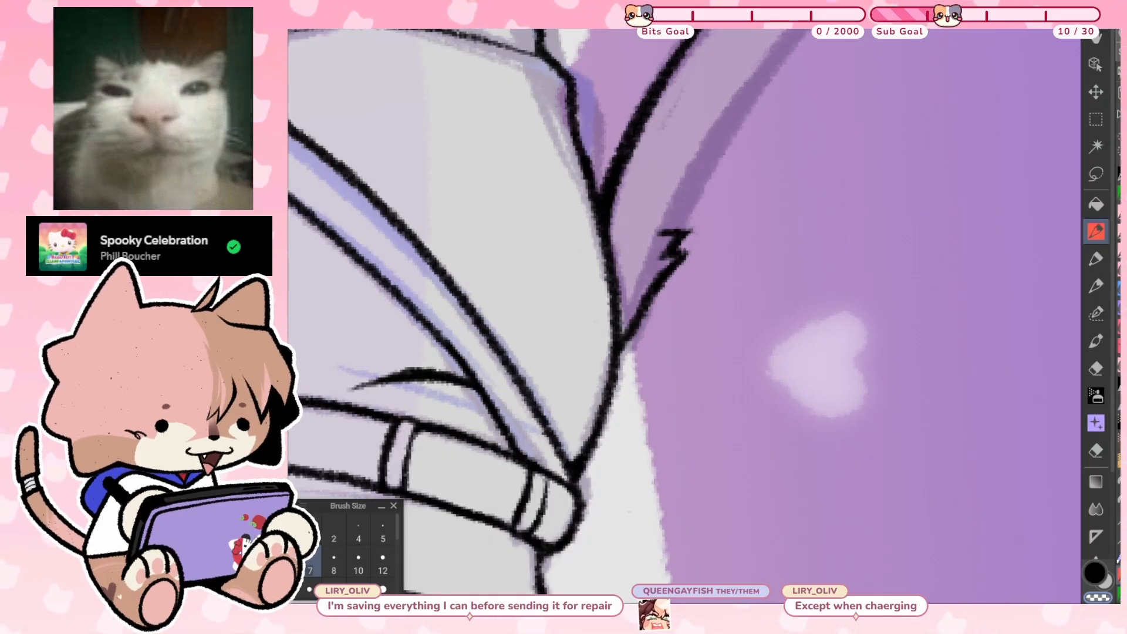
Ink the tail's outer edge from the zigzag fur tuft up to the raised leg and strengthen its upper end
mouse_move(656, 292)
mouse_down()
mouse_move(617, 367)
mouse_move(654, 341)
mouse_up()
drag(839, 341, 939, 452)
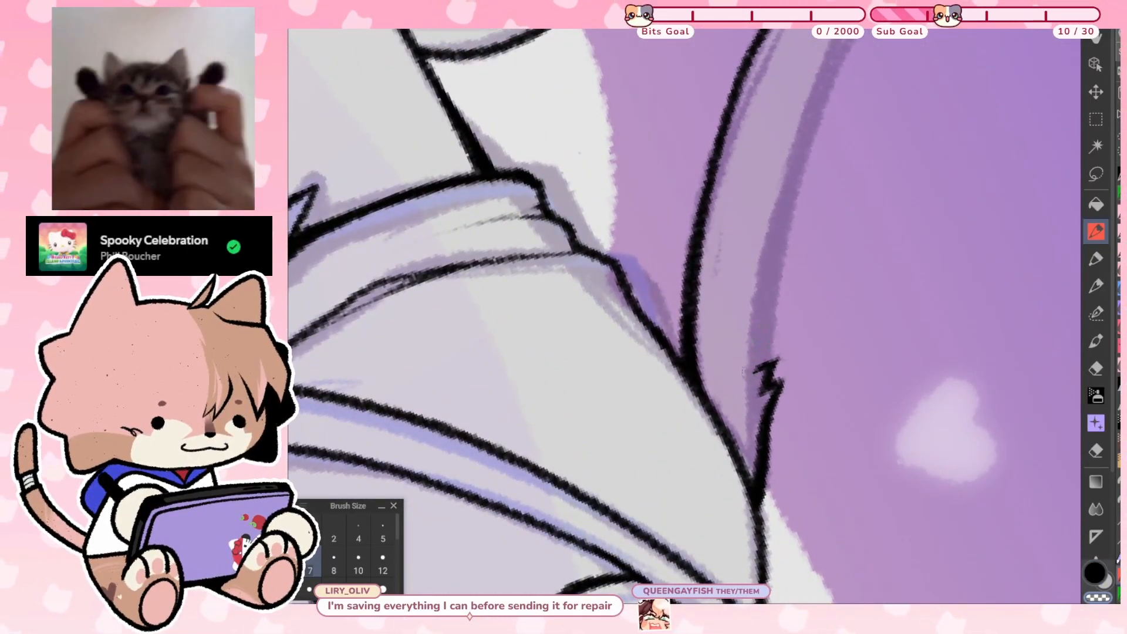
drag(935, 428, 740, 529)
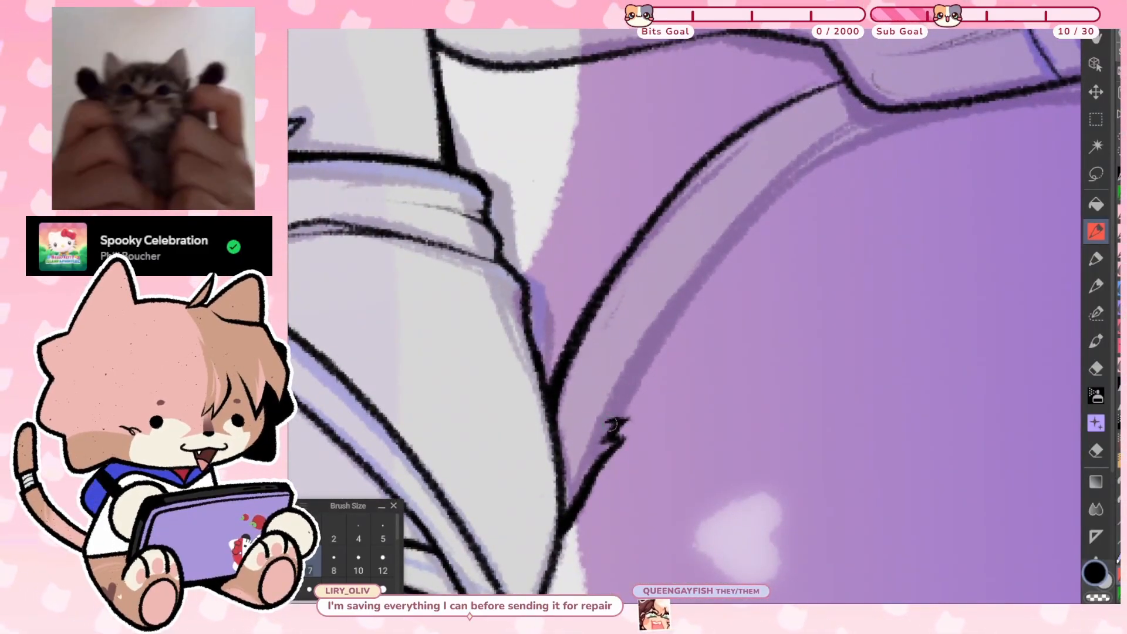
mouse_move(613, 424)
mouse_down()
mouse_move(632, 369)
mouse_move(690, 277)
mouse_move(806, 169)
mouse_move(905, 112)
mouse_up()
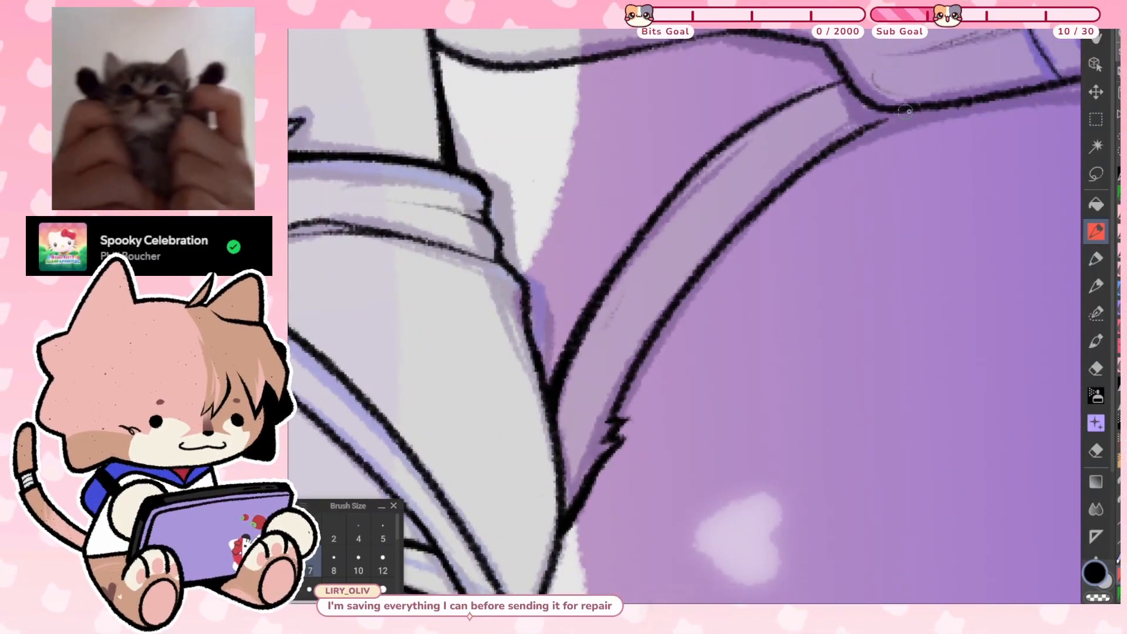
mouse_move(761, 199)
mouse_down()
mouse_move(836, 145)
mouse_move(950, 103)
mouse_up()
Continue the tail's line along the back of the raised calf so it branches away from the leg near the ankle
scroll(702, 396, down, 1)
drag(819, 164, 472, 493)
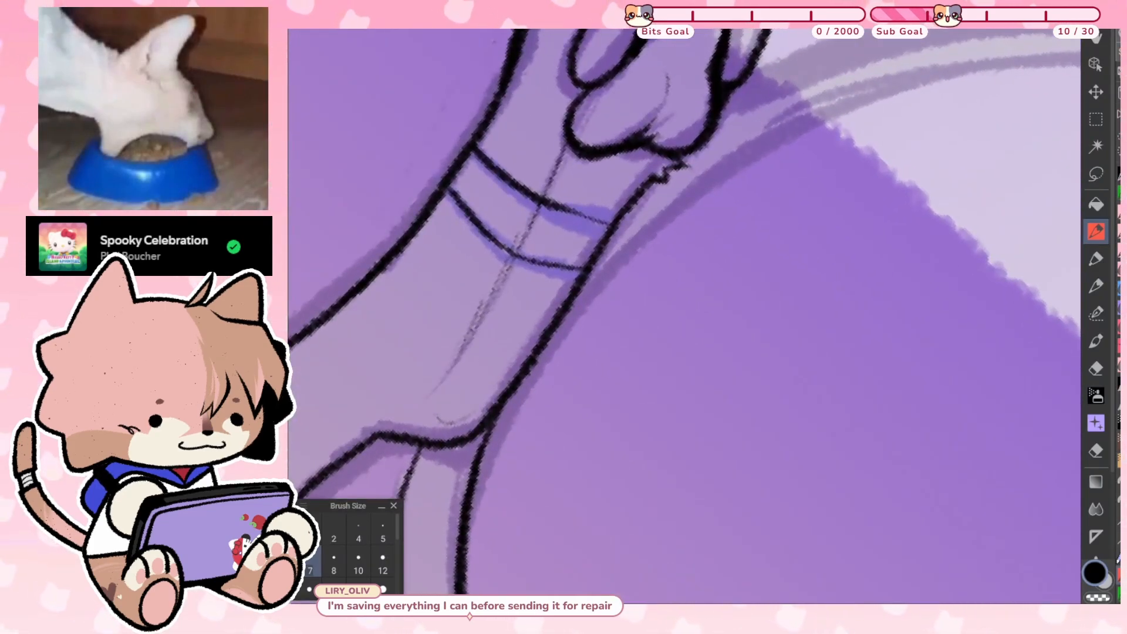
drag(498, 409, 534, 360)
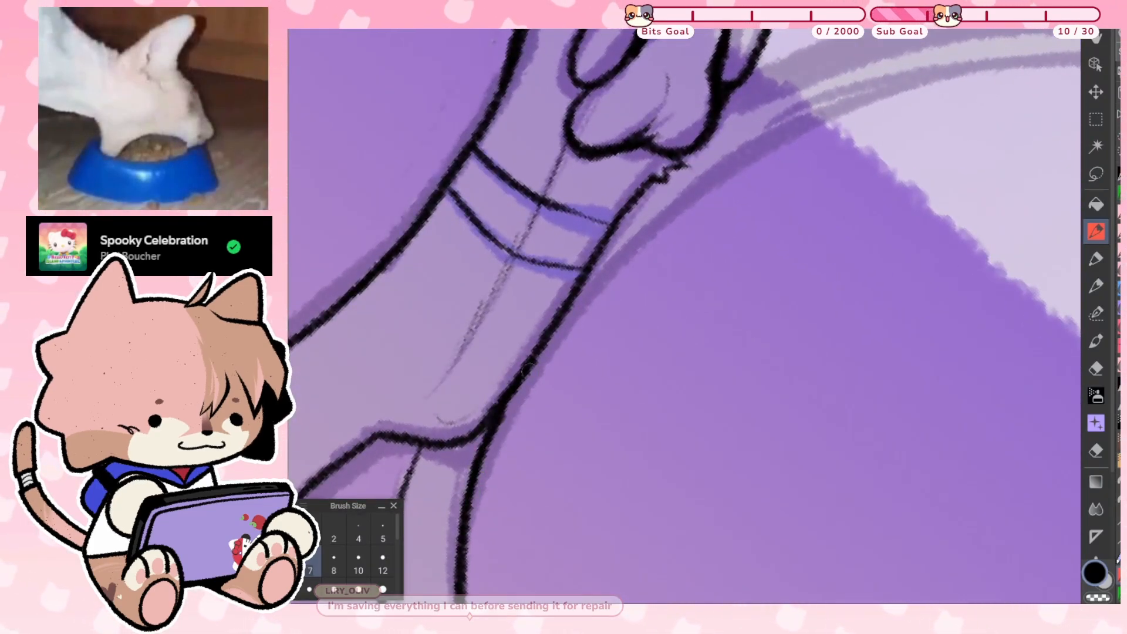
drag(505, 408, 634, 241)
drag(563, 322, 816, 115)
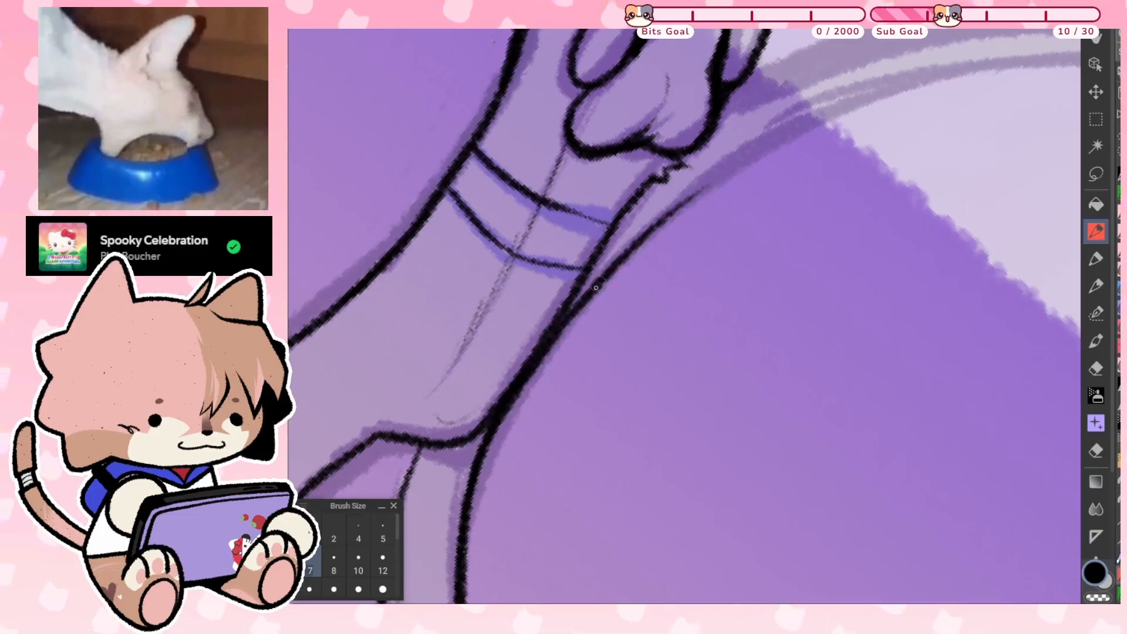
mouse_move(675, 167)
mouse_down()
mouse_move(499, 446)
mouse_move(589, 269)
mouse_move(648, 189)
mouse_up()
key(ctrl+z)
scroll(498, 555, down, 2)
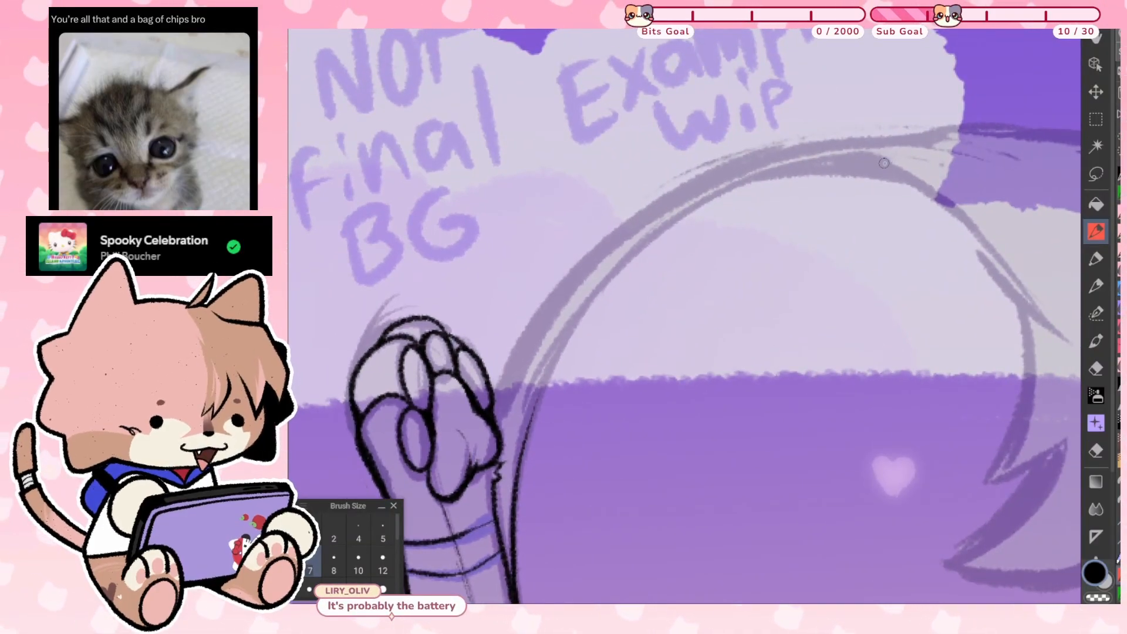
Ink the inner edge of the tail's arch from beside the raised paw to the top, and thicken its lower stretch
mouse_move(813, 162)
mouse_down()
mouse_move(696, 204)
mouse_move(582, 302)
mouse_move(540, 397)
mouse_up()
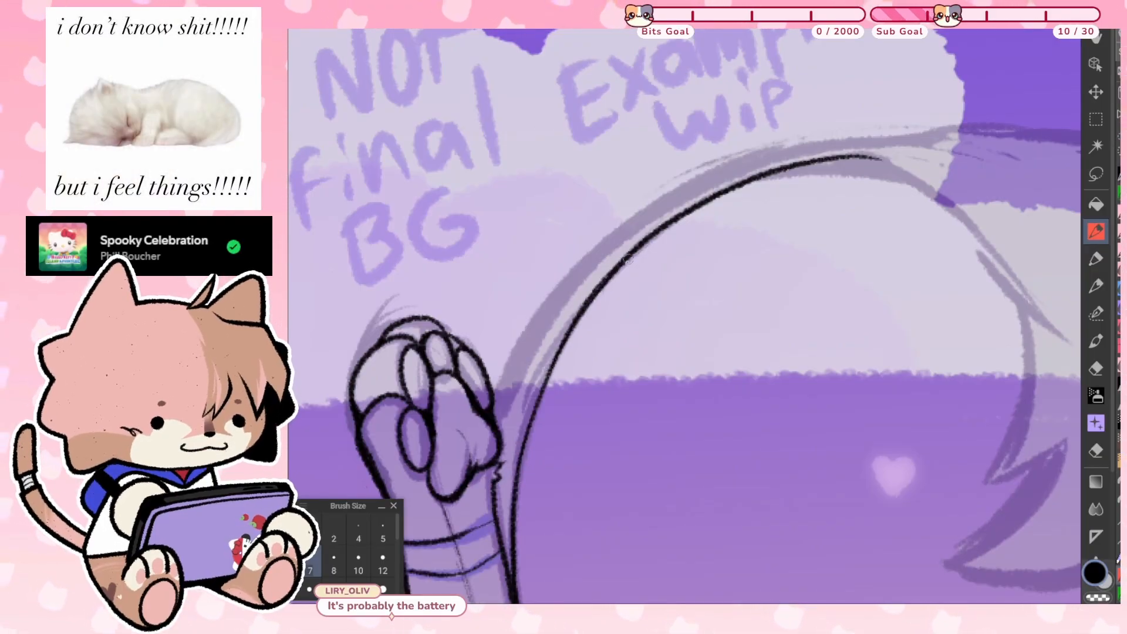
scroll(684, 316, up, 2)
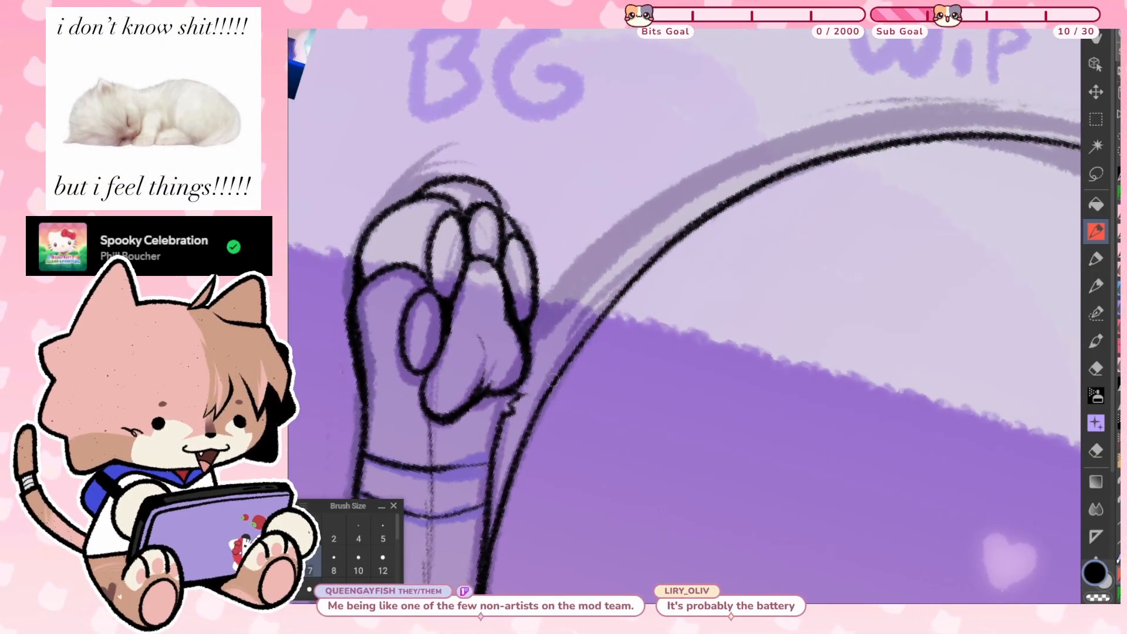
drag(623, 285, 561, 364)
drag(662, 246, 575, 343)
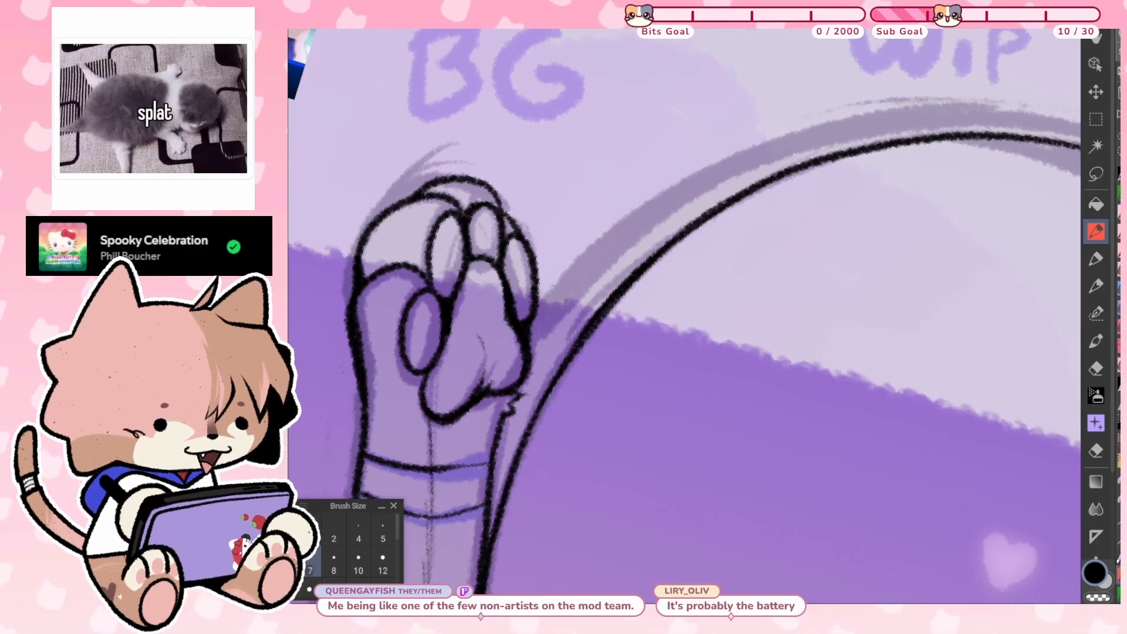
scroll(685, 316, down, 3)
Ink the outer edge of the tail's arch from the top down to the raised paw, parallel to the inner edge
scroll(684, 316, up, 3)
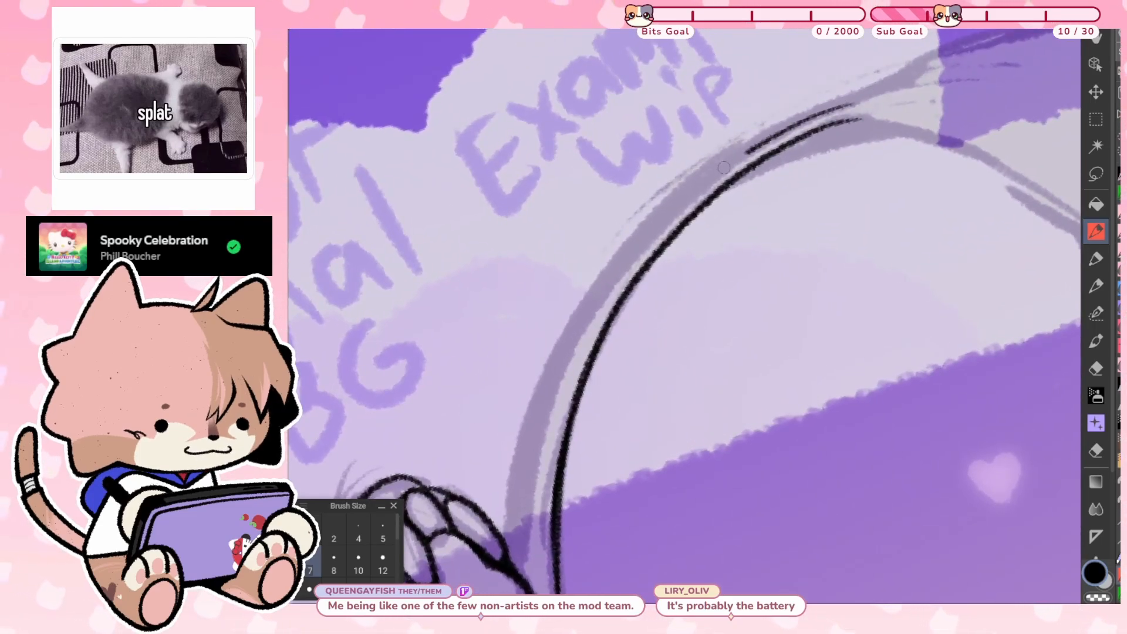
mouse_move(724, 168)
mouse_down()
mouse_move(617, 271)
mouse_move(572, 352)
mouse_up()
scroll(572, 353, up, 2)
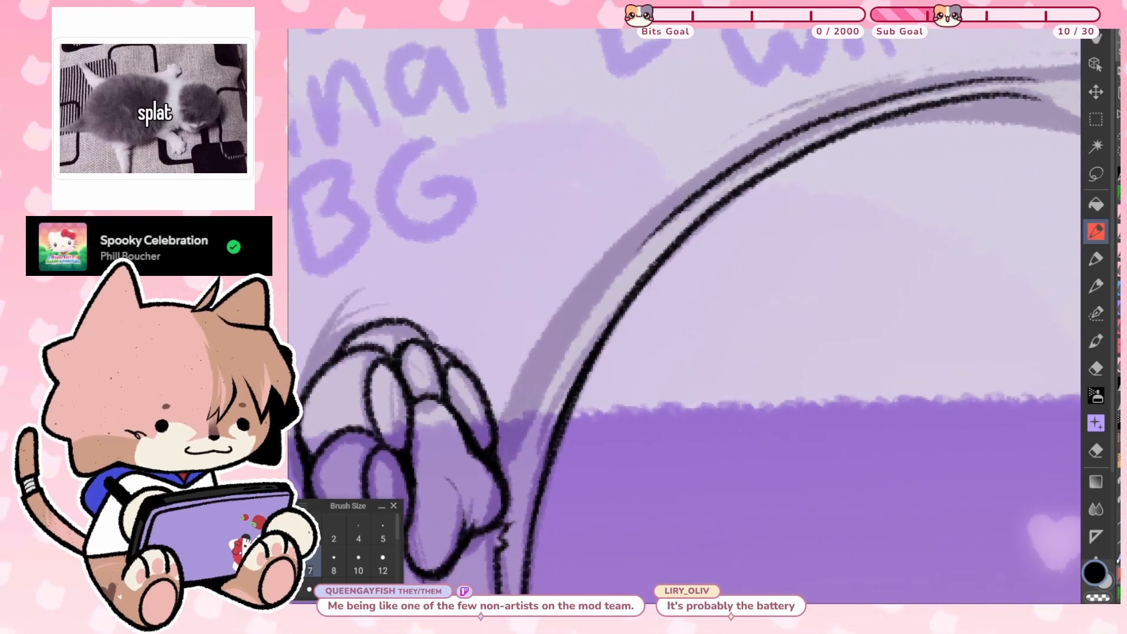
mouse_move(675, 212)
mouse_down()
mouse_move(602, 291)
mouse_move(516, 414)
mouse_move(497, 466)
mouse_up()
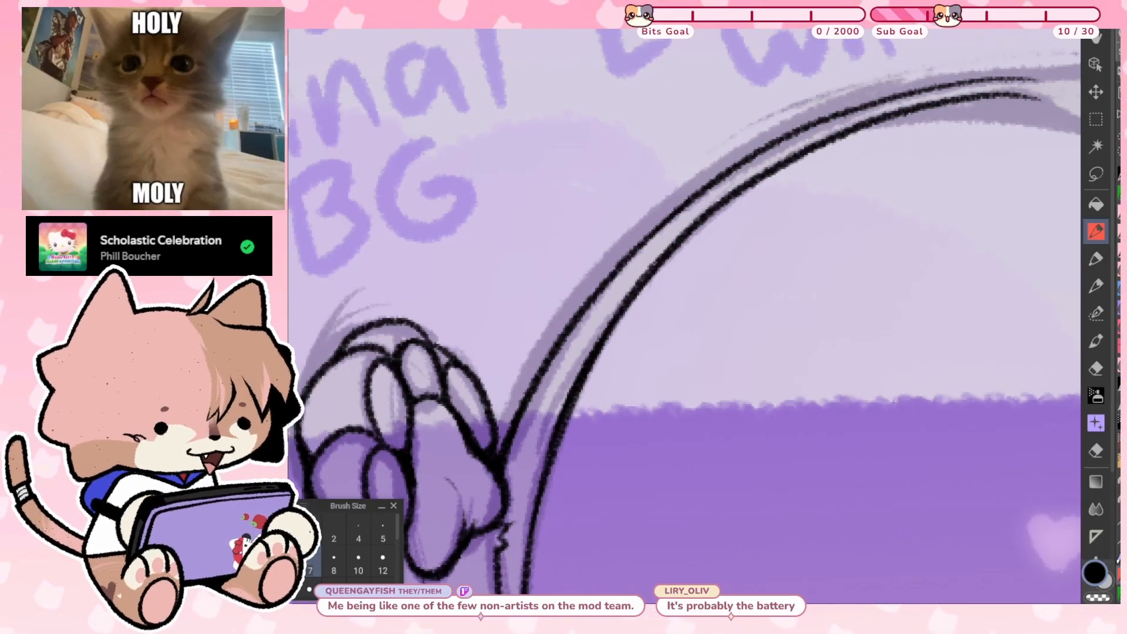
drag(684, 316, 663, 353)
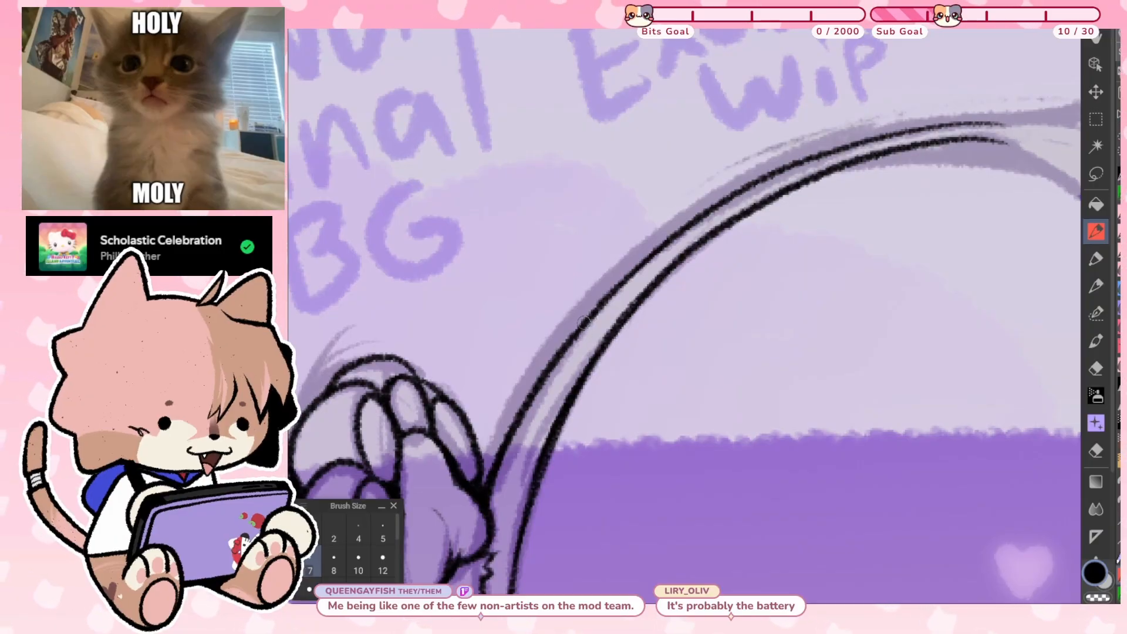
drag(685, 316, 640, 378)
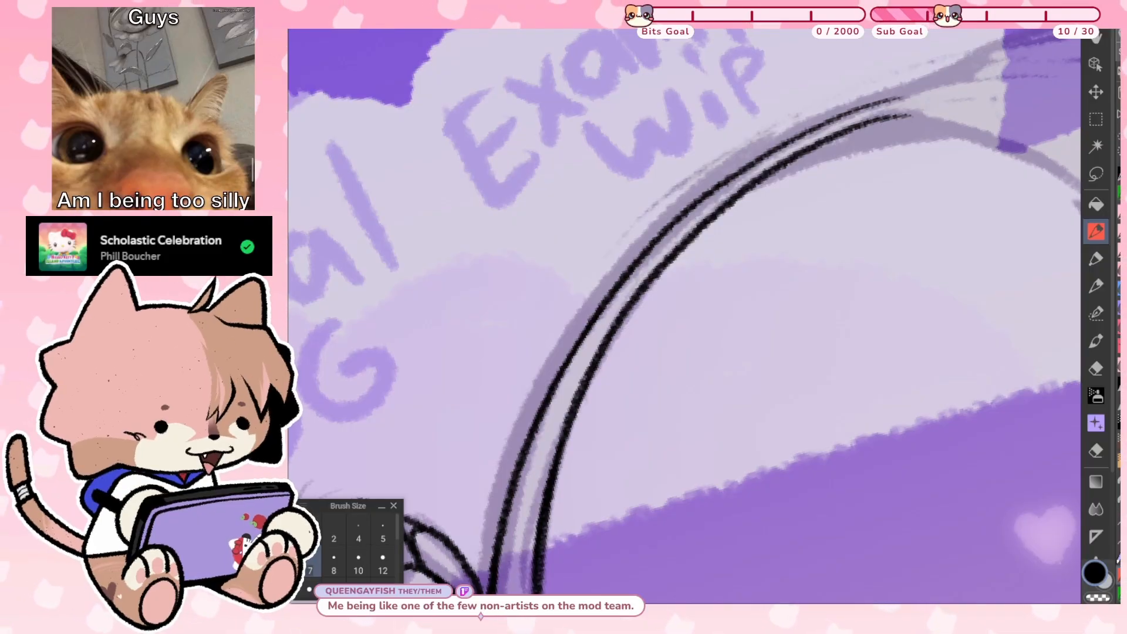
Thicken the tail's inner edge where it emerges beneath the raised heel
key(ctrl+0)
scroll(494, 234, up, 5)
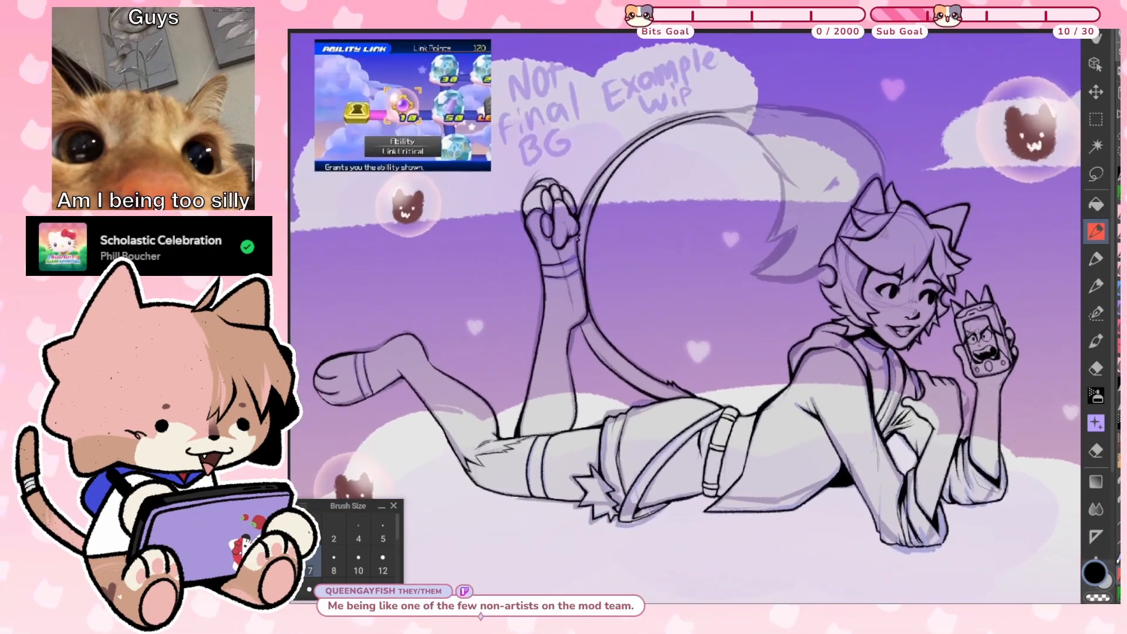
scroll(684, 317, up, 5)
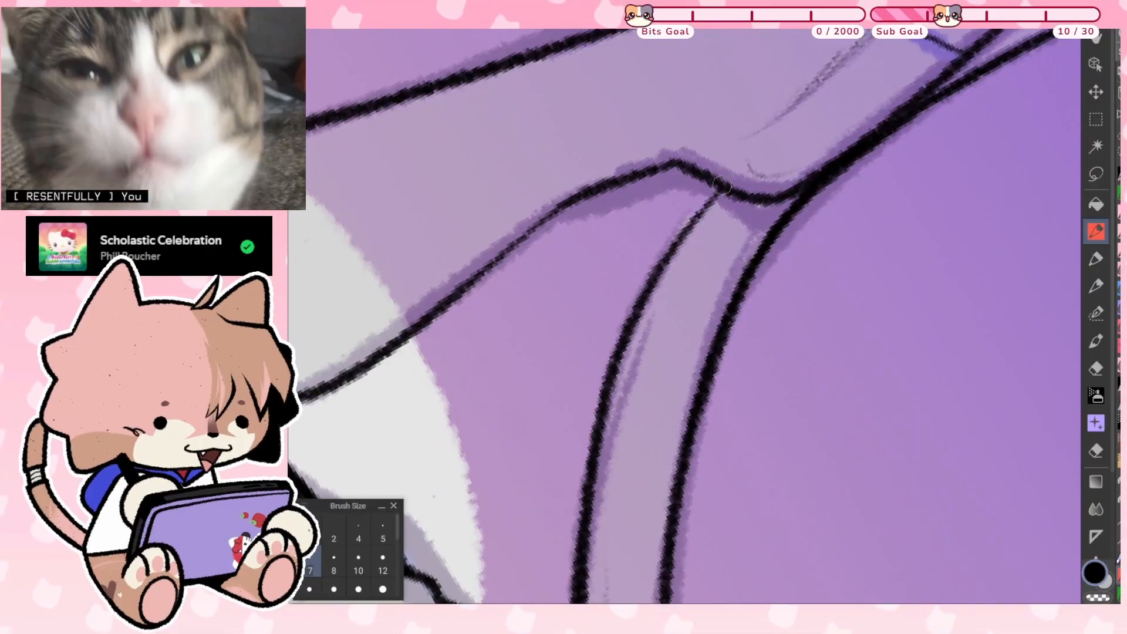
drag(721, 186, 651, 276)
drag(720, 184, 626, 328)
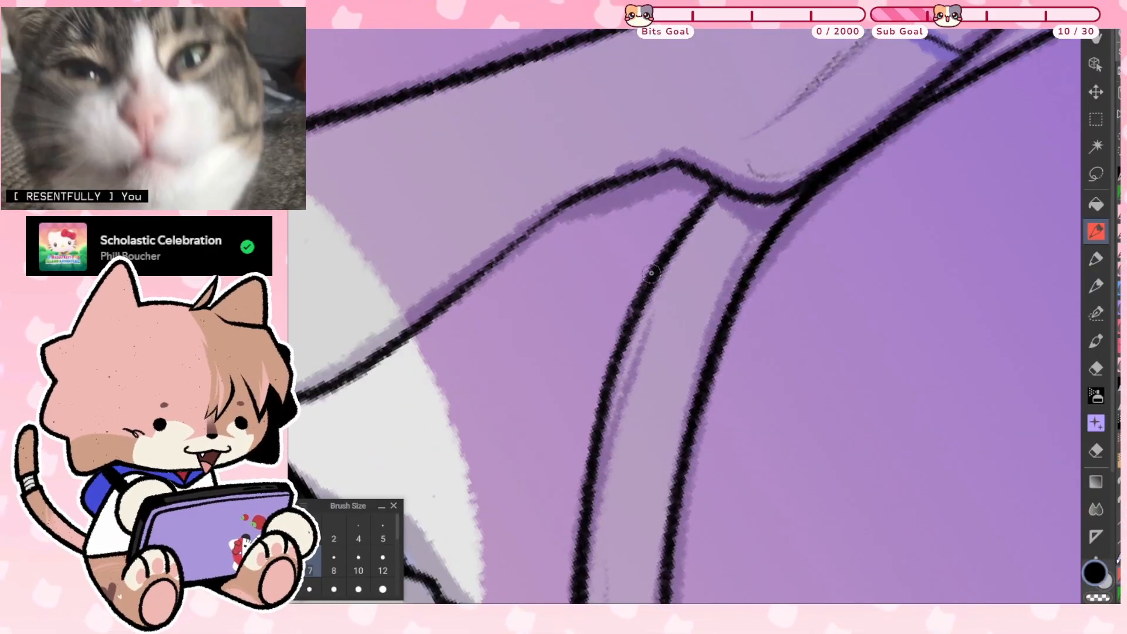
drag(651, 273, 610, 381)
scroll(684, 317, down, 8)
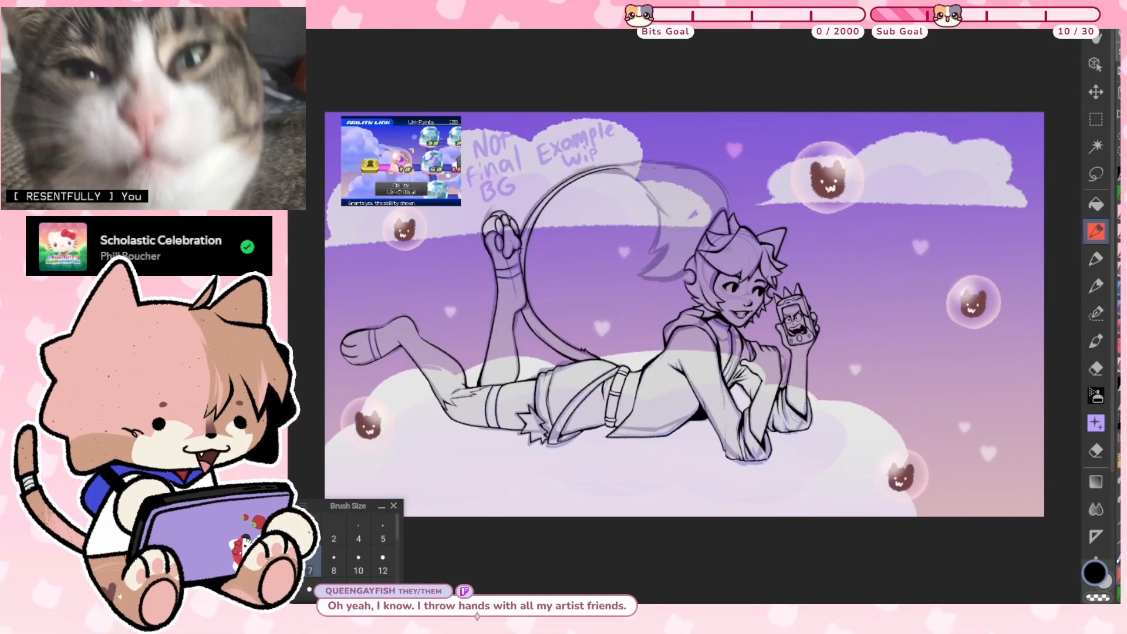
Extend the tail's outer line from the top of the arch along the start of the bushy tip
scroll(552, 200, up, 3)
scroll(567, 220, up, 2)
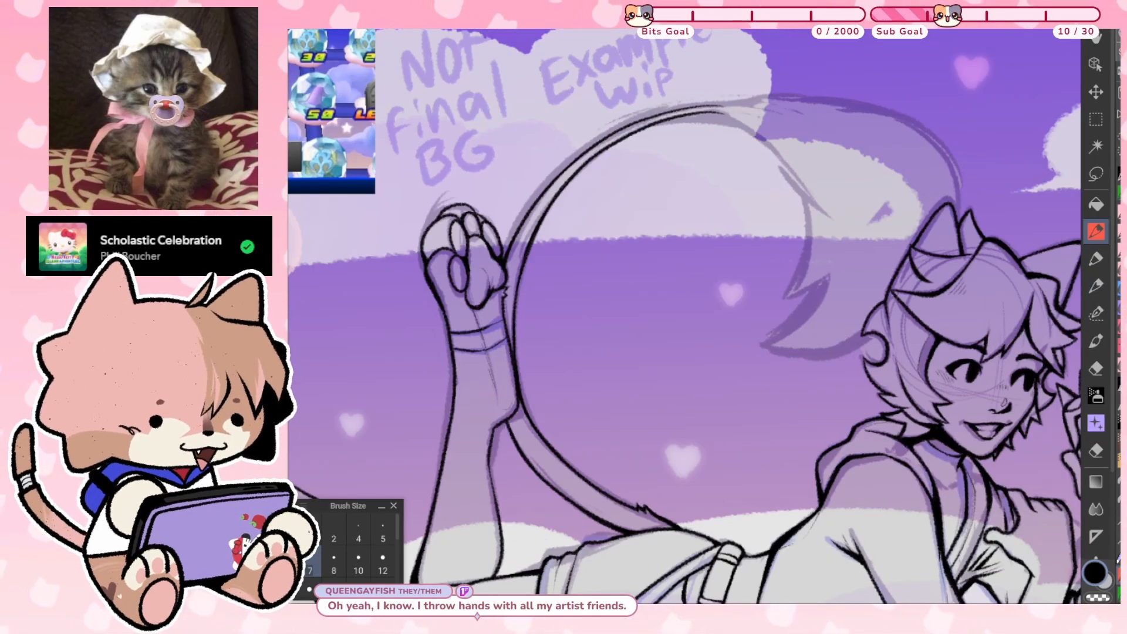
scroll(684, 317, up, 3)
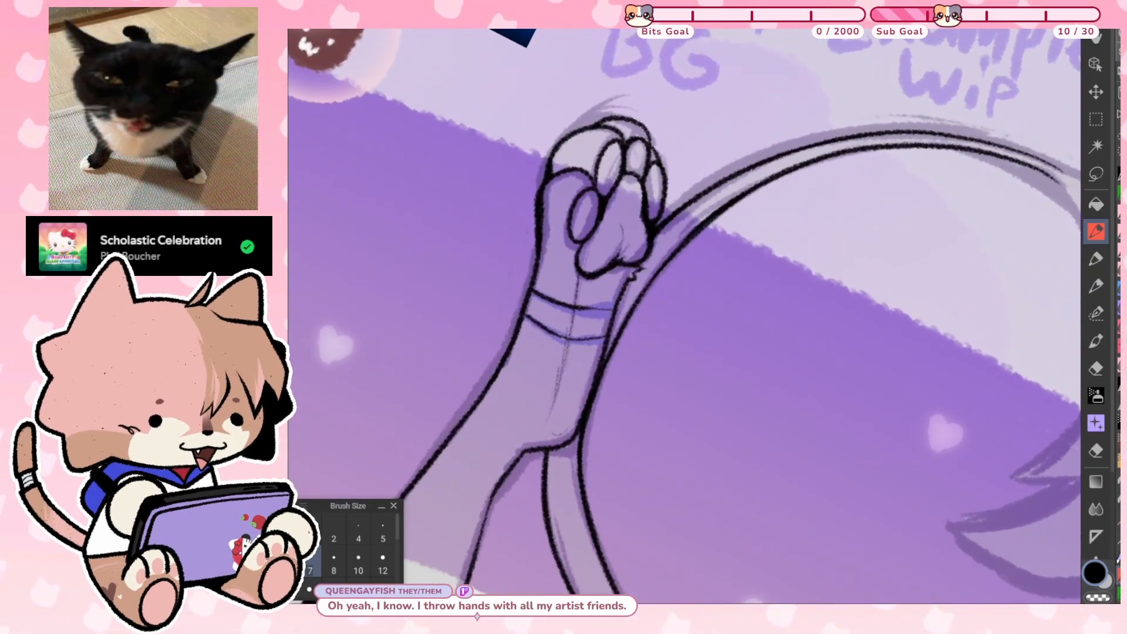
scroll(684, 317, up, 2)
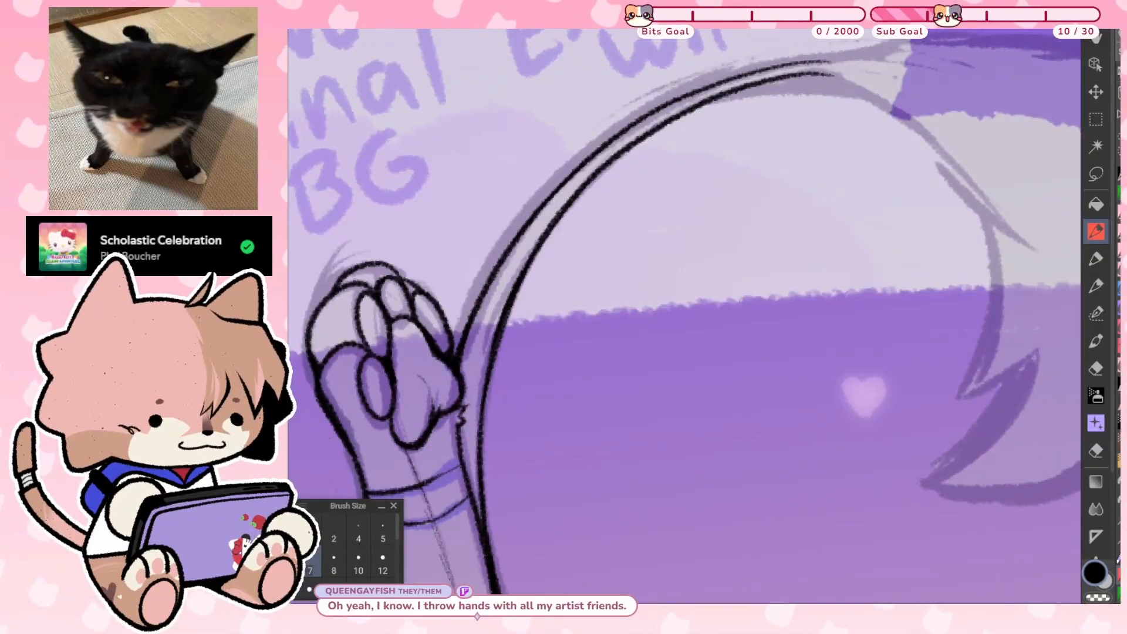
scroll(684, 317, down, 2)
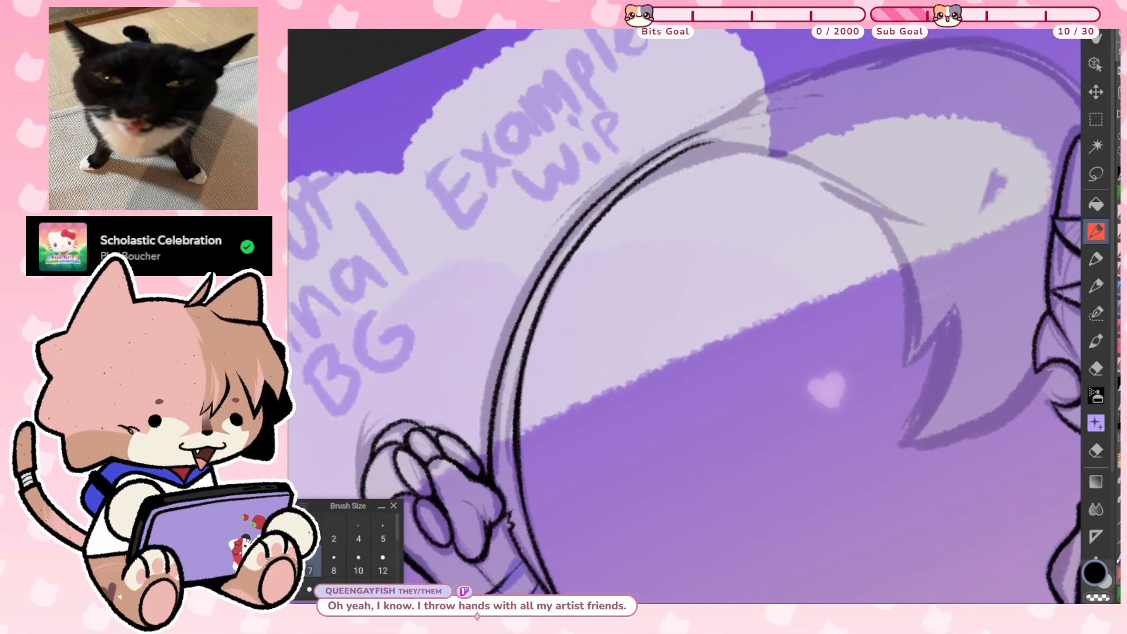
scroll(684, 317, up, 4)
scroll(683, 317, down, 2)
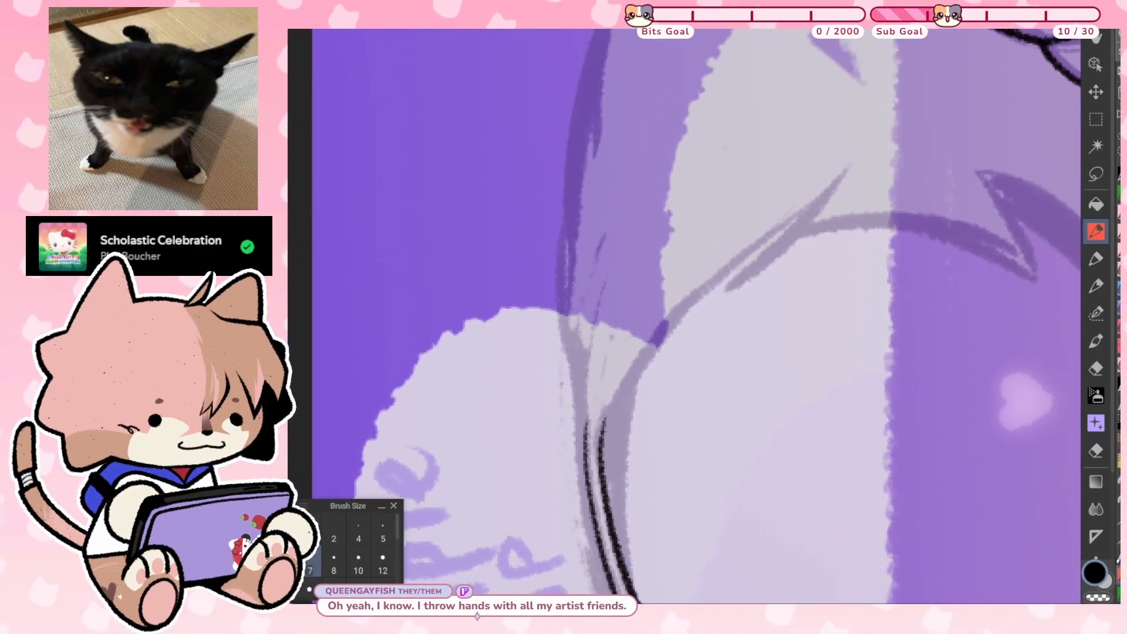
scroll(684, 317, up, 3)
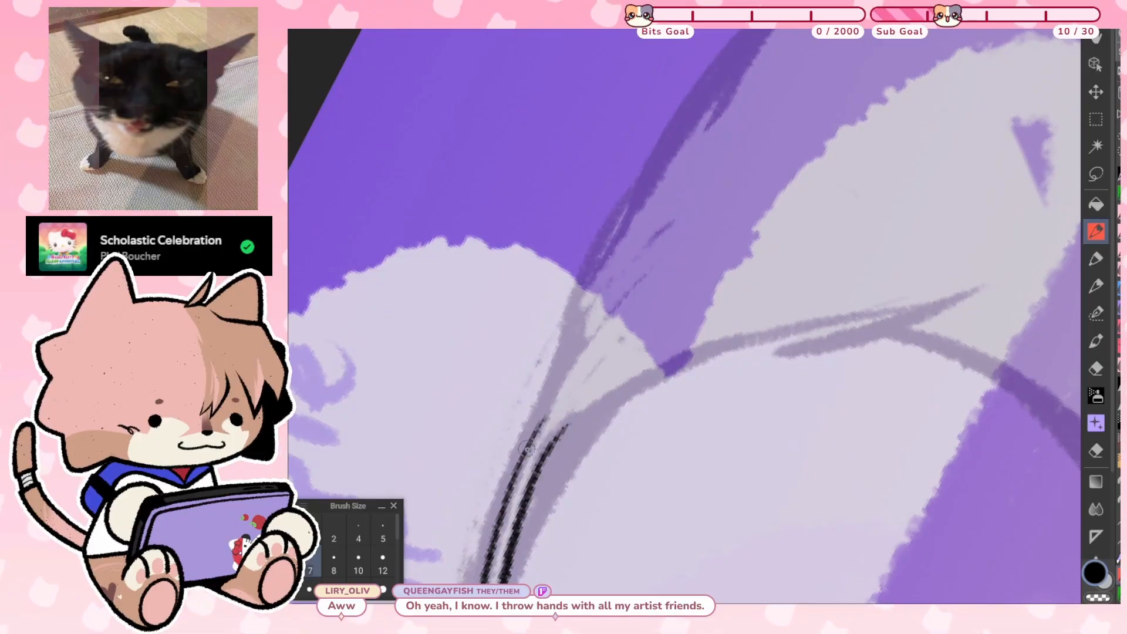
drag(547, 405, 616, 205)
key(ctrl+z)
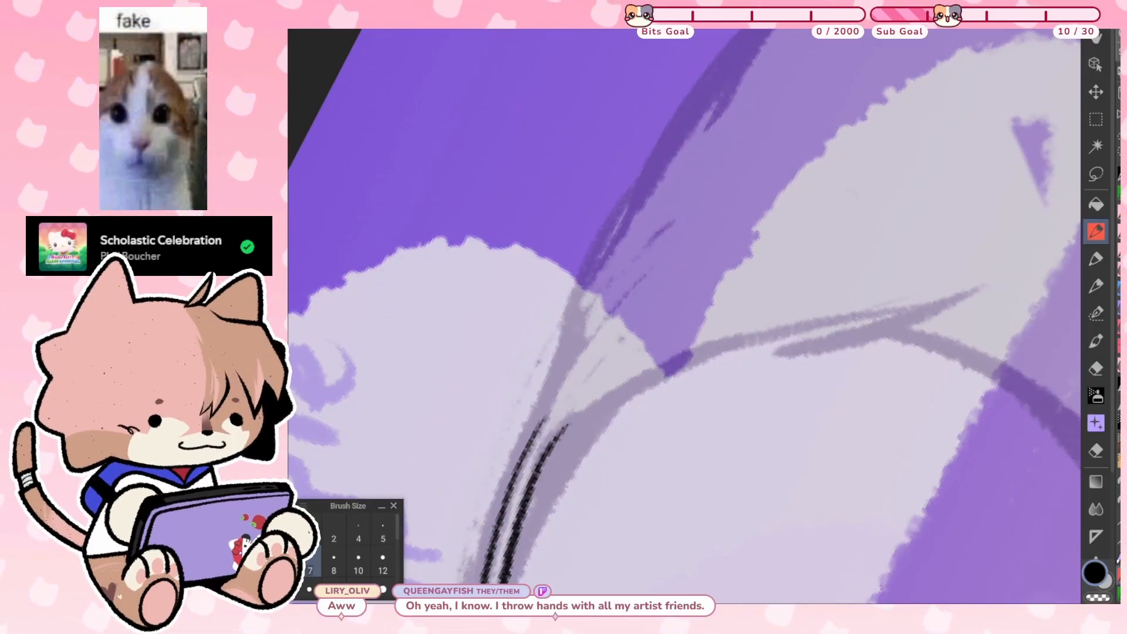
scroll(684, 317, down, 1)
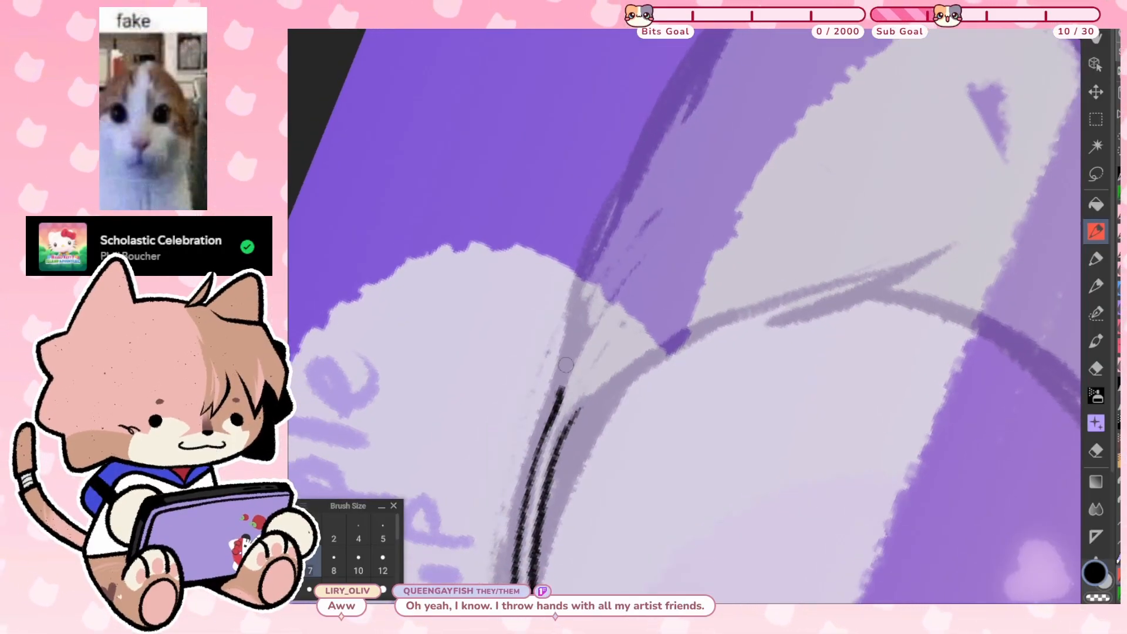
drag(566, 365, 628, 165)
scroll(684, 317, down, 2)
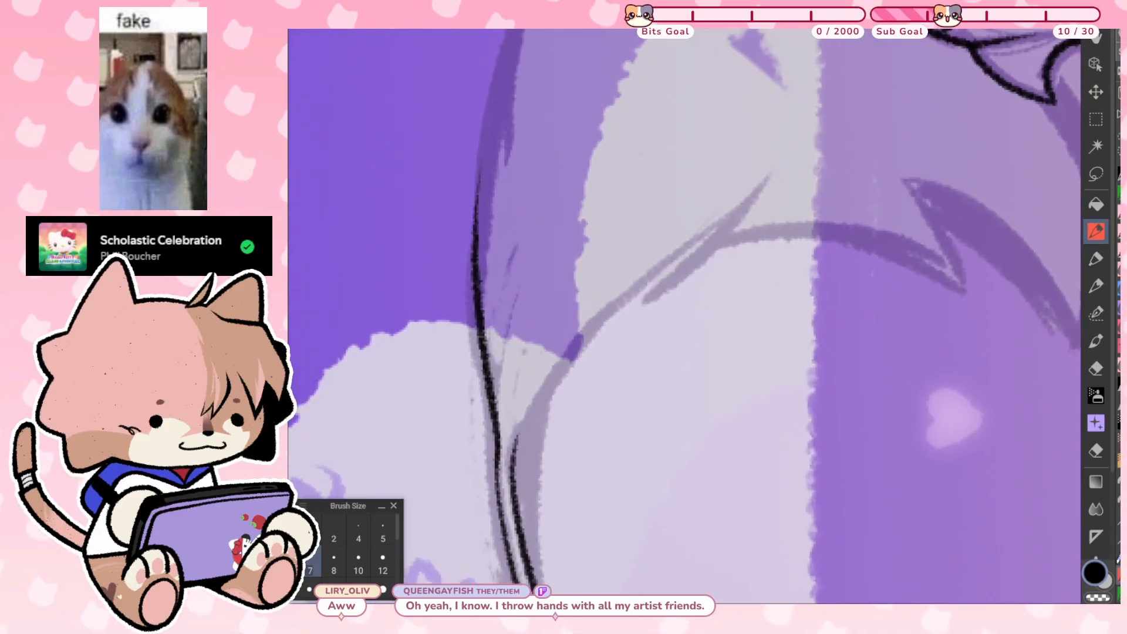
Ink the inner edge of the bushy tail tip up to the first fur point, thickening its middle and adding thin fur strokes
mouse_move(506, 446)
mouse_down()
mouse_move(579, 345)
mouse_move(782, 160)
mouse_move(679, 271)
mouse_move(547, 371)
mouse_move(500, 451)
mouse_move(500, 512)
mouse_up()
key(ctrl+z)
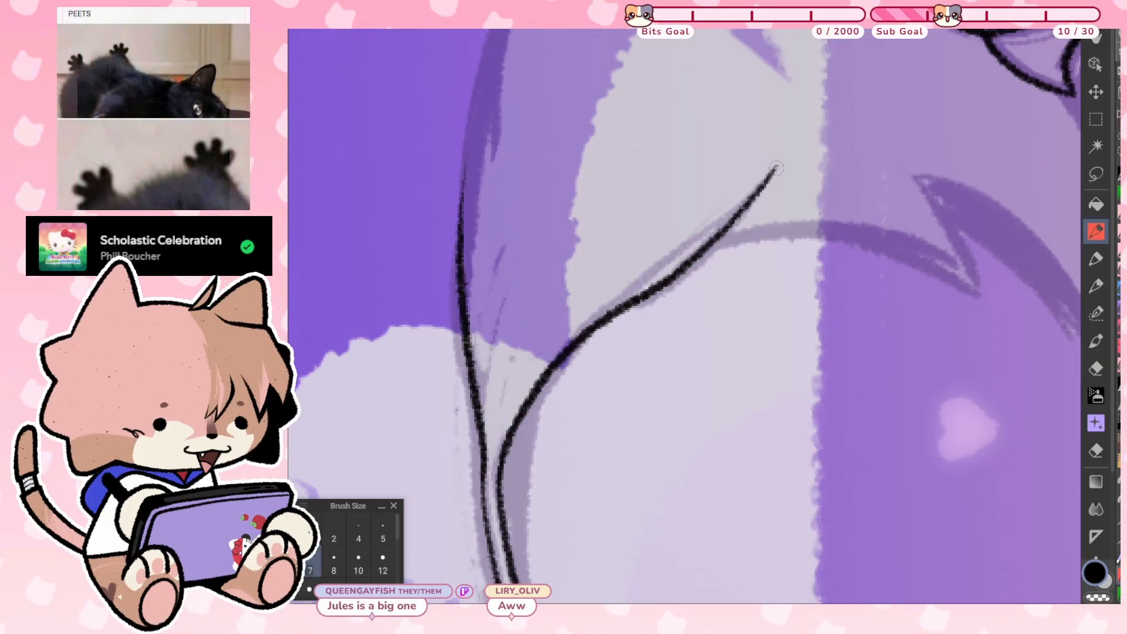
drag(713, 235, 609, 314)
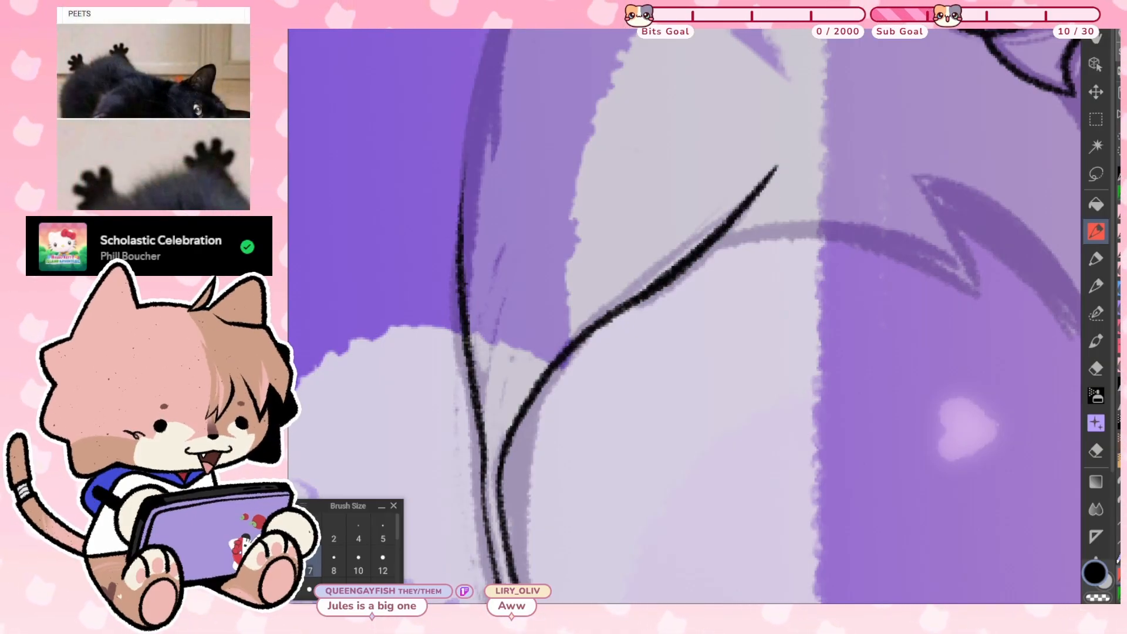
drag(658, 284, 531, 358)
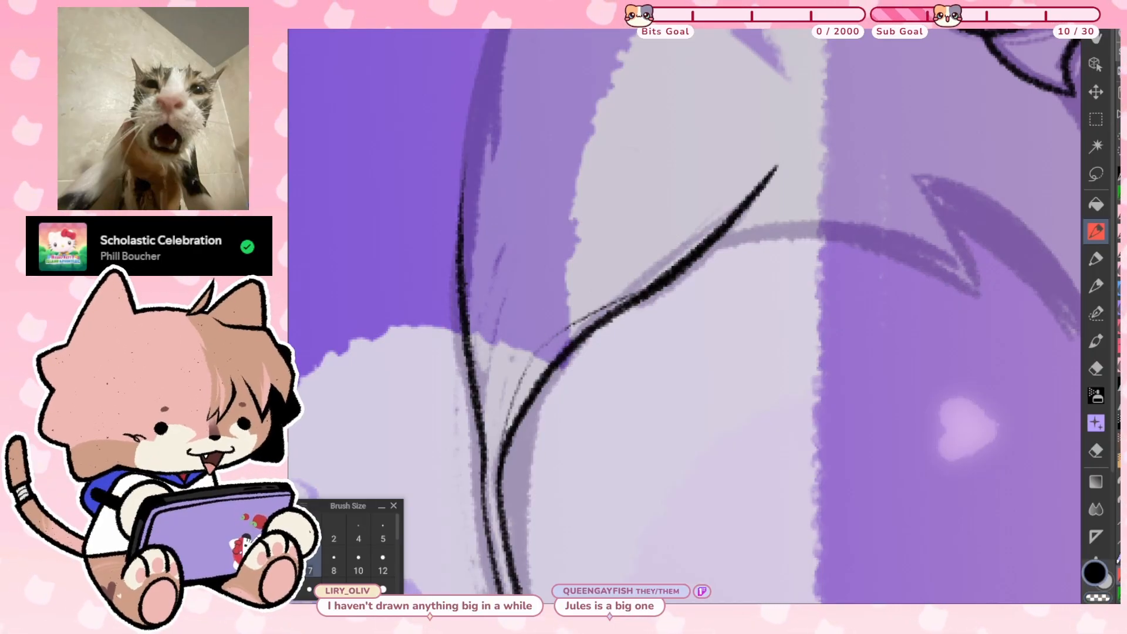
Thicken the tail's line art around the fork where the narrow tail widens into the bushy tip
key(minus)
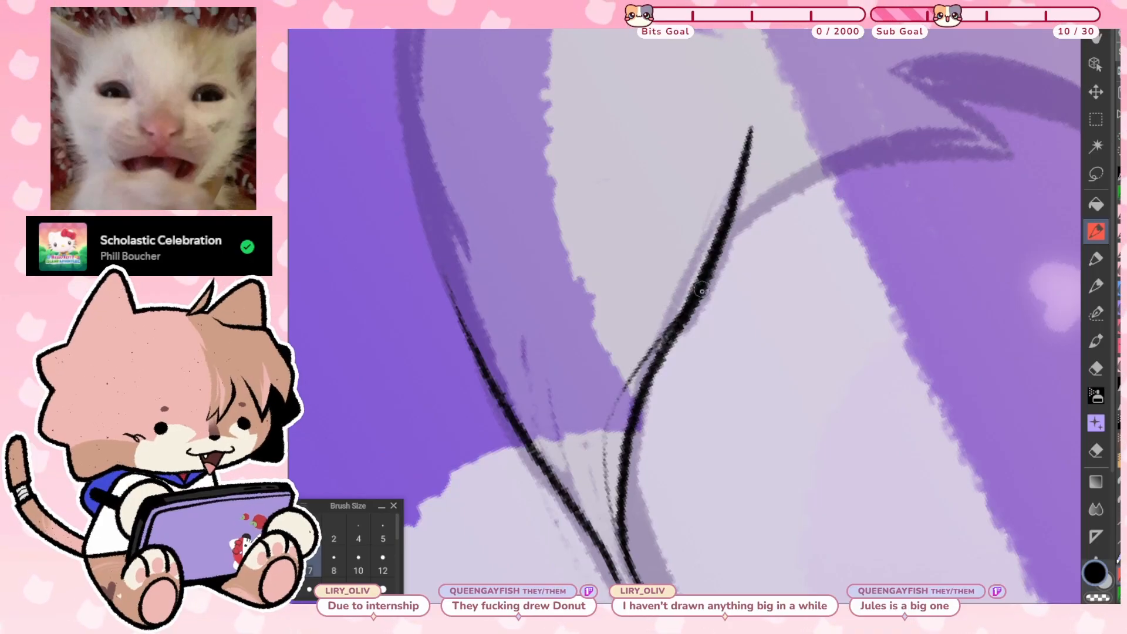
key(asciicircum)
scroll(684, 317, up, 3)
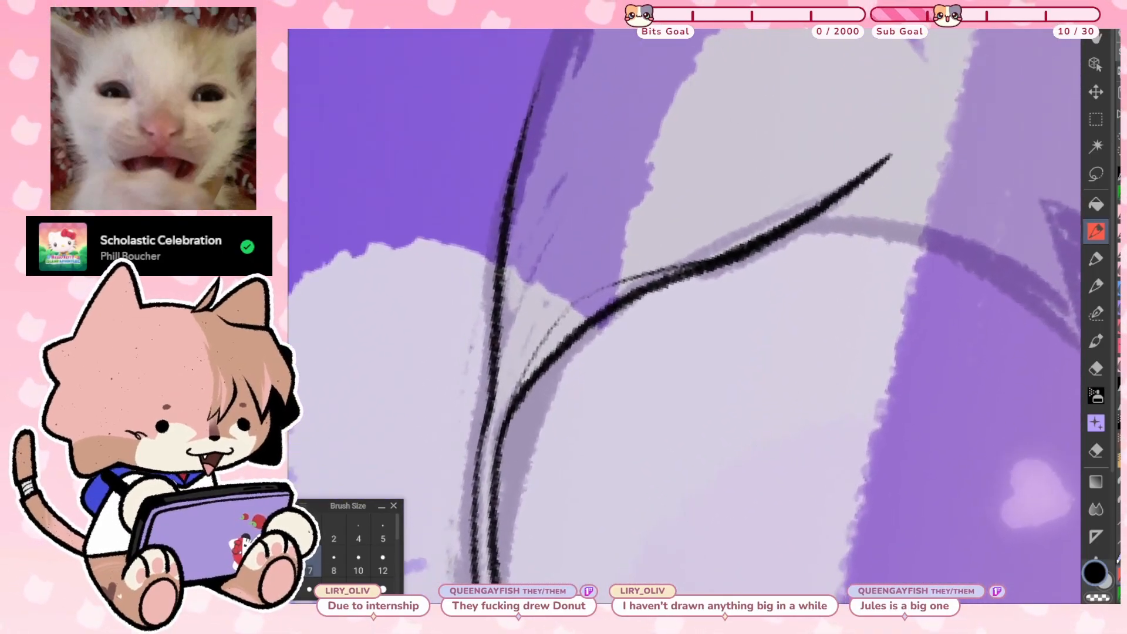
drag(701, 247, 588, 374)
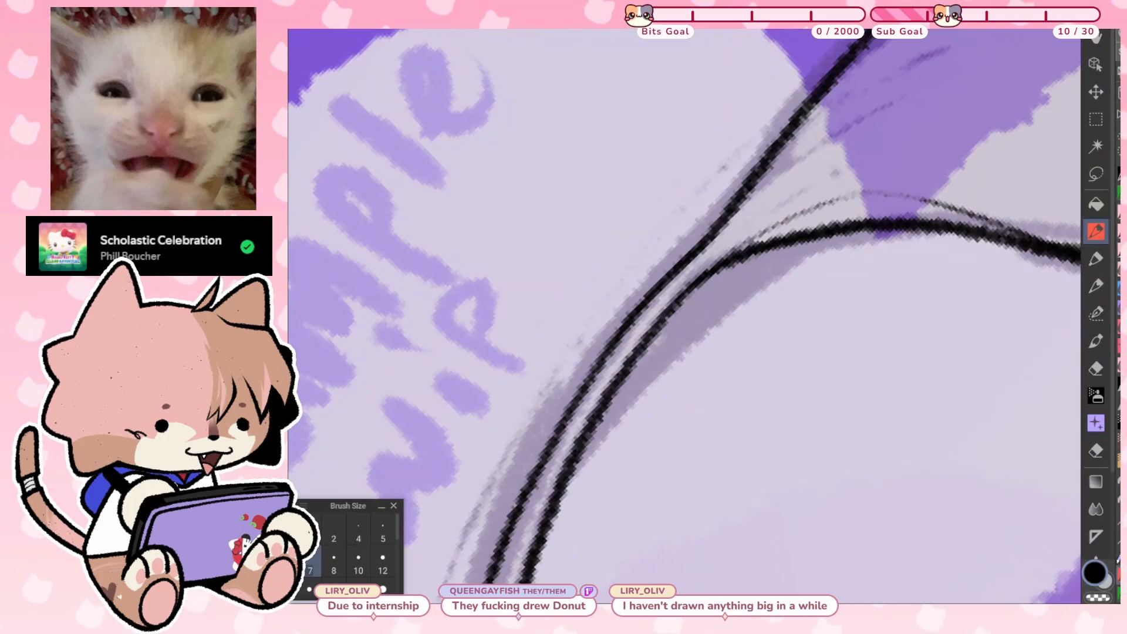
scroll(684, 317, down, 4)
scroll(684, 317, up, 1)
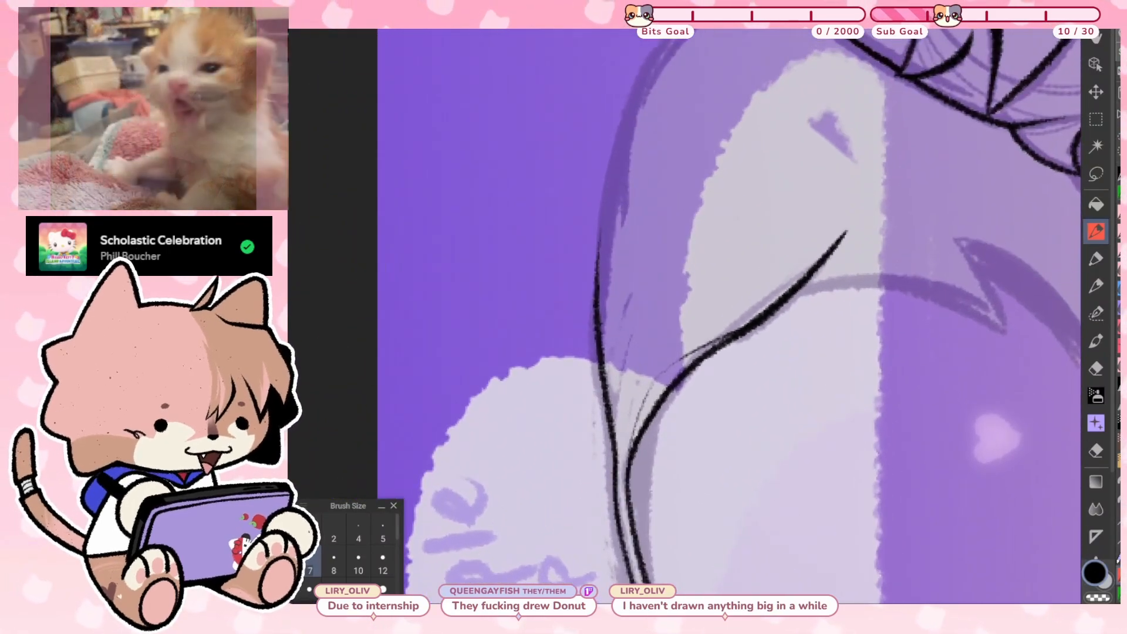
Ink the bushy tail's outer edge down to the character's ear and join it to the existing line with an overlapping fur tuft
scroll(683, 317, up, 1)
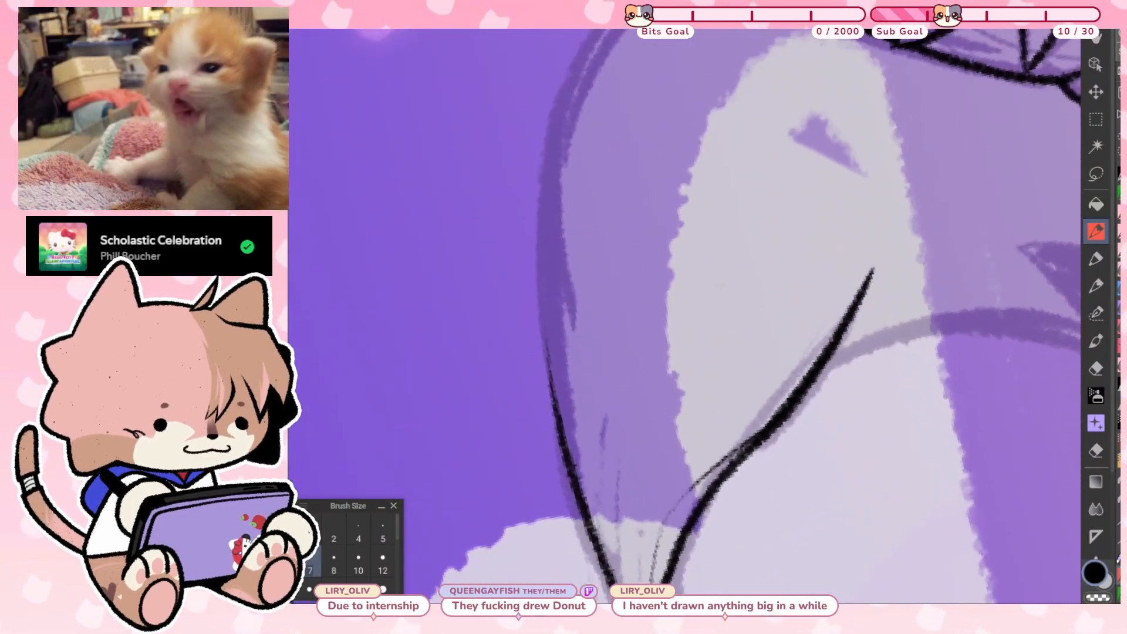
scroll(683, 317, down, 2)
scroll(684, 317, up, 1)
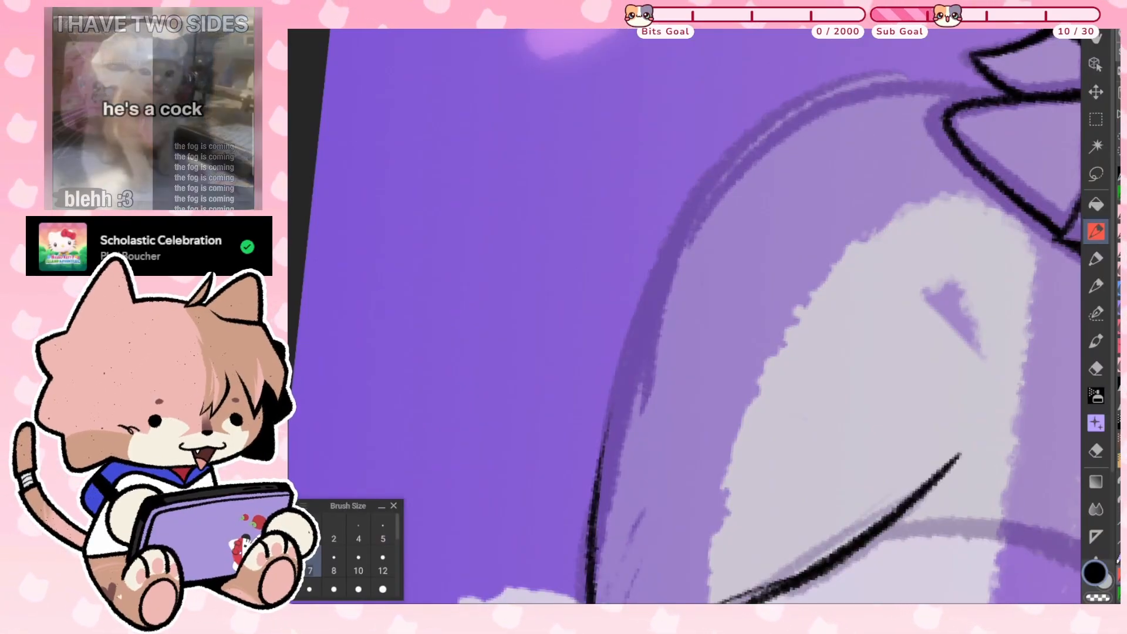
scroll(684, 315, down, 2)
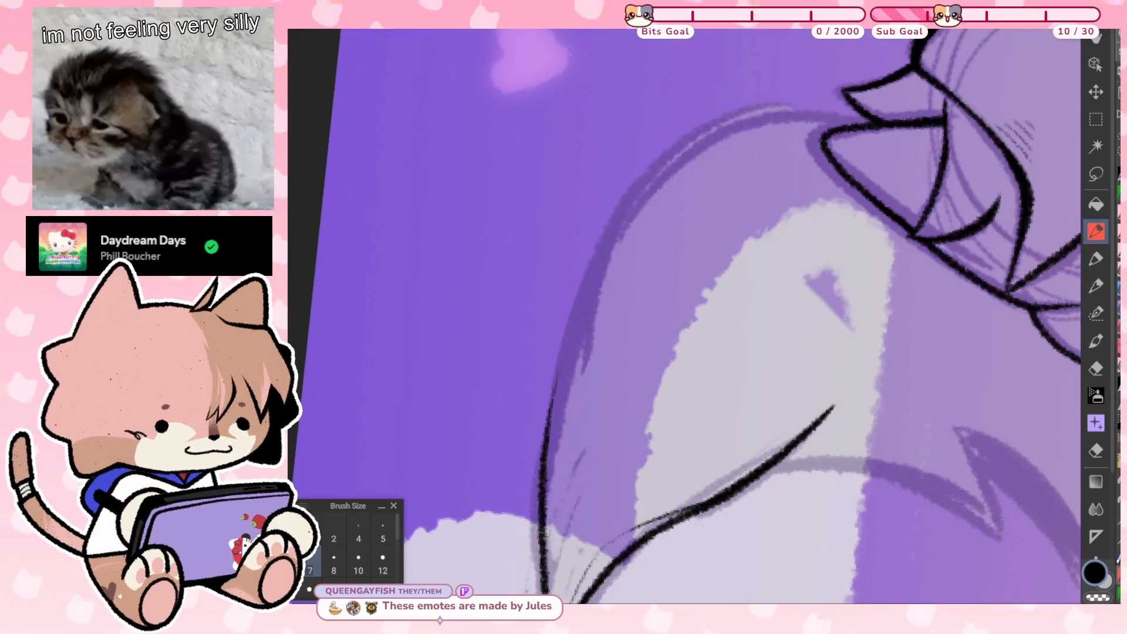
mouse_move(866, 124)
mouse_down()
mouse_move(815, 115)
mouse_move(723, 127)
mouse_move(626, 198)
mouse_move(589, 301)
mouse_move(582, 394)
mouse_up()
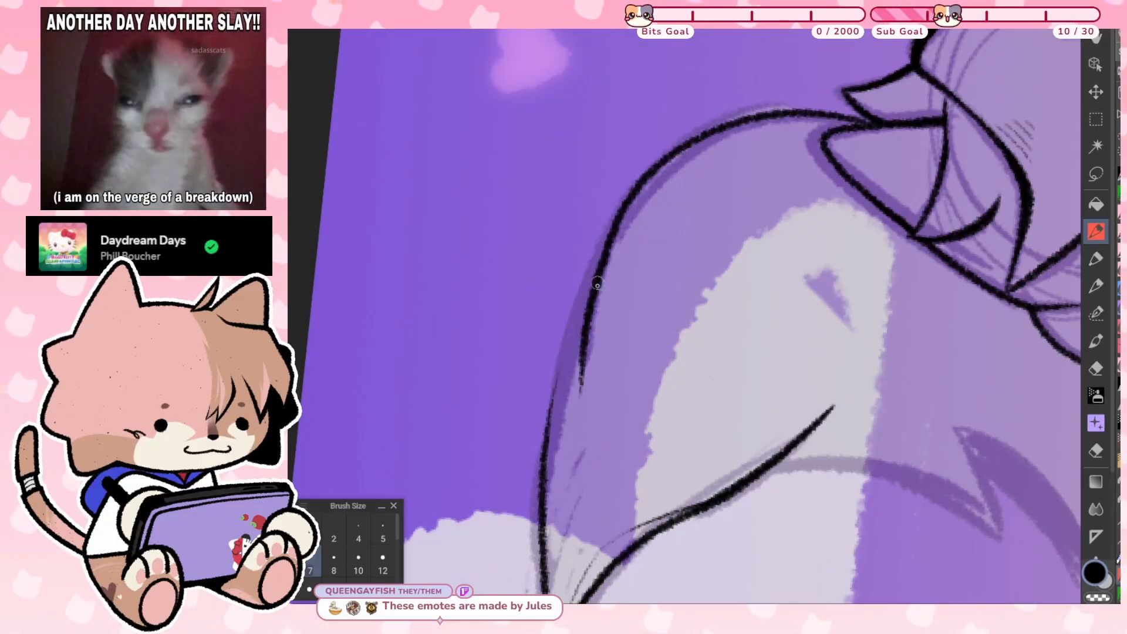
mouse_move(587, 298)
mouse_down()
mouse_move(555, 368)
mouse_move(541, 508)
mouse_up()
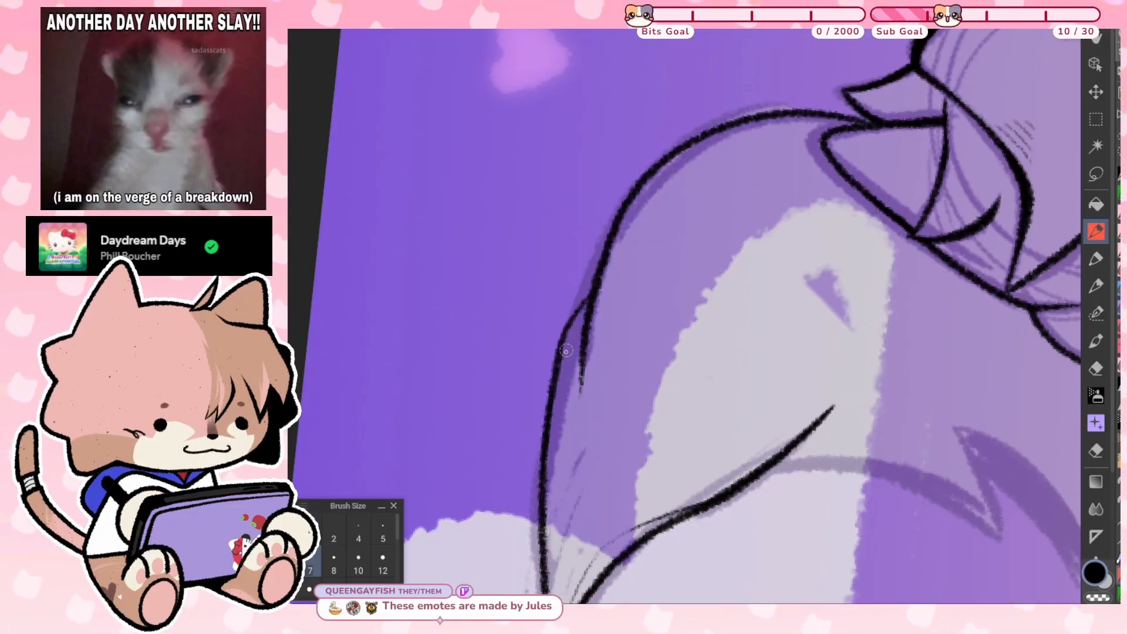
mouse_move(561, 347)
mouse_down()
mouse_move(581, 309)
mouse_move(523, 235)
mouse_move(456, 200)
mouse_up()
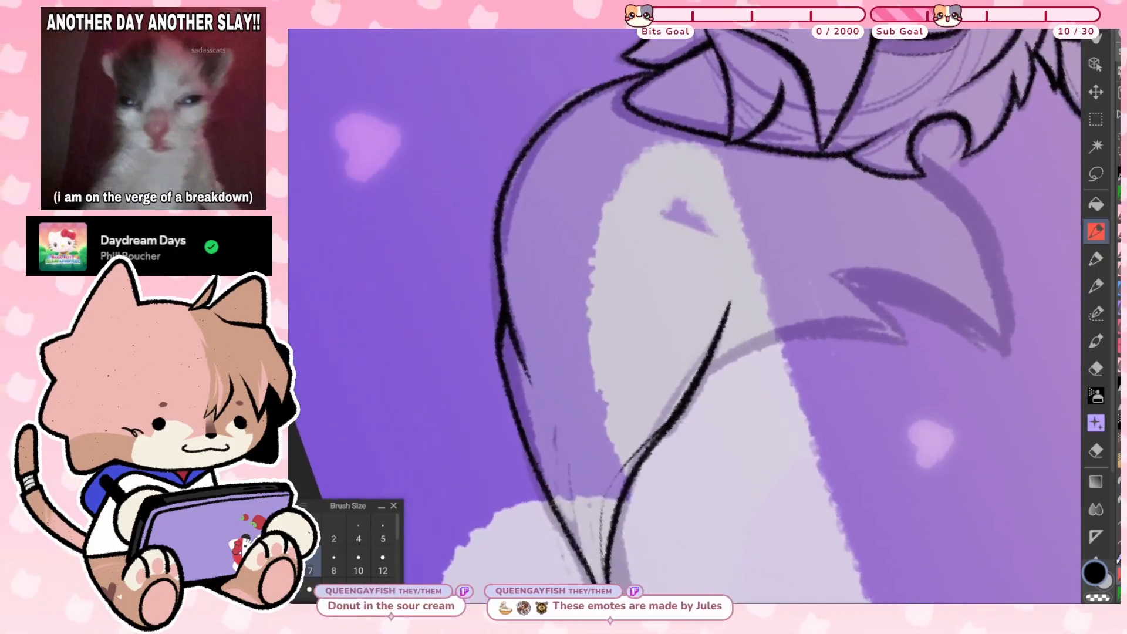
Ink the bushy tail's inner edge from beneath the first fur point to the next small point, thickening its base
drag(730, 303, 563, 435)
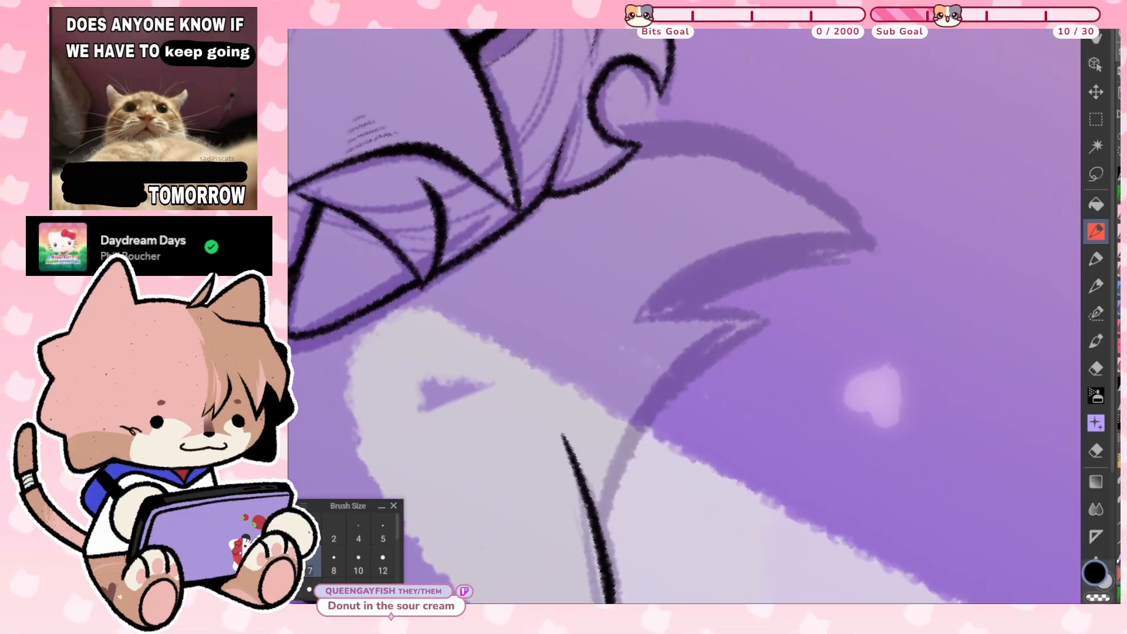
mouse_move(600, 536)
mouse_down()
mouse_move(646, 409)
mouse_move(721, 339)
mouse_move(777, 324)
mouse_move(763, 276)
mouse_up()
key(ctrl+z)
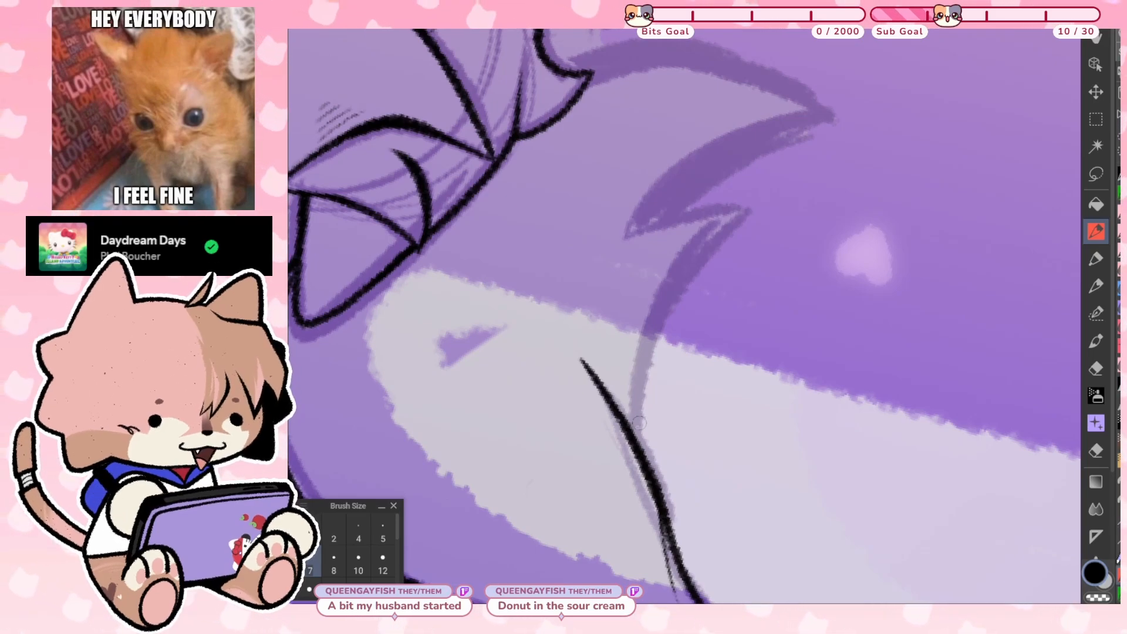
drag(635, 432, 656, 307)
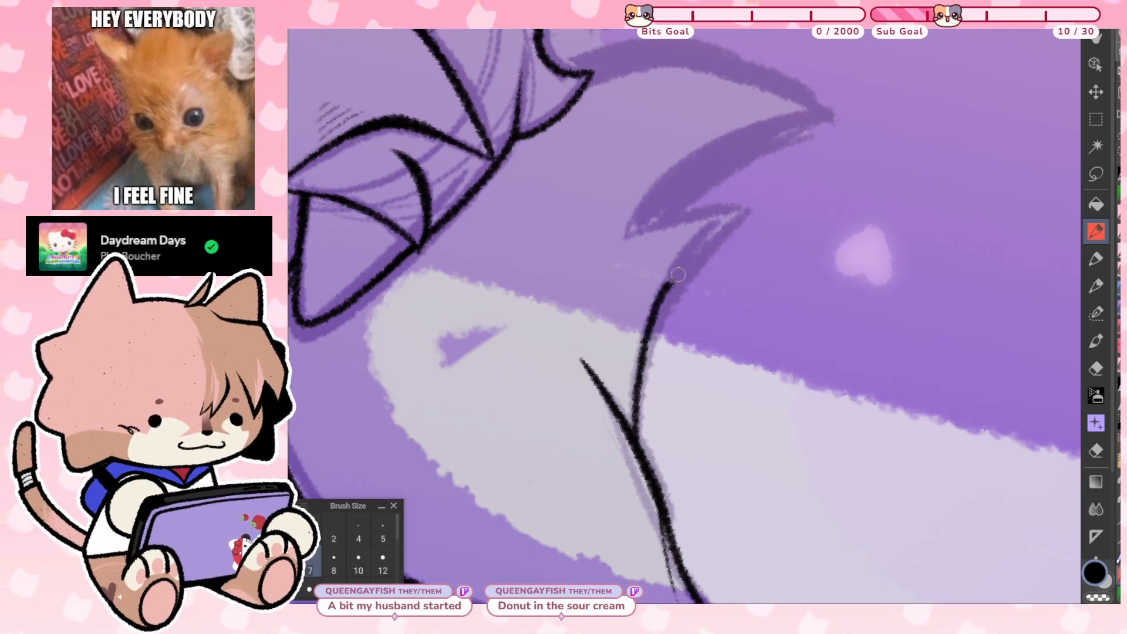
mouse_move(735, 226)
mouse_down()
mouse_move(661, 290)
mouse_move(627, 423)
mouse_up()
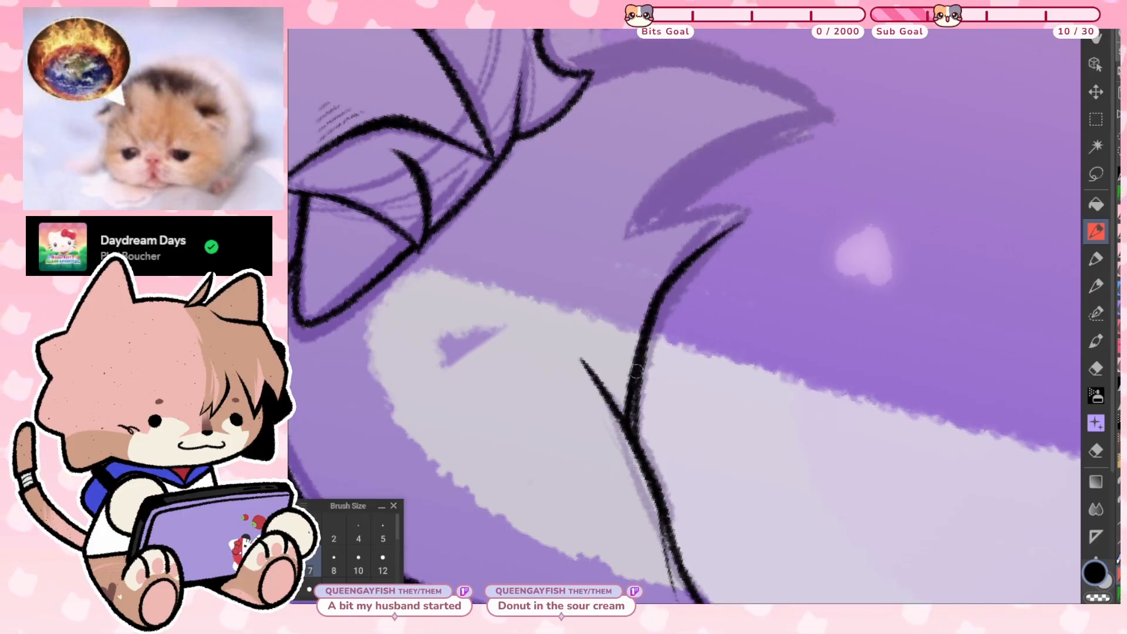
Ink the jagged fur notch beside the tail's end and draw the inner edge up to the pointed tip
scroll(685, 316, down, 3)
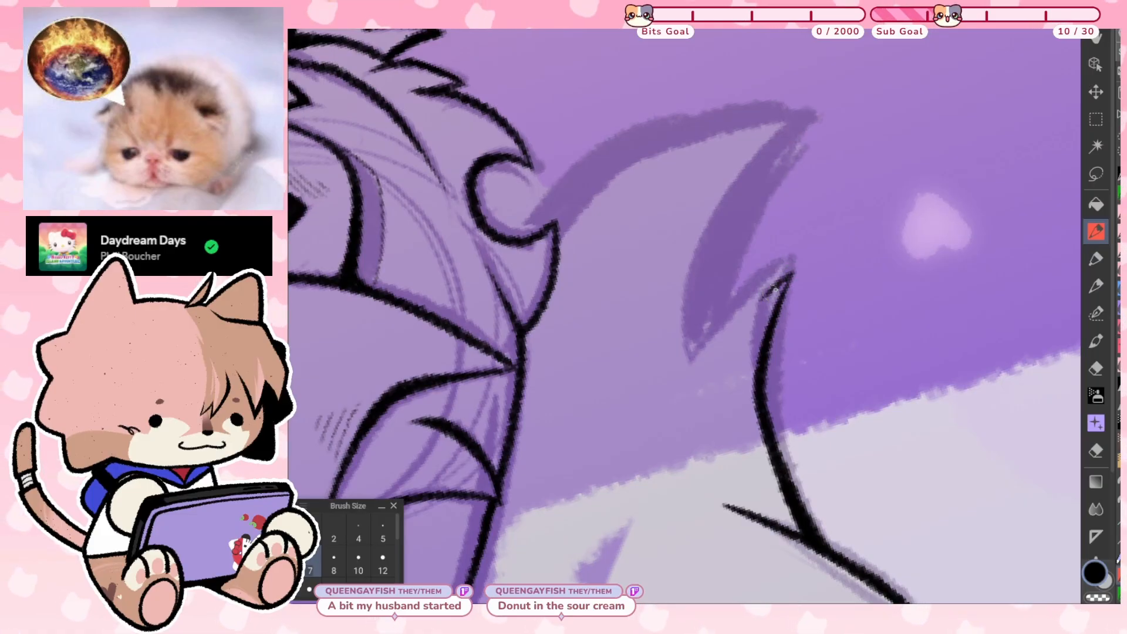
mouse_move(775, 290)
mouse_down()
mouse_move(757, 303)
mouse_move(794, 229)
mouse_move(690, 361)
mouse_move(791, 233)
mouse_up()
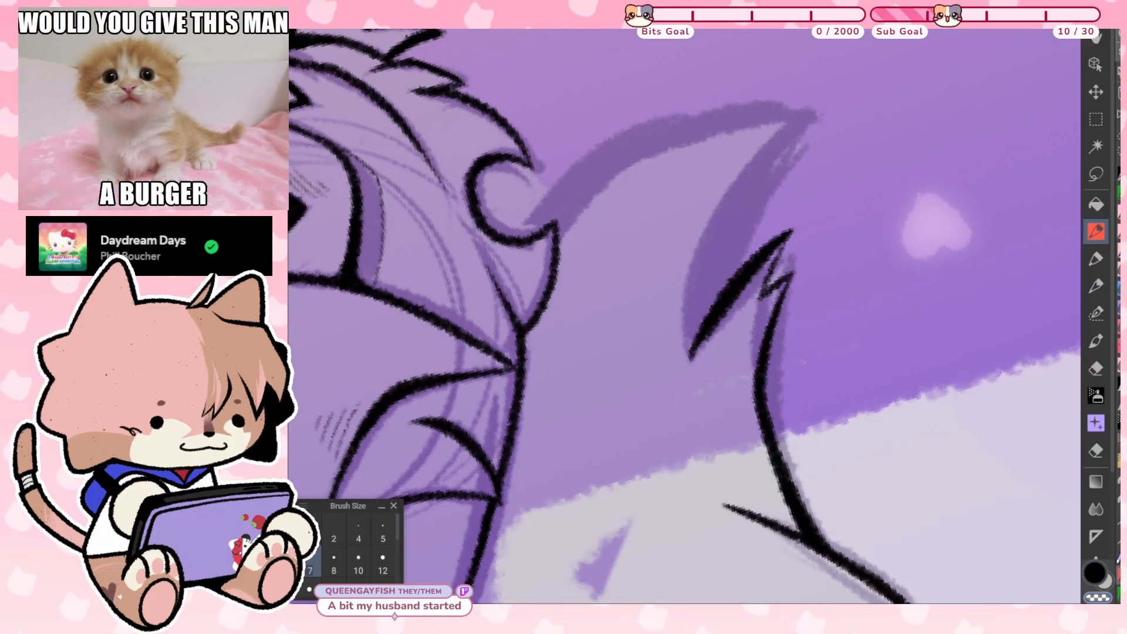
key(ctrl+z)
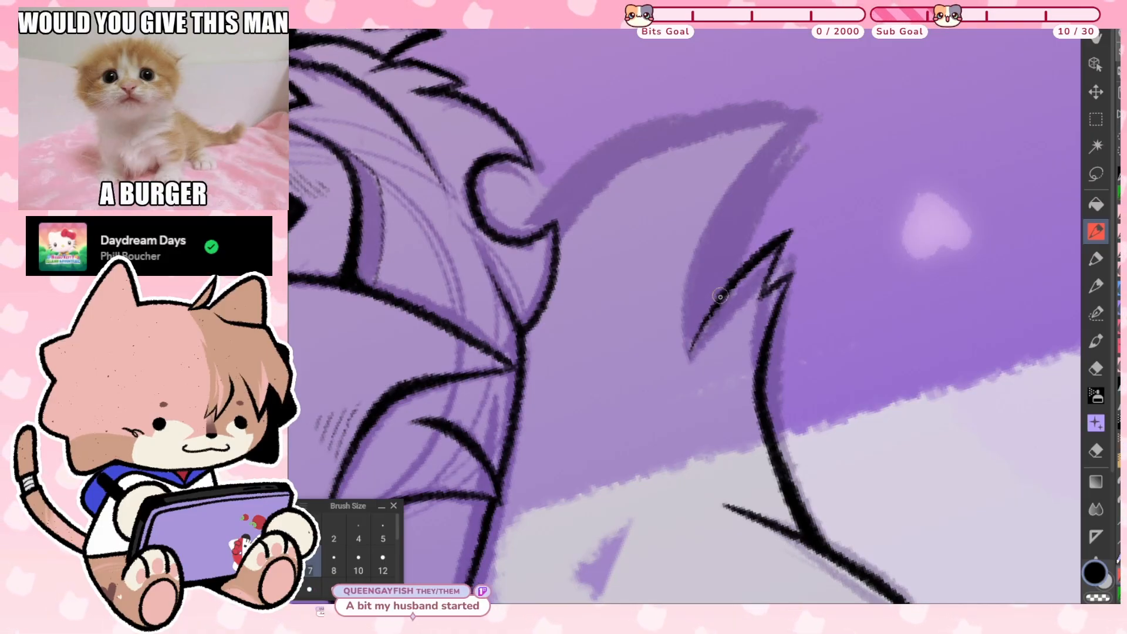
mouse_move(719, 291)
mouse_down()
mouse_move(737, 203)
mouse_move(816, 113)
mouse_up()
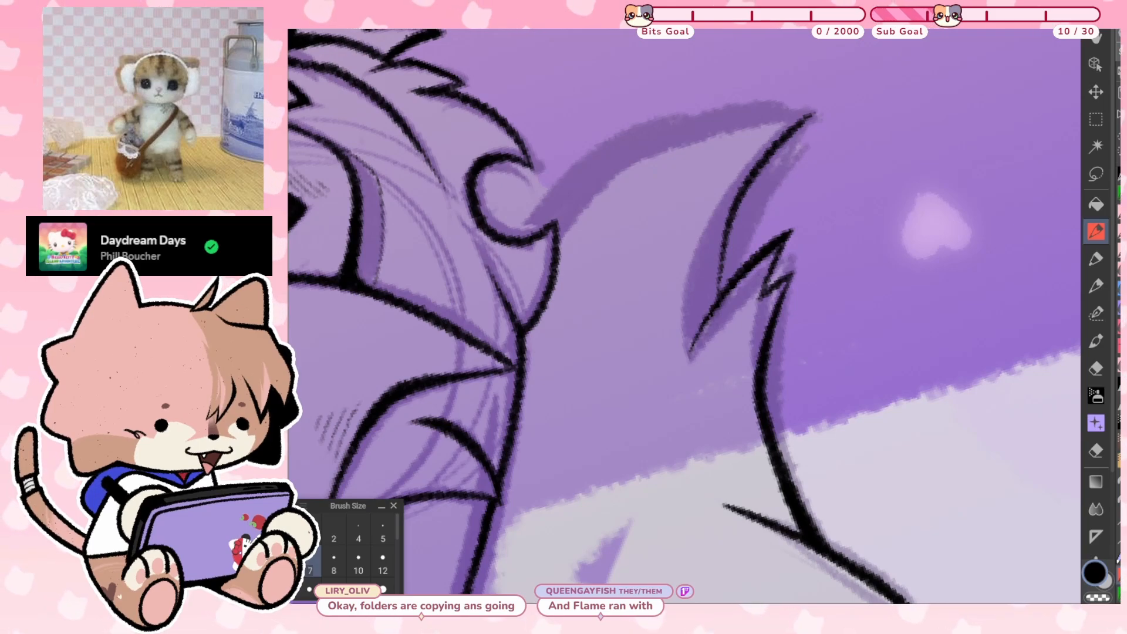
Close the tail outline from the pointed tip back to the hair curl and add a thin curve from the tip to the notch
mouse_move(812, 115)
mouse_down()
mouse_move(640, 147)
mouse_move(592, 171)
mouse_move(546, 225)
mouse_up()
scroll(684, 317, up, 1)
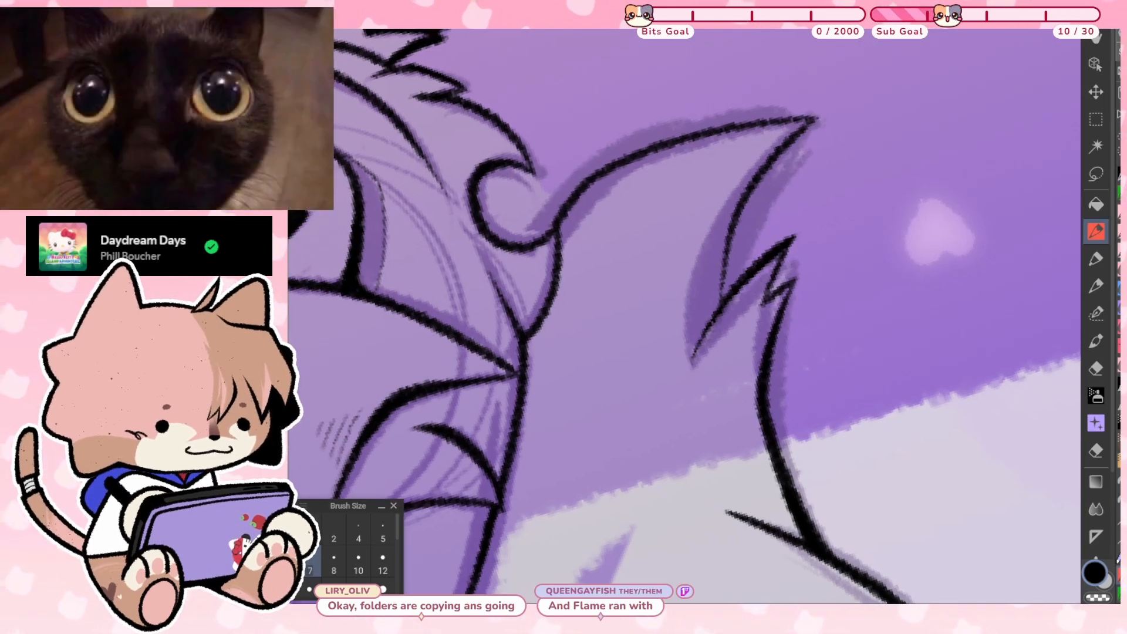
mouse_move(814, 132)
mouse_down()
mouse_move(752, 185)
mouse_move(704, 254)
mouse_move(694, 373)
mouse_up()
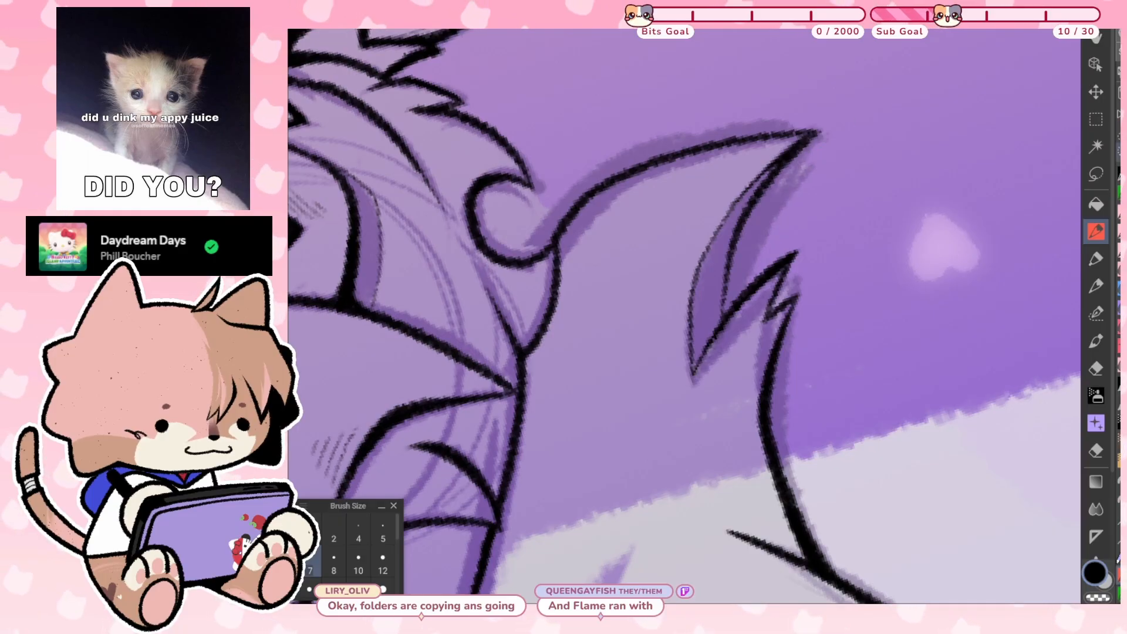
key(ctrl+@)
scroll(748, 443, down, 3)
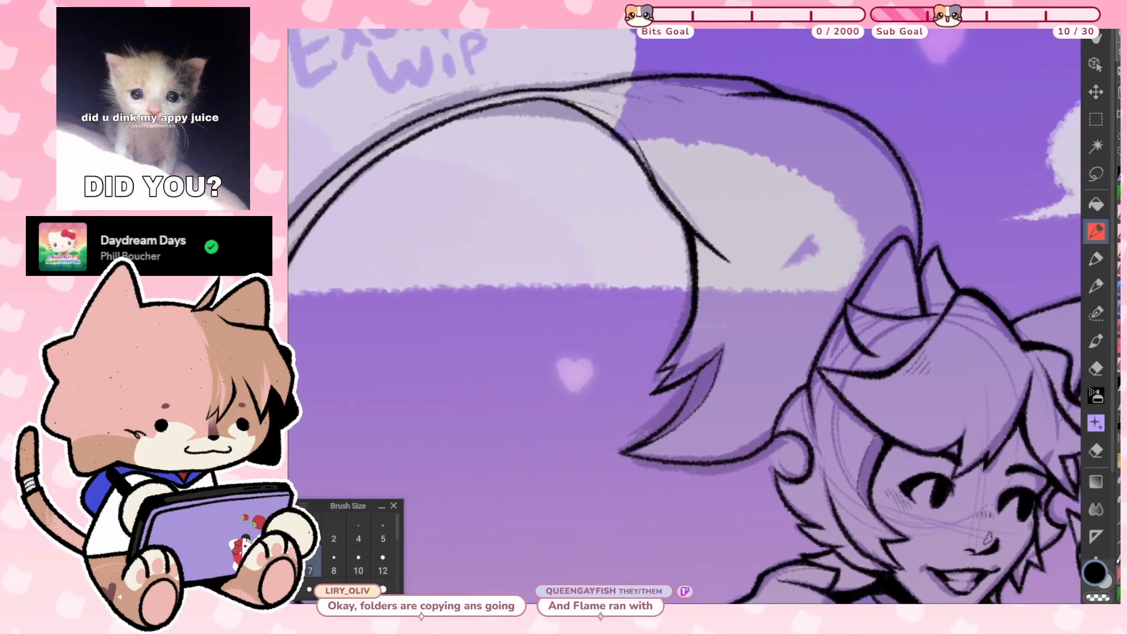
Add thin fur strokes inside the tail, one rising from the tip's lower edge and one curving down from the first fur point
scroll(1015, 335, up, 2)
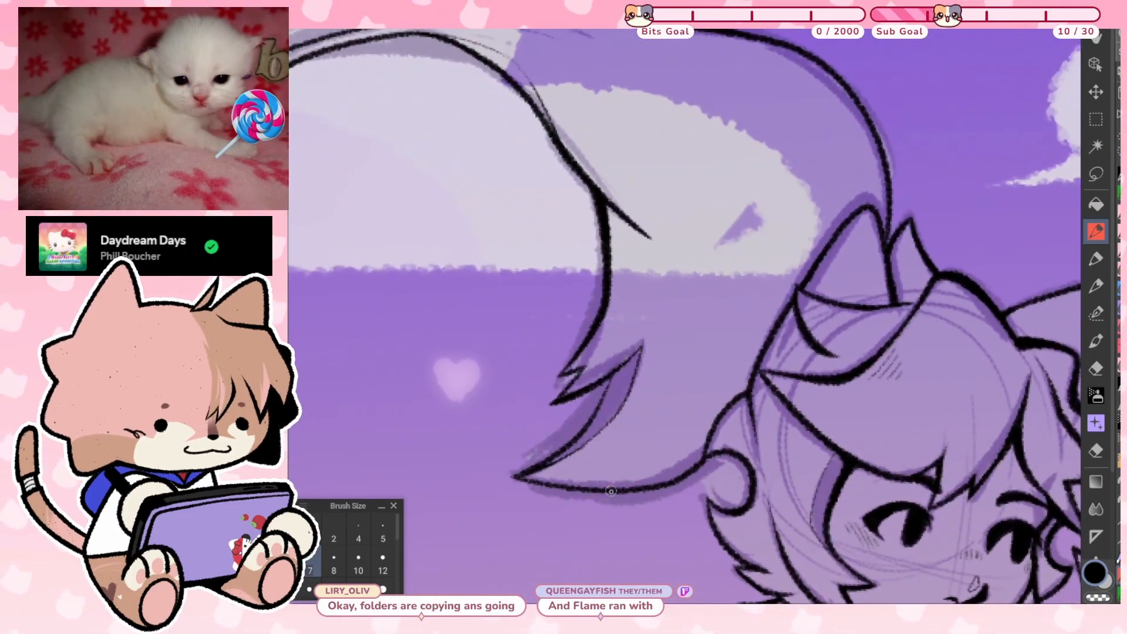
drag(648, 479, 701, 440)
scroll(721, 94, down, 2)
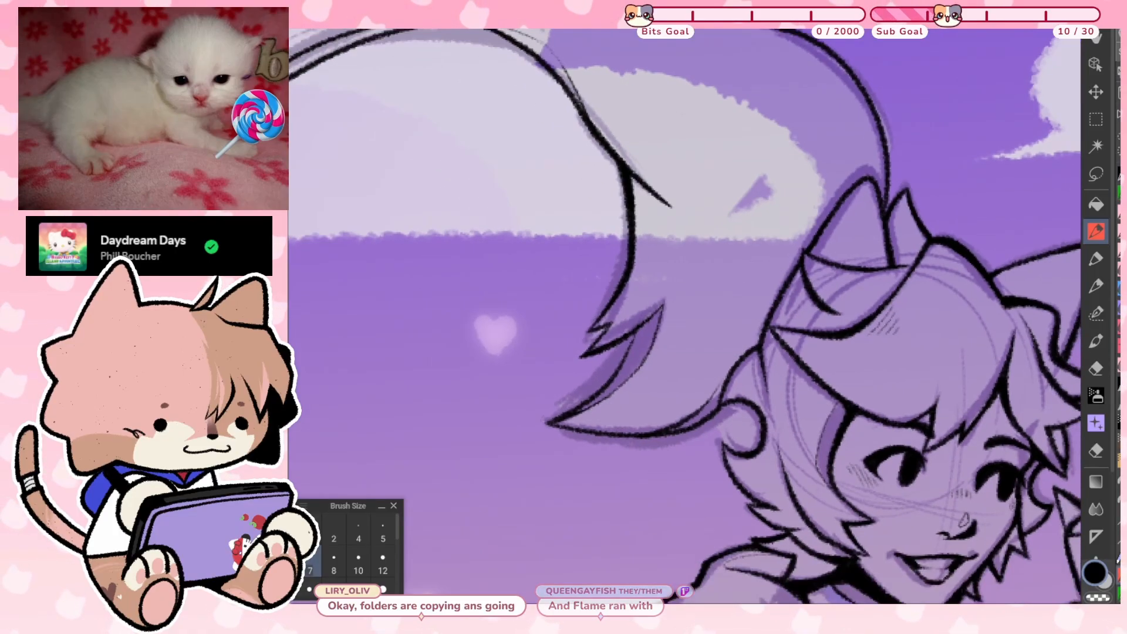
scroll(547, 587, up, 3)
key(ctrl+z)
drag(640, 367, 722, 309)
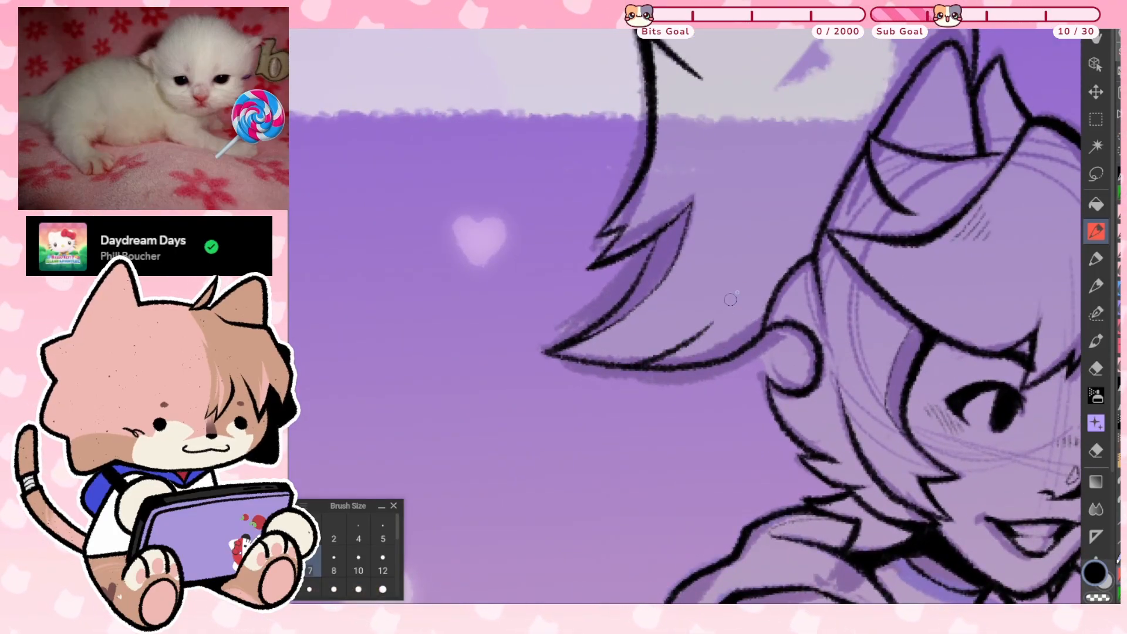
scroll(763, 434, down, 3)
scroll(743, 76, up, 2)
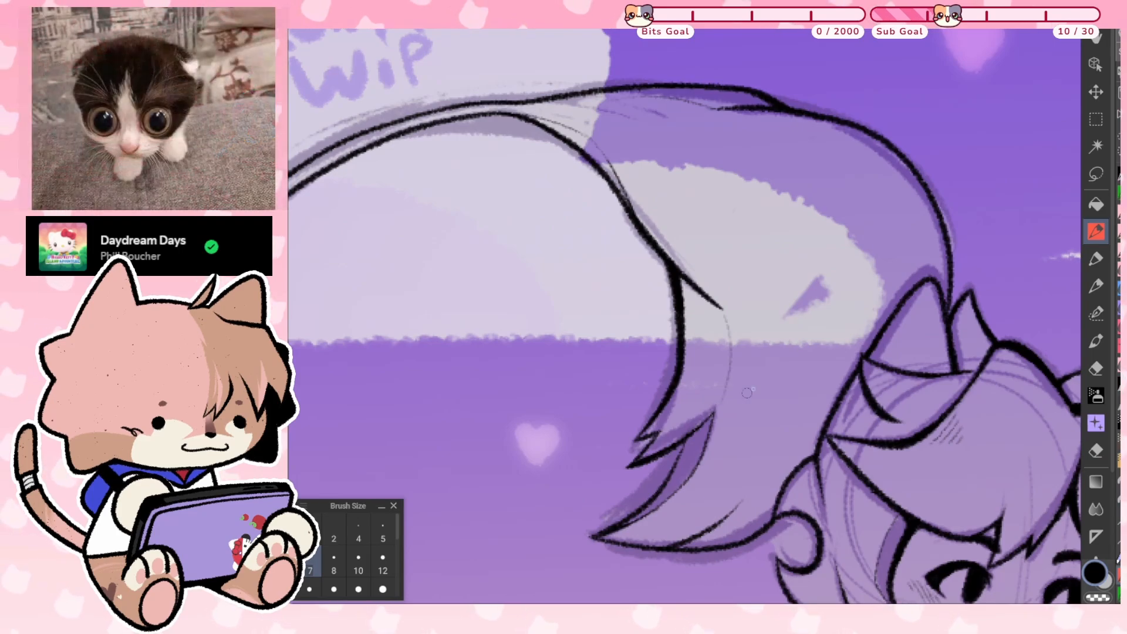
Draw thin zigzag fur strokes across the light patch of the bushy tail and down towards the hair
drag(769, 167, 806, 283)
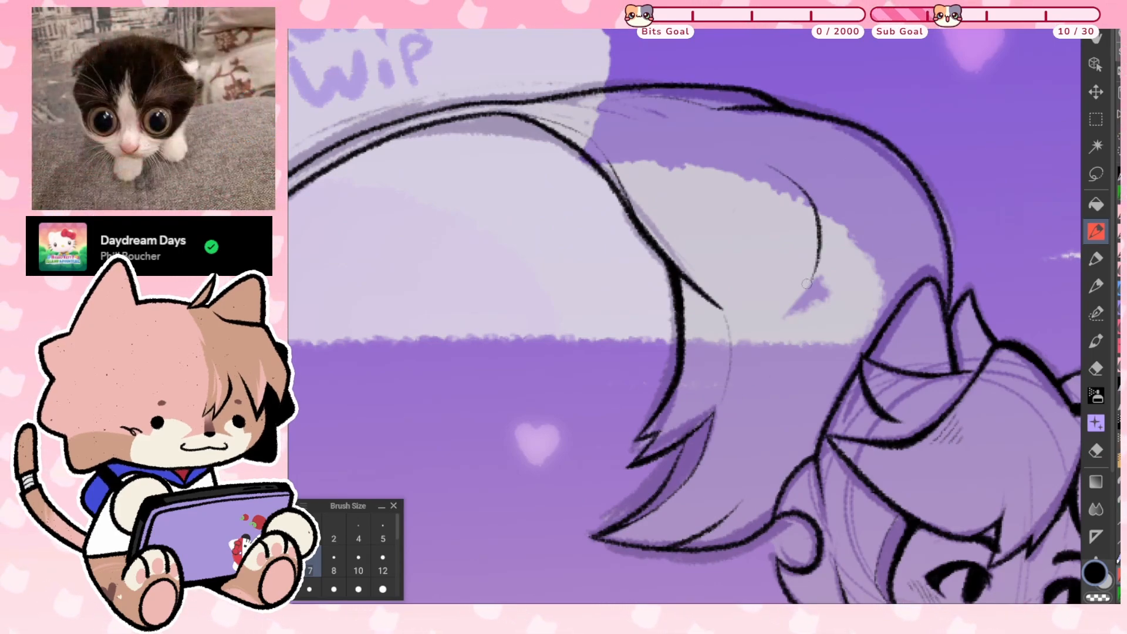
key(ctrl+z)
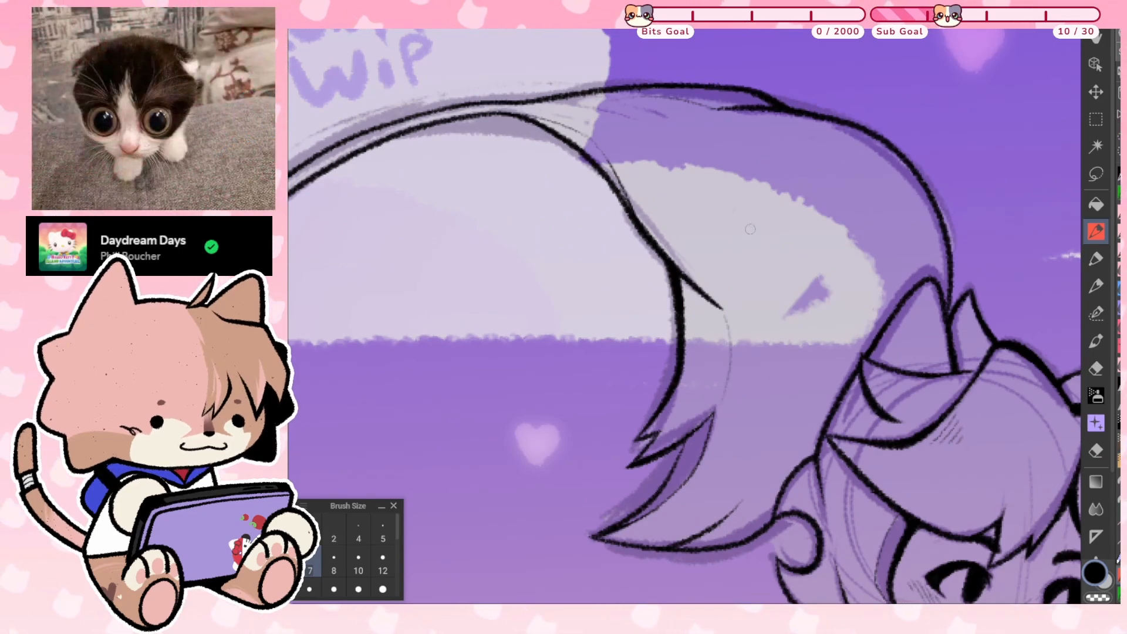
drag(779, 250, 790, 354)
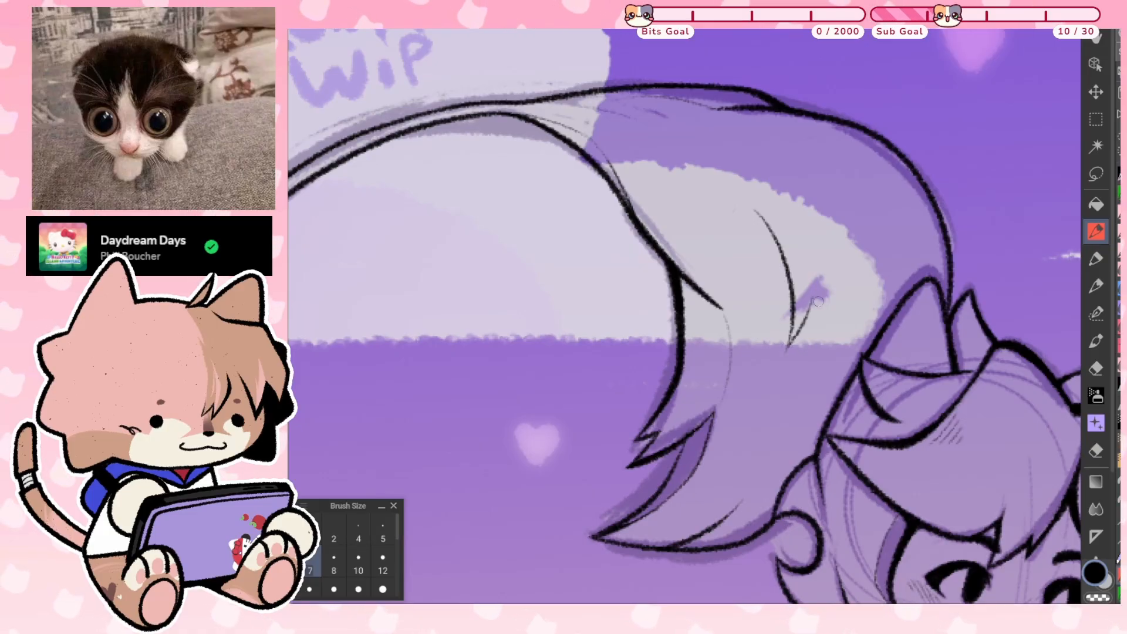
mouse_move(818, 301)
mouse_down()
mouse_move(817, 393)
mouse_move(802, 435)
mouse_up()
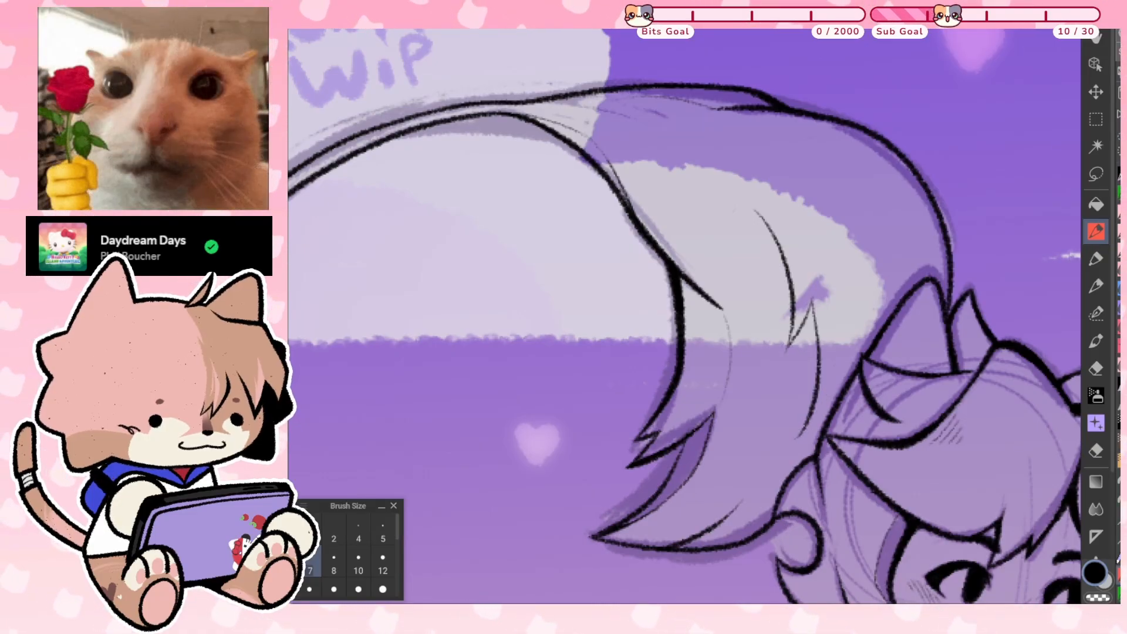
key(ctrl+z)
drag(818, 317, 816, 434)
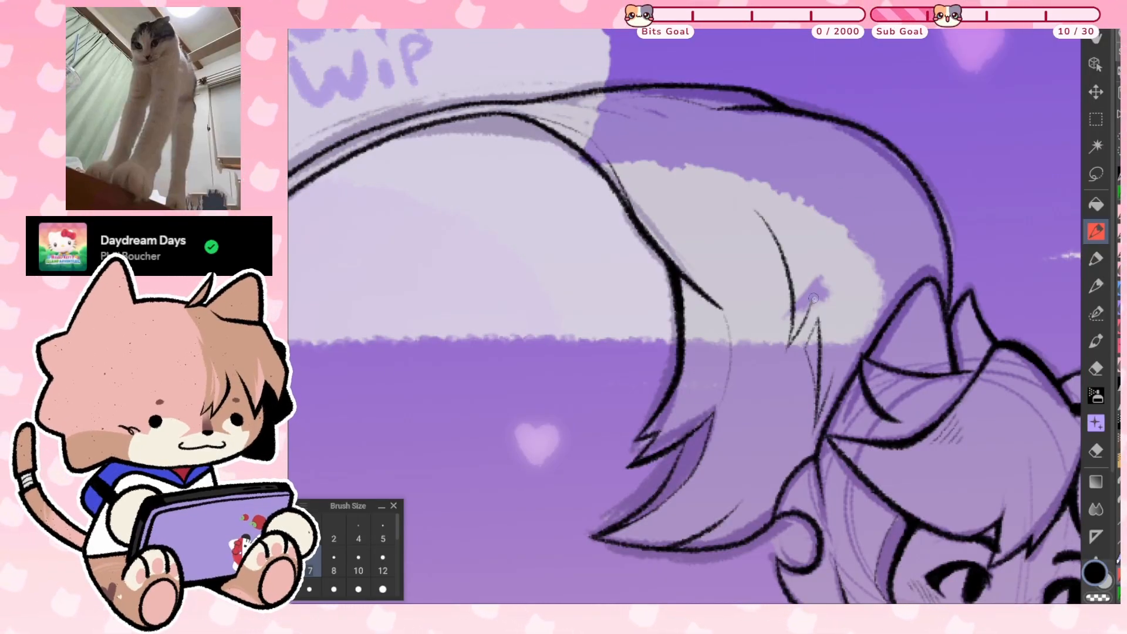
mouse_move(814, 298)
mouse_down()
mouse_move(834, 350)
mouse_move(841, 281)
mouse_up()
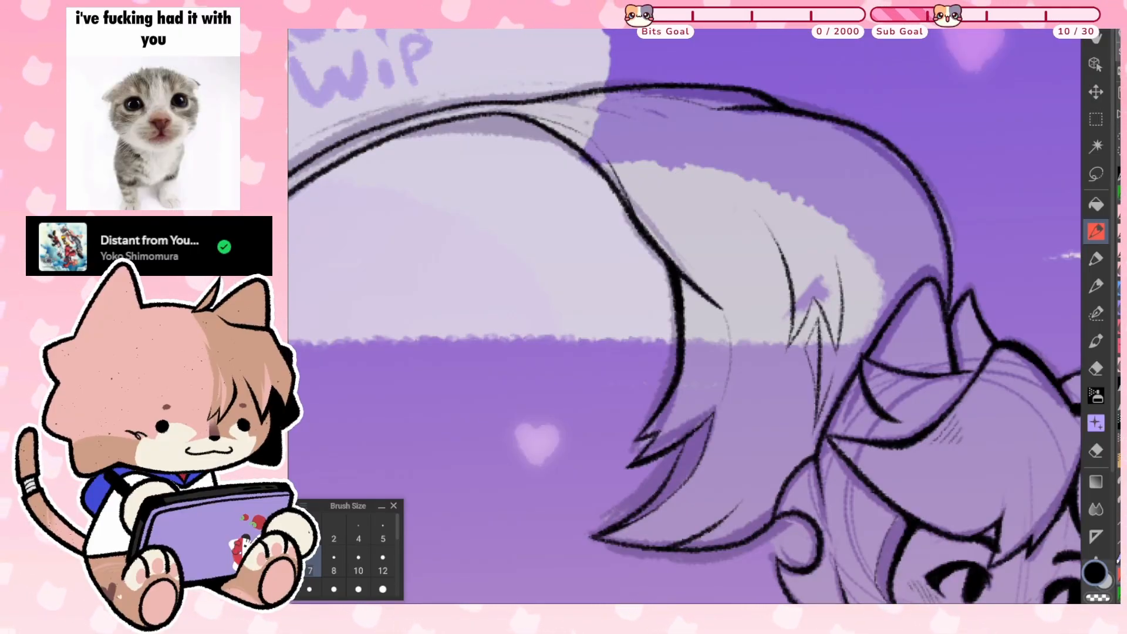
Erase the upper zigzag fur strokes on the light patch with brush size 20, keeping the narrow spike beside the hair
scroll(1078, 257, down, 2)
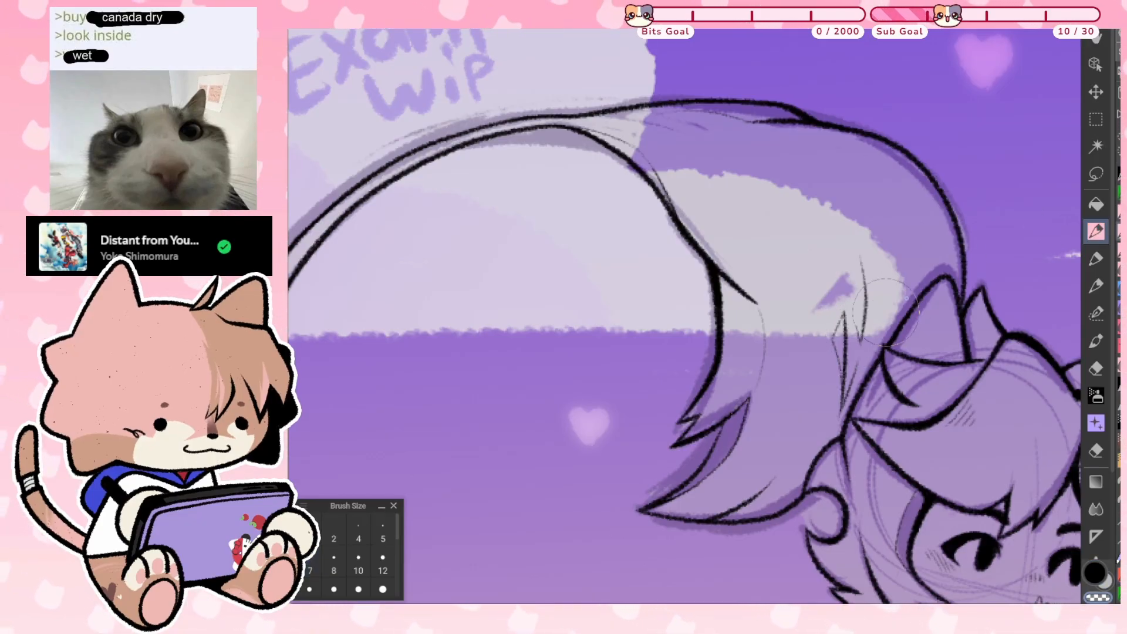
click(383, 545)
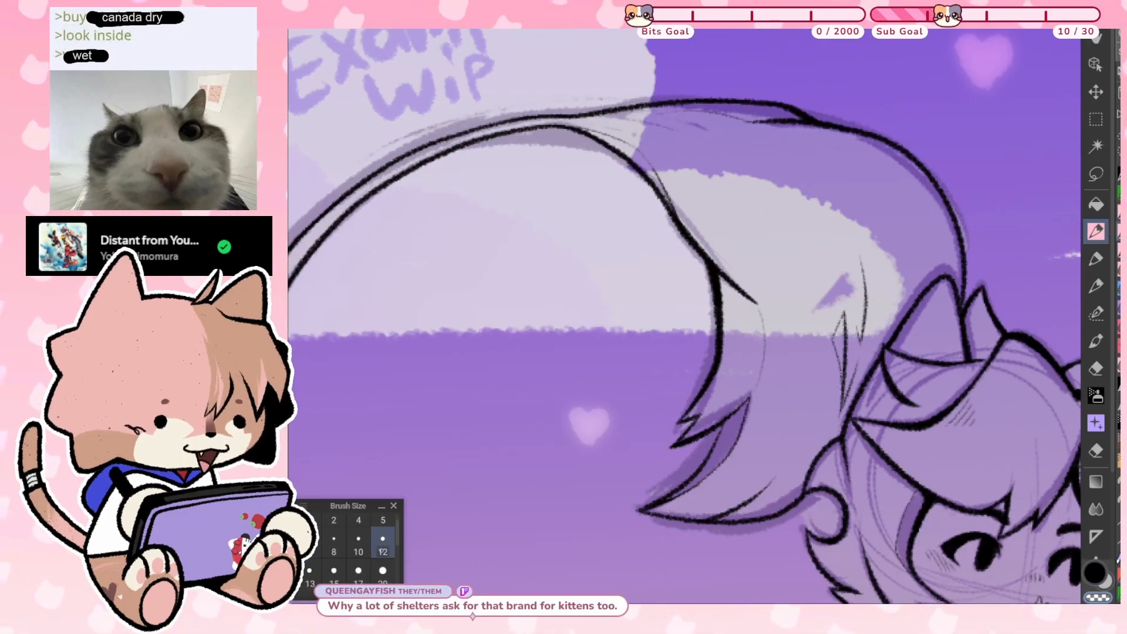
click(383, 573)
key(ctrl+z)
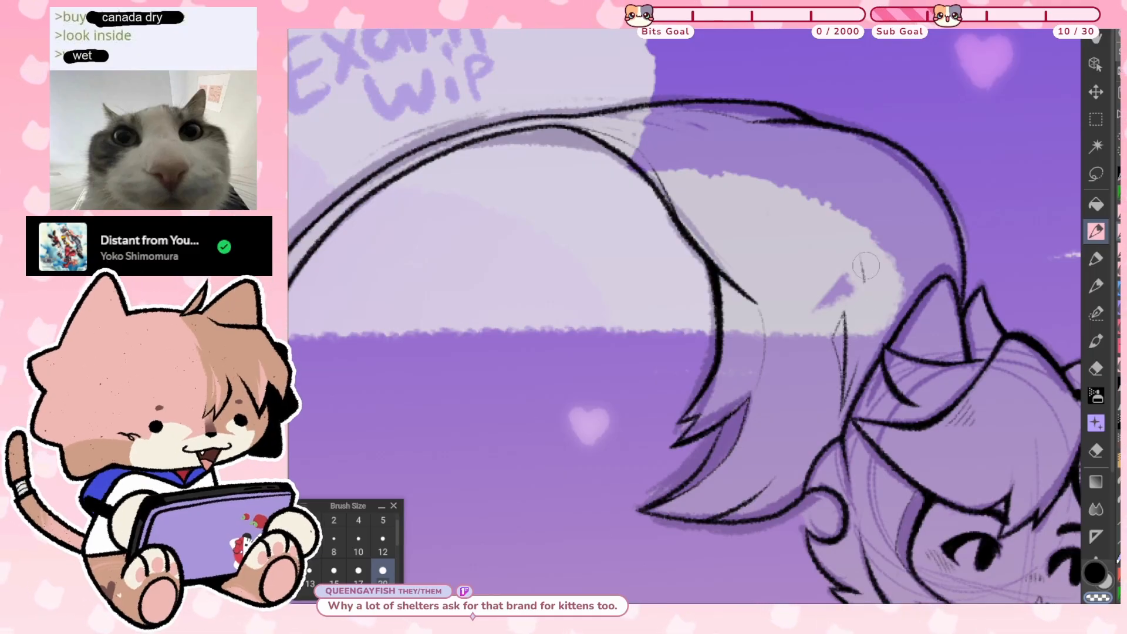
Redraw the upper fur texture on the light patch as slanted thin strokes forming two pointed tufts
key(p)
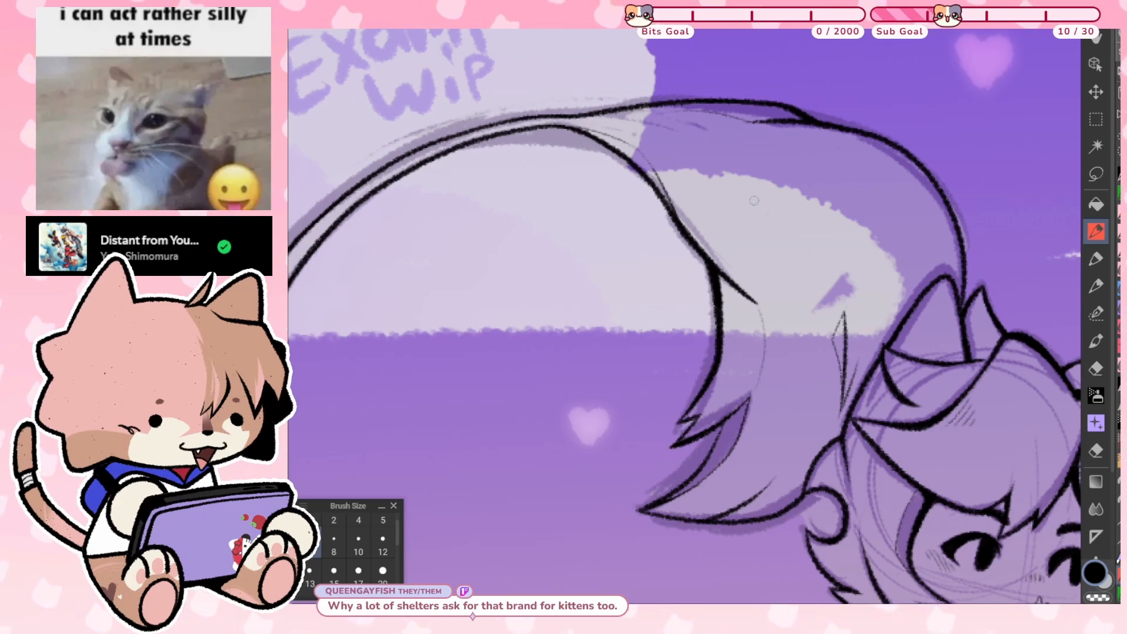
mouse_move(732, 187)
mouse_down()
mouse_move(809, 284)
mouse_move(790, 222)
mouse_up()
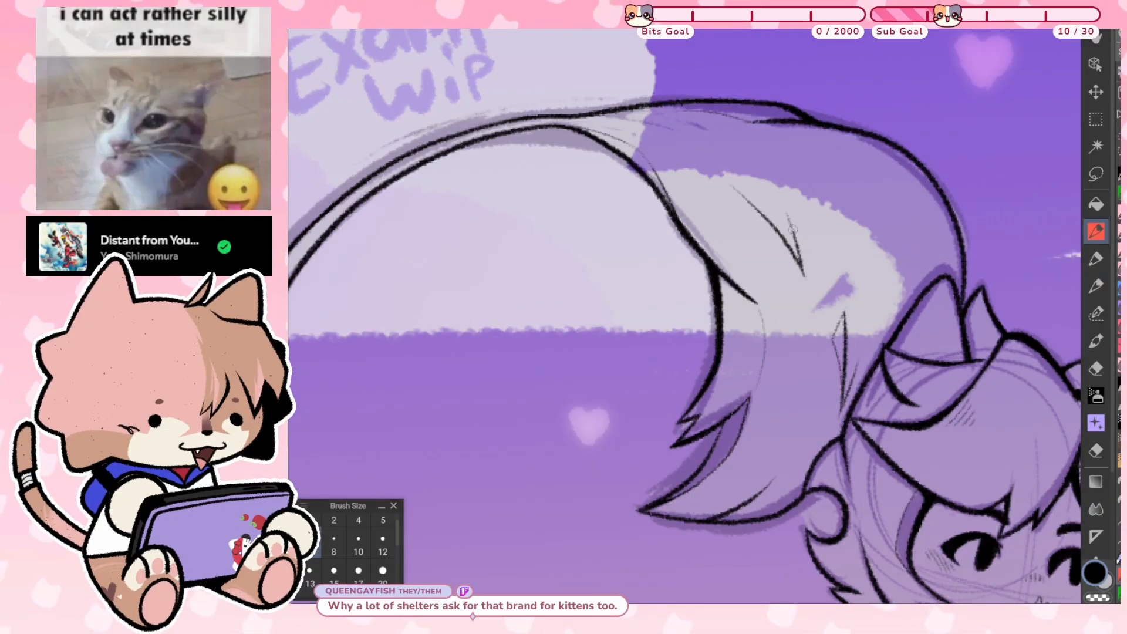
mouse_move(789, 217)
mouse_down()
mouse_move(859, 284)
mouse_move(833, 213)
mouse_up()
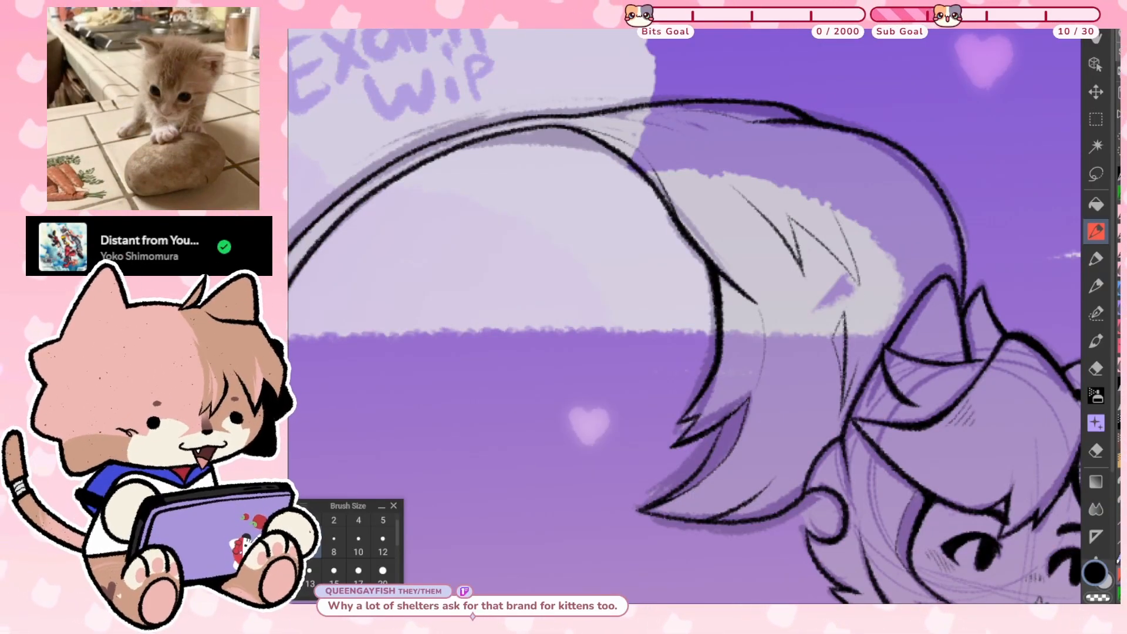
drag(589, 424, 681, 404)
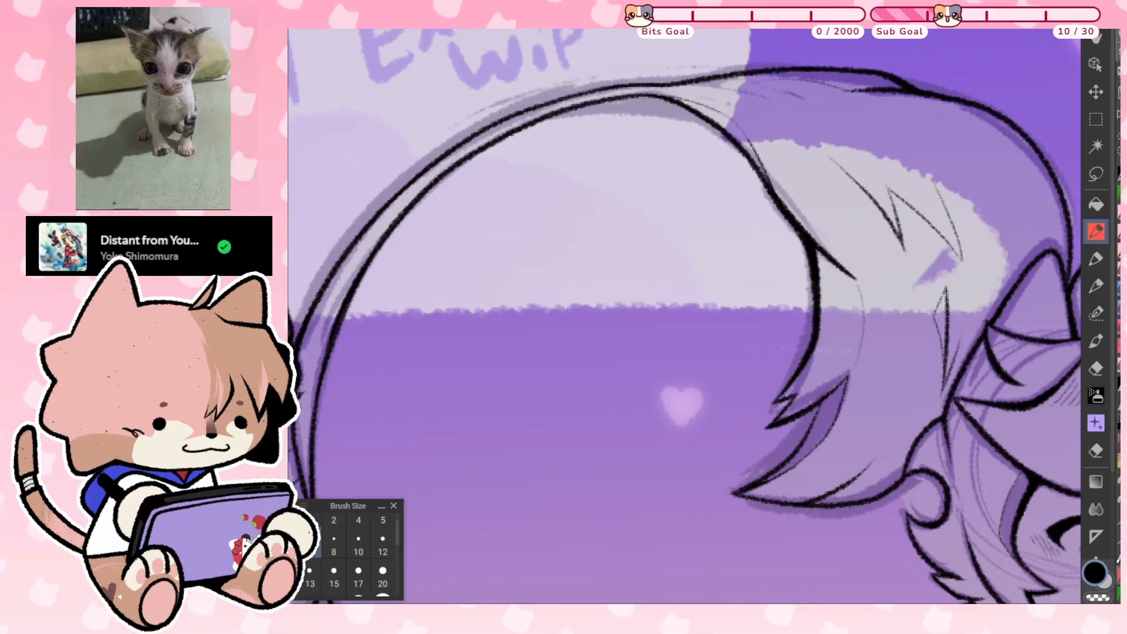
scroll(684, 316, down, 2)
scroll(684, 316, up, 5)
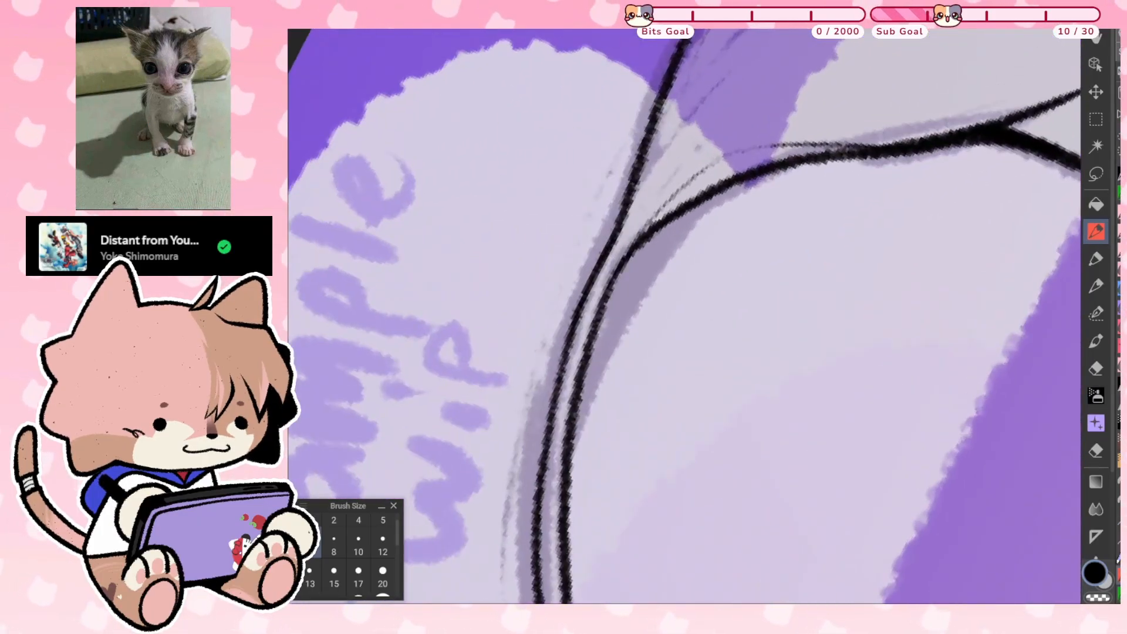
Thicken the tail's inner line where it curves into the bushy tip and hide the purple sketch
mouse_move(594, 340)
mouse_down()
mouse_move(641, 256)
mouse_move(689, 206)
mouse_up()
drag(596, 322, 639, 251)
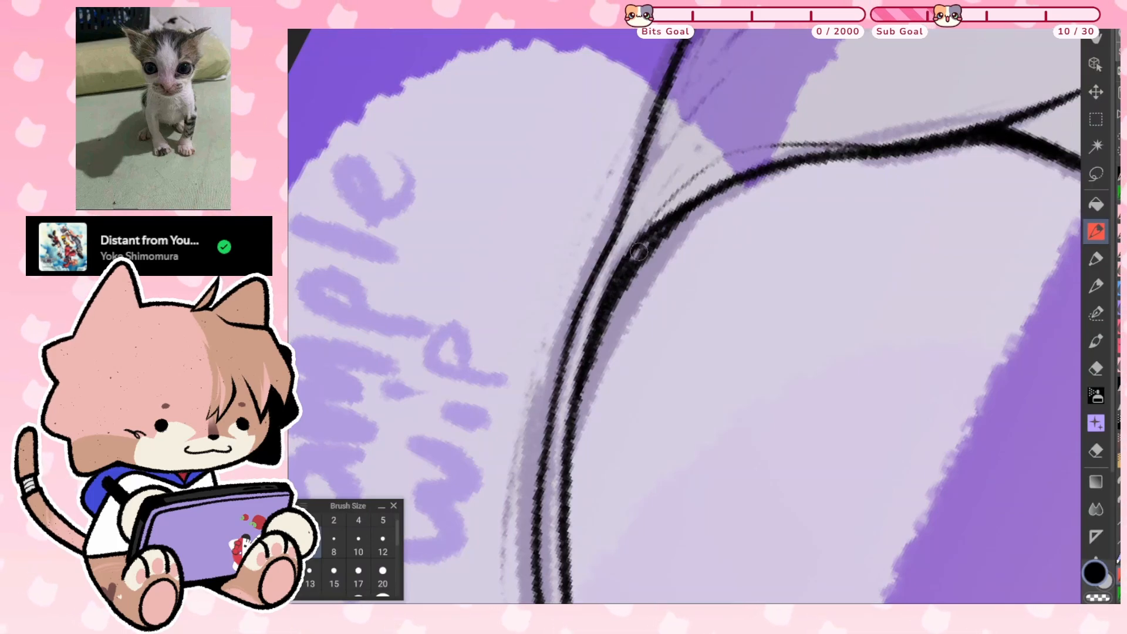
key(ctrl+at)
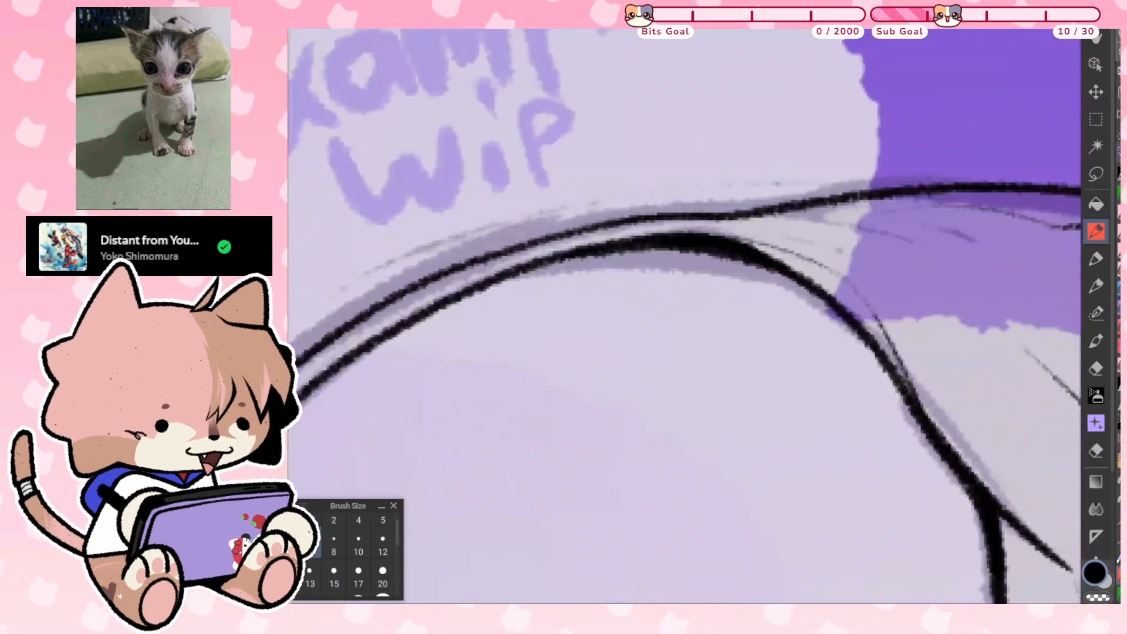
key(ctrl+0)
scroll(528, 182, up, 2)
scroll(781, 319, up, 2)
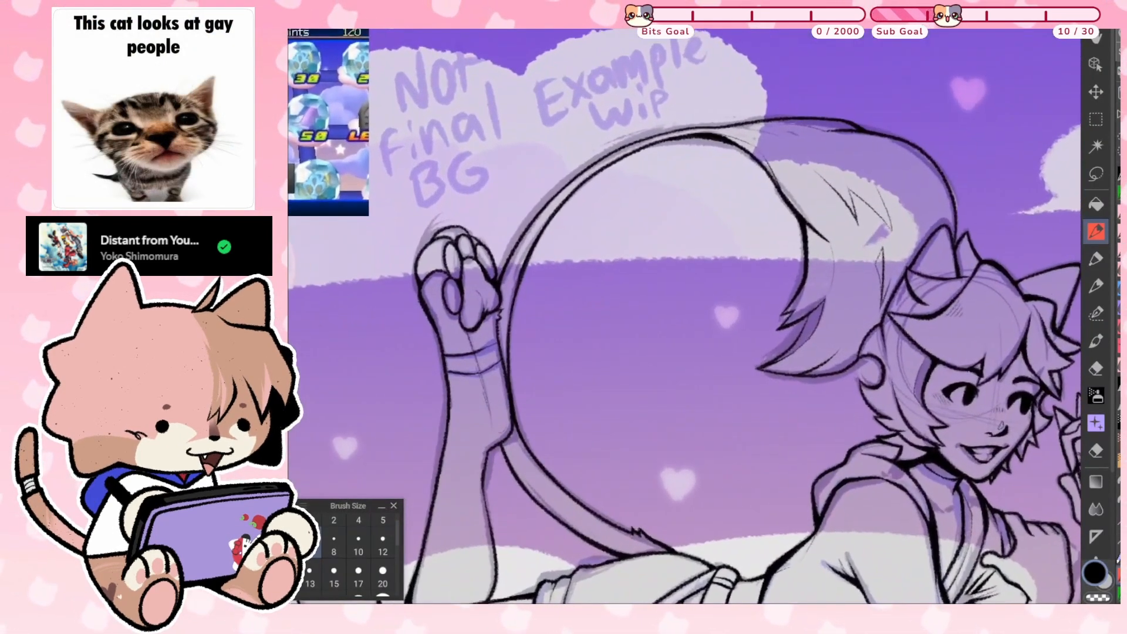
scroll(684, 316, down, 1)
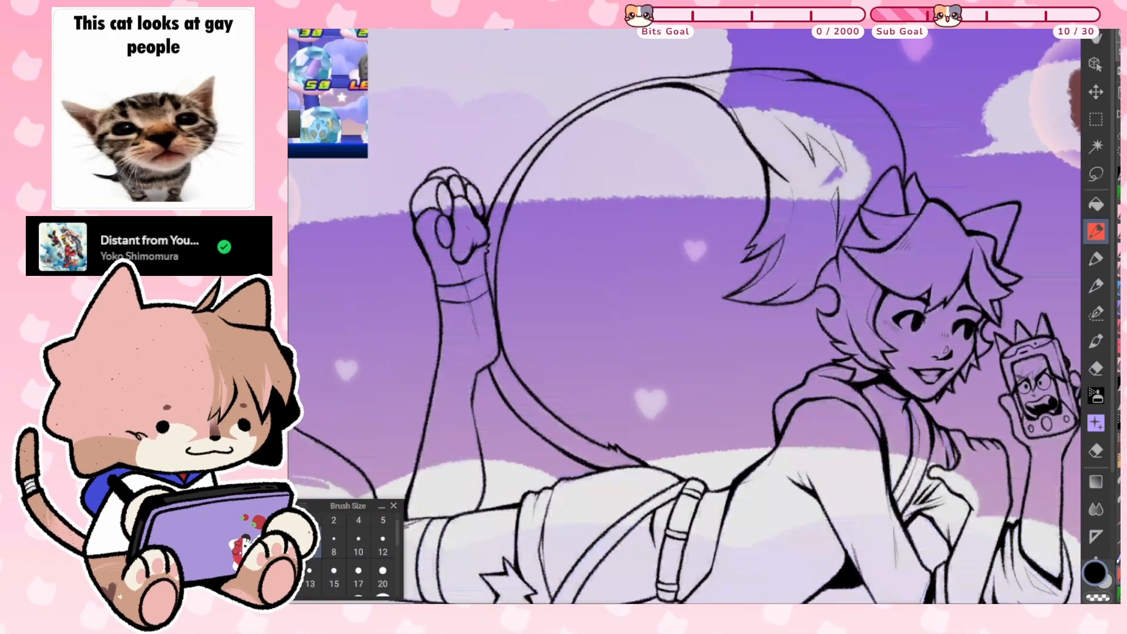
Thicken the tail's outer line at its base so it tapers heavily into the clothing outline
scroll(684, 316, up, 4)
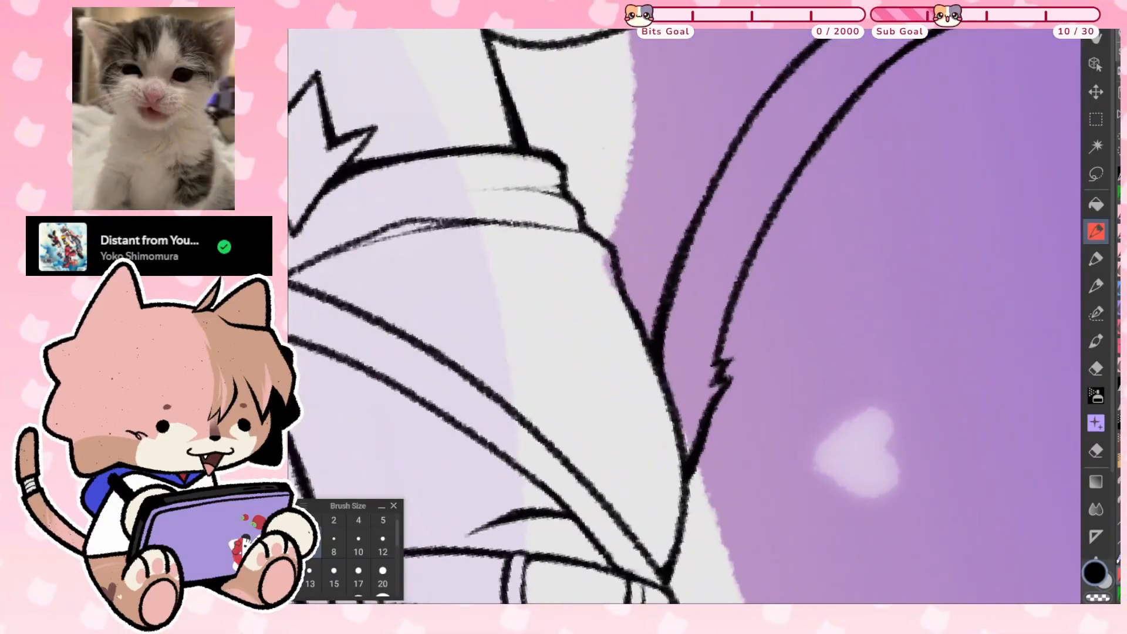
scroll(684, 316, up, 3)
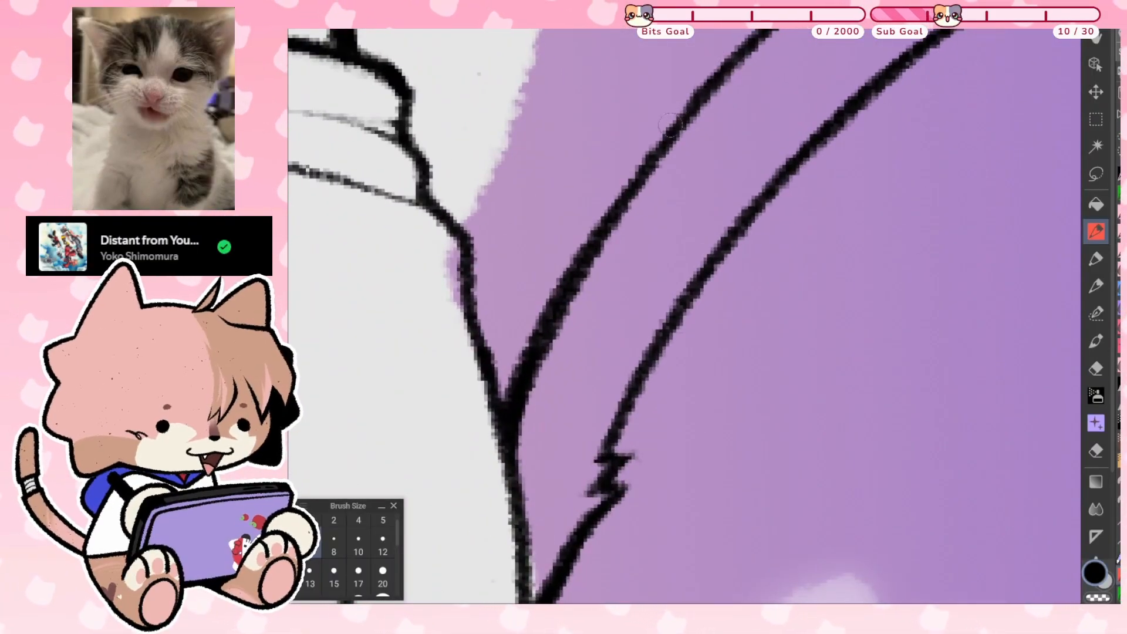
mouse_move(669, 125)
mouse_down()
mouse_move(551, 292)
mouse_move(496, 417)
mouse_up()
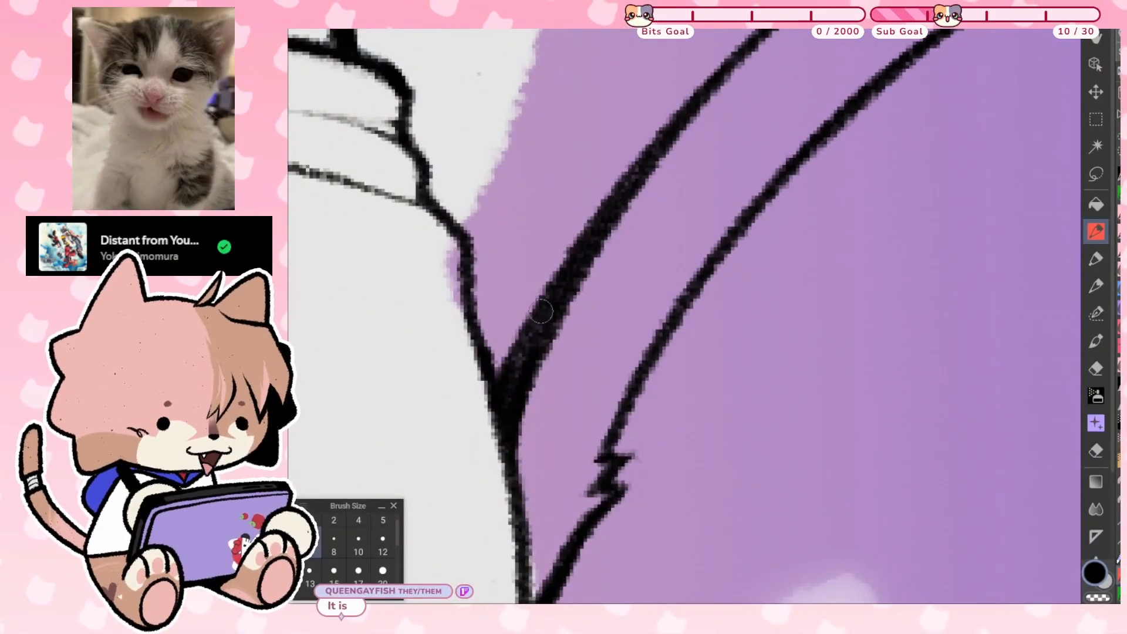
mouse_move(542, 311)
mouse_down()
mouse_move(515, 381)
mouse_move(570, 267)
mouse_move(645, 157)
mouse_up()
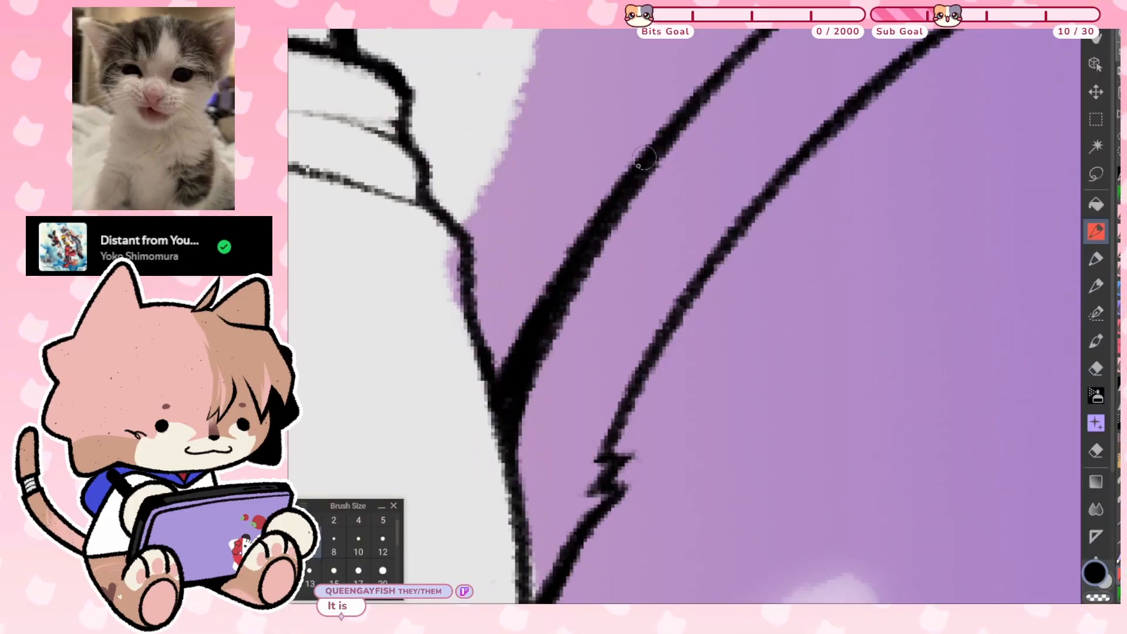
key(ctrl+at)
key(ctrl+0)
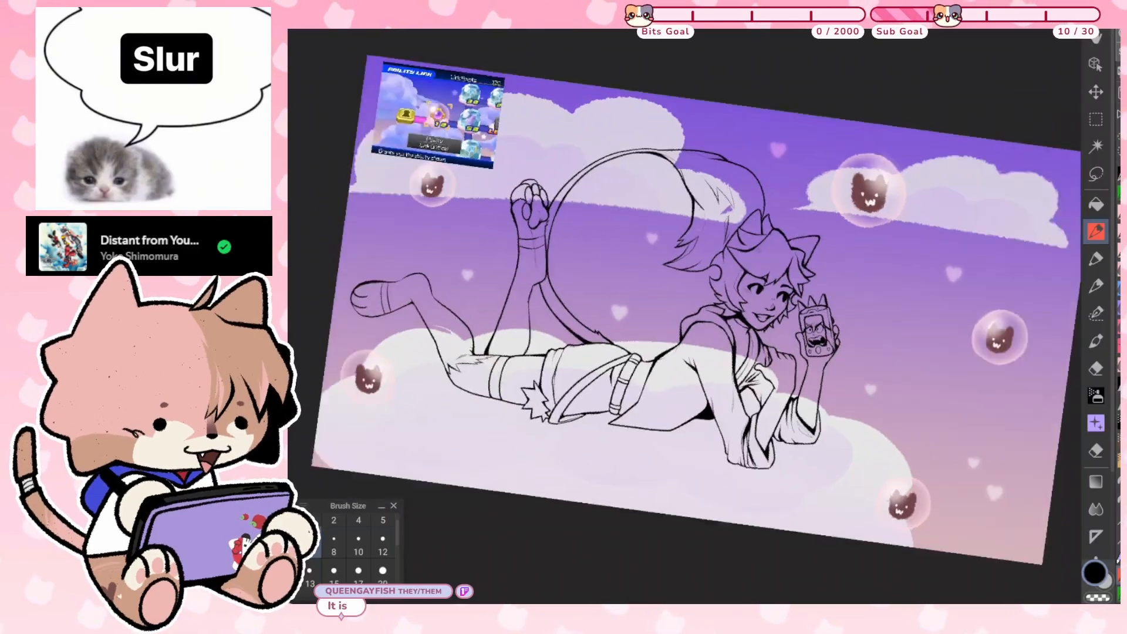
Add small pointed fur strokes along the inner side of the thickened line at the tail's base
scroll(598, 334, up, 10)
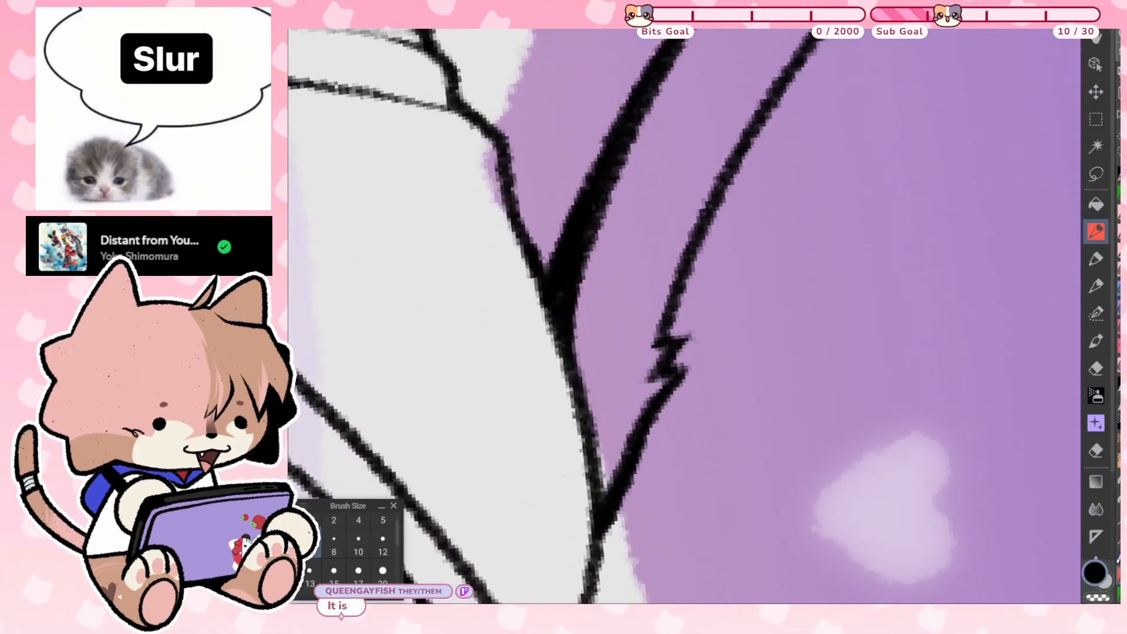
drag(563, 312, 614, 230)
drag(572, 287, 624, 211)
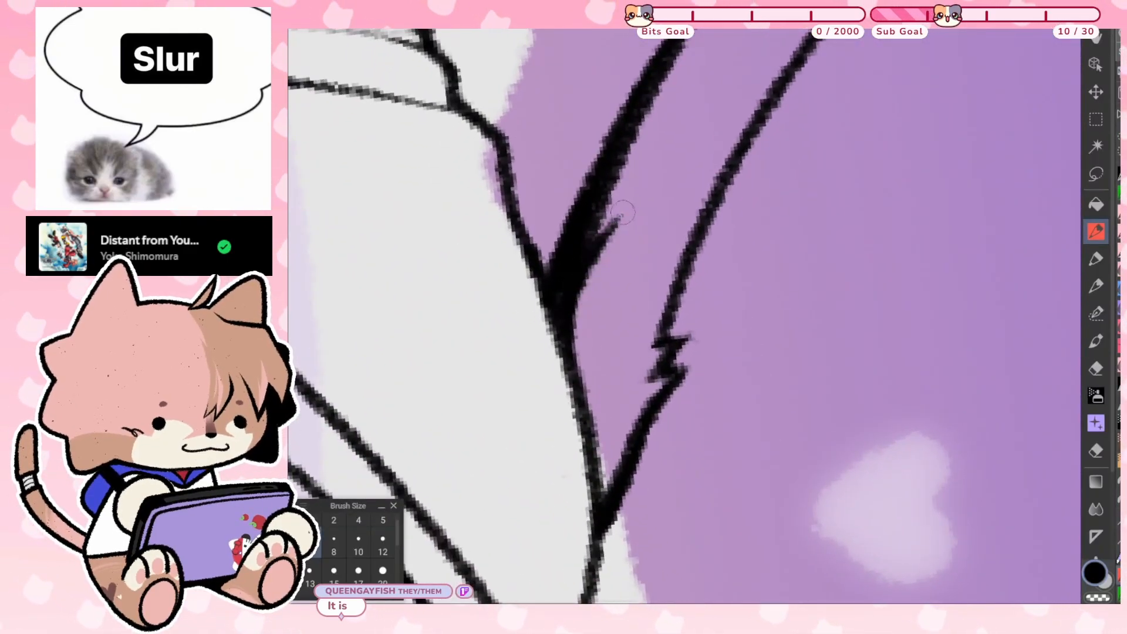
drag(587, 262, 654, 130)
key(ctrl+at)
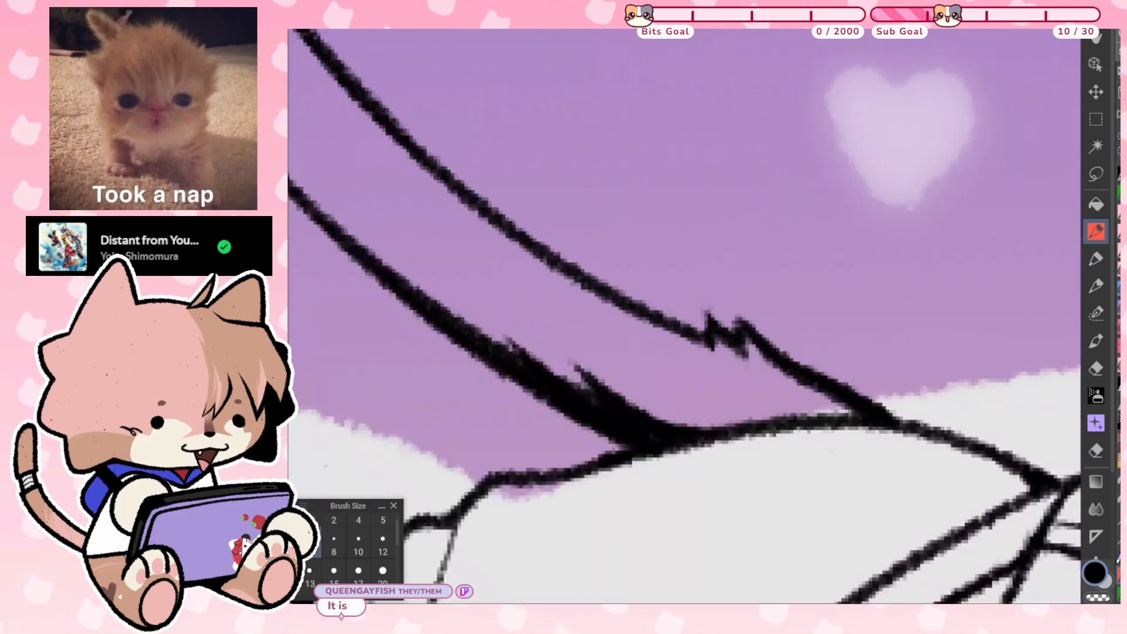
Check the line art at full view and save the artwork
key(ctrl+0)
key(ctrl+plus)
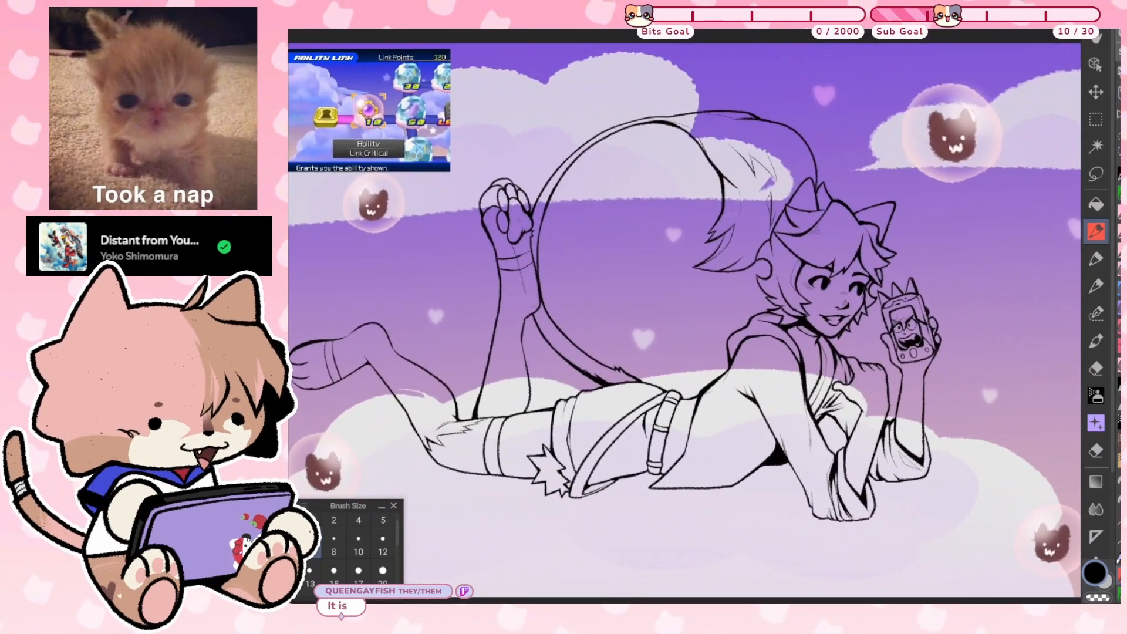
key(ctrl+minus)
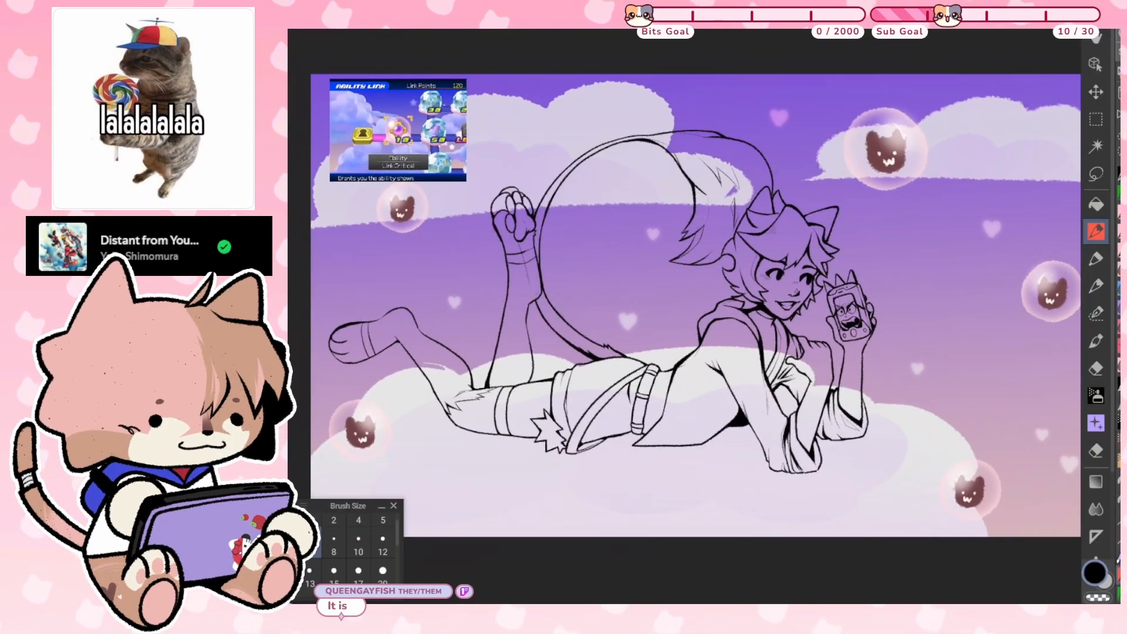
key(ctrl+plus)
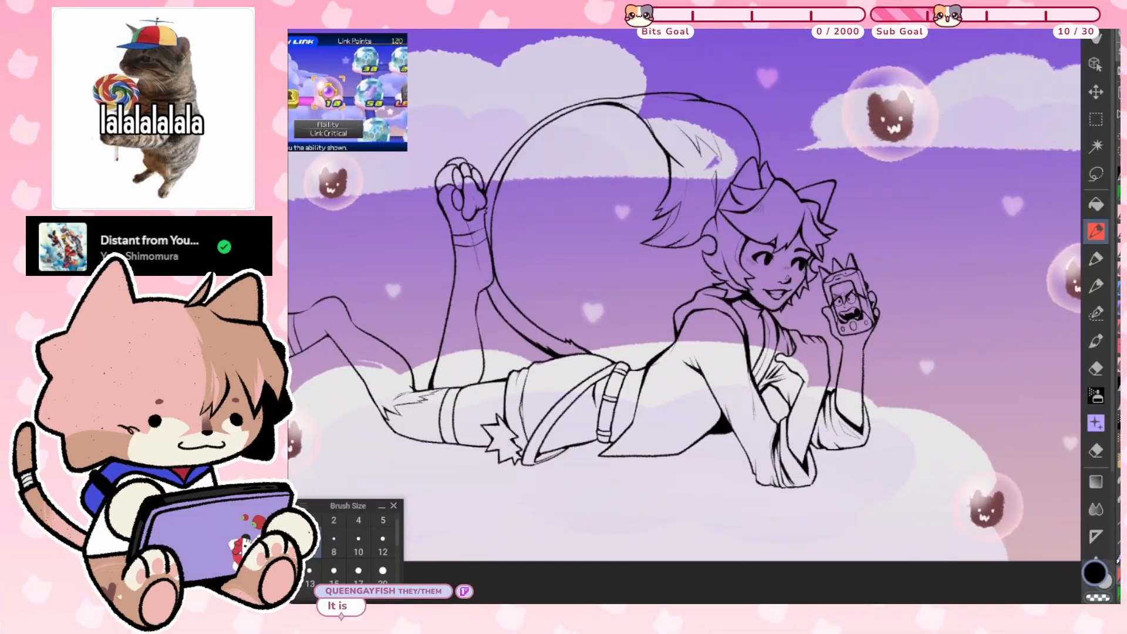
key(ctrl+minus)
key(ctrl+minus)
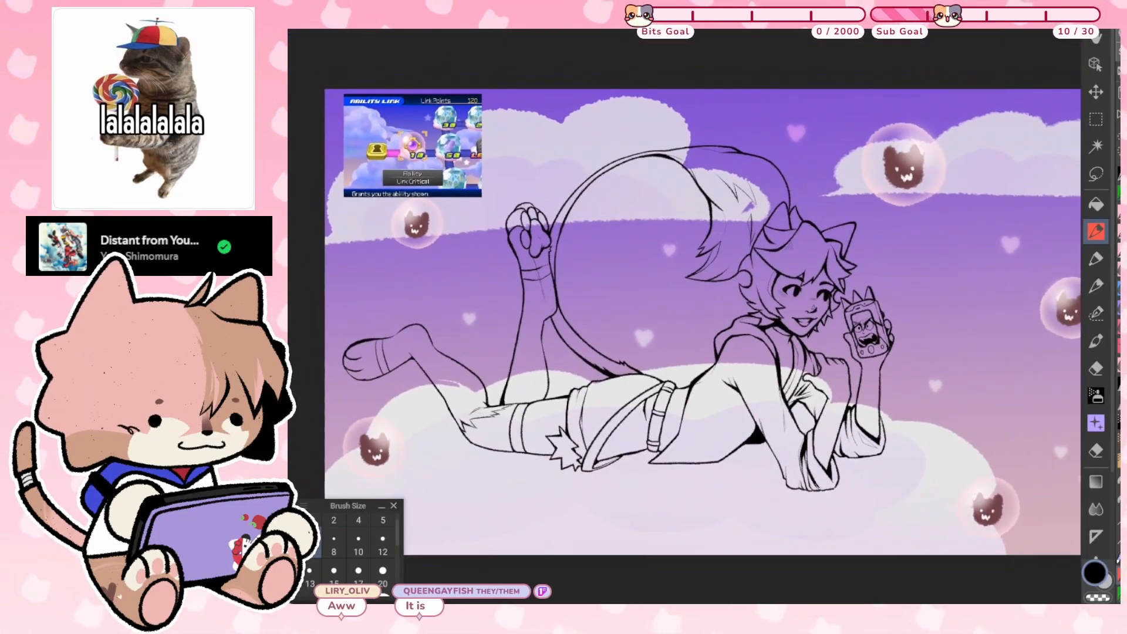
key(ctrl+s)
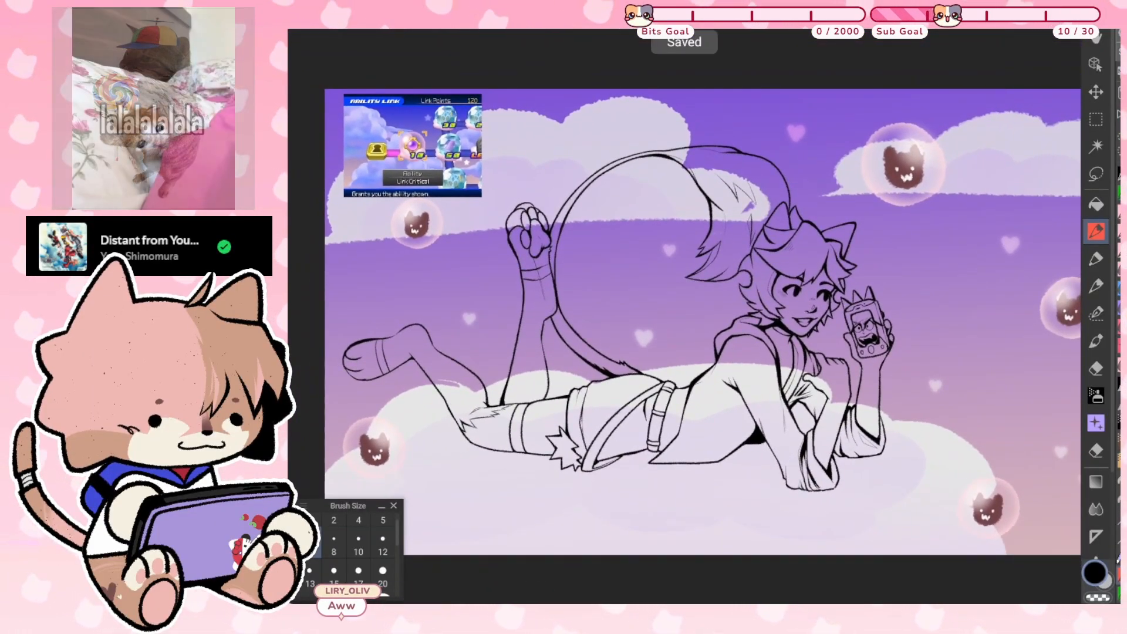
Auto-select the area outside the character's line art and invert the selection to cover the whole figure
key(ctrl+plus)
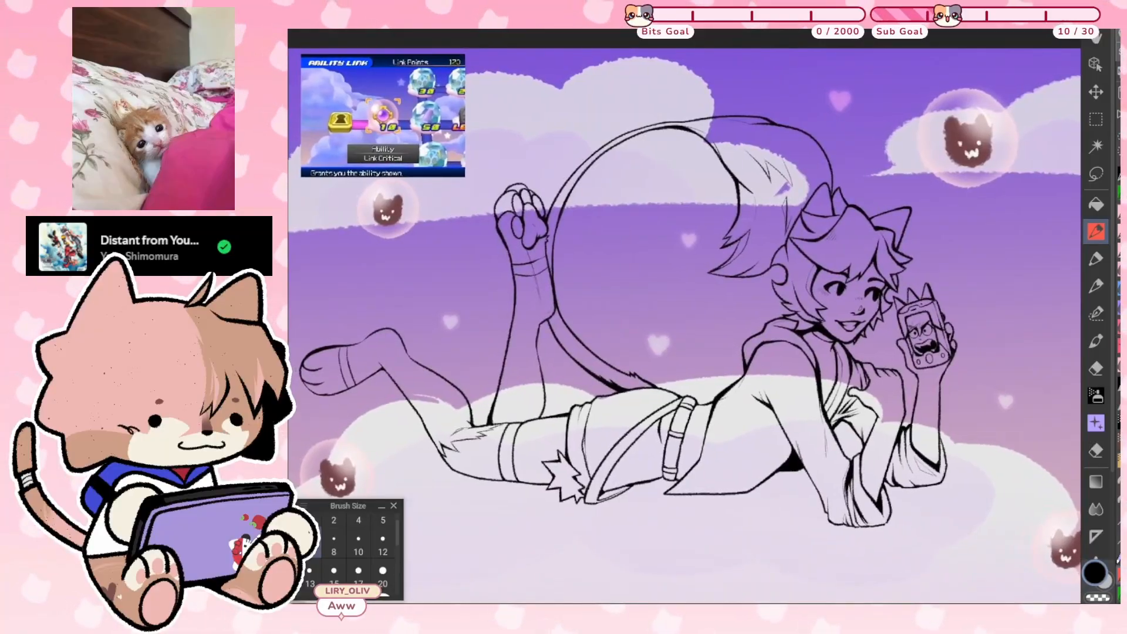
scroll(684, 326, up, 2)
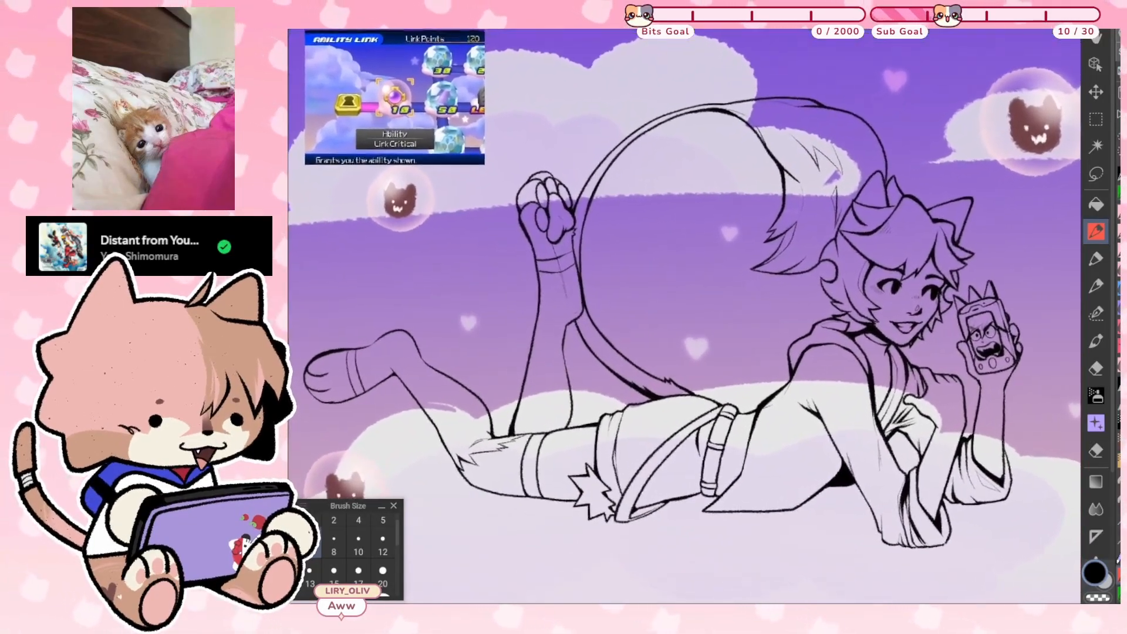
key(w)
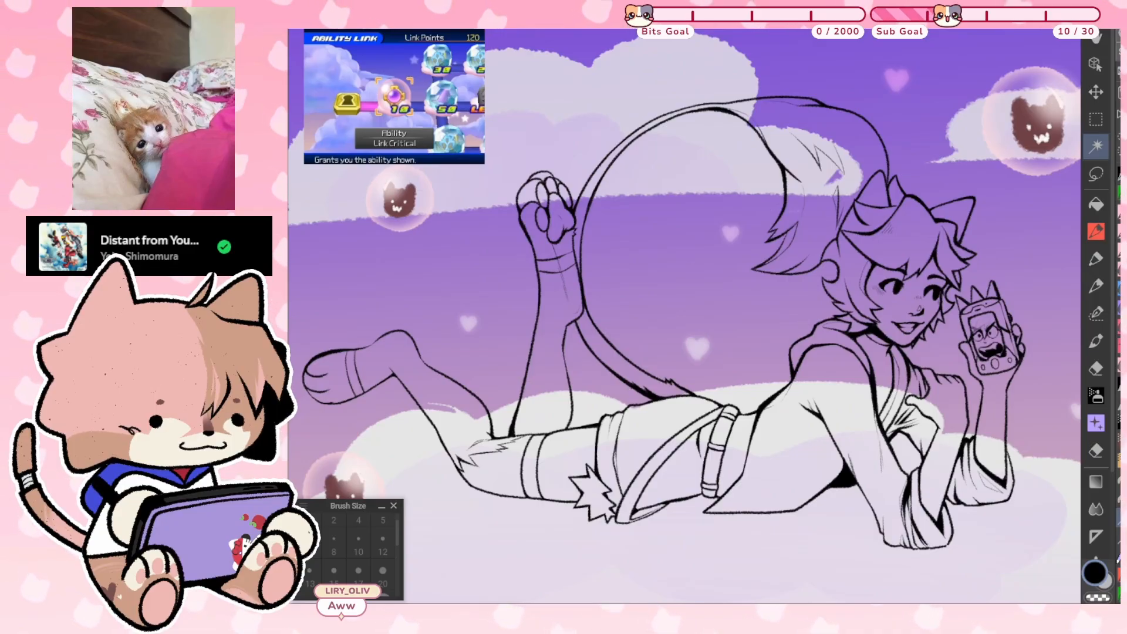
click(733, 275)
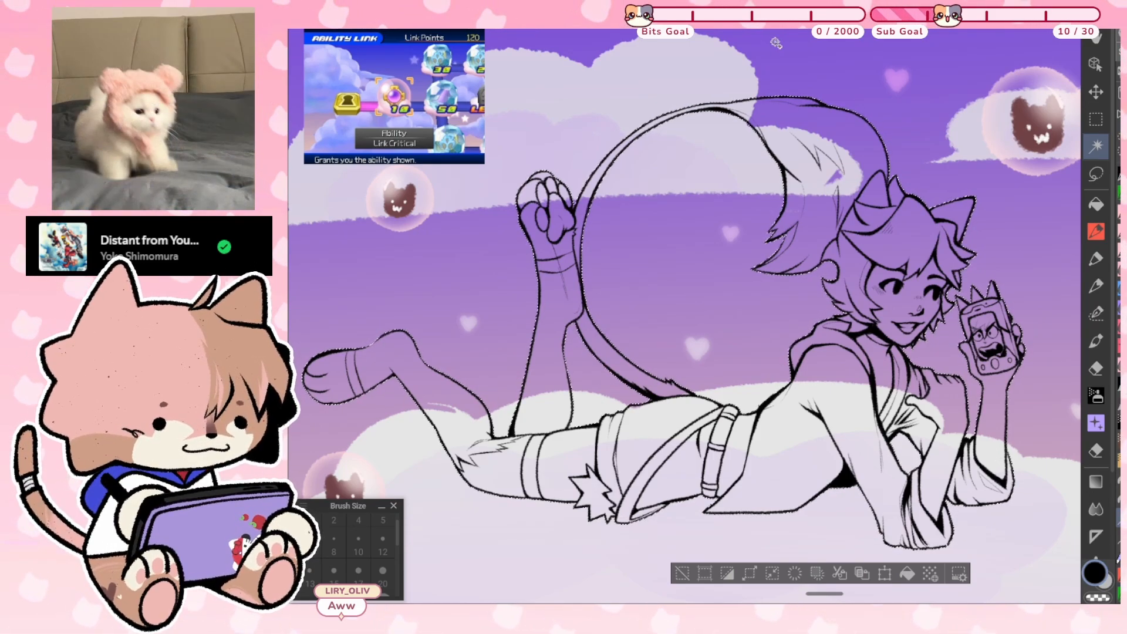
key(ctrl+shift+i)
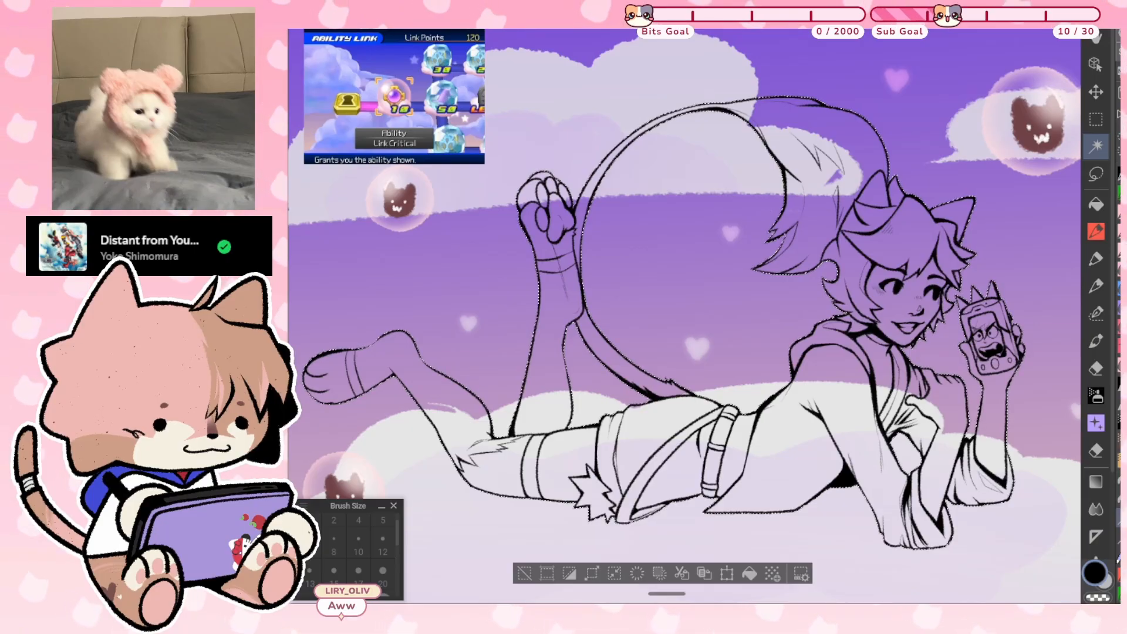
Fill the selected character silhouette with light grey beneath the line art, deselect it and save the artwork
key(g)
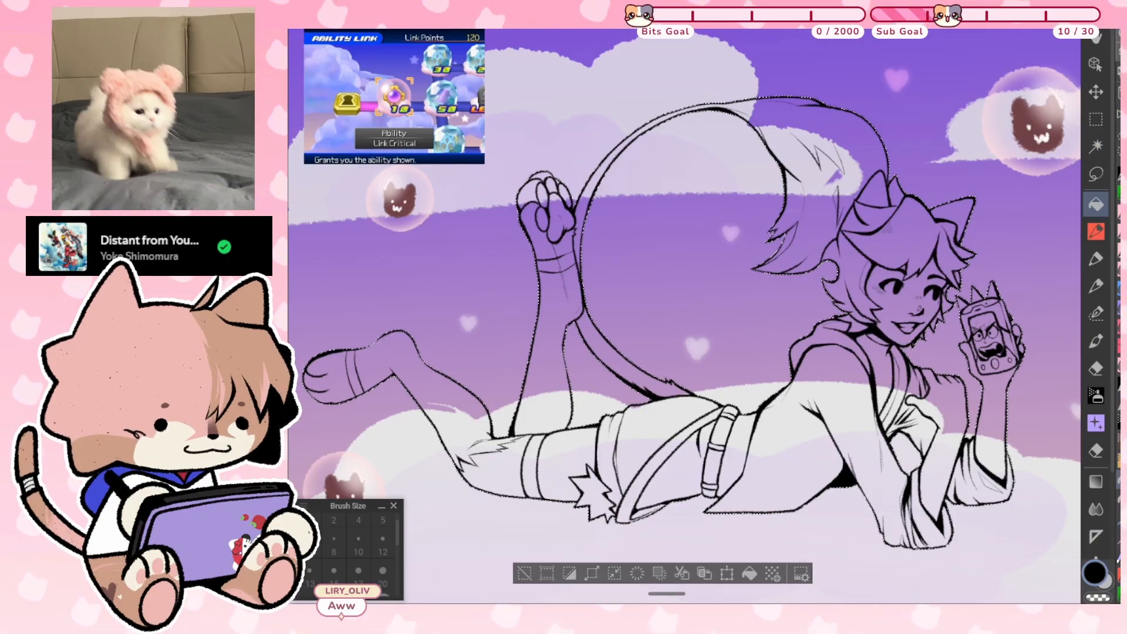
click(919, 290)
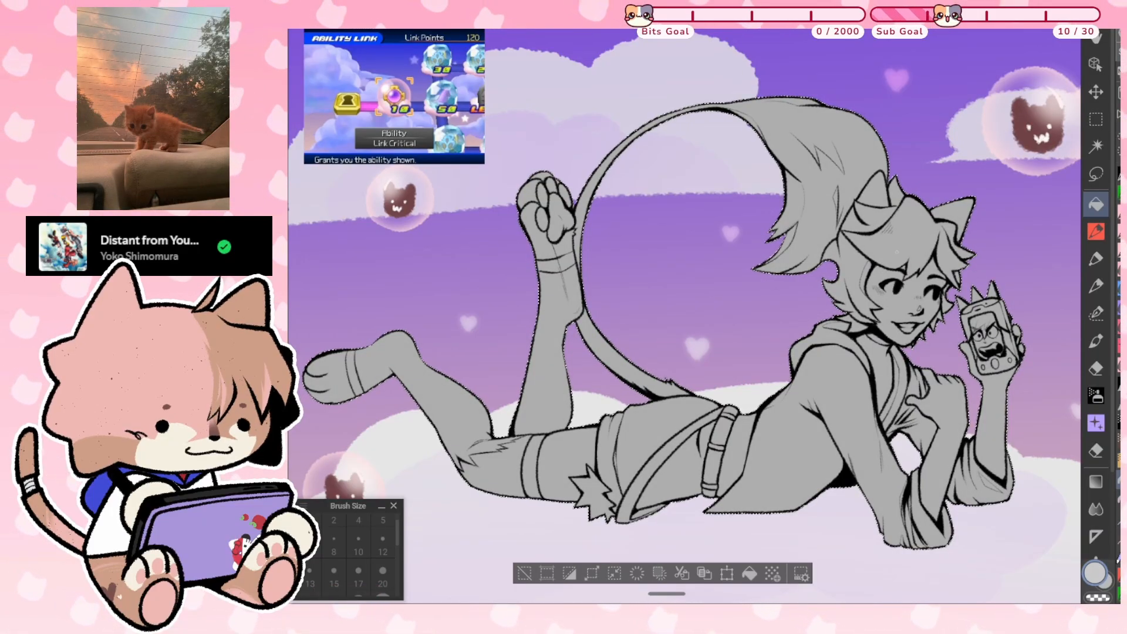
key(ctrl+d)
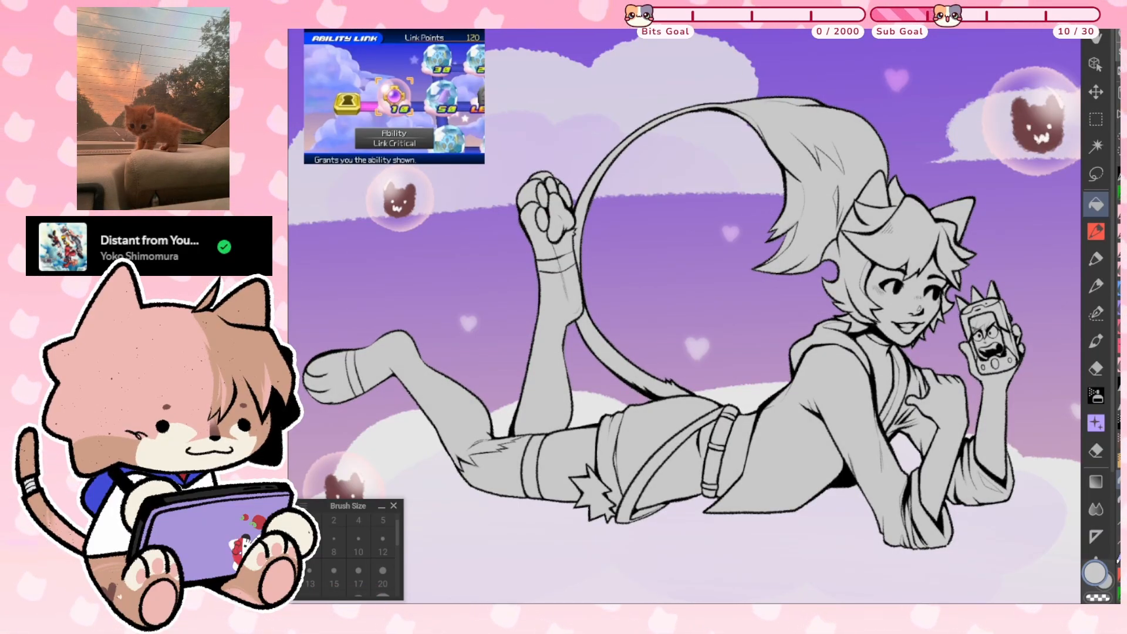
key(ctrl+s)
Examine the grey-filled character as a whole and close up around the face, hair and phone
scroll(685, 317, right, 2)
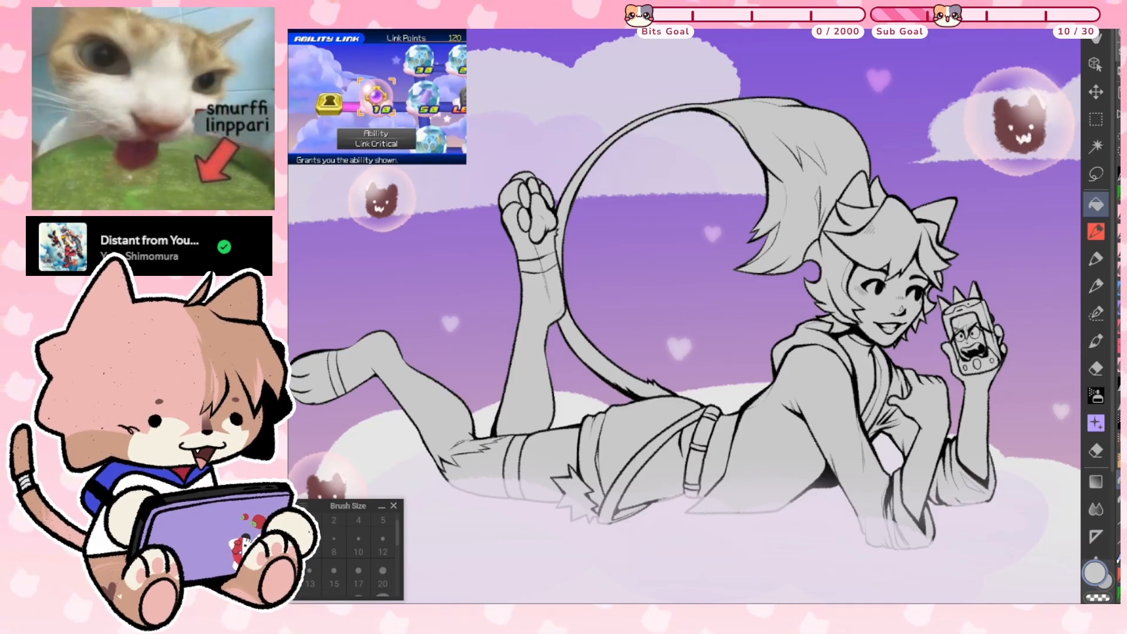
scroll(684, 317, down, 2)
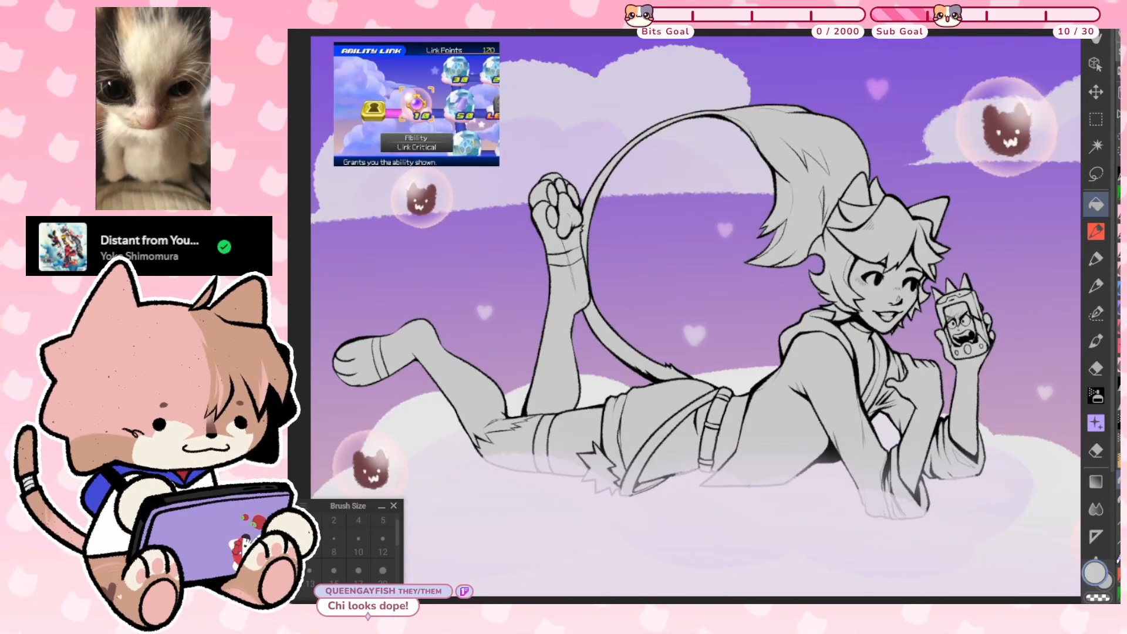
scroll(722, 399, up, 2)
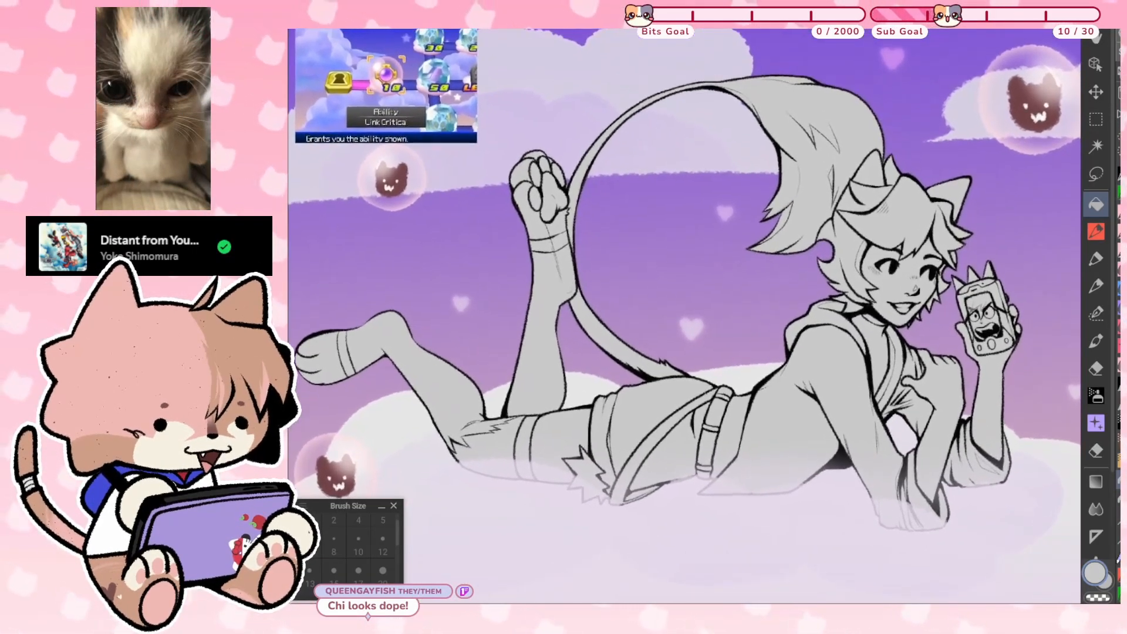
scroll(998, 294, up, 6)
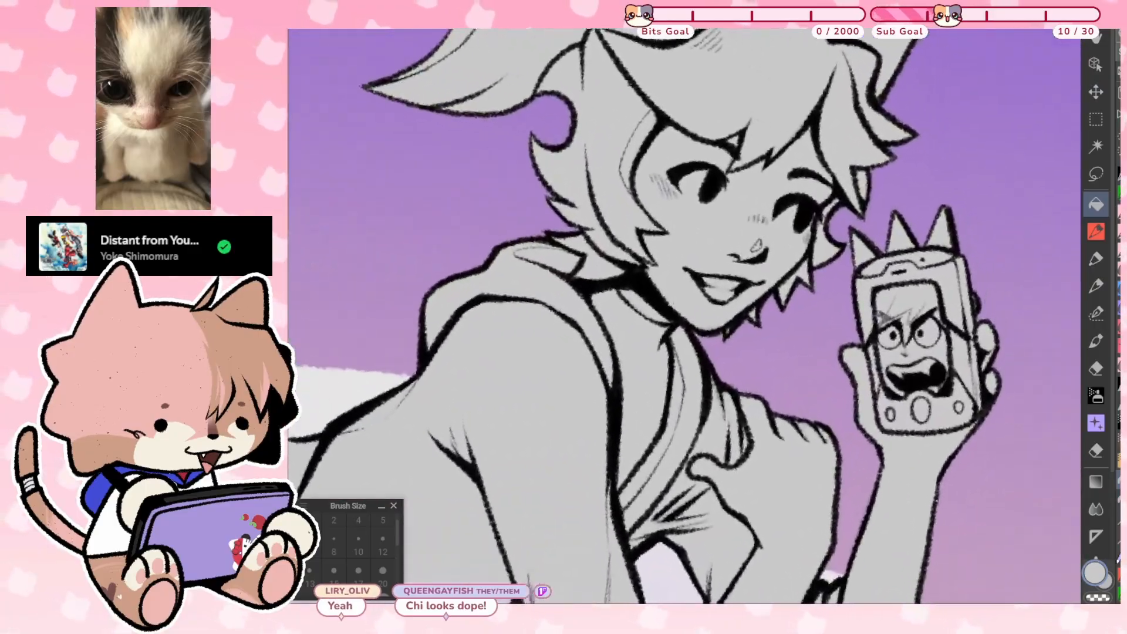
scroll(684, 317, up, 2)
scroll(684, 317, down, 5)
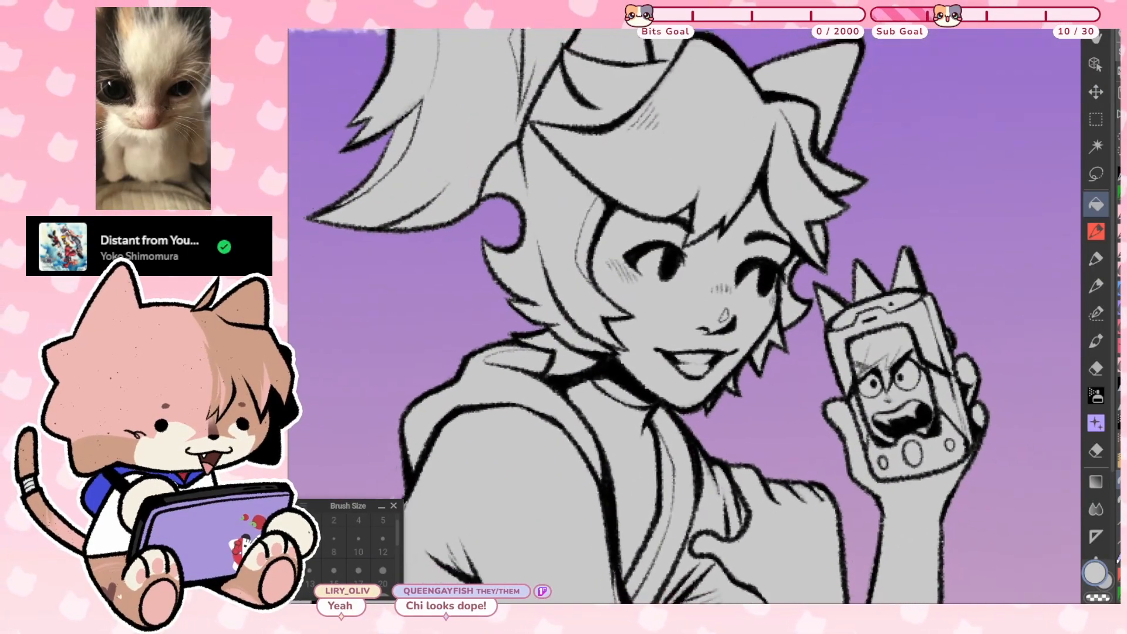
scroll(683, 317, up, 1)
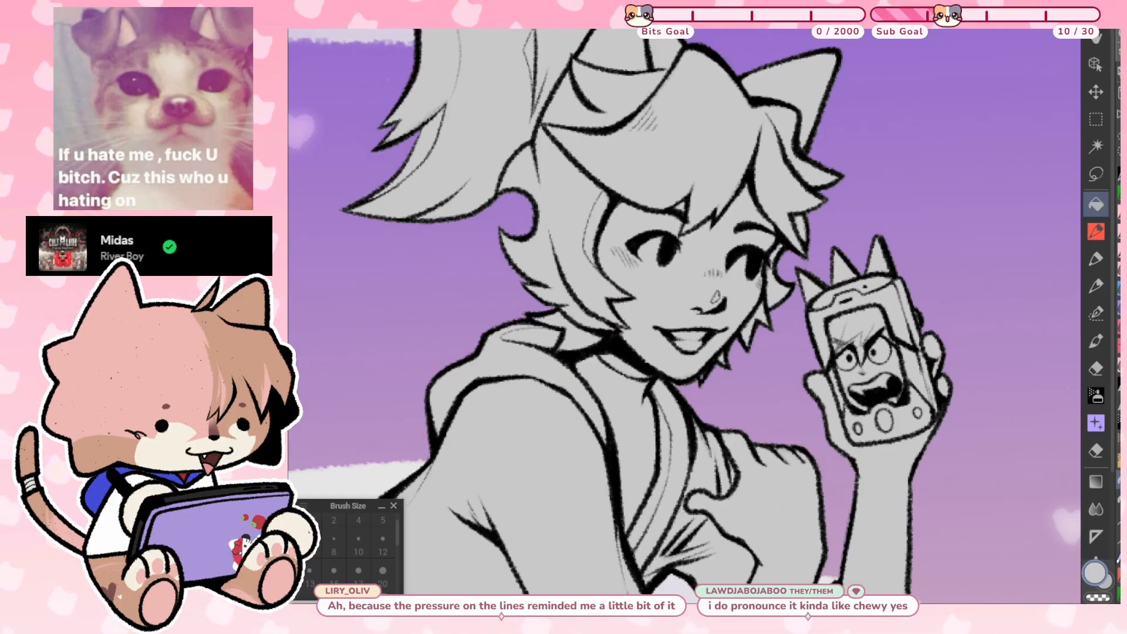
scroll(684, 316, down, 5)
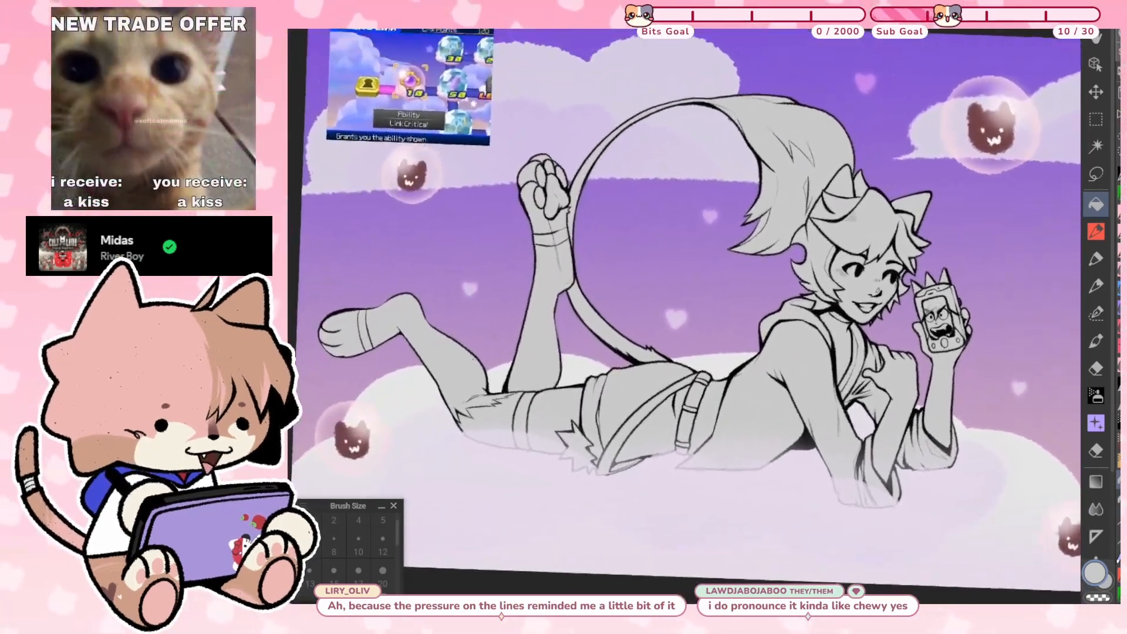
scroll(683, 316, up, 8)
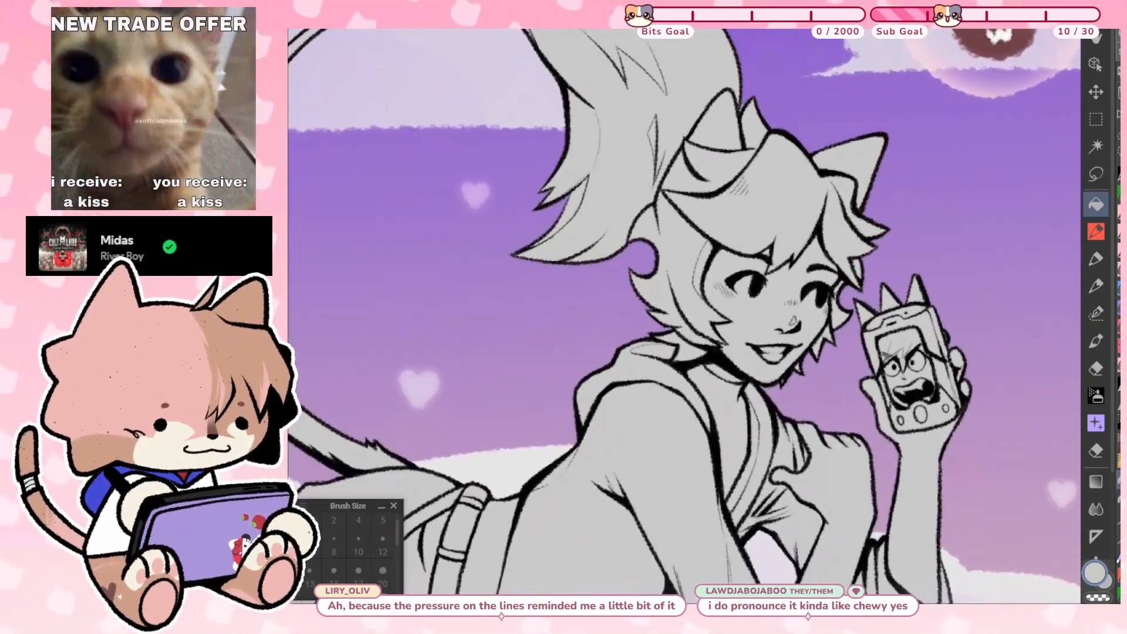
scroll(684, 315, down, 2)
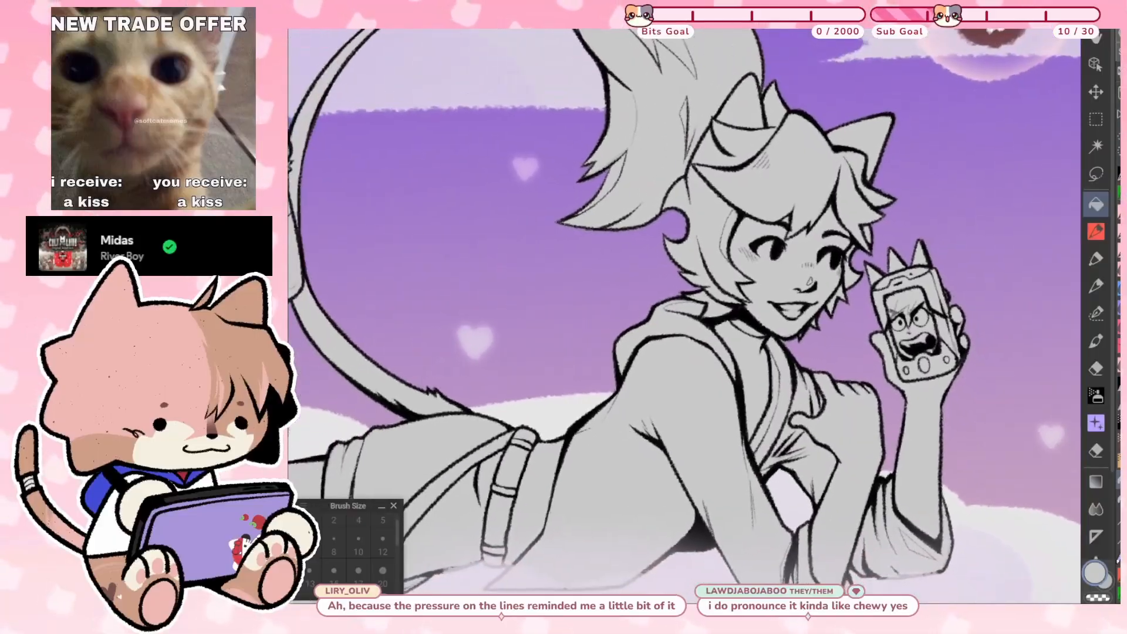
scroll(683, 316, up, 1)
scroll(684, 316, down, 1)
scroll(684, 316, up, 1)
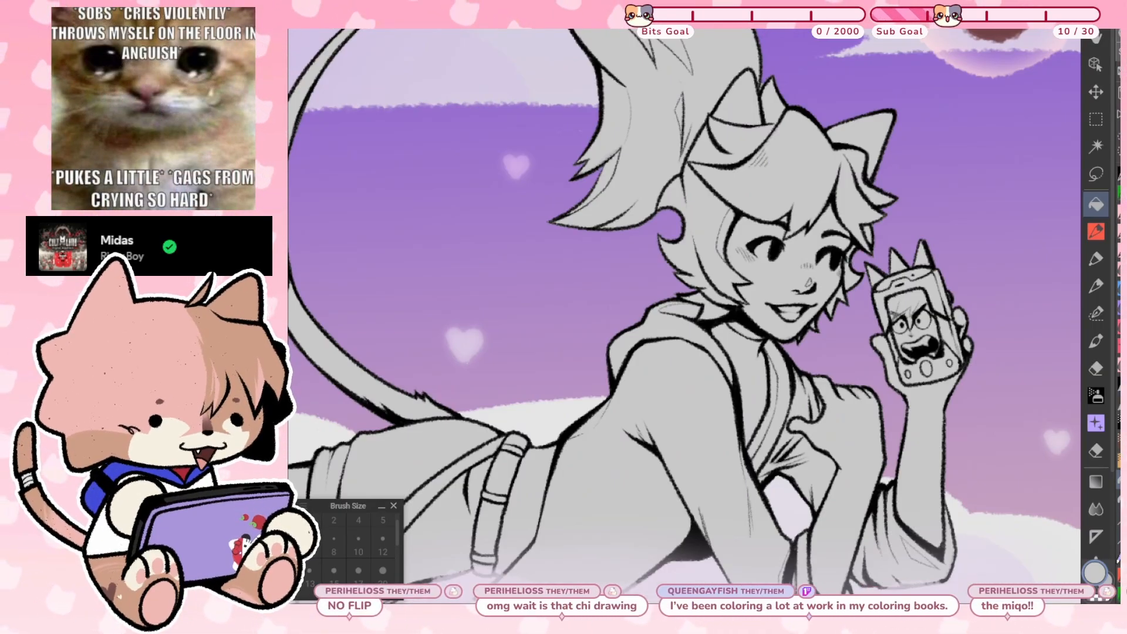
Review the grey-filled character's full pose, from the raised paw to the phone, against the purple sky and clouds
scroll(871, 215, down, 2)
scroll(686, 305, down, 2)
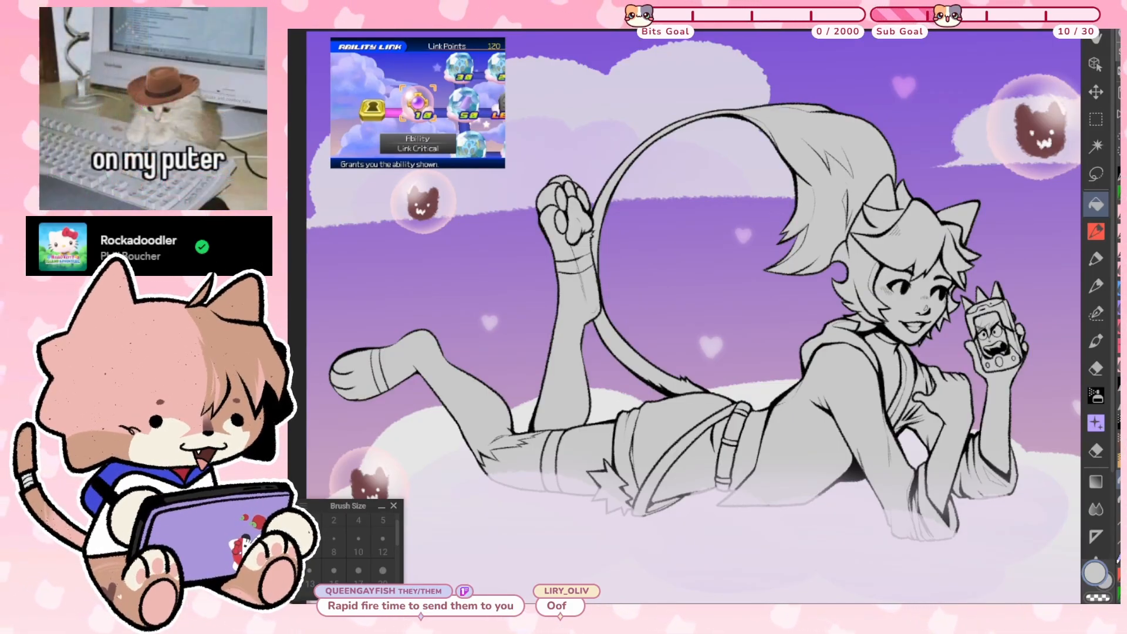
scroll(685, 317, up, 3)
scroll(684, 317, down, 3)
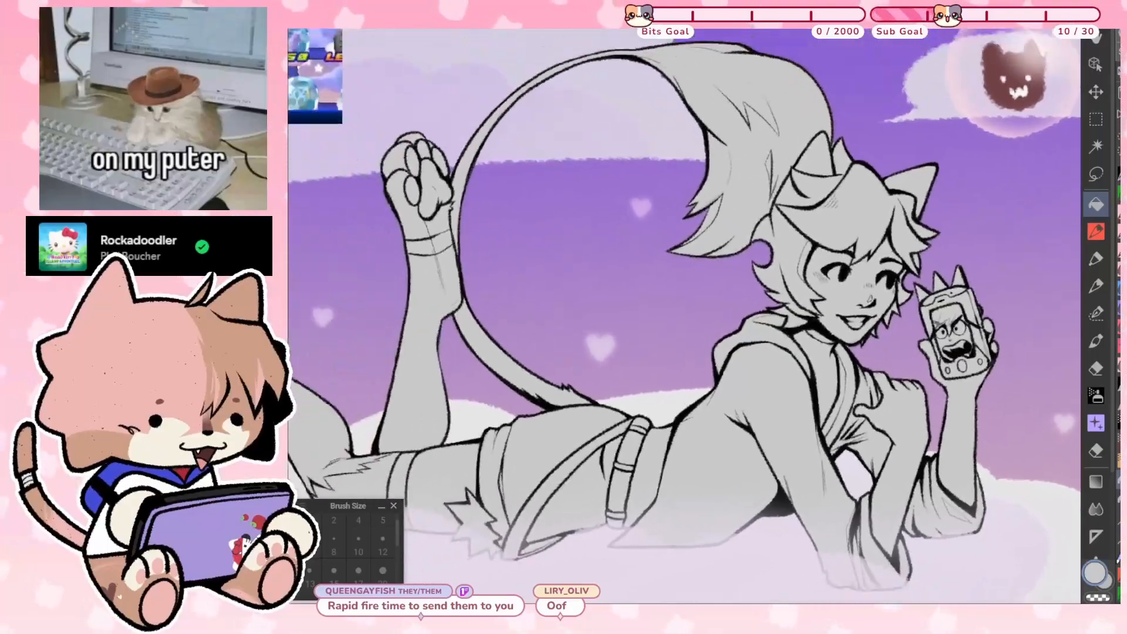
scroll(685, 316, up, 2)
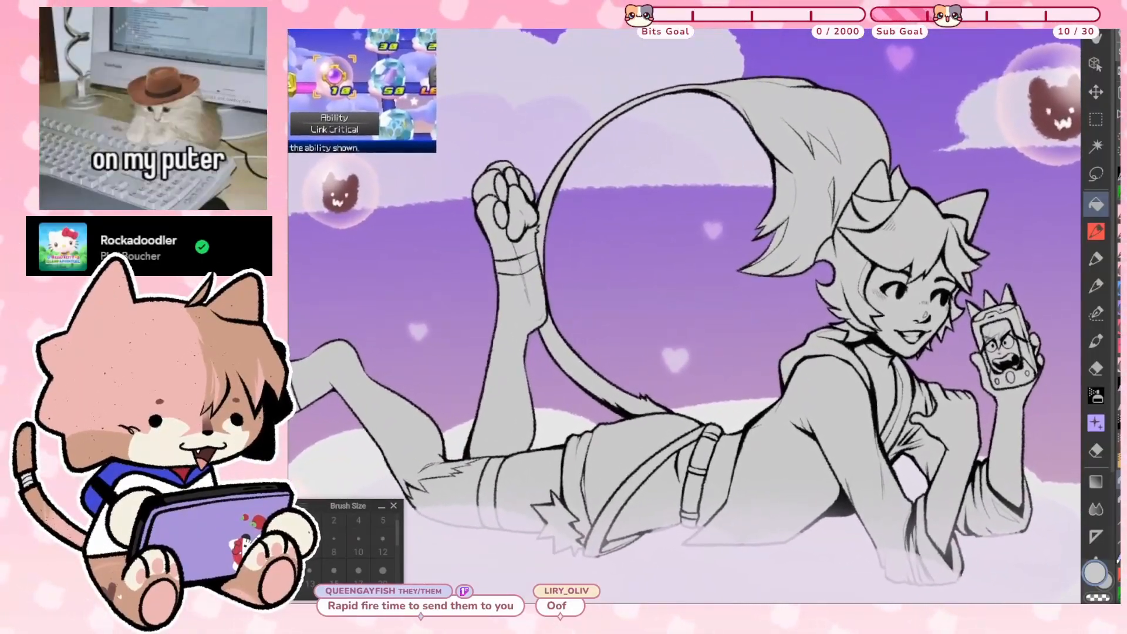
scroll(684, 317, up, 1)
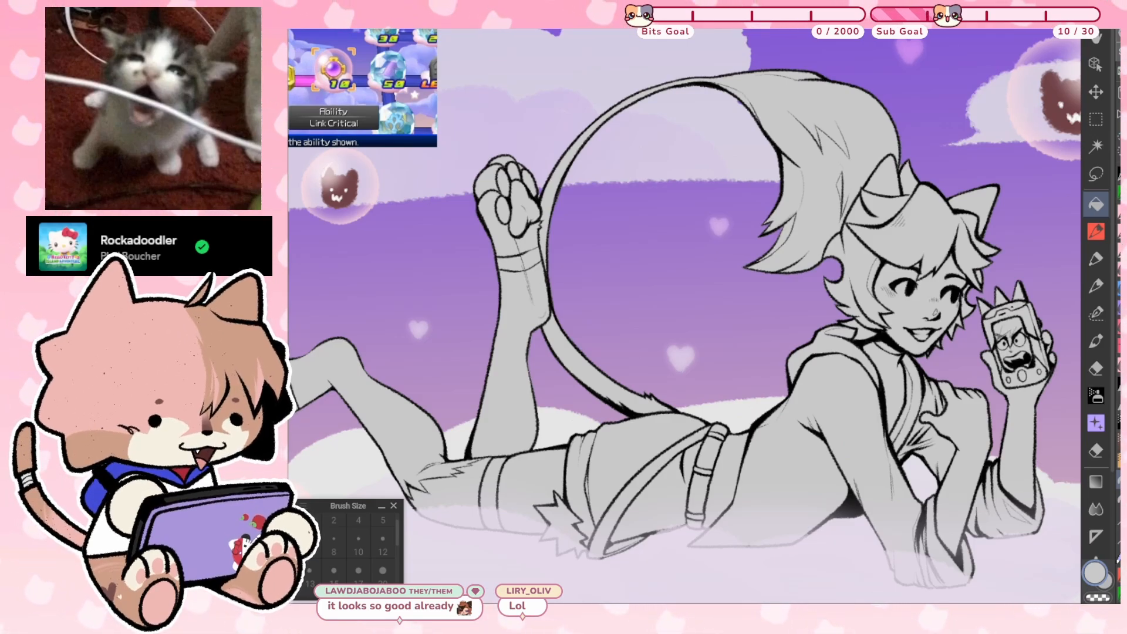
scroll(684, 315, down, 2)
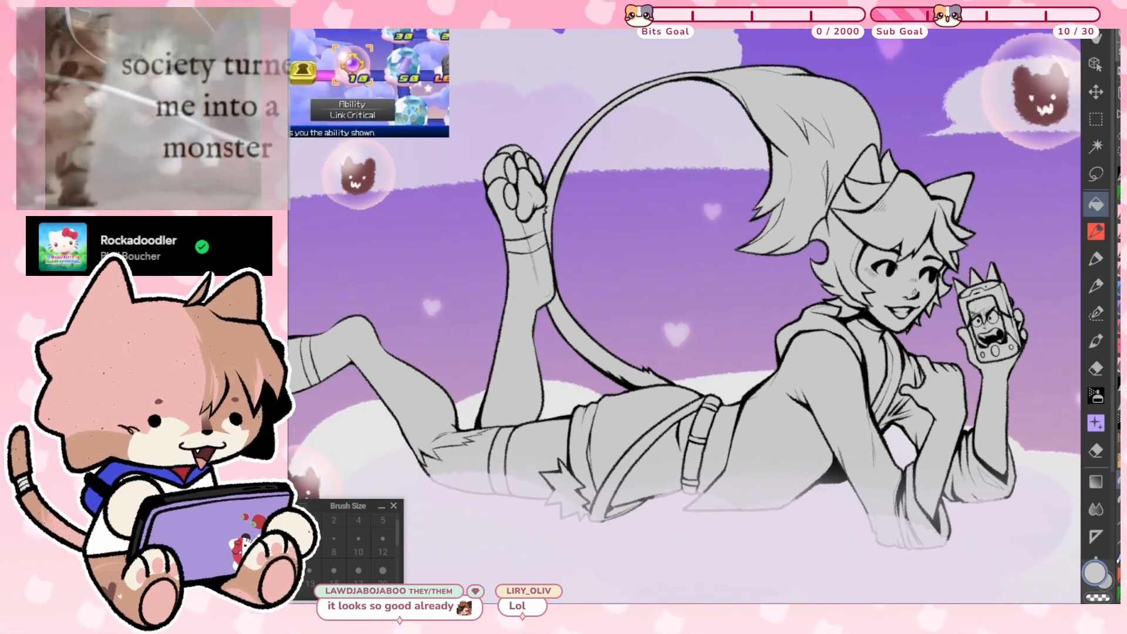
scroll(763, 274, up, 1)
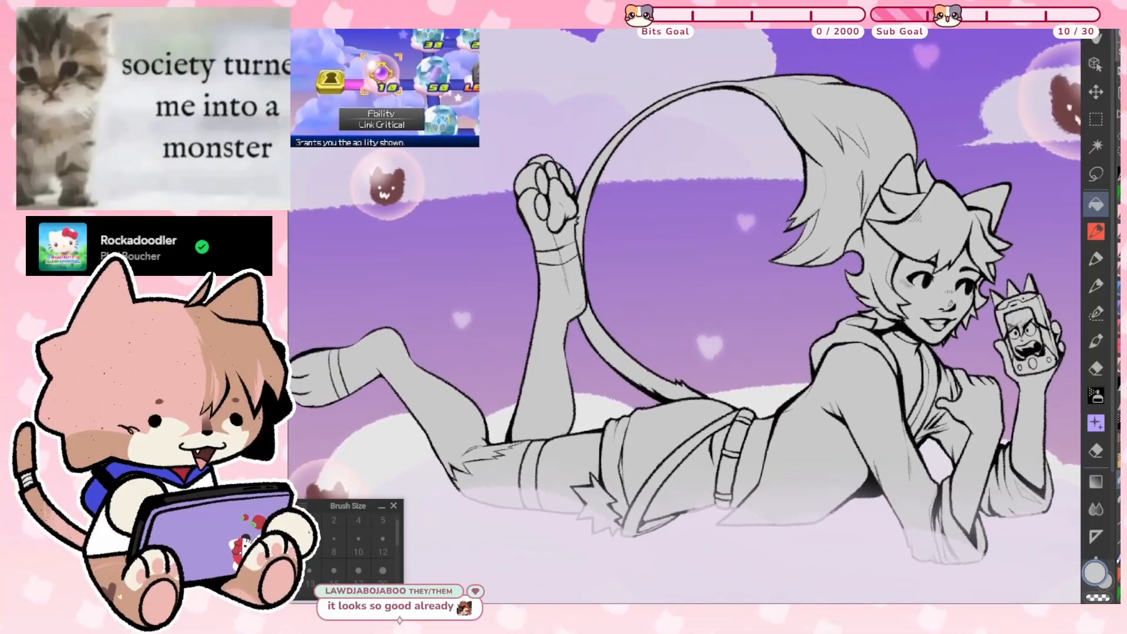